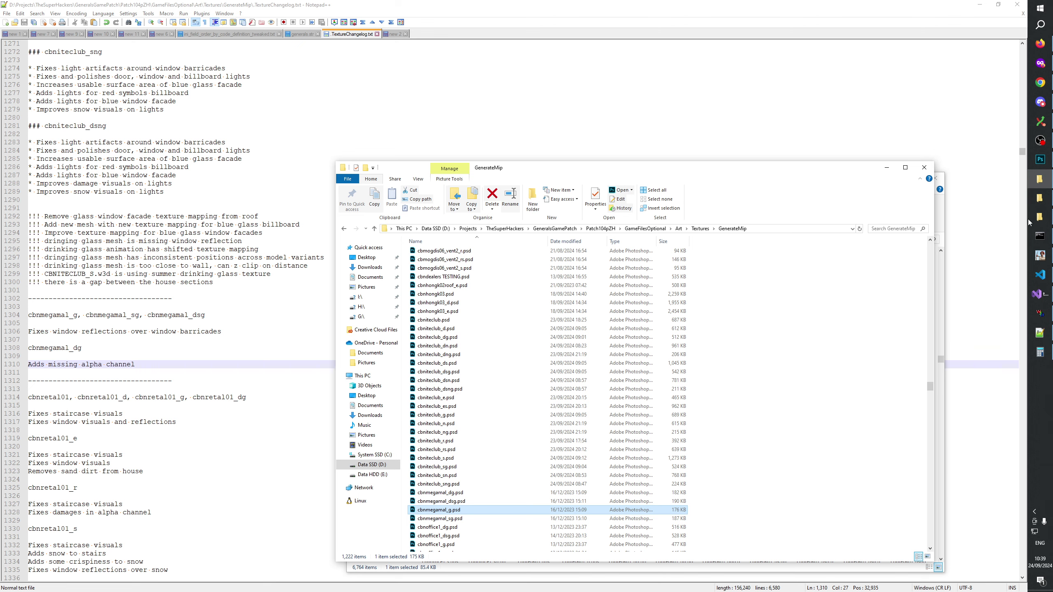
Copy all the cbnmegamal DDS textures from the _TEST\Textures folder into the GenerateMip folder
{"action": "left_click", "coordinate": [1041, 198]}
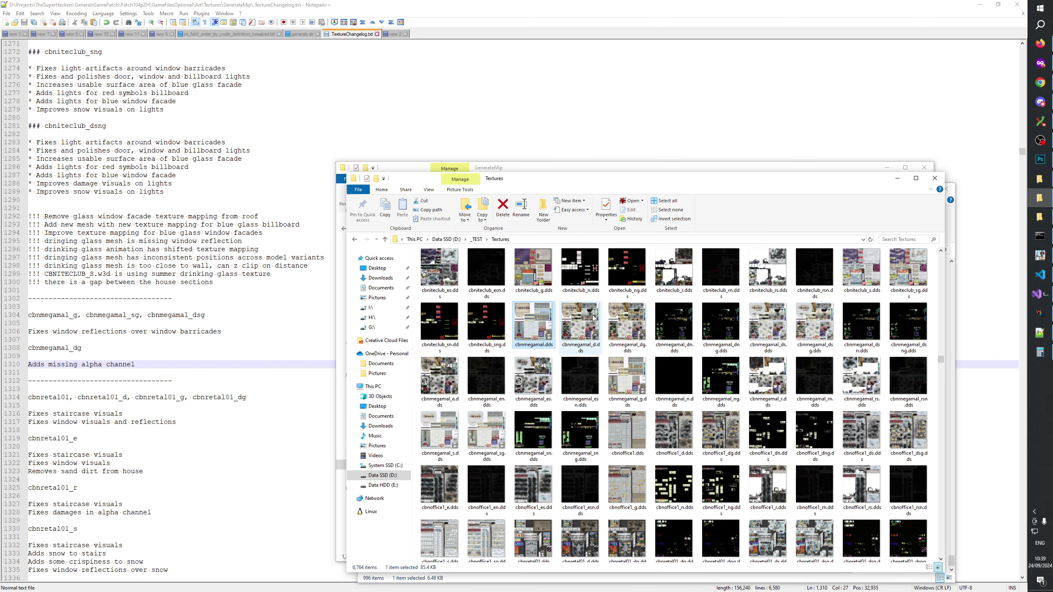
{"action": "mouse_move", "coordinate": [588, 307]}
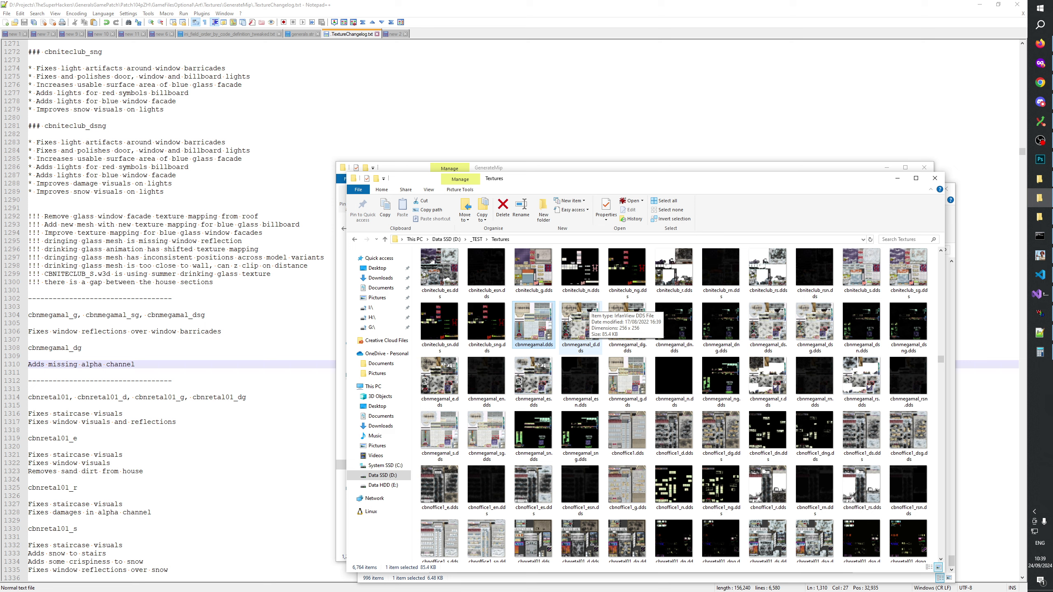
{"action": "left_click", "coordinate": [577, 325], "text": "ctrl"}
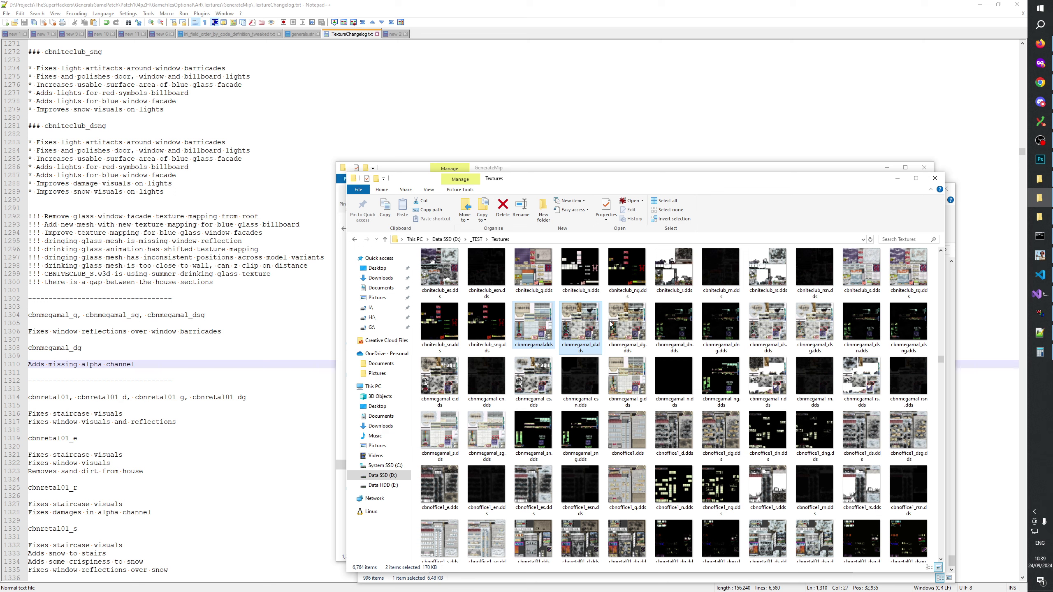
{"action": "left_click", "coordinate": [565, 324], "text": "ctrl"}
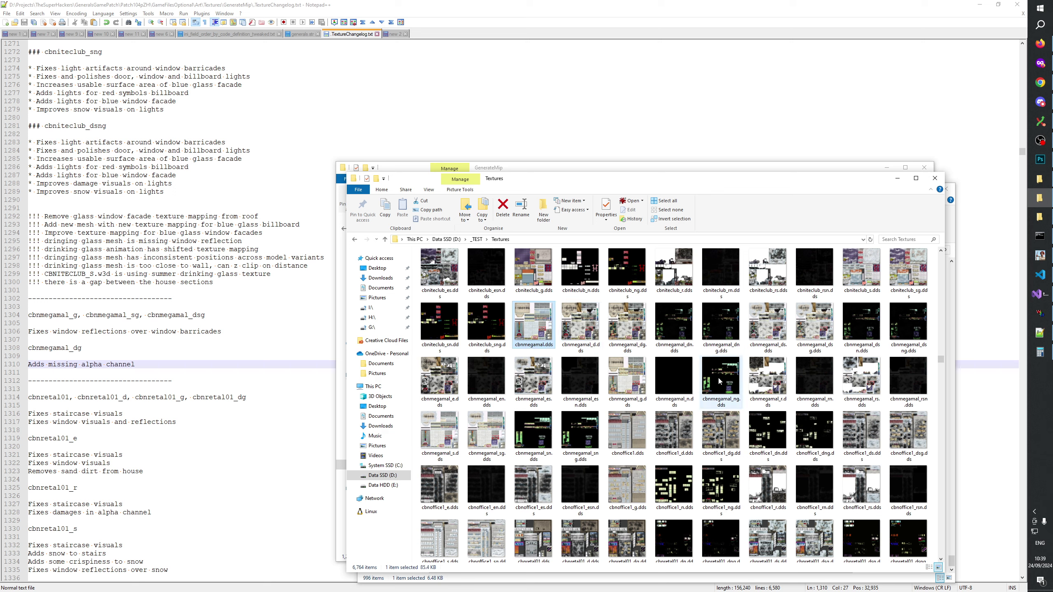
{"action": "left_click", "coordinate": [583, 434], "text": "shift"}
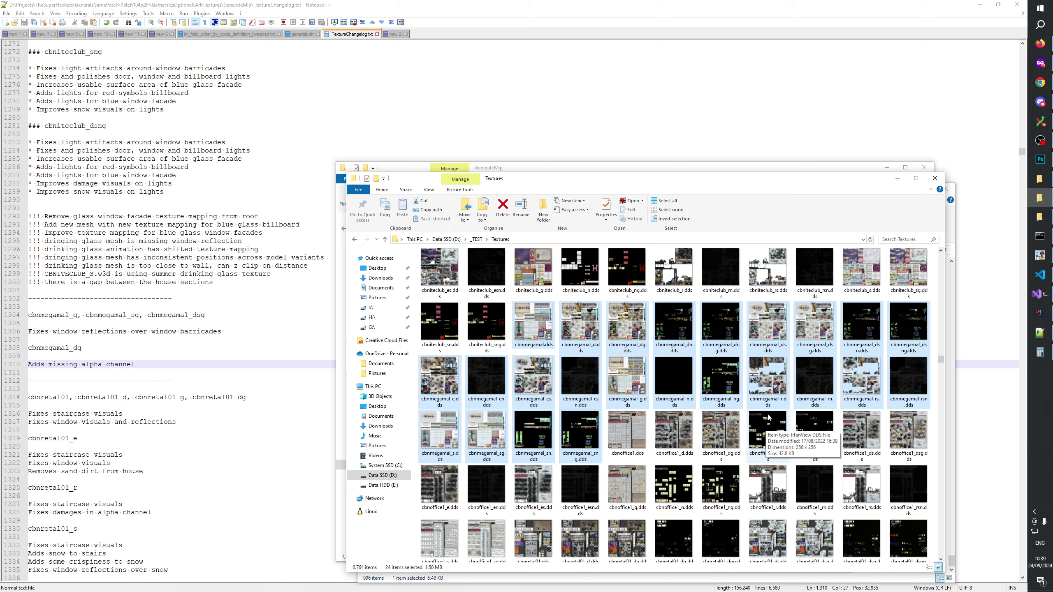
{"action": "mouse_move", "coordinate": [1049, 193]}
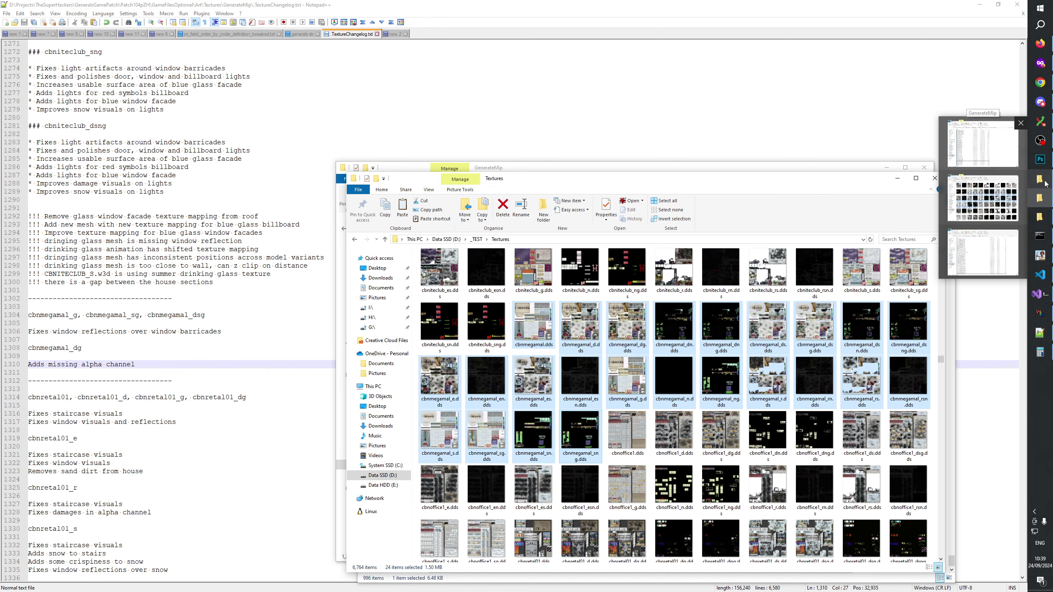
{"action": "left_click", "coordinate": [983, 143]}
{"action": "key", "text": "ctrl+v"}
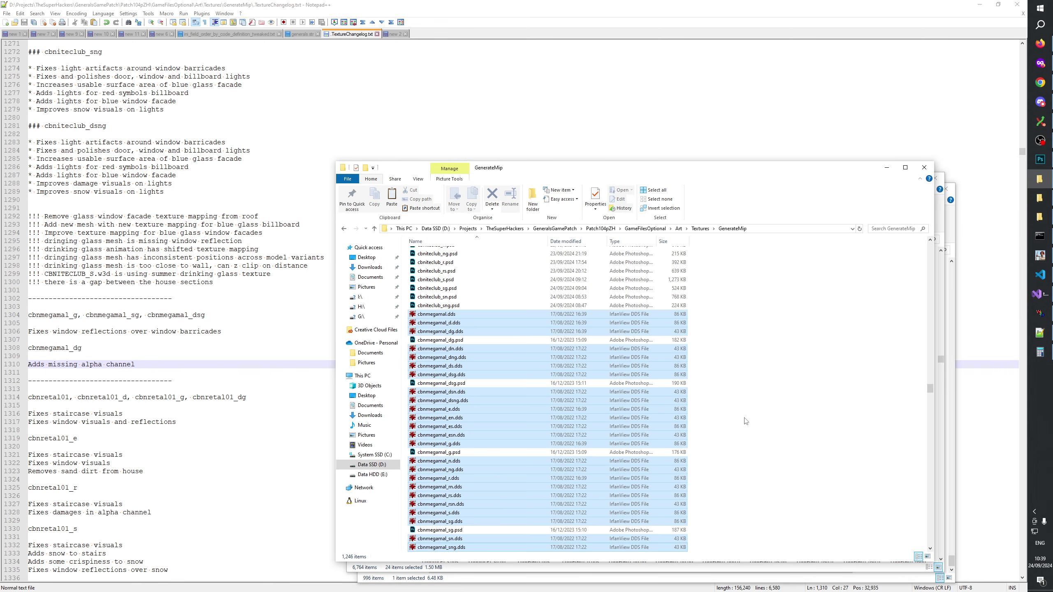
{"action": "scroll", "coordinate": [449, 318], "scroll_direction": "down", "scroll_amount": 7}
Open cbnmegamal.dds, cbnmegamal_d.dds, cbnmegamal_dg.psd, cbnmegamal_e.dds, cbnmegamal_g.psd and cbnmegamal_r.dds from GenerateMip together in Photoshop
{"action": "left_click", "coordinate": [449, 316]}
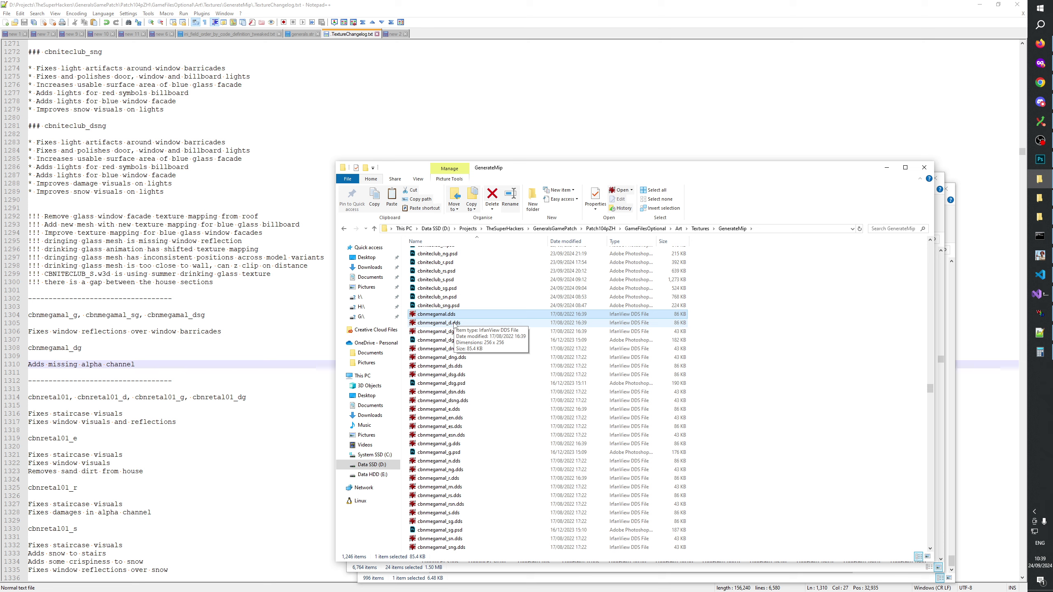
{"action": "left_click", "coordinate": [455, 323], "text": "shift"}
{"action": "left_click", "coordinate": [455, 341], "text": "ctrl"}
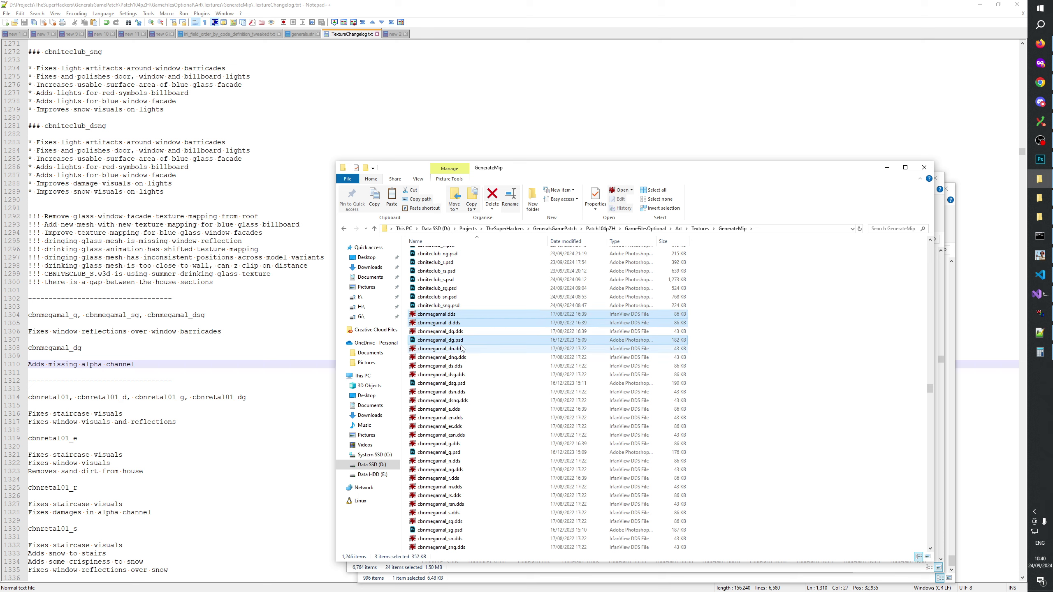
{"action": "left_click", "coordinate": [479, 410], "text": "ctrl"}
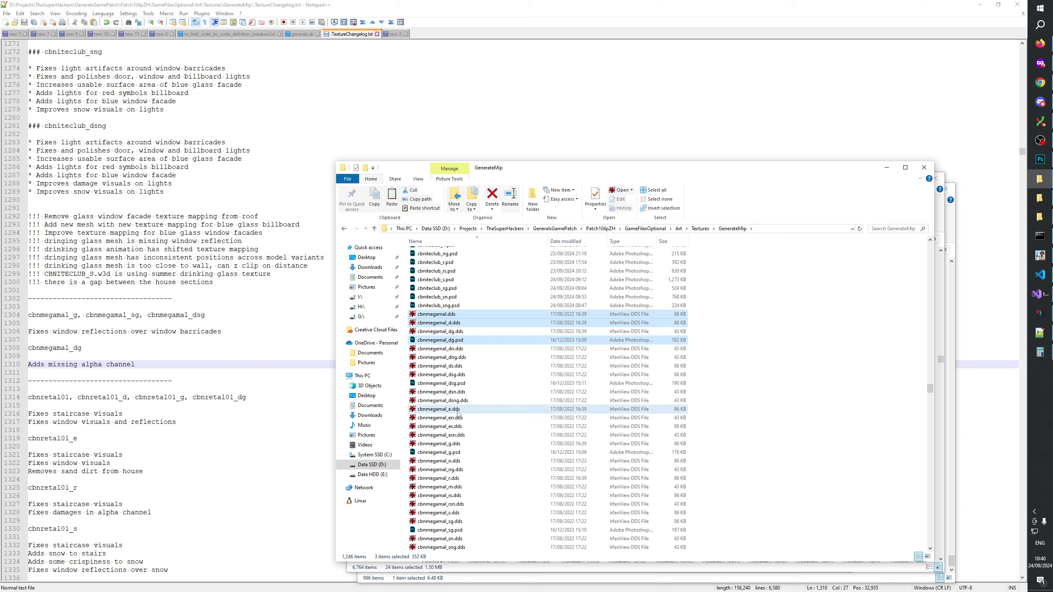
{"action": "left_click", "coordinate": [452, 480], "text": "ctrl"}
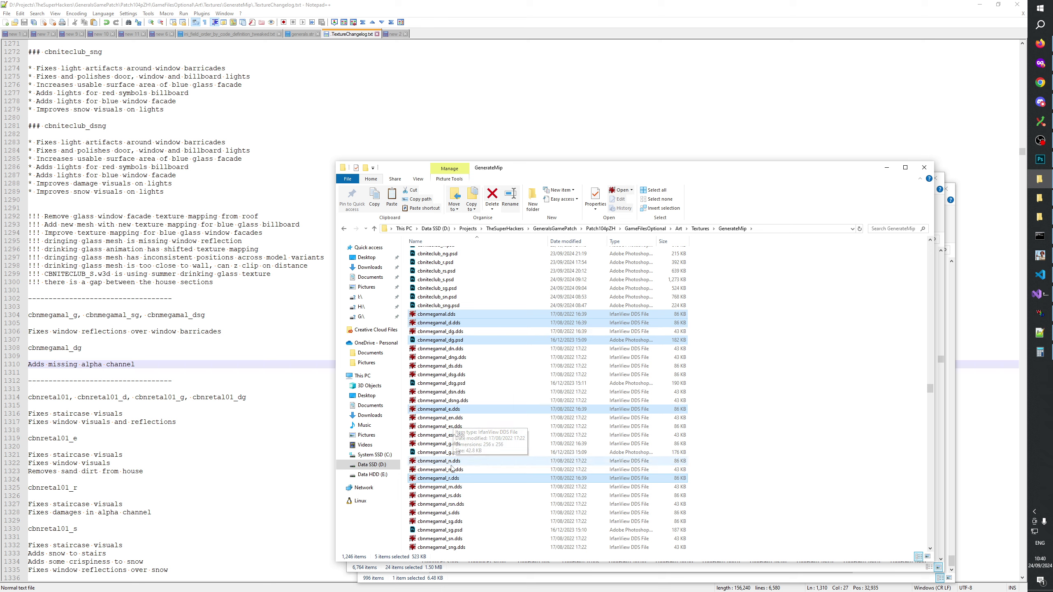
{"action": "left_click", "coordinate": [451, 445], "text": "ctrl"}
{"action": "left_click", "coordinate": [451, 453], "text": "ctrl"}
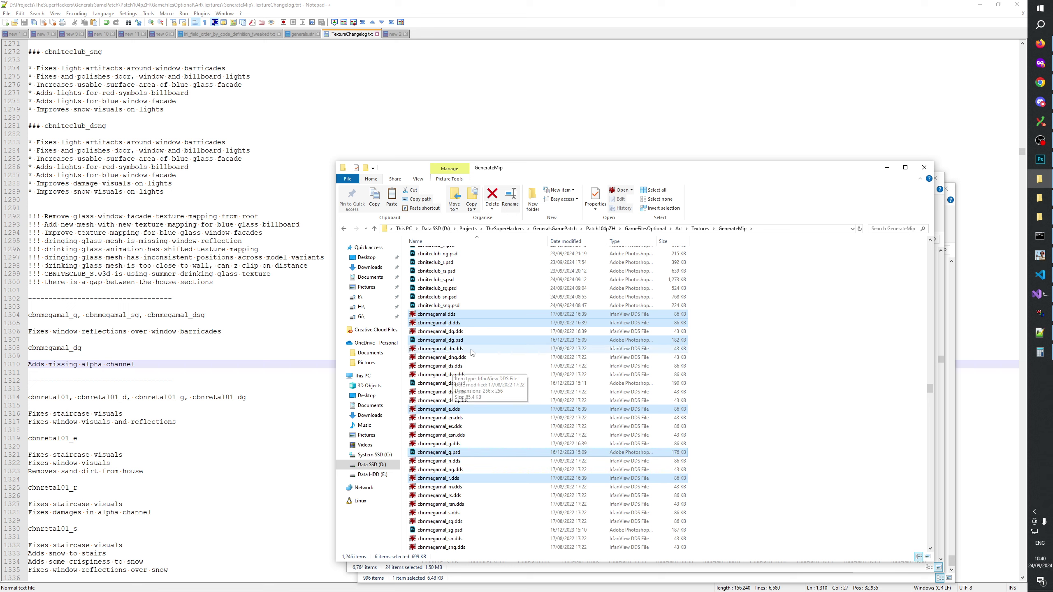
{"action": "left_click_drag", "start_coordinate": [443, 316], "coordinate": [403, 221]}
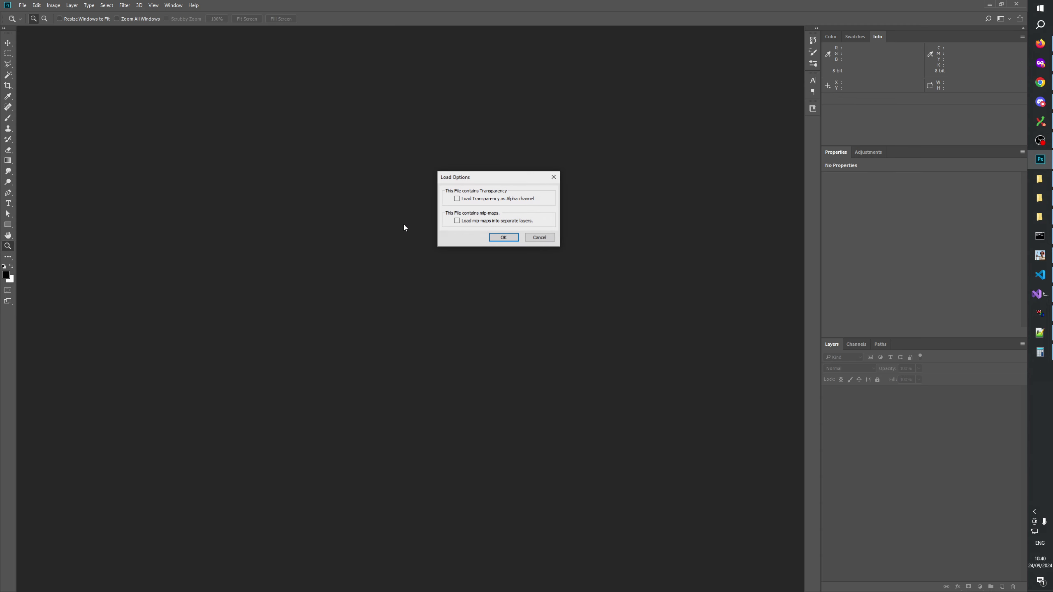
Accept the load options for the DDS files, enabling transparency as alpha channel after the first file and leaving mip-map layers off
{"action": "left_click", "coordinate": [504, 240]}
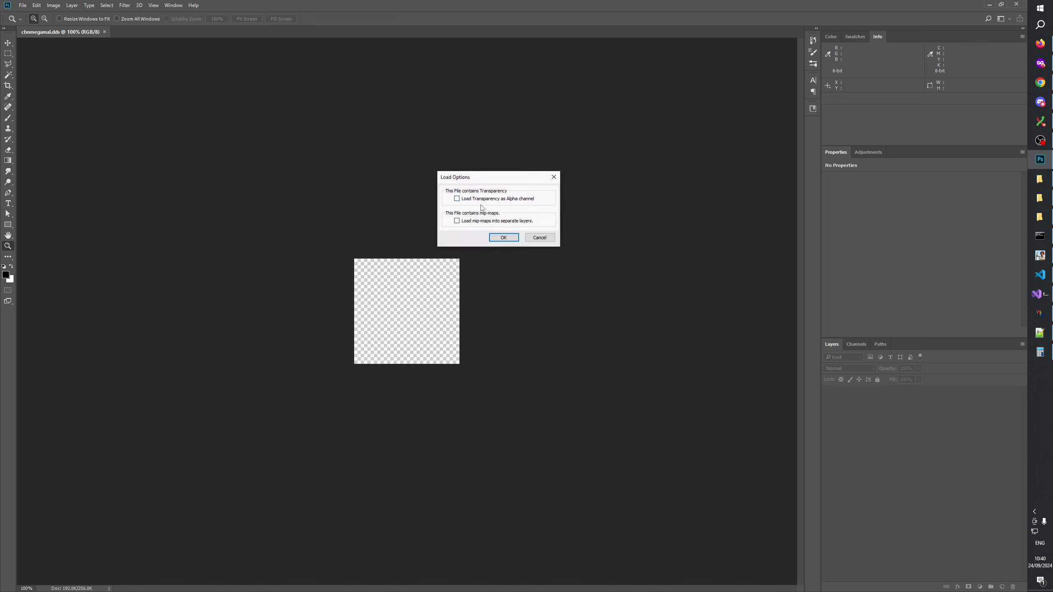
{"action": "left_click", "coordinate": [478, 201]}
{"action": "key", "text": "Return"}
{"action": "key", "text": "Return"}
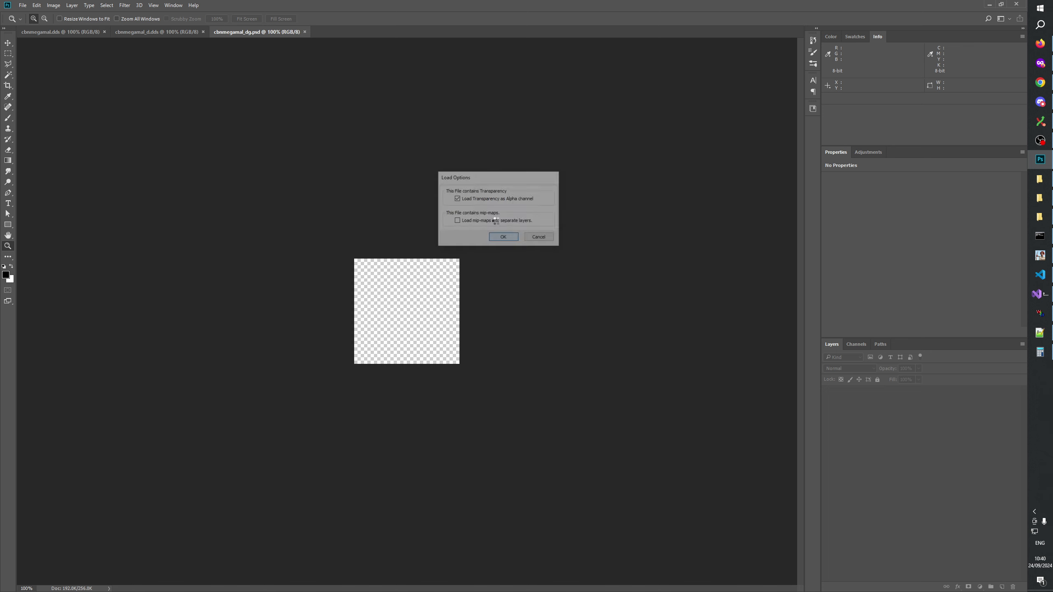
{"action": "left_click", "coordinate": [475, 200]}
{"action": "key", "text": "Return"}
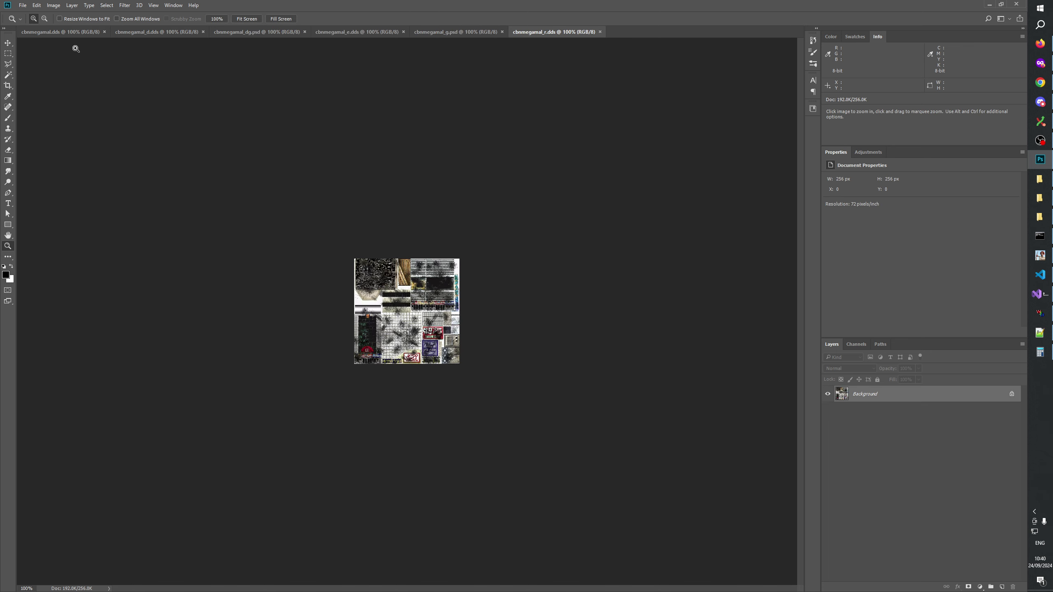
Inspect cbnmegamal.dds enlarged to 400% and cbnmegamal_d.dds enlarged to 300%
{"action": "left_click", "coordinate": [62, 32]}
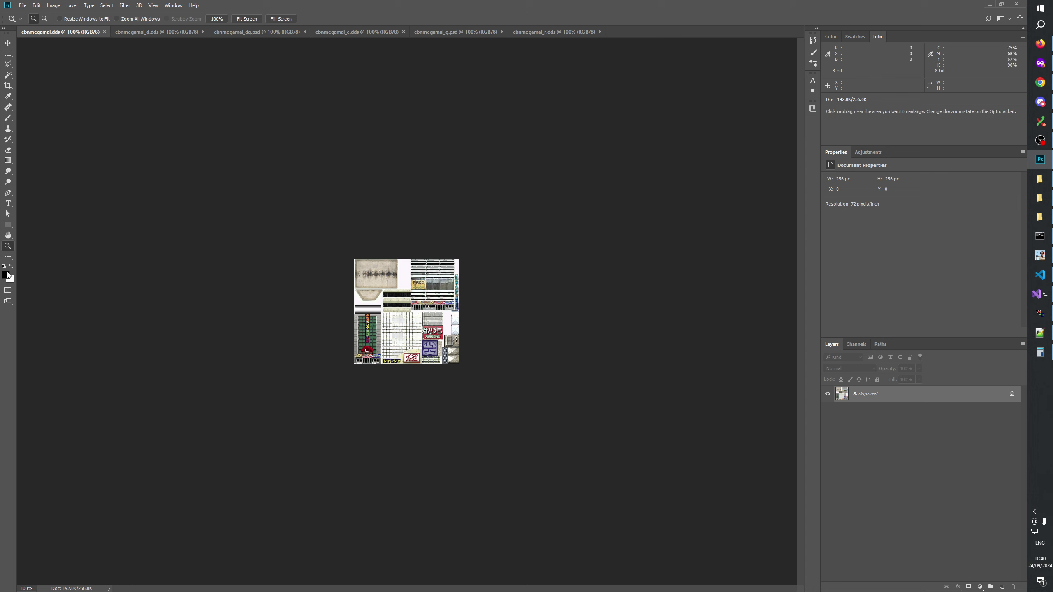
{"action": "left_click", "coordinate": [415, 292]}
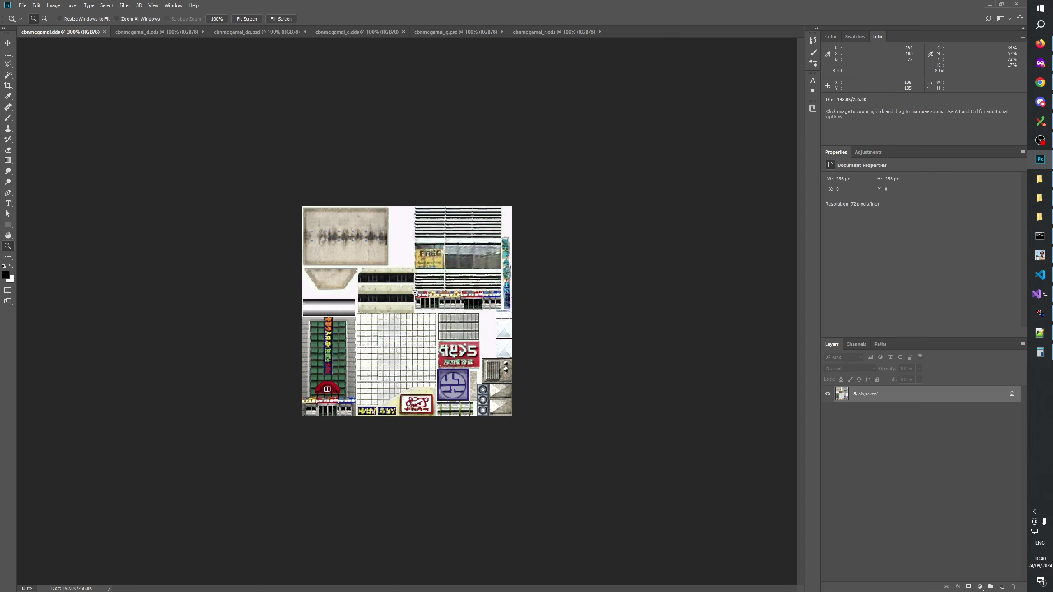
{"action": "left_click", "coordinate": [523, 214]}
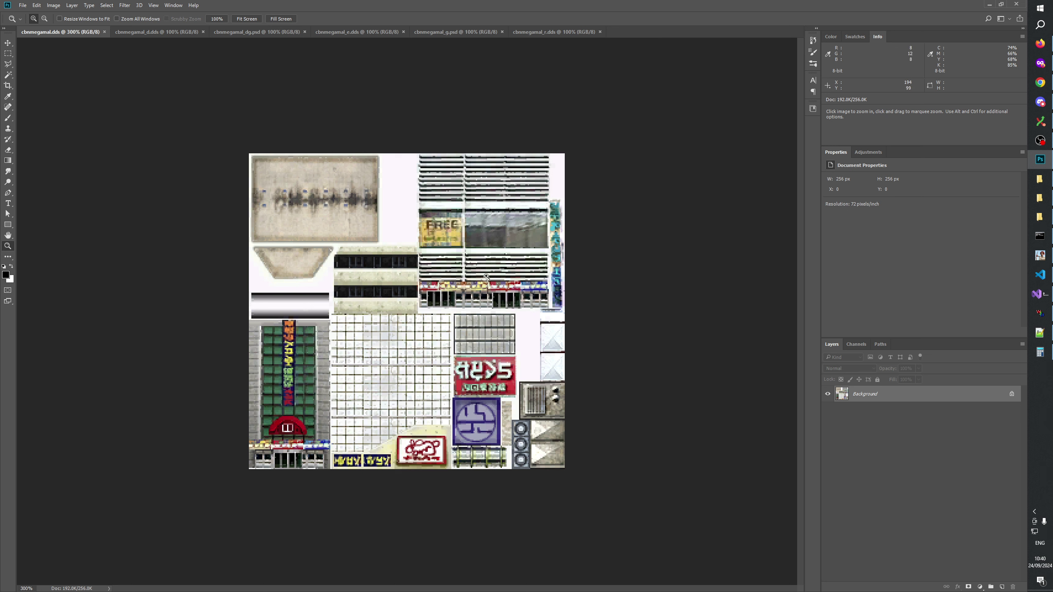
{"action": "left_click", "coordinate": [451, 287]}
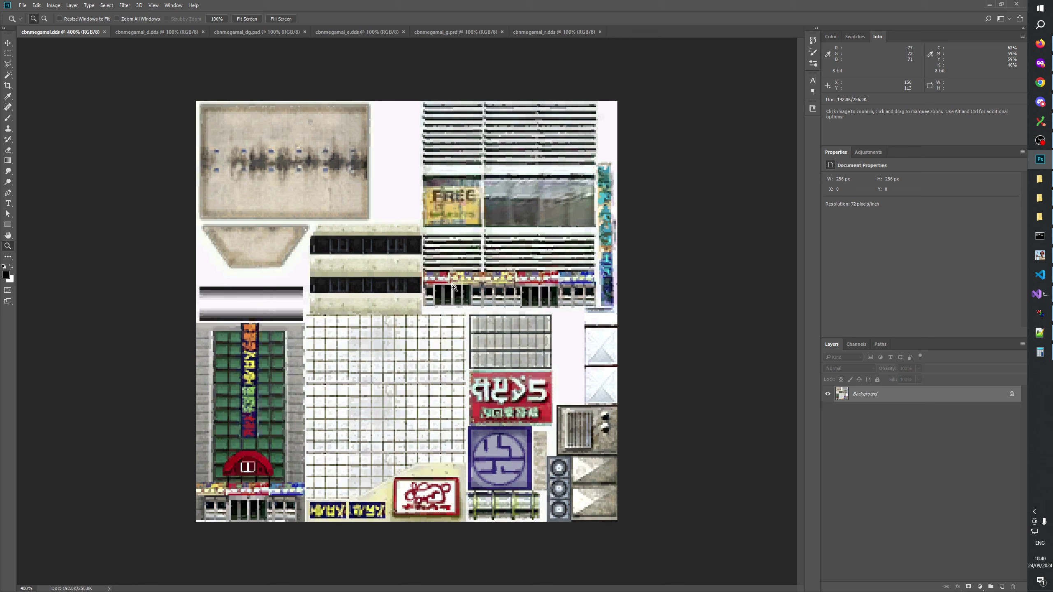
{"action": "left_click", "coordinate": [193, 32]}
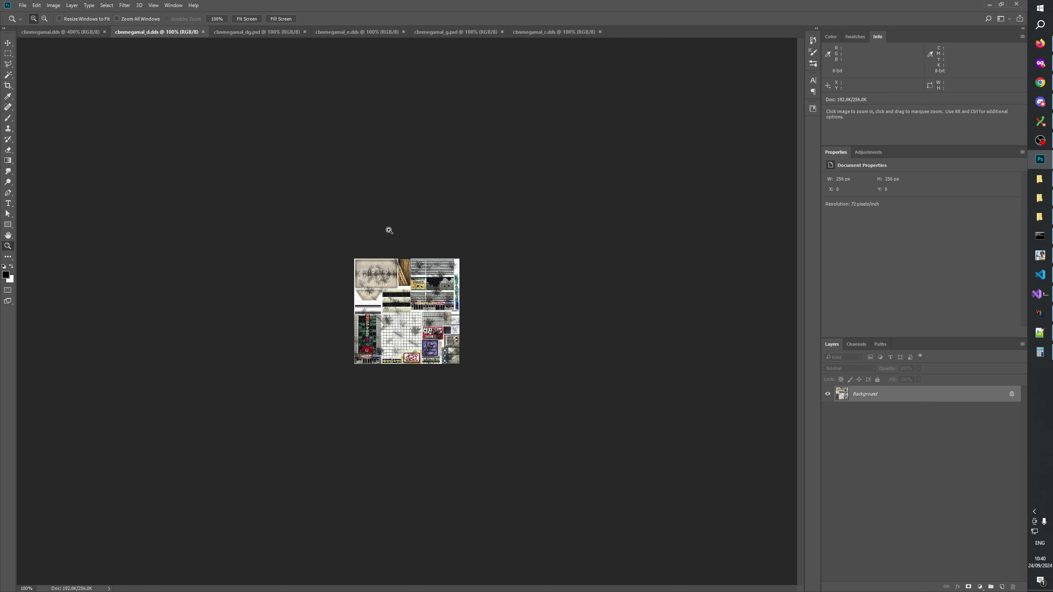
{"action": "left_click", "coordinate": [393, 299]}
{"action": "left_click", "coordinate": [376, 195]}
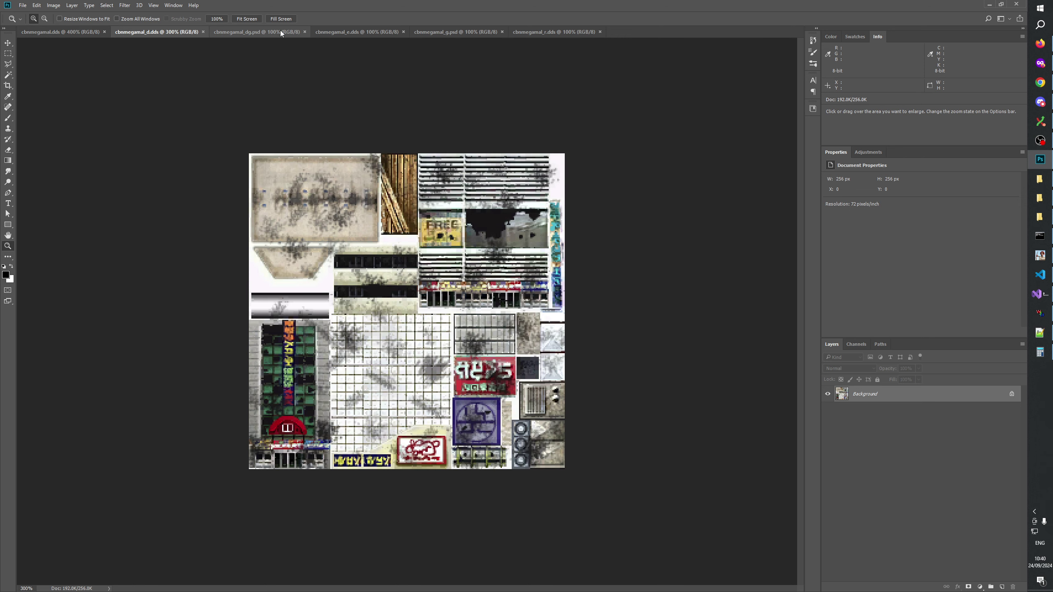
Inspect the cbnmegamal_dg.psd and cbnmegamal_e.dds textures enlarged to 300%
{"action": "left_click", "coordinate": [278, 32]}
{"action": "left_click", "coordinate": [410, 301]}
{"action": "left_click", "coordinate": [409, 299]}
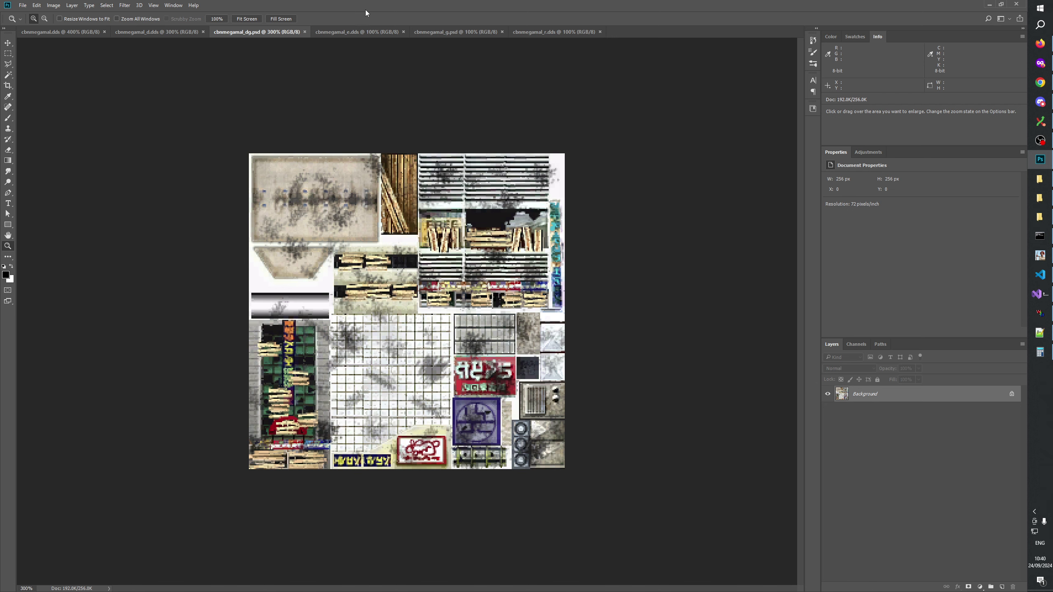
{"action": "left_click", "coordinate": [348, 32]}
{"action": "left_click", "coordinate": [398, 311]}
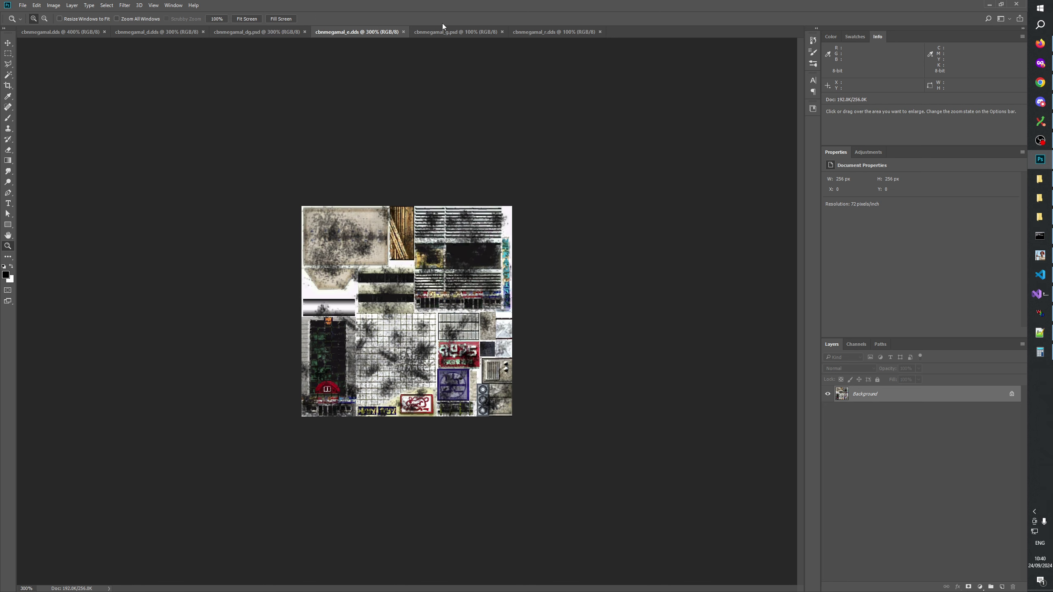
{"action": "left_click", "coordinate": [399, 311]}
Inspect the cbnmegamal_g.psd and cbnmegamal_r.dds textures enlarged to 300%
{"action": "left_click", "coordinate": [455, 32]}
{"action": "left_click", "coordinate": [414, 290]}
{"action": "left_click", "coordinate": [484, 117]}
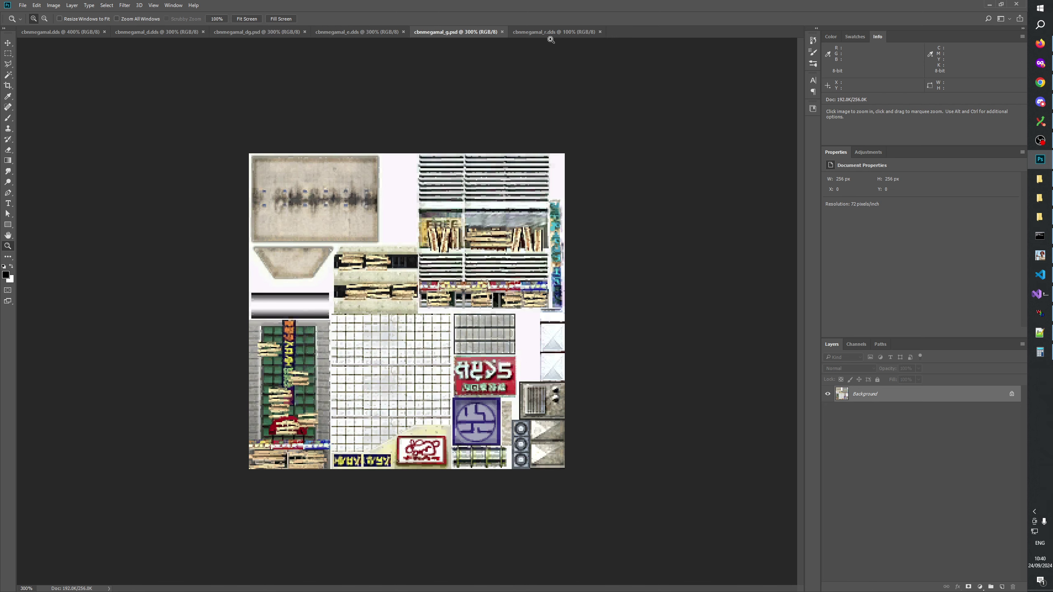
{"action": "left_click", "coordinate": [550, 34]}
{"action": "left_click", "coordinate": [421, 318]}
{"action": "left_click", "coordinate": [420, 318]}
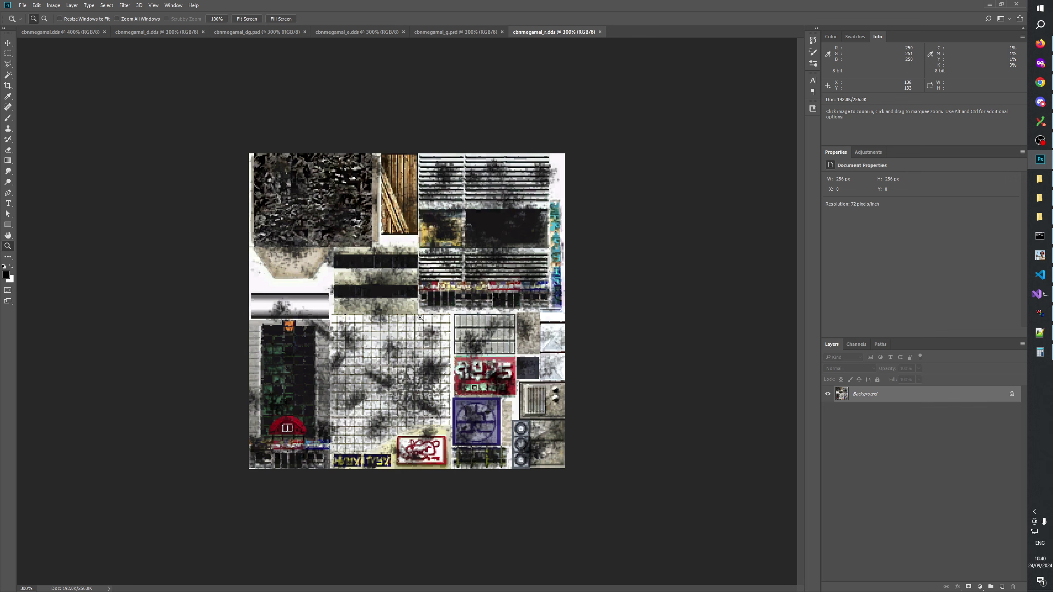
Match the magnification of the _d, _dg, _e, _g and _r textures to the base texture's 400%
{"action": "left_click", "coordinate": [72, 30]}
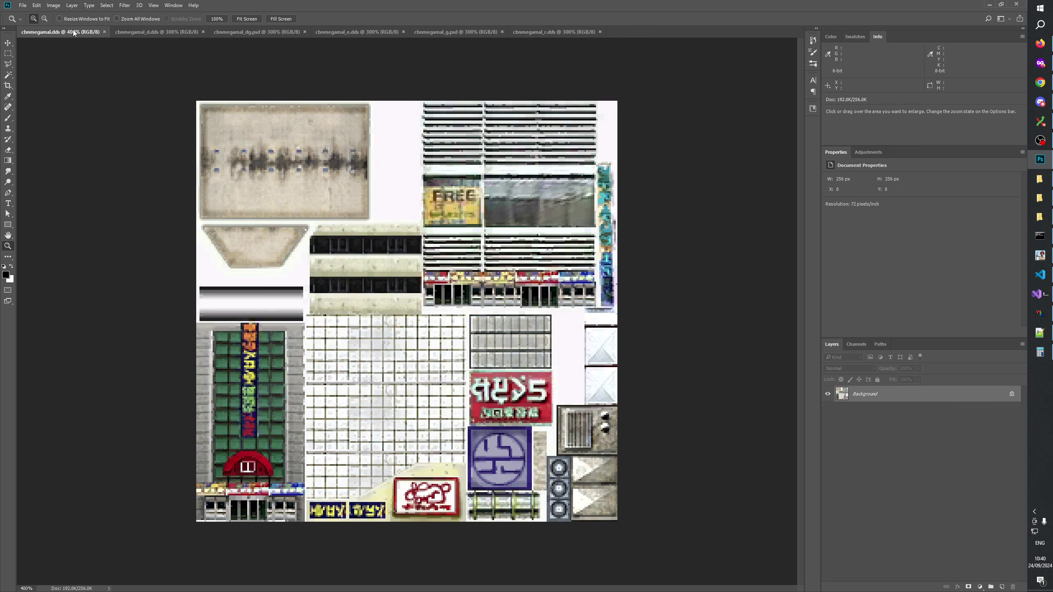
{"action": "left_click", "coordinate": [196, 35]}
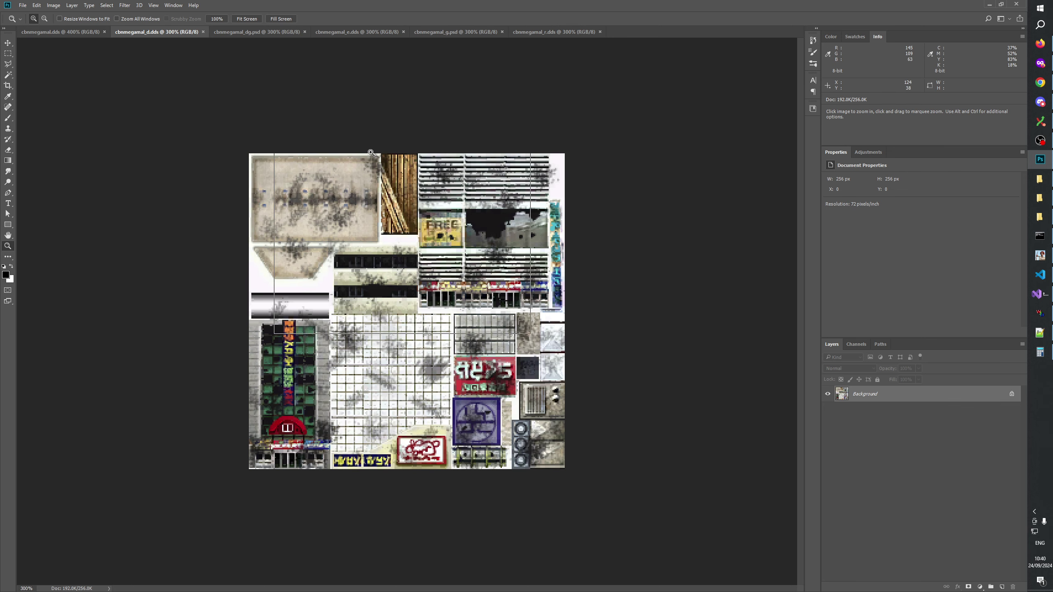
{"action": "left_click", "coordinate": [266, 166]}
{"action": "left_click", "coordinate": [255, 32]}
{"action": "left_click", "coordinate": [364, 78]}
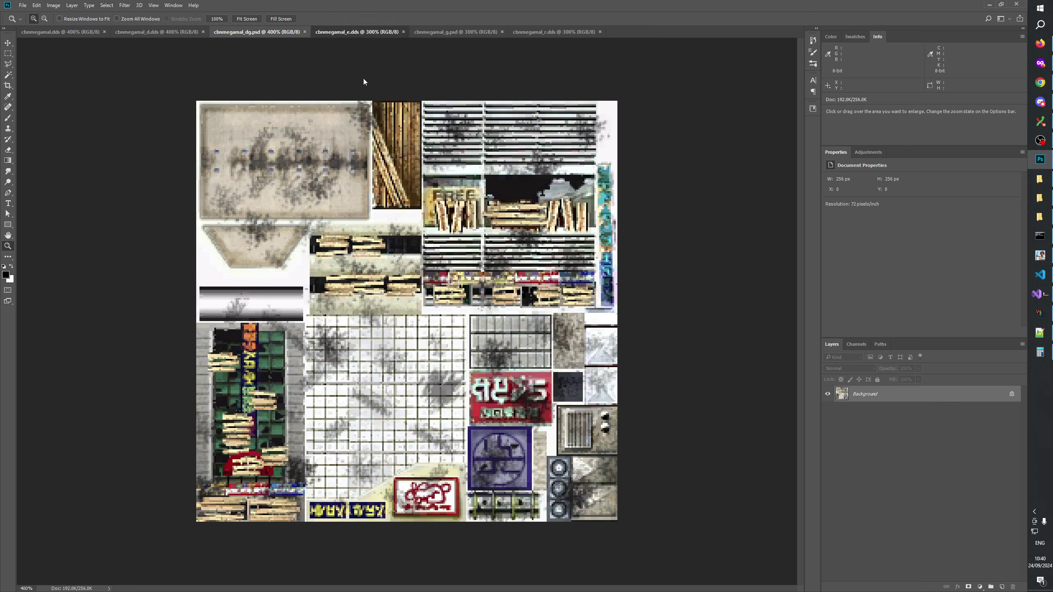
{"action": "left_click", "coordinate": [364, 32]}
{"action": "left_click", "coordinate": [446, 41]}
{"action": "left_click", "coordinate": [448, 34]}
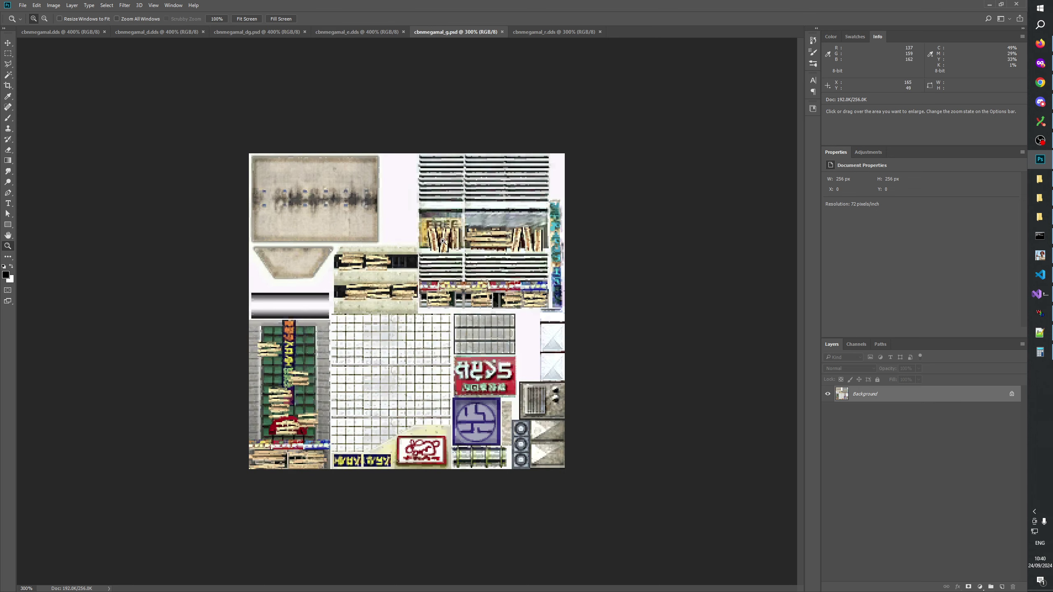
{"action": "left_click", "coordinate": [537, 42]}
{"action": "left_click", "coordinate": [127, 57]}
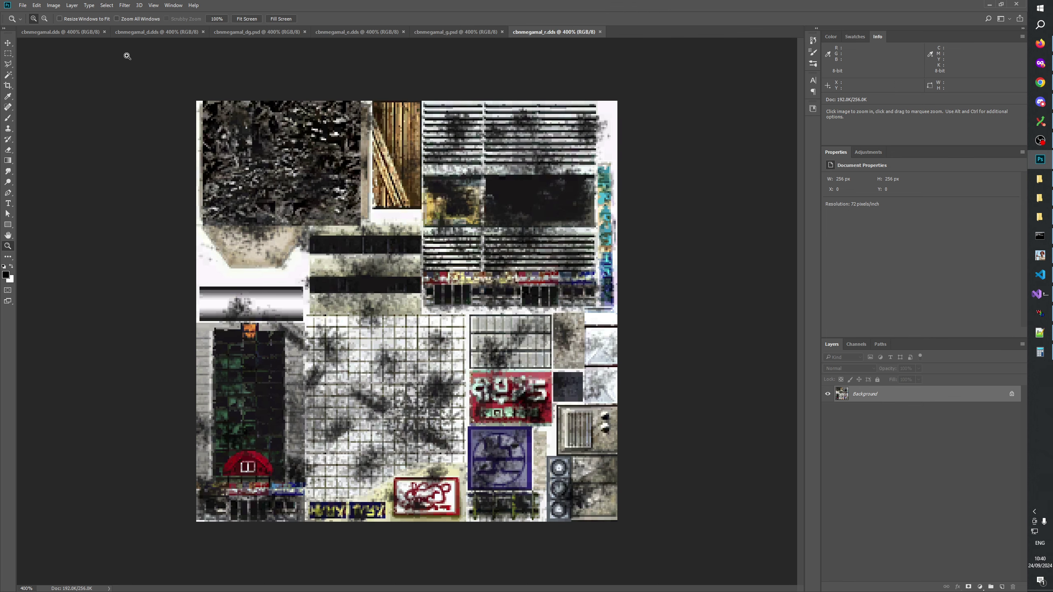
Compare the base texture cbnmegamal.dds with its variants cbnmegamal_d.dds and cbnmegamal_dg.psd
{"action": "left_click", "coordinate": [68, 32]}
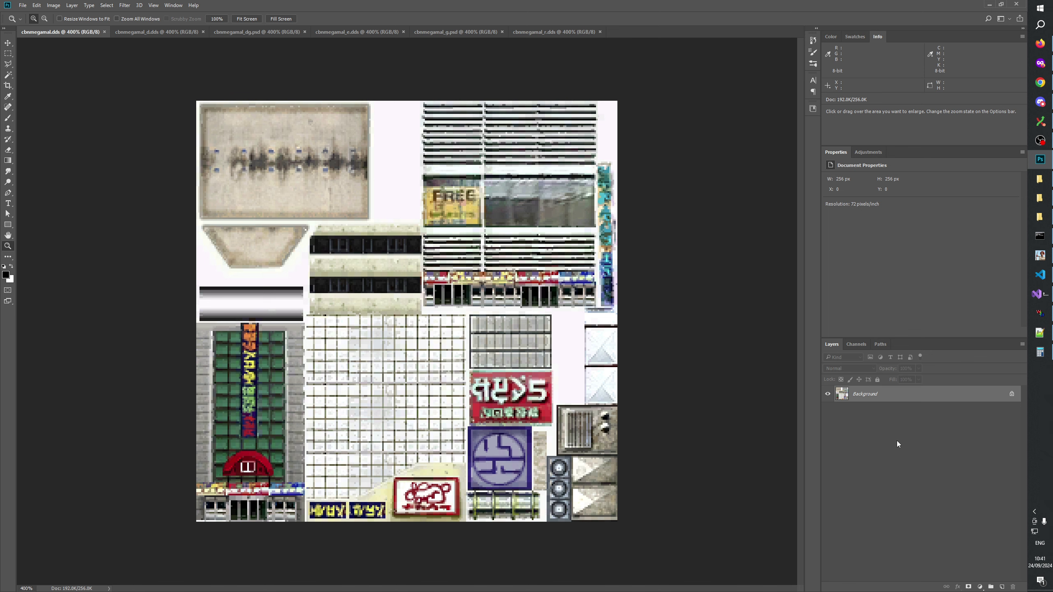
{"action": "left_click", "coordinate": [165, 33]}
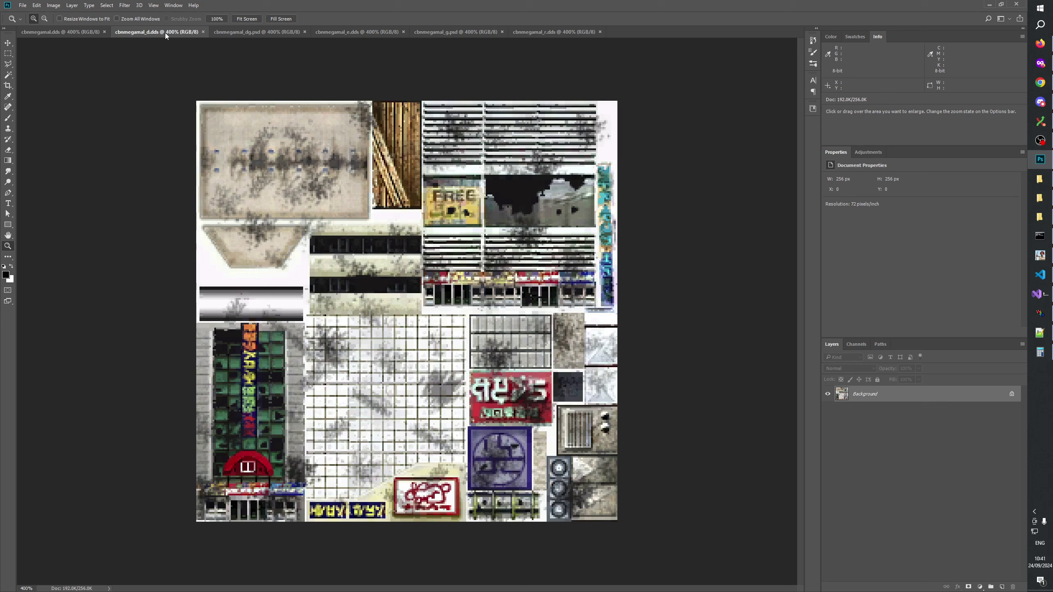
{"action": "left_click", "coordinate": [86, 33]}
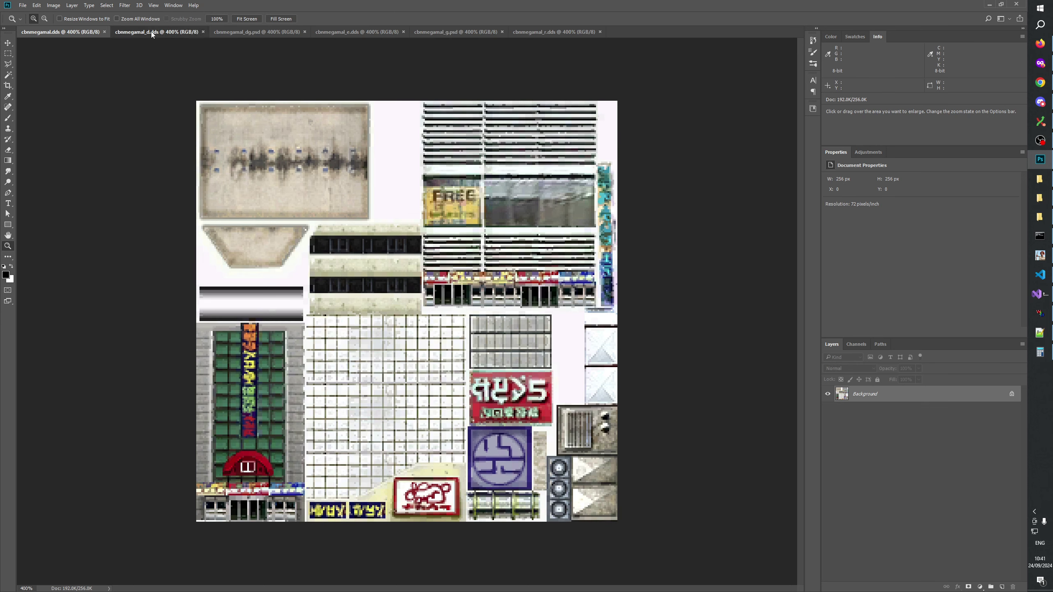
{"action": "left_click", "coordinate": [151, 32]}
{"action": "left_click", "coordinate": [232, 31]}
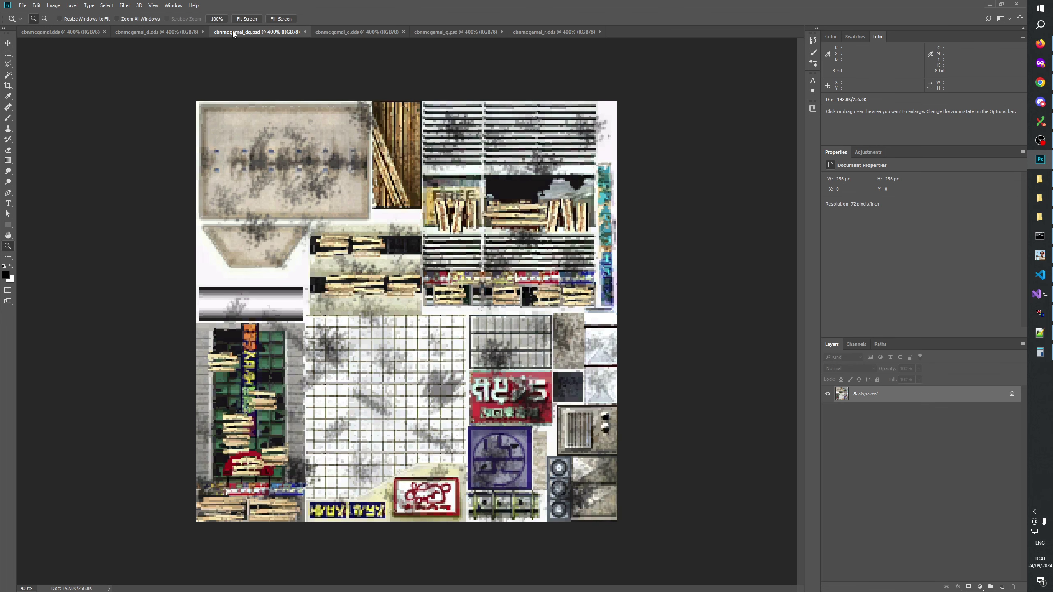
Reorder the open documents so cbnmegamal_e.dds and cbnmegamal_r.dds follow cbnmegamal_d.dds, with cbnmegamal_g.psd and cbnmegamal_dg.psd at the end
{"action": "left_click", "coordinate": [157, 33]}
{"action": "left_click", "coordinate": [244, 32]}
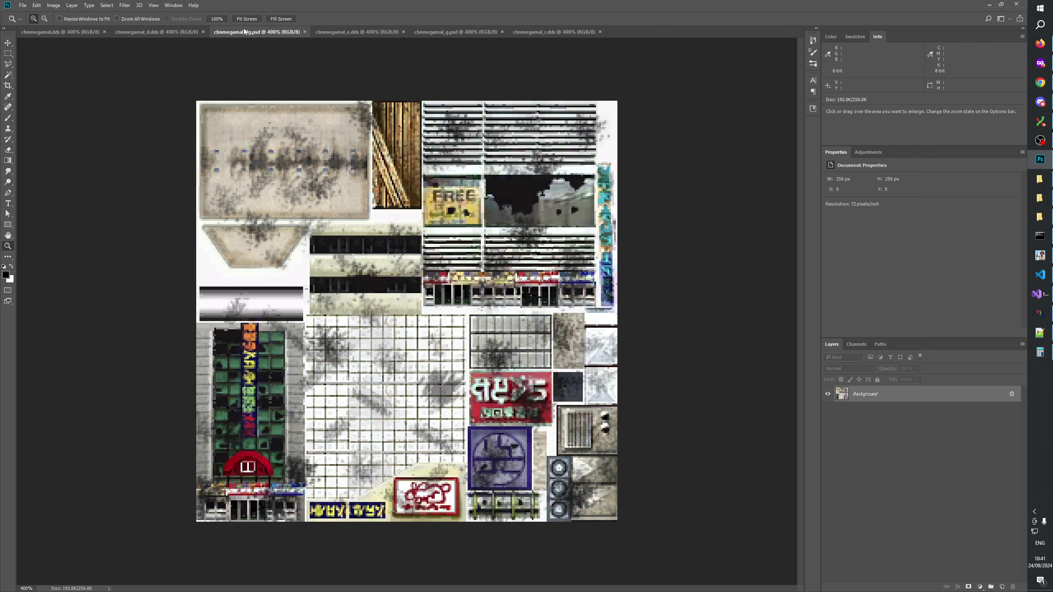
{"action": "left_click", "coordinate": [347, 32]}
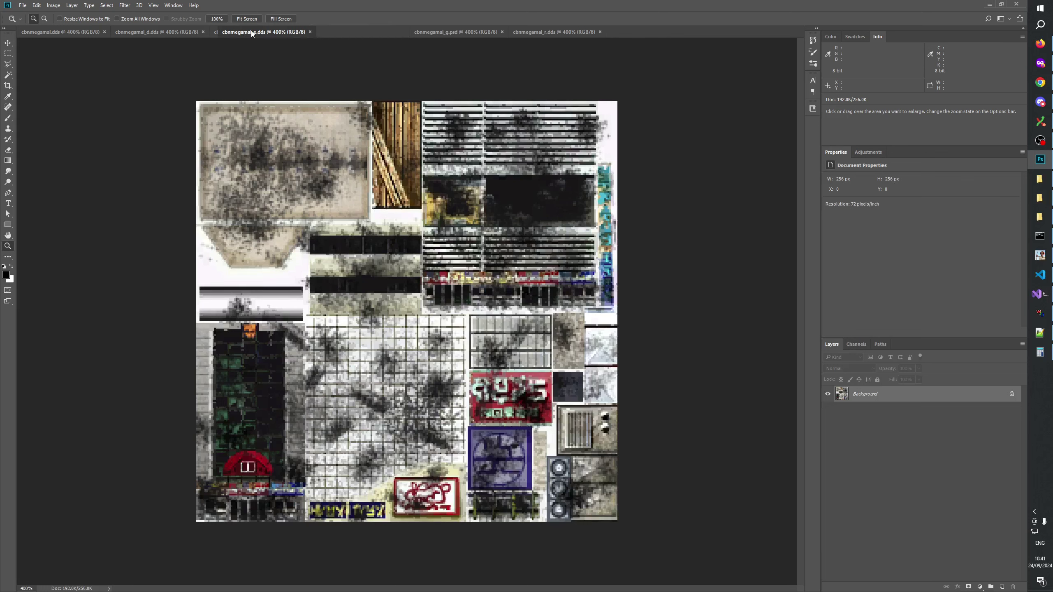
{"action": "left_click_drag", "start_coordinate": [554, 32], "coordinate": [332, 27]}
Compare the damage-stage textures cbnmegamal_d.dds, cbnmegamal_e.dds and cbnmegamal_r.dds with one another
{"action": "left_click", "coordinate": [145, 31]}
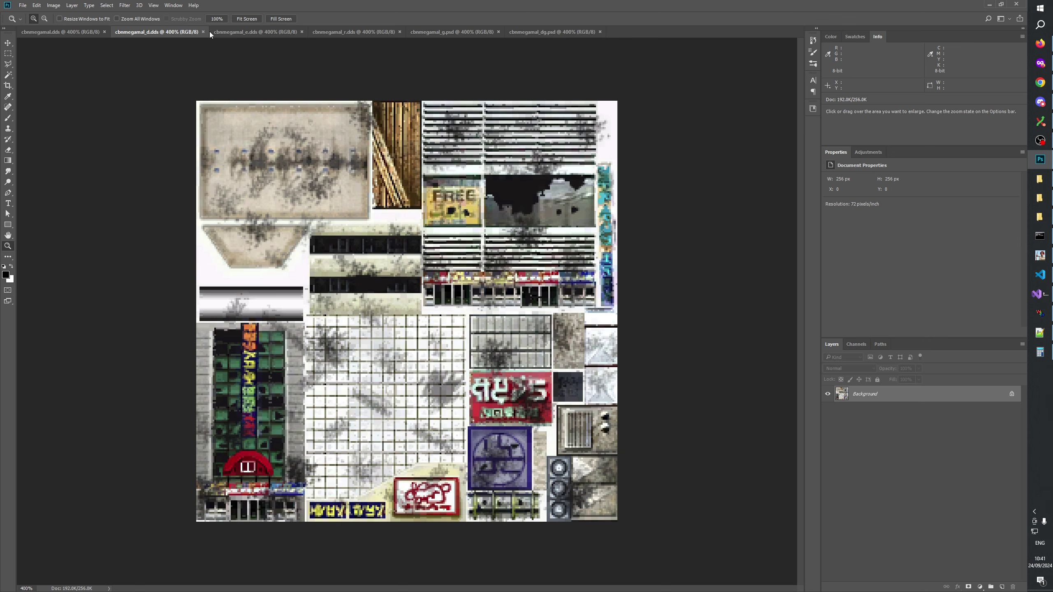
{"action": "left_click", "coordinate": [257, 33]}
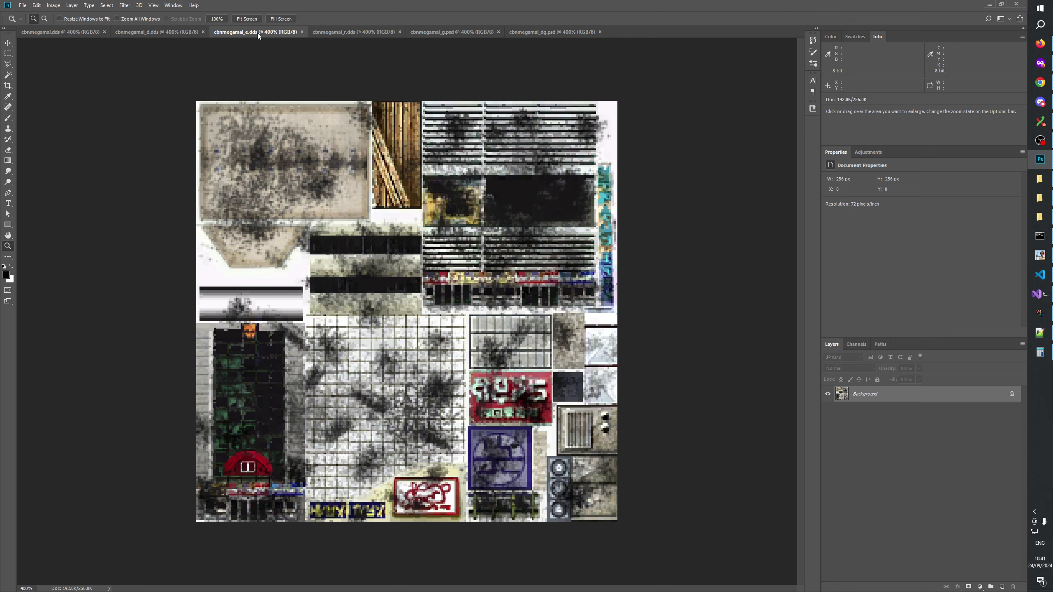
{"action": "left_click", "coordinate": [337, 34]}
{"action": "left_click", "coordinate": [288, 31]}
{"action": "left_click", "coordinate": [343, 32]}
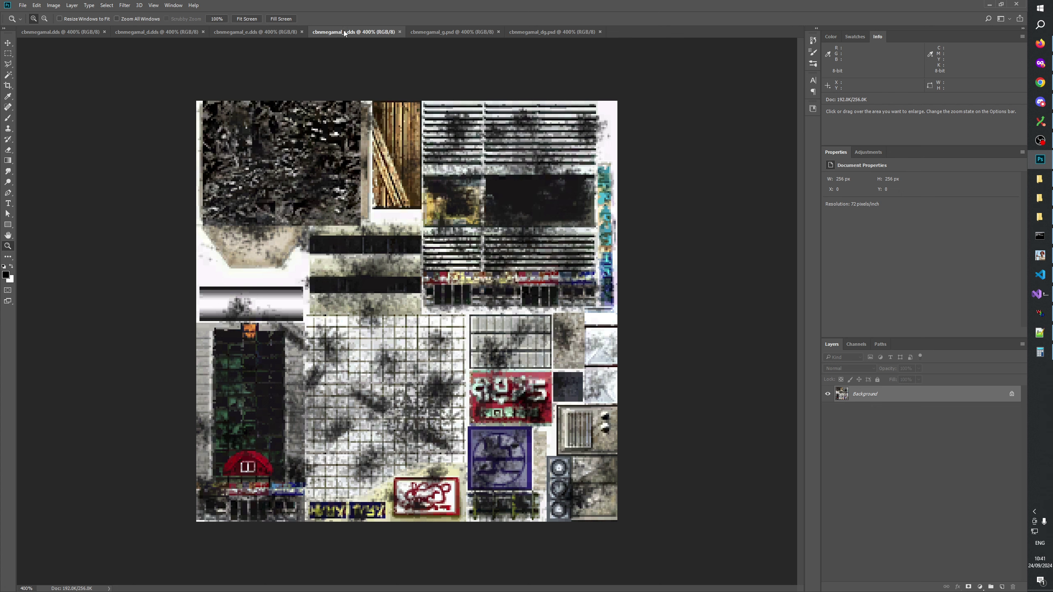
{"action": "left_click", "coordinate": [258, 32]}
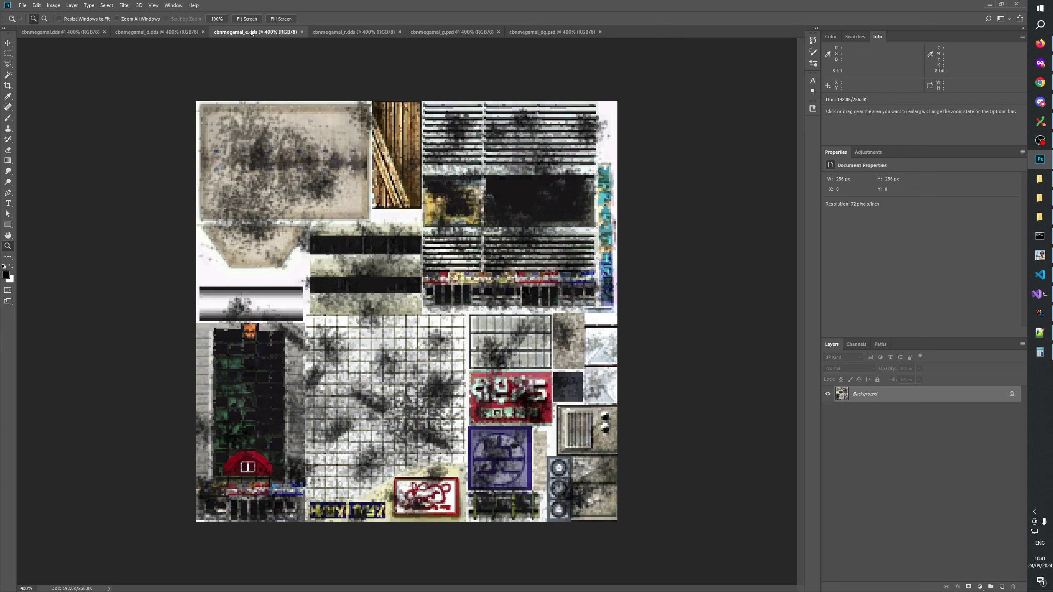
{"action": "left_click", "coordinate": [367, 36]}
Compare the barricaded variant cbnmegamal_g.psd with the base texture cbnmegamal.dds
{"action": "left_click", "coordinate": [455, 32]}
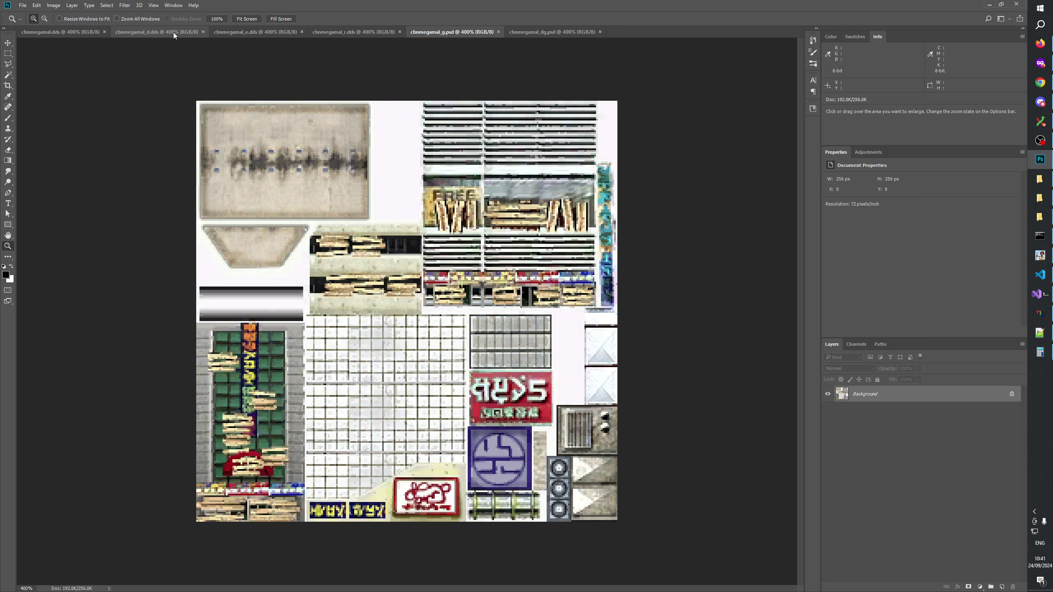
{"action": "left_click", "coordinate": [56, 28]}
{"action": "left_click", "coordinate": [450, 30]}
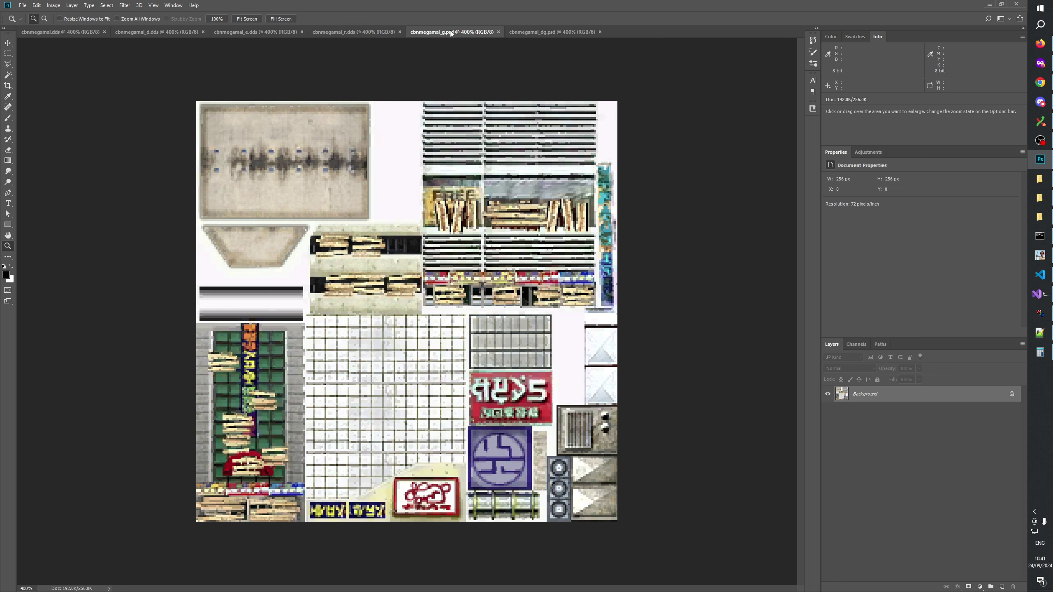
{"action": "left_click", "coordinate": [87, 33]}
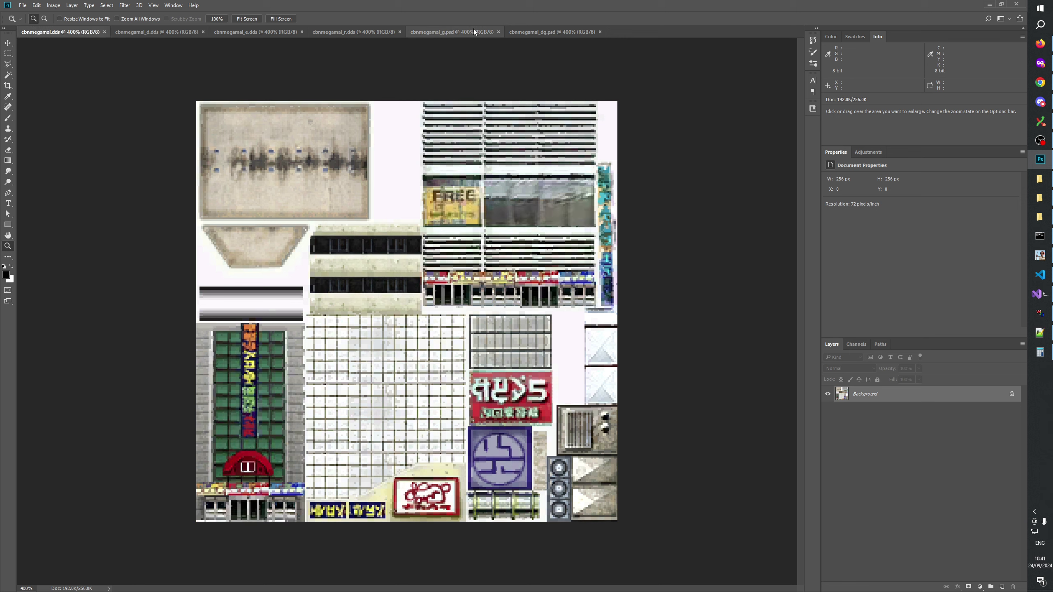
{"action": "left_click", "coordinate": [454, 33]}
Compare the damaged barricaded variant cbnmegamal_dg.psd with cbnmegamal_d.dds
{"action": "left_click", "coordinate": [530, 31]}
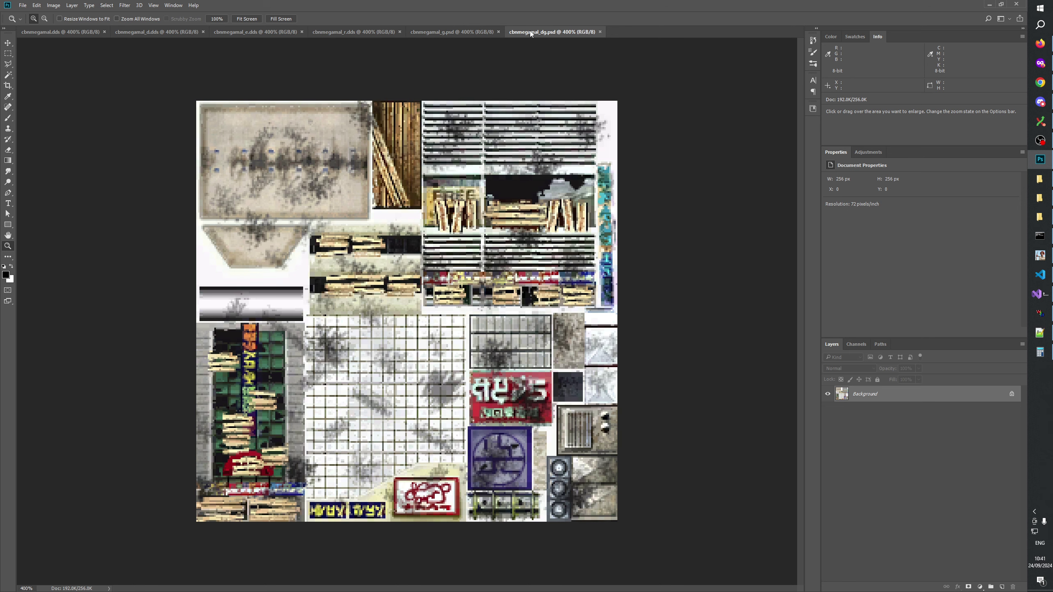
{"action": "left_click", "coordinate": [163, 30]}
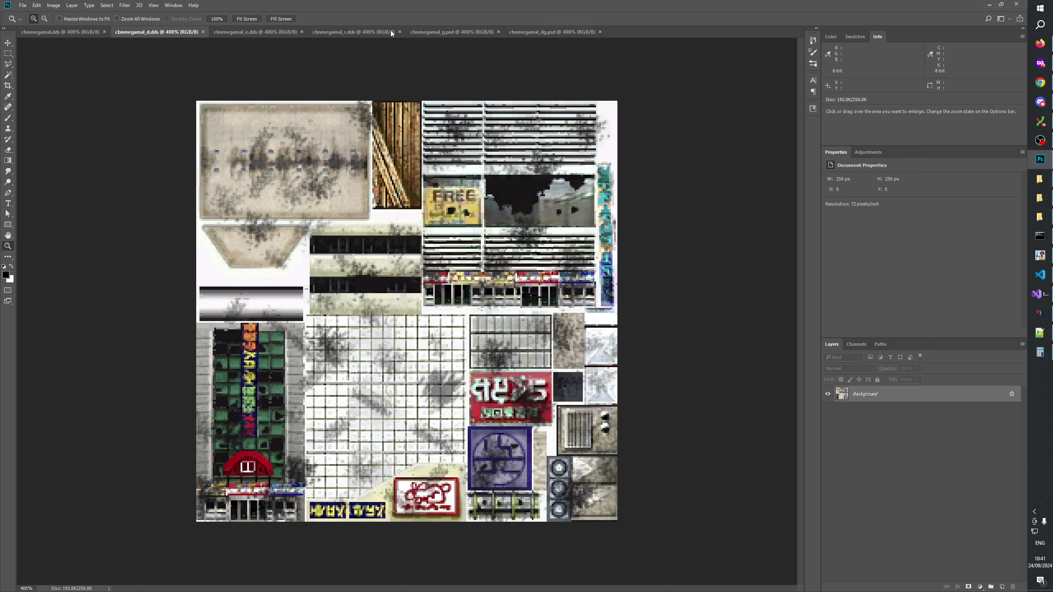
{"action": "left_click", "coordinate": [536, 29]}
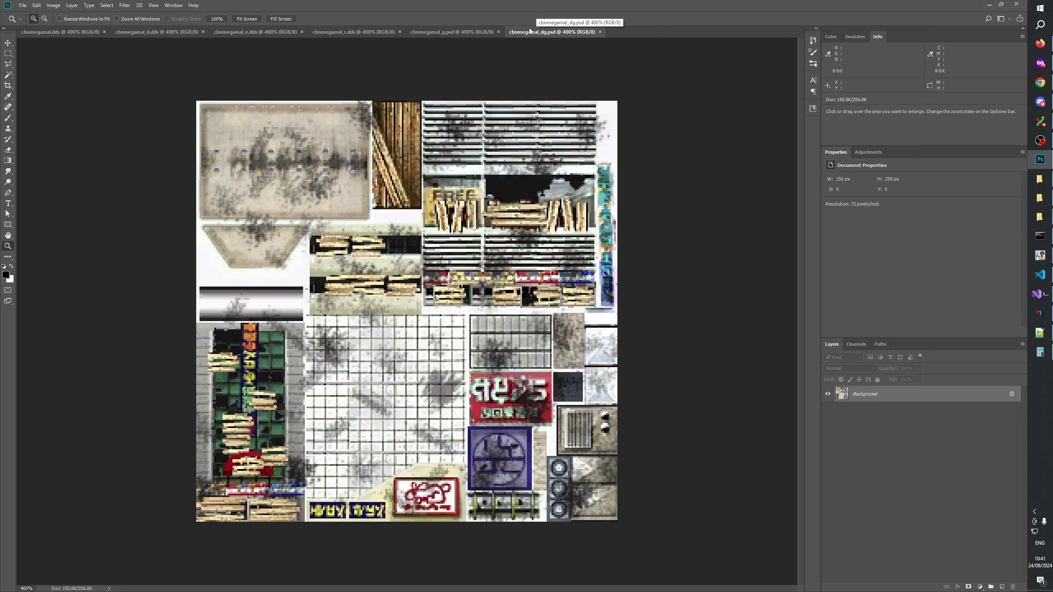
Check the cbnmegamal entries of TextureChangelog.txt in Notepad++ and return to Photoshop
{"action": "left_click", "coordinate": [1041, 332]}
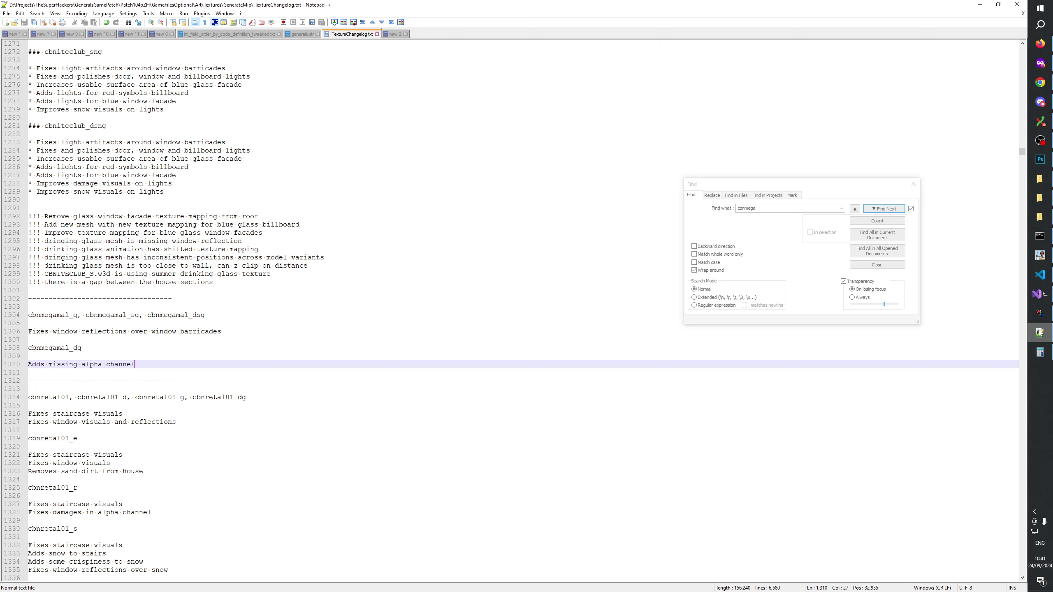
{"action": "left_click", "coordinate": [1040, 333]}
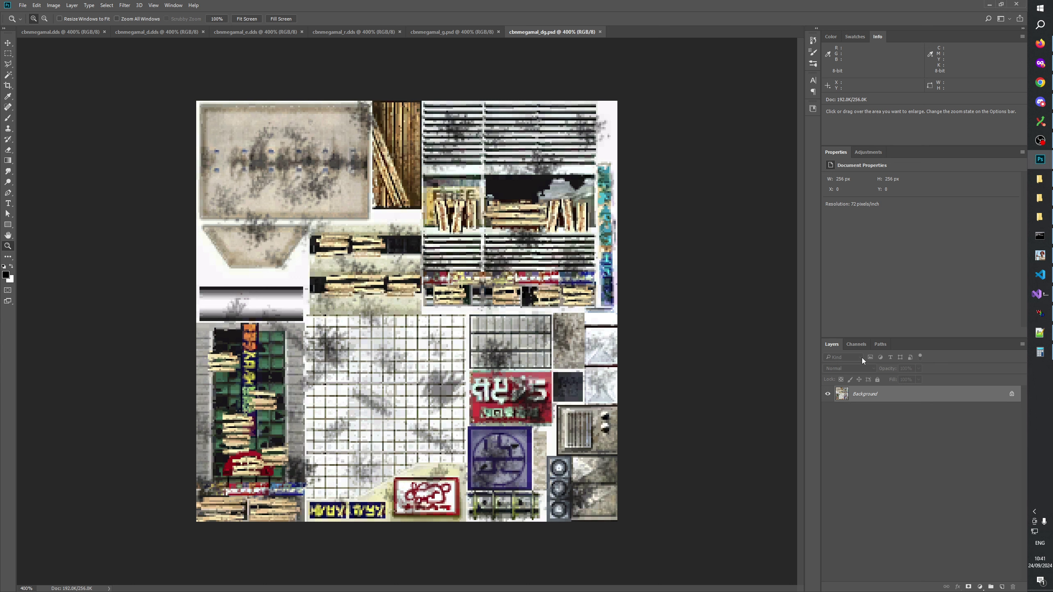
Show the Alpha 1 channel of cbnmegamal_dg.psd and examine it both alone and overlaid on the RGB image
{"action": "left_click", "coordinate": [857, 345]}
{"action": "left_click", "coordinate": [827, 421]}
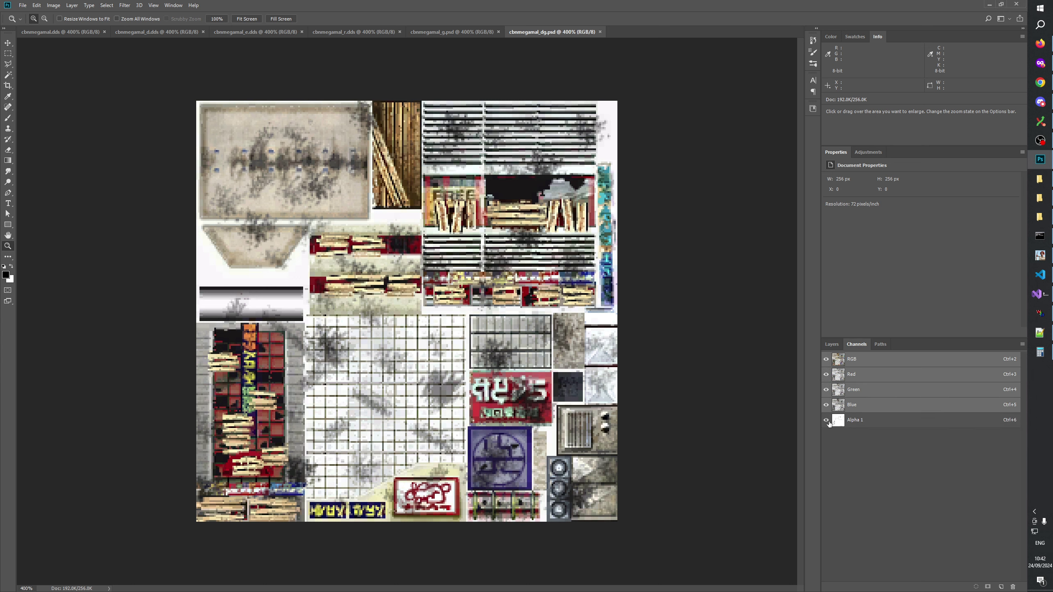
{"action": "left_click", "coordinate": [826, 360]}
{"action": "left_click", "coordinate": [826, 360]}
{"action": "left_click", "coordinate": [826, 361]}
{"action": "left_click", "coordinate": [827, 361]}
{"action": "left_click", "coordinate": [826, 361]}
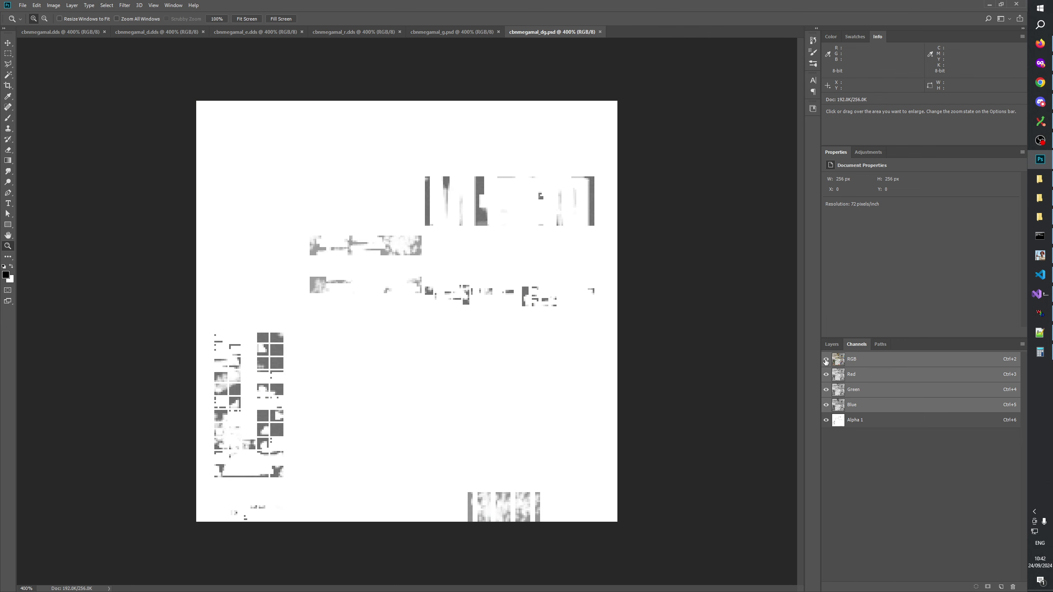
{"action": "left_click", "coordinate": [826, 360]}
{"action": "left_click", "coordinate": [826, 361]}
{"action": "left_click", "coordinate": [826, 360]}
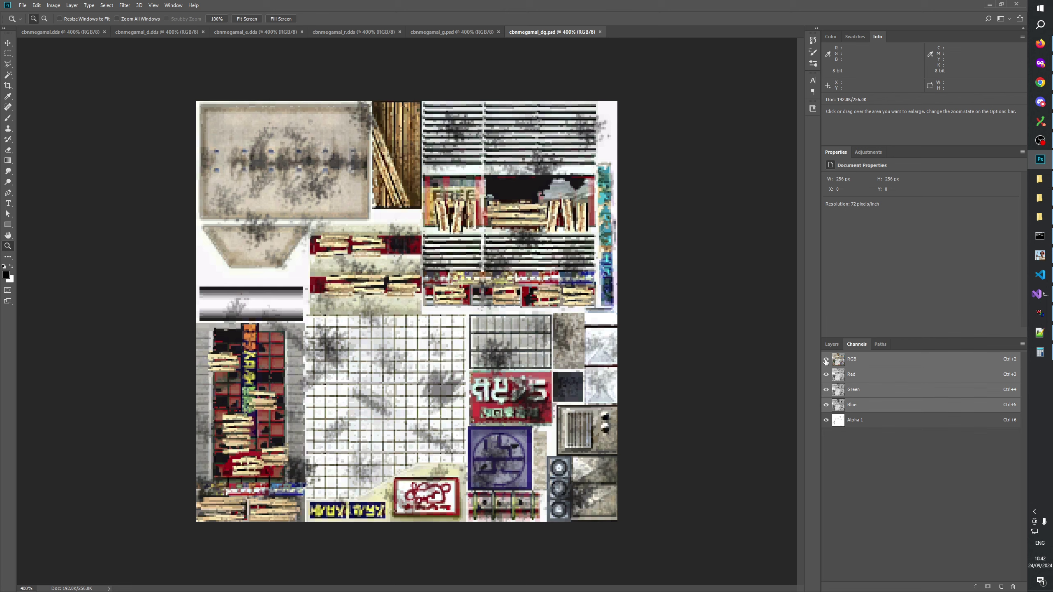
{"action": "left_click", "coordinate": [826, 361]}
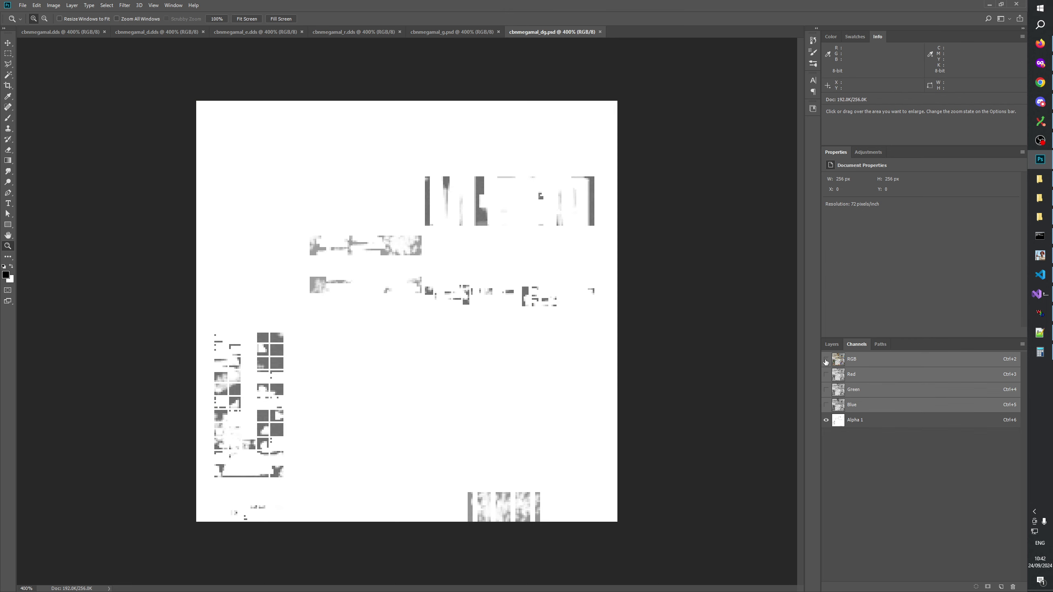
{"action": "left_click", "coordinate": [826, 361]}
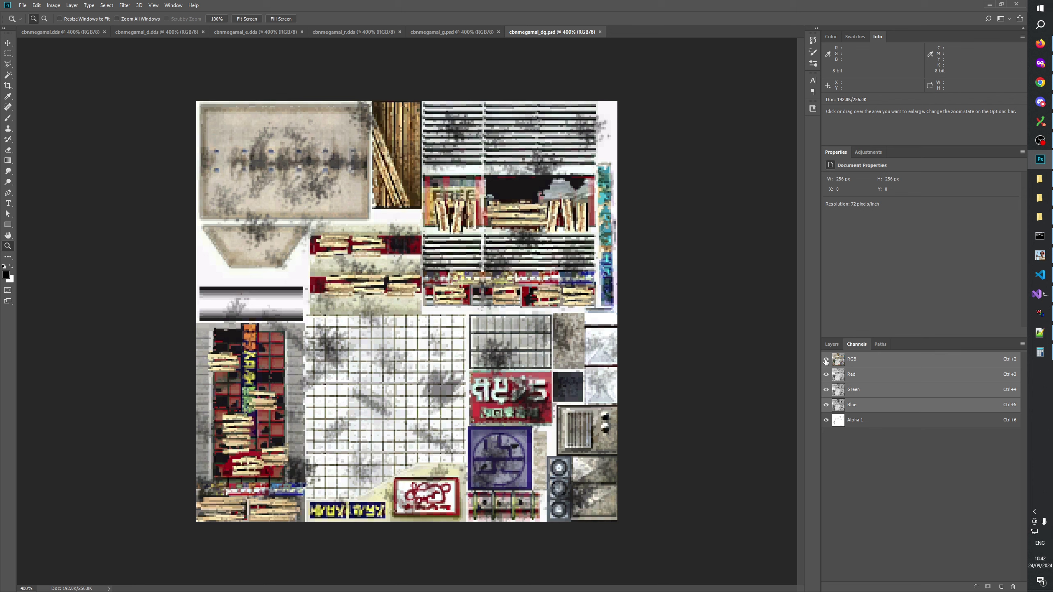
{"action": "left_click", "coordinate": [826, 361]}
{"action": "left_click", "coordinate": [826, 361]}
{"action": "left_click", "coordinate": [826, 361]}
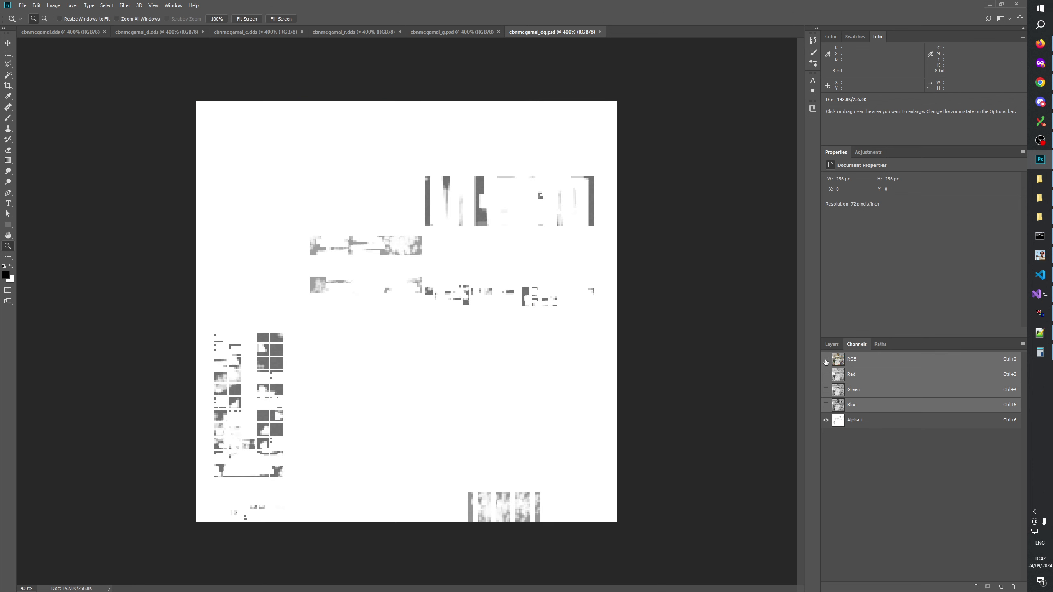
{"action": "left_click", "coordinate": [826, 361]}
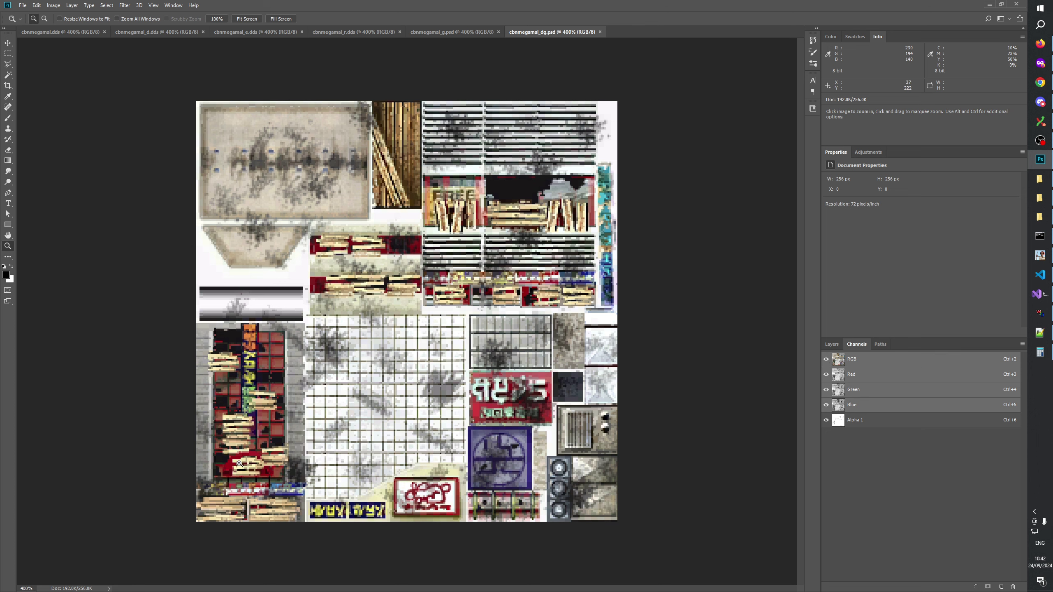
{"action": "left_click", "coordinate": [826, 361]}
{"action": "left_click", "coordinate": [826, 360]}
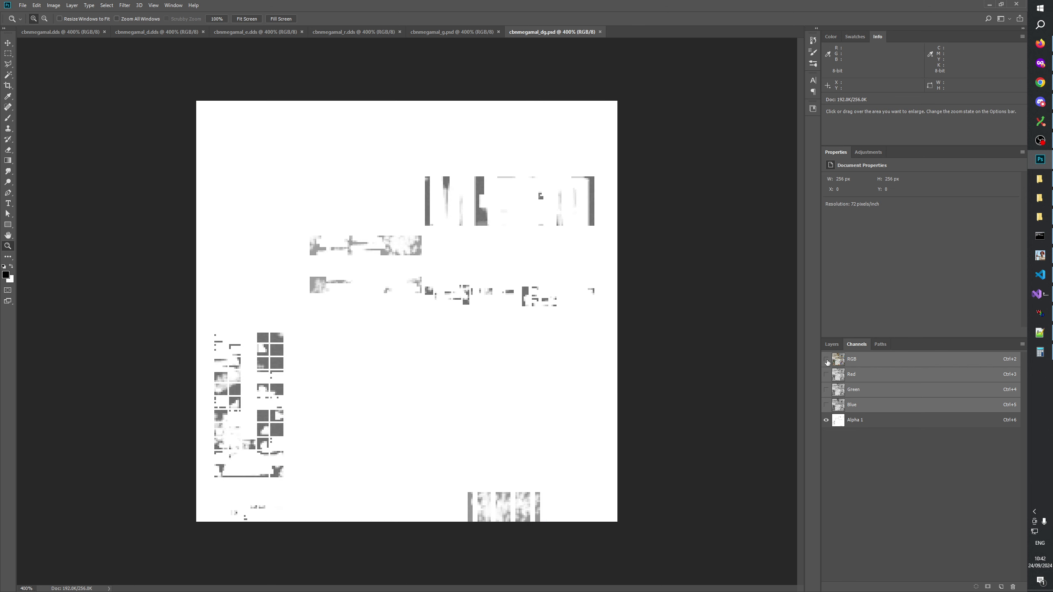
{"action": "left_click", "coordinate": [827, 360]}
{"action": "left_click", "coordinate": [827, 360]}
Examine the Alpha 1 channel of cbnmegamal_g.psd both overlaid on the RGB image and on its own
{"action": "left_click", "coordinate": [448, 34]}
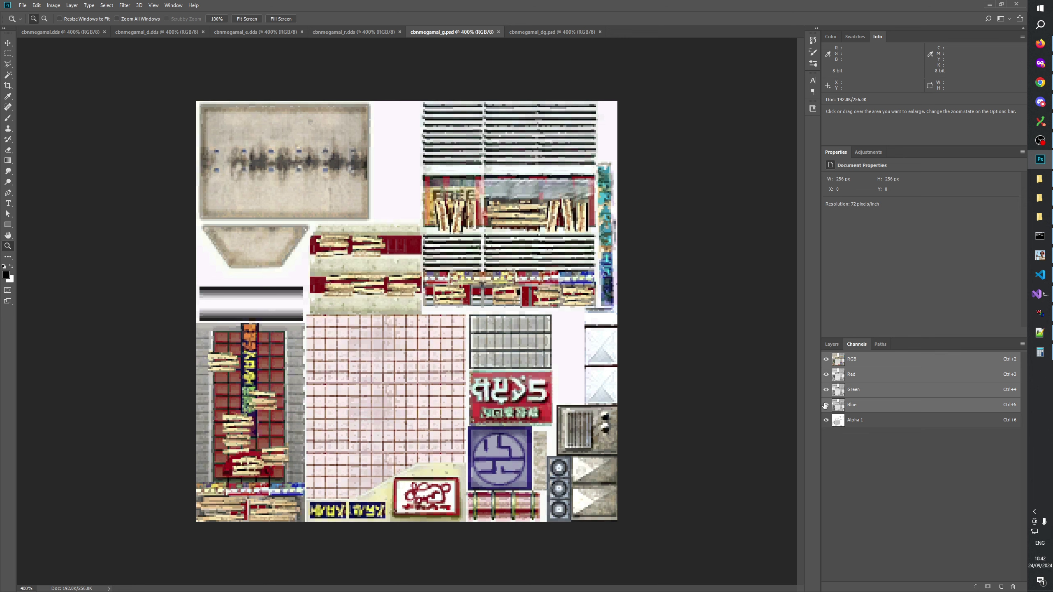
{"action": "left_click", "coordinate": [827, 360]}
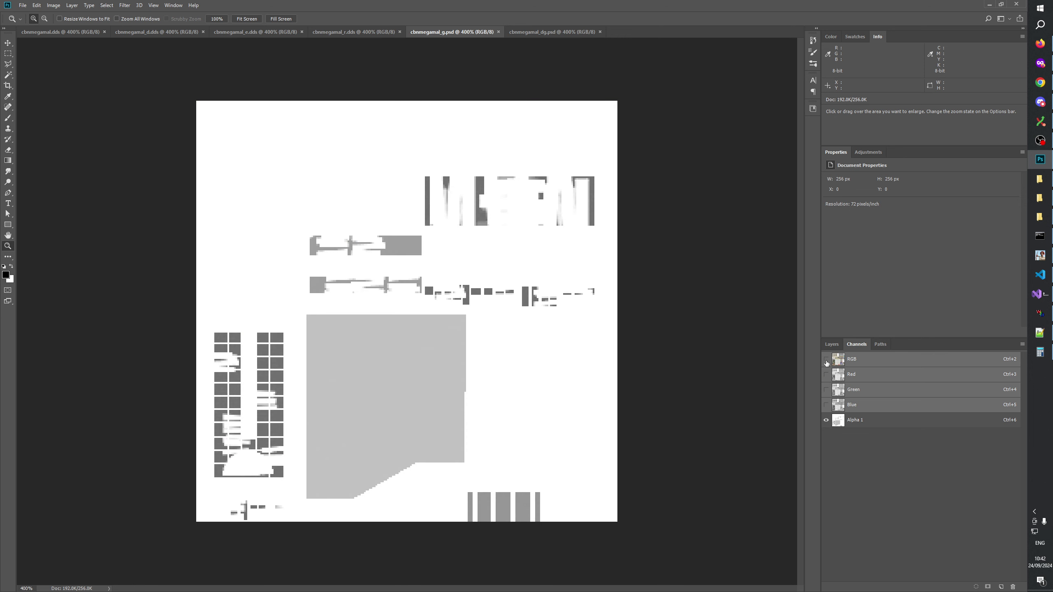
{"action": "left_click", "coordinate": [826, 360]}
{"action": "left_click", "coordinate": [827, 360]}
{"action": "left_click", "coordinate": [827, 360]}
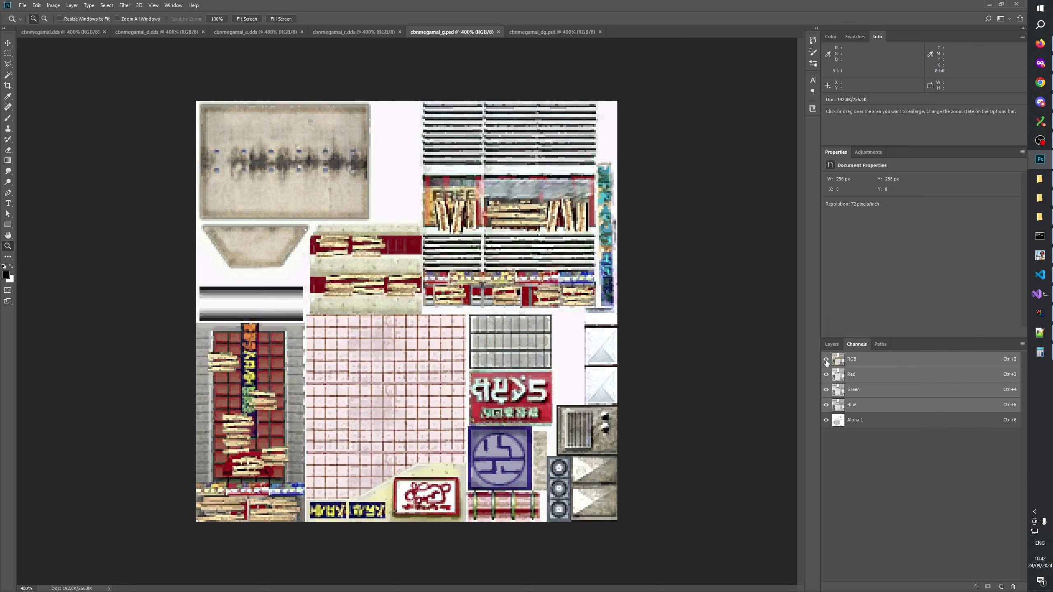
{"action": "left_click", "coordinate": [826, 360]}
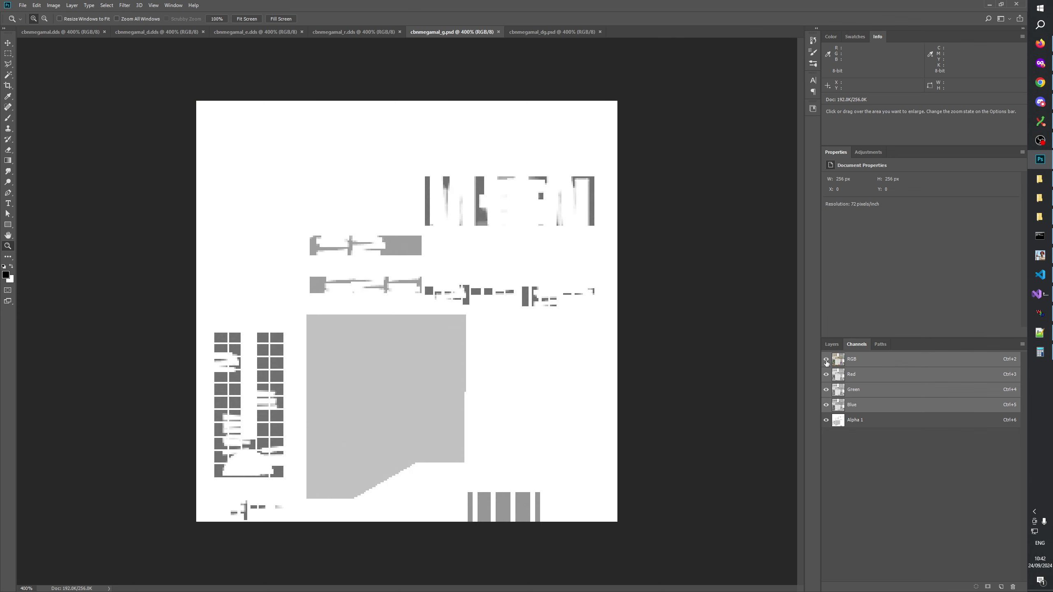
{"action": "left_click", "coordinate": [826, 360]}
{"action": "left_click", "coordinate": [826, 360]}
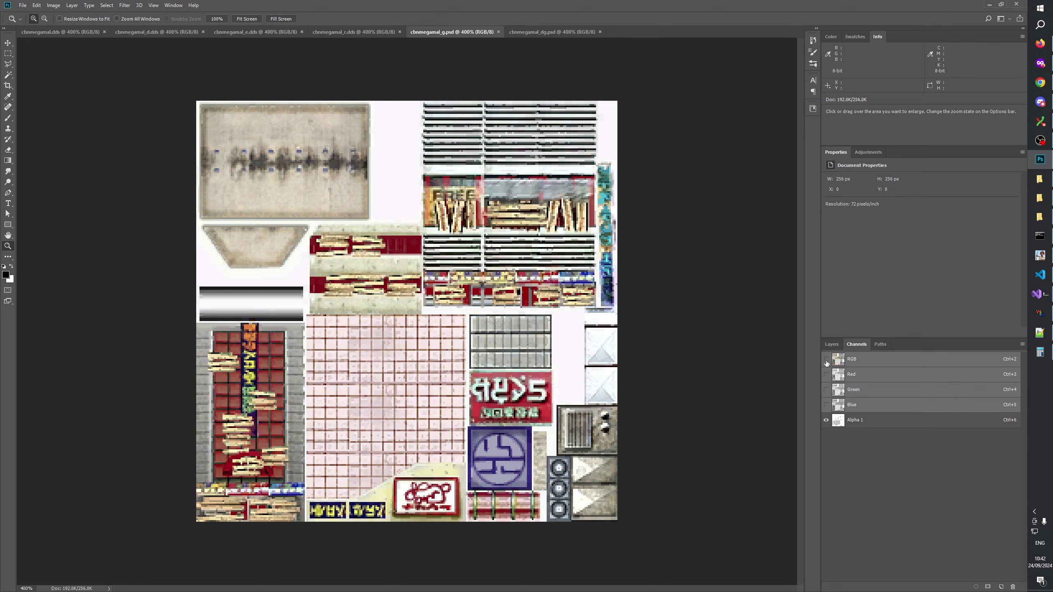
{"action": "left_click", "coordinate": [826, 359]}
{"action": "left_click", "coordinate": [827, 359]}
{"action": "left_click", "coordinate": [826, 361]}
{"action": "left_click", "coordinate": [826, 360]}
{"action": "left_click", "coordinate": [827, 361]}
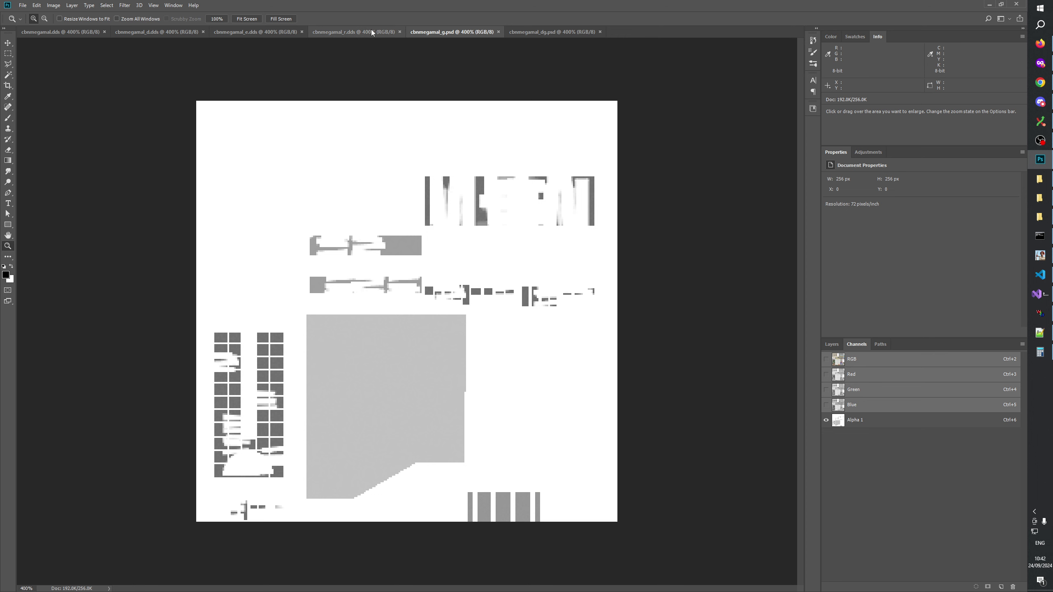
Show the Alpha 1 channel of the base texture cbnmegamal.dds over its RGB image and by itself
{"action": "left_click", "coordinate": [39, 31]}
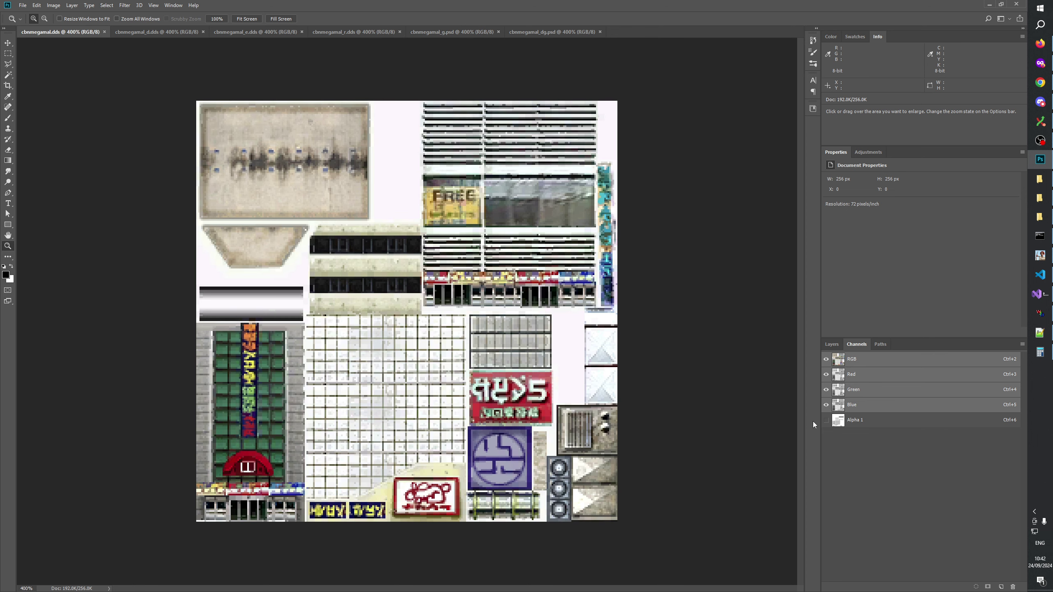
{"action": "left_click", "coordinate": [826, 360]}
{"action": "left_click", "coordinate": [826, 361]}
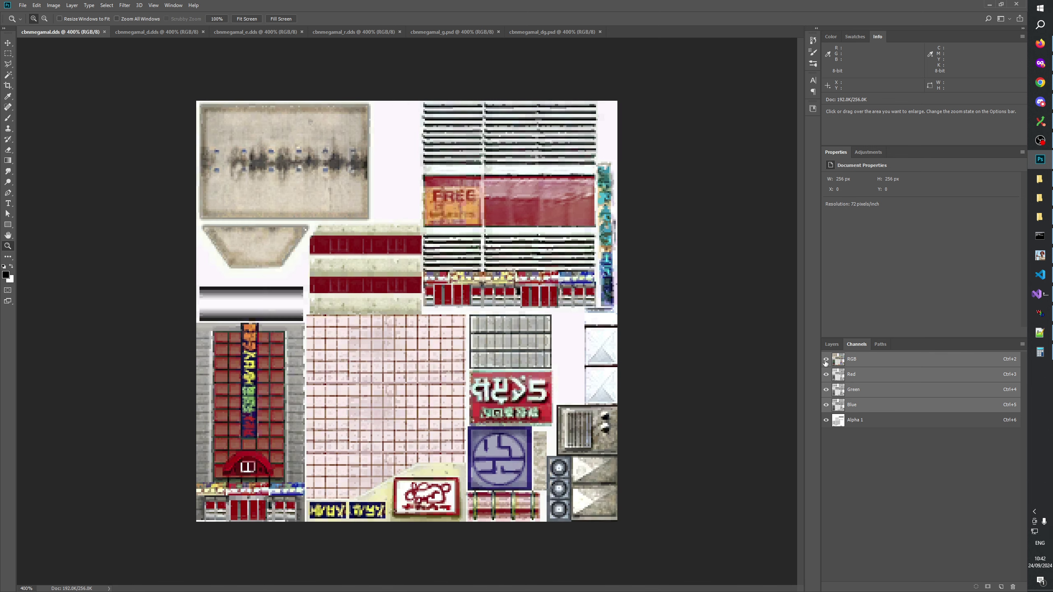
{"action": "left_click", "coordinate": [826, 361]}
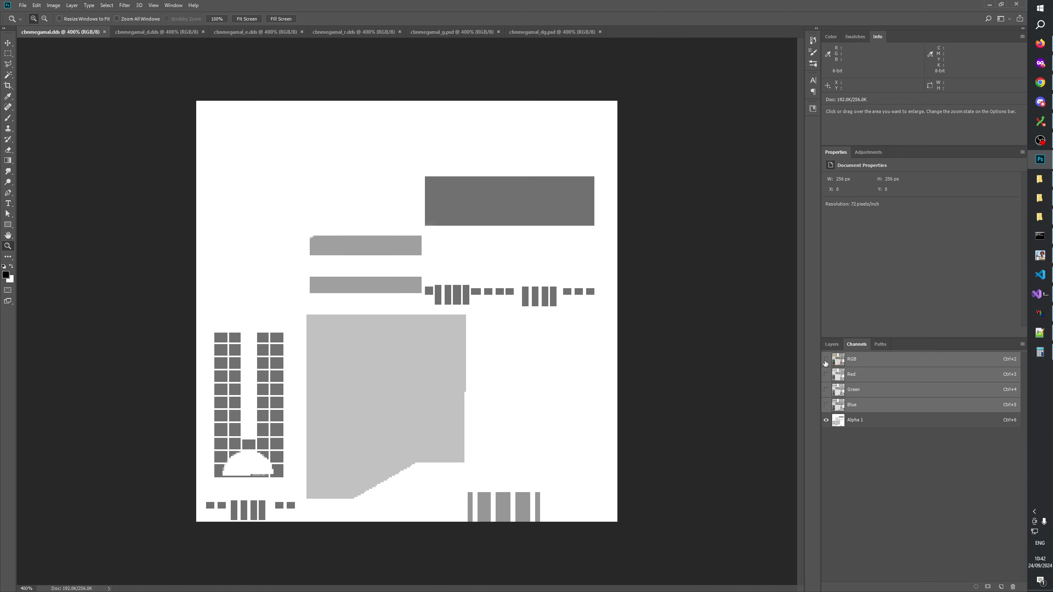
Compare the window areas in the alpha channel of cbnmegamal_g.psd with the base texture's alpha channel
{"action": "left_click", "coordinate": [464, 31]}
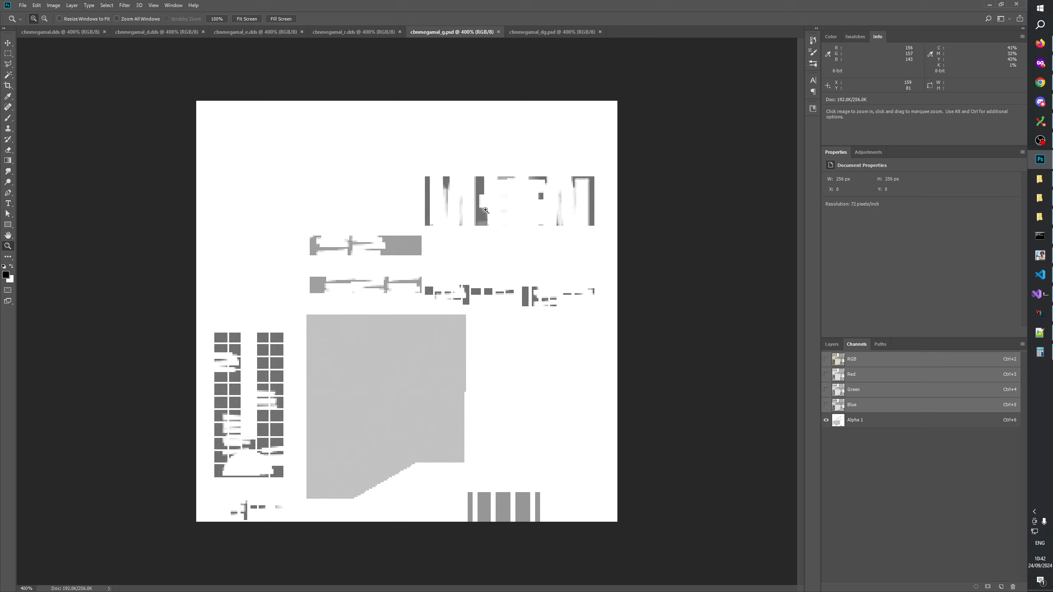
{"action": "left_click", "coordinate": [826, 360]}
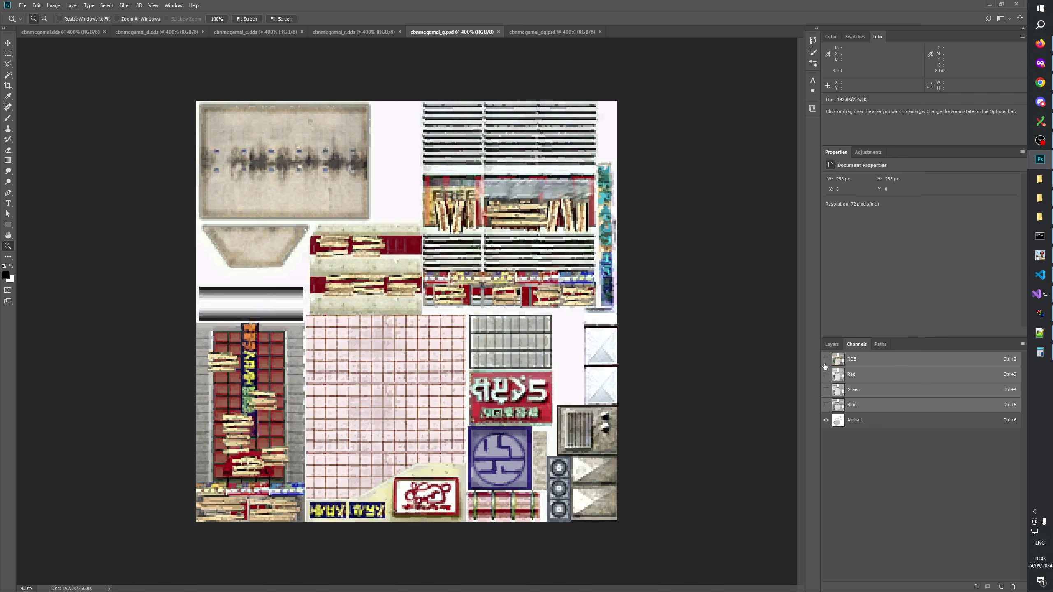
{"action": "left_click", "coordinate": [826, 364]}
{"action": "left_click", "coordinate": [825, 364]}
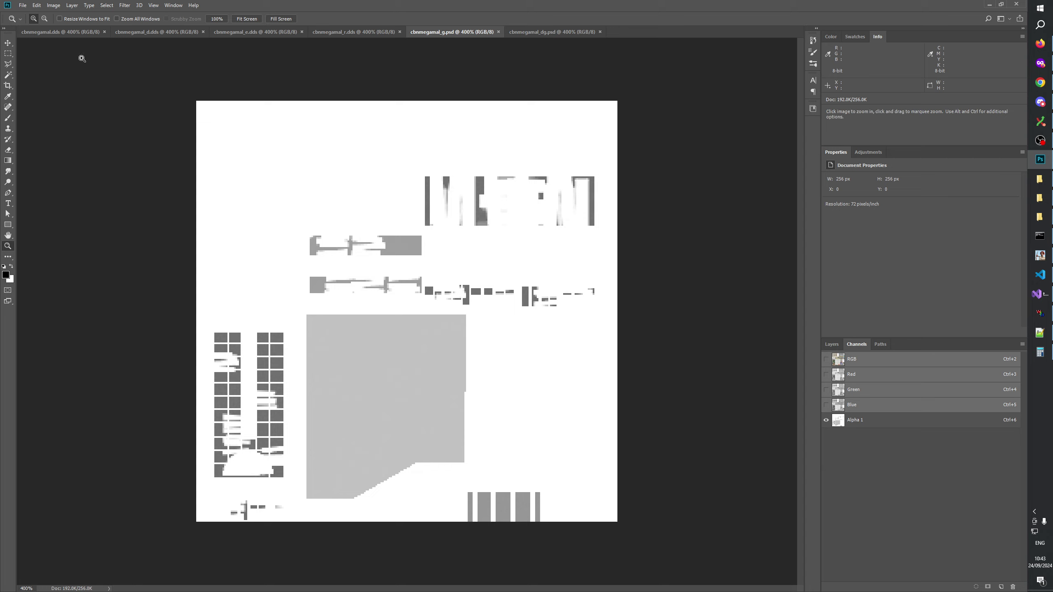
{"action": "left_click", "coordinate": [60, 32]}
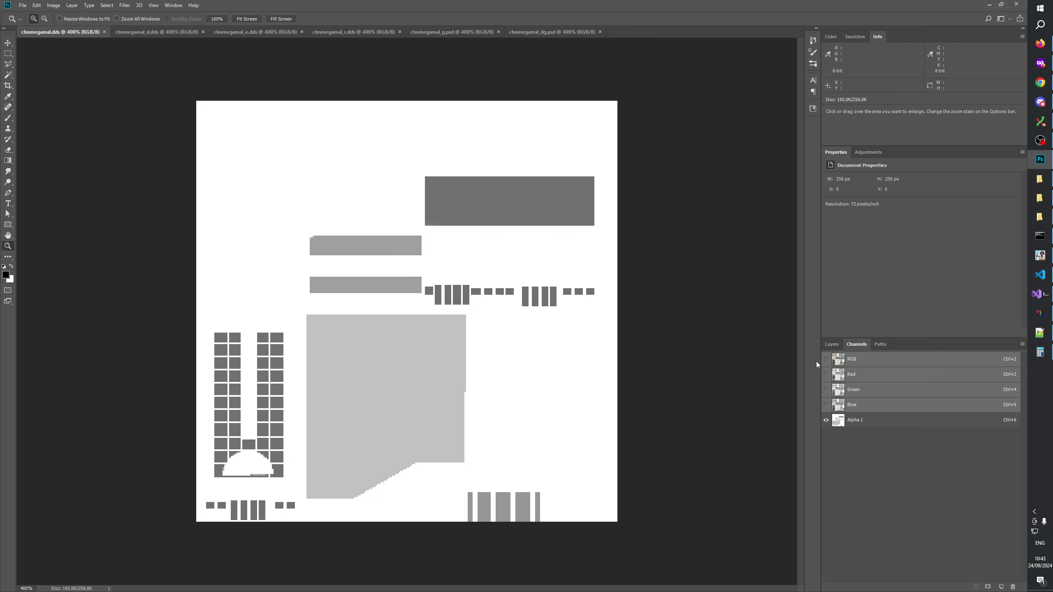
Restore the RGB-only view of cbnmegamal.dds and look through the d, e, r, g and dg texture variants
{"action": "left_click", "coordinate": [826, 359]}
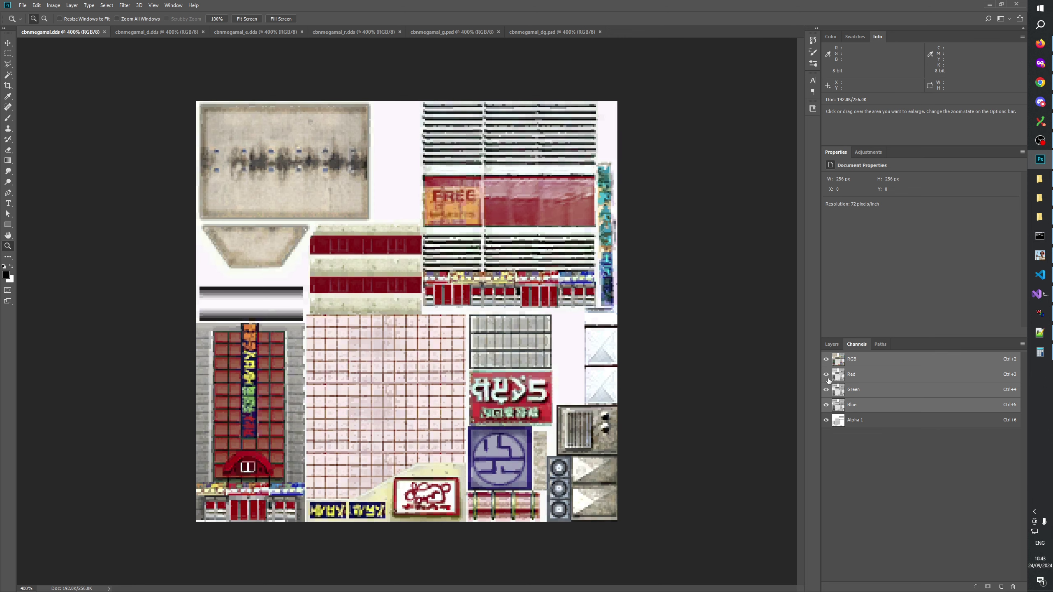
{"action": "left_click", "coordinate": [826, 421]}
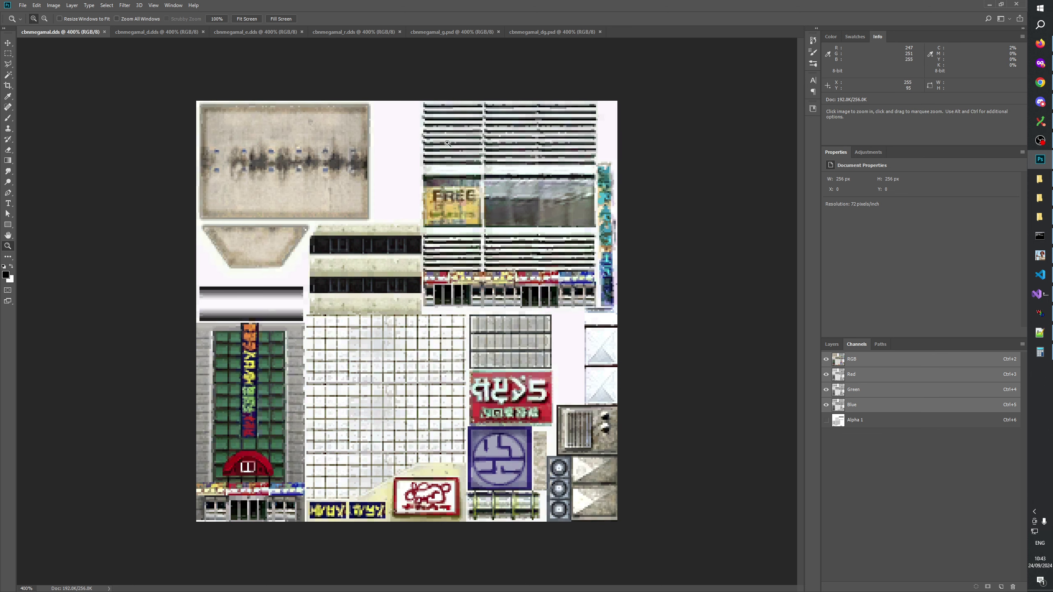
{"action": "left_click", "coordinate": [150, 32]}
{"action": "left_click", "coordinate": [282, 33]}
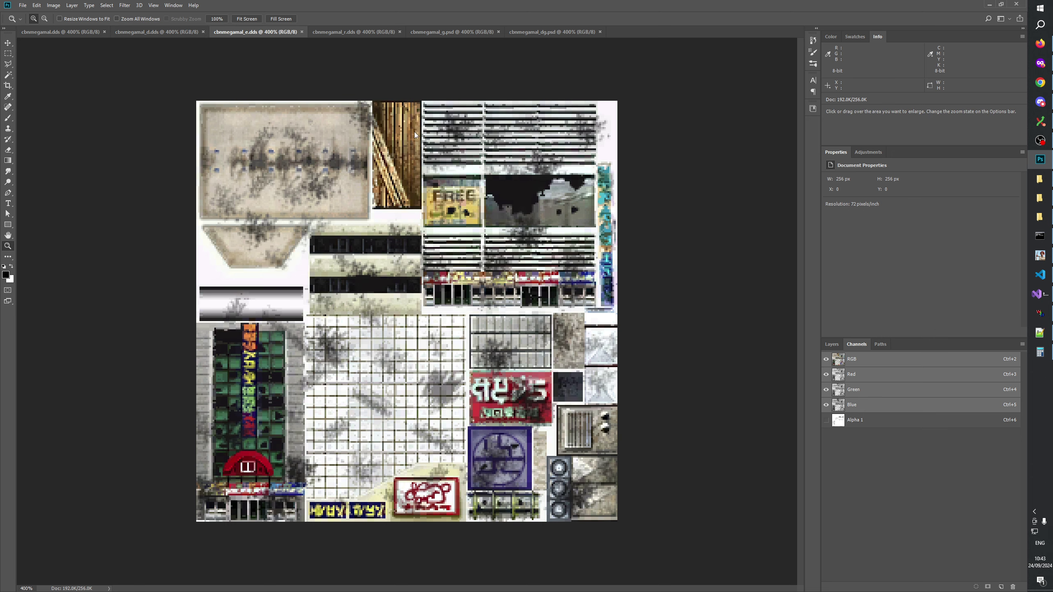
{"action": "left_click", "coordinate": [342, 30]}
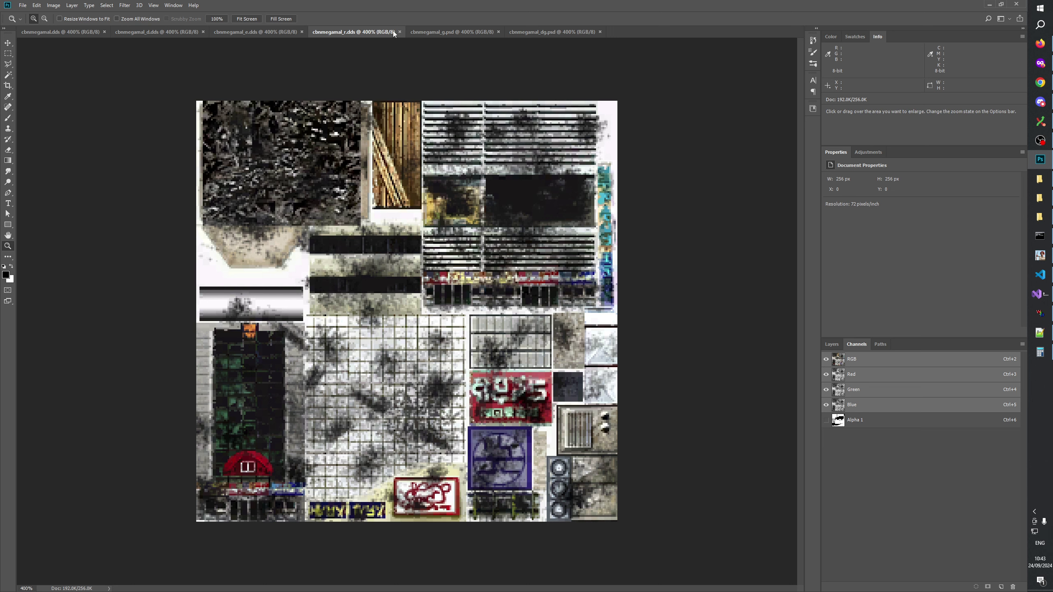
{"action": "left_click", "coordinate": [437, 30]}
{"action": "left_click", "coordinate": [548, 31]}
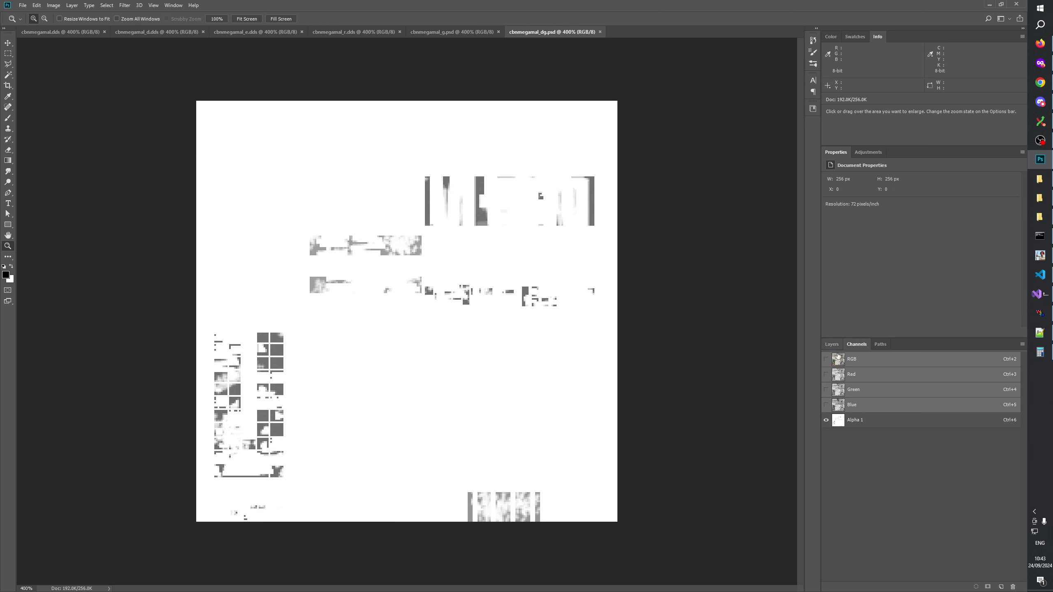
Show the RGB images of cbnmegamal_dg.psd and cbnmegamal_g.psd without their Alpha 1 channels
{"action": "left_click", "coordinate": [826, 359]}
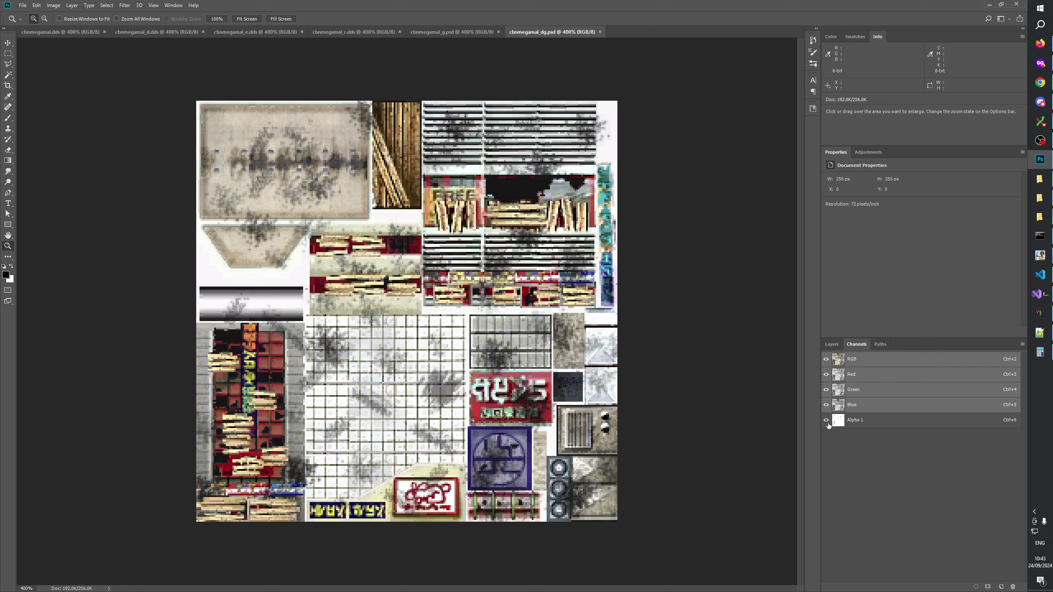
{"action": "left_click", "coordinate": [439, 32]}
{"action": "left_click", "coordinate": [826, 359]}
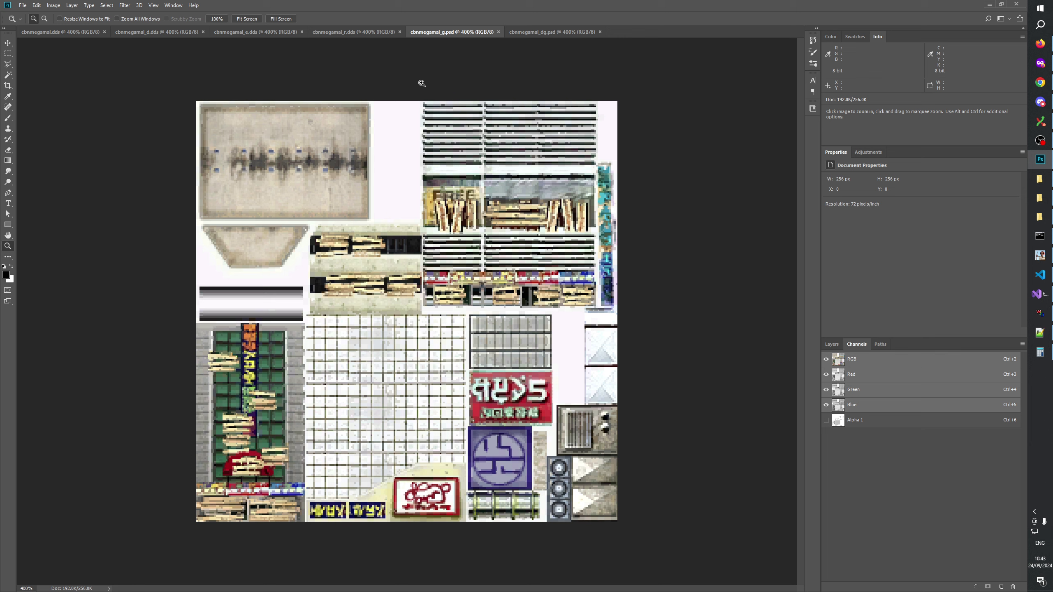
Return to cbnmegamal.dds and repeatedly toggle its Alpha 1 overlay to examine which window and wall areas it covers
{"action": "left_click", "coordinate": [73, 32]}
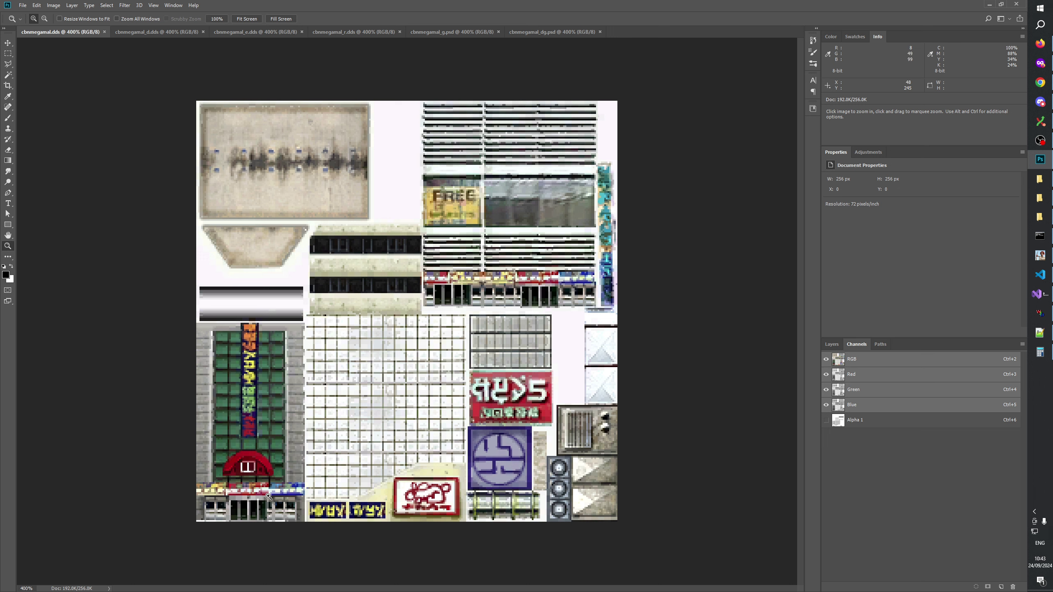
{"action": "left_click", "coordinate": [826, 420]}
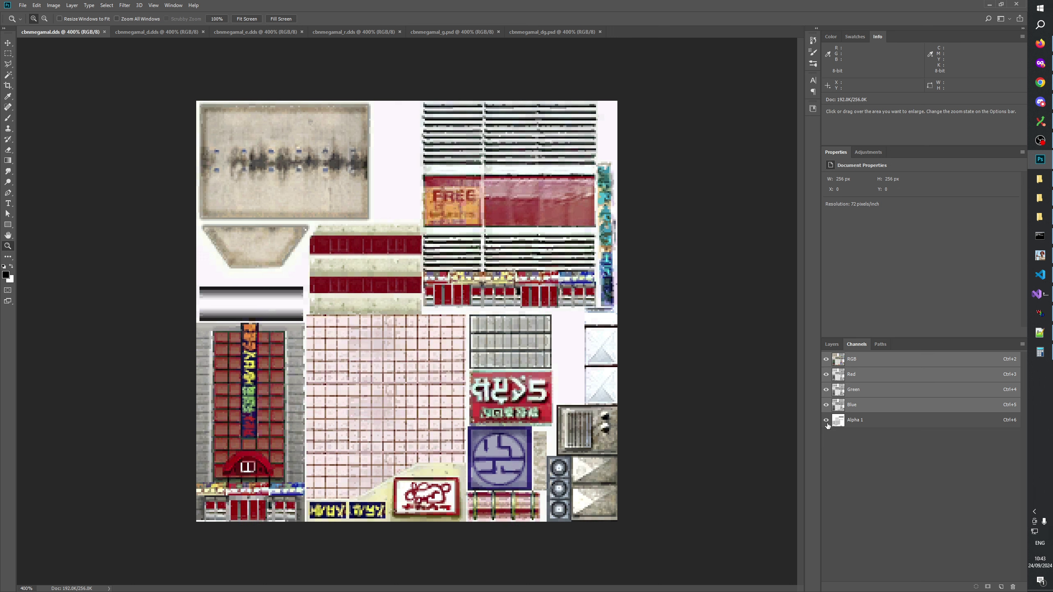
{"action": "left_click", "coordinate": [826, 421]}
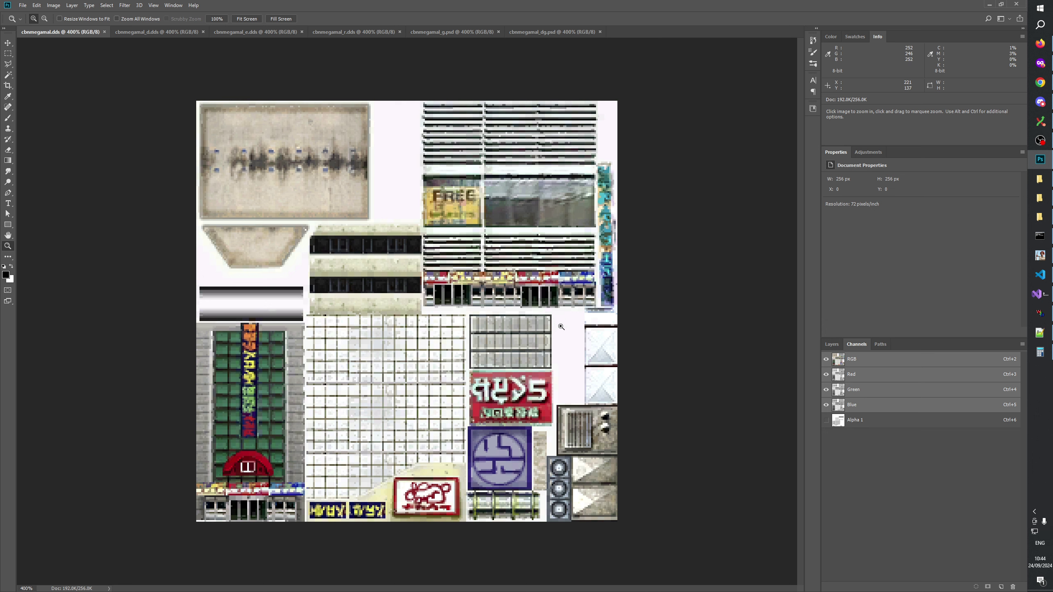
{"action": "left_click", "coordinate": [826, 421]}
{"action": "left_click", "coordinate": [827, 421]}
{"action": "left_click", "coordinate": [826, 421]}
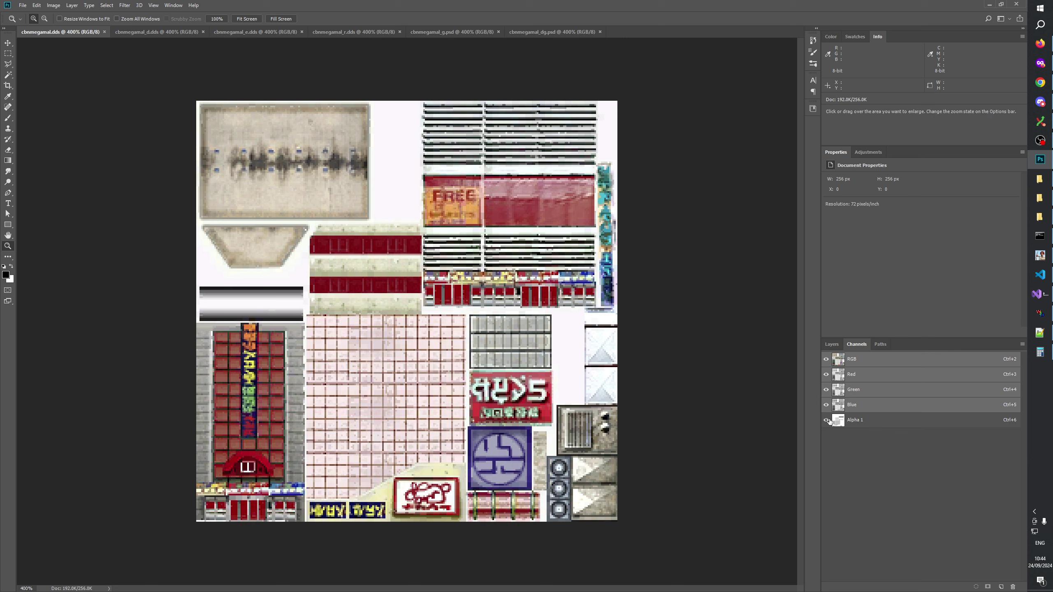
{"action": "left_click", "coordinate": [827, 420]}
{"action": "left_click", "coordinate": [826, 421]}
{"action": "left_click", "coordinate": [827, 420]}
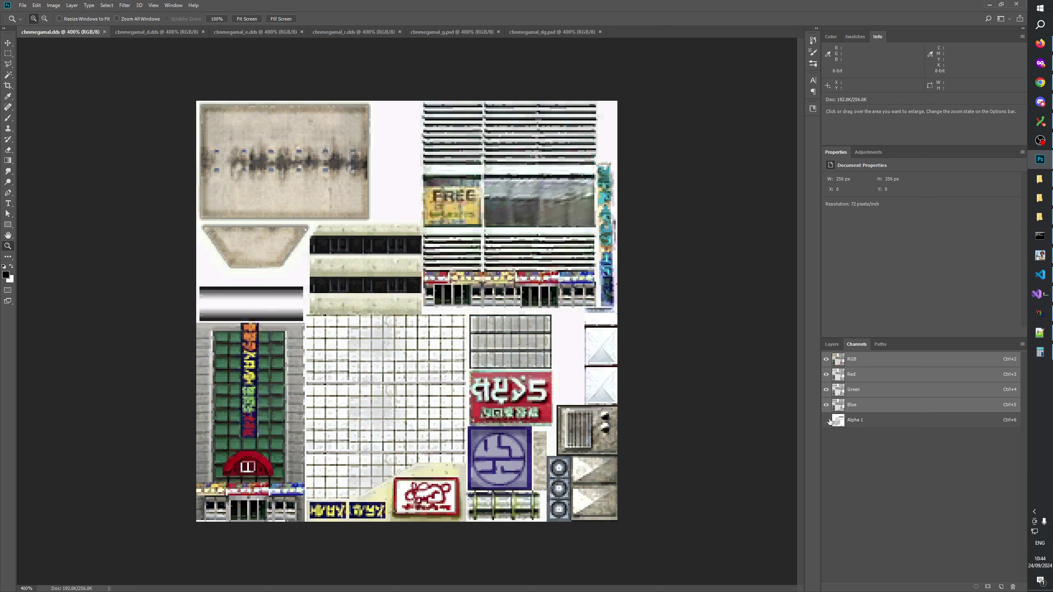
{"action": "left_click", "coordinate": [827, 421]}
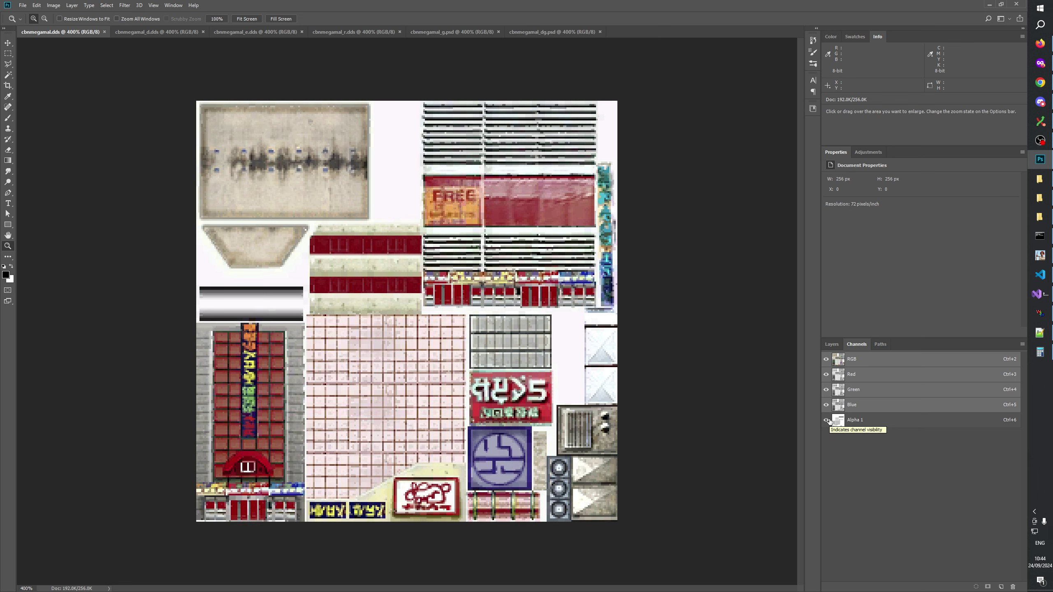
{"action": "left_click", "coordinate": [826, 420]}
{"action": "left_click", "coordinate": [826, 421]}
{"action": "left_click", "coordinate": [826, 421]}
{"action": "left_click", "coordinate": [827, 420]}
{"action": "left_click", "coordinate": [827, 421]}
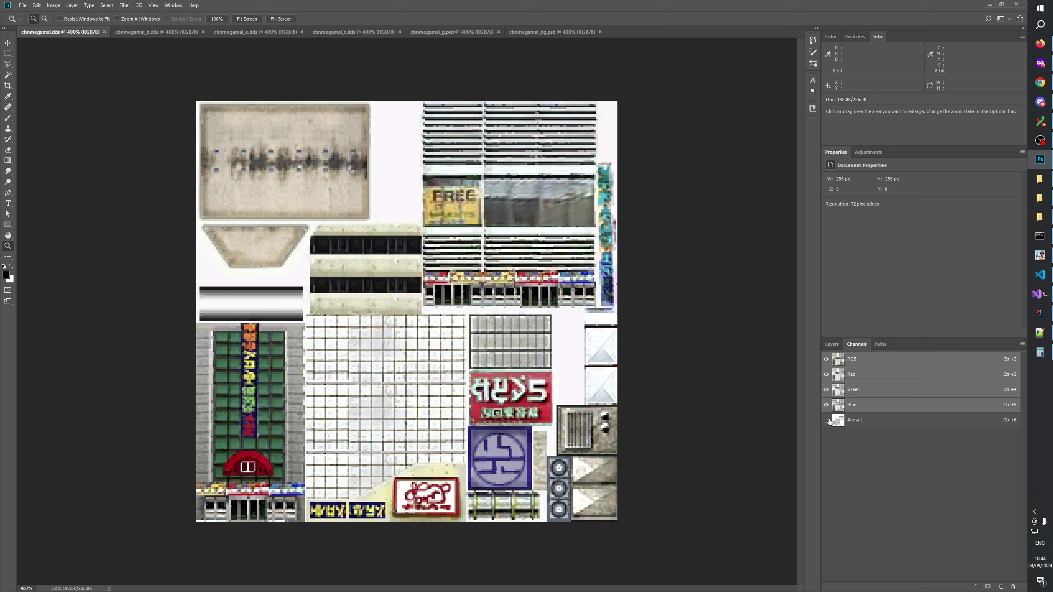
{"action": "left_click", "coordinate": [826, 420]}
{"action": "left_click", "coordinate": [826, 420]}
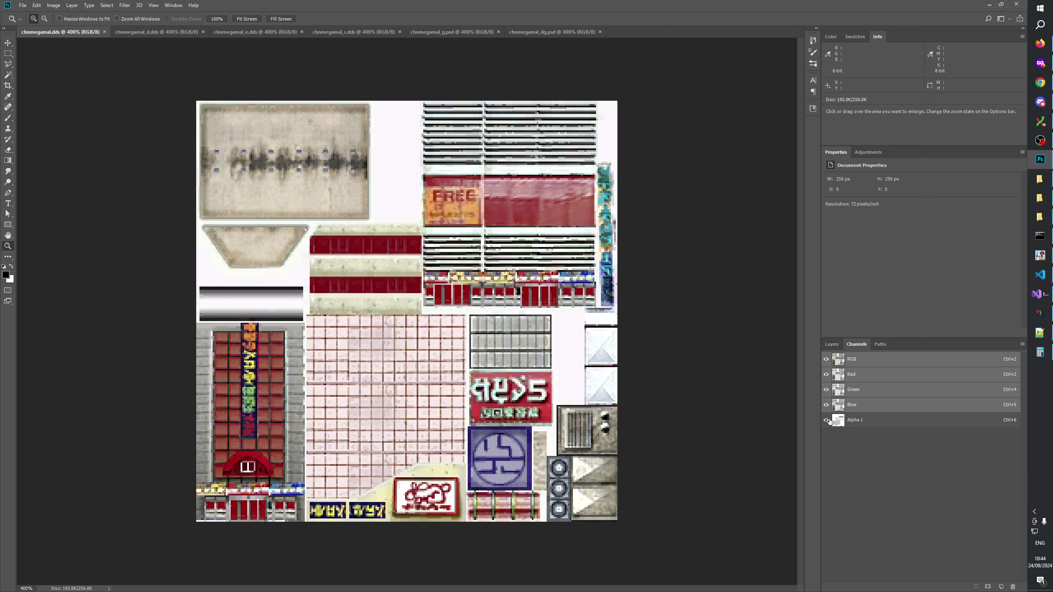
{"action": "left_click", "coordinate": [827, 421]}
{"action": "left_click", "coordinate": [828, 420]}
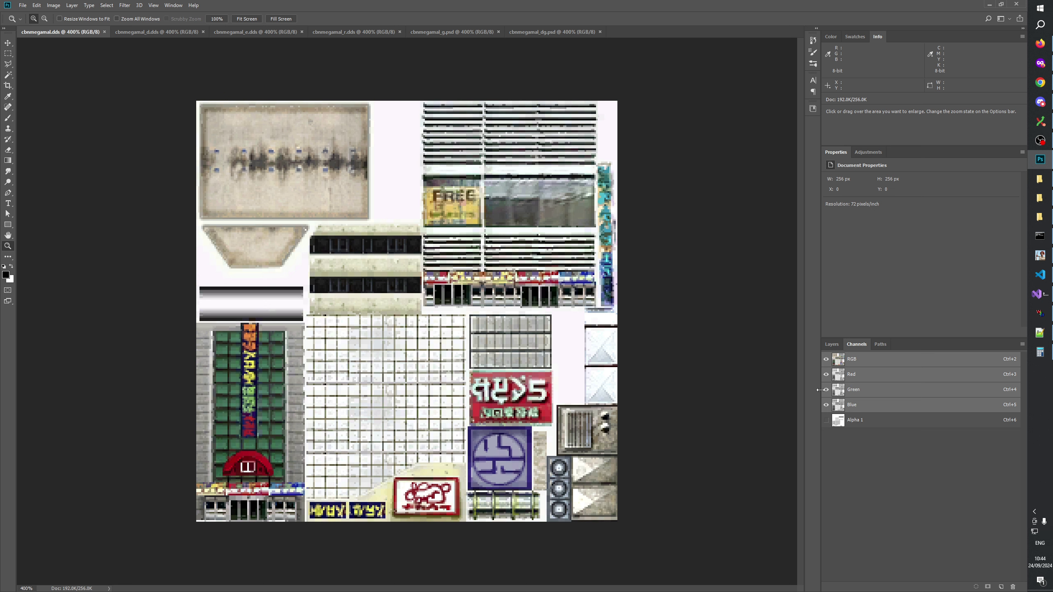
{"action": "left_click", "coordinate": [826, 420]}
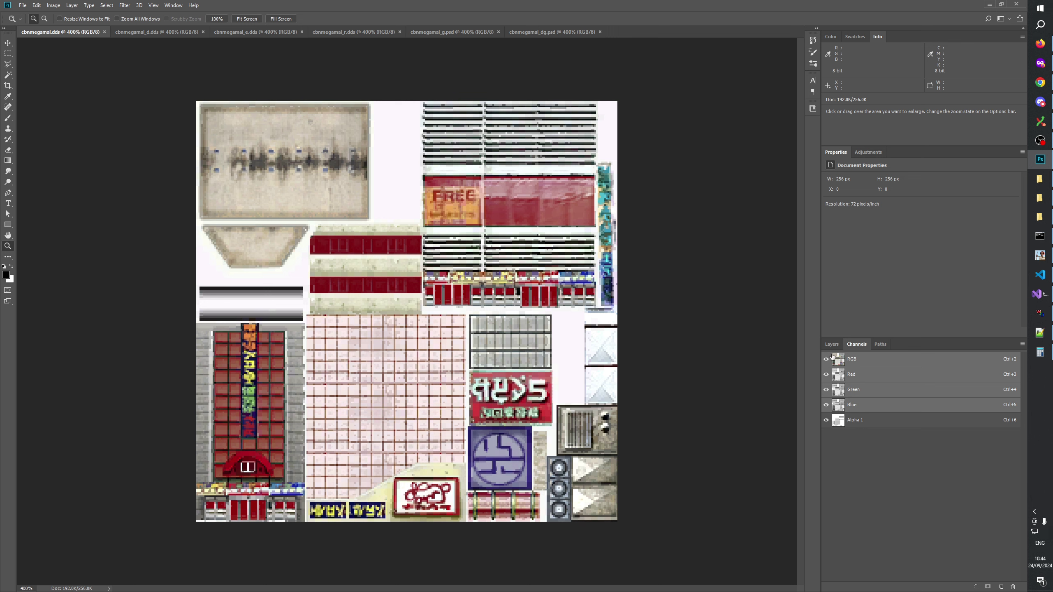
{"action": "left_click", "coordinate": [826, 420]}
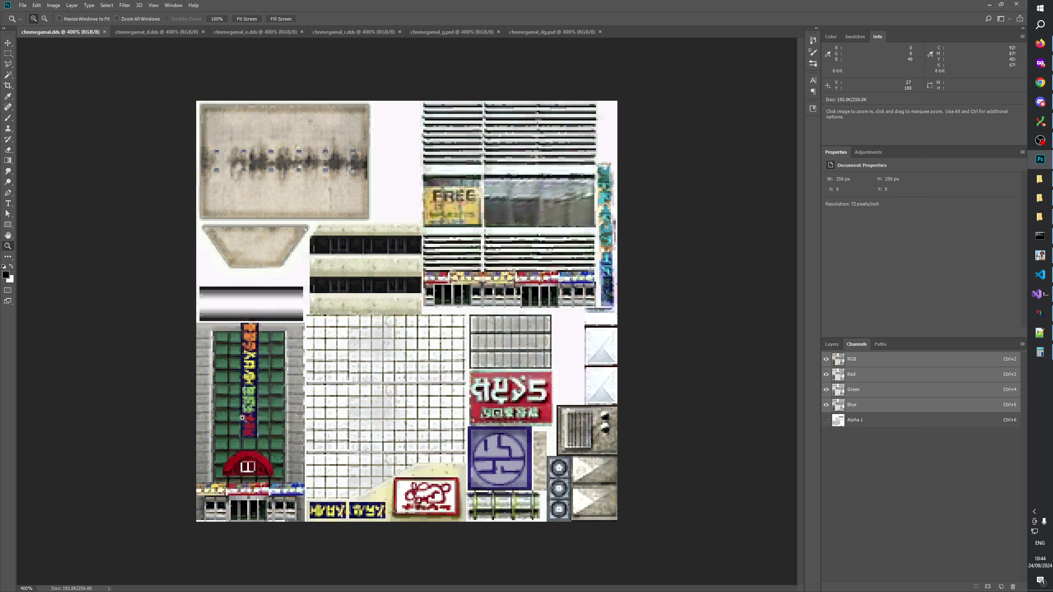
Switch to W3D Viewer, inspect the green glass facade of the CBNMEGAMAL model up close, and return to Photoshop
{"action": "left_click", "coordinate": [1040, 313]}
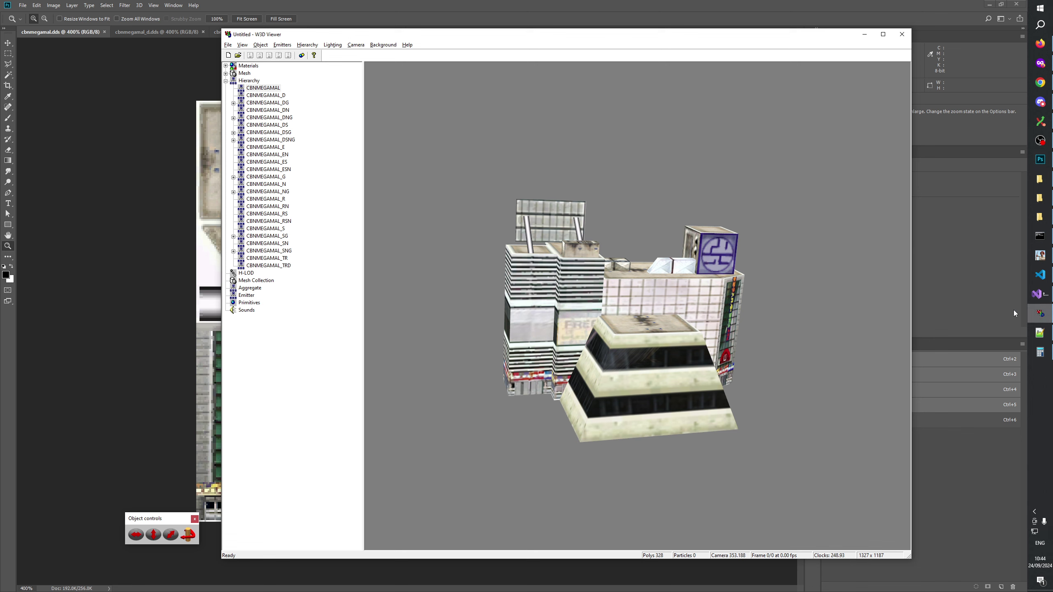
{"action": "scroll", "coordinate": [721, 365], "scroll_direction": "up", "scroll_amount": 5}
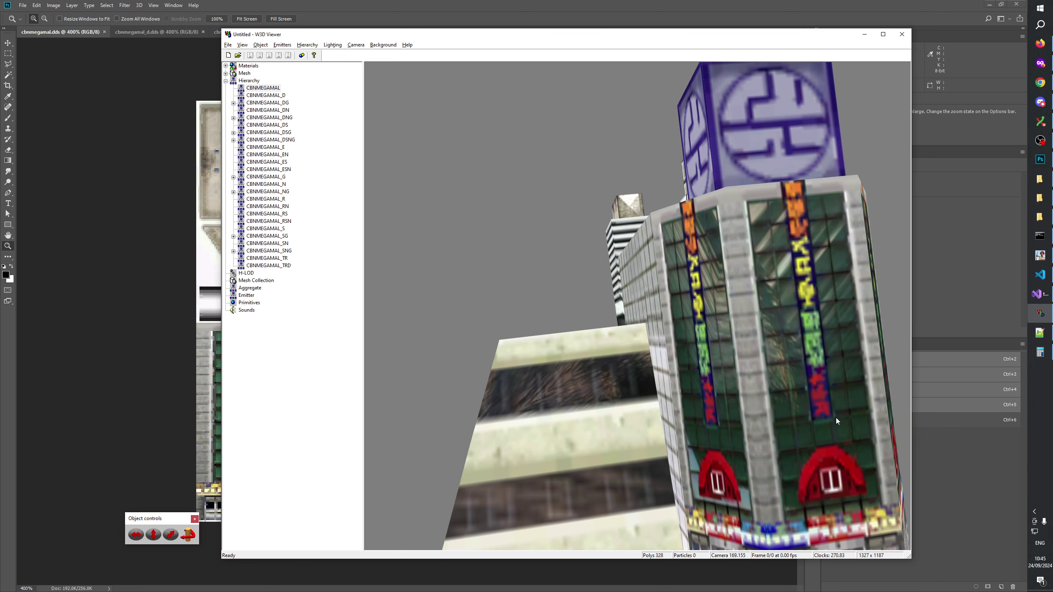
{"action": "left_click", "coordinate": [864, 34]}
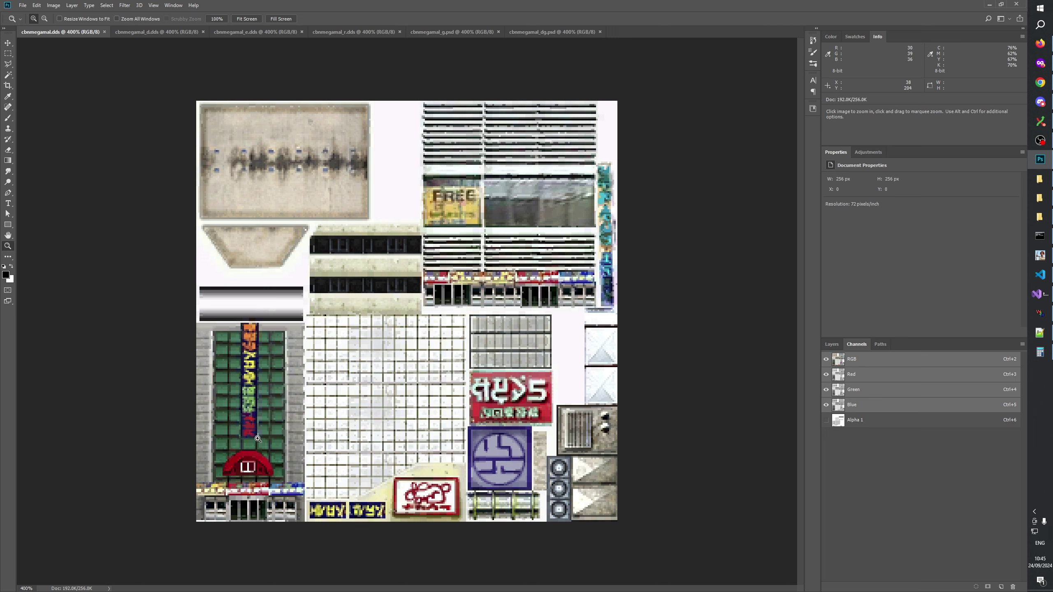
Compare the Alpha 1 channel of cbnmegamal.dds by itself and over the RGB image, finishing with only RGB shown
{"action": "left_click", "coordinate": [827, 421]}
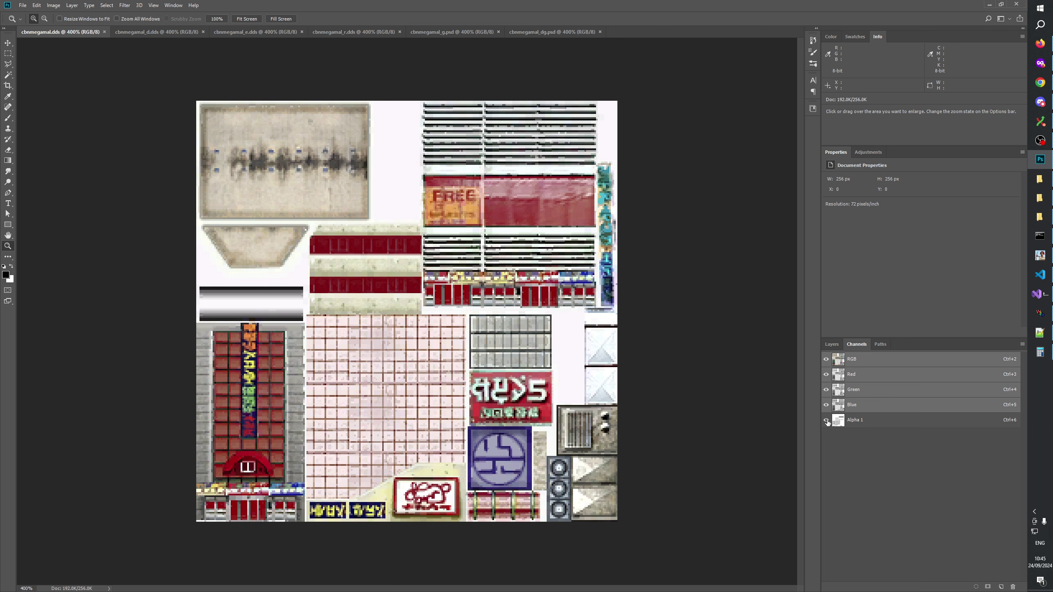
{"action": "left_click", "coordinate": [826, 360]}
{"action": "left_click", "coordinate": [827, 360]}
{"action": "left_click", "coordinate": [827, 360]}
{"action": "left_click", "coordinate": [827, 360]}
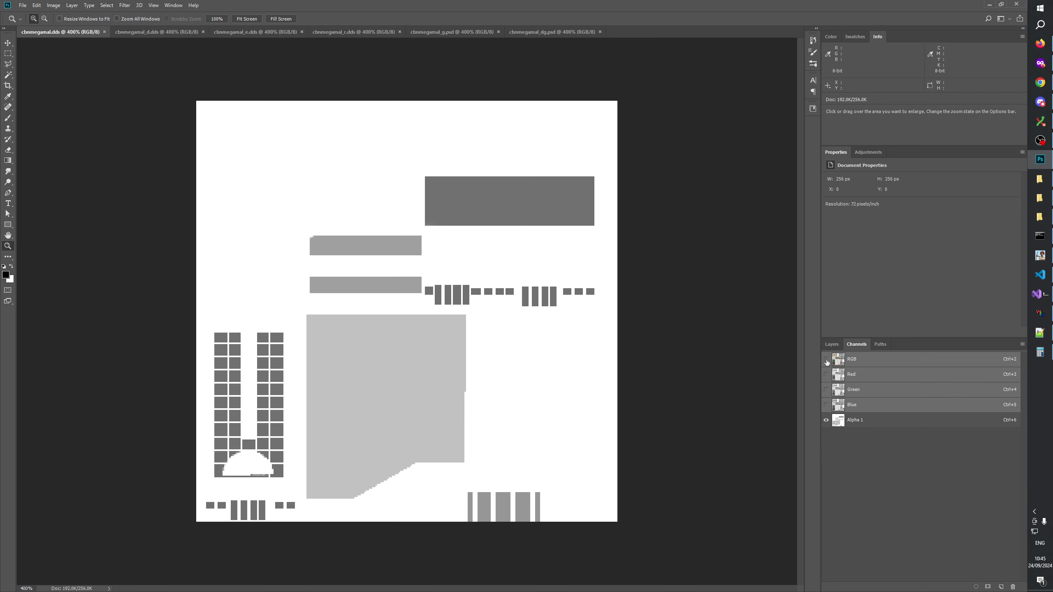
{"action": "left_click", "coordinate": [827, 360]}
{"action": "left_click", "coordinate": [826, 360]}
{"action": "left_click", "coordinate": [827, 360]}
{"action": "left_click", "coordinate": [826, 422]}
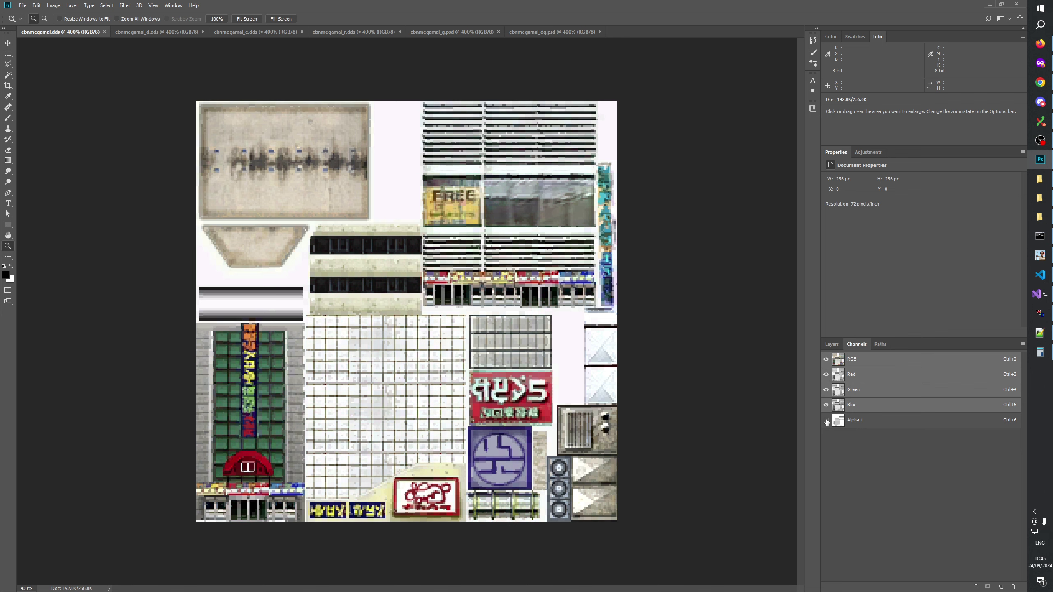
Inspect the CBNMEGAMAL model in W3D Viewer from above and up close, then return to Photoshop
{"action": "key", "text": "alt+Tab"}
{"action": "left_click_drag", "start_coordinate": [785, 401], "coordinate": [646, 500]}
{"action": "scroll", "coordinate": [646, 501], "scroll_direction": "down", "scroll_amount": 5}
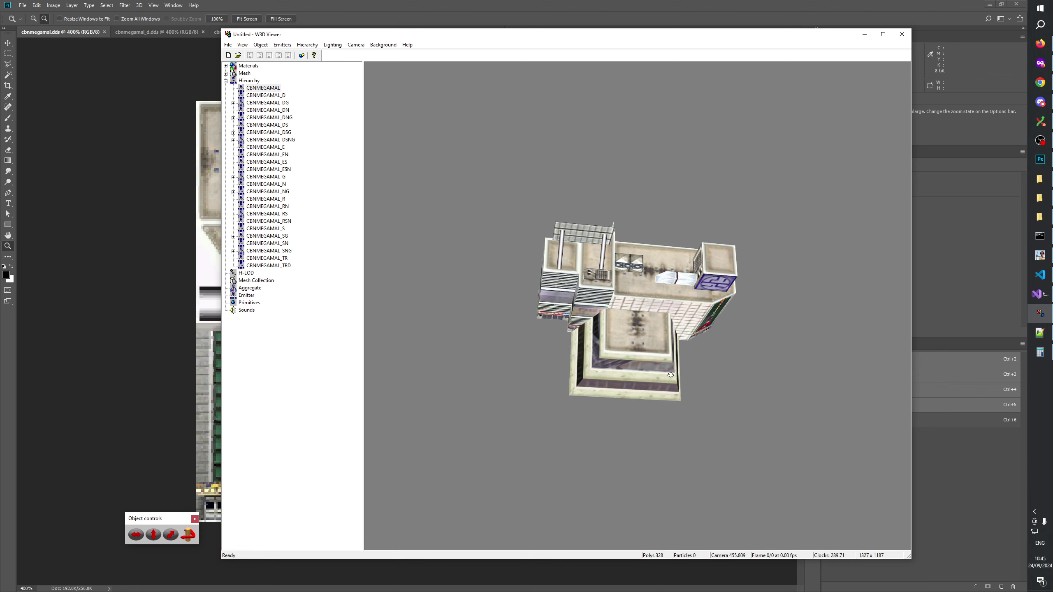
{"action": "left_click_drag", "start_coordinate": [677, 254], "coordinate": [630, 317]}
{"action": "scroll", "coordinate": [650, 380], "scroll_direction": "up", "scroll_amount": 5}
{"action": "key", "text": "alt+Tab"}
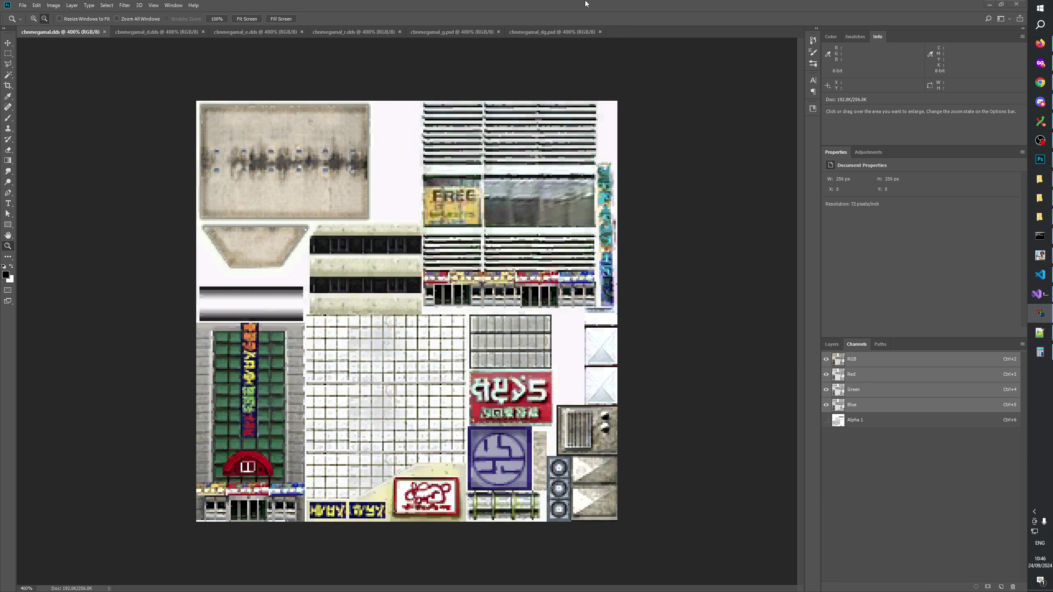
Show the Alpha 1 channel of cbnmegamal.dds over the RGB image and then isolate it
{"action": "left_click", "coordinate": [826, 421]}
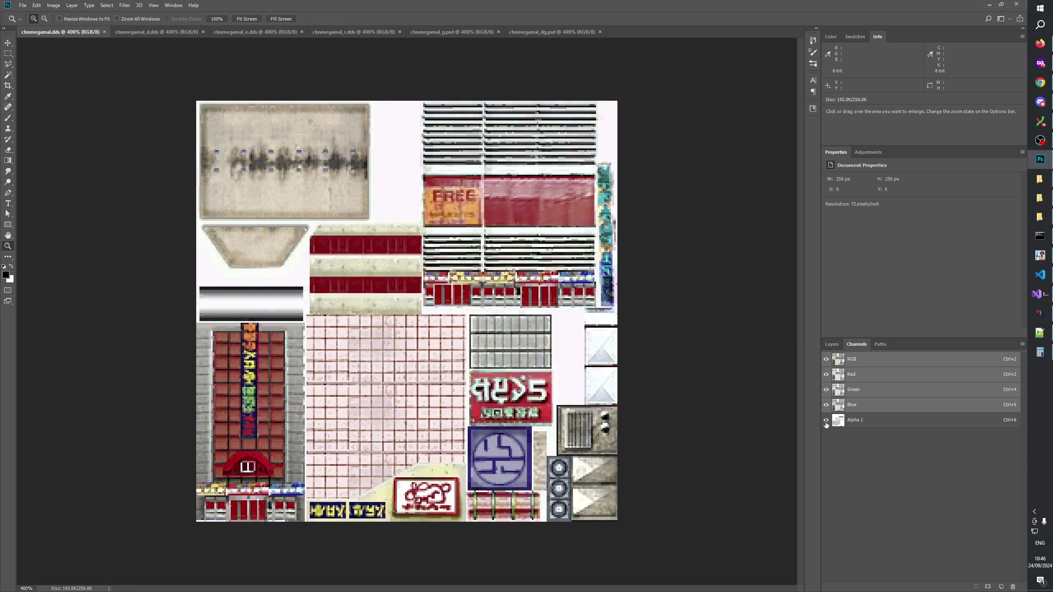
{"action": "left_click", "coordinate": [826, 359]}
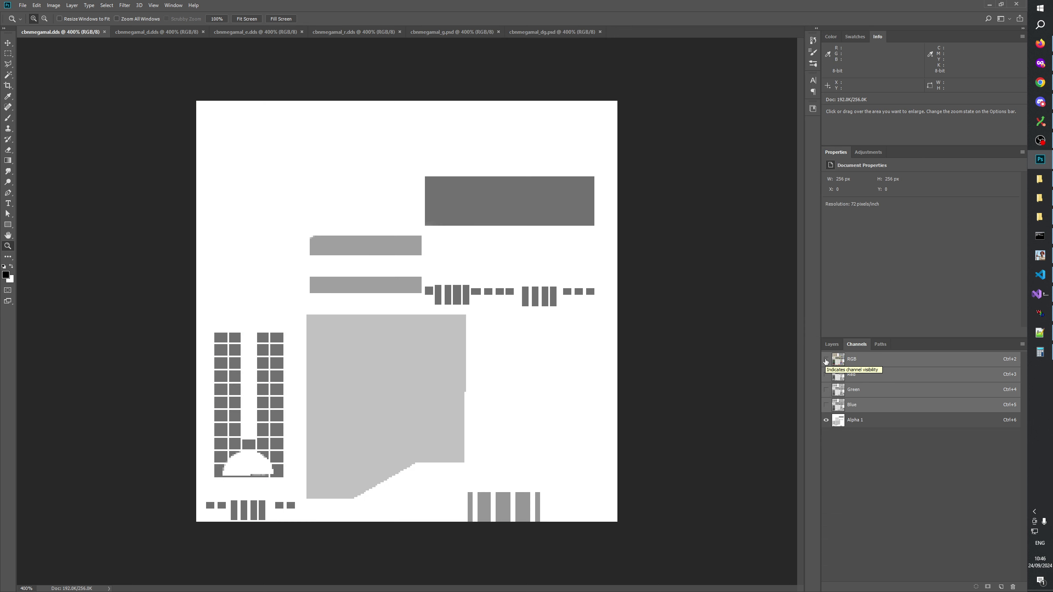
{"action": "left_click", "coordinate": [827, 359]}
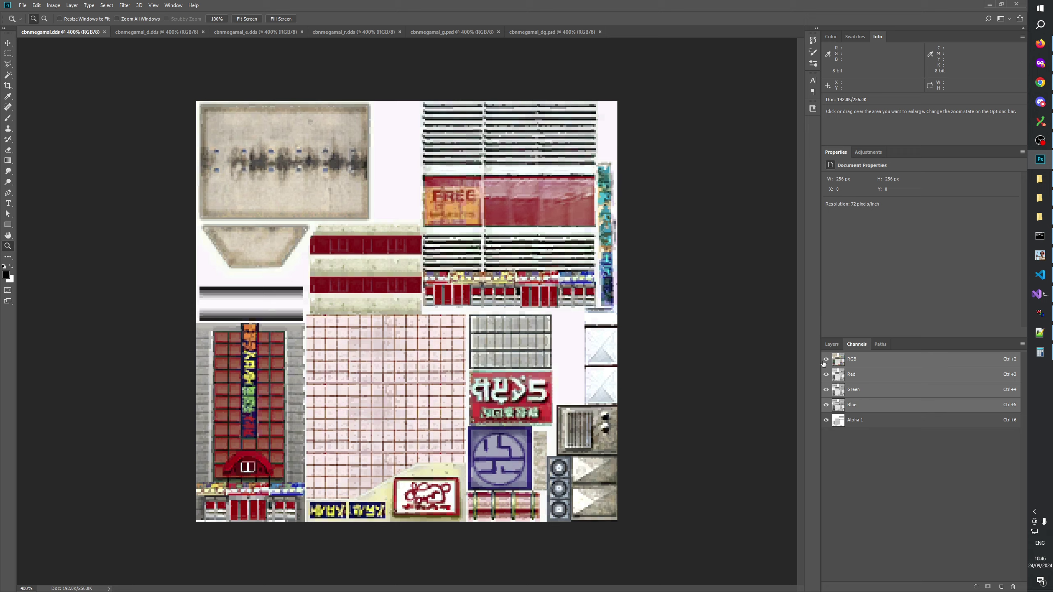
{"action": "left_click", "coordinate": [826, 359]}
Switch to W3D Viewer, examine the model's tiled wall, pipes and window surfaces from several angles, and return to the isolated alpha channel
{"action": "key", "text": "alt+Tab"}
{"action": "left_click_drag", "start_coordinate": [747, 348], "coordinate": [691, 325]}
{"action": "scroll", "coordinate": [691, 325], "scroll_direction": "down", "scroll_amount": 6}
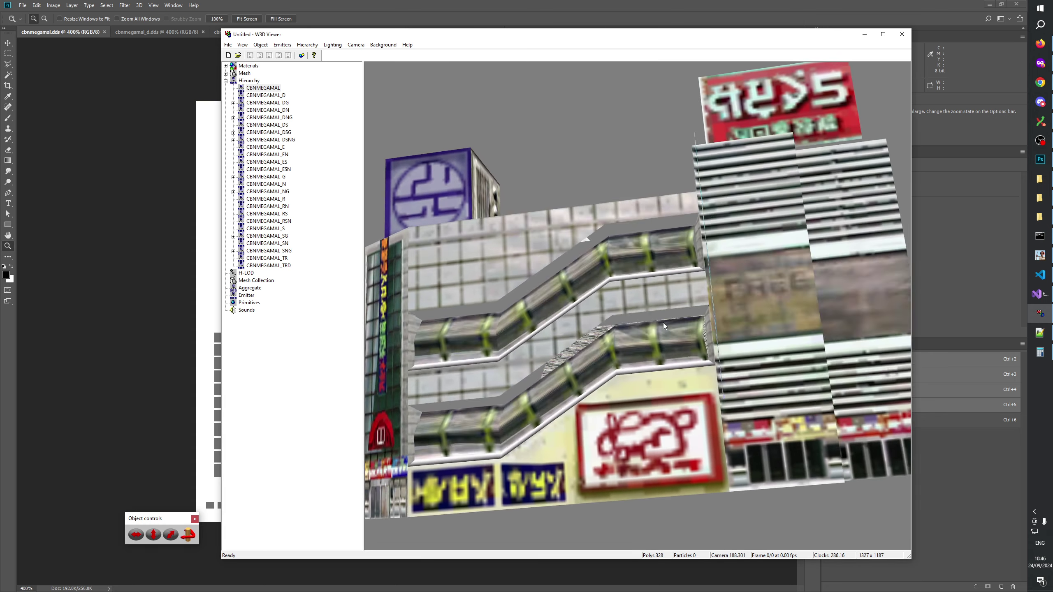
{"action": "left_click_drag", "start_coordinate": [654, 283], "coordinate": [709, 341]}
{"action": "scroll", "coordinate": [626, 316], "scroll_direction": "up", "scroll_amount": 3}
{"action": "scroll", "coordinate": [627, 316], "scroll_direction": "up", "scroll_amount": 3}
{"action": "scroll", "coordinate": [641, 401], "scroll_direction": "up", "scroll_amount": 3}
{"action": "scroll", "coordinate": [700, 345], "scroll_direction": "down", "scroll_amount": 3}
{"action": "left_click", "coordinate": [584, 4]}
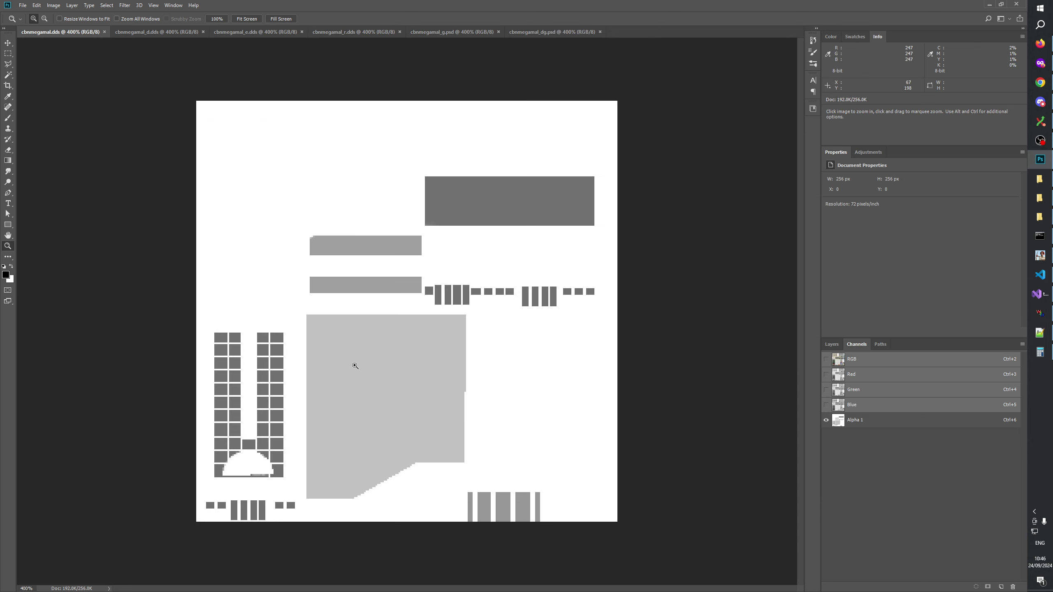
Compare the reflective surfaces of the CBNMEGAMAL model in W3D Viewer with the grey areas of the texture's alpha channel
{"action": "key", "text": "alt+Tab"}
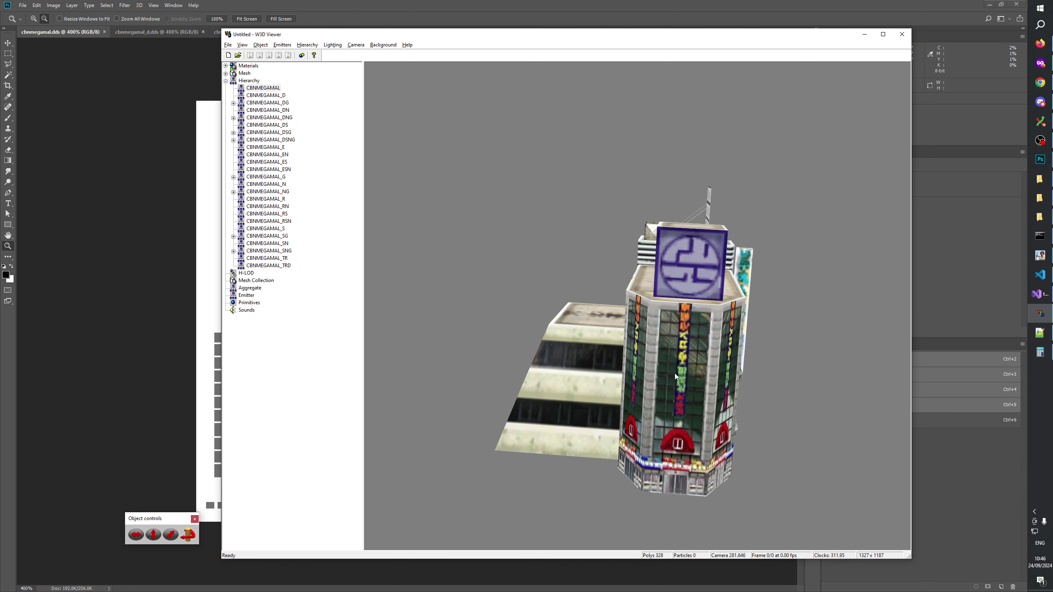
{"action": "left_click_drag", "start_coordinate": [676, 365], "coordinate": [677, 319]}
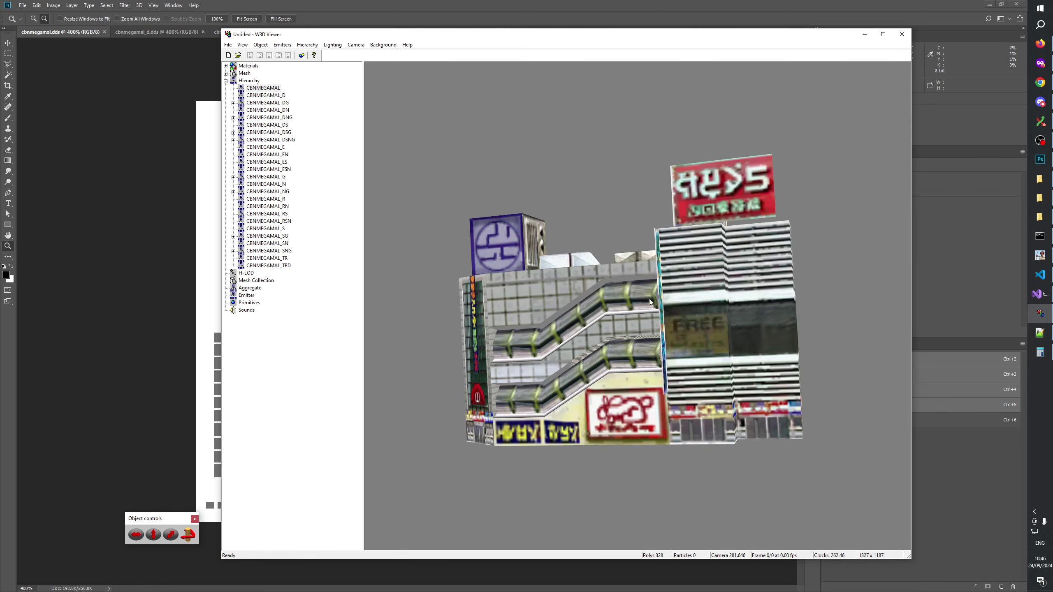
{"action": "left_click", "coordinate": [533, 4]}
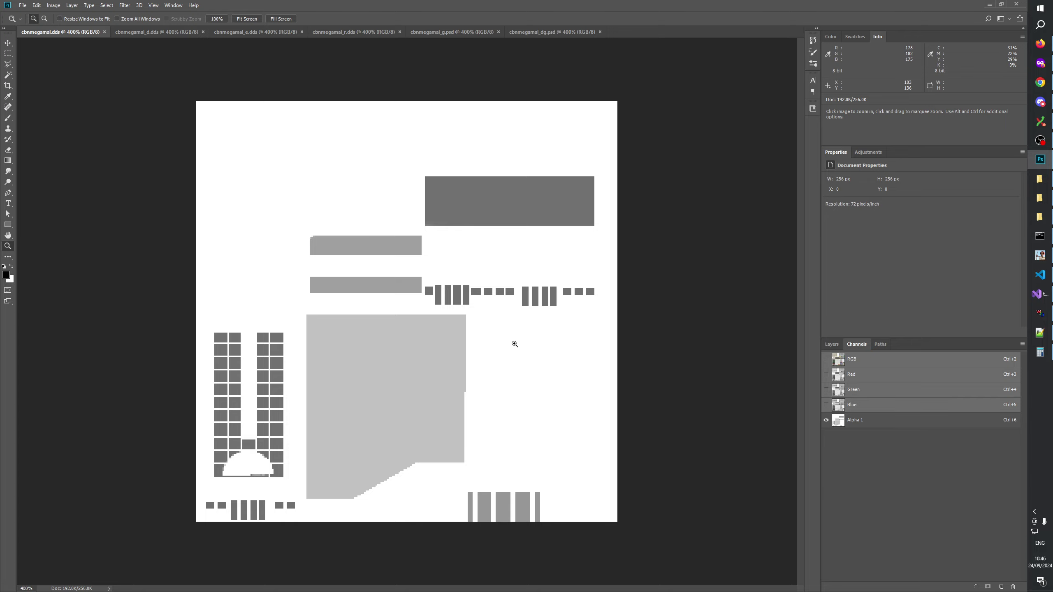
{"action": "key", "text": "alt+Tab"}
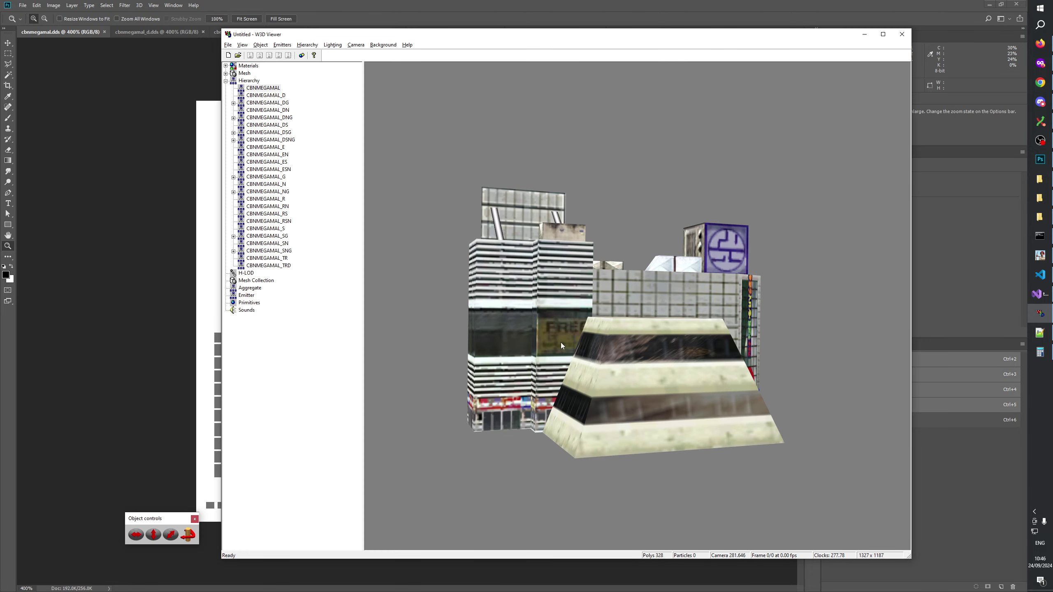
Inspect the CBNMEGAMAL model in W3D Viewer from the front, from above and from its sign side, then return to Photoshop
{"action": "scroll", "coordinate": [675, 242], "scroll_direction": "down", "scroll_amount": 5}
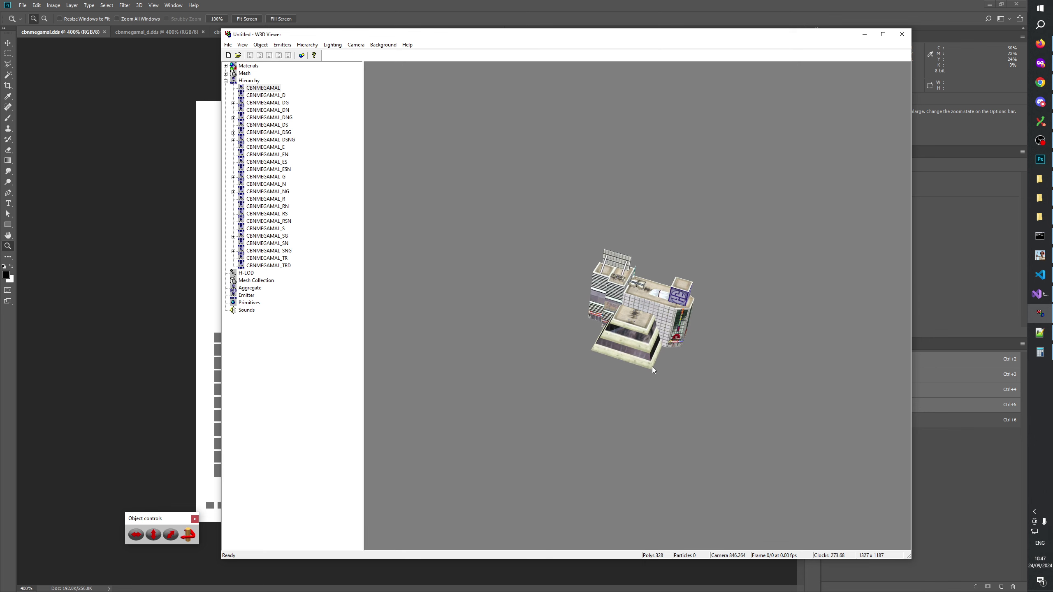
{"action": "scroll", "coordinate": [657, 394], "scroll_direction": "up", "scroll_amount": 3}
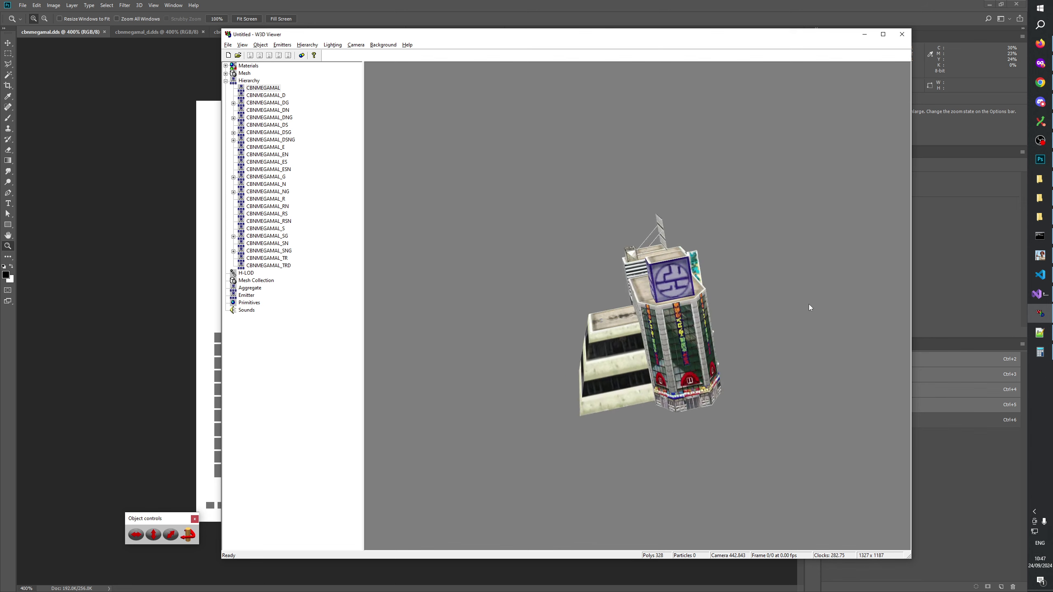
{"action": "left_click", "coordinate": [467, 3]}
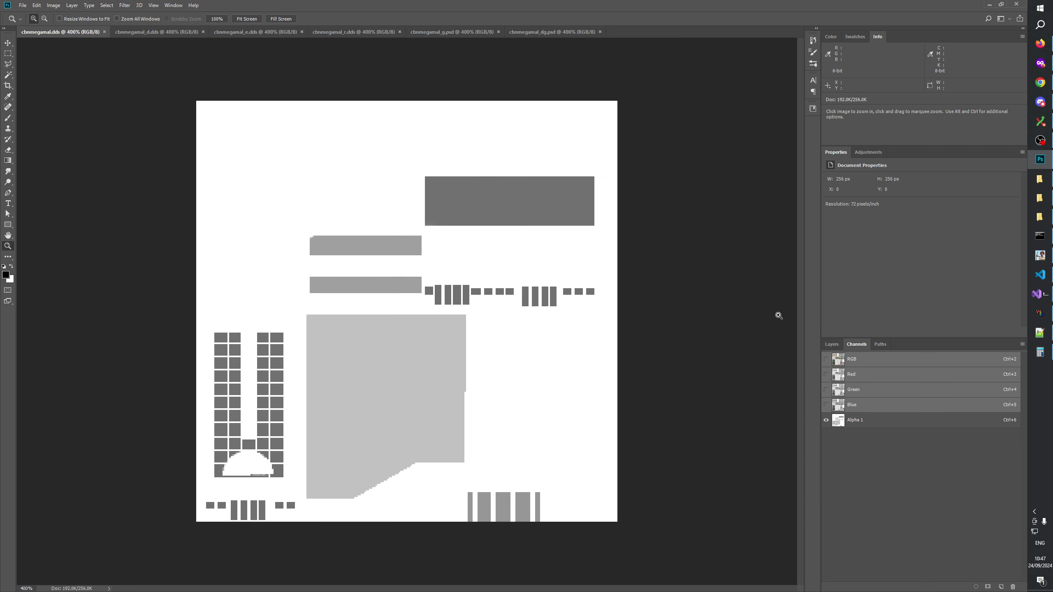
Switch to the GenerateMip folder in File Explorer, copy its path and open a new Explorer window
{"action": "left_click", "coordinate": [1045, 198]}
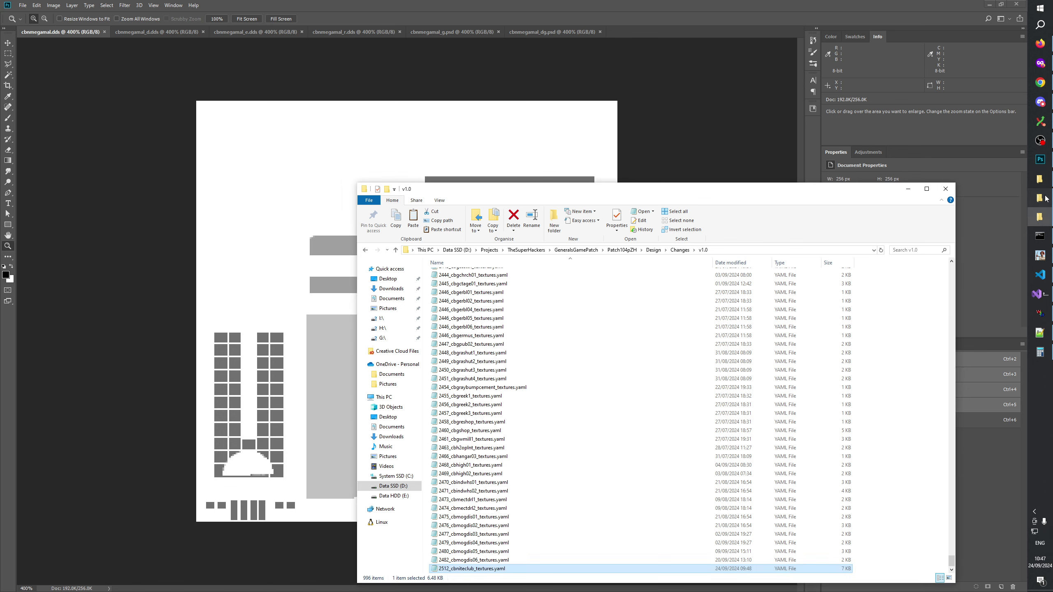
{"action": "left_click", "coordinate": [1045, 198]}
{"action": "left_click", "coordinate": [1046, 185]}
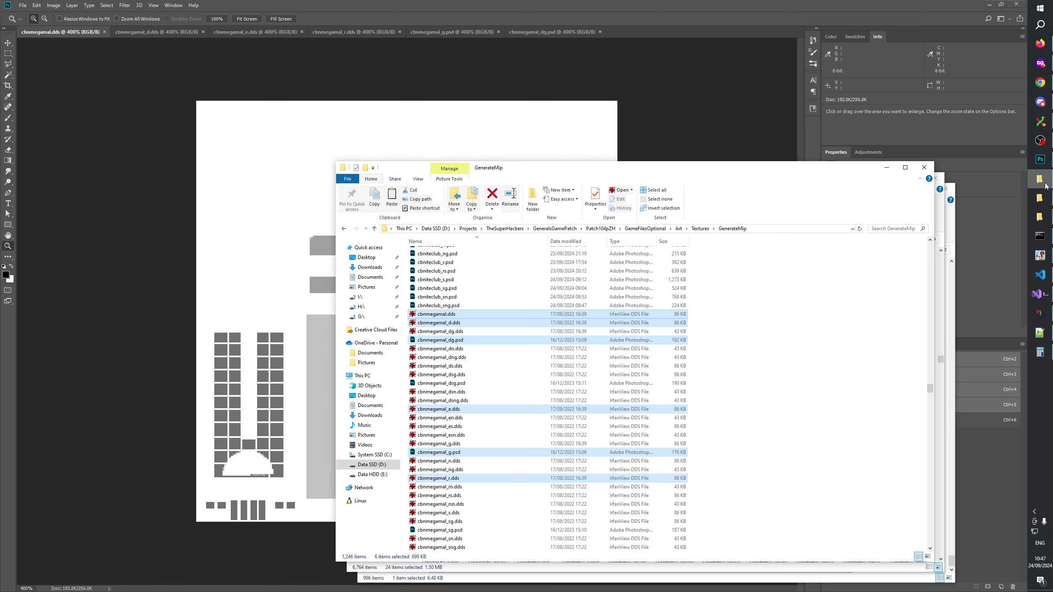
{"action": "left_click", "coordinate": [777, 229]}
{"action": "key", "text": "ctrl+c"}
{"action": "key", "text": "super+e"}
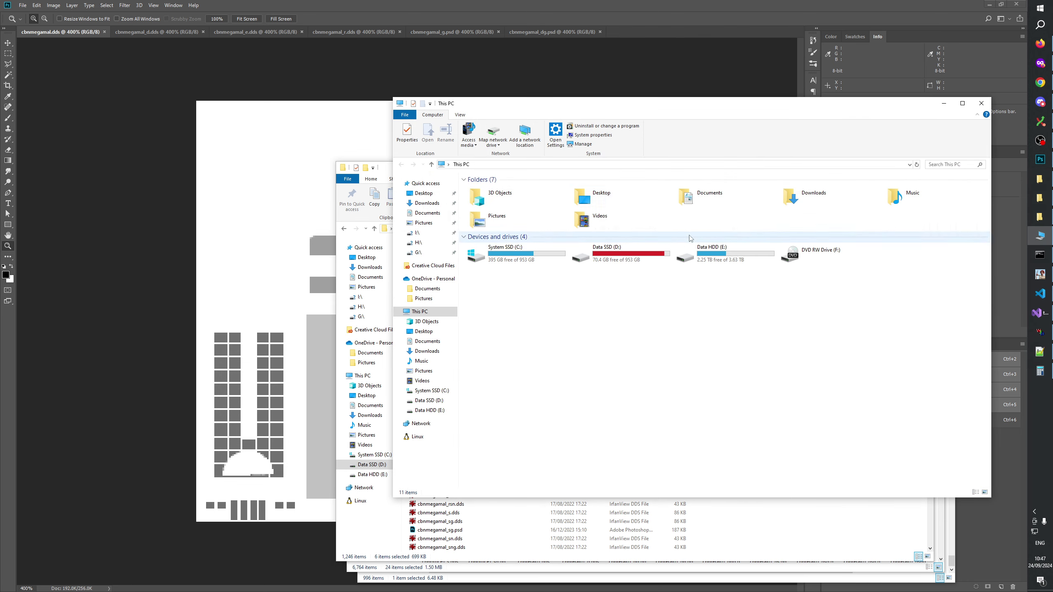
Go to D:\Projects\TheSuperHackers in the new Explorer window by shortening the copied path
{"action": "left_click", "coordinate": [597, 164]}
{"action": "key", "text": "ctrl+v"}
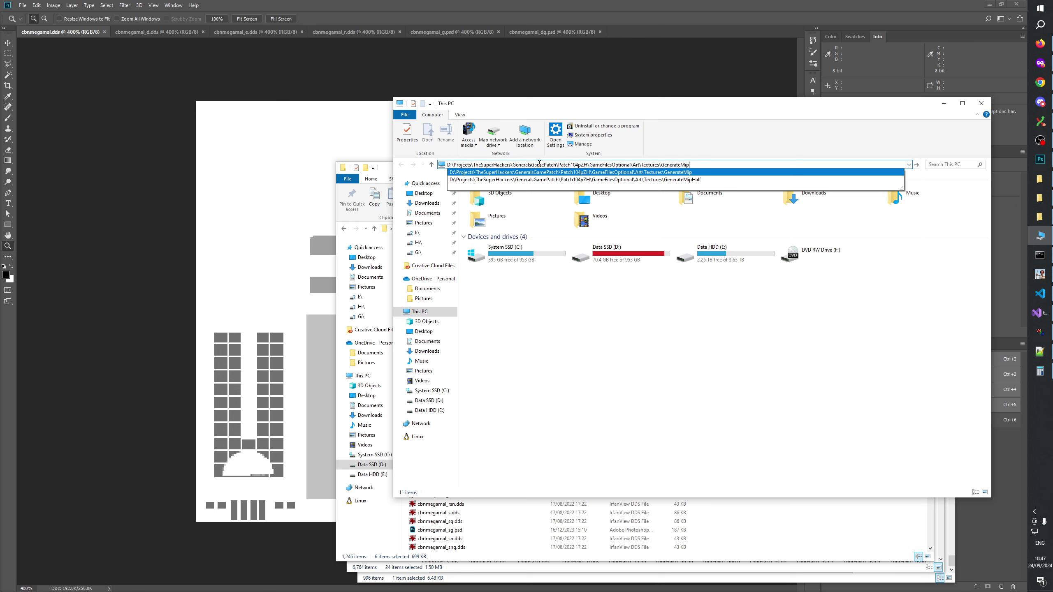
{"action": "left_click", "coordinate": [515, 164]}
{"action": "key", "text": "shift+End"}
{"action": "key", "text": "BackSpace"}
{"action": "key", "text": "Return"}
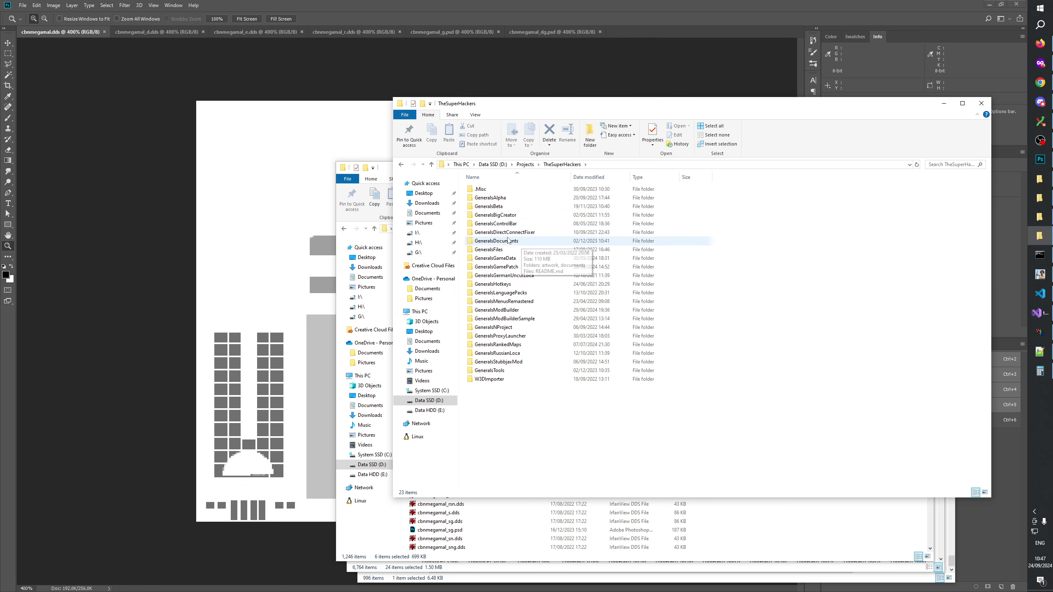
Open the GeneralsAlpha\Textures folder and jump to the files whose names begin with cbnm
{"action": "double_click", "coordinate": [491, 198]}
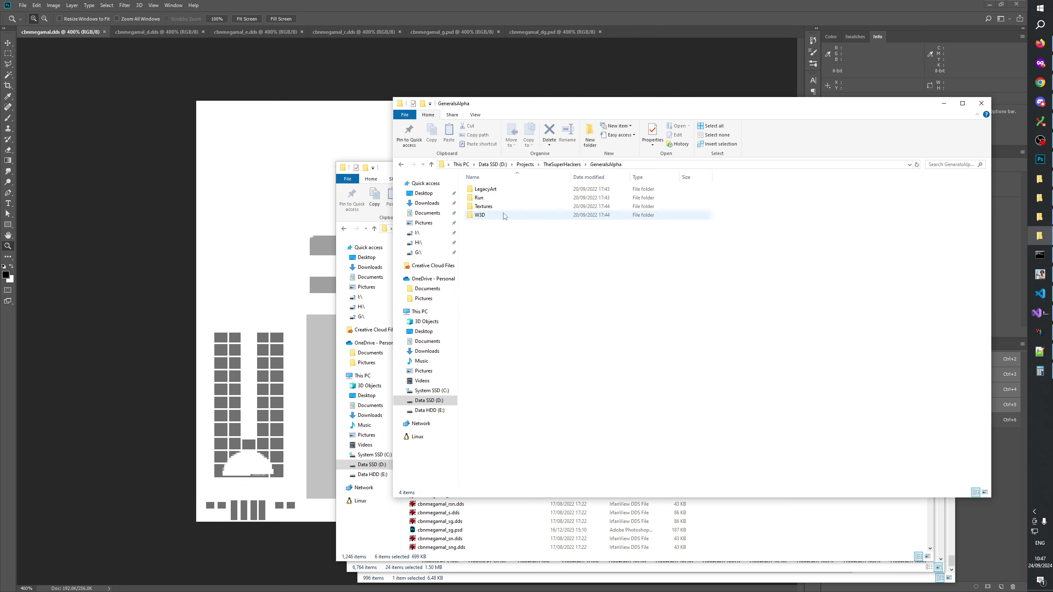
{"action": "left_click", "coordinate": [493, 208]}
{"action": "double_click", "coordinate": [491, 207]}
{"action": "left_click", "coordinate": [501, 267]}
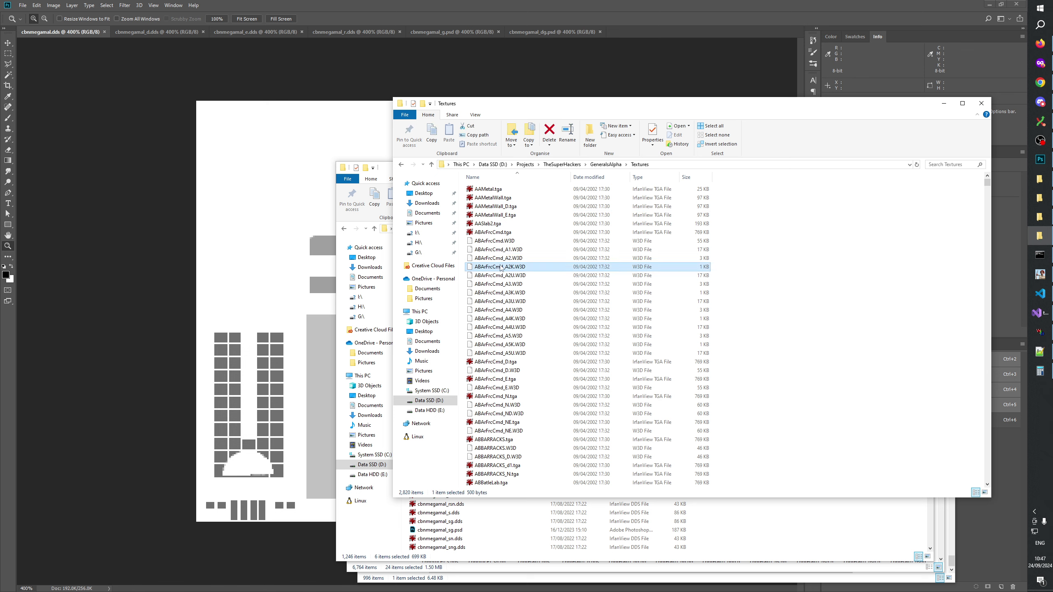
{"action": "type", "text": "cbnm"}
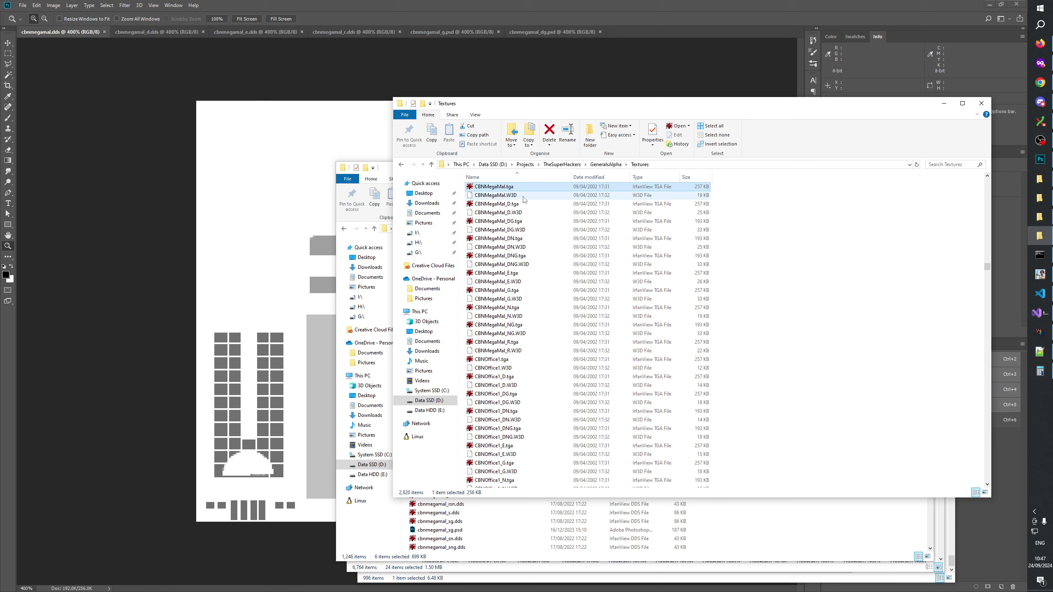
Select CBNMegaMal.tga and its _D, _DG, _E, _G and _R TGA variants and open them as documents in Photoshop
{"action": "left_click", "coordinate": [520, 221], "text": "ctrl"}
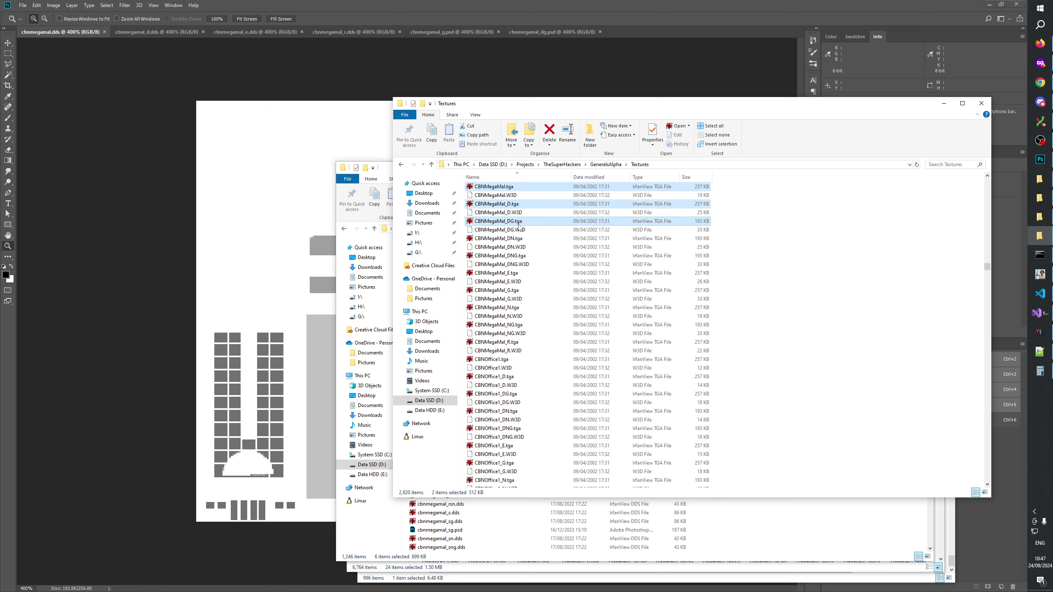
{"action": "left_click", "coordinate": [522, 273], "text": "ctrl"}
{"action": "left_click", "coordinate": [523, 290], "text": "ctrl"}
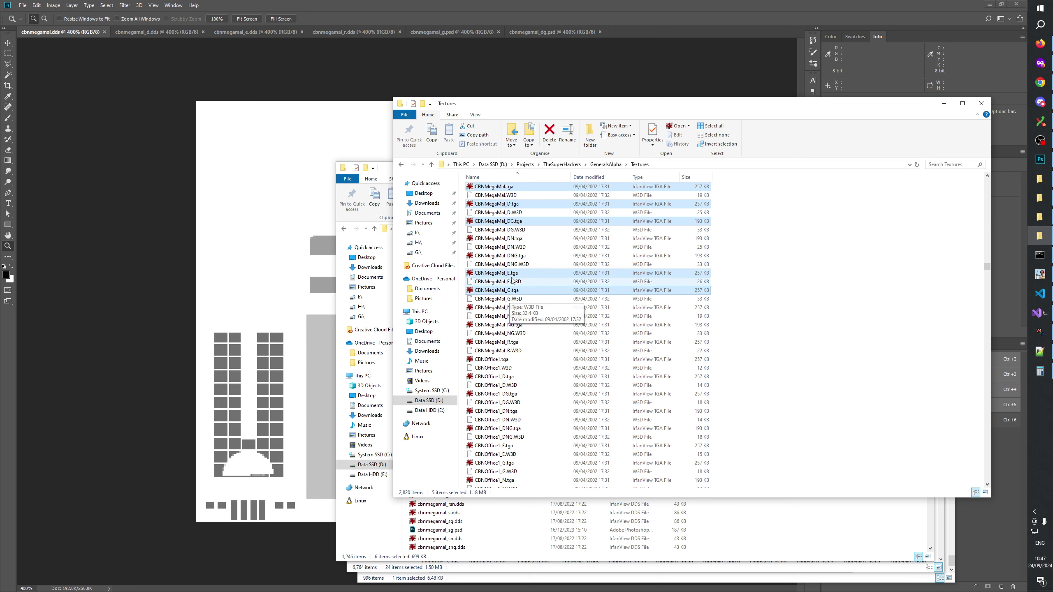
{"action": "left_click", "coordinate": [495, 342], "text": "ctrl"}
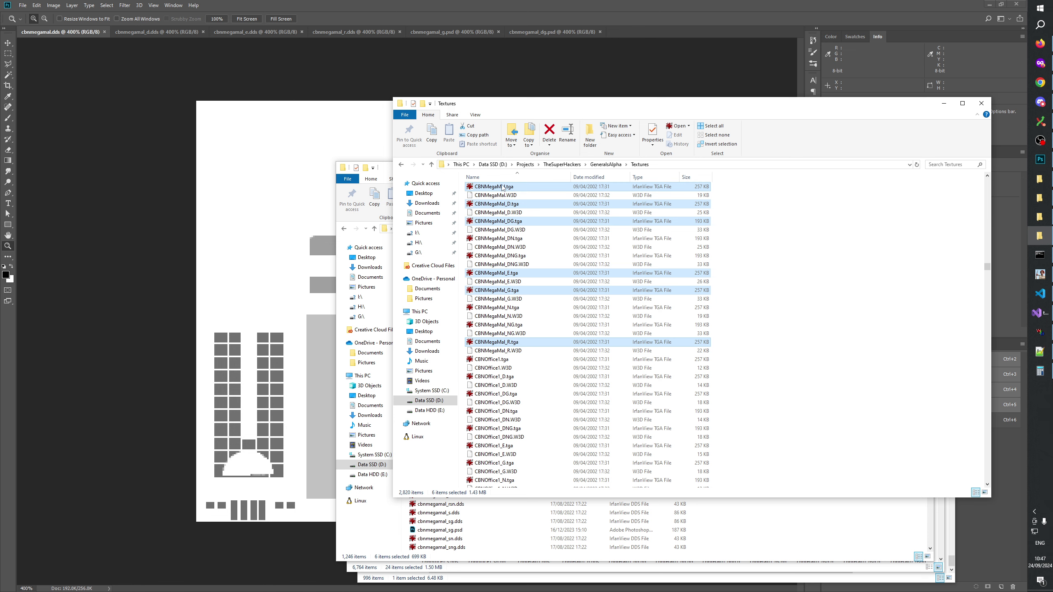
{"action": "left_click_drag", "start_coordinate": [610, 19], "coordinate": [624, 30]}
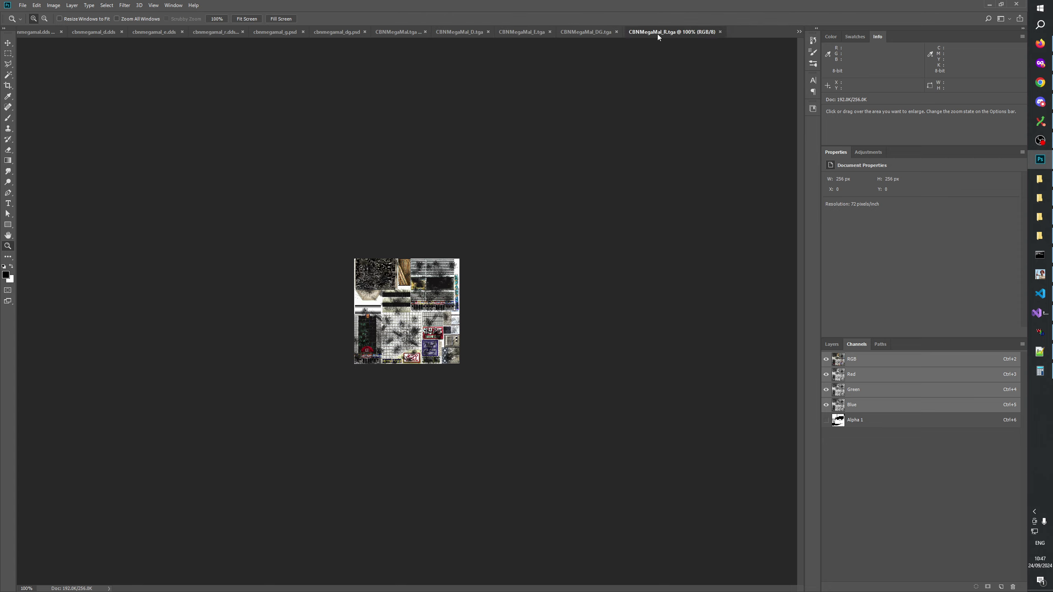
Reorder the CBNMegaMal_R.tga document ahead of CBNMegaMal_G.tga and show CBNMegaMal_G.tga at 400%
{"action": "left_click_drag", "start_coordinate": [658, 35], "coordinate": [612, 36]}
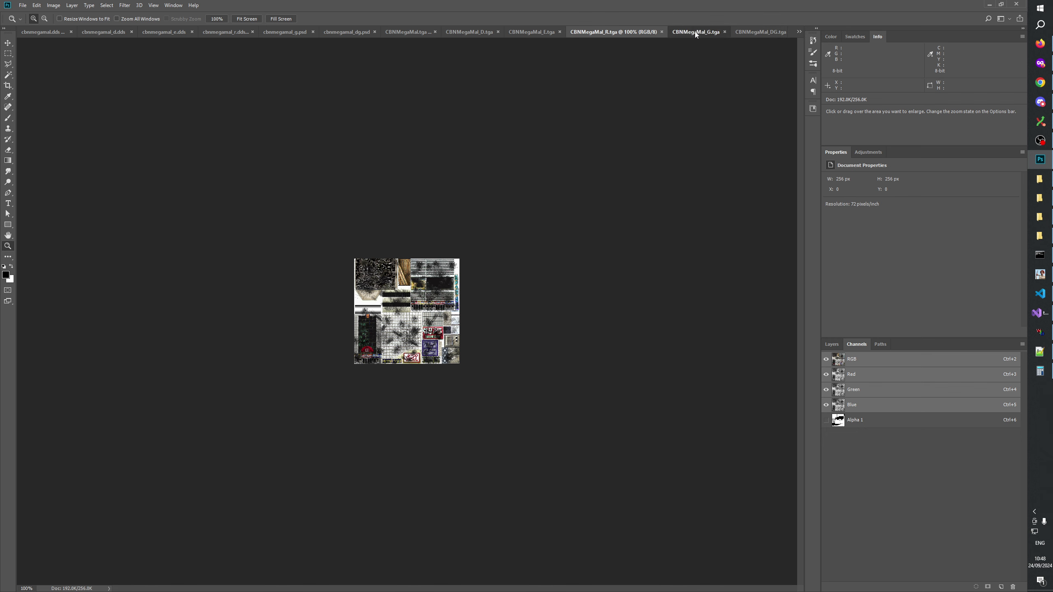
{"action": "left_click", "coordinate": [691, 33]}
{"action": "key", "text": "ctrl+plus"}
{"action": "key", "text": "ctrl+plus"}
{"action": "key", "text": "ctrl+plus"}
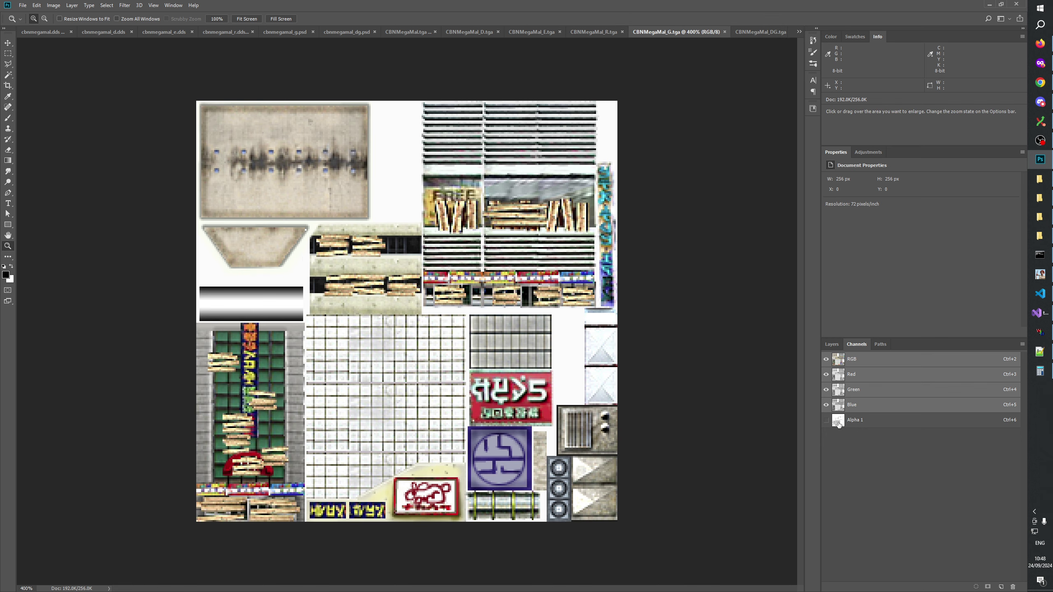
Compare the Alpha 1 channel of CBNMegaMal_G.tga, isolated and overlaid, with its RGB image, and finish with only RGB shown
{"action": "left_click", "coordinate": [826, 421]}
{"action": "left_click", "coordinate": [826, 362]}
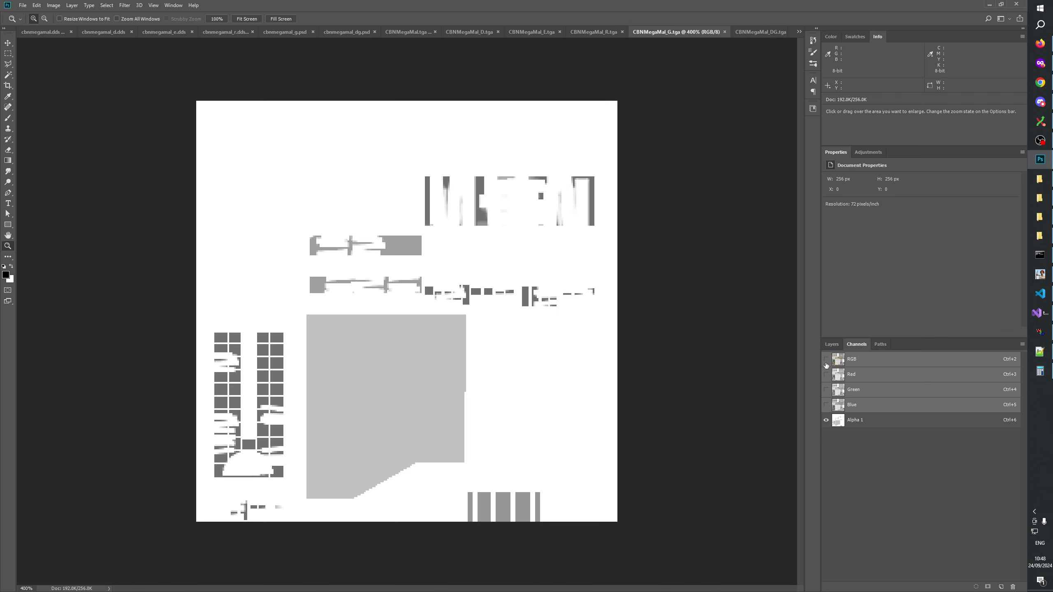
{"action": "left_click", "coordinate": [826, 362]}
{"action": "left_click", "coordinate": [826, 360]}
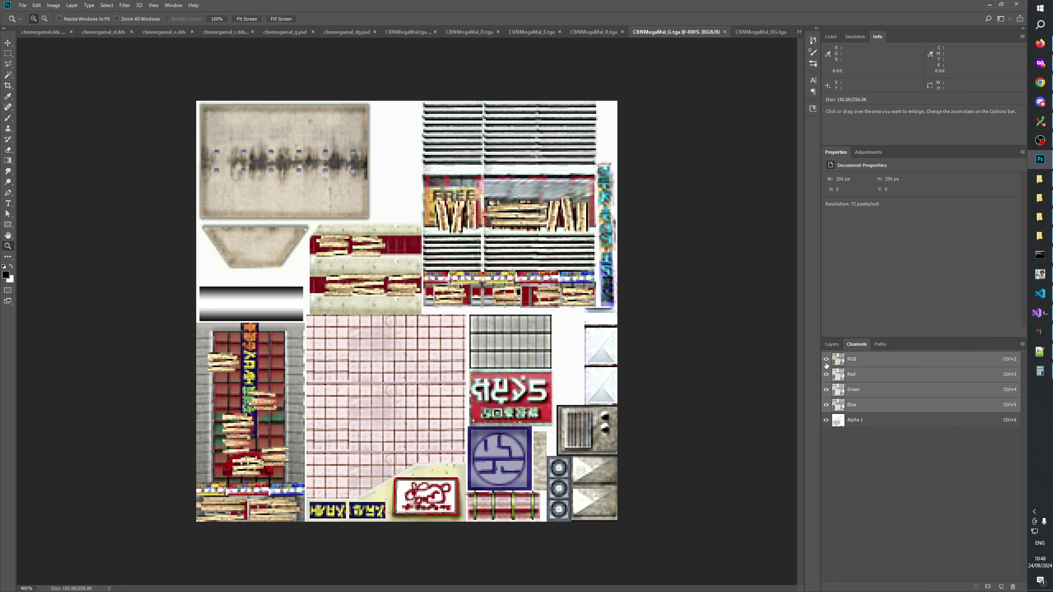
{"action": "left_click", "coordinate": [826, 360]}
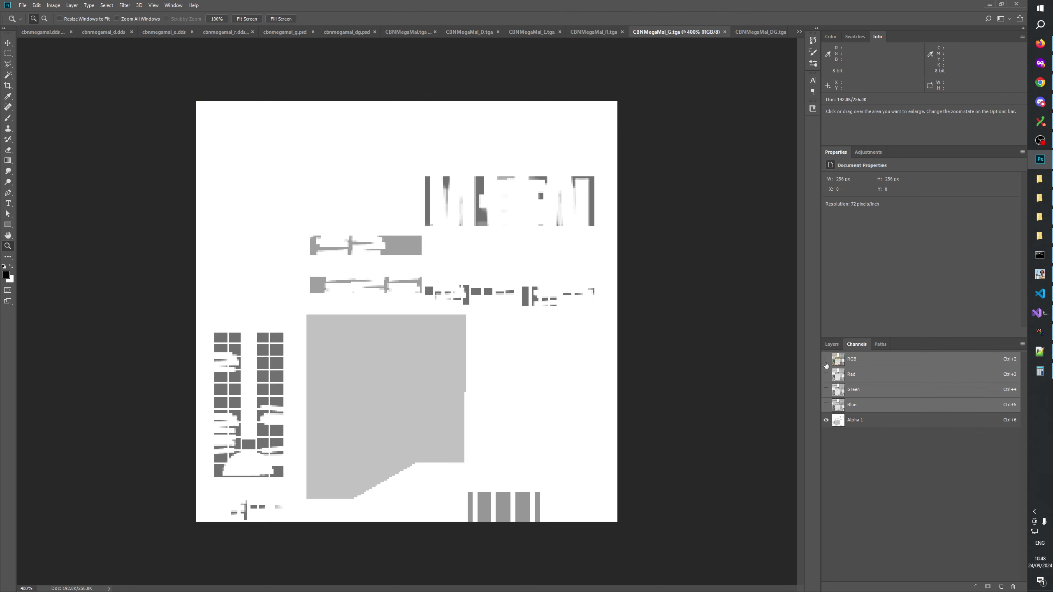
{"action": "left_click", "coordinate": [826, 361]}
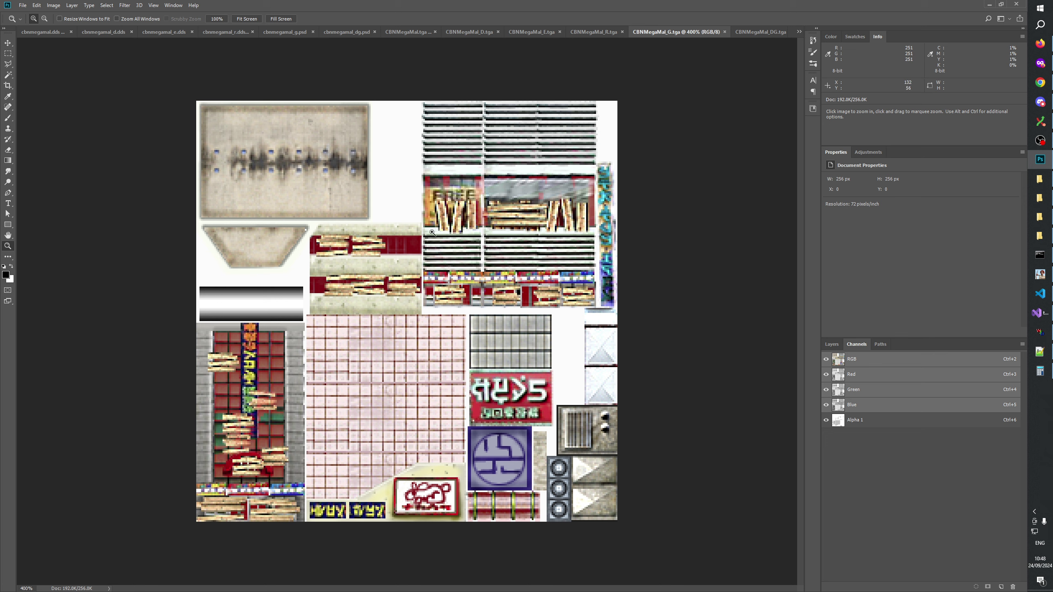
{"action": "left_click", "coordinate": [826, 360]}
{"action": "left_click", "coordinate": [828, 359]}
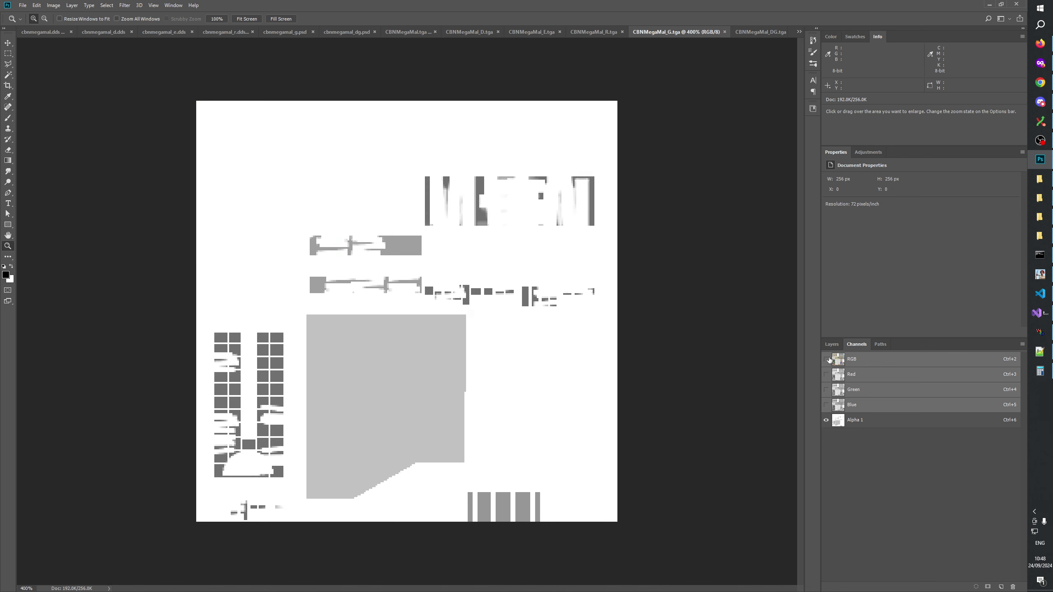
{"action": "left_click", "coordinate": [828, 360]}
{"action": "left_click", "coordinate": [828, 360]}
{"action": "left_click", "coordinate": [828, 359]}
{"action": "left_click", "coordinate": [828, 360]}
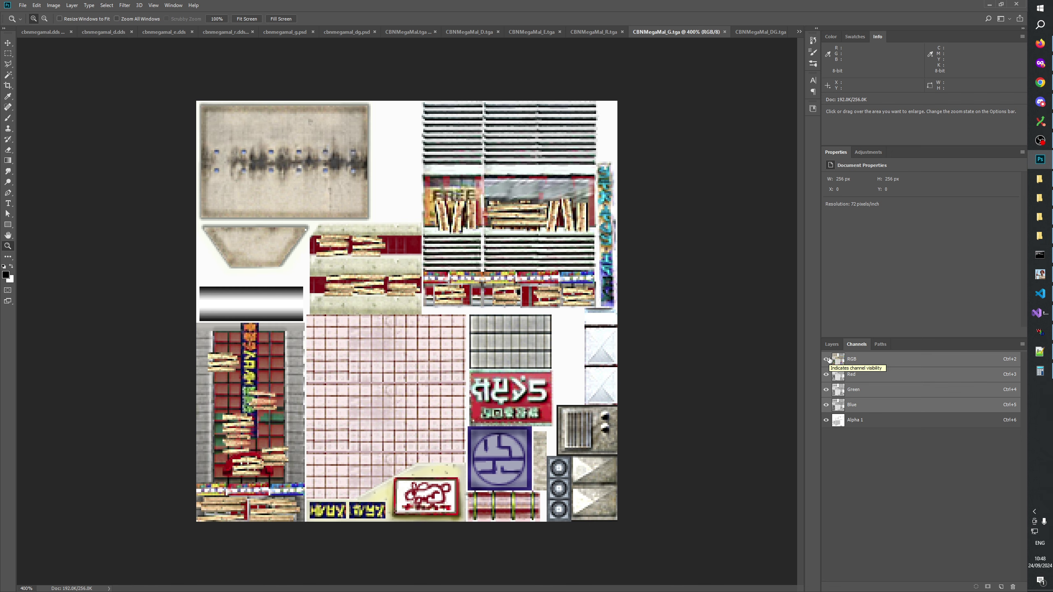
{"action": "left_click", "coordinate": [827, 359]}
{"action": "left_click", "coordinate": [827, 360]}
{"action": "left_click", "coordinate": [825, 422]}
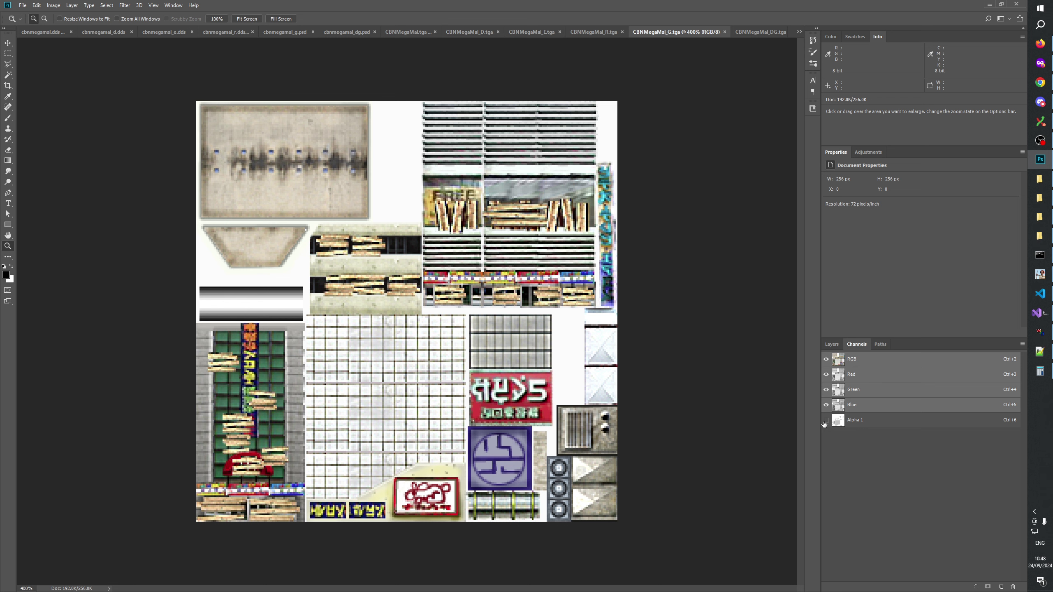
Select all of CBNMegaMal_G.tga, then switch to cbnmegamal.dds and add a new layer above its background
{"action": "key", "text": "ctrl+a"}
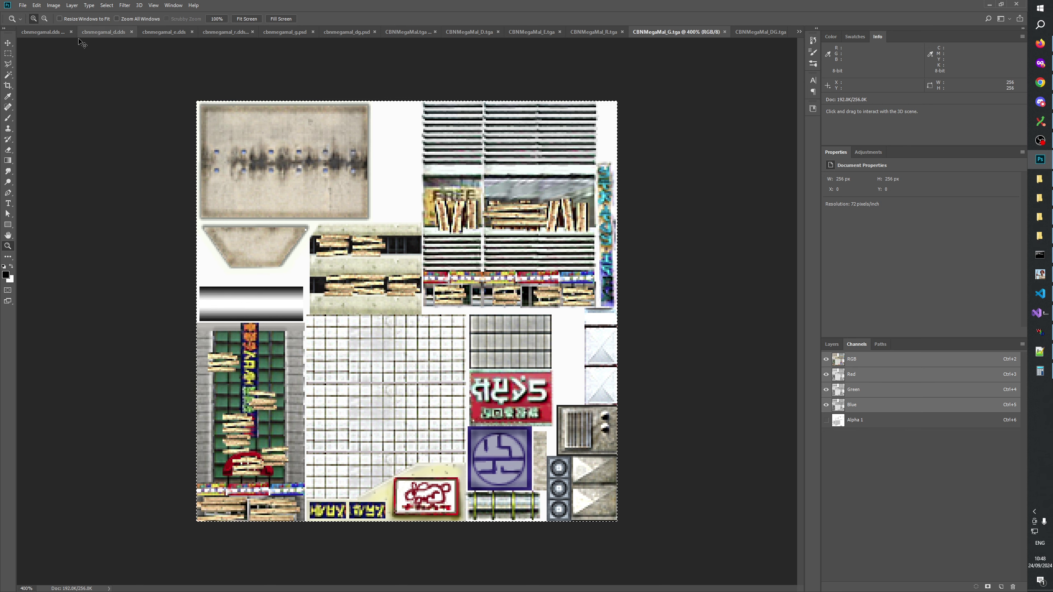
{"action": "left_click", "coordinate": [47, 33]}
{"action": "left_click", "coordinate": [832, 344]}
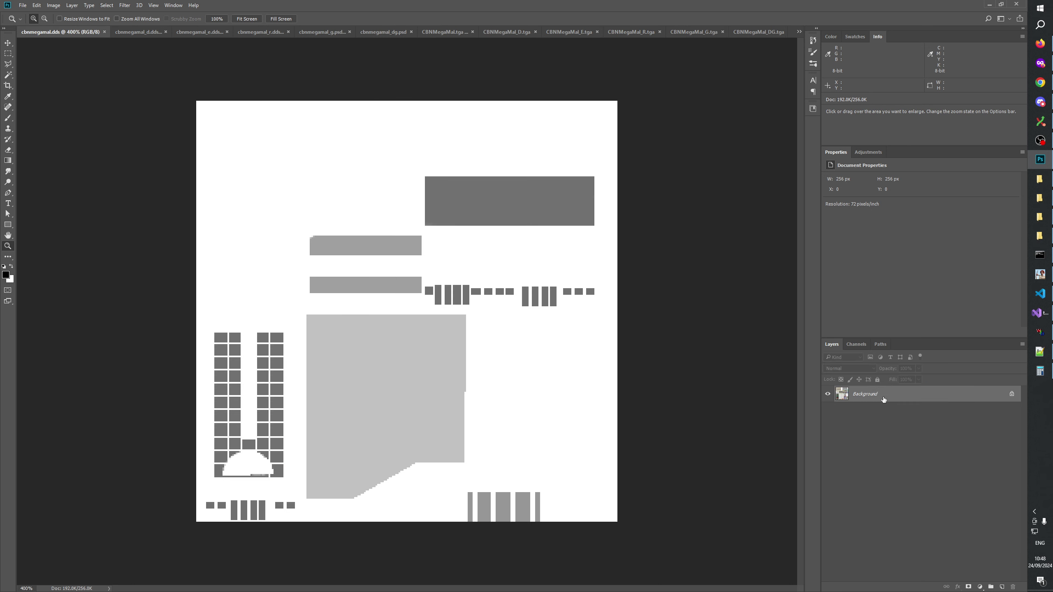
{"action": "key", "text": "ctrl+v"}
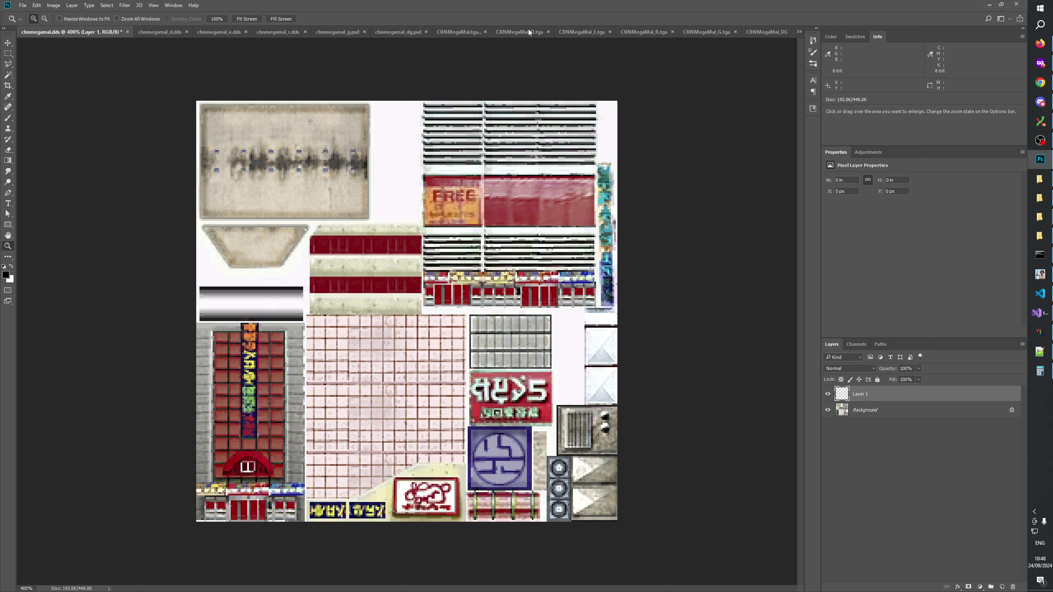
Copy the CBNMegaMal.tga image into the new layer of cbnmegamal.dds and name the layer CBNMegaMal.tga
{"action": "left_click", "coordinate": [469, 31]}
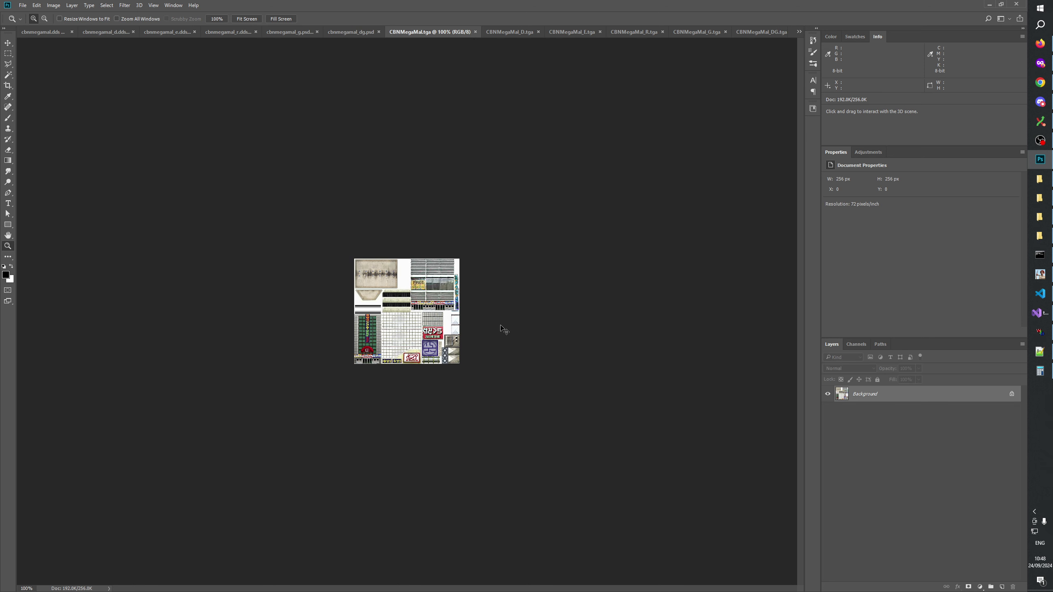
{"action": "left_click", "coordinate": [43, 32]}
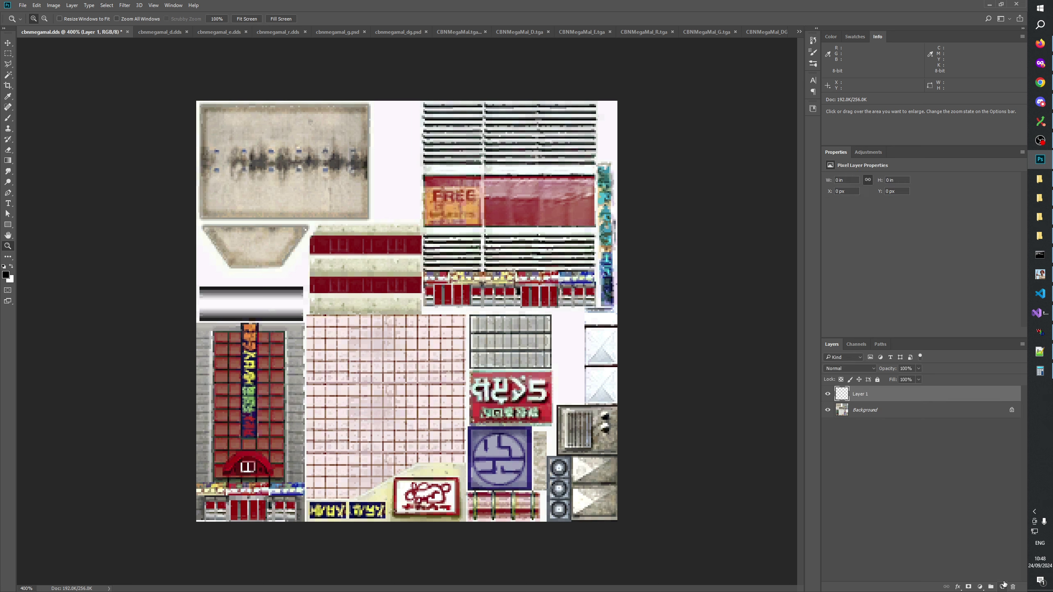
{"action": "key", "text": "ctrl+v"}
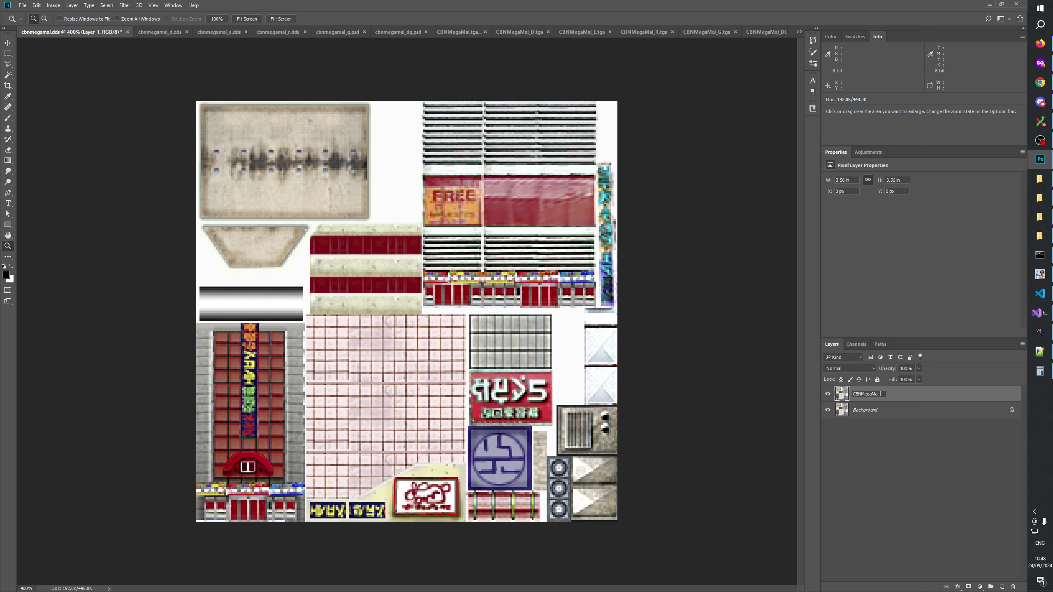
{"action": "type", "text": "tga"}
{"action": "key", "text": "Return"}
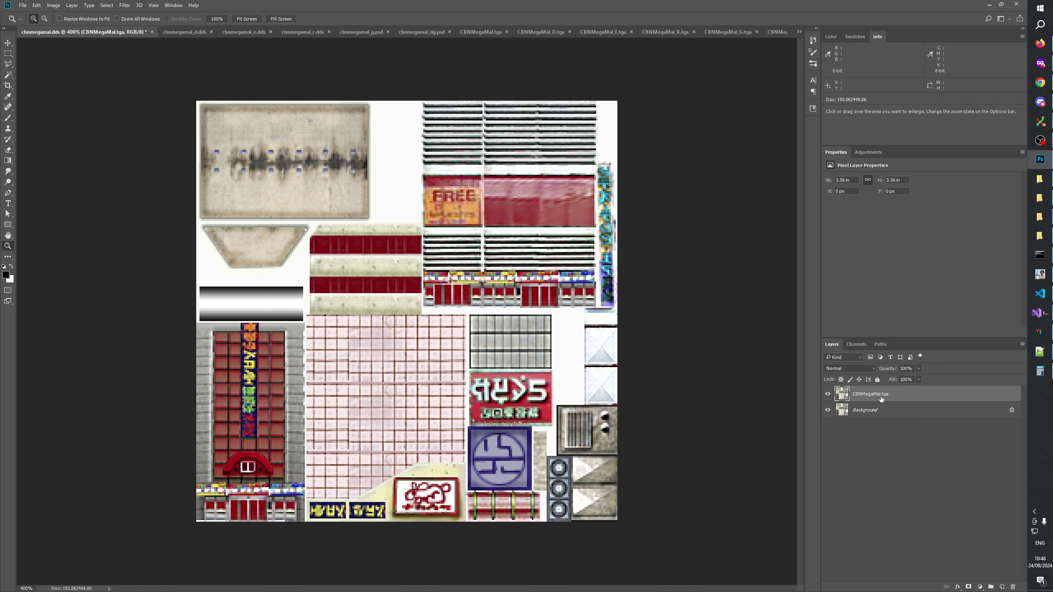
Duplicate the background layer of CBNMegaMal_D.tga into the cbnmegamal_d.dds document
{"action": "left_click", "coordinate": [537, 35]}
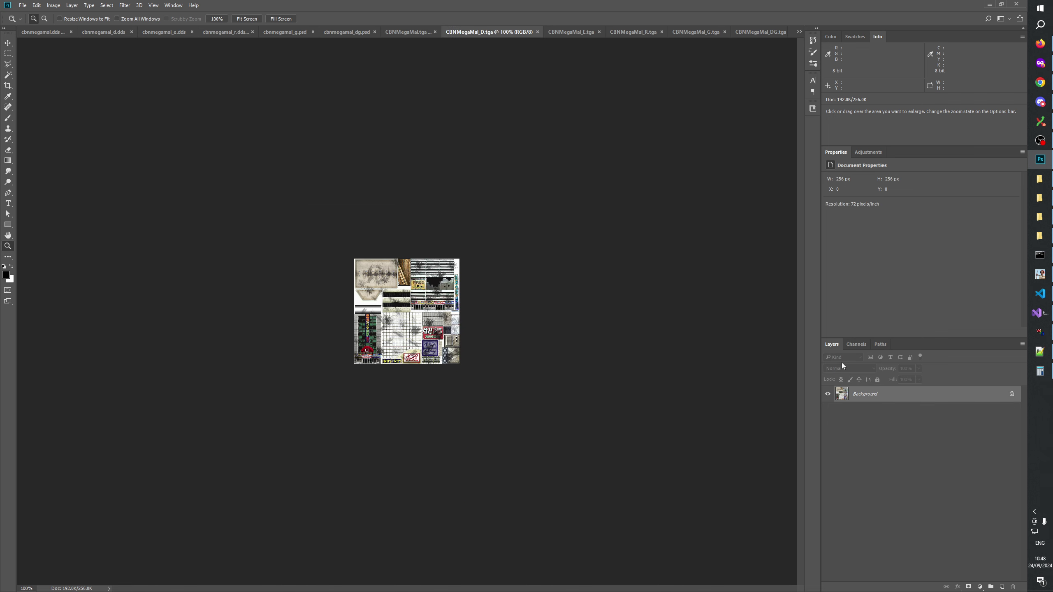
{"action": "right_click", "coordinate": [865, 396]}
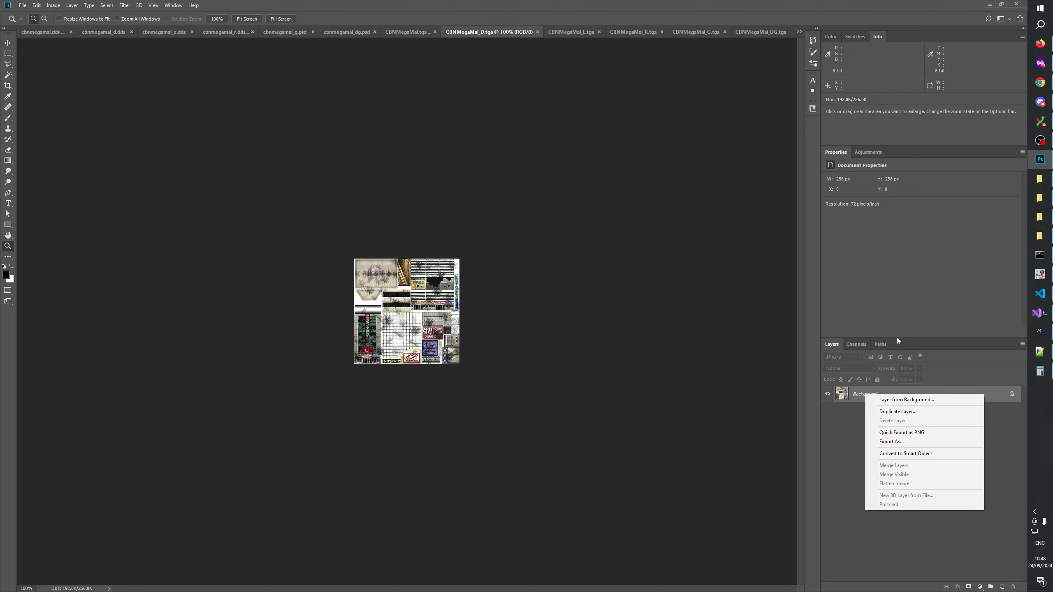
{"action": "left_click", "coordinate": [895, 410]}
{"action": "left_click", "coordinate": [504, 211]}
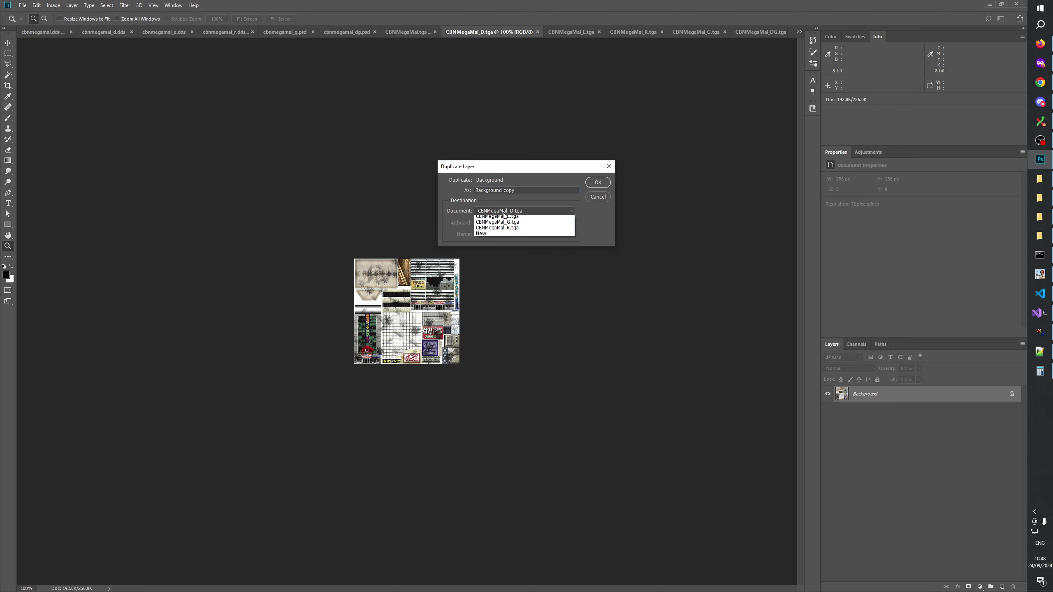
{"action": "left_click", "coordinate": [499, 224]}
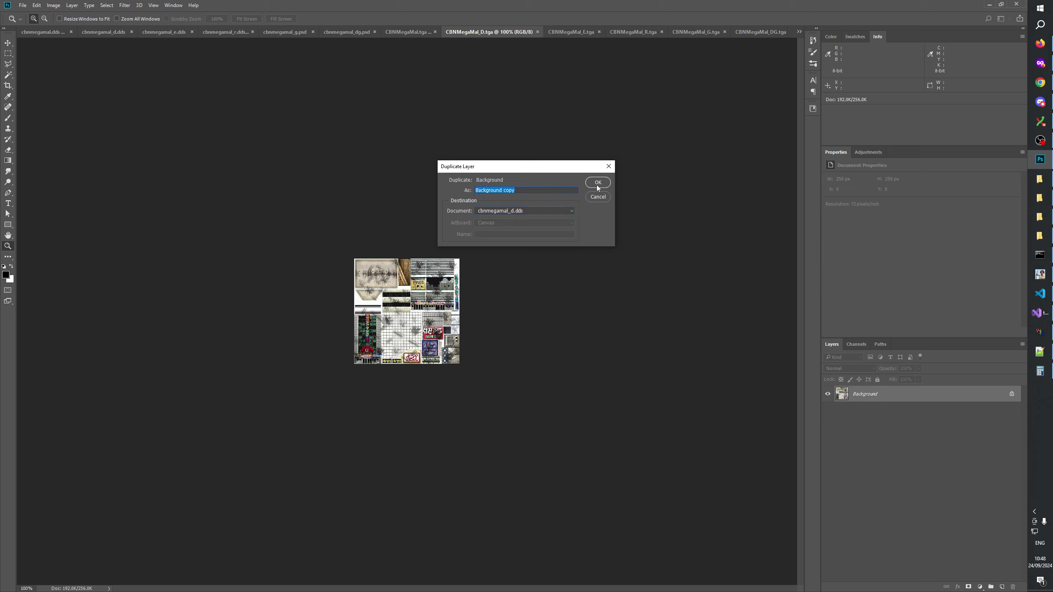
{"action": "left_click", "coordinate": [597, 187]}
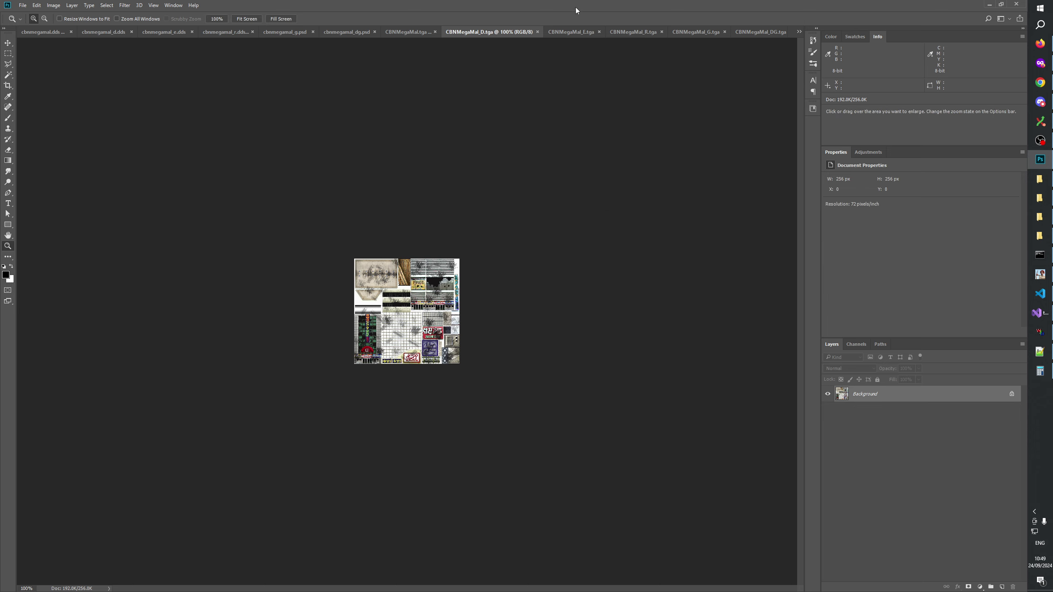
Duplicate the background layer of CBNMegaMal_E.tga into the cbnmegamal_e.dds document
{"action": "left_click", "coordinate": [572, 32]}
{"action": "right_click", "coordinate": [867, 395]}
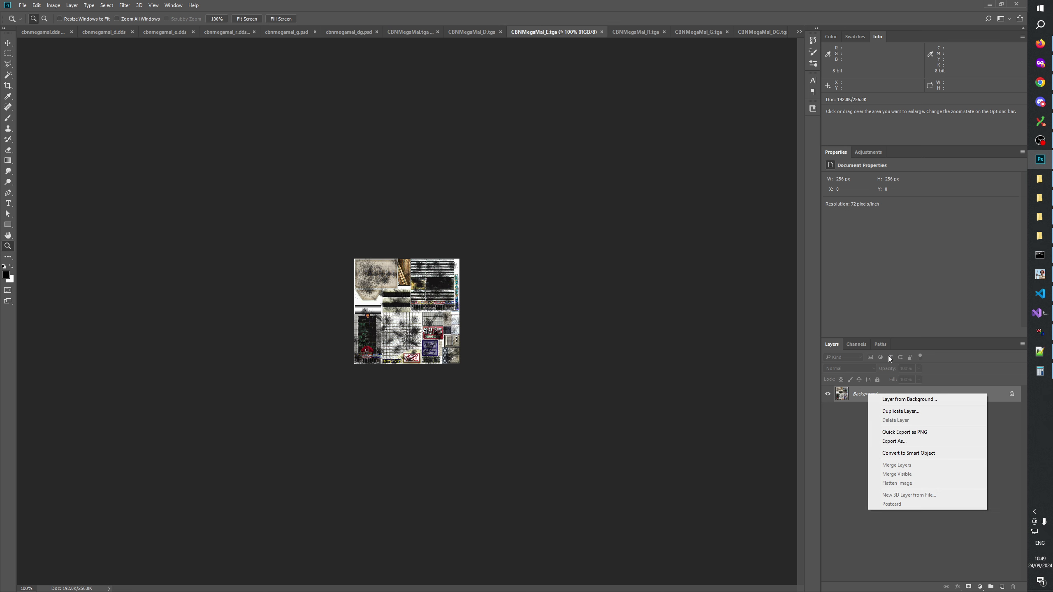
{"action": "left_click", "coordinate": [895, 411]}
{"action": "left_click", "coordinate": [519, 211]}
{"action": "left_click", "coordinate": [520, 210]}
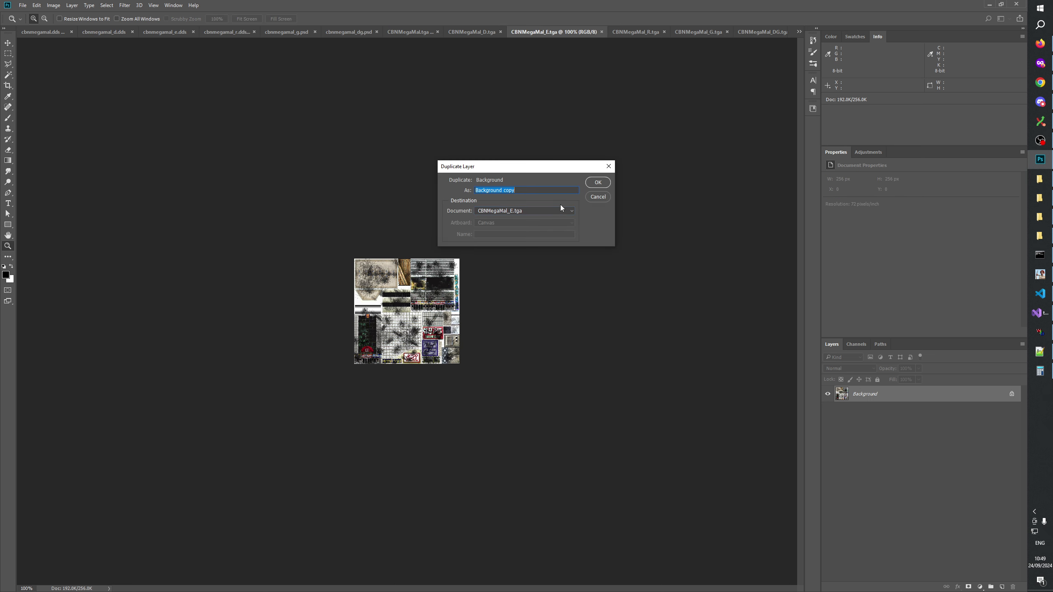
{"action": "left_click", "coordinate": [561, 209]}
{"action": "left_click", "coordinate": [522, 227]}
{"action": "left_click", "coordinate": [598, 183]}
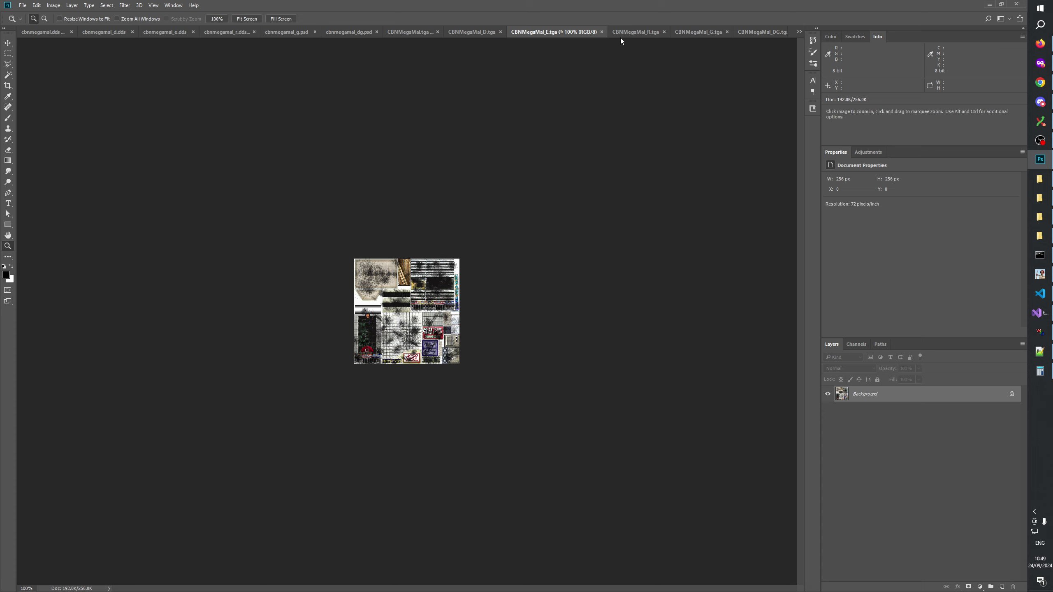
Duplicate the background layer of CBNMegaMal_R.tga into the cbnmegamal_r.dds document
{"action": "left_click", "coordinate": [638, 33]}
{"action": "right_click", "coordinate": [878, 401]}
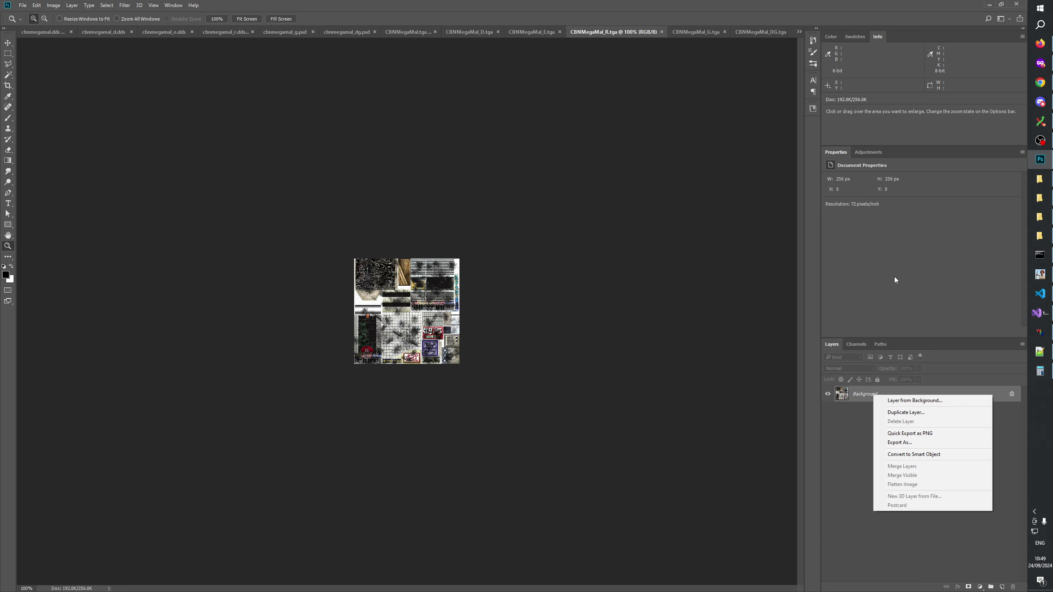
{"action": "left_click", "coordinate": [900, 412]}
{"action": "left_click", "coordinate": [516, 211]}
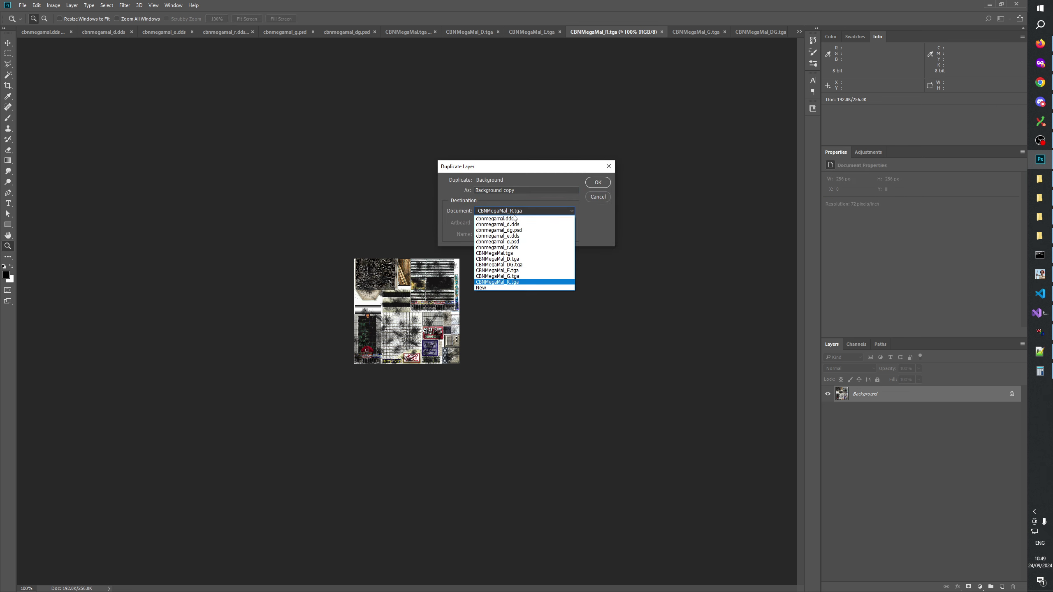
{"action": "left_click", "coordinate": [519, 248]}
{"action": "left_click", "coordinate": [597, 183]}
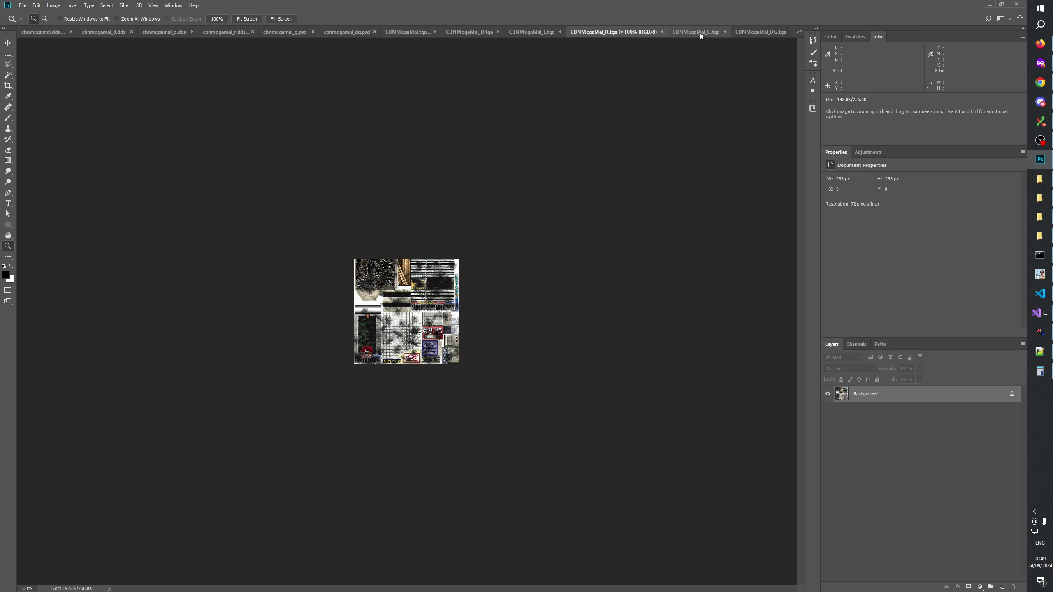
Duplicate the background layer of CBNMegaMal_G.tga into the cbnmegamal_g.psd document
{"action": "left_click", "coordinate": [699, 33]}
{"action": "right_click", "coordinate": [866, 394]}
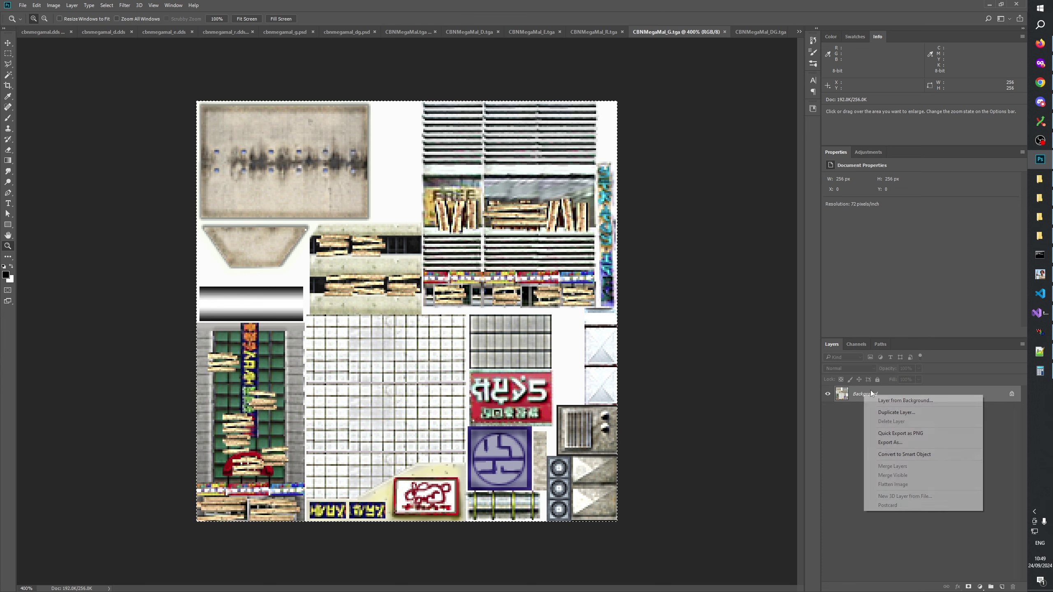
{"action": "left_click", "coordinate": [891, 413]}
{"action": "left_click", "coordinate": [514, 211]}
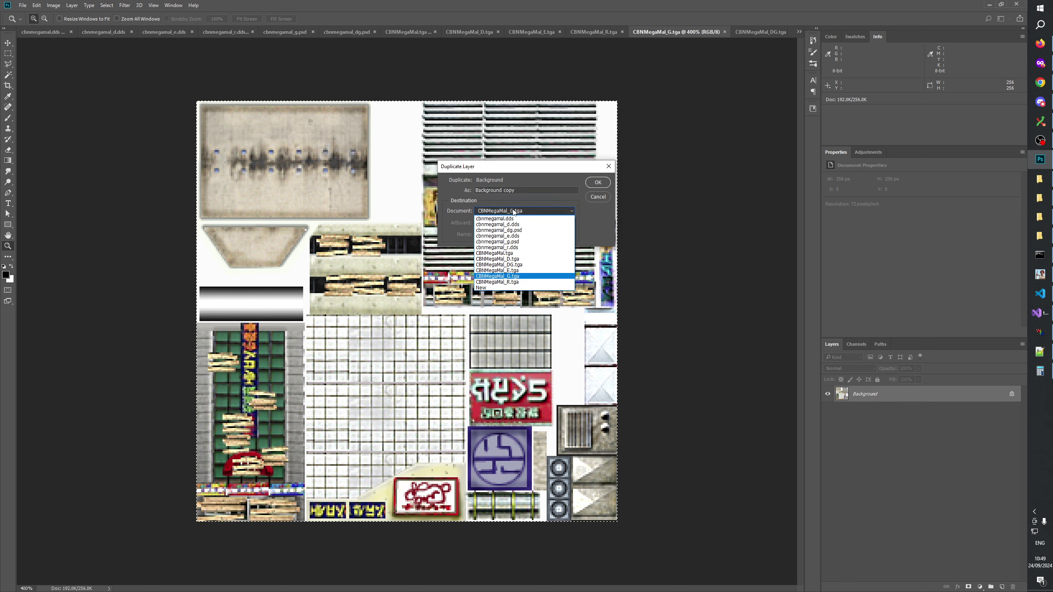
{"action": "left_click", "coordinate": [517, 241]}
{"action": "left_click", "coordinate": [597, 184]}
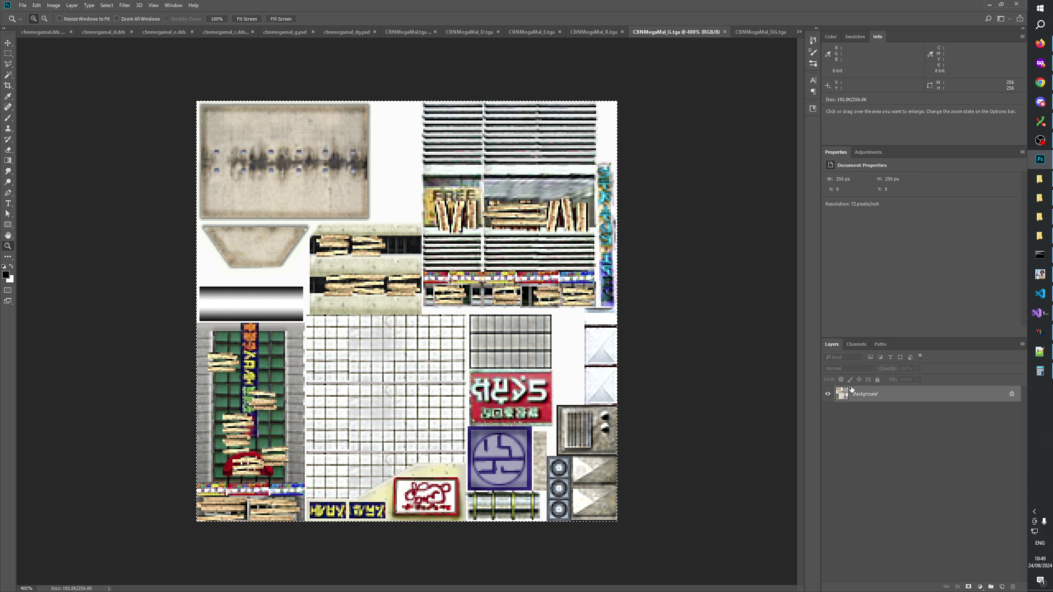
Duplicate the background layer of CBNMegaMal_DG.tga into the cbnmegamal_dg.psd document
{"action": "left_click", "coordinate": [760, 32]}
{"action": "right_click", "coordinate": [866, 394]}
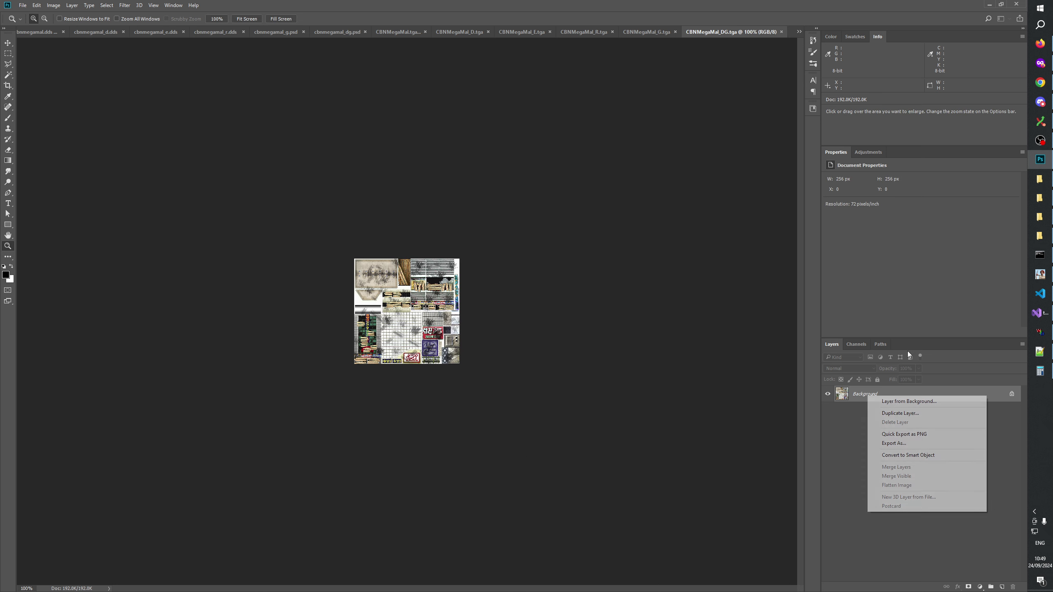
{"action": "left_click", "coordinate": [903, 412]}
{"action": "left_click", "coordinate": [525, 213]}
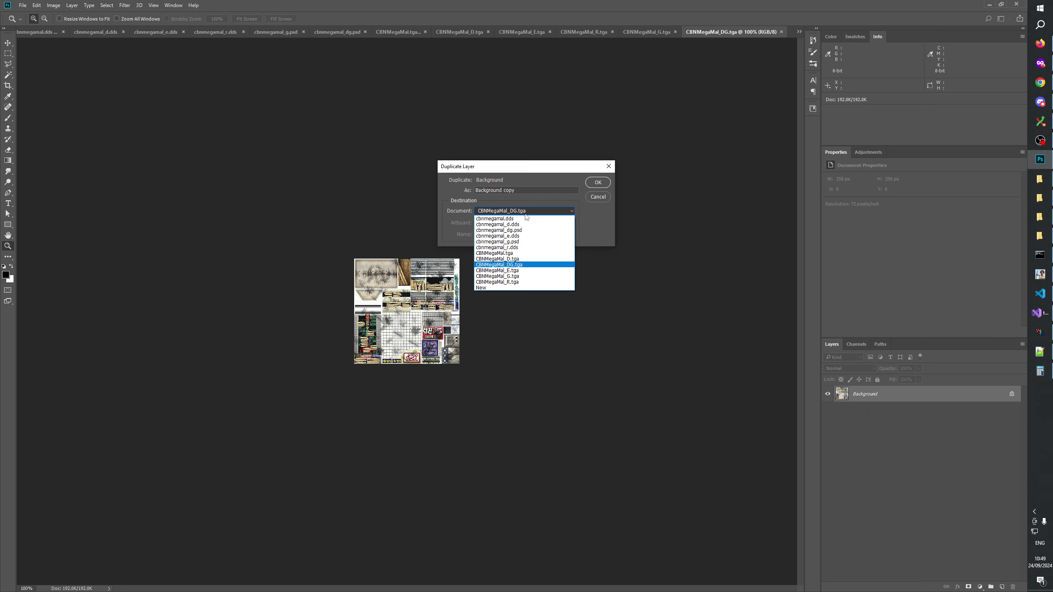
{"action": "left_click", "coordinate": [529, 232]}
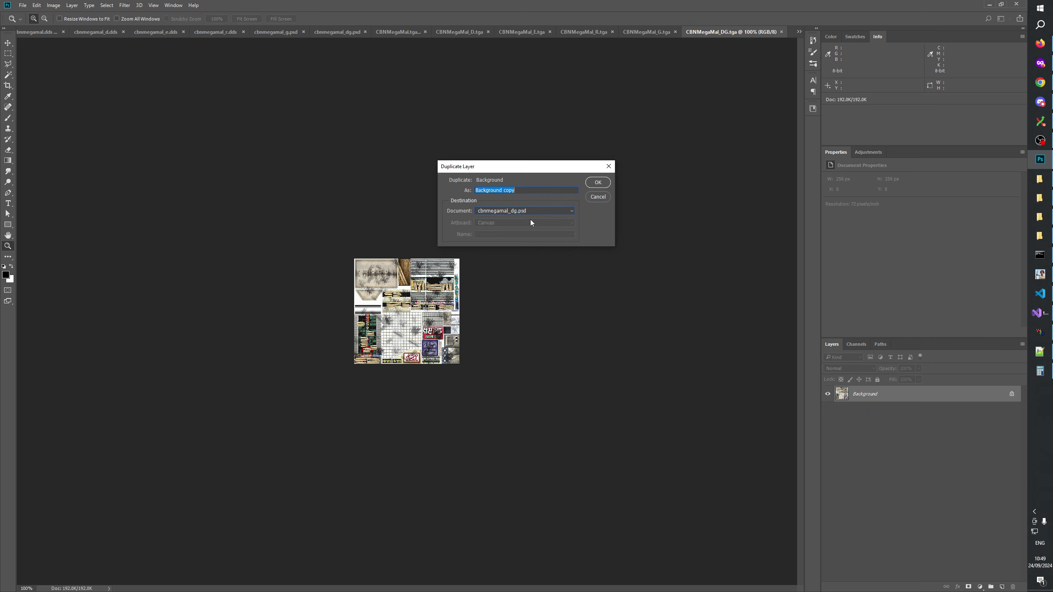
{"action": "left_click", "coordinate": [597, 182]}
Reuse the layer name from cbnmegamal.dds to rename the copied layer in cbnmegamal_d.dds CBNMegaMal_D.tga, and compare it with the background
{"action": "left_click", "coordinate": [29, 33]}
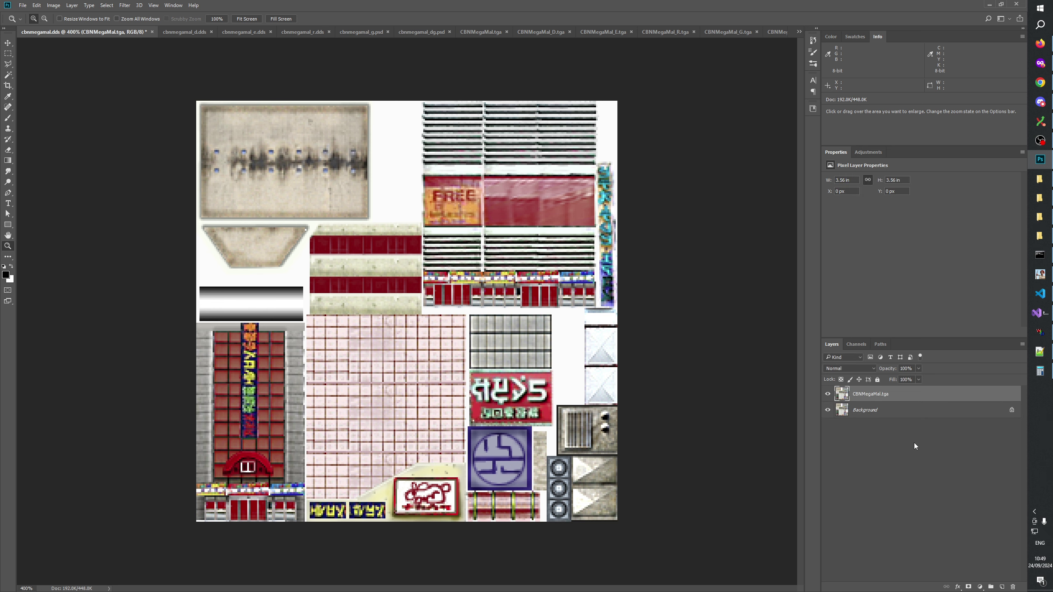
{"action": "double_click", "coordinate": [870, 394]}
{"action": "key", "text": "ctrl+c"}
{"action": "left_click", "coordinate": [873, 456]}
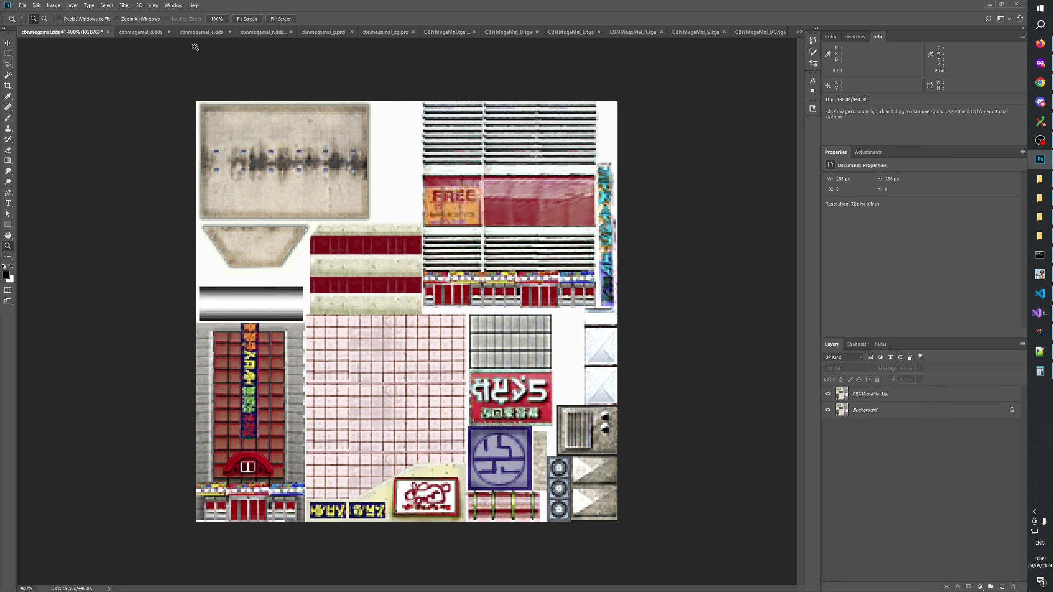
{"action": "left_click", "coordinate": [150, 32]}
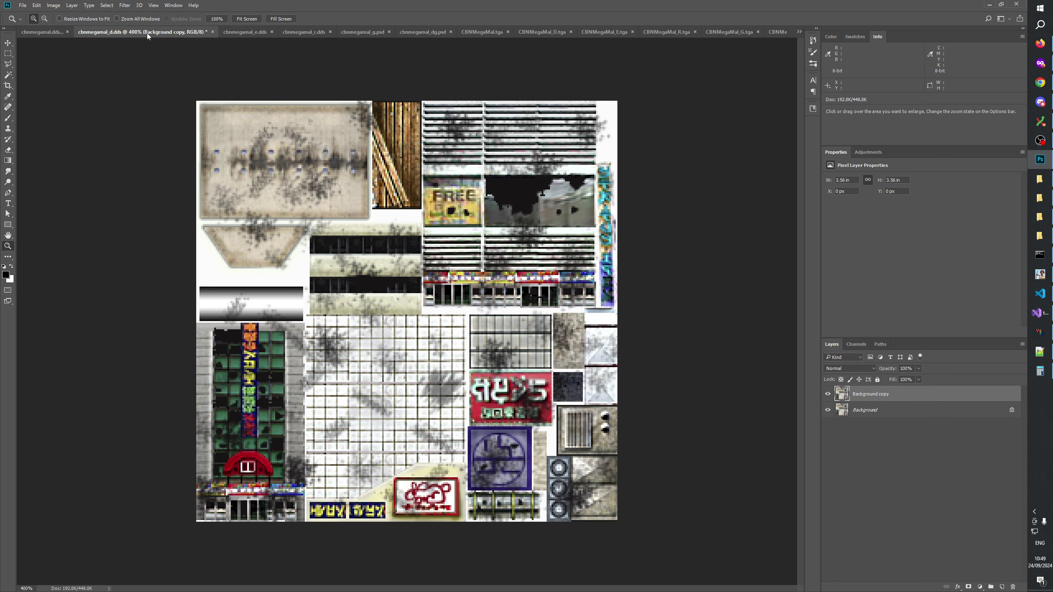
{"action": "double_click", "coordinate": [871, 397]}
{"action": "key", "text": "ctrl+v"}
{"action": "type", "text": "_D"}
{"action": "key", "text": "Return"}
{"action": "left_click", "coordinate": [828, 394]}
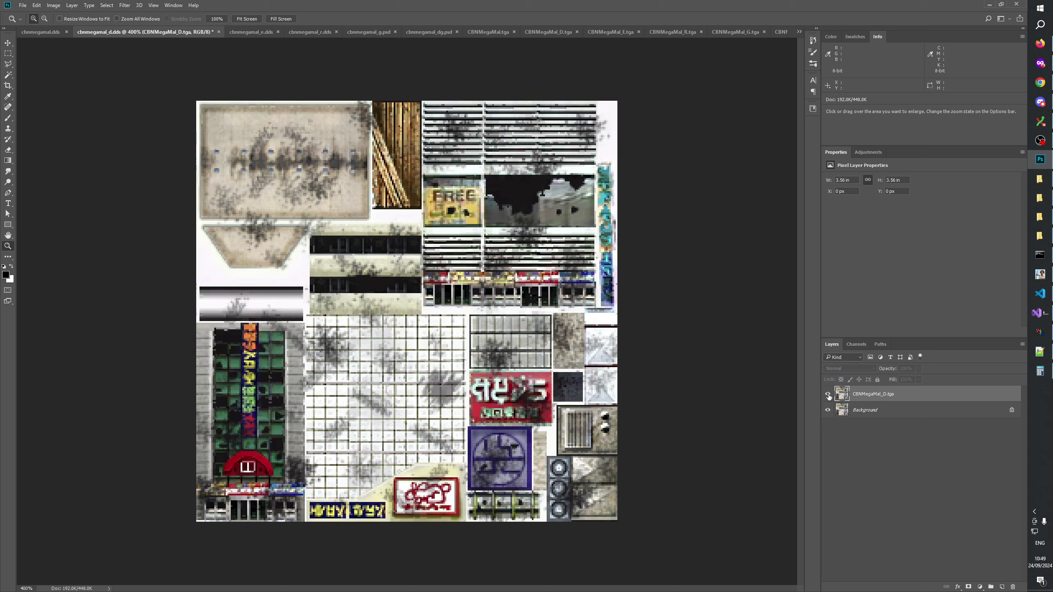
{"action": "left_click", "coordinate": [828, 395]}
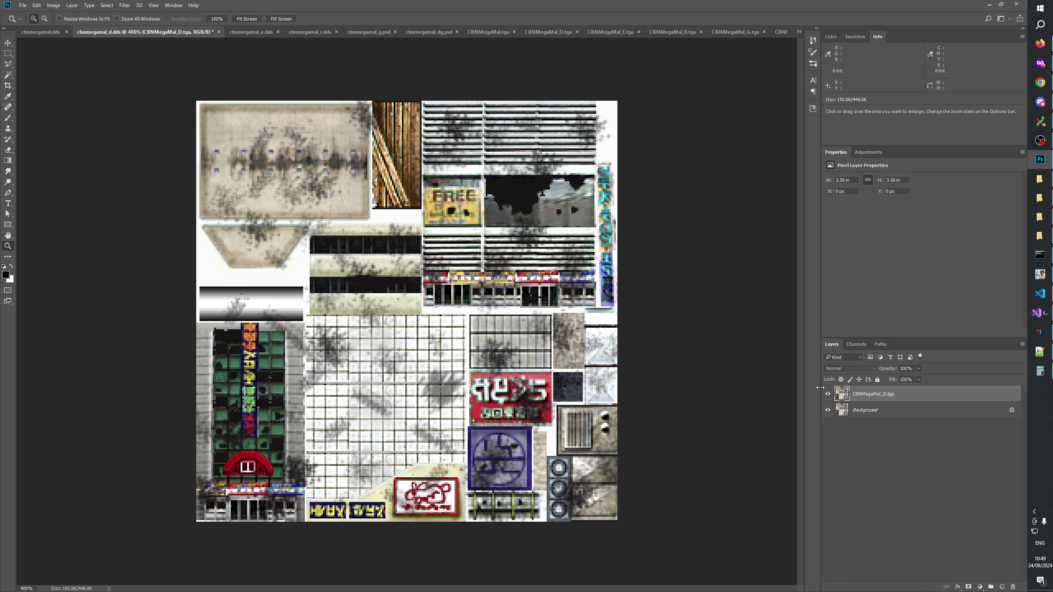
Rename the copied layer in cbnmegamal_e.dds CBNMegaMal_E.tga and compare it with the background by toggling its visibility
{"action": "left_click", "coordinate": [255, 32]}
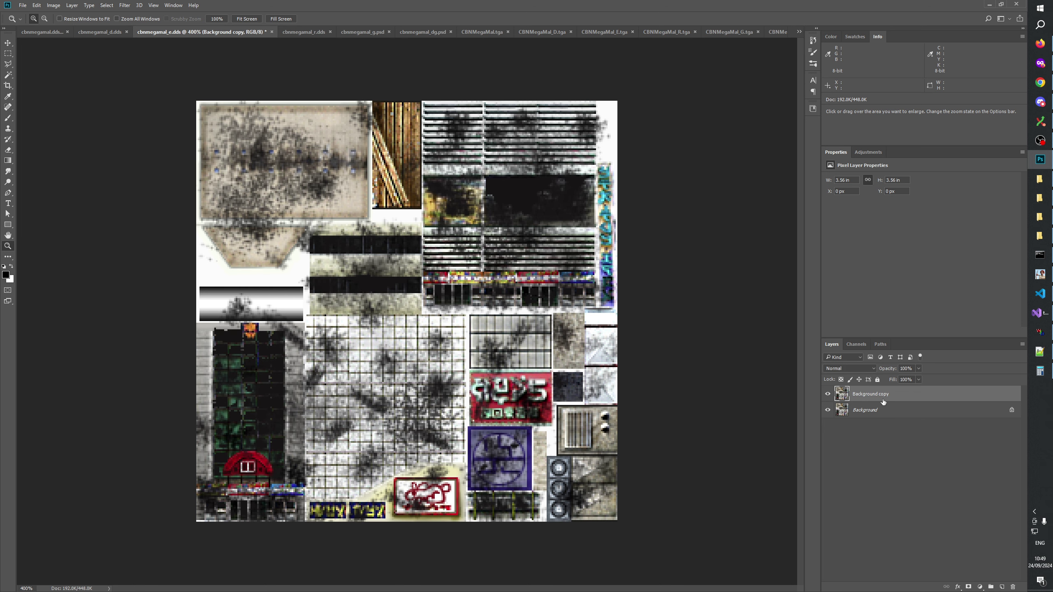
{"action": "double_click", "coordinate": [875, 399]}
{"action": "key", "text": "ctrl+v"}
{"action": "type", "text": "_E"}
{"action": "key", "text": "Return"}
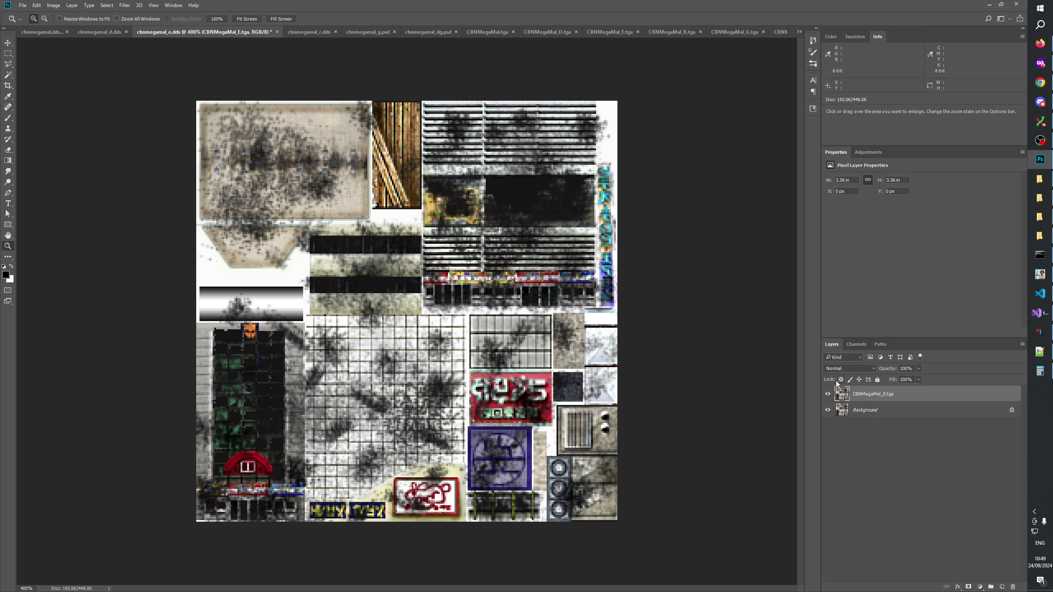
{"action": "left_click", "coordinate": [828, 394]}
{"action": "left_click", "coordinate": [828, 394]}
{"action": "left_click", "coordinate": [829, 394]}
{"action": "left_click", "coordinate": [828, 395]}
{"action": "left_click", "coordinate": [828, 395]}
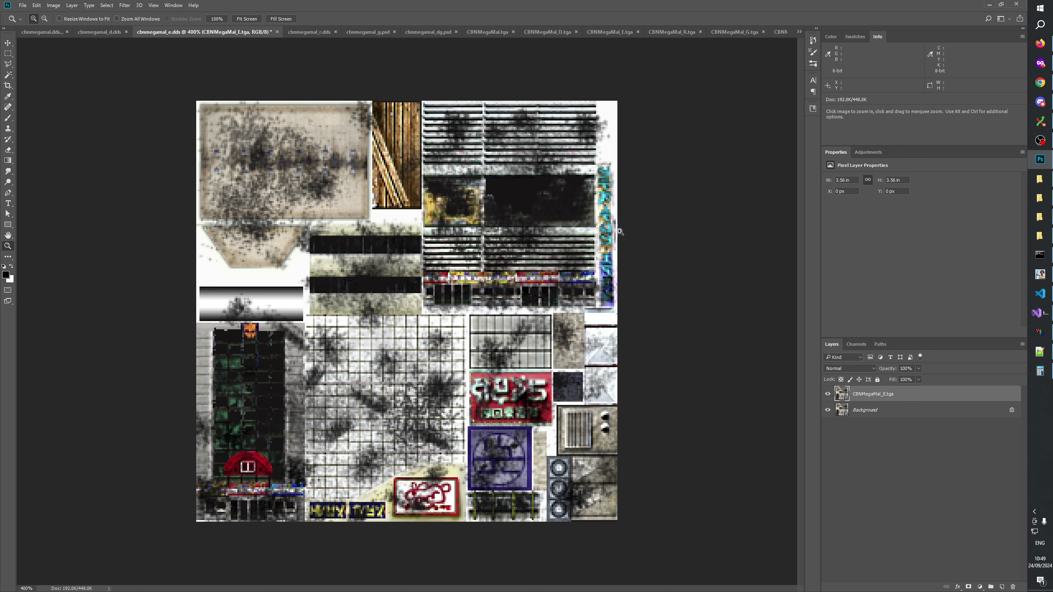
Compare the copied layer in cbnmegamal_r.dds with the background and rename it CBNMegaMal_R.tga
{"action": "left_click", "coordinate": [322, 32]}
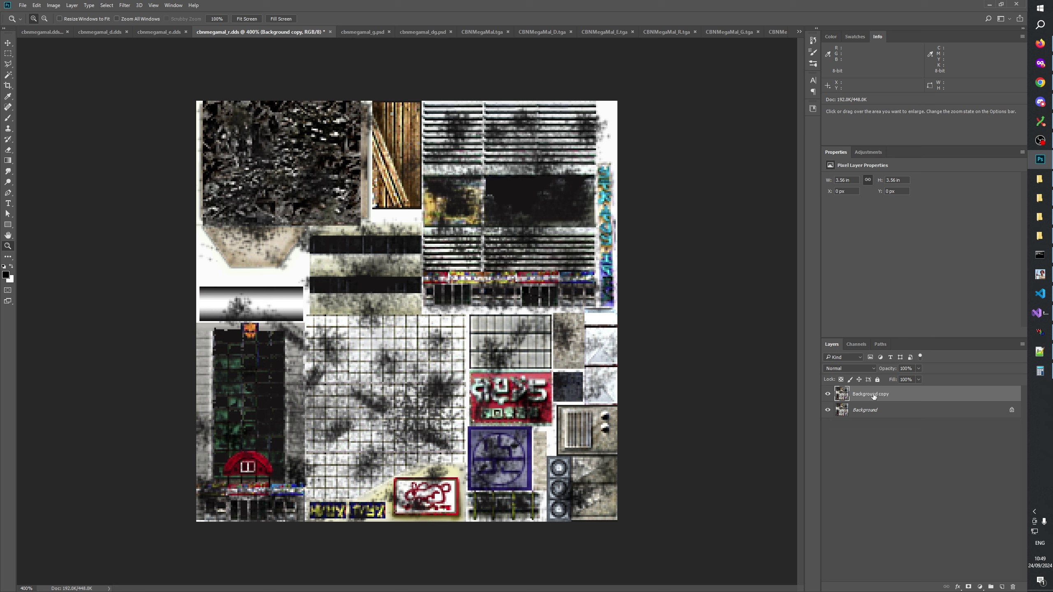
{"action": "left_click", "coordinate": [828, 394]}
{"action": "left_click", "coordinate": [827, 394]}
{"action": "double_click", "coordinate": [875, 394]}
{"action": "key", "text": "ctrl+v"}
{"action": "key", "text": "Return"}
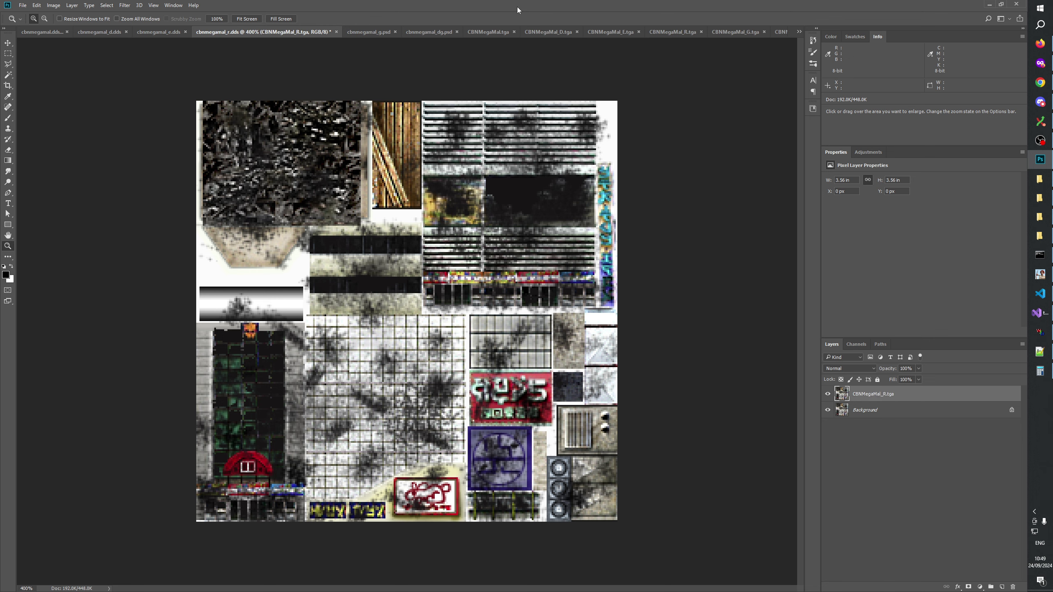
Rename the copied layer in cbnmegamal_g.psd CBNMegaMal_G.tga and compare it with the background, leaving it visible
{"action": "left_click", "coordinate": [373, 35]}
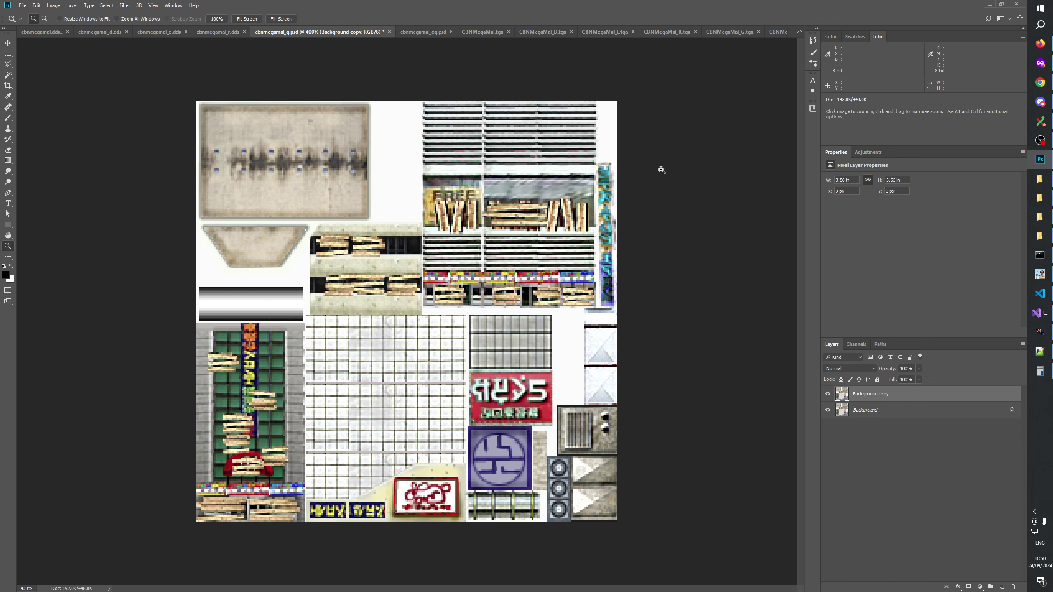
{"action": "left_click", "coordinate": [829, 393]}
{"action": "left_click", "coordinate": [828, 393]}
{"action": "double_click", "coordinate": [872, 395]}
{"action": "type", "text": "_G"}
{"action": "key", "text": "Return"}
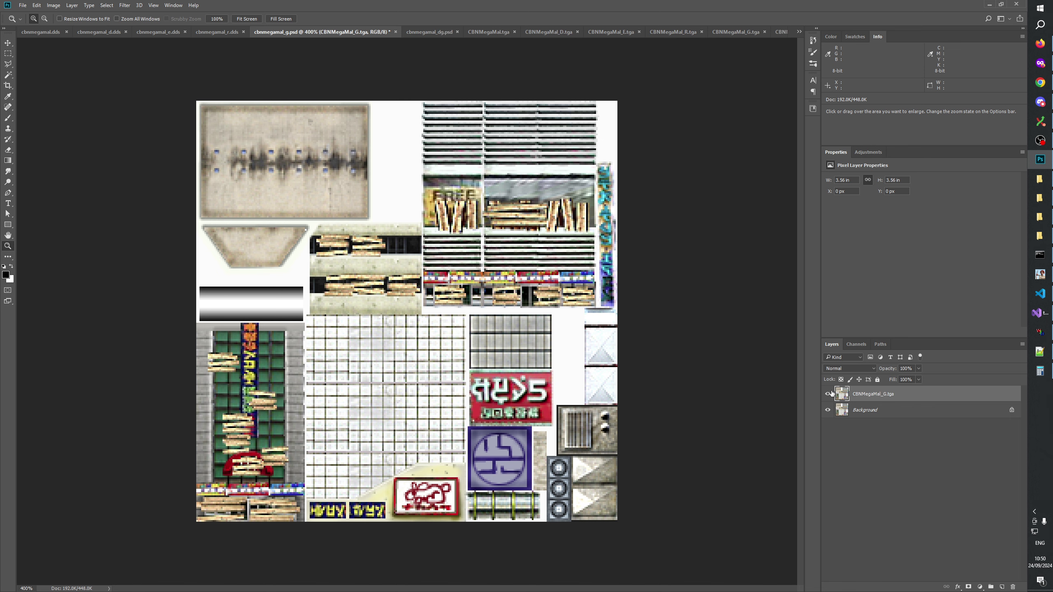
{"action": "left_click", "coordinate": [828, 394]}
{"action": "left_click", "coordinate": [828, 395]}
Compare the copied layer in cbnmegamal_dg.psd with the background and rename it CBNMegaMal_DG.tga
{"action": "left_click", "coordinate": [429, 32]}
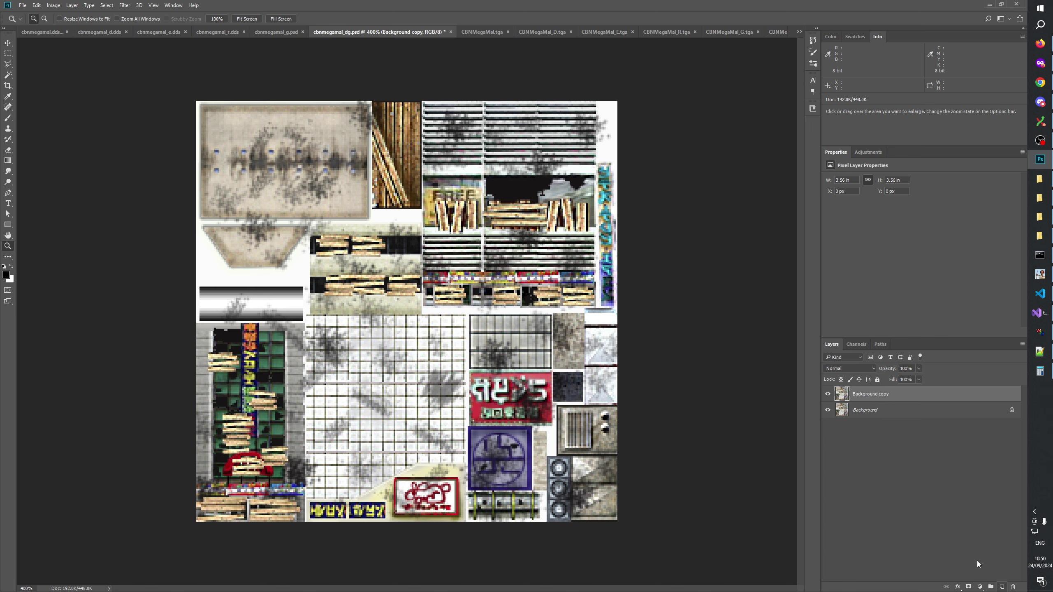
{"action": "left_click", "coordinate": [828, 394]}
{"action": "left_click", "coordinate": [828, 394]}
{"action": "left_click", "coordinate": [828, 395]}
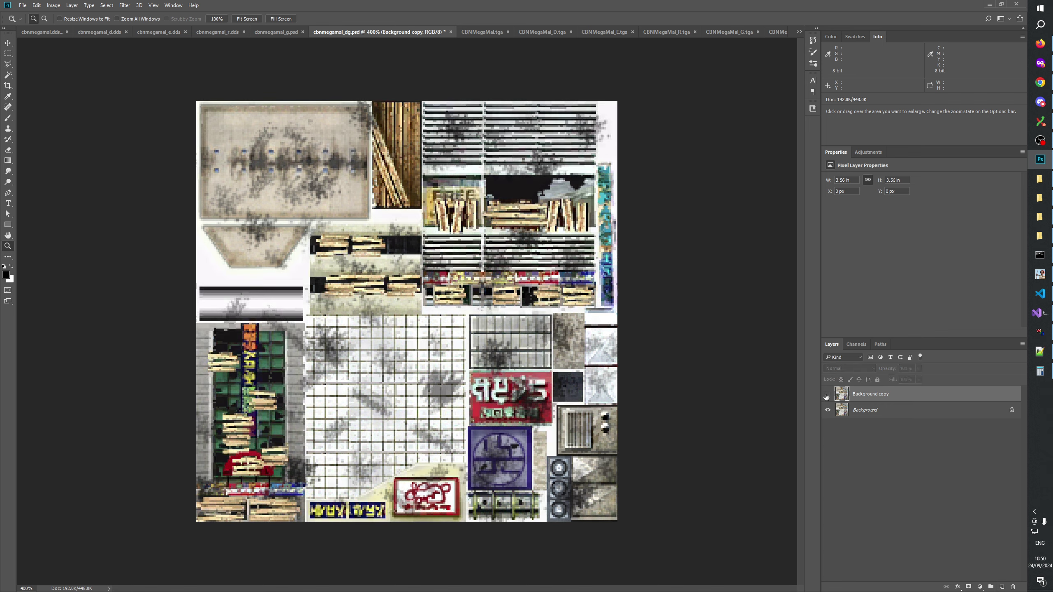
{"action": "left_click", "coordinate": [828, 394]}
{"action": "left_click", "coordinate": [828, 395]}
{"action": "left_click", "coordinate": [827, 395]}
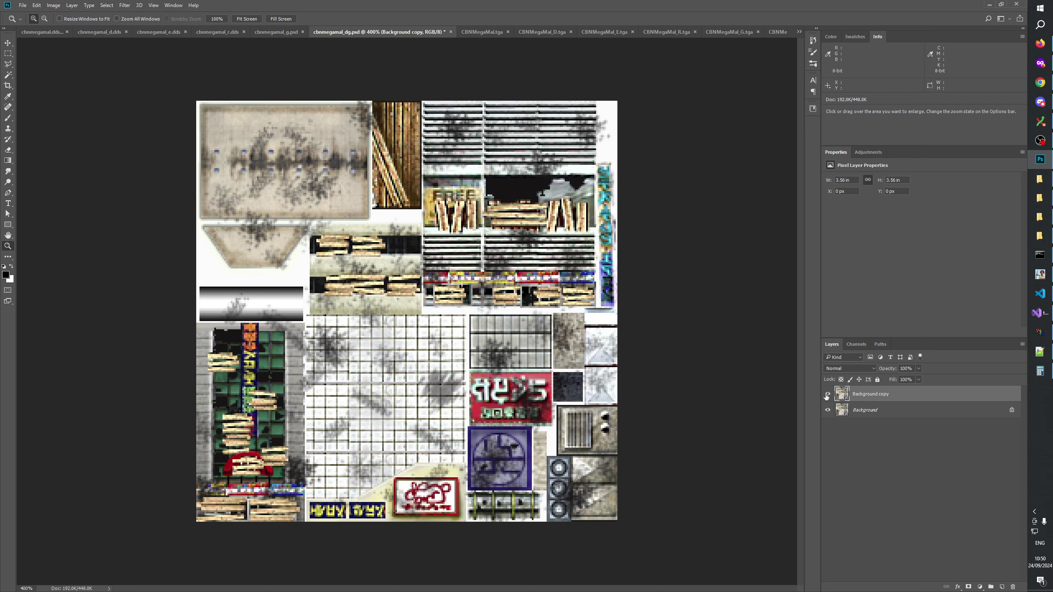
{"action": "double_click", "coordinate": [862, 395]}
{"action": "key", "text": "ctrl+v"}
{"action": "type", "text": "_DG"}
{"action": "key", "text": "Return"}
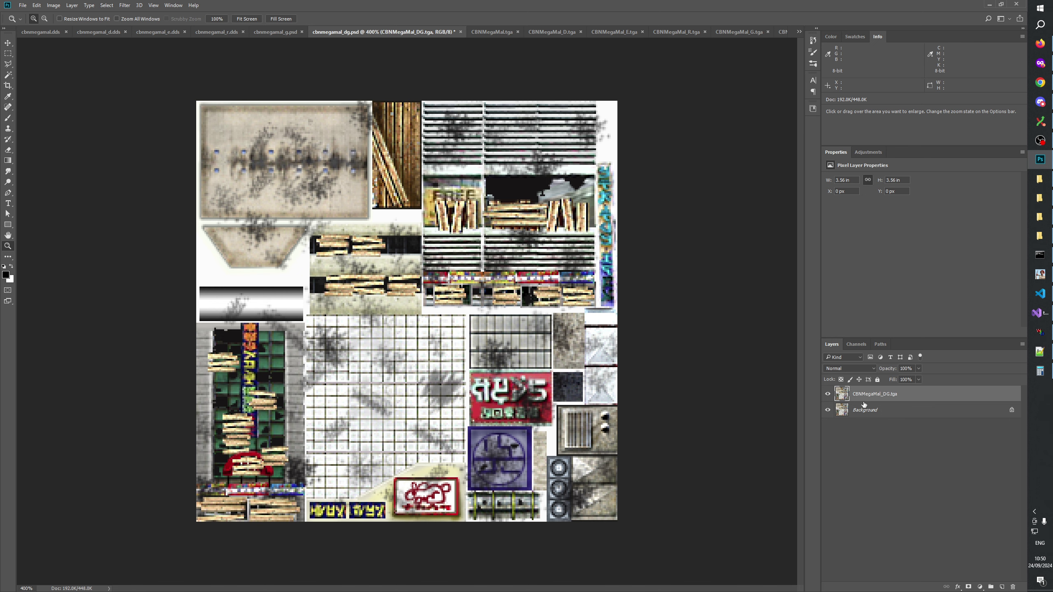
Compare the CBNMegaMal.tga layer with the background in cbnmegamal.dds and display only its Alpha 1 channel
{"action": "left_click", "coordinate": [50, 33]}
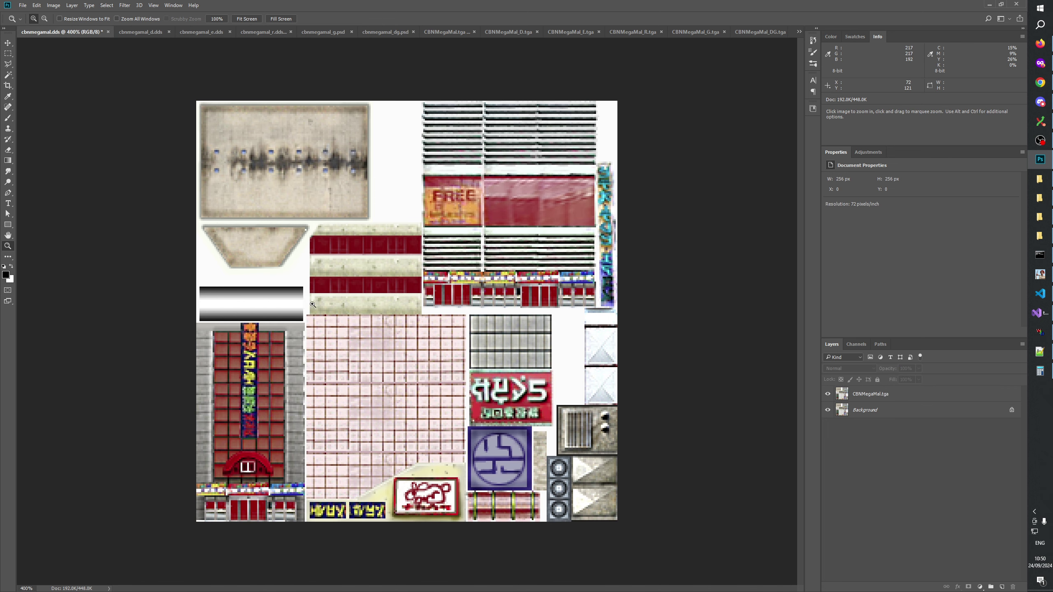
{"action": "left_click", "coordinate": [8, 53]}
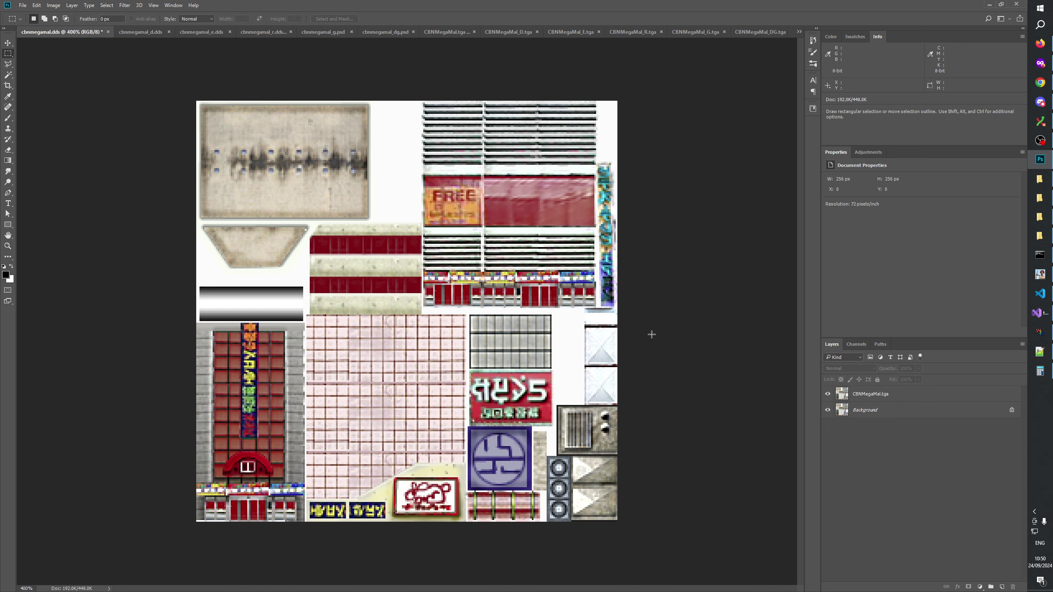
{"action": "left_click", "coordinate": [828, 395]}
{"action": "left_click", "coordinate": [829, 395]}
{"action": "left_click", "coordinate": [855, 347]}
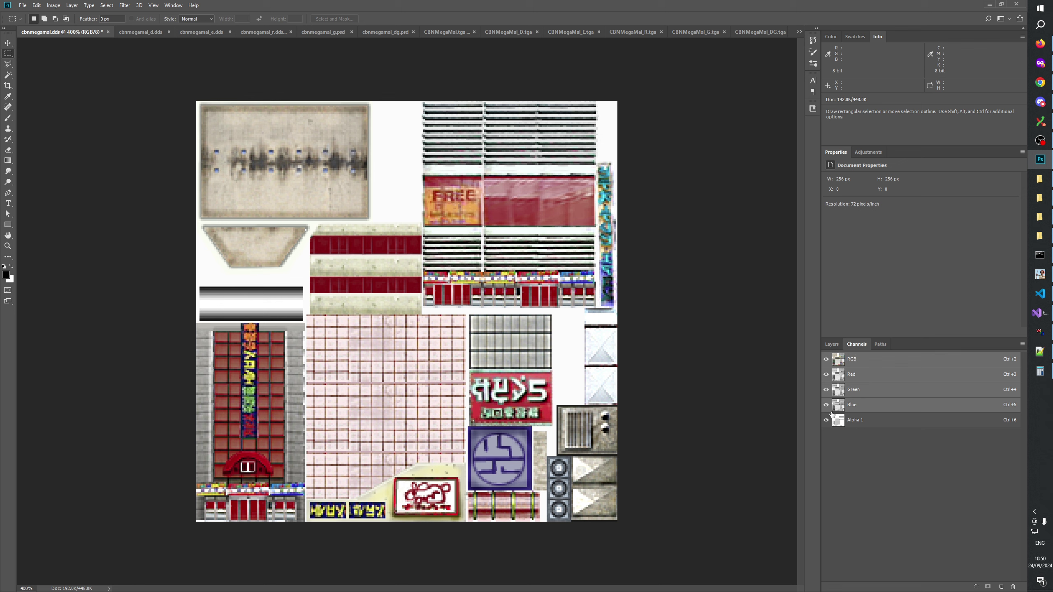
{"action": "left_click", "coordinate": [828, 359]}
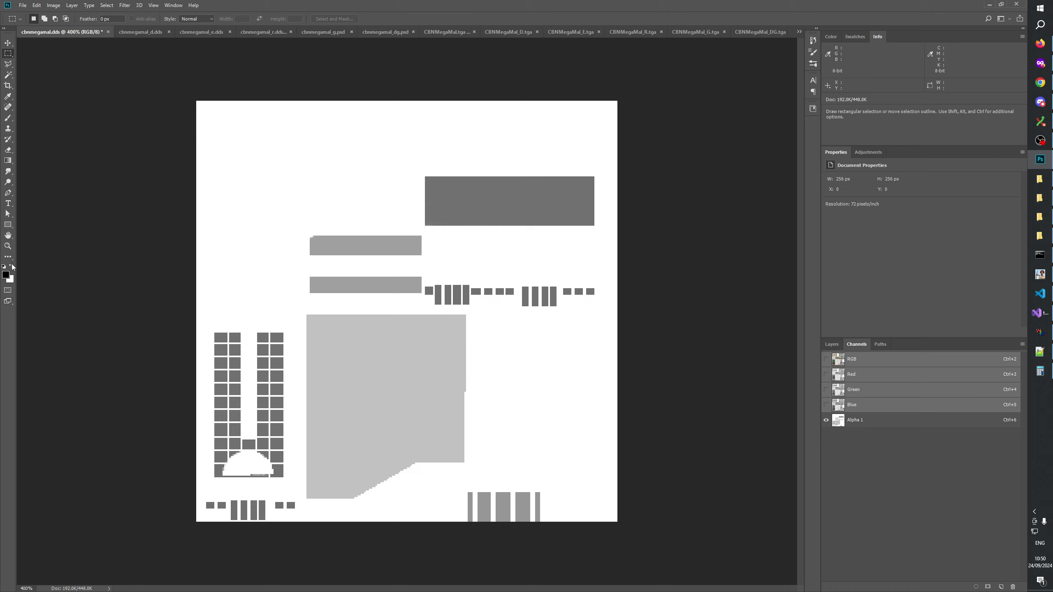
{"action": "left_click", "coordinate": [7, 247]}
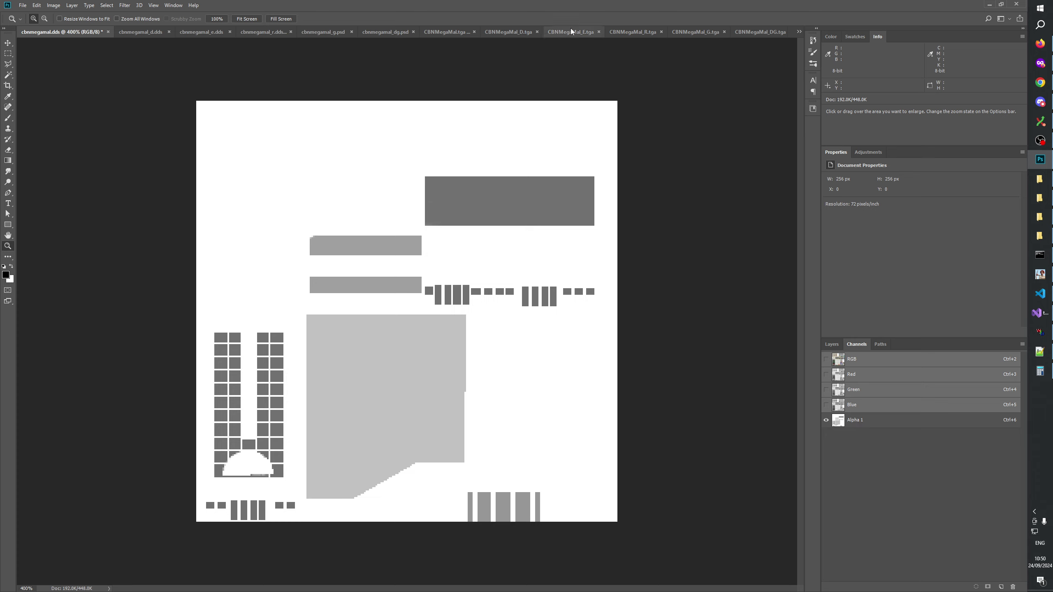
Display the Alpha 1 channel of CBNMegaMal.tga at 400% and compare it with the alpha channel of cbnmegamal.dds
{"action": "left_click", "coordinate": [455, 31]}
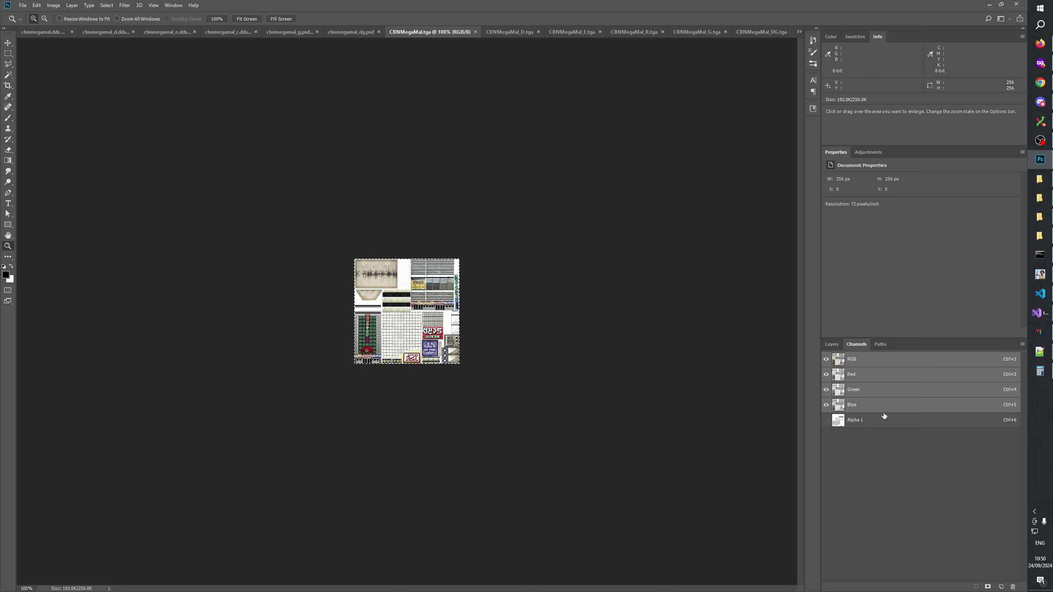
{"action": "key", "text": "ctrl+6"}
{"action": "left_click", "coordinate": [421, 318]}
{"action": "left_click", "coordinate": [421, 318]}
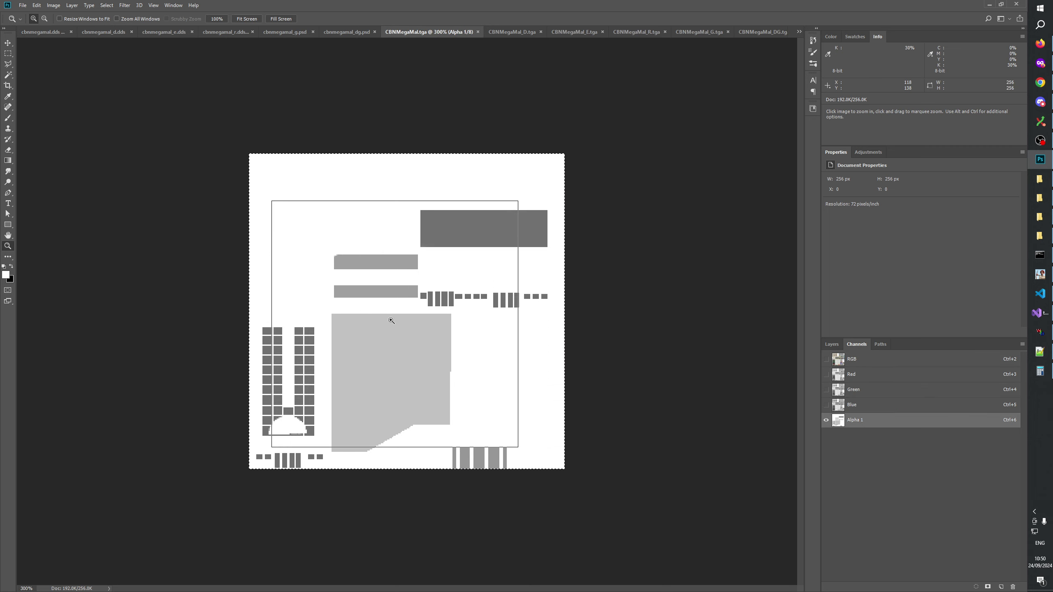
{"action": "left_click", "coordinate": [420, 318]}
{"action": "left_click", "coordinate": [44, 32]}
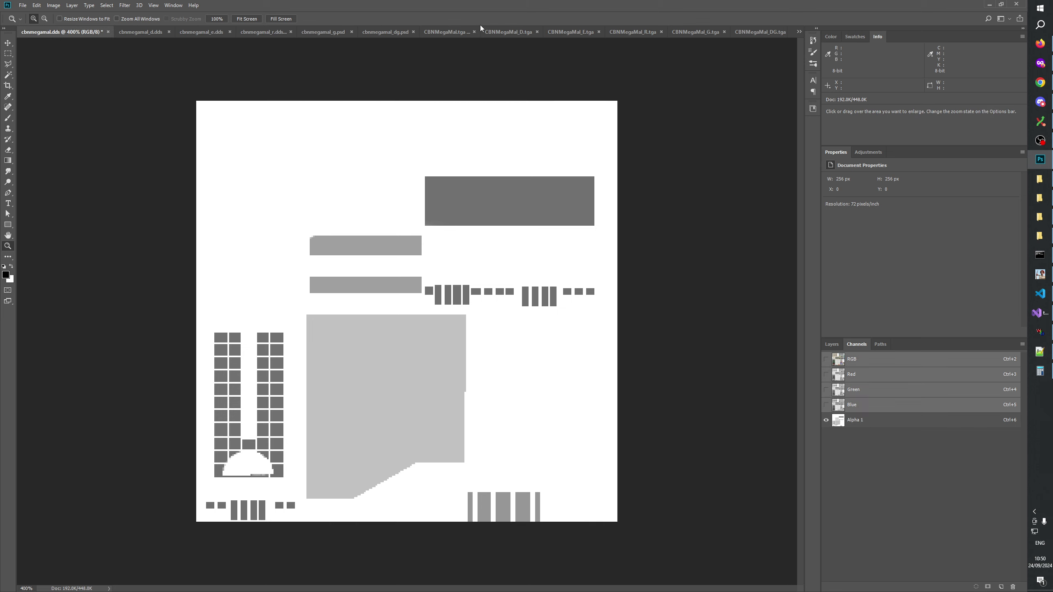
{"action": "left_click", "coordinate": [446, 33]}
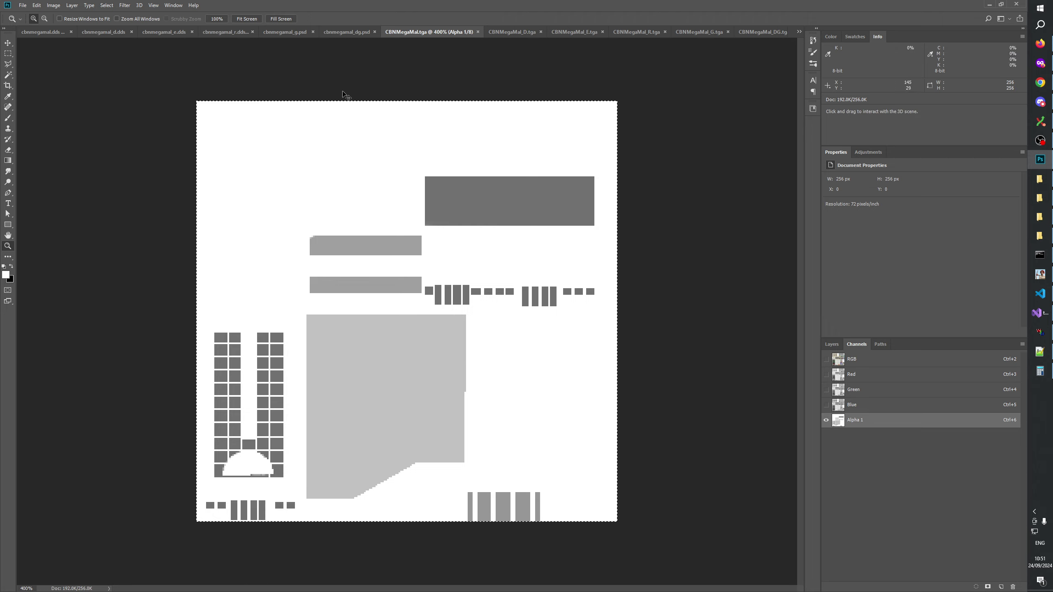
{"action": "left_click", "coordinate": [44, 32]}
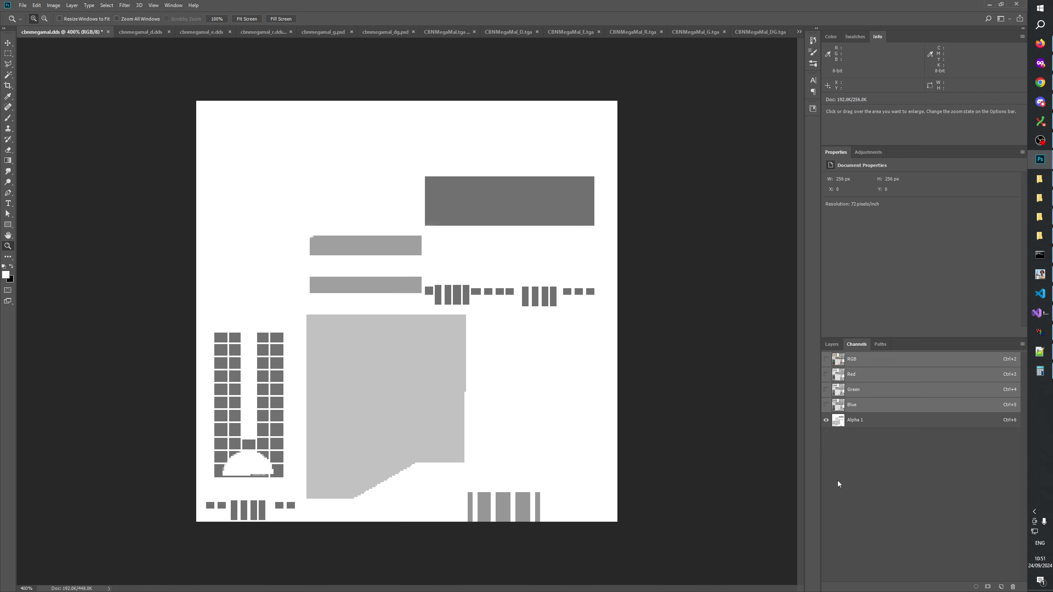
Create a layer group named _alpha above the CBNMegaMal.tga layer in cbnmegamal.dds
{"action": "key", "text": "d"}
{"action": "left_click", "coordinate": [831, 344]}
{"action": "left_click", "coordinate": [882, 394]}
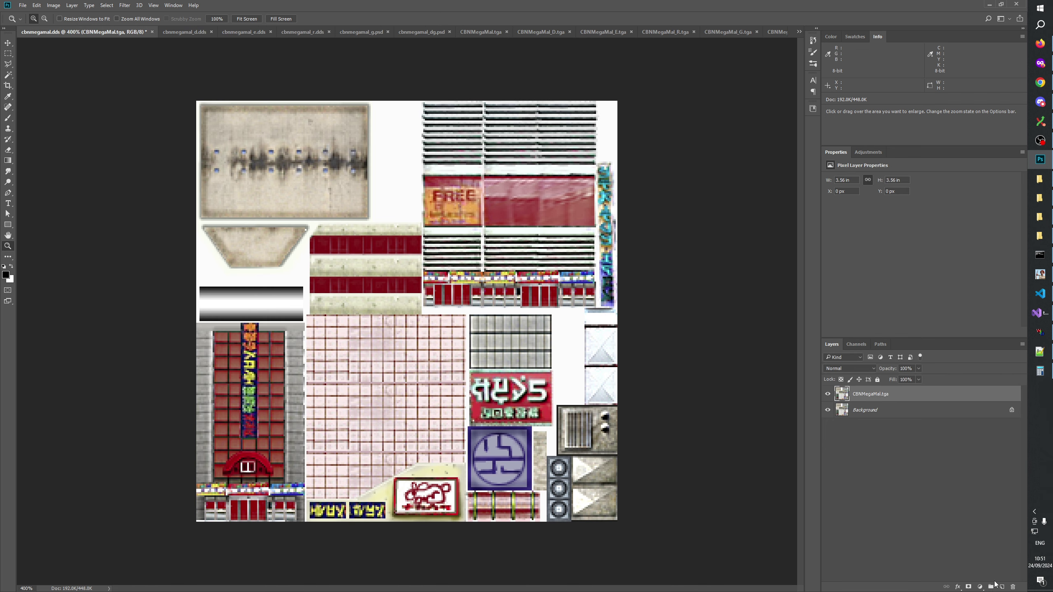
{"action": "left_click", "coordinate": [992, 587]}
{"action": "double_click", "coordinate": [859, 392]}
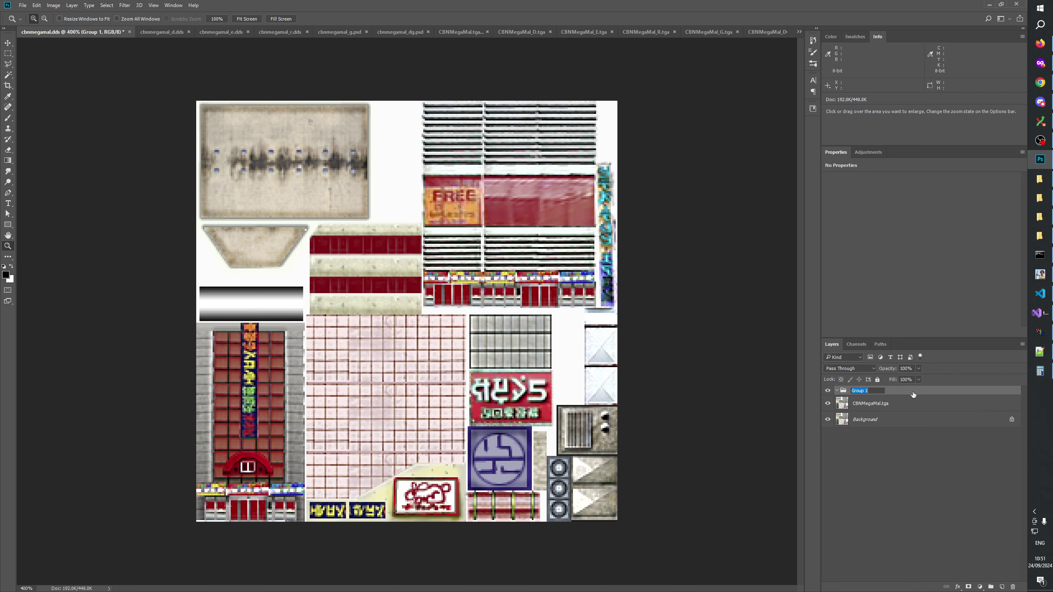
{"action": "key", "text": "BackSpace"}
{"action": "key", "text": "Return"}
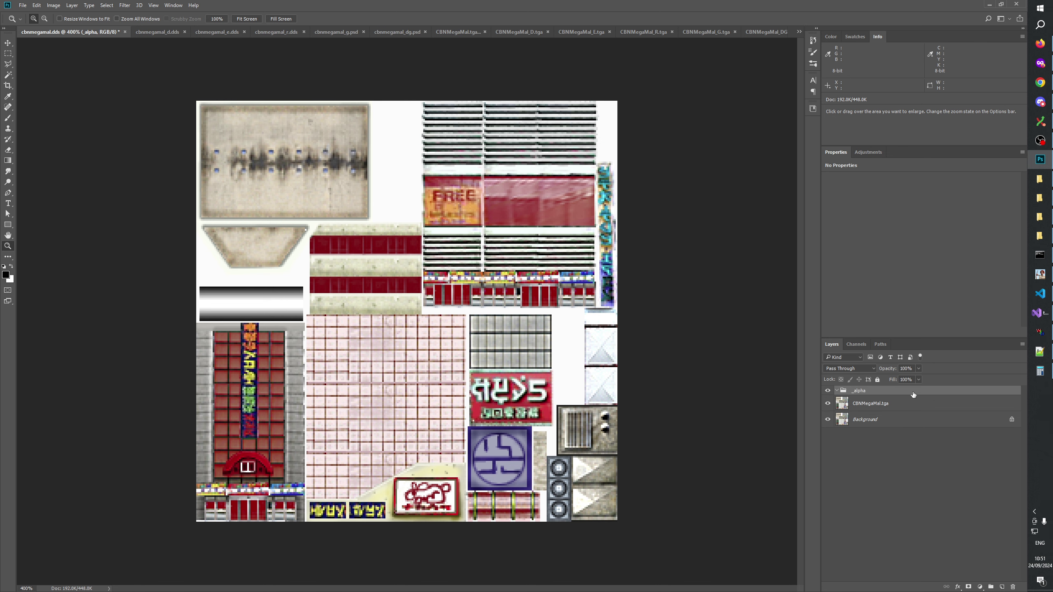
Add the original texture's alpha image as a layer inside the _alpha group and name it "CBNMegaMal.tga alpha"
{"action": "left_click", "coordinate": [1002, 587]}
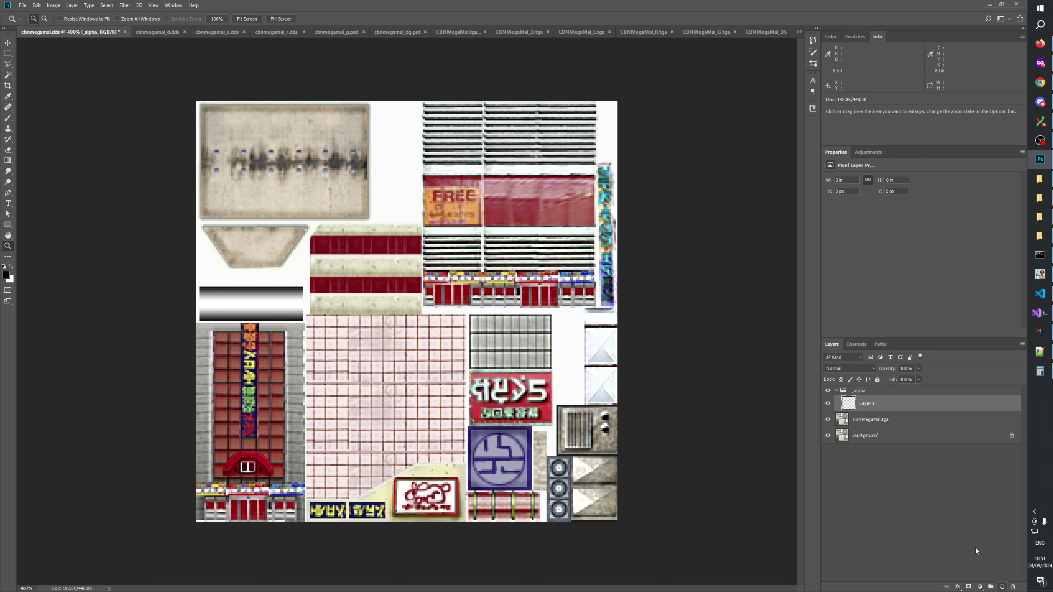
{"action": "key", "text": "ctrl+BackSpace"}
{"action": "double_click", "coordinate": [870, 420]}
{"action": "key", "text": "ctrl+c"}
{"action": "double_click", "coordinate": [867, 405]}
{"action": "key", "text": "ctrl+v"}
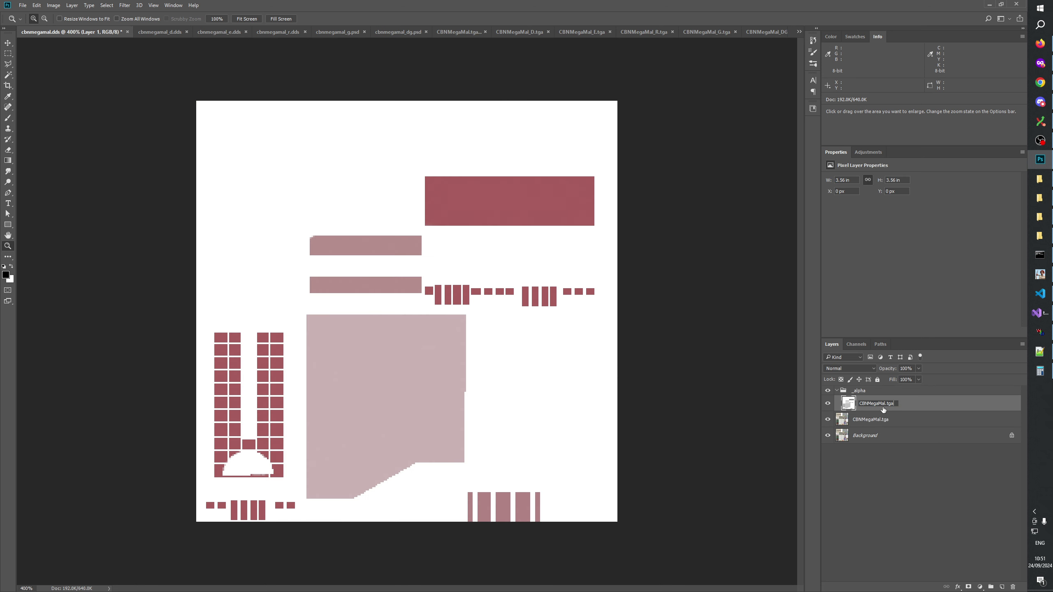
{"action": "type", "text": "alpha"}
{"action": "key", "text": "Return"}
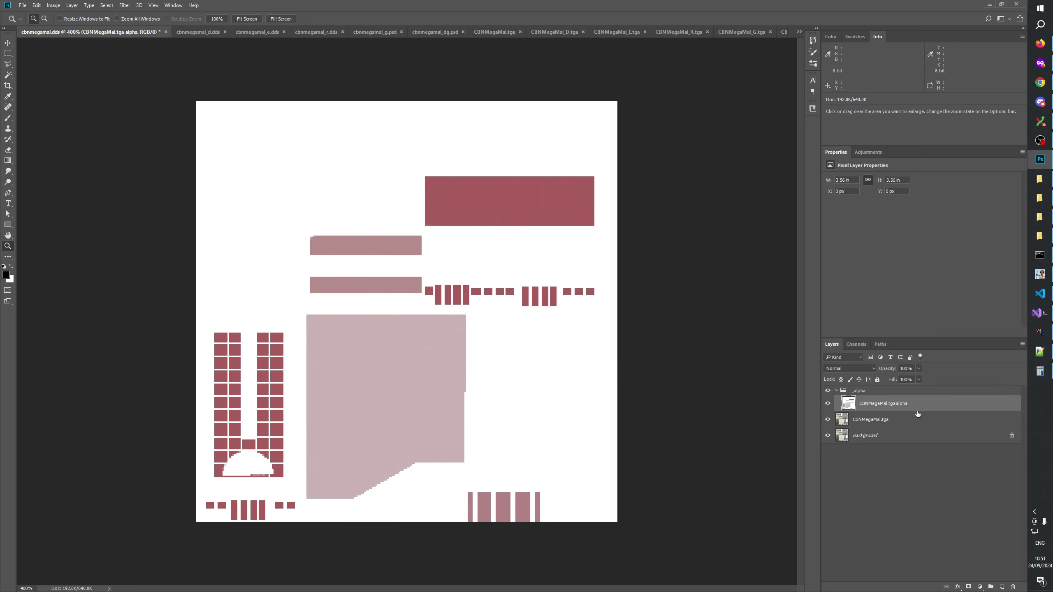
Hide the Alpha 1 channel overlay in cbnmegamal.dds and return to the layer list
{"action": "left_click", "coordinate": [911, 513]}
{"action": "left_click", "coordinate": [856, 344]}
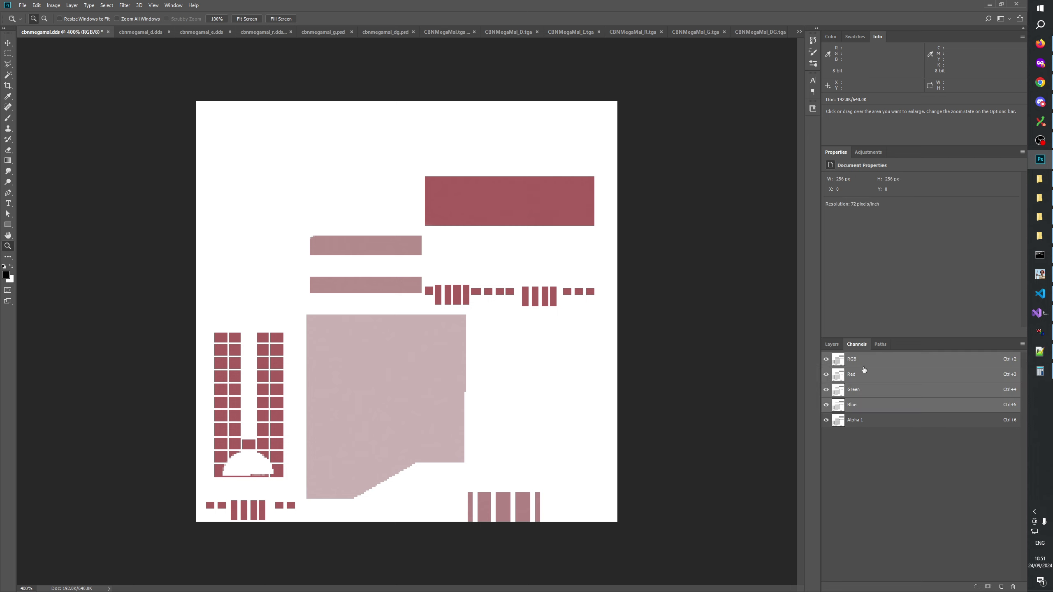
{"action": "left_click", "coordinate": [826, 420]}
{"action": "left_click", "coordinate": [831, 344]}
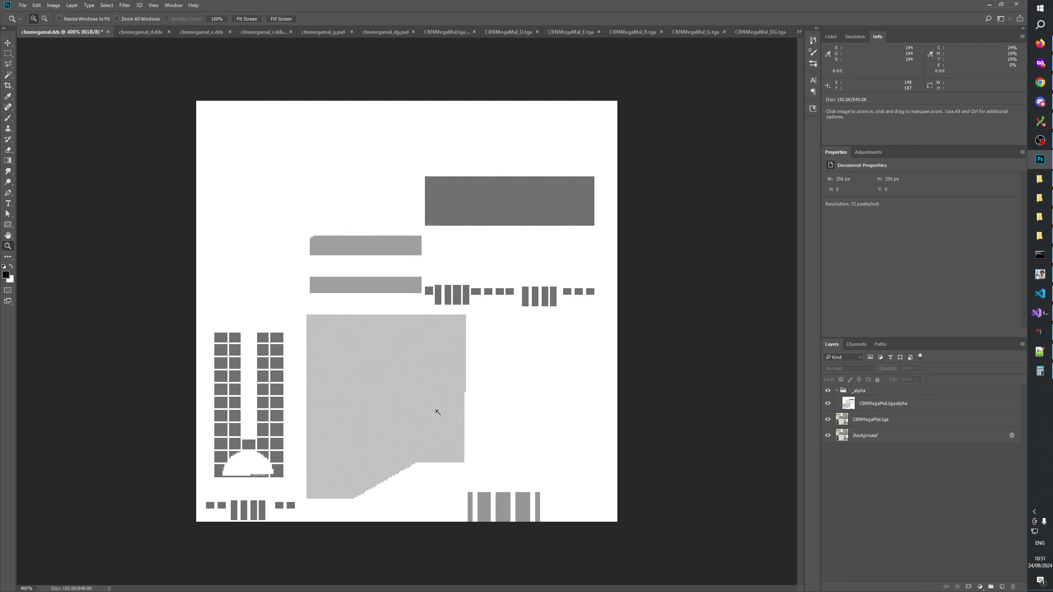
Compare the _alpha group with the texture beneath it by toggling the group's visibility
{"action": "left_click", "coordinate": [396, 455]}
{"action": "left_click", "coordinate": [489, 458]}
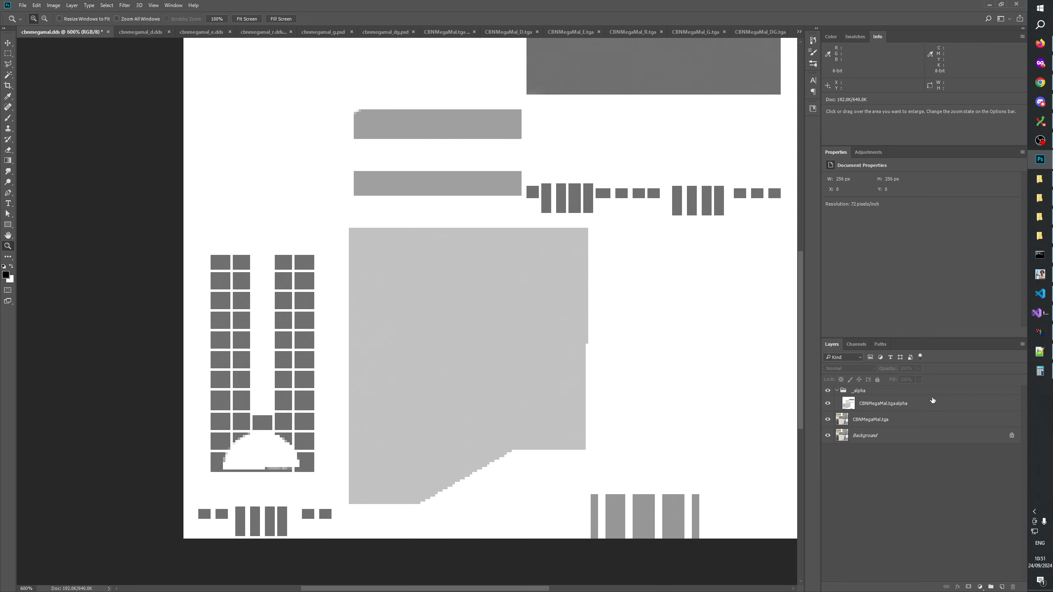
{"action": "left_click", "coordinate": [828, 391]}
{"action": "left_click", "coordinate": [827, 391]}
{"action": "left_click", "coordinate": [827, 391]}
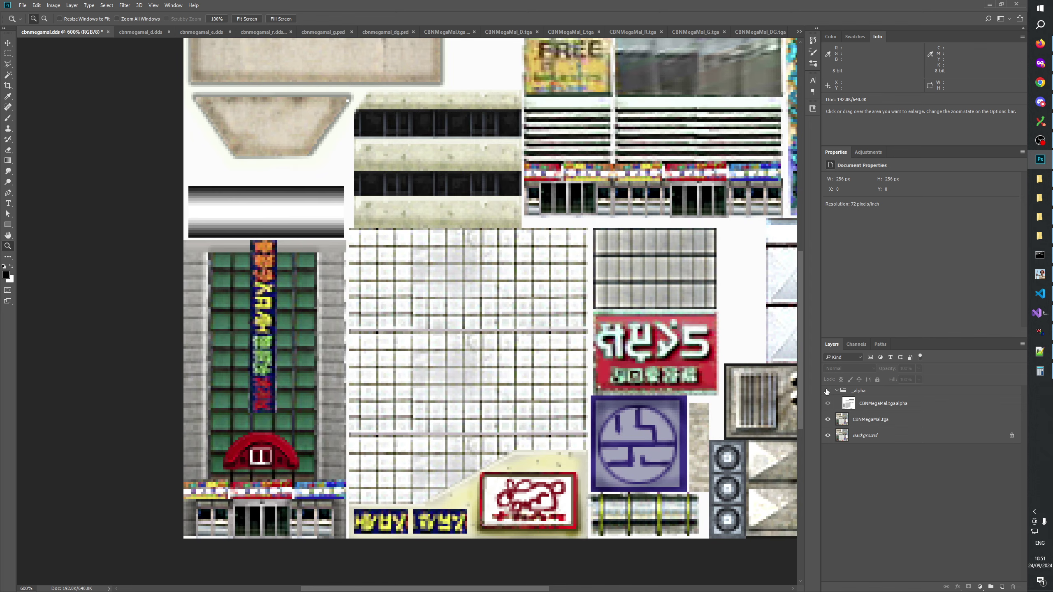
{"action": "left_click", "coordinate": [828, 391]}
{"action": "left_click", "coordinate": [827, 391]}
{"action": "left_click", "coordinate": [827, 391]}
Add a layer named fixes above the CBNMegaMal.tga alpha layer and fill the stray 14 × 1 px strip under the entrance arch with white
{"action": "left_click", "coordinate": [255, 492]}
{"action": "left_click", "coordinate": [258, 501]}
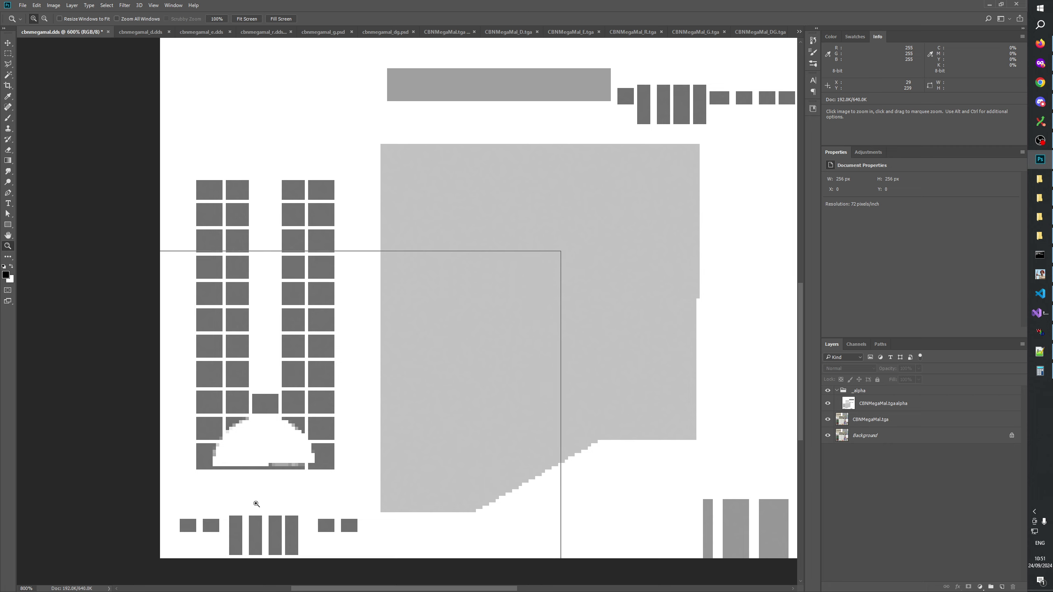
{"action": "left_click", "coordinate": [261, 497]}
{"action": "left_click", "coordinate": [263, 494]}
{"action": "key", "text": "m"}
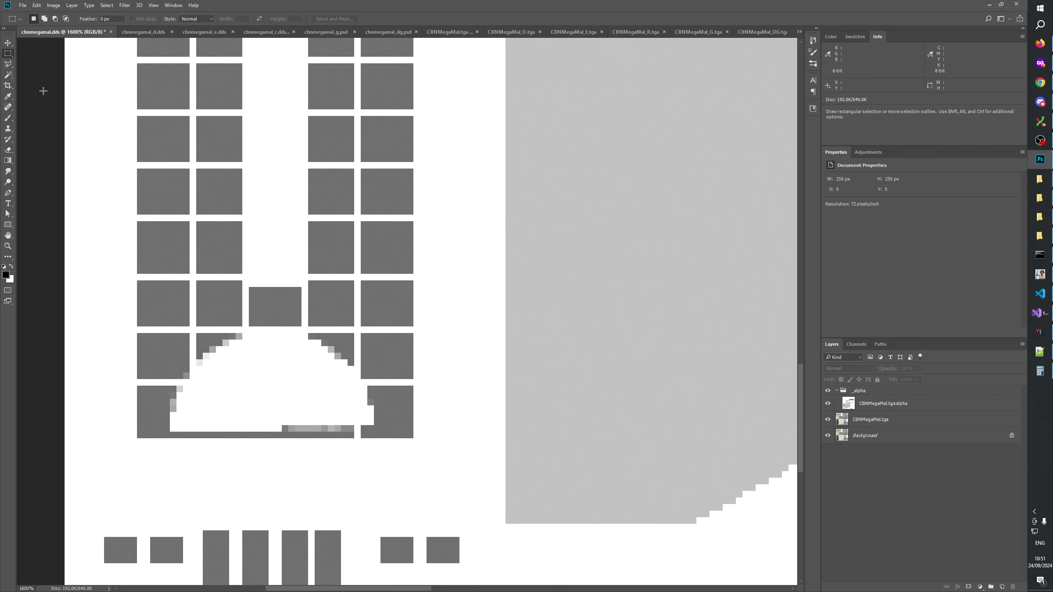
{"action": "left_click_drag", "start_coordinate": [283, 429], "coordinate": [374, 432]}
{"action": "left_click", "coordinate": [891, 399]}
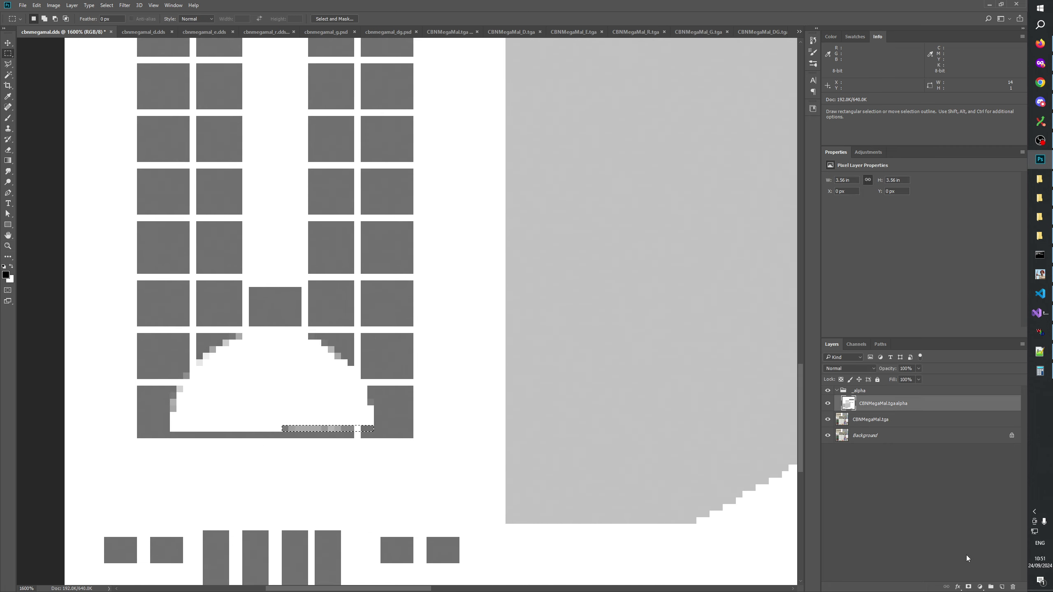
{"action": "left_click", "coordinate": [1002, 587]}
{"action": "double_click", "coordinate": [865, 406]}
{"action": "type", "text": "fixes"}
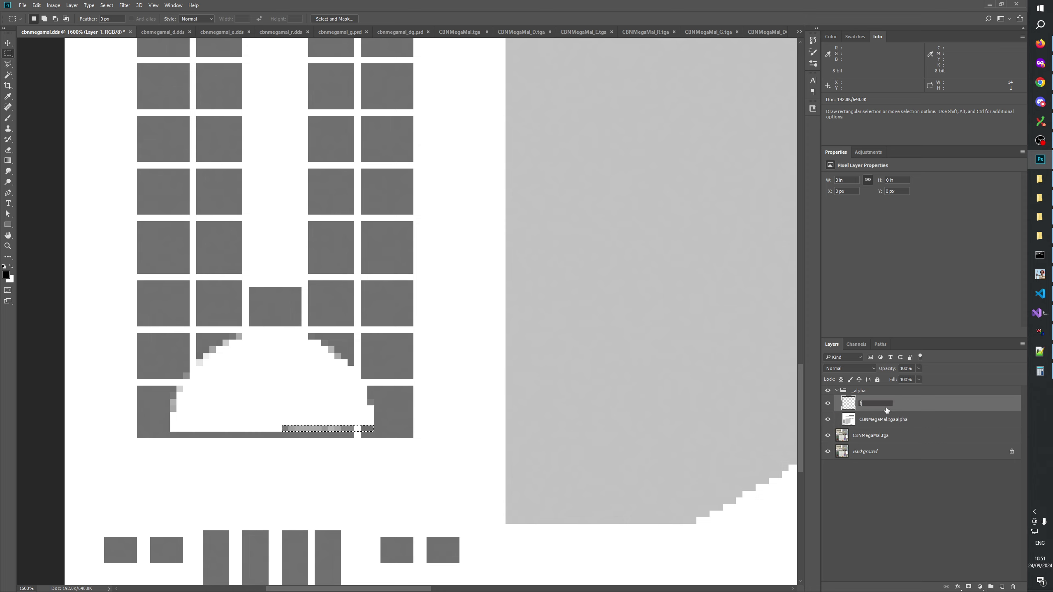
{"action": "key", "text": "Return"}
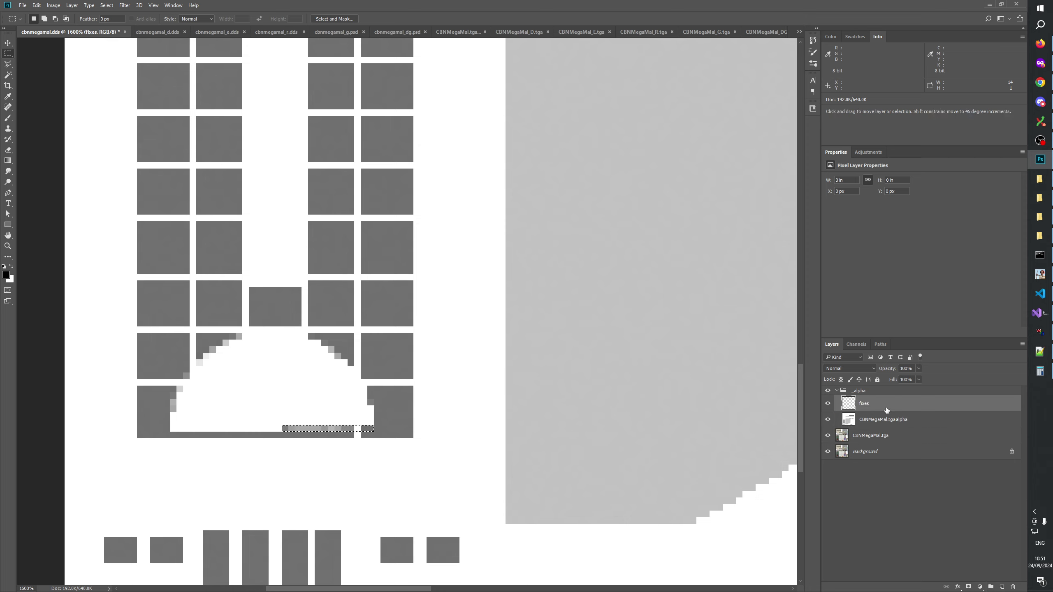
{"action": "key", "text": "ctrl+BackSpace"}
{"action": "key", "text": "ctrl+d"}
Examine how the alpha shapes line up with the mall entrance and doors by repeatedly toggling the _alpha group
{"action": "scroll", "coordinate": [515, 381], "scroll_direction": "down", "scroll_amount": 3}
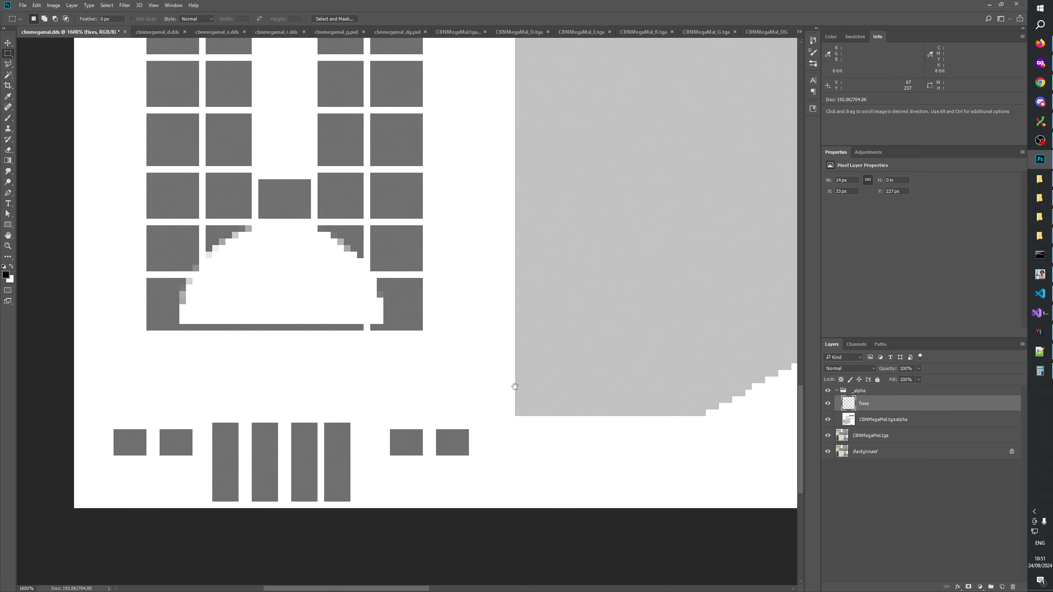
{"action": "scroll", "coordinate": [747, 416], "scroll_direction": "left", "scroll_amount": 3}
{"action": "left_click", "coordinate": [828, 391]}
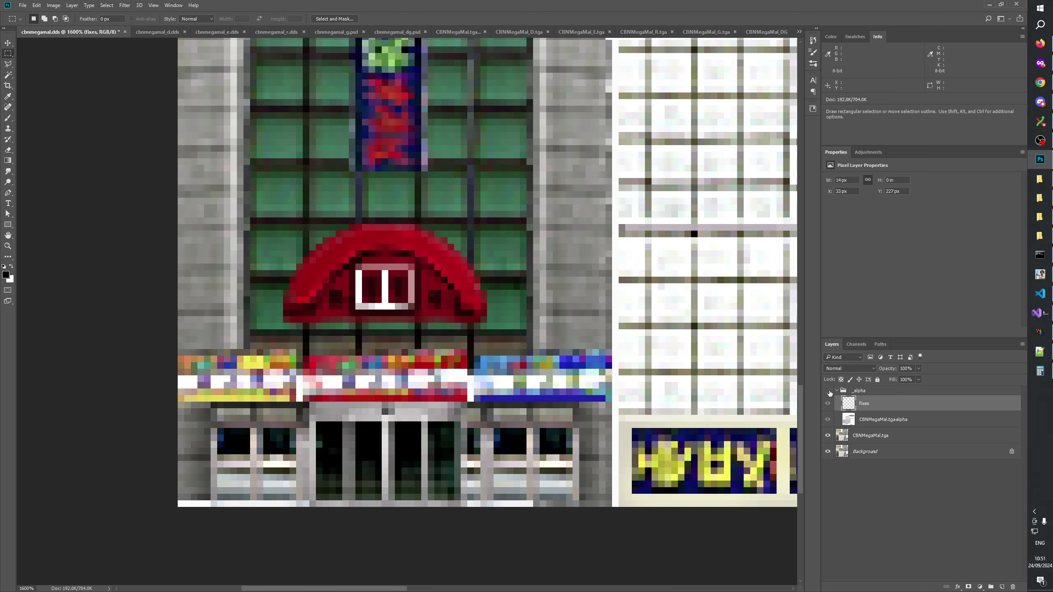
{"action": "left_click", "coordinate": [829, 392]}
{"action": "left_click", "coordinate": [829, 391]}
{"action": "left_click", "coordinate": [829, 391]}
{"action": "left_click", "coordinate": [828, 391]}
{"action": "left_click", "coordinate": [829, 391]}
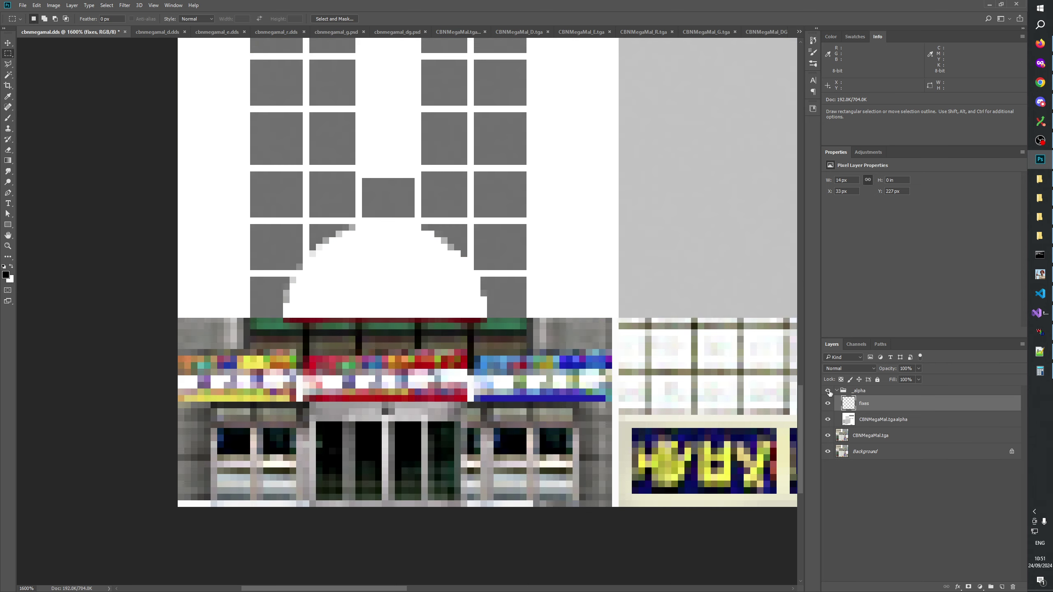
{"action": "left_click", "coordinate": [828, 391]}
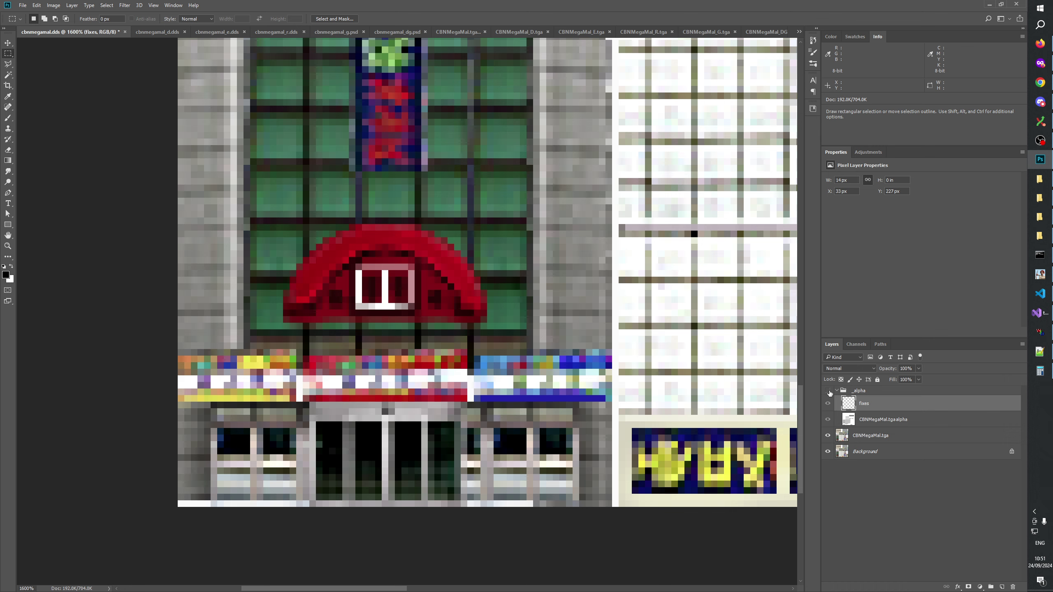
{"action": "left_click", "coordinate": [829, 392]}
{"action": "left_click", "coordinate": [828, 392]}
{"action": "left_click", "coordinate": [829, 391]}
{"action": "left_click", "coordinate": [829, 392]}
{"action": "left_click", "coordinate": [829, 391]}
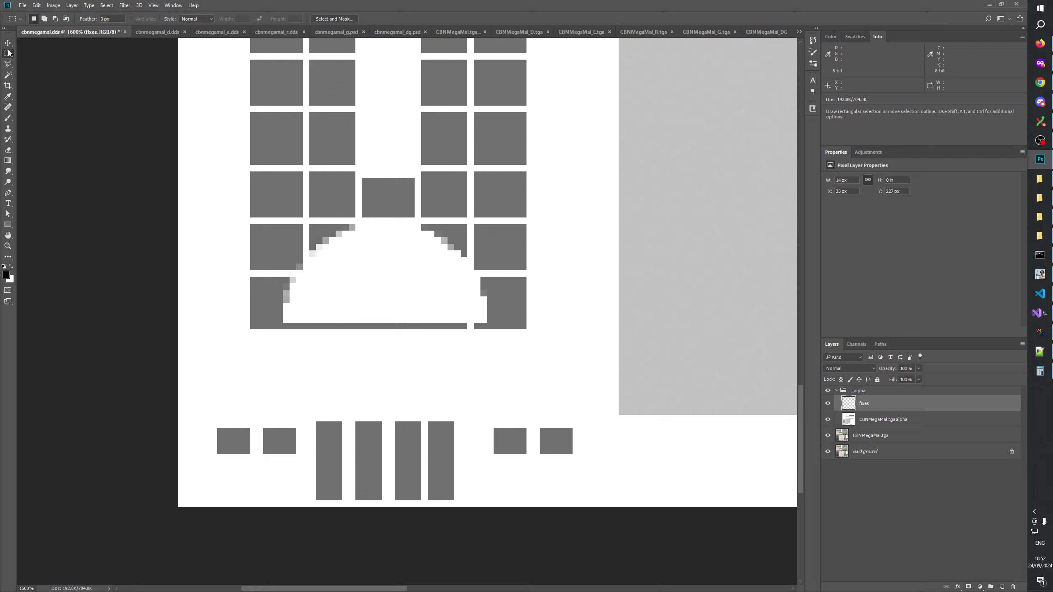
Copy the fourth entrance door bar with its adjoining gap (5 × 12 px) to a new layer, shift it one pixel right, and compare with the texture
{"action": "left_click_drag", "start_coordinate": [428, 423], "coordinate": [454, 498]}
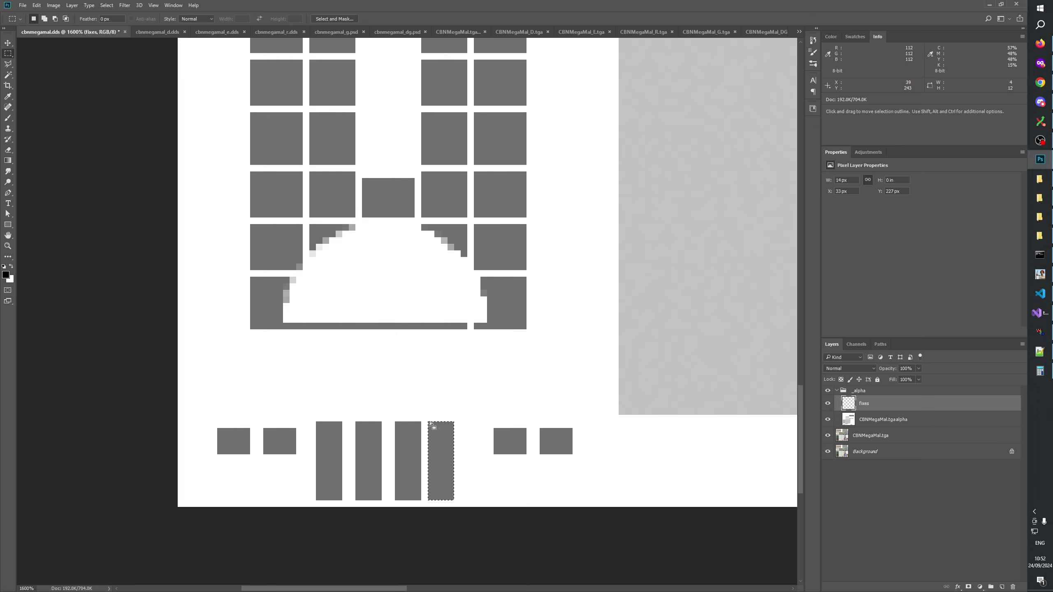
{"action": "left_click_drag", "start_coordinate": [422, 422], "coordinate": [452, 497]}
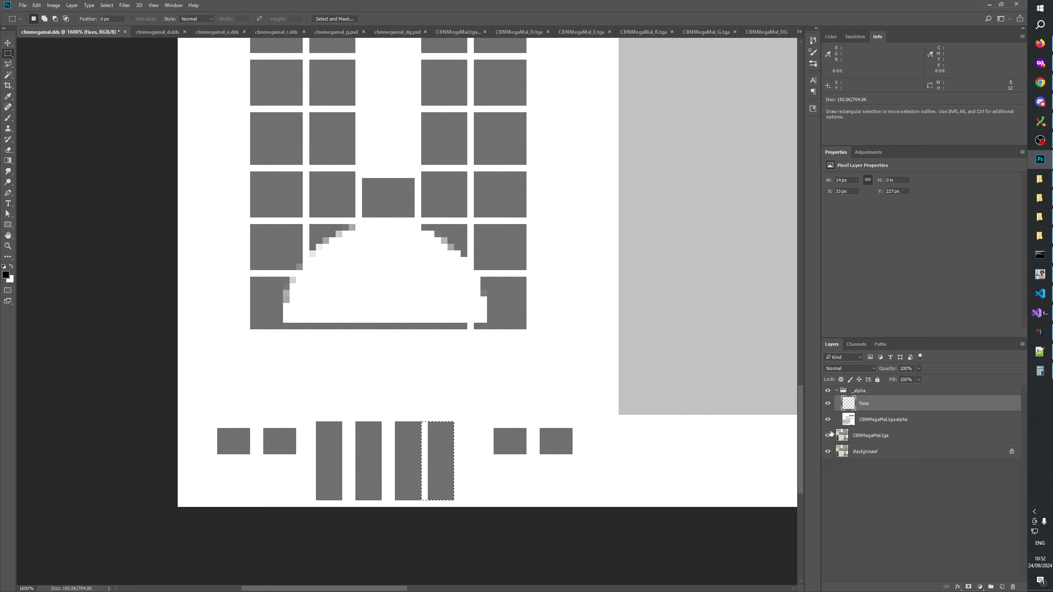
{"action": "key", "text": "ctrl+j"}
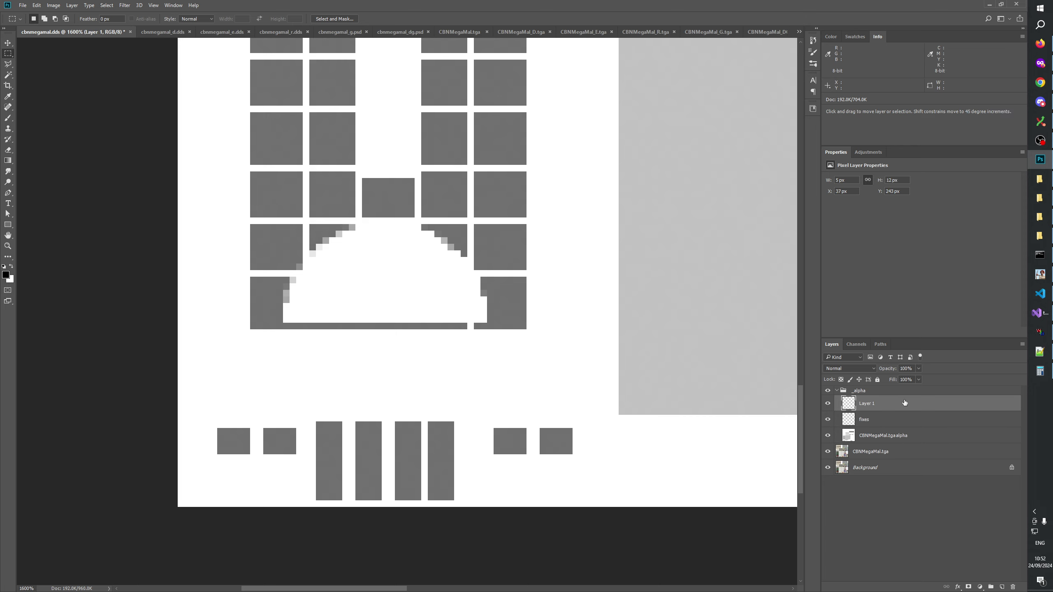
{"action": "key", "text": "ctrl+Right"}
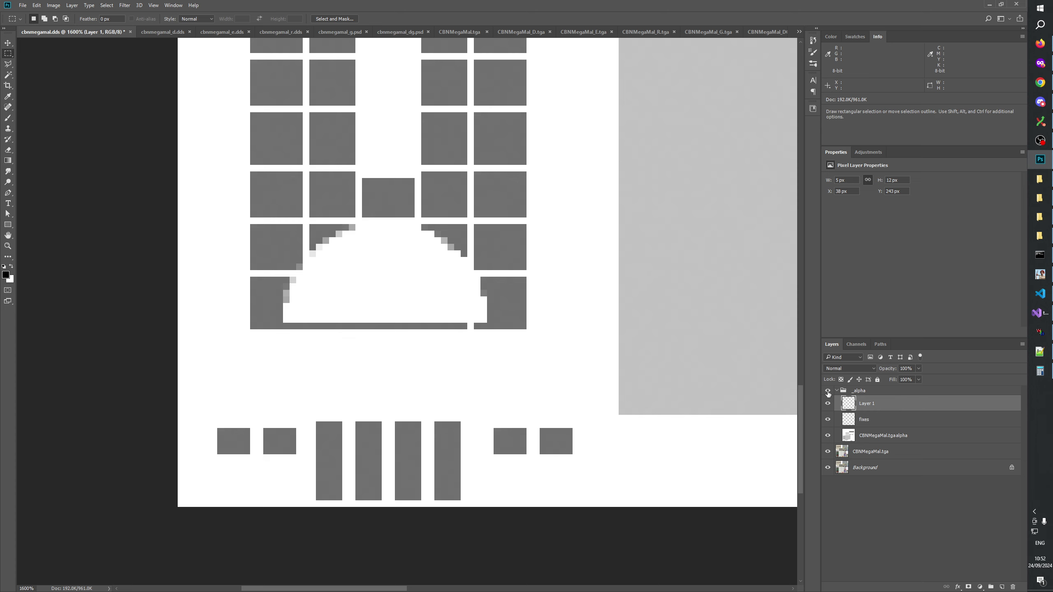
{"action": "left_click", "coordinate": [828, 392]}
{"action": "left_click", "coordinate": [829, 392]}
{"action": "left_click", "coordinate": [828, 391]}
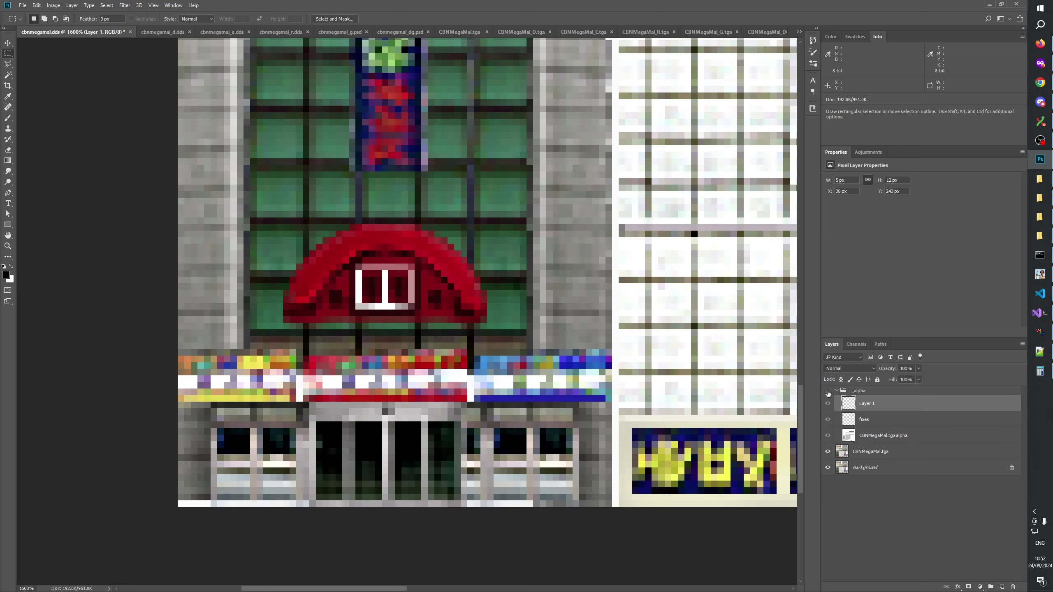
Compare the shifted entrance door bar with the texture by toggling the _alpha group's visibility
{"action": "left_click", "coordinate": [828, 391]}
{"action": "left_click", "coordinate": [828, 391]}
{"action": "left_click", "coordinate": [828, 391]}
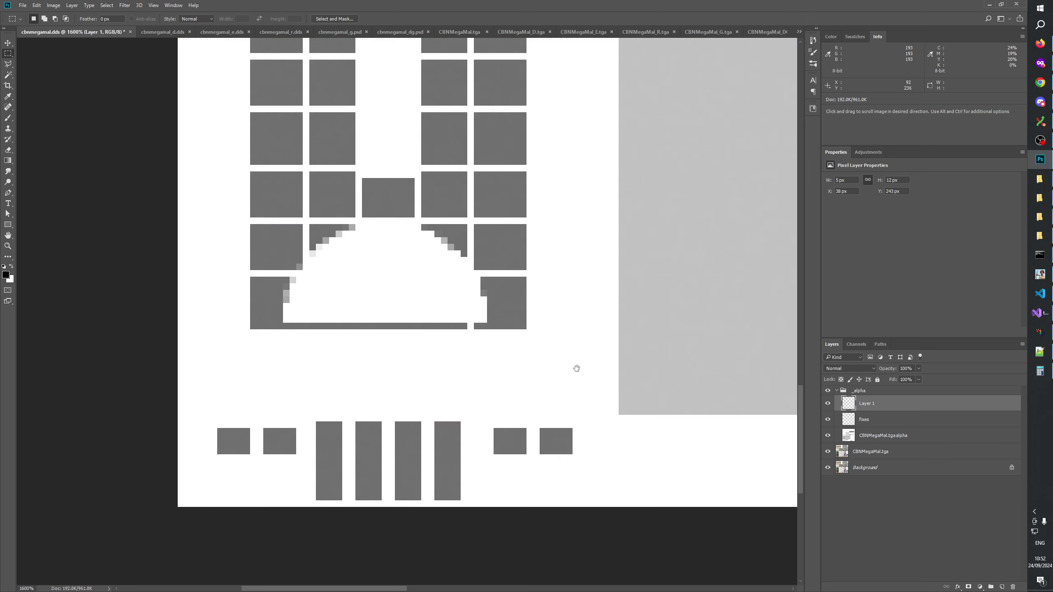
Examine how the alpha shapes line up with the shopfront doors and windows below the louvres by repeatedly toggling the _alpha group
{"action": "left_click_drag", "start_coordinate": [577, 368], "coordinate": [339, 490]}
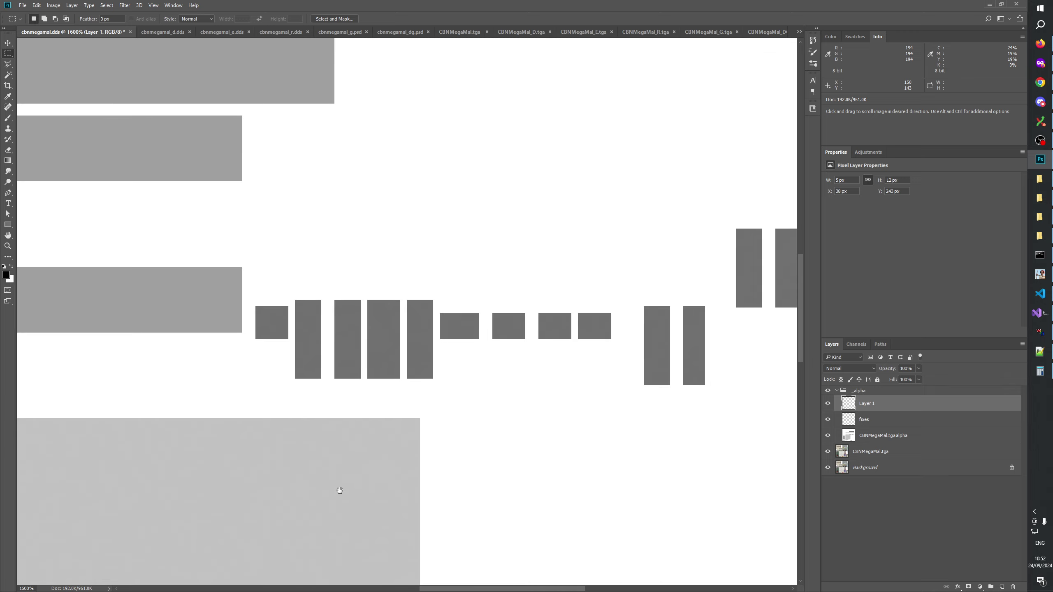
{"action": "left_click_drag", "start_coordinate": [485, 372], "coordinate": [604, 426]}
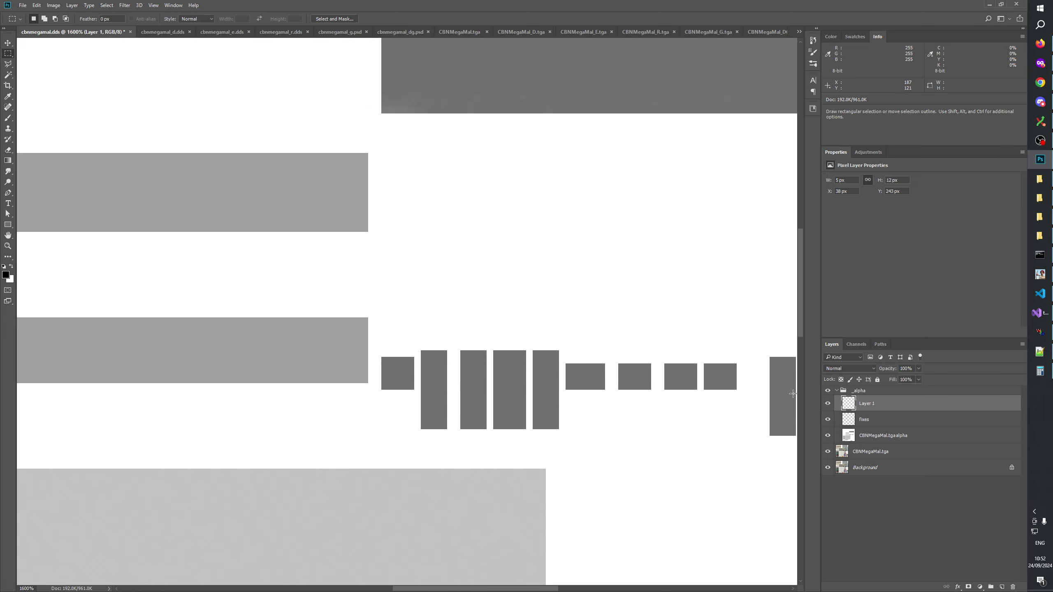
{"action": "left_click", "coordinate": [828, 391]}
{"action": "left_click", "coordinate": [827, 391]}
{"action": "left_click", "coordinate": [827, 391]}
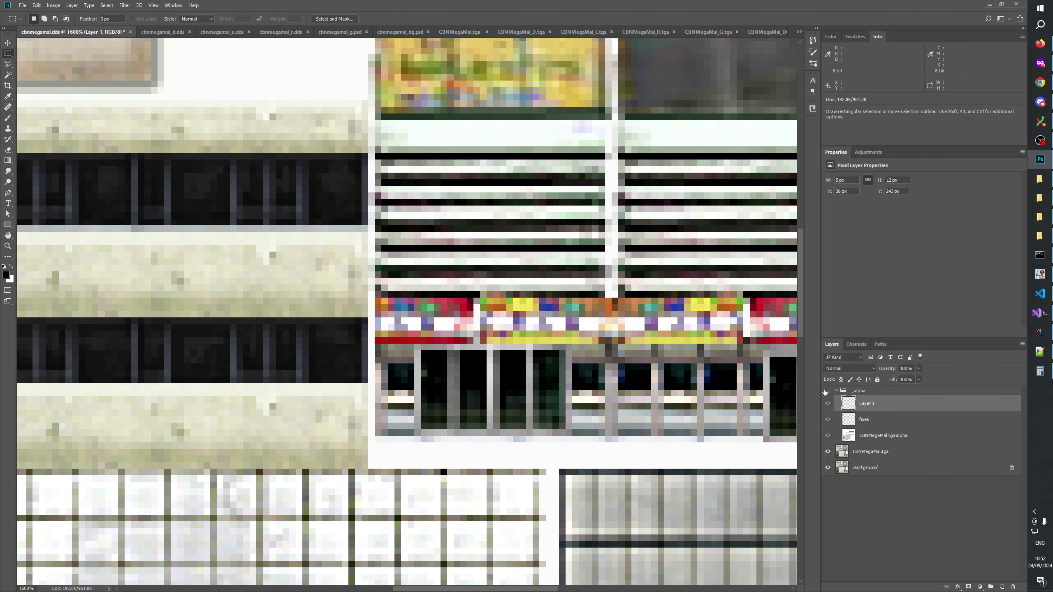
{"action": "left_click", "coordinate": [827, 391]}
{"action": "left_click", "coordinate": [827, 391]}
{"action": "left_click", "coordinate": [827, 391]}
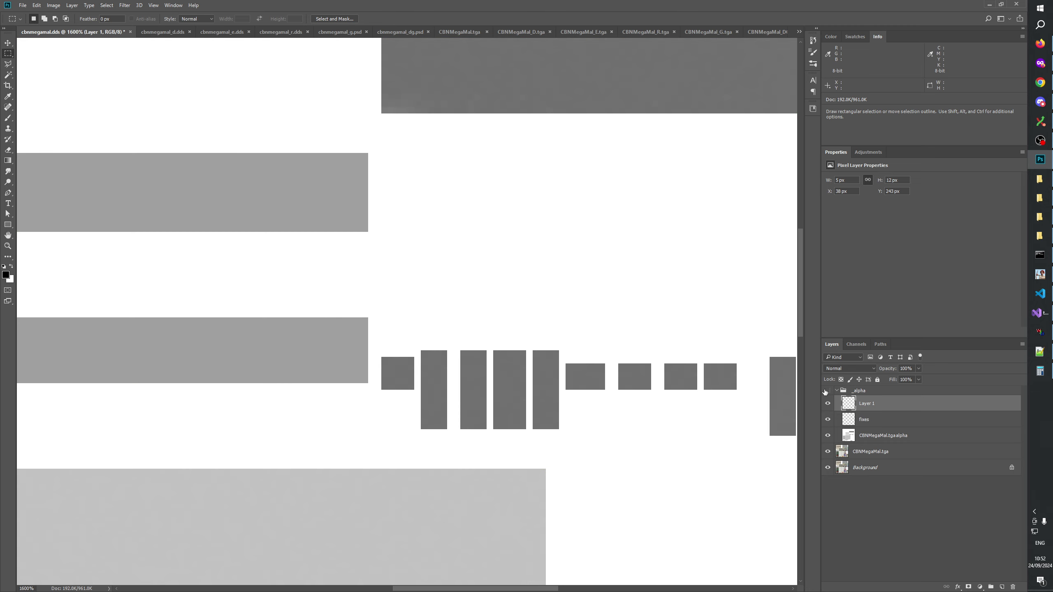
{"action": "left_click", "coordinate": [827, 391]}
{"action": "left_click", "coordinate": [827, 390]}
{"action": "left_click", "coordinate": [827, 391]}
{"action": "left_click", "coordinate": [827, 391]}
{"action": "left_click", "coordinate": [827, 391]}
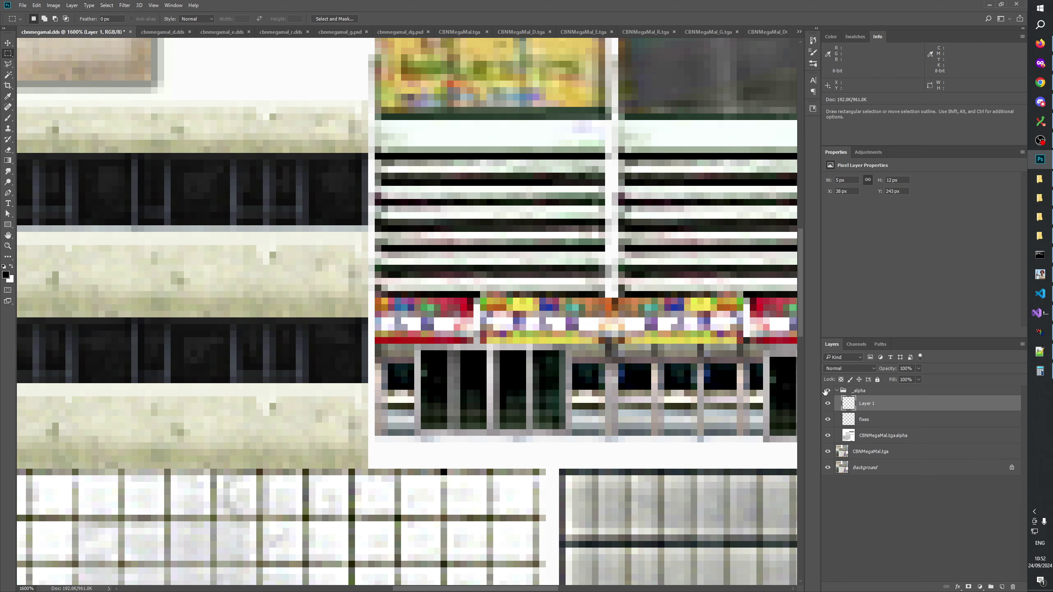
{"action": "left_click", "coordinate": [826, 391]}
{"action": "left_click", "coordinate": [826, 392]}
{"action": "left_click", "coordinate": [826, 392]}
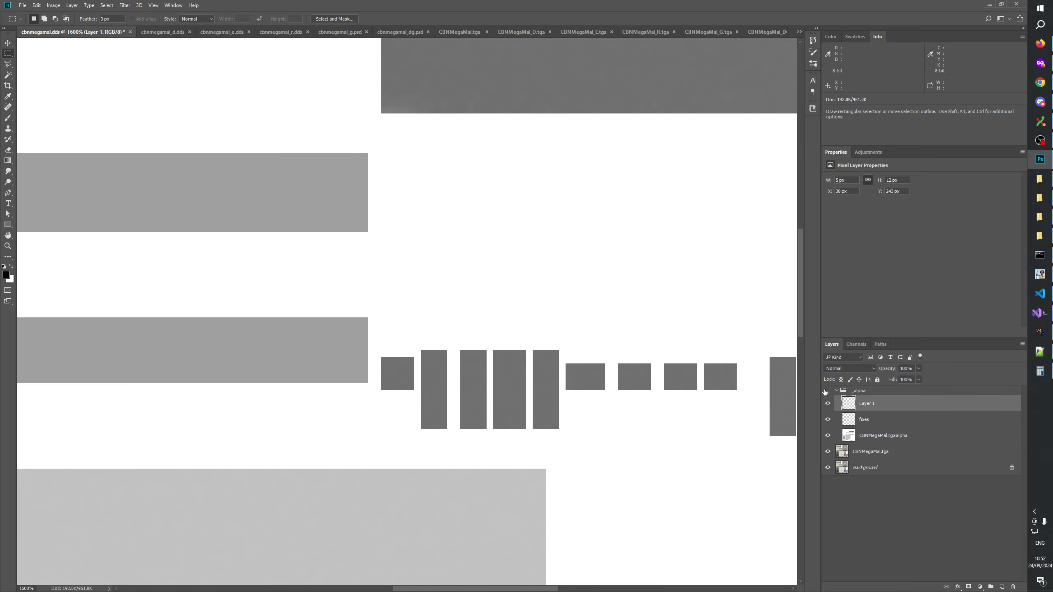
{"action": "left_click", "coordinate": [826, 390]}
{"action": "left_click_drag", "start_coordinate": [769, 395], "coordinate": [664, 374]}
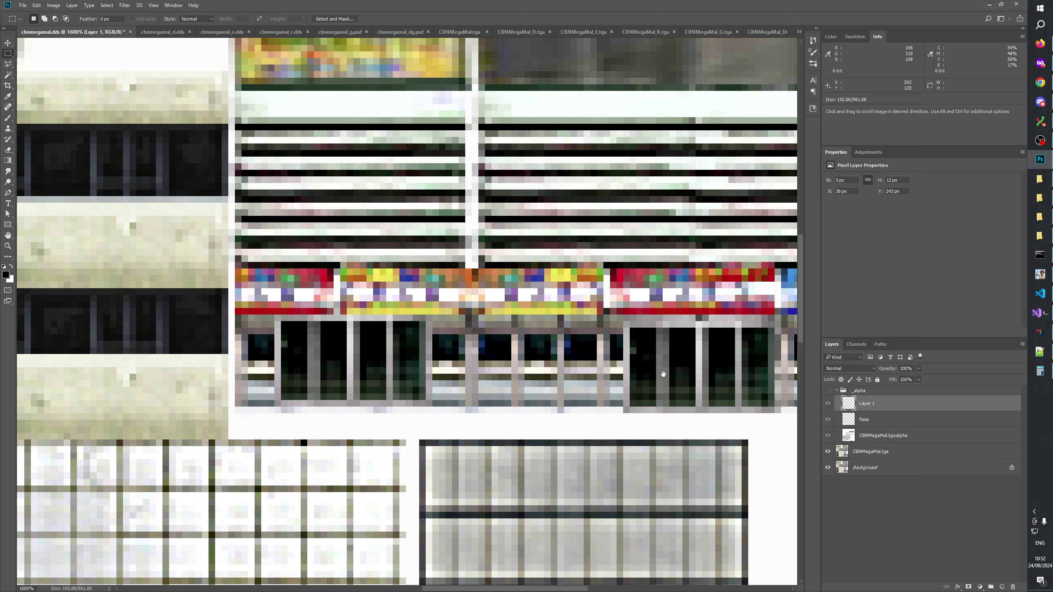
{"action": "left_click_drag", "start_coordinate": [579, 344], "coordinate": [675, 353]}
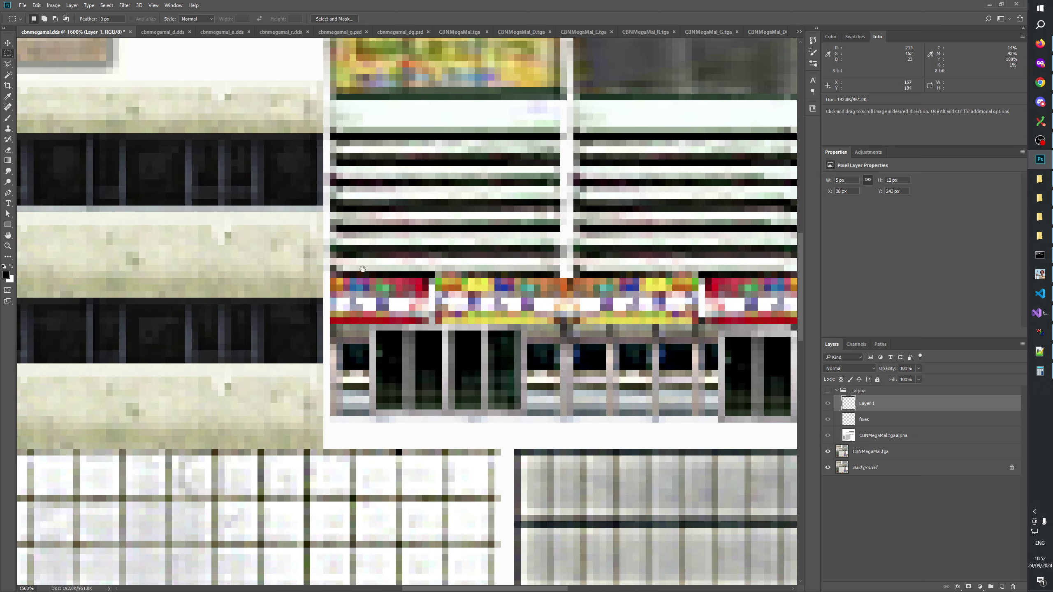
Examine the whole texture at 500% against its alpha shapes by repeatedly toggling the _alpha group
{"action": "left_click", "coordinate": [8, 246]}
{"action": "right_click", "coordinate": [327, 252]}
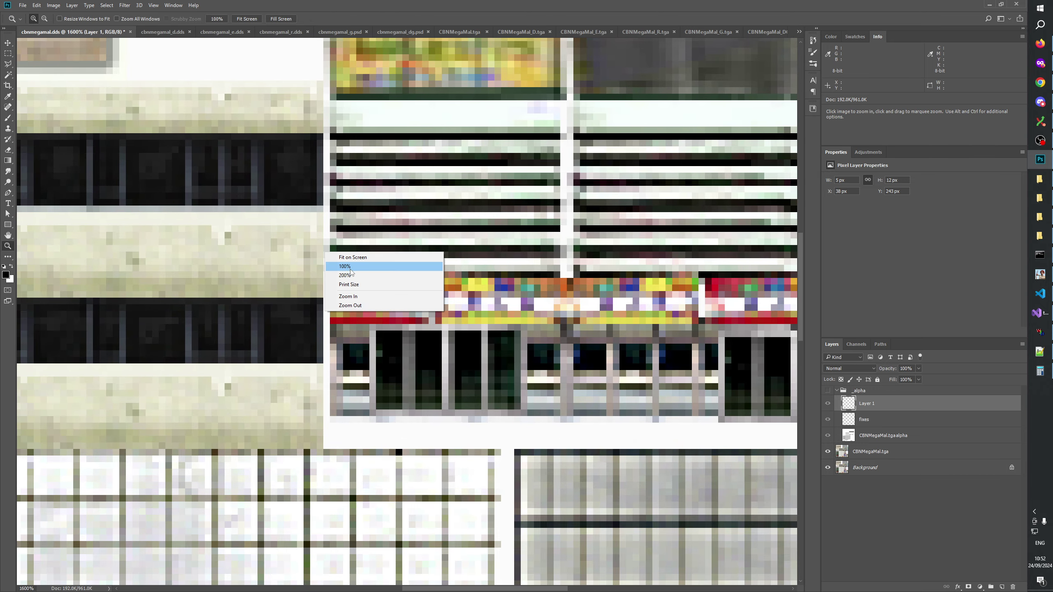
{"action": "left_click", "coordinate": [348, 267]}
{"action": "left_click", "coordinate": [418, 317]}
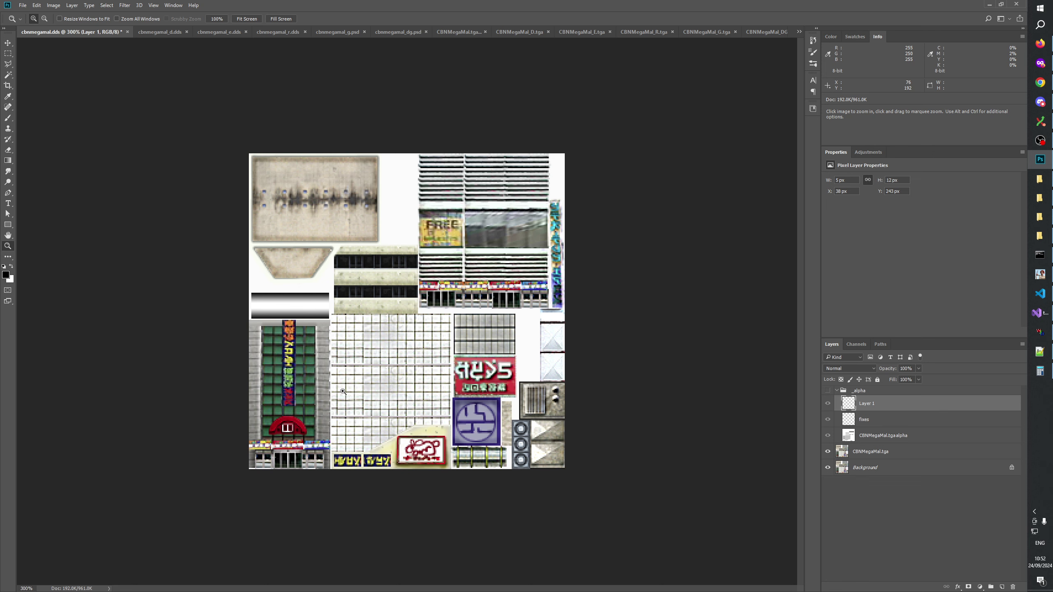
{"action": "left_click", "coordinate": [343, 391]}
{"action": "left_click", "coordinate": [343, 391]}
{"action": "left_click", "coordinate": [827, 390]}
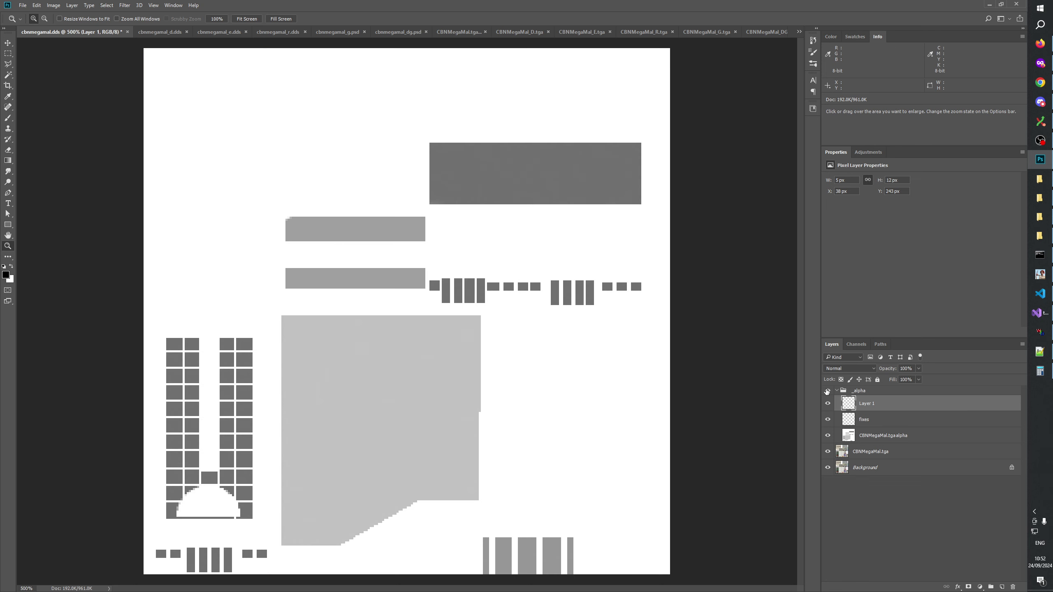
{"action": "left_click", "coordinate": [827, 391]}
{"action": "left_click", "coordinate": [827, 391]}
{"action": "left_click", "coordinate": [827, 390]}
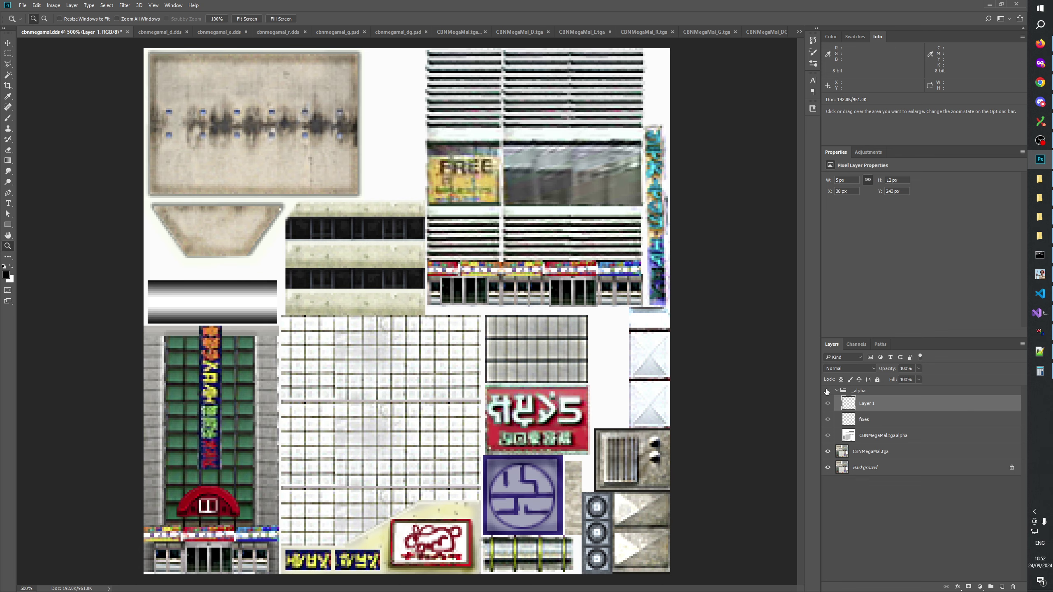
{"action": "left_click", "coordinate": [827, 390]}
{"action": "left_click", "coordinate": [827, 390]}
{"action": "left_click", "coordinate": [827, 390]}
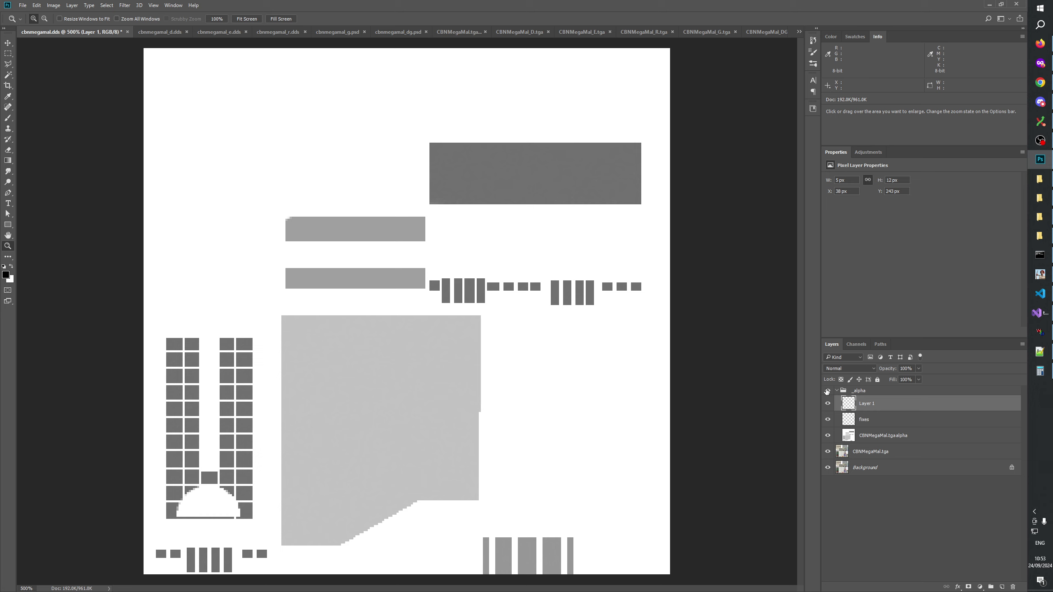
{"action": "left_click", "coordinate": [827, 390]}
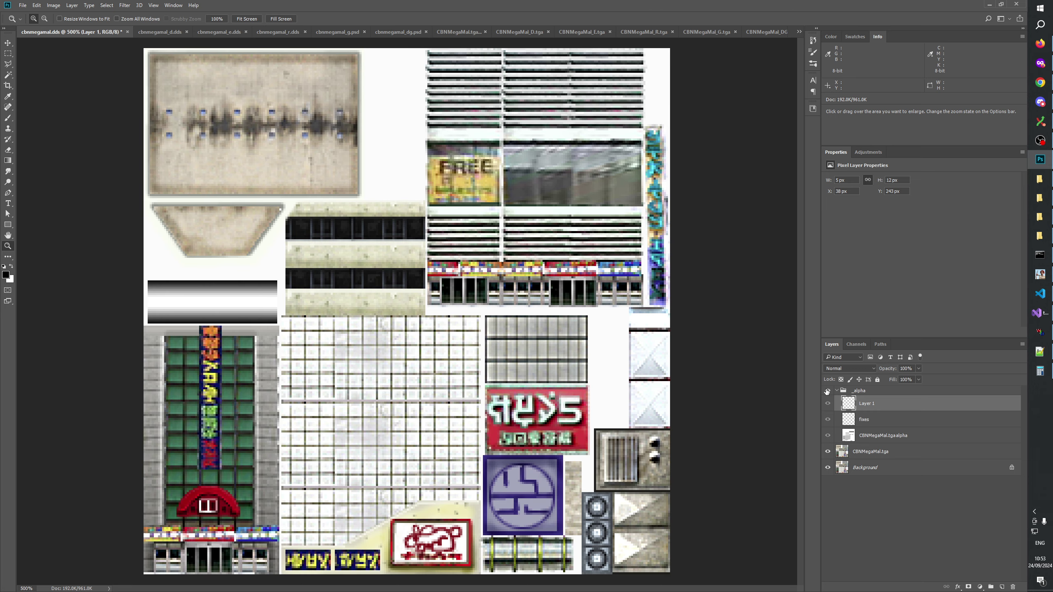
{"action": "left_click", "coordinate": [827, 390]}
{"action": "left_click", "coordinate": [826, 390]}
{"action": "left_click", "coordinate": [827, 390]}
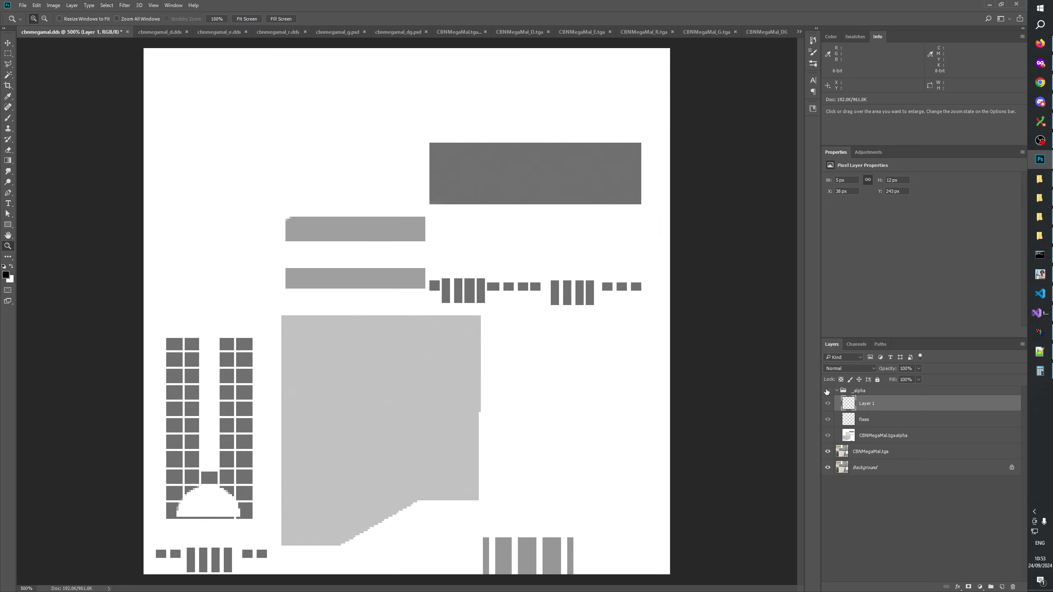
{"action": "left_click", "coordinate": [827, 390]}
{"action": "left_click", "coordinate": [827, 390]}
{"action": "left_click", "coordinate": [827, 390]}
{"action": "left_click", "coordinate": [827, 390]}
Copy a 1 × 43 px strip from the large light-grey alpha area's lower right edge, shift it one pixel right, and merge both patch layers into fixes
{"action": "left_click", "coordinate": [513, 479]}
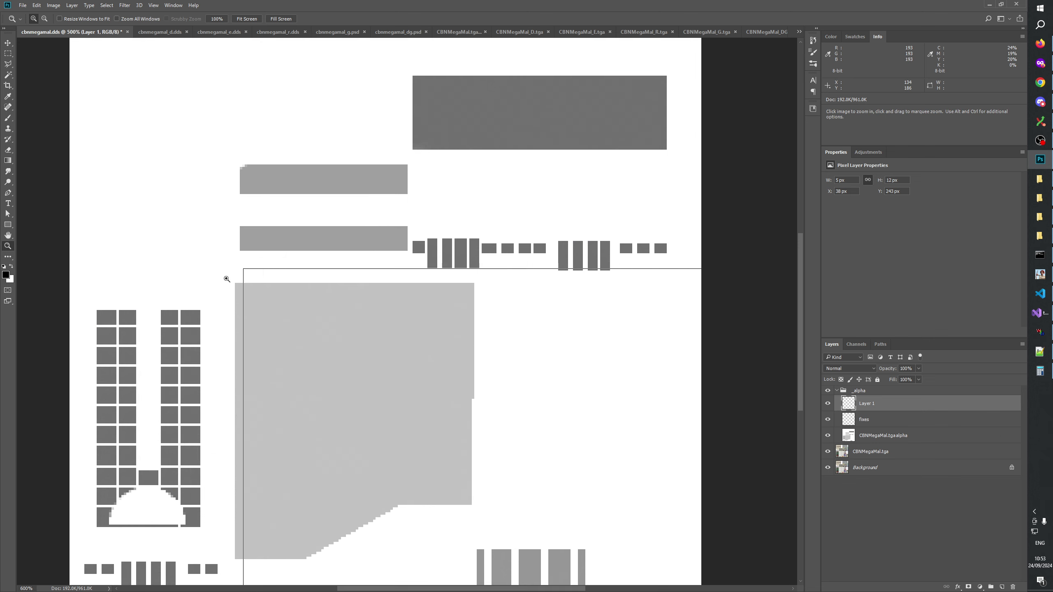
{"action": "left_click", "coordinate": [513, 502]}
{"action": "key", "text": "m"}
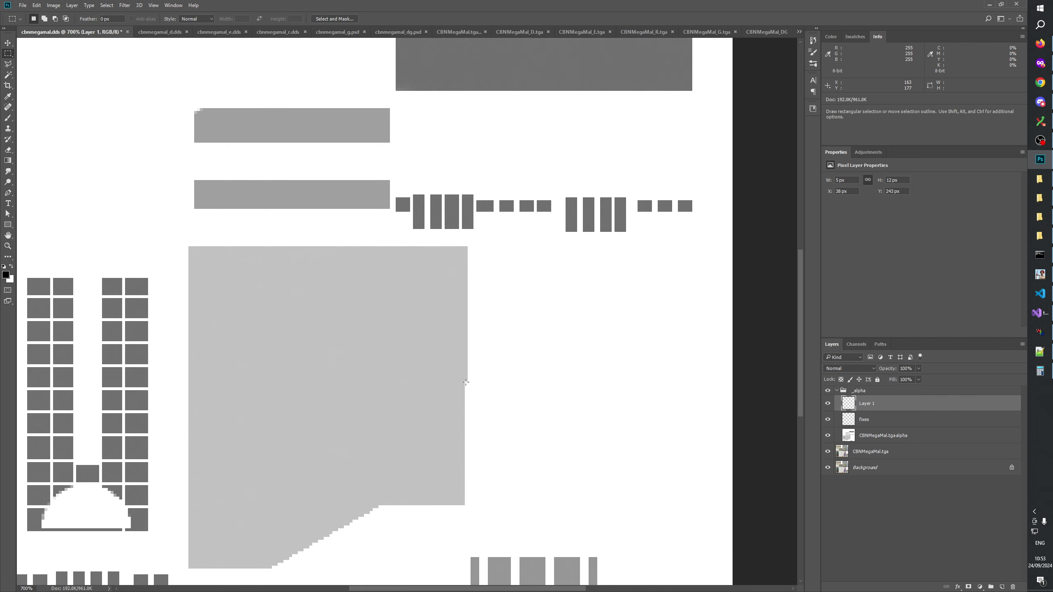
{"action": "left_click_drag", "start_coordinate": [466, 382], "coordinate": [468, 505]}
{"action": "left_click", "coordinate": [878, 431]}
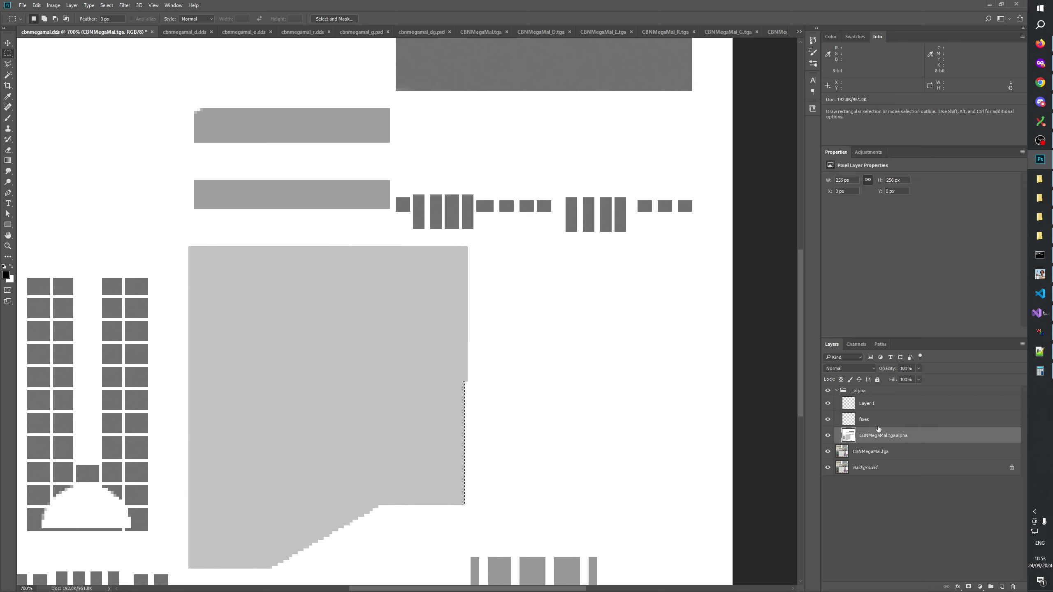
{"action": "left_click", "coordinate": [889, 404]}
{"action": "key", "text": "ctrl+j"}
{"action": "key", "text": "ctrl+Right"}
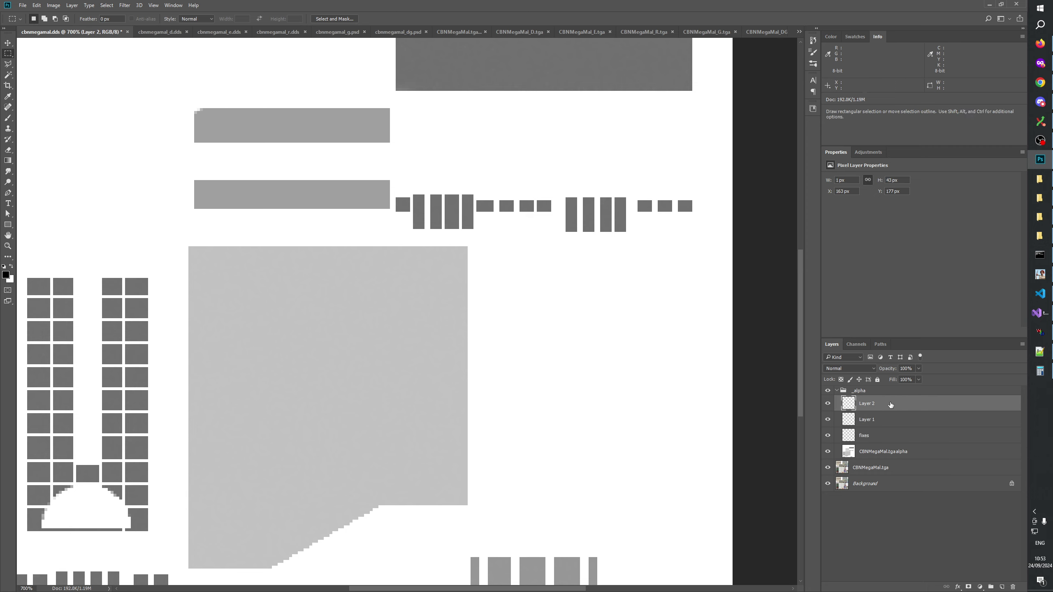
{"action": "key", "text": "ctrl+e"}
{"action": "key", "text": "ctrl+e"}
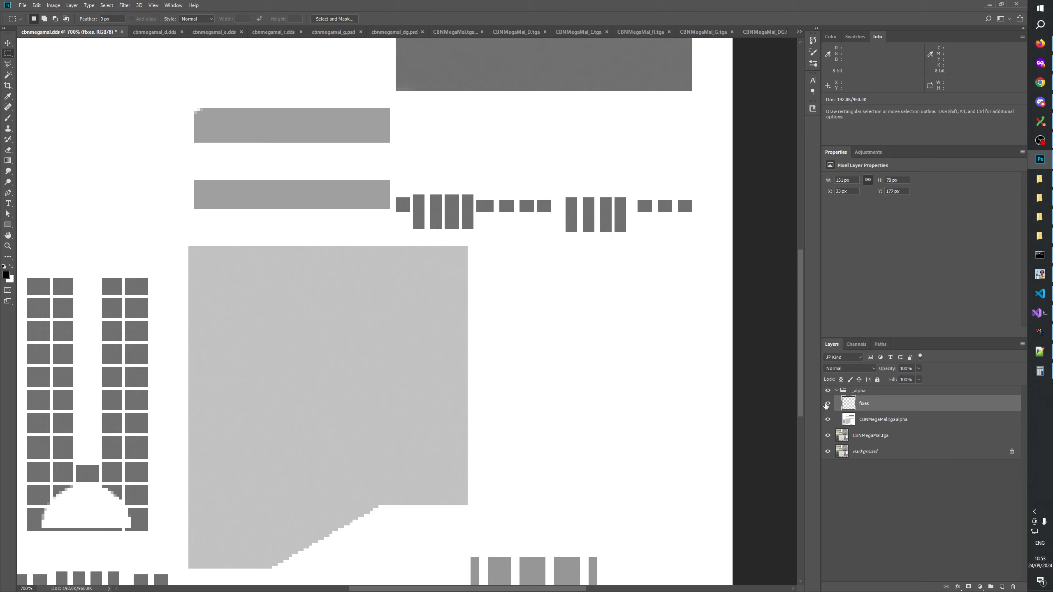
Examine the alpha shapes of the tower entrance, the large light-grey area, the shopfront doors and the wide display window
{"action": "left_click_drag", "start_coordinate": [425, 435], "coordinate": [518, 366]}
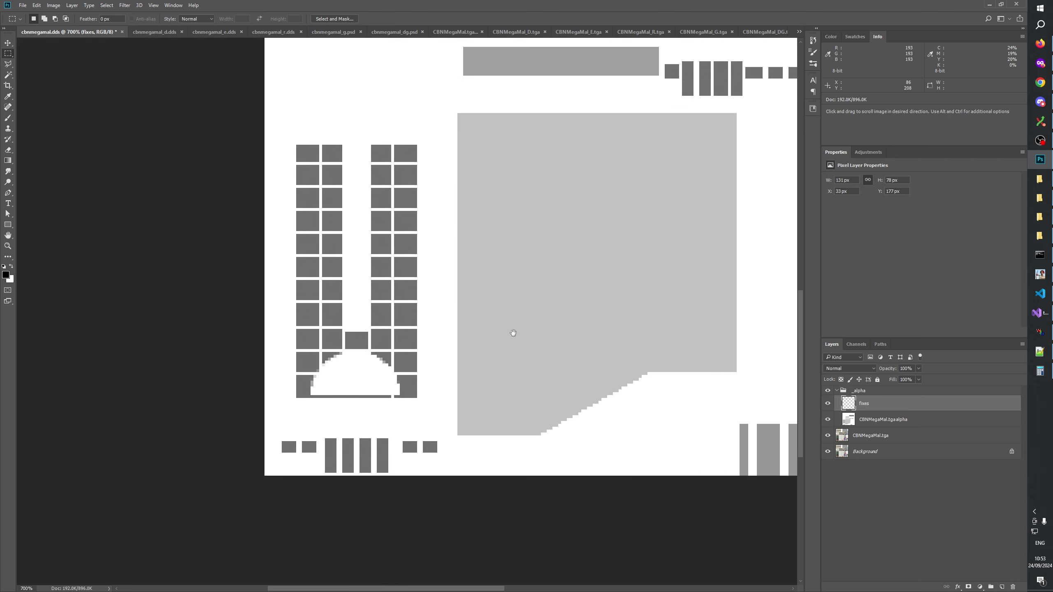
{"action": "scroll", "coordinate": [514, 333], "scroll_direction": "up", "scroll_amount": 2}
{"action": "scroll", "coordinate": [548, 330], "scroll_direction": "down", "scroll_amount": 2}
{"action": "scroll", "coordinate": [535, 373], "scroll_direction": "right", "scroll_amount": 1}
{"action": "scroll", "coordinate": [543, 255], "scroll_direction": "down", "scroll_amount": 4}
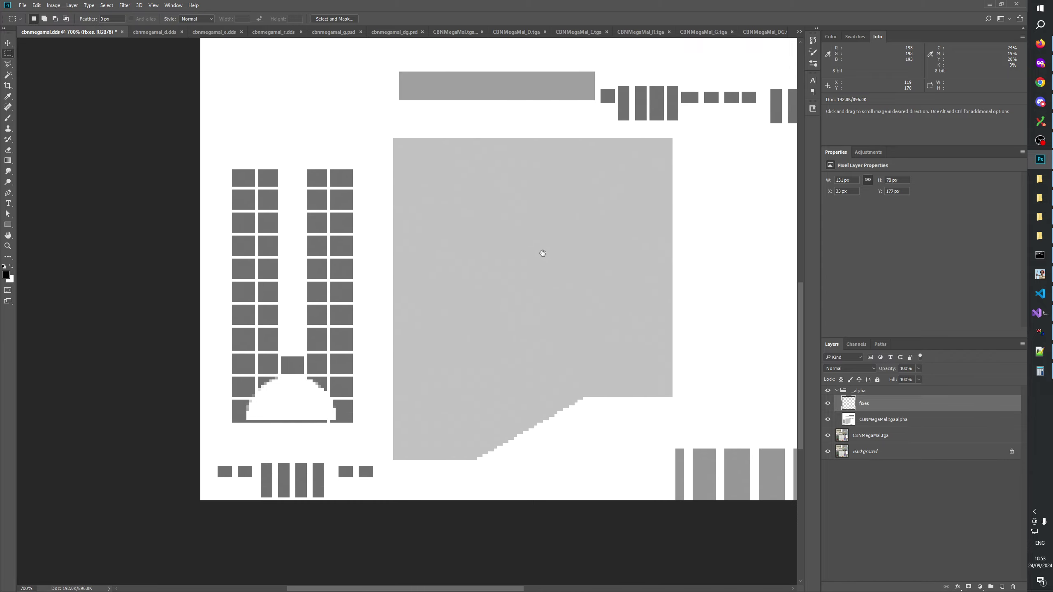
{"action": "scroll", "coordinate": [537, 260], "scroll_direction": "down", "scroll_amount": 4}
{"action": "scroll", "coordinate": [537, 260], "scroll_direction": "left", "scroll_amount": 3}
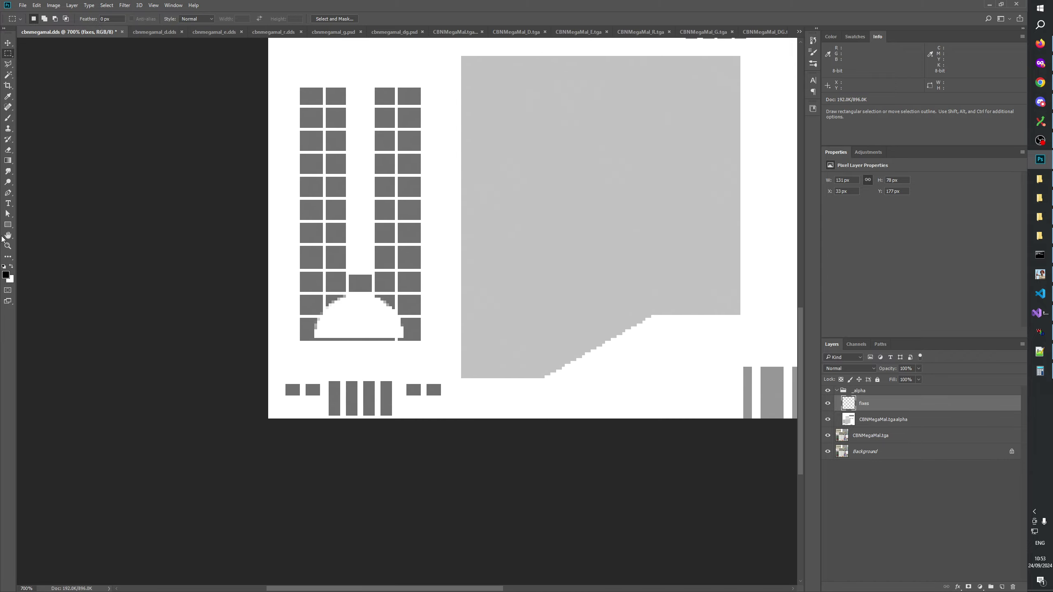
{"action": "left_click_drag", "start_coordinate": [133, 182], "coordinate": [675, 503]}
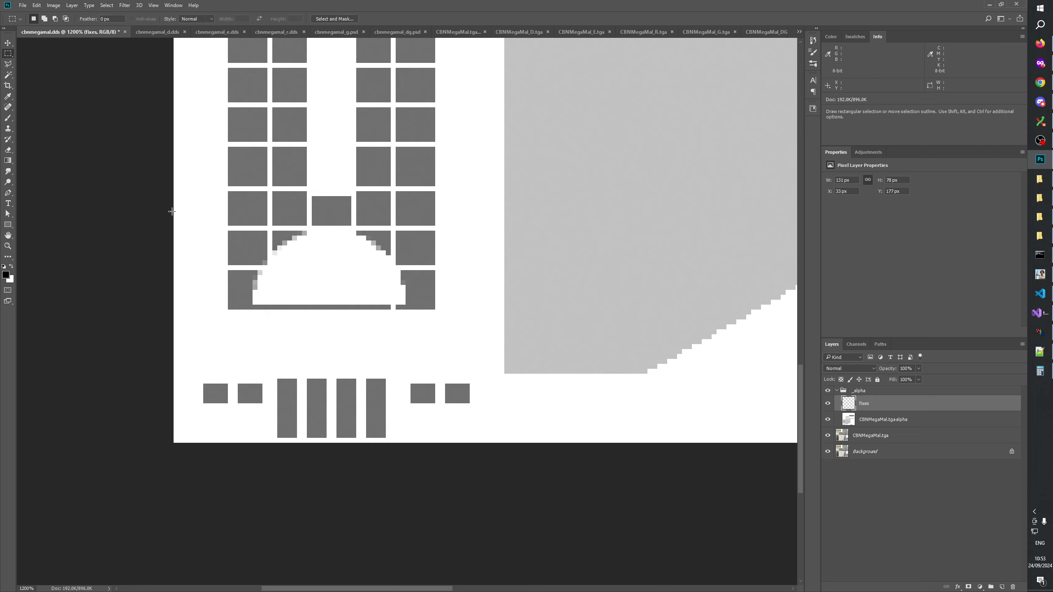
{"action": "mouse_move", "coordinate": [207, 387]}
{"action": "left_mouse_down"}
{"action": "mouse_move", "coordinate": [228, 409]}
{"action": "mouse_move", "coordinate": [454, 399]}
{"action": "left_mouse_up"}
{"action": "scroll", "coordinate": [454, 398], "scroll_direction": "up", "scroll_amount": 6}
{"action": "left_click_drag", "start_coordinate": [732, 97], "coordinate": [397, 238]}
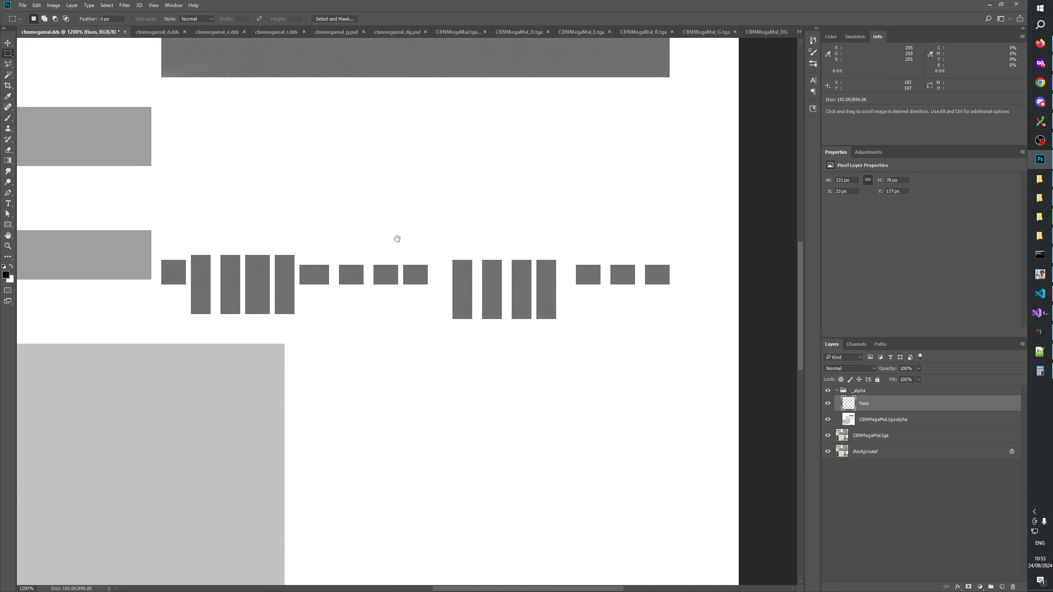
{"action": "scroll", "coordinate": [399, 242], "scroll_direction": "up", "scroll_amount": 10}
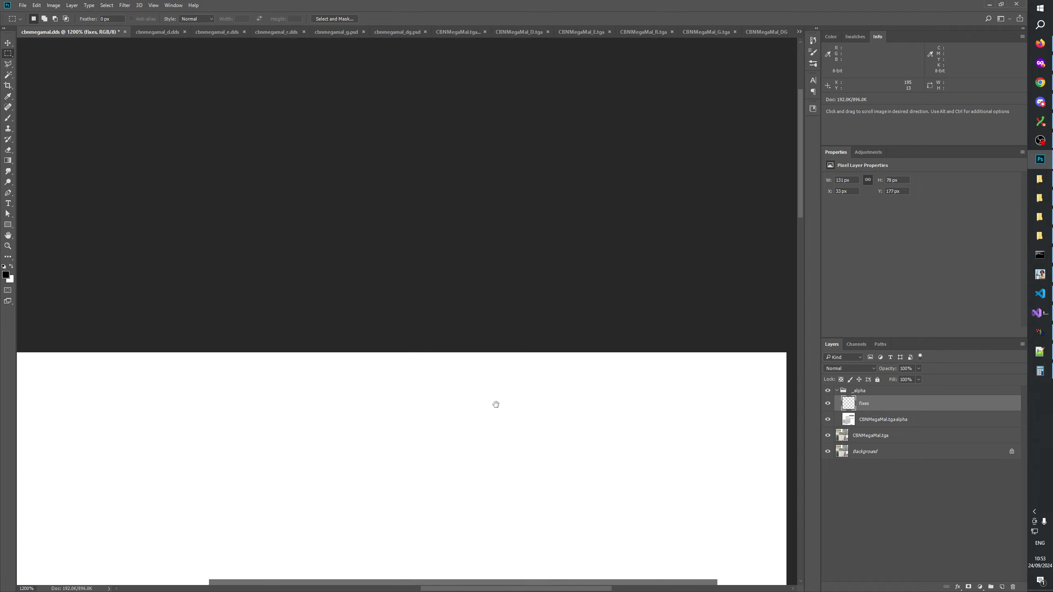
{"action": "scroll", "coordinate": [452, 195], "scroll_direction": "down", "scroll_amount": 10}
{"action": "left_click_drag", "start_coordinate": [452, 195], "coordinate": [333, 197]}
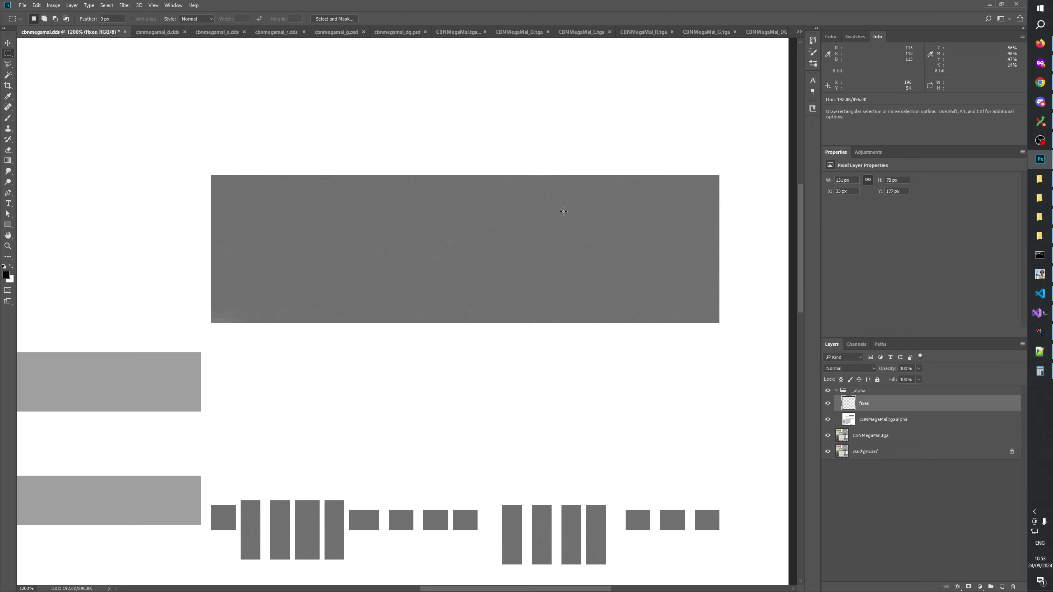
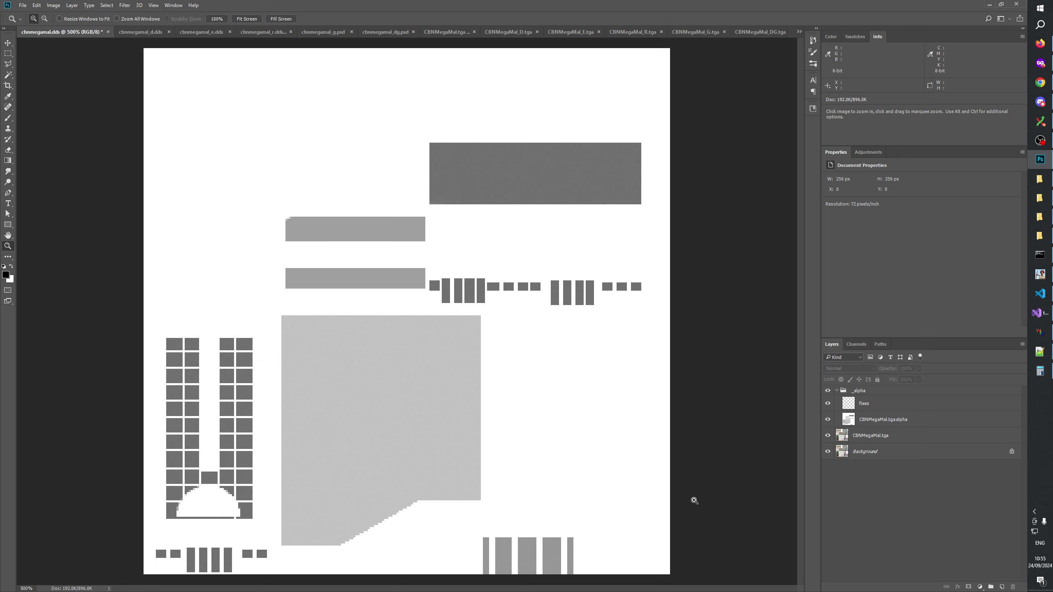
Compare the corrected alpha with the full texture at 500% by toggling the _alpha group
{"action": "left_click", "coordinate": [828, 391]}
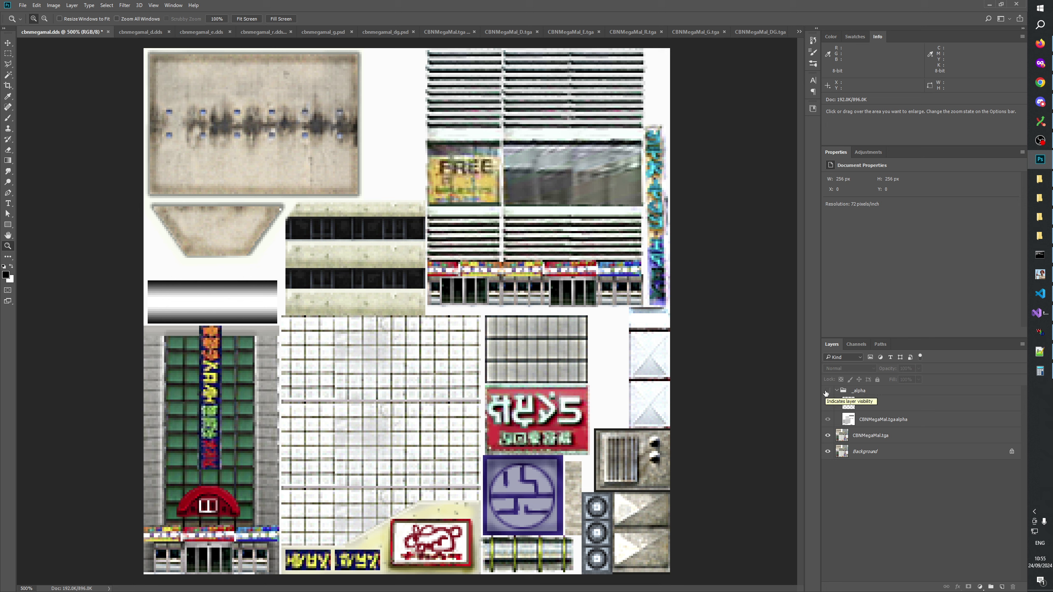
{"action": "left_click", "coordinate": [828, 391]}
{"action": "left_click", "coordinate": [828, 391]}
{"action": "left_click", "coordinate": [827, 391]}
{"action": "left_click", "coordinate": [827, 392]}
Compare the tower's green windows up close with their alpha shapes by toggling the _alpha group
{"action": "left_click", "coordinate": [164, 450]}
{"action": "left_click", "coordinate": [165, 456]}
{"action": "left_click", "coordinate": [178, 455]}
{"action": "left_click", "coordinate": [224, 456]}
{"action": "left_click", "coordinate": [274, 455]}
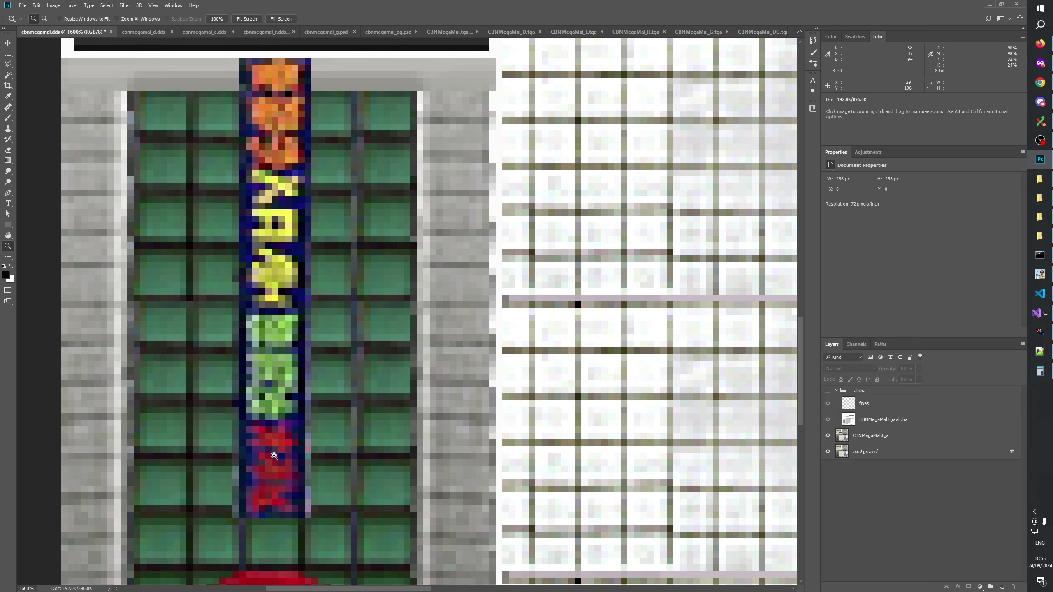
{"action": "scroll", "coordinate": [274, 456], "scroll_direction": "left", "scroll_amount": 3}
{"action": "scroll", "coordinate": [274, 456], "scroll_direction": "up", "scroll_amount": 1}
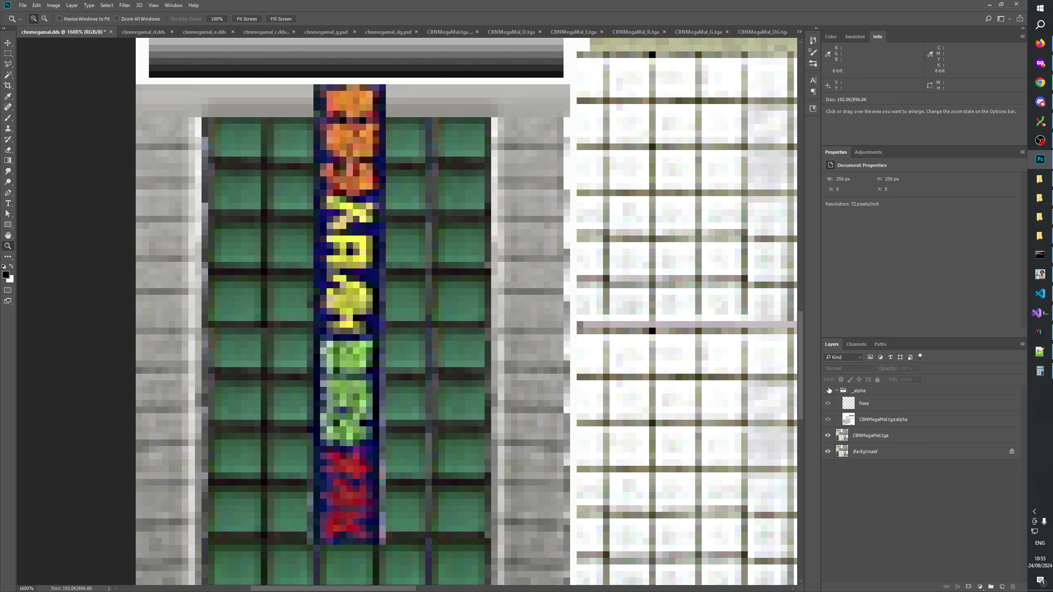
{"action": "left_click", "coordinate": [829, 390]}
{"action": "left_click", "coordinate": [829, 391]}
Add a layer group above the CBNMegaMal.tga texture layer and name it fix green windows
{"action": "left_click", "coordinate": [871, 435]}
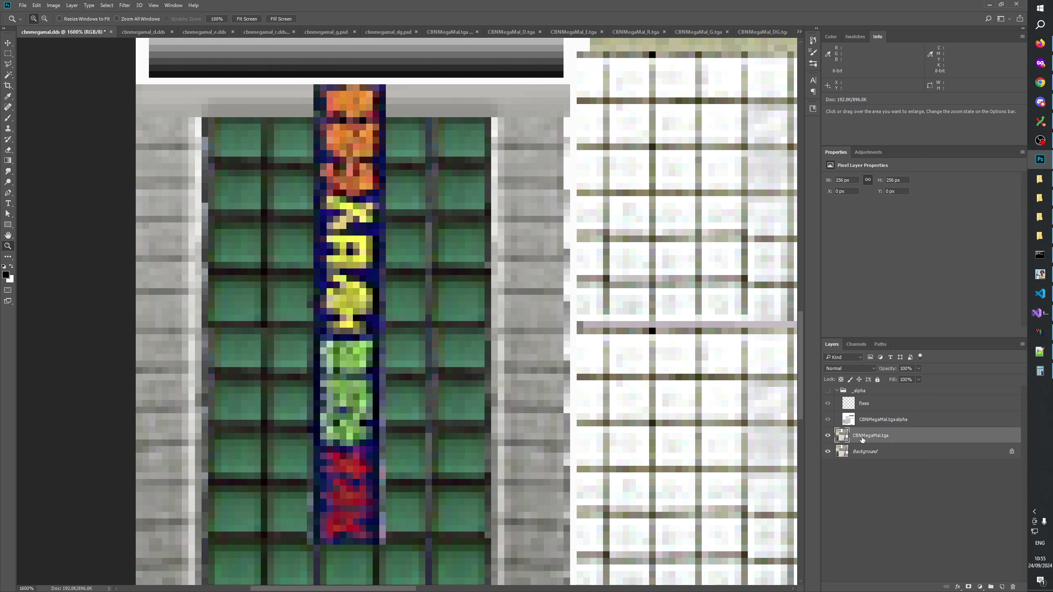
{"action": "left_click", "coordinate": [991, 587]}
{"action": "double_click", "coordinate": [860, 432]}
{"action": "type", "text": "fix"}
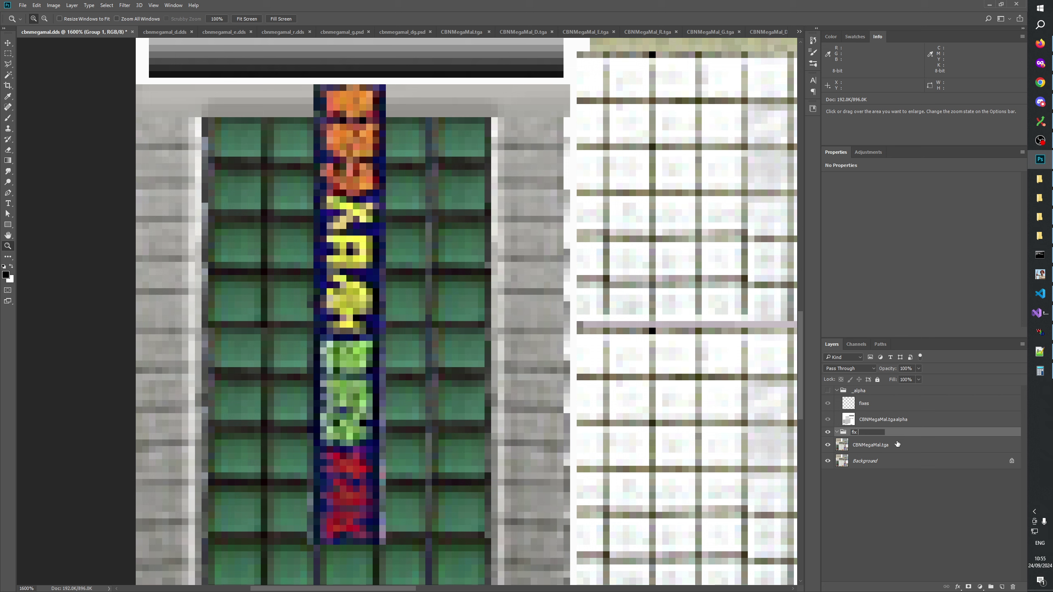
{"action": "type", "text": " green windows"}
{"action": "key", "text": "Return"}
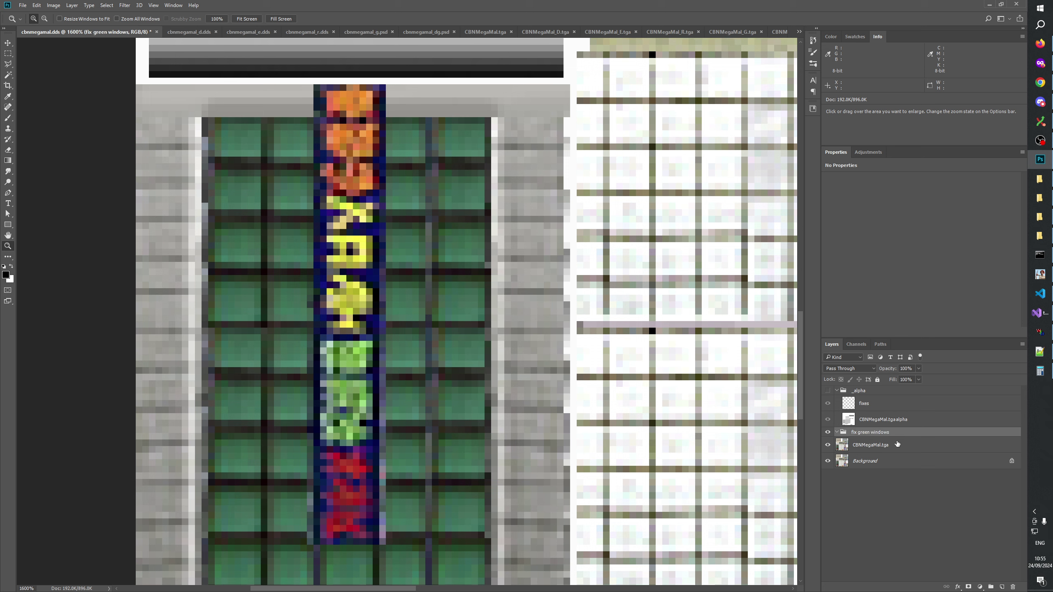
Add an empty layer inside the fix green windows group
{"action": "left_click", "coordinate": [1002, 587]}
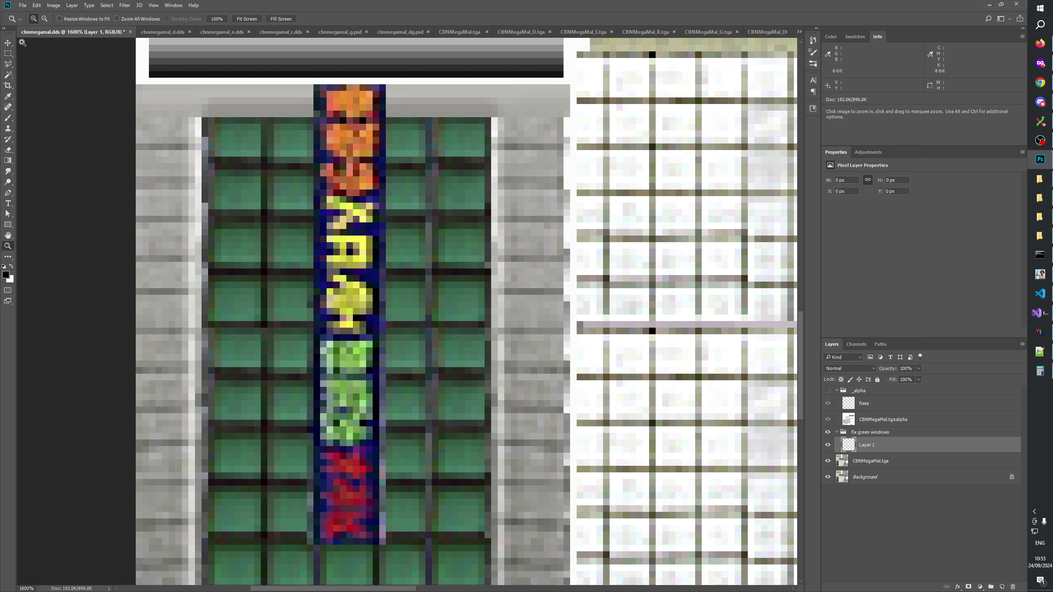
{"action": "left_click", "coordinate": [8, 53]}
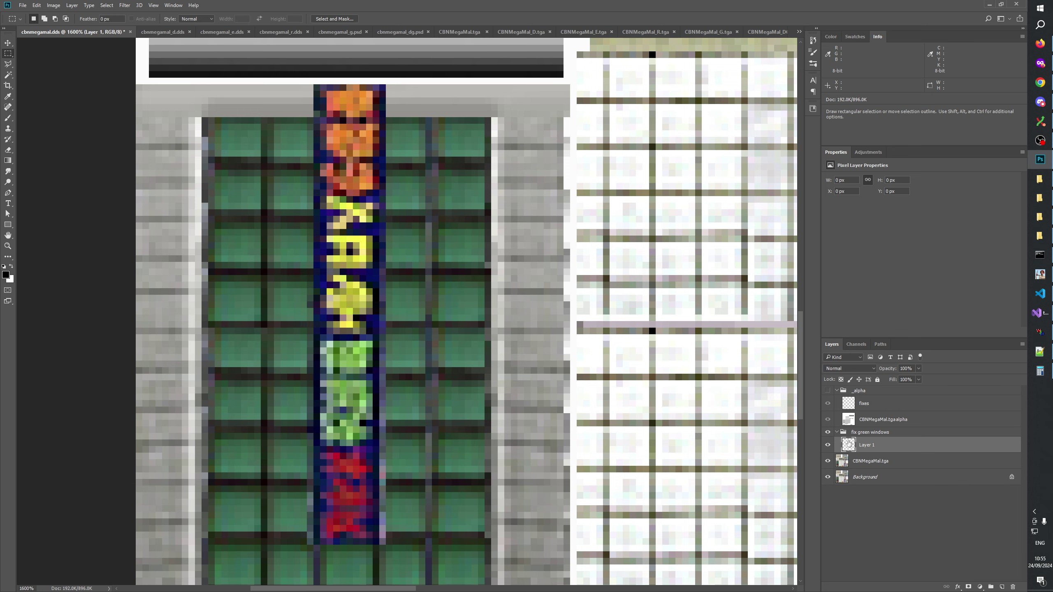
Compare the green windows and the vertical sign's edges with their alpha shapes by toggling the _alpha group
{"action": "left_click", "coordinate": [828, 404]}
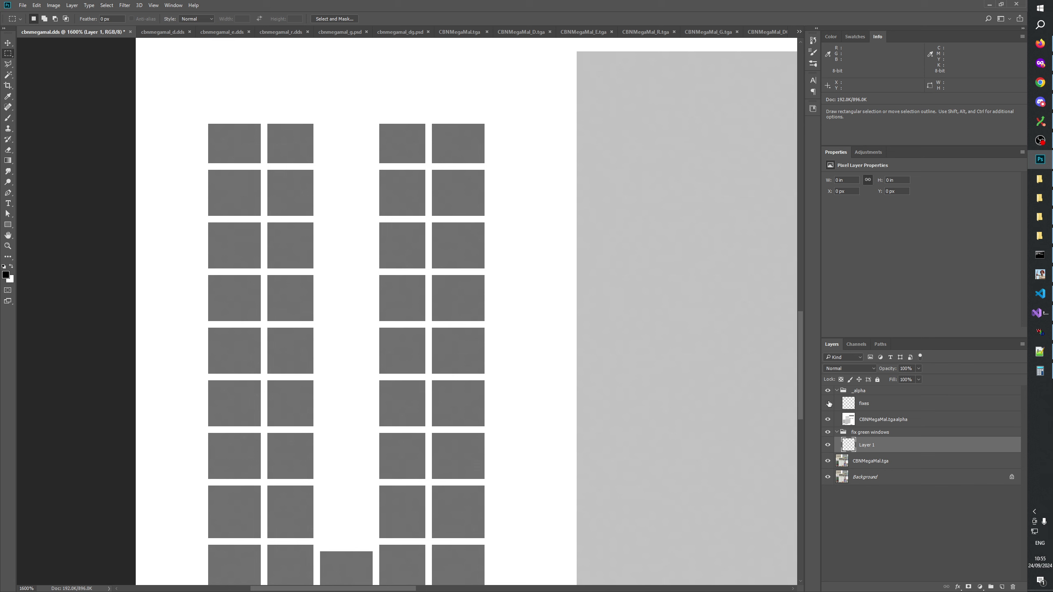
{"action": "left_click", "coordinate": [828, 391]}
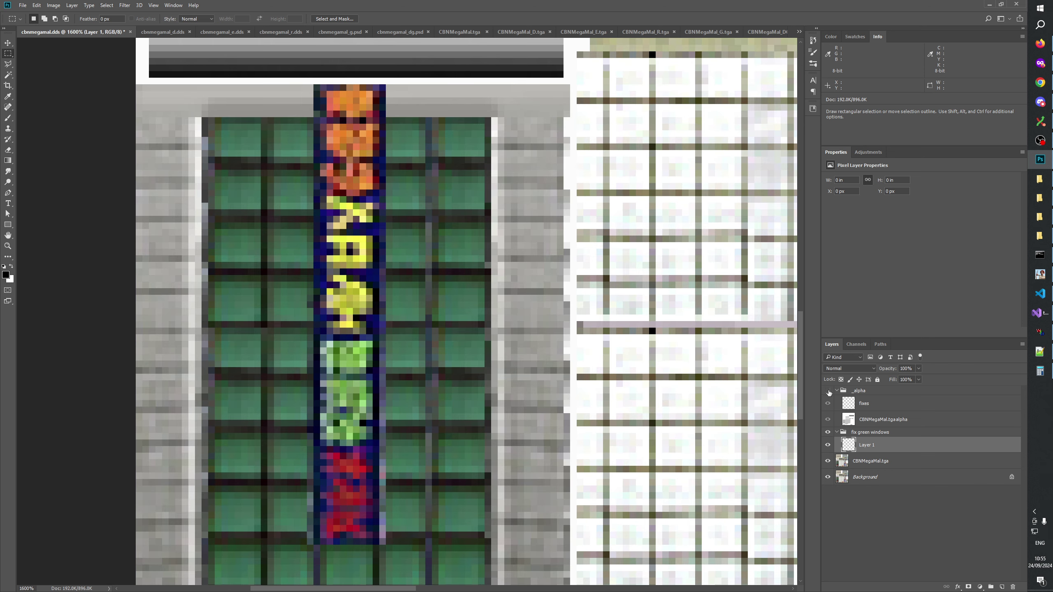
{"action": "left_click", "coordinate": [828, 391]}
{"action": "left_click", "coordinate": [828, 391]}
{"action": "left_click", "coordinate": [829, 392]}
{"action": "left_click", "coordinate": [829, 392]}
{"action": "left_click", "coordinate": [828, 392]}
{"action": "left_click", "coordinate": [828, 392]}
{"action": "left_click", "coordinate": [829, 392]}
{"action": "left_click", "coordinate": [829, 392]}
{"action": "left_click", "coordinate": [828, 392]}
{"action": "left_click", "coordinate": [829, 392]}
{"action": "left_click", "coordinate": [828, 392]}
{"action": "left_click", "coordinate": [829, 391]}
{"action": "left_click", "coordinate": [828, 391]}
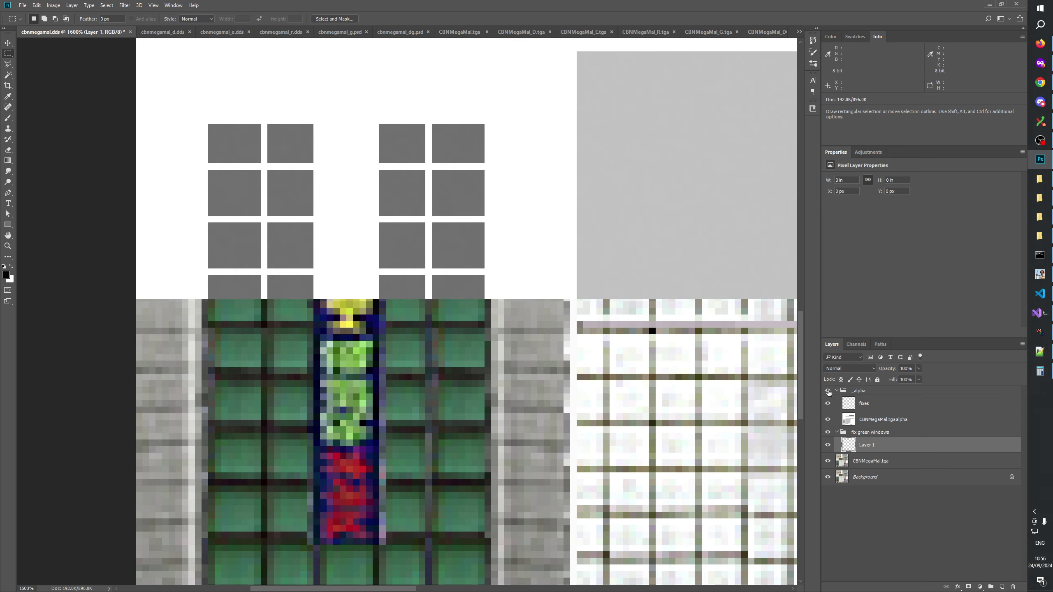
{"action": "left_click", "coordinate": [828, 392]}
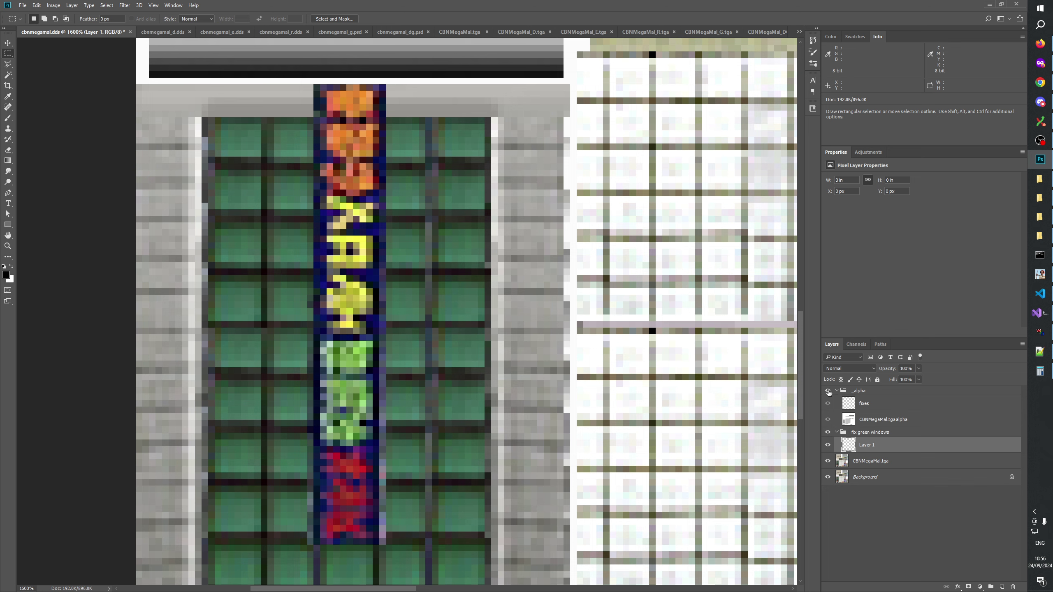
{"action": "left_click", "coordinate": [829, 391]}
{"action": "left_click", "coordinate": [828, 391]}
Copy a 1 × 65 px window strip from CBNMegaMal.tga onto the new layer and shift it against the vertical sign's left edge
{"action": "mouse_move", "coordinate": [306, 121]}
{"action": "left_mouse_down"}
{"action": "mouse_move", "coordinate": [390, 46]}
{"action": "mouse_move", "coordinate": [390, 513]}
{"action": "mouse_move", "coordinate": [413, 501]}
{"action": "mouse_move", "coordinate": [401, 512]}
{"action": "left_mouse_up"}
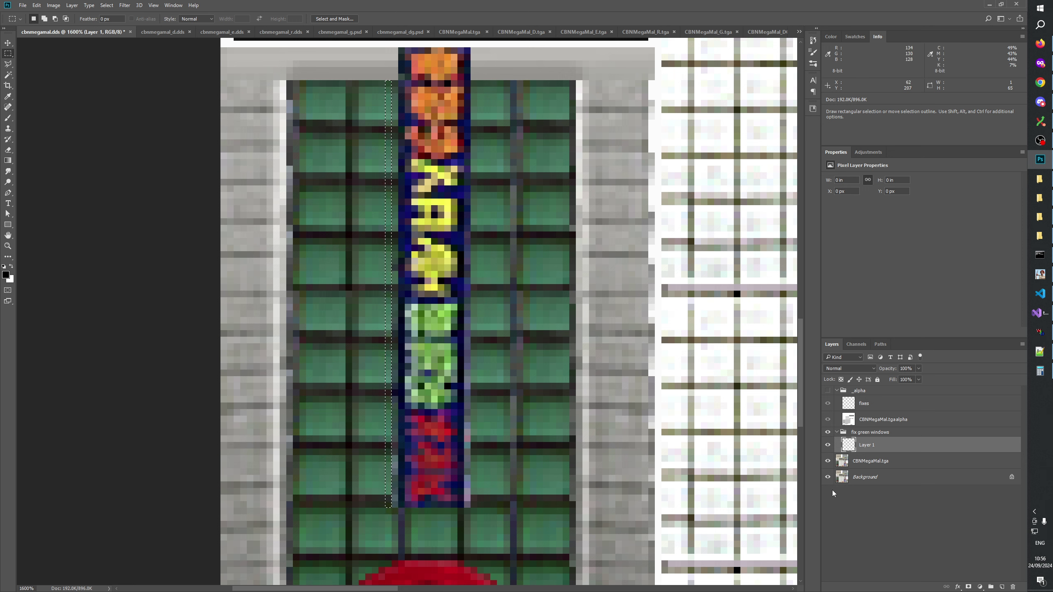
{"action": "left_click", "coordinate": [871, 462]}
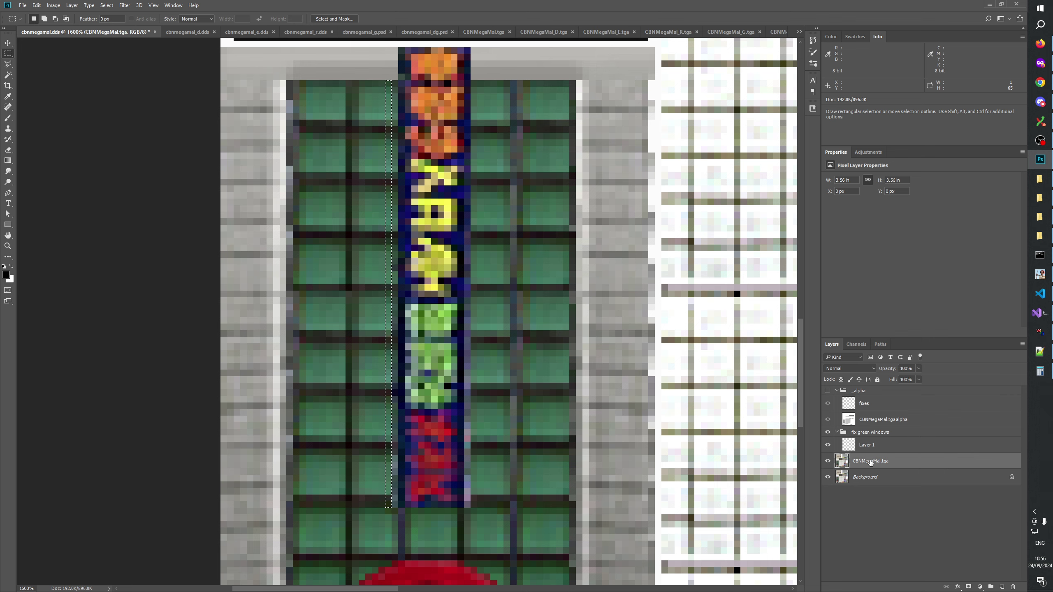
{"action": "left_click", "coordinate": [867, 446]}
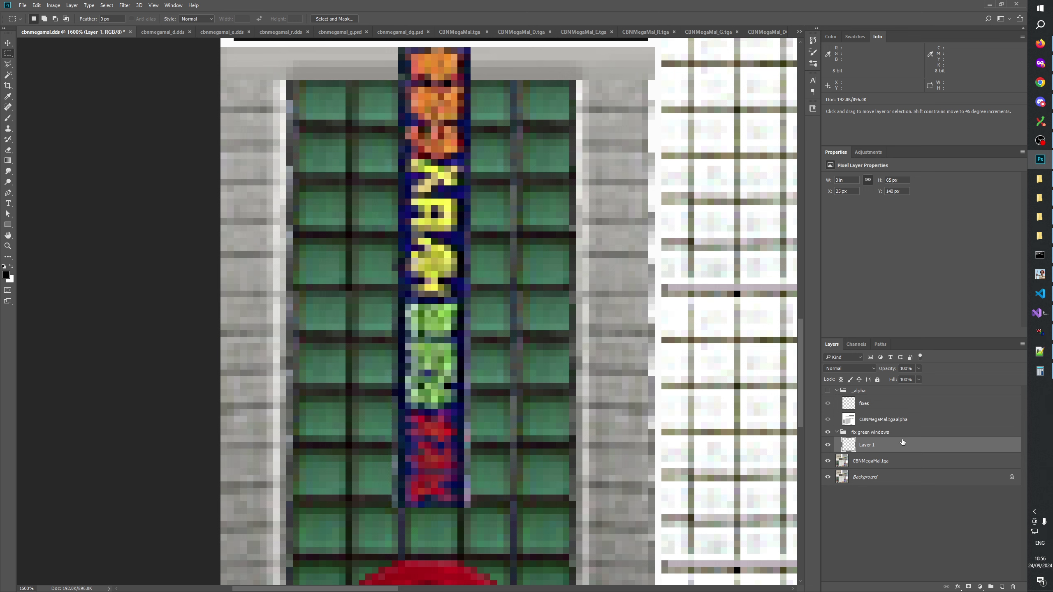
{"action": "scroll", "coordinate": [537, 372], "scroll_direction": "up", "scroll_amount": 1}
{"action": "scroll", "coordinate": [537, 372], "scroll_direction": "right", "scroll_amount": 1}
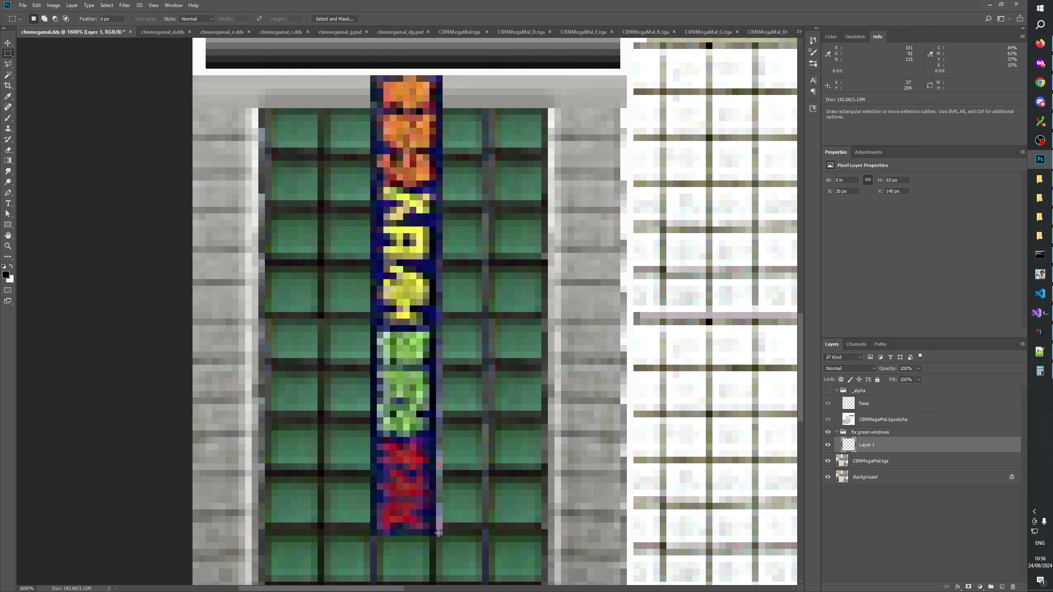
Copy a 1 × 65 px window strip beside the sign from CBNMegaMal.tga and place it over the sign's right edge
{"action": "left_click_drag", "start_coordinate": [442, 109], "coordinate": [444, 532]}
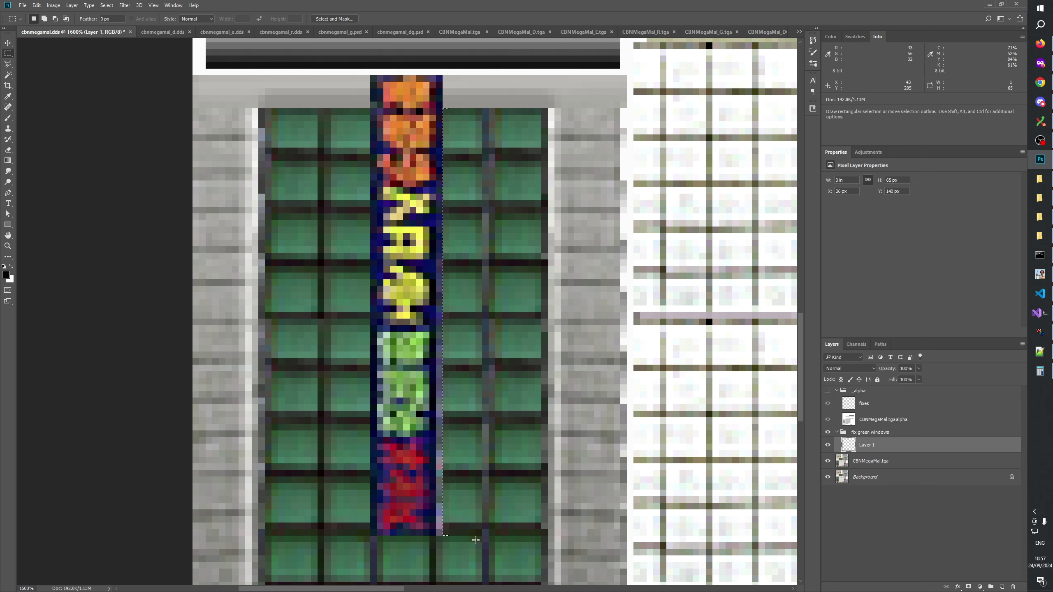
{"action": "left_click", "coordinate": [867, 465]}
{"action": "key", "text": "ctrl+j"}
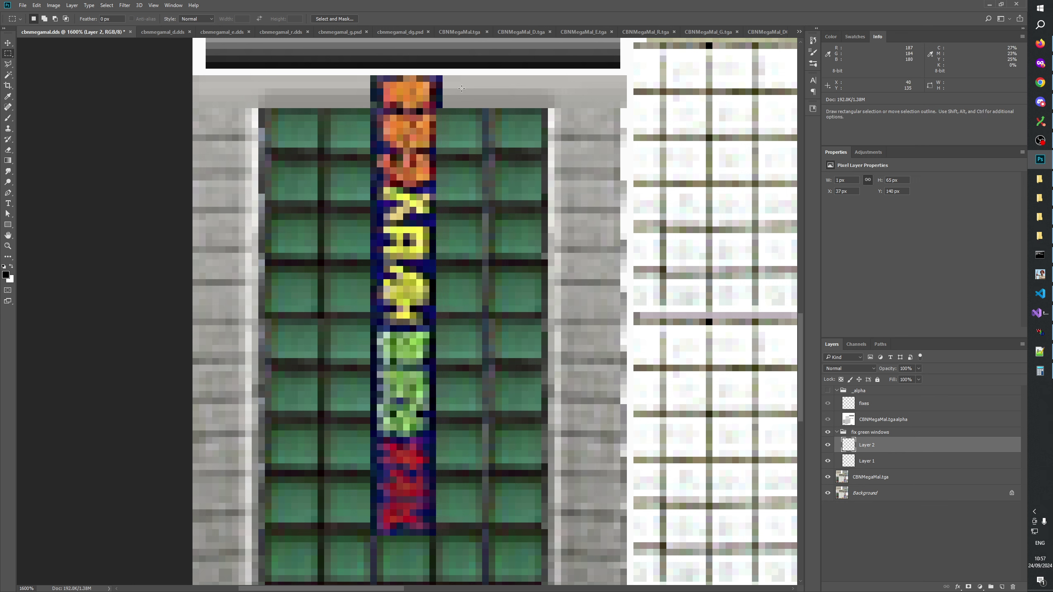
Copy a 1 × 5 px wall strip beside the sign's upper end and place it over the sign's right edge
{"action": "left_click_drag", "start_coordinate": [443, 75], "coordinate": [450, 108]}
{"action": "left_click", "coordinate": [875, 478]}
{"action": "key", "text": "ctrl+j"}
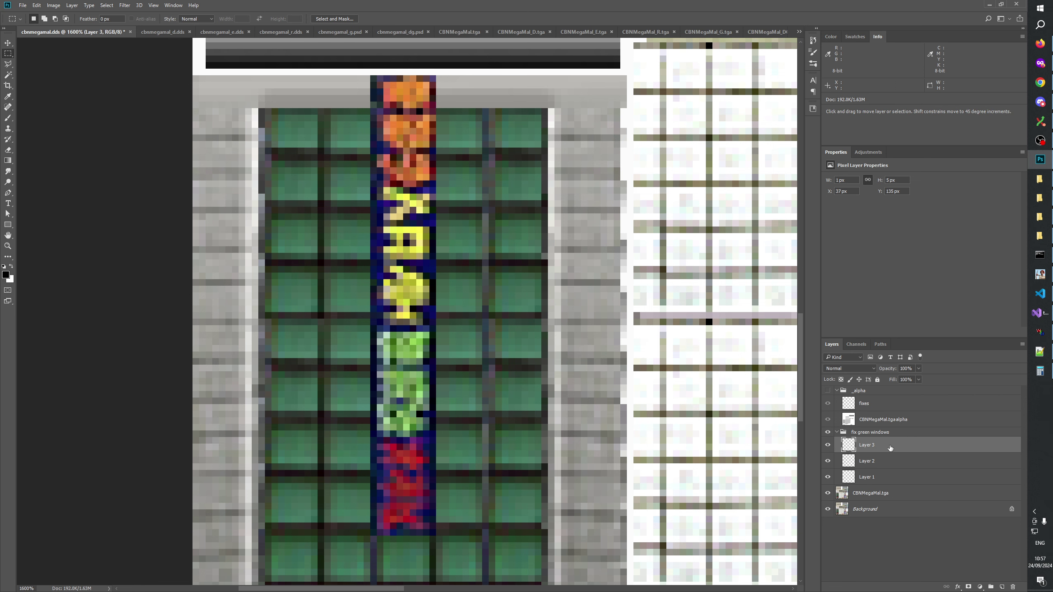
Merge the three strip layers in the fix green windows group and name the result fix edges
{"action": "key", "text": "ctrl+e"}
{"action": "key", "text": "ctrl+e"}
{"action": "double_click", "coordinate": [868, 444]}
{"action": "type", "text": "fix"}
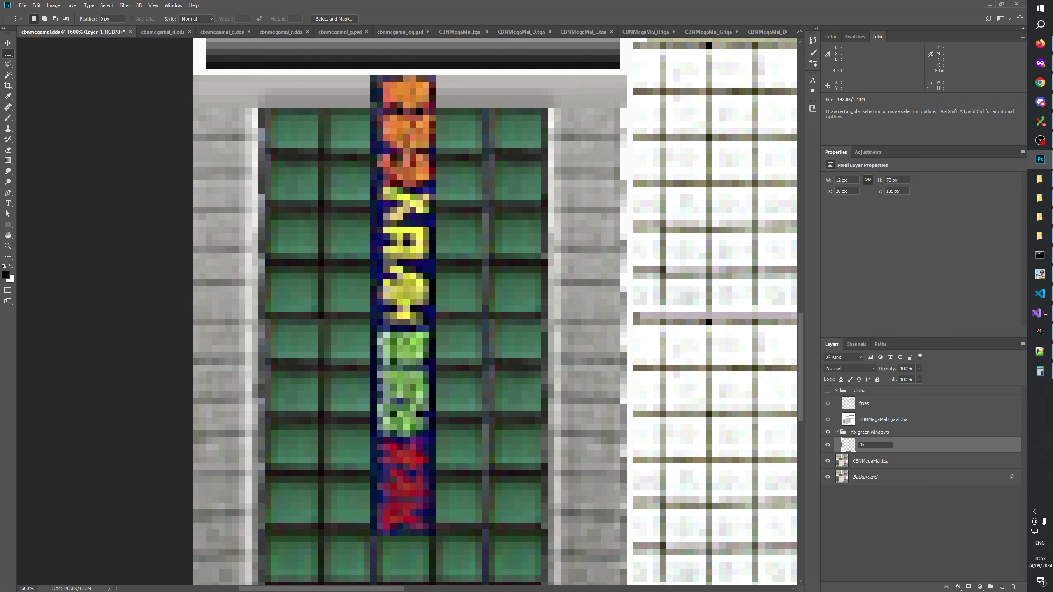
{"action": "type", "text": " edges"}
{"action": "key", "text": "Return"}
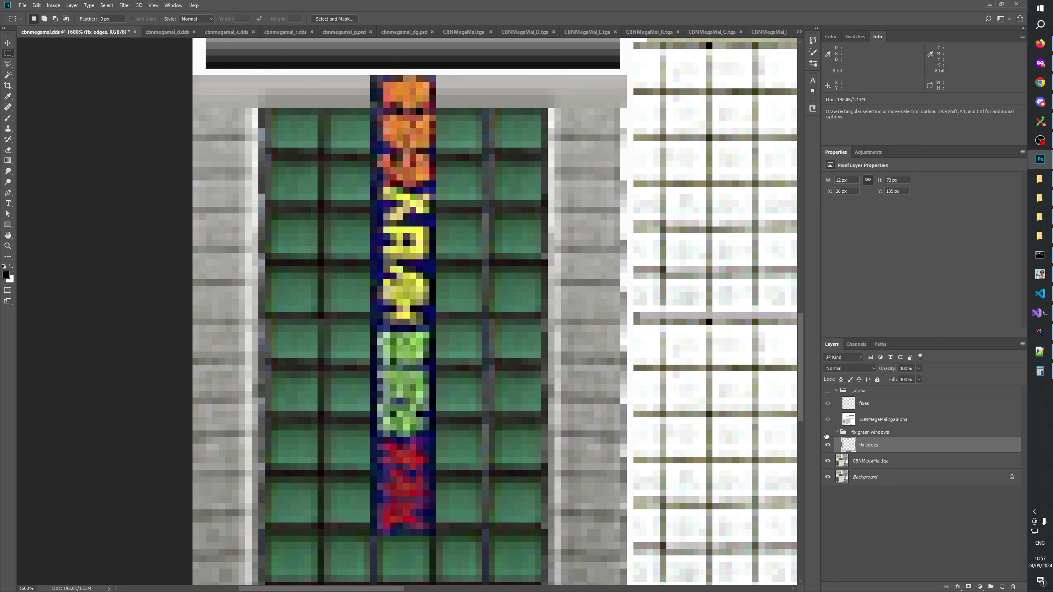
Compare the corrected sign edges with the original texture and the alpha by toggling the fix green windows and _alpha groups
{"action": "left_click", "coordinate": [827, 433]}
{"action": "left_click", "coordinate": [827, 433]}
{"action": "left_click", "coordinate": [827, 432]}
{"action": "left_click", "coordinate": [827, 433]}
{"action": "left_click", "coordinate": [7, 246]}
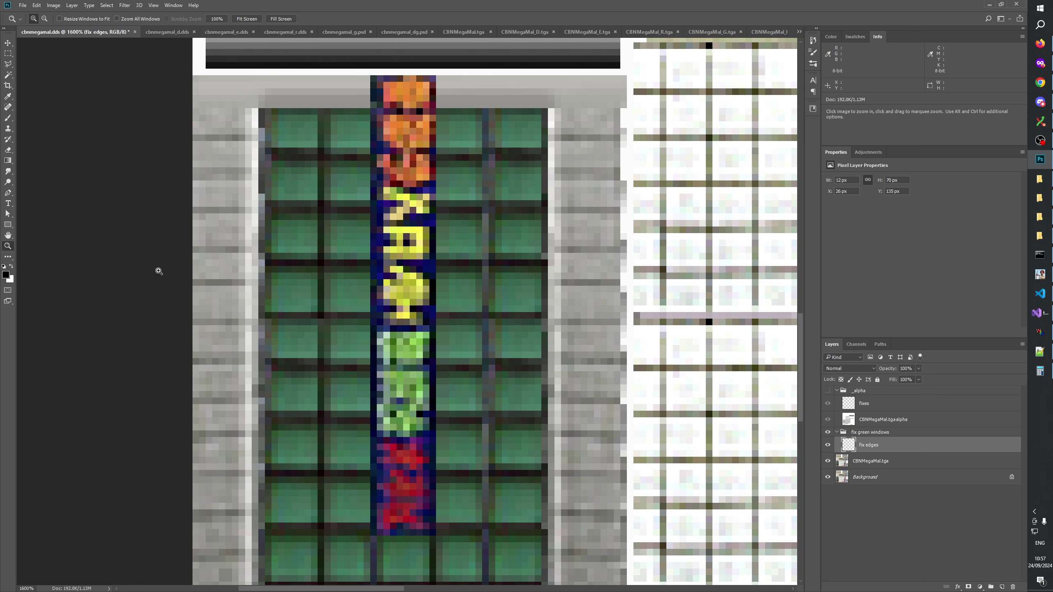
{"action": "left_click", "coordinate": [826, 391]}
{"action": "left_click", "coordinate": [826, 391]}
{"action": "left_click", "coordinate": [827, 390]}
{"action": "left_click", "coordinate": [826, 391]}
{"action": "left_click", "coordinate": [827, 390]}
{"action": "left_click", "coordinate": [827, 391]}
Select the 23 × 15 px window section at the right end of the shopfront row and copy it merged
{"action": "right_click", "coordinate": [455, 335]}
{"action": "left_click", "coordinate": [475, 353]}
{"action": "left_click_drag", "start_coordinate": [435, 358], "coordinate": [331, 362]}
{"action": "left_click_drag", "start_coordinate": [531, 461], "coordinate": [284, 460]}
{"action": "left_click_drag", "start_coordinate": [573, 216], "coordinate": [523, 468]}
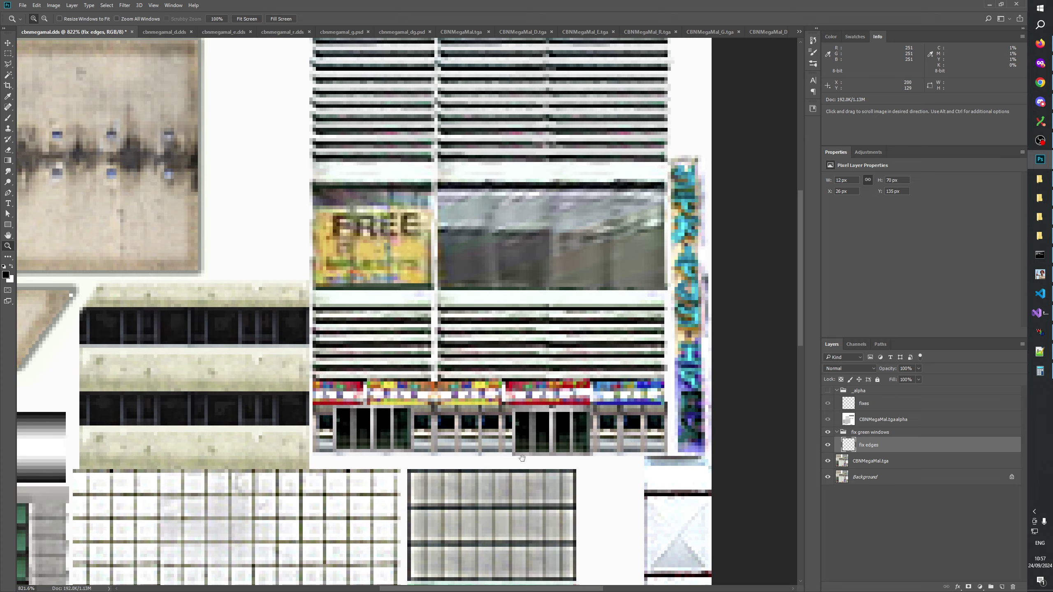
{"action": "left_click_drag", "start_coordinate": [519, 392], "coordinate": [703, 43]}
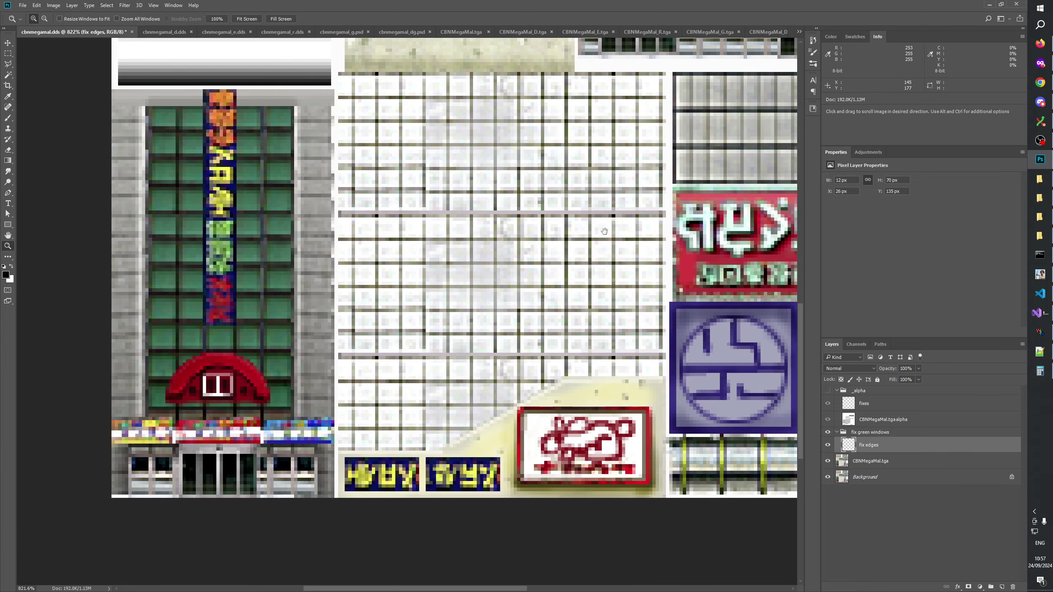
{"action": "left_click_drag", "start_coordinate": [515, 289], "coordinate": [204, 518]}
{"action": "left_click_drag", "start_coordinate": [524, 324], "coordinate": [475, 399]}
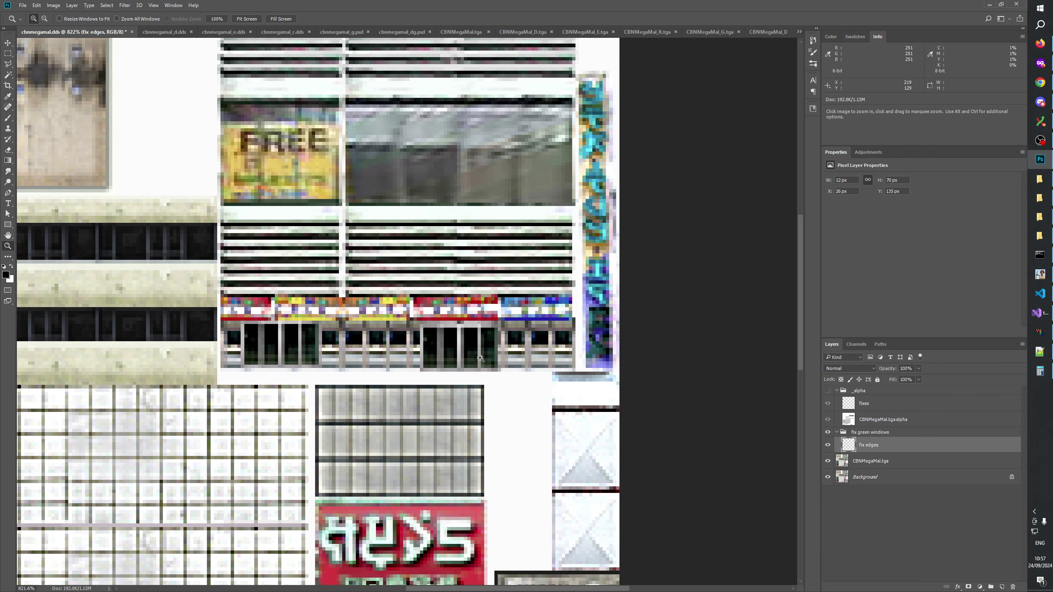
{"action": "left_click", "coordinate": [8, 54]}
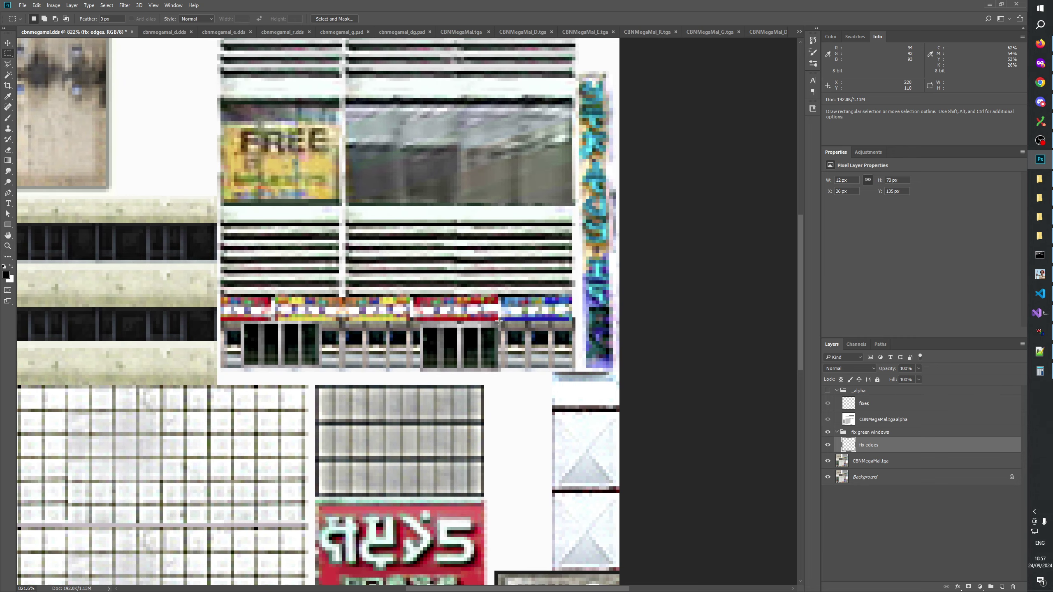
{"action": "left_click_drag", "start_coordinate": [499, 318], "coordinate": [576, 371]}
{"action": "left_click", "coordinate": [553, 365]}
{"action": "left_click_drag", "start_coordinate": [500, 323], "coordinate": [576, 371]}
{"action": "left_click", "coordinate": [37, 4]}
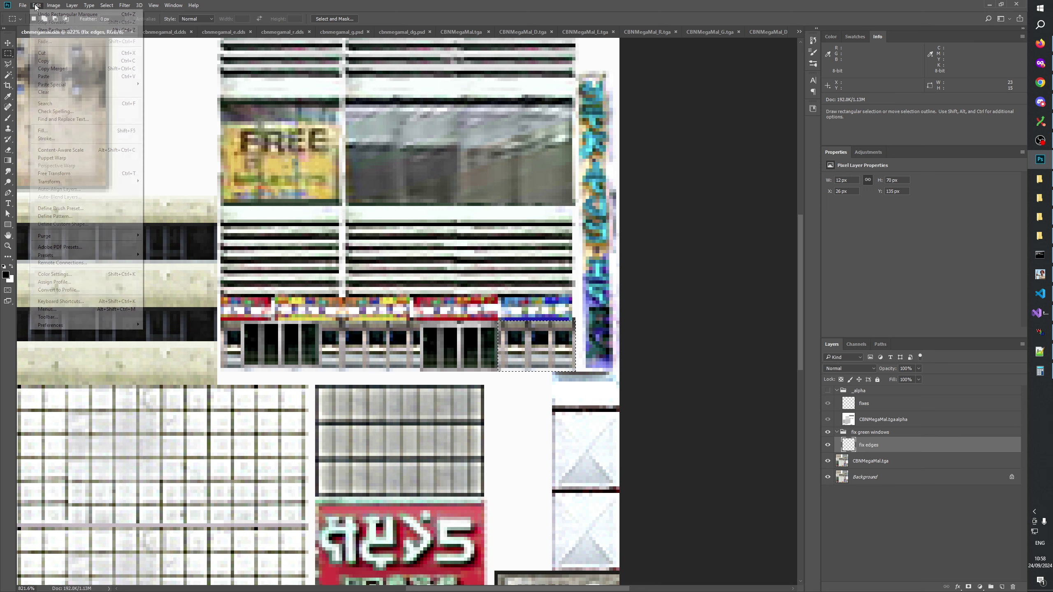
{"action": "left_click", "coordinate": [62, 69]}
Paste the window section above the CBNMegaMal.tga layer and align it over the tower's right-hand ground-floor windows at X 44, Y 241 px
{"action": "left_click_drag", "start_coordinate": [465, 437], "coordinate": [676, 223]}
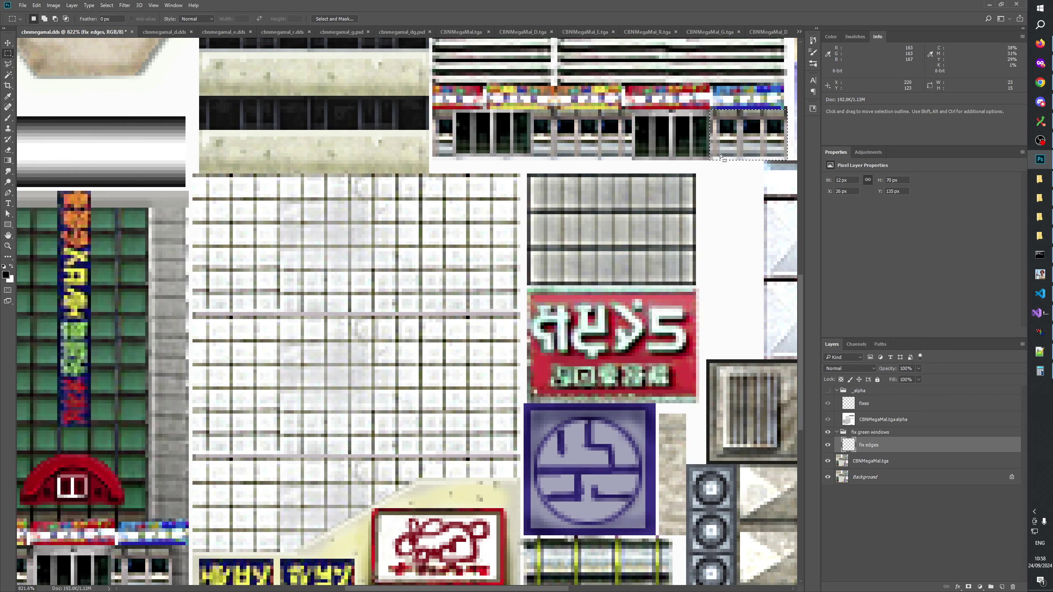
{"action": "key", "text": "alt+bracketleft"}
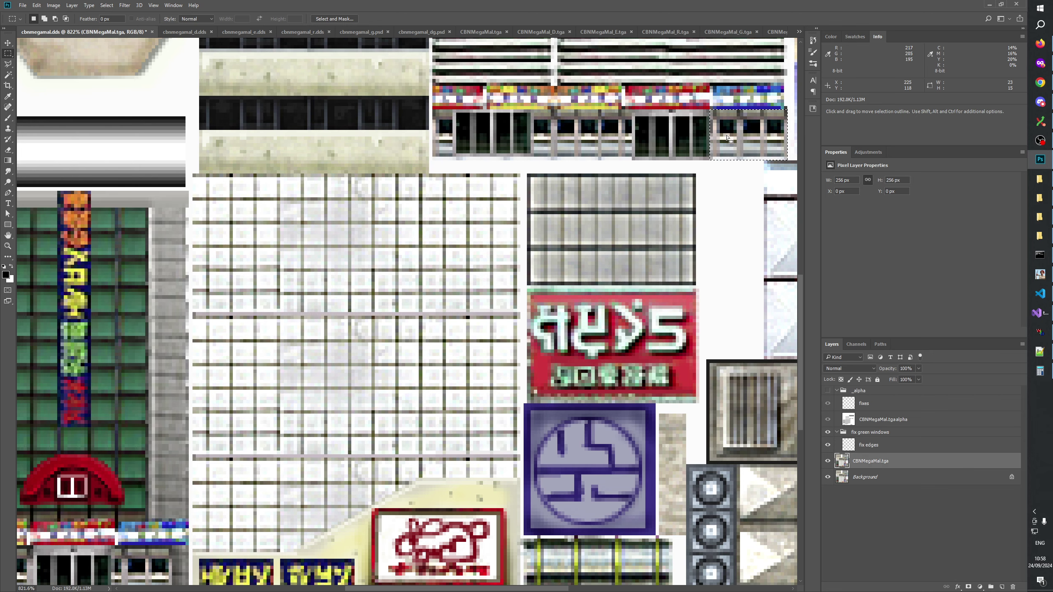
{"action": "left_click_drag", "start_coordinate": [729, 137], "coordinate": [394, 357]}
{"action": "key", "text": "ctrl+v"}
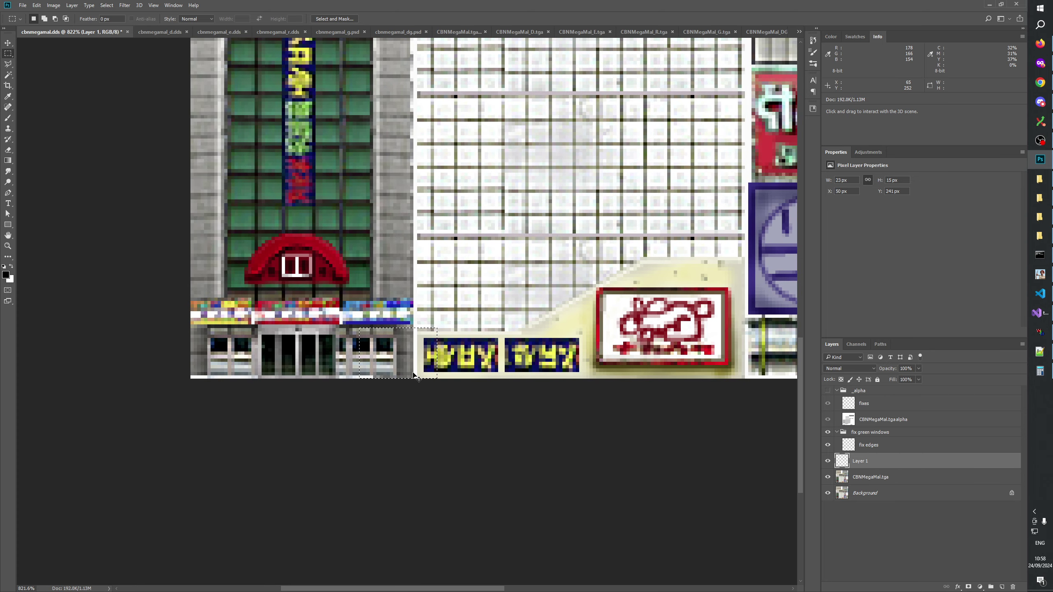
{"action": "left_click", "coordinate": [7, 246]}
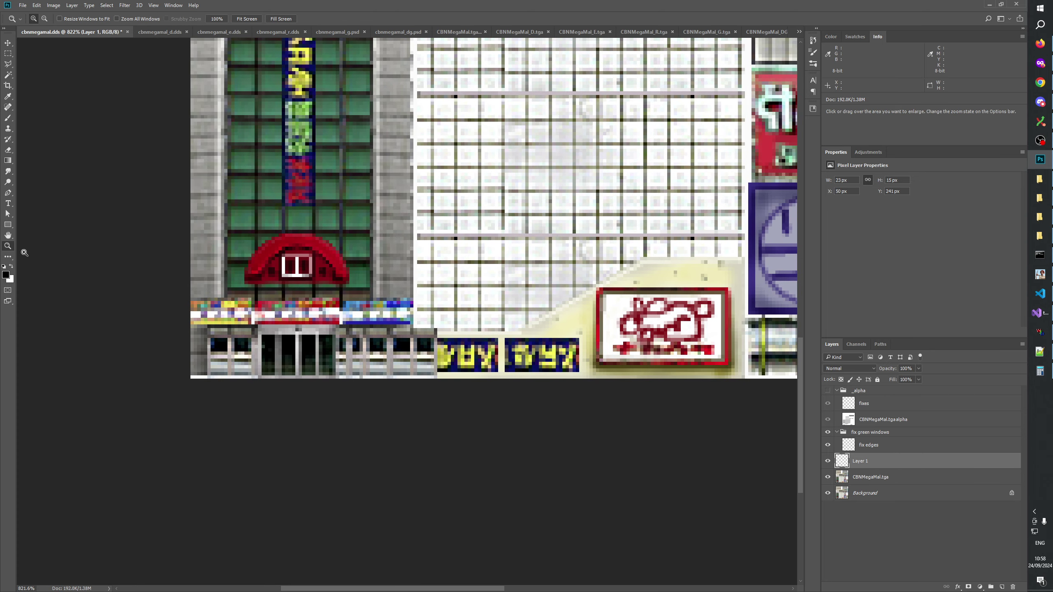
{"action": "left_click", "coordinate": [38, 139]}
{"action": "key", "text": "v"}
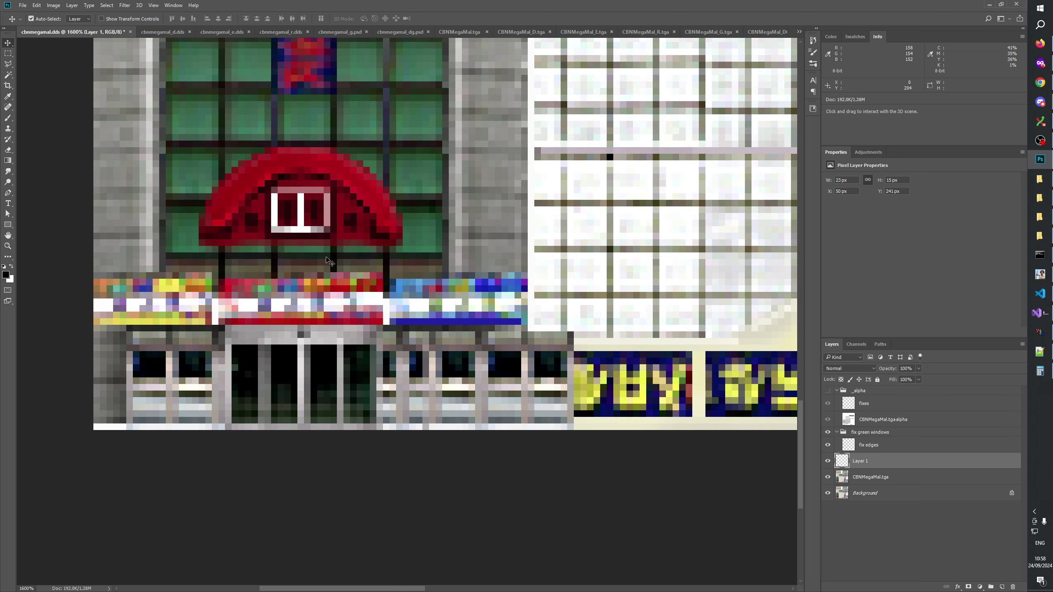
{"action": "left_click_drag", "start_coordinate": [451, 399], "coordinate": [410, 445]}
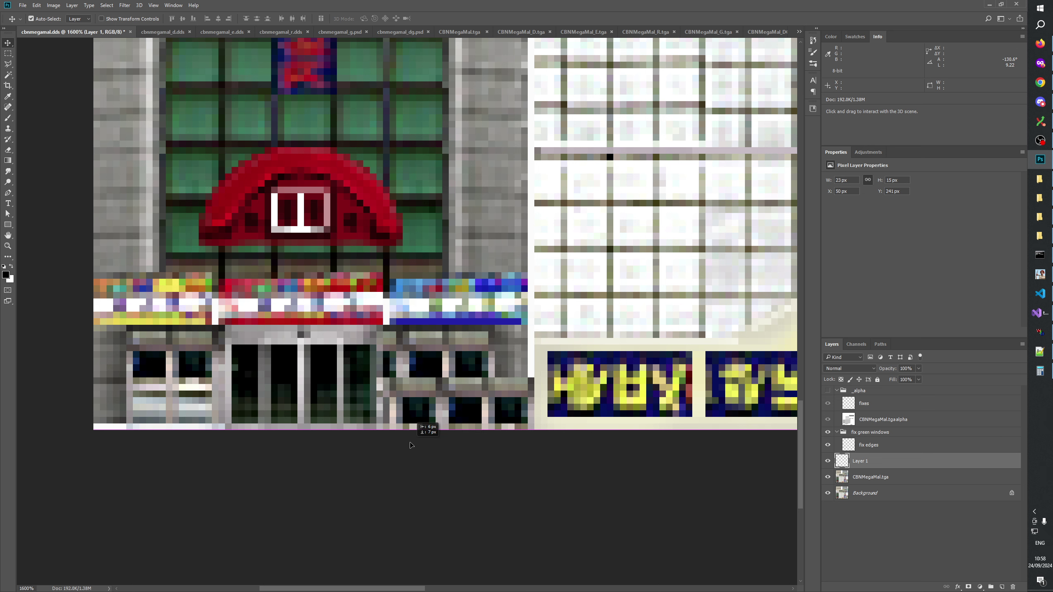
{"action": "left_click_drag", "start_coordinate": [411, 445], "coordinate": [412, 397]}
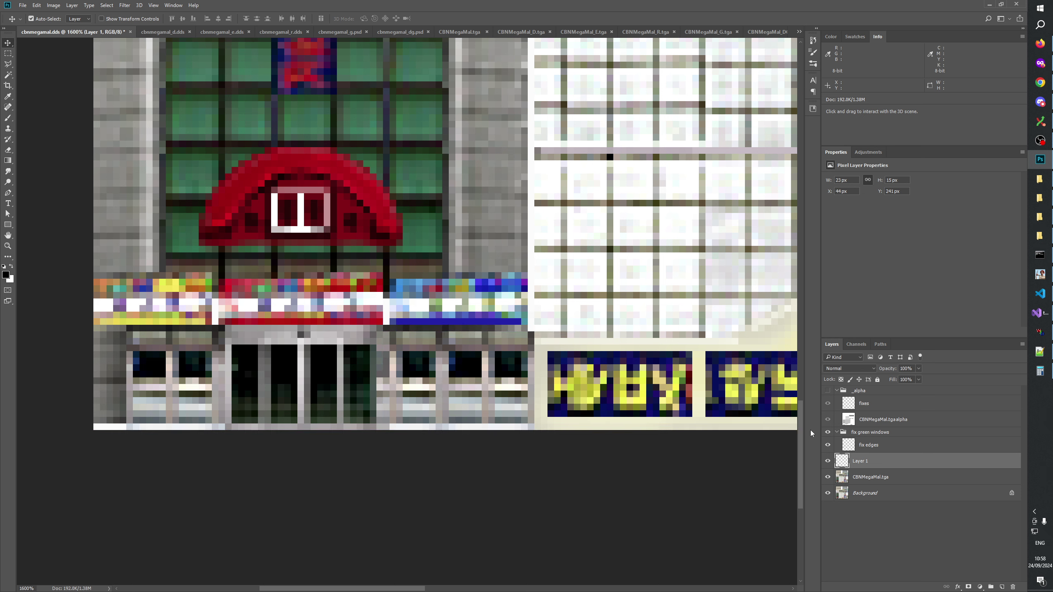
Compare the pasted ground-floor windows with the original ones by toggling the pasted layer
{"action": "left_click", "coordinate": [827, 462]}
{"action": "left_click", "coordinate": [827, 461]}
{"action": "left_click", "coordinate": [829, 462]}
{"action": "left_click", "coordinate": [828, 462]}
{"action": "left_click", "coordinate": [828, 462]}
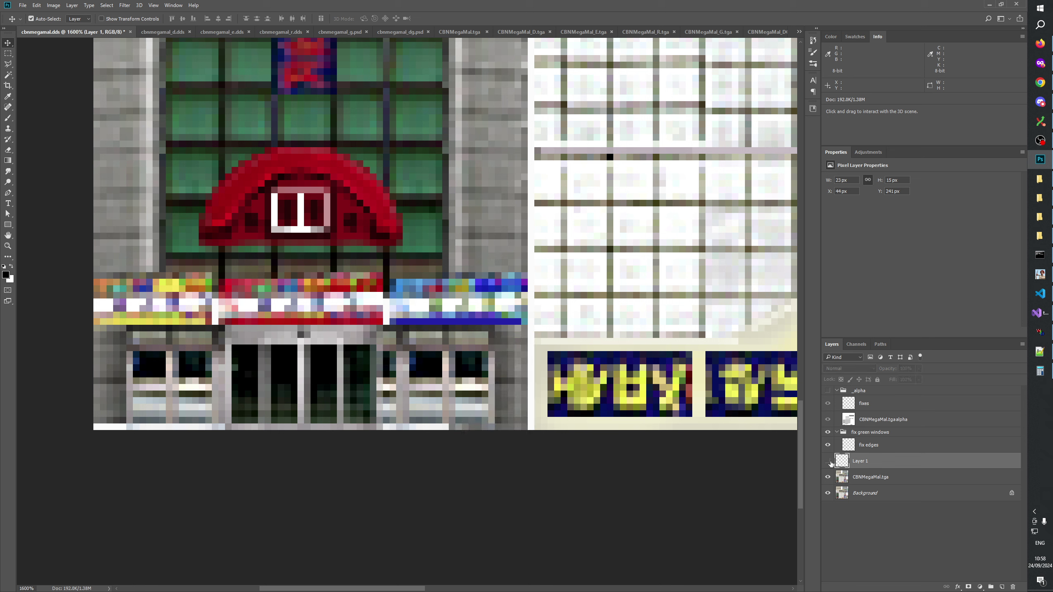
{"action": "left_click", "coordinate": [828, 462]}
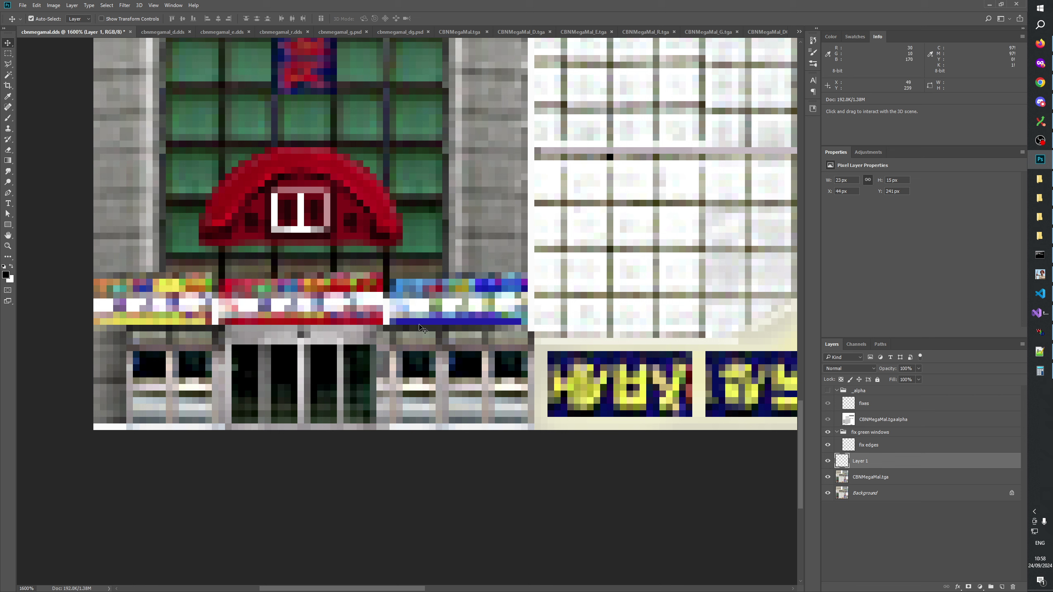
Delete the part of the pasted window section that extends past the right edge of the tower's ground-floor windows, and compare it with the original
{"action": "left_click", "coordinate": [7, 54]}
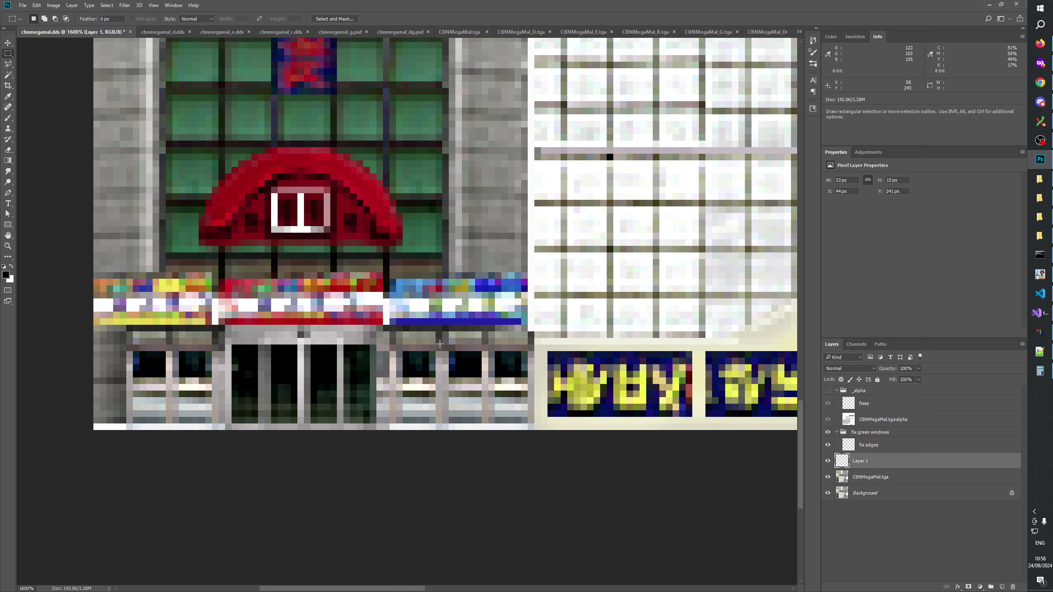
{"action": "left_click", "coordinate": [829, 462]}
{"action": "left_click_drag", "start_coordinate": [581, 298], "coordinate": [489, 468]}
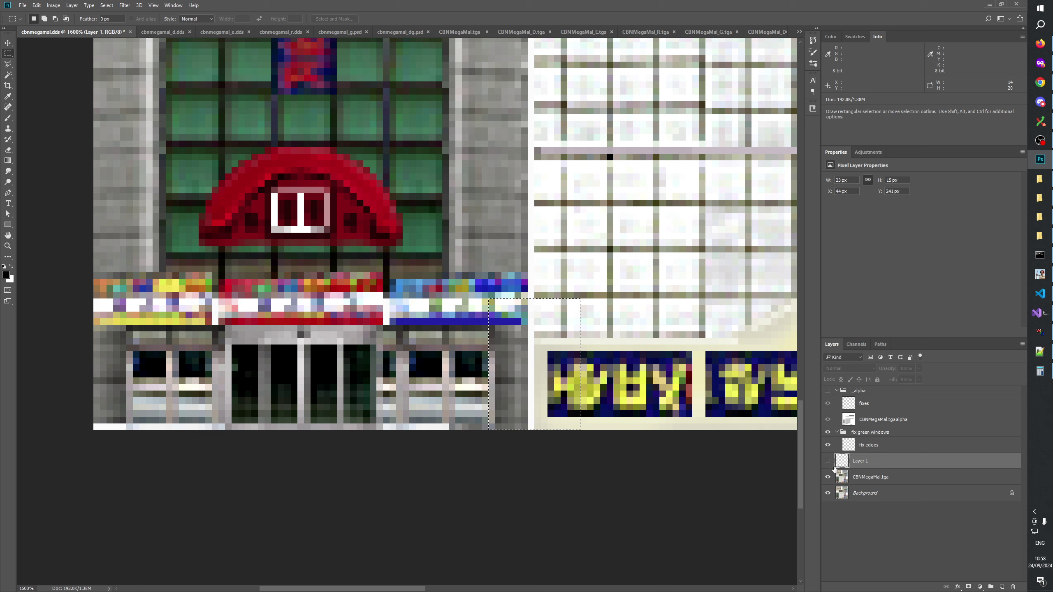
{"action": "left_click", "coordinate": [828, 462]}
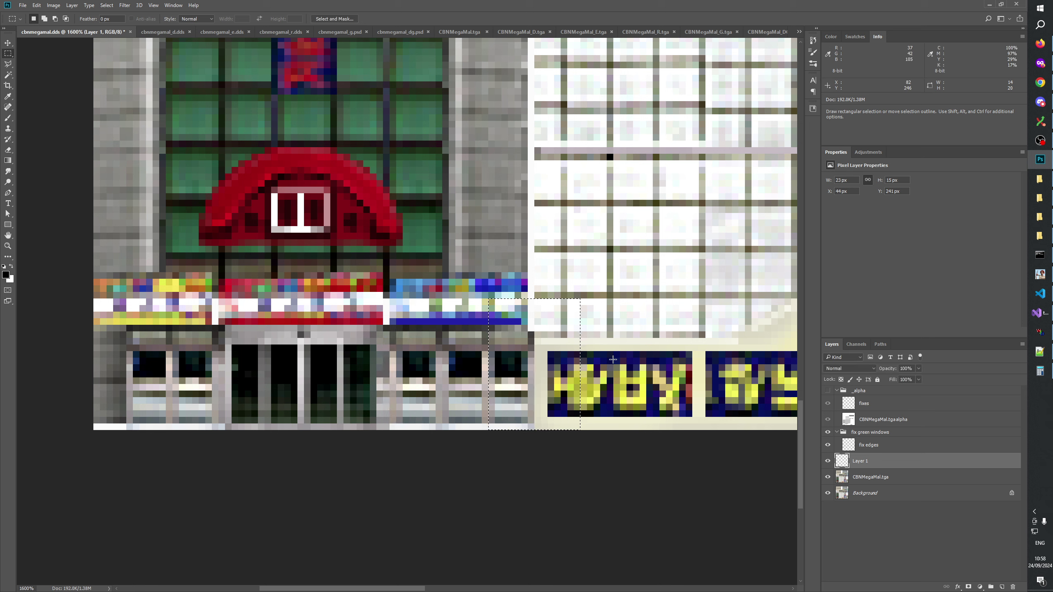
{"action": "key", "text": "Delete"}
{"action": "key", "text": "ctrl+d"}
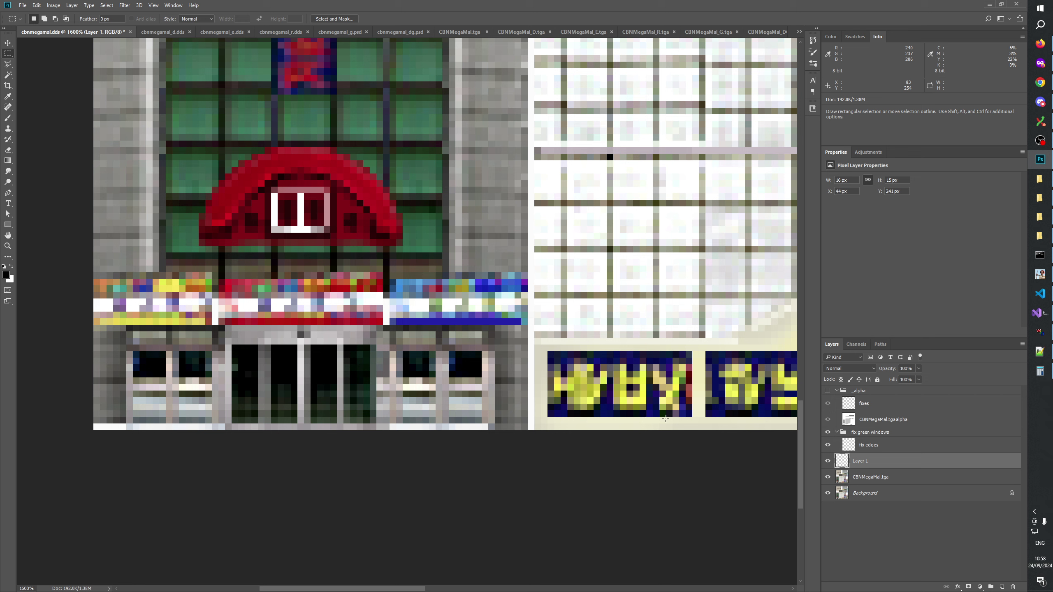
{"action": "left_click", "coordinate": [828, 461]}
{"action": "left_click", "coordinate": [828, 462]}
{"action": "left_click", "coordinate": [829, 462]}
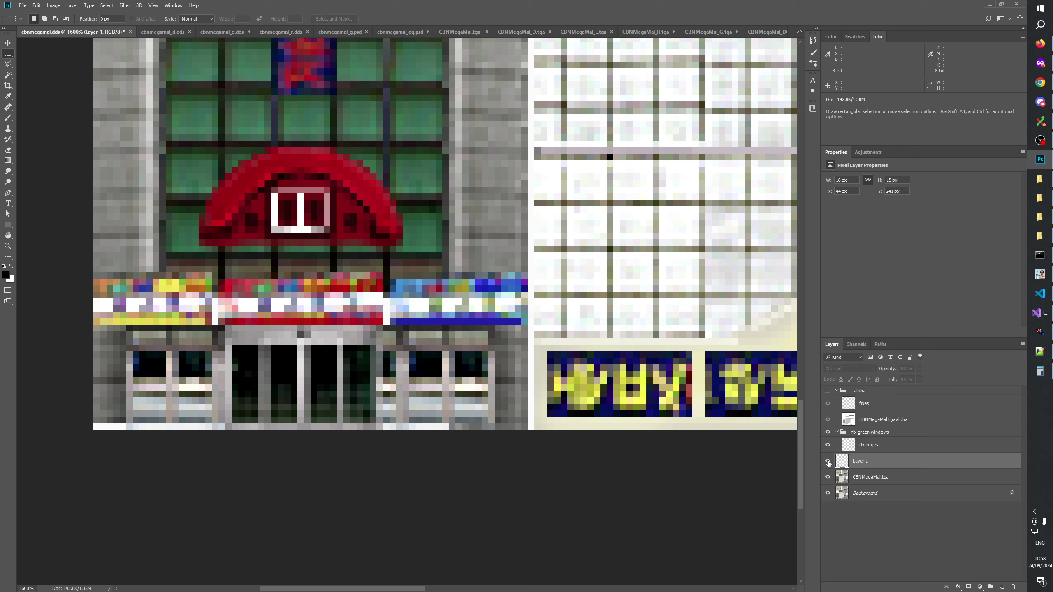
Compare the pasted right-hand ground-floor windows with the original ones by hiding and showing Layer 1
{"action": "left_click", "coordinate": [828, 462]}
{"action": "left_click", "coordinate": [828, 461]}
{"action": "left_click", "coordinate": [828, 462]}
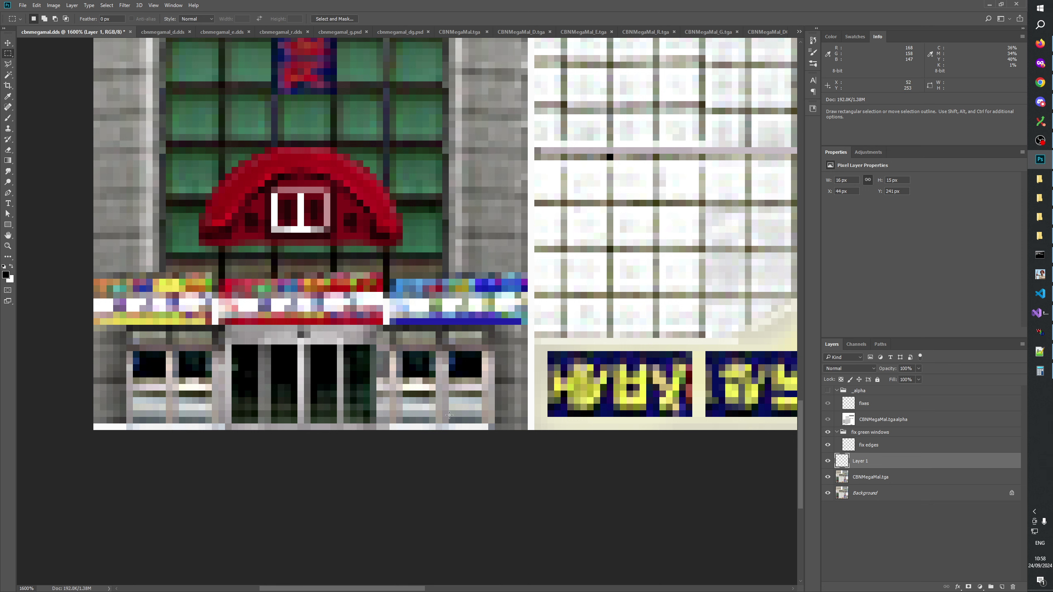
{"action": "left_click_drag", "start_coordinate": [470, 401], "coordinate": [540, 426]}
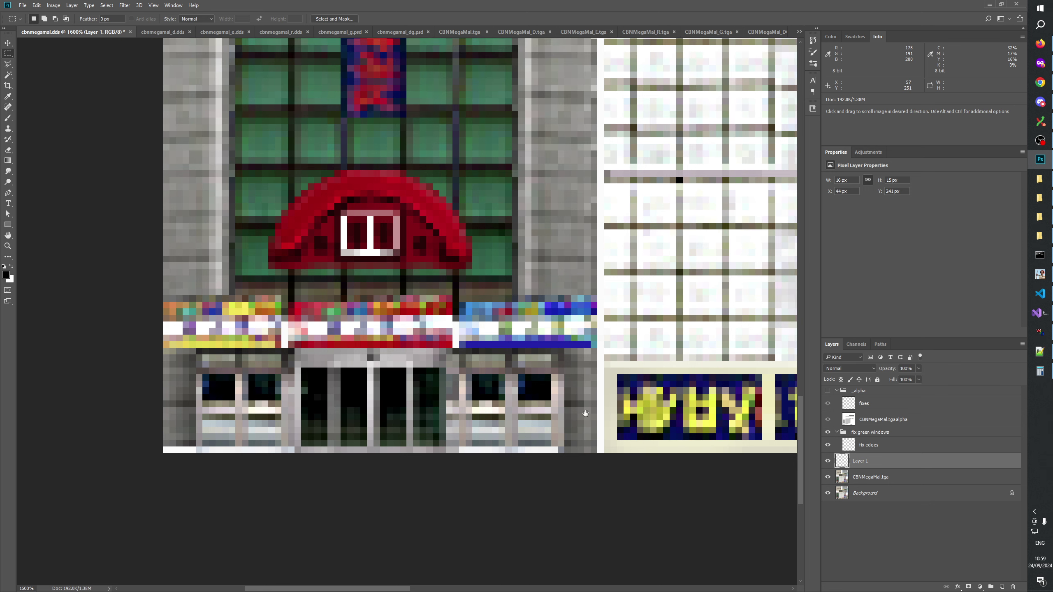
{"action": "left_click_drag", "start_coordinate": [627, 415], "coordinate": [620, 416]}
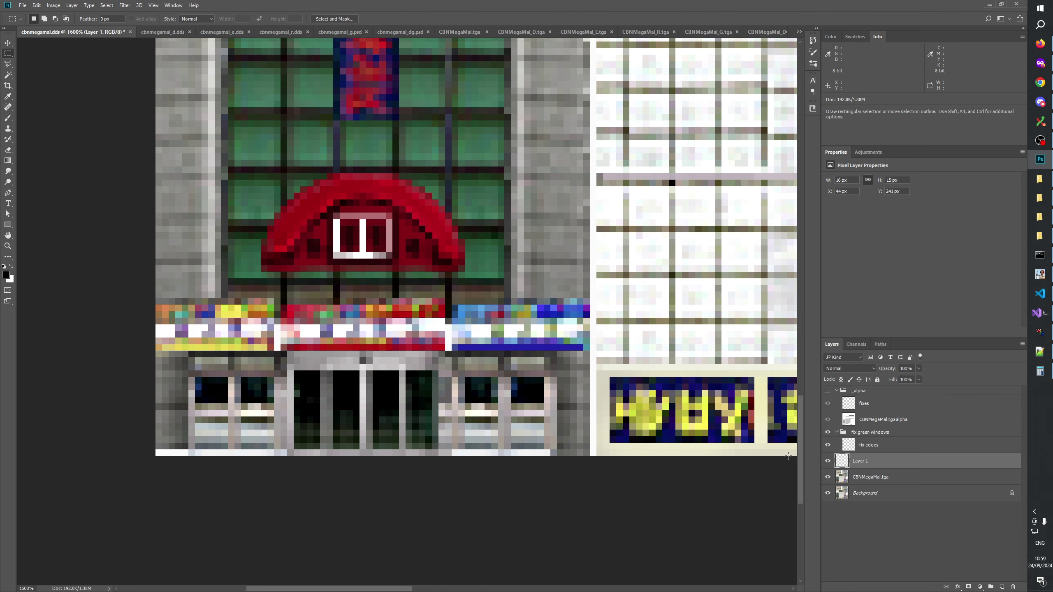
{"action": "left_click", "coordinate": [828, 461]}
{"action": "left_click", "coordinate": [829, 461]}
{"action": "left_click", "coordinate": [829, 462]}
{"action": "left_click", "coordinate": [828, 462]}
{"action": "left_click", "coordinate": [828, 462]}
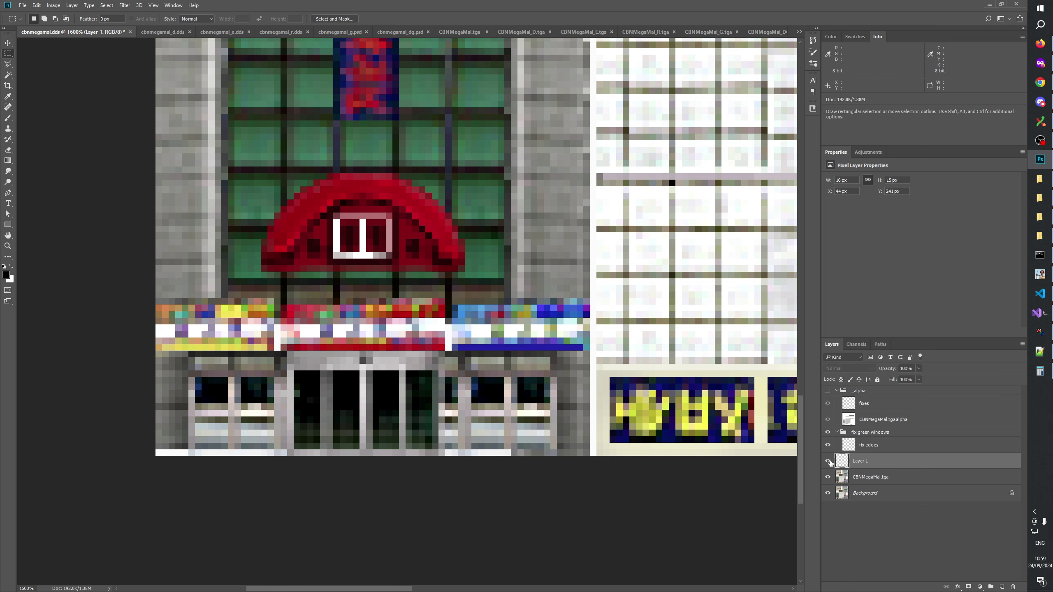
{"action": "left_click", "coordinate": [829, 462]}
{"action": "left_click", "coordinate": [829, 462]}
{"action": "left_click", "coordinate": [828, 462]}
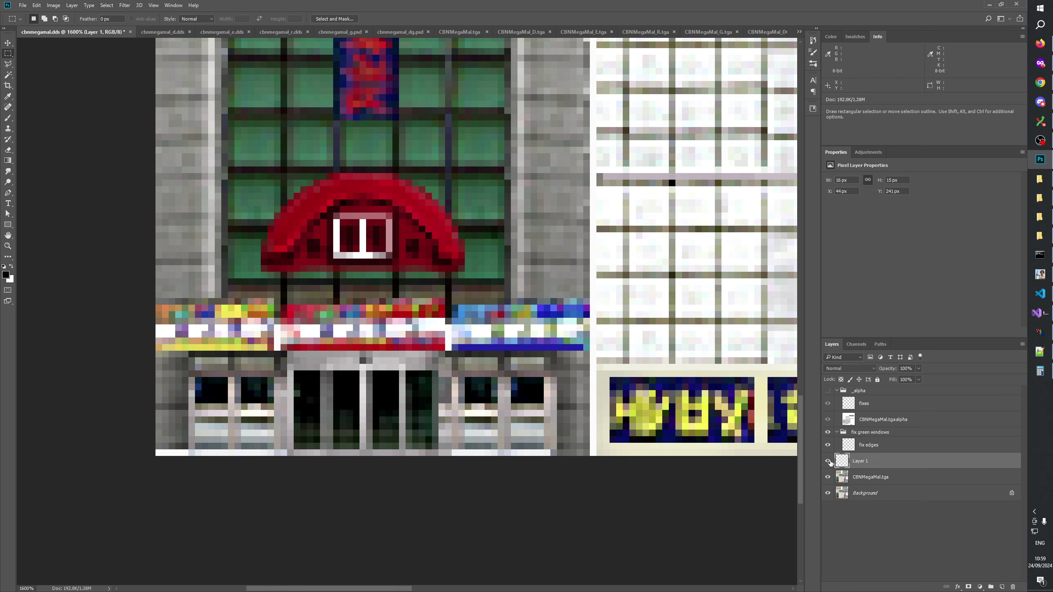
{"action": "left_click", "coordinate": [829, 461]}
{"action": "left_click", "coordinate": [829, 461]}
{"action": "left_click", "coordinate": [828, 462]}
{"action": "left_click", "coordinate": [829, 462]}
Create a layer group named "fix entrance 1" above Layer 1 and move Layer 1 into it
{"action": "left_click", "coordinate": [991, 587]}
{"action": "double_click", "coordinate": [861, 457]}
{"action": "type", "text": "fix"}
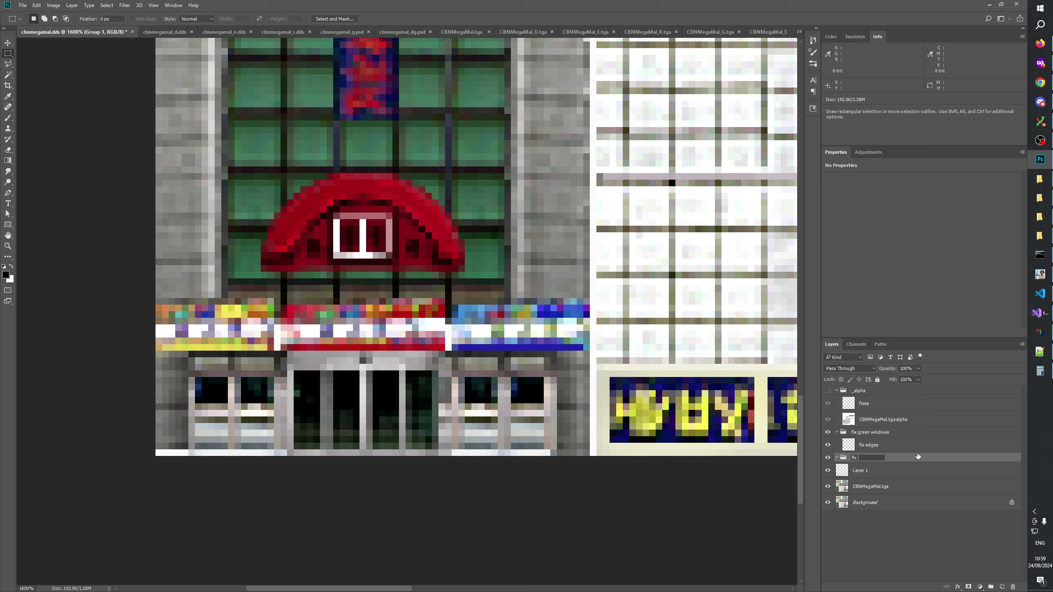
{"action": "type", "text": " entrance 1"}
{"action": "key", "text": "Return"}
{"action": "left_click_drag", "start_coordinate": [864, 473], "coordinate": [863, 458]}
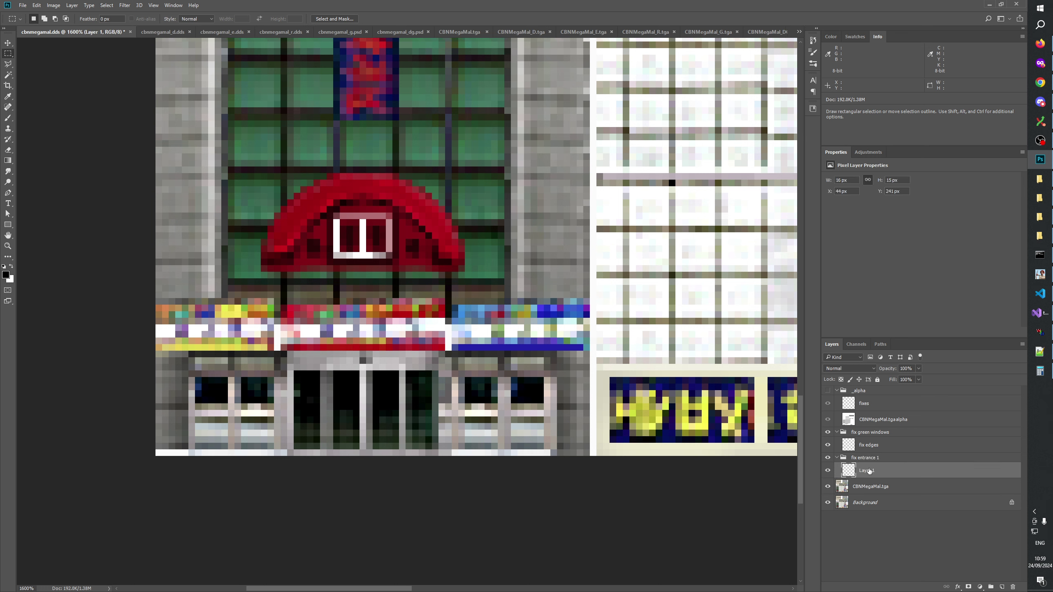
Rename the layer inside the fix entrance 1 group to "fix windows"
{"action": "double_click", "coordinate": [869, 471]}
{"action": "type", "text": "rep"}
{"action": "type", "text": "fix windows"}
{"action": "key", "text": "Return"}
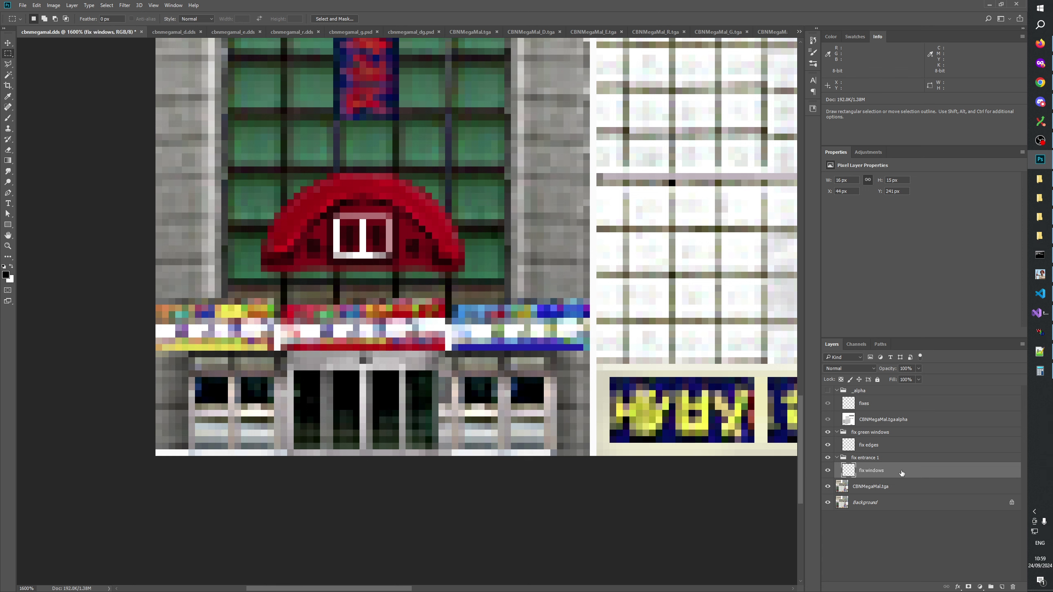
Compare the entrance with and without the fix windows layer and the whole fix entrance 1 group
{"action": "left_click", "coordinate": [828, 472]}
{"action": "left_click", "coordinate": [828, 472]}
{"action": "left_click", "coordinate": [827, 472]}
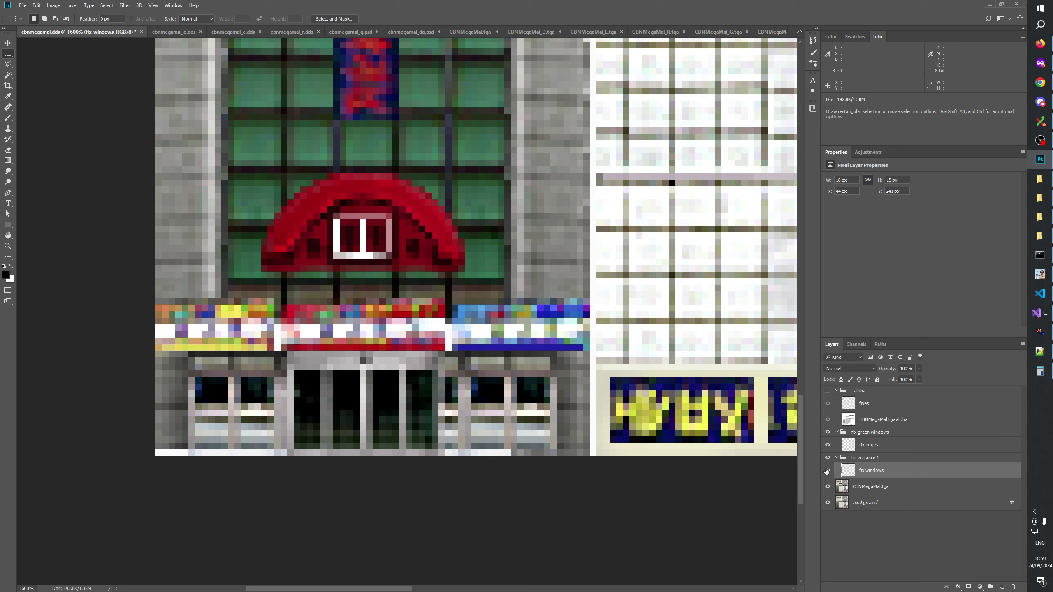
{"action": "left_click", "coordinate": [828, 471]}
{"action": "left_click", "coordinate": [828, 472]}
{"action": "left_click", "coordinate": [827, 472]}
{"action": "left_click", "coordinate": [827, 472]}
{"action": "left_click", "coordinate": [828, 472]}
{"action": "left_click", "coordinate": [849, 575]}
{"action": "left_click", "coordinate": [828, 458]}
{"action": "left_click", "coordinate": [828, 458]}
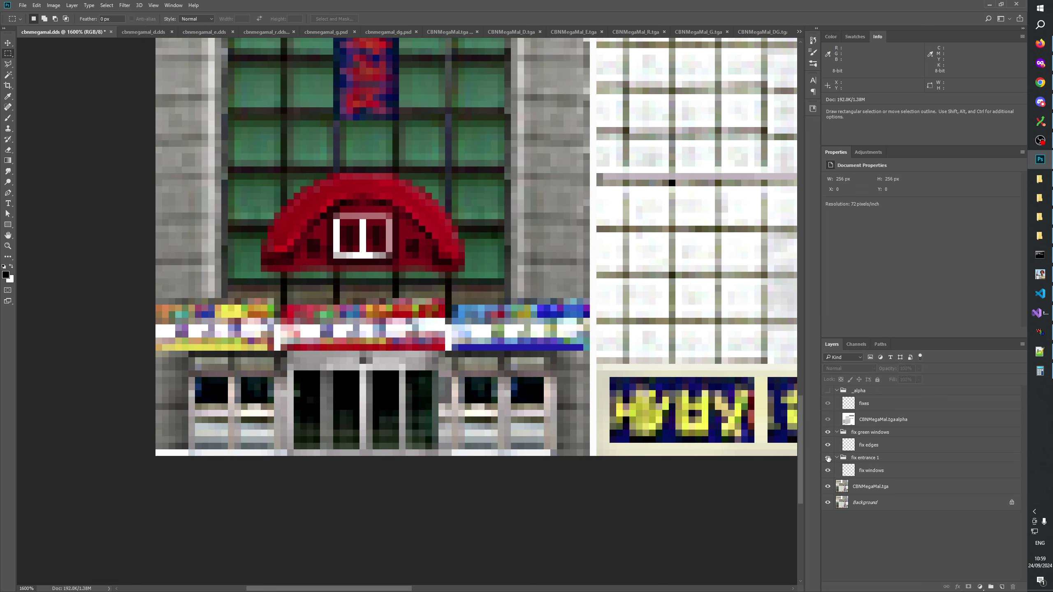
Examine the corrected tower entrance at 100%, up close, and within the whole texture at 500%
{"action": "left_click", "coordinate": [7, 246]}
{"action": "right_click", "coordinate": [415, 364]}
{"action": "left_click", "coordinate": [432, 377]}
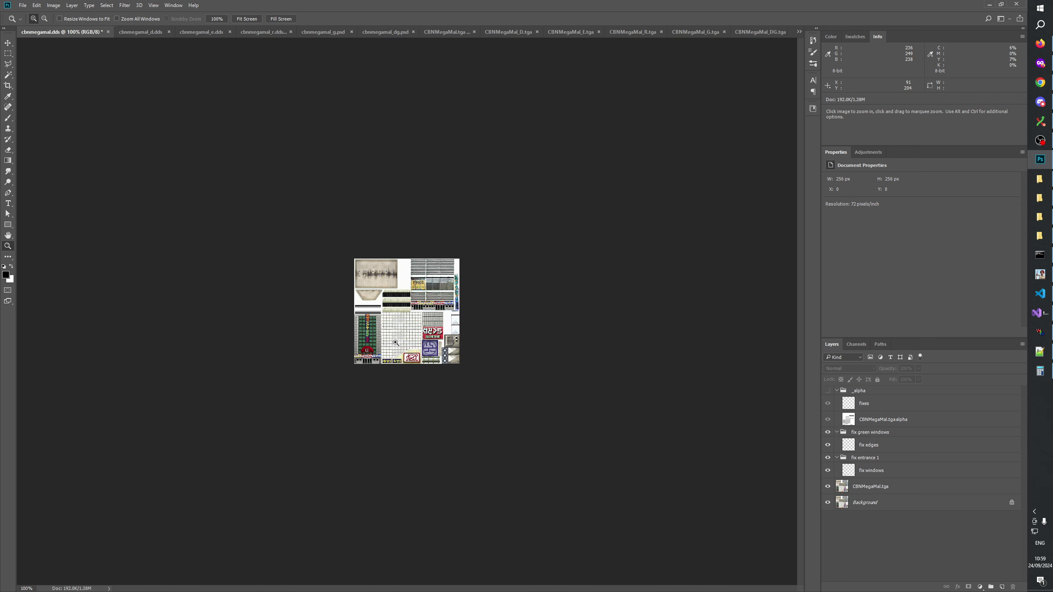
{"action": "left_click_drag", "start_coordinate": [300, 375], "coordinate": [332, 393]}
{"action": "left_click_drag", "start_coordinate": [418, 401], "coordinate": [338, 384]}
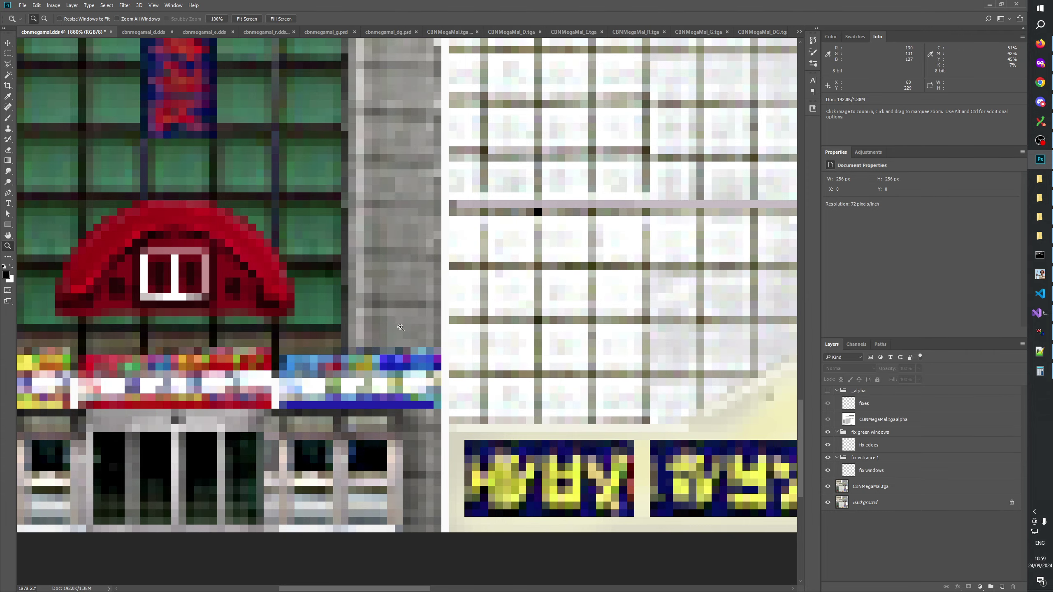
{"action": "right_click", "coordinate": [406, 331]}
{"action": "left_click", "coordinate": [419, 342]}
{"action": "left_click", "coordinate": [367, 353]}
{"action": "left_click", "coordinate": [367, 353]}
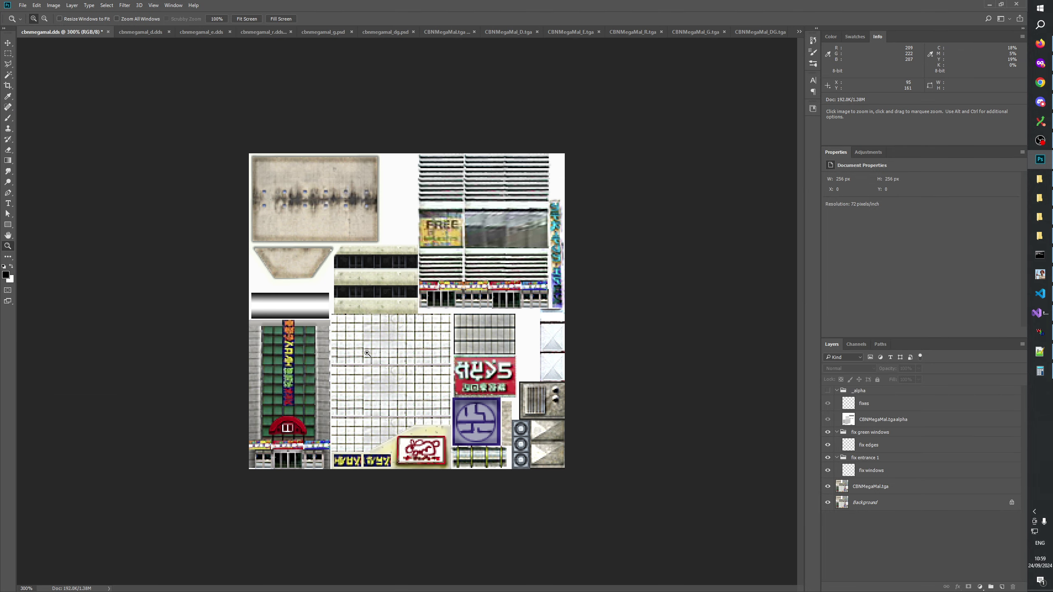
{"action": "left_click", "coordinate": [367, 353]}
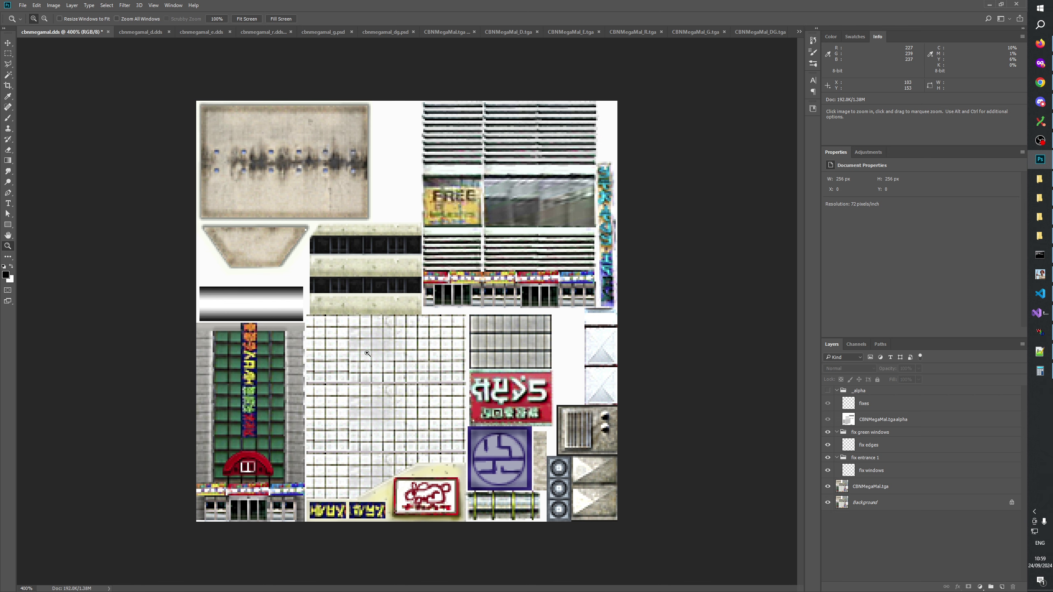
{"action": "left_click", "coordinate": [367, 359]}
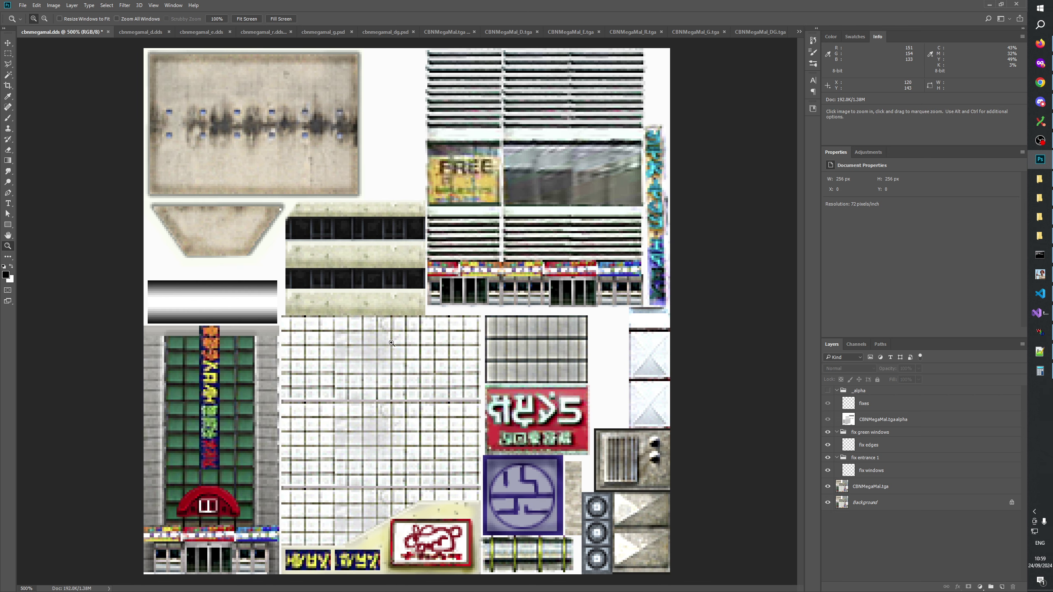
{"action": "key", "text": "space"}
Check how the Alpha 1 channel lines up with the texture by overlaying it on the RGB image and hiding it again
{"action": "left_click", "coordinate": [856, 343]}
{"action": "left_click", "coordinate": [826, 420]}
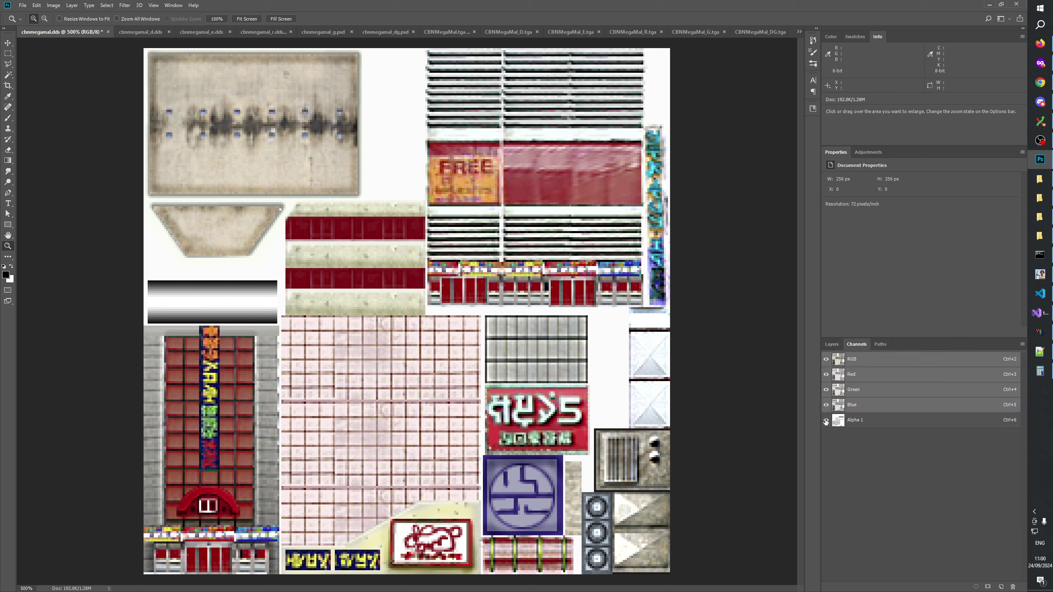
{"action": "left_click", "coordinate": [826, 421]}
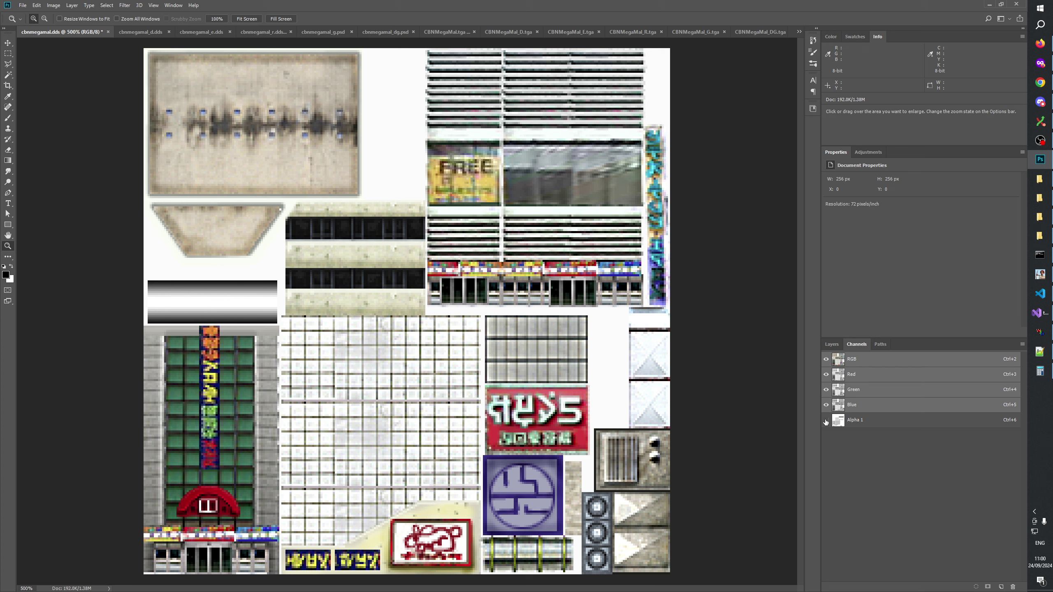
{"action": "left_click", "coordinate": [826, 420]}
{"action": "left_click", "coordinate": [826, 420]}
{"action": "left_click", "coordinate": [826, 421]}
{"action": "left_click", "coordinate": [826, 421]}
{"action": "left_click", "coordinate": [826, 420]}
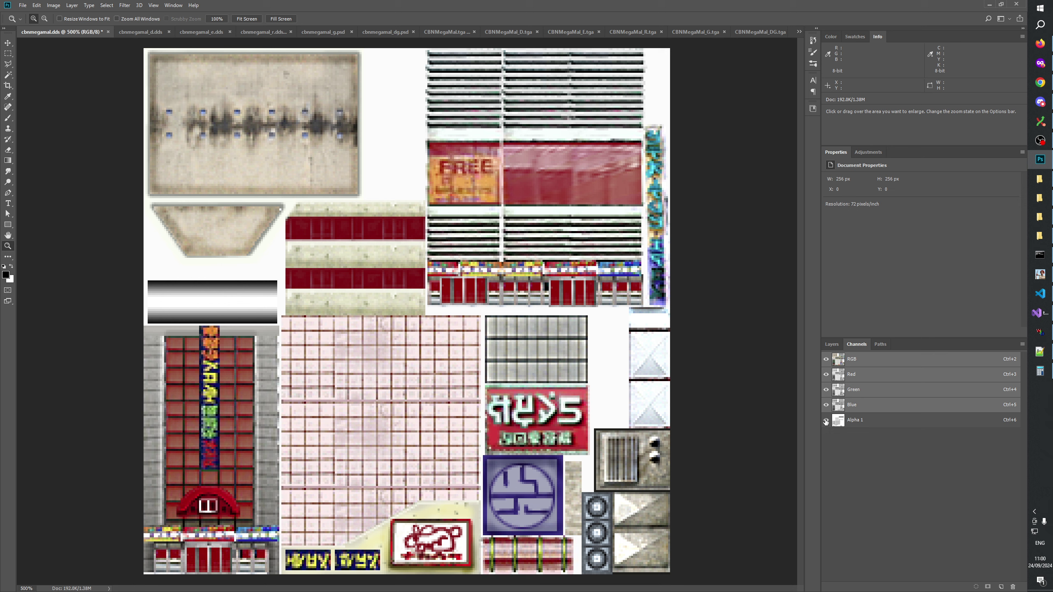
{"action": "left_click", "coordinate": [826, 420]}
{"action": "left_click", "coordinate": [826, 420]}
{"action": "left_click", "coordinate": [826, 420]}
{"action": "left_click", "coordinate": [826, 421]}
{"action": "left_click", "coordinate": [826, 421]}
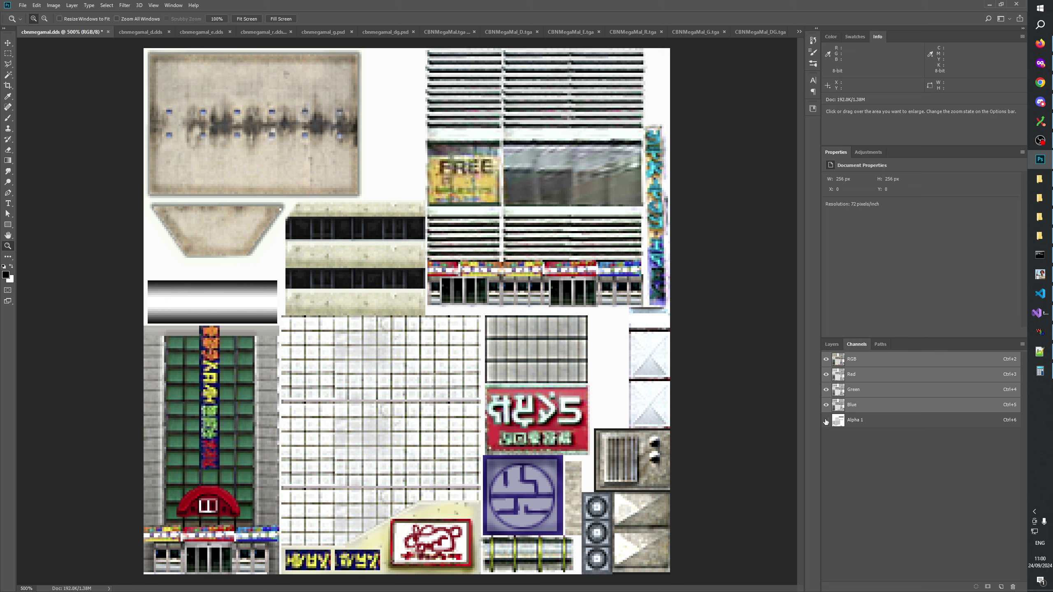
{"action": "left_click", "coordinate": [826, 421]}
{"action": "left_click", "coordinate": [826, 421]}
Return to the layers and compare the texture with the CBNMegaMal.tga layer hidden and shown
{"action": "left_click", "coordinate": [828, 343]}
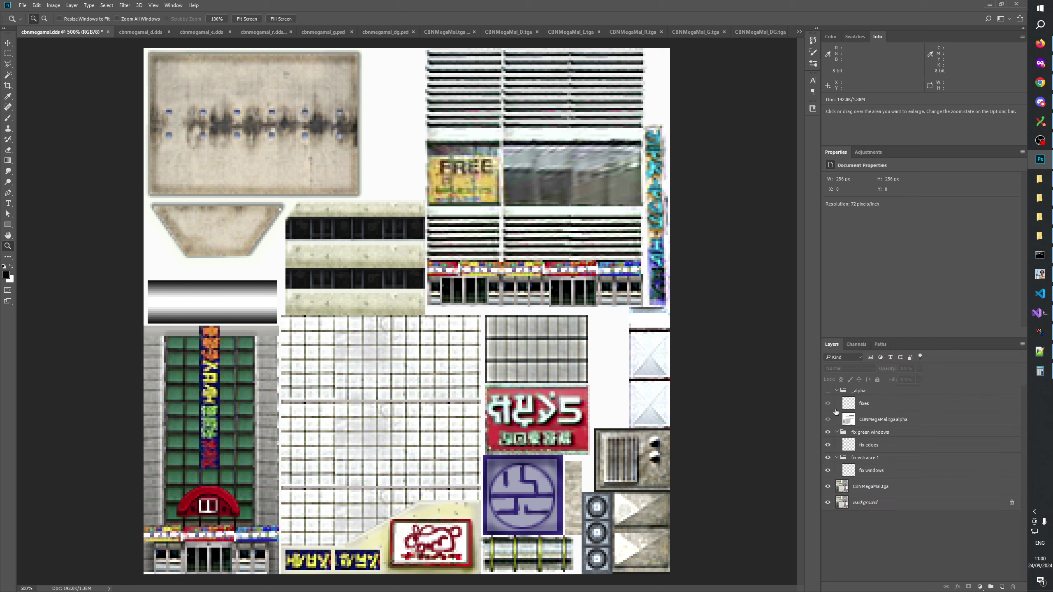
{"action": "left_click", "coordinate": [828, 487]}
{"action": "left_click", "coordinate": [828, 487]}
Collapse the fix entrance 1 and fix green windows groups and toggle each group's visibility to compare its corrections
{"action": "left_click", "coordinate": [836, 458]}
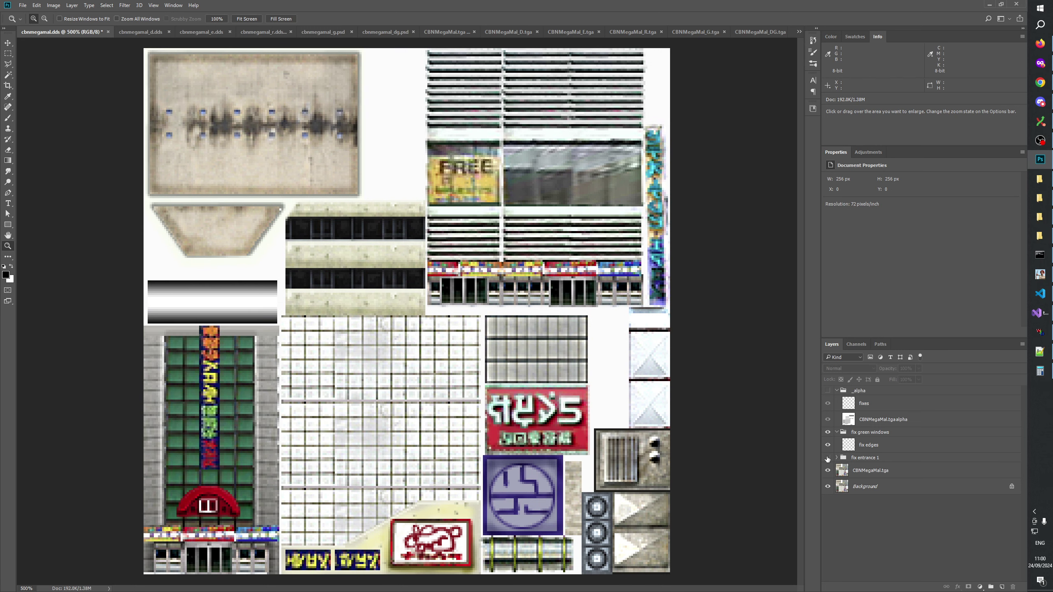
{"action": "left_click", "coordinate": [828, 459]}
{"action": "double_click", "coordinate": [827, 458]}
{"action": "left_click", "coordinate": [837, 432]}
{"action": "left_click", "coordinate": [841, 443]}
{"action": "left_click", "coordinate": [827, 433]}
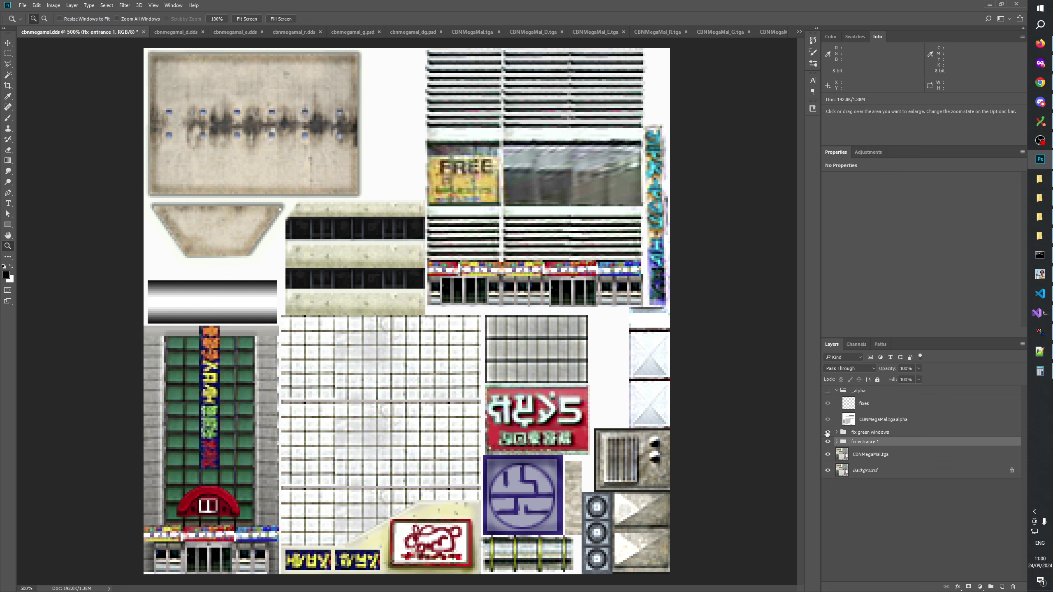
{"action": "double_click", "coordinate": [827, 433]}
{"action": "left_click", "coordinate": [828, 433]}
{"action": "left_click", "coordinate": [827, 433]}
{"action": "left_click", "coordinate": [861, 498]}
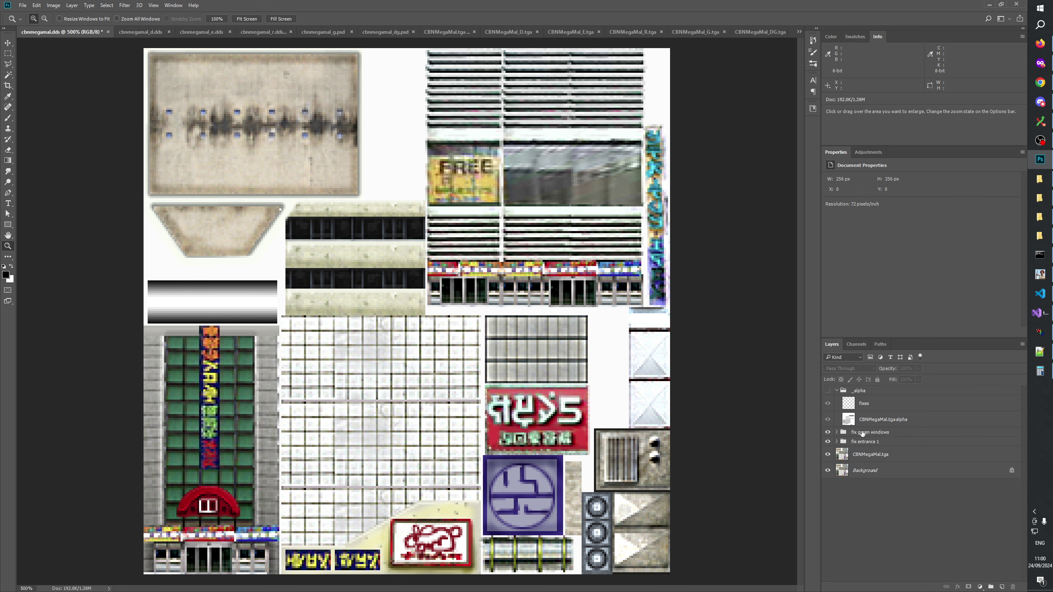
Select the CBNMegaMal.tga alpha layer and view the _alpha group's mask, leaving the group hidden
{"action": "left_click", "coordinate": [859, 433]}
{"action": "left_click", "coordinate": [873, 421]}
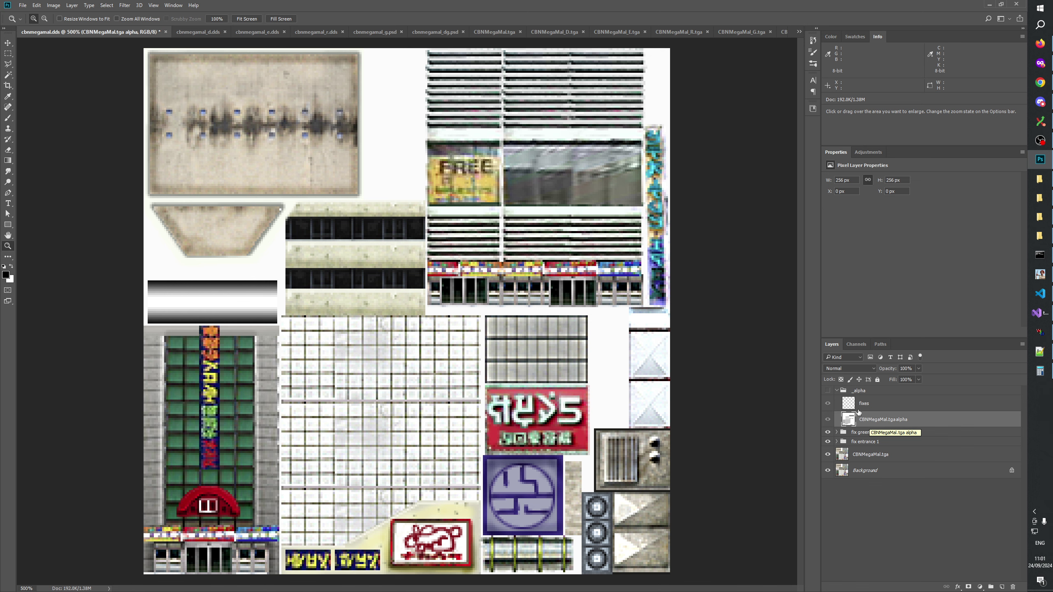
{"action": "left_click", "coordinate": [828, 391]}
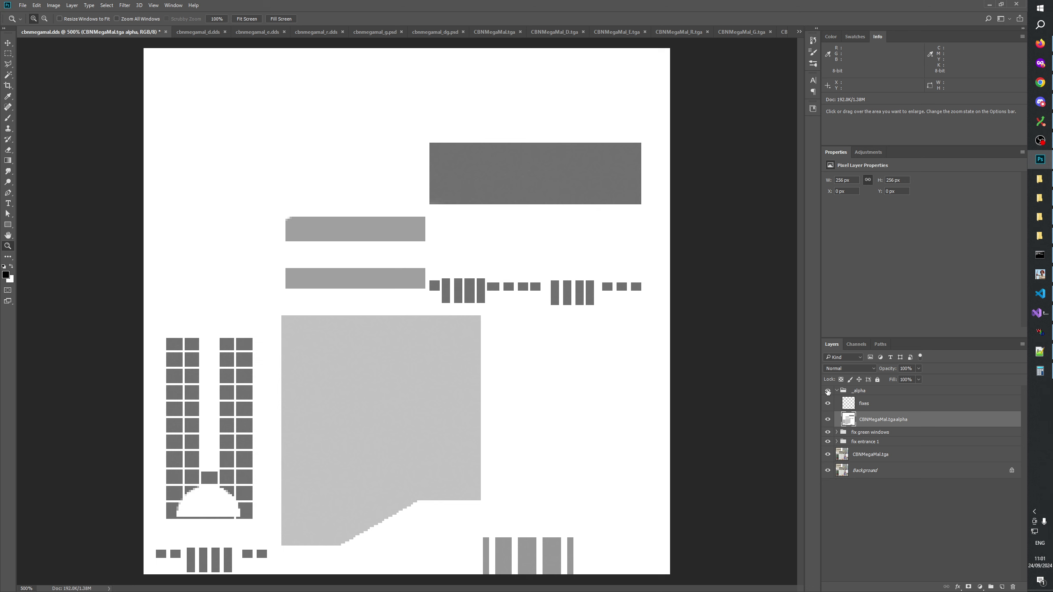
{"action": "left_click", "coordinate": [828, 392]}
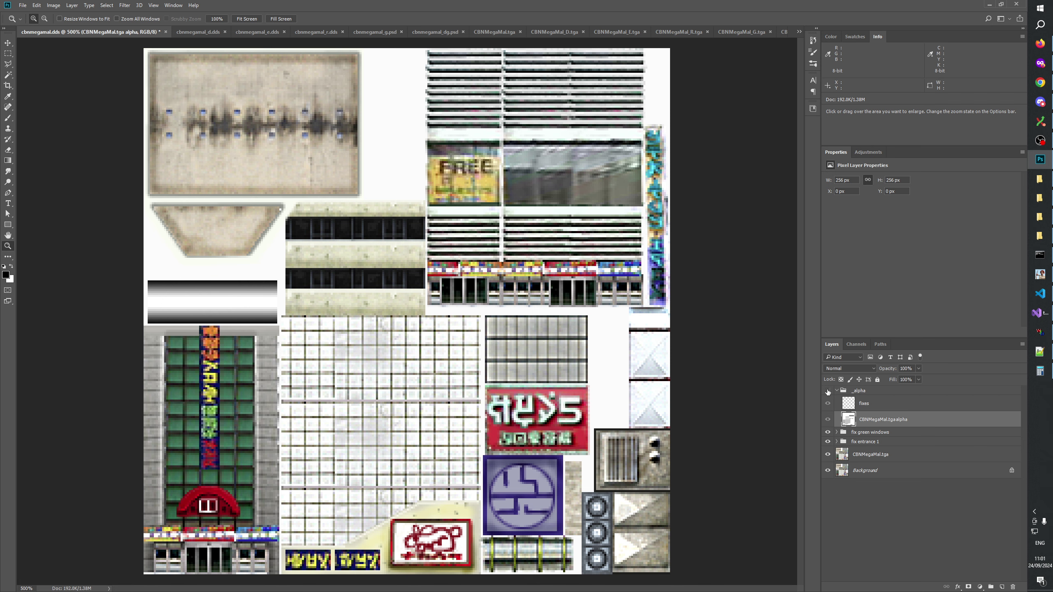
Add a layer named "white" above the fixes layer in the _alpha group and fill it with white
{"action": "left_click", "coordinate": [249, 473]}
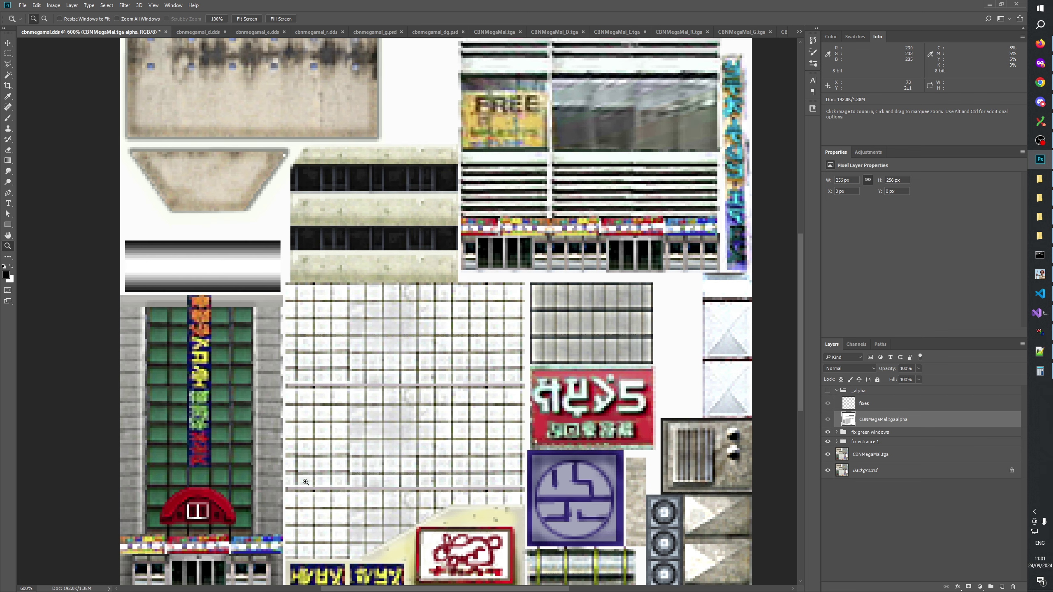
{"action": "left_click_drag", "start_coordinate": [384, 508], "coordinate": [529, 351]}
{"action": "key", "text": "ctrl+plus"}
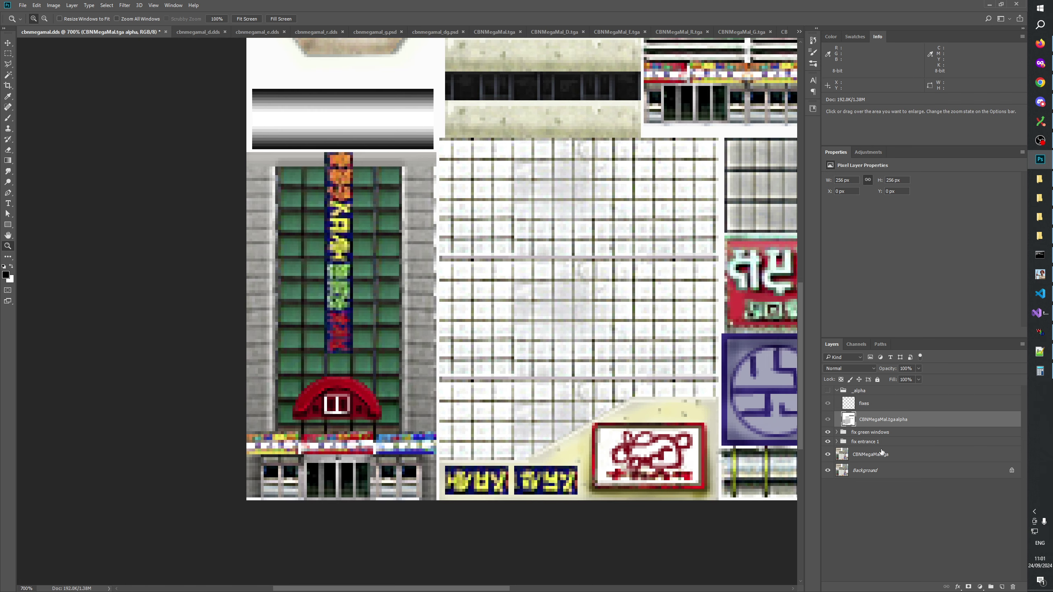
{"action": "left_click", "coordinate": [869, 405]}
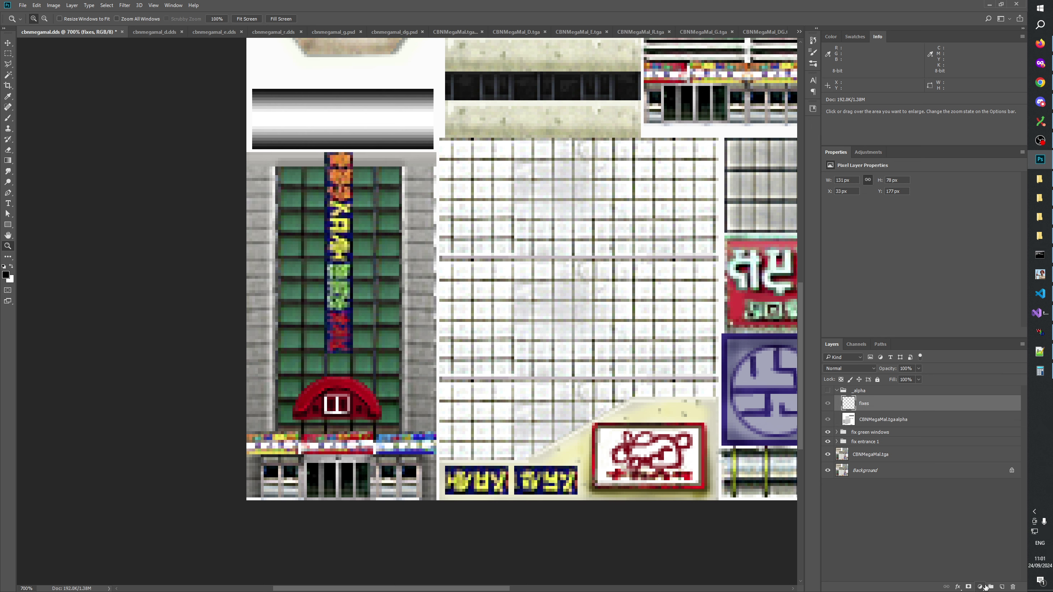
{"action": "left_click", "coordinate": [1002, 587]}
{"action": "double_click", "coordinate": [866, 403]}
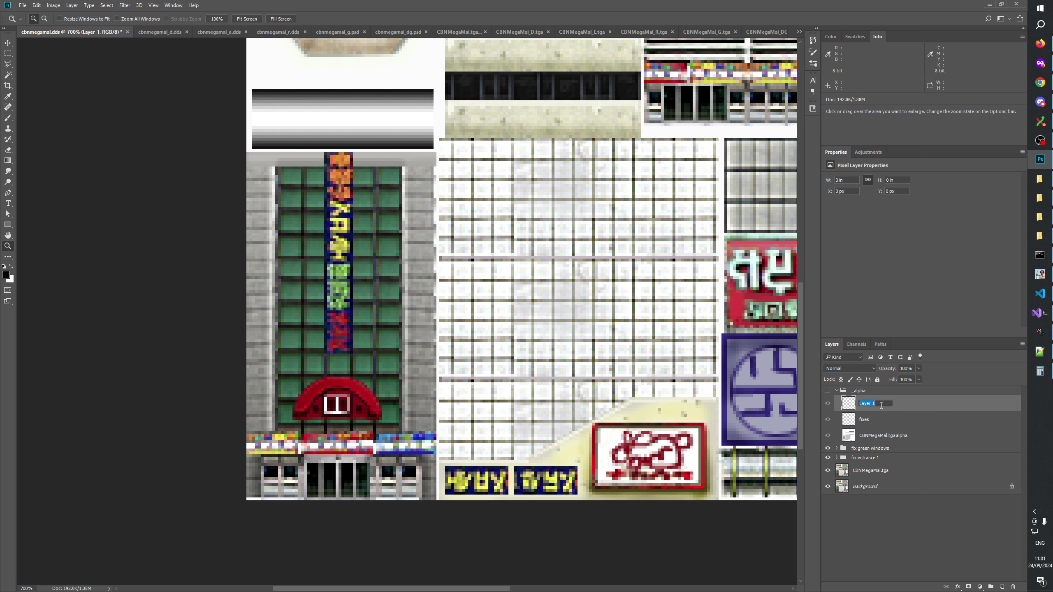
{"action": "type", "text": "white"}
{"action": "key", "text": "Return"}
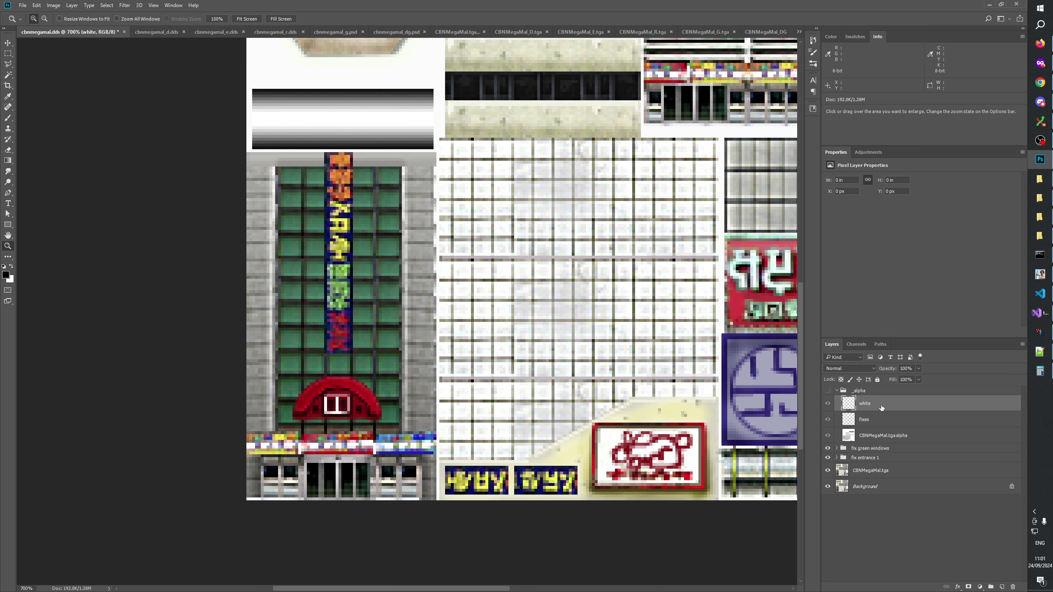
{"action": "key", "text": "ctrl+BackSpace"}
{"action": "left_click", "coordinate": [827, 391]}
{"action": "left_click", "coordinate": [828, 391]}
Look over the shopfront area of cbnmegamal.dds and inspect the cbnmegamal_d.dds and cbnmegamal_e.dds textures
{"action": "left_click_drag", "start_coordinate": [666, 372], "coordinate": [426, 395]}
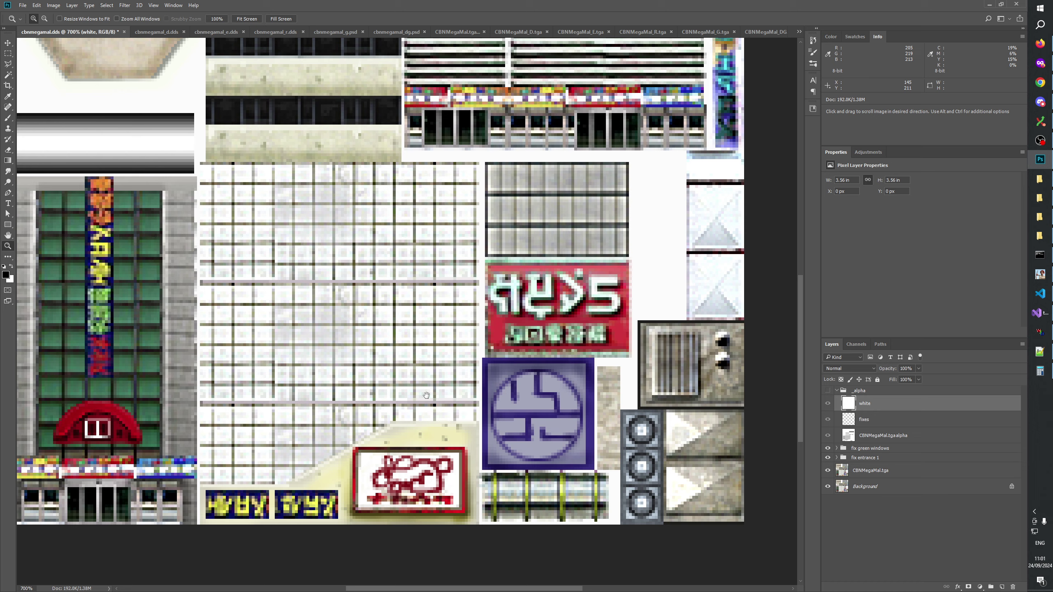
{"action": "scroll", "coordinate": [408, 432], "scroll_direction": "up", "scroll_amount": 10}
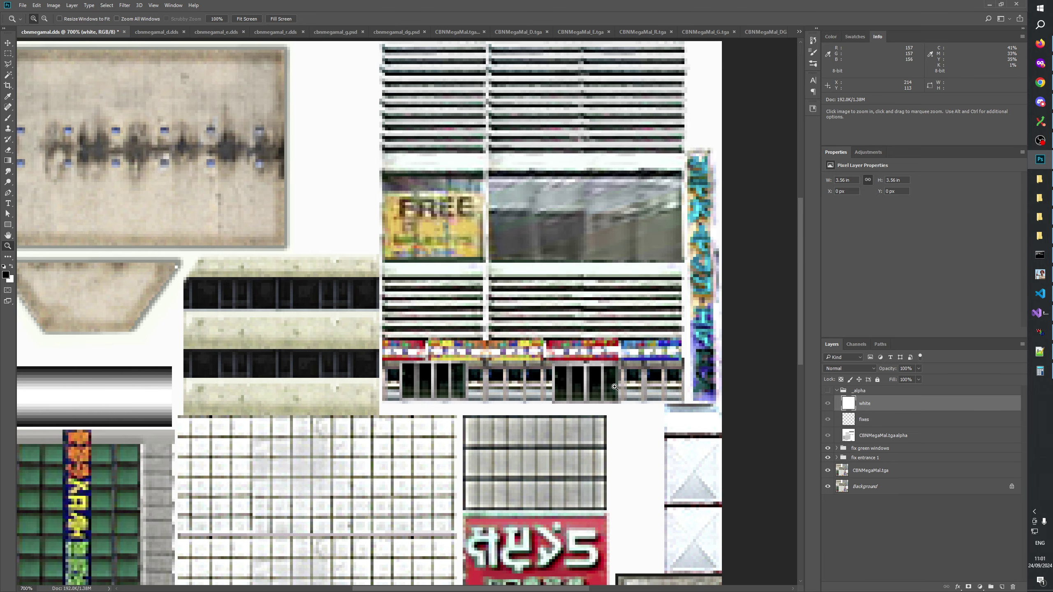
{"action": "left_click", "coordinate": [164, 33]}
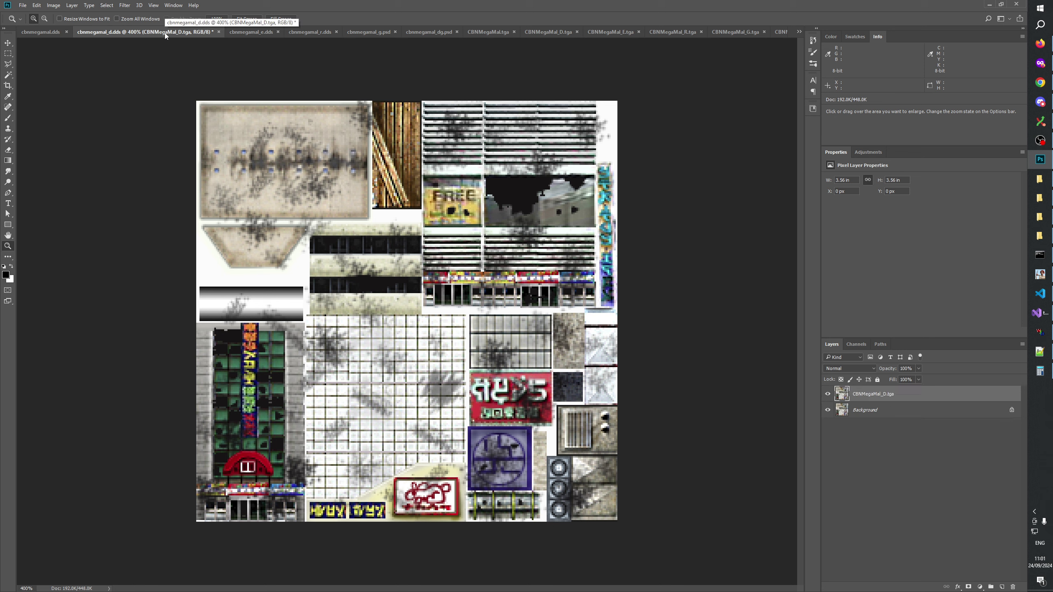
{"action": "left_click", "coordinate": [254, 34]}
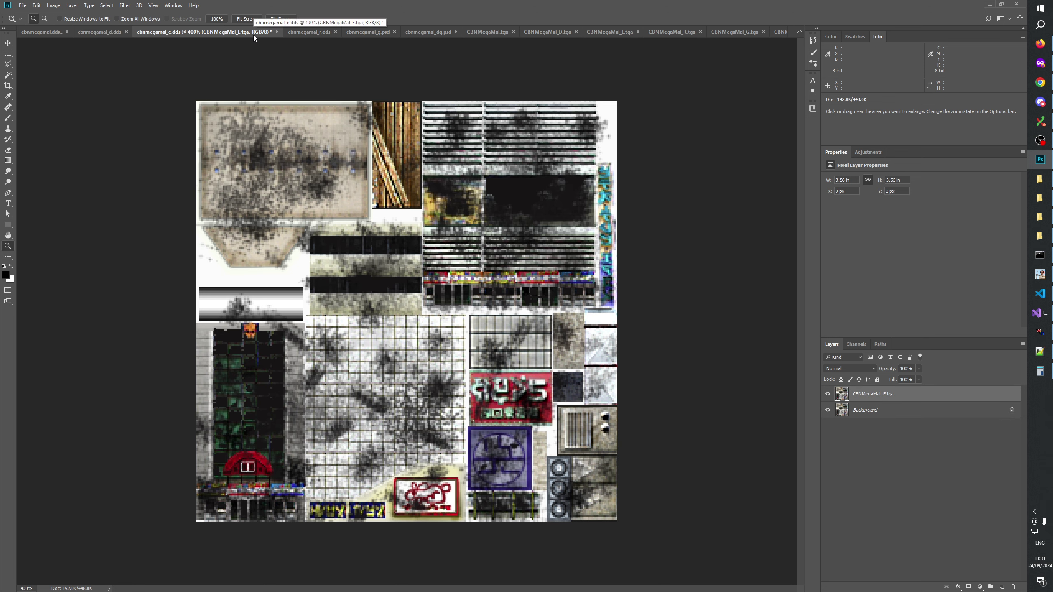
Bring up the cbnmegamal_d.dds texture document for viewing
{"action": "right_click", "coordinate": [254, 34]}
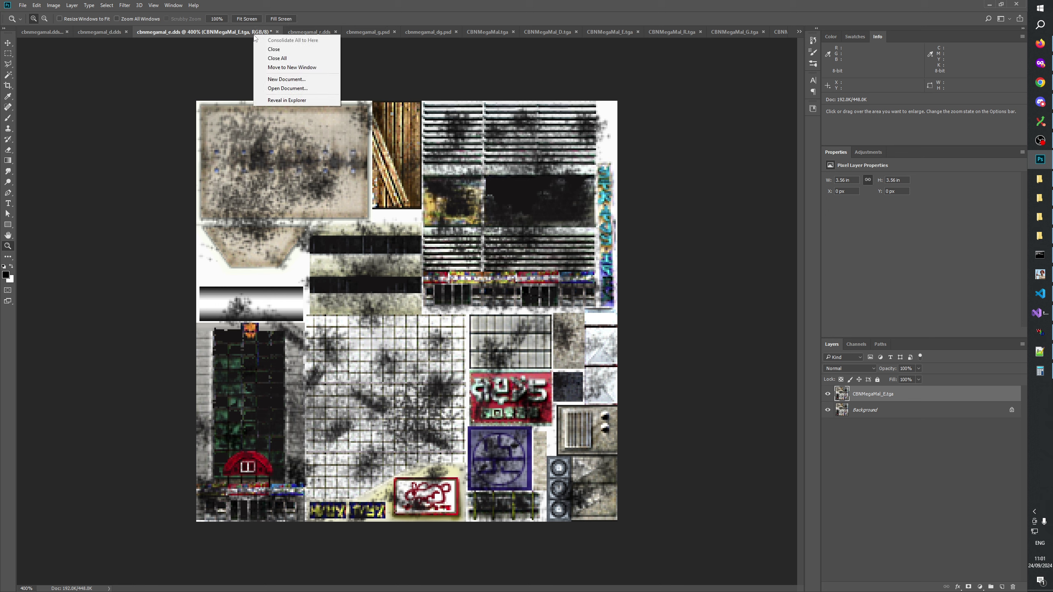
{"action": "left_click", "coordinate": [484, 3]}
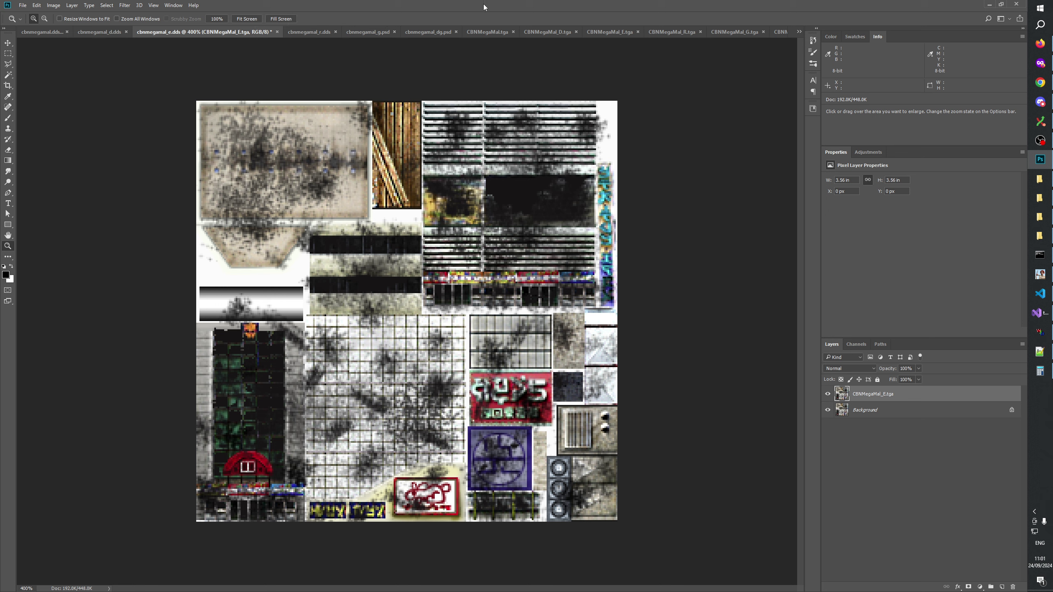
{"action": "left_click", "coordinate": [101, 33]}
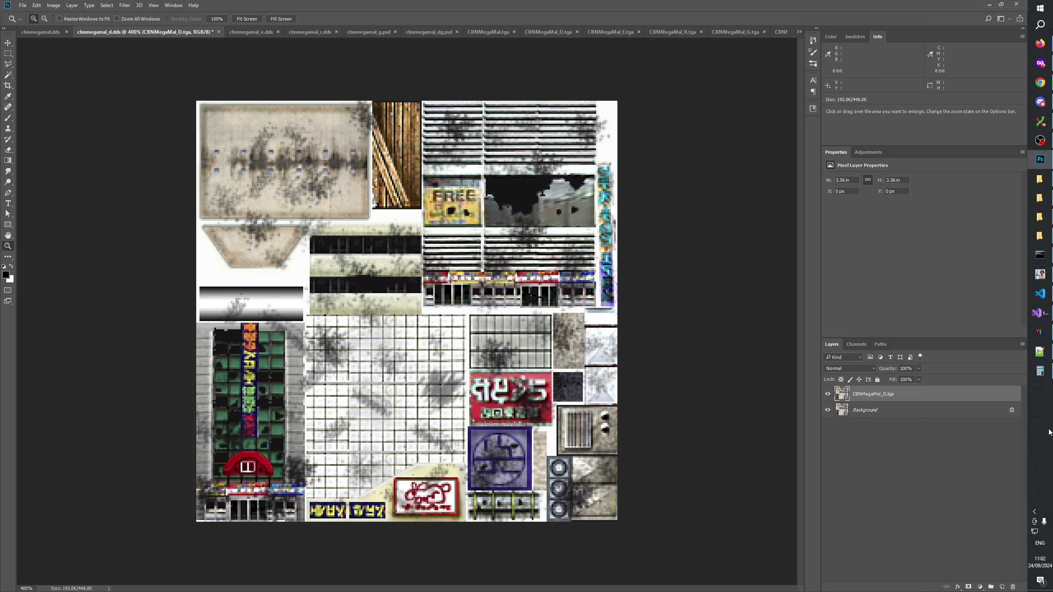
Switch to W3D Viewer and inspect the CBNMEGAMAL building model from several sides and from farther away
{"action": "left_click", "coordinate": [1040, 332]}
{"action": "left_click_drag", "start_coordinate": [706, 320], "coordinate": [542, 327]}
{"action": "left_click_drag", "start_coordinate": [718, 325], "coordinate": [390, 299]}
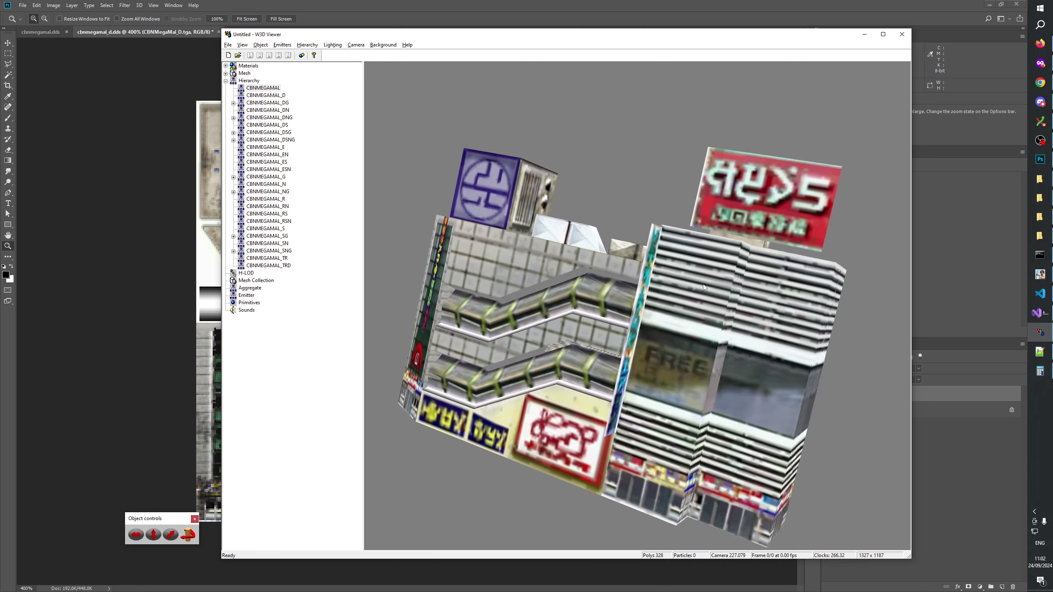
{"action": "left_click_drag", "start_coordinate": [627, 251], "coordinate": [522, 298]}
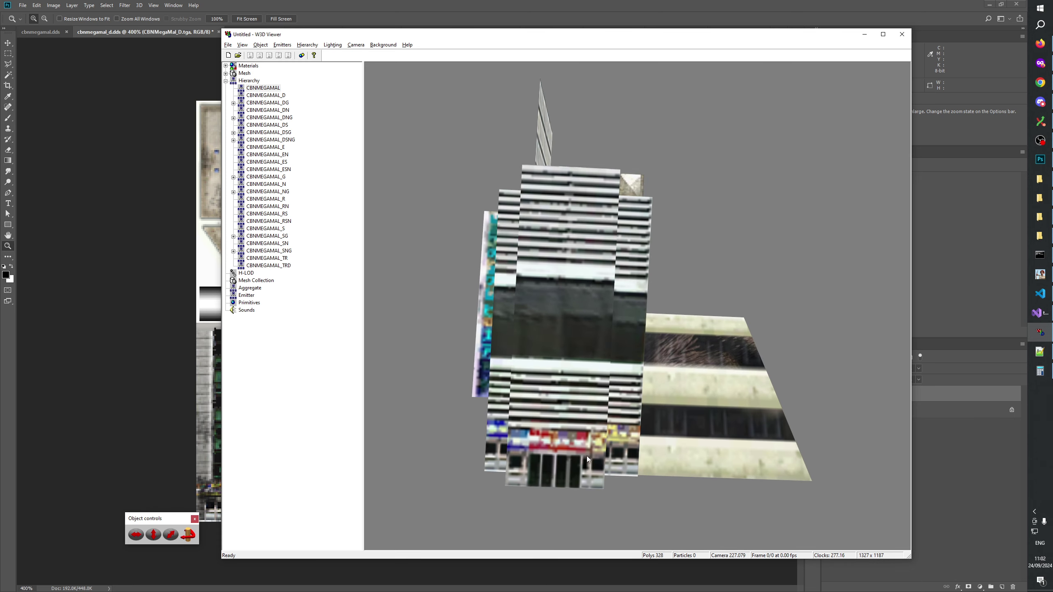
{"action": "left_click_drag", "start_coordinate": [586, 455], "coordinate": [766, 321]}
{"action": "scroll", "coordinate": [685, 234], "scroll_direction": "down", "scroll_amount": 3}
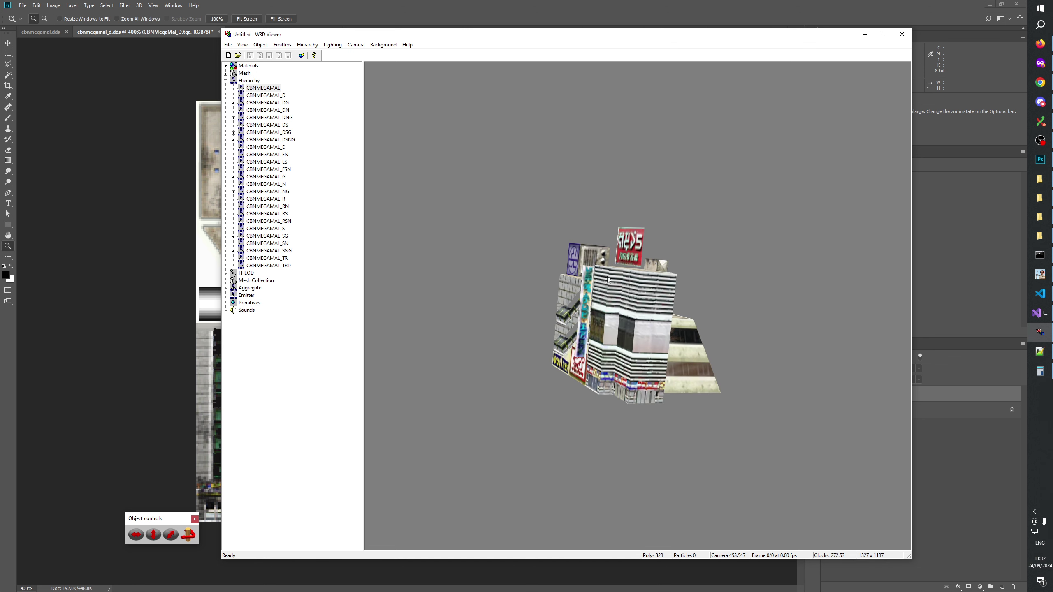
Return to Photoshop and toggle the CBNMegaMal_D.tga layer's visibility to compare it with the Background in cbnmegamal_d.dds
{"action": "key", "text": "alt+Tab"}
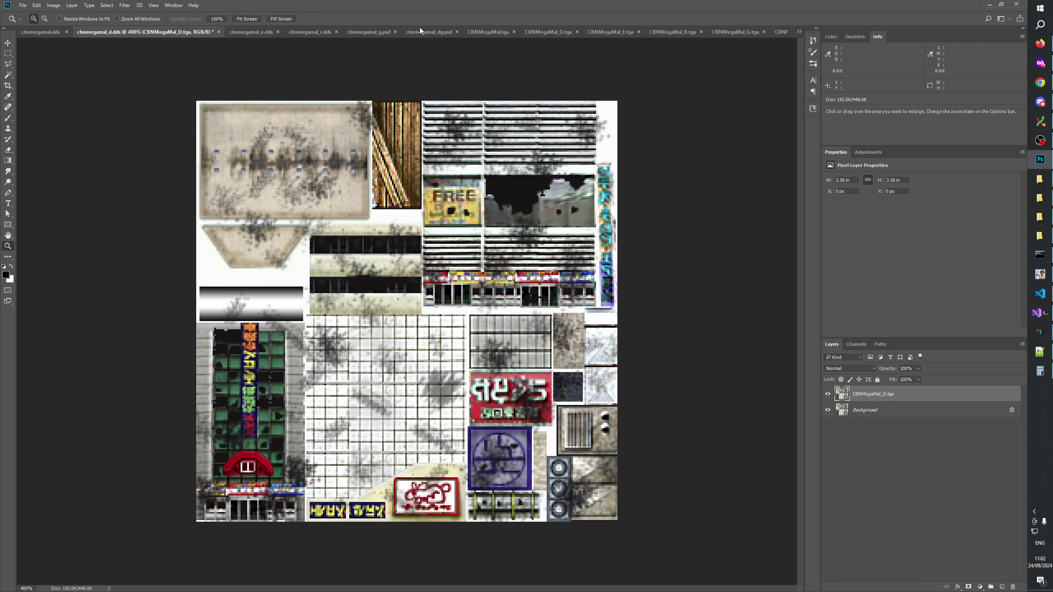
{"action": "left_click", "coordinate": [828, 394]}
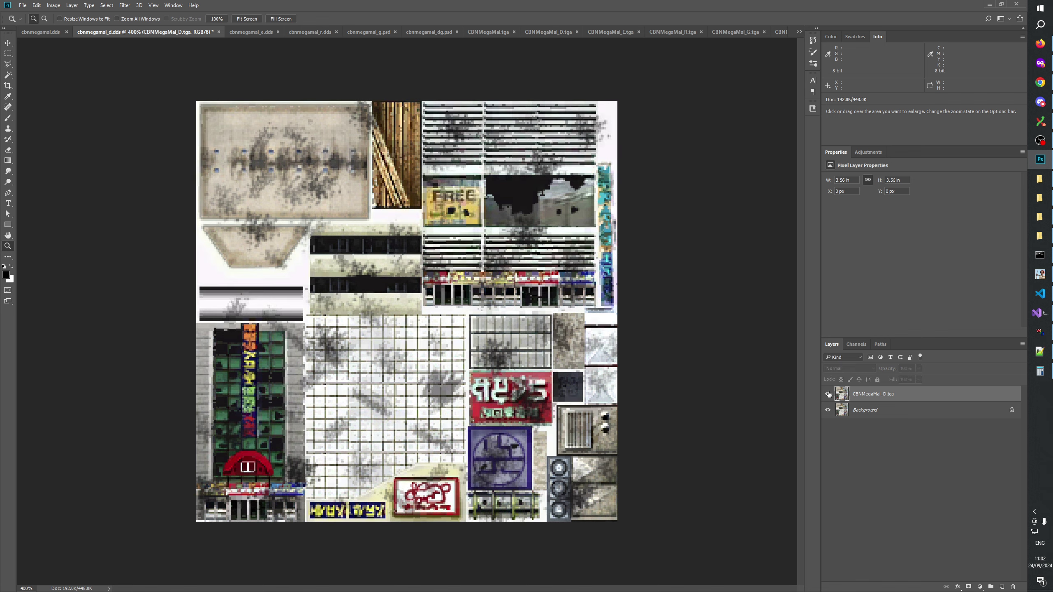
{"action": "left_click", "coordinate": [829, 395]}
{"action": "left_click", "coordinate": [829, 394]}
{"action": "left_click", "coordinate": [828, 394]}
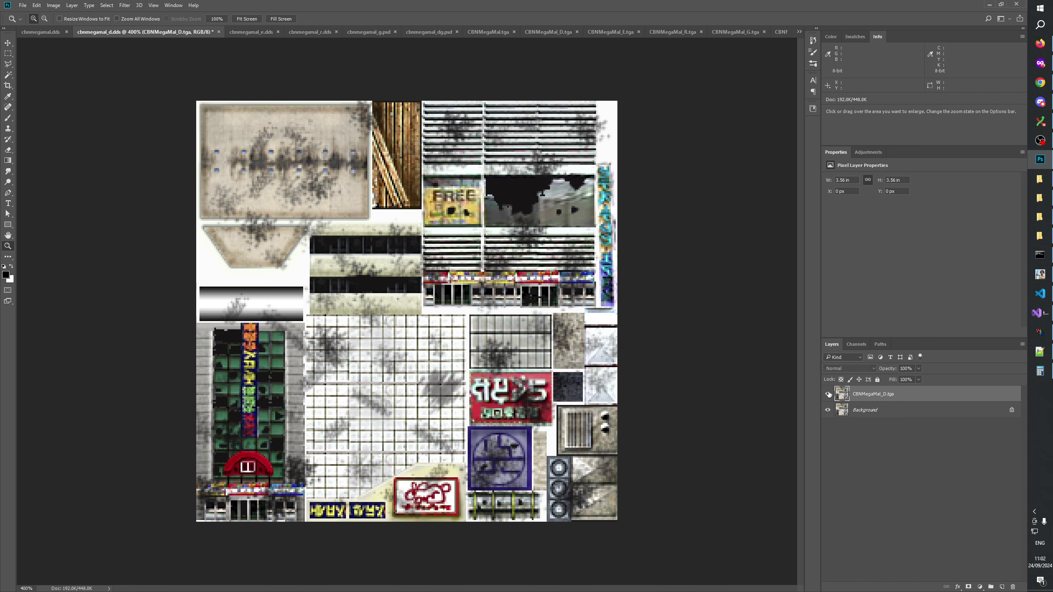
{"action": "left_click", "coordinate": [829, 394]}
{"action": "left_click", "coordinate": [828, 394]}
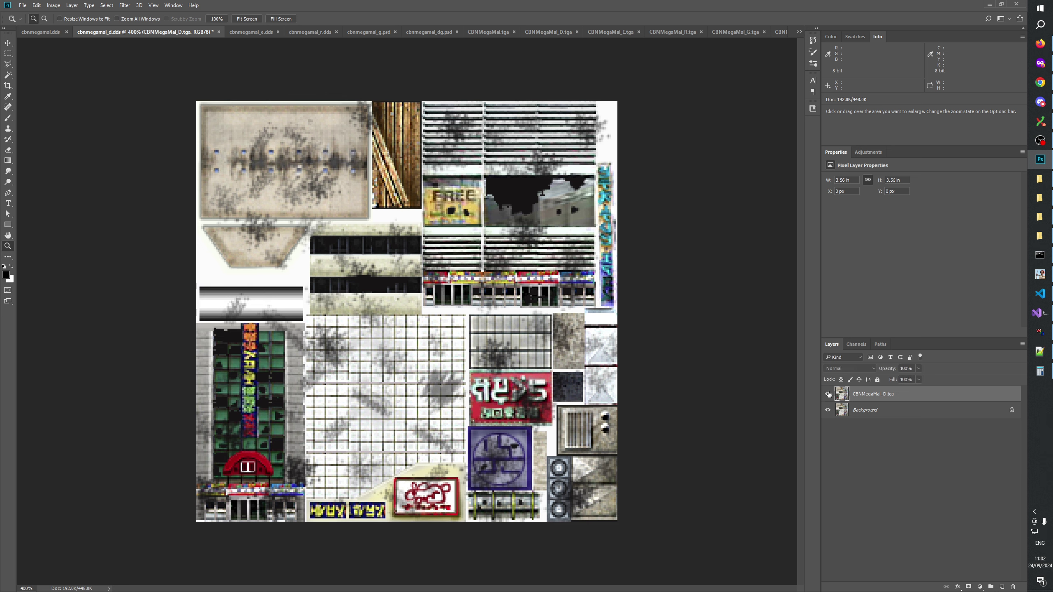
Go to the tower's green windows in cbnmegamal.dds and expand the fix green windows group
{"action": "left_click", "coordinate": [37, 33]}
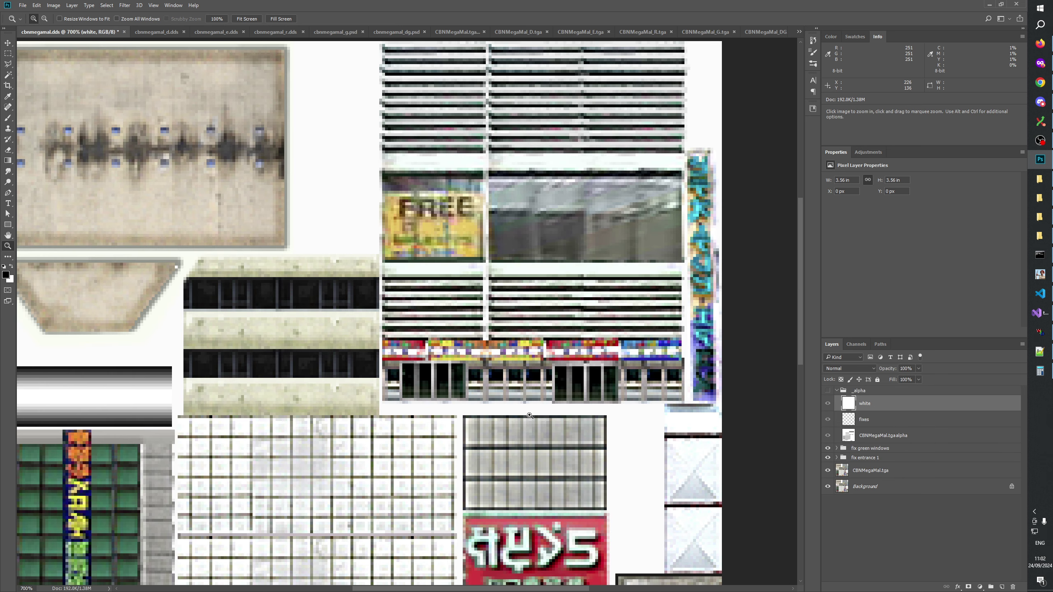
{"action": "right_click", "coordinate": [485, 396]}
{"action": "left_click", "coordinate": [497, 421]}
{"action": "left_click", "coordinate": [386, 386]}
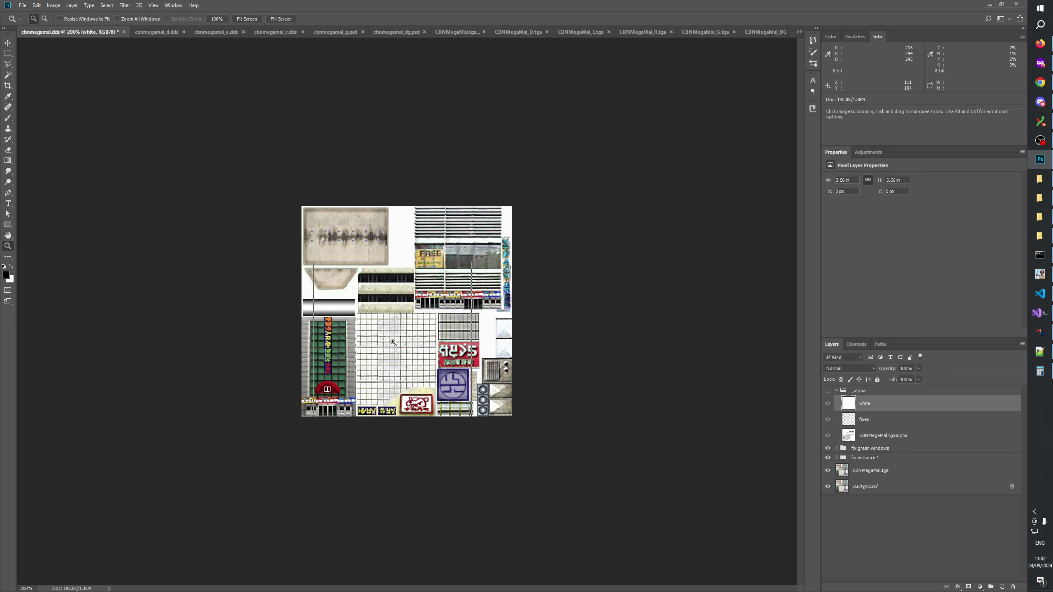
{"action": "left_click", "coordinate": [397, 345]}
{"action": "left_click", "coordinate": [397, 345]}
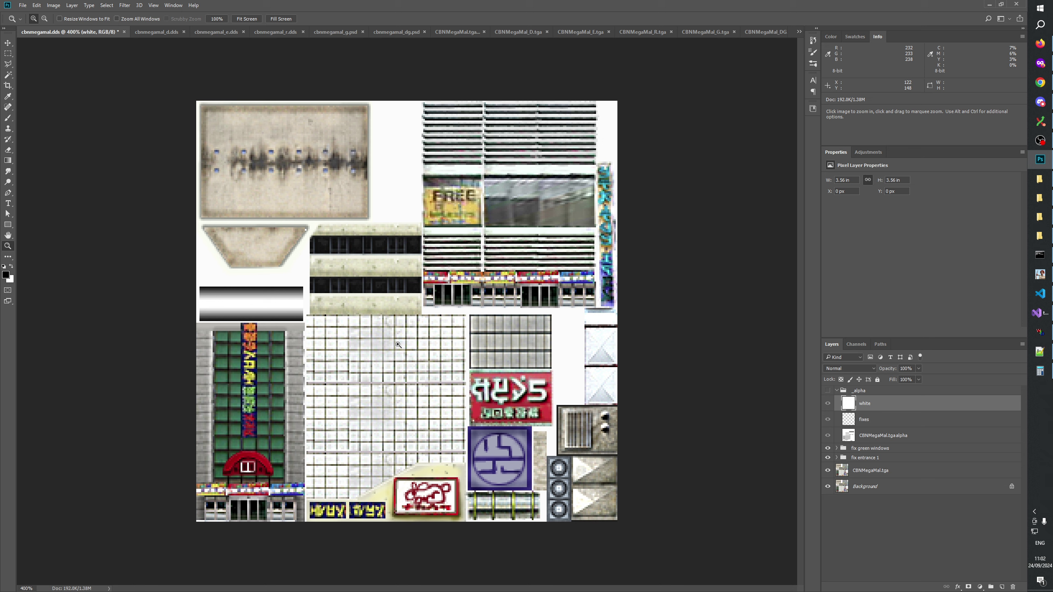
{"action": "left_click", "coordinate": [204, 417]}
{"action": "left_click", "coordinate": [204, 454]}
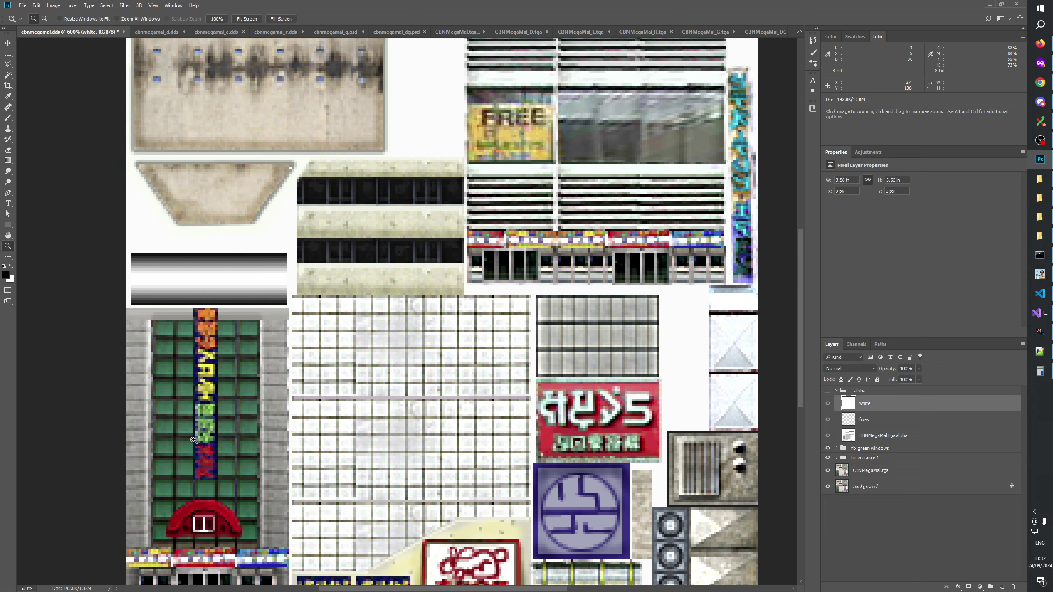
{"action": "left_click", "coordinate": [204, 454]}
{"action": "left_click", "coordinate": [204, 454]}
{"action": "left_click", "coordinate": [380, 132]}
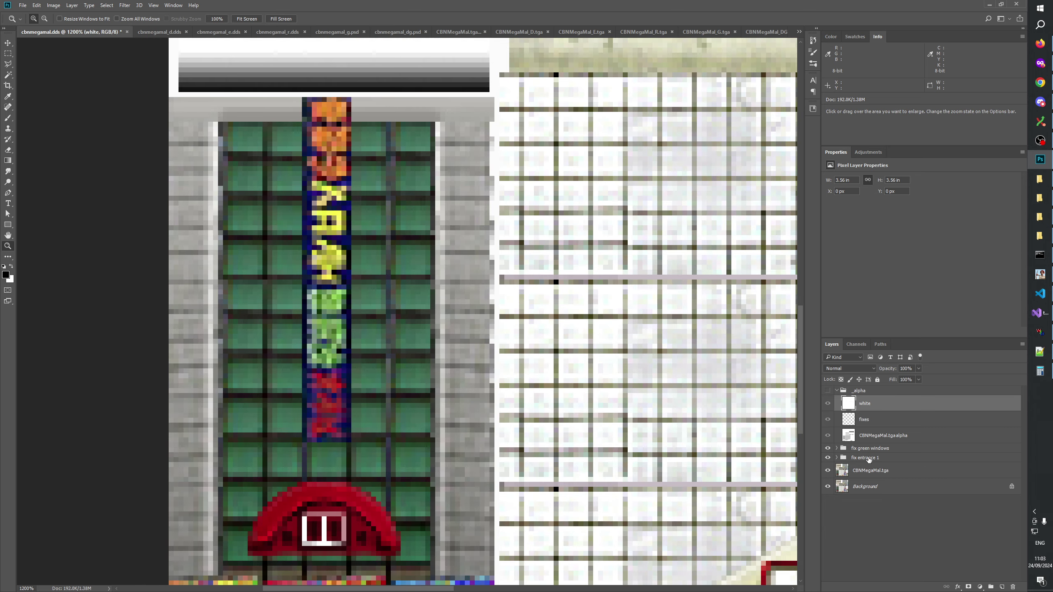
{"action": "left_click", "coordinate": [862, 450]}
{"action": "left_click", "coordinate": [836, 449]}
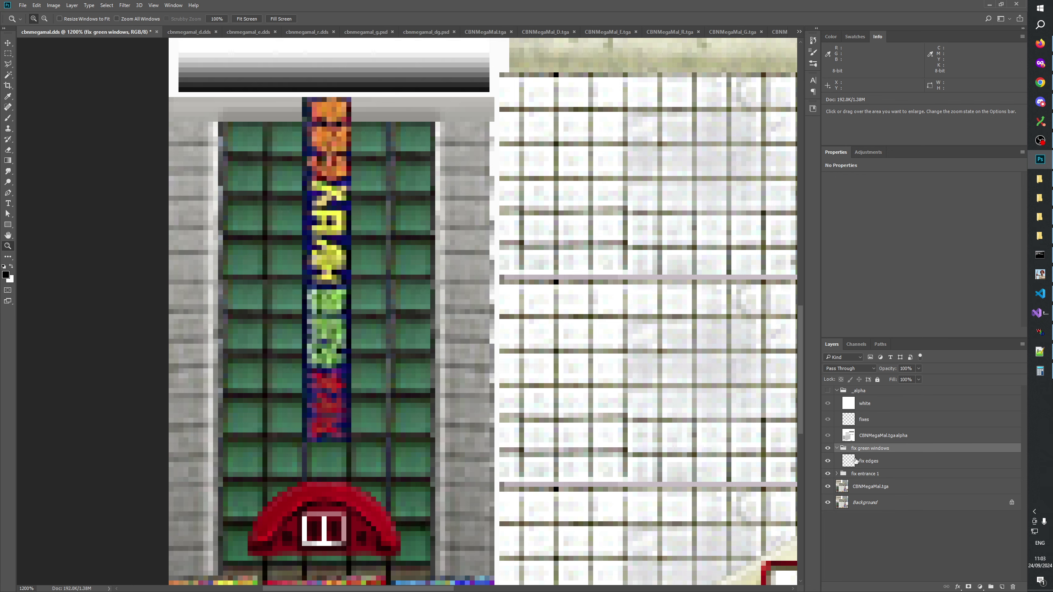
Inspect the tower's green windows up close in W3D Viewer and toggle the _alpha group's visibility back in Photoshop
{"action": "key", "text": "alt+Tab"}
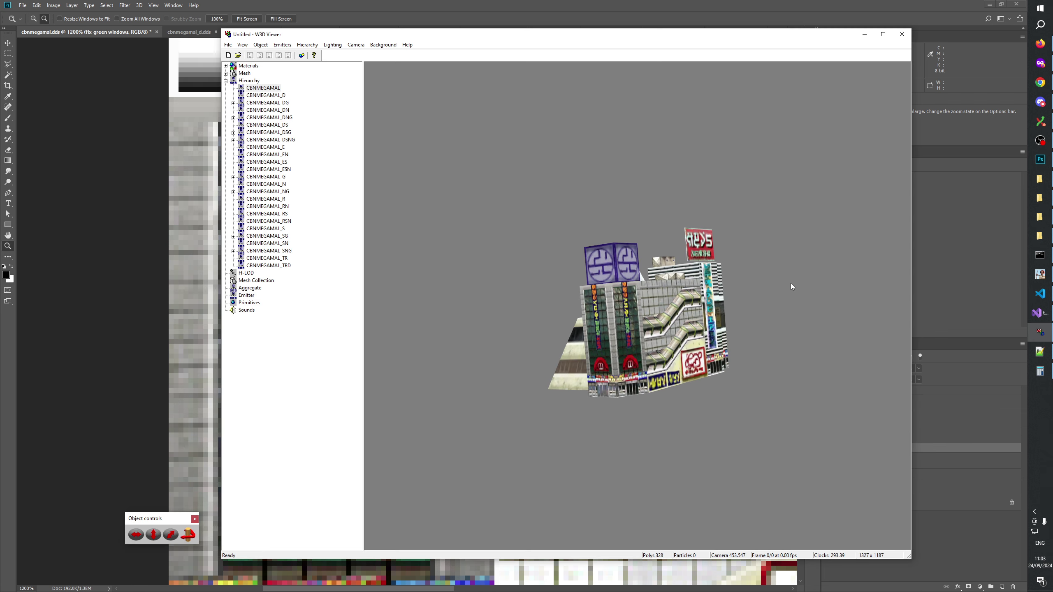
{"action": "scroll", "coordinate": [677, 386], "scroll_direction": "up", "scroll_amount": 6}
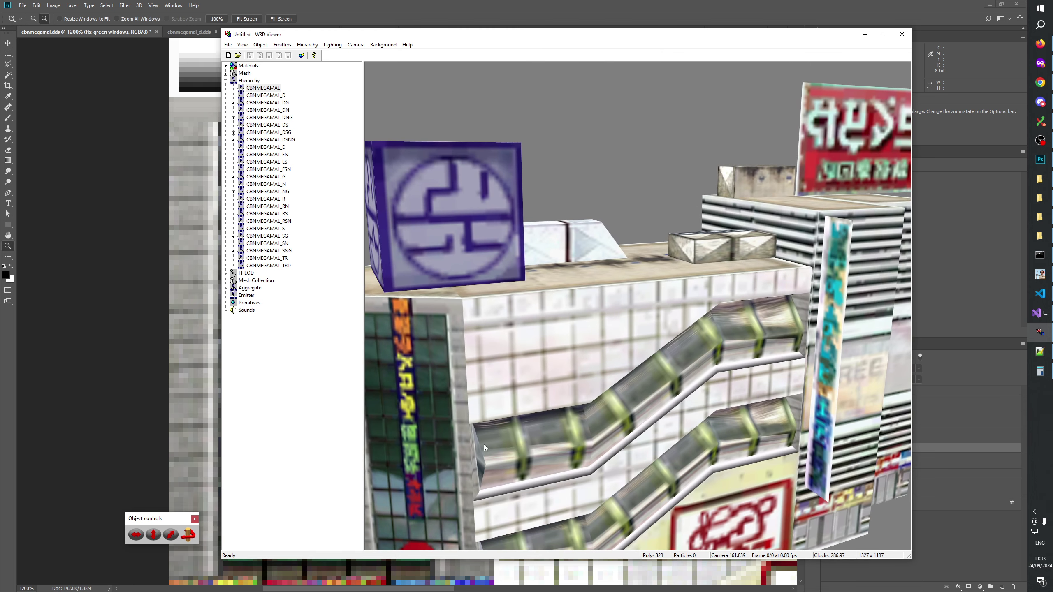
{"action": "key", "text": "alt+Tab"}
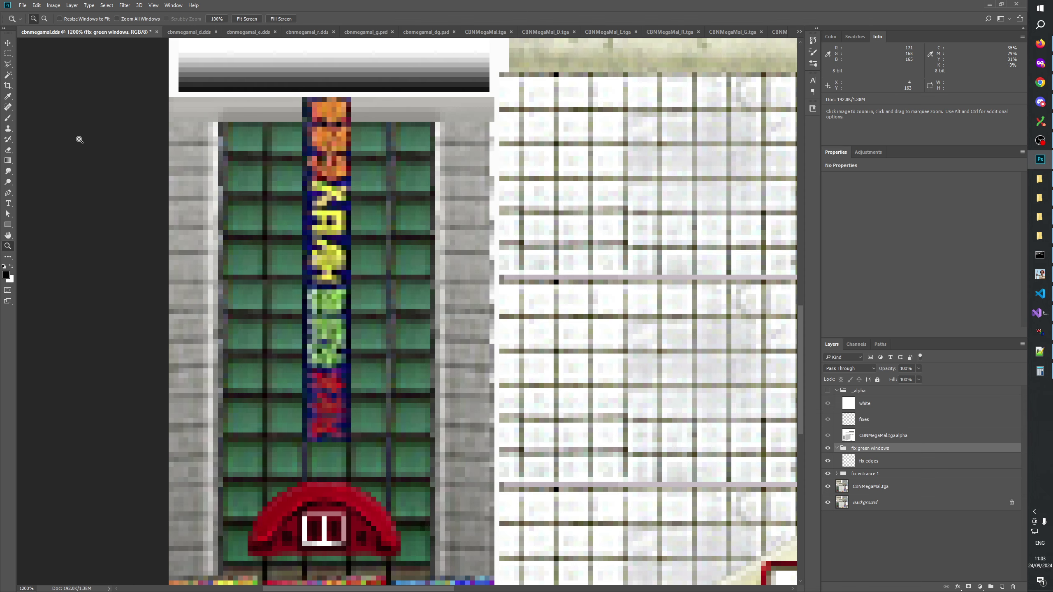
{"action": "left_click", "coordinate": [827, 391]}
{"action": "left_click", "coordinate": [828, 391]}
Select the 2 by 77 px vertical divider strip between the first two green window columns, down to the red entrance arch
{"action": "left_click", "coordinate": [8, 54]}
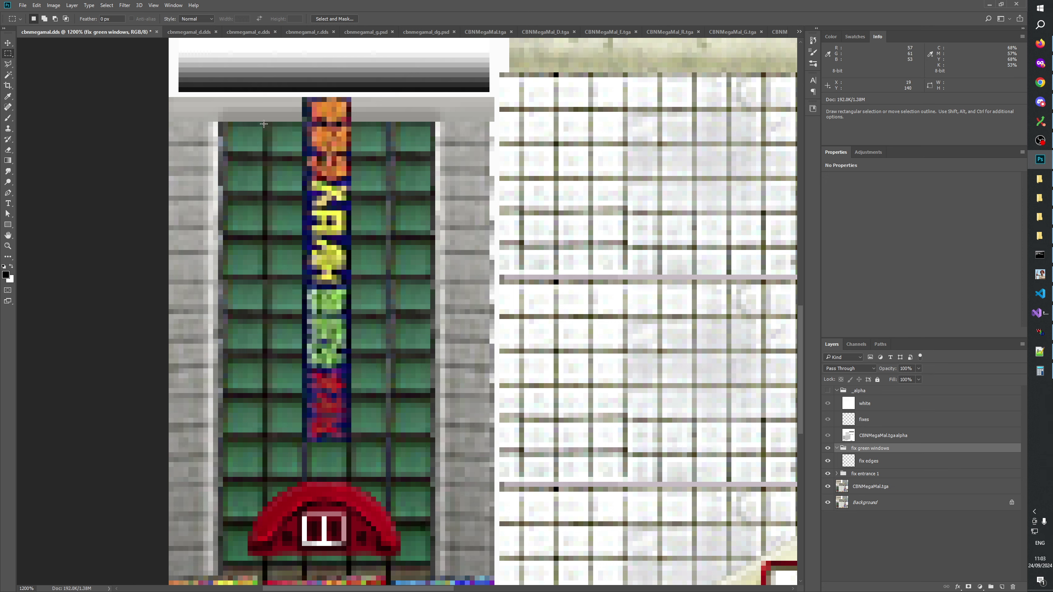
{"action": "left_click_drag", "start_coordinate": [263, 123], "coordinate": [265, 499]}
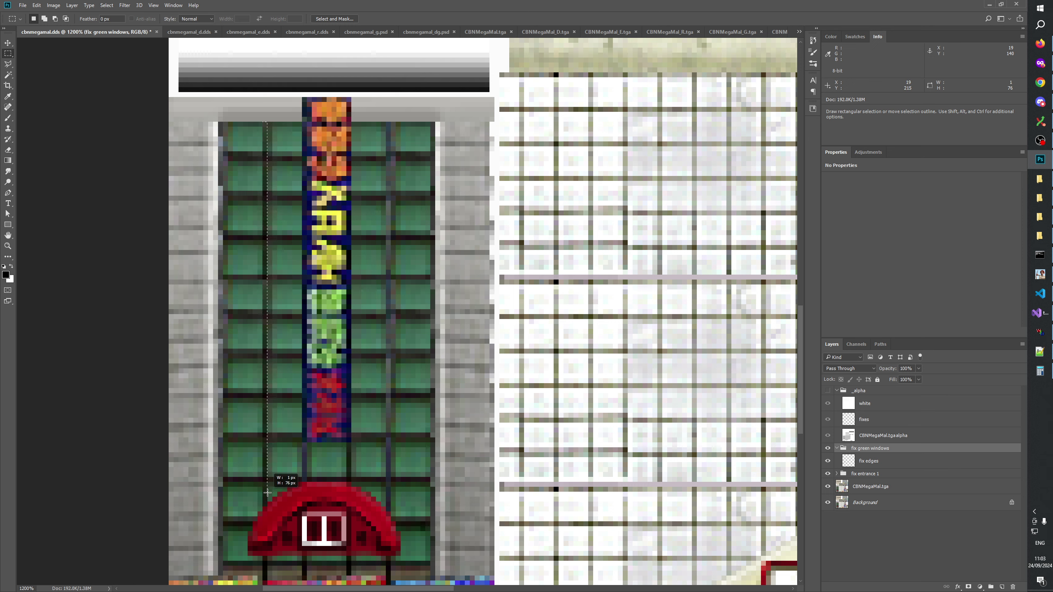
{"action": "left_click_drag", "start_coordinate": [268, 497], "coordinate": [268, 498]}
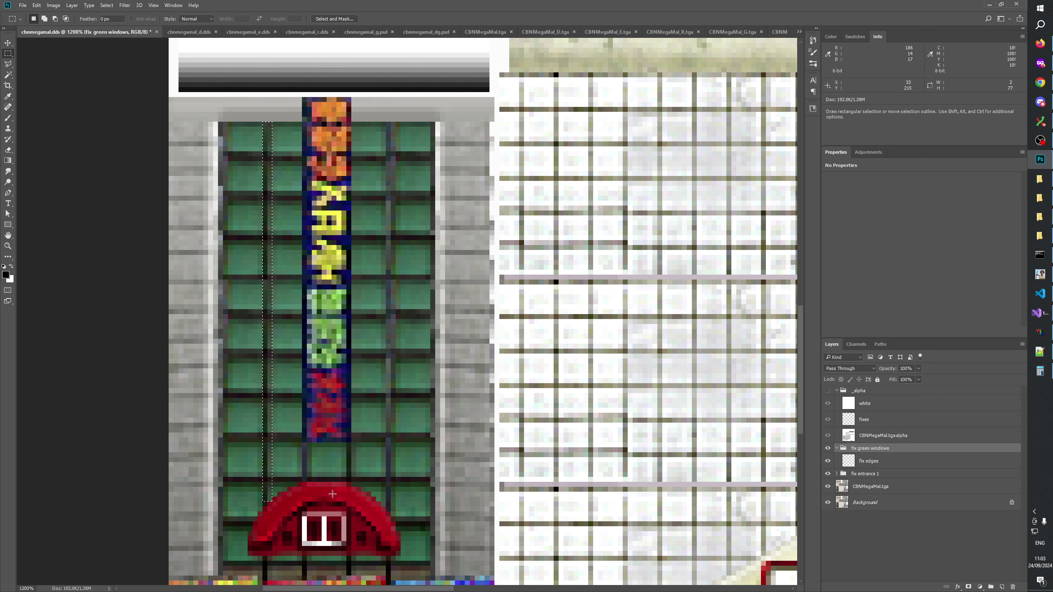
Rename the fix edges layer in the fix green windows group to "fix edges around billboard"
{"action": "left_click", "coordinate": [873, 467]}
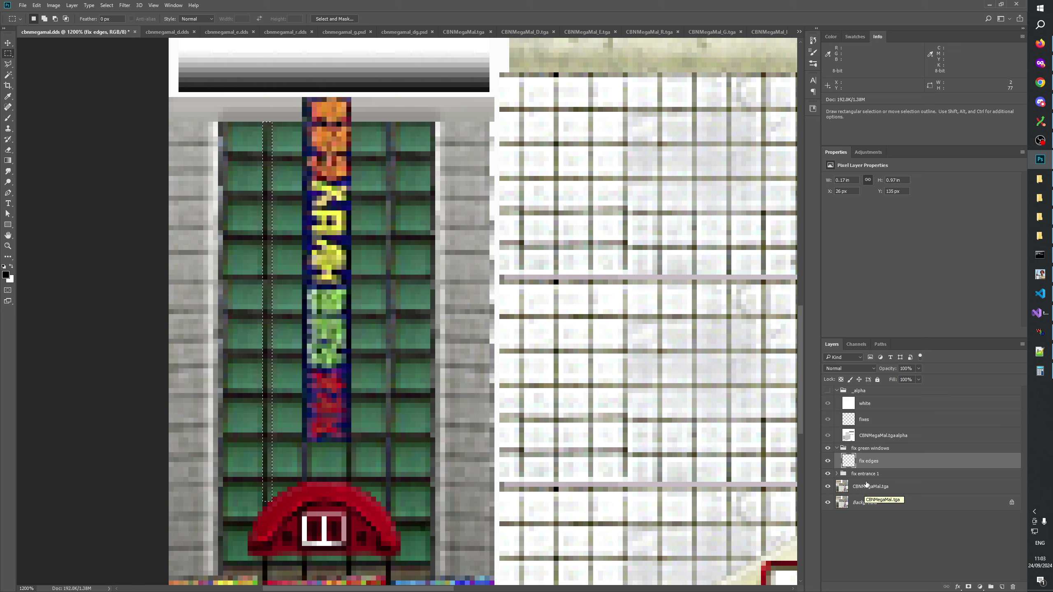
{"action": "double_click", "coordinate": [870, 461]}
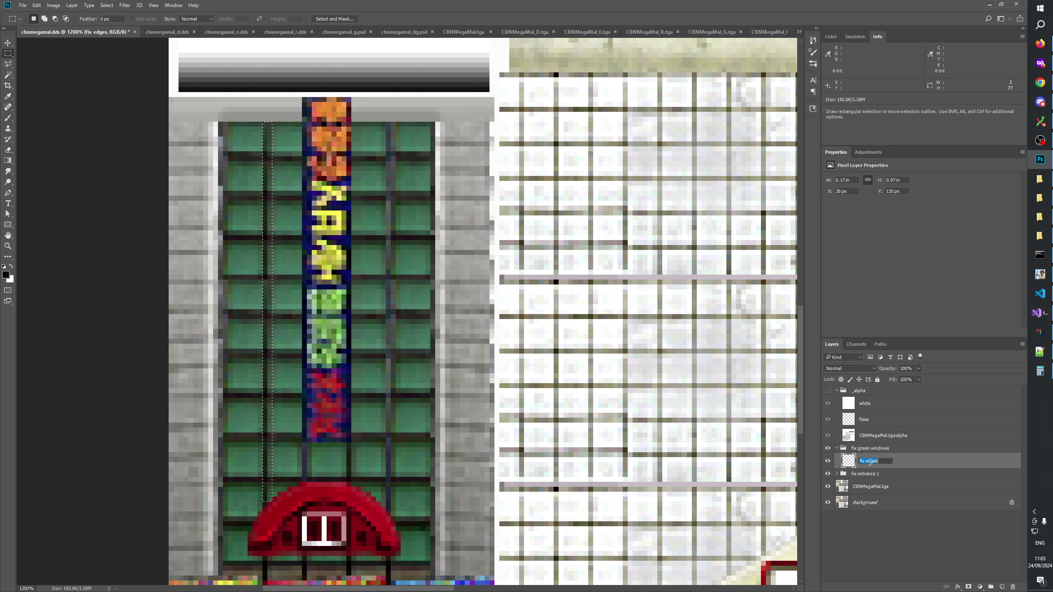
{"action": "left_click", "coordinate": [870, 462]}
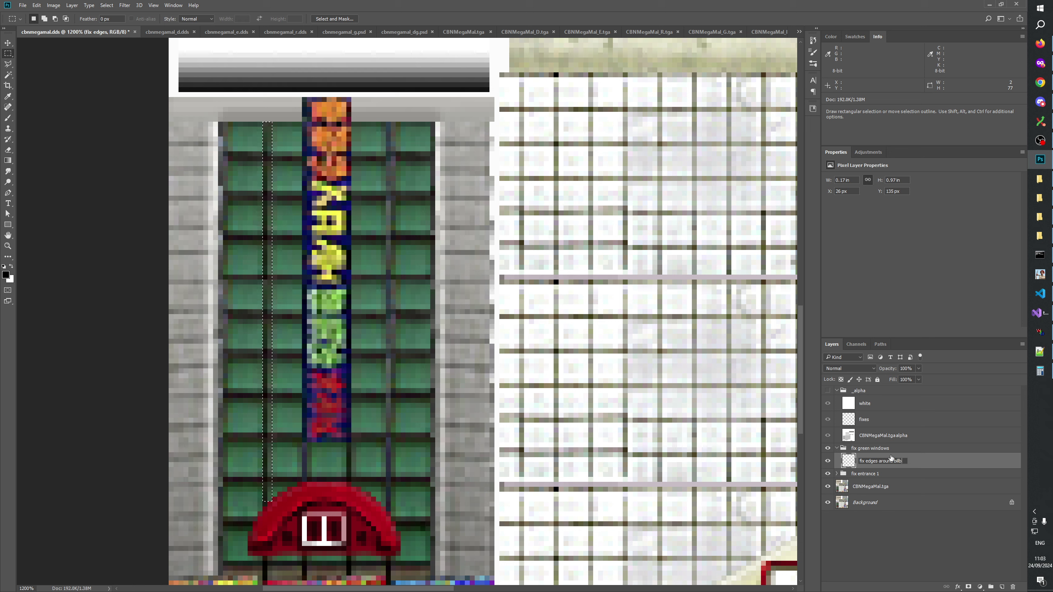
{"action": "key", "text": "Return"}
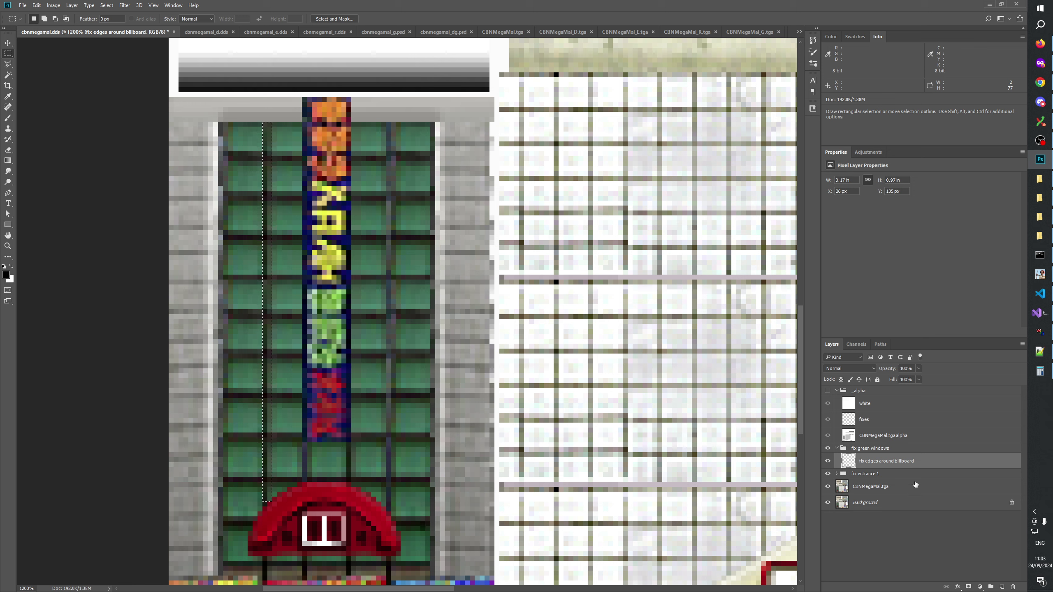
Copy the selected divider strip from CBNMegaMal.tga onto a layer named "fix edge between windows" at the top of the fix green windows group
{"action": "key", "text": "ctrl+c"}
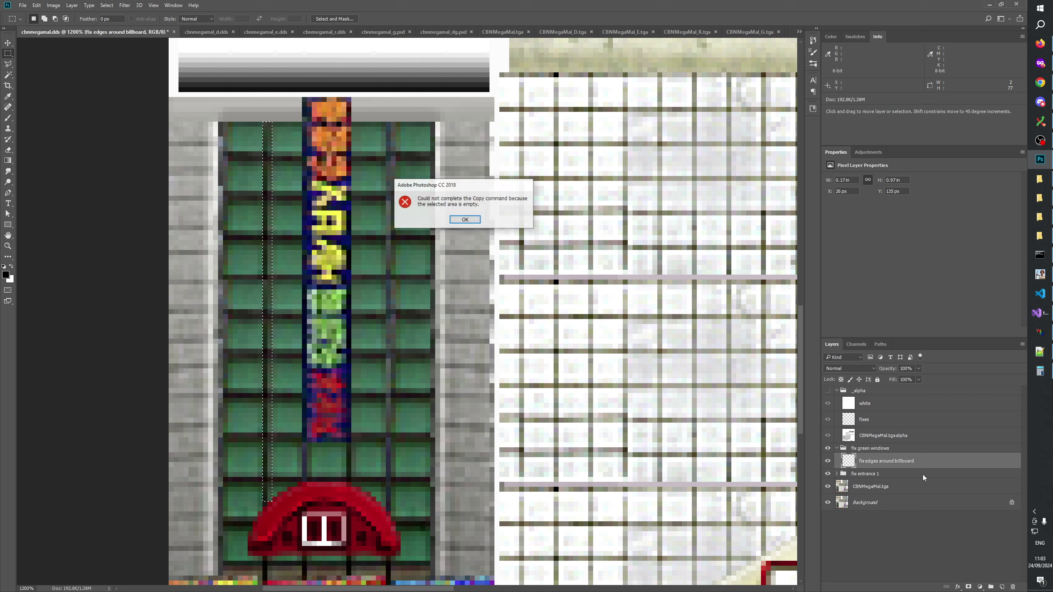
{"action": "left_click", "coordinate": [465, 220]}
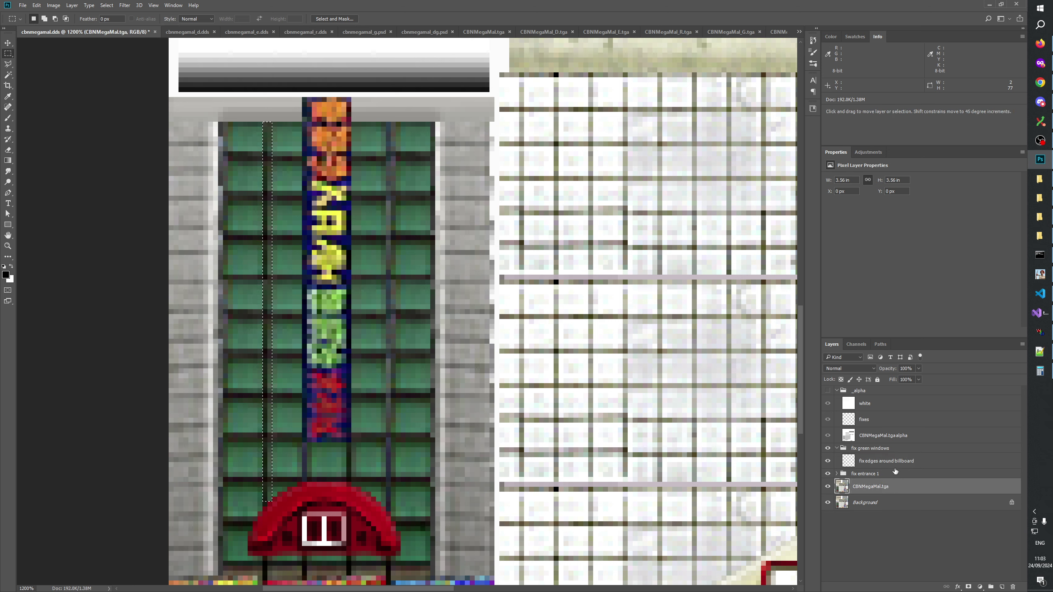
{"action": "left_click", "coordinate": [1001, 586]}
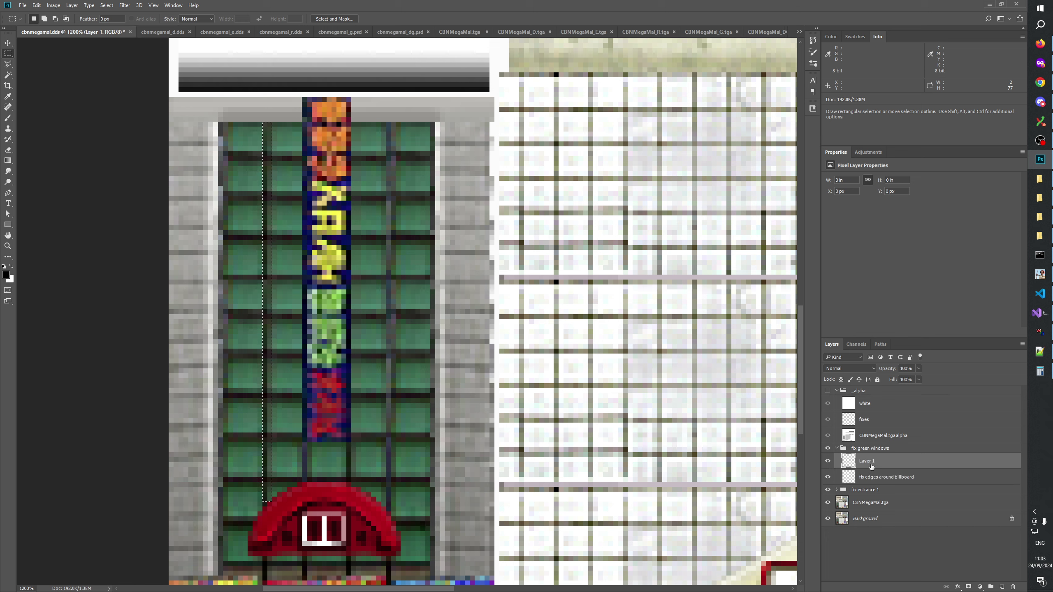
{"action": "double_click", "coordinate": [867, 461]}
{"action": "type", "text": "fix"}
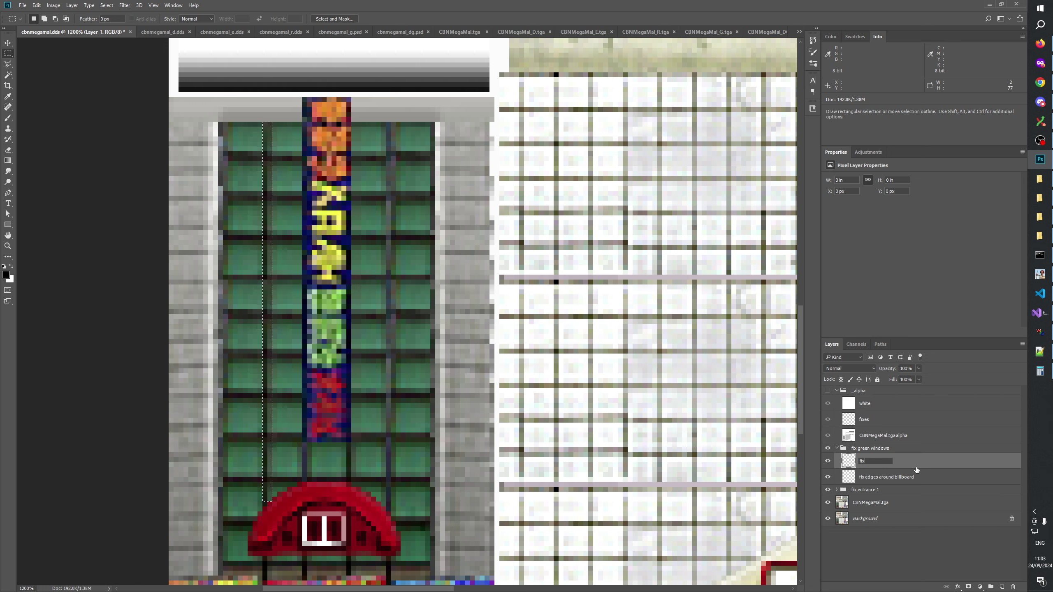
{"action": "type", "text": " edges betwe"}
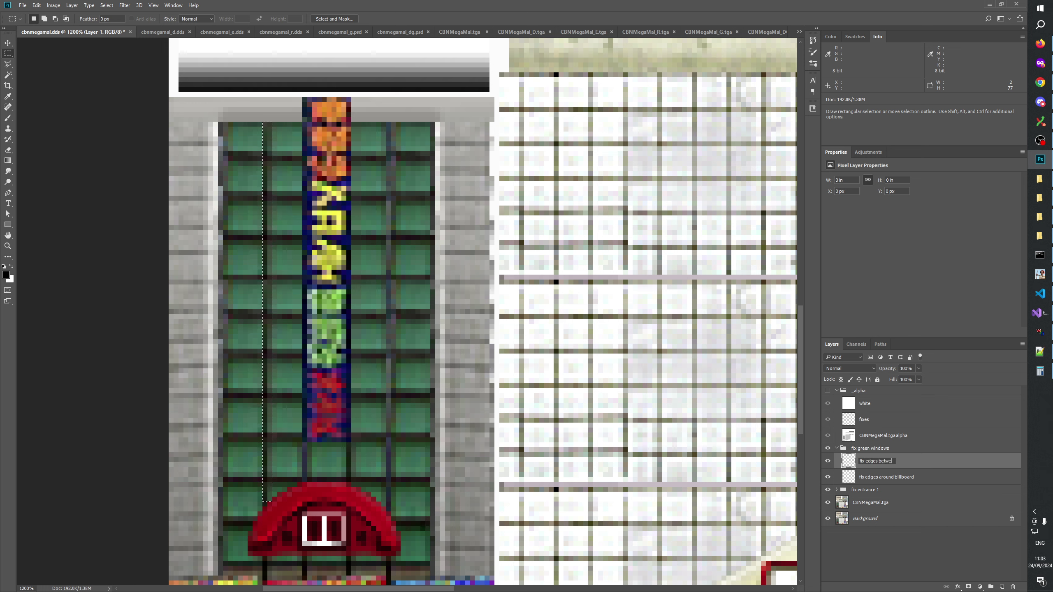
{"action": "type", "text": "en windows"}
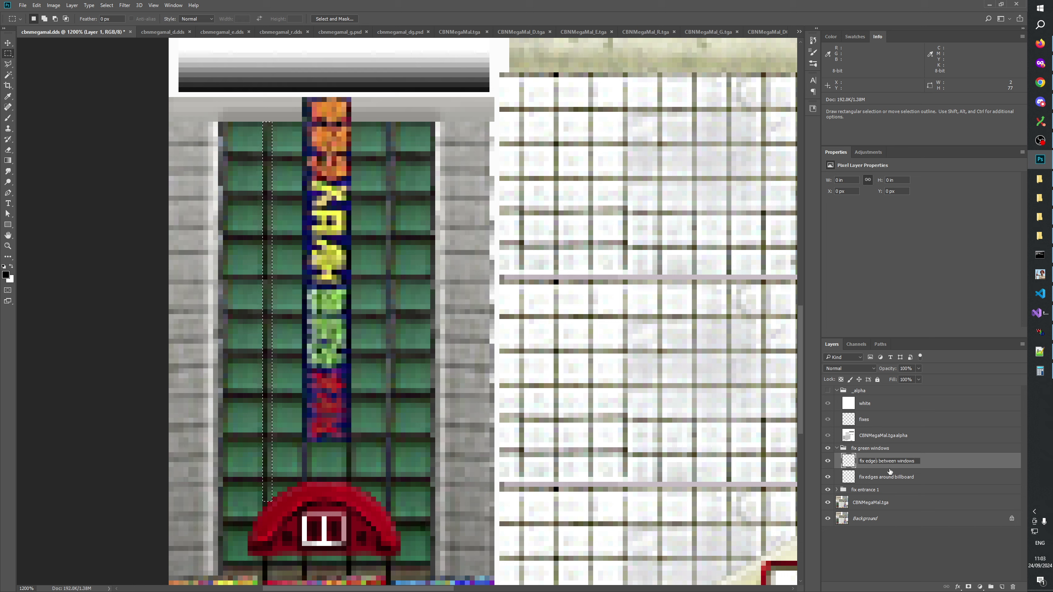
{"action": "key", "text": "ctrl+Left"}
{"action": "key", "text": "ctrl+Left"}
{"action": "key", "text": "Left"}
{"action": "key", "text": "BackSpace"}
{"action": "key", "text": "Return"}
{"action": "key", "text": "ctrl+d"}
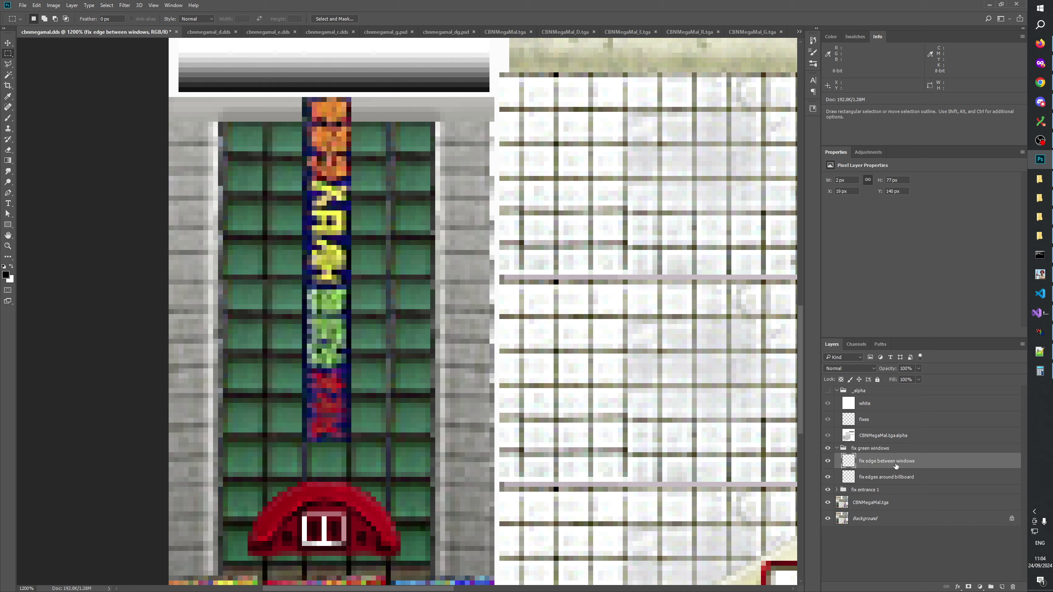
Move the copied divider strip horizontally to X 44 px, over the divider between the last two green window columns
{"action": "key", "text": "ctrl+shift+Right"}
{"action": "key", "text": "shift+Right"}
{"action": "key", "text": "shift+Right"}
{"action": "key", "text": "Left"}
{"action": "key", "text": "Left"}
{"action": "key", "text": "Left"}
{"action": "key", "text": "Left"}
{"action": "key", "text": "Left"}
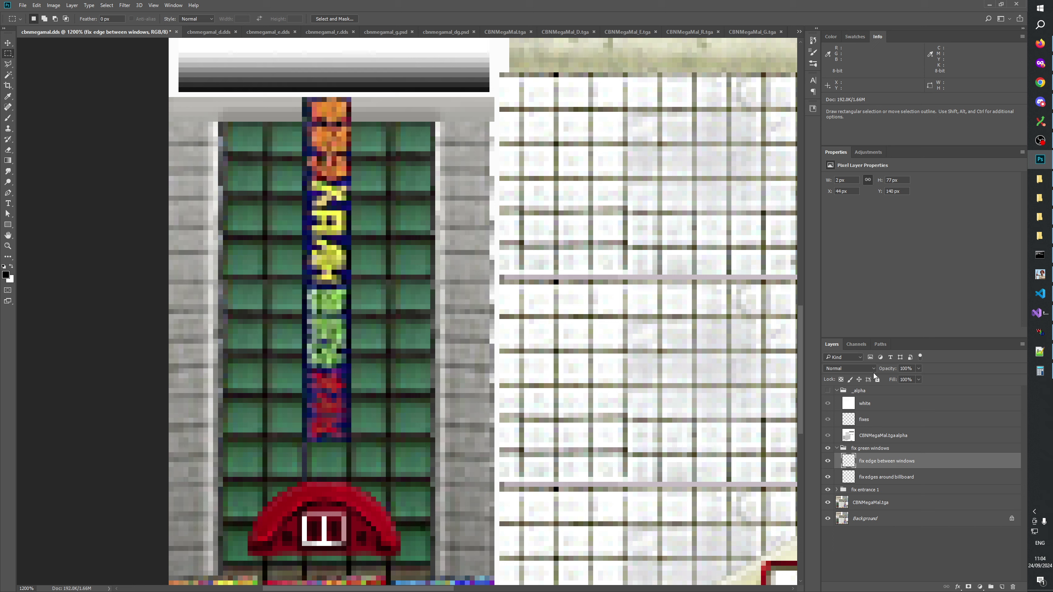
Set the fix edge between windows layer's blend mode to Darken and hide the layer to compare the divider
{"action": "left_click", "coordinate": [862, 368]}
{"action": "left_click", "coordinate": [833, 383]}
{"action": "left_click", "coordinate": [827, 462]}
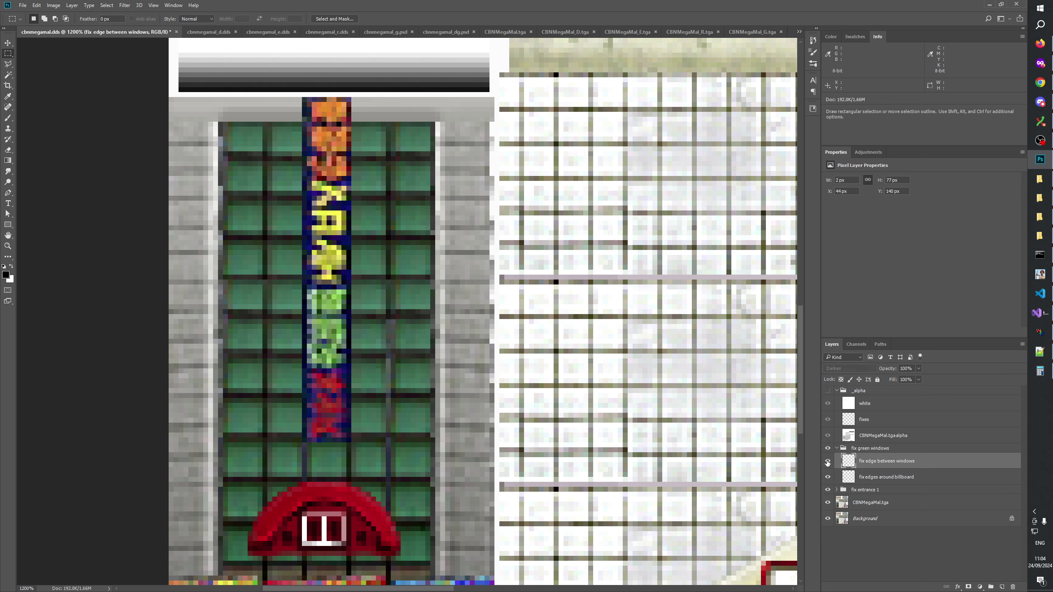
Compare the window divider with and without the fix edge between windows layer, leaving the layer shown
{"action": "left_click", "coordinate": [828, 462]}
{"action": "left_click", "coordinate": [828, 462]}
{"action": "left_click", "coordinate": [828, 462]}
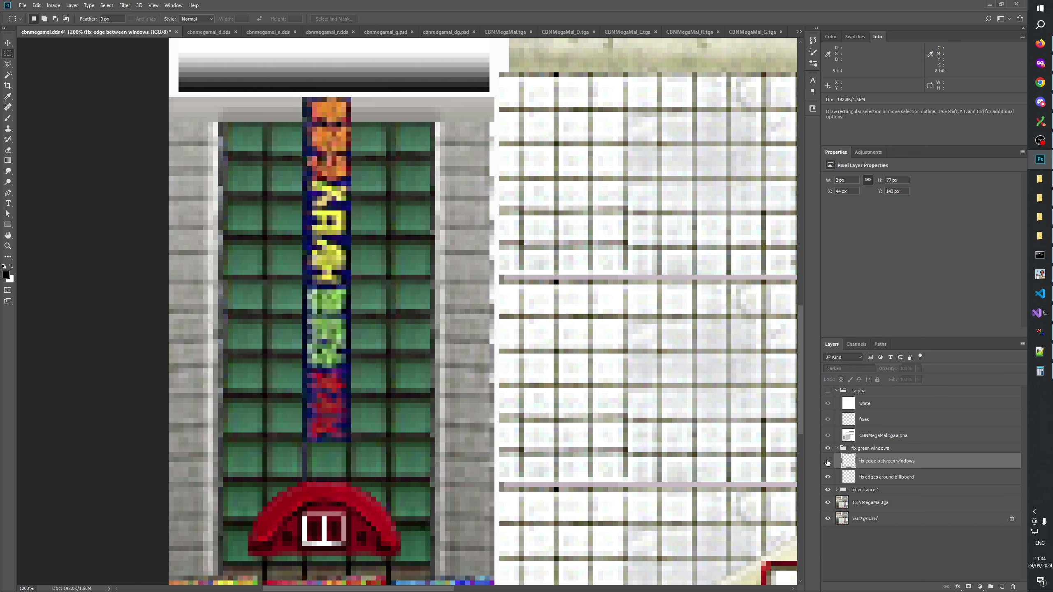
{"action": "left_click", "coordinate": [828, 462]}
{"action": "left_click", "coordinate": [828, 462]}
{"action": "left_click", "coordinate": [827, 462]}
{"action": "left_click", "coordinate": [828, 462]}
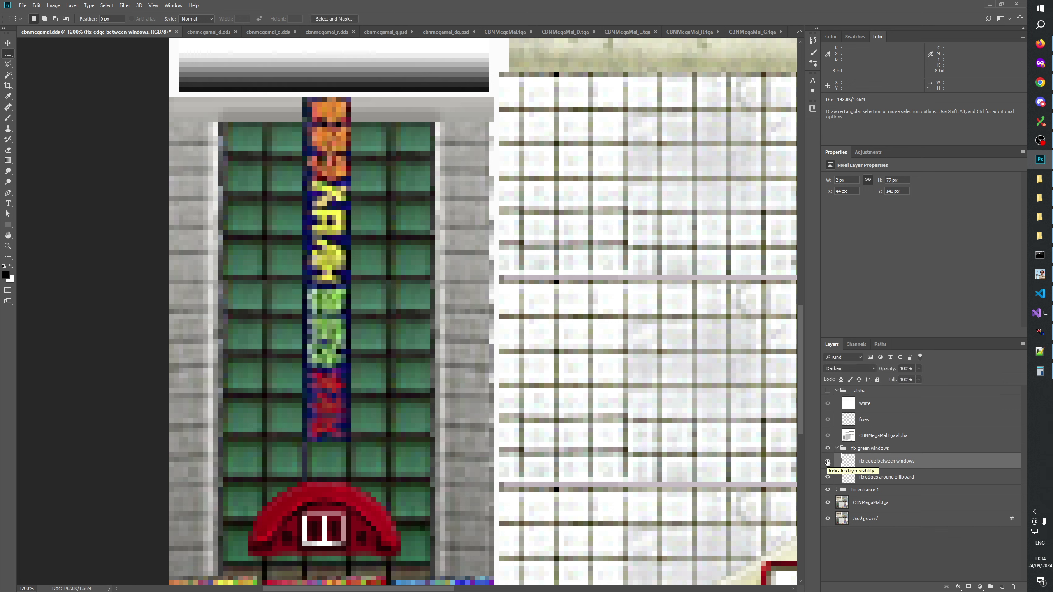
Switch to W3D Viewer, examine the green windows and billboards on the tower model, and return to Photoshop
{"action": "key", "text": "alt+Tab"}
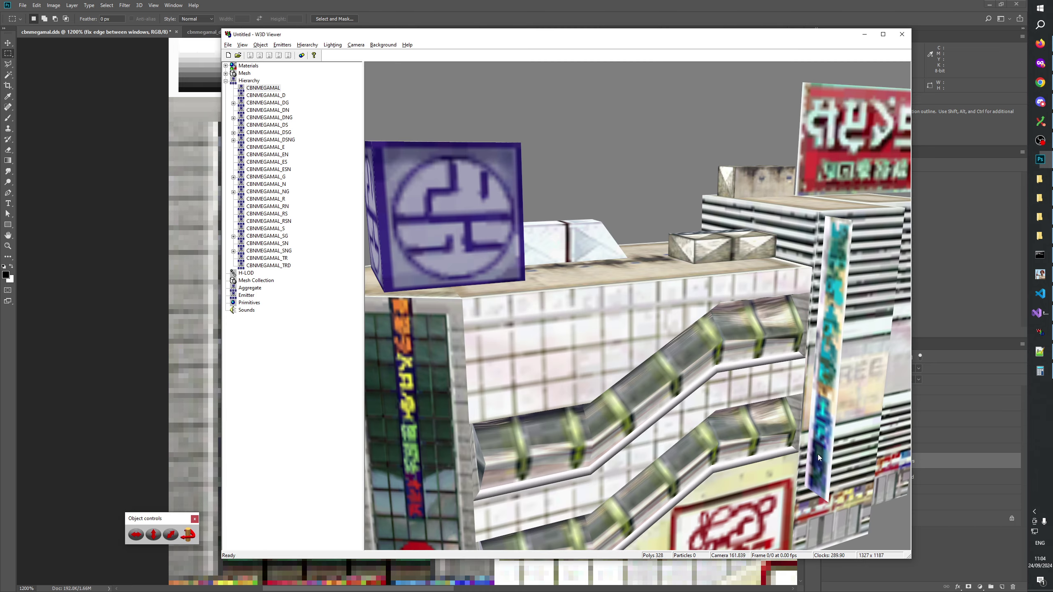
{"action": "left_click_drag", "start_coordinate": [614, 265], "coordinate": [587, 331]}
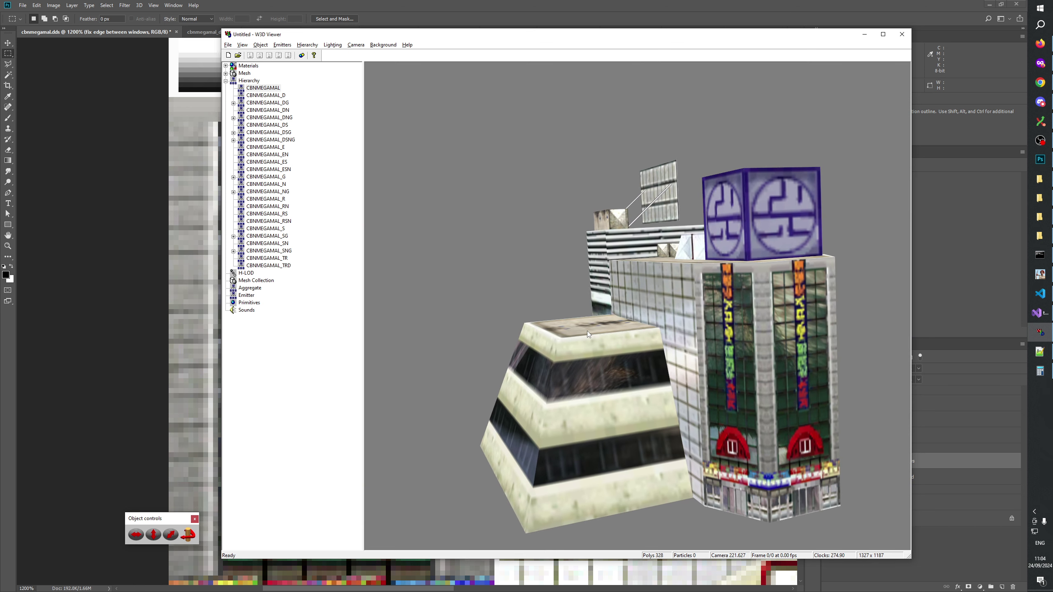
{"action": "key", "text": "alt+Tab"}
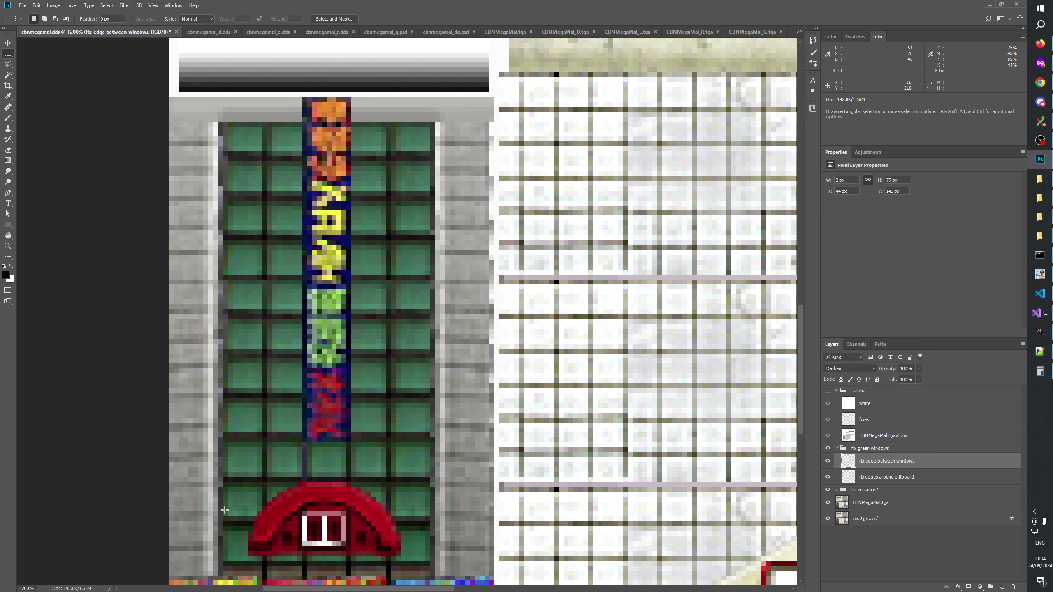
Copy a 1 × 93 px strip at the green windows' right edge from CBNMegaMal.tga onto a top layer named "fix edge near windows"
{"action": "left_click_drag", "start_coordinate": [432, 580], "coordinate": [436, 123]}
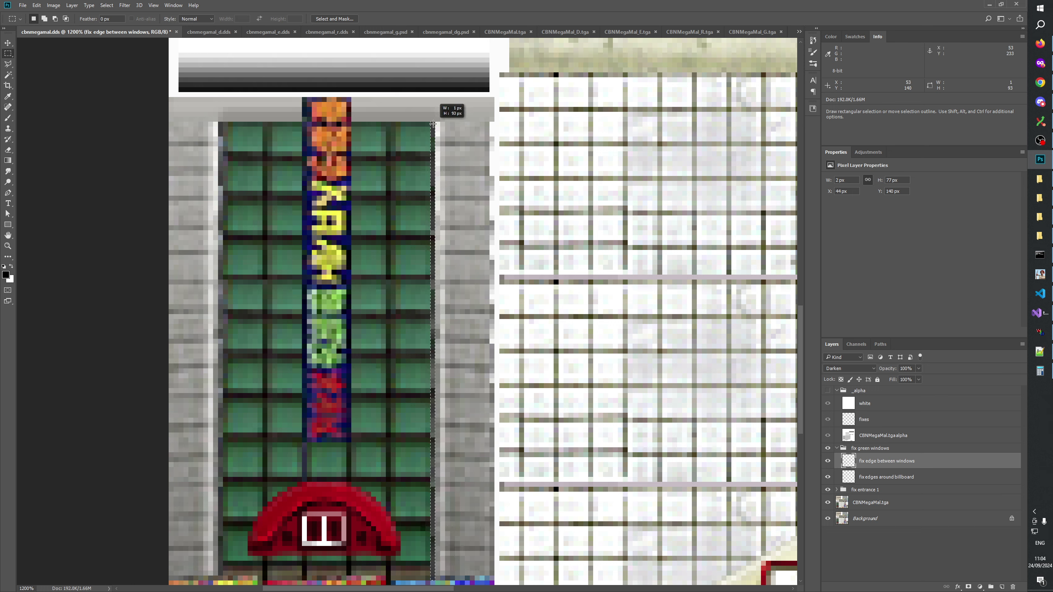
{"action": "left_click", "coordinate": [883, 503]}
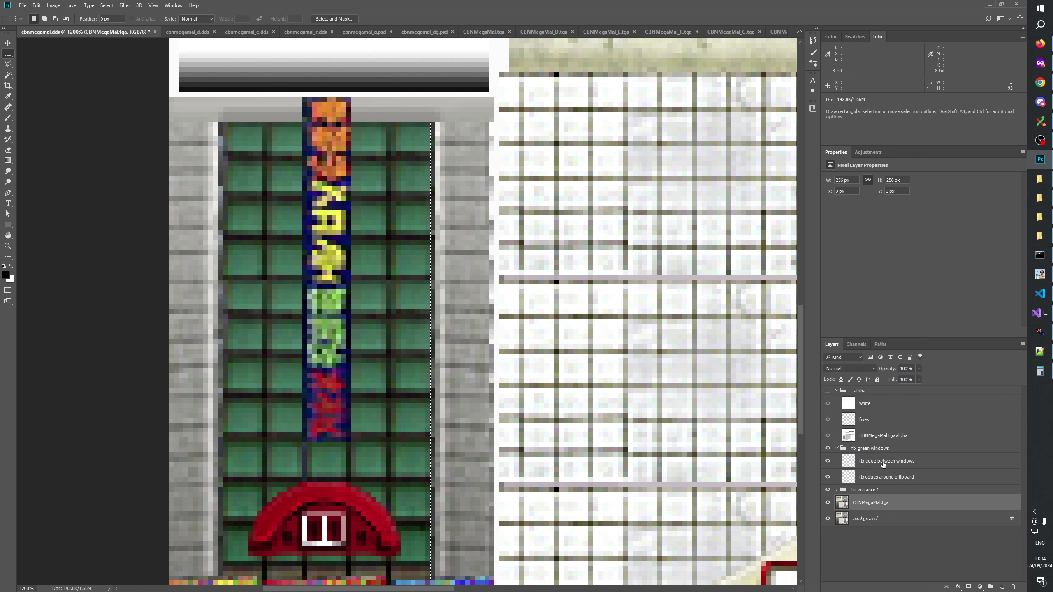
{"action": "left_click", "coordinate": [884, 463]}
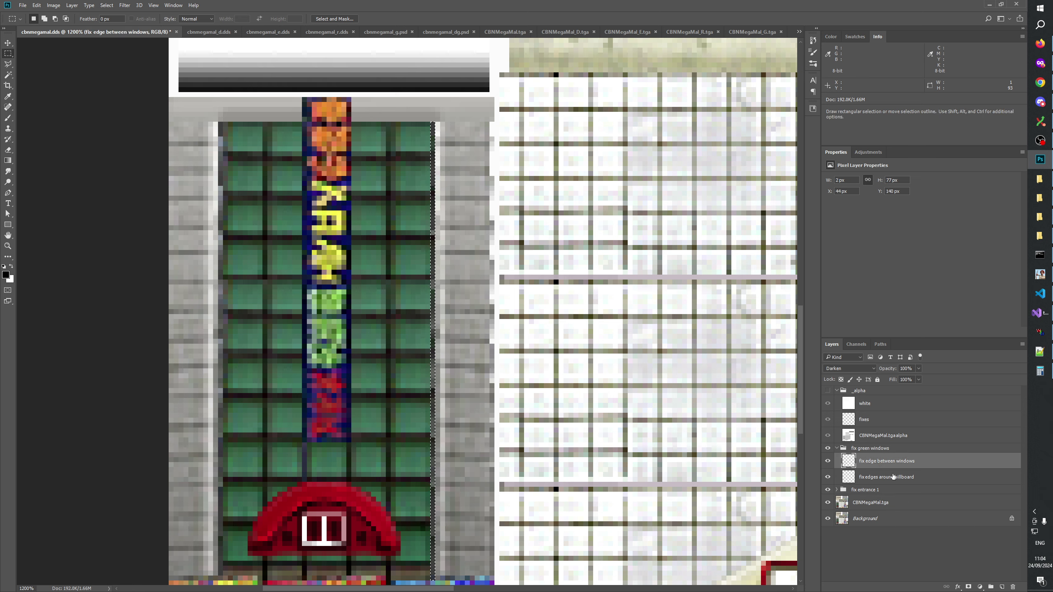
{"action": "key", "text": "ctrl"}
{"action": "key", "text": "ctrl+j"}
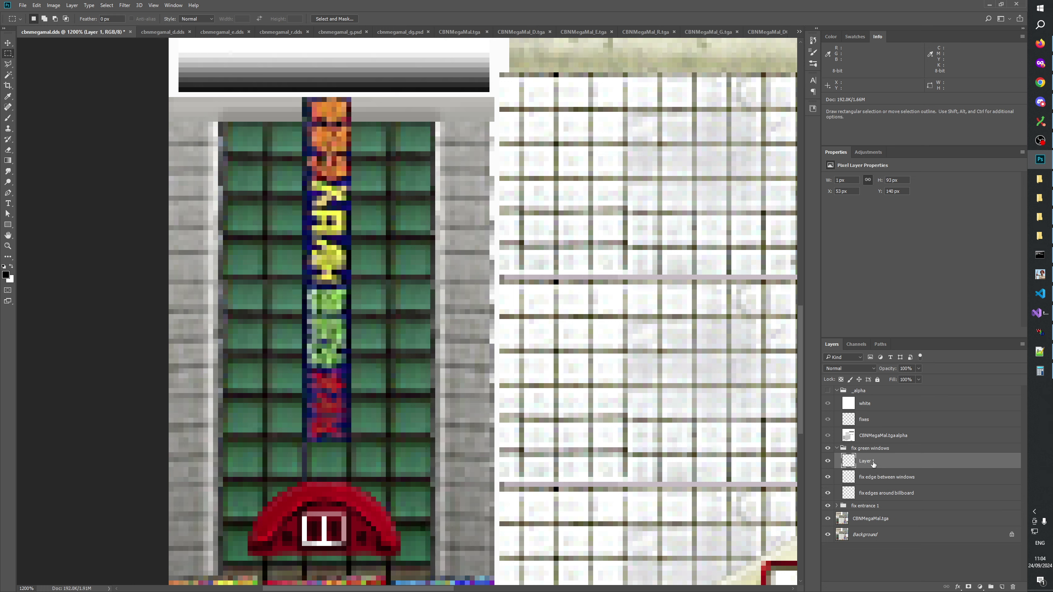
{"action": "double_click", "coordinate": [871, 463]}
{"action": "type", "text": "fix edge near windows"}
{"action": "key", "text": "Return"}
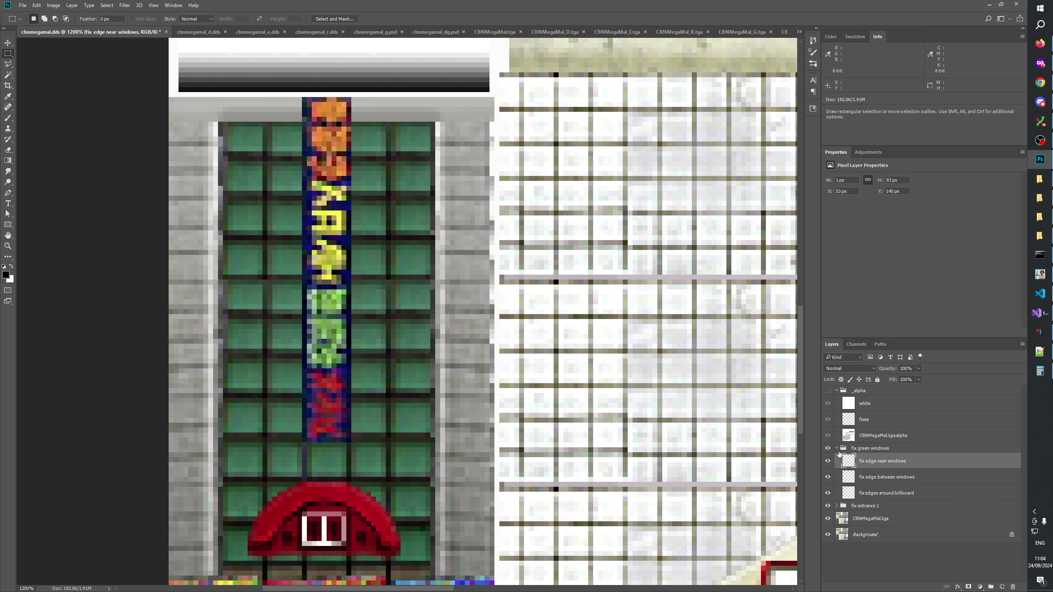
Move the copied edge strip horizontally to X 10 px, at the green windows' left edge, and set its blend mode to Darken
{"action": "key", "text": "v"}
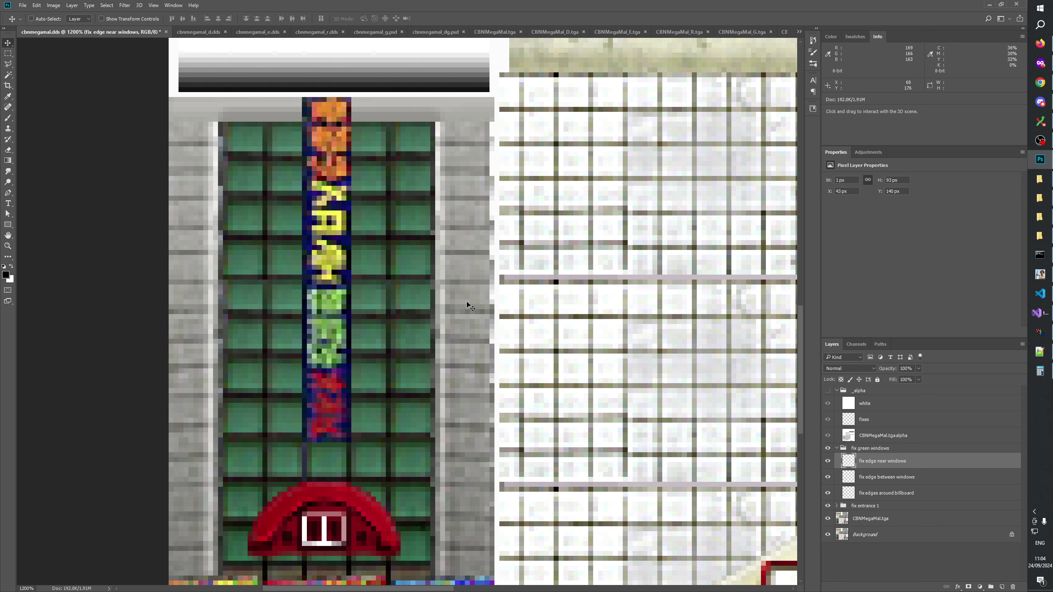
{"action": "key", "text": "shift+Left"}
{"action": "key", "text": "shift+Left"}
{"action": "key", "text": "shift+Left"}
{"action": "key", "text": "Left"}
{"action": "key", "text": "Left"}
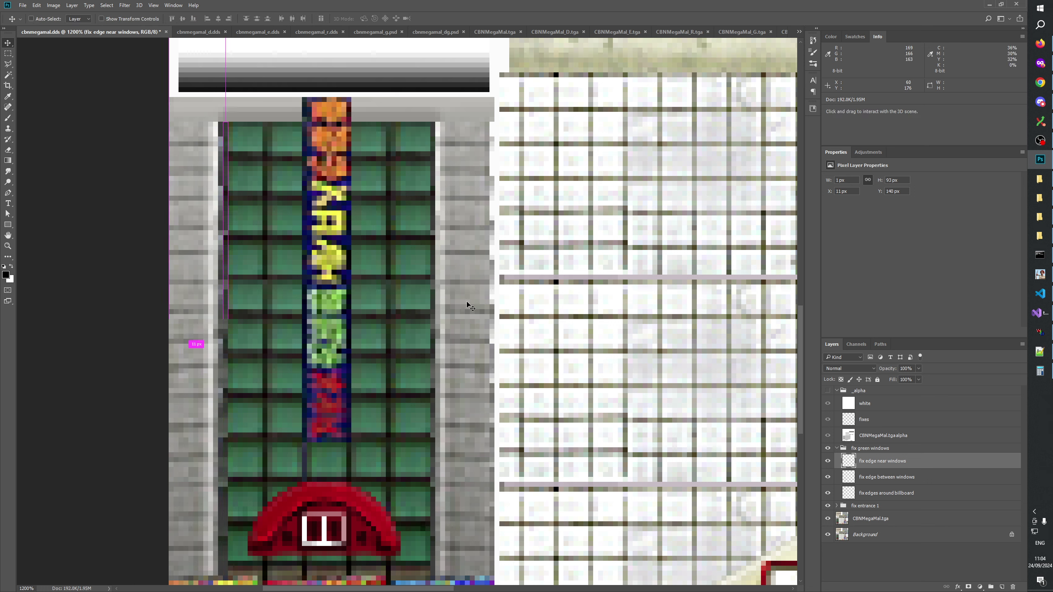
{"action": "key", "text": "Left"}
{"action": "key", "text": "ctrl"}
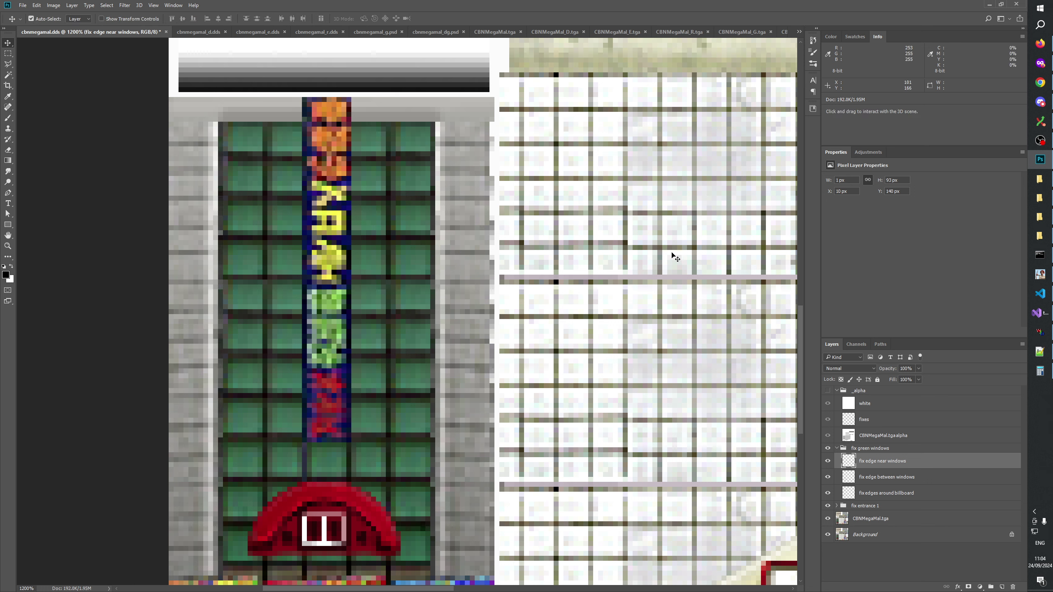
{"action": "left_click", "coordinate": [848, 368]}
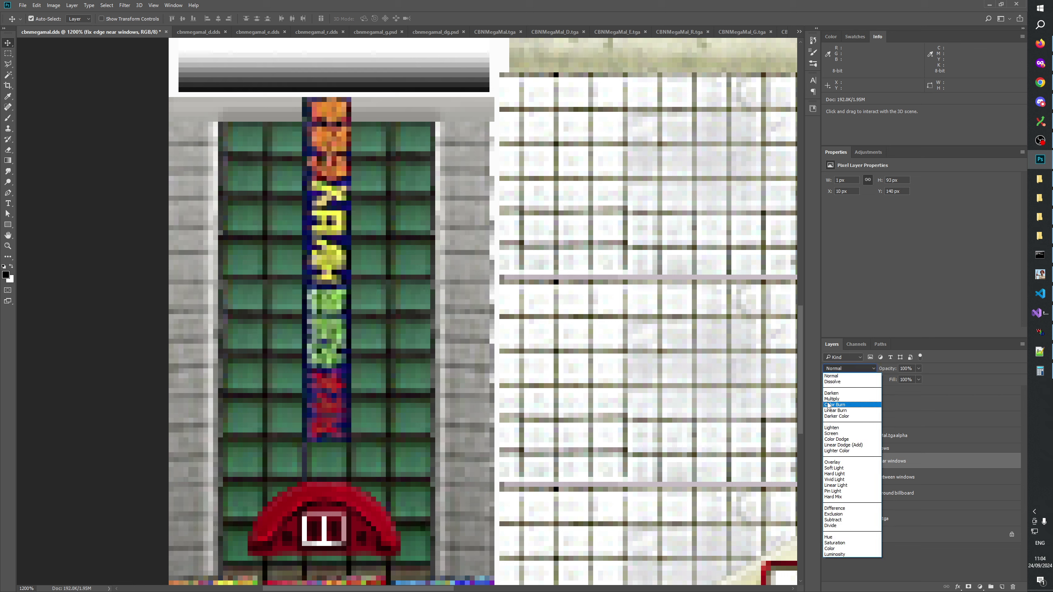
{"action": "left_click", "coordinate": [832, 393]}
Compare the left edge of the green windows with and without the fix edge near windows layer
{"action": "left_click", "coordinate": [829, 461]}
{"action": "left_click", "coordinate": [828, 461]}
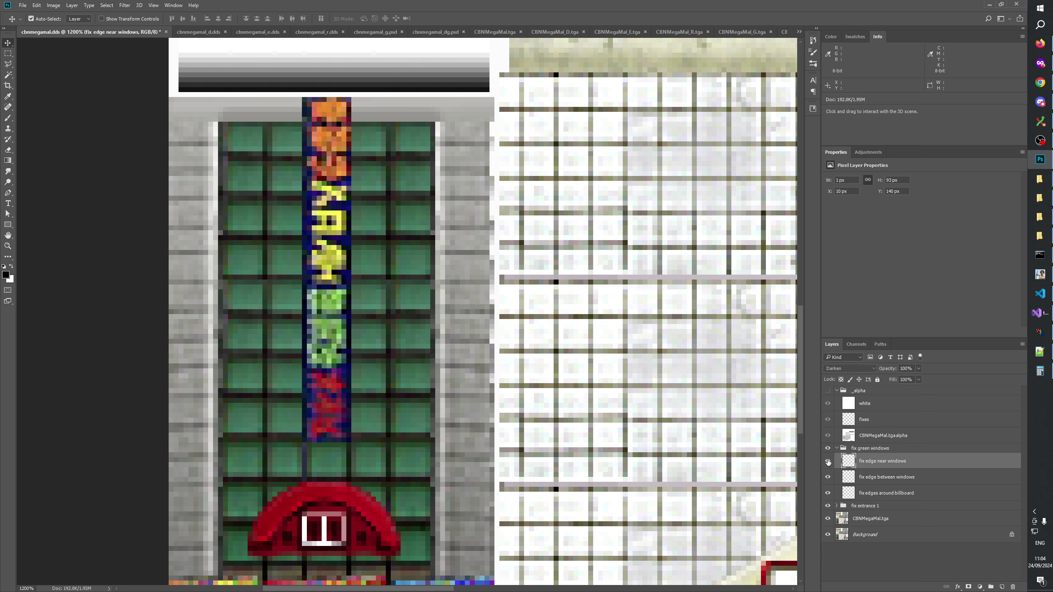
{"action": "left_click", "coordinate": [828, 461]}
{"action": "left_click", "coordinate": [828, 461]}
{"action": "left_click", "coordinate": [828, 461]}
{"action": "left_click", "coordinate": [828, 461]}
{"action": "left_click", "coordinate": [828, 461]}
{"action": "left_click", "coordinate": [828, 461]}
{"action": "left_click", "coordinate": [828, 462]}
{"action": "left_click", "coordinate": [828, 461]}
{"action": "left_click", "coordinate": [828, 461]}
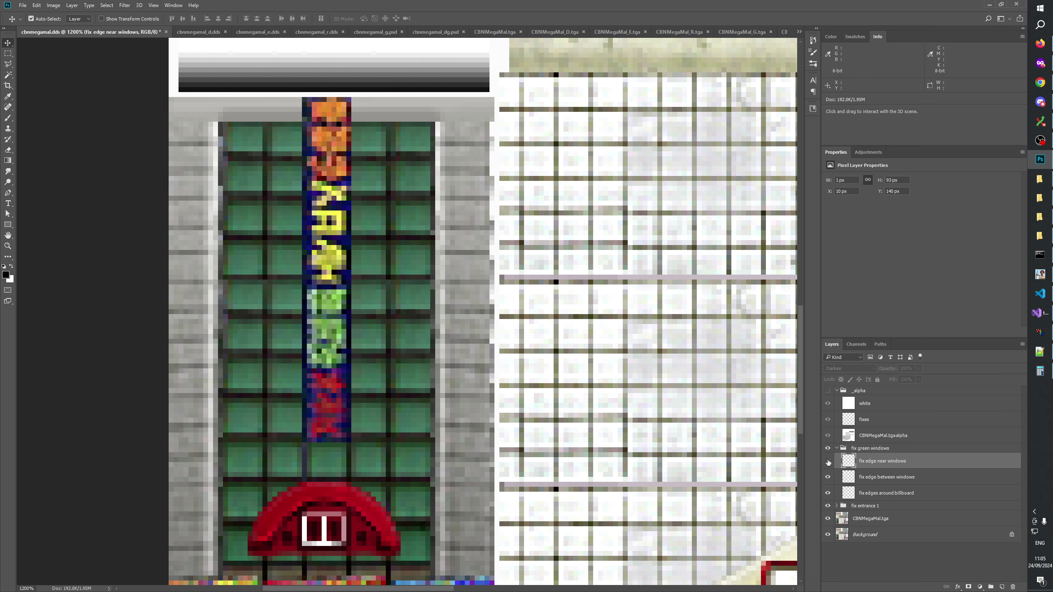
{"action": "left_click", "coordinate": [828, 461]}
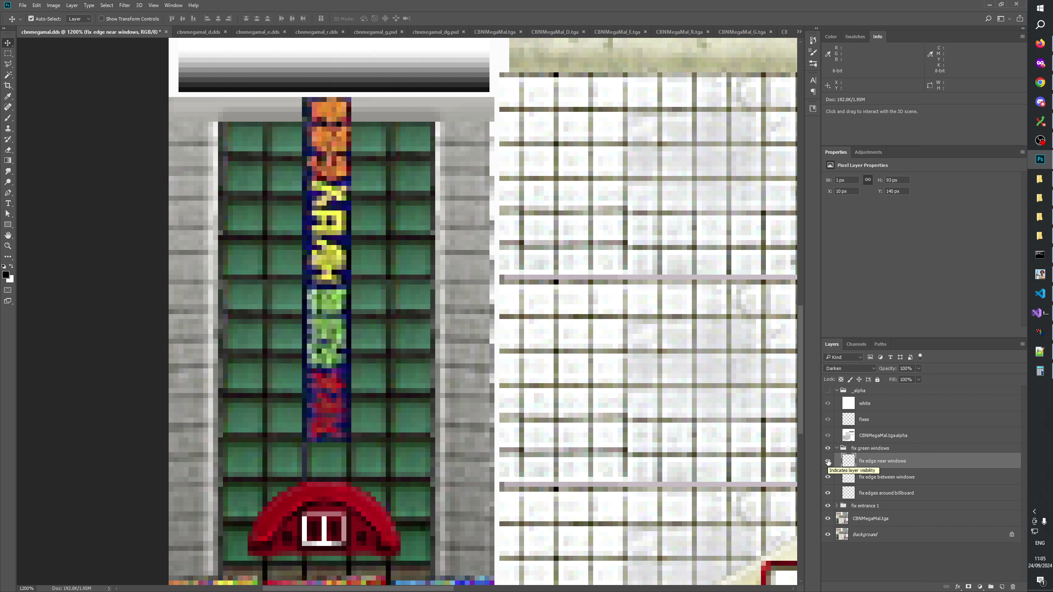
{"action": "left_click", "coordinate": [829, 462]}
{"action": "left_click", "coordinate": [828, 461]}
{"action": "left_click", "coordinate": [828, 461]}
{"action": "left_click", "coordinate": [828, 461]}
{"action": "left_click", "coordinate": [828, 462]}
{"action": "left_click", "coordinate": [828, 461]}
{"action": "left_click", "coordinate": [828, 461]}
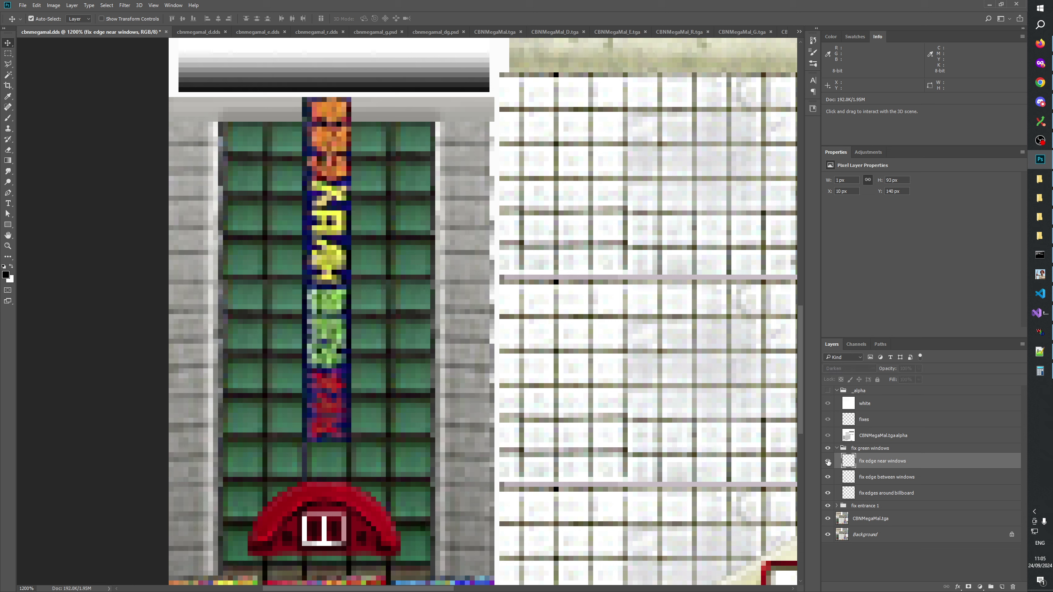
{"action": "left_click", "coordinate": [828, 461]}
{"action": "left_click", "coordinate": [828, 461]}
{"action": "left_click", "coordinate": [828, 461]}
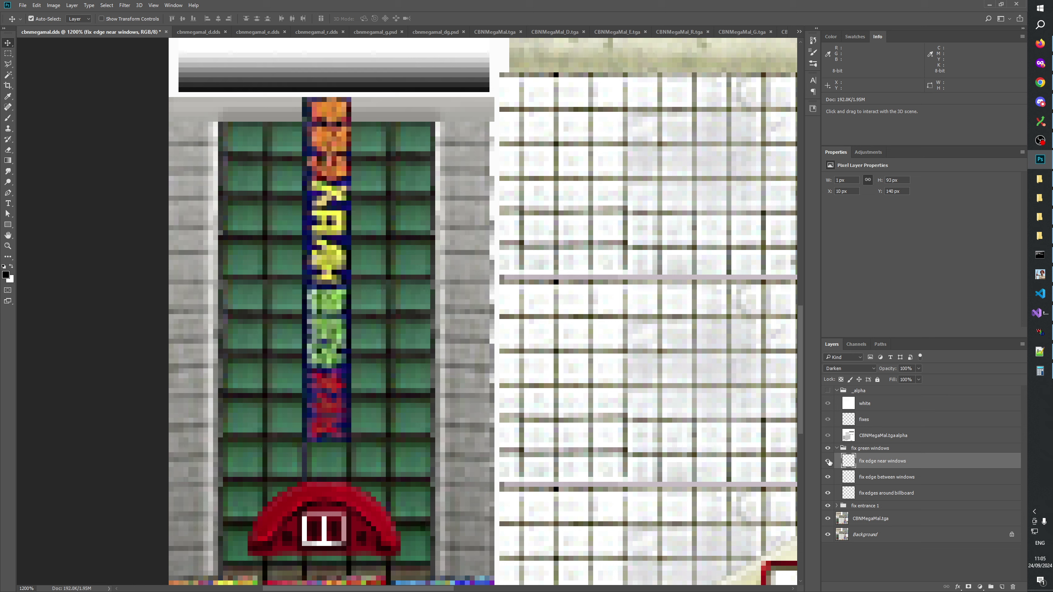
Adjust the fix edge near windows strip with Levels, setting the input white to 219 and the output white to 161
{"action": "key", "text": "ctrl+l"}
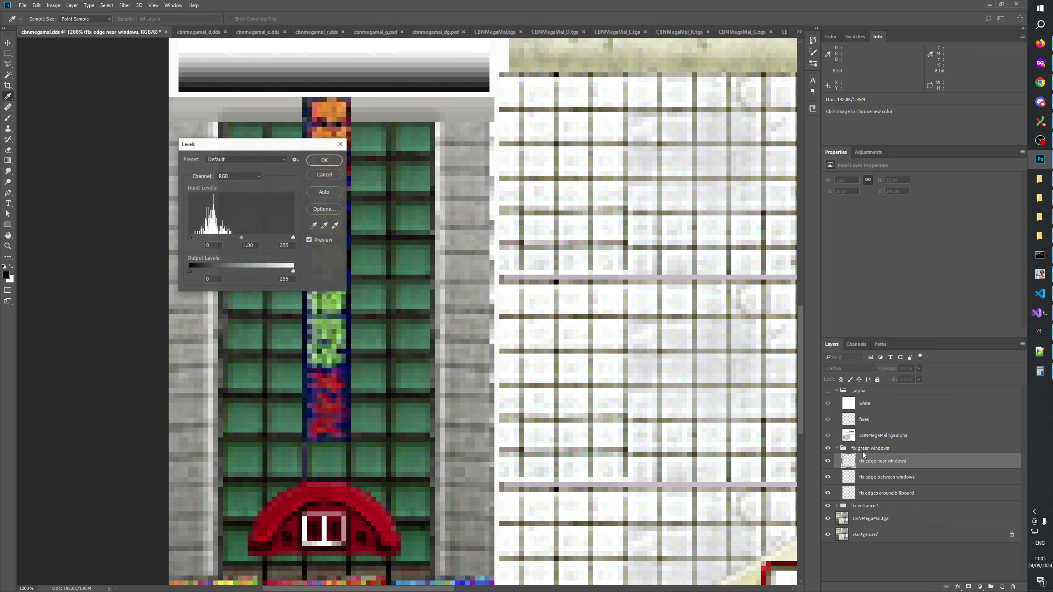
{"action": "left_click_drag", "start_coordinate": [290, 237], "coordinate": [276, 238]}
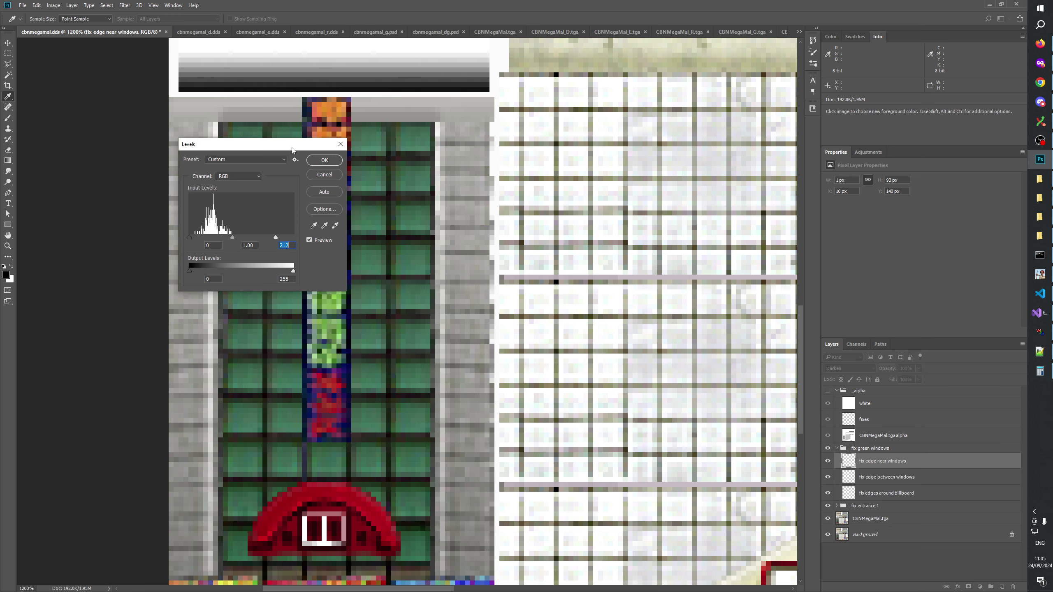
{"action": "left_click_drag", "start_coordinate": [291, 148], "coordinate": [711, 162]}
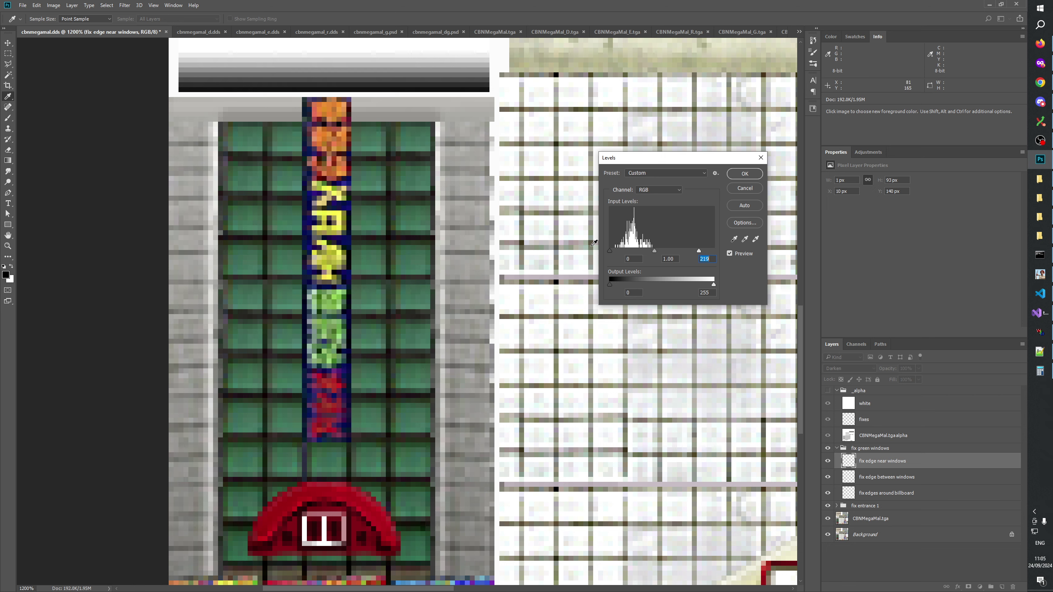
{"action": "left_click_drag", "start_coordinate": [715, 285], "coordinate": [611, 287]}
{"action": "left_click_drag", "start_coordinate": [698, 282], "coordinate": [669, 284]}
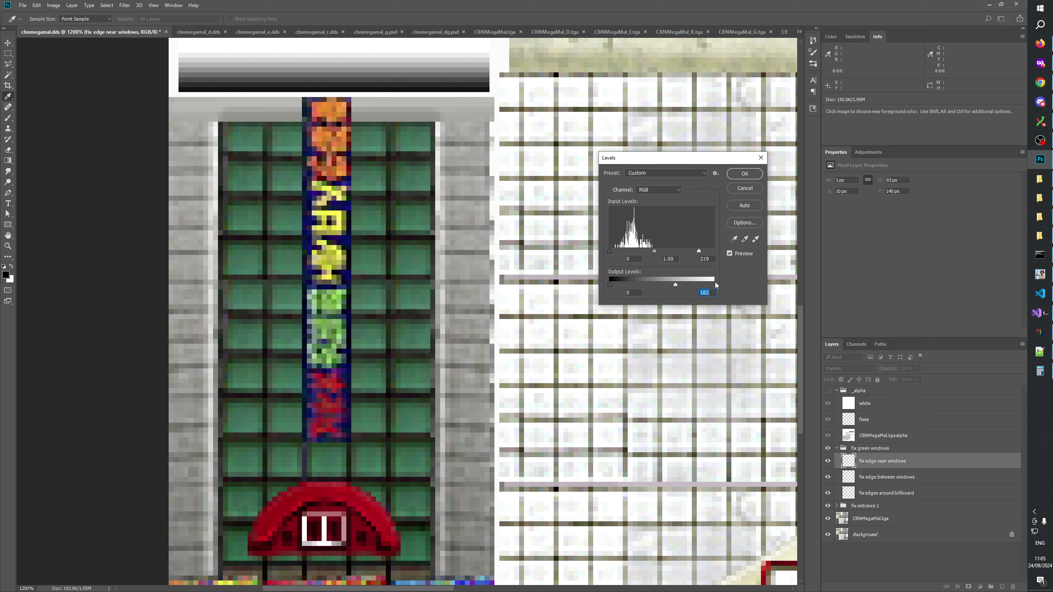
Compare the left window edge with and without the Levels adjustment using its preview
{"action": "left_click", "coordinate": [730, 253]}
{"action": "left_click", "coordinate": [729, 254]}
{"action": "left_click", "coordinate": [730, 253]}
{"action": "left_click", "coordinate": [729, 253]}
{"action": "left_click", "coordinate": [729, 254]}
{"action": "left_click", "coordinate": [729, 253]}
{"action": "left_click", "coordinate": [730, 254]}
{"action": "left_click", "coordinate": [729, 254]}
{"action": "left_click", "coordinate": [730, 253]}
{"action": "left_click", "coordinate": [729, 253]}
{"action": "left_click", "coordinate": [729, 254]}
{"action": "left_click", "coordinate": [730, 253]}
{"action": "left_click", "coordinate": [730, 253]}
{"action": "left_click", "coordinate": [730, 253]}
{"action": "left_click", "coordinate": [729, 253]}
{"action": "left_click", "coordinate": [729, 253]}
{"action": "left_click", "coordinate": [729, 253]}
{"action": "left_click", "coordinate": [729, 253]}
Set the Levels output white to 213 and apply the adjustment to the edge strip
{"action": "left_click_drag", "start_coordinate": [677, 284], "coordinate": [696, 285]}
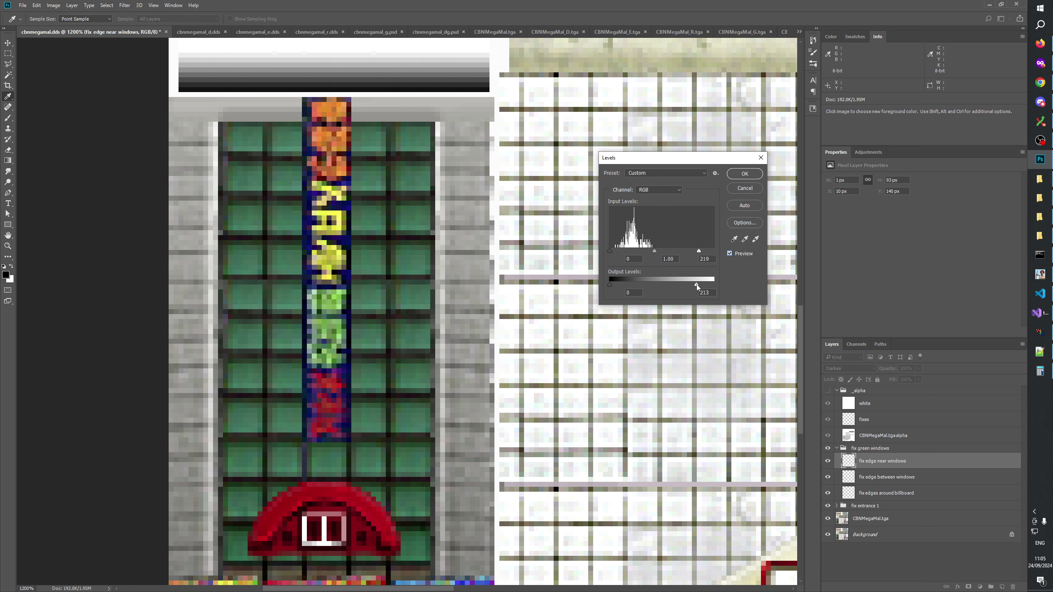
{"action": "left_click", "coordinate": [730, 253]}
{"action": "key", "text": "Return"}
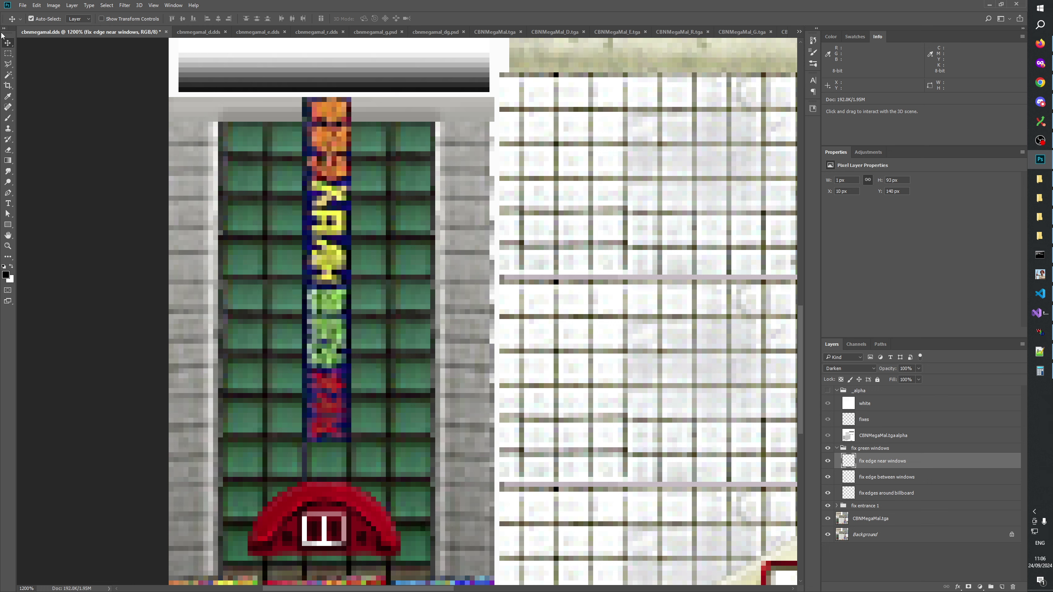
Sample the dark colour at the green windows' left edge and select 1 px wide, 92 px tall strips along both outer edges
{"action": "left_click", "coordinate": [8, 96]}
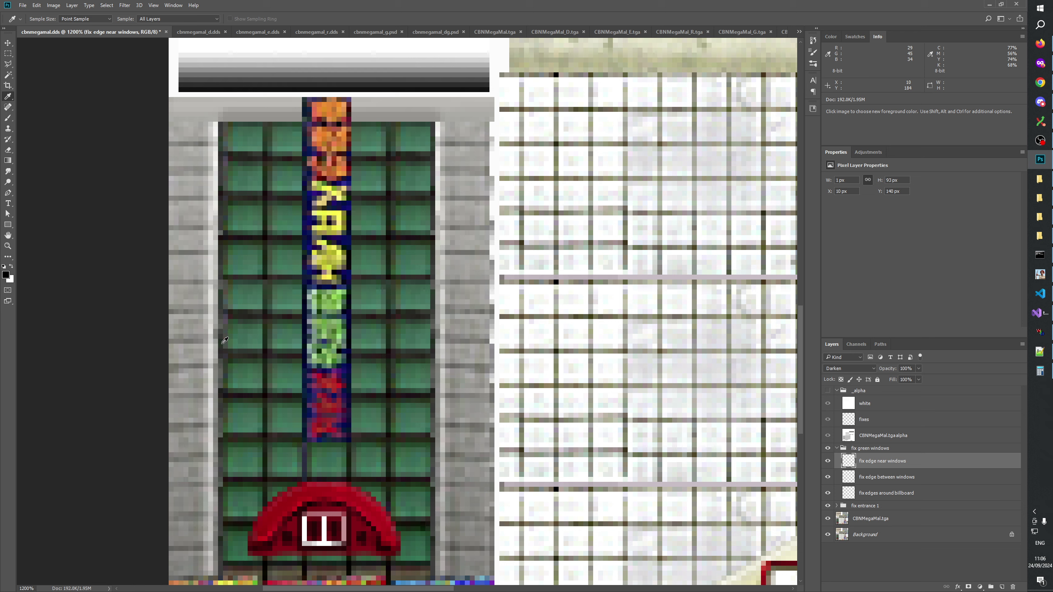
{"action": "left_click", "coordinate": [224, 342]}
{"action": "key", "text": "m"}
{"action": "left_click_drag", "start_coordinate": [220, 123], "coordinate": [224, 577]}
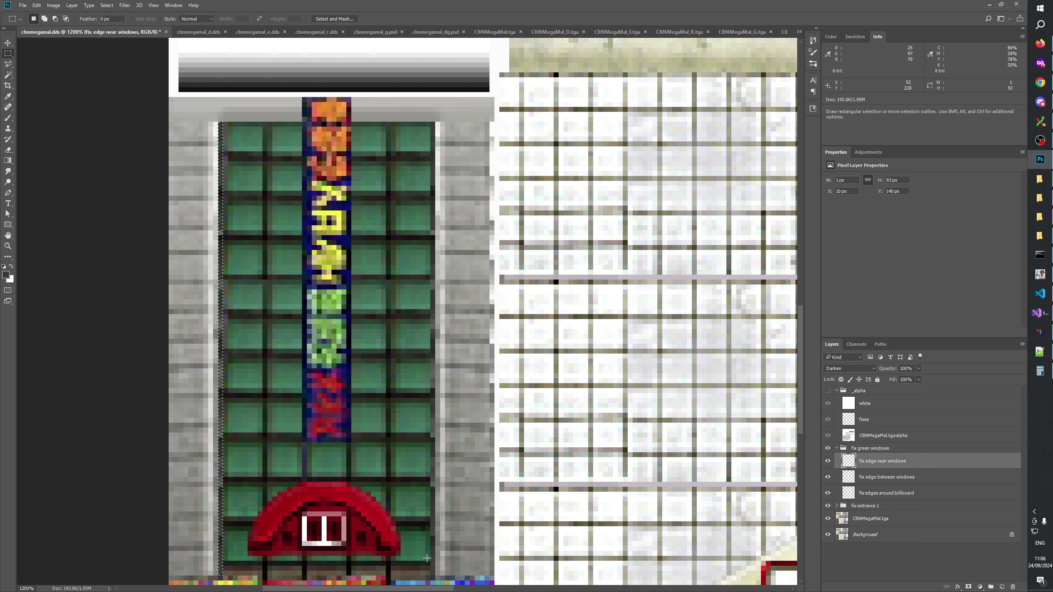
{"action": "left_click_drag", "start_coordinate": [430, 576], "coordinate": [435, 123]}
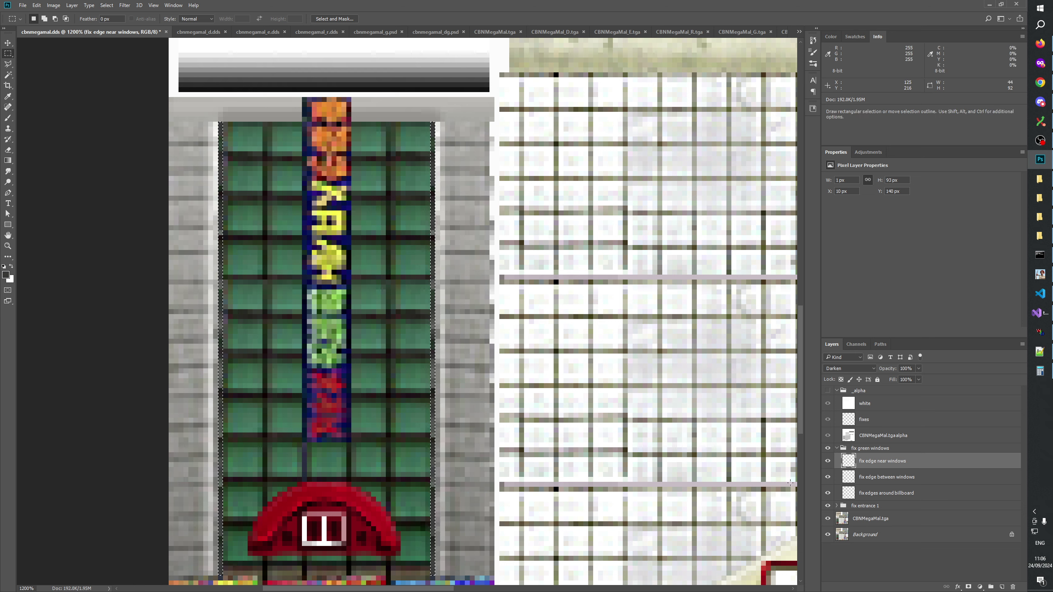
Rename the fix edge near windows layer to "fix edges near windows"
{"action": "double_click", "coordinate": [871, 461]}
{"action": "left_click", "coordinate": [875, 462]}
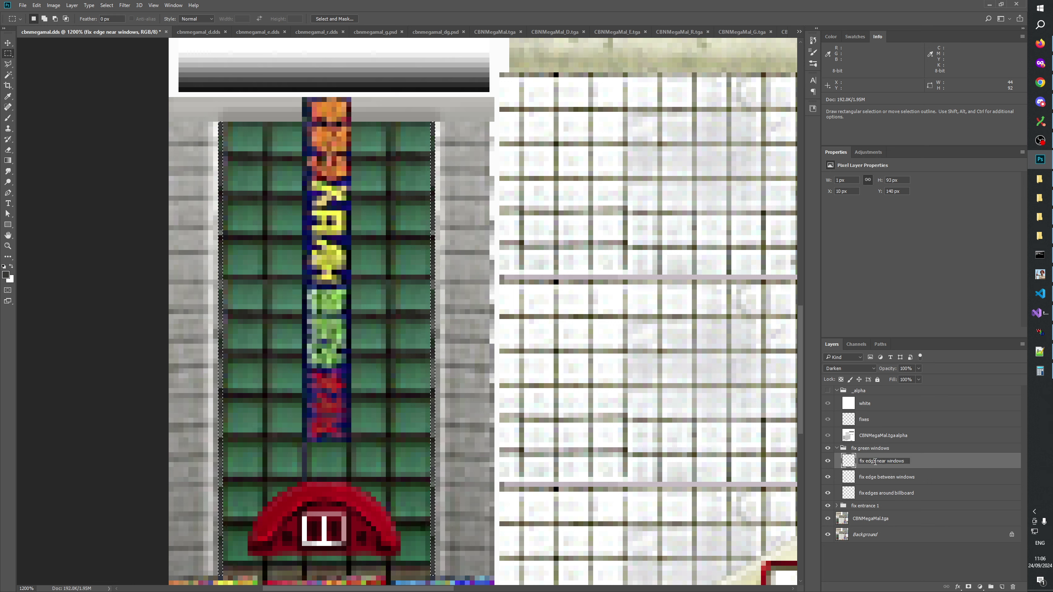
{"action": "type", "text": "s"}
{"action": "key", "text": "Return"}
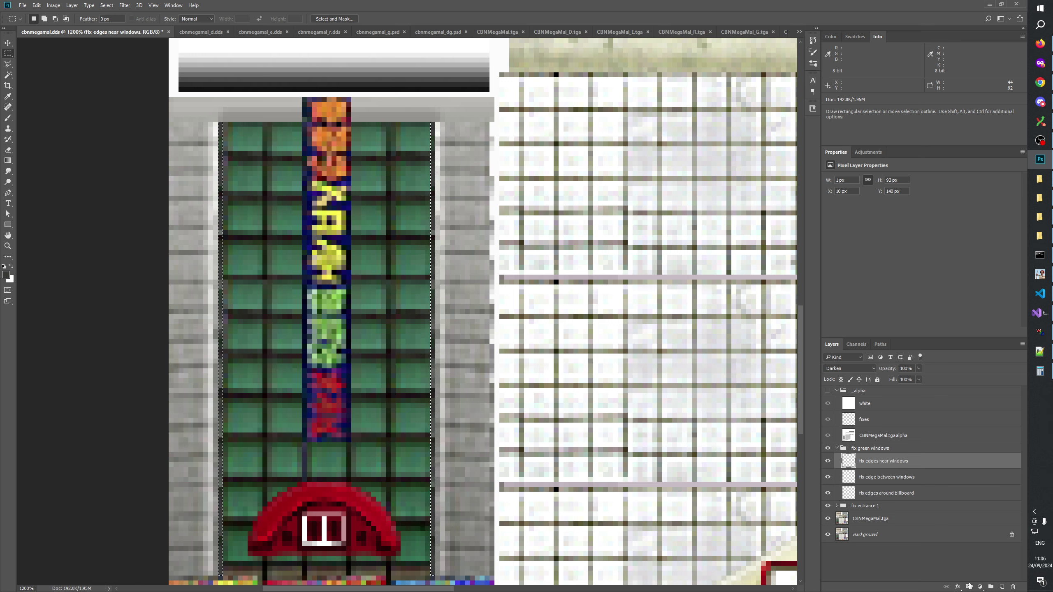
Fill the two selected edge strips with the sampled dark colour on a new layer named "fix edges near windows 2", and deselect
{"action": "left_click", "coordinate": [1001, 586]}
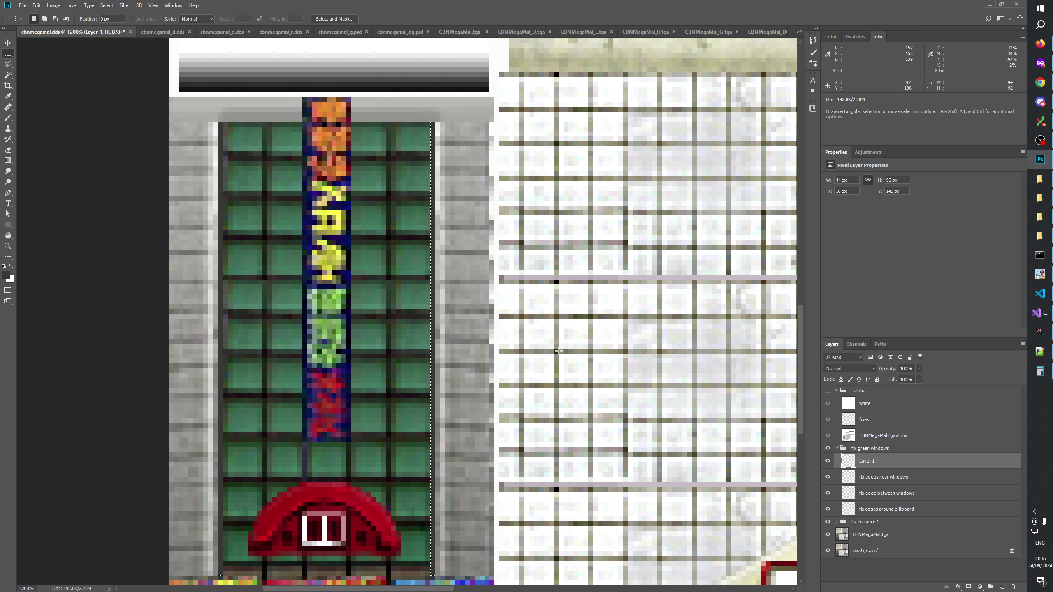
{"action": "key", "text": "ctrl+d"}
{"action": "double_click", "coordinate": [878, 478]}
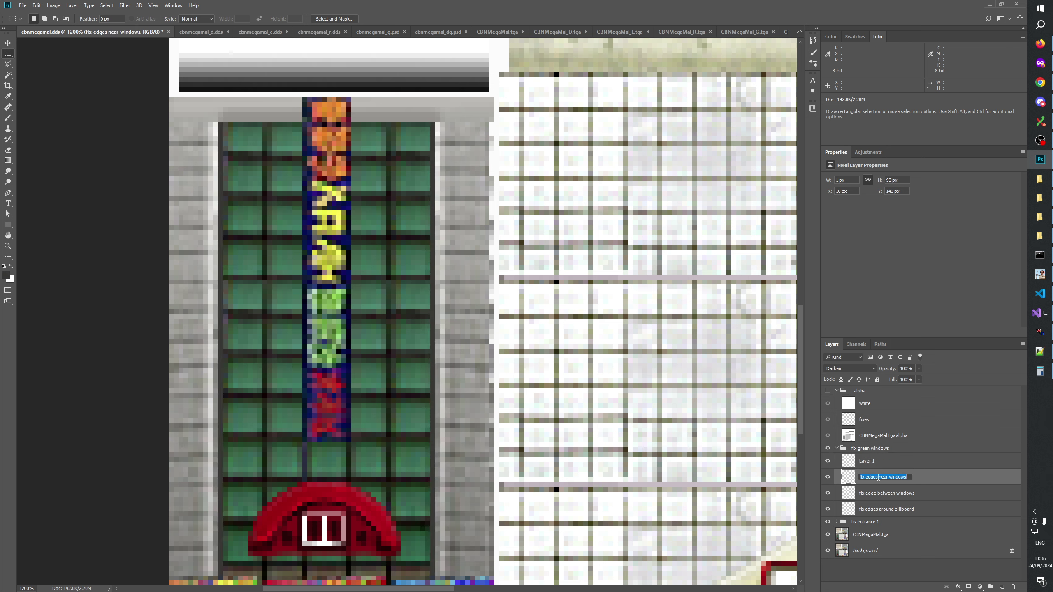
{"action": "key", "text": "ctrl+c"}
{"action": "key", "text": "Return"}
{"action": "double_click", "coordinate": [866, 461]}
{"action": "key", "text": "ctrl+v"}
{"action": "type", "text": "2"}
{"action": "key", "text": "Return"}
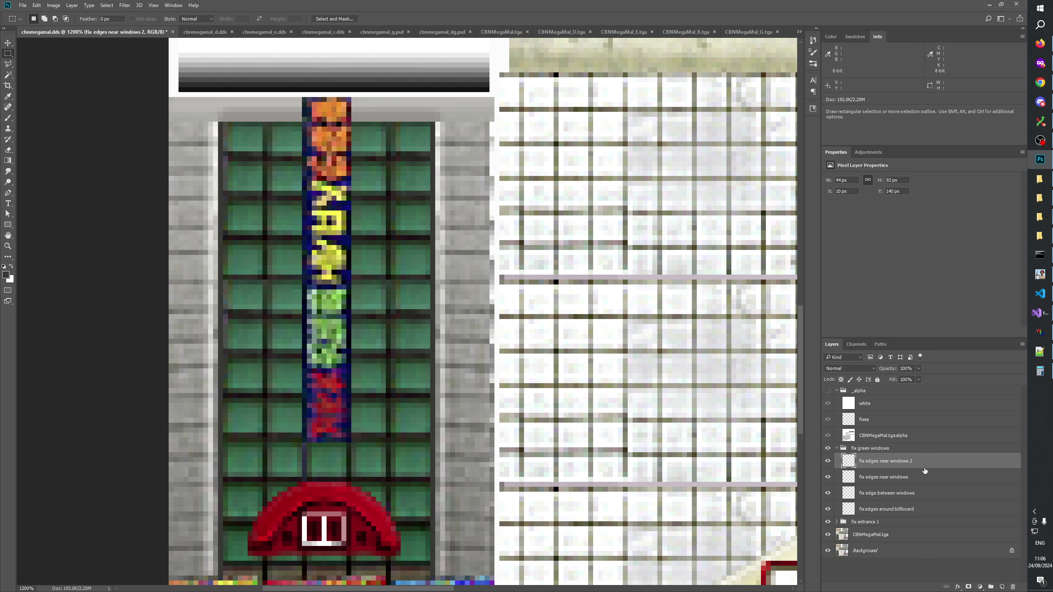
Set the fix edges near windows 2 layer's blend mode to Darken and its opacity to 70%
{"action": "left_click", "coordinate": [843, 366]}
{"action": "left_click", "coordinate": [842, 392]}
{"action": "left_click_drag", "start_coordinate": [905, 378], "coordinate": [901, 378]}
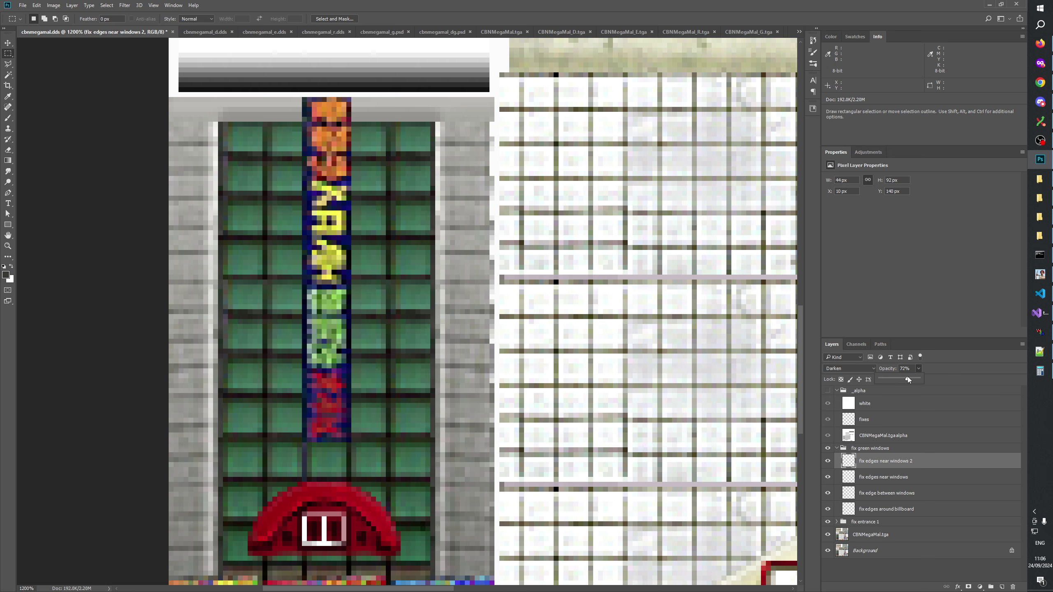
{"action": "left_click_drag", "start_coordinate": [907, 377], "coordinate": [908, 378]}
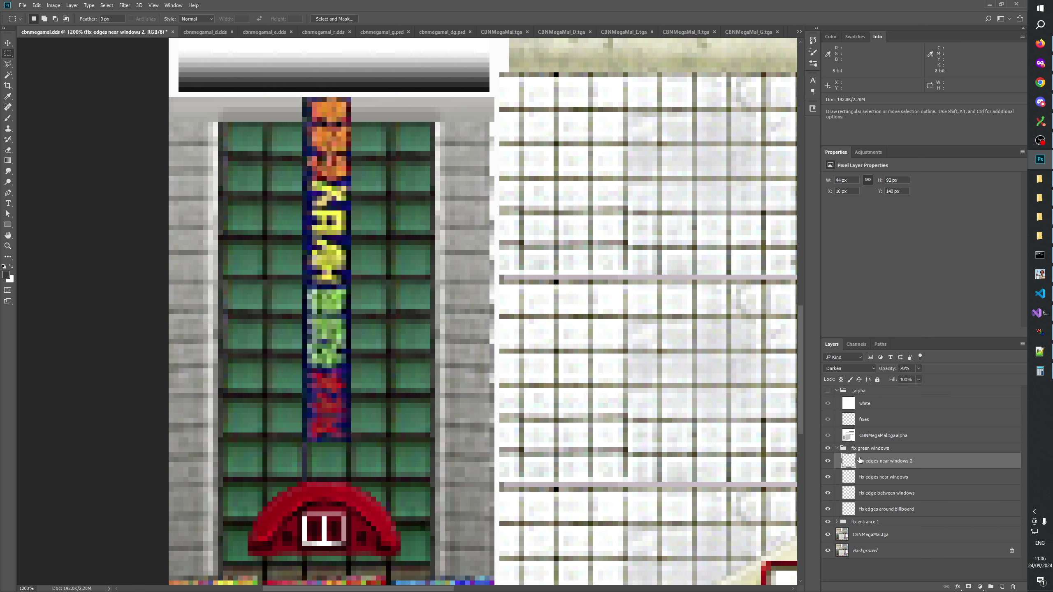
Compare the green windows' outer edges with and without the fix edges near windows 2 layer
{"action": "left_click", "coordinate": [829, 462]}
{"action": "left_click", "coordinate": [828, 462]}
{"action": "left_click", "coordinate": [828, 461]}
{"action": "left_click", "coordinate": [828, 461]}
{"action": "left_click", "coordinate": [829, 461]}
{"action": "left_click", "coordinate": [828, 461]}
Copy a 1 px wide, 89 px tall strip just inside the green windows' left edge from CBNMegaMal.tga onto a new layer above fix edges near windows 2
{"action": "left_click_drag", "start_coordinate": [234, 123], "coordinate": [231, 560]}
{"action": "key", "text": "ctrl+d"}
{"action": "left_click_drag", "start_coordinate": [230, 124], "coordinate": [231, 557]}
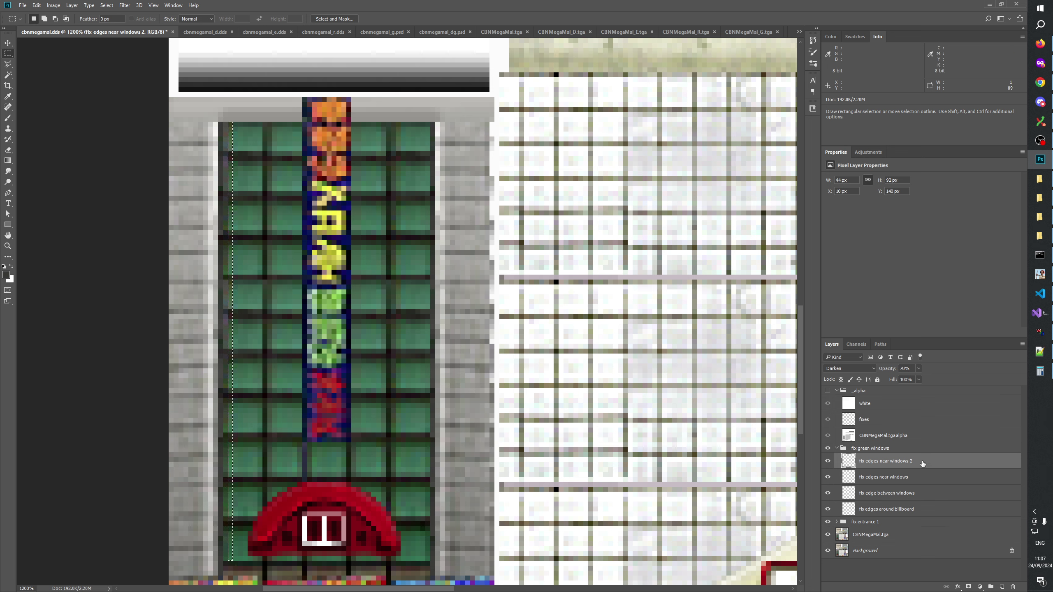
{"action": "left_click", "coordinate": [873, 534]}
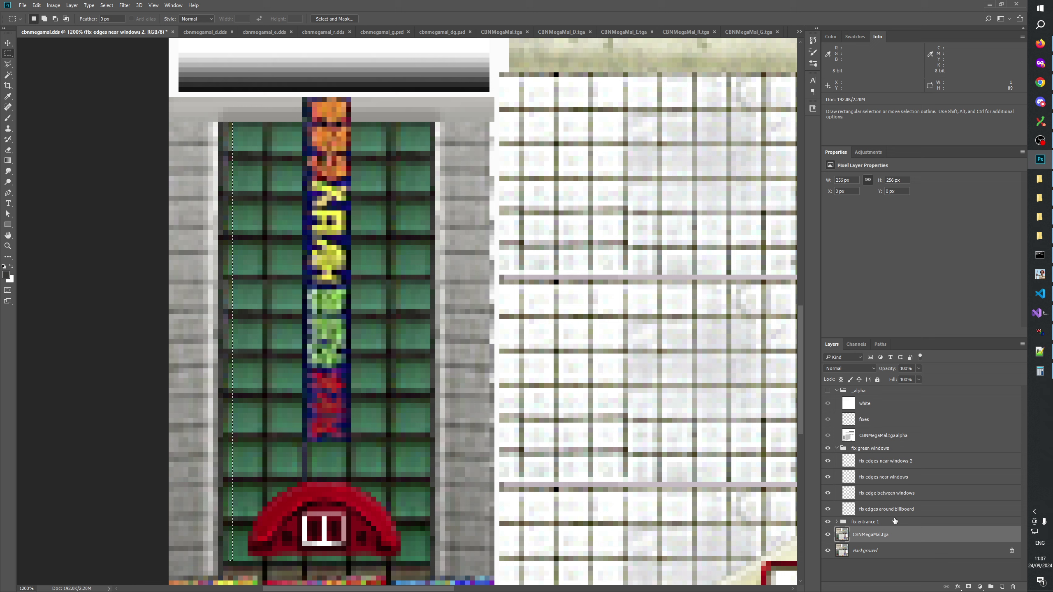
{"action": "left_click", "coordinate": [884, 463]}
{"action": "key", "text": "ctrl+v"}
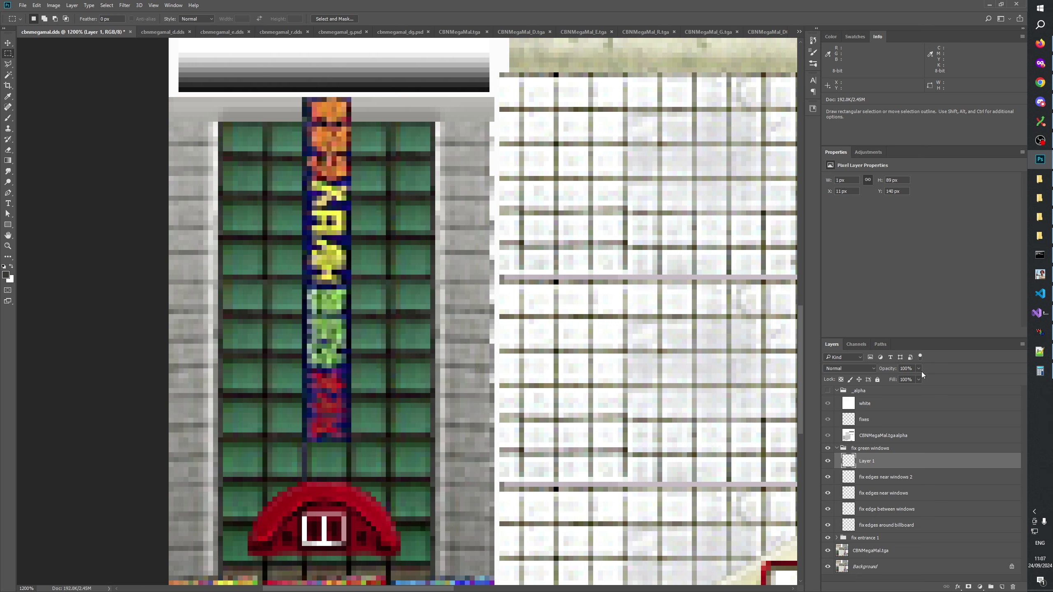
Set the pasted strip layer's opacity to 70% and rename it "fix edges near windows 3"
{"action": "left_click_drag", "start_coordinate": [910, 380], "coordinate": [903, 381]}
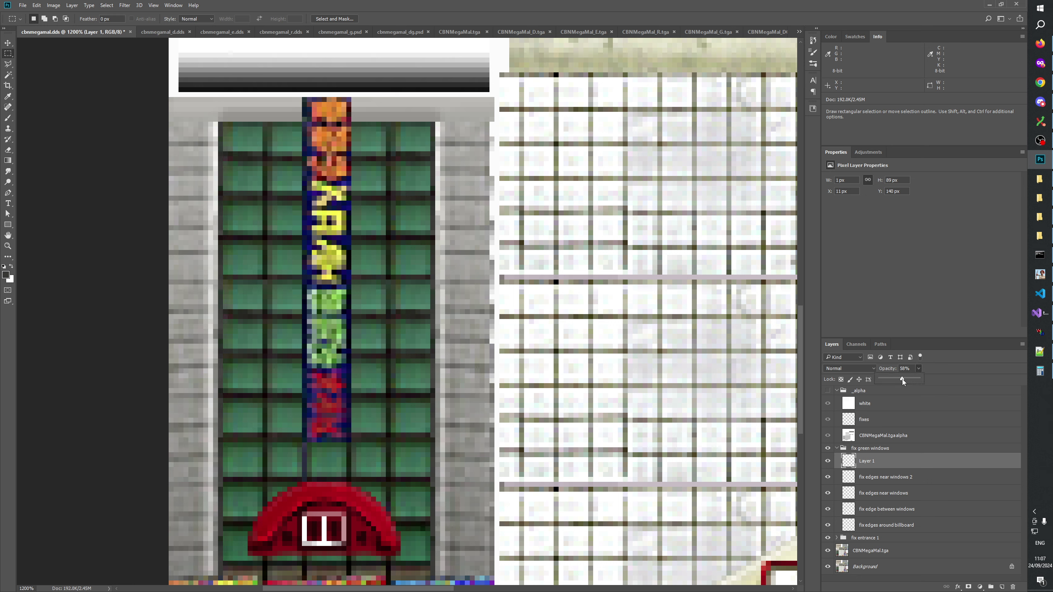
{"action": "left_click", "coordinate": [875, 477]}
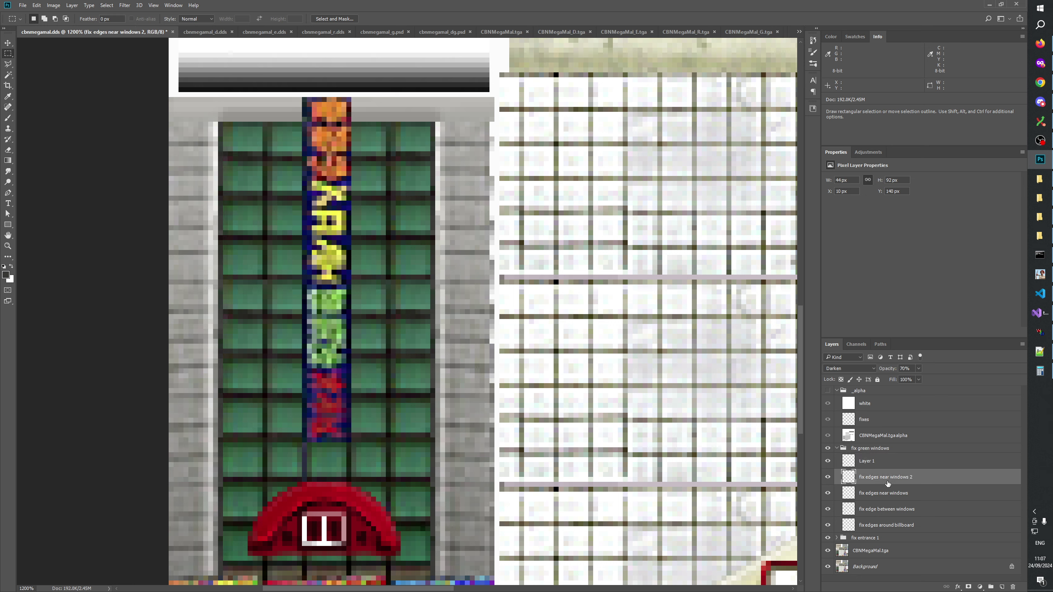
{"action": "double_click", "coordinate": [875, 477]}
{"action": "key", "text": "Escape"}
{"action": "double_click", "coordinate": [867, 461]}
{"action": "key", "text": "ctrl+v"}
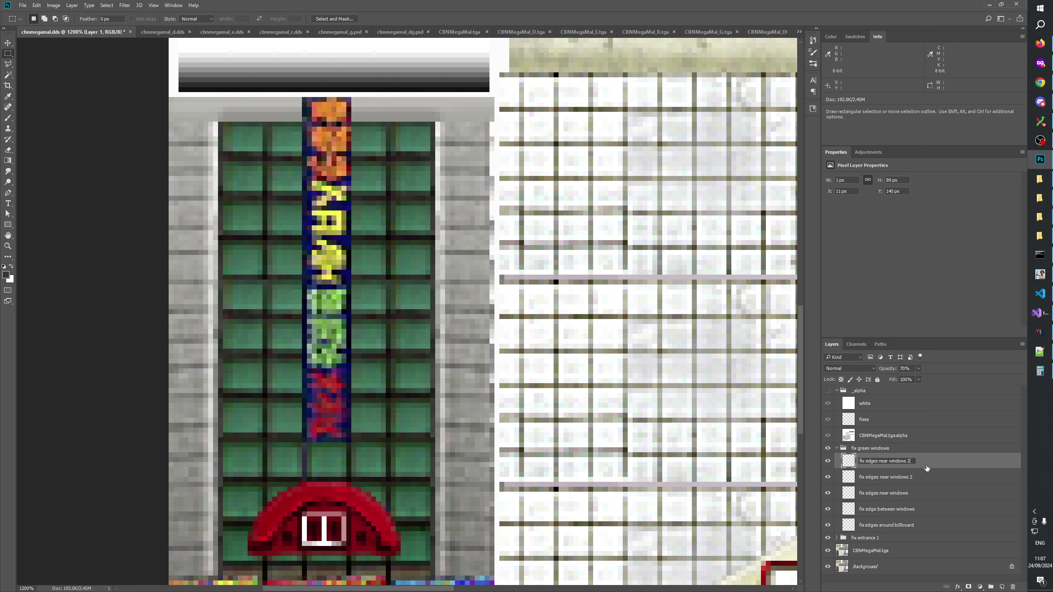
{"action": "key", "text": "BackSpace"}
{"action": "type", "text": "3"}
{"action": "key", "text": "Return"}
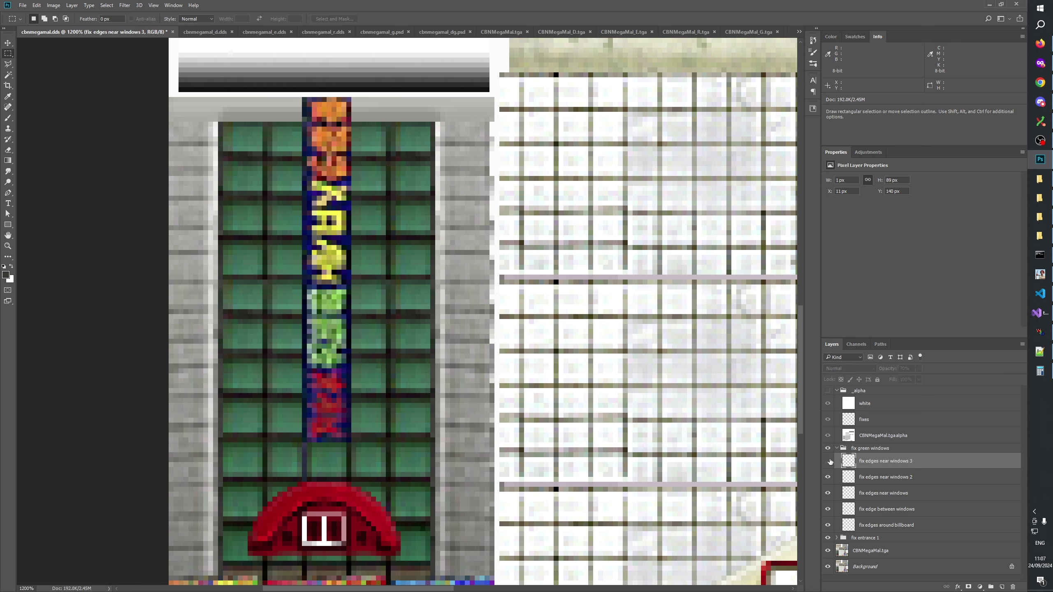
Compare the tower with and without the fix edges near windows 3 layer and the whole fix green windows group
{"action": "left_click", "coordinate": [828, 461]}
{"action": "left_click", "coordinate": [828, 460]}
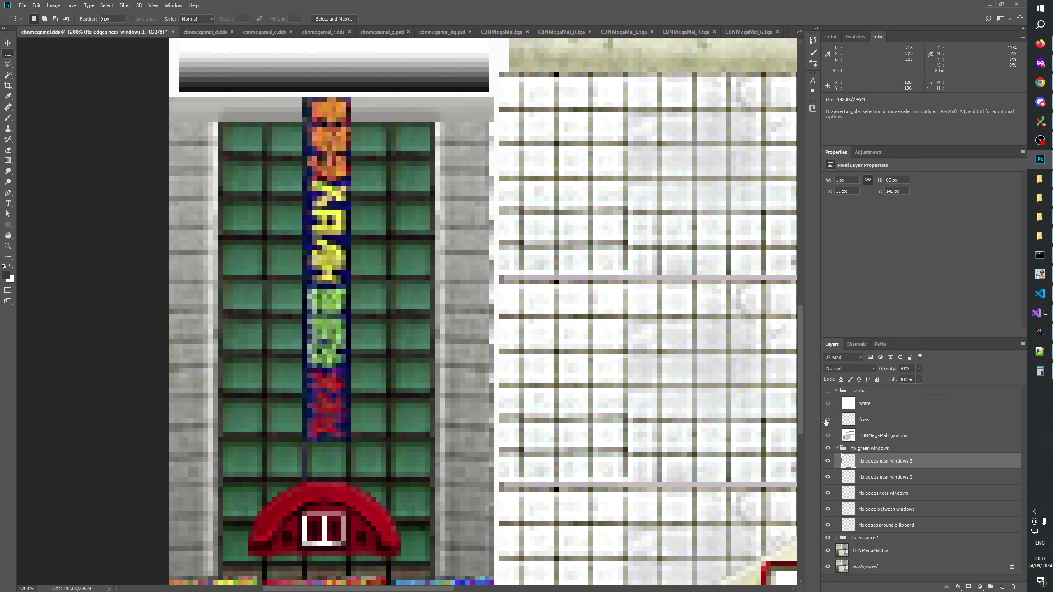
{"action": "left_click", "coordinate": [828, 450]}
{"action": "left_click", "coordinate": [828, 449]}
{"action": "left_click", "coordinate": [828, 450]}
{"action": "left_click", "coordinate": [828, 449]}
{"action": "left_click", "coordinate": [828, 450]}
{"action": "left_click", "coordinate": [828, 449]}
{"action": "left_click", "coordinate": [828, 449]}
{"action": "left_click", "coordinate": [828, 450]}
{"action": "left_click", "coordinate": [828, 450]}
{"action": "left_click", "coordinate": [828, 450]}
{"action": "left_click", "coordinate": [828, 450]}
{"action": "left_click", "coordinate": [828, 449]}
{"action": "left_click", "coordinate": [828, 449]}
Inspect the corrected tower at a smaller magnification and briefly check the _alpha group over it
{"action": "left_click", "coordinate": [7, 245]}
{"action": "right_click", "coordinate": [317, 280]}
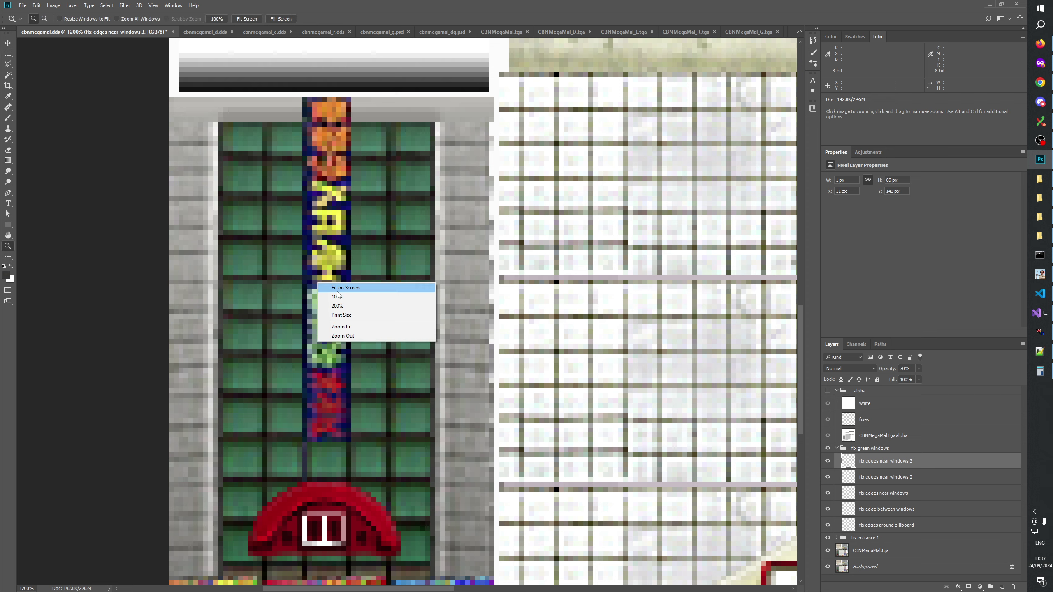
{"action": "left_click", "coordinate": [338, 296]}
{"action": "left_click_drag", "start_coordinate": [370, 298], "coordinate": [280, 429]}
{"action": "mouse_move", "coordinate": [435, 377]}
{"action": "left_mouse_down"}
{"action": "mouse_move", "coordinate": [436, 359]}
{"action": "mouse_move", "coordinate": [444, 377]}
{"action": "left_mouse_up"}
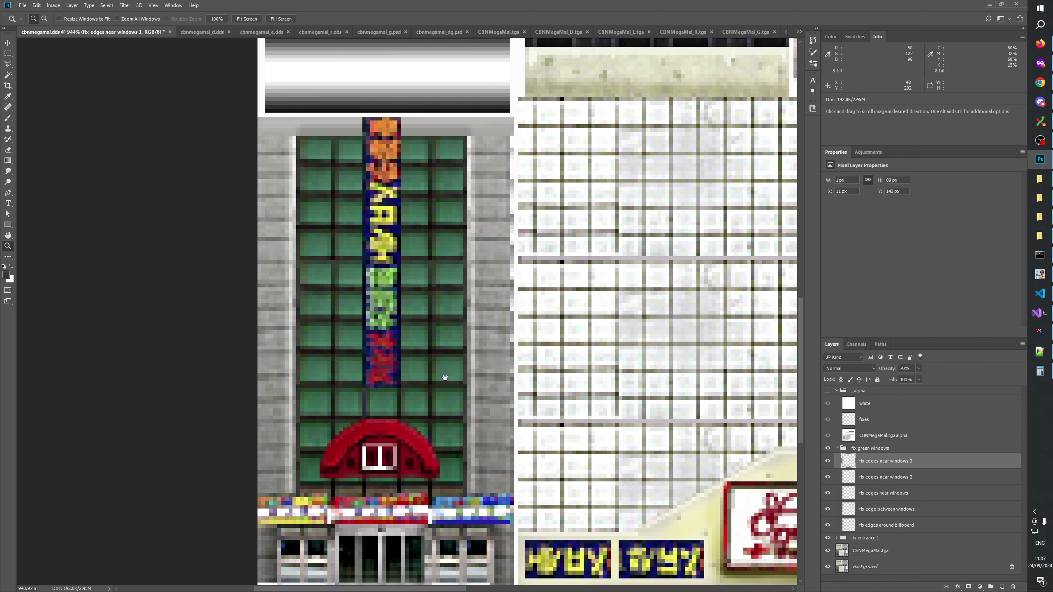
{"action": "left_click", "coordinate": [828, 390]}
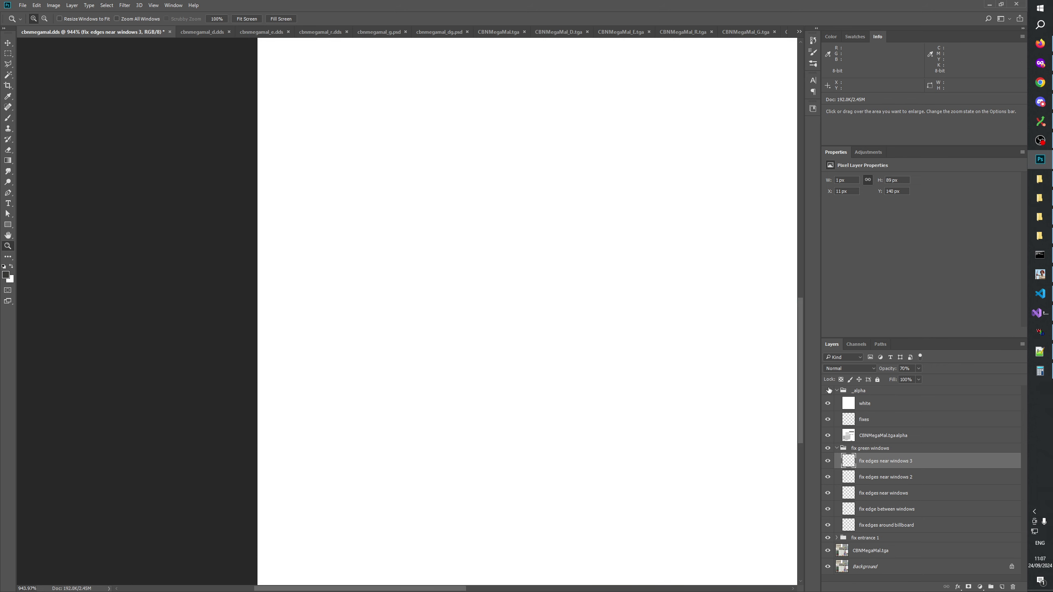
{"action": "left_click", "coordinate": [828, 391]}
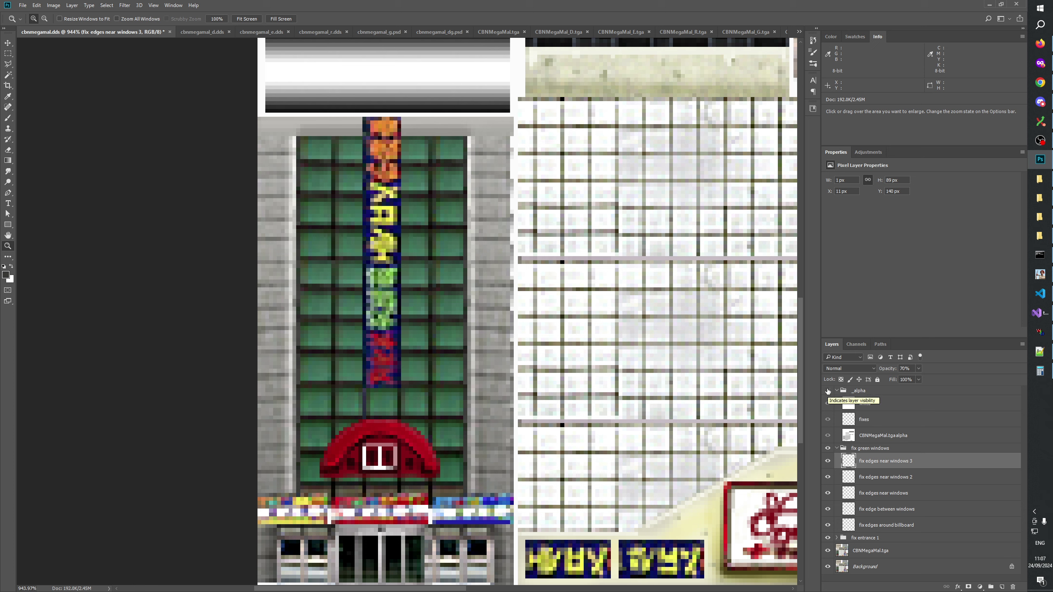
Examine the rest of the texture around the FREE billboard, shutters and storefront entrances for areas needing correction
{"action": "left_click_drag", "start_coordinate": [529, 306], "coordinate": [330, 235]}
{"action": "left_click_drag", "start_coordinate": [438, 186], "coordinate": [589, 273]}
{"action": "left_click_drag", "start_coordinate": [596, 233], "coordinate": [361, 476]}
{"action": "left_click_drag", "start_coordinate": [678, 318], "coordinate": [508, 360]}
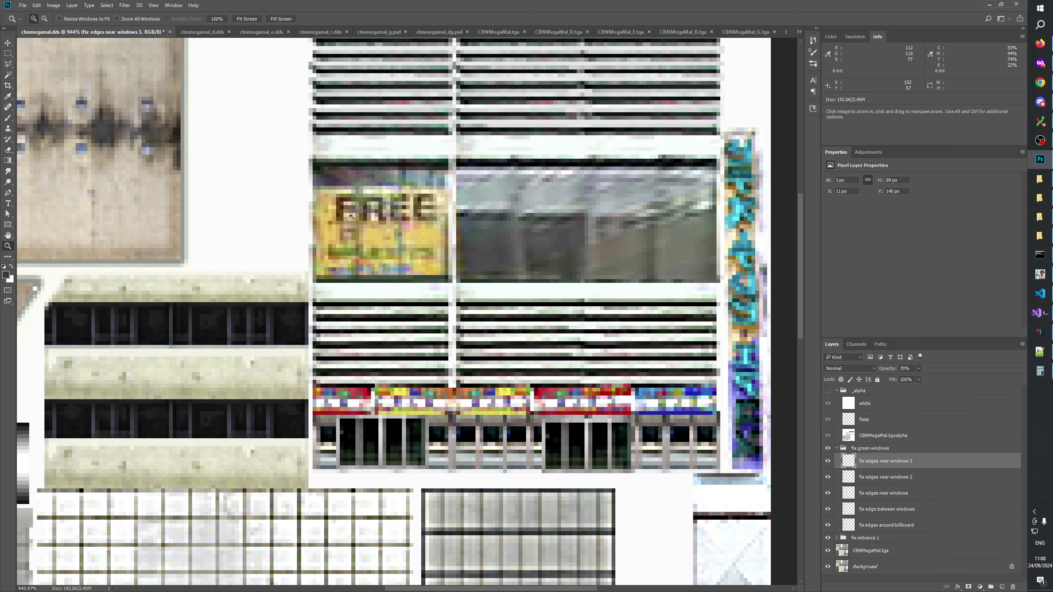
{"action": "left_click_drag", "start_coordinate": [394, 260], "coordinate": [336, 278]}
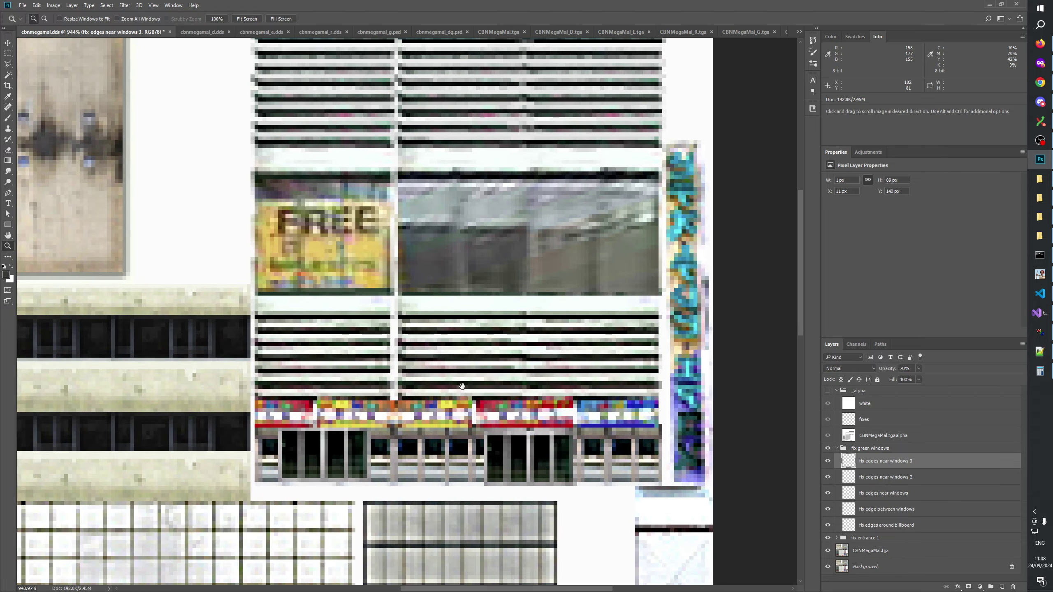
{"action": "left_click_drag", "start_coordinate": [547, 403], "coordinate": [532, 418]}
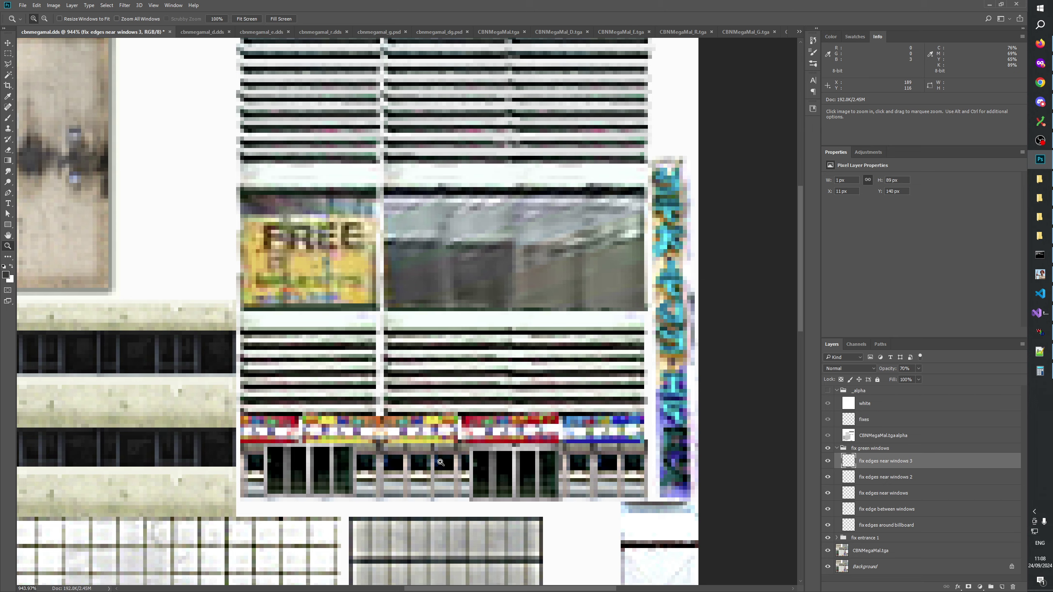
{"action": "left_click_drag", "start_coordinate": [468, 424], "coordinate": [264, 484]}
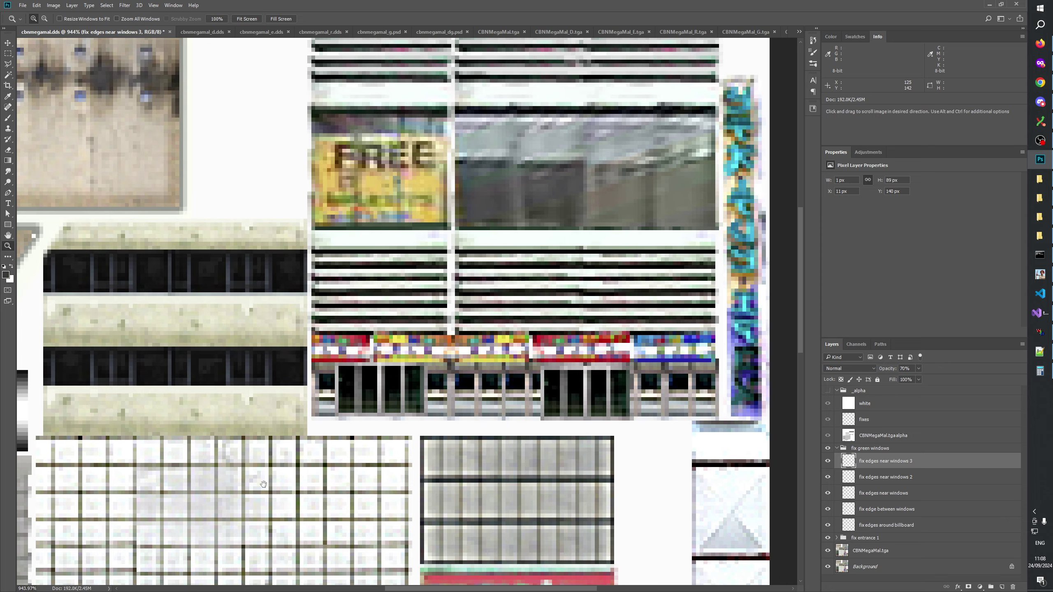
{"action": "left_click_drag", "start_coordinate": [264, 485], "coordinate": [237, 476]}
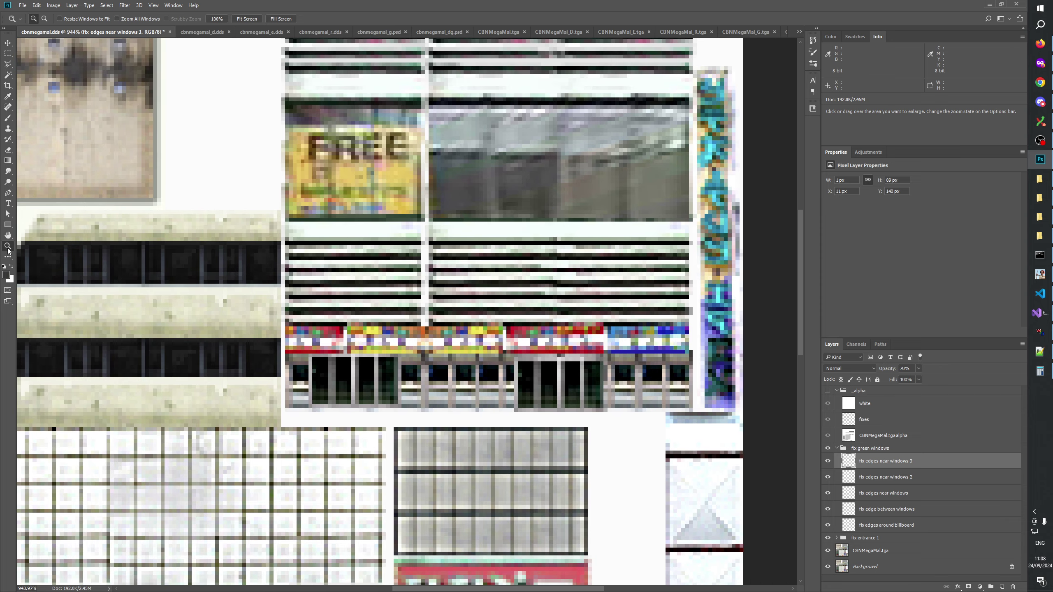
Add a layer group named "fix entrance 2" directly above the "fix entrance 1" group
{"action": "left_click", "coordinate": [489, 414]}
{"action": "left_click_drag", "start_coordinate": [494, 415], "coordinate": [411, 408]}
{"action": "left_click", "coordinate": [406, 411]}
{"action": "key", "text": "m"}
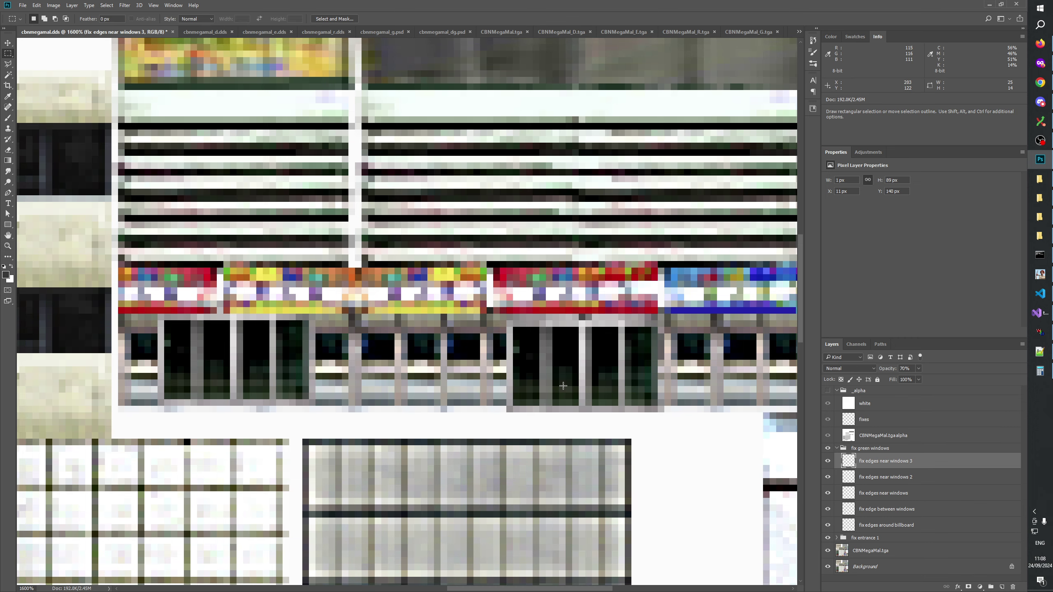
{"action": "left_click", "coordinate": [874, 540]}
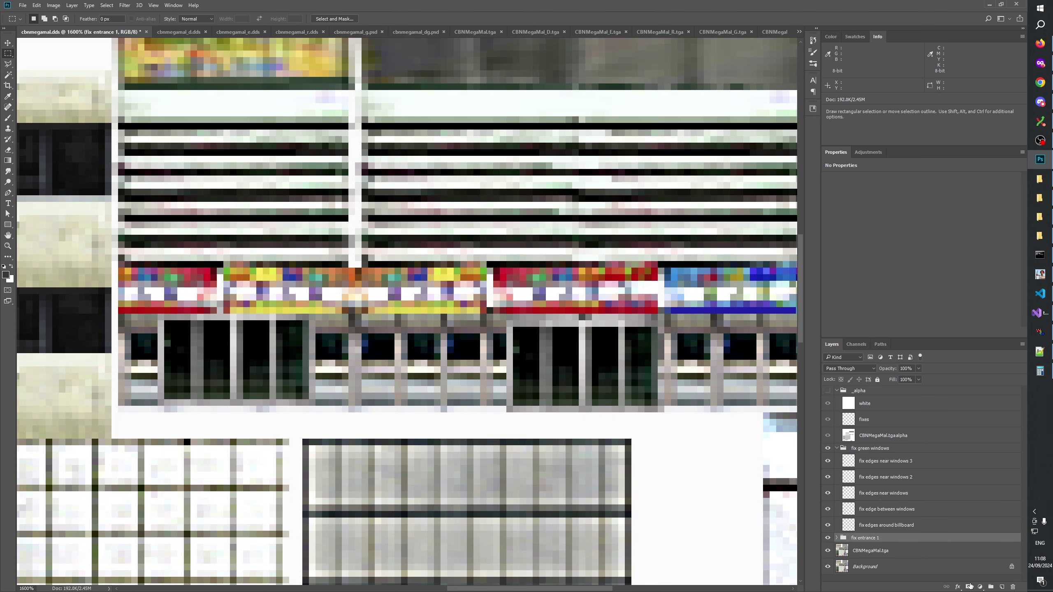
{"action": "left_click", "coordinate": [991, 588]}
{"action": "double_click", "coordinate": [860, 538]}
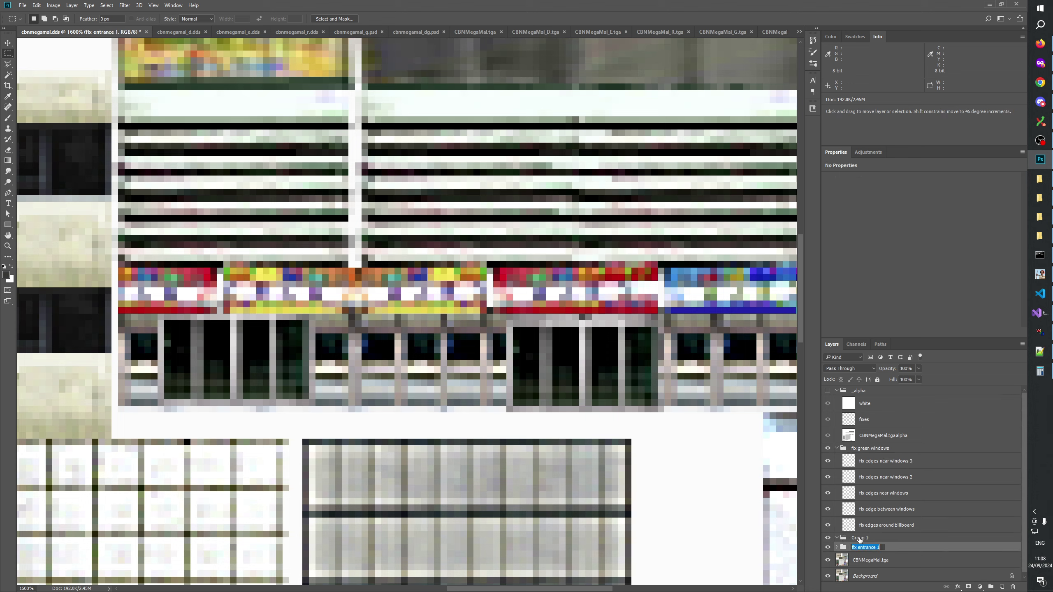
{"action": "type", "text": "fix entrance 1"}
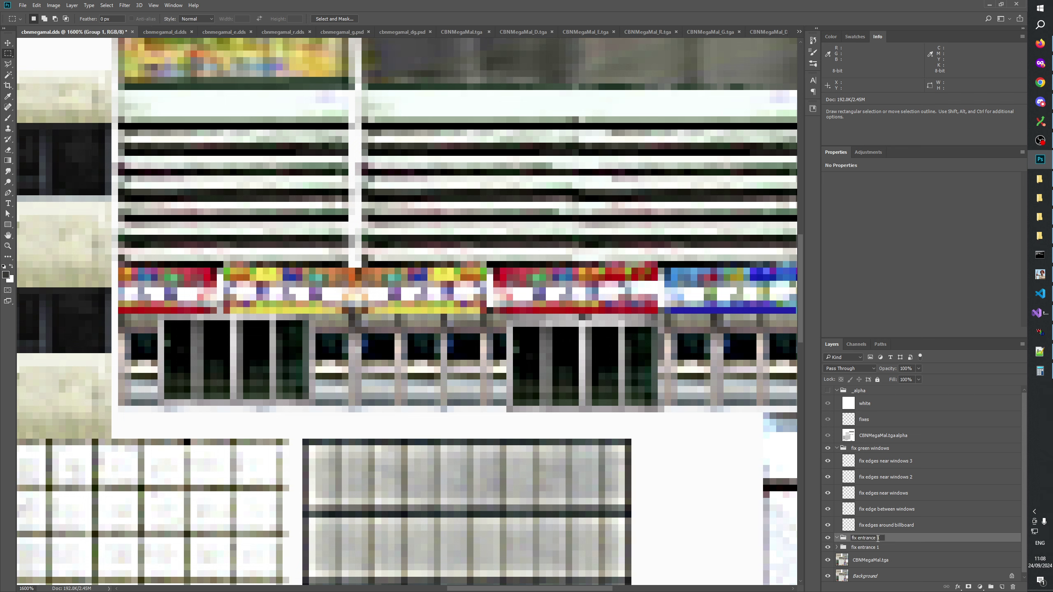
{"action": "type", "text": "2"}
{"action": "key", "text": "Return"}
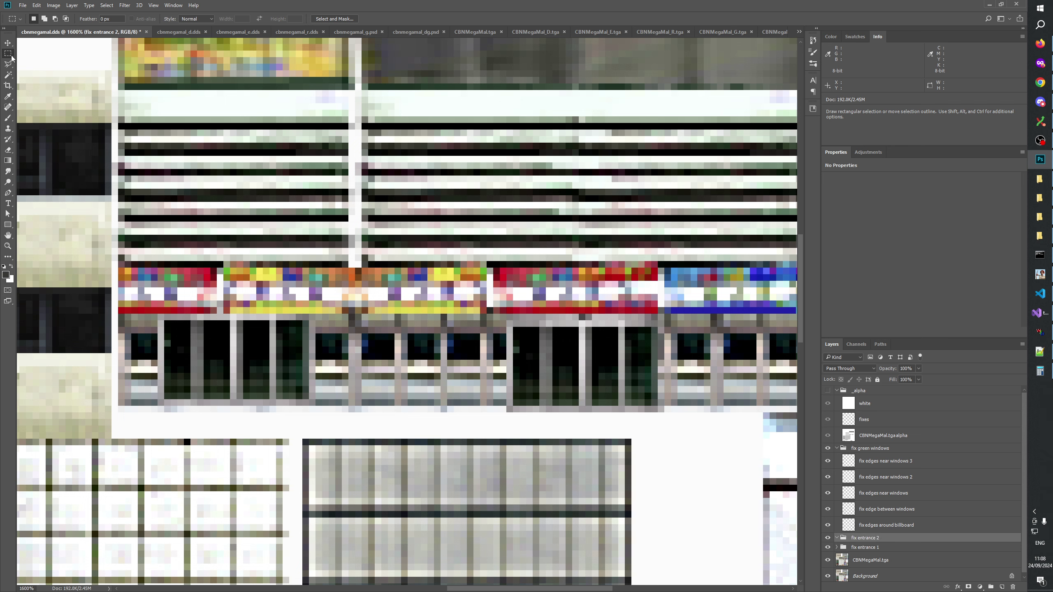
Copy the 27 × 15 px window strip between the two doorways onto a new layer in "fix entrance 2", shifted 1 px to the right
{"action": "left_click_drag", "start_coordinate": [316, 316], "coordinate": [489, 408]}
{"action": "left_click", "coordinate": [871, 557]}
{"action": "left_click", "coordinate": [871, 538]}
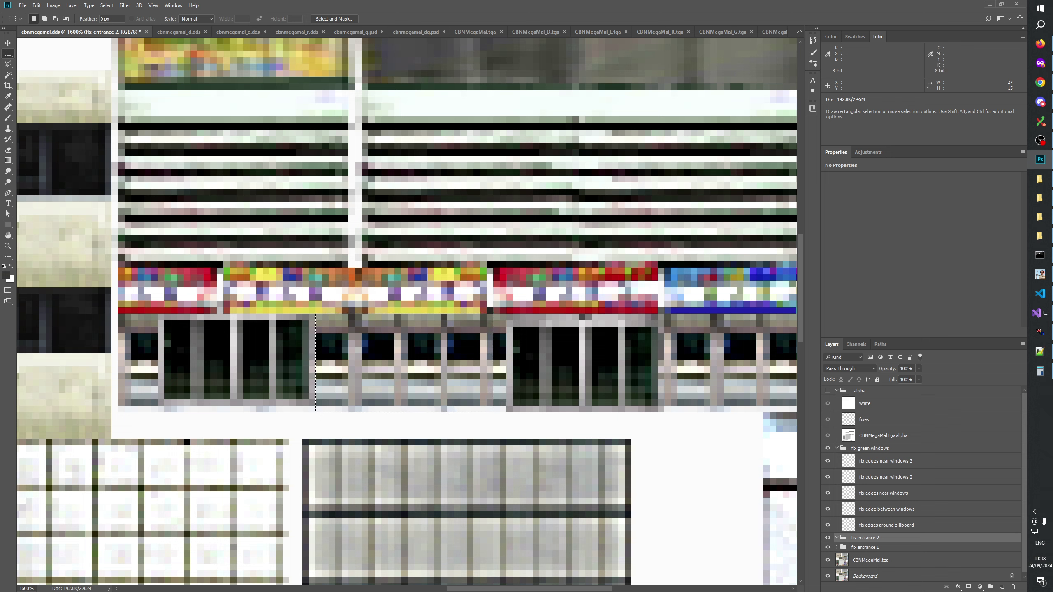
{"action": "left_click", "coordinate": [1002, 587]}
{"action": "key", "text": "ctrl+v"}
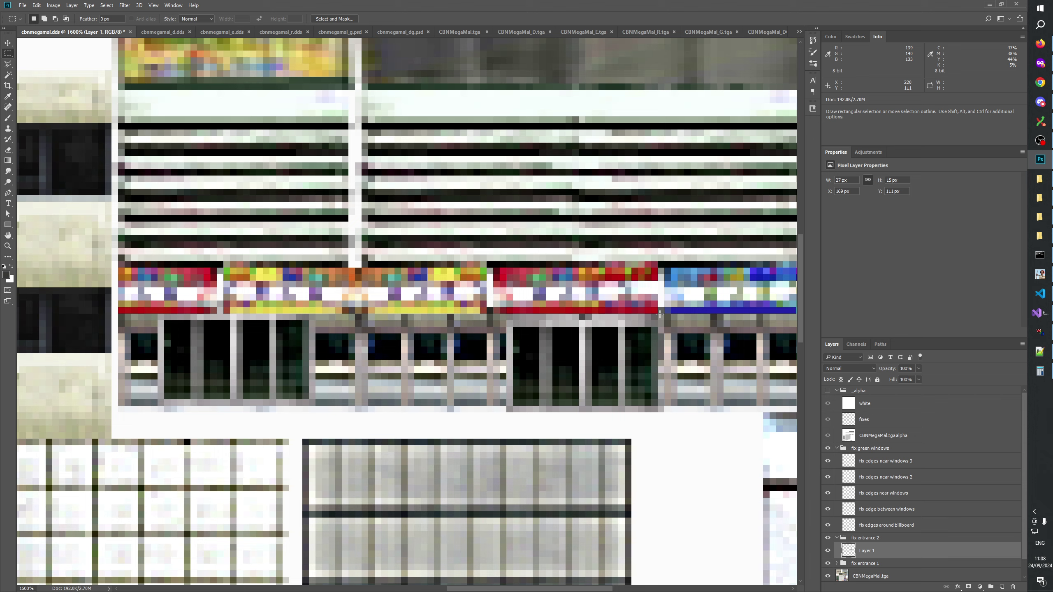
Copy the 1 × 14 px column beside the second doorway's right edge from CBNMegaMal.tga into "fix entrance 2" and move it to X 196 px
{"action": "left_click_drag", "start_coordinate": [659, 315], "coordinate": [663, 406]}
{"action": "scroll", "coordinate": [878, 566], "scroll_direction": "down", "scroll_amount": 1}
{"action": "left_click", "coordinate": [879, 566]}
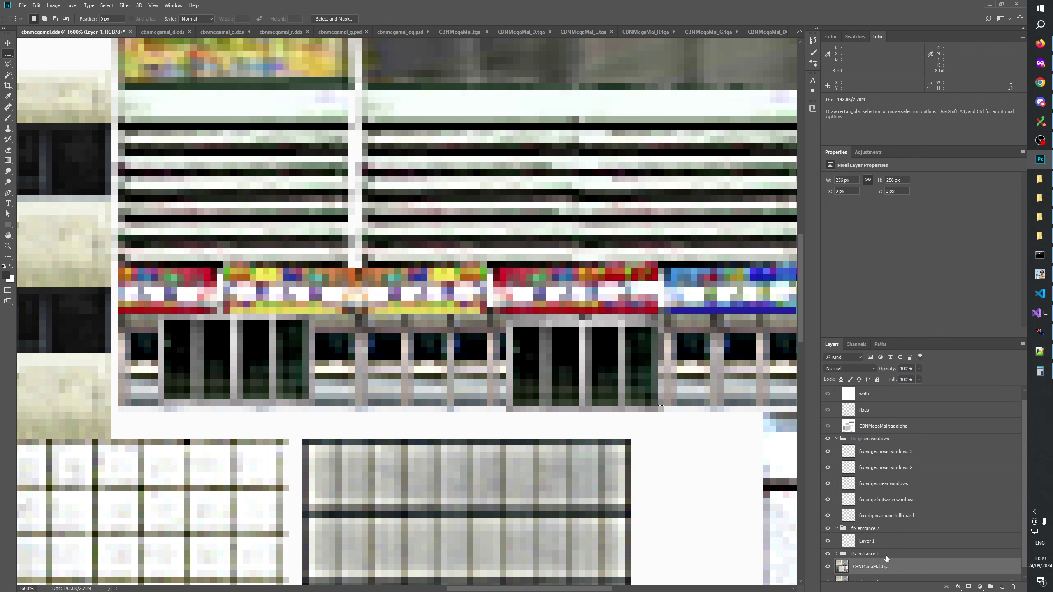
{"action": "key", "text": "ctrl+j"}
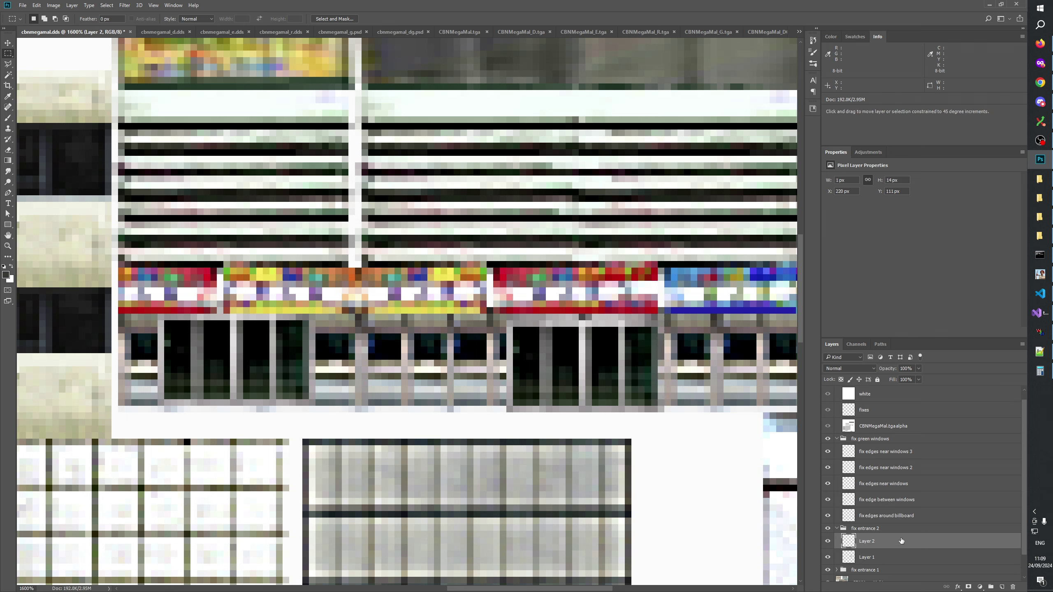
{"action": "key", "text": "ctrl+shift+Left"}
{"action": "key", "text": "ctrl+shift+Left"}
{"action": "key", "text": "ctrl+Left"}
{"action": "key", "text": "ctrl+Left"}
{"action": "key", "text": "ctrl+Left"}
{"action": "key", "text": "ctrl+Left"}
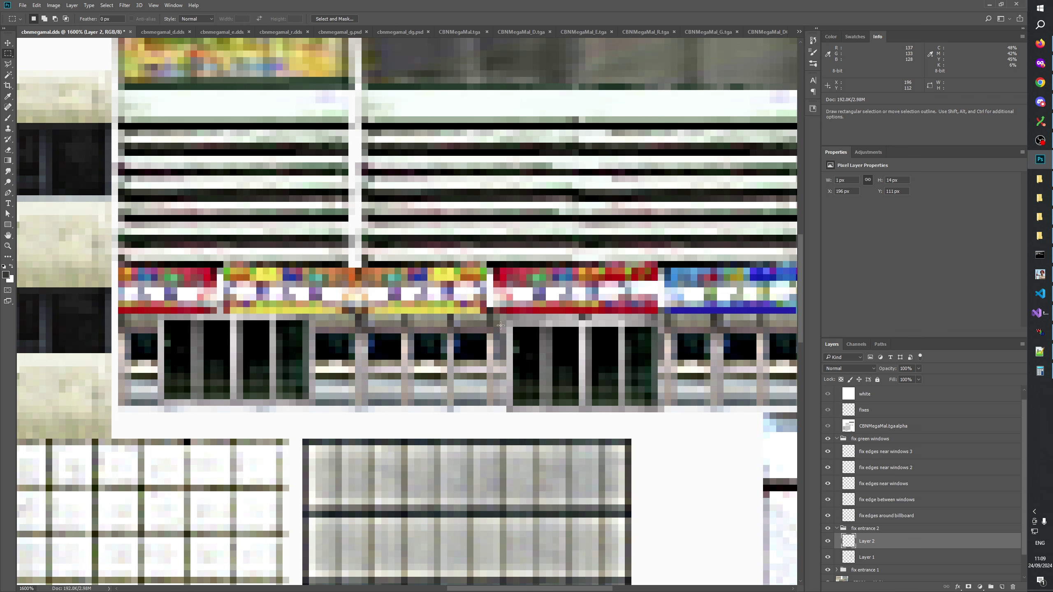
Copy a 1 × 15 px column of the pillar left of the second doorway onto a new layer at X 194 px
{"action": "left_click_drag", "start_coordinate": [497, 314], "coordinate": [497, 410]}
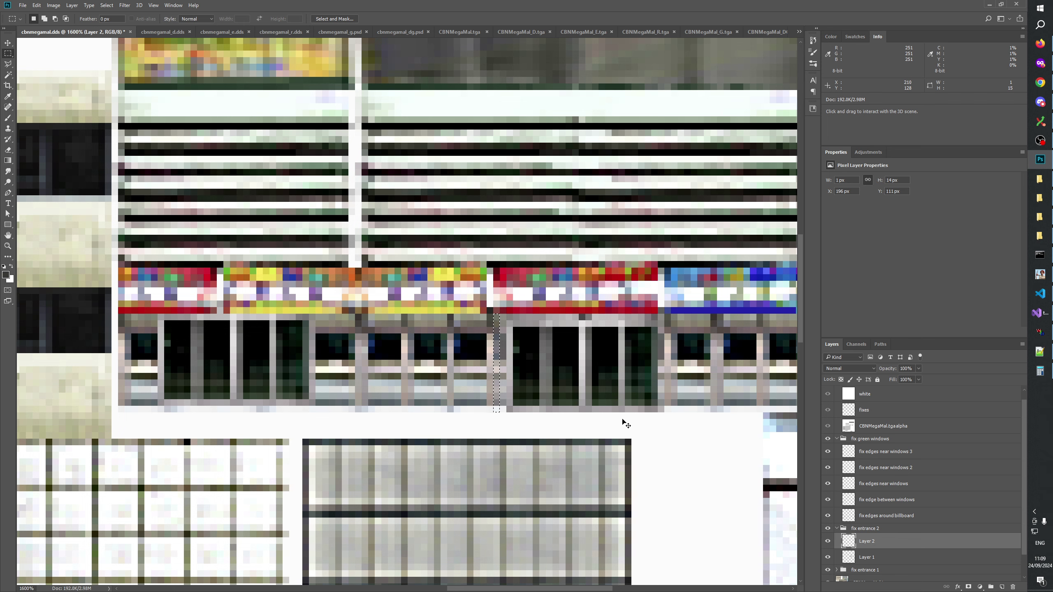
{"action": "key", "text": "Left"}
{"action": "key", "text": "ctrl+j"}
{"action": "key", "text": "ctrl+d"}
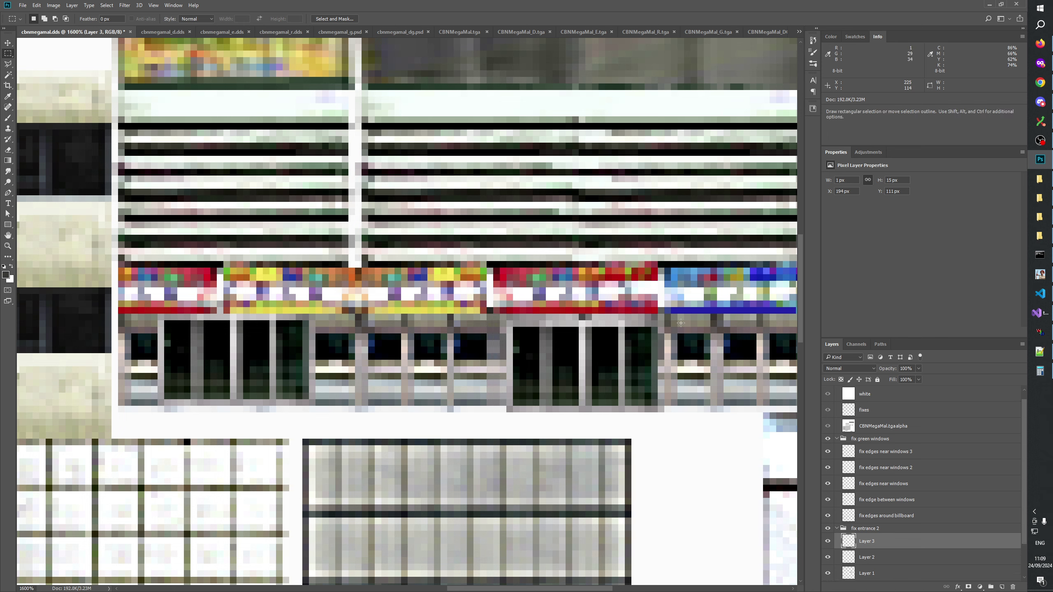
With Layer 3 temporarily hidden, copy a 1 × 15 px pillar column at X 195 px onto a new layer, and show Layer 3 again
{"action": "left_click", "coordinate": [828, 541]}
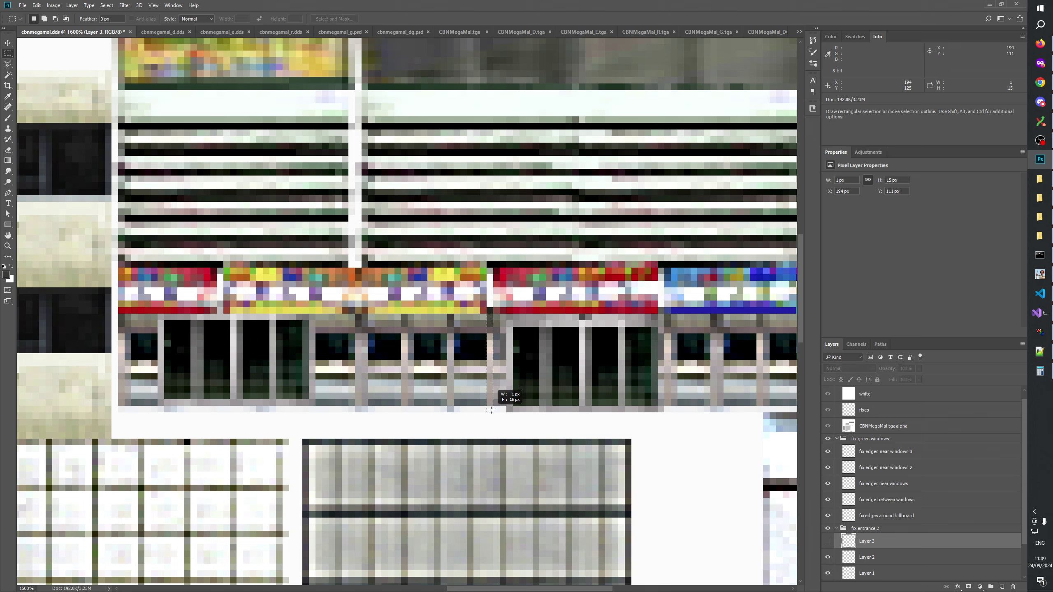
{"action": "key", "text": "ctrl+shift+d"}
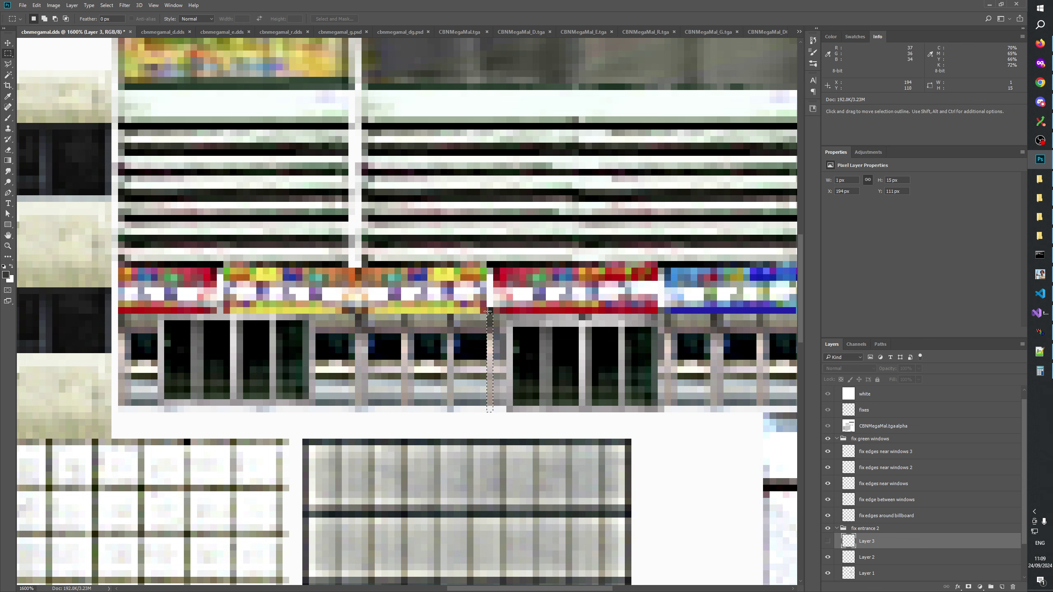
{"action": "left_click_drag", "start_coordinate": [489, 307], "coordinate": [489, 409]}
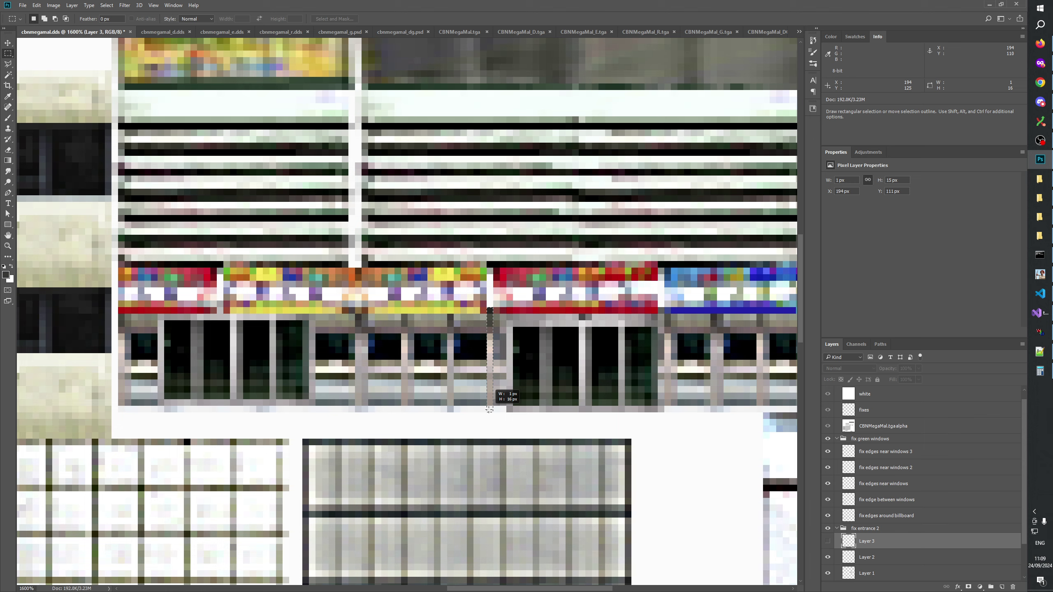
{"action": "left_click_drag", "start_coordinate": [489, 409], "coordinate": [489, 410]}
{"action": "left_click", "coordinate": [507, 304]}
{"action": "left_click_drag", "start_coordinate": [489, 315], "coordinate": [490, 410]}
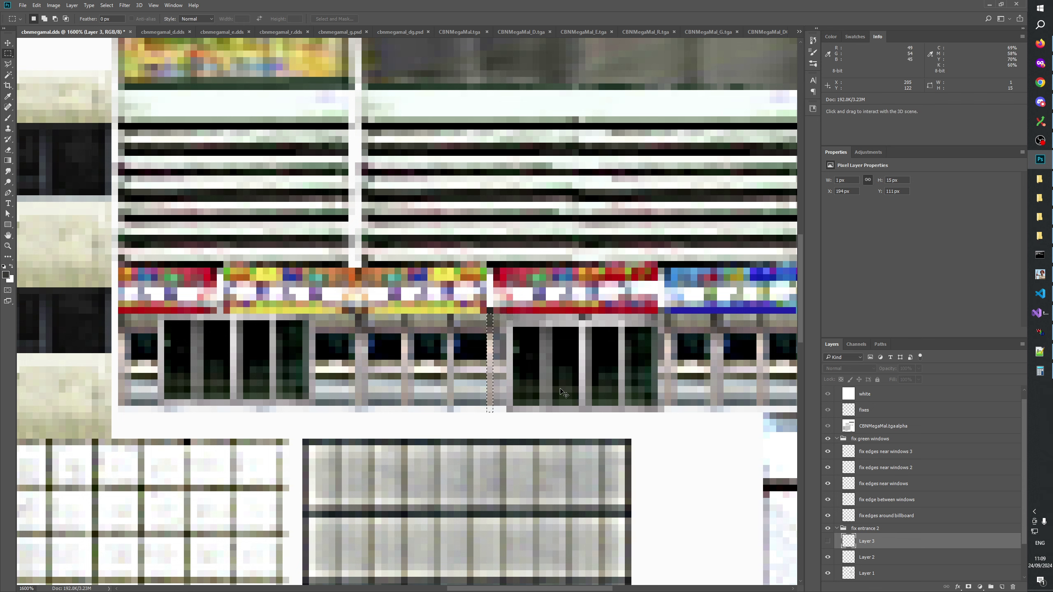
{"action": "key", "text": "Right"}
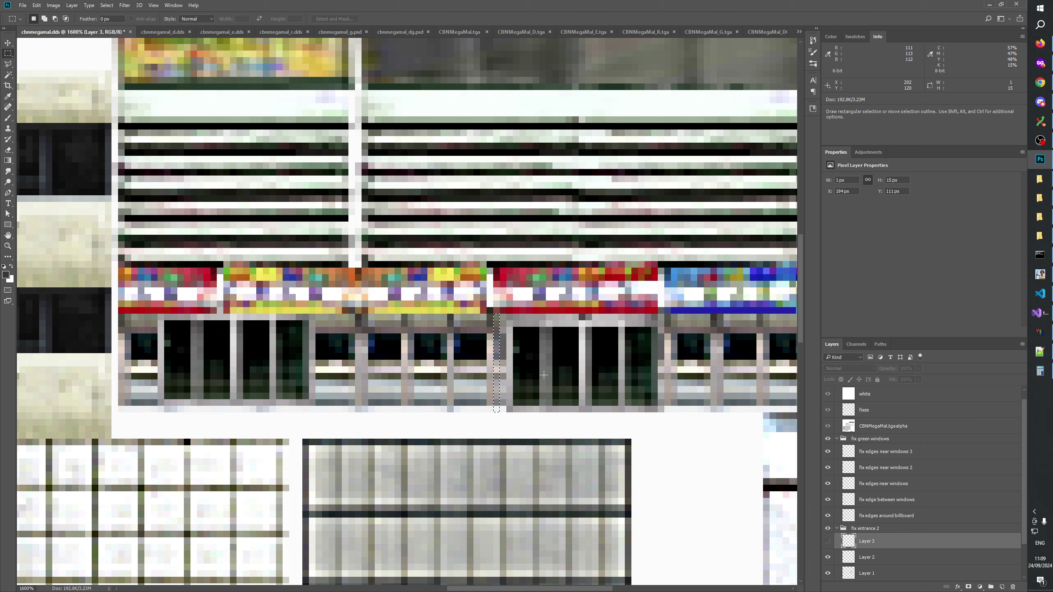
{"action": "key", "text": "ctrl+j"}
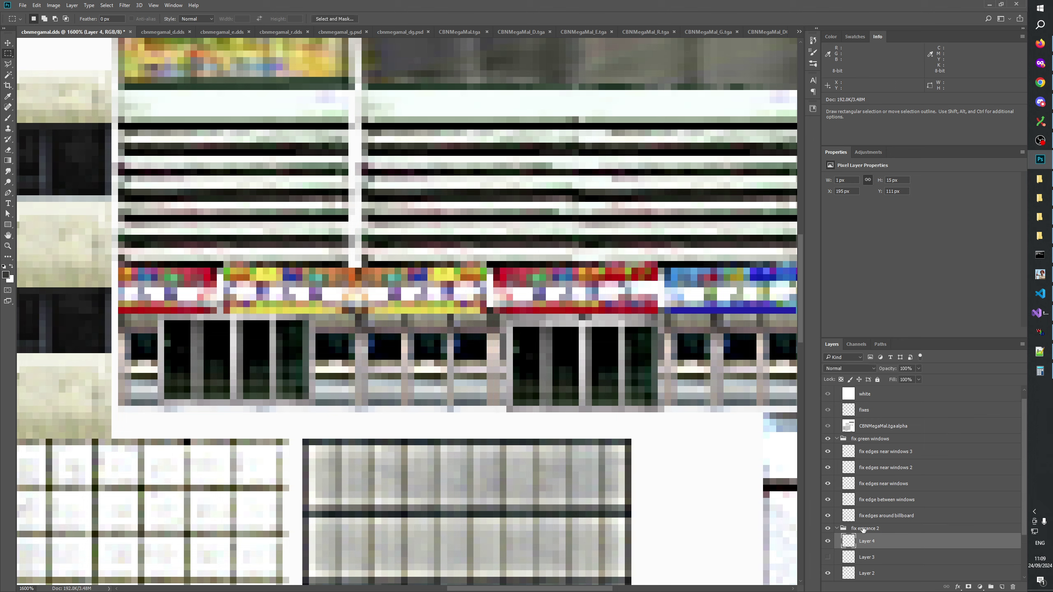
{"action": "left_click", "coordinate": [829, 557]}
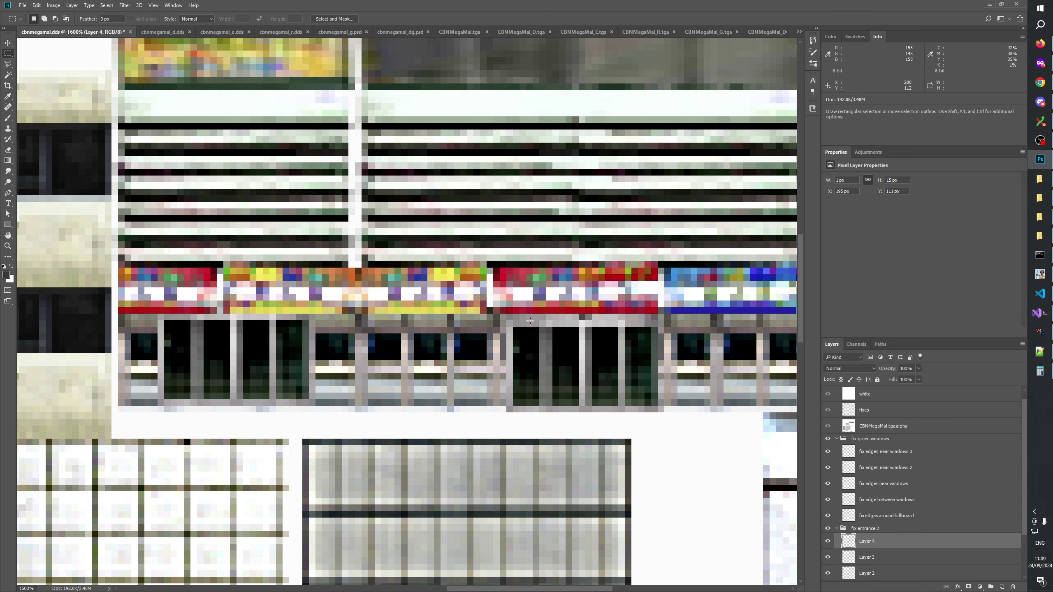
Examine the pillar and windows left of the second doorway at actual size and enlarged
{"action": "left_click_drag", "start_coordinate": [544, 332], "coordinate": [506, 374]}
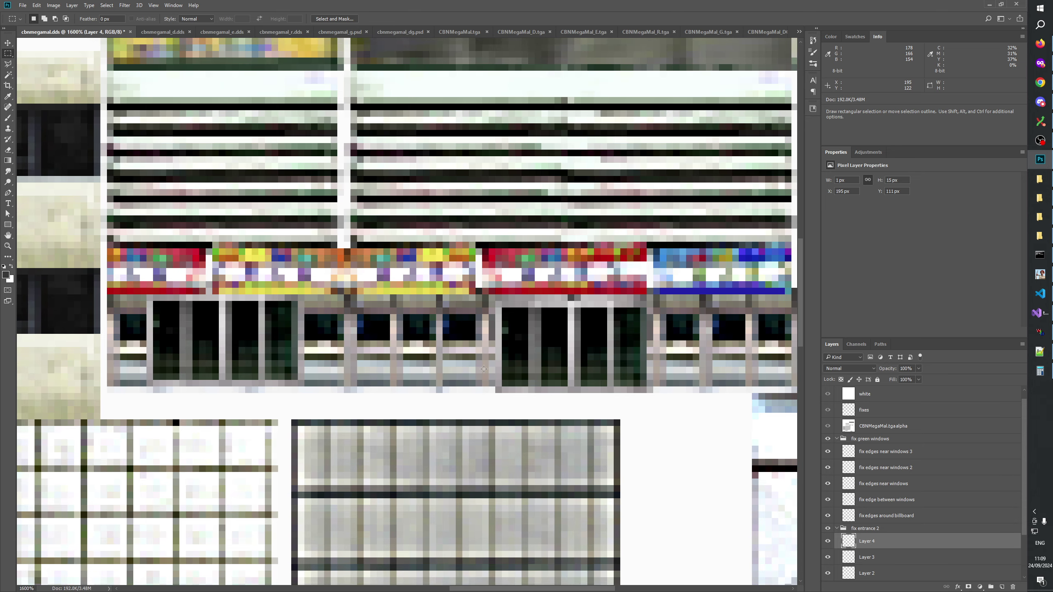
{"action": "right_click", "coordinate": [484, 369]}
{"action": "left_click", "coordinate": [419, 341]}
{"action": "left_click", "coordinate": [7, 246]}
{"action": "right_click", "coordinate": [335, 300]}
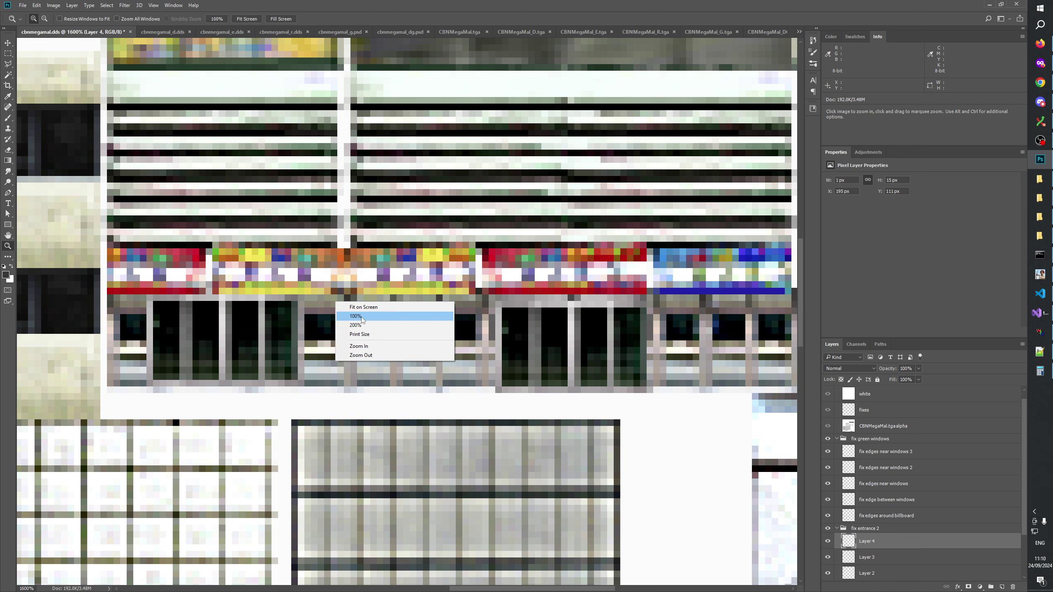
{"action": "left_click", "coordinate": [369, 316]}
{"action": "left_click", "coordinate": [450, 304]}
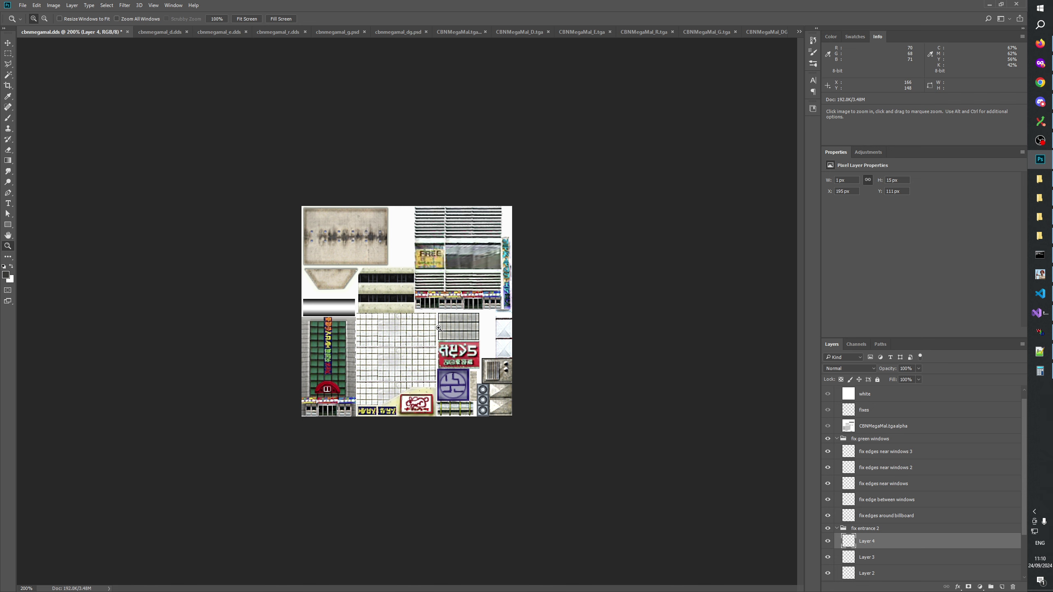
{"action": "left_click", "coordinate": [461, 314]}
{"action": "left_click_drag", "start_coordinate": [451, 295], "coordinate": [481, 314]}
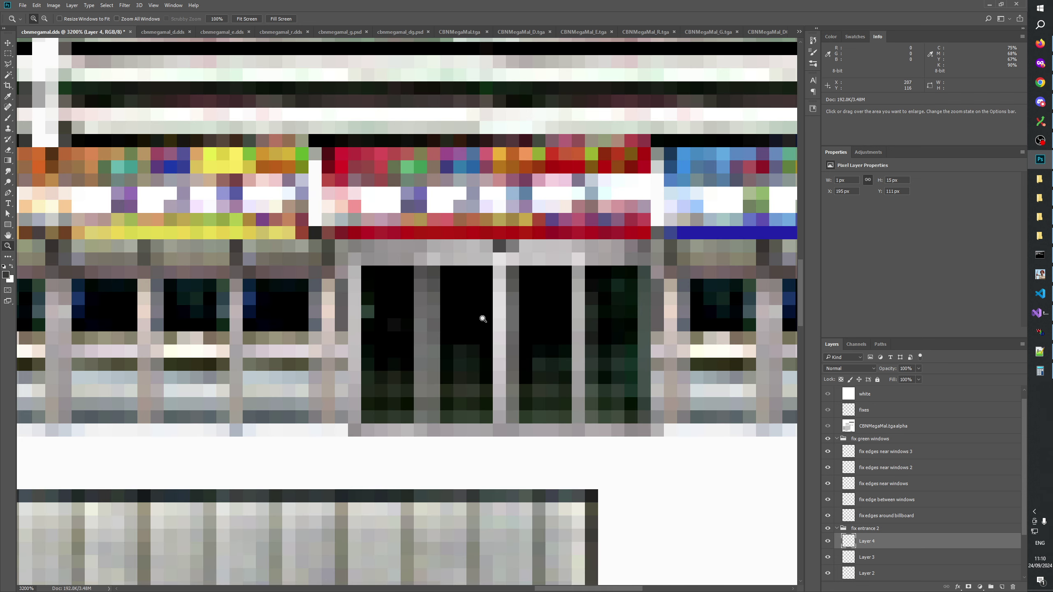
{"action": "scroll", "coordinate": [400, 334], "scroll_direction": "left", "scroll_amount": 8}
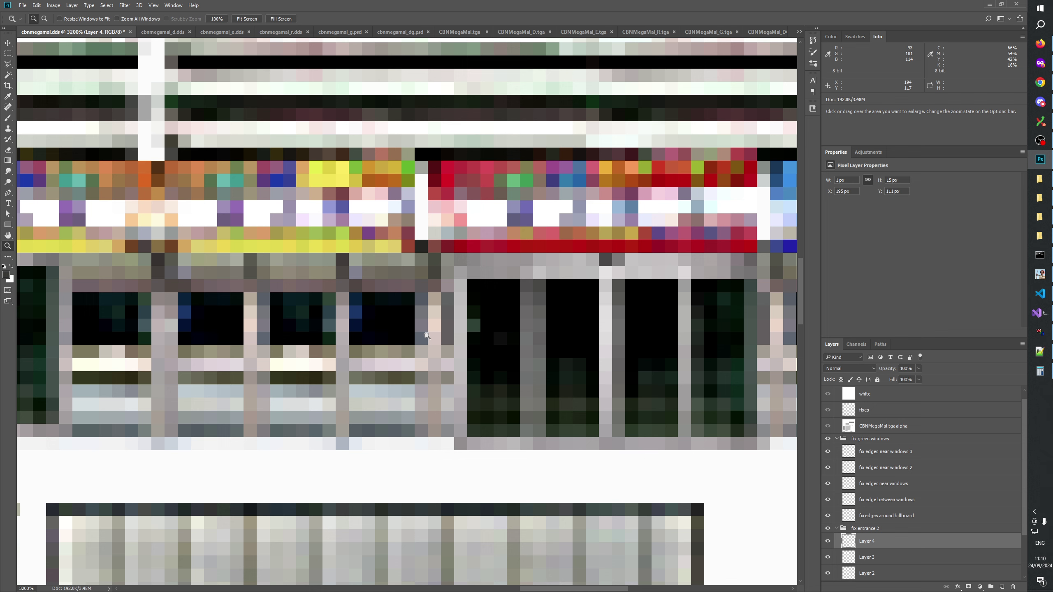
{"action": "left_click_drag", "start_coordinate": [428, 335], "coordinate": [449, 351]}
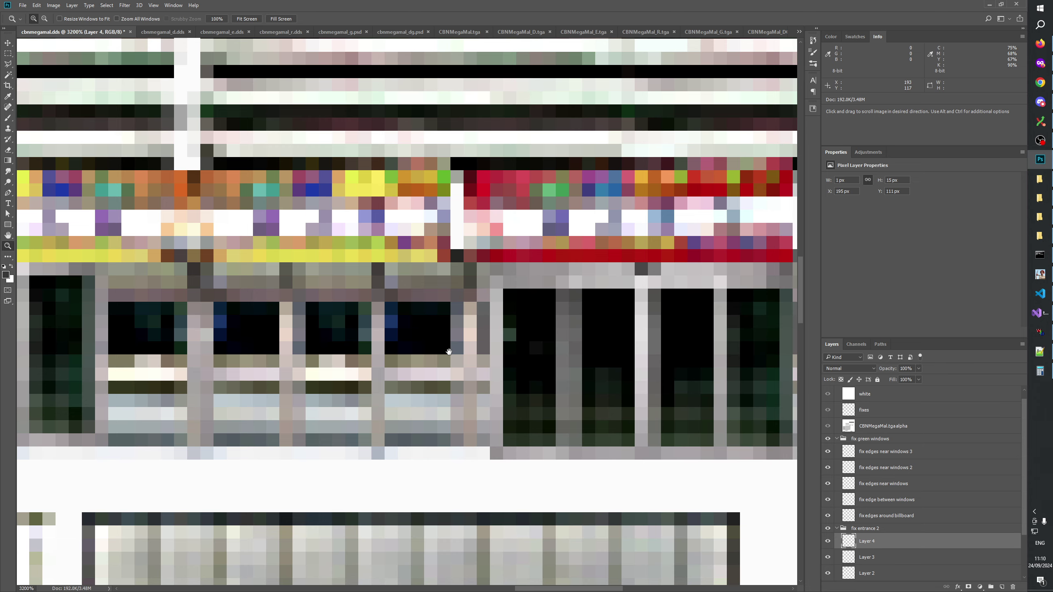
Hide Layer 4 and Layer 3, and copy the 1 × 15 px pillar column left of the second doorway onto a new layer at X 194 px
{"action": "left_click", "coordinate": [828, 542]}
{"action": "left_click", "coordinate": [828, 557]}
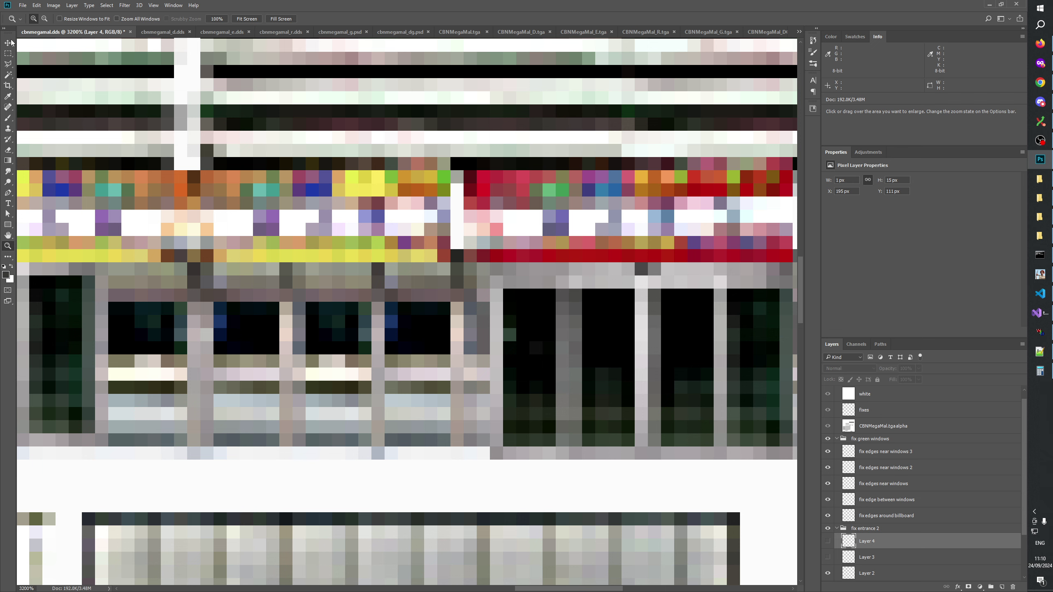
{"action": "left_click", "coordinate": [7, 53]}
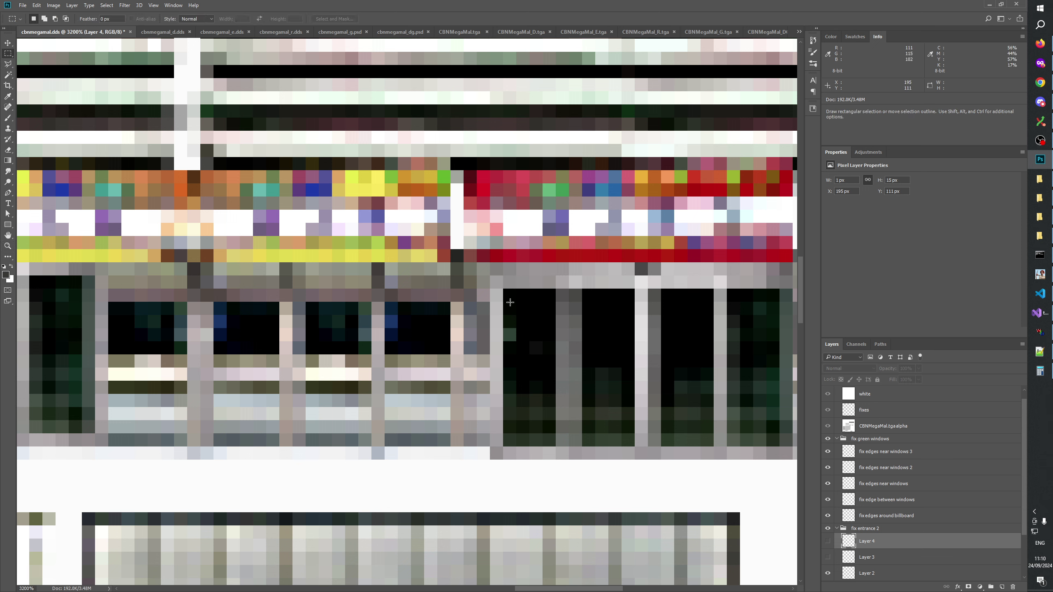
{"action": "left_click_drag", "start_coordinate": [452, 252], "coordinate": [463, 448]}
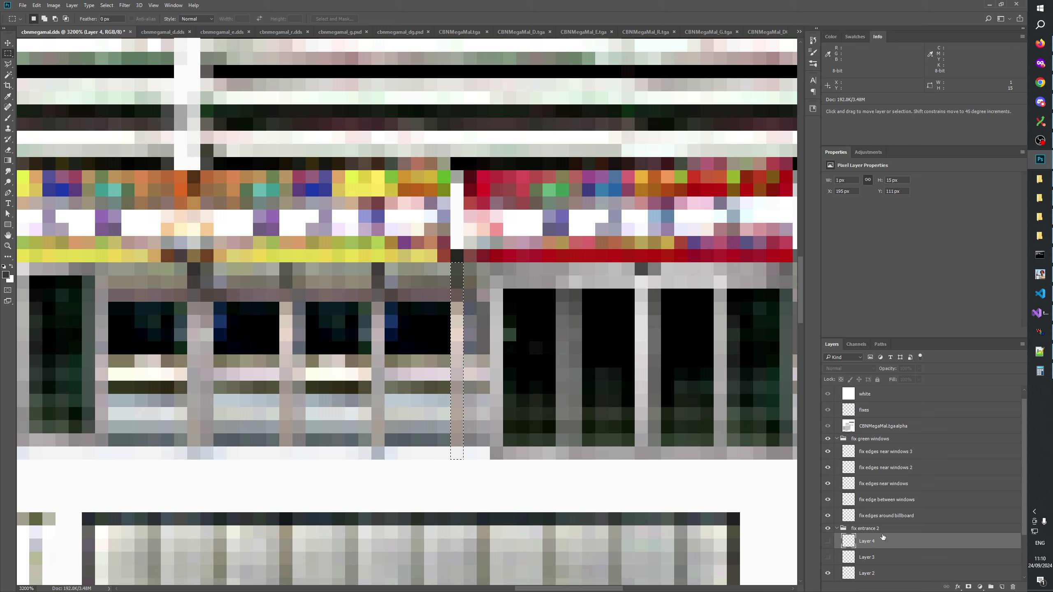
{"action": "key", "text": "ctrl+j"}
{"action": "key", "text": "ctrl+Right"}
{"action": "key", "text": "ctrl+Right"}
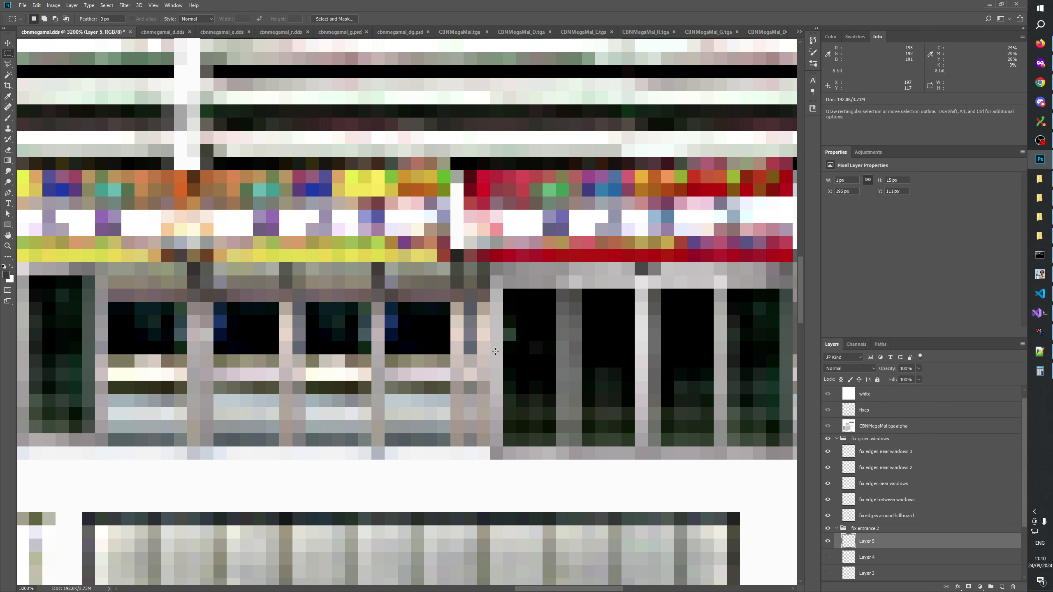
{"action": "key", "text": "ctrl"}
{"action": "key", "text": "ctrl+Left"}
{"action": "key", "text": "ctrl+Left"}
Examine the reworked windows and pillar around the second doorway at actual size and enlarged
{"action": "key", "text": "space"}
{"action": "left_click_drag", "start_coordinate": [515, 308], "coordinate": [539, 297]}
{"action": "right_click", "coordinate": [539, 297]}
{"action": "left_click", "coordinate": [515, 250]}
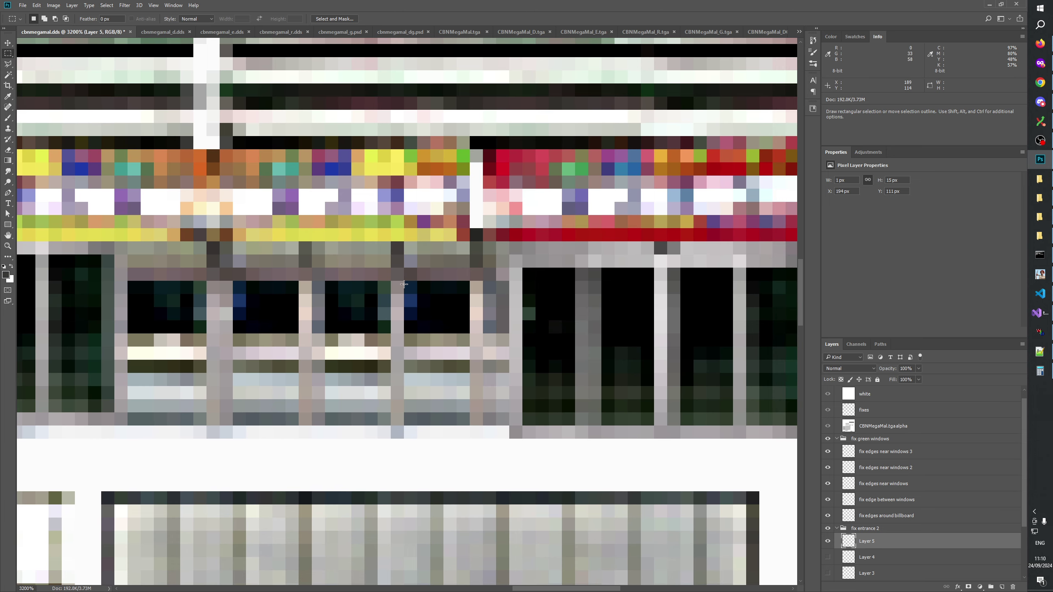
{"action": "left_click", "coordinate": [7, 246]}
{"action": "right_click", "coordinate": [335, 281]}
{"action": "left_click", "coordinate": [353, 296]}
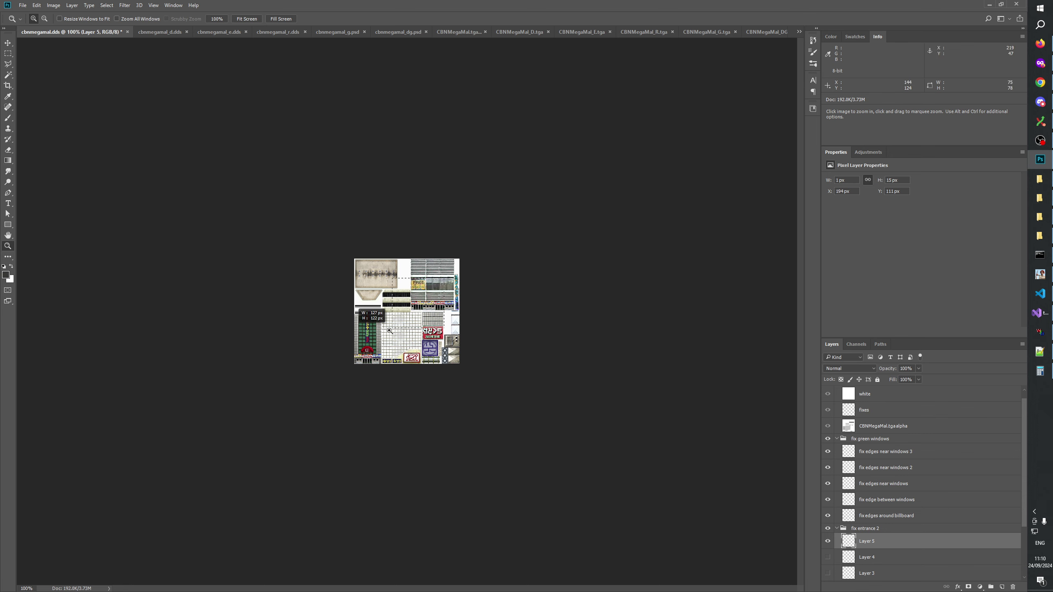
{"action": "left_click_drag", "start_coordinate": [378, 278], "coordinate": [457, 334]}
{"action": "left_click_drag", "start_coordinate": [512, 355], "coordinate": [458, 354]}
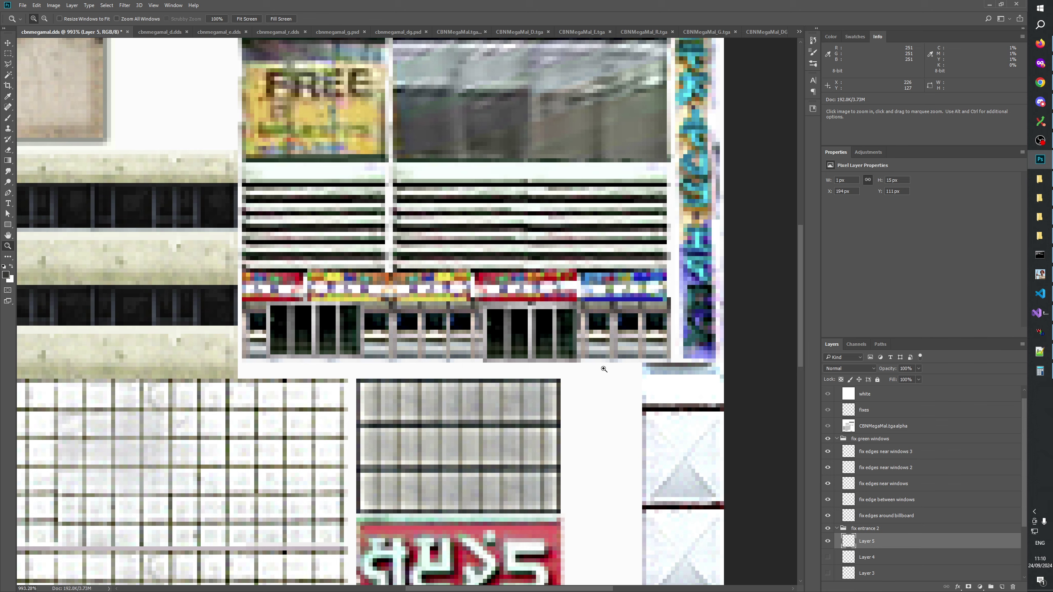
Examine the green-windowed building's ground-floor entrance and the whole texture at 400% zoom
{"action": "scroll", "coordinate": [604, 366], "scroll_direction": "down", "scroll_amount": 10}
{"action": "scroll", "coordinate": [604, 367], "scroll_direction": "left", "scroll_amount": 10}
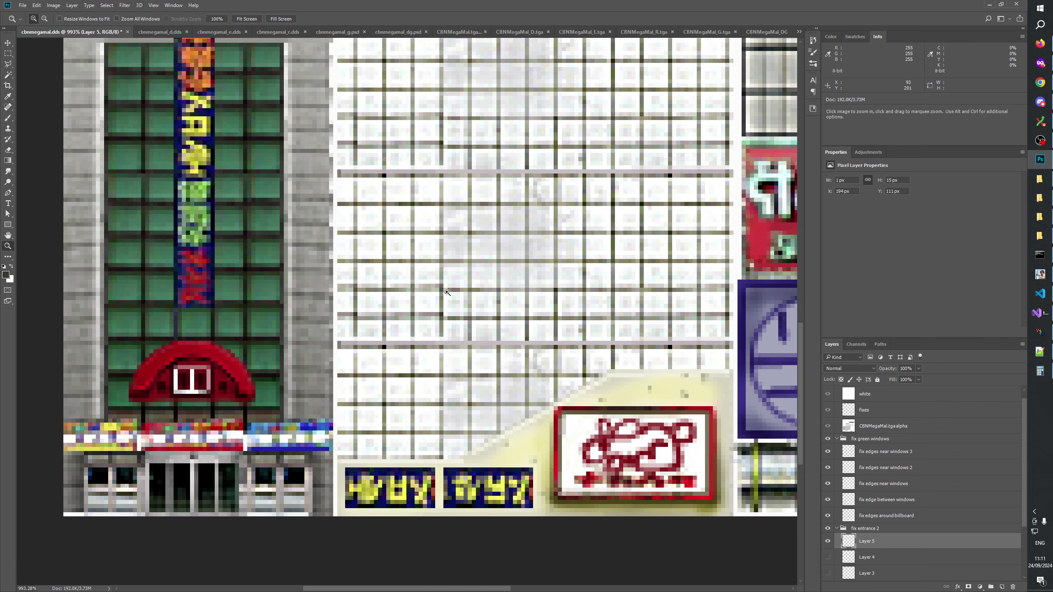
{"action": "right_click", "coordinate": [446, 293]}
{"action": "left_click", "coordinate": [472, 307]}
{"action": "left_click", "coordinate": [418, 327]}
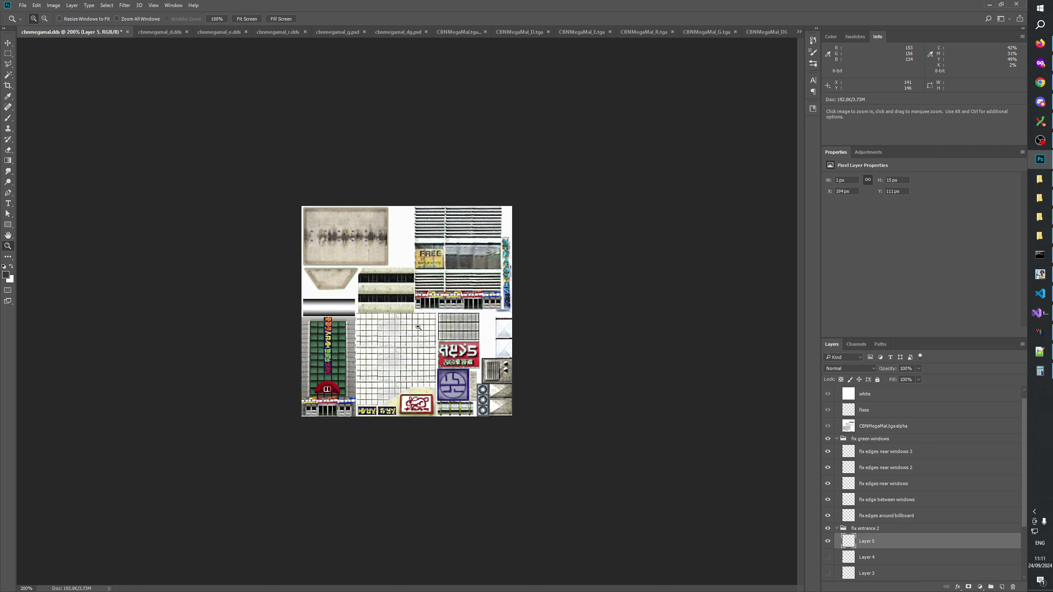
{"action": "left_click", "coordinate": [419, 328]}
{"action": "left_click", "coordinate": [512, 314]}
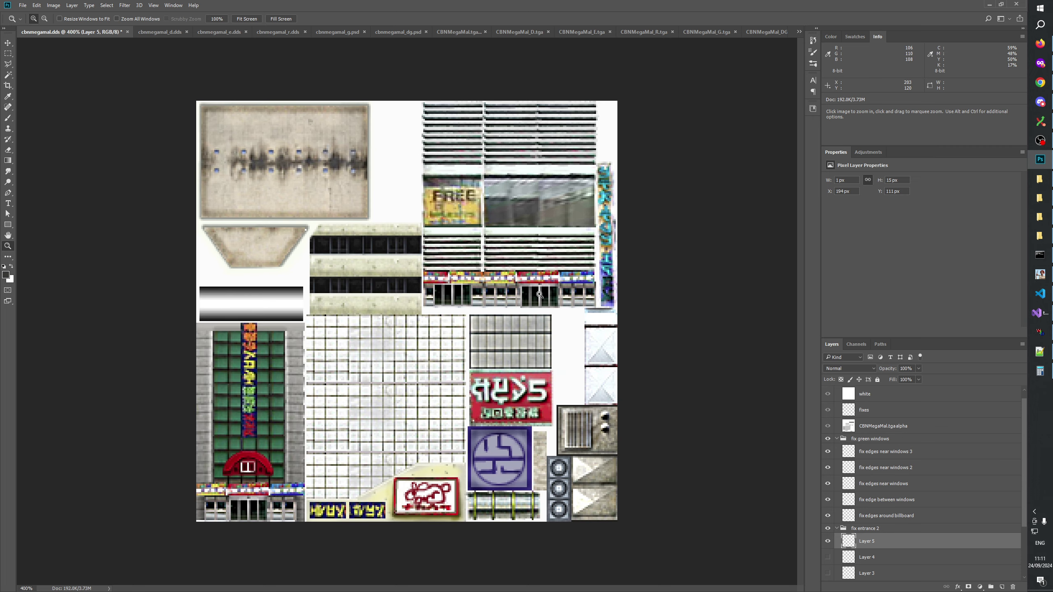
Compare the shopfront entrance with and without the "fix entrance 2" group, and leave that group hidden
{"action": "left_click", "coordinate": [540, 294]}
{"action": "left_click", "coordinate": [541, 294]}
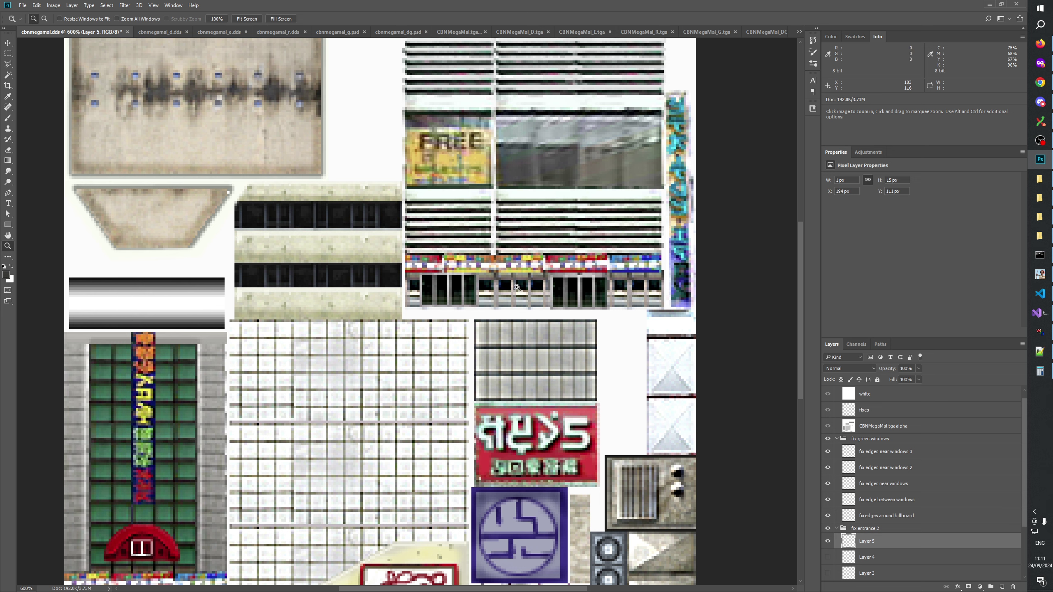
{"action": "scroll", "coordinate": [842, 498], "scroll_direction": "down", "scroll_amount": 2}
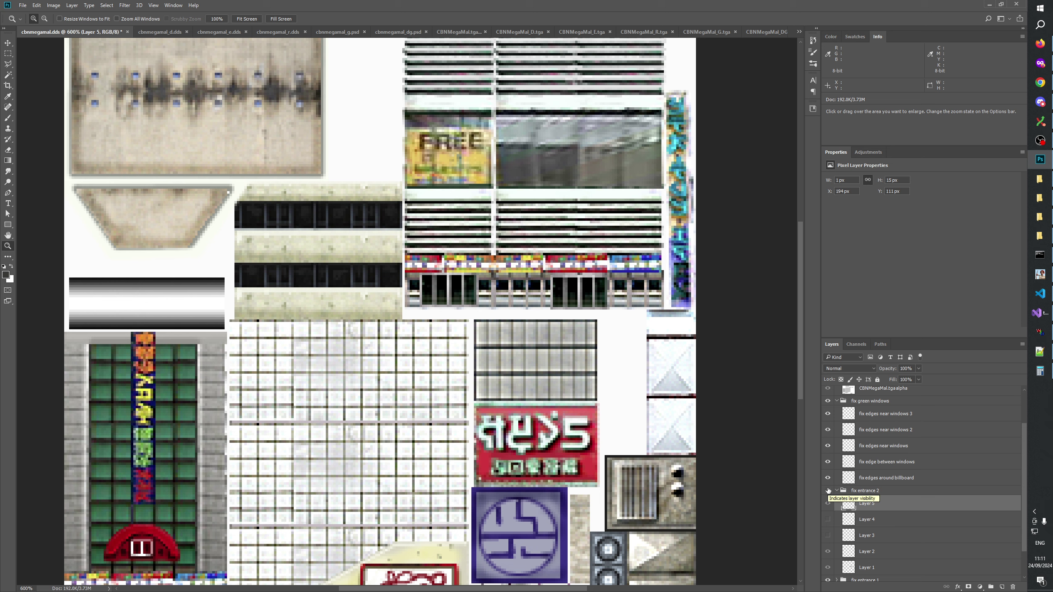
{"action": "left_click", "coordinate": [828, 491]}
{"action": "left_click", "coordinate": [828, 491]}
{"action": "left_click", "coordinate": [828, 491]}
Compare the entrances with and without the "fix entrance 1" group, and leave that group hidden
{"action": "left_click_drag", "start_coordinate": [565, 437], "coordinate": [703, 264]}
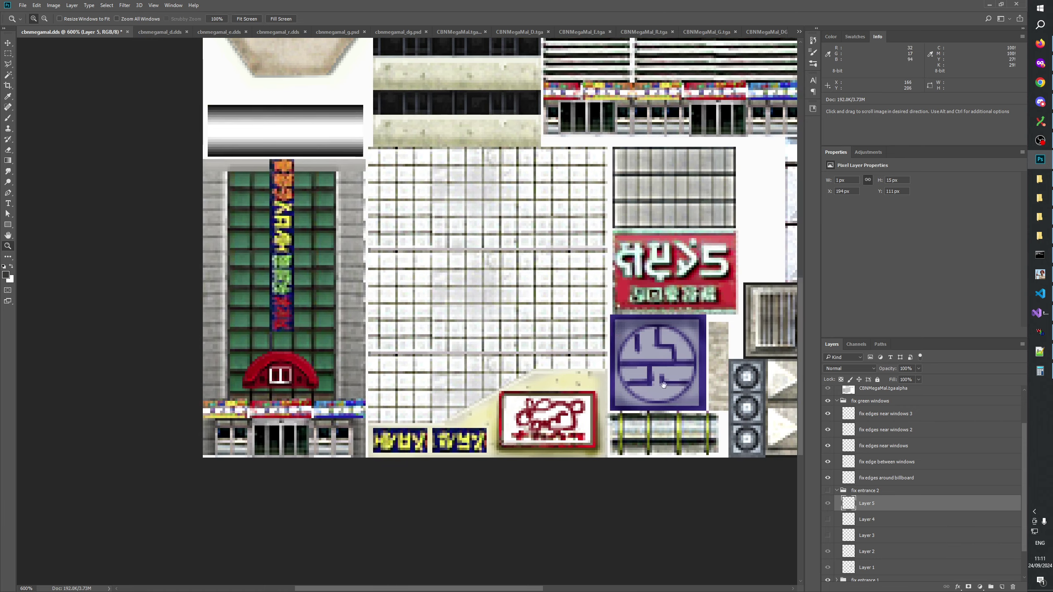
{"action": "scroll", "coordinate": [892, 521], "scroll_direction": "down", "scroll_amount": 2}
{"action": "left_click", "coordinate": [828, 546]}
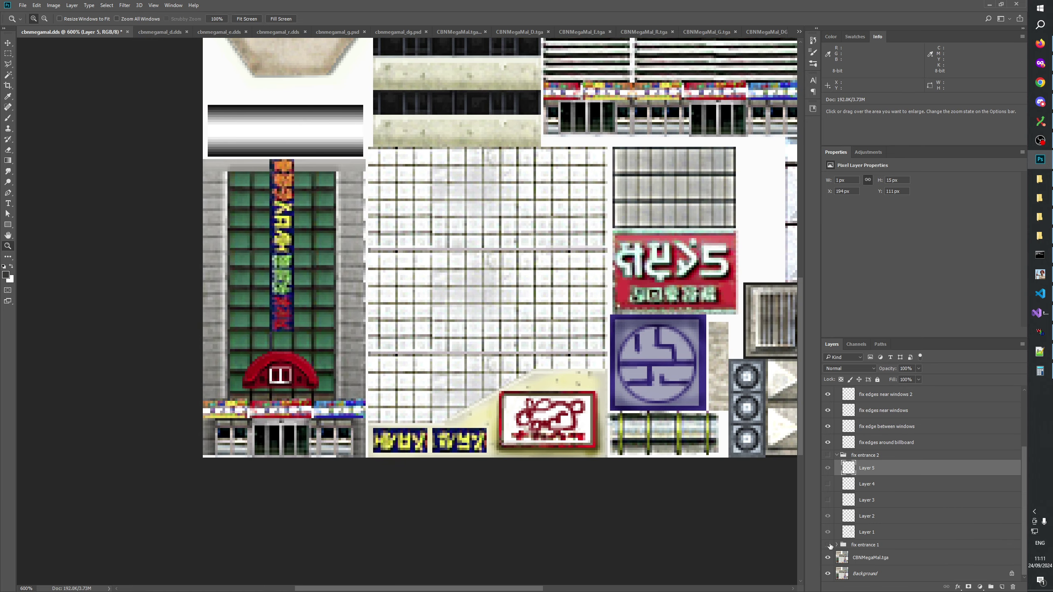
{"action": "left_click", "coordinate": [829, 545]}
{"action": "left_click", "coordinate": [829, 545]}
{"action": "left_click", "coordinate": [829, 546]}
{"action": "left_click", "coordinate": [830, 546]}
Create a new layer group directly above "fix entrance 2" and name it "fix entrances"
{"action": "left_click", "coordinate": [884, 455]}
{"action": "left_click", "coordinate": [991, 588]}
{"action": "double_click", "coordinate": [866, 455]}
{"action": "type", "text": "fix entrances"}
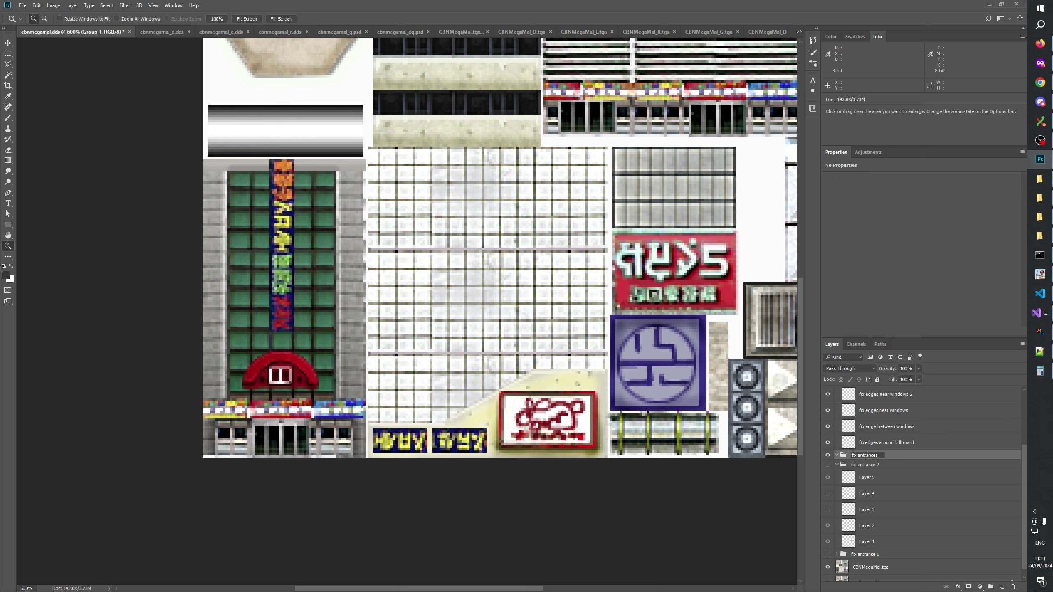
{"action": "key", "text": "Return"}
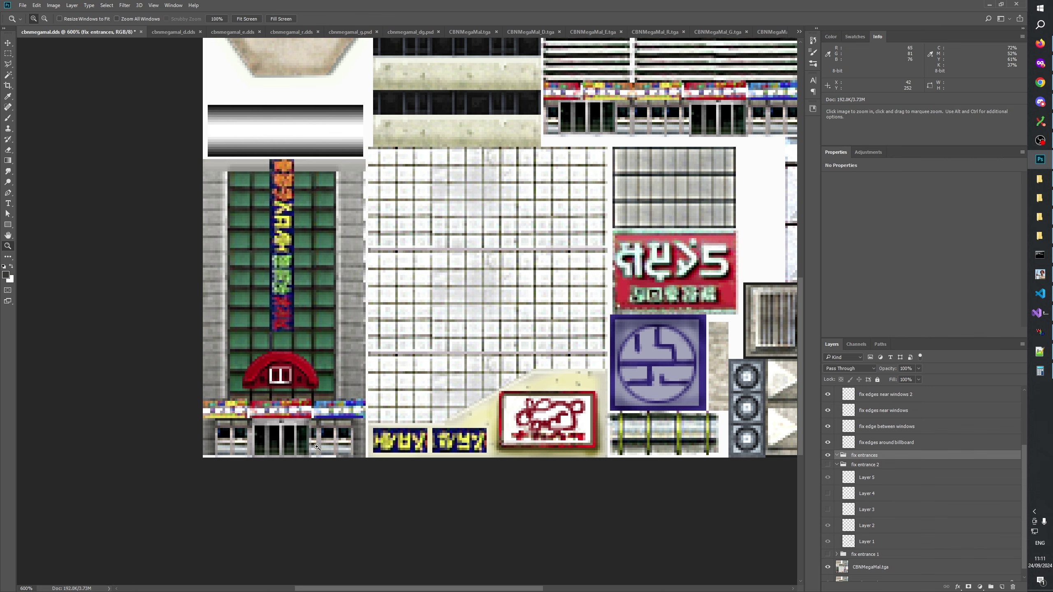
Examine enlarged the doorways and windows of the green-windowed building's entrance and of the long shopfront
{"action": "left_click_drag", "start_coordinate": [311, 458], "coordinate": [269, 351]}
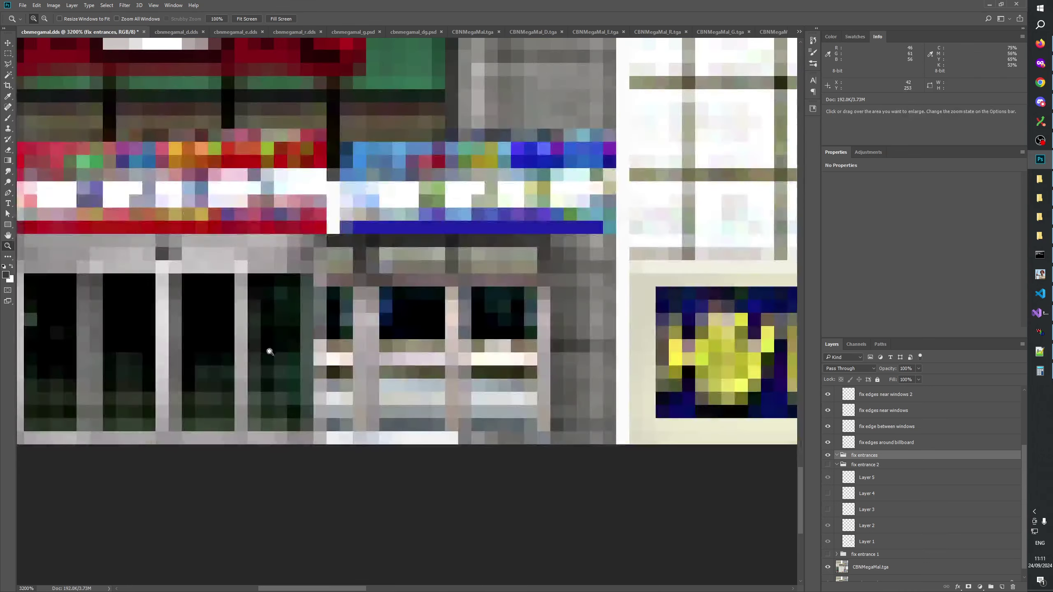
{"action": "left_click", "coordinate": [8, 53]}
{"action": "key", "text": "space"}
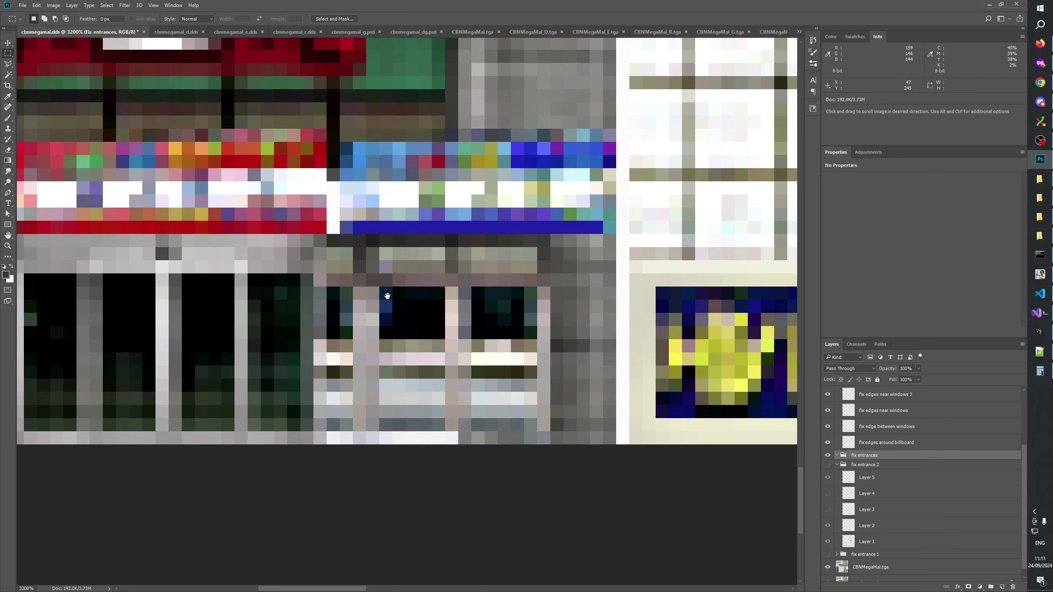
{"action": "left_click_drag", "start_coordinate": [327, 303], "coordinate": [306, 459]}
{"action": "scroll", "coordinate": [306, 459], "scroll_direction": "up", "scroll_amount": 10}
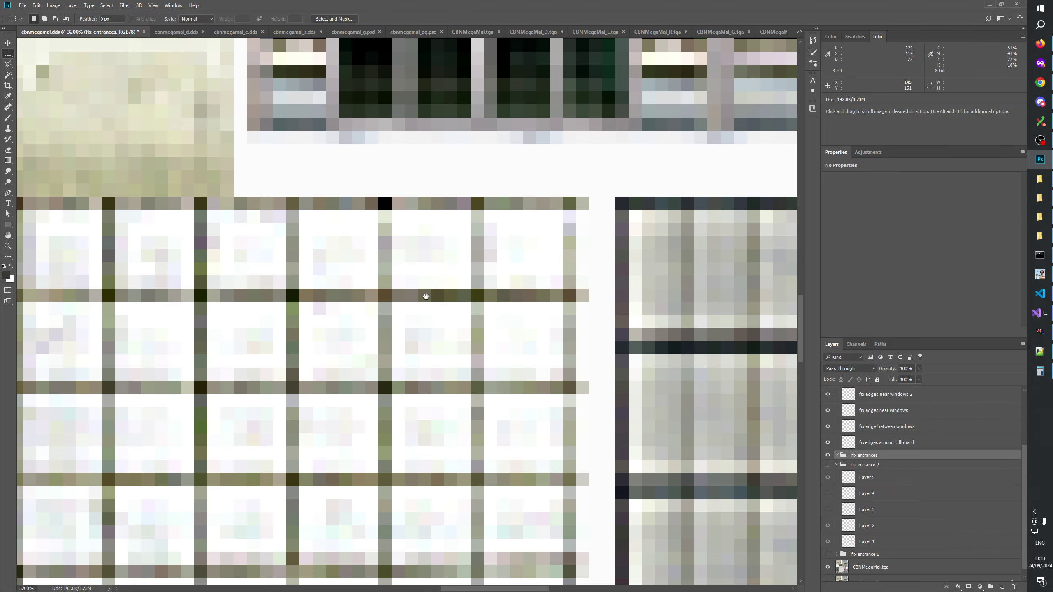
{"action": "scroll", "coordinate": [347, 449], "scroll_direction": "right", "scroll_amount": 5}
{"action": "scroll", "coordinate": [347, 449], "scroll_direction": "down", "scroll_amount": 2}
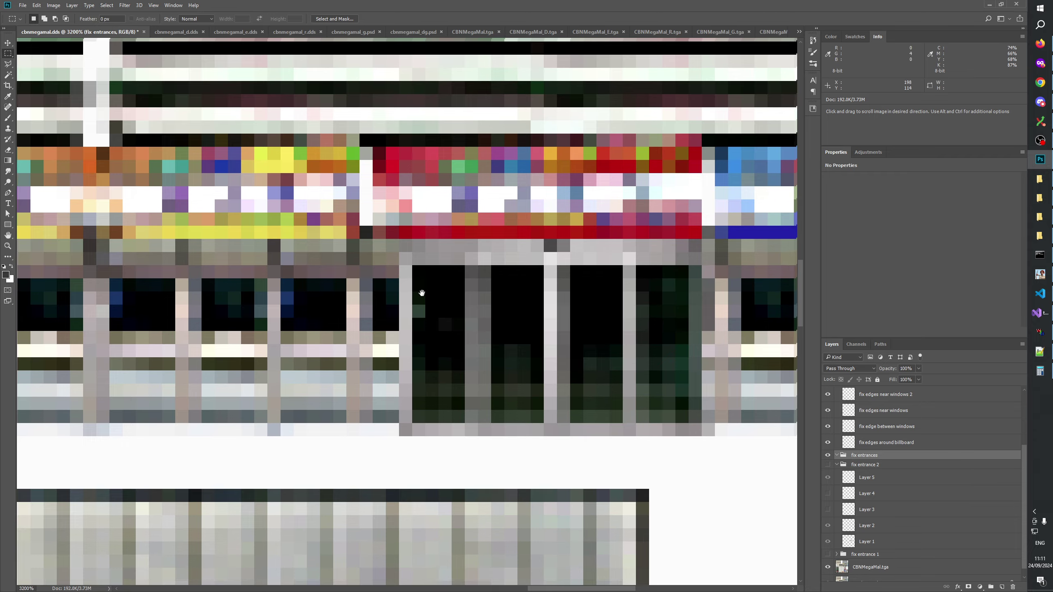
{"action": "left_click_drag", "start_coordinate": [421, 293], "coordinate": [143, 282]}
{"action": "scroll", "coordinate": [365, 294], "scroll_direction": "left", "scroll_amount": 10}
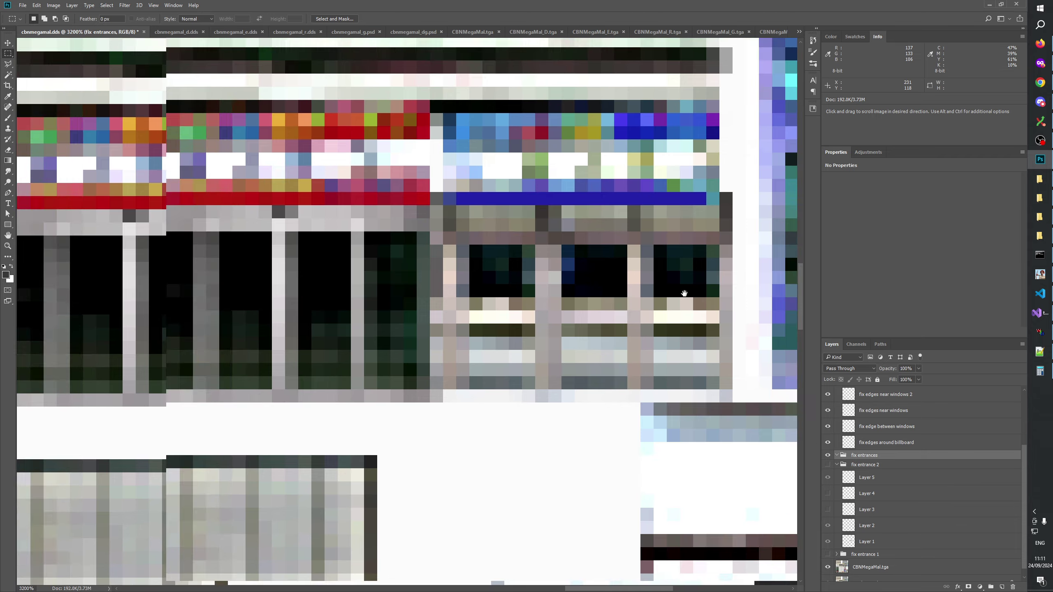
{"action": "left_click_drag", "start_coordinate": [470, 241], "coordinate": [487, 224]}
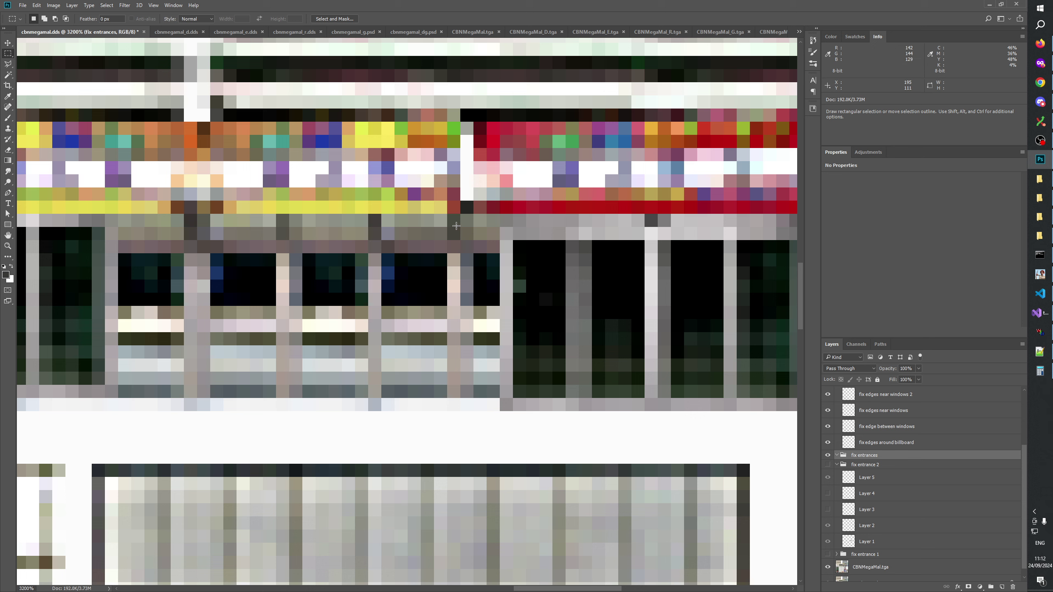
Copy the 4 px high grey-blue window column left of the second doorway onto two new layers, at X 195 px and X 196 px
{"action": "left_click_drag", "start_coordinate": [453, 258], "coordinate": [454, 301]}
{"action": "left_click", "coordinate": [482, 269]}
{"action": "left_click_drag", "start_coordinate": [463, 258], "coordinate": [466, 304]}
{"action": "left_click", "coordinate": [1000, 587]}
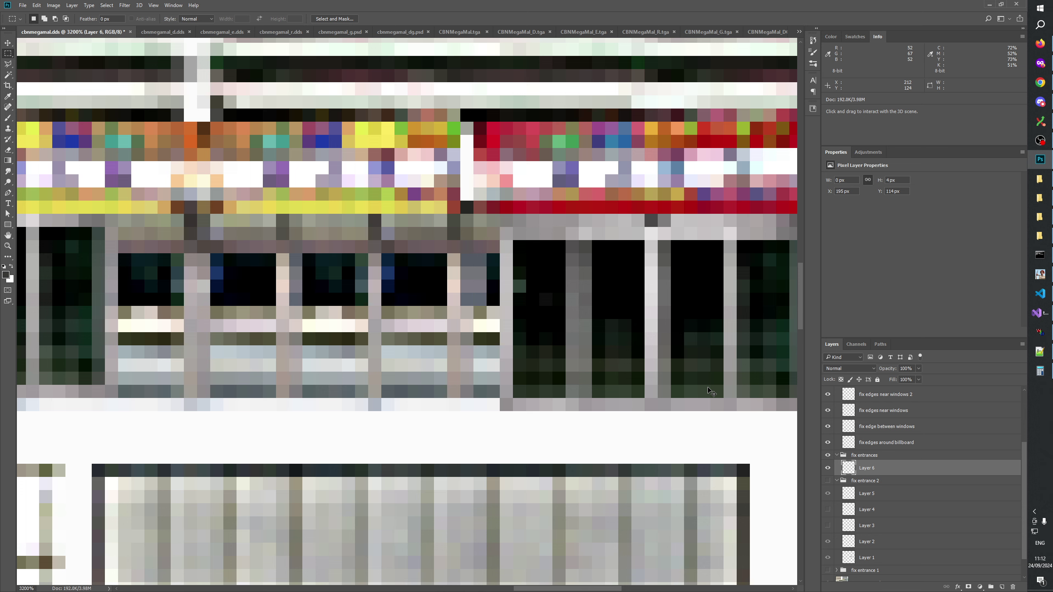
{"action": "key", "text": "ctrl+j"}
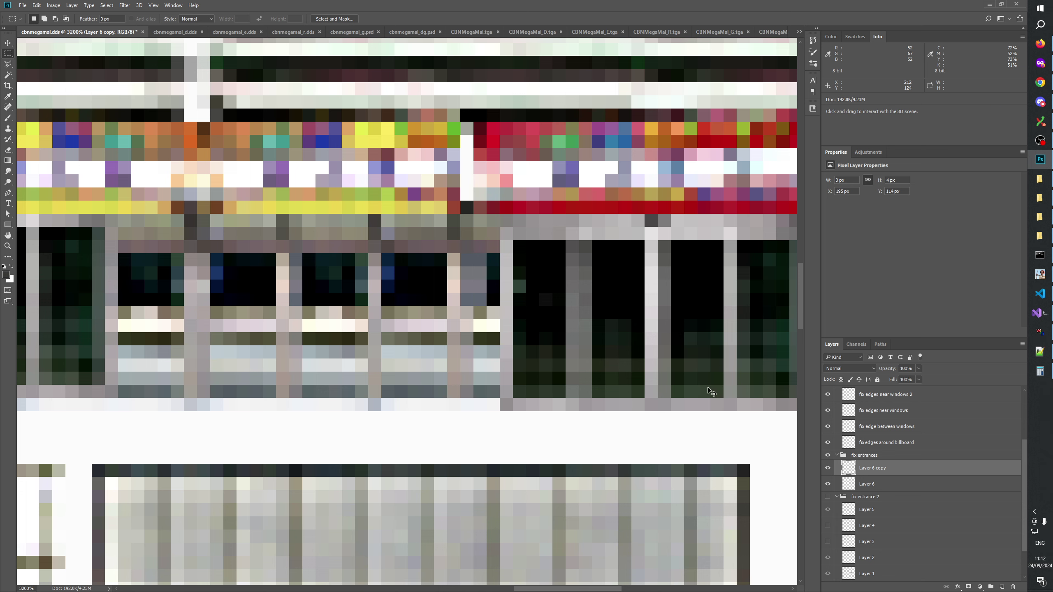
{"action": "key", "text": "ctrl+Right"}
{"action": "scroll", "coordinate": [664, 374], "scroll_direction": "up", "scroll_amount": 3}
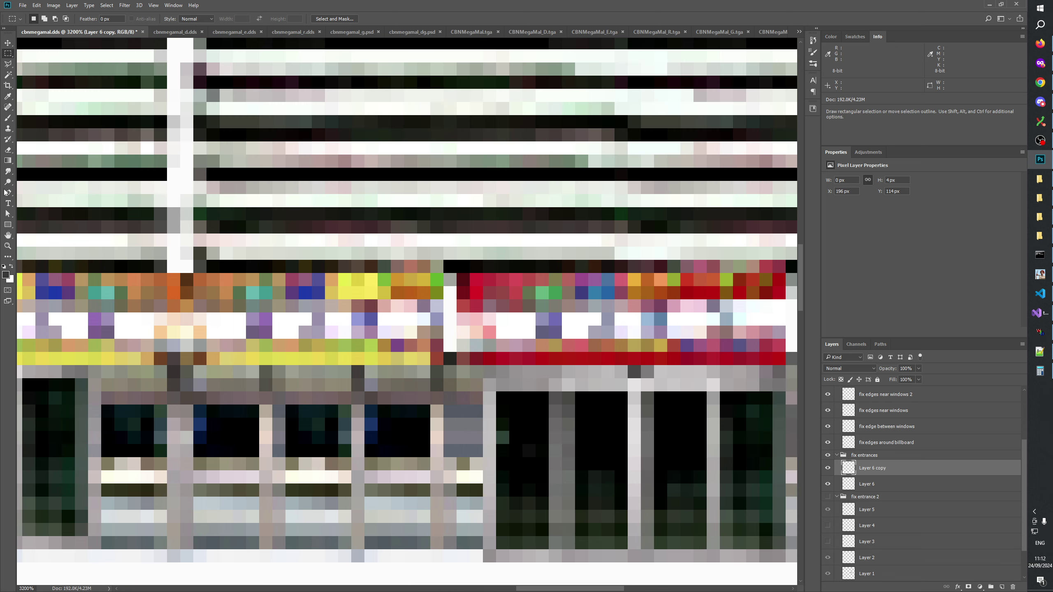
Examine the whole texture with the altered shopfront window at actual size and enlarged up to 500%
{"action": "left_click", "coordinate": [8, 246]}
{"action": "right_click", "coordinate": [418, 325]}
{"action": "left_click", "coordinate": [438, 341]}
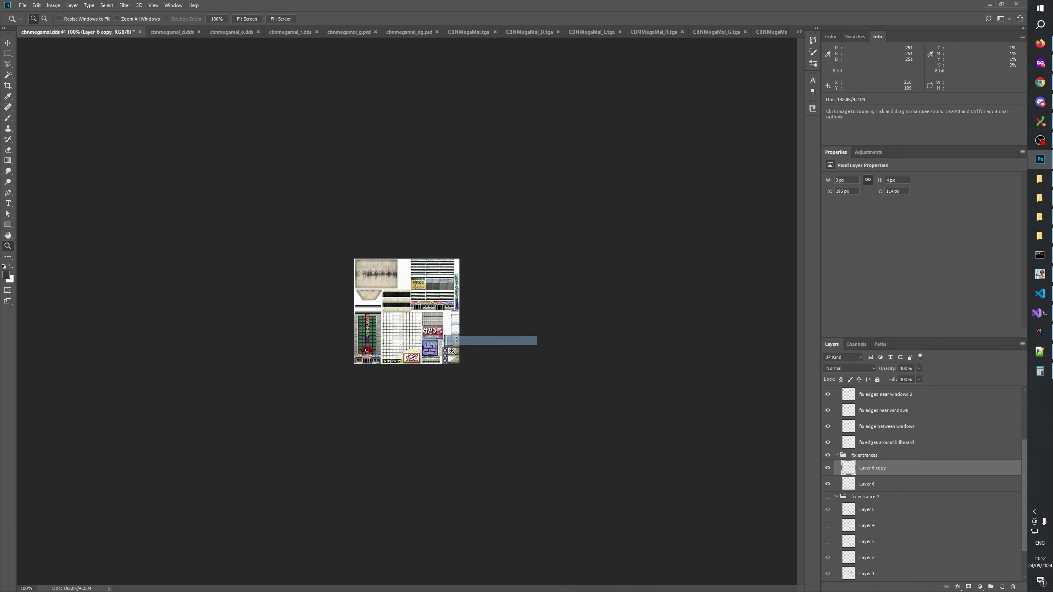
{"action": "left_click", "coordinate": [439, 337]}
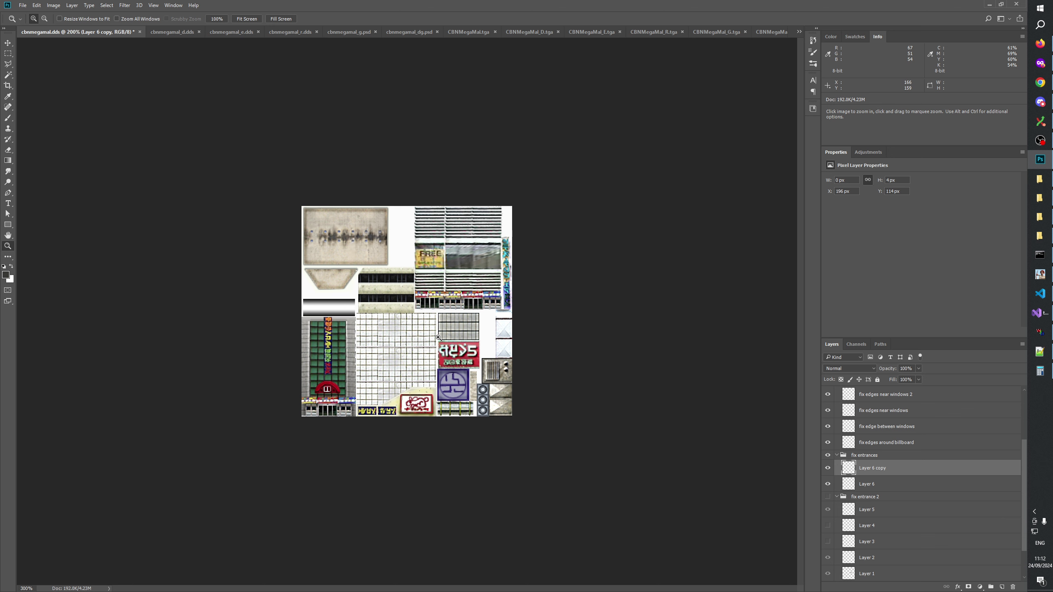
{"action": "left_click", "coordinate": [438, 337]}
{"action": "left_click", "coordinate": [438, 337]}
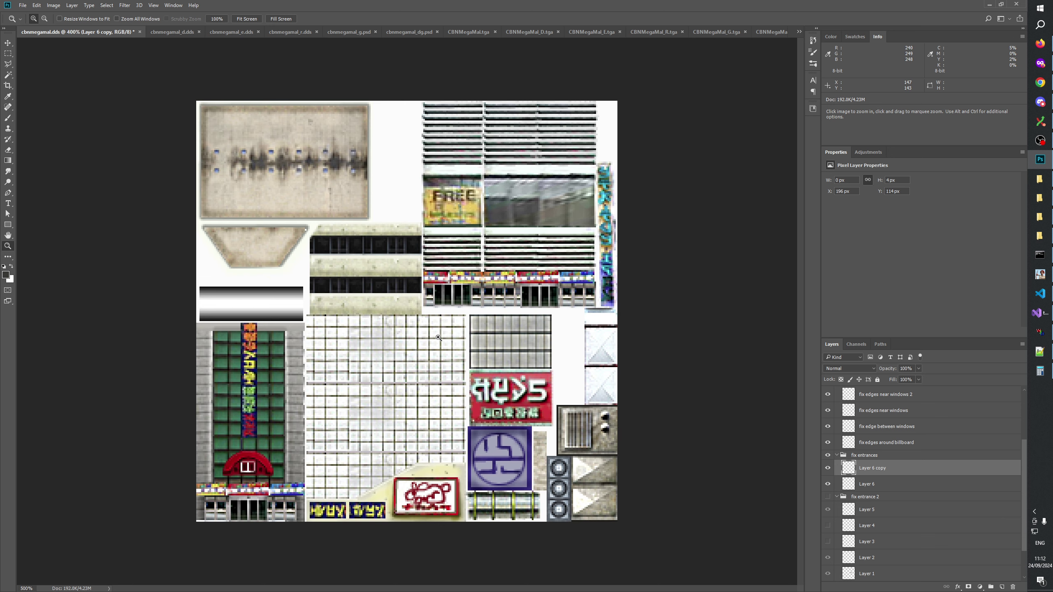
{"action": "left_click", "coordinate": [438, 337]}
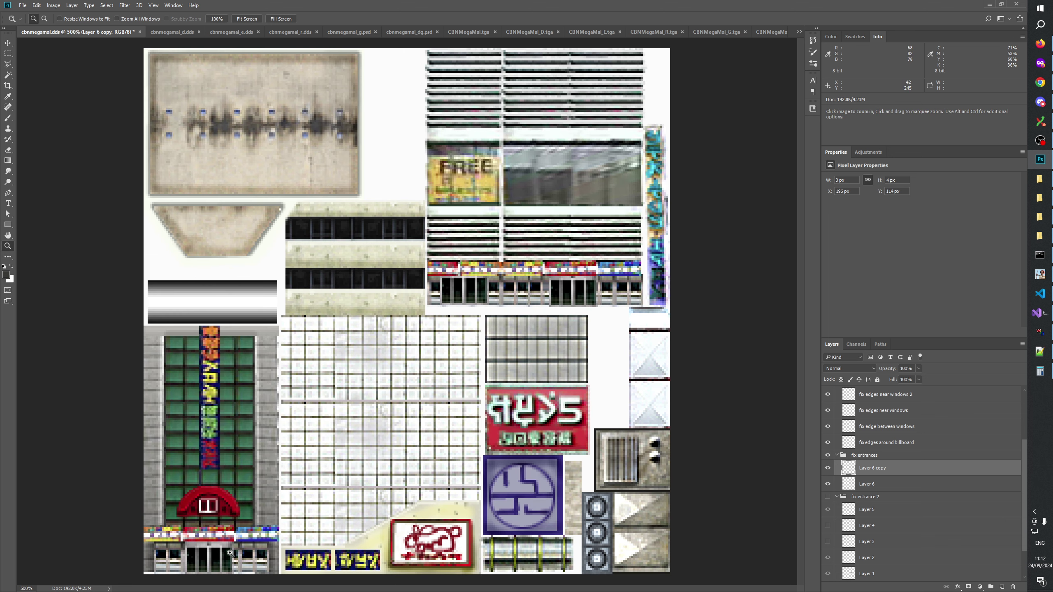
Copy the 1 × 4 px grey-blue window column at the green-windowed building's entrance onto two layers, at X 45 px and X 44 px, Y 244 px
{"action": "left_click_drag", "start_coordinate": [246, 543], "coordinate": [246, 576]}
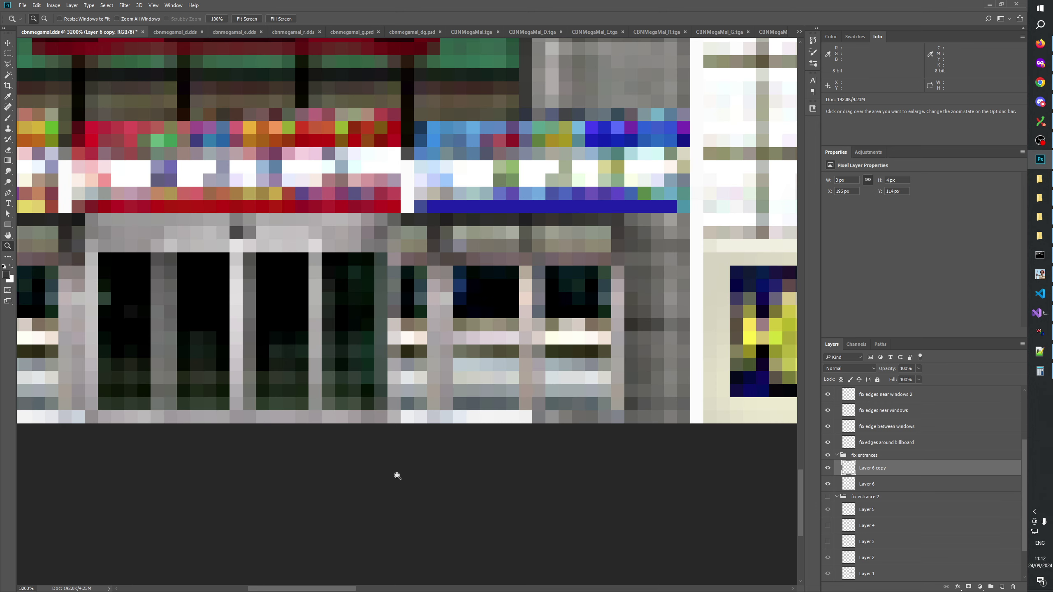
{"action": "scroll", "coordinate": [415, 440], "scroll_direction": "up", "scroll_amount": 2}
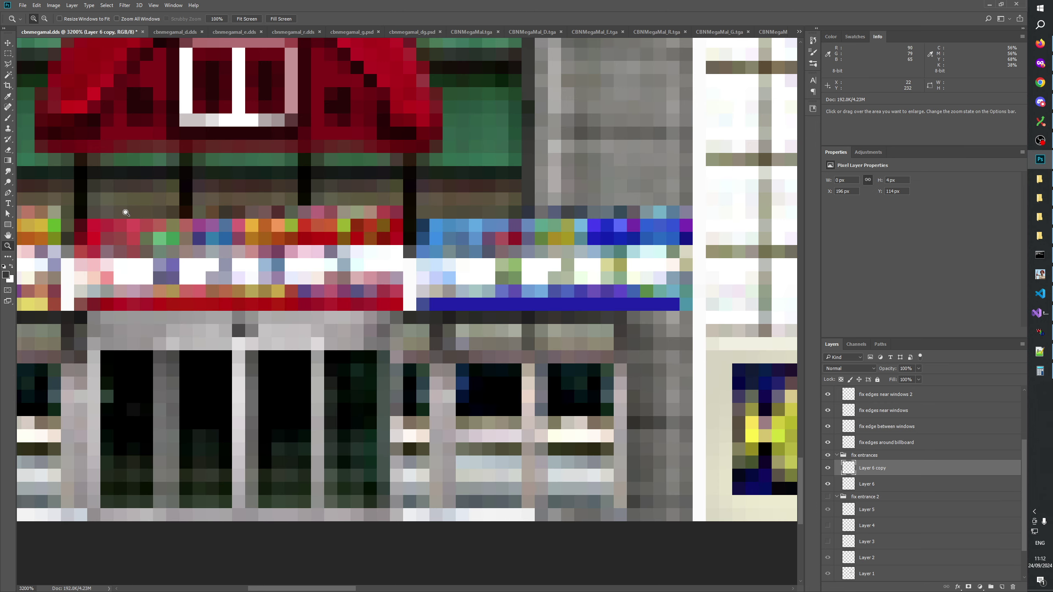
{"action": "left_click", "coordinate": [8, 53]}
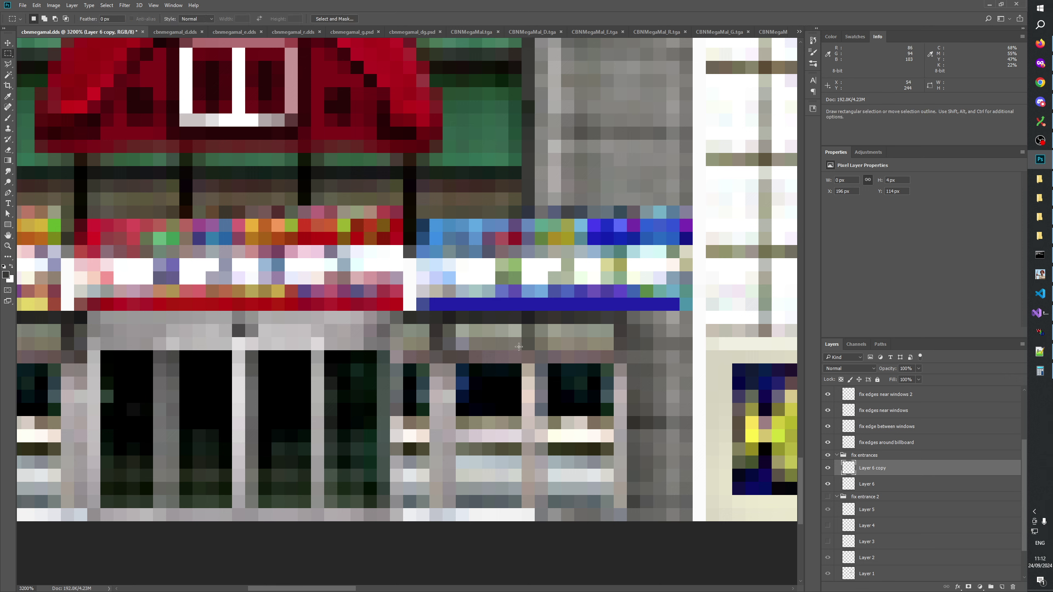
{"action": "left_click_drag", "start_coordinate": [536, 366], "coordinate": [543, 411]}
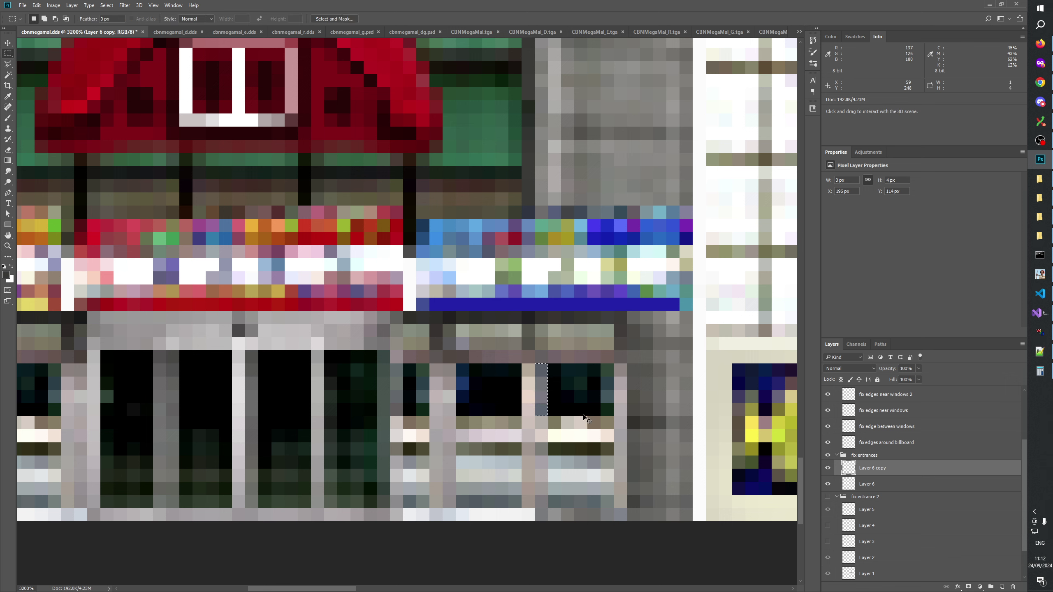
{"action": "key", "text": "ctrl+j"}
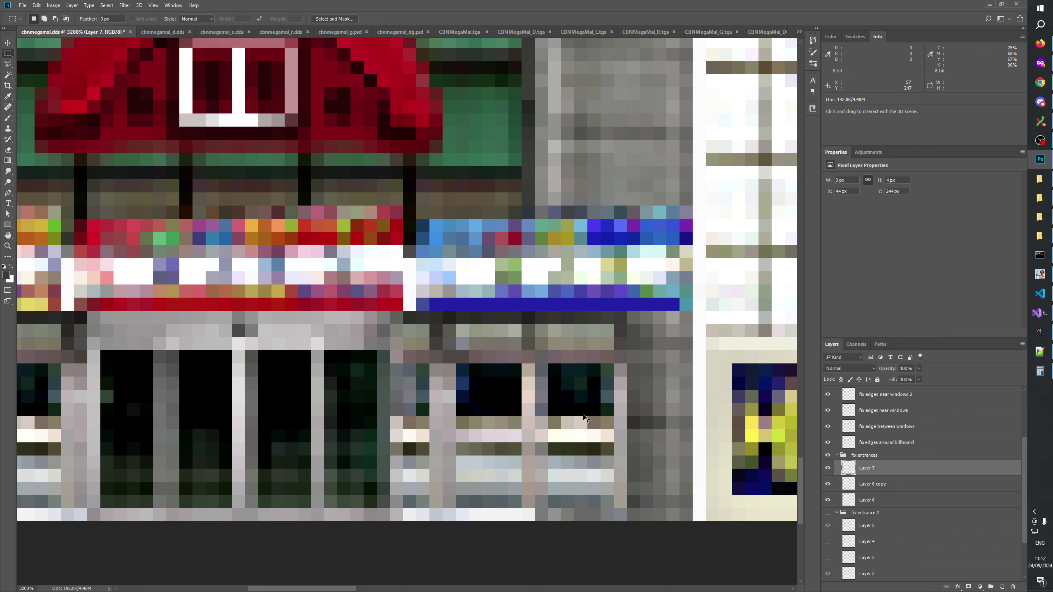
{"action": "key", "text": "ctrl+Right"}
{"action": "key", "text": "ctrl+j"}
{"action": "key", "text": "ctrl+Left"}
{"action": "key", "text": "ctrl+Left"}
{"action": "key", "text": "ctrl+Down"}
{"action": "key", "text": "ctrl+Right"}
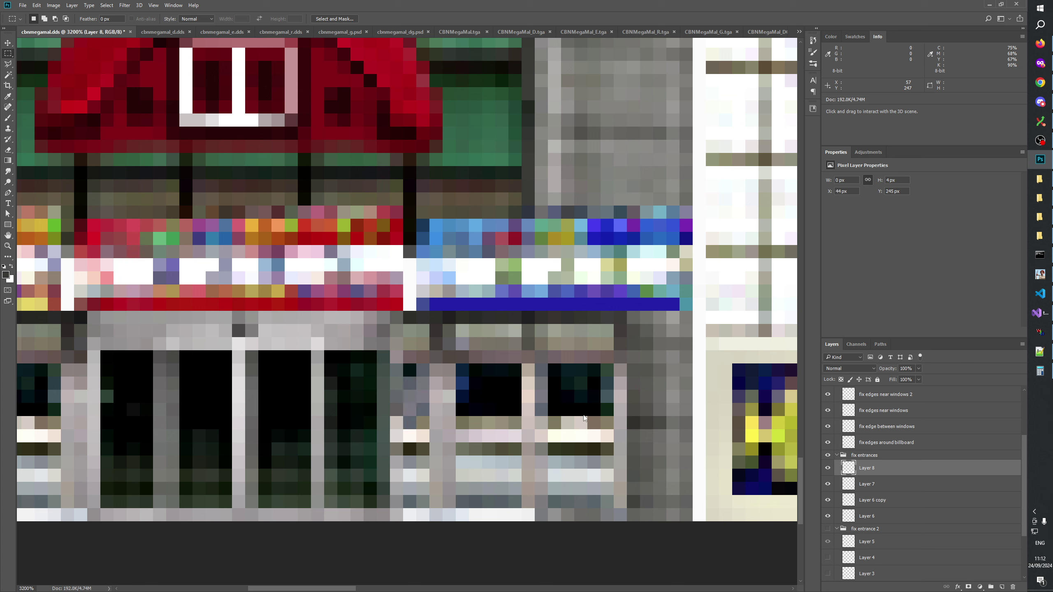
{"action": "key", "text": "ctrl+Up"}
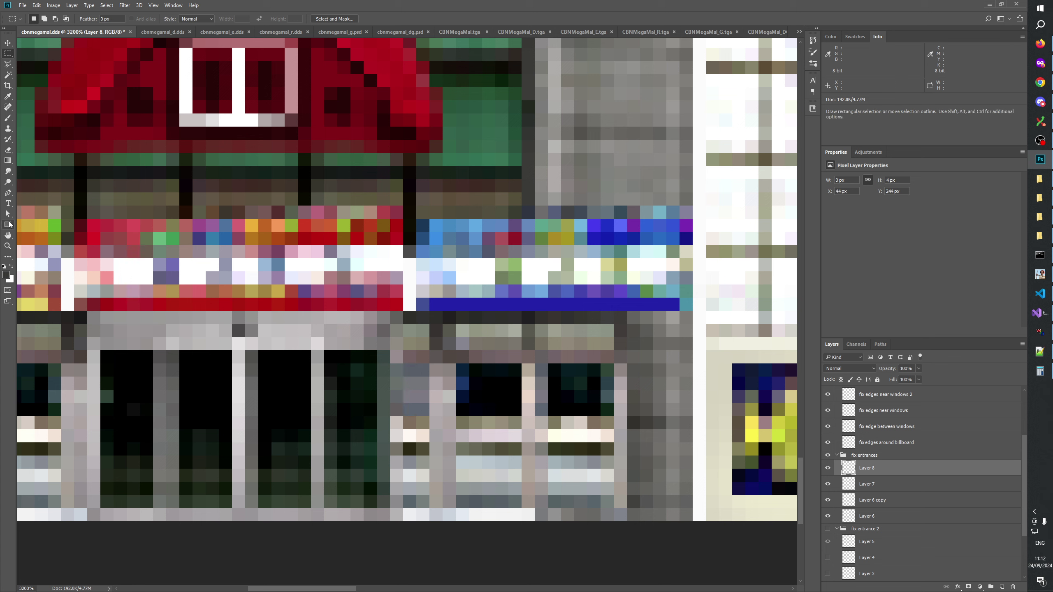
Examine the window beside the green-windowed building's entrance at actual size and at several magnifications
{"action": "left_click", "coordinate": [8, 246]}
{"action": "right_click", "coordinate": [367, 338]}
{"action": "left_click", "coordinate": [370, 342]}
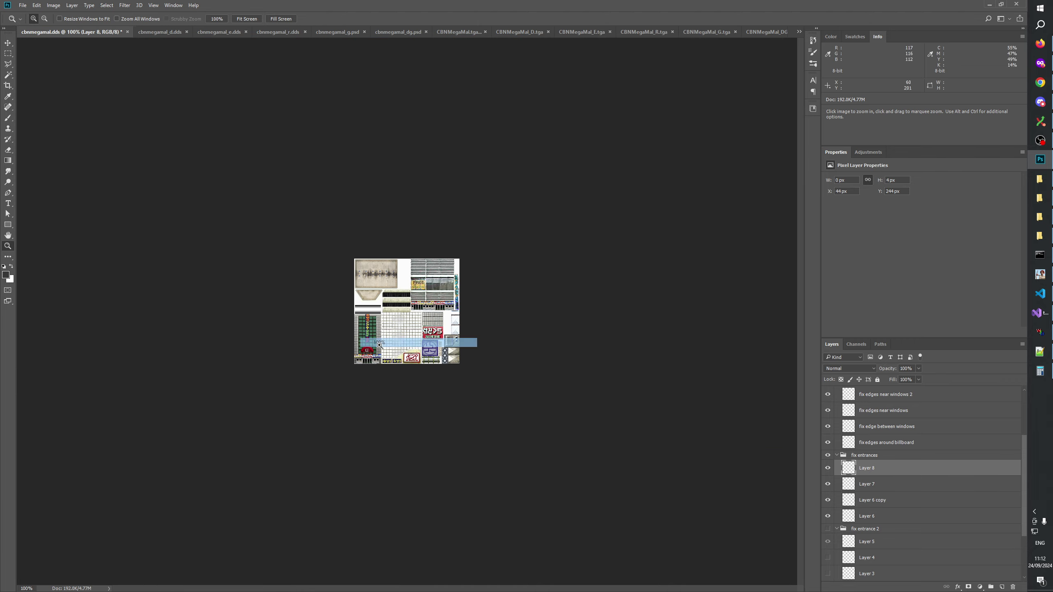
{"action": "left_click", "coordinate": [395, 352]}
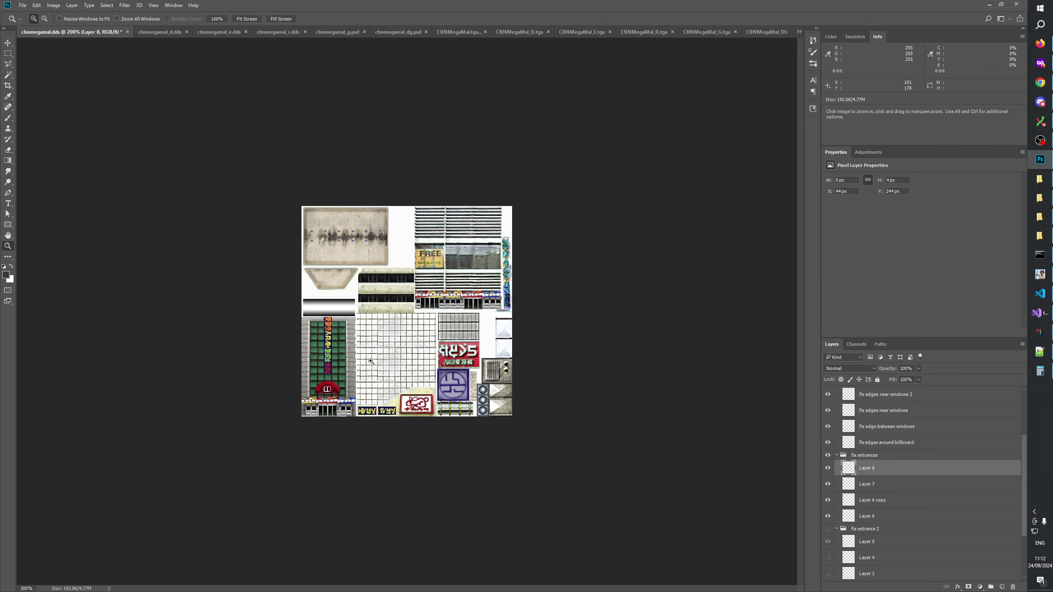
{"action": "left_click", "coordinate": [346, 382]}
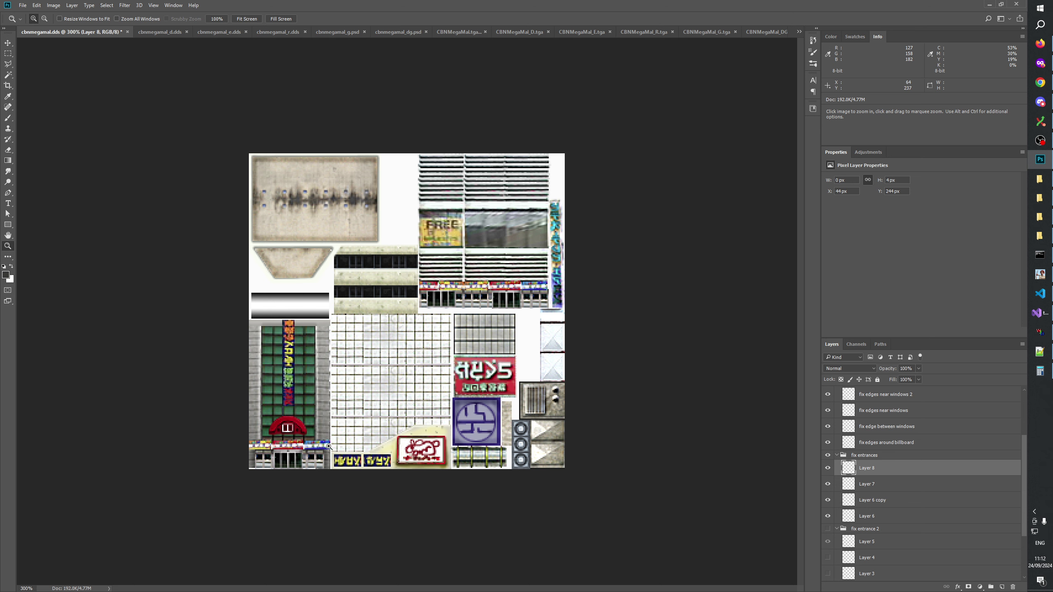
{"action": "left_click_drag", "start_coordinate": [245, 465], "coordinate": [271, 481]}
{"action": "right_click", "coordinate": [436, 419]}
{"action": "left_click", "coordinate": [444, 434]}
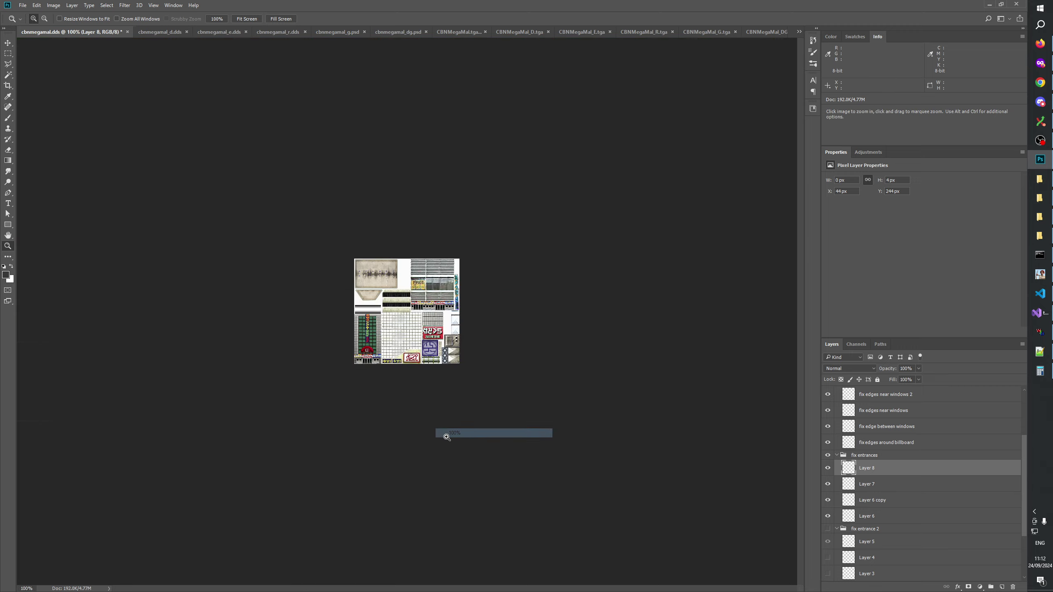
{"action": "left_click_drag", "start_coordinate": [389, 341], "coordinate": [356, 365]}
{"action": "left_click", "coordinate": [483, 429], "text": "alt"}
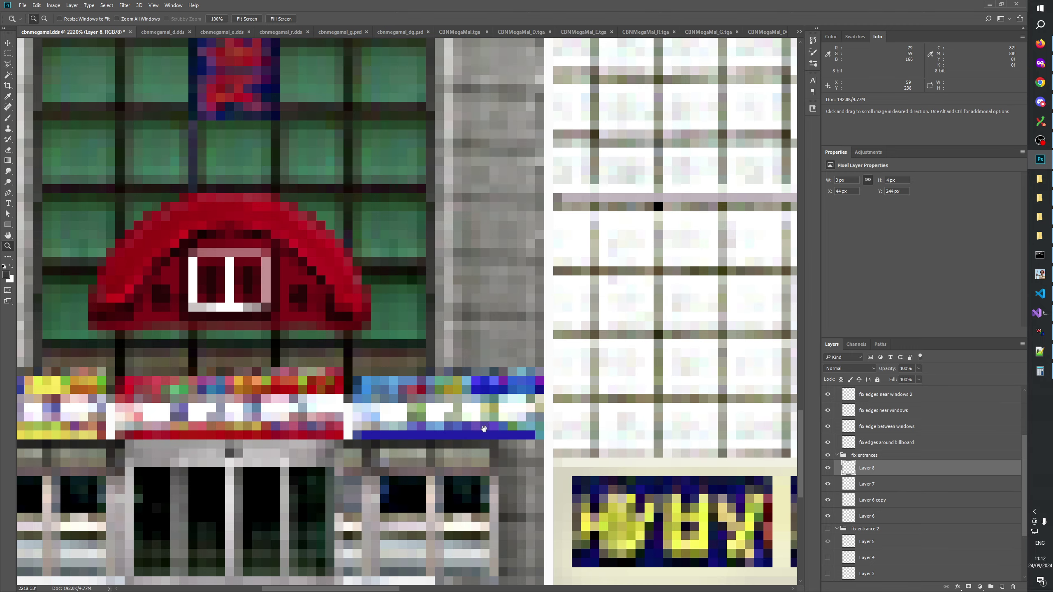
{"action": "left_click", "coordinate": [484, 429], "text": "alt"}
{"action": "right_click", "coordinate": [466, 377]}
{"action": "left_click", "coordinate": [490, 394]}
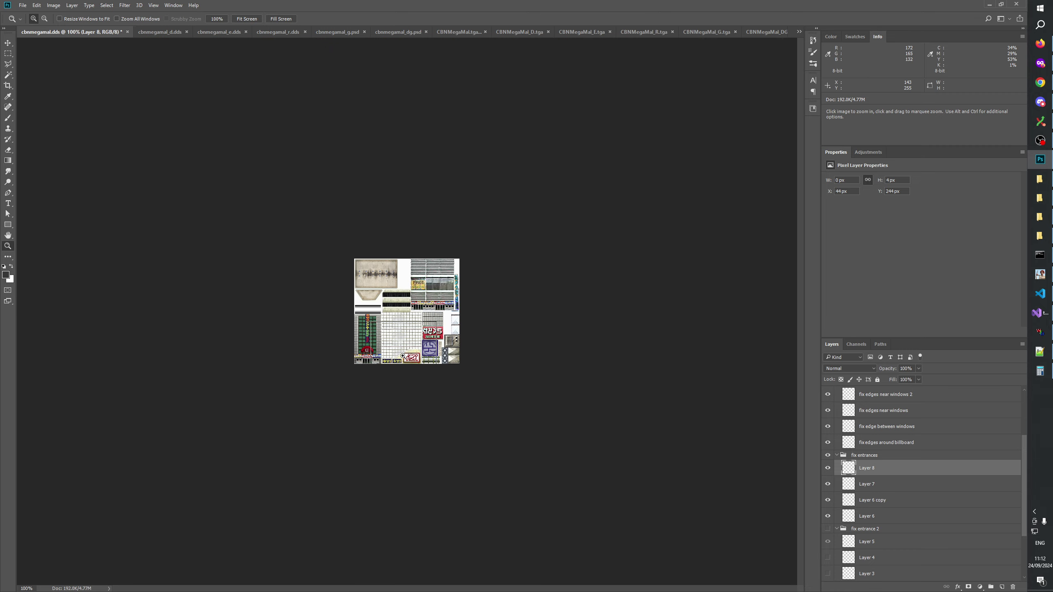
{"action": "left_click", "coordinate": [375, 372]}
{"action": "left_click", "coordinate": [375, 374]}
{"action": "left_click", "coordinate": [376, 374]}
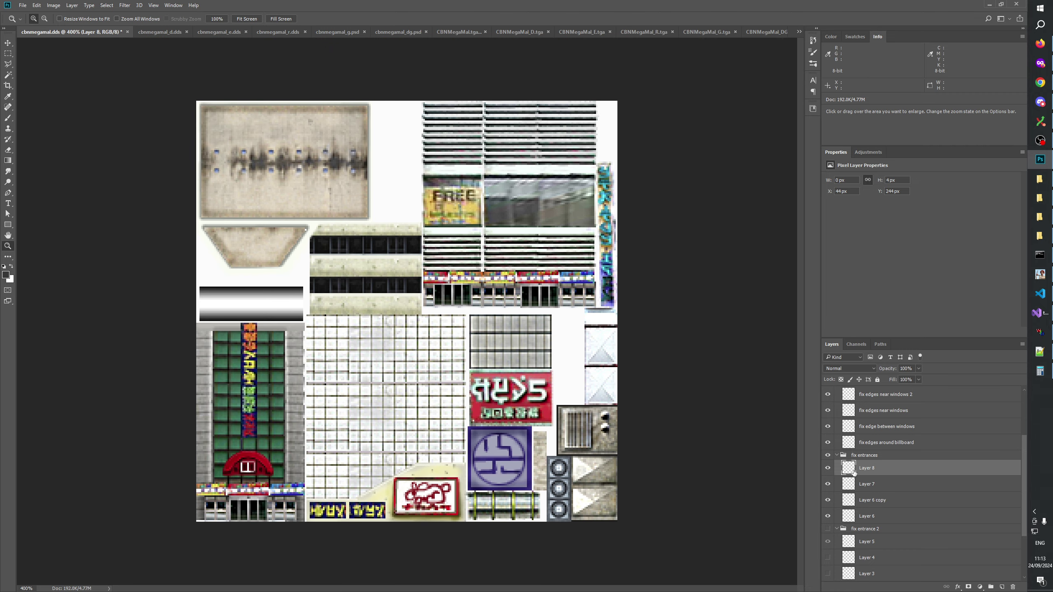
Compare the entrance with and without the copied window columns, and delete Layer 8 and Layer 7
{"action": "left_click", "coordinate": [828, 469]}
{"action": "left_click", "coordinate": [1013, 587]}
{"action": "left_click", "coordinate": [829, 469]}
{"action": "left_click", "coordinate": [829, 468]}
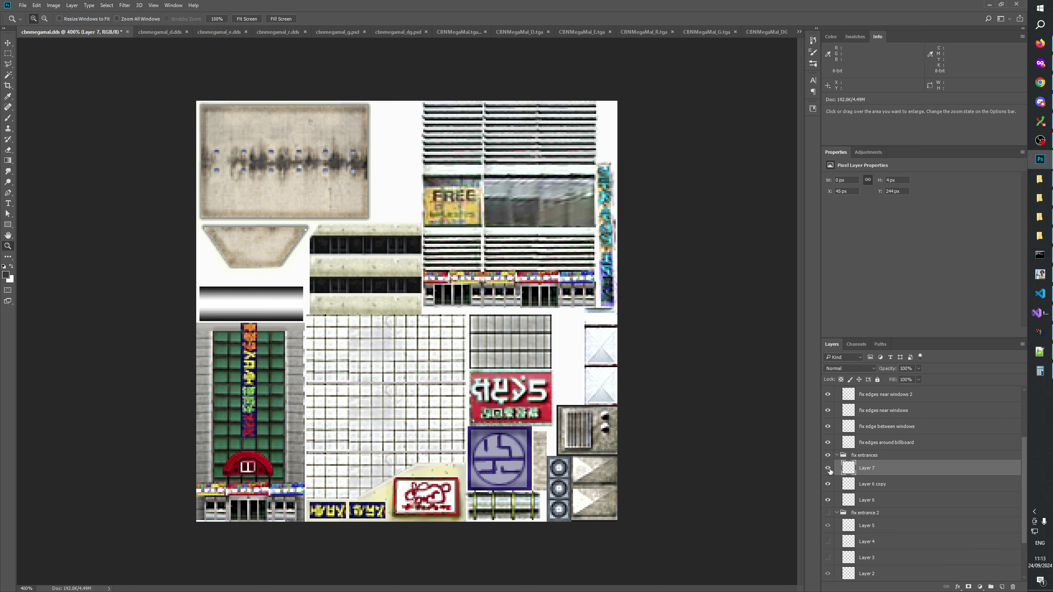
{"action": "left_click", "coordinate": [1013, 587]}
Rename the fix entrances group "fix entrance 2" and merge Layer 6 copy into Layer 6
{"action": "double_click", "coordinate": [871, 455]}
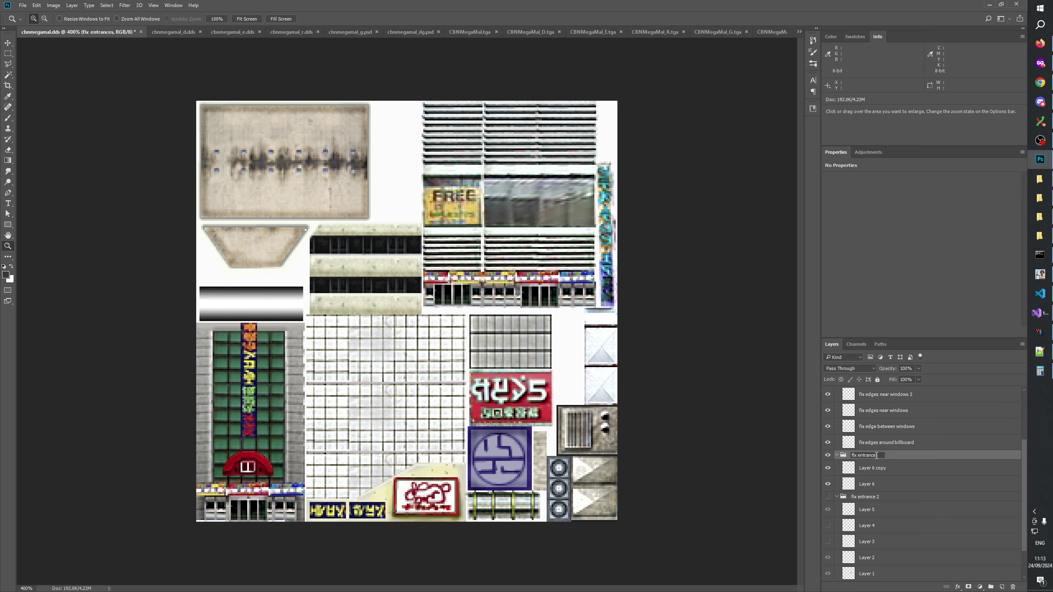
{"action": "type", "text": "fix entrance 2"}
{"action": "left_click", "coordinate": [876, 486]}
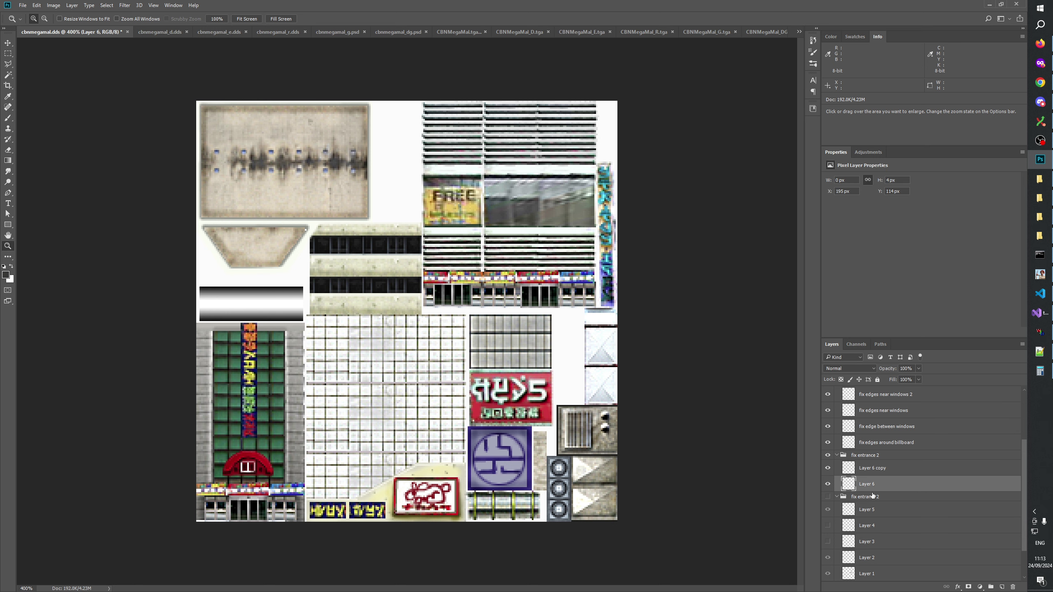
{"action": "left_click", "coordinate": [866, 470]}
{"action": "key", "text": "Delete"}
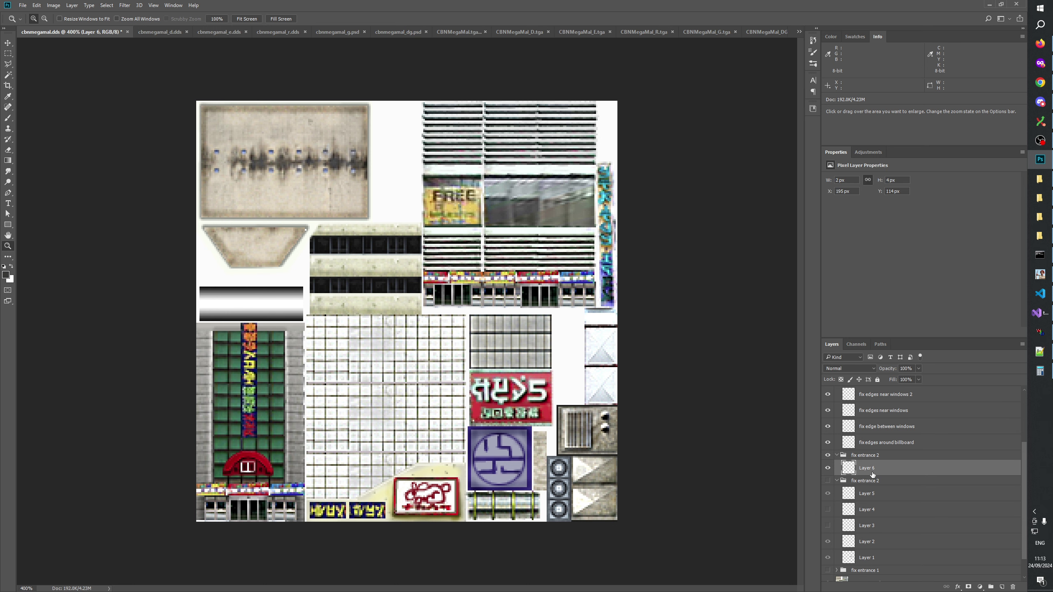
Rename Layer 6 "fill window" and collapse both fix entrance 2 groups
{"action": "double_click", "coordinate": [866, 468]}
{"action": "type", "text": "fill window"}
{"action": "key", "text": "Return"}
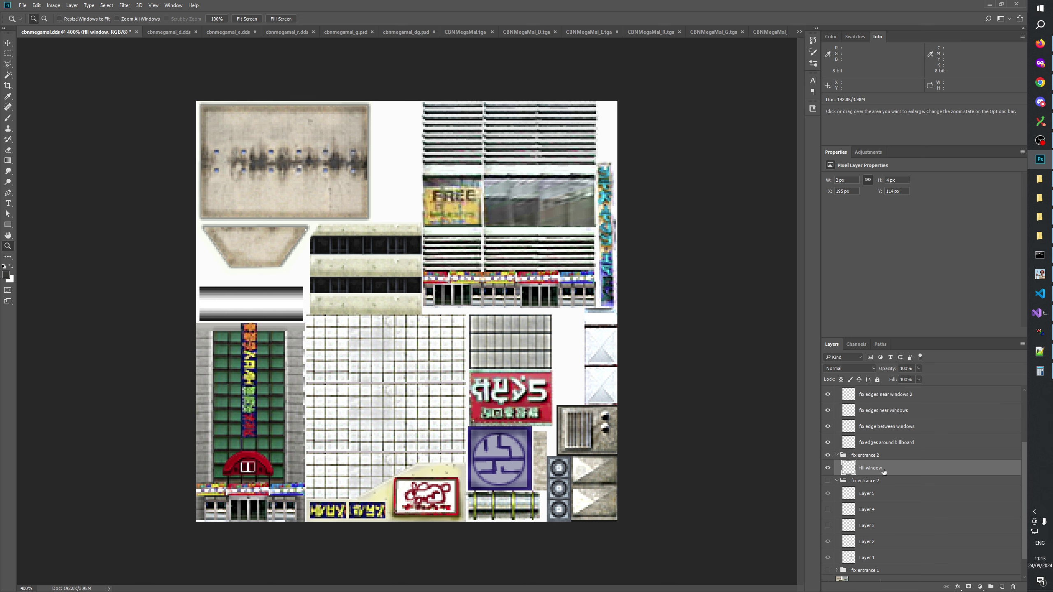
{"action": "left_click", "coordinate": [837, 455]}
{"action": "left_click", "coordinate": [849, 464]}
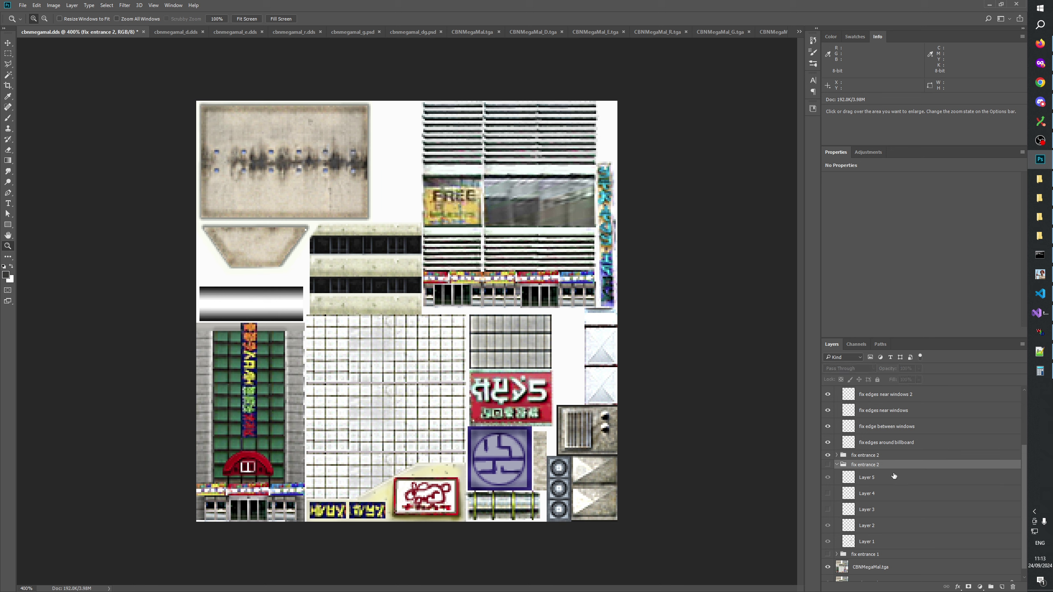
{"action": "left_click", "coordinate": [837, 465]}
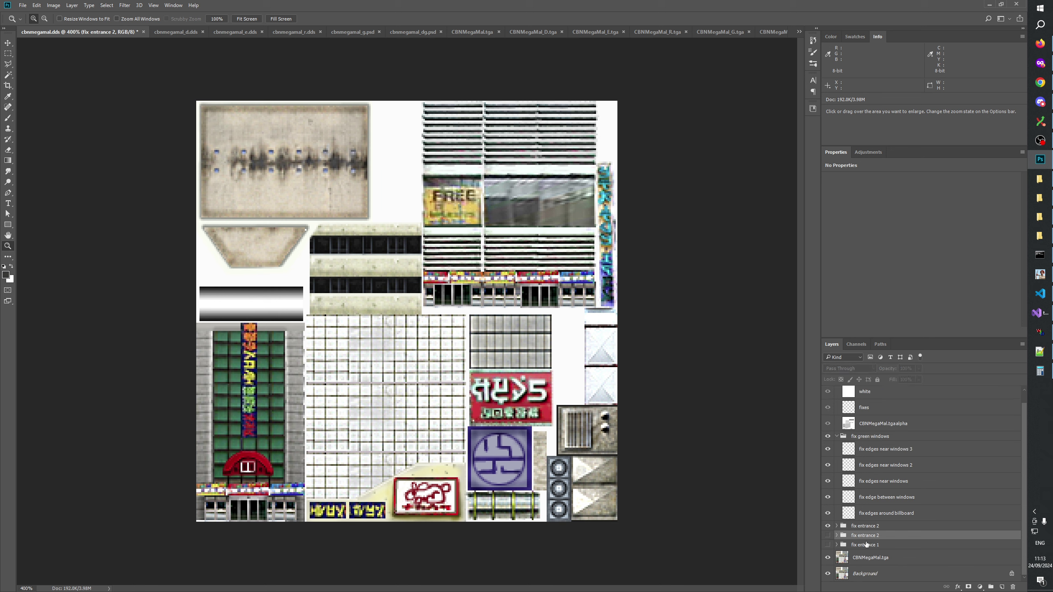
Compare the texture with and without the fix entrance 1 group, and leave that group shown
{"action": "left_click", "coordinate": [828, 545]}
{"action": "left_click", "coordinate": [828, 545]}
{"action": "left_click", "coordinate": [828, 546]}
{"action": "left_click", "coordinate": [828, 545]}
{"action": "left_click", "coordinate": [828, 545]}
{"action": "left_click", "coordinate": [830, 536]}
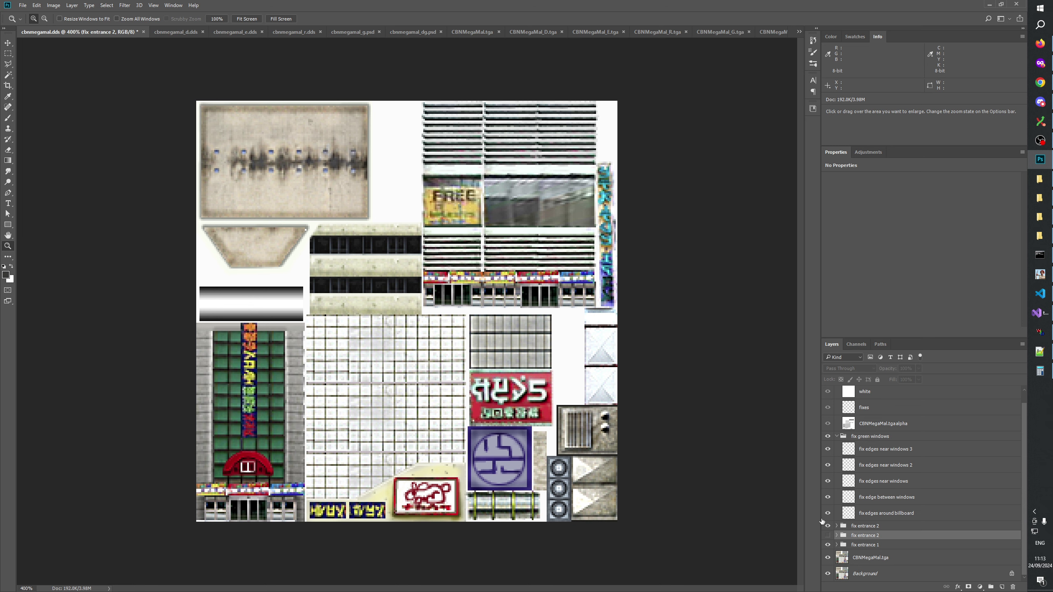
View the whole texture at 300% and try to save cbnmegamal.dds
{"action": "right_click", "coordinate": [520, 305]}
{"action": "left_click", "coordinate": [538, 328]}
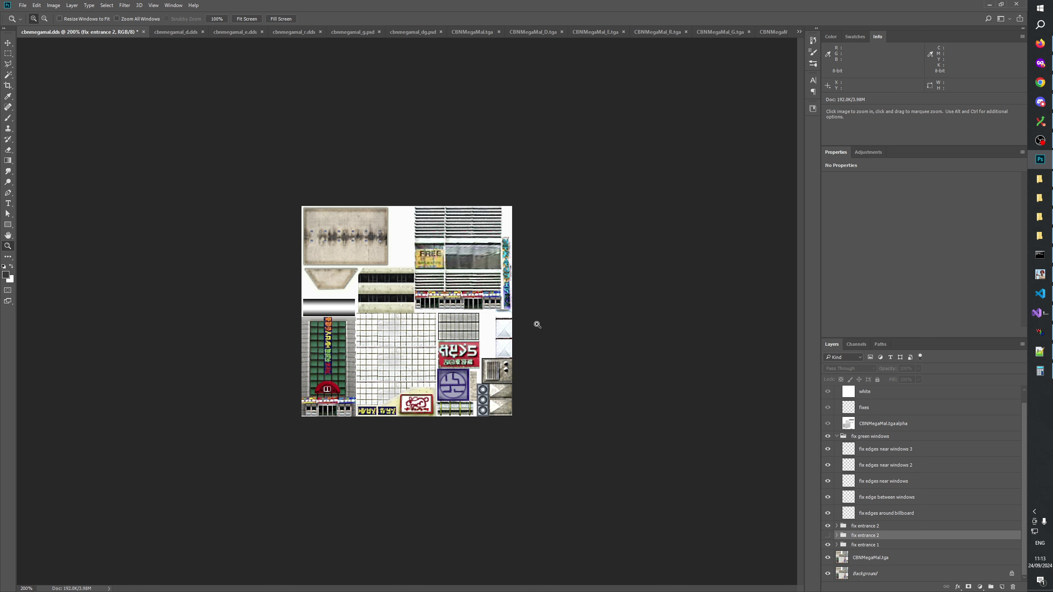
{"action": "left_click", "coordinate": [461, 352]}
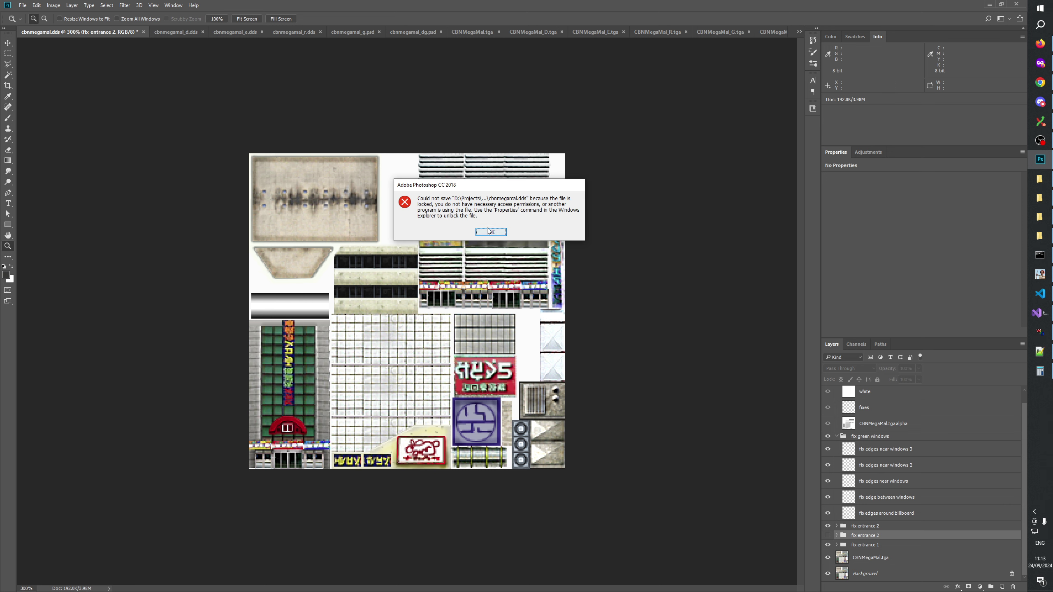
{"action": "key", "text": "Return"}
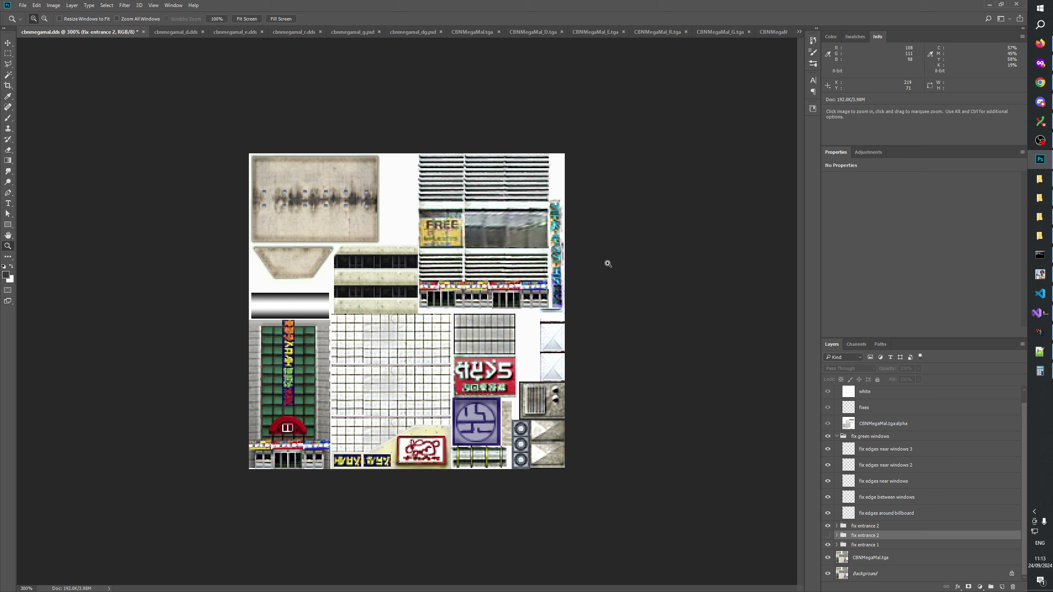
Collapse the fix green windows group and rename the visible fix entrance 2 group "polish entrance 2"
{"action": "scroll", "coordinate": [927, 500], "scroll_direction": "up", "scroll_amount": 1}
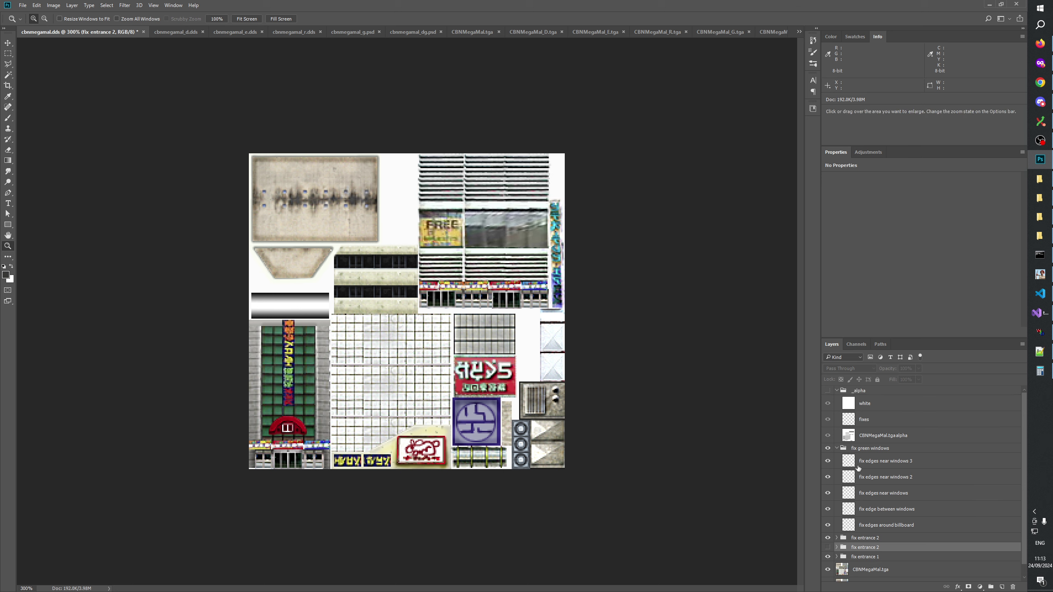
{"action": "left_click", "coordinate": [838, 449]}
{"action": "left_click", "coordinate": [860, 536]}
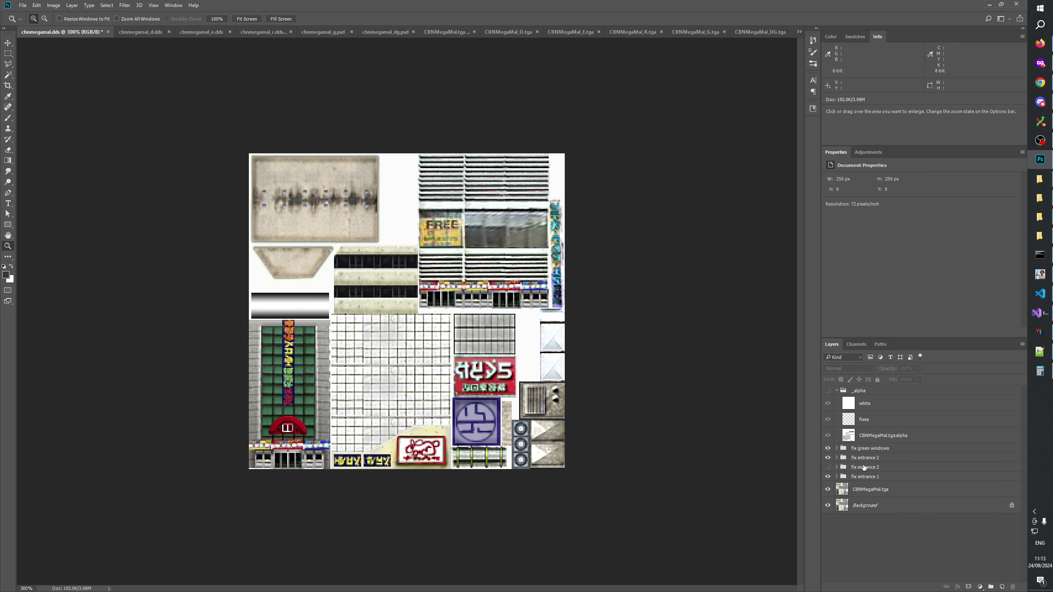
{"action": "left_click", "coordinate": [859, 468]}
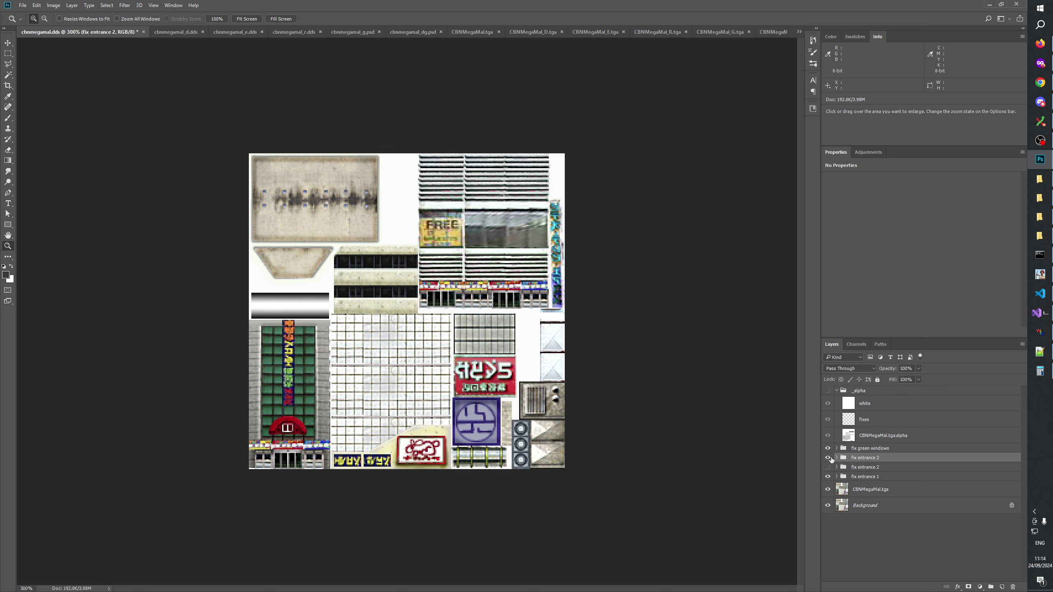
{"action": "left_click", "coordinate": [853, 458]}
{"action": "left_click", "coordinate": [828, 458]}
{"action": "double_click", "coordinate": [854, 458]}
{"action": "type", "text": "polish"}
{"action": "key", "text": "Return"}
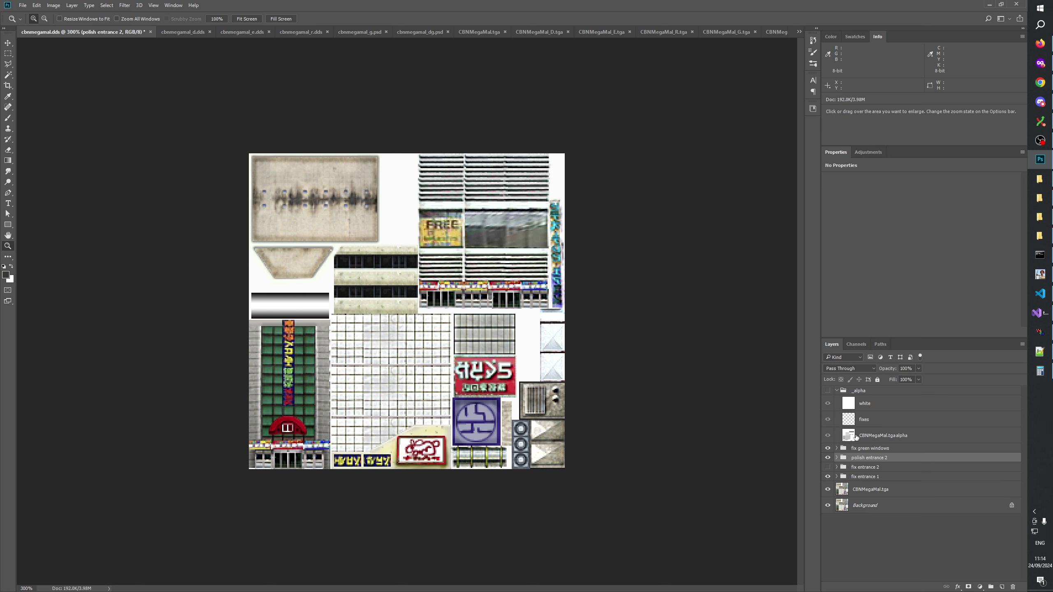
Rename the fix entrance 1 group "polish entrance 1"
{"action": "double_click", "coordinate": [859, 477]}
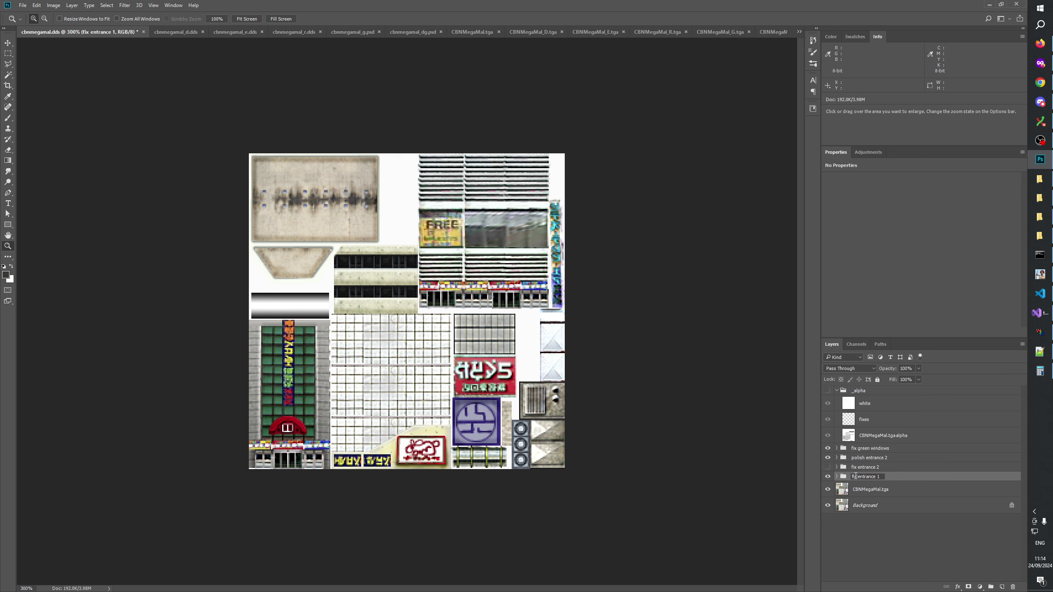
{"action": "double_click", "coordinate": [856, 477]}
{"action": "type", "text": "polish"}
{"action": "key", "text": "Return"}
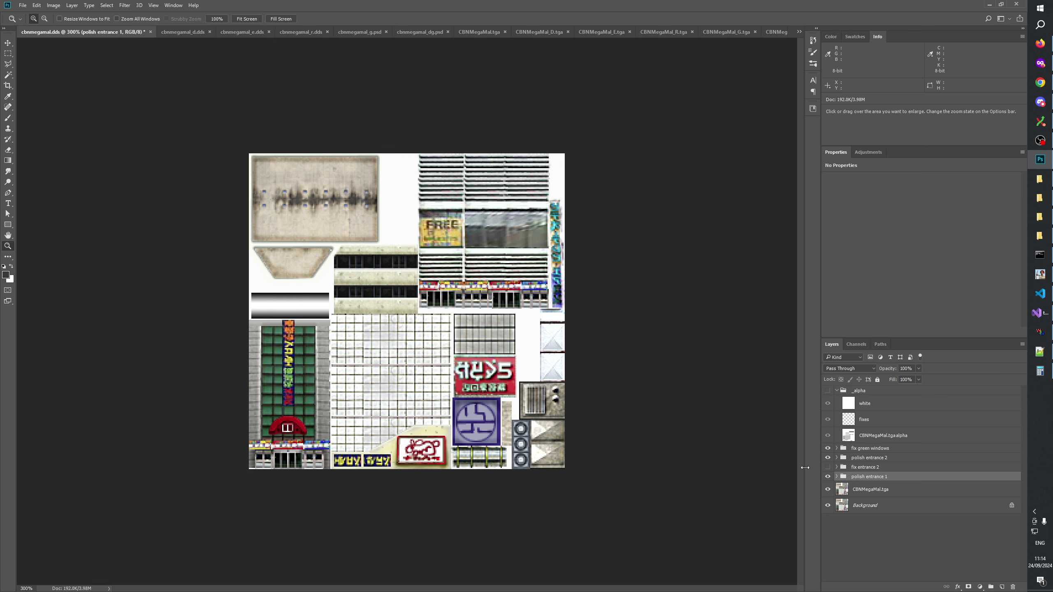
Compare the enlarged entrance of the green-windowed building with and without the polish entrance 1 group
{"action": "left_click", "coordinate": [828, 478]}
{"action": "left_click", "coordinate": [829, 477]}
{"action": "left_click", "coordinate": [829, 477]}
{"action": "left_click_drag", "start_coordinate": [331, 438], "coordinate": [307, 461]}
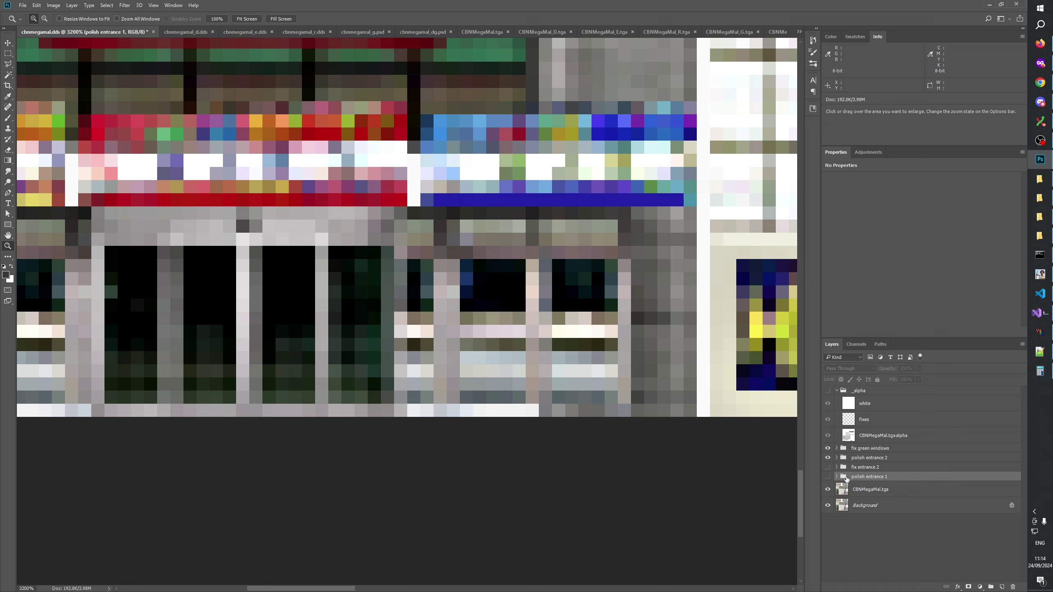
{"action": "left_click", "coordinate": [828, 477]}
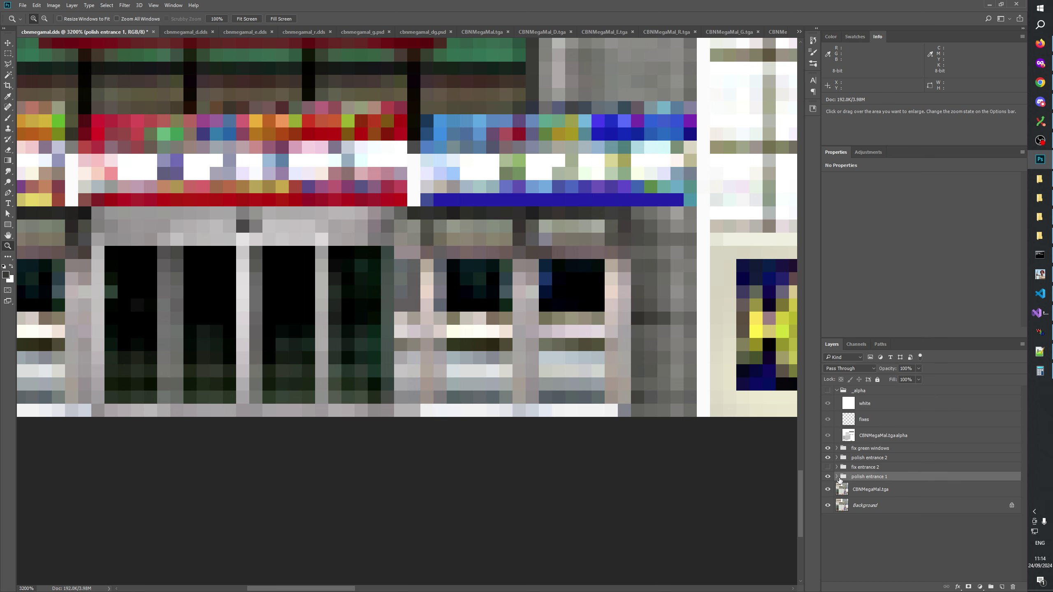
Hide the fix windows layer in the polish entrance 1 group and add a new layer above it
{"action": "left_click", "coordinate": [837, 477]}
{"action": "left_click", "coordinate": [866, 491]}
{"action": "left_click", "coordinate": [828, 489]}
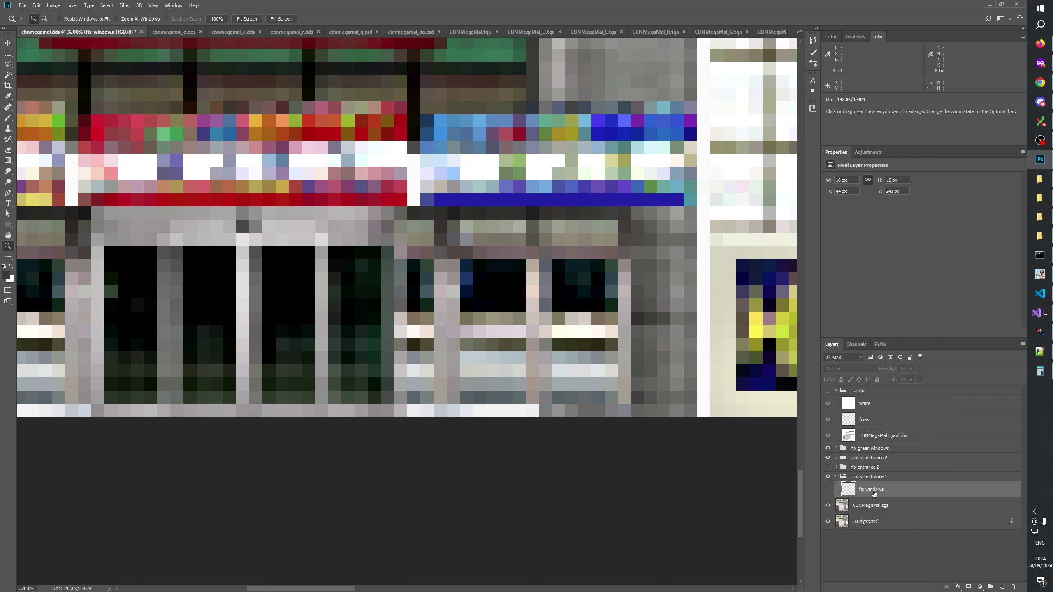
{"action": "left_click", "coordinate": [1002, 587]}
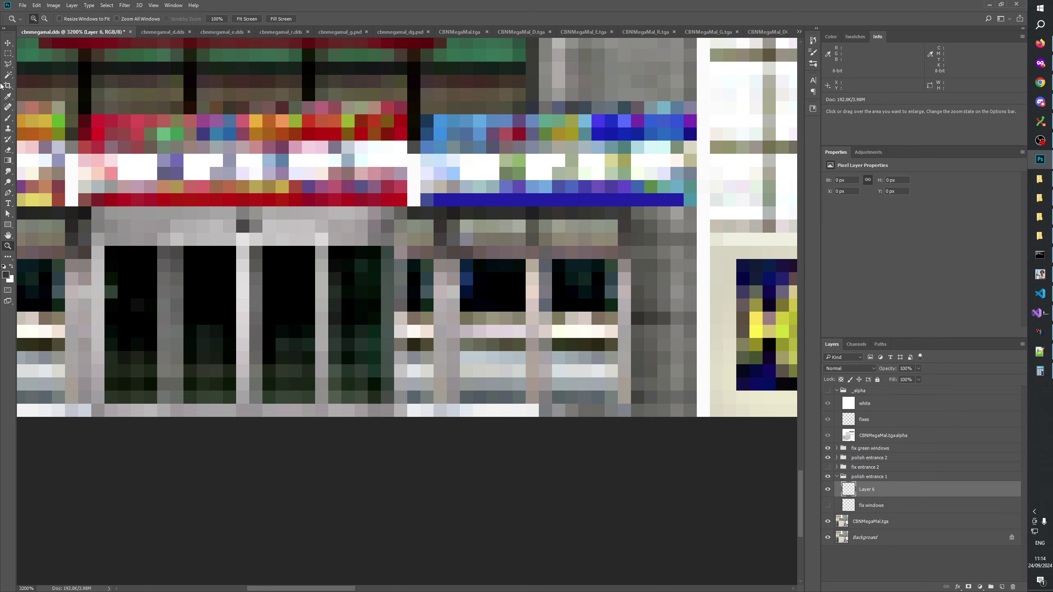
Copy the 2 × 4 px pale window block beside the green-windowed building's entrance onto the new layer at X 44 px, Y 244 px
{"action": "left_click", "coordinate": [8, 53]}
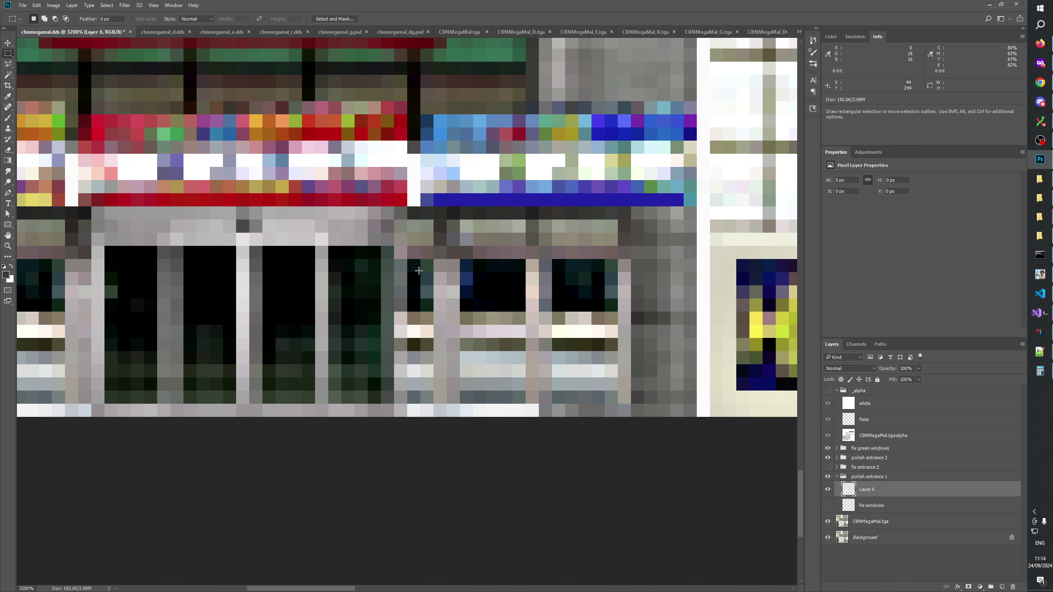
{"action": "left_click_drag", "start_coordinate": [425, 315], "coordinate": [474, 410]}
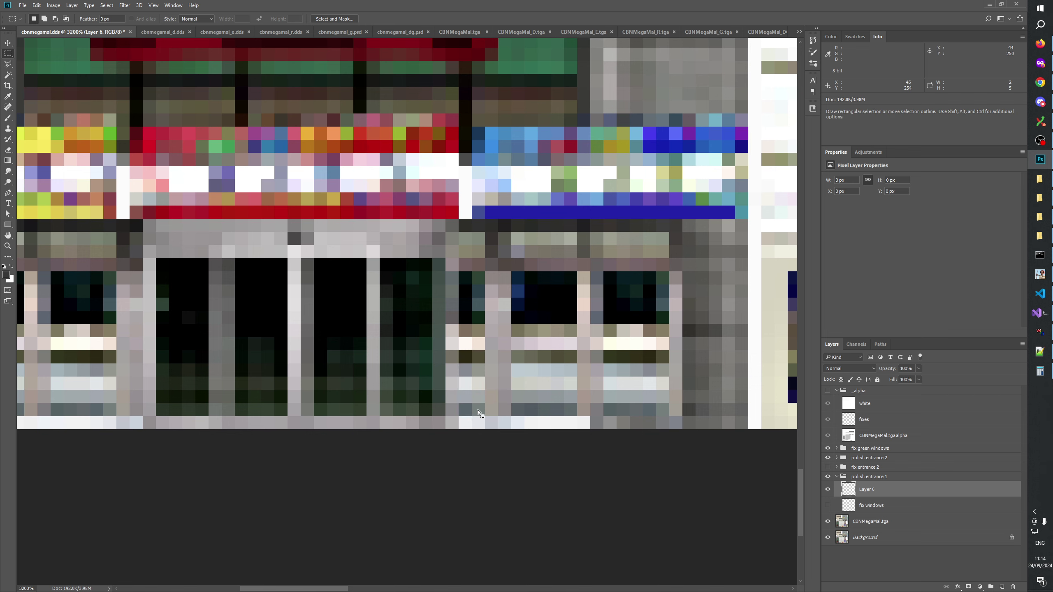
{"action": "left_click", "coordinate": [496, 354]}
{"action": "left_click_drag", "start_coordinate": [459, 365], "coordinate": [484, 416]}
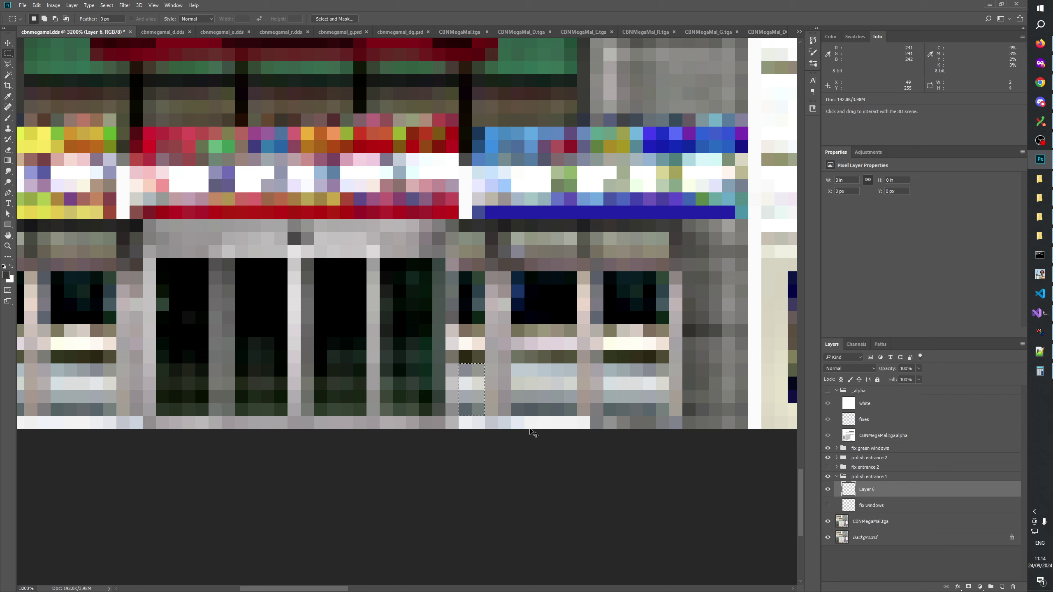
{"action": "key", "text": "Up"}
{"action": "key", "text": "Up"}
{"action": "key", "text": "Up"}
{"action": "key", "text": "Up"}
{"action": "key", "text": "Up"}
{"action": "key", "text": "Up"}
{"action": "key", "text": "ctrl+v"}
{"action": "key", "text": "ctrl+Up"}
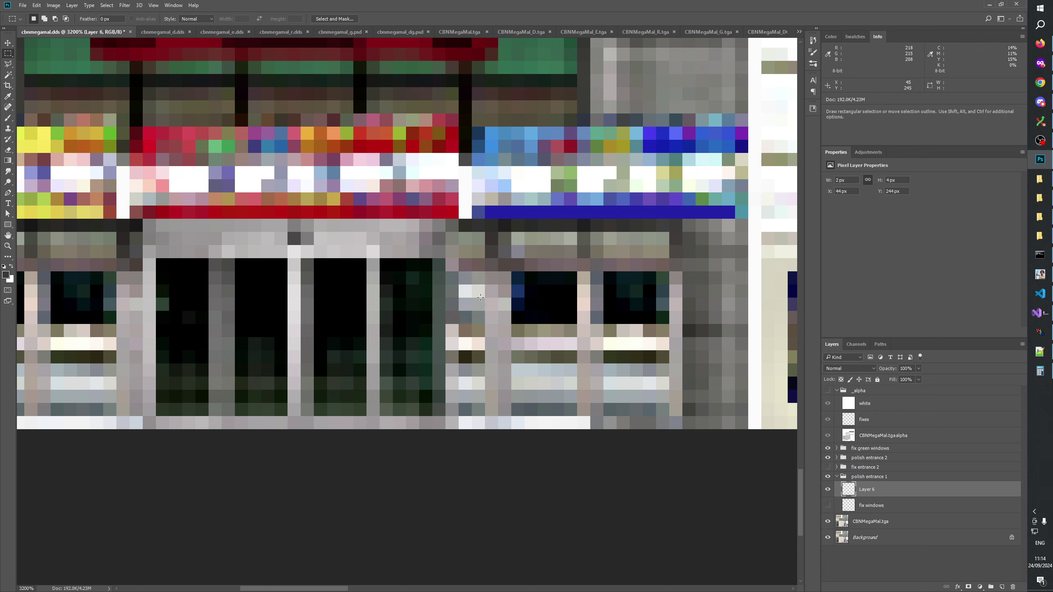
Copy the adjoining 1 × 4 px column up to X 43 px, Y 244 px, and merge it into Layer 6
{"action": "left_click_drag", "start_coordinate": [452, 368], "coordinate": [456, 413]}
{"action": "key", "text": "ctrl+shift+c"}
{"action": "key", "text": "Up"}
{"action": "key", "text": "Up"}
{"action": "key", "text": "Up"}
{"action": "key", "text": "Up"}
{"action": "key", "text": "Up"}
{"action": "key", "text": "Up"}
{"action": "key", "text": "Up"}
{"action": "key", "text": "ctrl+v"}
{"action": "key", "text": "ctrl+d"}
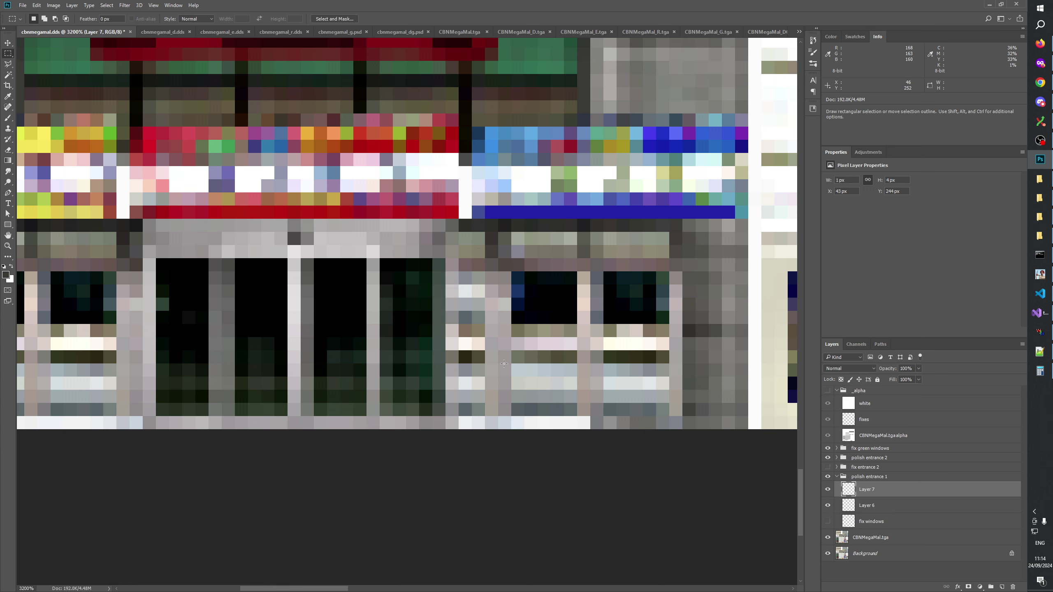
{"action": "key", "text": "ctrl+e"}
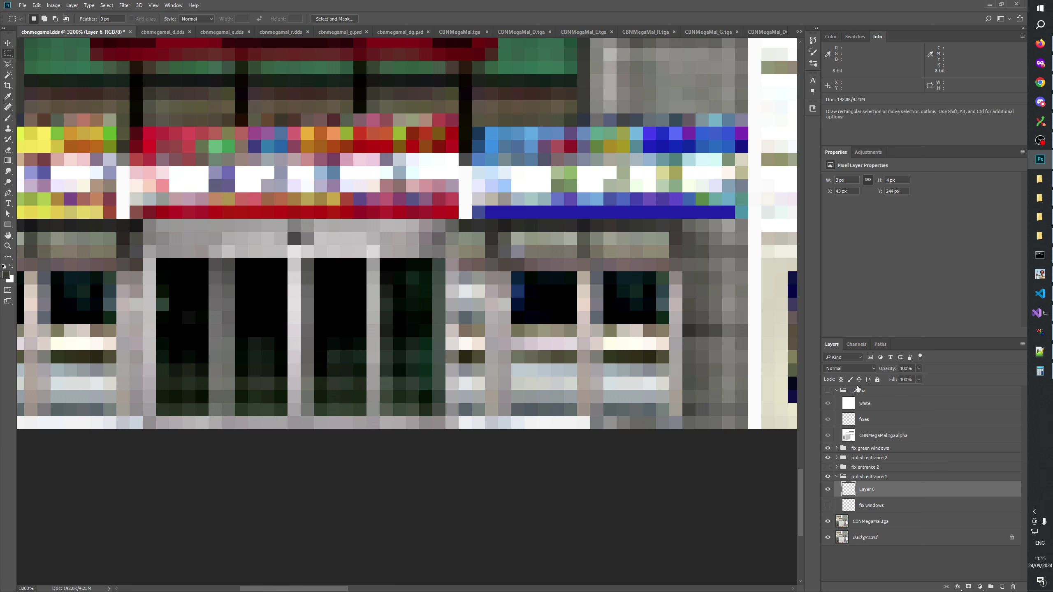
Set Layer 6's blend mode to Lighten and compare the entrance with and without the layer
{"action": "left_click", "coordinate": [850, 368]}
{"action": "left_click", "coordinate": [838, 430]}
{"action": "left_click", "coordinate": [829, 489]}
{"action": "left_click", "coordinate": [829, 489]}
{"action": "left_click", "coordinate": [829, 490]}
{"action": "left_click", "coordinate": [829, 490]}
Examine the enlarged shopfront entrance under the louvred facade, switching Layer 6 off and on
{"action": "left_click", "coordinate": [7, 246]}
{"action": "right_click", "coordinate": [417, 302]}
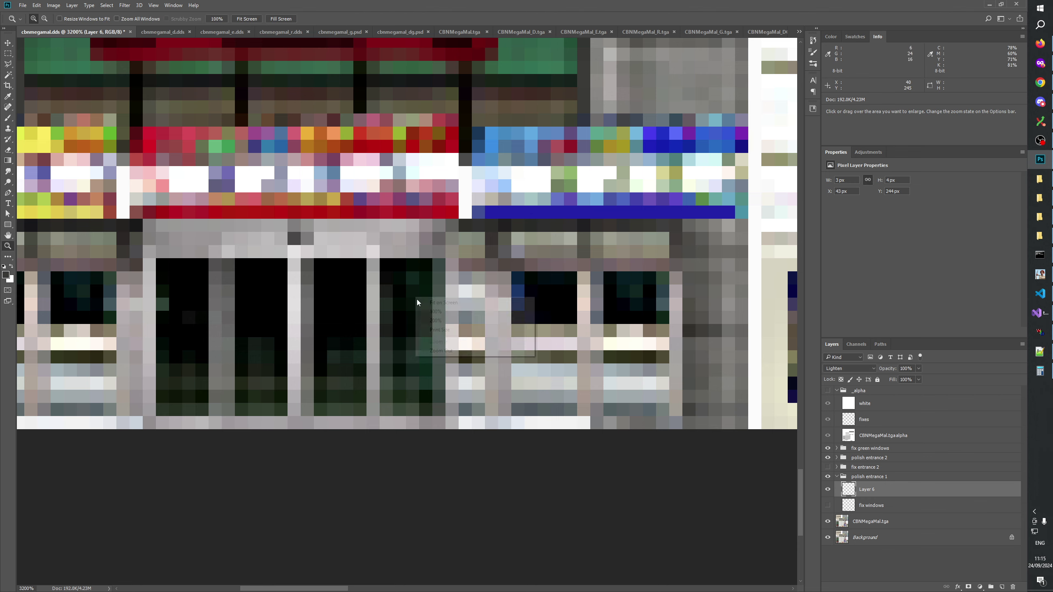
{"action": "left_click", "coordinate": [435, 312]}
{"action": "left_click_drag", "start_coordinate": [398, 351], "coordinate": [125, 415]}
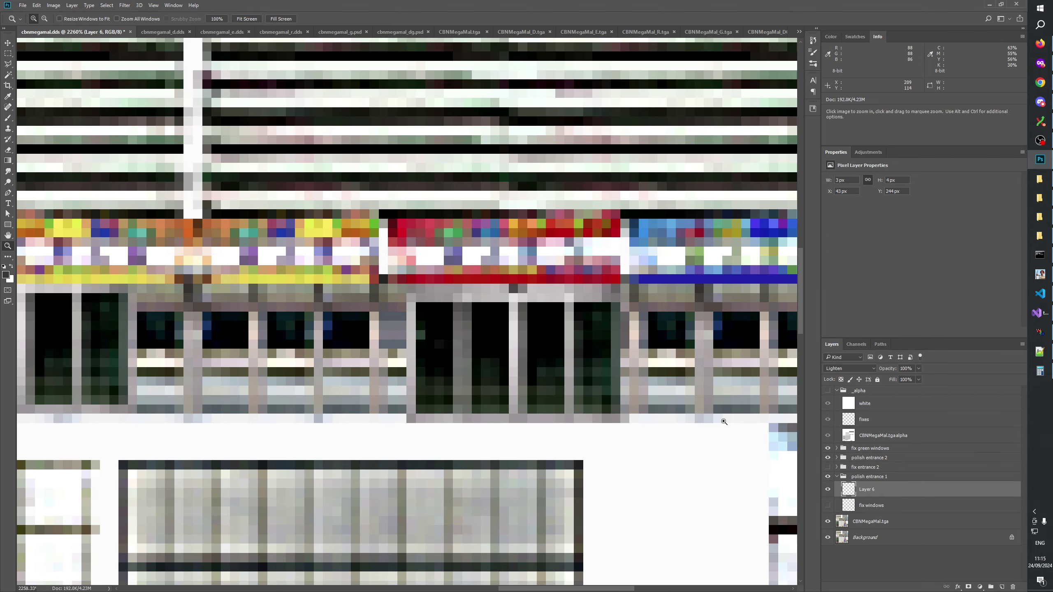
{"action": "left_click", "coordinate": [828, 489]}
{"action": "left_click", "coordinate": [828, 490]}
Hide the fill window layer and copy the shopfront's 3 × 4 px pale window block onto a layer above it at X 194 px, Y 114 px
{"action": "left_click", "coordinate": [7, 53]}
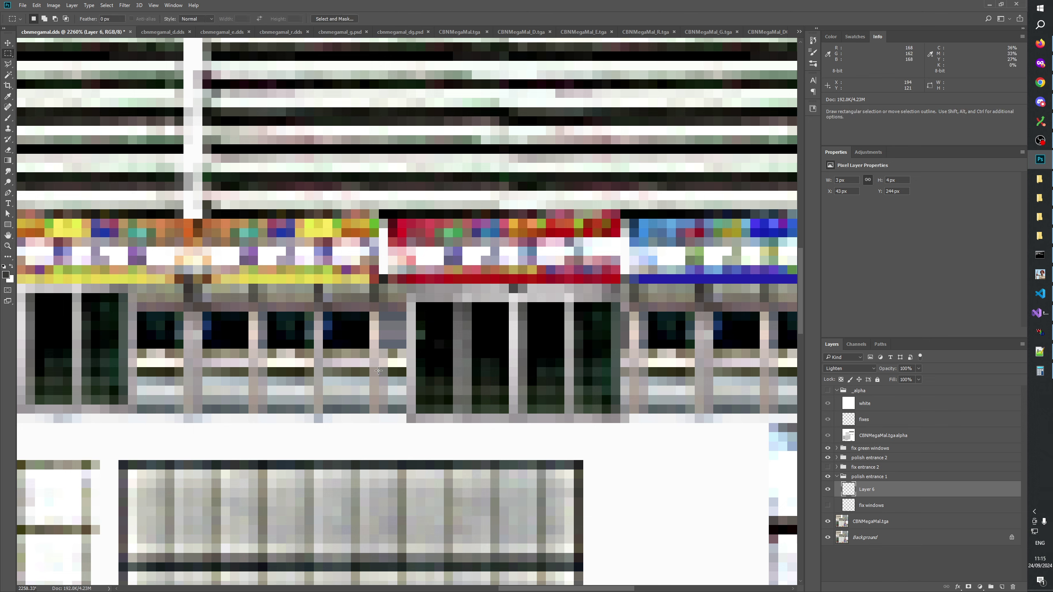
{"action": "left_click_drag", "start_coordinate": [382, 379], "coordinate": [404, 409]}
{"action": "left_click", "coordinate": [837, 458]}
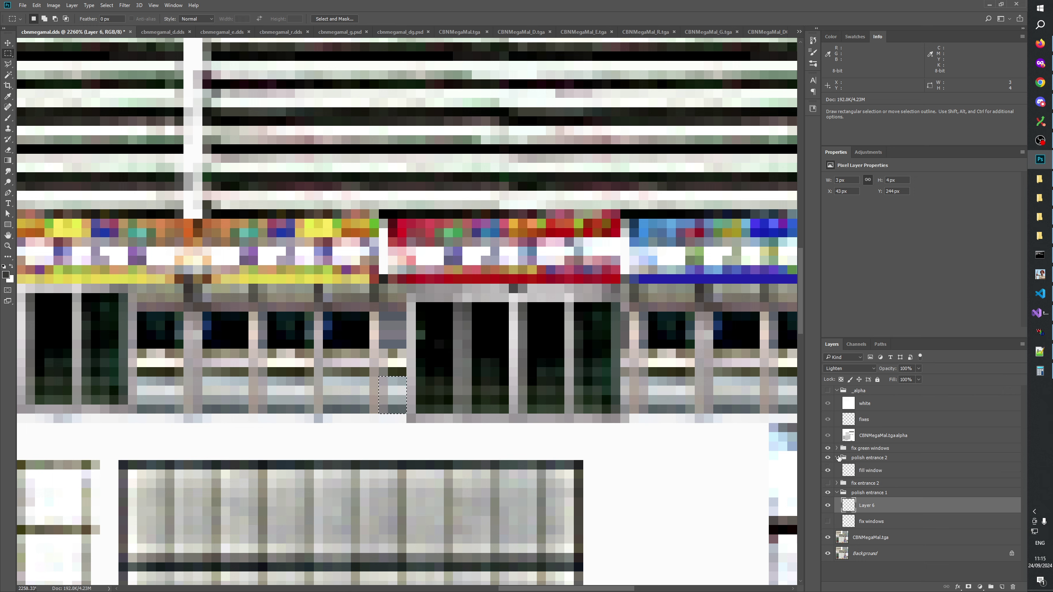
{"action": "left_click", "coordinate": [828, 470]}
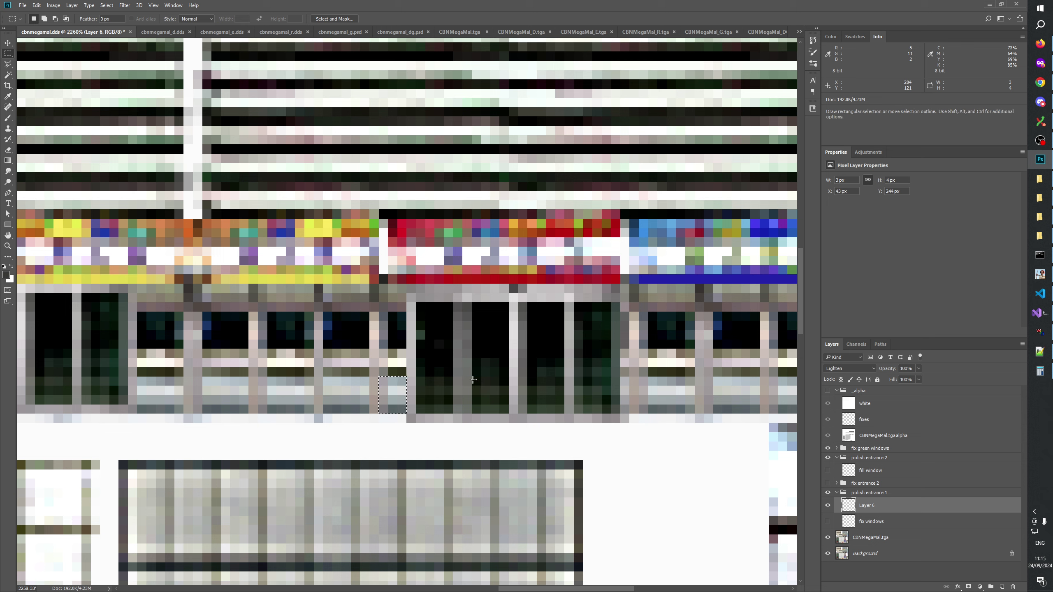
{"action": "key", "text": "Up"}
{"action": "key", "text": "Up"}
{"action": "key", "text": "Up"}
{"action": "key", "text": "Up"}
{"action": "key", "text": "Up"}
{"action": "key", "text": "Up"}
{"action": "key", "text": "Up"}
{"action": "left_click", "coordinate": [907, 477]}
{"action": "key", "text": "ctrl+j"}
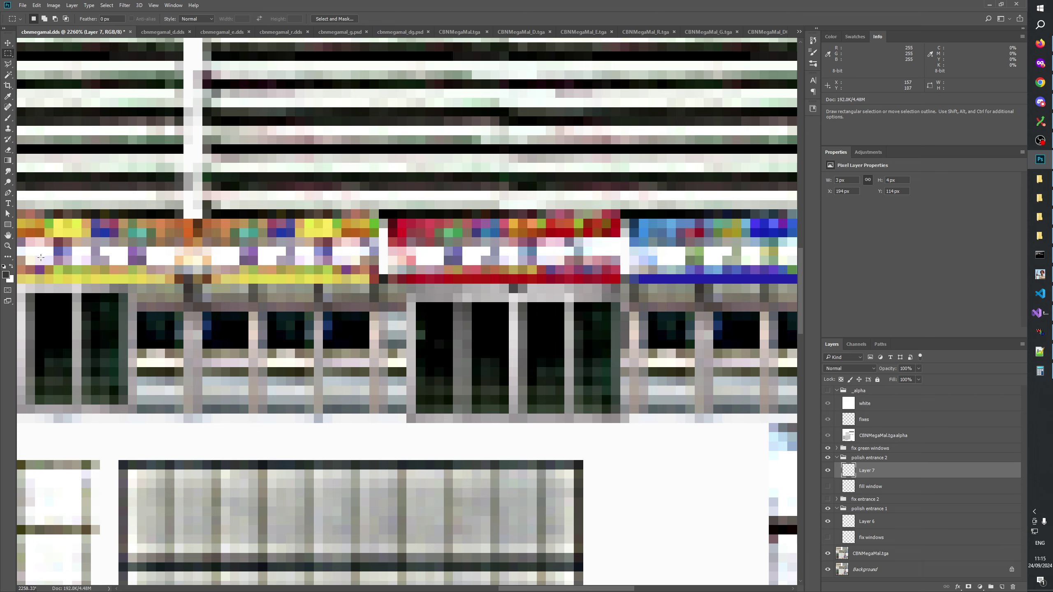
Examine the whole texture at actual size and at 300%, with and without Layer 7
{"action": "key", "text": "z"}
{"action": "right_click", "coordinate": [453, 352]}
{"action": "left_click", "coordinate": [456, 371]}
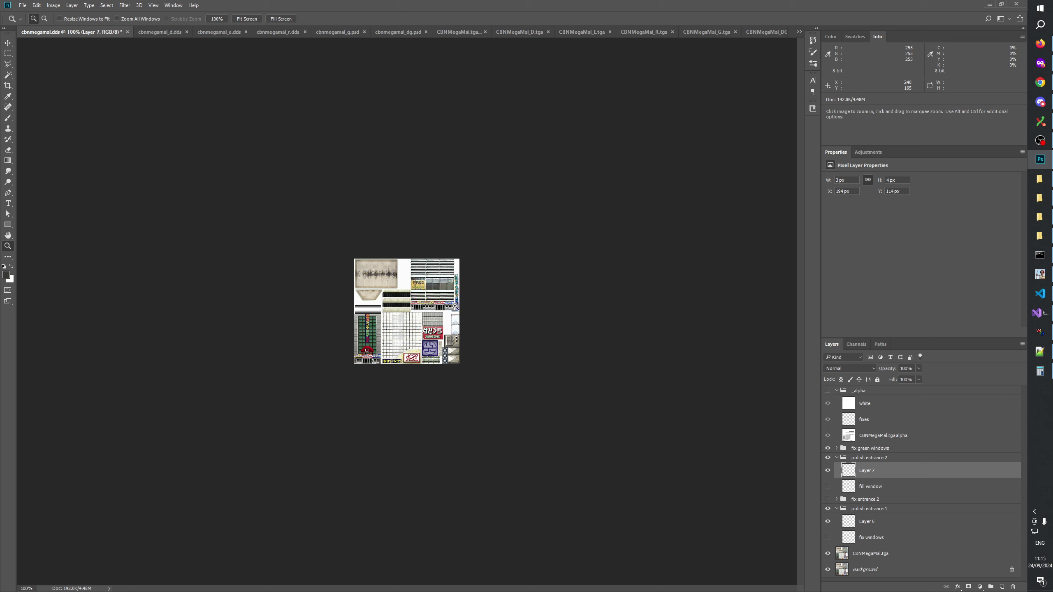
{"action": "double_click", "coordinate": [461, 349]}
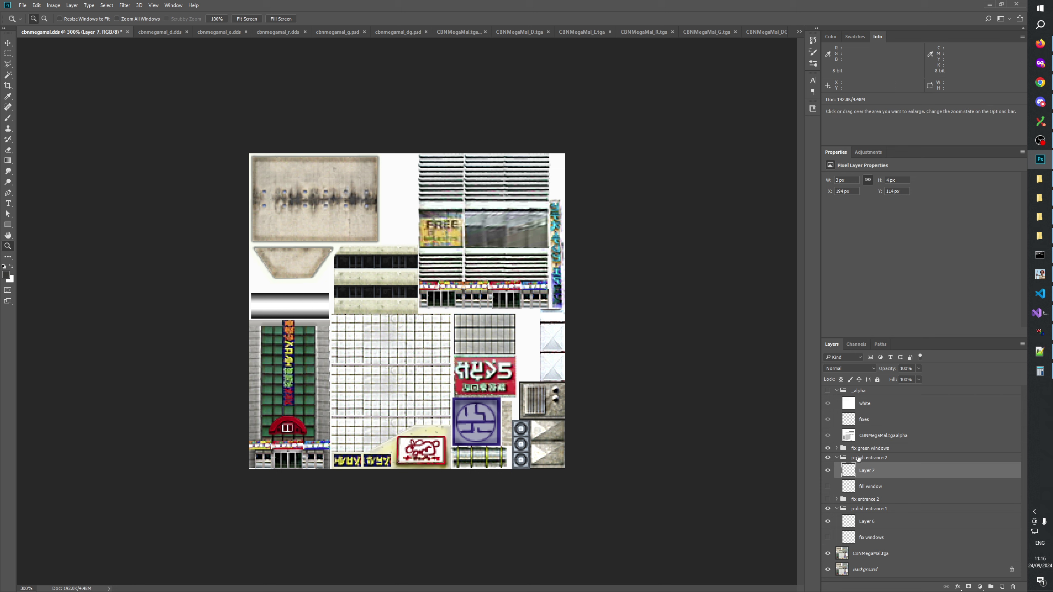
{"action": "left_click", "coordinate": [829, 472]}
{"action": "left_click", "coordinate": [828, 472]}
Rename Layer 7 in the polish entrance 2 group "1"
{"action": "double_click", "coordinate": [869, 471]}
{"action": "type", "text": "1"}
{"action": "key", "text": "Return"}
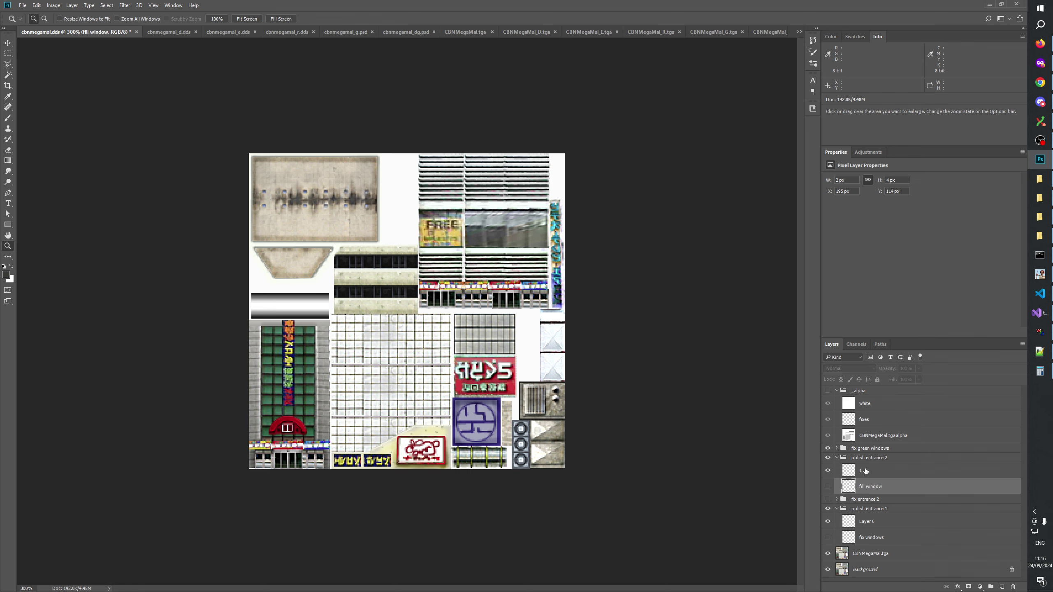
Rename the layer "1" in the polish entrance 2 group "fill window 1"
{"action": "double_click", "coordinate": [861, 472]}
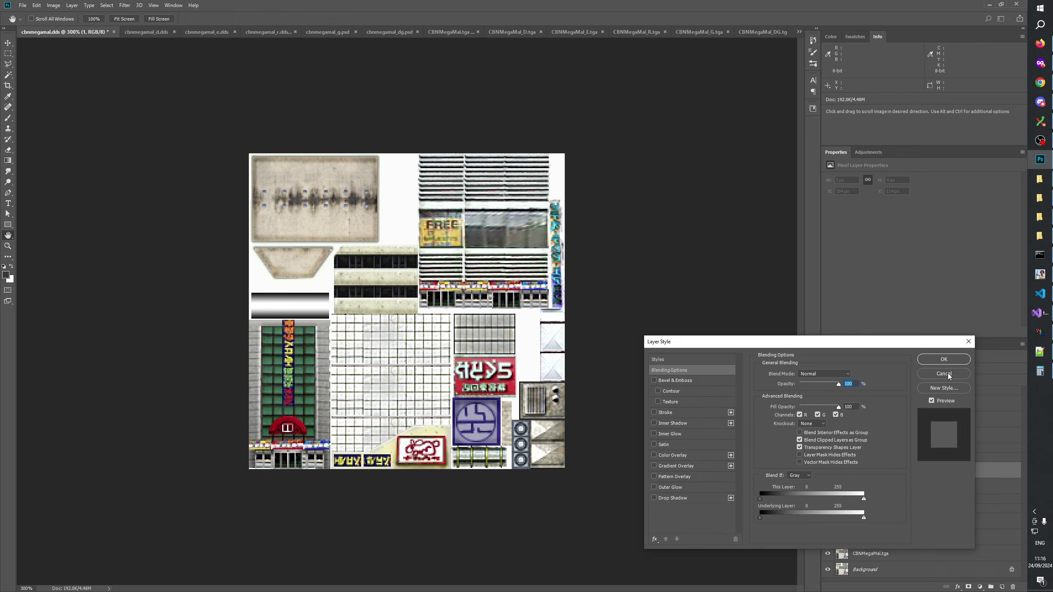
{"action": "left_click", "coordinate": [948, 374]}
{"action": "double_click", "coordinate": [861, 471]}
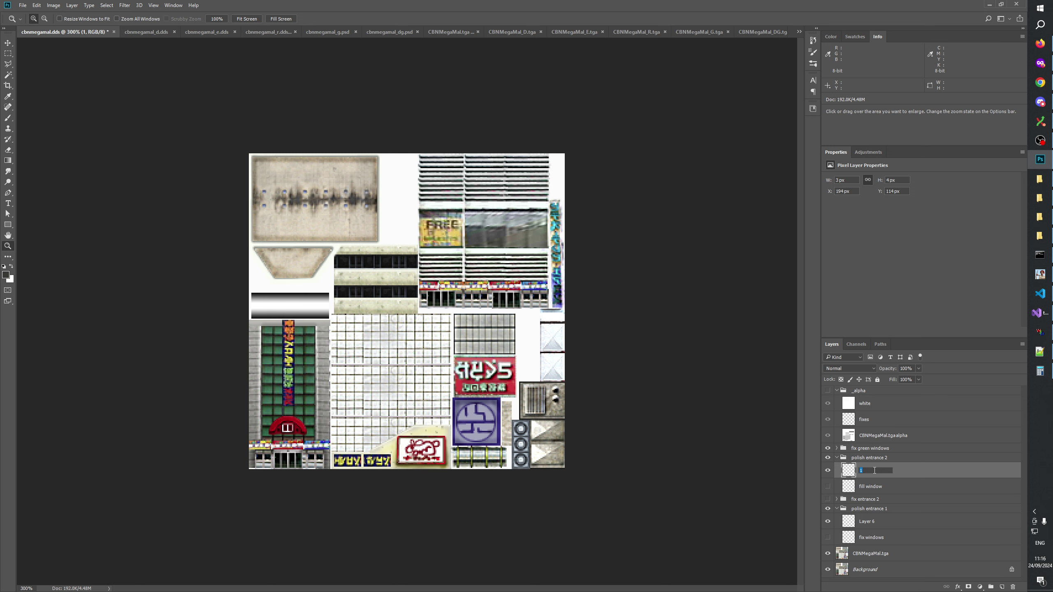
{"action": "type", "text": "fill window 1"}
{"action": "key", "text": "Return"}
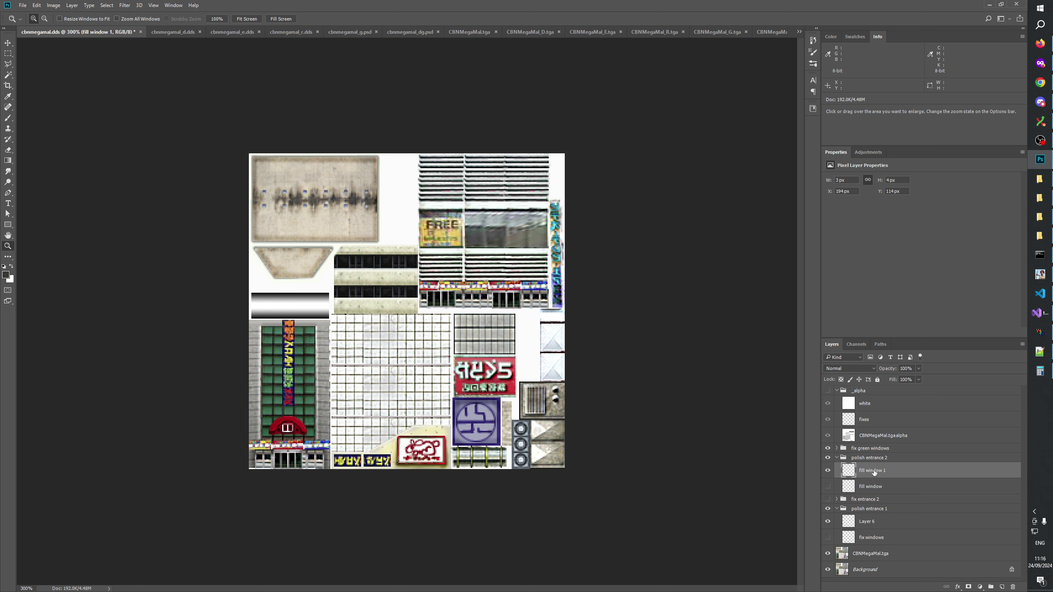
Rename Layer 6 in the polish entrance 1 group "fill window 2"
{"action": "left_click", "coordinate": [872, 522]}
{"action": "double_click", "coordinate": [871, 522]}
{"action": "type", "text": "fill win"}
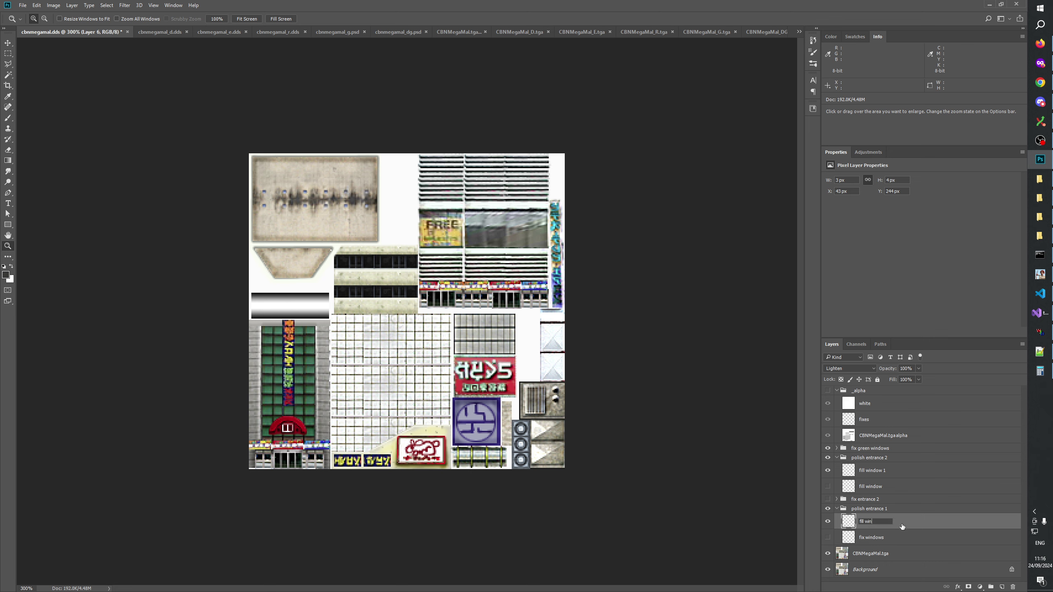
{"action": "type", "text": "dow 2"}
{"action": "key", "text": "Return"}
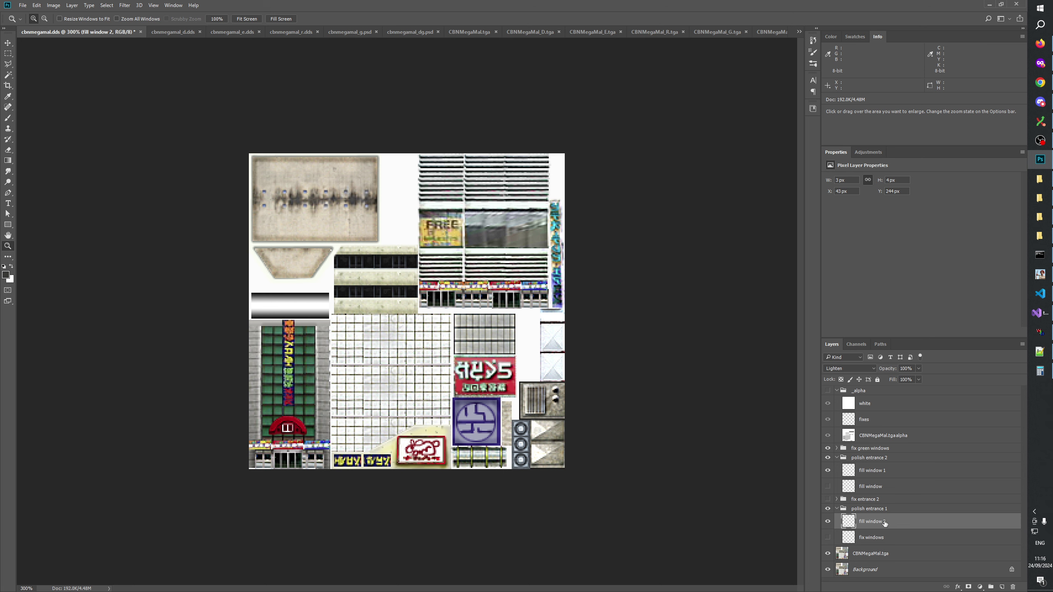
Move fill window 2 directly below fill window 1 in the polish entrance 2 group and rename that group "polish entrances"
{"action": "left_click_drag", "start_coordinate": [885, 524], "coordinate": [866, 475]}
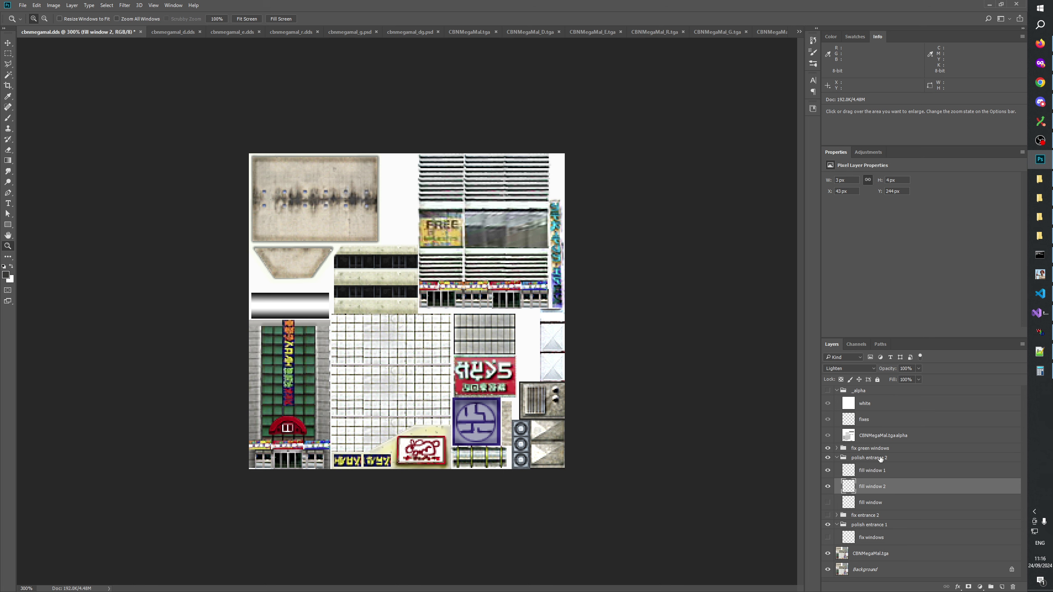
{"action": "left_click", "coordinate": [880, 459]}
{"action": "double_click", "coordinate": [882, 458]}
{"action": "key", "text": "Return"}
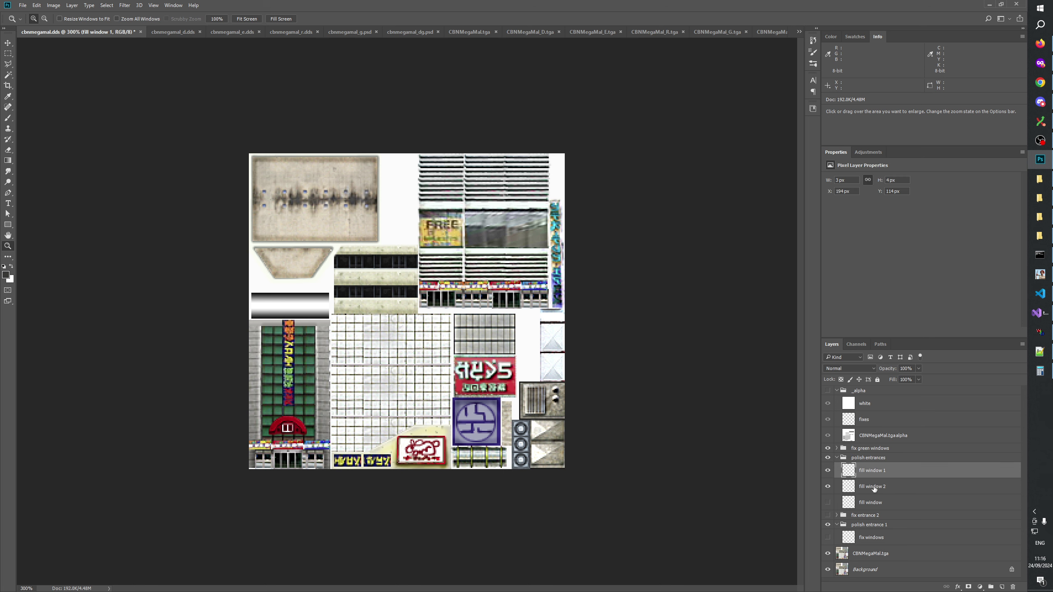
{"action": "left_click", "coordinate": [828, 458]}
{"action": "left_click", "coordinate": [829, 457]}
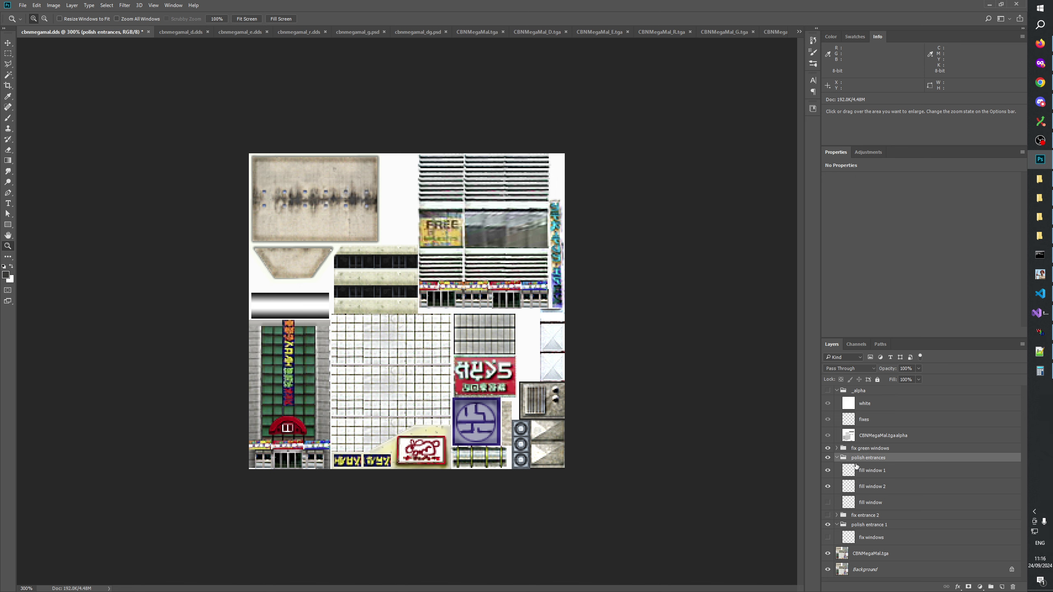
Set the fill window 2 layer's blend mode to Normal
{"action": "left_click", "coordinate": [879, 470]}
{"action": "left_click", "coordinate": [878, 486]}
{"action": "left_click", "coordinate": [879, 471]}
{"action": "left_click", "coordinate": [878, 486]}
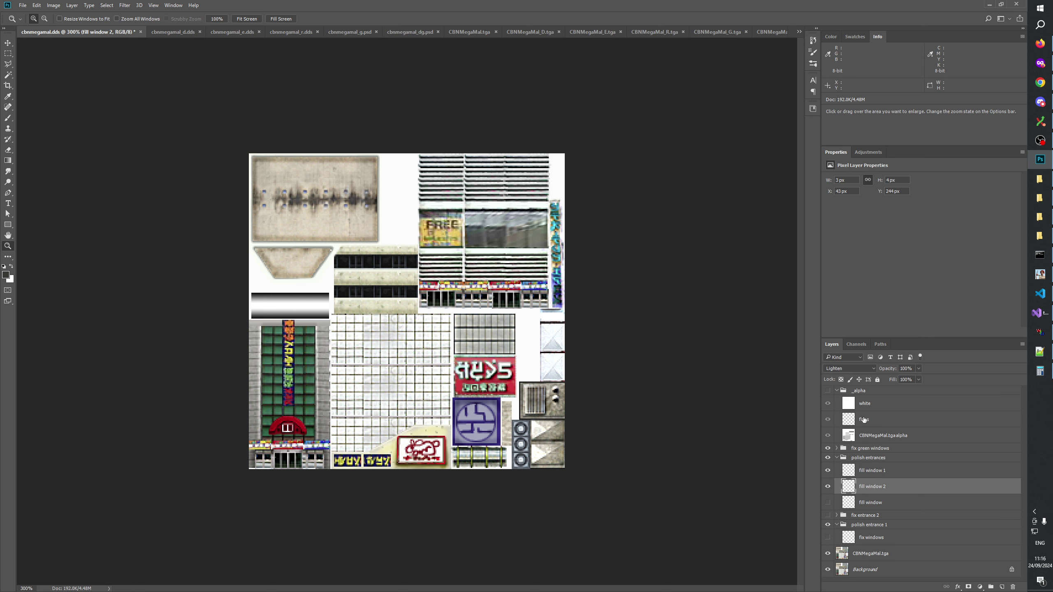
{"action": "left_click", "coordinate": [844, 369]}
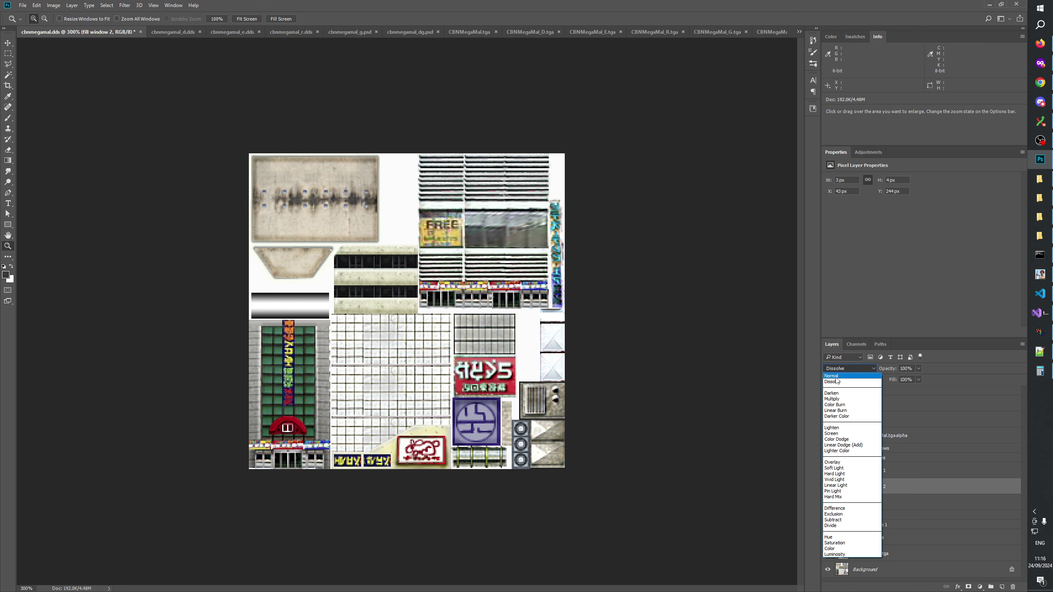
Compare the texture with the polish entrances group switched off and on, at 100% and 90% group opacity
{"action": "left_click", "coordinate": [871, 458]}
{"action": "left_click", "coordinate": [871, 458]}
{"action": "left_click", "coordinate": [828, 458]}
{"action": "left_click", "coordinate": [828, 458]}
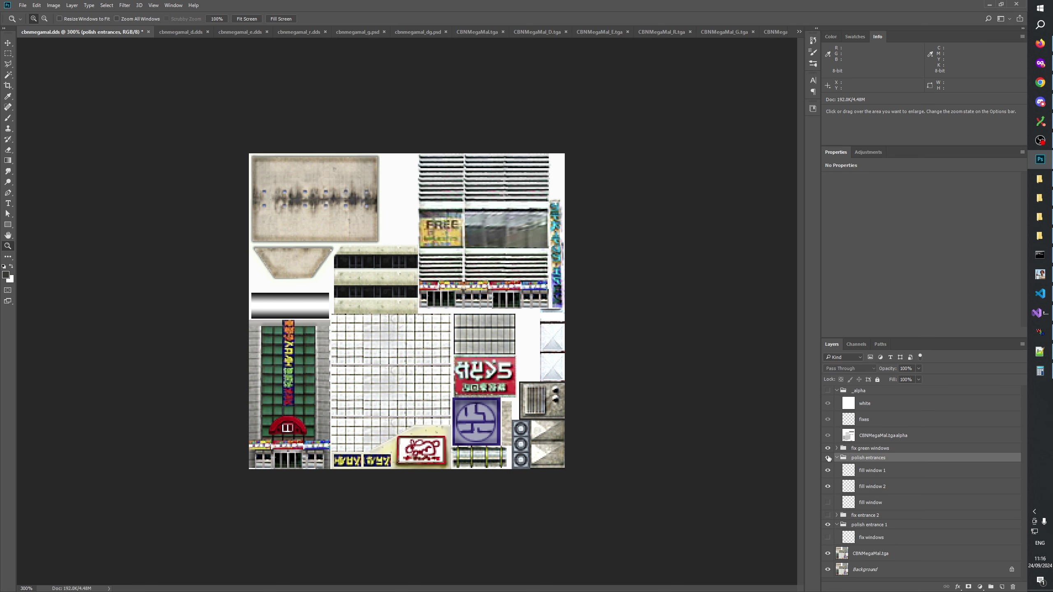
{"action": "left_click", "coordinate": [829, 457]}
{"action": "left_click", "coordinate": [829, 458]}
{"action": "left_click", "coordinate": [828, 458]}
{"action": "left_click", "coordinate": [828, 458]}
{"action": "left_click", "coordinate": [828, 458]}
{"action": "left_click", "coordinate": [872, 470]}
{"action": "left_click", "coordinate": [850, 458]}
{"action": "left_click", "coordinate": [828, 458]}
{"action": "left_click", "coordinate": [829, 458]}
{"action": "left_click", "coordinate": [828, 457]}
{"action": "left_click", "coordinate": [828, 457]}
{"action": "left_click", "coordinate": [828, 457]}
{"action": "left_click", "coordinate": [828, 457]}
{"action": "left_click", "coordinate": [828, 457]}
{"action": "left_click", "coordinate": [828, 457]}
{"action": "left_click", "coordinate": [828, 457]}
{"action": "left_click", "coordinate": [829, 458]}
{"action": "left_click", "coordinate": [829, 458]}
{"action": "left_click", "coordinate": [828, 458]}
{"action": "left_click", "coordinate": [828, 457]}
{"action": "left_click", "coordinate": [829, 457]}
{"action": "left_click", "coordinate": [828, 457]}
Copy a 3 × 1 px row of the shopfront's fill window 1 pixels onto a layer above it at X 194 px, Y 117 px
{"action": "left_click_drag", "start_coordinate": [461, 269], "coordinate": [520, 327]}
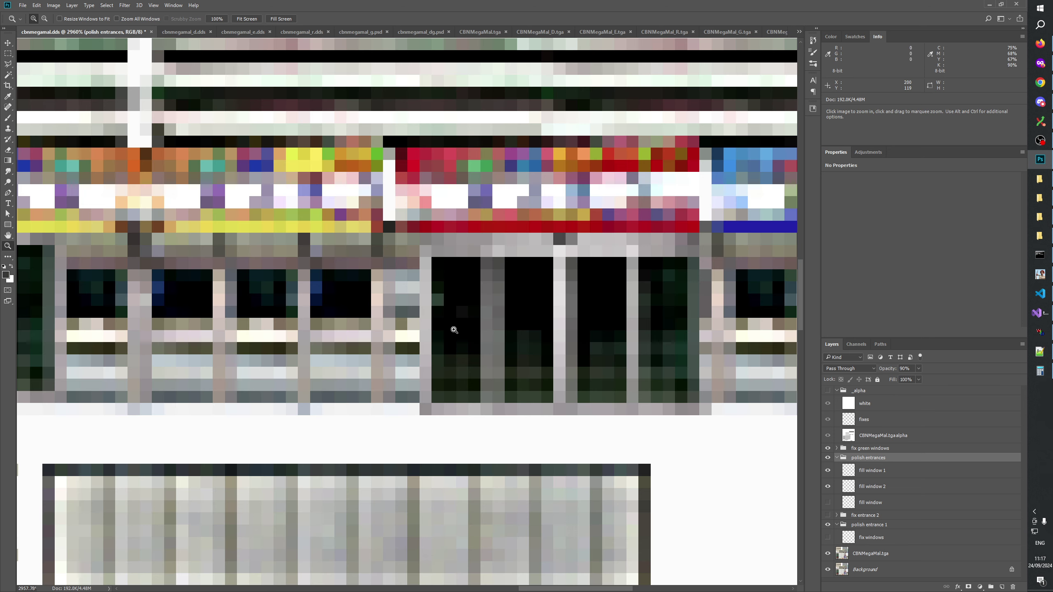
{"action": "left_click", "coordinate": [7, 53]}
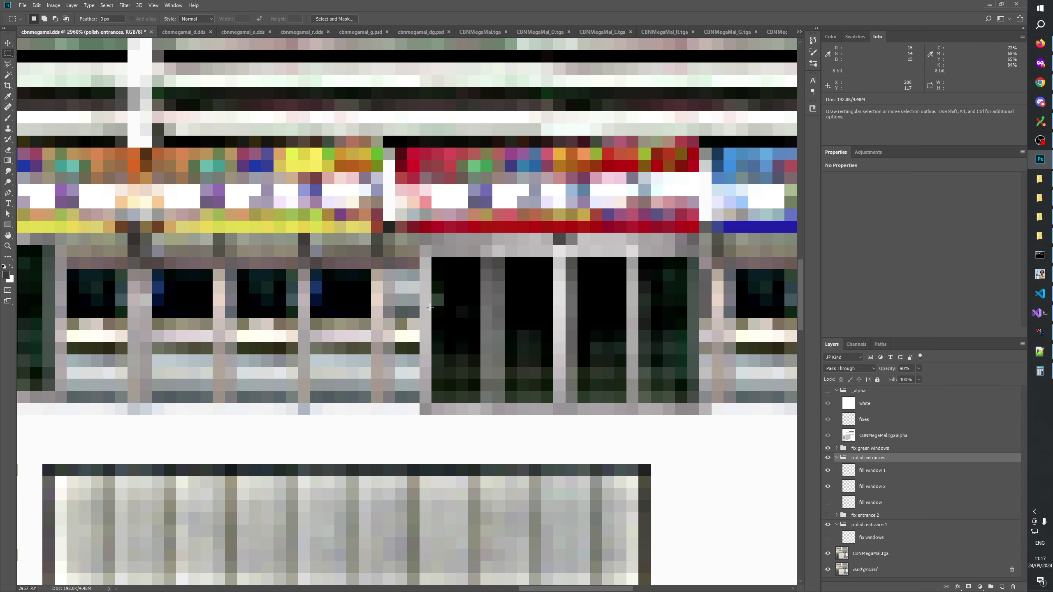
{"action": "left_click_drag", "start_coordinate": [385, 295], "coordinate": [419, 305]}
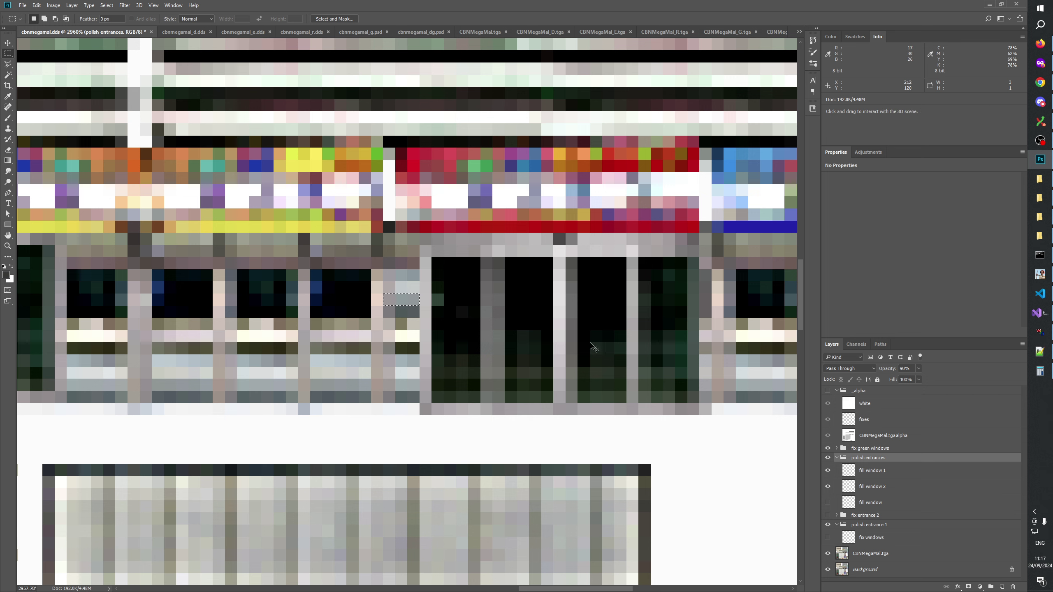
{"action": "left_click", "coordinate": [871, 471]}
{"action": "left_click", "coordinate": [828, 470]}
{"action": "left_click", "coordinate": [828, 471]}
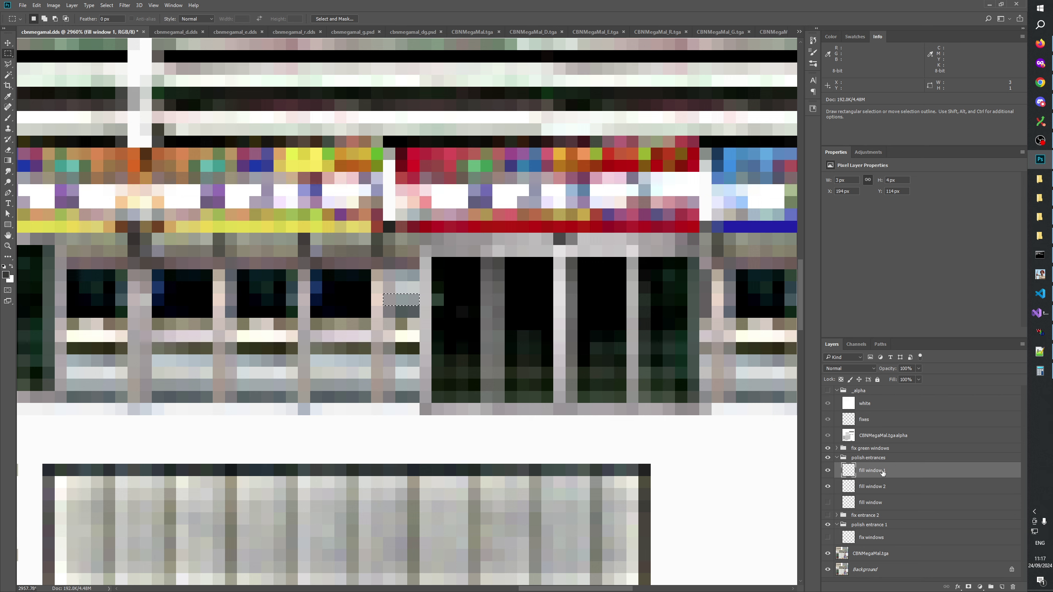
{"action": "left_click", "coordinate": [878, 486]}
{"action": "left_click", "coordinate": [874, 472]}
{"action": "key", "text": "ctrl+j"}
{"action": "key", "text": "ctrl+Down"}
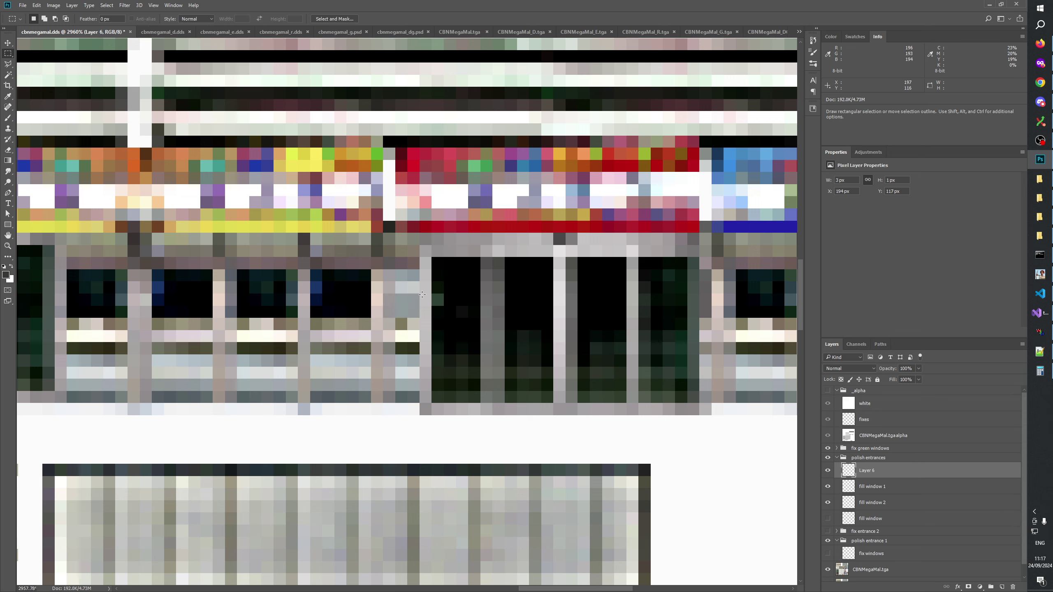
Try to copy the window's next pixel row up onto another 3 × 1 px layer at X 194 px, Y 116 px
{"action": "left_click_drag", "start_coordinate": [387, 287], "coordinate": [419, 294]}
{"action": "key", "text": "ctrl+c"}
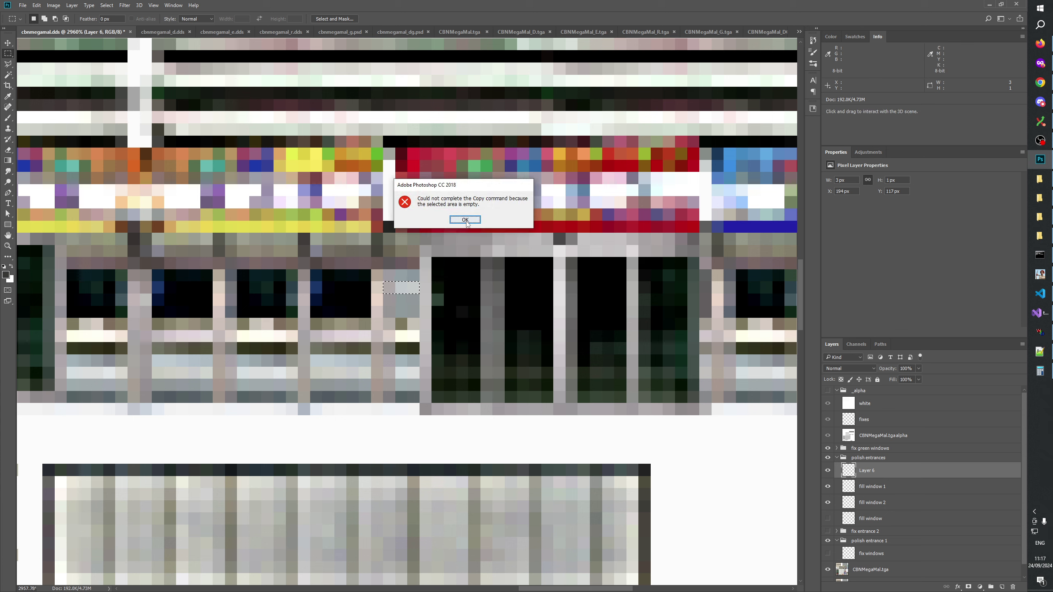
{"action": "left_click", "coordinate": [457, 219]}
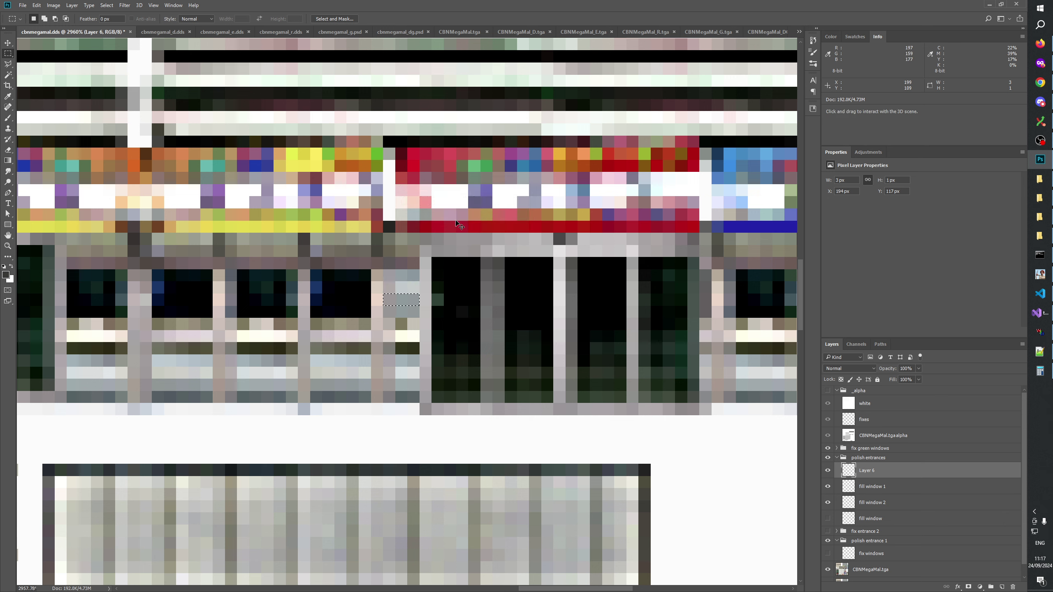
{"action": "key", "text": "ctrl+j"}
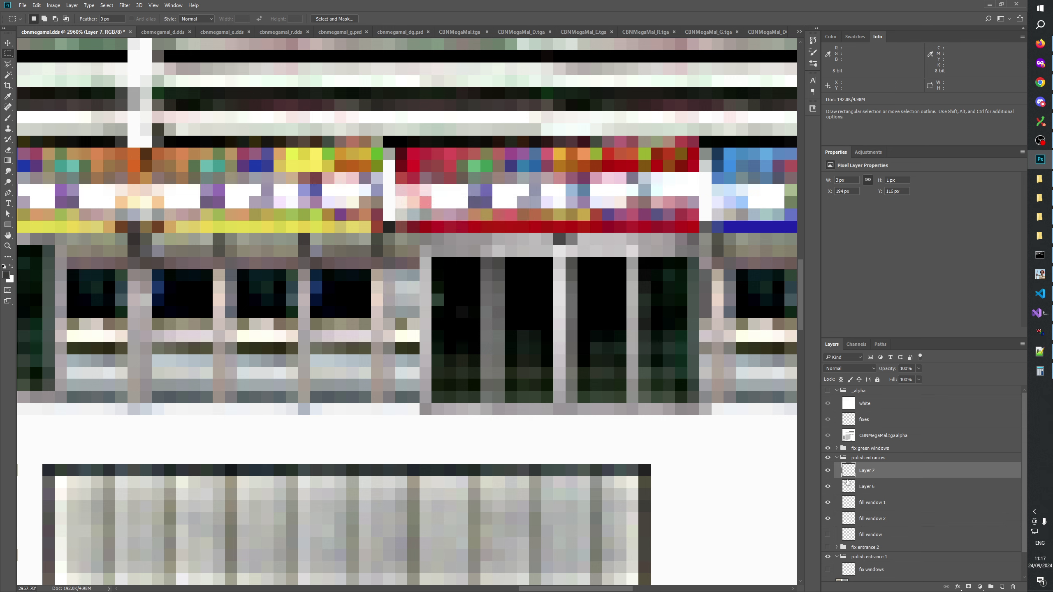
Set the polish entrances group's opacity to 100%
{"action": "left_click", "coordinate": [874, 459]}
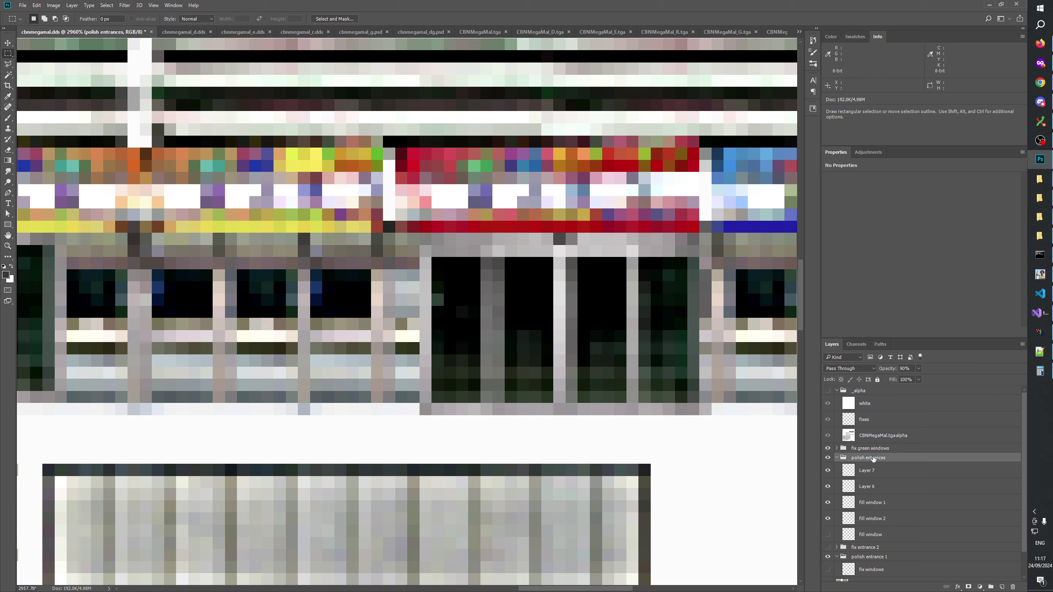
{"action": "left_click", "coordinate": [918, 368]}
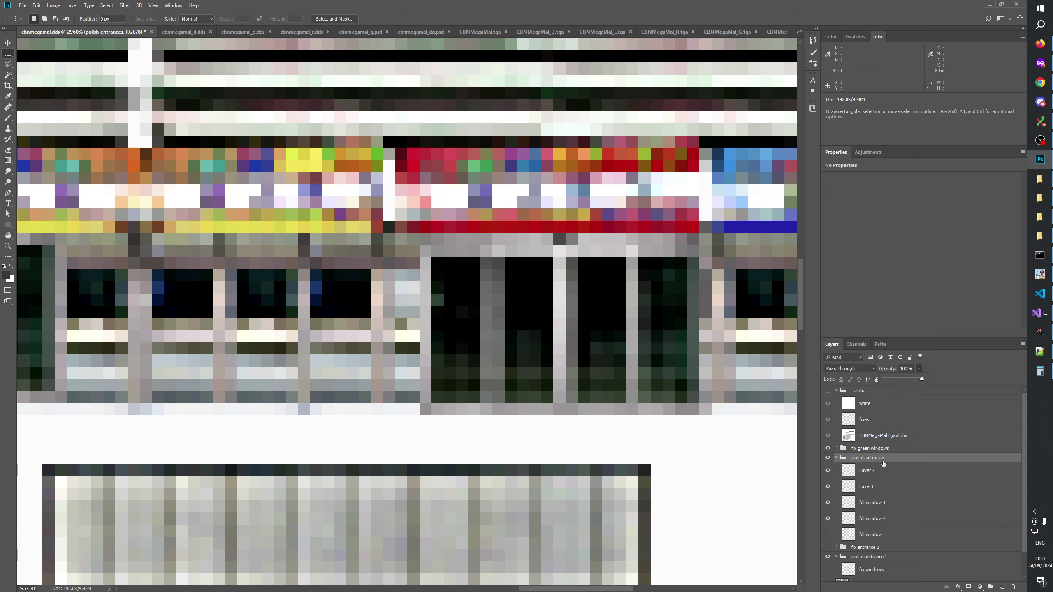
Delete the two pixel-row copies, Layer 7 and Layer 6, above fill window 1
{"action": "left_click", "coordinate": [866, 474]}
{"action": "left_click", "coordinate": [1011, 587]}
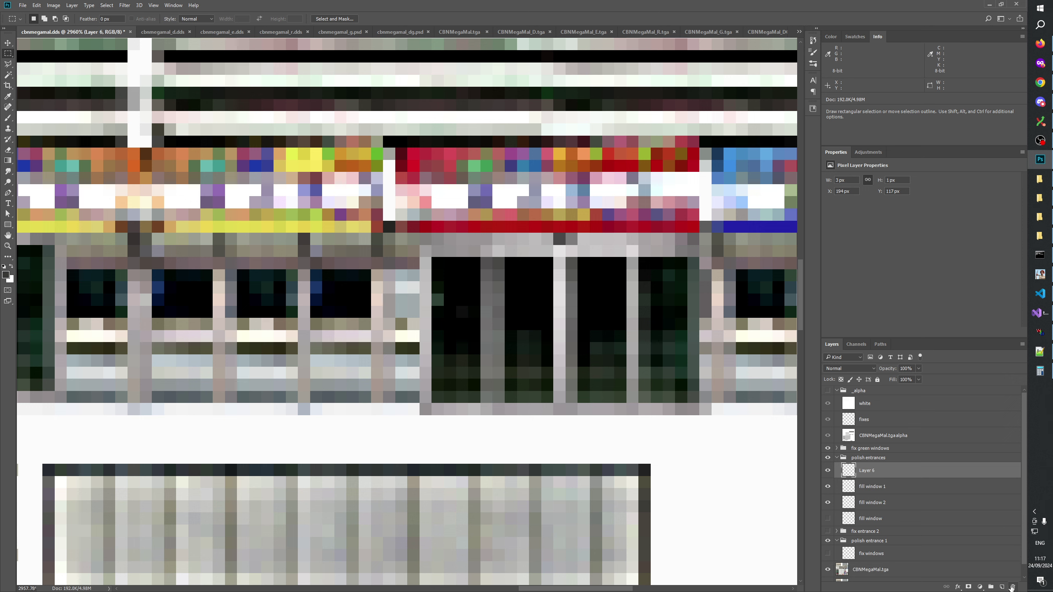
{"action": "left_click", "coordinate": [1012, 587]}
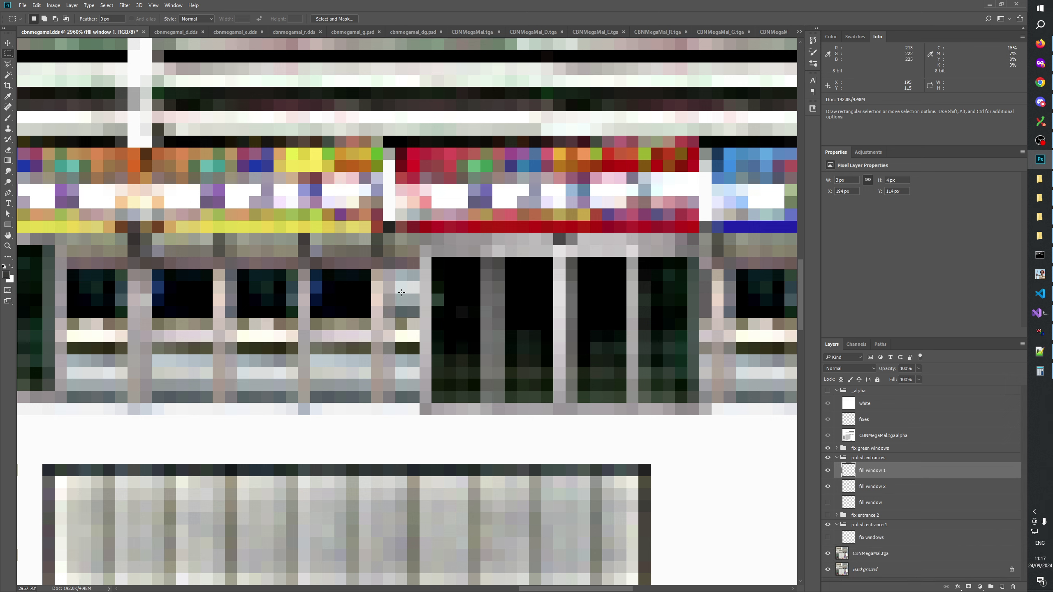
Copy the lighter pixel row of fill window 1 onto two 3 × 1 px layers at X 194 px, Y 116 px and Y 117 px
{"action": "left_click_drag", "start_coordinate": [387, 285], "coordinate": [413, 290]}
{"action": "key", "text": "Down"}
{"action": "key", "text": "ctrl+j"}
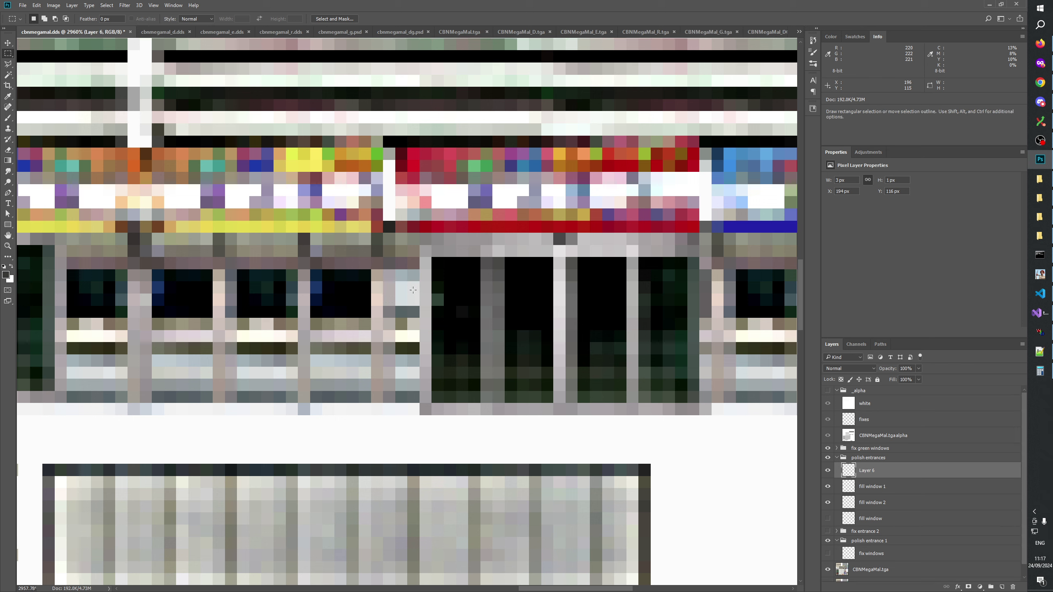
{"action": "left_click_drag", "start_coordinate": [387, 313], "coordinate": [415, 315]}
{"action": "key", "text": "ctrl+j"}
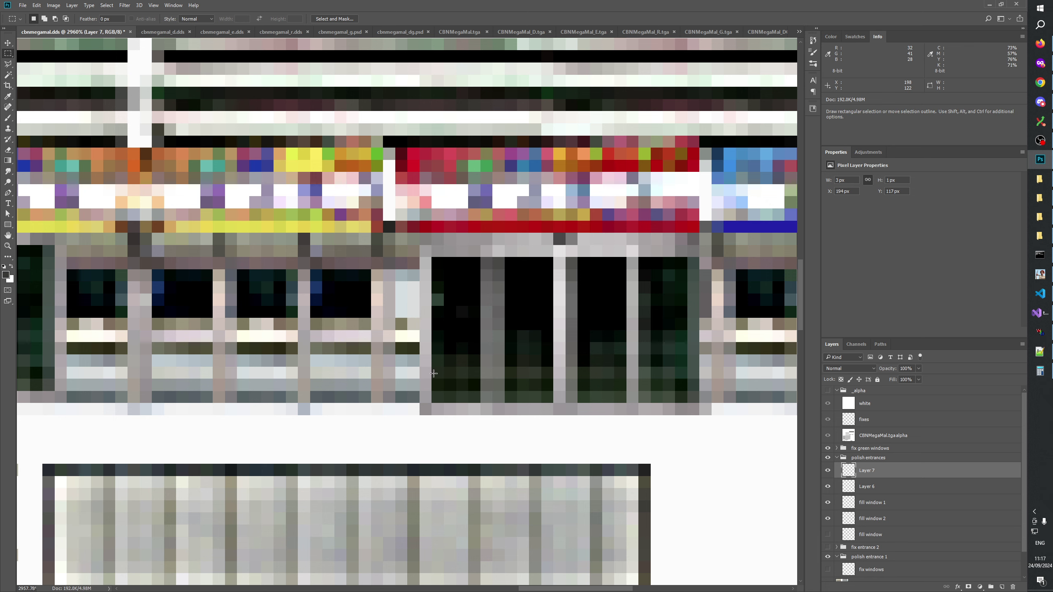
Copy the light window row beside the red-canopy entrance's doors onto two 3 × 1 px layers at X 43 px, Y 246 px and Y 247 px
{"action": "left_click_drag", "start_coordinate": [424, 371], "coordinate": [512, 342]}
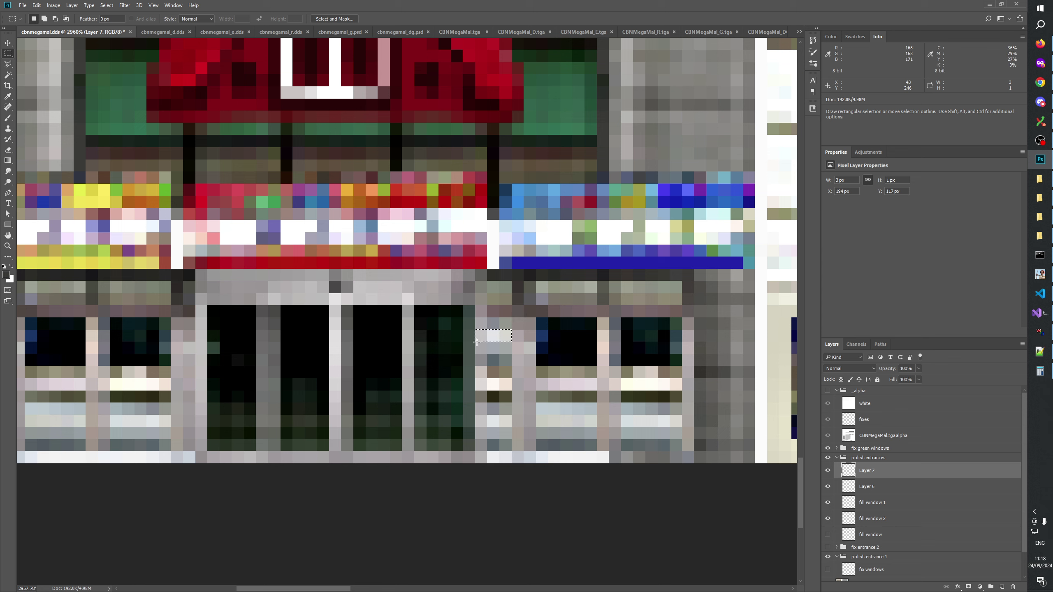
{"action": "left_click_drag", "start_coordinate": [476, 345], "coordinate": [500, 346]}
{"action": "key", "text": "ctrl+j"}
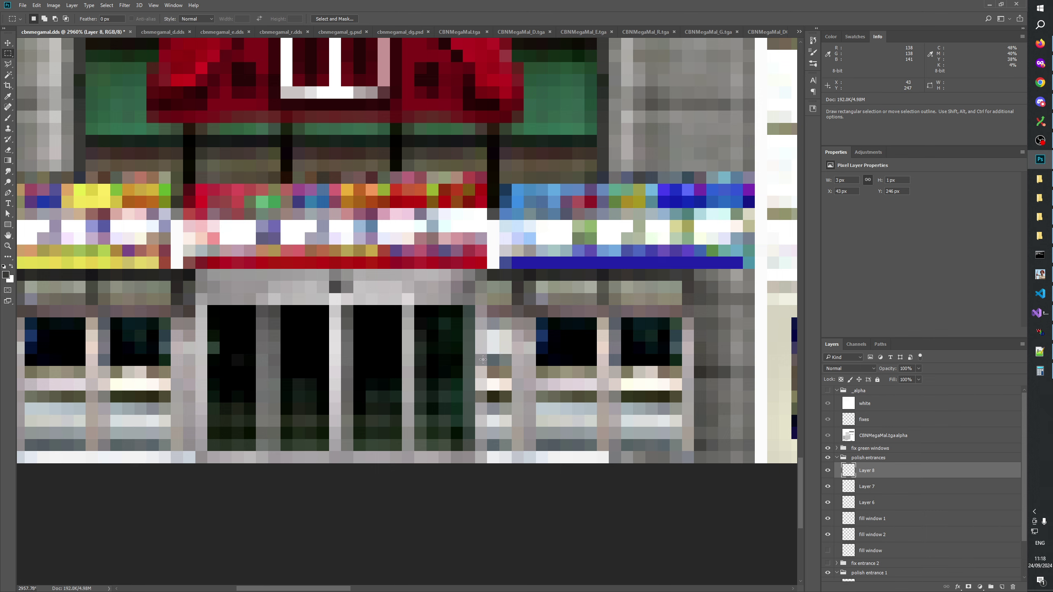
{"action": "key", "text": "ctrl+j"}
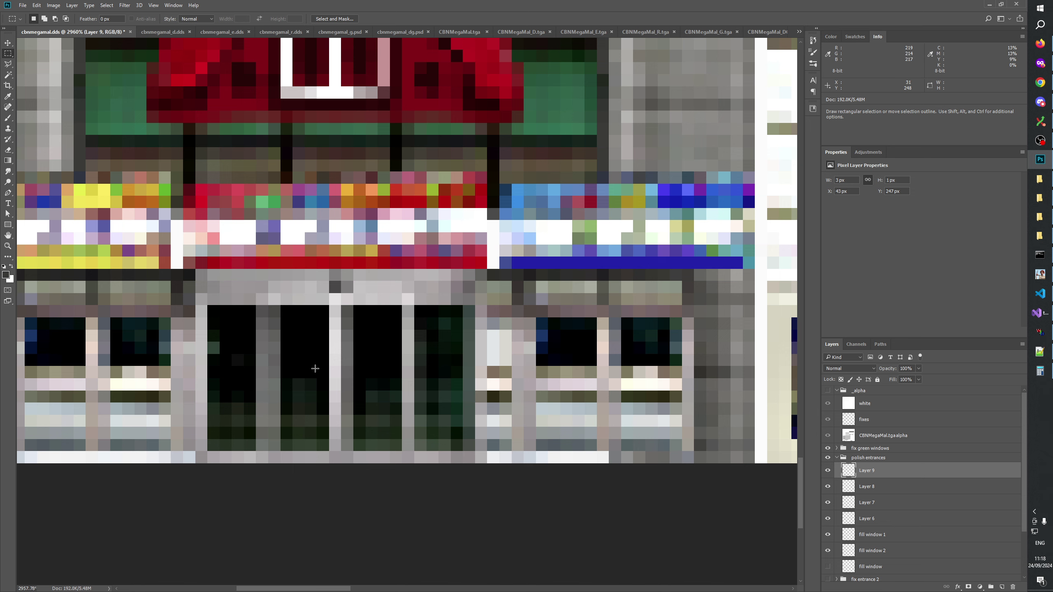
Merge Layers 9, 8, 7 and 6 and fill window 1 down into the fill window 2 layer
{"action": "key", "text": "z"}
{"action": "right_click", "coordinate": [347, 292]}
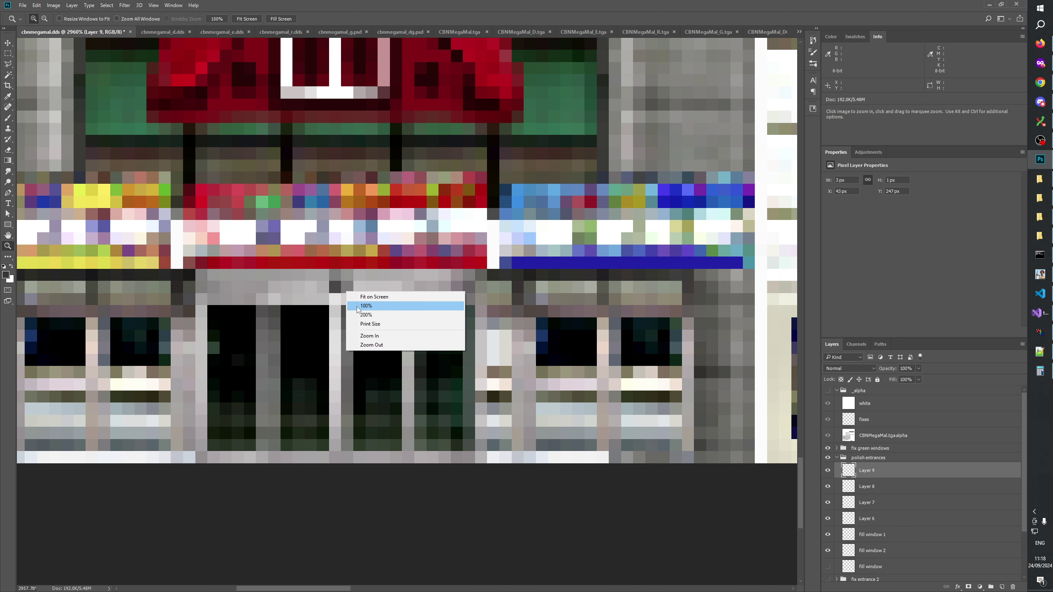
{"action": "left_click", "coordinate": [358, 307]}
{"action": "left_click", "coordinate": [369, 359]}
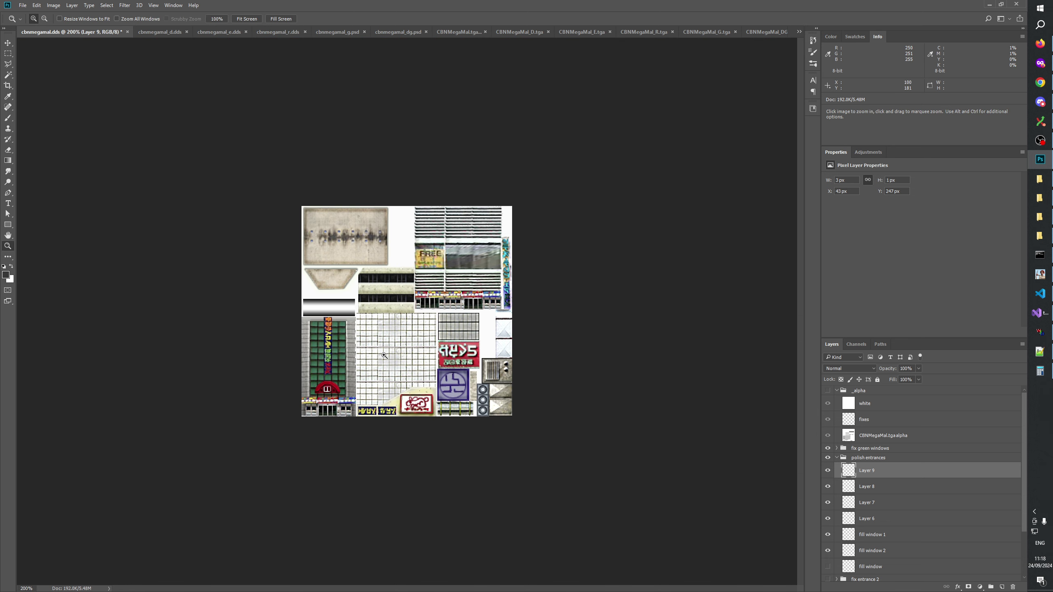
{"action": "left_click", "coordinate": [357, 360]}
{"action": "left_click", "coordinate": [356, 360]}
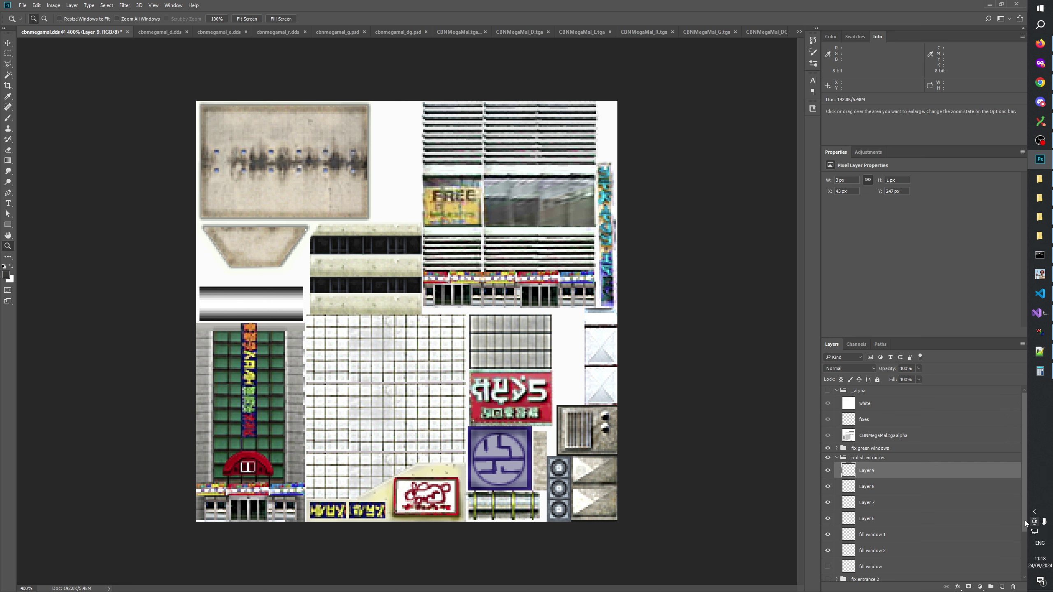
{"action": "key", "text": "Delete"}
{"action": "key", "text": "Delete"}
{"action": "key", "text": "Delete"}
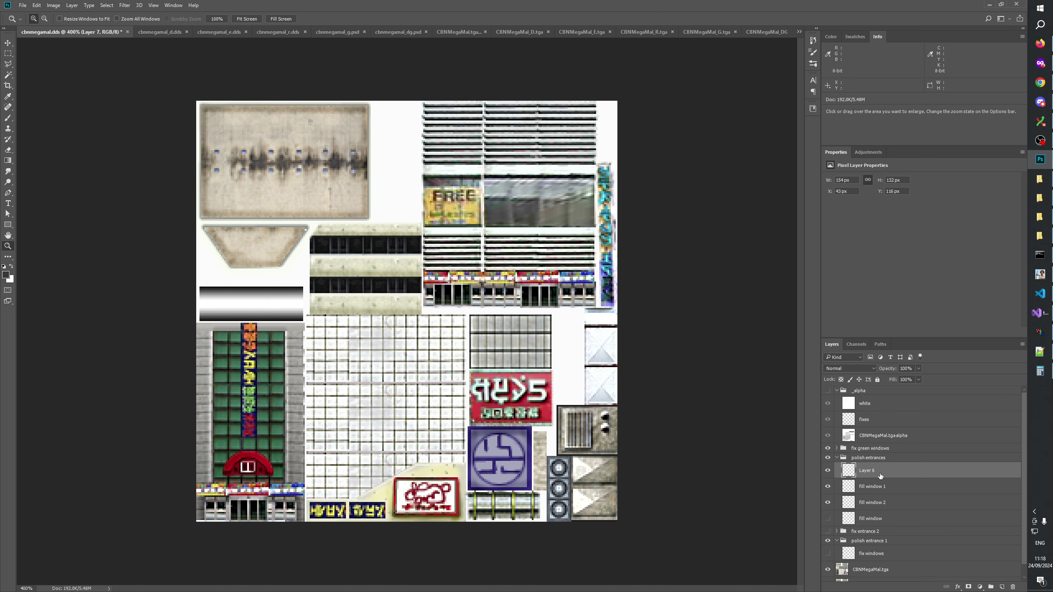
{"action": "key", "text": "Delete"}
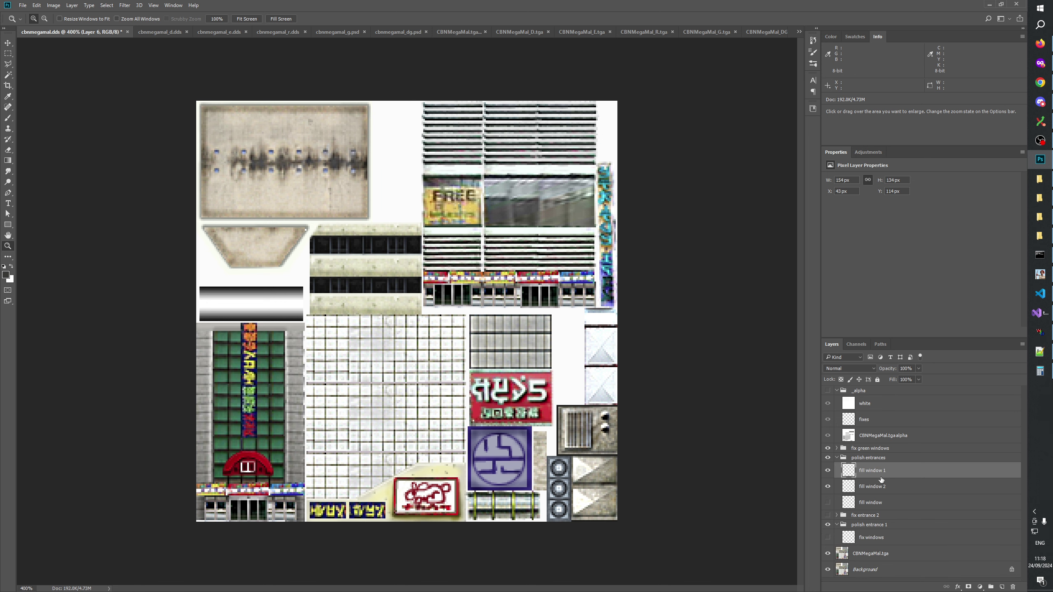
{"action": "key", "text": "Delete"}
Rename the merged fill window 2 layer "fill windows"
{"action": "double_click", "coordinate": [883, 470]}
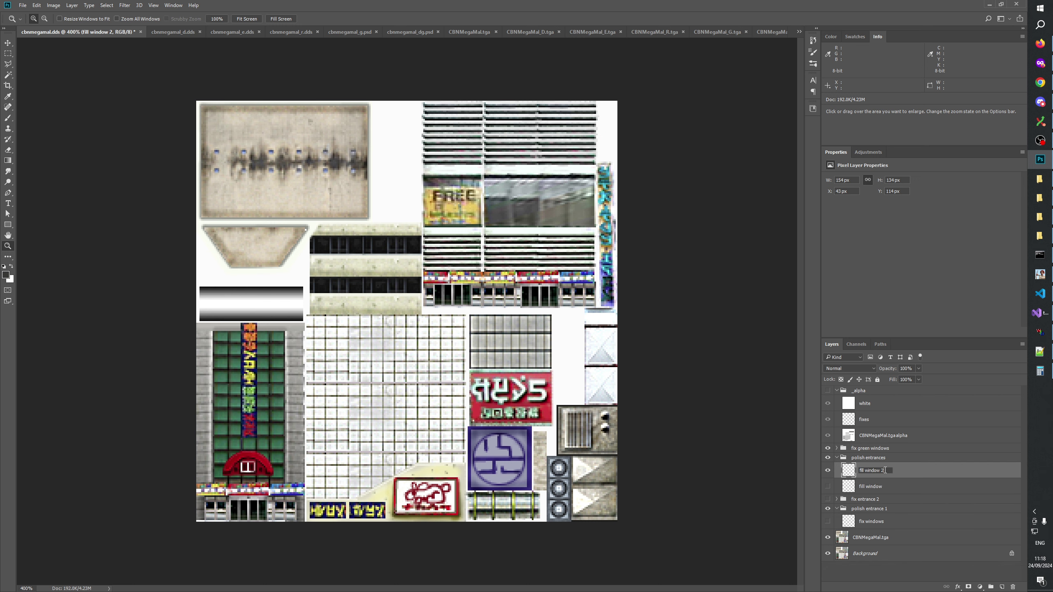
{"action": "type", "text": "s"}
{"action": "key", "text": "Return"}
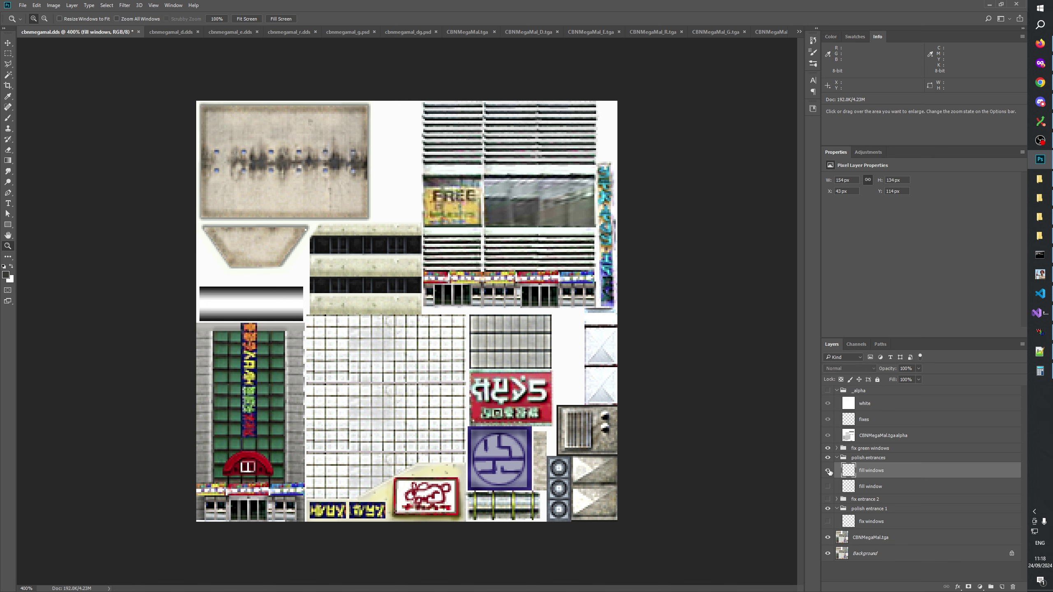
Delete the hidden fill window layer and collapse the polish entrances group
{"action": "left_click", "coordinate": [875, 487]}
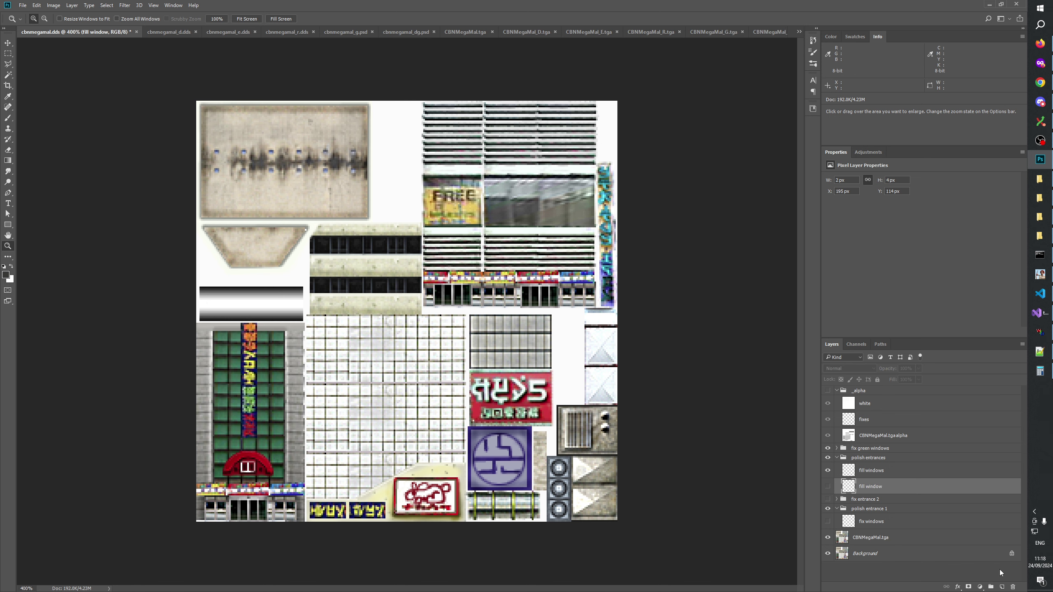
{"action": "left_click", "coordinate": [1013, 587]}
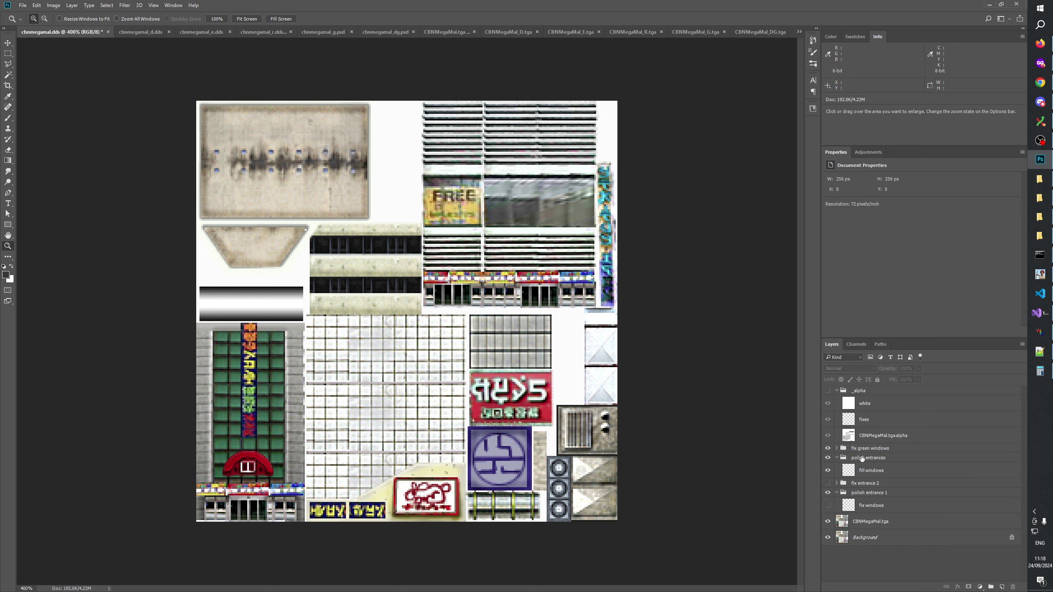
{"action": "left_click", "coordinate": [831, 457]}
{"action": "left_click", "coordinate": [836, 457]}
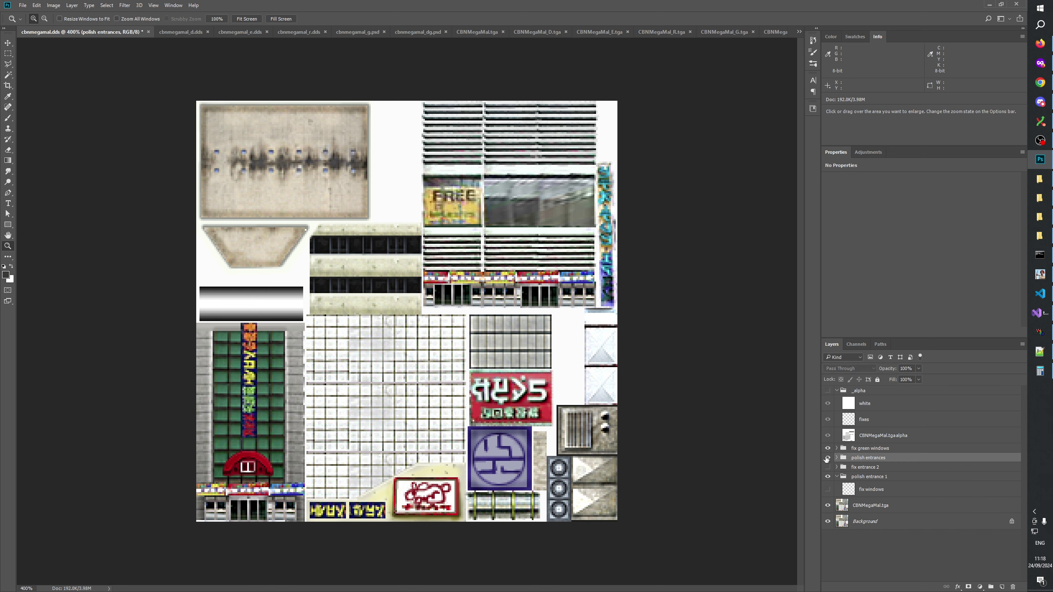
{"action": "left_click", "coordinate": [891, 559]}
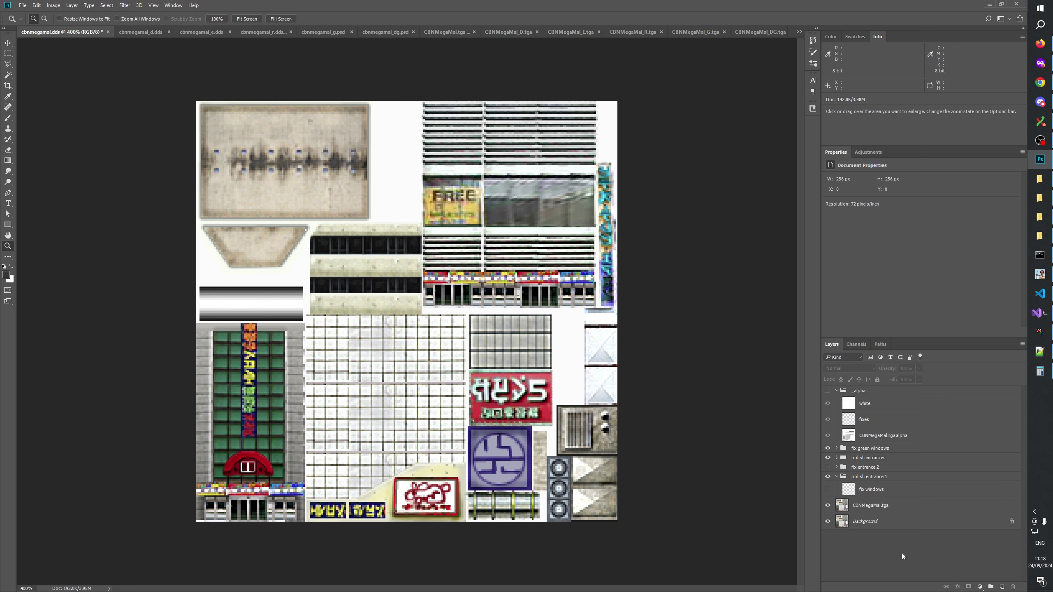
Compare the texture with the fix entrance 2 group shown and hidden, and delete that group with its contents
{"action": "left_click", "coordinate": [867, 468]}
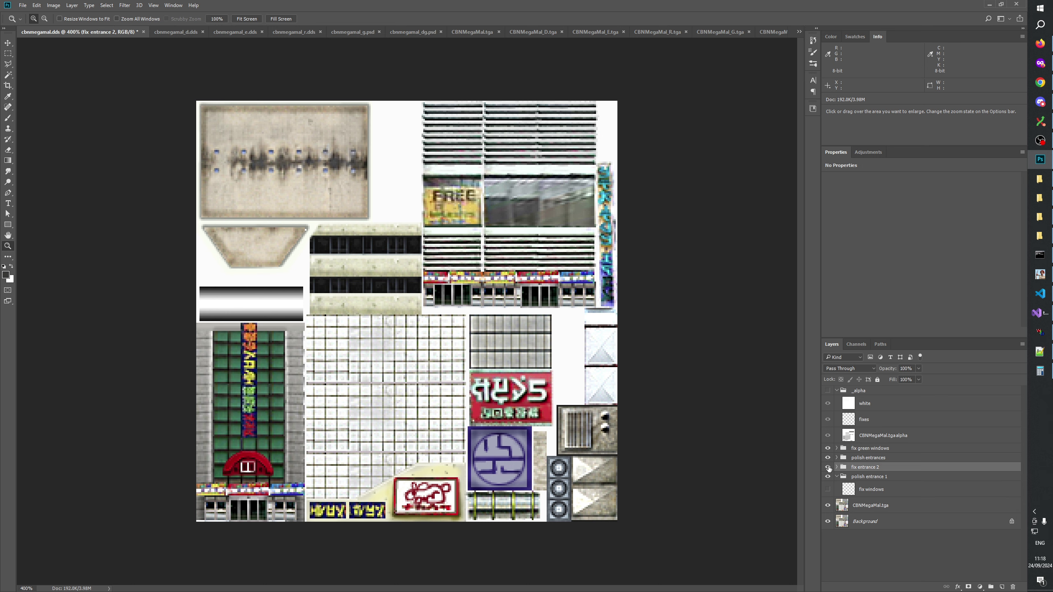
{"action": "left_click", "coordinate": [829, 467]}
{"action": "left_click", "coordinate": [828, 467]}
{"action": "left_click", "coordinate": [828, 467]}
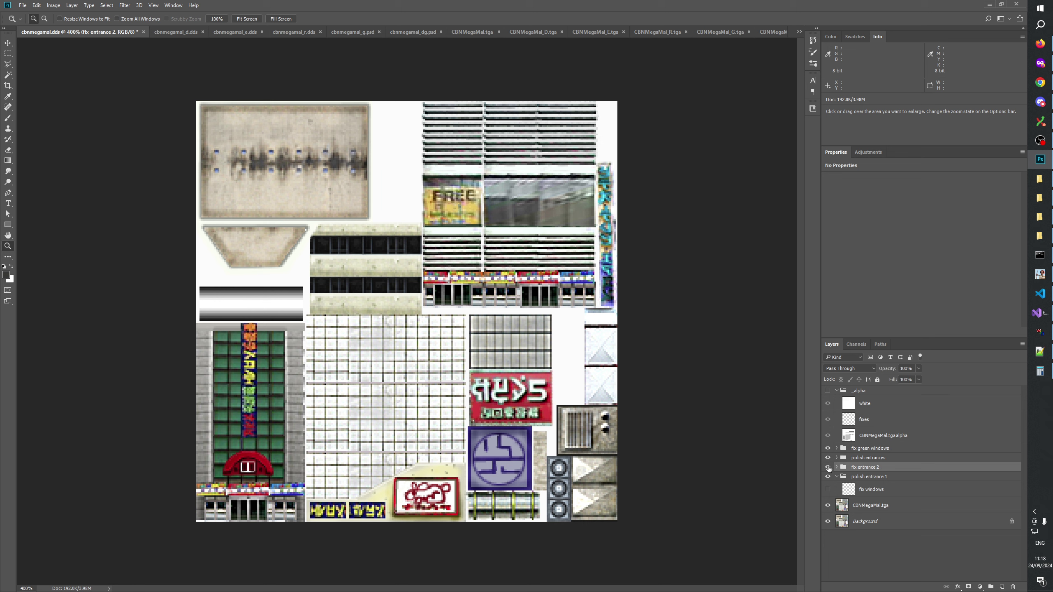
{"action": "left_click", "coordinate": [1013, 587]}
{"action": "left_click", "coordinate": [443, 217]}
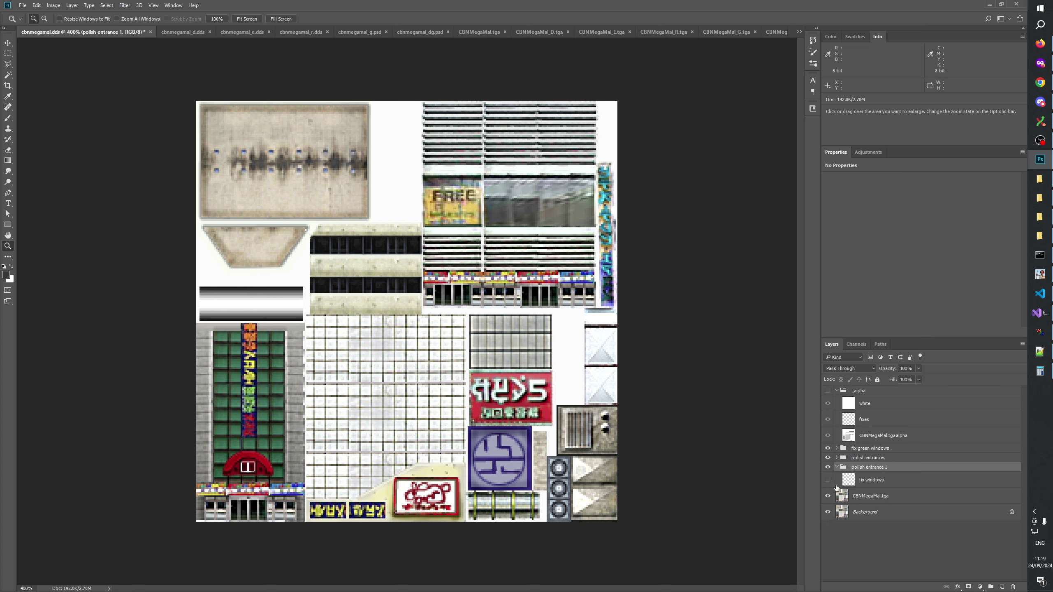
Delete the polish entrance 1 group together with its contents
{"action": "left_click", "coordinate": [828, 467]}
{"action": "left_click", "coordinate": [828, 468]}
{"action": "left_click", "coordinate": [1013, 587]}
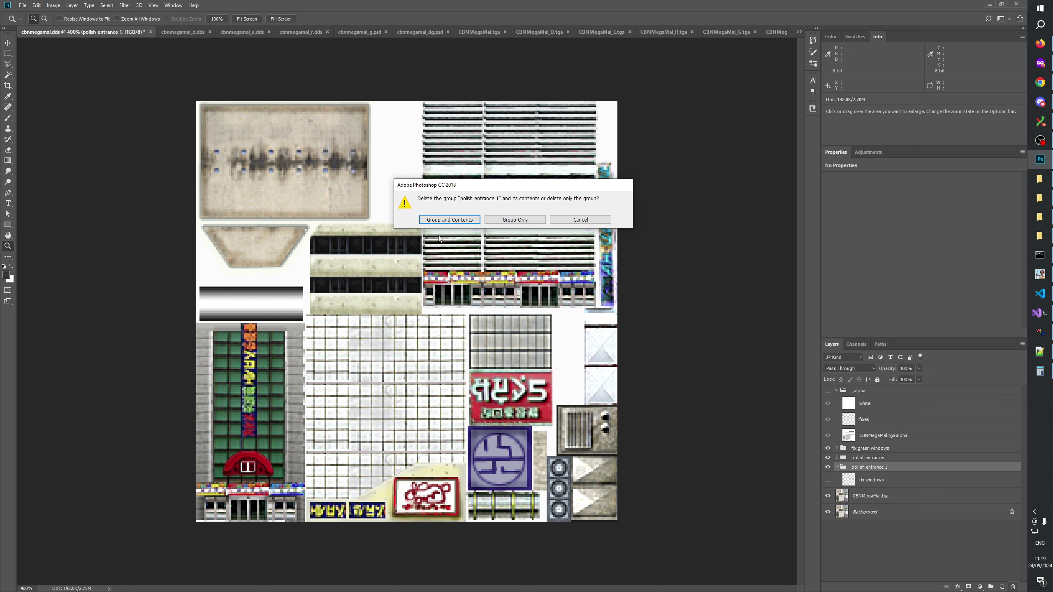
{"action": "key", "text": "Return"}
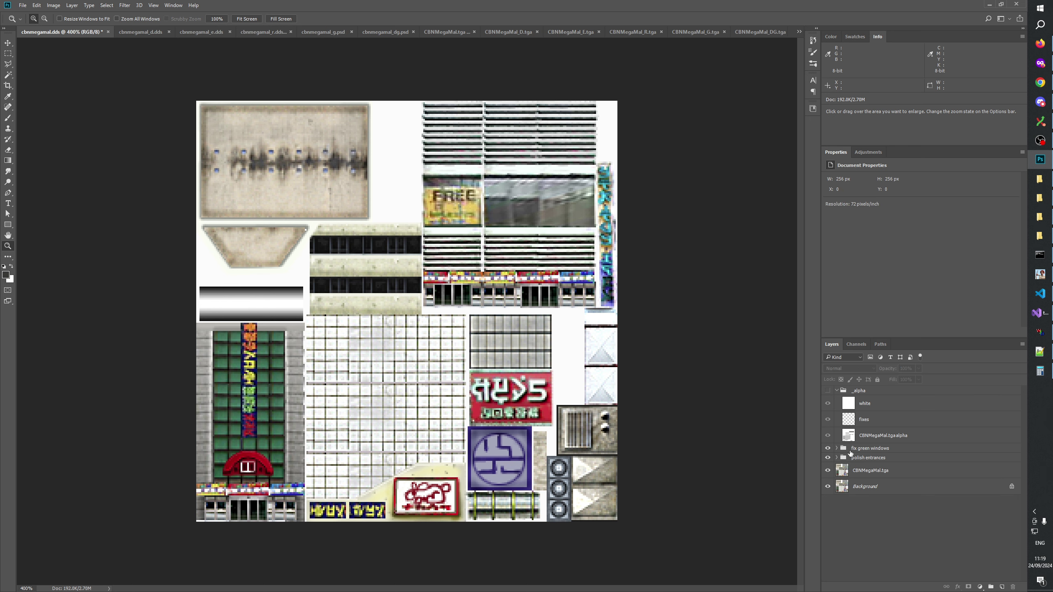
Compare the texture with the fix green windows and polish entrances groups switched off and on, at 100% and enlarged
{"action": "left_click", "coordinate": [850, 451]}
{"action": "left_click", "coordinate": [828, 449]}
{"action": "left_click", "coordinate": [828, 448]}
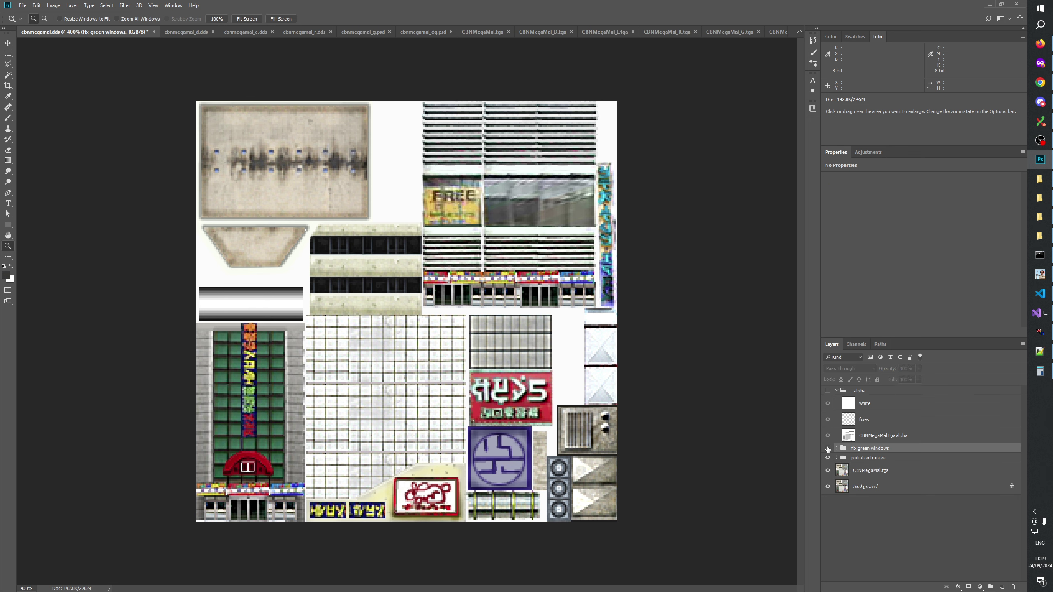
{"action": "left_click", "coordinate": [828, 448]}
{"action": "left_click", "coordinate": [828, 449]}
{"action": "left_click", "coordinate": [828, 448]}
{"action": "left_click", "coordinate": [828, 448]}
{"action": "left_click", "coordinate": [885, 535]}
{"action": "left_click", "coordinate": [828, 458]}
{"action": "left_click", "coordinate": [828, 457]}
{"action": "left_click", "coordinate": [828, 457]}
{"action": "left_click", "coordinate": [828, 457]}
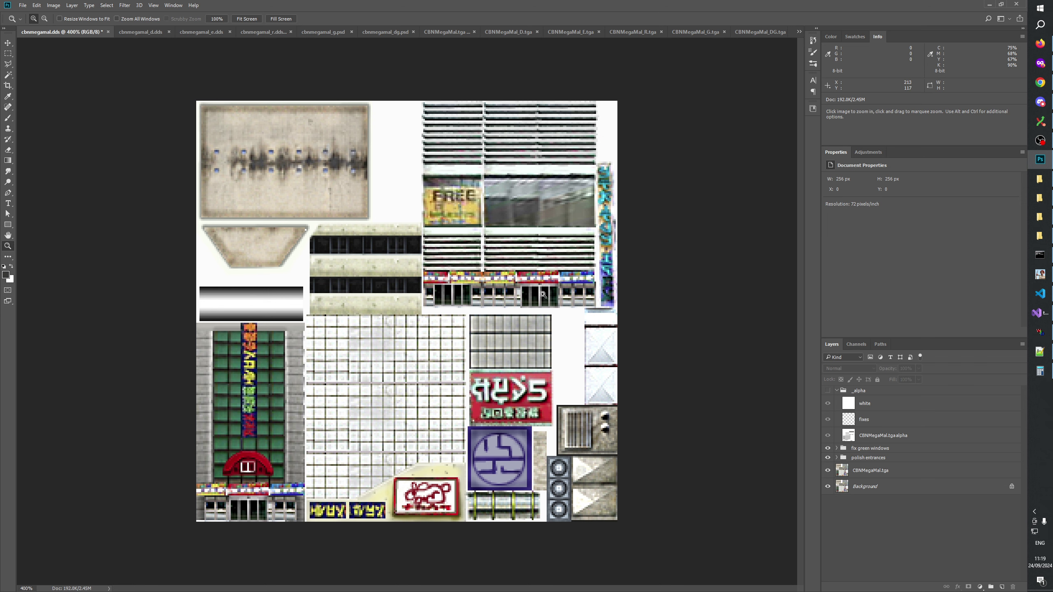
{"action": "right_click", "coordinate": [523, 288]}
{"action": "left_click", "coordinate": [535, 311]}
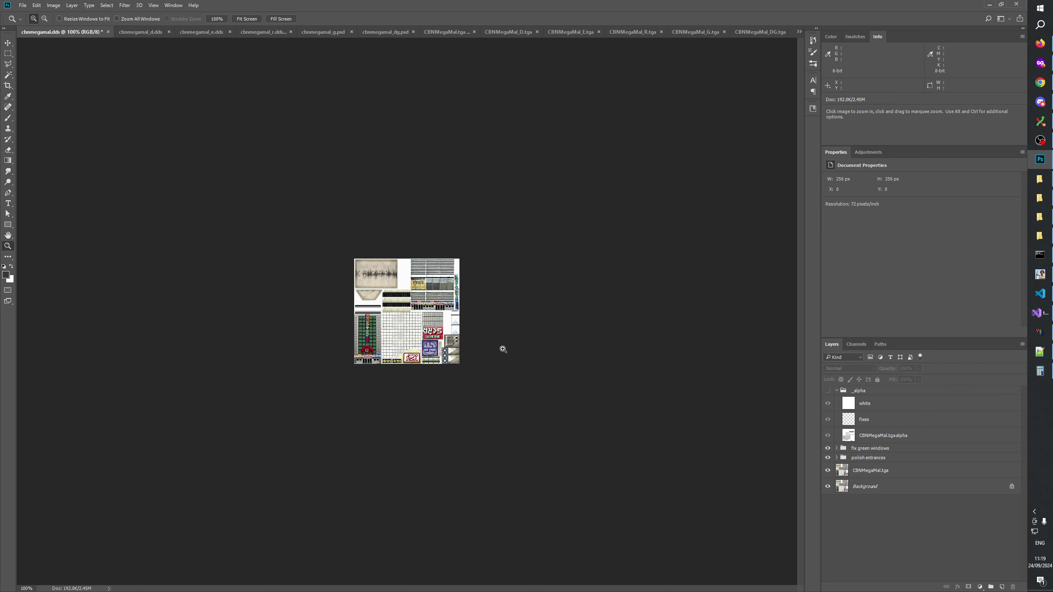
{"action": "left_click", "coordinate": [414, 345]}
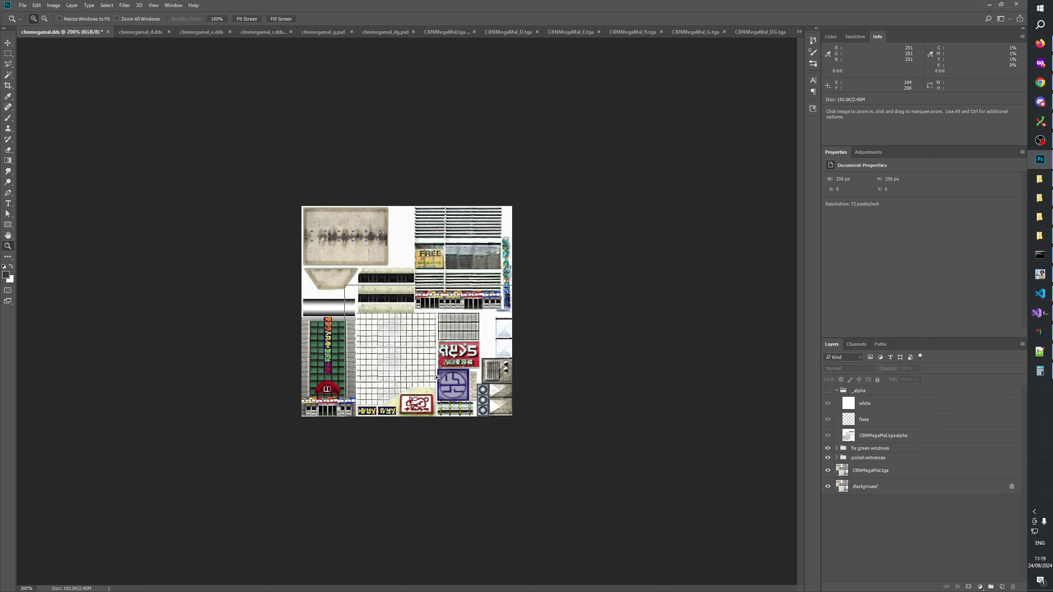
{"action": "left_click", "coordinate": [437, 378]}
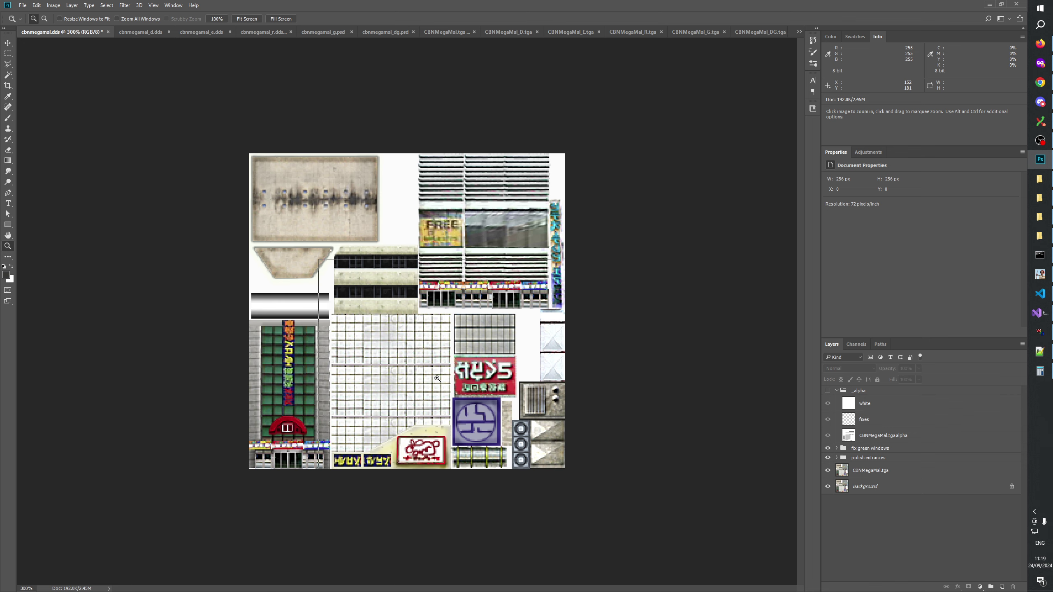
{"action": "left_click", "coordinate": [437, 378]}
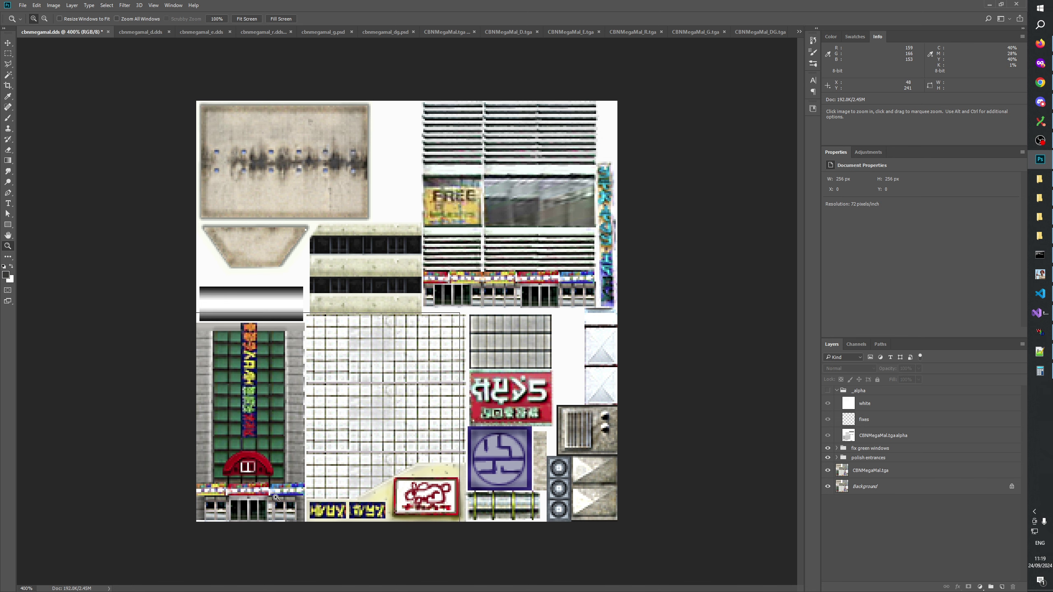
{"action": "left_click", "coordinate": [259, 509]}
{"action": "left_click", "coordinate": [260, 509]}
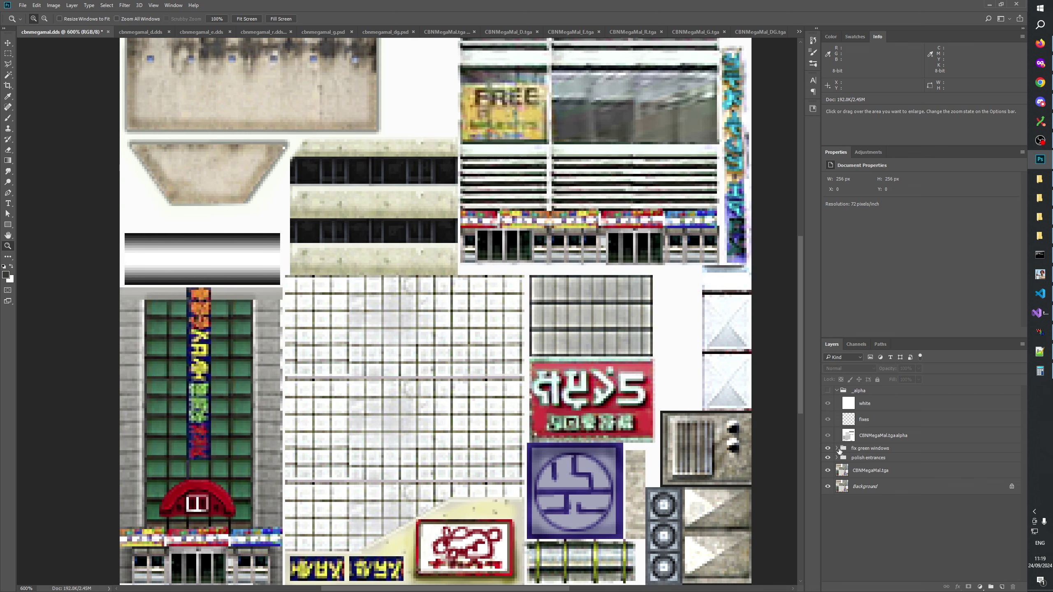
Add a Levels adjustment clipped to the fill windows layer and lower its output white level to 215
{"action": "left_click", "coordinate": [836, 448]}
{"action": "left_click", "coordinate": [837, 448]}
{"action": "left_click", "coordinate": [835, 459]}
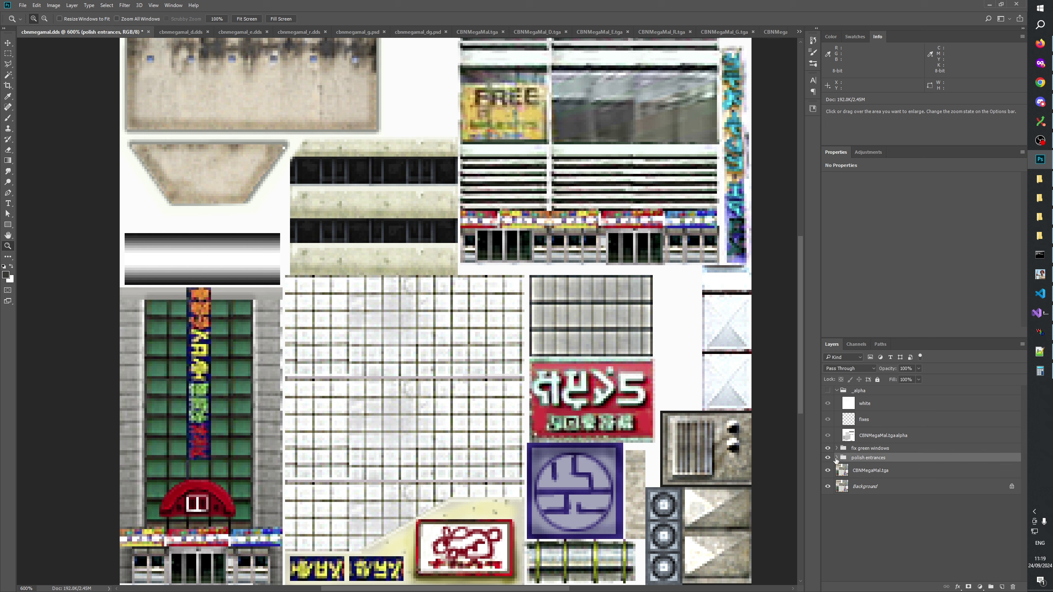
{"action": "left_click", "coordinate": [836, 459]}
{"action": "left_click", "coordinate": [874, 472]}
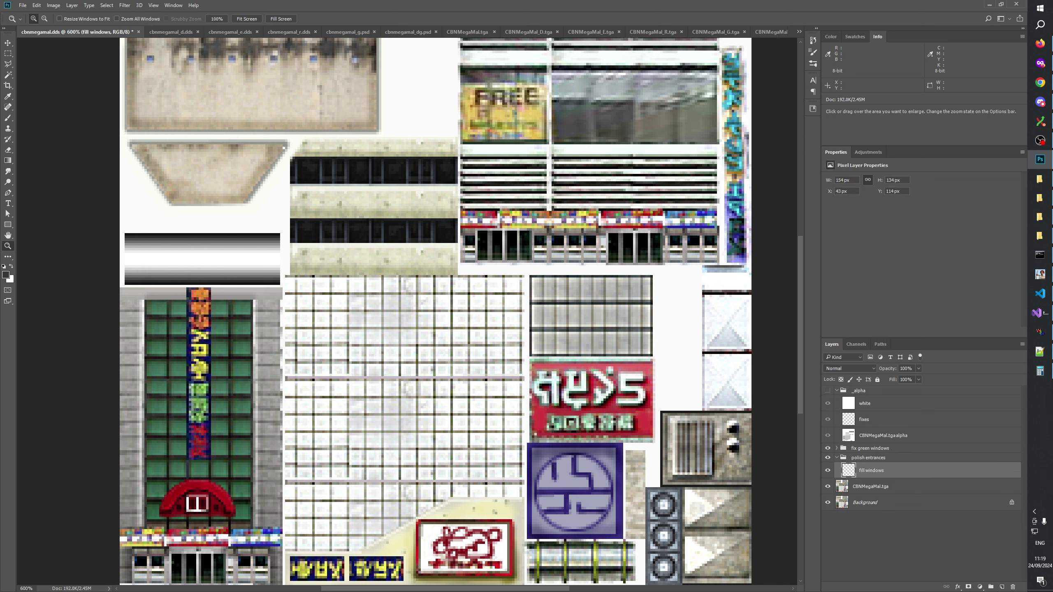
{"action": "left_click", "coordinate": [980, 588]}
{"action": "left_click", "coordinate": [966, 448]}
{"action": "left_click", "coordinate": [879, 474], "text": "alt"}
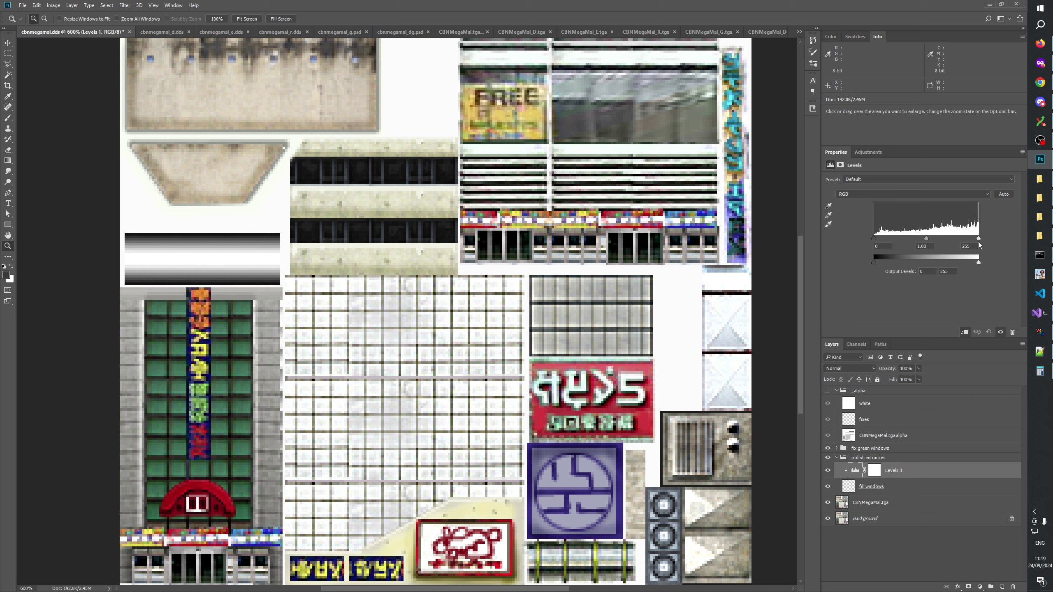
{"action": "mouse_move", "coordinate": [979, 261]}
{"action": "left_mouse_down"}
{"action": "mouse_move", "coordinate": [955, 263]}
{"action": "mouse_move", "coordinate": [965, 266]}
{"action": "left_mouse_up"}
{"action": "left_click_drag", "start_coordinate": [960, 263], "coordinate": [960, 263]}
{"action": "left_click", "coordinate": [874, 488]}
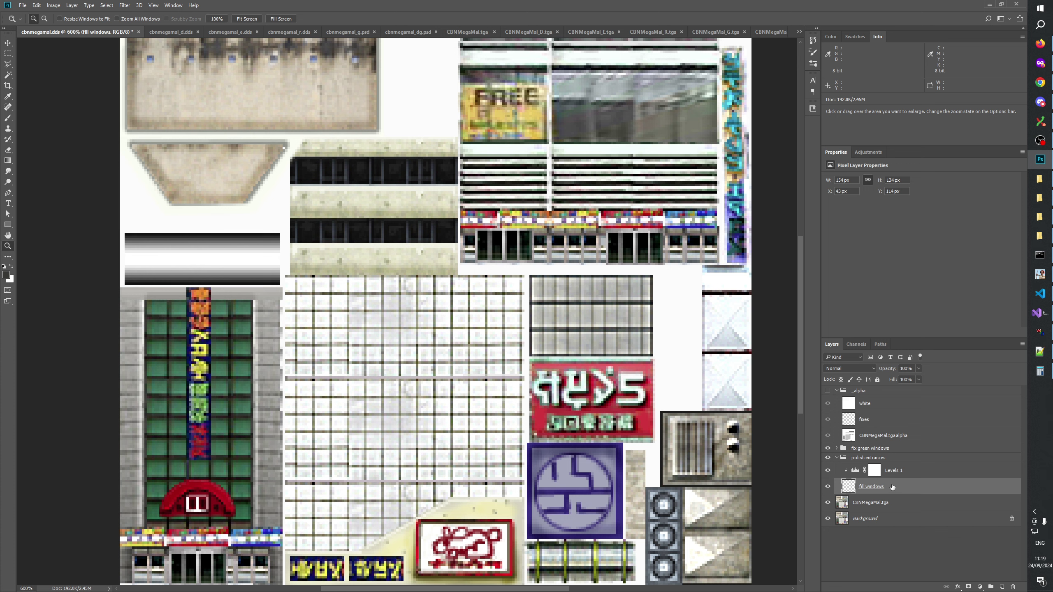
{"action": "left_click", "coordinate": [841, 368]}
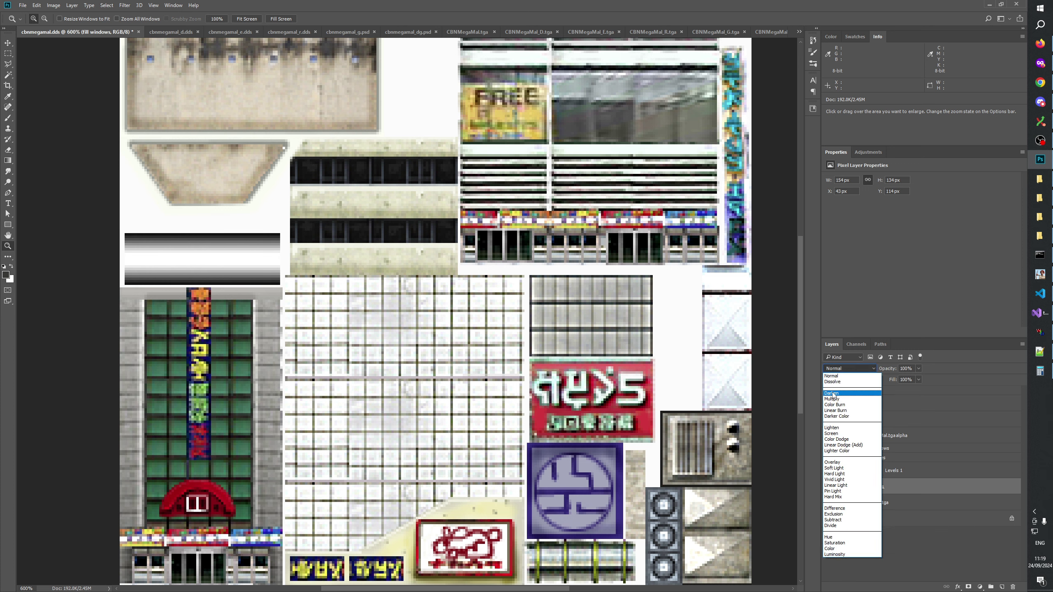
{"action": "left_click", "coordinate": [835, 429]}
{"action": "left_click", "coordinate": [835, 369]}
{"action": "left_click", "coordinate": [835, 377]}
Put the Levels 1 adjustment and the fill windows layer into a new group inside polish entrances
{"action": "left_click", "coordinate": [899, 473]}
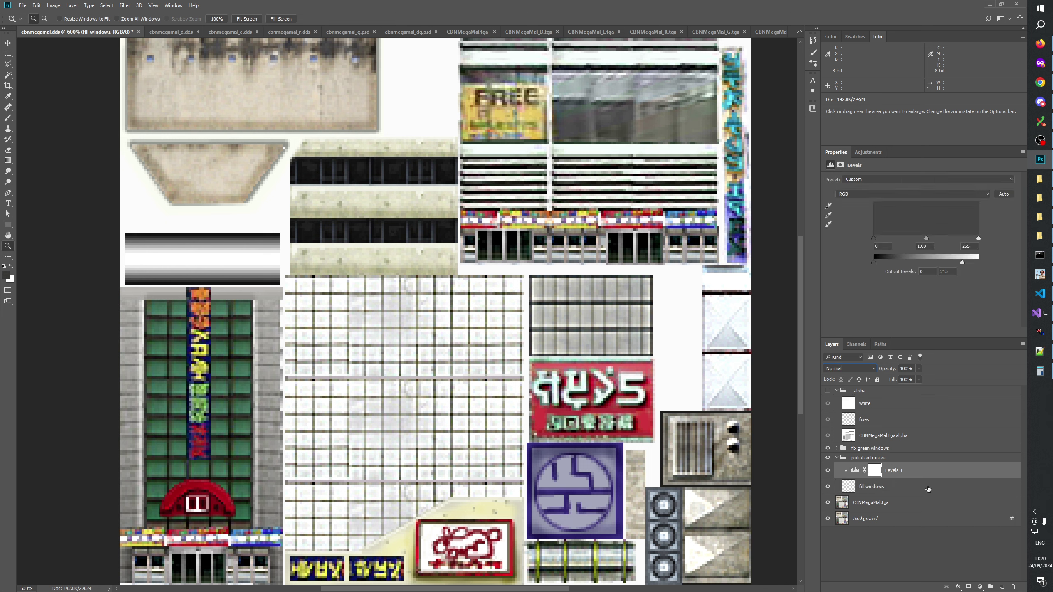
{"action": "left_click", "coordinate": [991, 587]}
{"action": "left_click", "coordinate": [886, 497]}
{"action": "left_click", "coordinate": [900, 480], "text": "shift"}
{"action": "left_click_drag", "start_coordinate": [899, 480], "coordinate": [868, 467]}
{"action": "left_click", "coordinate": [871, 467]}
Set the new group's blend mode to Lighten and rename the group "container"
{"action": "left_click", "coordinate": [850, 368]}
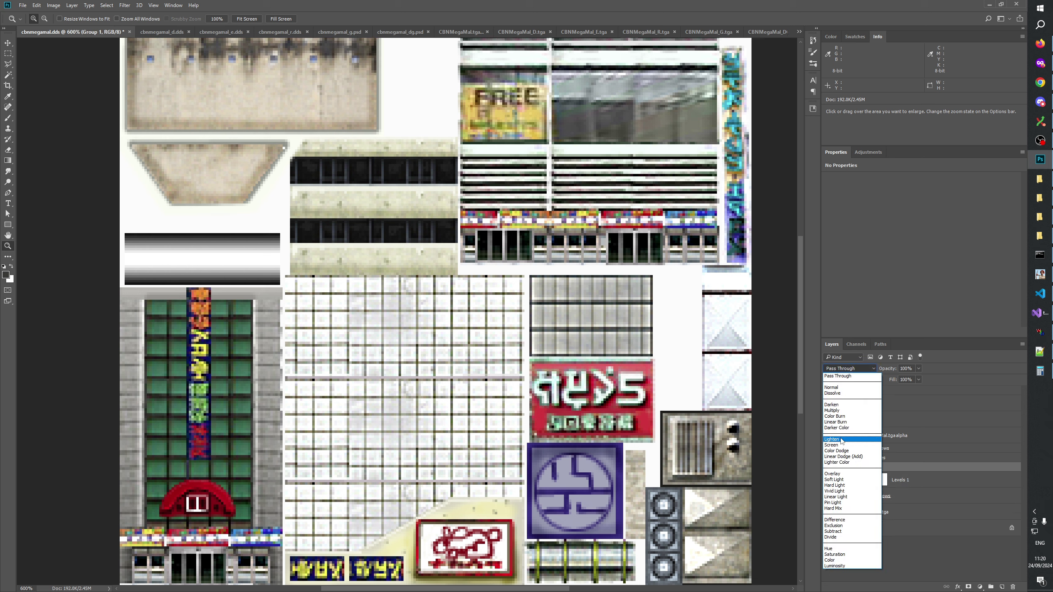
{"action": "left_click", "coordinate": [841, 440]}
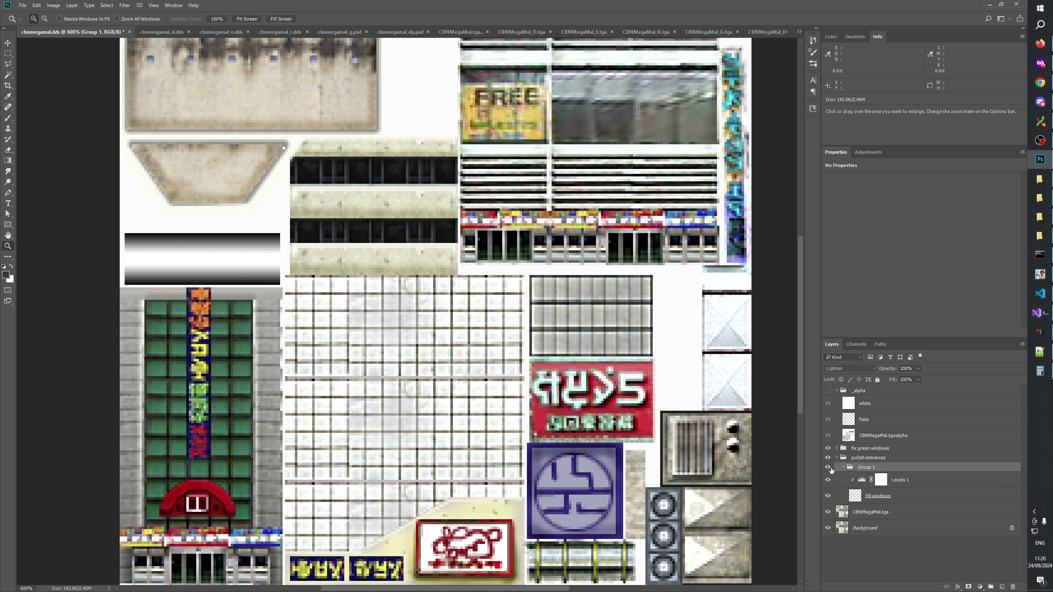
{"action": "left_click", "coordinate": [868, 570]}
{"action": "double_click", "coordinate": [867, 467]}
{"action": "type", "text": "container"}
{"action": "key", "text": "Return"}
{"action": "left_click", "coordinate": [858, 572]}
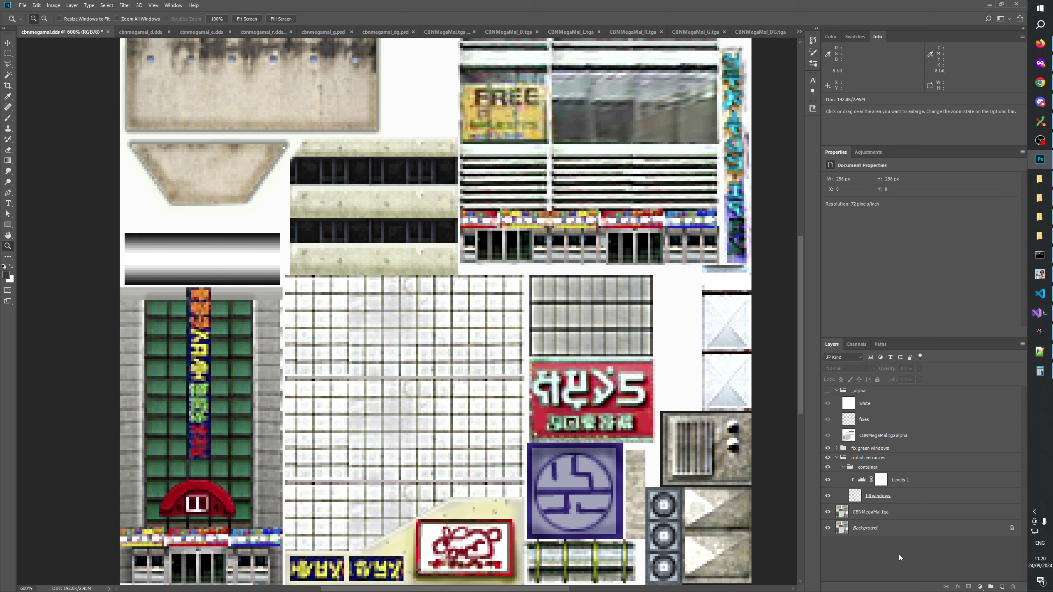
Compare the entrances with the polish entrances group off and on, at reduced size and close up around the red-canopy entrance
{"action": "left_click", "coordinate": [828, 458]}
{"action": "left_click", "coordinate": [828, 458]}
{"action": "left_click", "coordinate": [828, 458]}
{"action": "left_click", "coordinate": [828, 458]}
{"action": "right_click", "coordinate": [322, 420]}
{"action": "left_click", "coordinate": [357, 438]}
{"action": "left_click", "coordinate": [402, 332]}
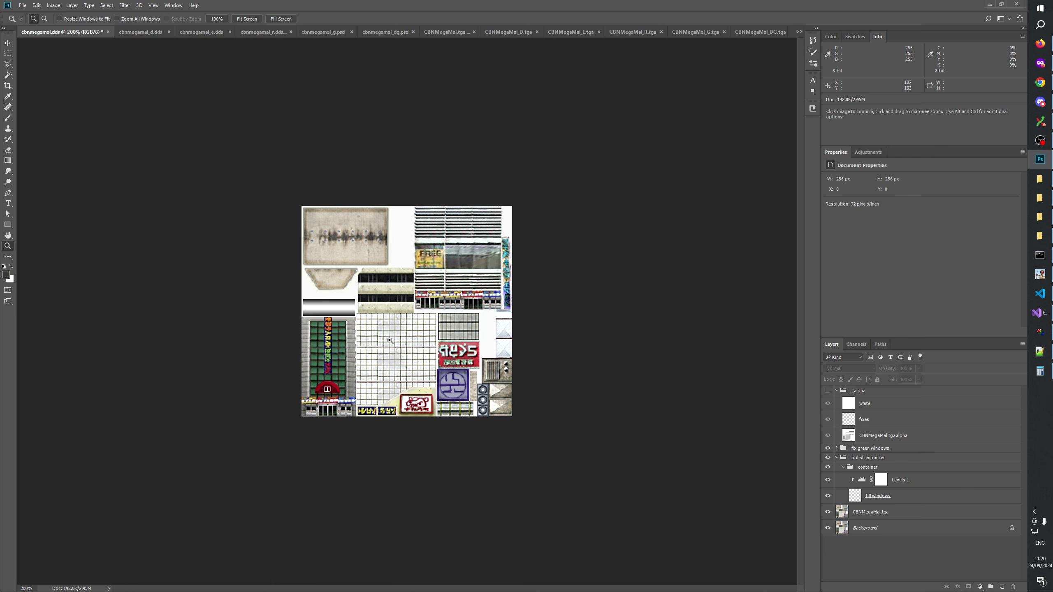
{"action": "left_click", "coordinate": [383, 388]}
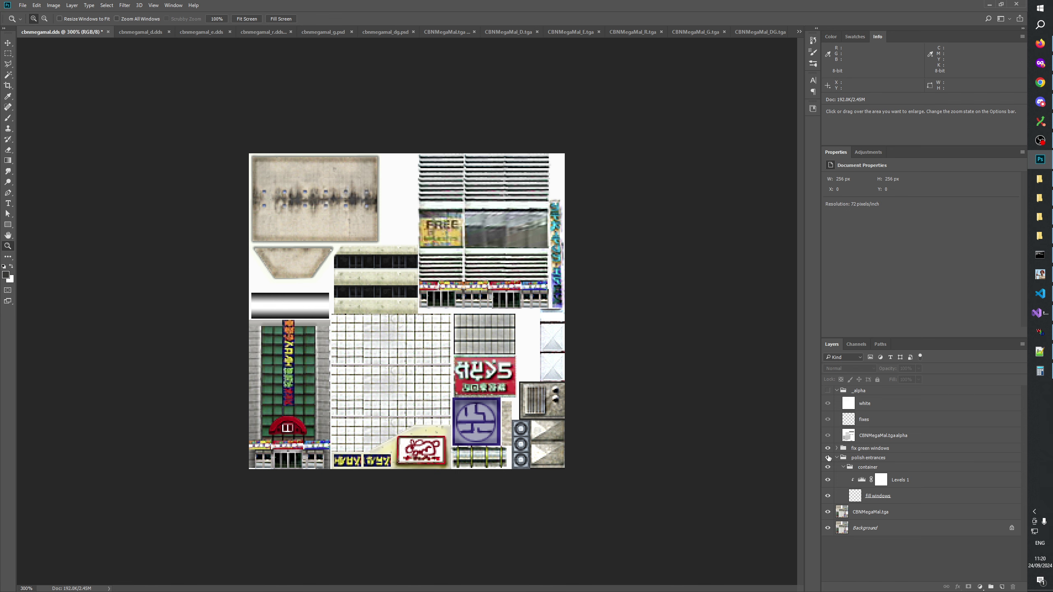
{"action": "left_click", "coordinate": [299, 459]}
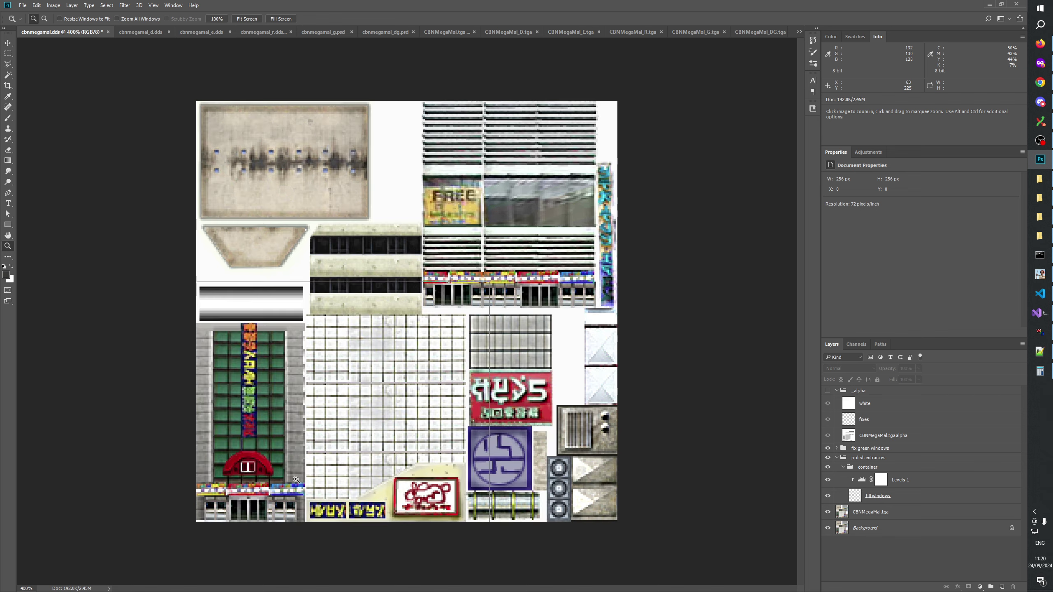
{"action": "left_click", "coordinate": [265, 522]}
{"action": "left_click", "coordinate": [266, 522]}
{"action": "left_click_drag", "start_coordinate": [242, 529], "coordinate": [152, 571]}
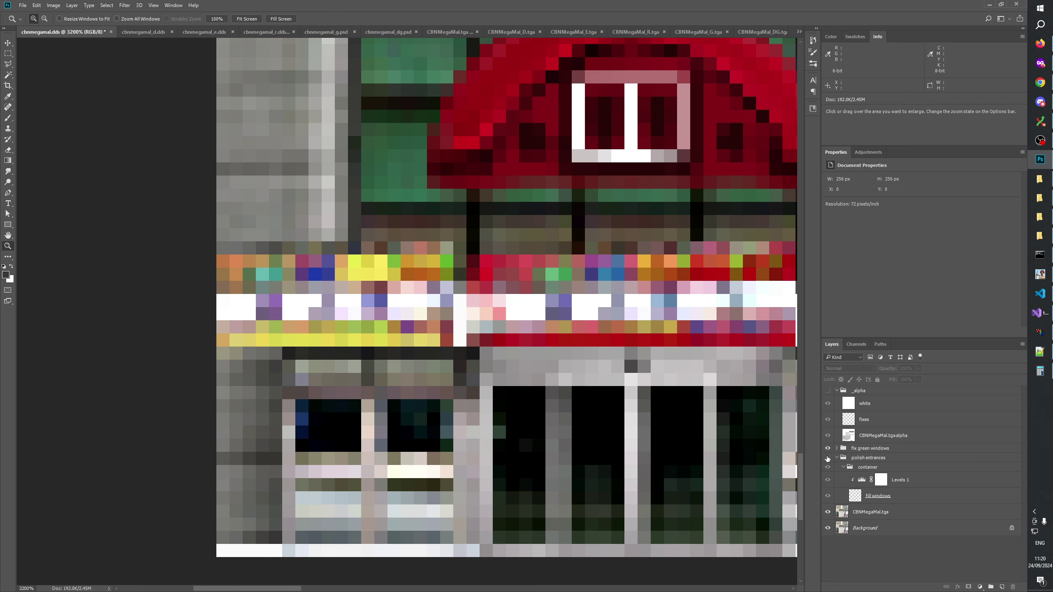
Show the polish entrances group, hide its container group, and inspect the window pixels beside the red-canopy entrance's doors
{"action": "left_click", "coordinate": [828, 458]}
{"action": "left_click", "coordinate": [827, 468]}
{"action": "left_click_drag", "start_coordinate": [666, 458], "coordinate": [350, 468]}
{"action": "left_click", "coordinate": [8, 53]}
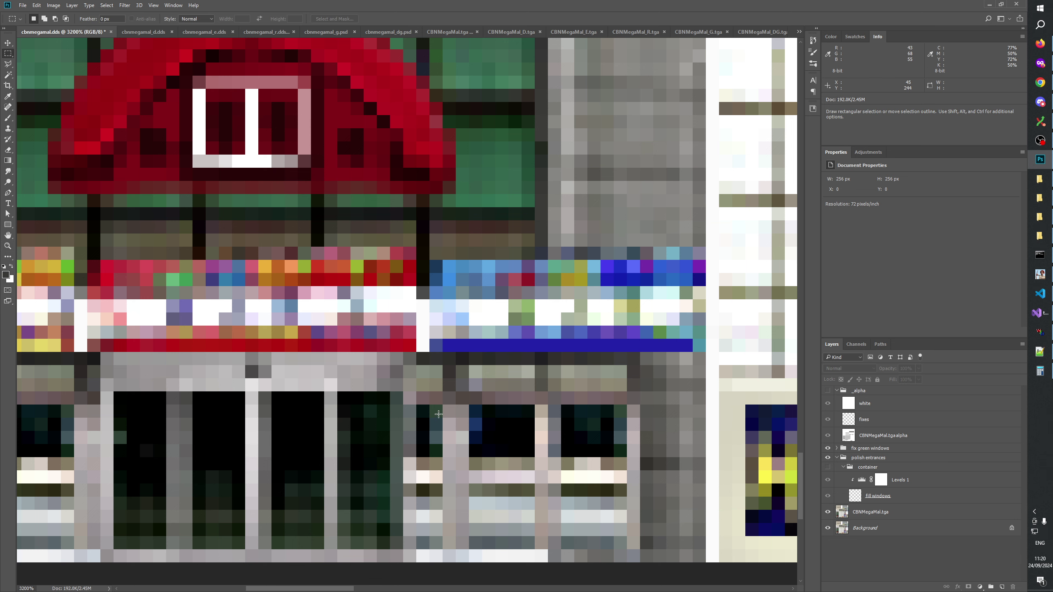
{"action": "left_click_drag", "start_coordinate": [438, 431], "coordinate": [599, 405]}
{"action": "left_click_drag", "start_coordinate": [506, 395], "coordinate": [336, 386]}
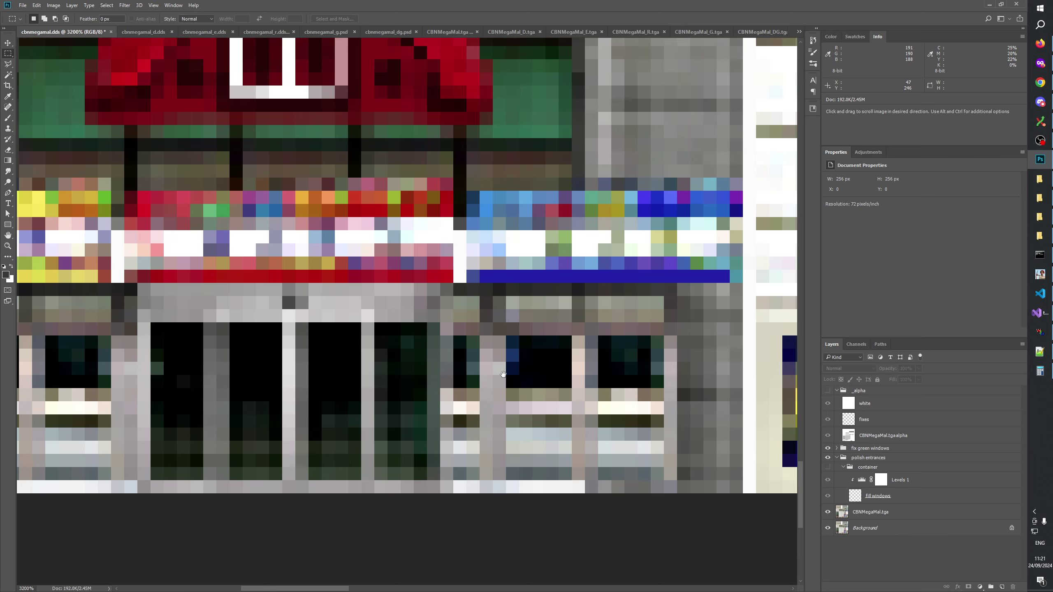
{"action": "left_click_drag", "start_coordinate": [503, 375], "coordinate": [559, 346]}
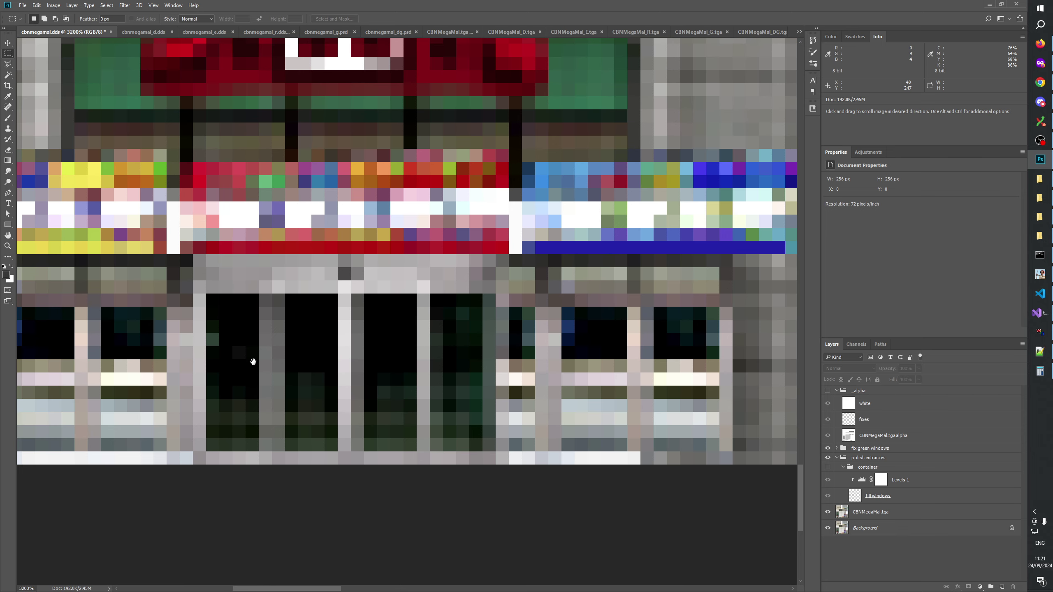
Check the whole texture at 100% and enlarged with the container group hidden
{"action": "left_click", "coordinate": [8, 245]}
{"action": "right_click", "coordinate": [277, 277]}
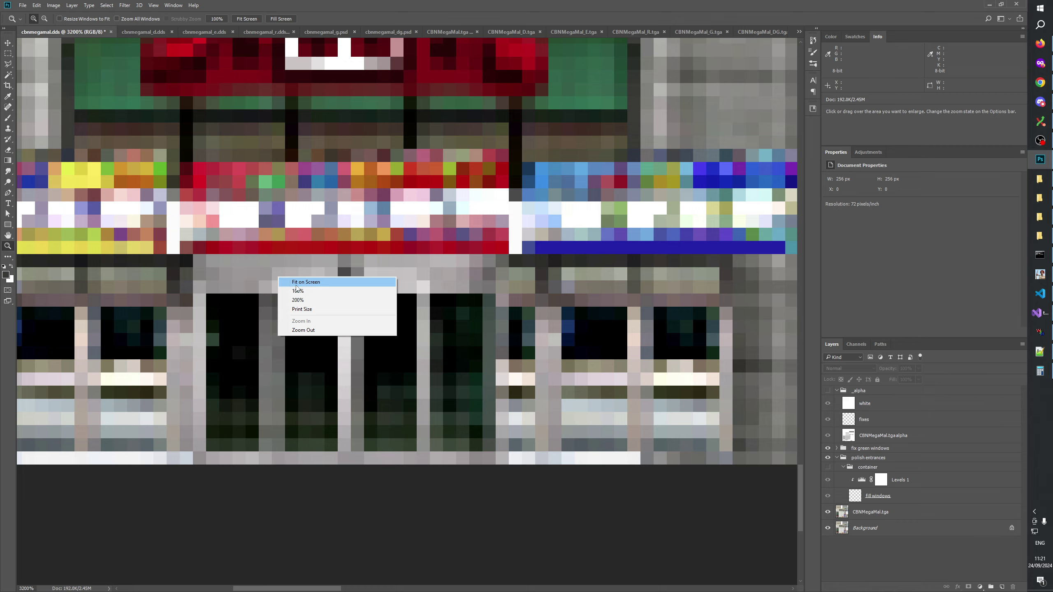
{"action": "left_click", "coordinate": [291, 291]}
{"action": "left_click_drag", "start_coordinate": [418, 291], "coordinate": [318, 347]}
{"action": "right_click", "coordinate": [340, 349]}
{"action": "left_click", "coordinate": [360, 367]}
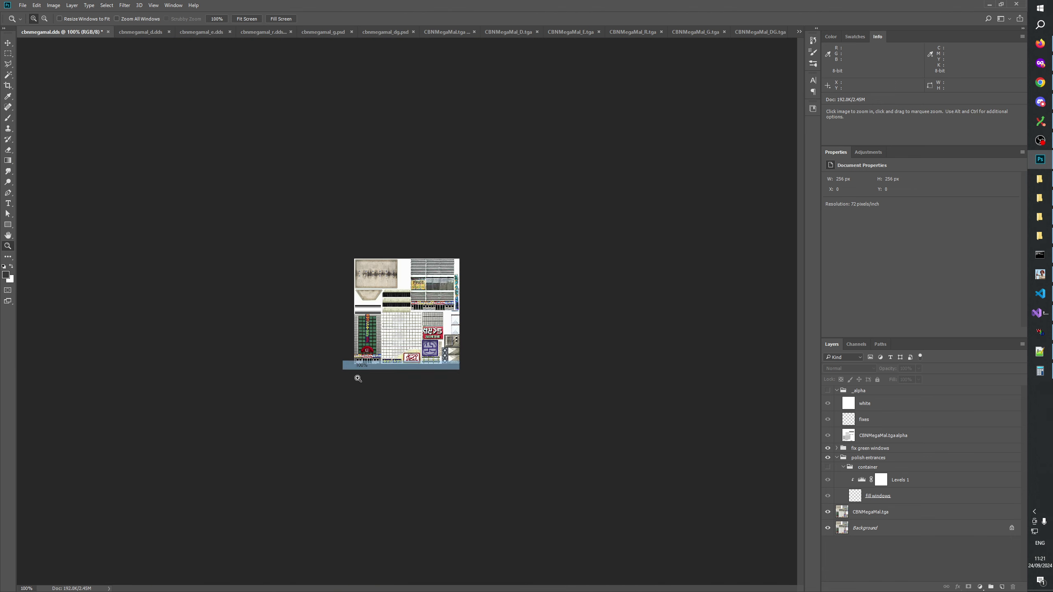
{"action": "left_click", "coordinate": [408, 316]}
{"action": "left_click", "coordinate": [409, 314]}
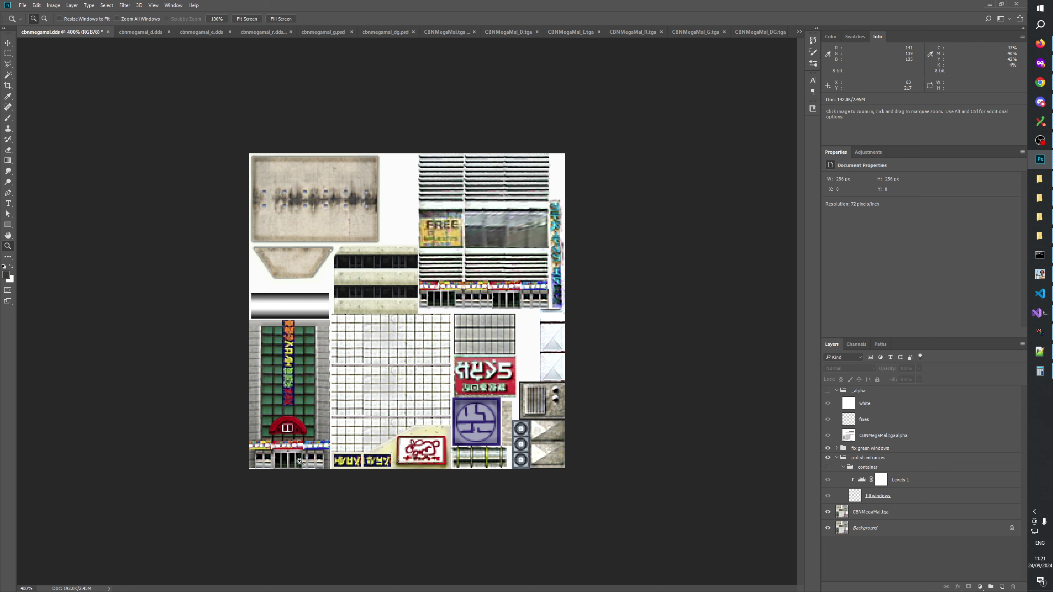
Examine the upper storefront's entrances at 1600%, using movable rectangular selections to compare door pane and window sizes
{"action": "left_click", "coordinate": [299, 449]}
{"action": "left_click", "coordinate": [299, 449]}
{"action": "left_click", "coordinate": [263, 497]}
{"action": "left_click_drag", "start_coordinate": [263, 497], "coordinate": [292, 438]}
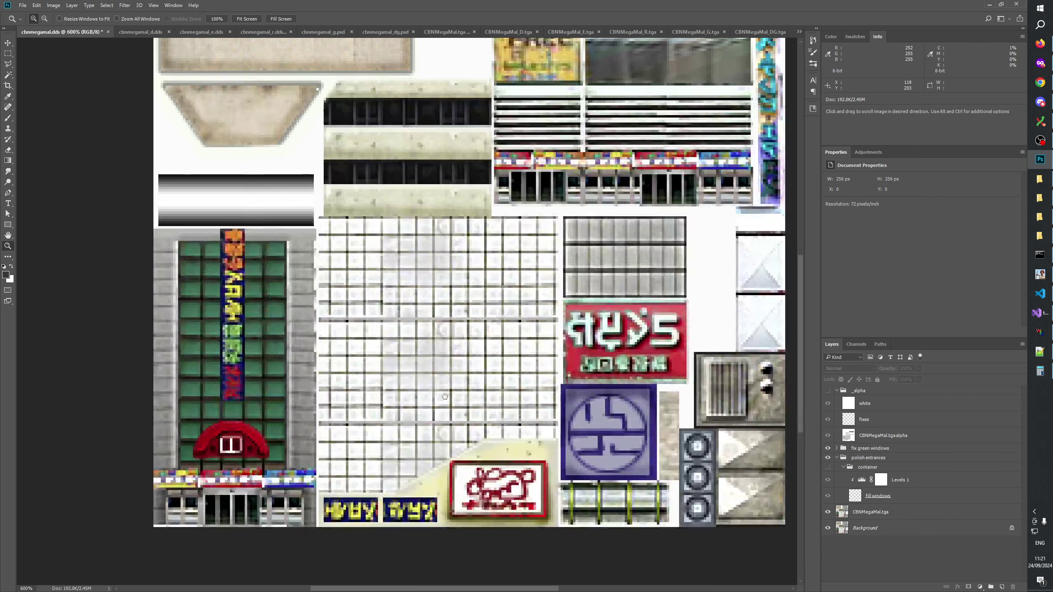
{"action": "left_click", "coordinate": [570, 207]}
{"action": "left_click", "coordinate": [579, 193]}
{"action": "left_click", "coordinate": [587, 180]}
{"action": "left_click", "coordinate": [292, 93]}
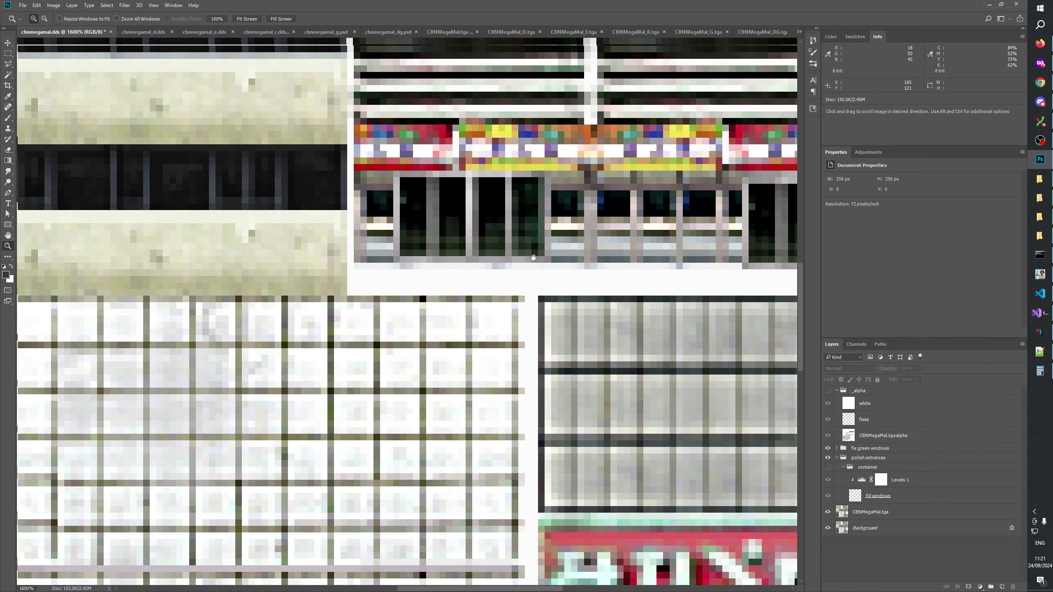
{"action": "key", "text": "m"}
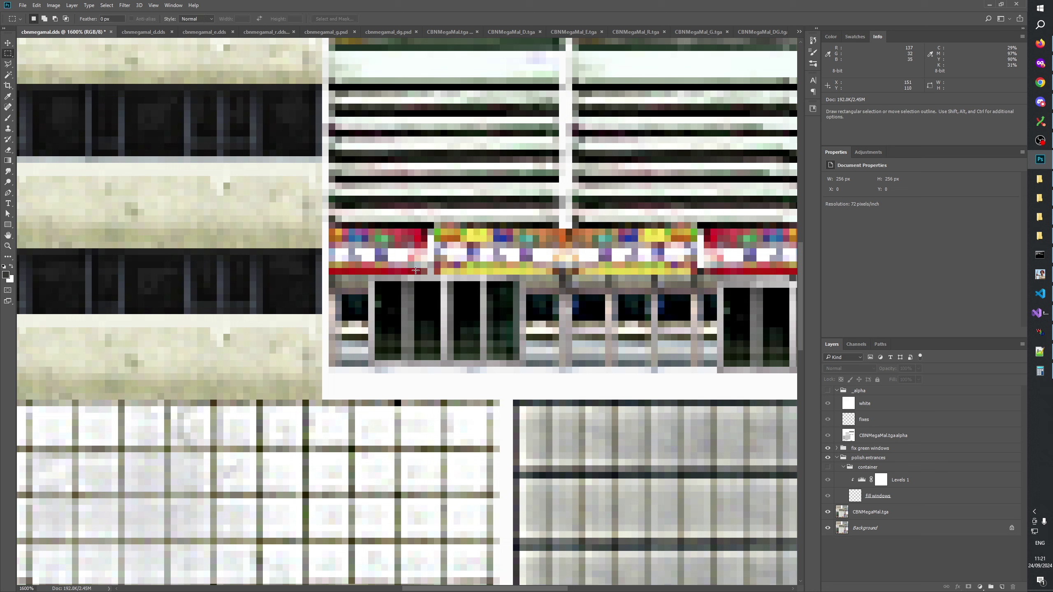
{"action": "left_click_drag", "start_coordinate": [375, 283], "coordinate": [401, 360]}
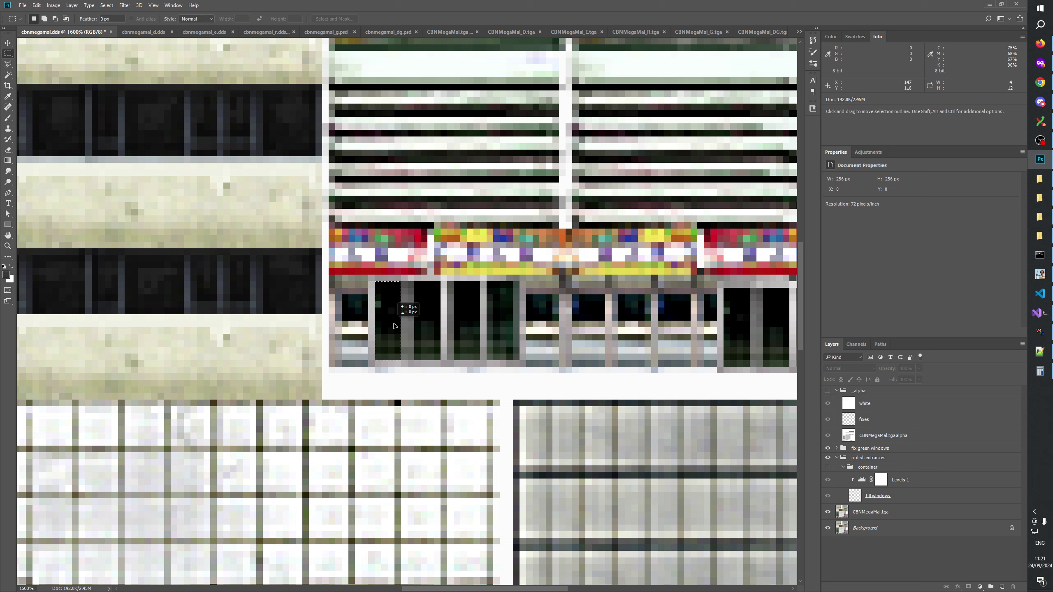
{"action": "mouse_move", "coordinate": [390, 323]}
{"action": "left_mouse_down"}
{"action": "mouse_move", "coordinate": [505, 323]}
{"action": "mouse_move", "coordinate": [226, 320]}
{"action": "mouse_move", "coordinate": [477, 307]}
{"action": "mouse_move", "coordinate": [514, 311]}
{"action": "mouse_move", "coordinate": [501, 329]}
{"action": "mouse_move", "coordinate": [570, 330]}
{"action": "mouse_move", "coordinate": [523, 348]}
{"action": "mouse_move", "coordinate": [494, 332]}
{"action": "mouse_move", "coordinate": [272, 341]}
{"action": "mouse_move", "coordinate": [256, 334]}
{"action": "mouse_move", "coordinate": [704, 334]}
{"action": "mouse_move", "coordinate": [618, 333]}
{"action": "mouse_move", "coordinate": [669, 334]}
{"action": "left_mouse_up"}
{"action": "left_click_drag", "start_coordinate": [603, 298], "coordinate": [401, 333]}
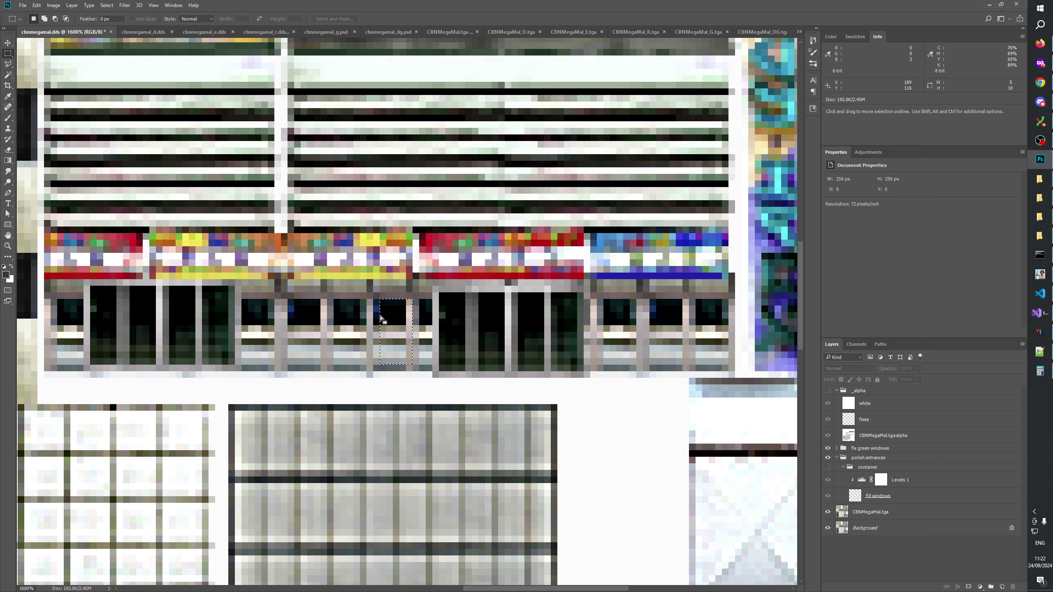
{"action": "left_click", "coordinate": [382, 277]}
{"action": "left_click_drag", "start_coordinate": [356, 495], "coordinate": [557, 501]}
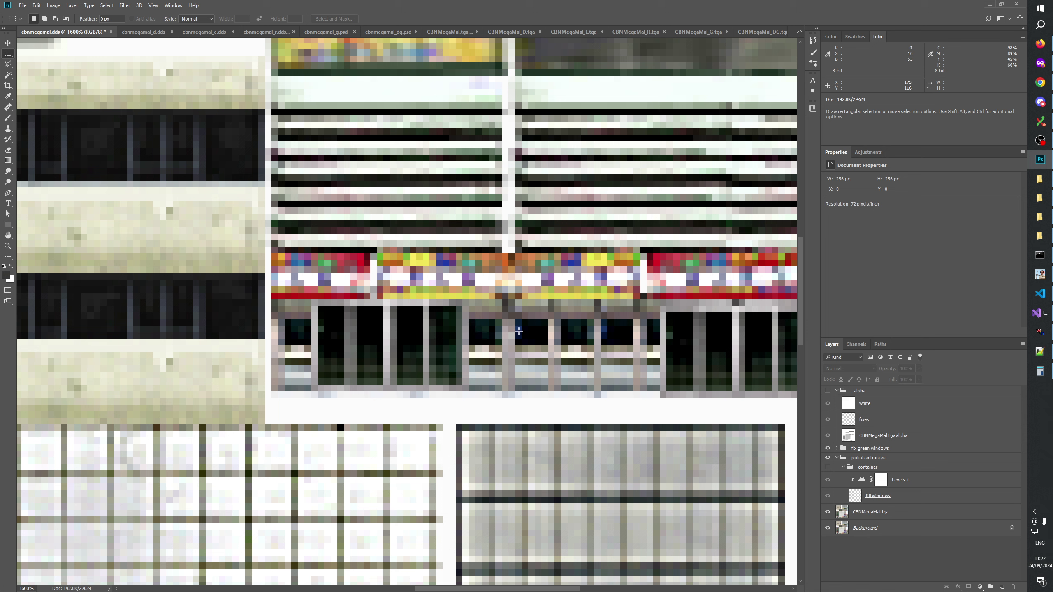
{"action": "mouse_move", "coordinate": [519, 331]}
{"action": "left_mouse_down"}
{"action": "mouse_move", "coordinate": [548, 352]}
{"action": "mouse_move", "coordinate": [550, 385]}
{"action": "mouse_move", "coordinate": [284, 358]}
{"action": "mouse_move", "coordinate": [301, 360]}
{"action": "left_mouse_up"}
{"action": "left_click", "coordinate": [252, 297]}
Roll the document history back to the fill windows Name Change state, before the old layers and groups were deleted
{"action": "left_click", "coordinate": [863, 459]}
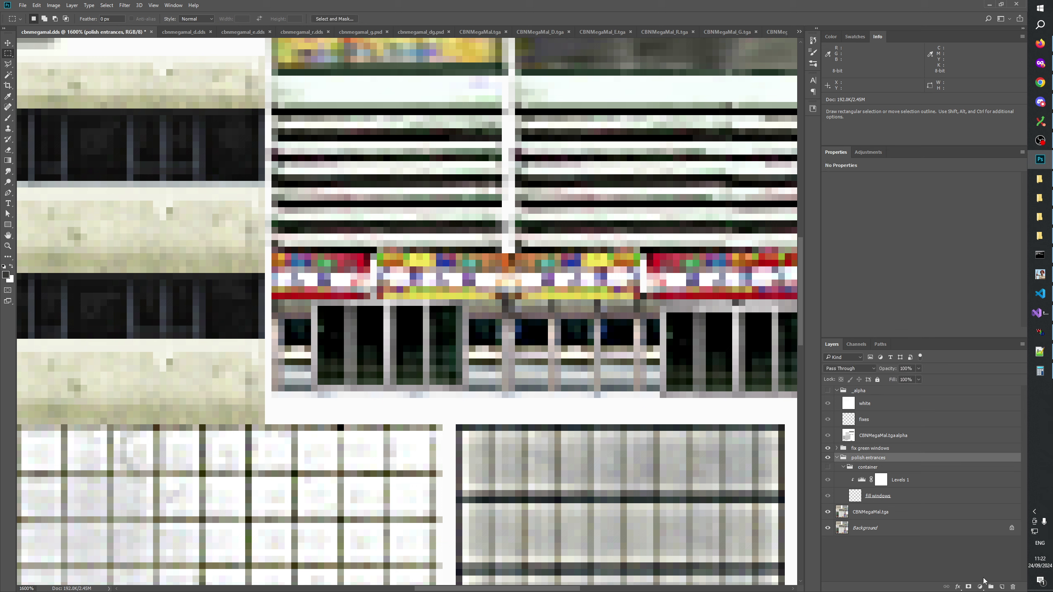
{"action": "left_click", "coordinate": [991, 587]}
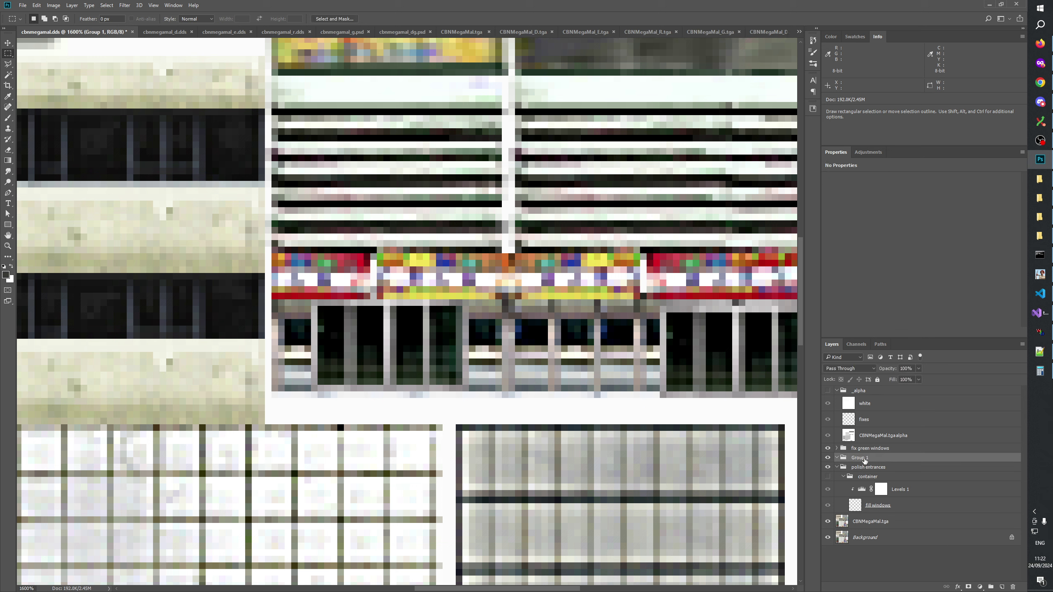
{"action": "left_click", "coordinate": [813, 41]}
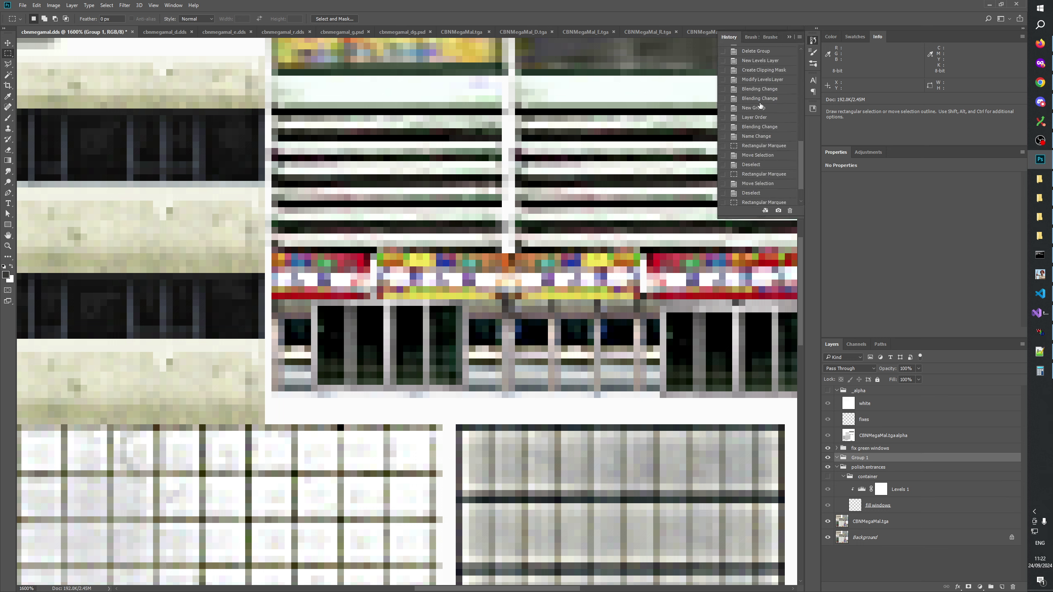
{"action": "scroll", "coordinate": [766, 141], "scroll_direction": "up", "scroll_amount": 3}
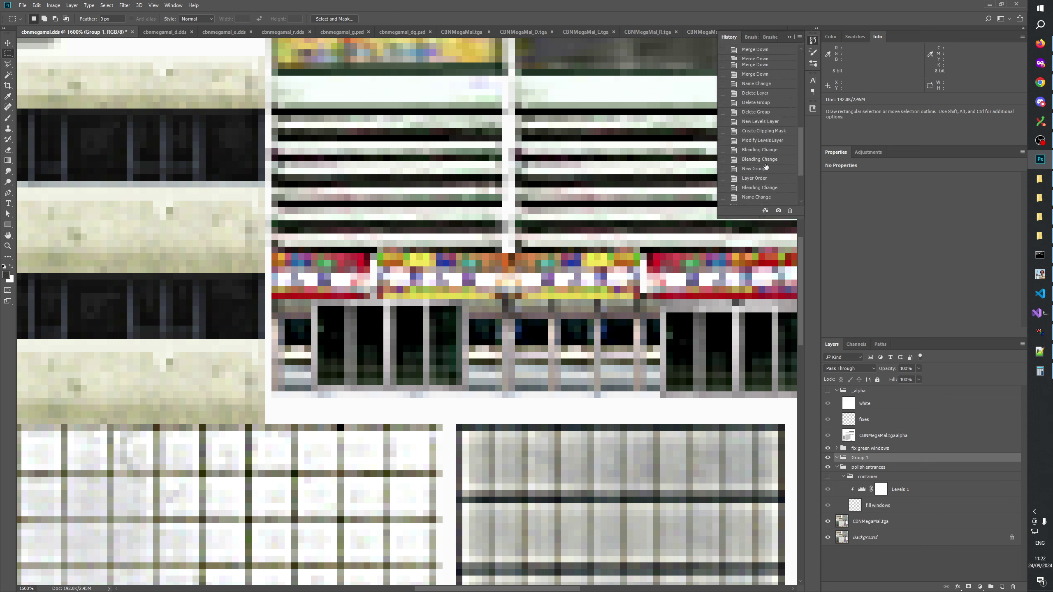
{"action": "left_click", "coordinate": [759, 84]}
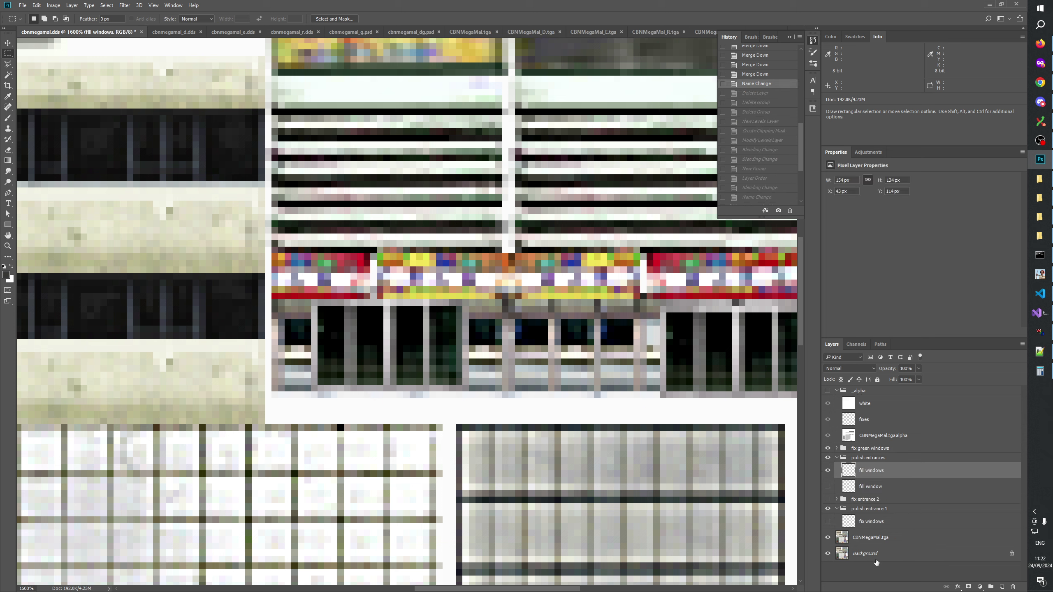
Inspect the layers of the fix entrance 2 group and toggle its visibility to compare the entrances
{"action": "left_click", "coordinate": [860, 564]}
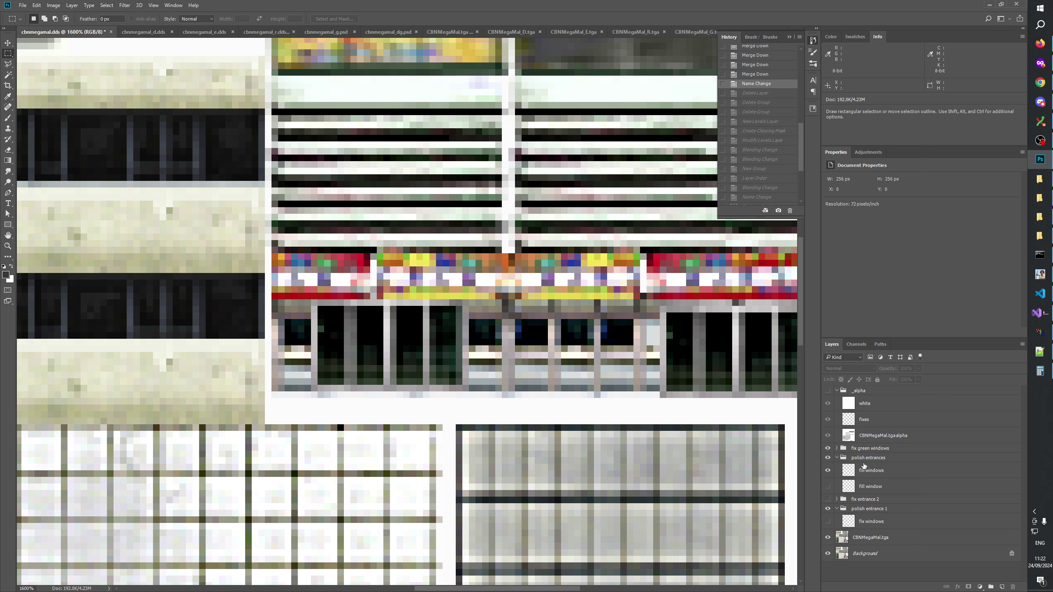
{"action": "left_click", "coordinate": [858, 499]}
{"action": "left_click", "coordinate": [836, 499]}
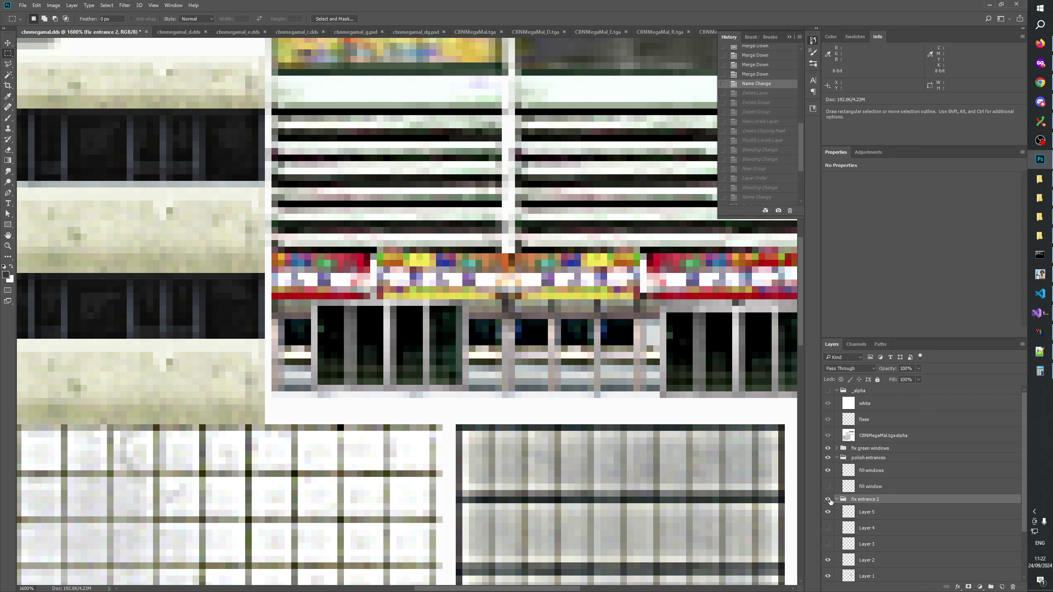
{"action": "left_click", "coordinate": [828, 500]}
{"action": "left_click", "coordinate": [828, 500]}
{"action": "left_click", "coordinate": [837, 499]}
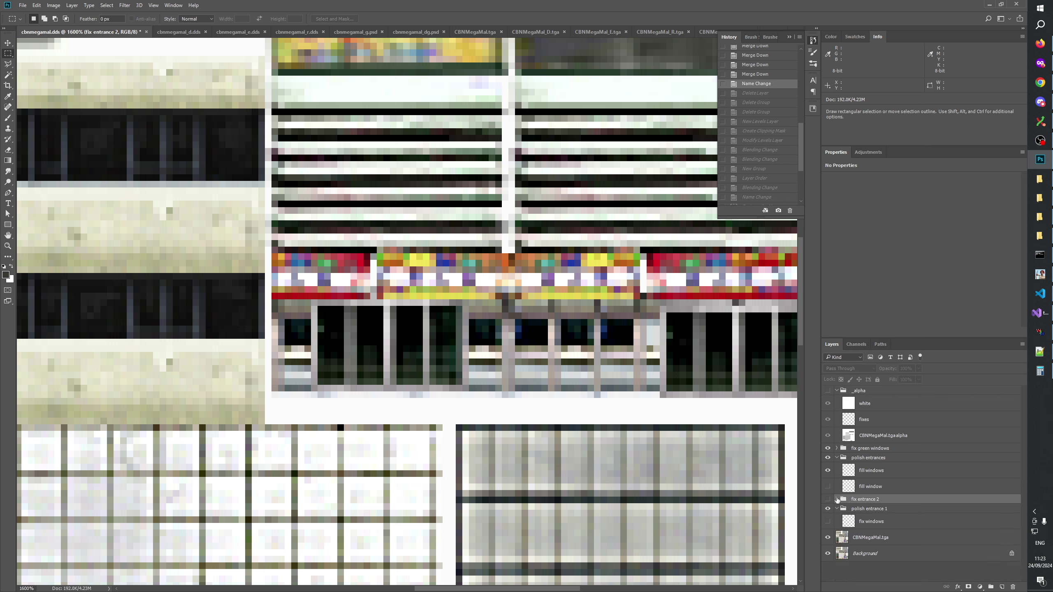
Collapse and hide the polish entrances and polish entrance 1 groups
{"action": "left_click", "coordinate": [837, 458]}
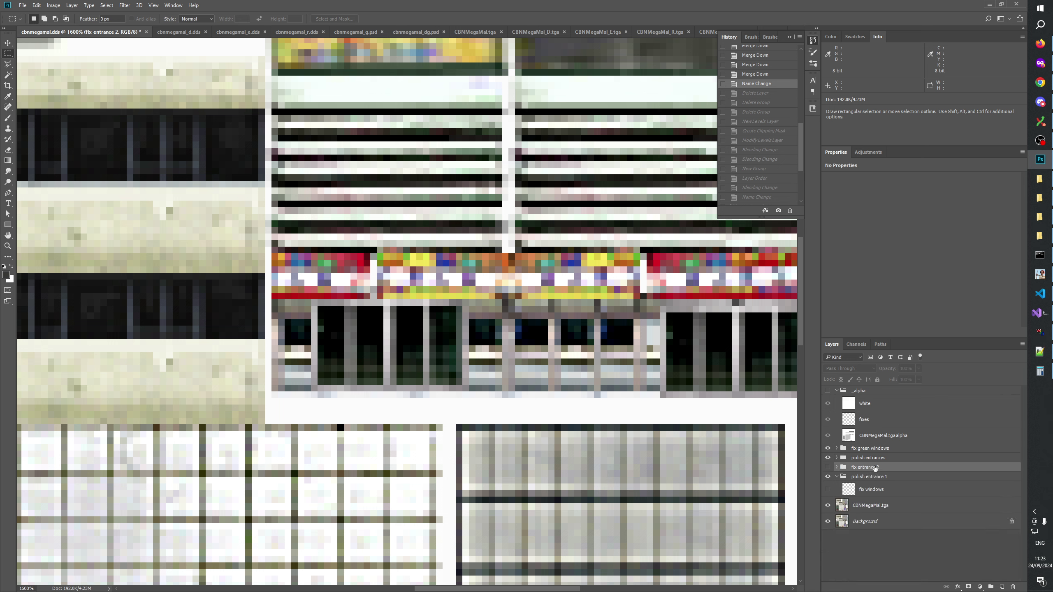
{"action": "left_click", "coordinate": [836, 478]}
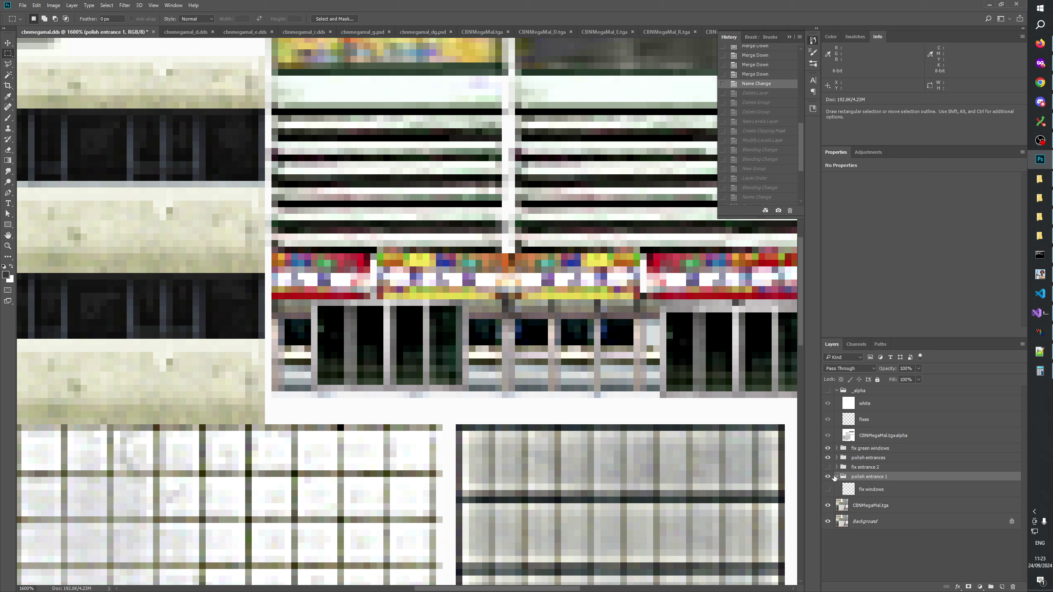
{"action": "left_click", "coordinate": [836, 477]}
{"action": "left_click", "coordinate": [833, 458]}
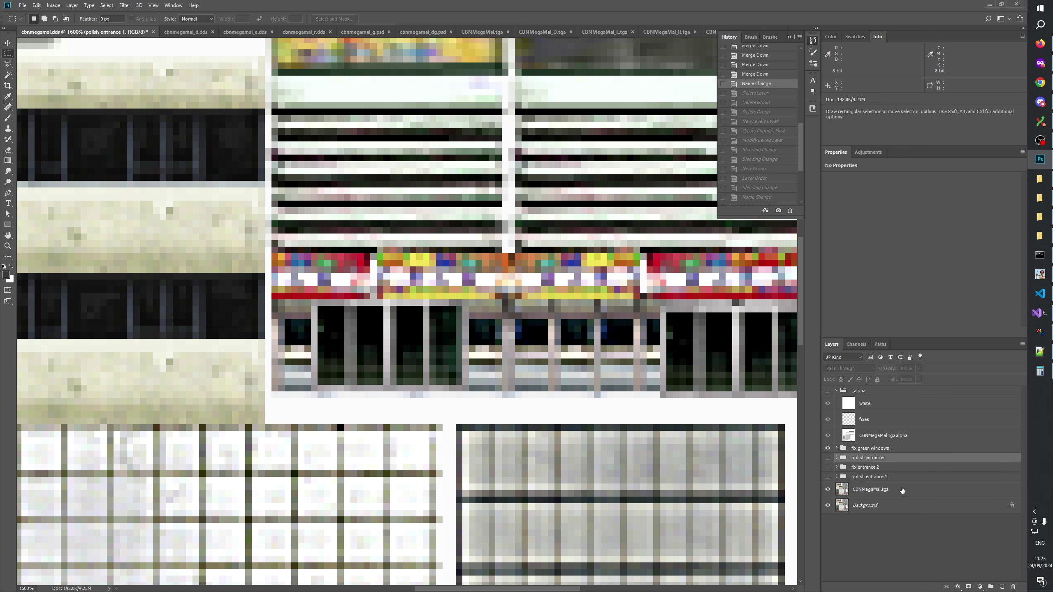
Create a new layer group above polish entrances and name it "fix entrance 2"
{"action": "left_click", "coordinate": [991, 587]}
{"action": "double_click", "coordinate": [860, 458]}
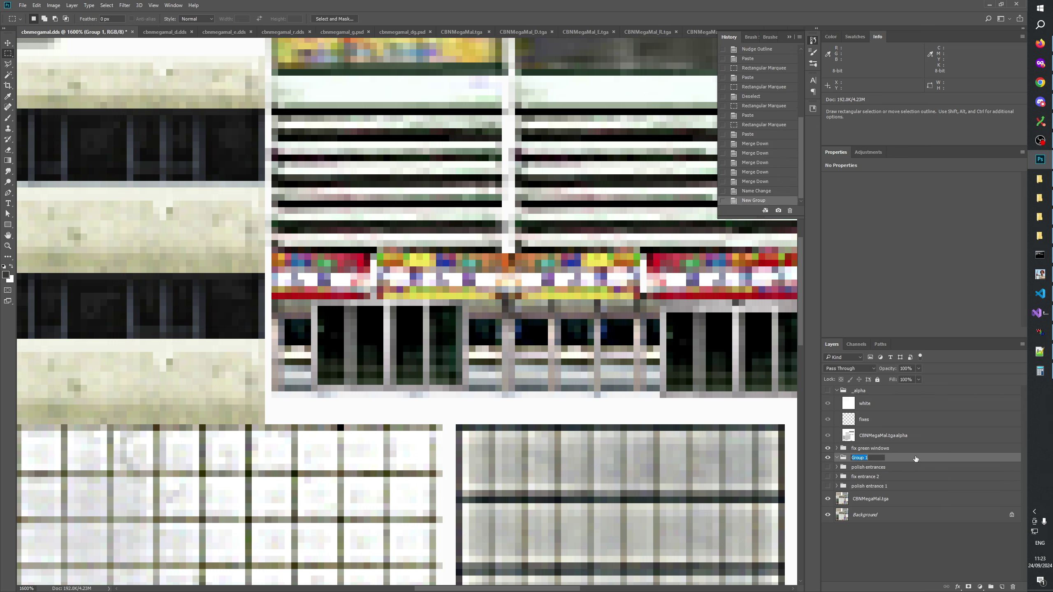
{"action": "type", "text": "fix entrance 2"}
{"action": "key", "text": "Return"}
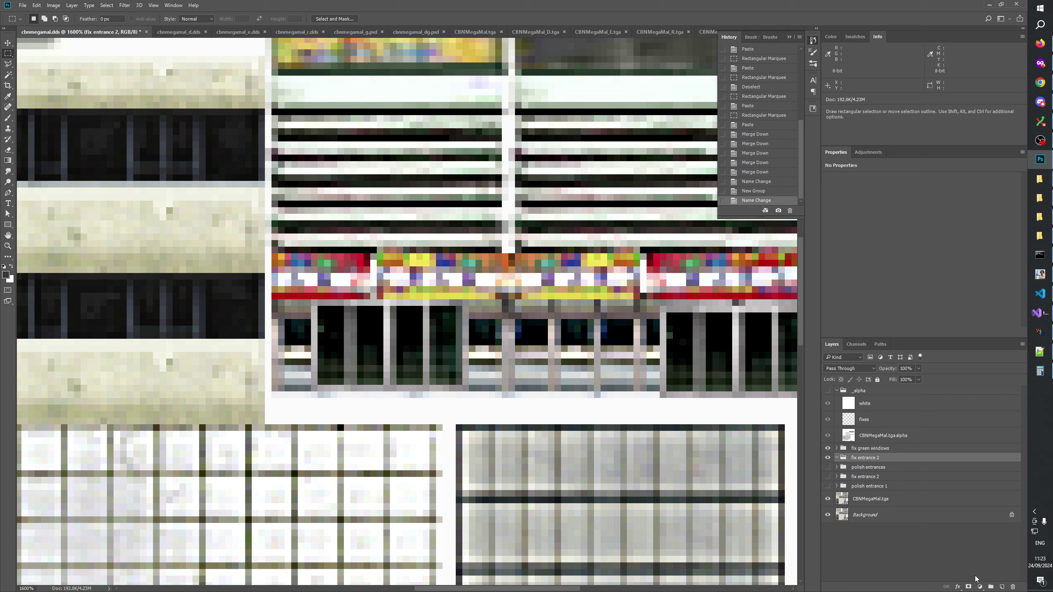
Add a layer in the new group and paste a 1 × 4 px dark strip one pixel left in the storefront's leftmost window
{"action": "left_click", "coordinate": [1002, 586]}
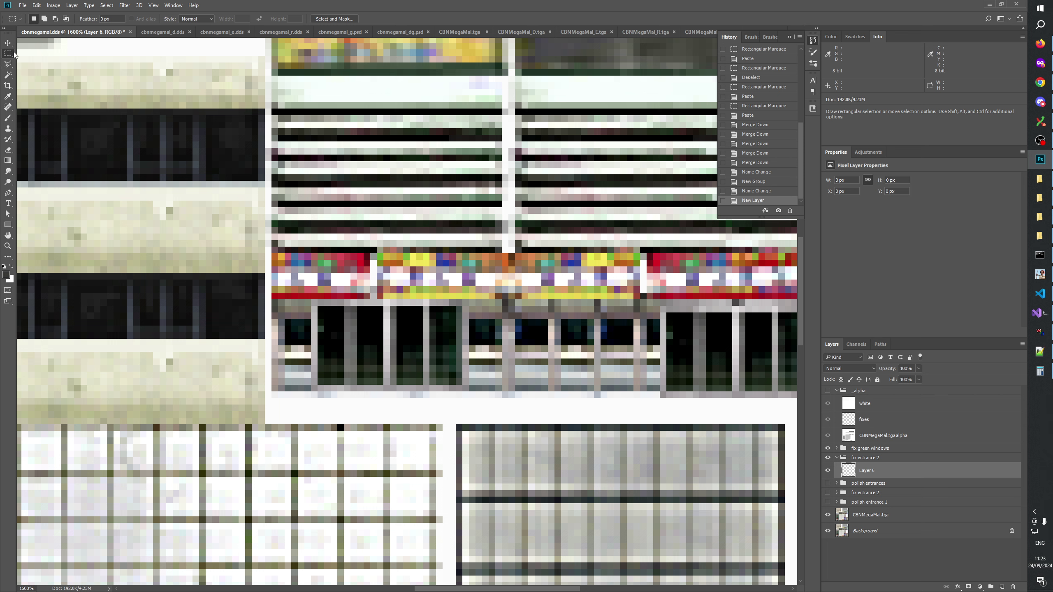
{"action": "left_click_drag", "start_coordinate": [286, 320], "coordinate": [292, 346]}
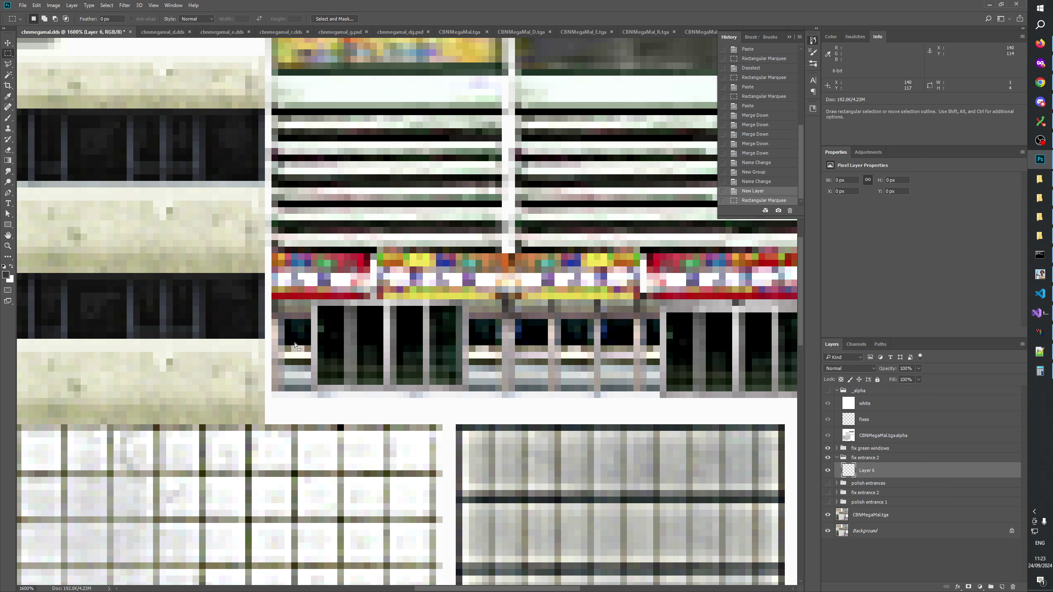
{"action": "key", "text": "Left"}
{"action": "key", "text": "ctrl+v"}
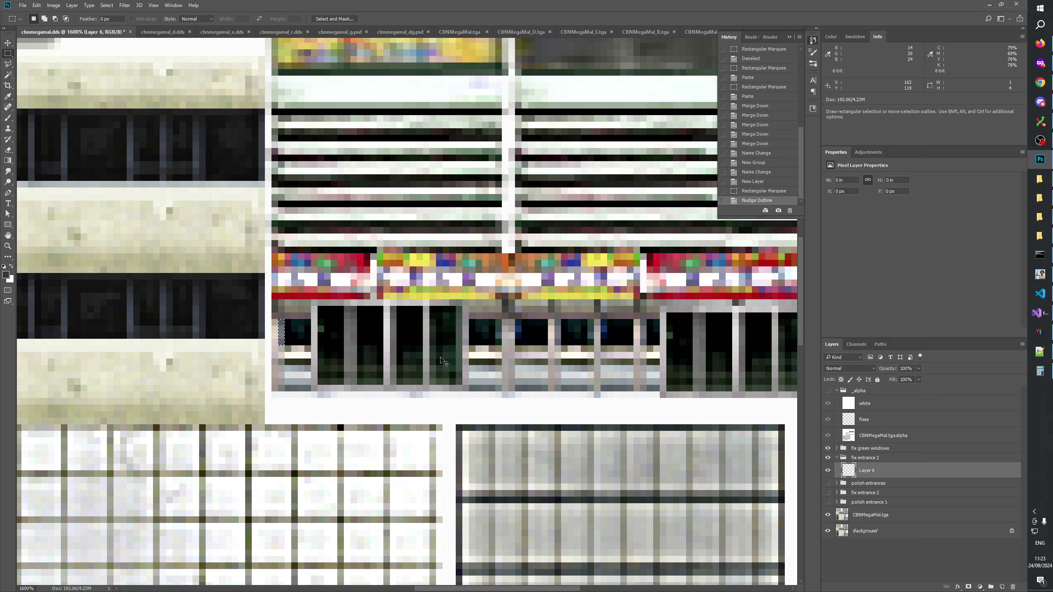
Copy the bright 1 × 12 px column of the first entrance's middle door divider onto the divider 6 px to its left
{"action": "left_click_drag", "start_coordinate": [529, 332], "coordinate": [535, 337]}
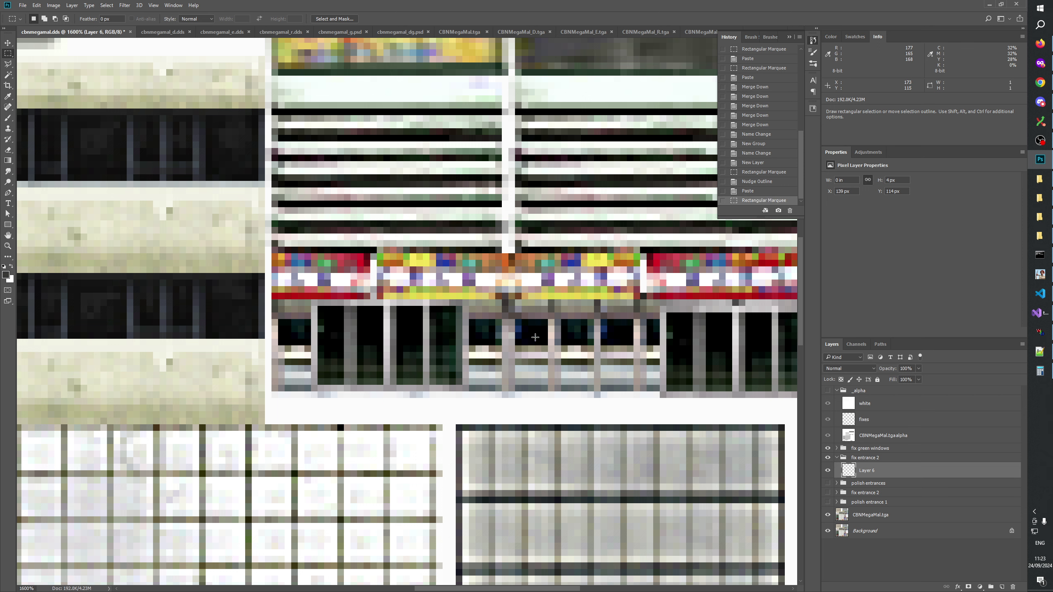
{"action": "left_click", "coordinate": [338, 314]}
{"action": "mouse_move", "coordinate": [344, 307]}
{"action": "left_mouse_down"}
{"action": "mouse_move", "coordinate": [348, 369]}
{"action": "mouse_move", "coordinate": [370, 385]}
{"action": "left_mouse_up"}
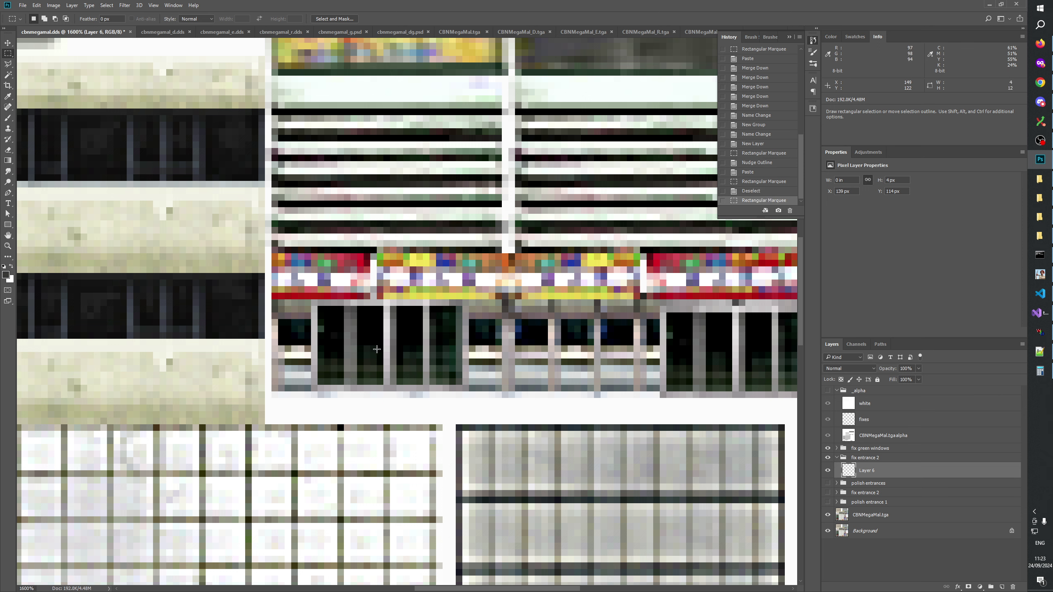
{"action": "left_click_drag", "start_coordinate": [384, 307], "coordinate": [389, 385]}
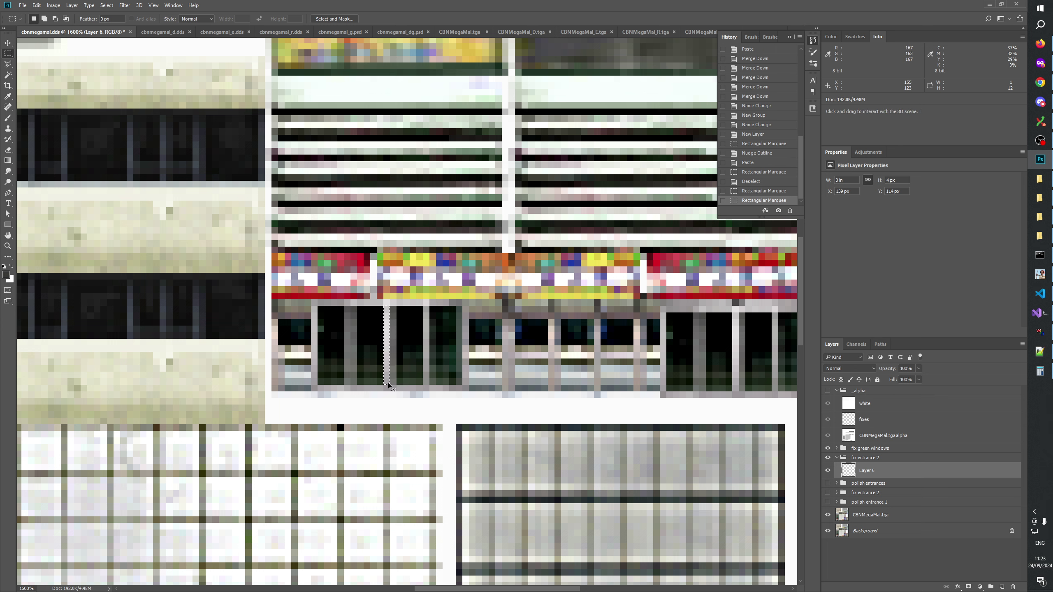
{"action": "key", "text": "Left"}
{"action": "key", "text": "Left"}
{"action": "key", "text": "Left"}
{"action": "key", "text": "Left"}
{"action": "key", "text": "Left"}
{"action": "key", "text": "Left"}
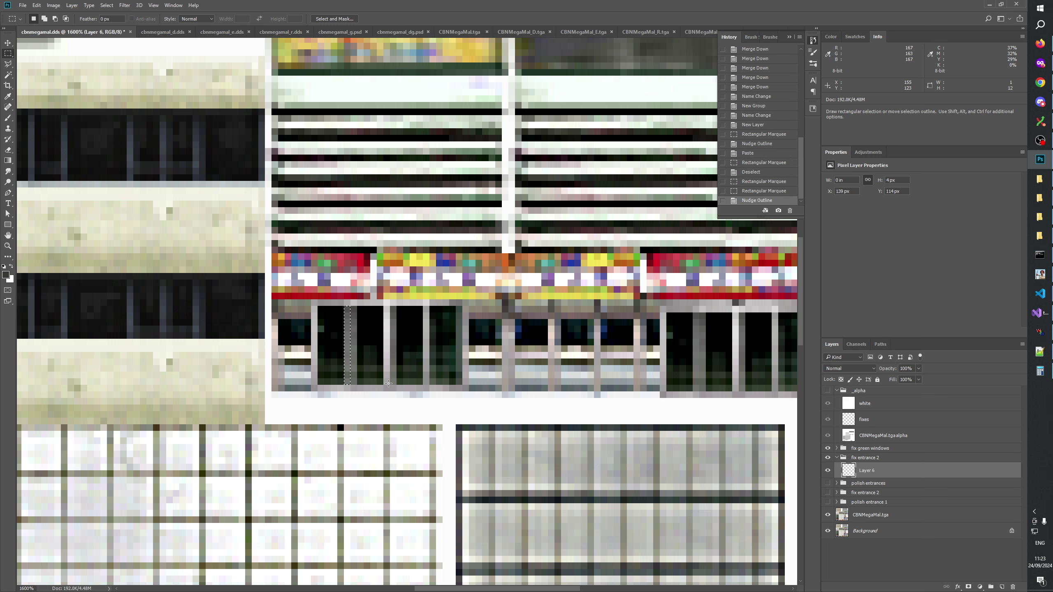
{"action": "key", "text": "ctrl+v"}
Paste a copied 1 × 12 px shaded column beside the first entrance's right door divider, at X 162 px, Y 112 px
{"action": "left_click_drag", "start_coordinate": [397, 312], "coordinate": [393, 381]}
{"action": "left_click", "coordinate": [390, 306]}
{"action": "key", "text": "Right"}
{"action": "key", "text": "Right"}
{"action": "key", "text": "Right"}
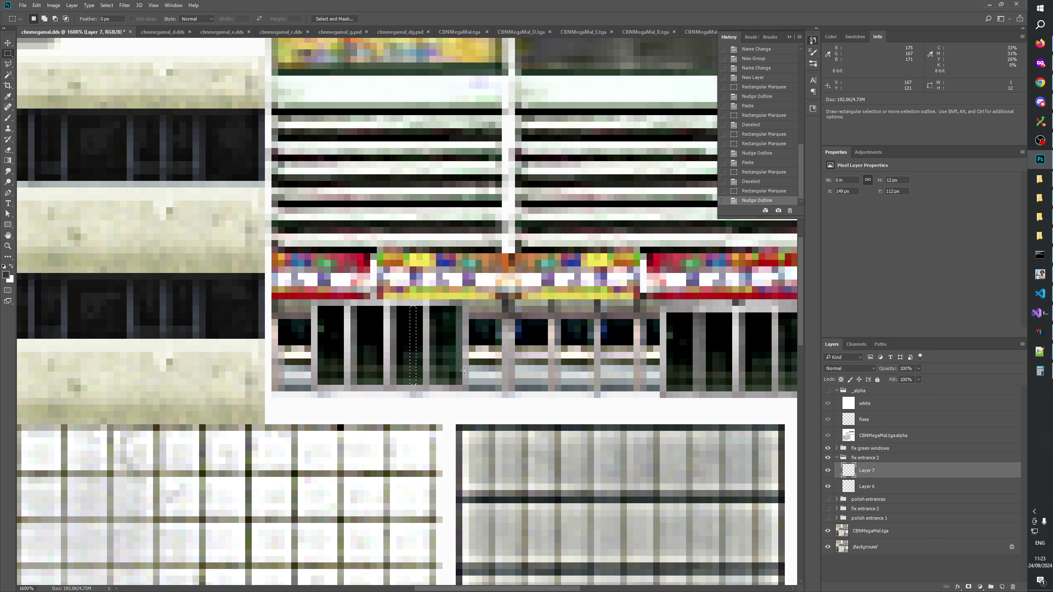
{"action": "key", "text": "ctrl+v"}
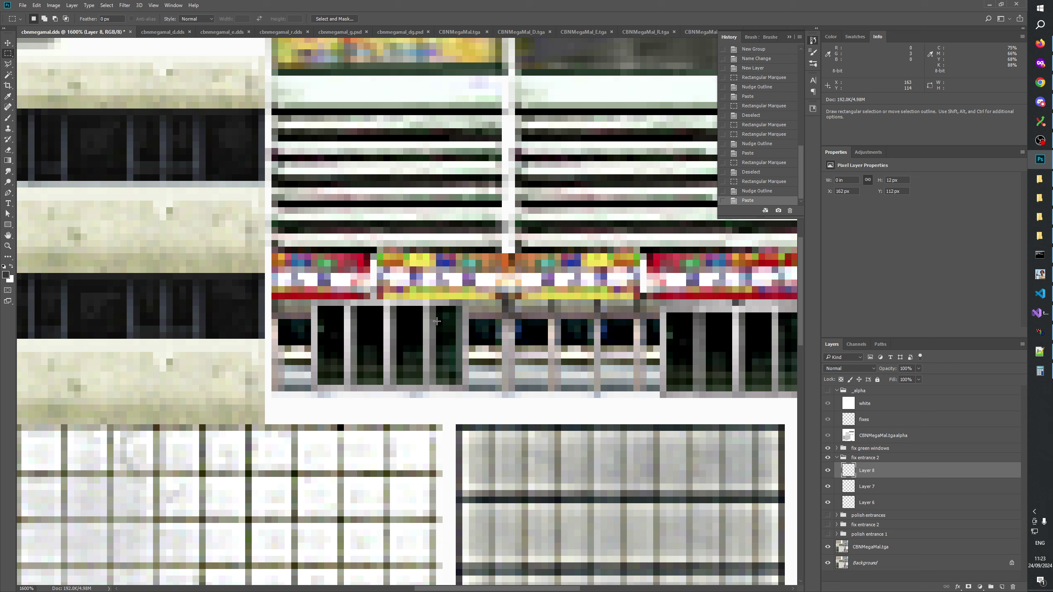
Copy a dark 1 × 12 px column from the first entrance's third door pane and paste it 6 px right, at the last pane's edge
{"action": "left_click_drag", "start_coordinate": [419, 309], "coordinate": [422, 386]}
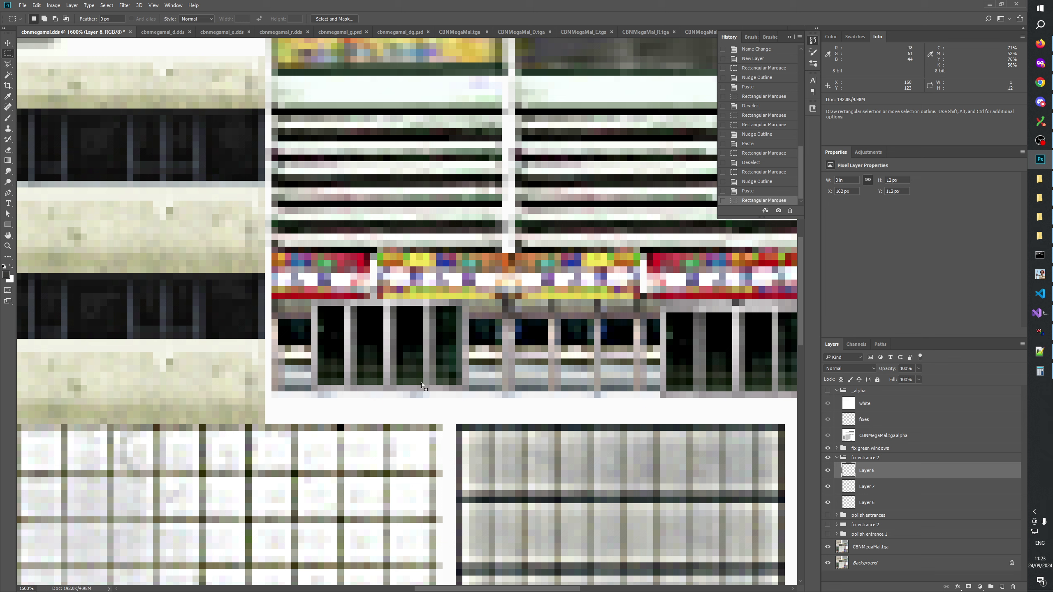
{"action": "key", "text": "Right"}
{"action": "key", "text": "Right"}
{"action": "key", "text": "Right"}
{"action": "key", "text": "Right"}
{"action": "key", "text": "Right"}
{"action": "key", "text": "Right"}
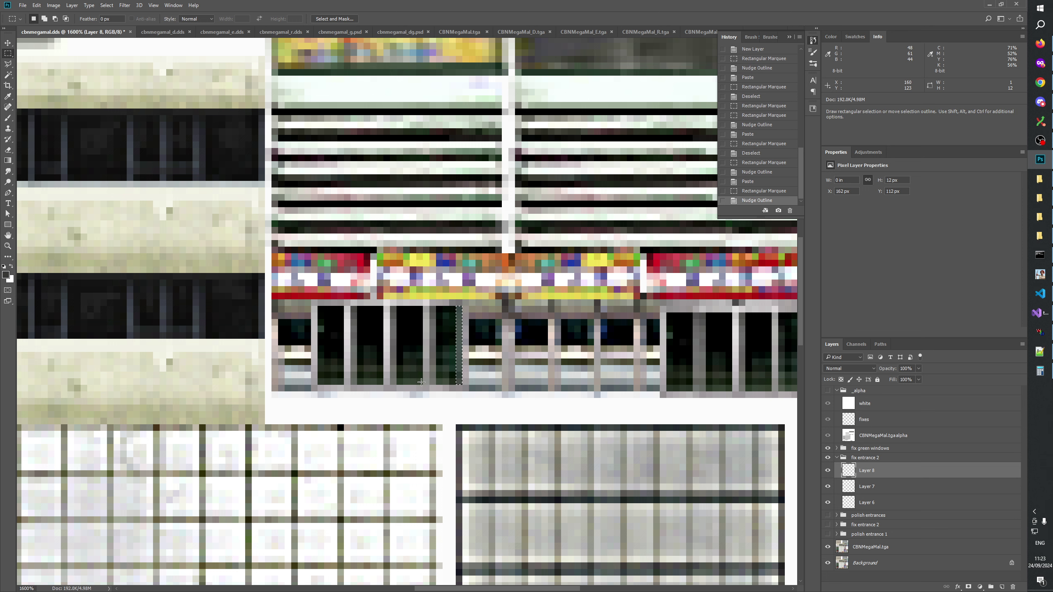
{"action": "key", "text": "ctrl+v"}
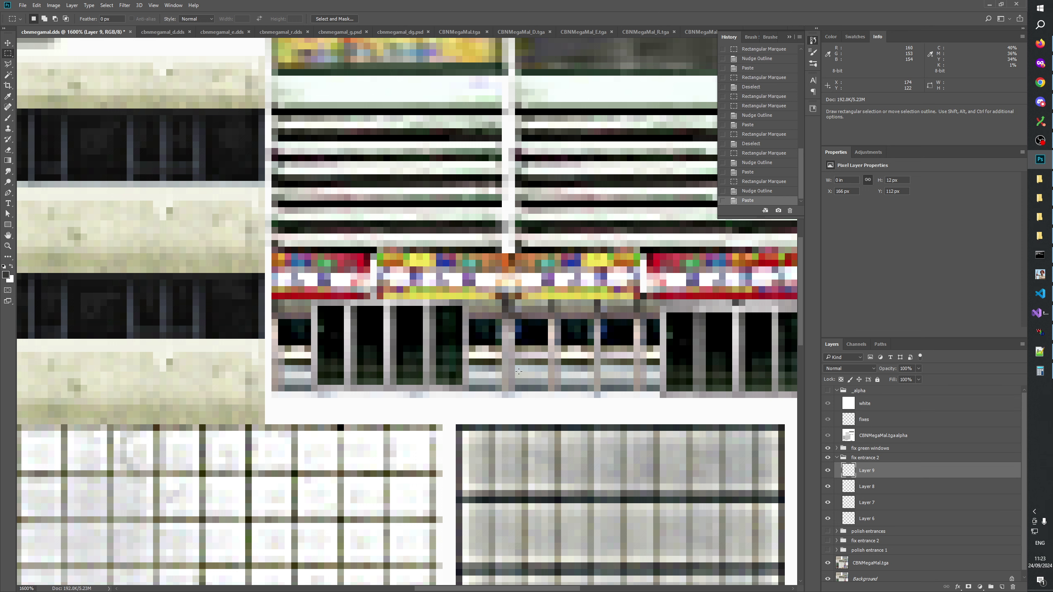
Copy the bright 1 × 12 px column of the second entrance's middle door divider onto the divider 6 px to its left
{"action": "key", "text": "space"}
{"action": "left_click_drag", "start_coordinate": [565, 371], "coordinate": [453, 359]}
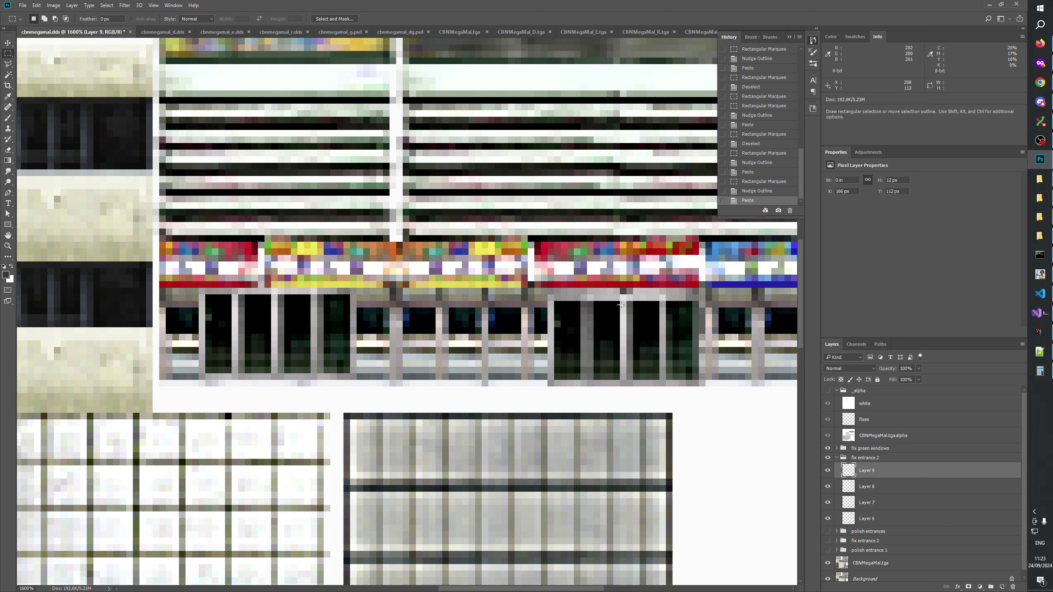
{"action": "left_click_drag", "start_coordinate": [622, 303], "coordinate": [623, 378]}
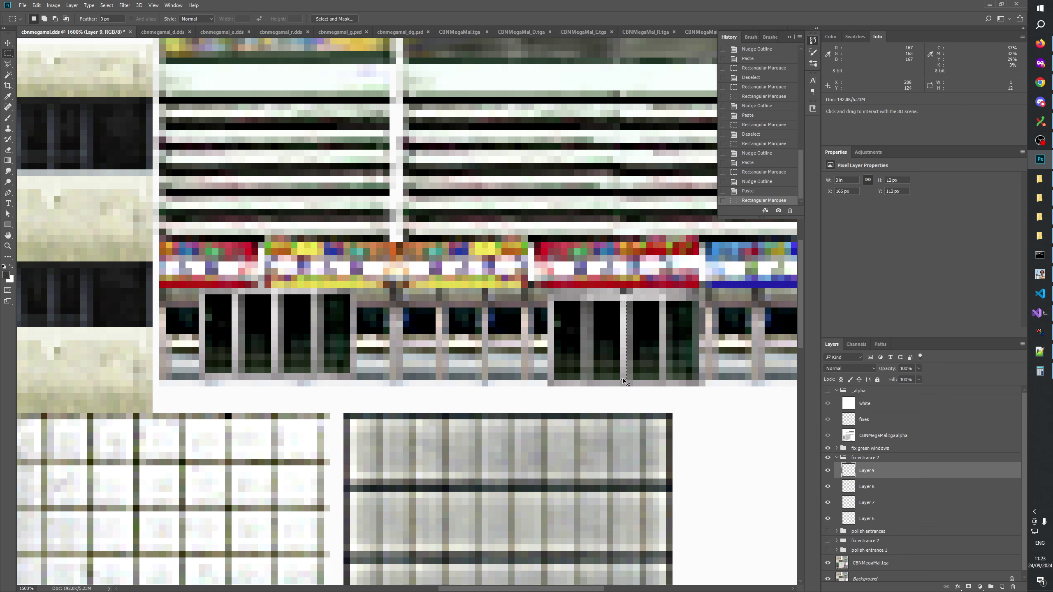
{"action": "key", "text": "Left"}
{"action": "key", "text": "Left"}
{"action": "key", "text": "Left"}
{"action": "key", "text": "Left"}
{"action": "key", "text": "Left"}
{"action": "key", "text": "Left"}
{"action": "key", "text": "ctrl+v"}
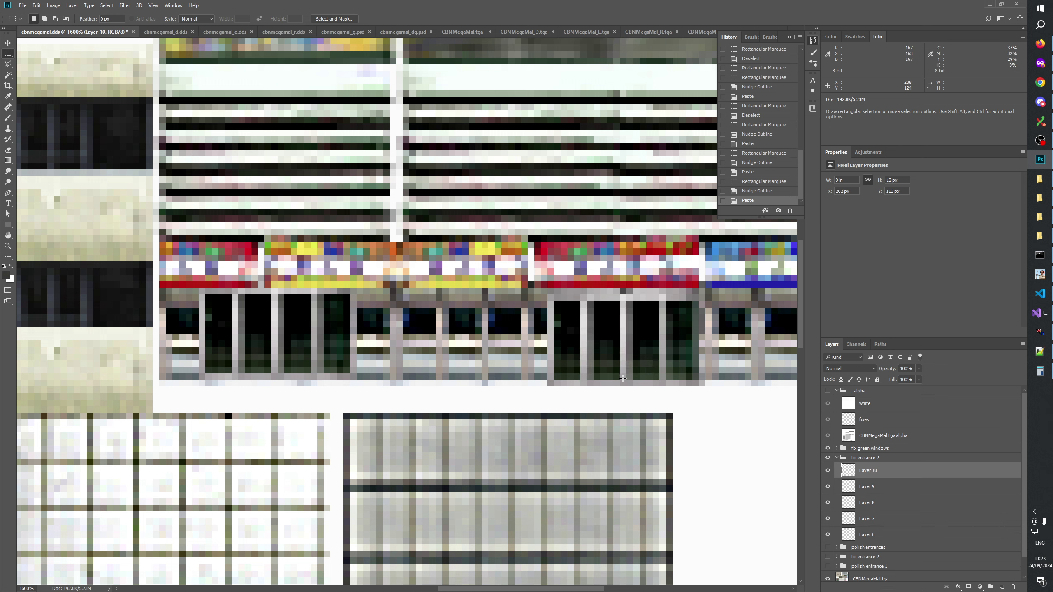
Copy the shaded 1 × 12 px column beside the second entrance's middle door divider and paste it 6 px right, at the next divider
{"action": "left_click_drag", "start_coordinate": [629, 305], "coordinate": [632, 379]}
{"action": "key", "text": "Right"}
{"action": "key", "text": "Right"}
{"action": "key", "text": "Right"}
{"action": "key", "text": "Right"}
{"action": "key", "text": "Right"}
{"action": "key", "text": "Right"}
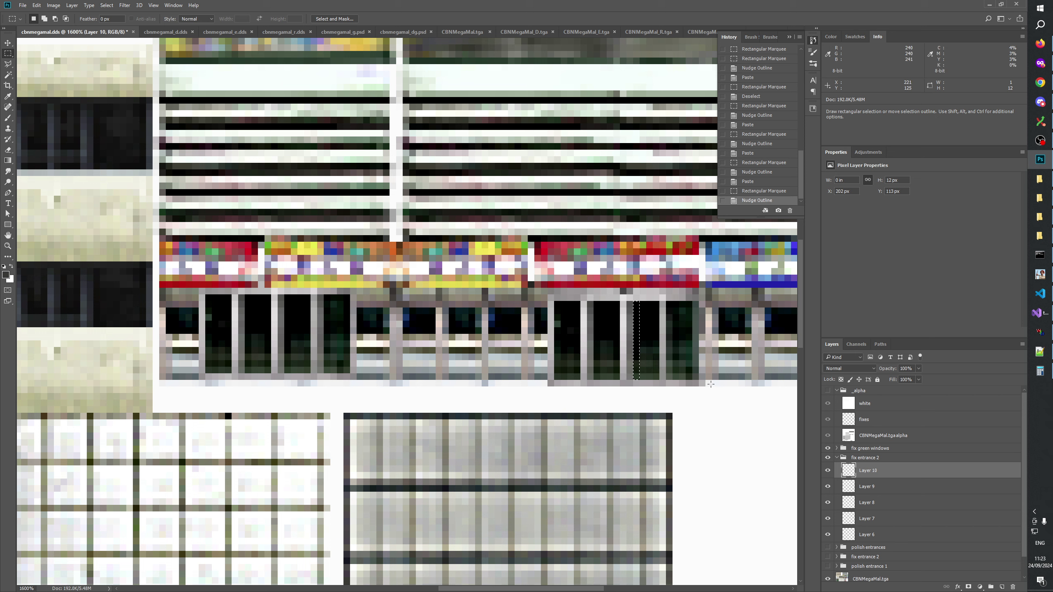
{"action": "key", "text": "ctrl+v"}
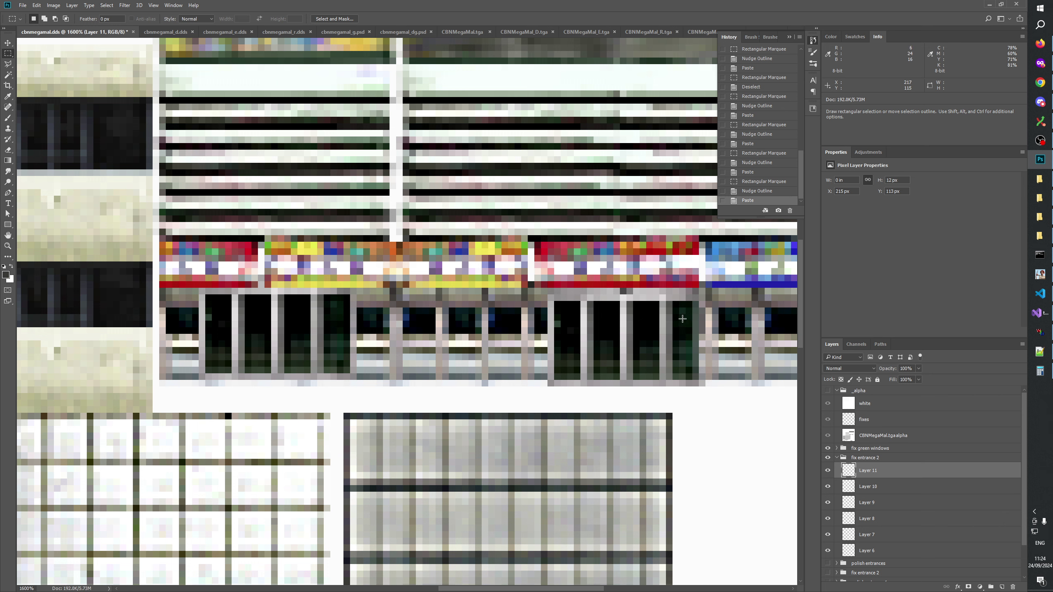
Copy a dark 1 × 12 px column from the second entrance's third door pane and paste it 6 px right, at the last pane's edge
{"action": "left_click_drag", "start_coordinate": [654, 302], "coordinate": [654, 379]}
{"action": "key", "text": "Right"}
{"action": "key", "text": "Right"}
{"action": "key", "text": "Right"}
{"action": "key", "text": "Right"}
{"action": "key", "text": "Right"}
{"action": "key", "text": "Right"}
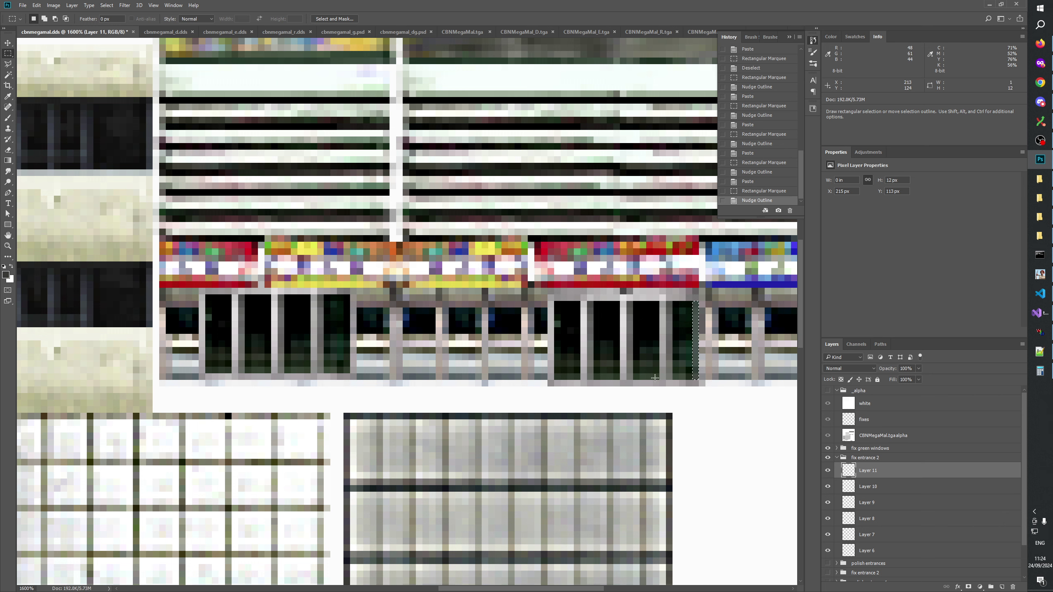
{"action": "key", "text": "ctrl+v"}
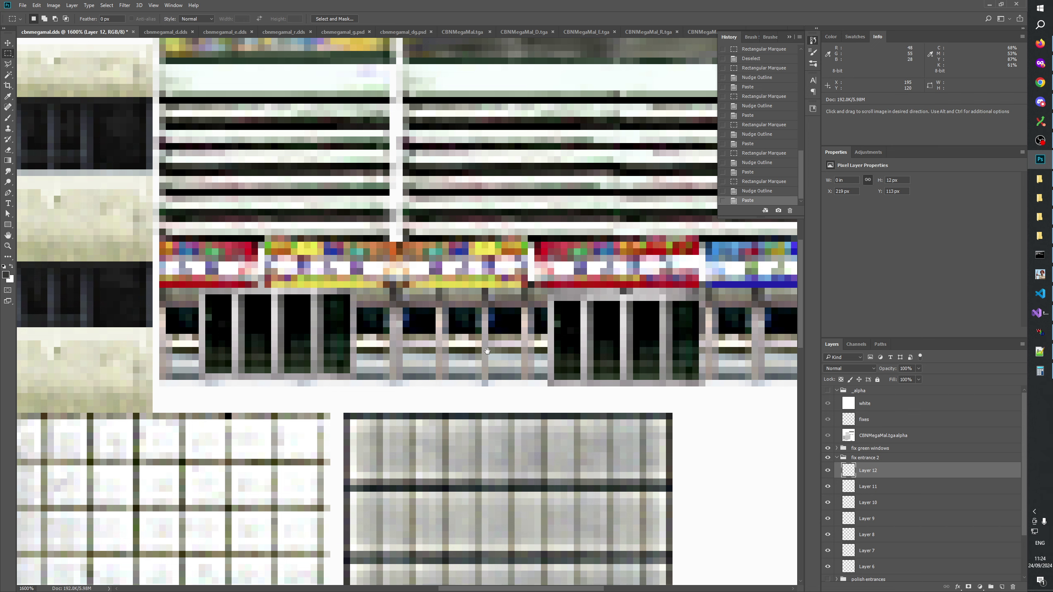
{"action": "scroll", "coordinate": [635, 361], "scroll_direction": "up", "scroll_amount": 1}
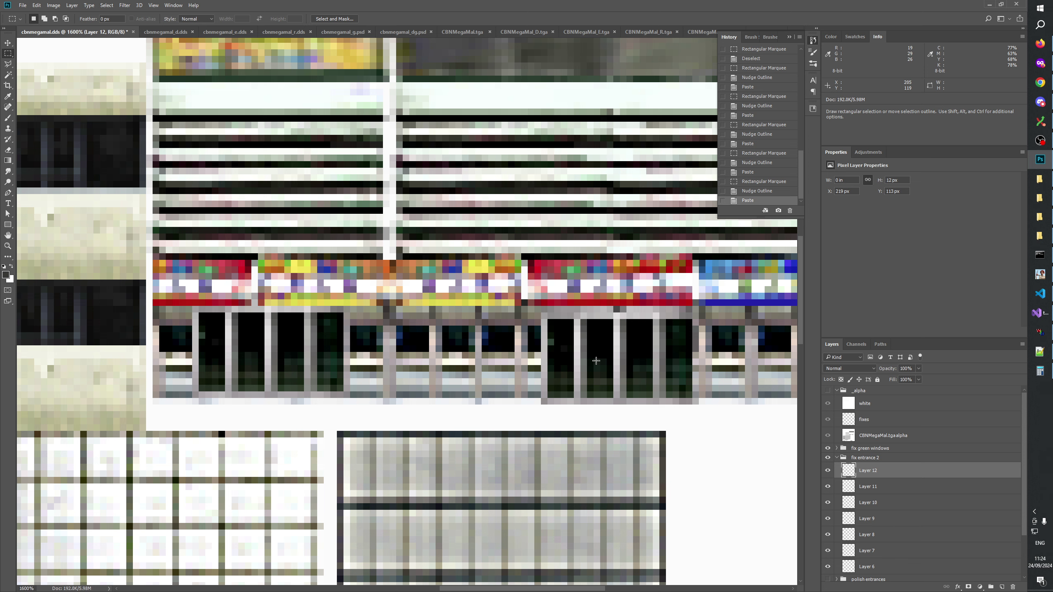
{"action": "left_click_drag", "start_coordinate": [523, 356], "coordinate": [592, 361]}
{"action": "mouse_move", "coordinate": [382, 328]}
{"action": "left_mouse_down"}
{"action": "mouse_move", "coordinate": [412, 389]}
{"action": "mouse_move", "coordinate": [430, 363]}
{"action": "mouse_move", "coordinate": [483, 362]}
{"action": "left_mouse_up"}
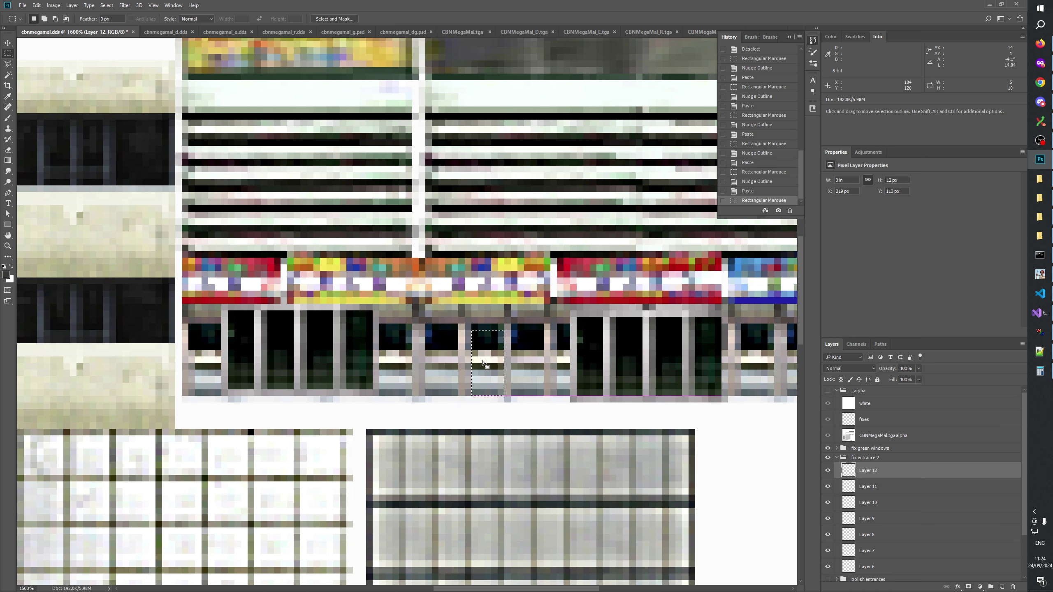
{"action": "left_click", "coordinate": [492, 295]}
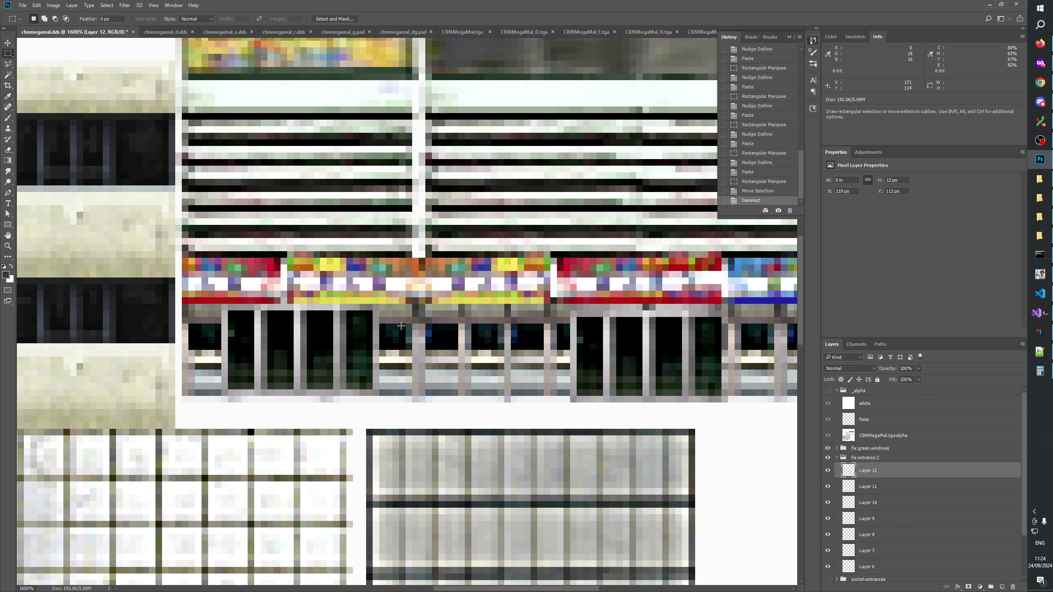
{"action": "left_click_drag", "start_coordinate": [401, 326], "coordinate": [432, 342]}
{"action": "left_click", "coordinate": [498, 331]}
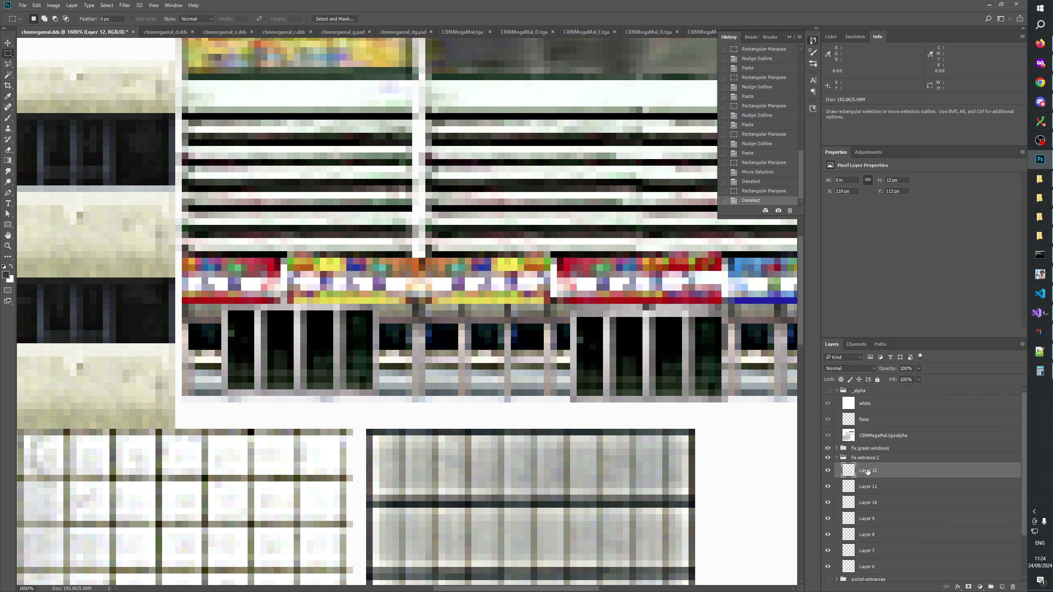
Compare the entrance doors with and without each of the pasted column layers Layer 7, Layer 8 and Layer 9
{"action": "left_click", "coordinate": [874, 551]}
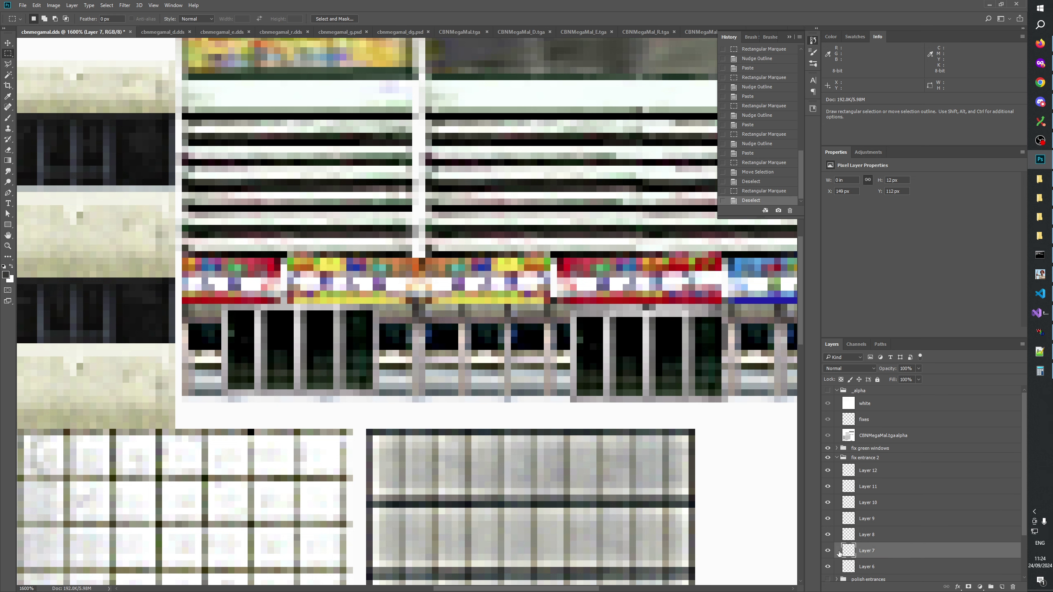
{"action": "left_click", "coordinate": [829, 551]}
{"action": "left_click", "coordinate": [829, 551]}
{"action": "left_click", "coordinate": [866, 535]}
{"action": "left_click", "coordinate": [828, 536]}
{"action": "left_click", "coordinate": [828, 536]}
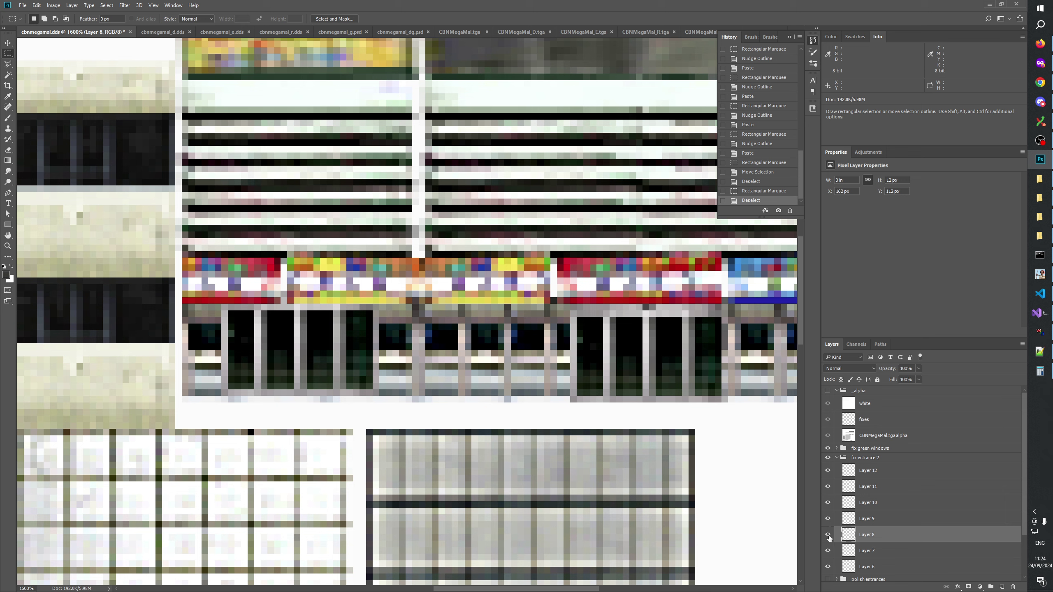
{"action": "left_click", "coordinate": [829, 537]}
{"action": "left_click", "coordinate": [829, 536]}
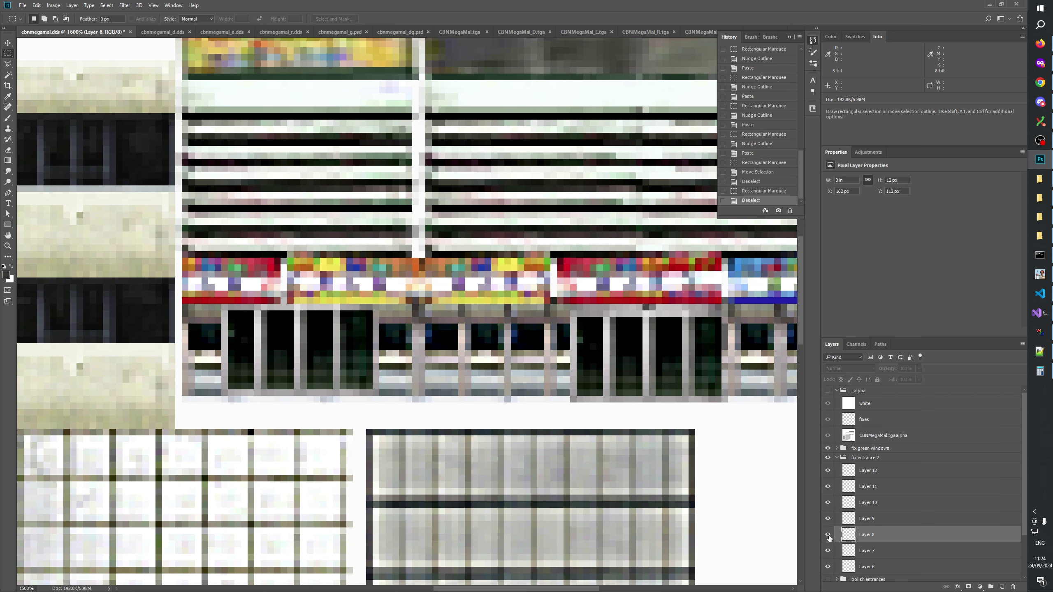
{"action": "left_click", "coordinate": [873, 524]}
{"action": "left_click", "coordinate": [829, 520]}
{"action": "left_click", "coordinate": [829, 520]}
{"action": "left_click", "coordinate": [829, 520]}
{"action": "left_click", "coordinate": [829, 520]}
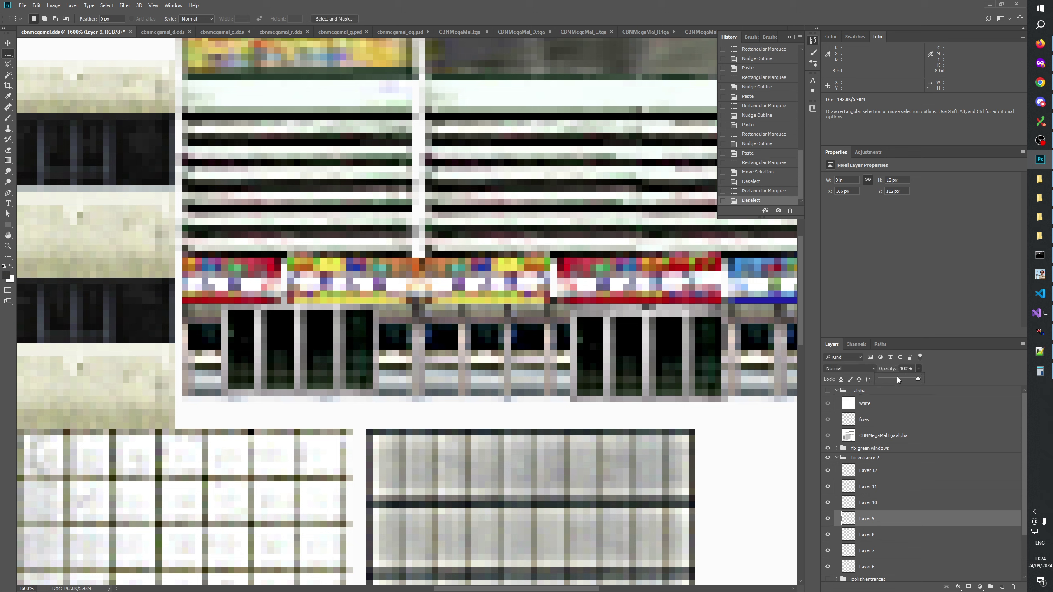
Try a lower opacity on Layer 9 and return it to 100%
{"action": "mouse_move", "coordinate": [898, 379]}
{"action": "left_mouse_down"}
{"action": "mouse_move", "coordinate": [882, 380]}
{"action": "mouse_move", "coordinate": [908, 380]}
{"action": "left_mouse_up"}
{"action": "left_click_drag", "start_coordinate": [911, 379], "coordinate": [933, 376]}
{"action": "left_click", "coordinate": [868, 522]}
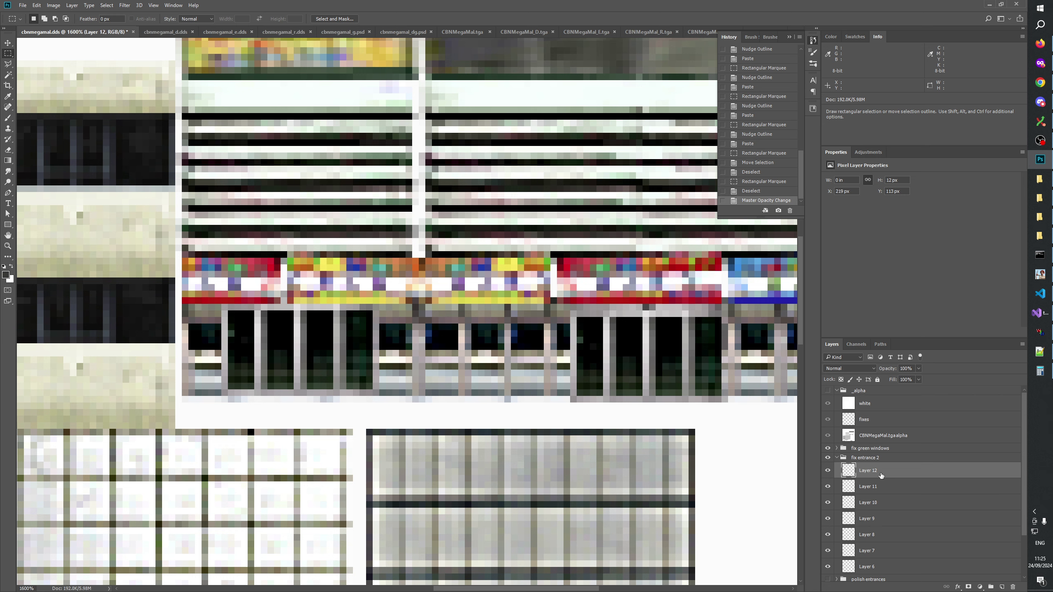
Merge the pasted column layers from Layer 12 down into Layer 6 and add a layer mask to the merged layer
{"action": "key", "text": "ctrl+e"}
{"action": "key", "text": "ctrl+e"}
{"action": "key", "text": "ctrl+e"}
{"action": "key", "text": "ctrl+e"}
{"action": "key", "text": "ctrl+e"}
{"action": "key", "text": "ctrl+e"}
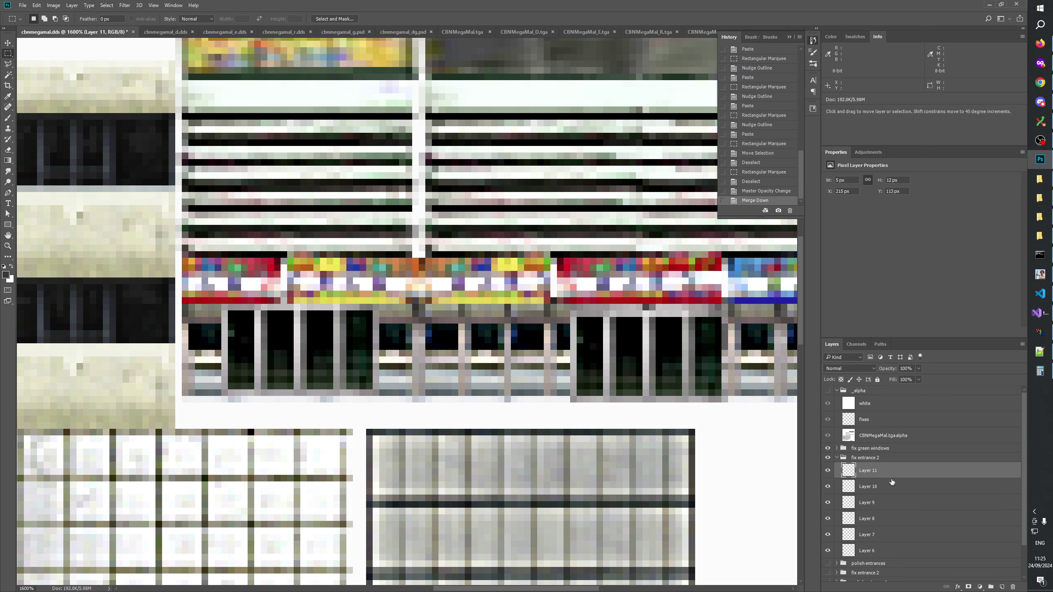
{"action": "left_click", "coordinate": [969, 587]}
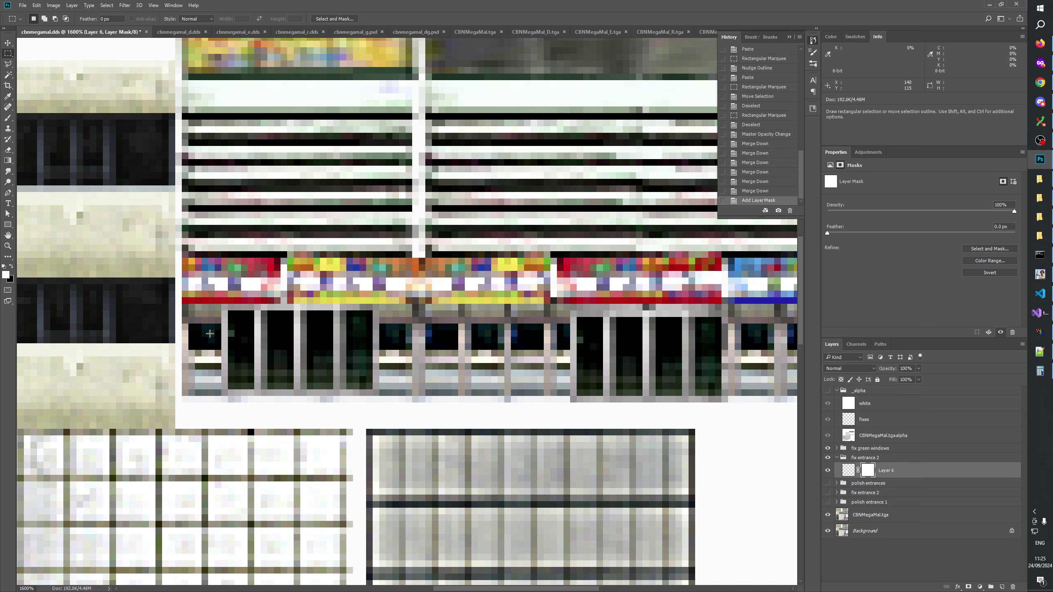
Compare the door dividers of both entrances with and without the merged Layer 6
{"action": "left_click", "coordinate": [828, 471]}
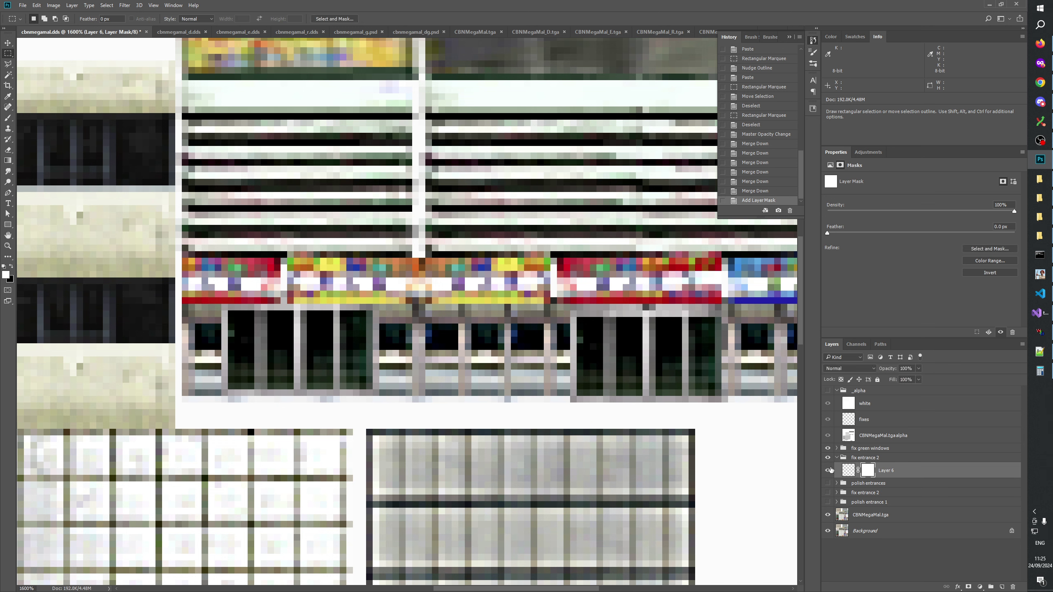
{"action": "left_click", "coordinate": [829, 470]}
{"action": "left_click", "coordinate": [830, 471]}
{"action": "left_click", "coordinate": [829, 471]}
{"action": "left_click", "coordinate": [830, 470]}
{"action": "left_click", "coordinate": [830, 471]}
Fill a 1 × 12 px column of Layer 6's mask at the first entrance's last pane edge with dark grey #2f2f2f
{"action": "left_click_drag", "start_coordinate": [372, 310], "coordinate": [366, 390]}
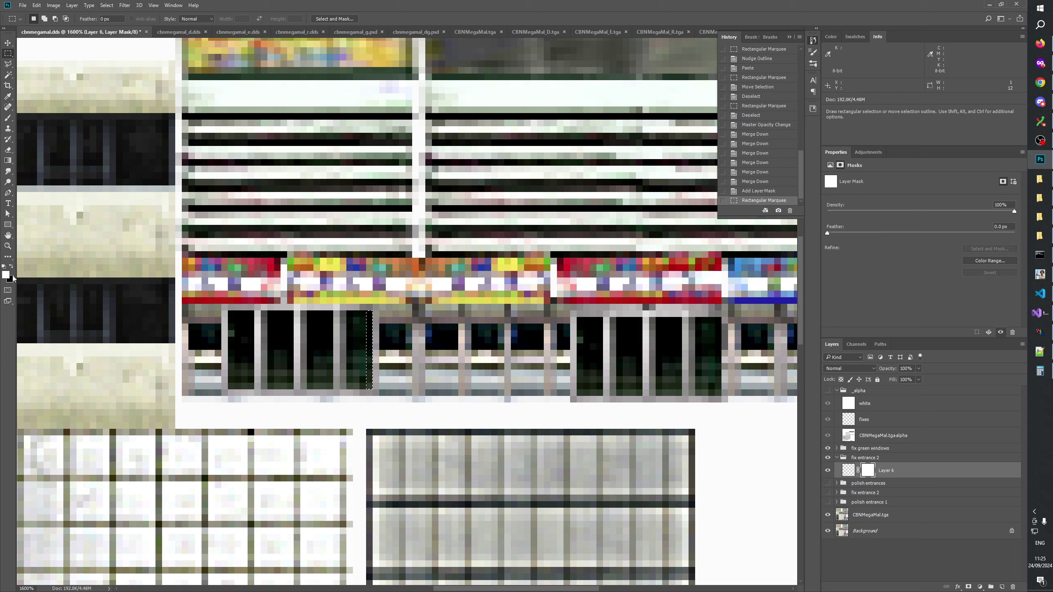
{"action": "left_click", "coordinate": [6, 275]}
{"action": "left_click", "coordinate": [440, 125]}
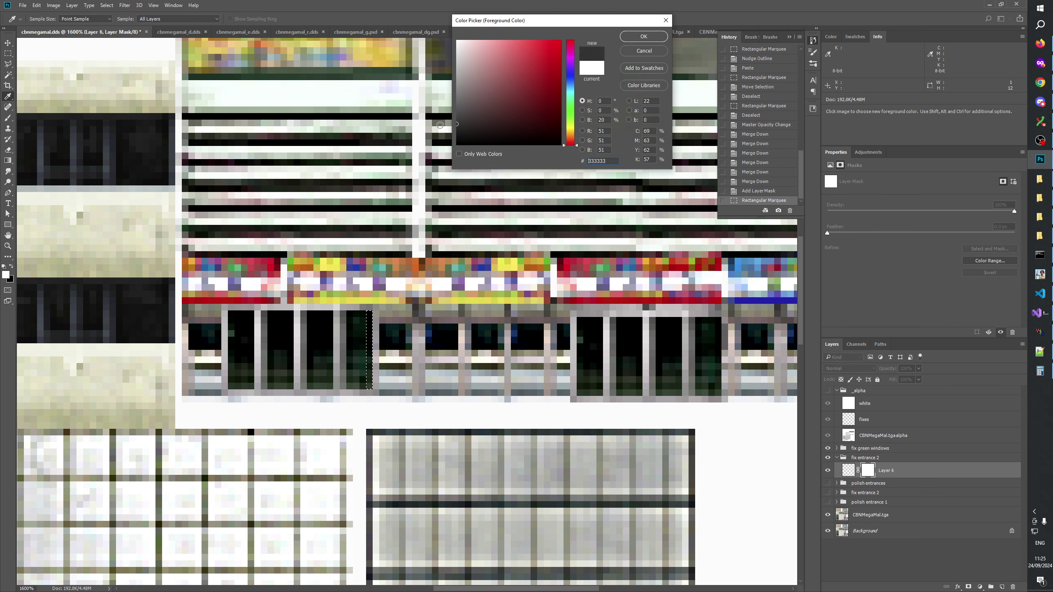
{"action": "left_click", "coordinate": [643, 36]}
{"action": "key", "text": "m"}
{"action": "key", "text": "alt+BackSpace"}
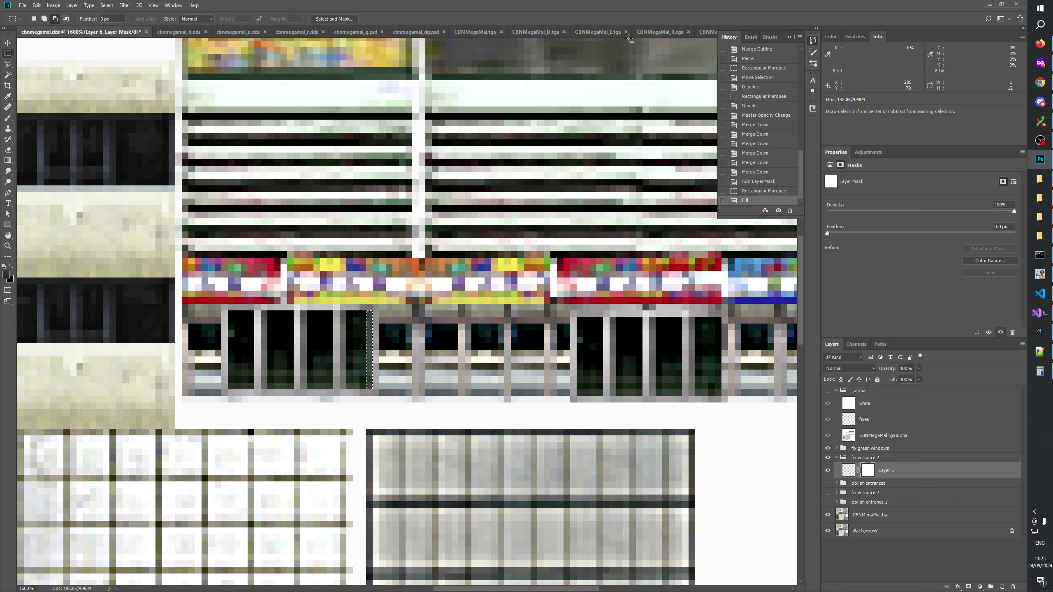
Refill the selected mask column at the first entrance's last pane edge with a darker, near-black grey
{"action": "left_click", "coordinate": [7, 275]}
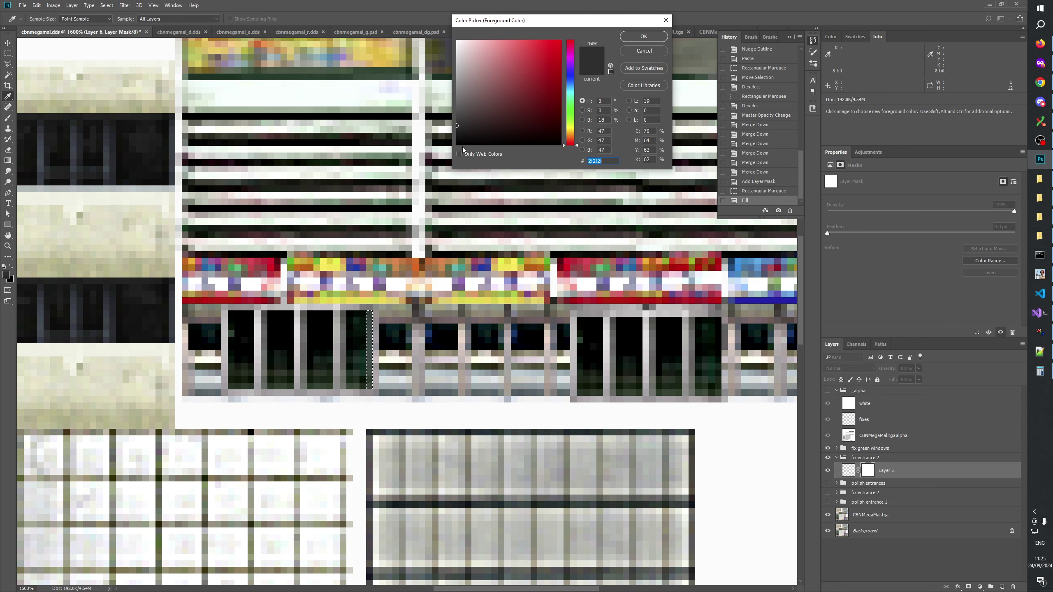
{"action": "left_click", "coordinate": [449, 137]}
{"action": "left_click", "coordinate": [643, 37]}
{"action": "key", "text": "m"}
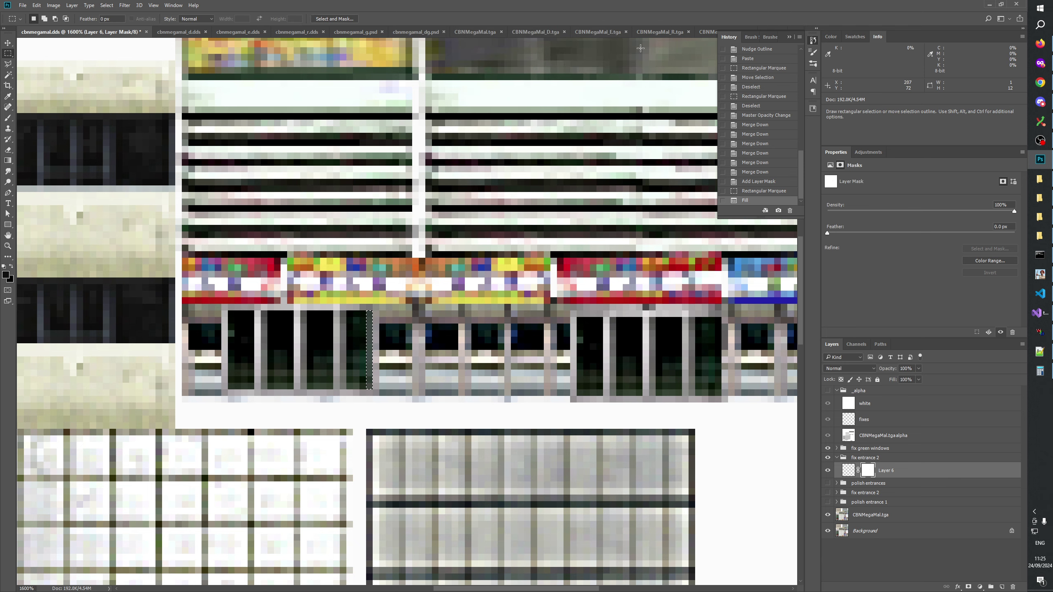
{"action": "key", "text": "alt+BackSpace"}
Refill the selected mask column with light grey #dddddd, deselect it, and compare the doors with and without Layer 6
{"action": "scroll", "coordinate": [641, 48], "scroll_direction": "up", "scroll_amount": 1}
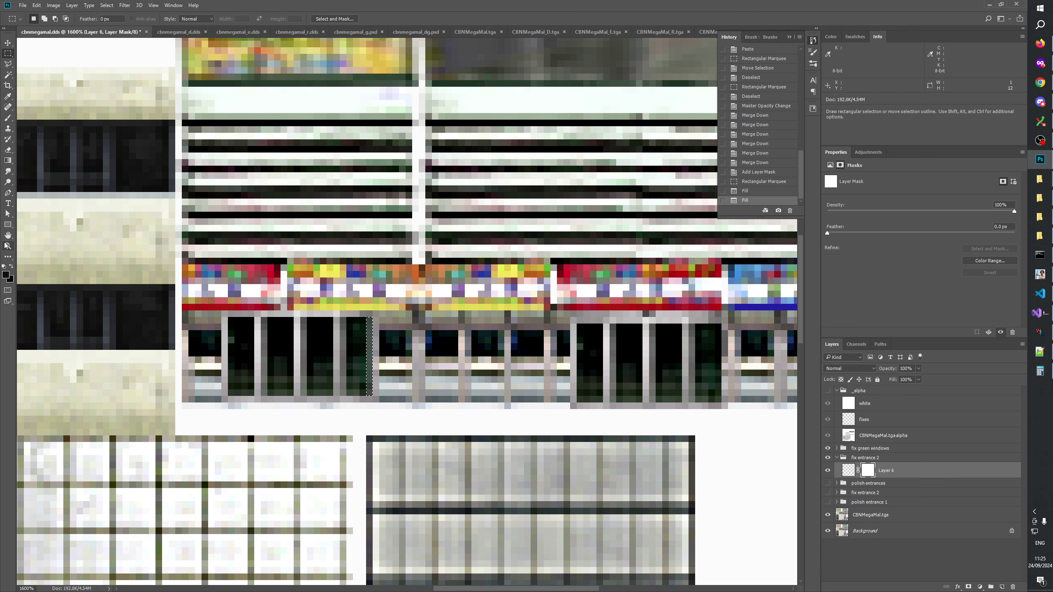
{"action": "left_click", "coordinate": [6, 274]}
{"action": "left_click", "coordinate": [449, 137]}
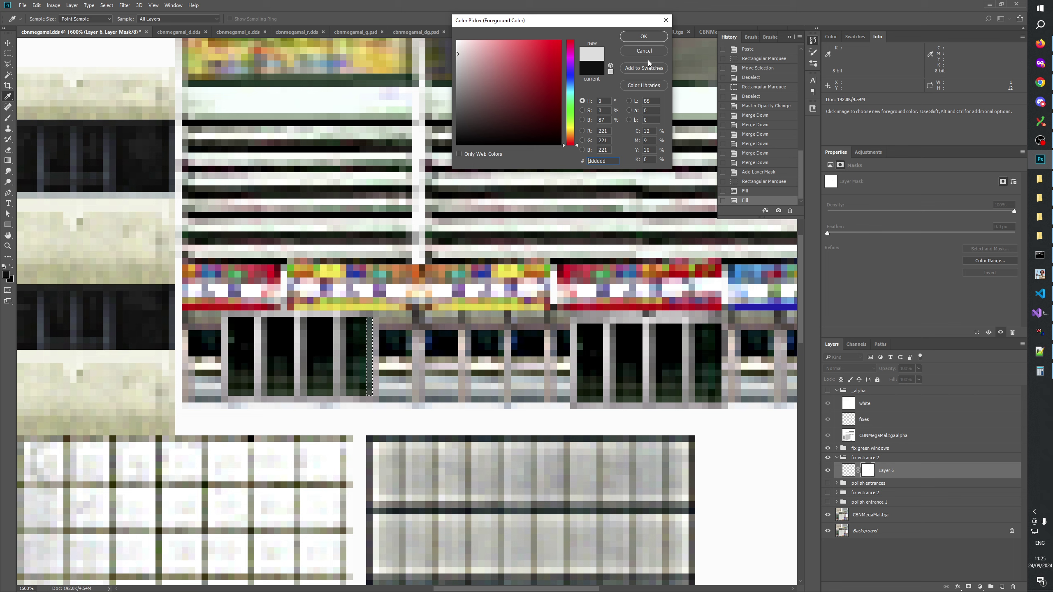
{"action": "key", "text": "m"}
{"action": "left_click", "coordinate": [648, 40]}
{"action": "key", "text": "alt+BackSpace"}
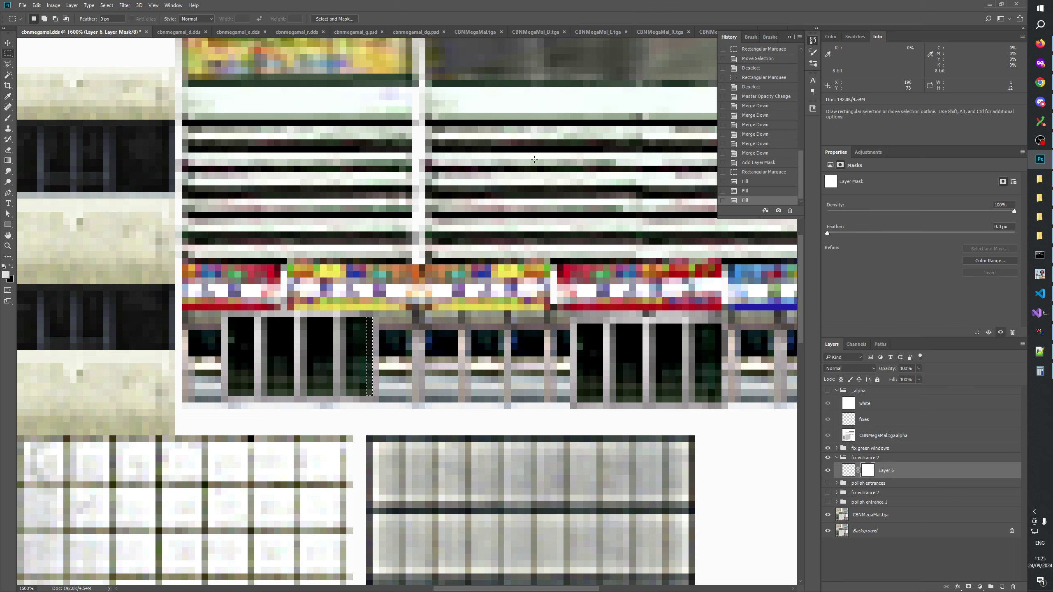
{"action": "left_click", "coordinate": [515, 309]}
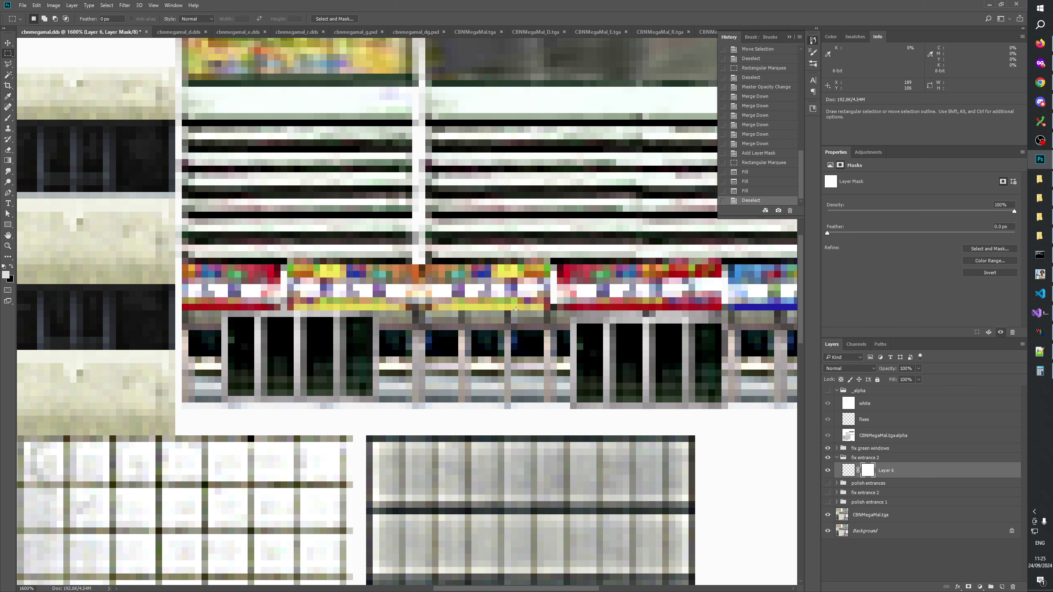
{"action": "left_click", "coordinate": [829, 471]}
{"action": "left_click", "coordinate": [828, 471]}
{"action": "left_click", "coordinate": [828, 472]}
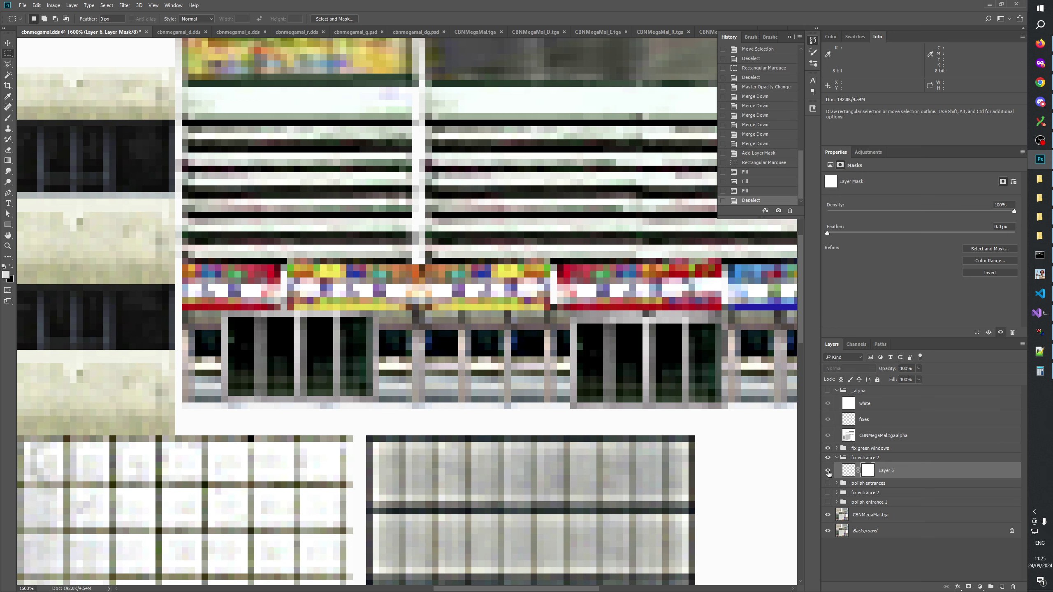
{"action": "left_click", "coordinate": [829, 471]}
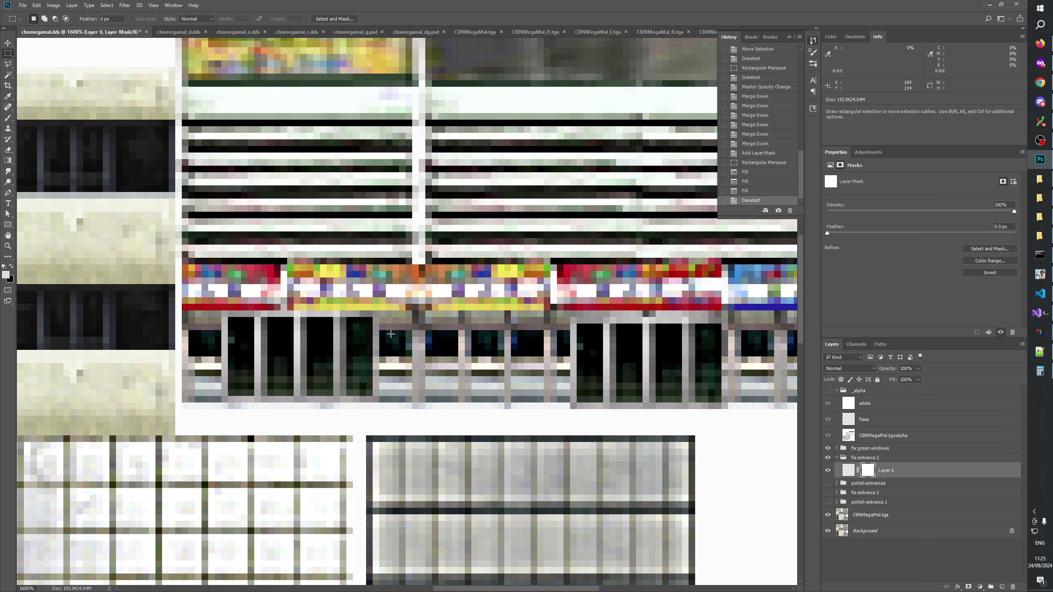
Reselect the grey 1 × 12 px column in Layer 6's mask and refill it with a slightly lighter grey
{"action": "left_click", "coordinate": [867, 470], "text": "alt"}
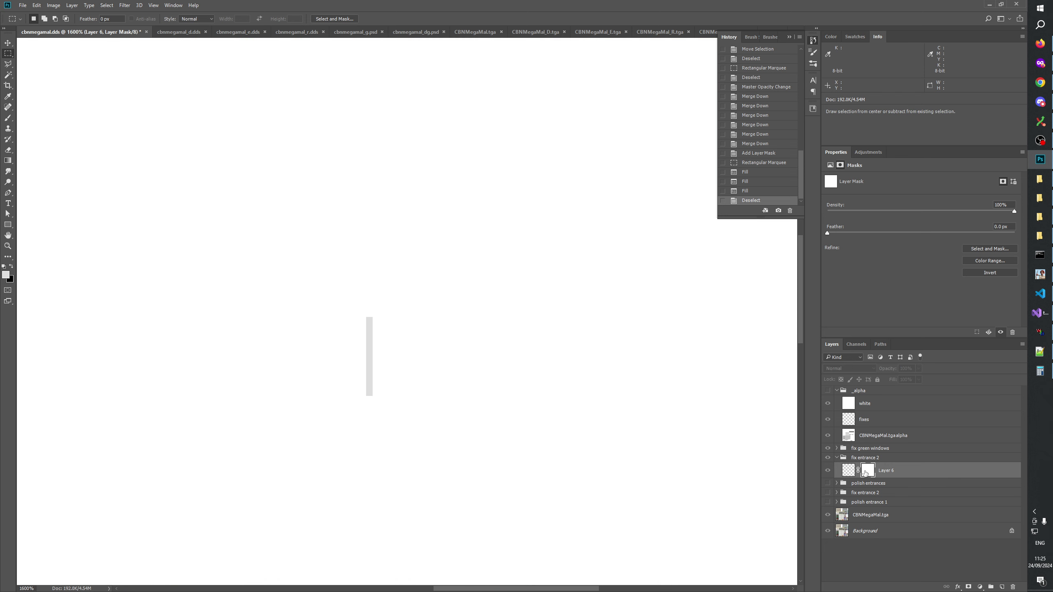
{"action": "left_click_drag", "start_coordinate": [366, 320], "coordinate": [373, 396]}
{"action": "left_click", "coordinate": [868, 470], "text": "alt"}
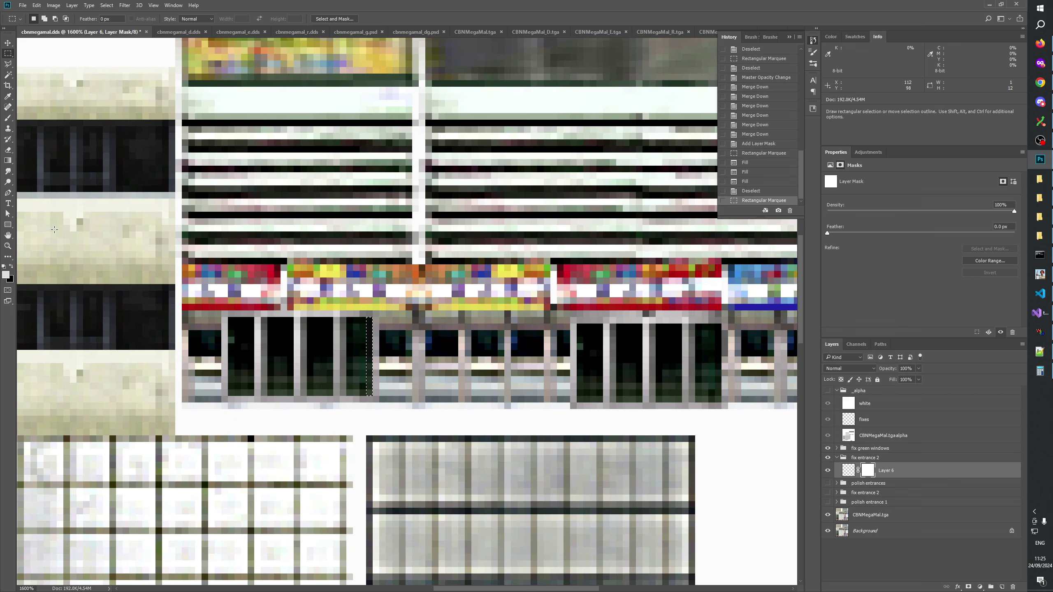
{"action": "left_click", "coordinate": [7, 276]}
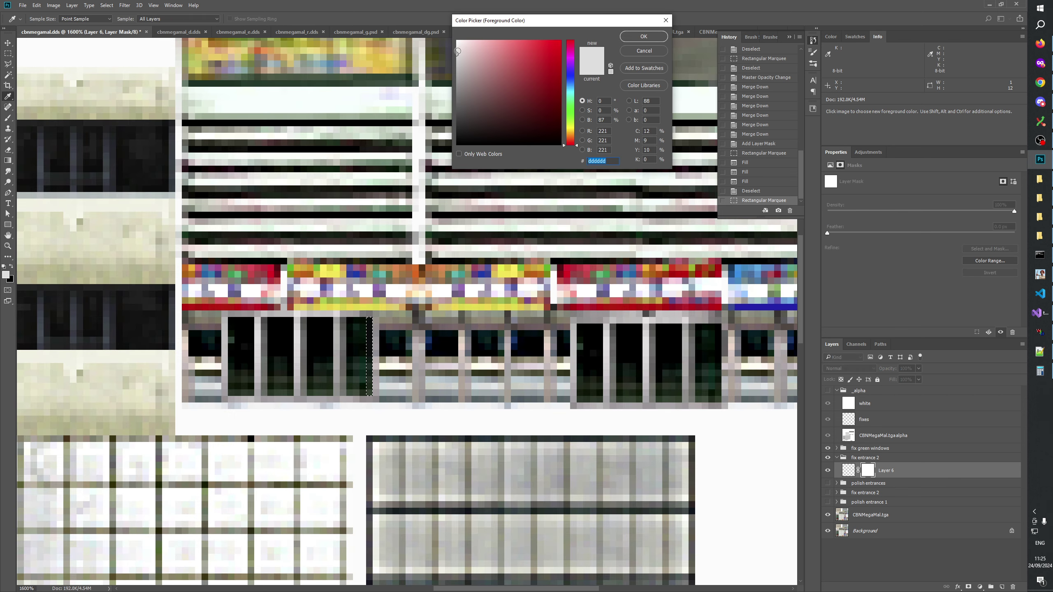
{"action": "left_click", "coordinate": [640, 37]}
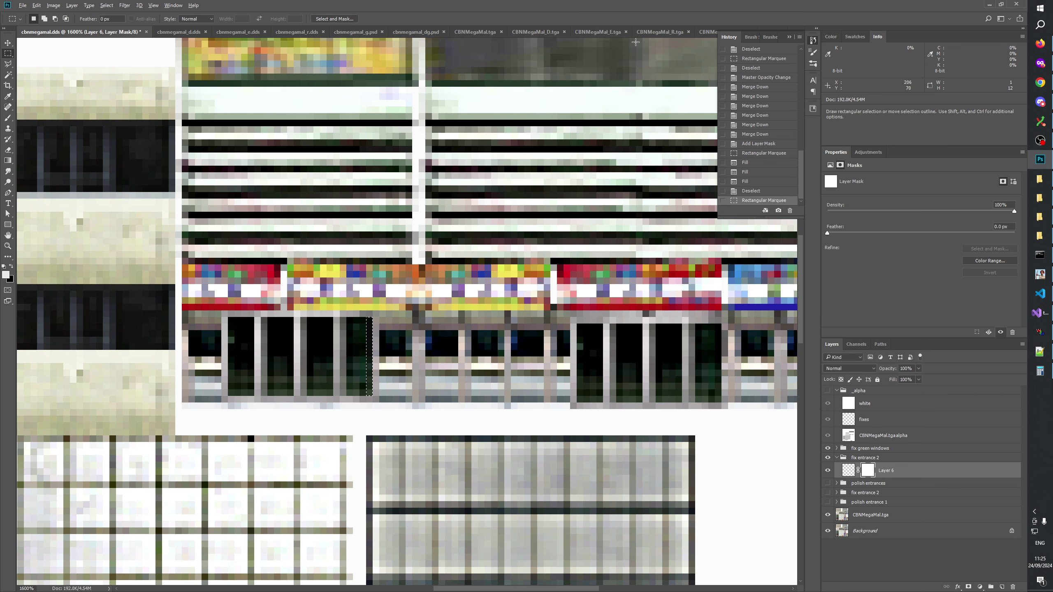
{"action": "key", "text": "alt+BackSpace"}
{"action": "left_click", "coordinate": [717, 339]}
Fill the mask column at the second entrance's last pane edge with the same light grey, deselect it, and check the layer mask
{"action": "left_click_drag", "start_coordinate": [717, 327], "coordinate": [721, 401]}
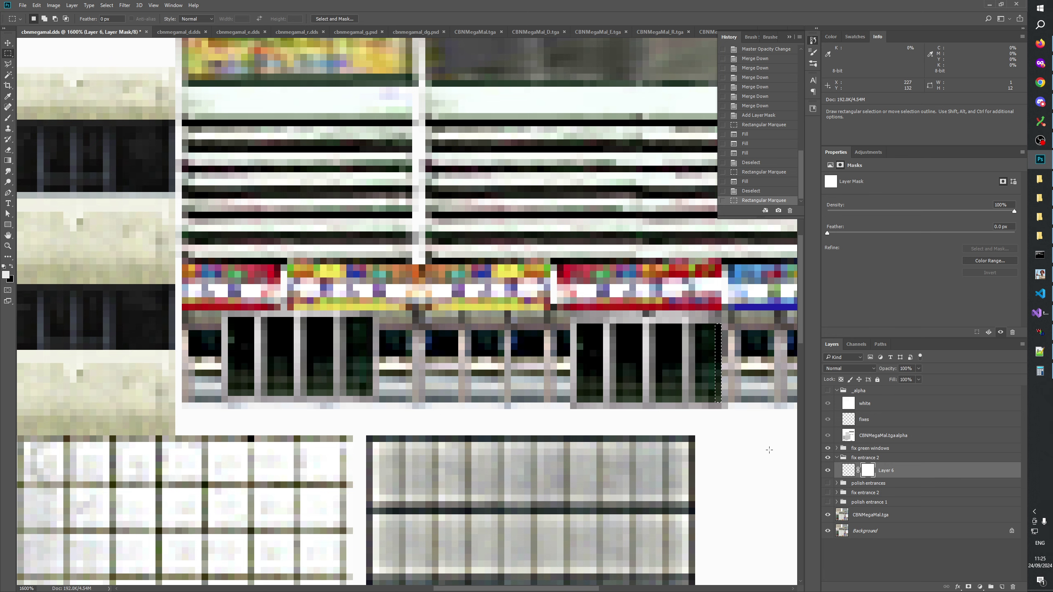
{"action": "key", "text": "alt+BackSpace"}
{"action": "key", "text": "ctrl+d"}
{"action": "scroll", "coordinate": [633, 411], "scroll_direction": "right", "scroll_amount": 3}
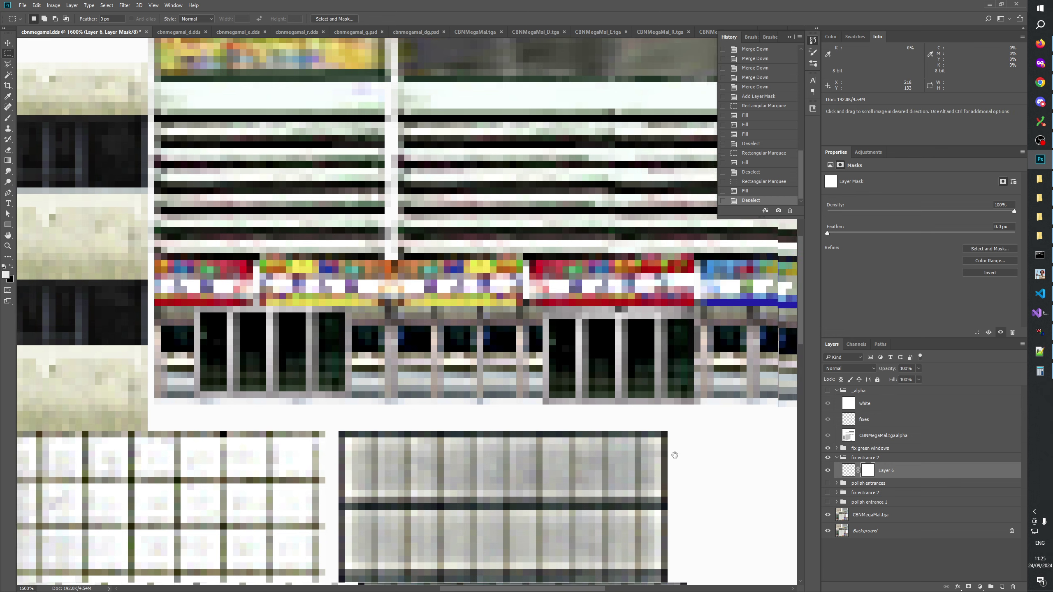
{"action": "left_click", "coordinate": [859, 475], "text": "alt"}
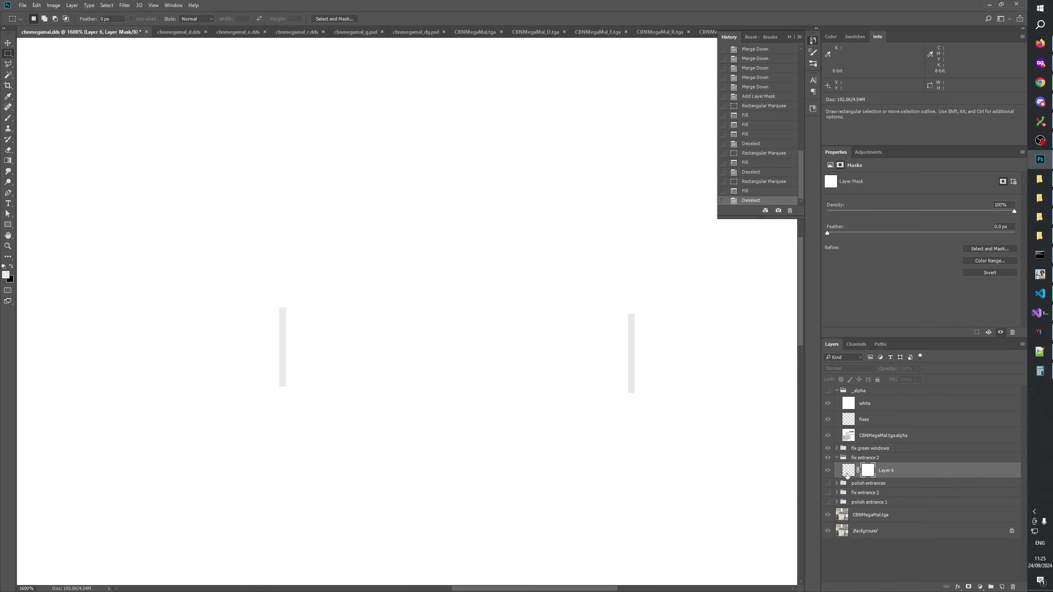
{"action": "left_click", "coordinate": [826, 471]}
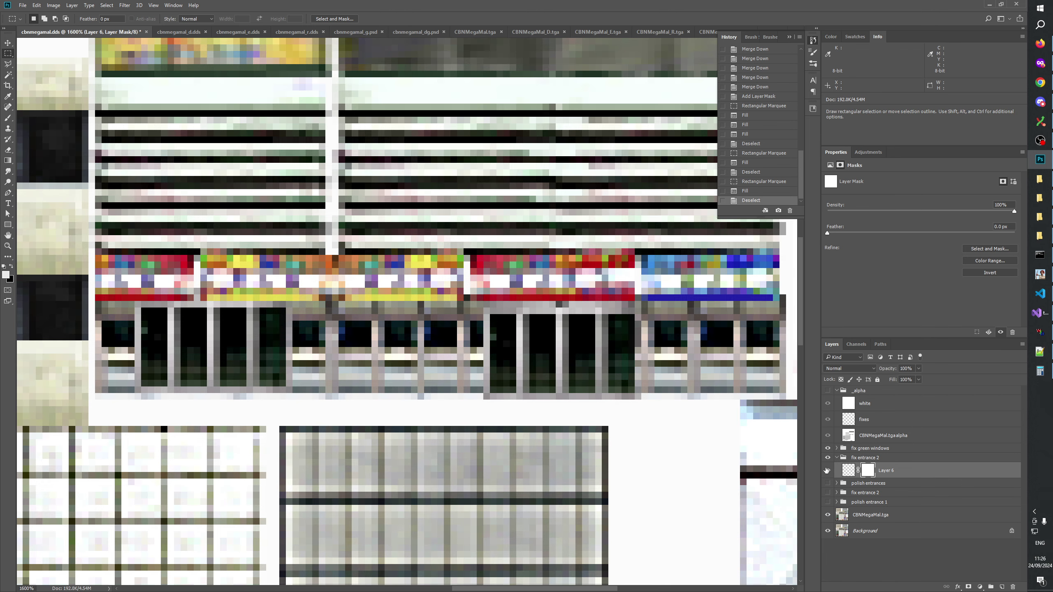
Copy 1 × 4 px columns from the first and third windows between the entrances 1 px right, merging them into Layer 6 with its mask preserved
{"action": "left_click", "coordinate": [826, 471]}
{"action": "left_click", "coordinate": [827, 471]}
{"action": "left_click_drag", "start_coordinate": [333, 336], "coordinate": [521, 360]}
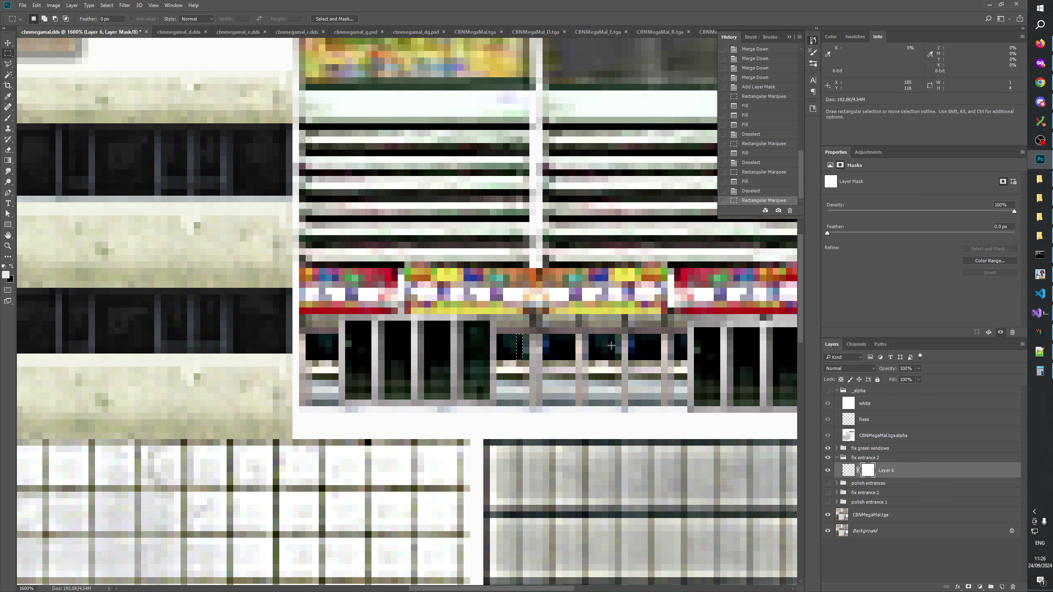
{"action": "left_click_drag", "start_coordinate": [608, 334], "coordinate": [614, 360]}
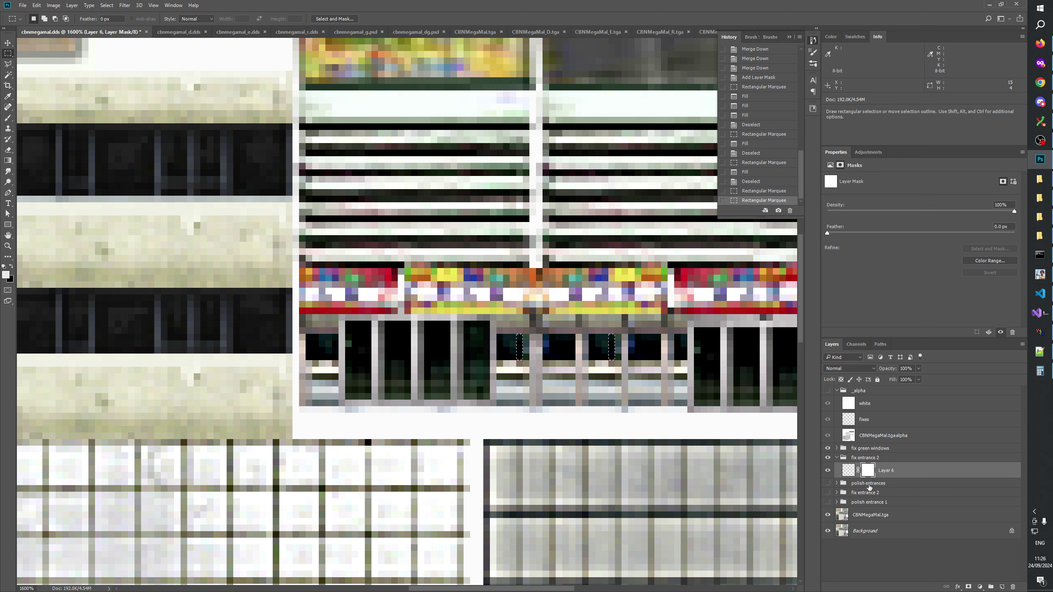
{"action": "key", "text": "ctrl+v"}
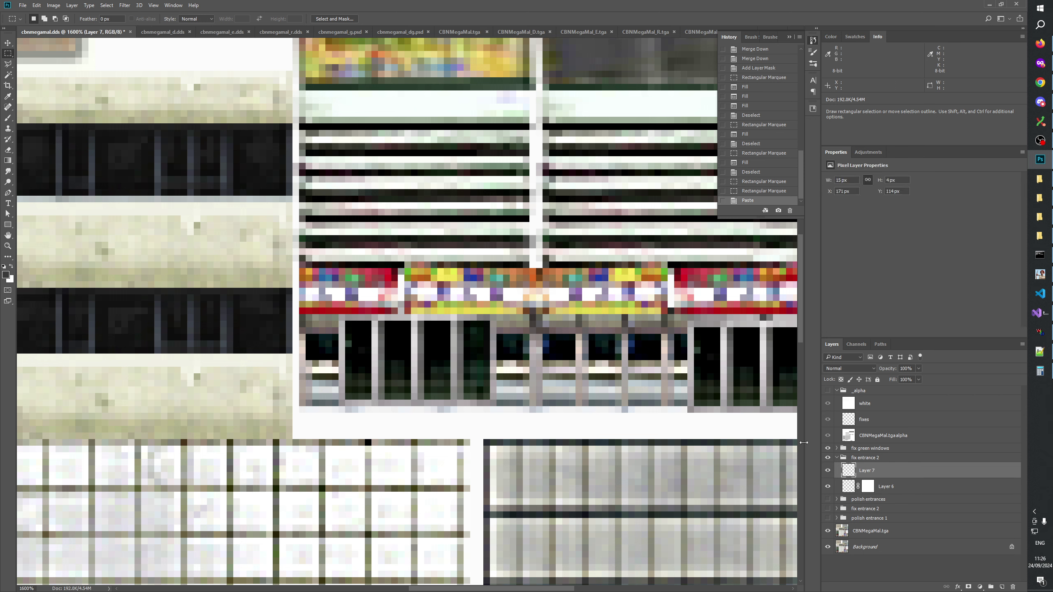
{"action": "key", "text": "Right"}
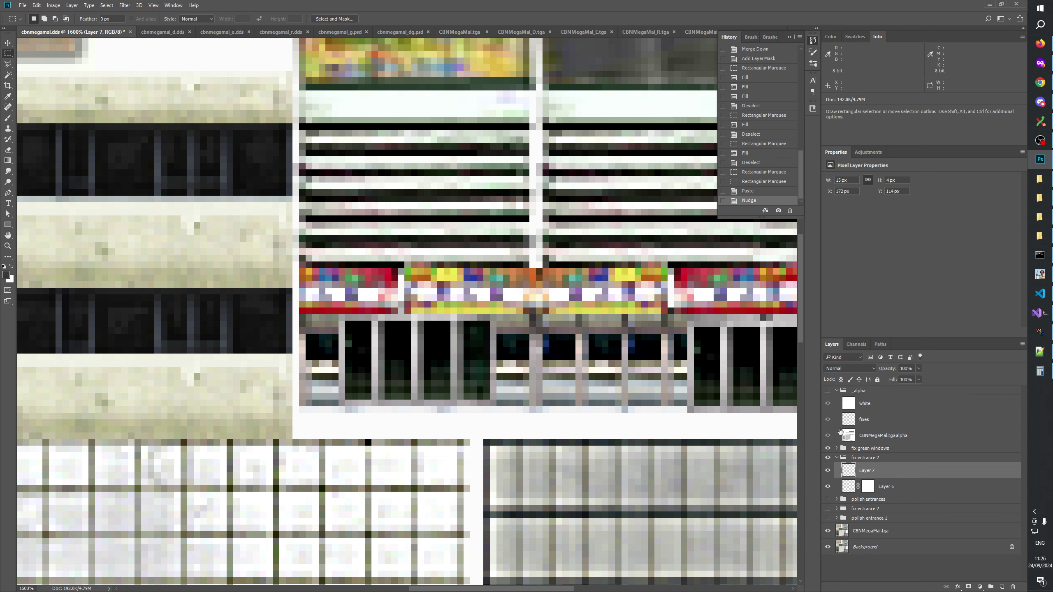
{"action": "key", "text": "ctrl+e"}
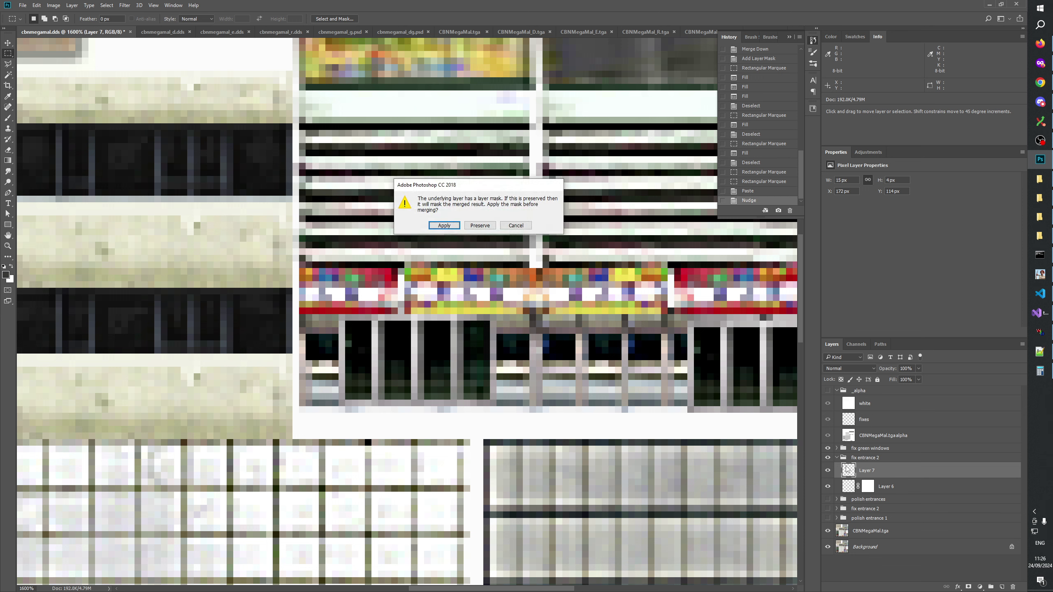
{"action": "left_click", "coordinate": [478, 226]}
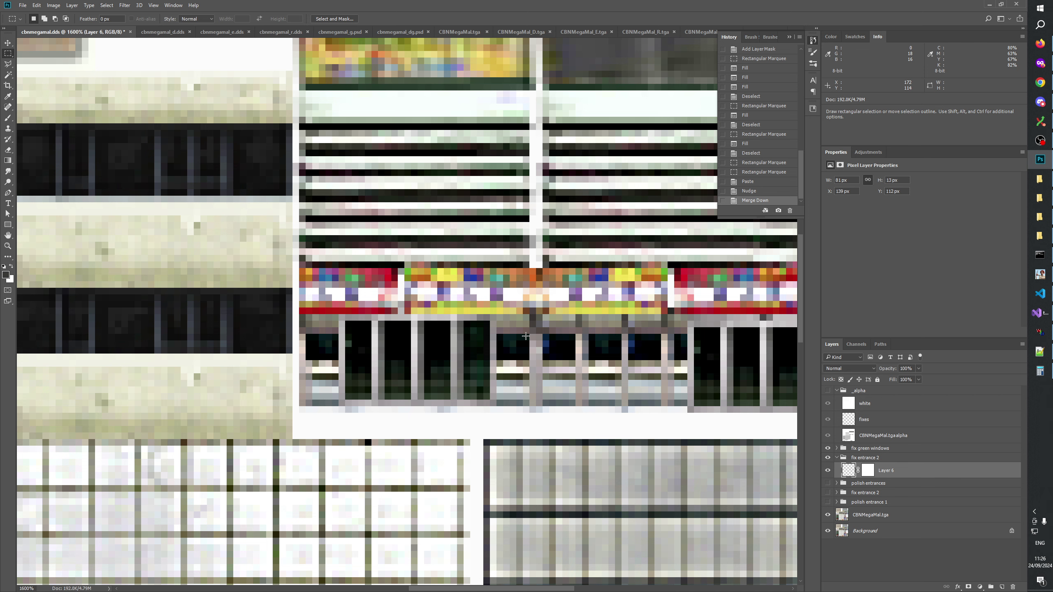
Fill the mask over the two copied window columns with the current light grey, deselect, and compare the windows with and without Layer 6
{"action": "left_click_drag", "start_coordinate": [526, 336], "coordinate": [556, 353]}
{"action": "left_click_drag", "start_coordinate": [523, 334], "coordinate": [529, 360]}
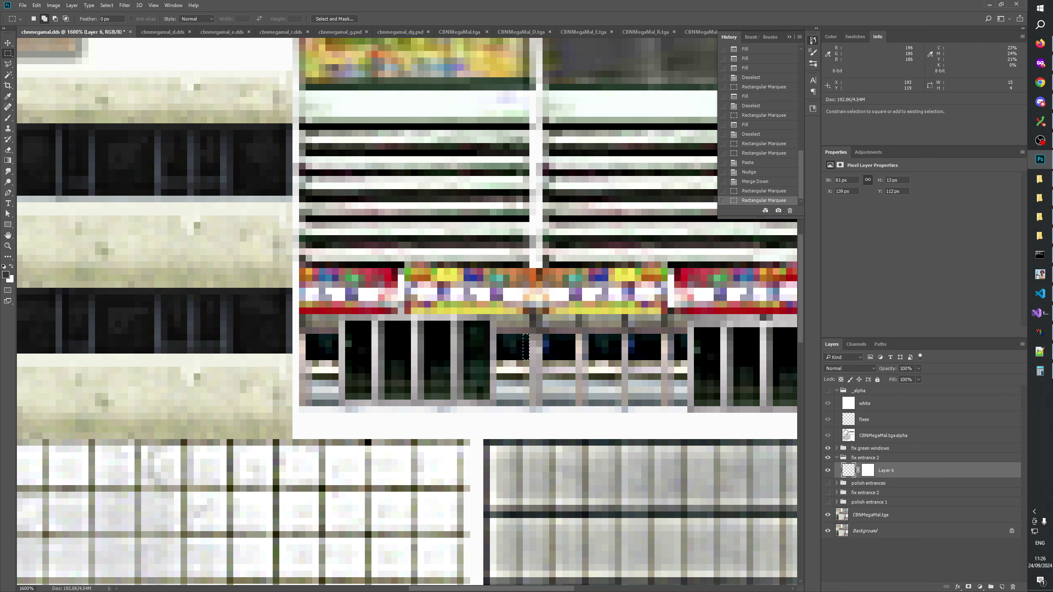
{"action": "left_click", "coordinate": [867, 470], "text": "alt"}
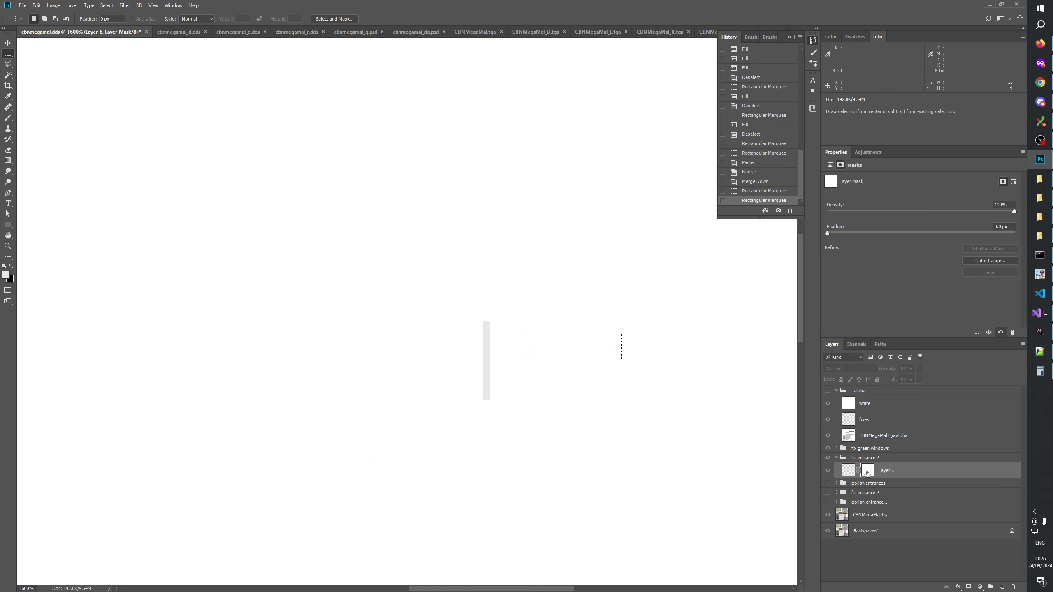
{"action": "left_click", "coordinate": [868, 471], "text": "alt"}
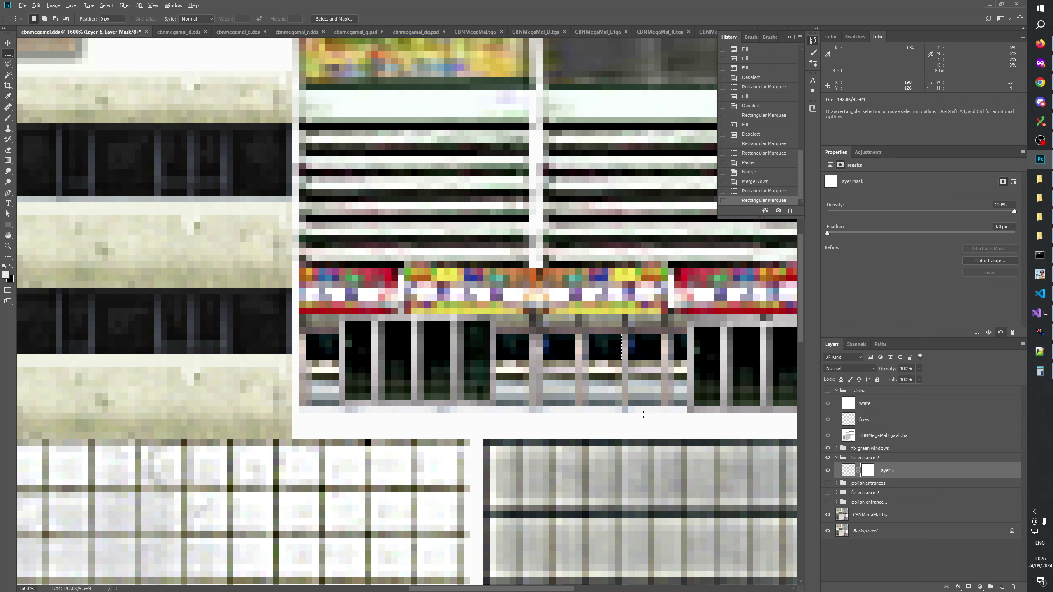
{"action": "key", "text": "alt+BackSpace"}
{"action": "key", "text": "ctrl+d"}
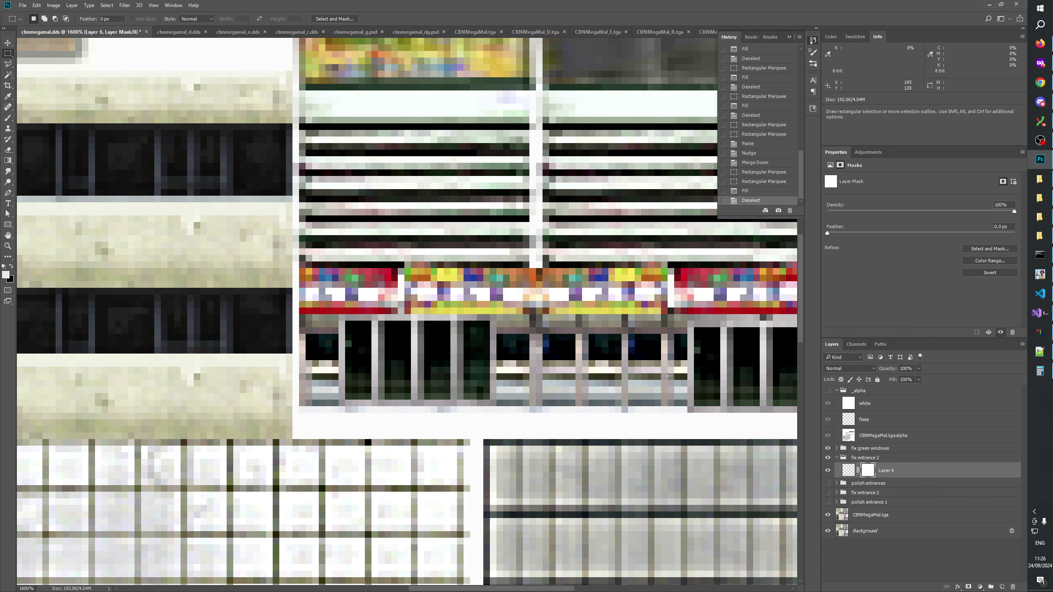
{"action": "scroll", "coordinate": [538, 376], "scroll_direction": "right", "scroll_amount": 3}
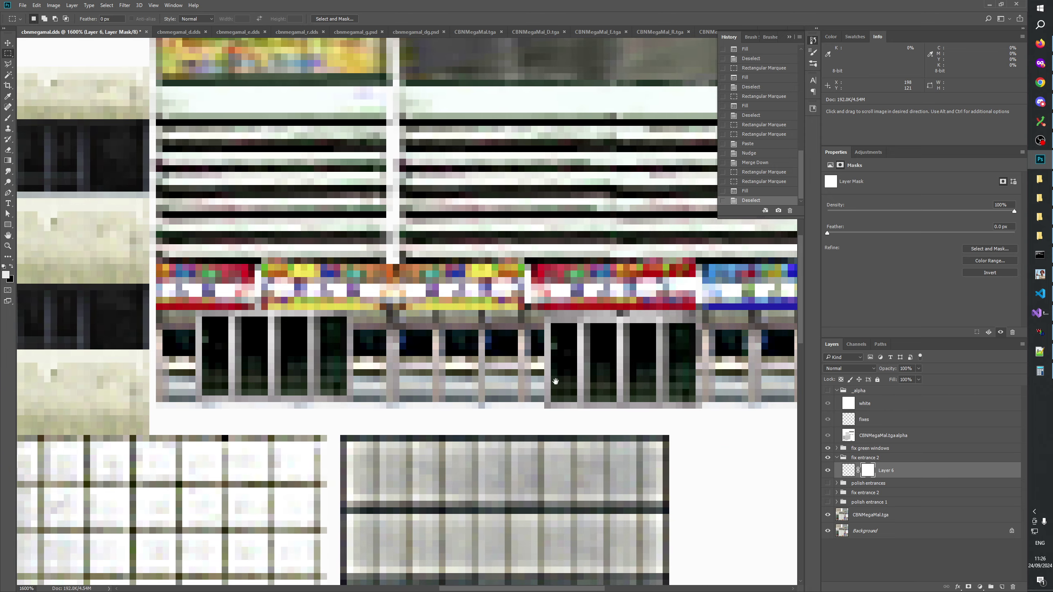
{"action": "left_click", "coordinate": [830, 472]}
{"action": "left_click", "coordinate": [830, 471]}
{"action": "left_click", "coordinate": [830, 472]}
{"action": "left_click", "coordinate": [831, 471]}
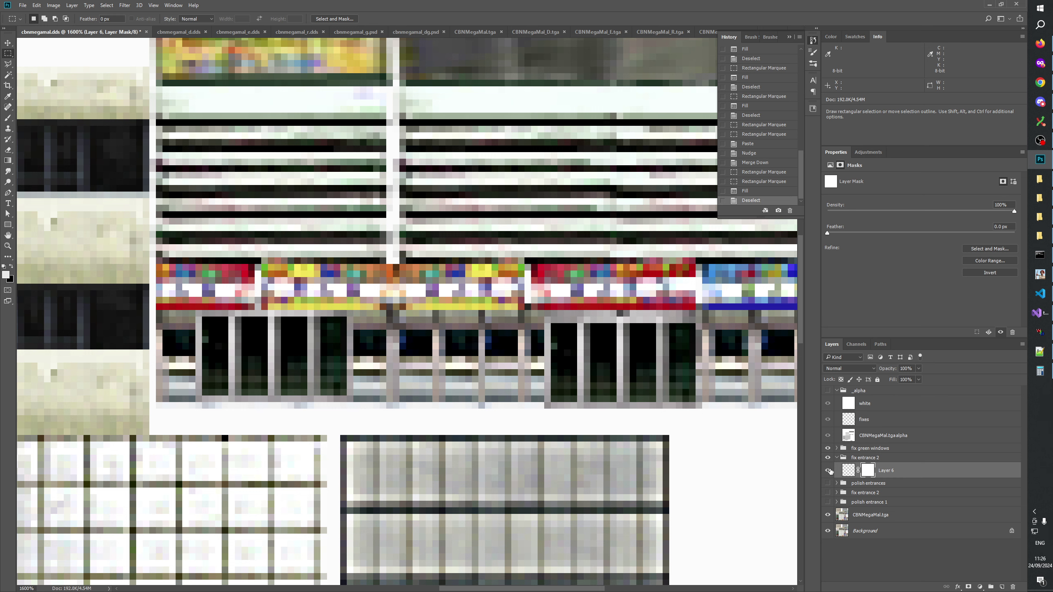
Reselect the two 1 × 4 px columns in Layer 6's mask, refill them with a slightly darker grey, and deselect
{"action": "left_click", "coordinate": [867, 472], "text": "alt"}
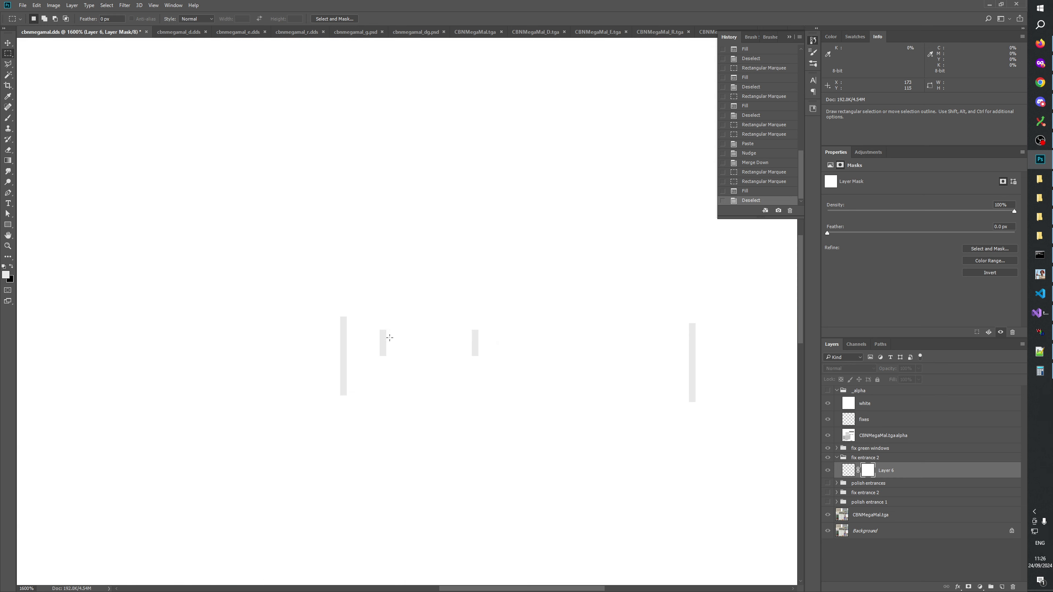
{"action": "left_click_drag", "start_coordinate": [379, 330], "coordinate": [386, 356]}
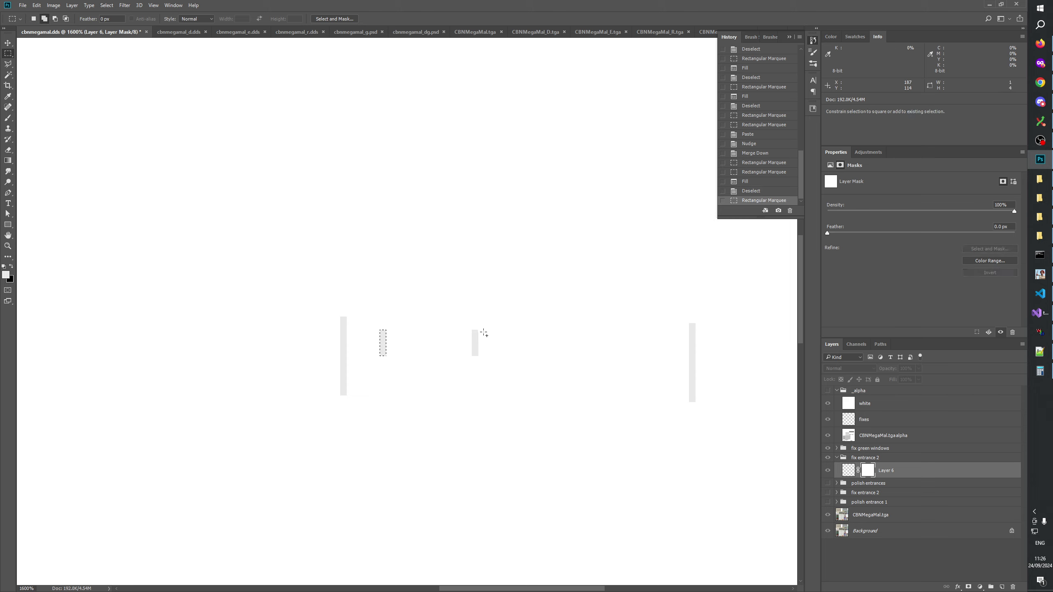
{"action": "left_click_drag", "start_coordinate": [472, 330], "coordinate": [479, 356]}
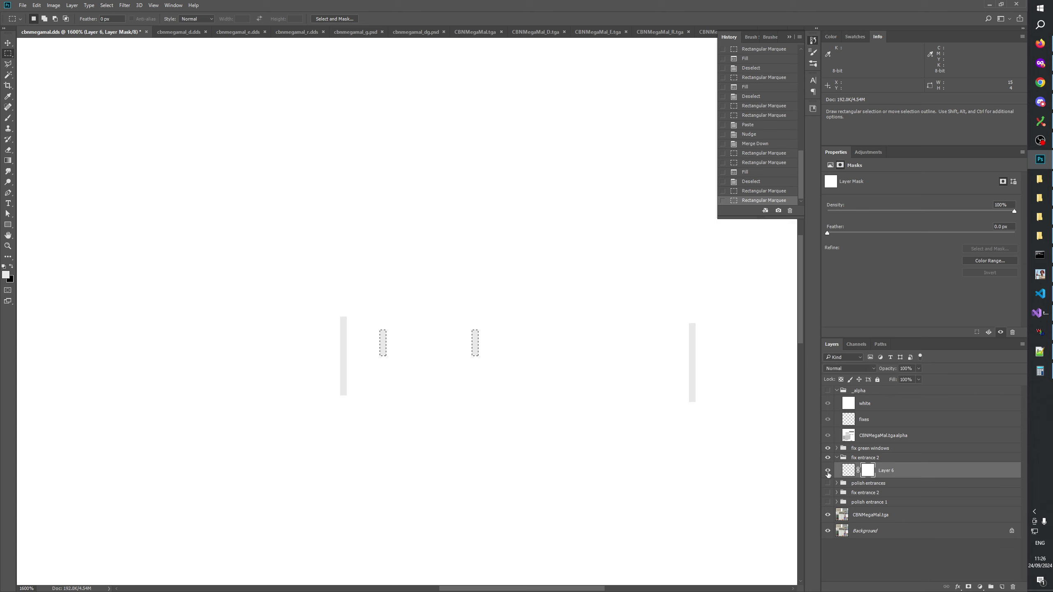
{"action": "left_click", "coordinate": [828, 472]}
{"action": "left_click", "coordinate": [6, 275]}
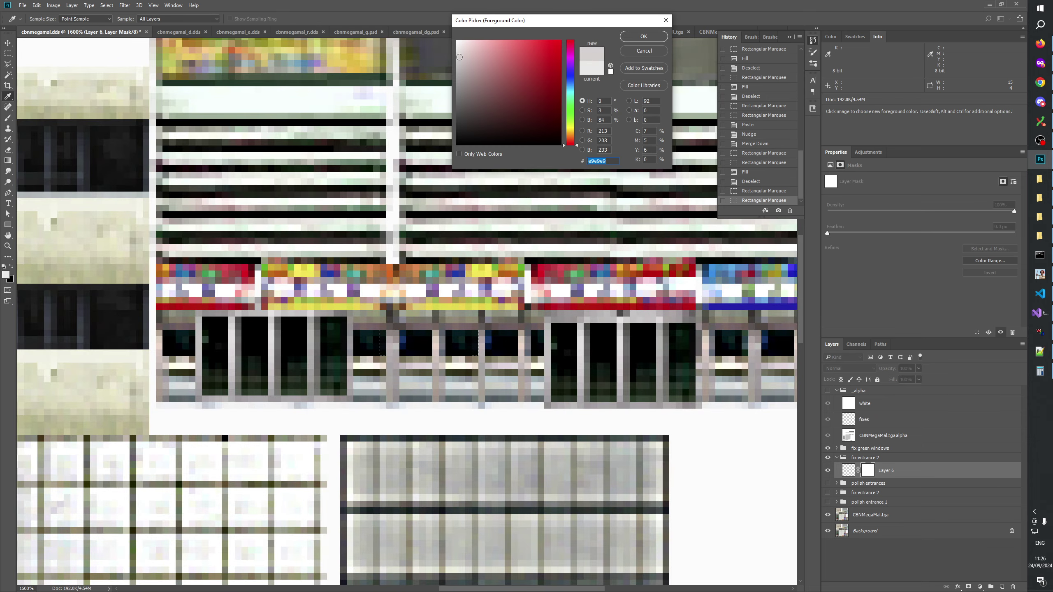
{"action": "left_click", "coordinate": [643, 37]}
{"action": "key", "text": "alt+BackSpace"}
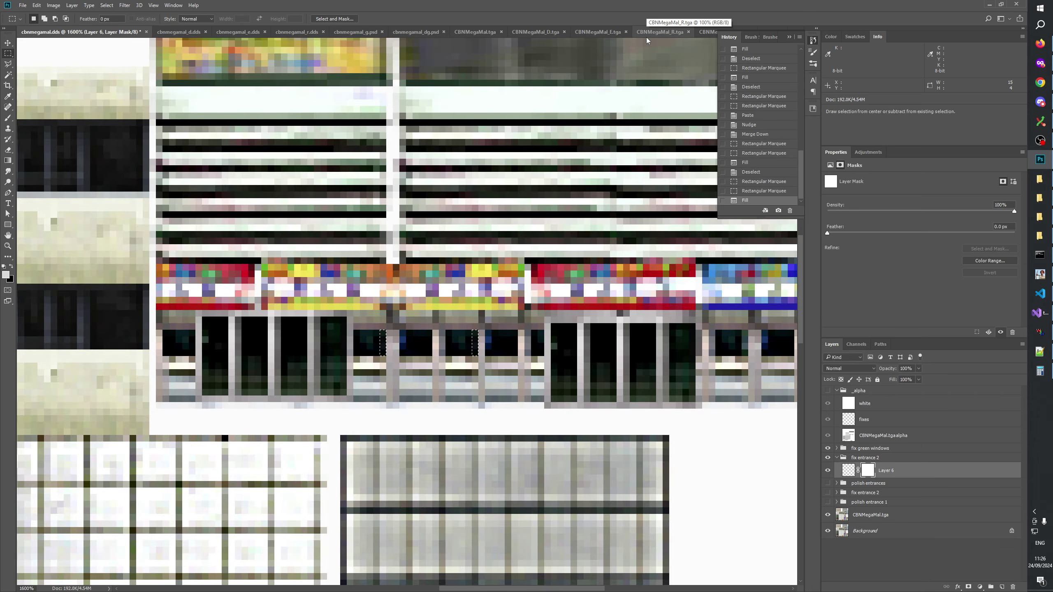
{"action": "key", "text": "ctrl+d"}
Compare the windows between the entrances using a movable 5 × 8 px marquee, deselect it, and check them with and without Layer 6
{"action": "left_click_drag", "start_coordinate": [596, 390], "coordinate": [529, 385]}
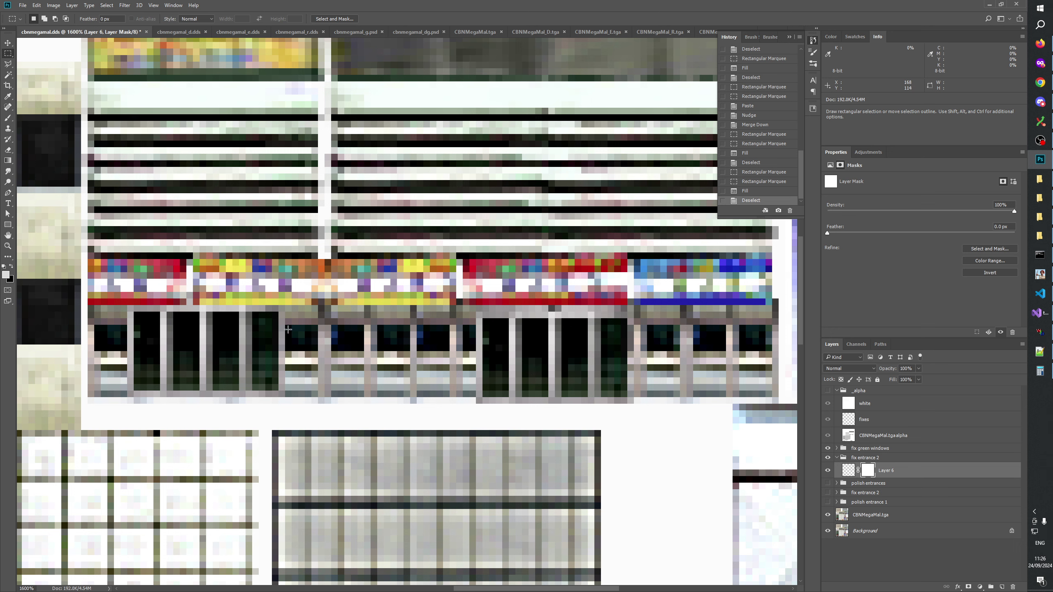
{"action": "mouse_move", "coordinate": [288, 329]}
{"action": "left_mouse_down"}
{"action": "mouse_move", "coordinate": [318, 378]}
{"action": "mouse_move", "coordinate": [332, 352]}
{"action": "mouse_move", "coordinate": [430, 357]}
{"action": "left_mouse_up"}
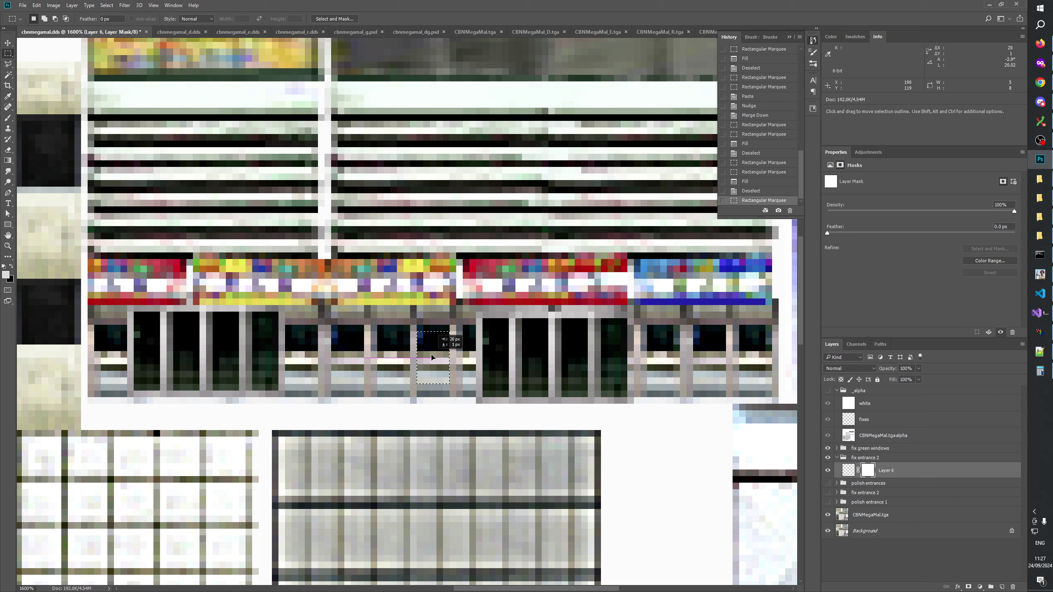
{"action": "left_click_drag", "start_coordinate": [431, 357], "coordinate": [431, 357]}
{"action": "key", "text": "ctrl+d"}
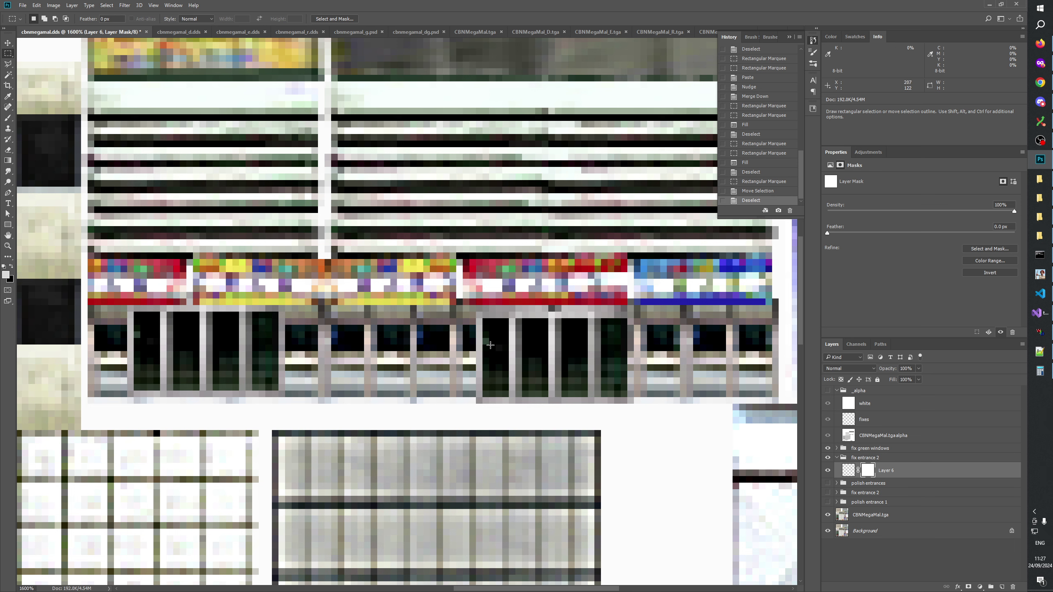
{"action": "left_click", "coordinate": [828, 471]}
{"action": "left_click", "coordinate": [828, 472]}
{"action": "left_click", "coordinate": [828, 471]}
{"action": "left_click", "coordinate": [828, 471]}
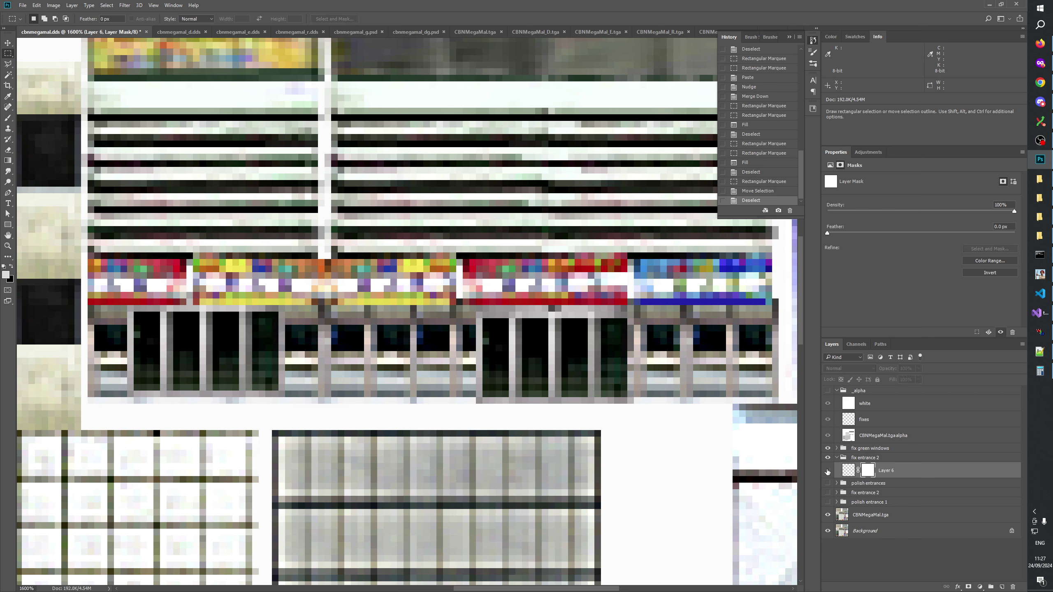
{"action": "left_click", "coordinate": [828, 472]}
{"action": "left_click", "coordinate": [828, 472]}
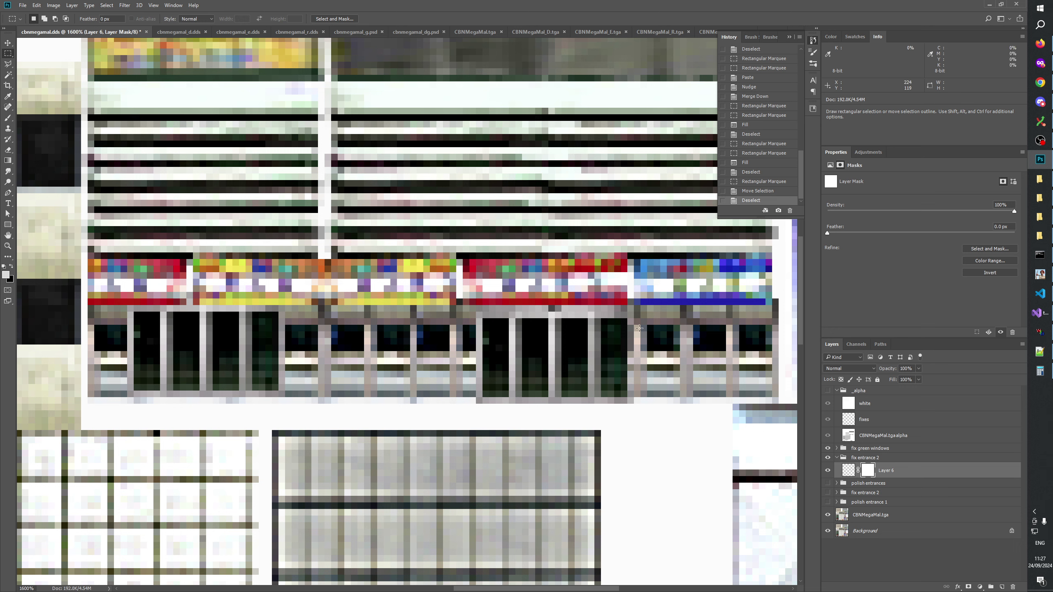
Copy a 1 × 4 px dark column to the edges of the first and last windows past the second entrance, merging into Layer 6 with its mask preserved
{"action": "left_click_drag", "start_coordinate": [652, 334], "coordinate": [673, 375]}
{"action": "left_click", "coordinate": [670, 327]}
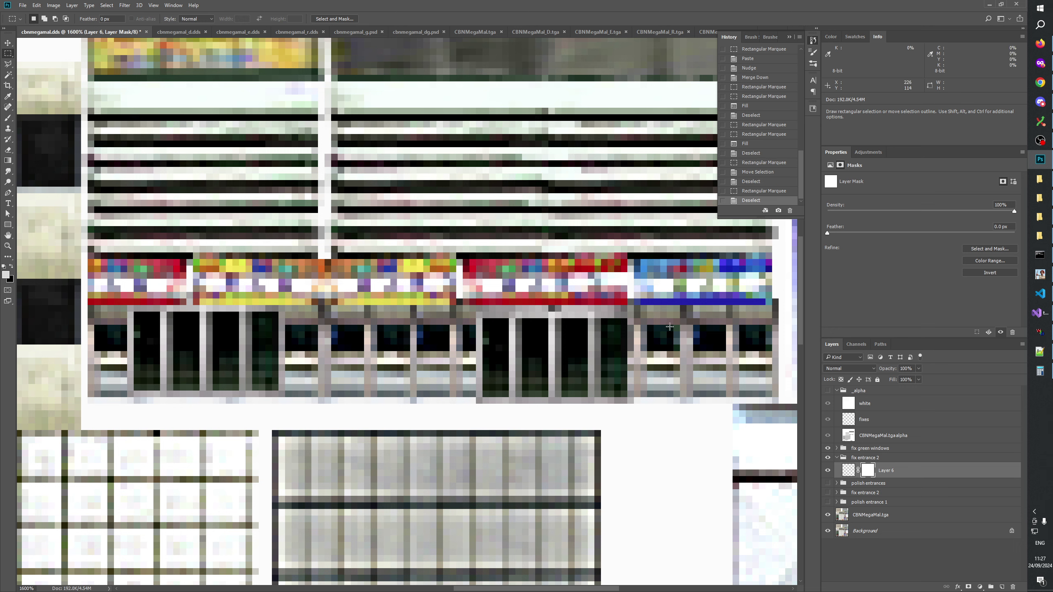
{"action": "left_click_drag", "start_coordinate": [669, 327], "coordinate": [673, 350]}
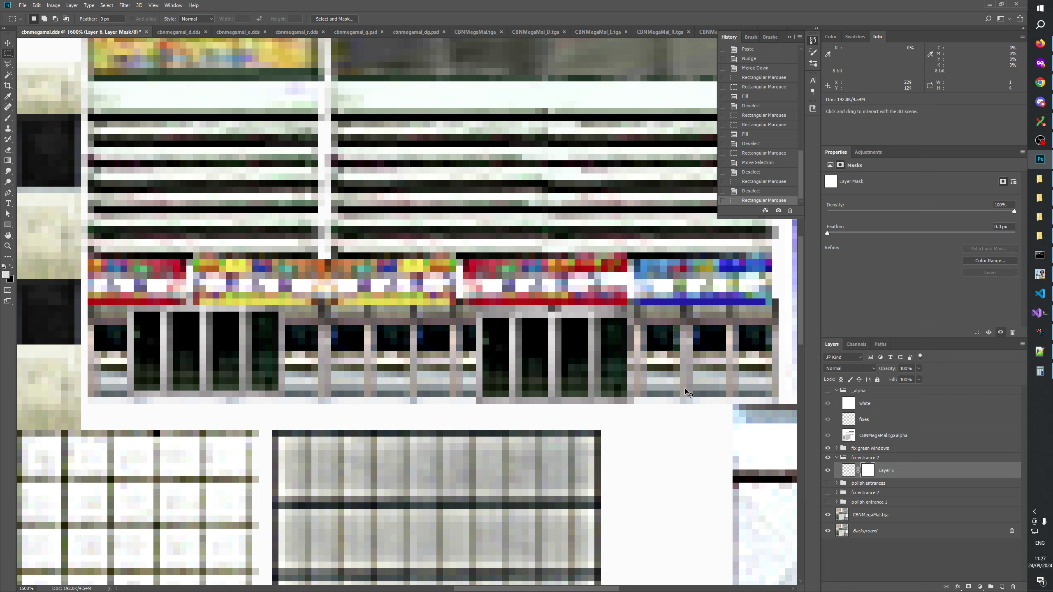
{"action": "key", "text": "Right"}
{"action": "key", "text": "ctrl+v"}
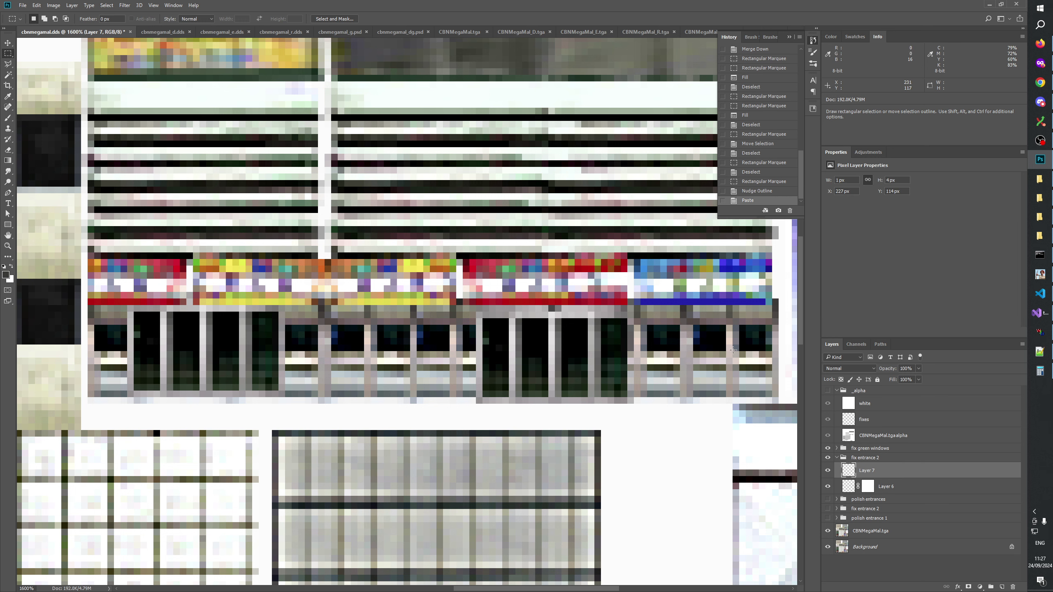
{"action": "left_click_drag", "start_coordinate": [768, 329], "coordinate": [772, 352]}
{"action": "key", "text": "ctrl+v"}
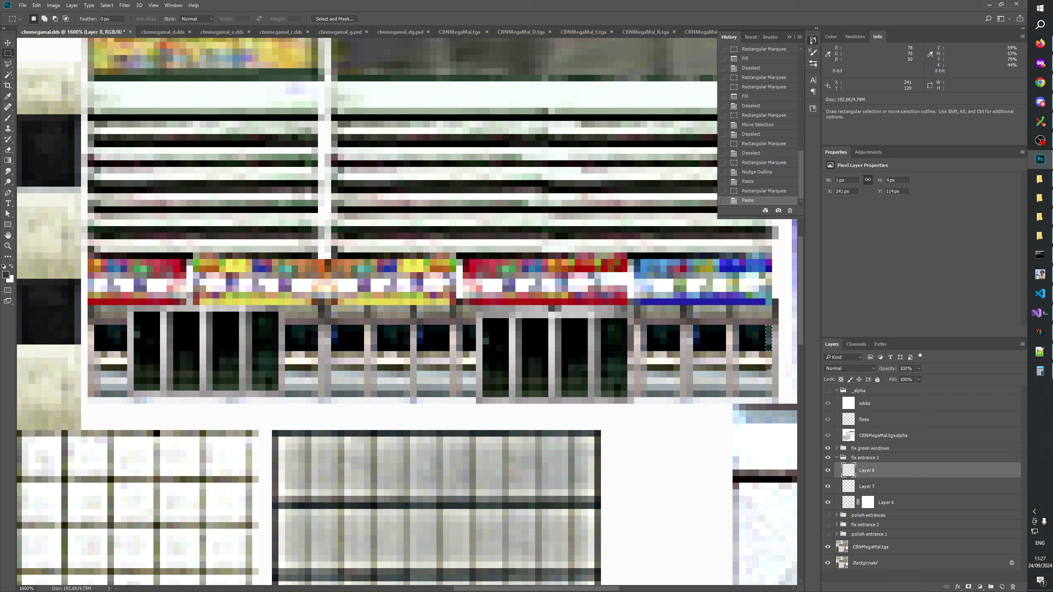
{"action": "key", "text": "ctrl+e"}
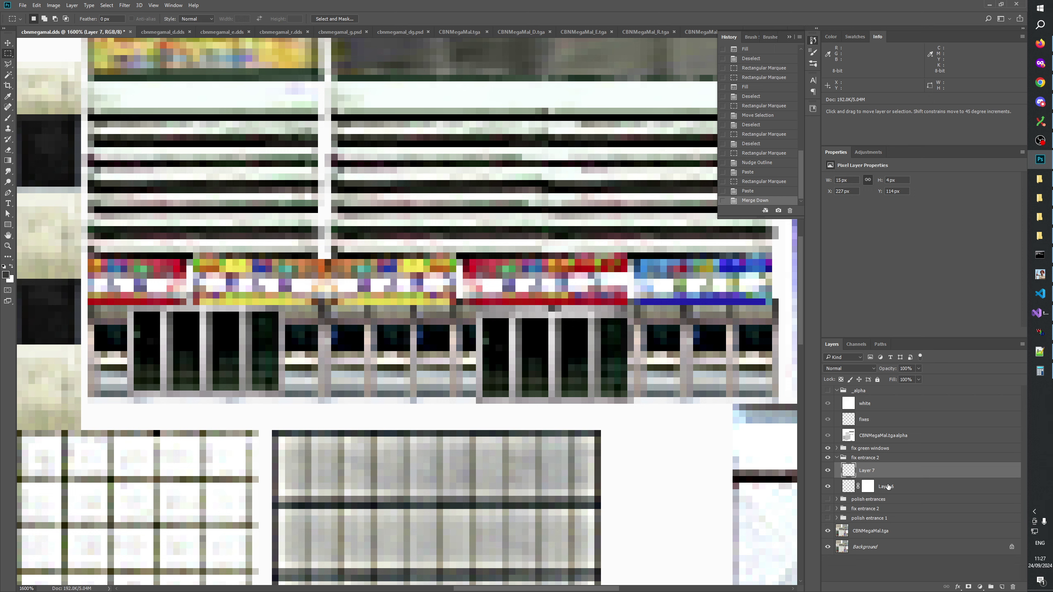
{"action": "key", "text": "ctrl+e"}
{"action": "left_click", "coordinate": [485, 227]}
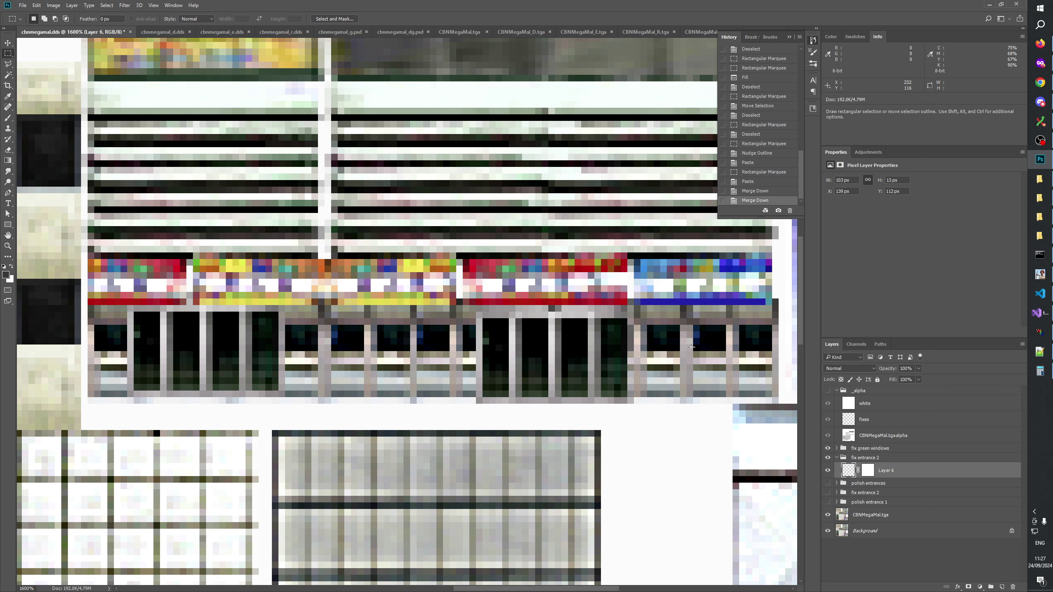
Select the two new columns past the second entrance, fill them with the darker light grey in Layer 6's mask, and deselect
{"action": "left_click_drag", "start_coordinate": [674, 327], "coordinate": [680, 351]}
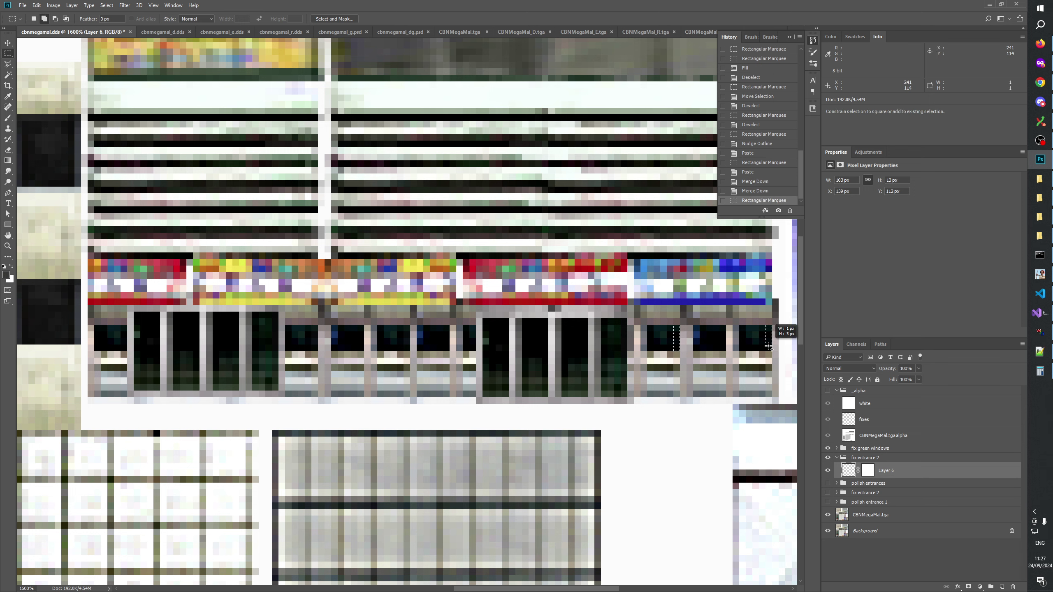
{"action": "key", "text": "alt+BackSpace"}
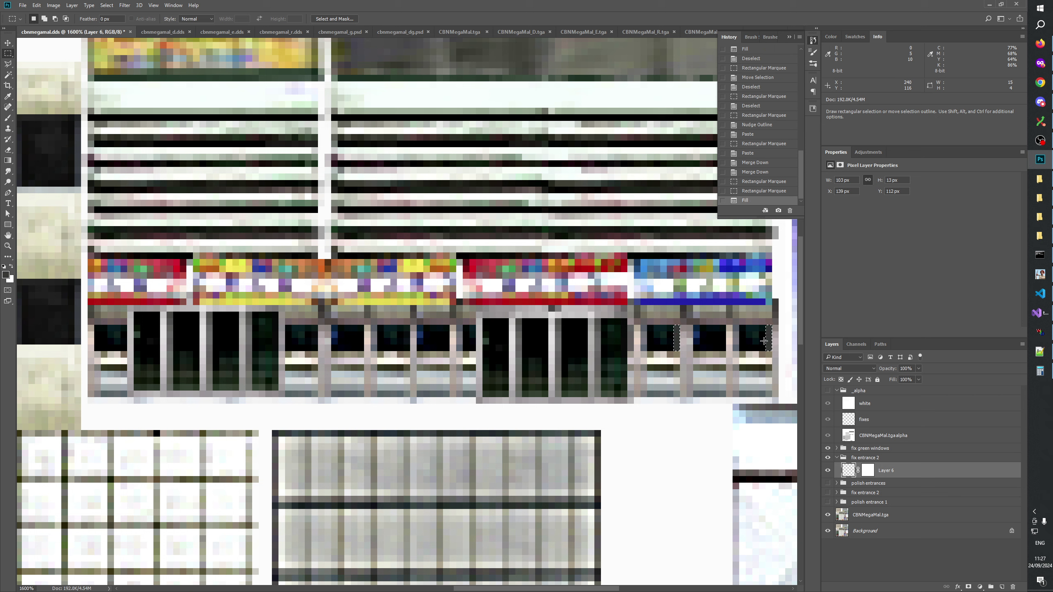
{"action": "key", "text": "ctrl+z"}
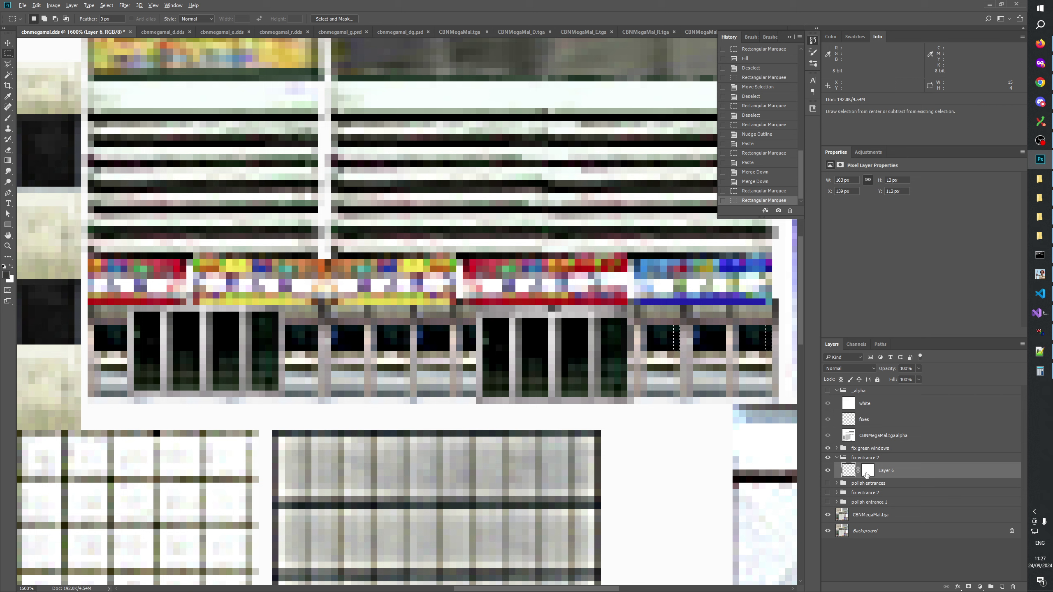
{"action": "left_click", "coordinate": [866, 473], "text": "alt"}
{"action": "key", "text": "alt+BackSpace"}
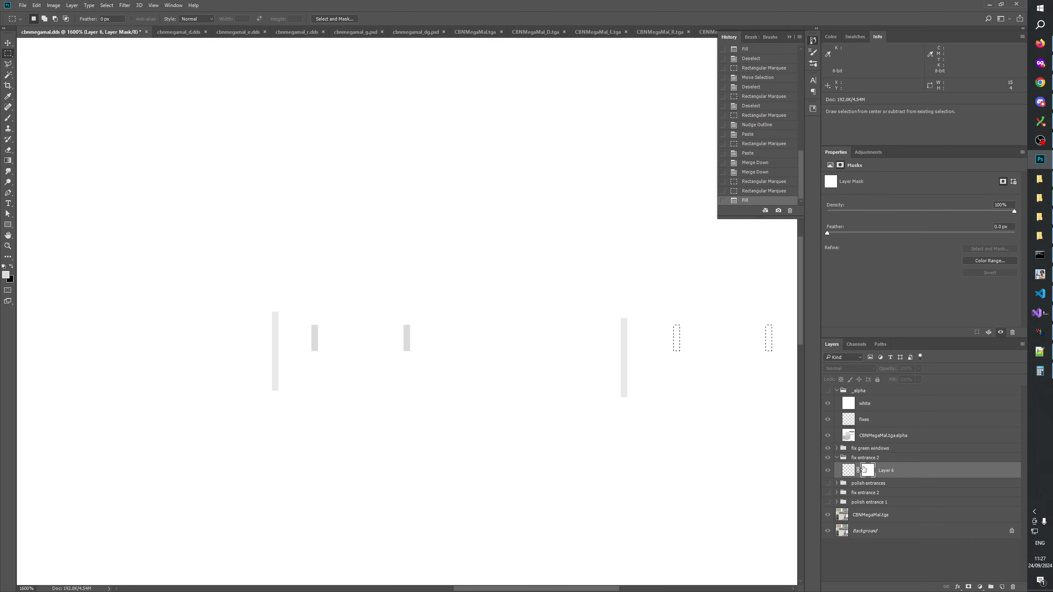
{"action": "key", "text": "ctrl+d"}
{"action": "left_click", "coordinate": [828, 472]}
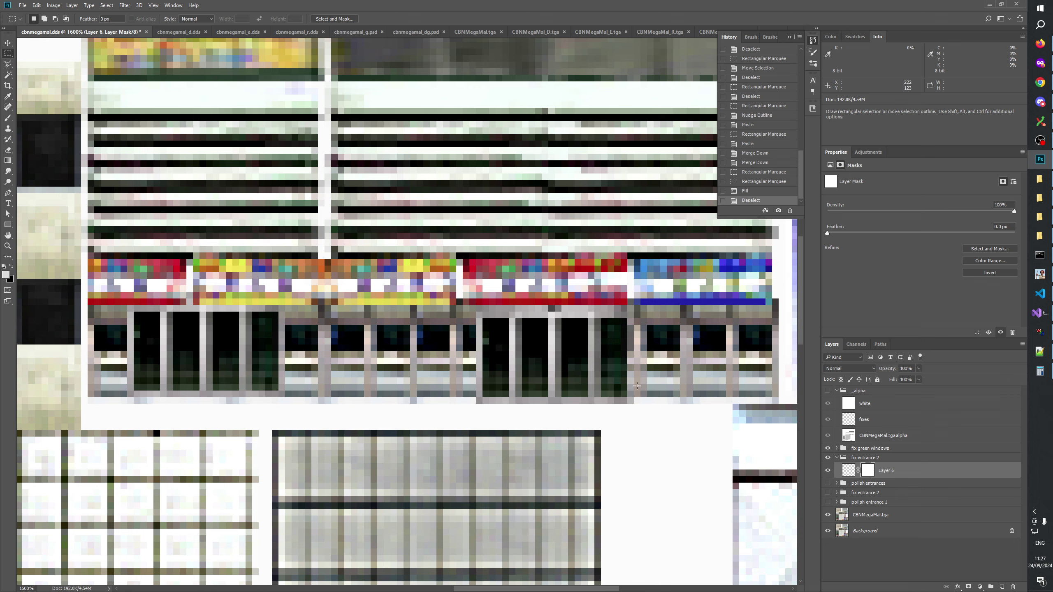
Compare the widths of the entrance windows by moving a marquee from one to another, and deselect it
{"action": "scroll", "coordinate": [640, 384], "scroll_direction": "right", "scroll_amount": 3}
{"action": "scroll", "coordinate": [640, 385], "scroll_direction": "down", "scroll_amount": 1}
{"action": "mouse_move", "coordinate": [550, 311]}
{"action": "left_mouse_down"}
{"action": "mouse_move", "coordinate": [579, 357]}
{"action": "mouse_move", "coordinate": [589, 341]}
{"action": "mouse_move", "coordinate": [672, 341]}
{"action": "mouse_move", "coordinate": [222, 347]}
{"action": "mouse_move", "coordinate": [375, 330]}
{"action": "mouse_move", "coordinate": [320, 338]}
{"action": "left_mouse_up"}
{"action": "left_click_drag", "start_coordinate": [256, 350], "coordinate": [462, 364]}
{"action": "key", "text": "ctrl+d"}
Review the whole building texture at 100% and at 500% zoom
{"action": "left_click_drag", "start_coordinate": [475, 405], "coordinate": [375, 421]}
{"action": "key", "text": "z"}
{"action": "right_click", "coordinate": [411, 310]}
{"action": "left_click", "coordinate": [460, 327]}
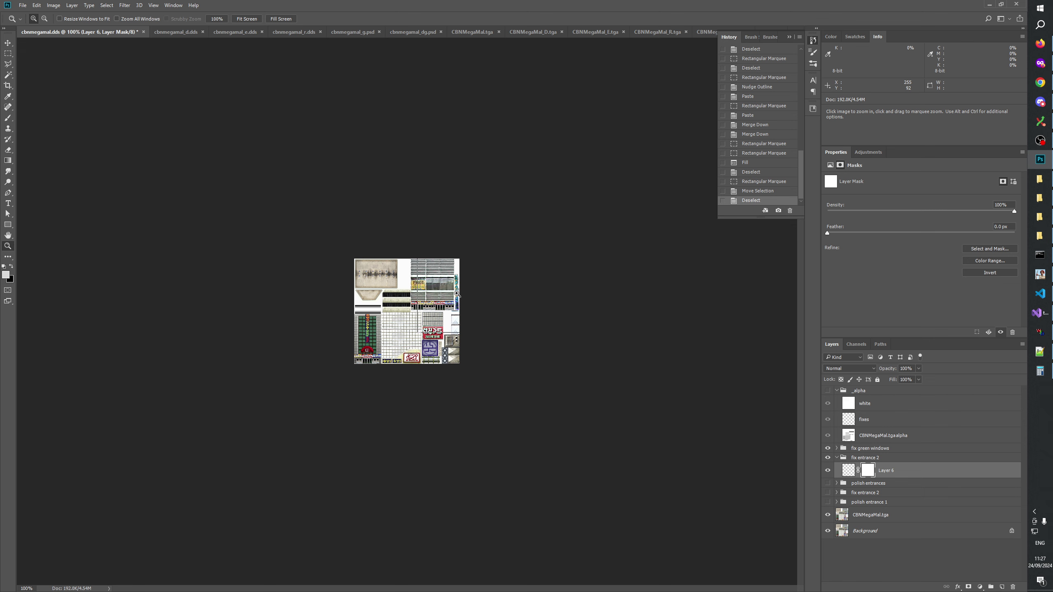
{"action": "left_click", "coordinate": [457, 293]}
{"action": "left_click", "coordinate": [457, 294]}
{"action": "left_click", "coordinate": [457, 293]}
{"action": "left_click", "coordinate": [457, 293]}
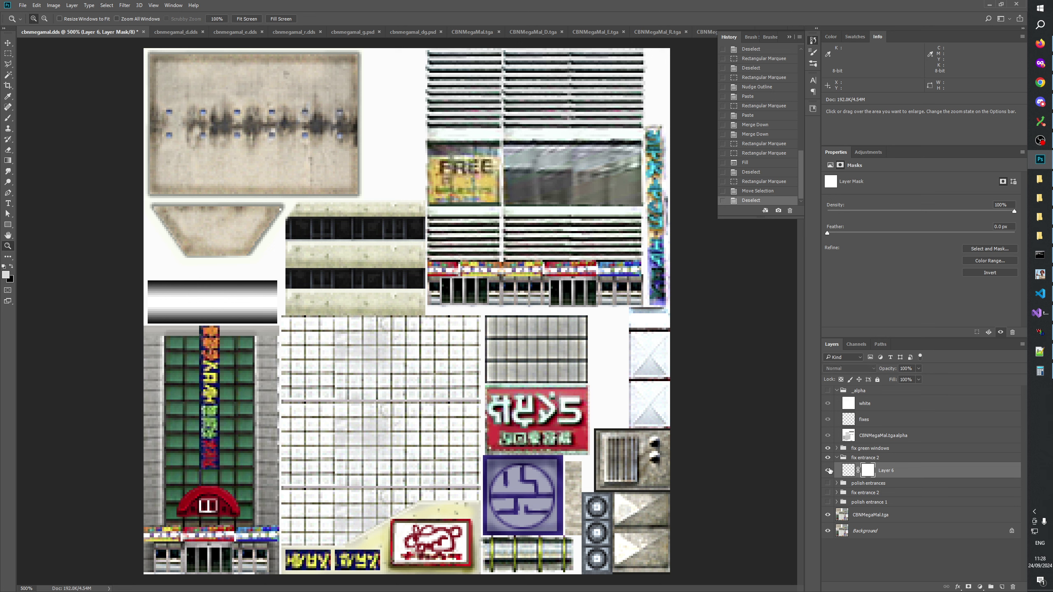
Rename the layer group containing Layer 6 to "fix entrances" and select Layer 6's pixels
{"action": "key", "text": "space"}
{"action": "left_click", "coordinate": [192, 550]}
{"action": "left_click", "coordinate": [192, 551]}
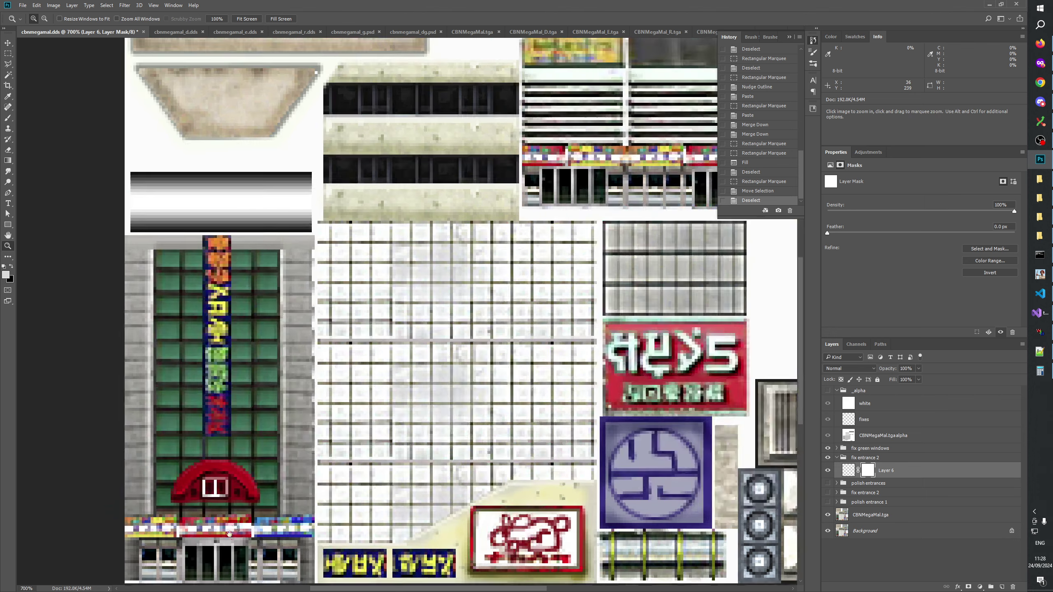
{"action": "left_click", "coordinate": [377, 411]}
{"action": "left_click", "coordinate": [377, 412]}
{"action": "left_click", "coordinate": [377, 412]}
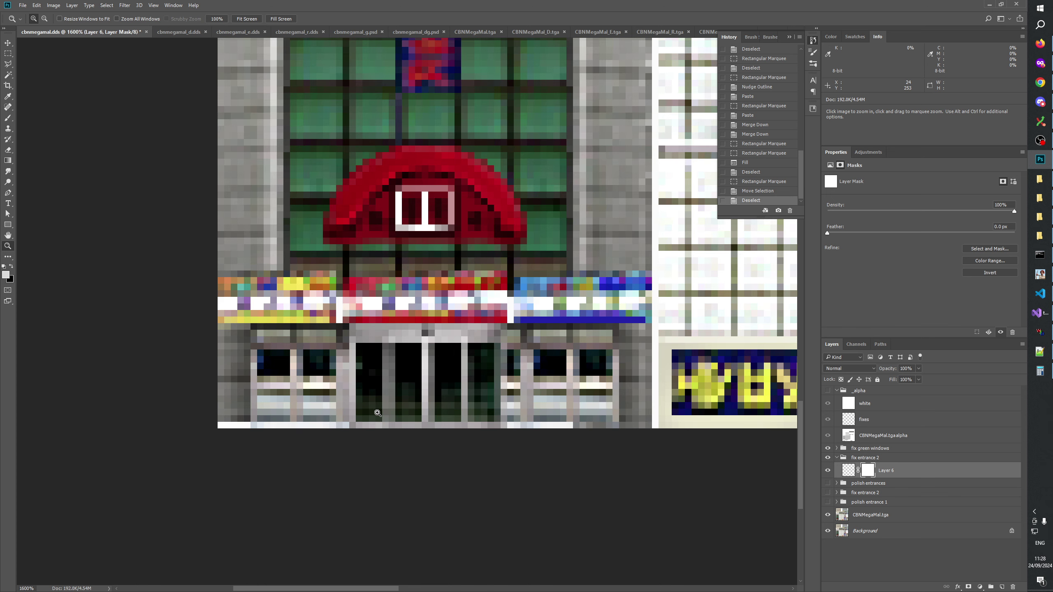
{"action": "left_click", "coordinate": [377, 412]}
{"action": "key", "text": "space"}
{"action": "left_click_drag", "start_coordinate": [377, 412], "coordinate": [352, 452]}
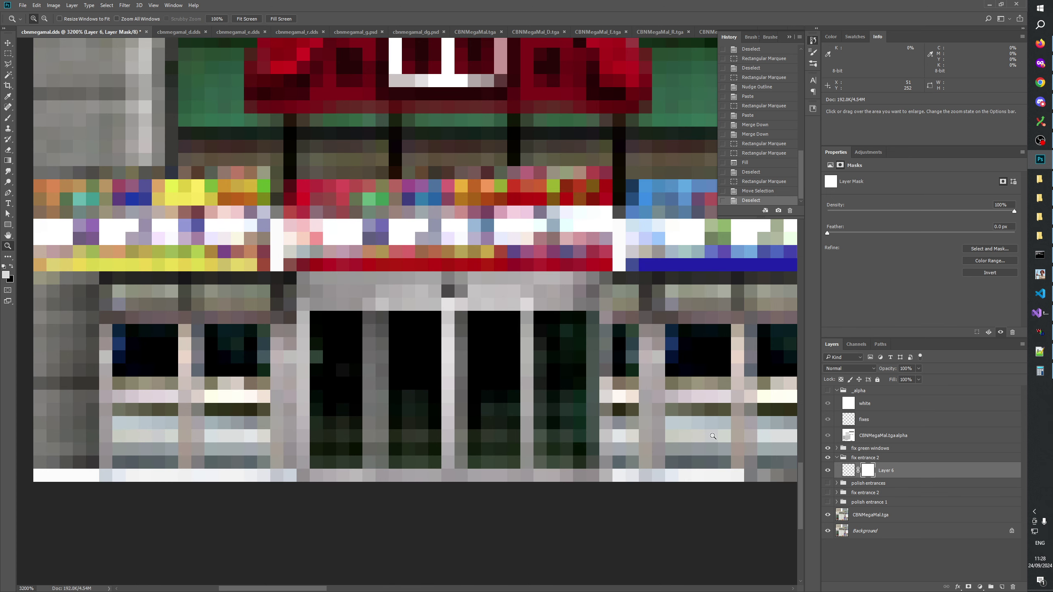
{"action": "double_click", "coordinate": [874, 458]}
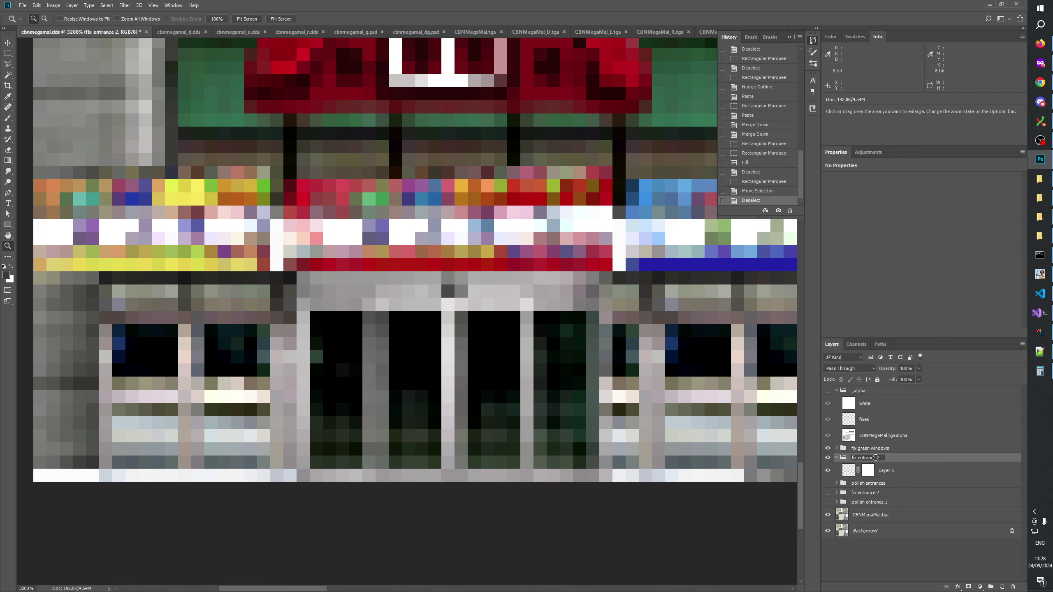
{"action": "left_click", "coordinate": [886, 473]}
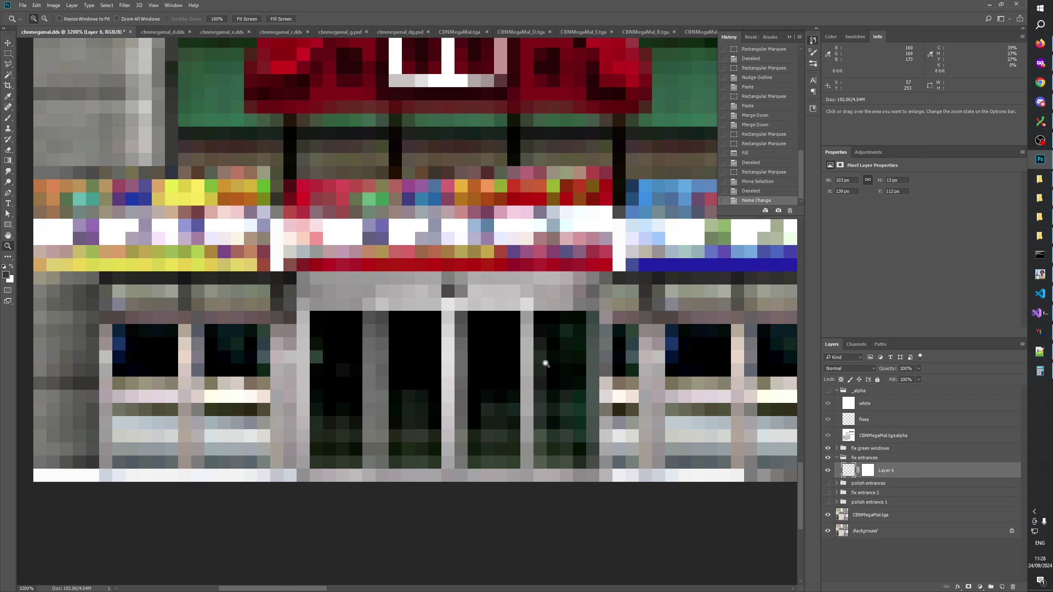
Copy the 1 × 12 px light column of the green building's central door post 6 px left onto the neighbouring post
{"action": "key", "text": "m"}
{"action": "left_click_drag", "start_coordinate": [452, 313], "coordinate": [445, 461]}
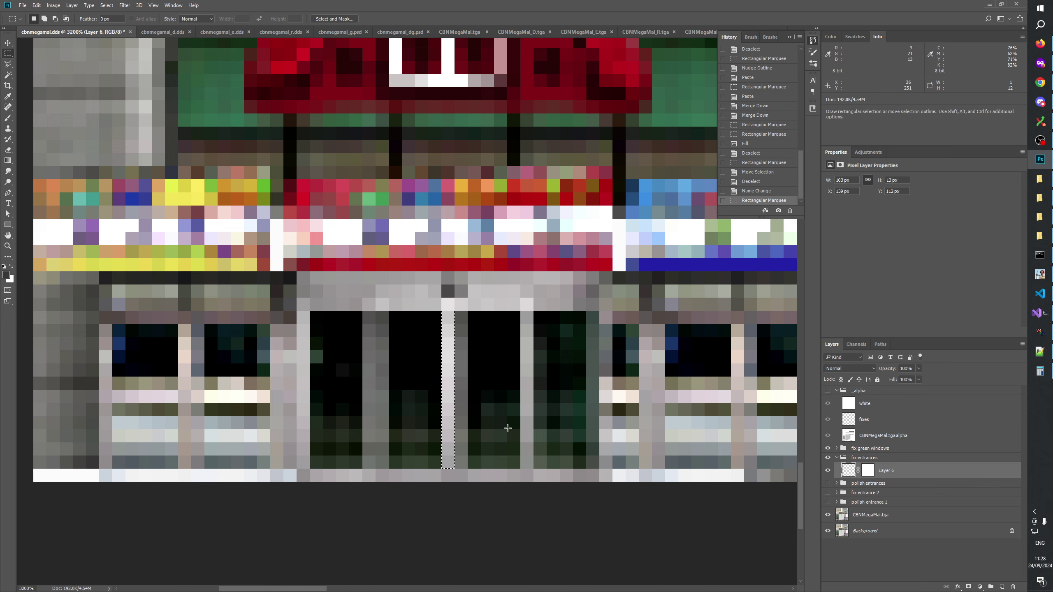
{"action": "key", "text": "Left"}
{"action": "key", "text": "Left"}
{"action": "key", "text": "ctrl+v"}
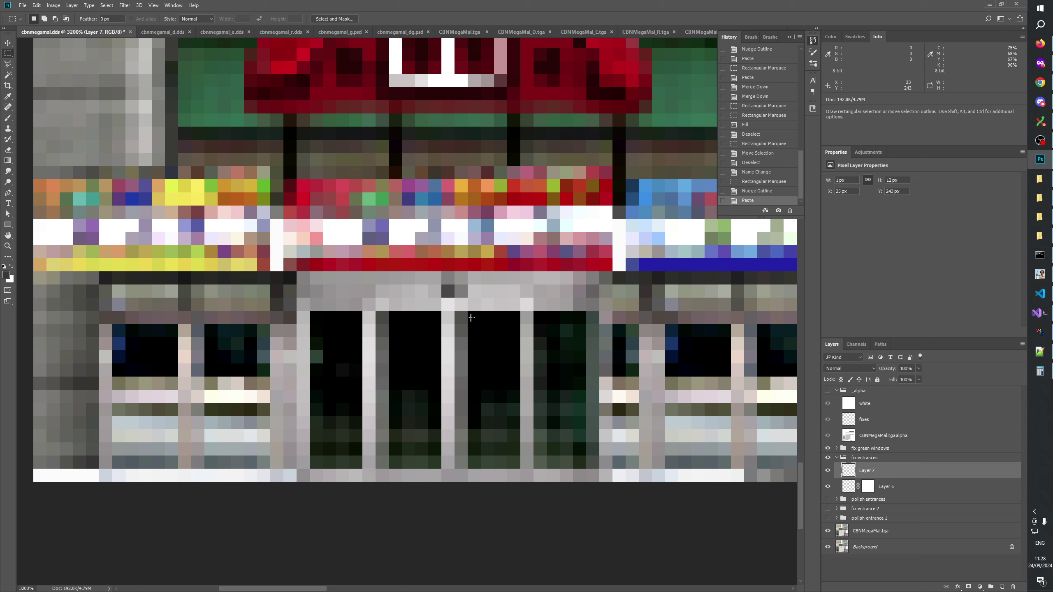
Copy the 1 × 12 px dark grey column beside the central door post 6 px right, beside the next post
{"action": "left_click_drag", "start_coordinate": [470, 318], "coordinate": [457, 467]}
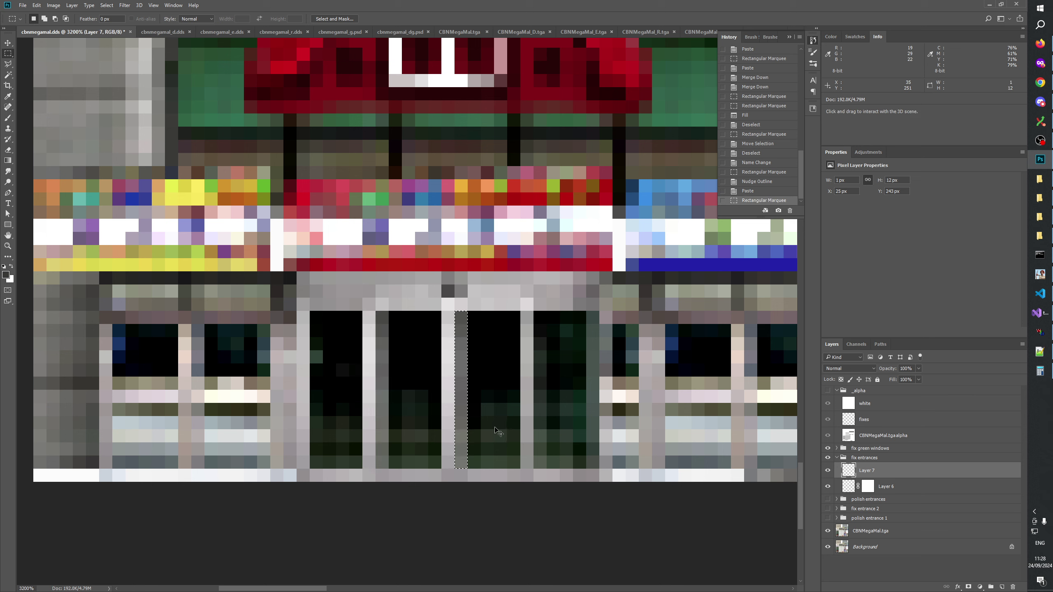
{"action": "key", "text": "Right"}
{"action": "key", "text": "Right"}
{"action": "key", "text": "Right"}
{"action": "key", "text": "Right"}
{"action": "key", "text": "Right"}
{"action": "key", "text": "Right"}
{"action": "key", "text": "ctrl+v"}
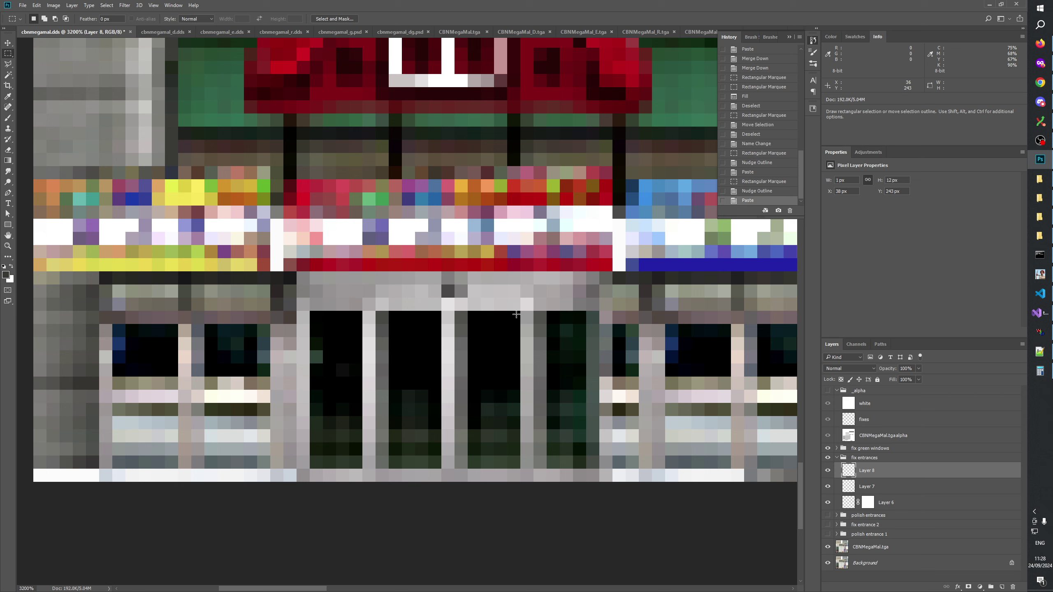
Copy the 1 × 12 px dark column from the third door pane 6 px right, to the edge of the fourth pane
{"action": "left_click_drag", "start_coordinate": [513, 313], "coordinate": [521, 467]}
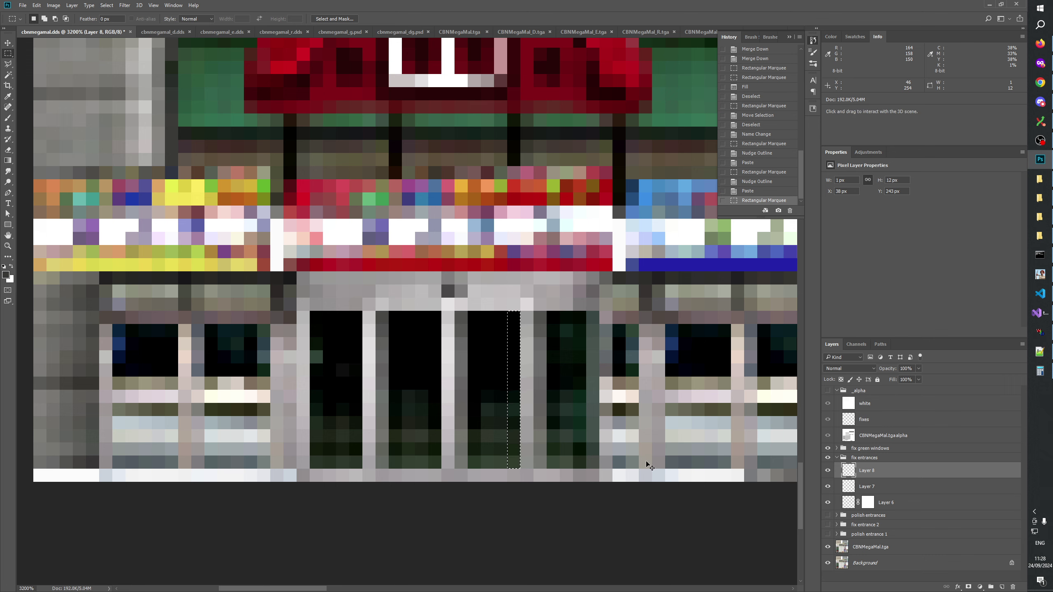
{"action": "key", "text": "Right"}
{"action": "key", "text": "Right"}
{"action": "key", "text": "Right"}
{"action": "key", "text": "Right"}
{"action": "key", "text": "Right"}
{"action": "key", "text": "Right"}
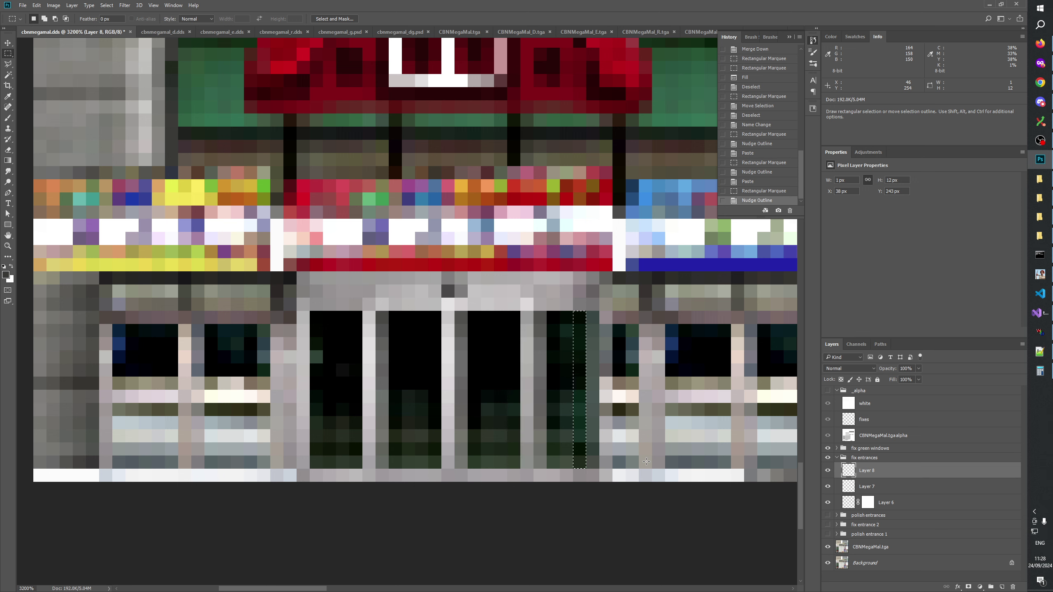
{"action": "key", "text": "ctrl+v"}
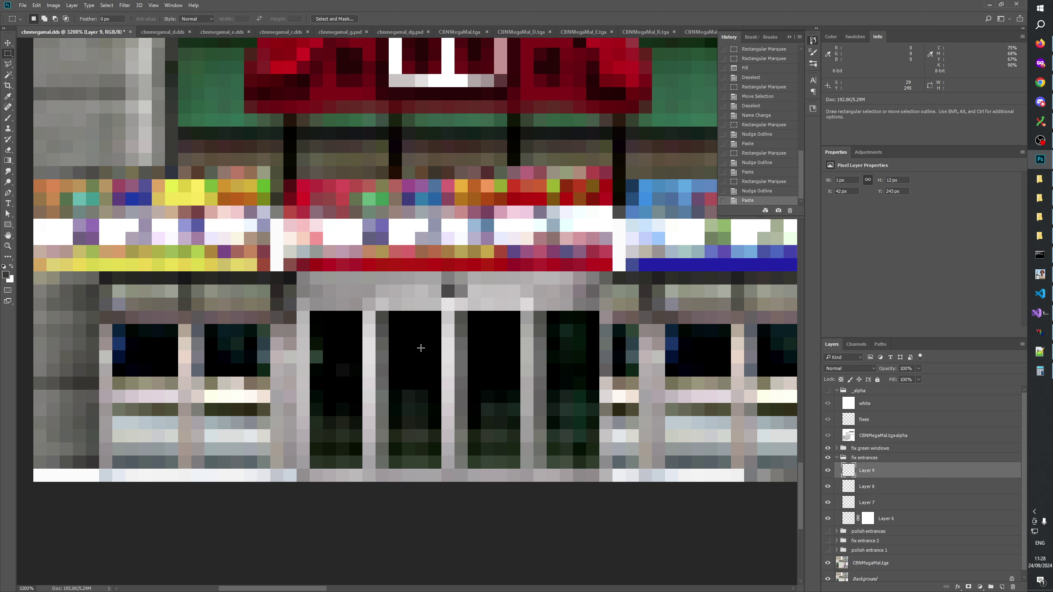
Compare the widths of the two windows left of the green building's doors by moving a marquee between them, and deselect it
{"action": "key", "text": "space"}
{"action": "left_click_drag", "start_coordinate": [411, 364], "coordinate": [472, 376]}
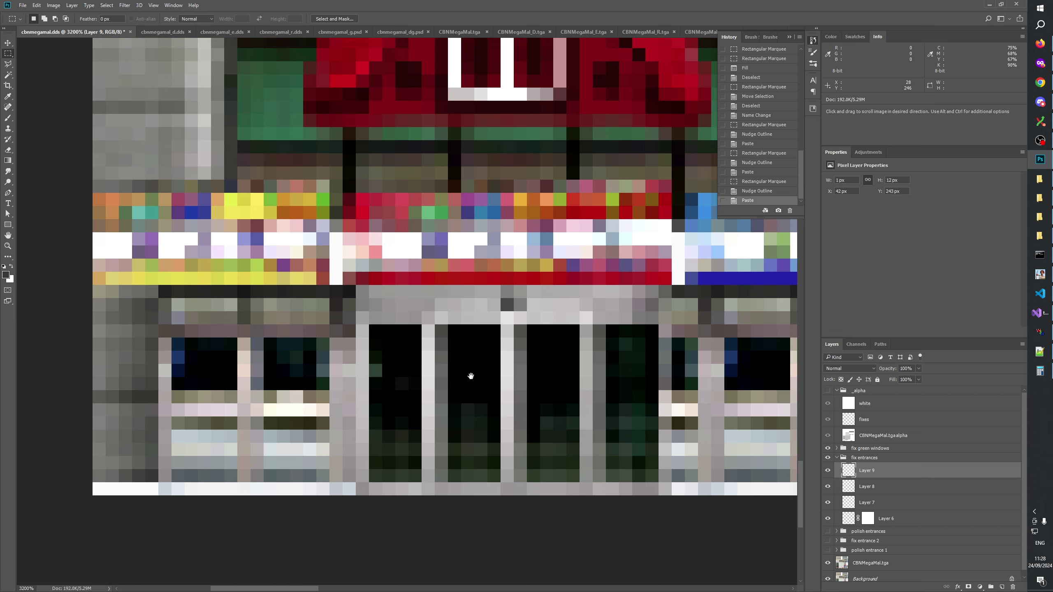
{"action": "mouse_move", "coordinate": [171, 338]}
{"action": "left_mouse_down"}
{"action": "mouse_move", "coordinate": [233, 397]}
{"action": "mouse_move", "coordinate": [237, 456]}
{"action": "left_mouse_up"}
{"action": "left_click_drag", "start_coordinate": [230, 408], "coordinate": [323, 409]}
{"action": "key", "text": "space"}
{"action": "left_click_drag", "start_coordinate": [451, 394], "coordinate": [308, 379]}
Copy a 1 × 4 px dark column 1 px right to the window's edge, and merge the pasted layers into Layer 6, preserving its mask
{"action": "left_click", "coordinate": [162, 325]}
{"action": "mouse_move", "coordinate": [163, 325]}
{"action": "left_mouse_down"}
{"action": "mouse_move", "coordinate": [176, 334]}
{"action": "mouse_move", "coordinate": [168, 367]}
{"action": "left_mouse_up"}
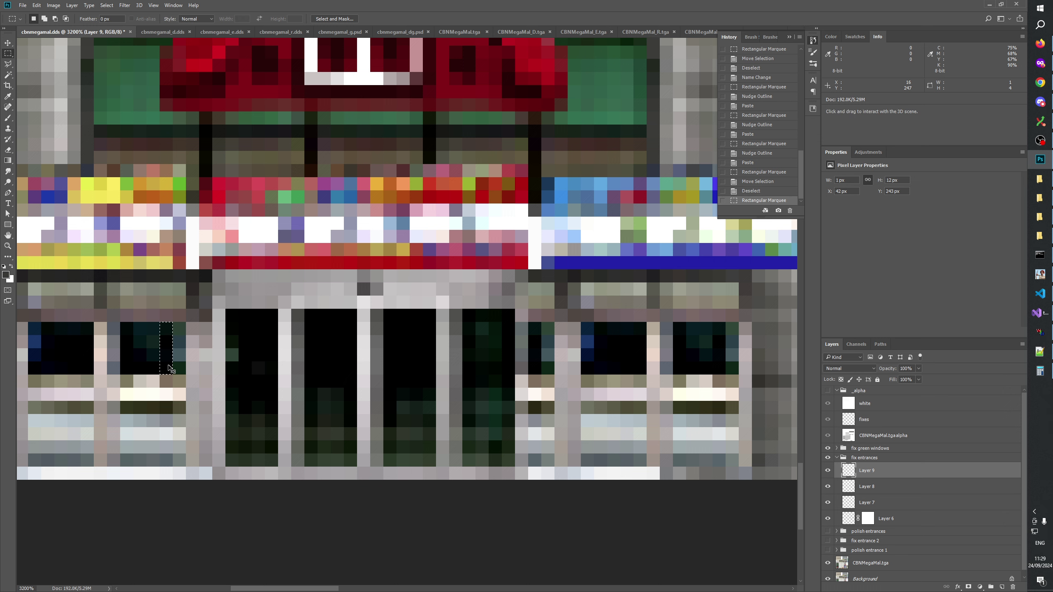
{"action": "key", "text": "Right"}
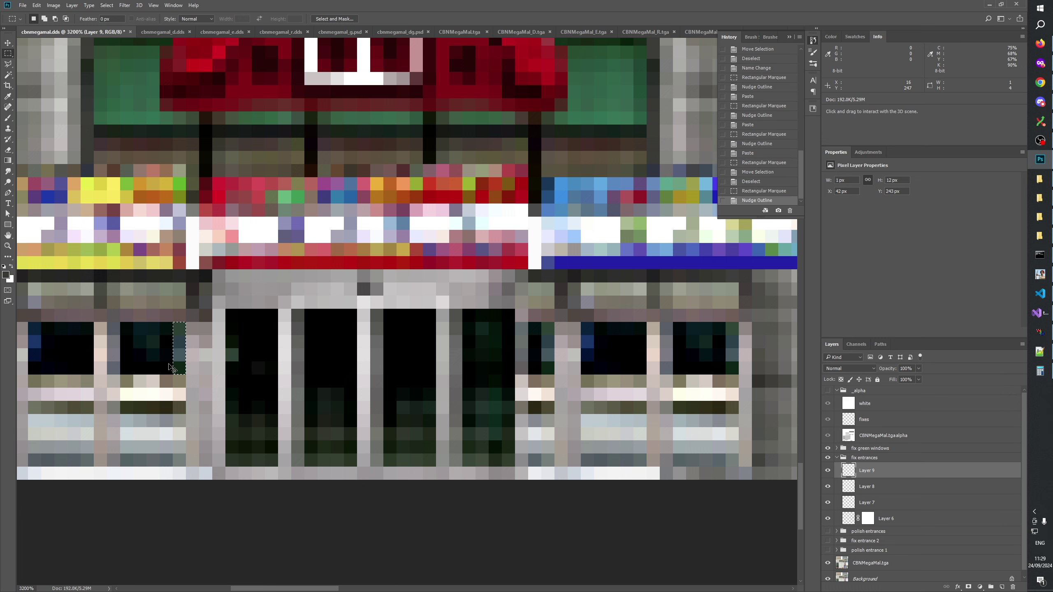
{"action": "key", "text": "ctrl+v"}
{"action": "key", "text": "ctrl+e"}
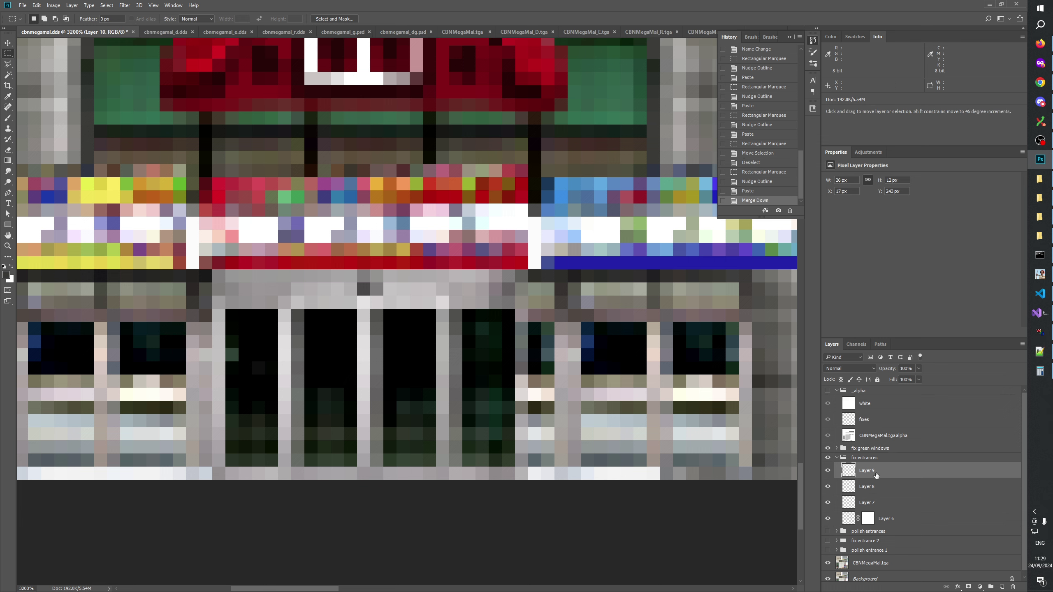
{"action": "key", "text": "ctrl+e"}
{"action": "key", "text": "ctrl+e"}
{"action": "key", "text": "ctrl+e"}
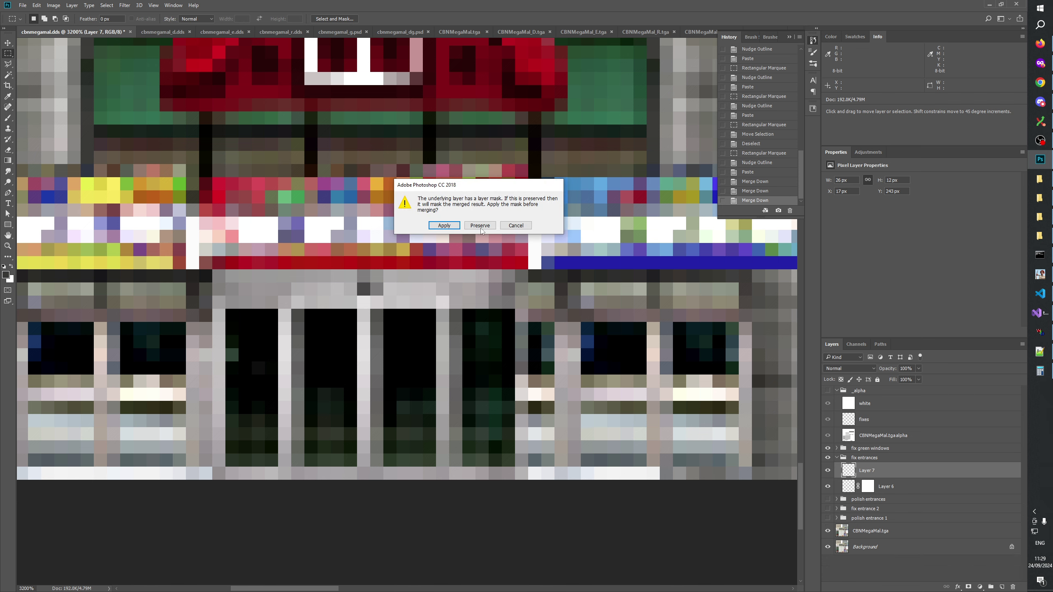
{"action": "left_click", "coordinate": [480, 226]}
Select the new column in the window left of the doors, fill it with light grey in Layer 6's mask, and deselect
{"action": "left_click_drag", "start_coordinate": [174, 322], "coordinate": [192, 365]}
{"action": "key", "text": "alt+BackSpace"}
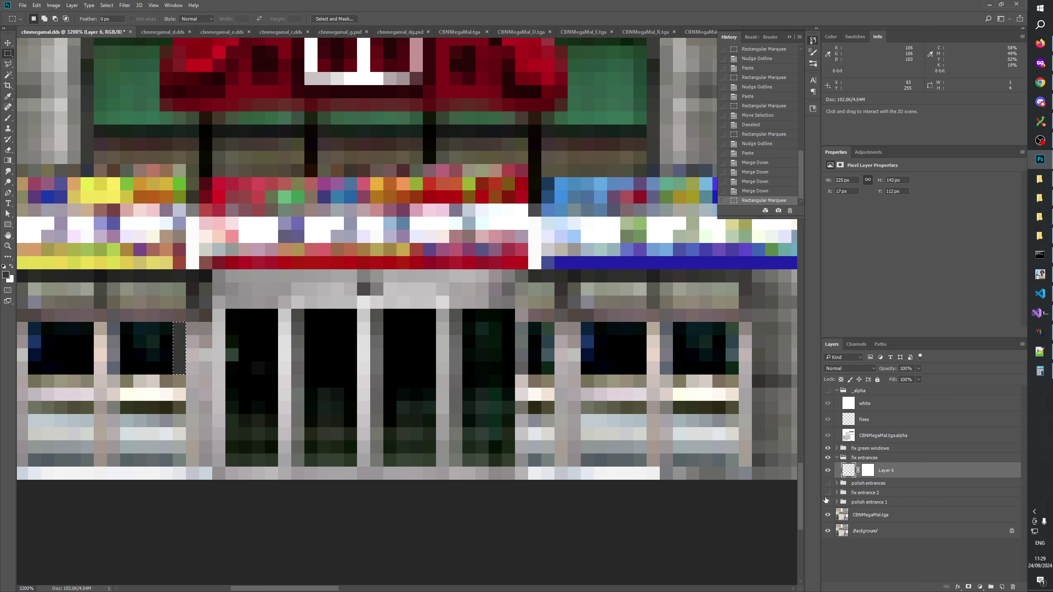
{"action": "left_click", "coordinate": [866, 473]}
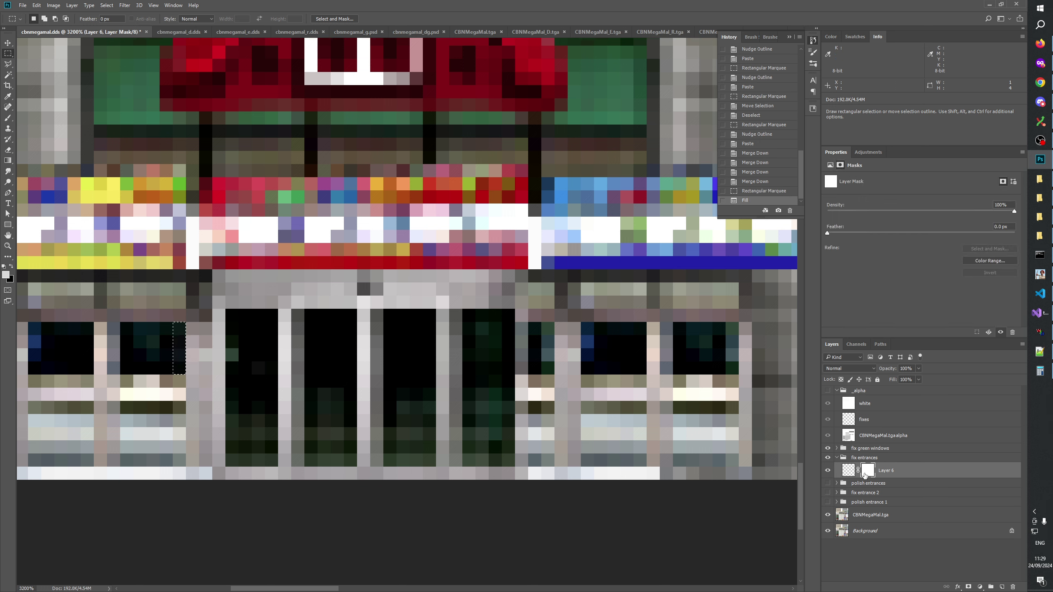
{"action": "key", "text": "ctrl+d"}
Compare the widths of the windows right of the green building's doors by moving a marquee from the last one, and deselect it
{"action": "left_click_drag", "start_coordinate": [536, 407], "coordinate": [441, 409]}
{"action": "left_click_drag", "start_coordinate": [581, 338], "coordinate": [645, 468]}
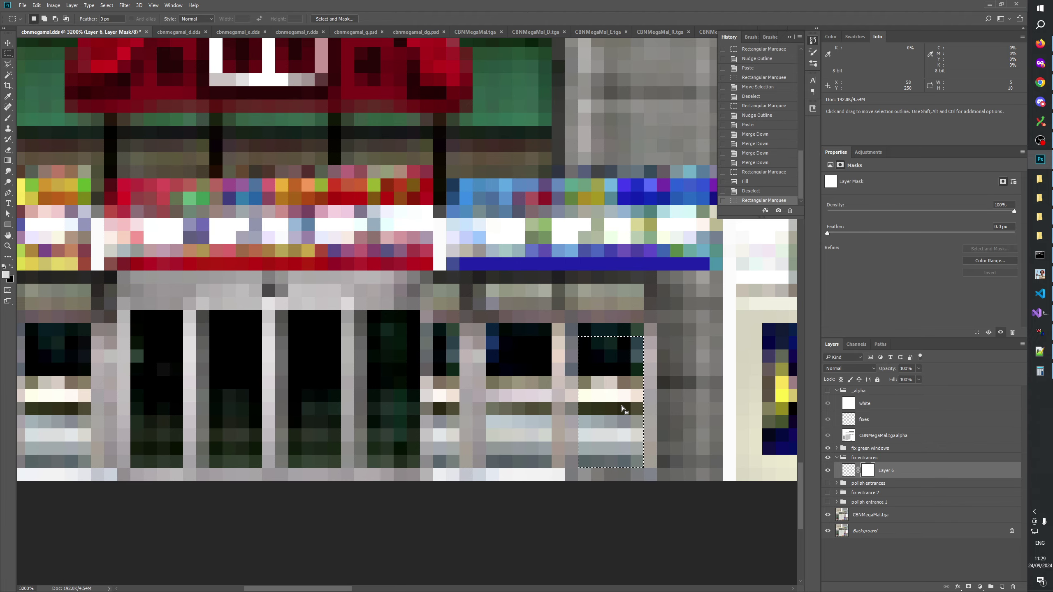
{"action": "left_click_drag", "start_coordinate": [625, 407], "coordinate": [531, 409]}
{"action": "key", "text": "ctrl+d"}
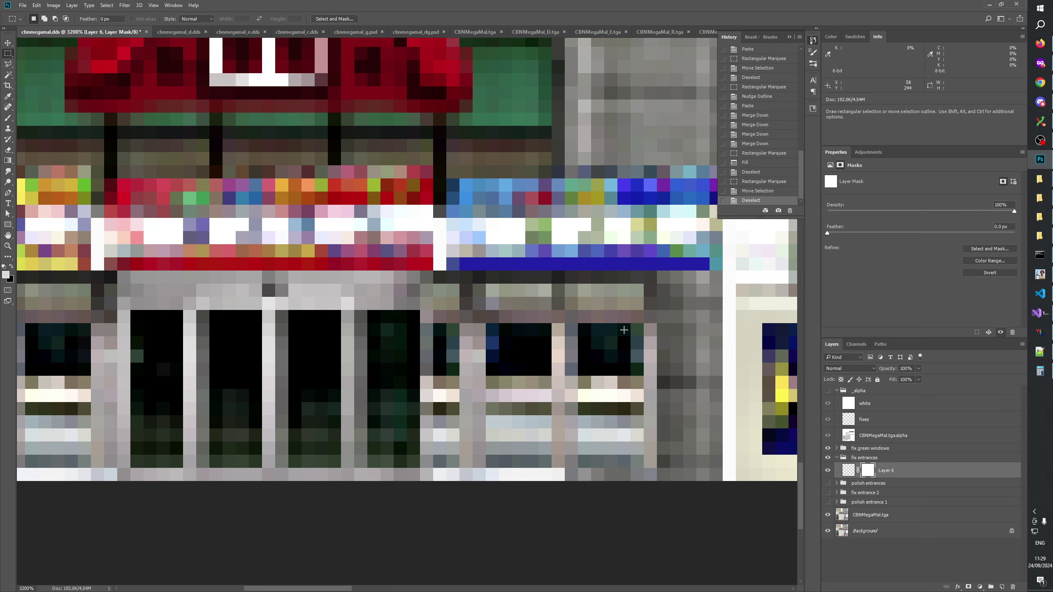
Copy a 1 × 4 px dark column 1 px right to the last window's edge, merging into Layer 6 with its mask preserved
{"action": "left_click_drag", "start_coordinate": [624, 330], "coordinate": [629, 364]}
{"action": "key", "text": "Right"}
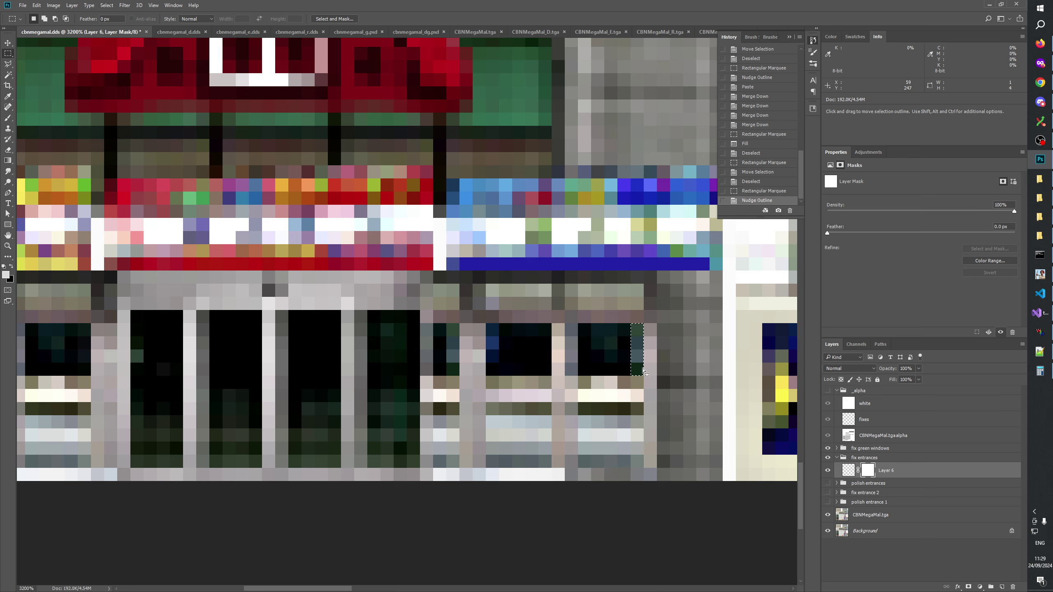
{"action": "key", "text": "ctrl+c"}
{"action": "key", "text": "ctrl+v"}
{"action": "key", "text": "ctrl+e"}
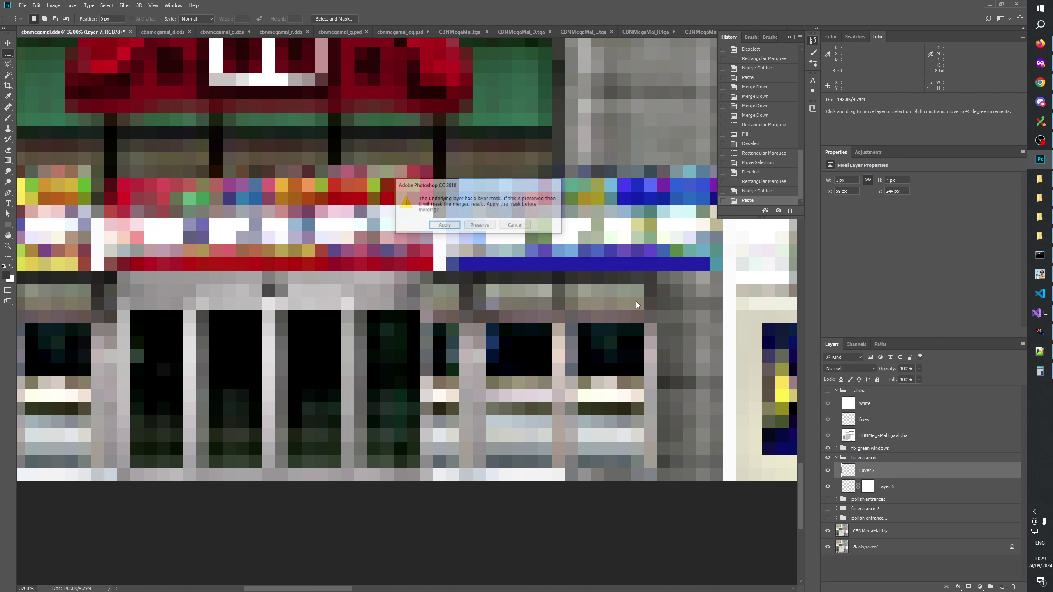
{"action": "left_click", "coordinate": [479, 225]}
Select the last window's new edge column, fill it with light grey in Layer 6's mask, and deselect
{"action": "left_click_drag", "start_coordinate": [631, 324], "coordinate": [643, 376]}
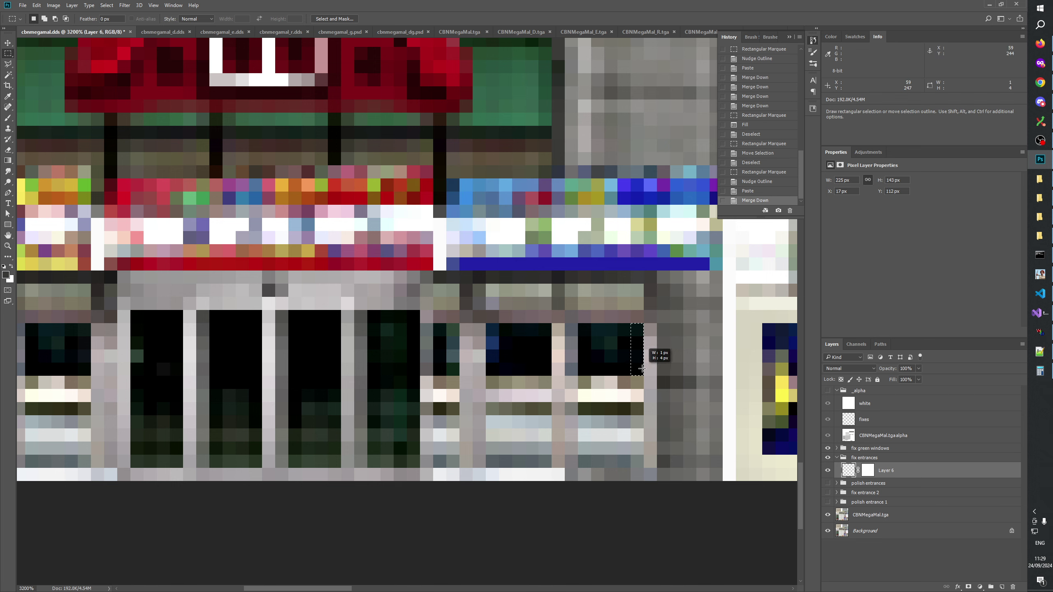
{"action": "left_click", "coordinate": [867, 470]}
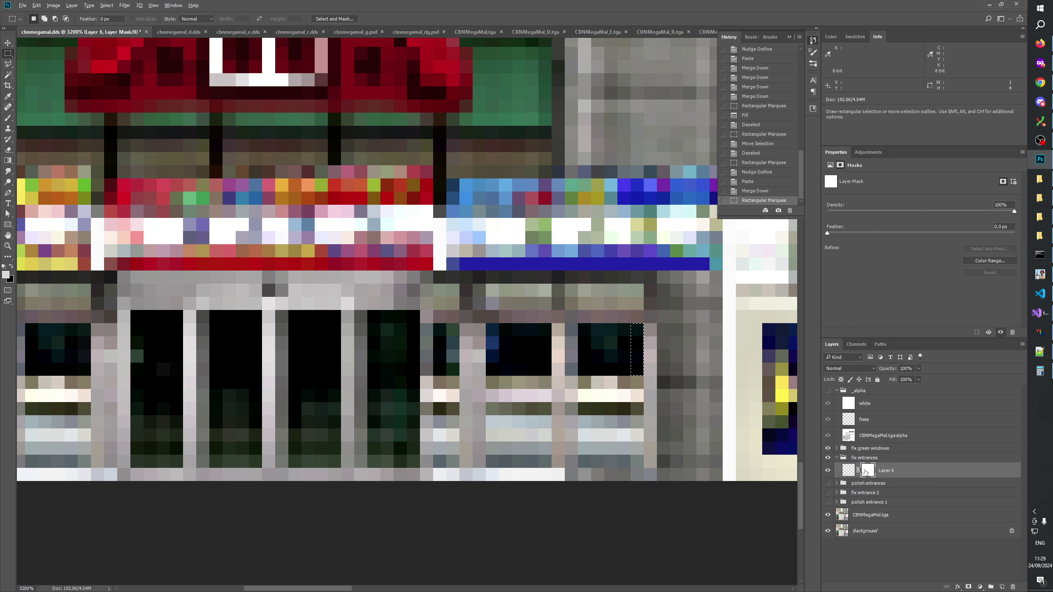
{"action": "key", "text": "alt+BackSpace"}
{"action": "key", "text": "ctrl+d"}
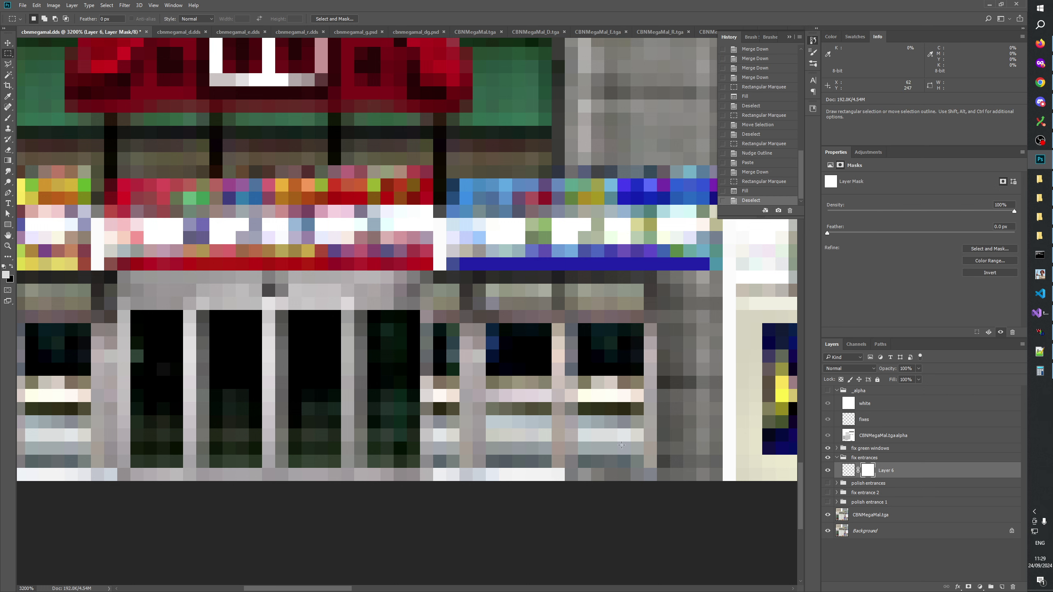
Review the repaired entrances of both buildings, alternating between the whole texture at 100% zoom and close-ups at 3200%
{"action": "left_click_drag", "start_coordinate": [445, 437], "coordinate": [573, 428]}
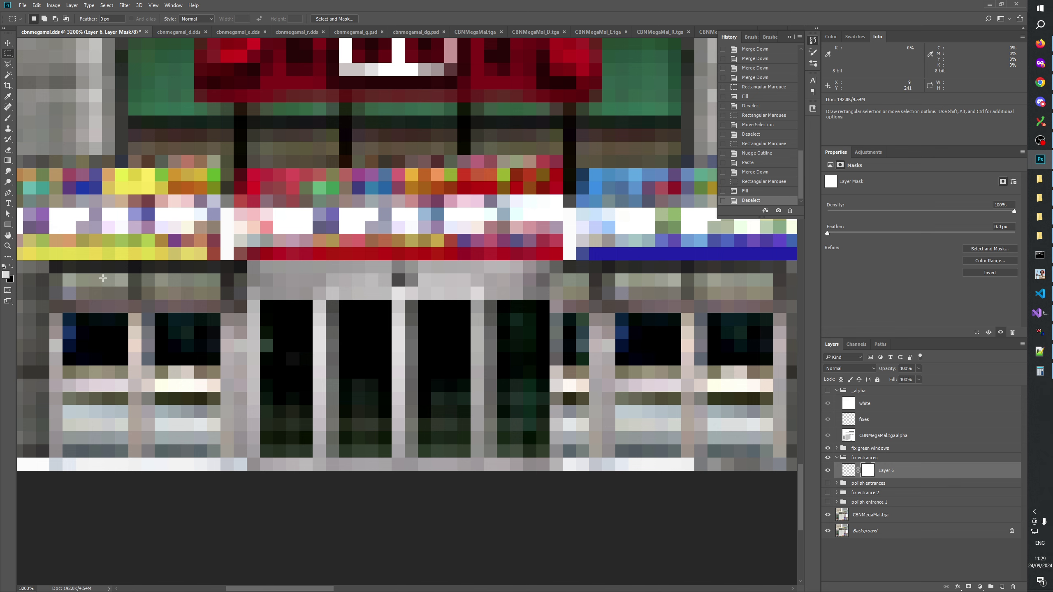
{"action": "left_click", "coordinate": [7, 246]}
{"action": "right_click", "coordinate": [363, 338]}
{"action": "left_click", "coordinate": [385, 353]}
{"action": "left_click", "coordinate": [373, 367]}
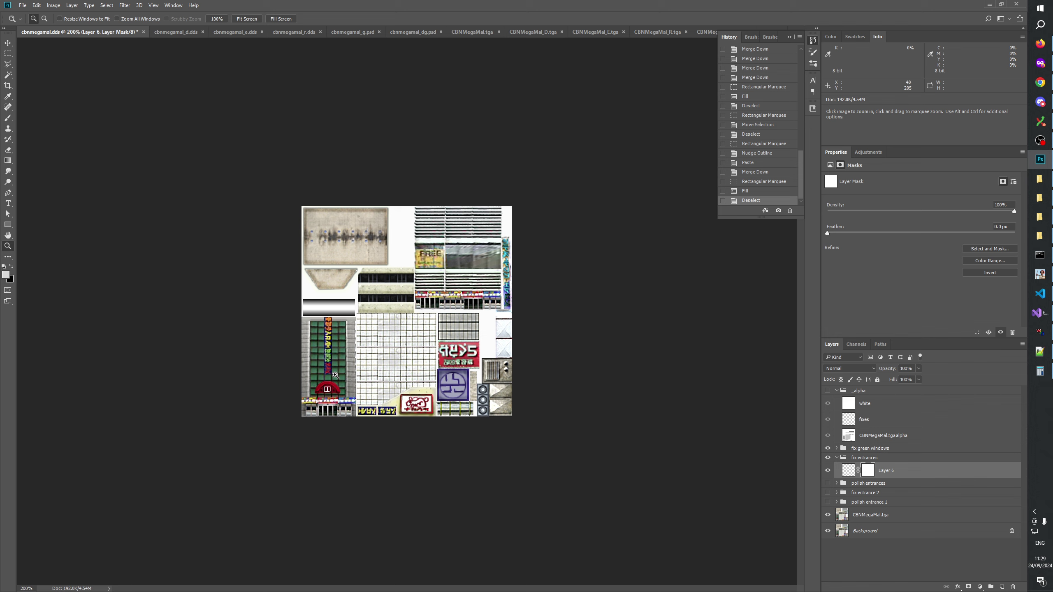
{"action": "left_click", "coordinate": [334, 375]}
{"action": "left_click", "coordinate": [333, 375]}
{"action": "left_click", "coordinate": [333, 374]}
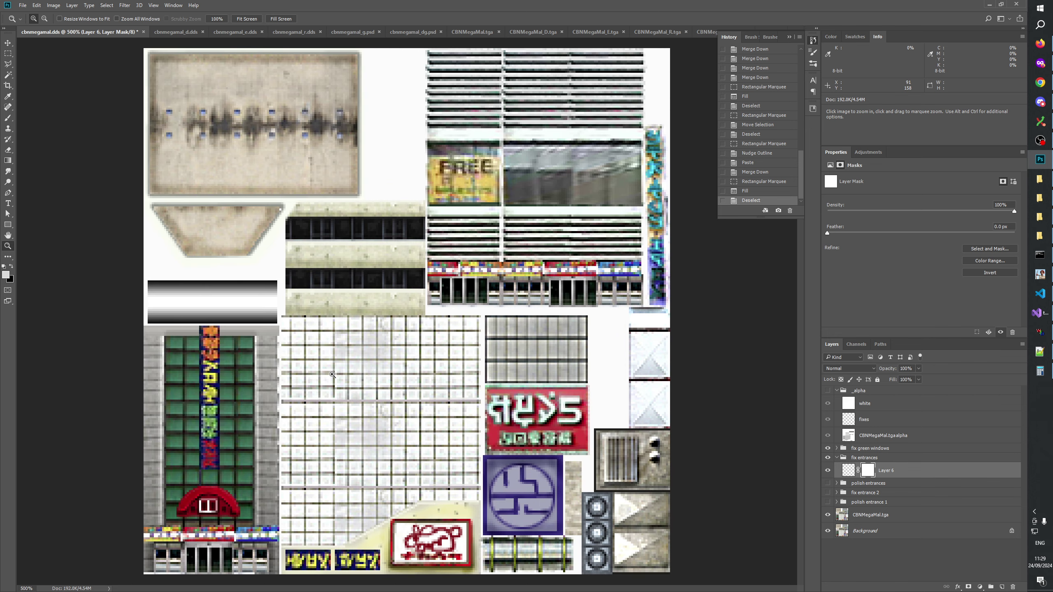
{"action": "left_click", "coordinate": [333, 375]}
{"action": "left_click_drag", "start_coordinate": [332, 375], "coordinate": [419, 407]}
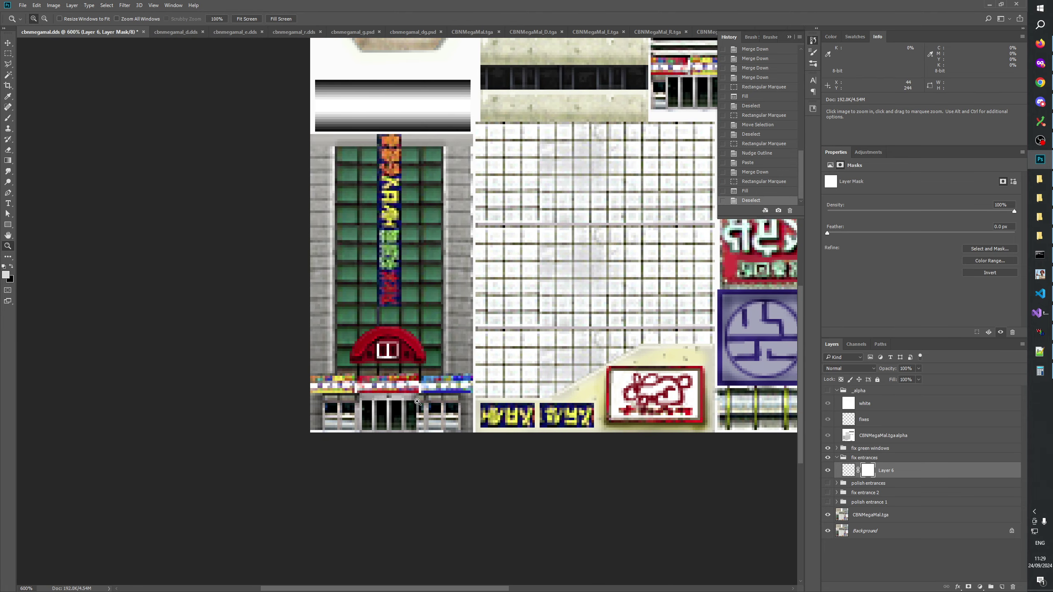
{"action": "left_click_drag", "start_coordinate": [411, 398], "coordinate": [425, 421]}
{"action": "right_click", "coordinate": [415, 326]}
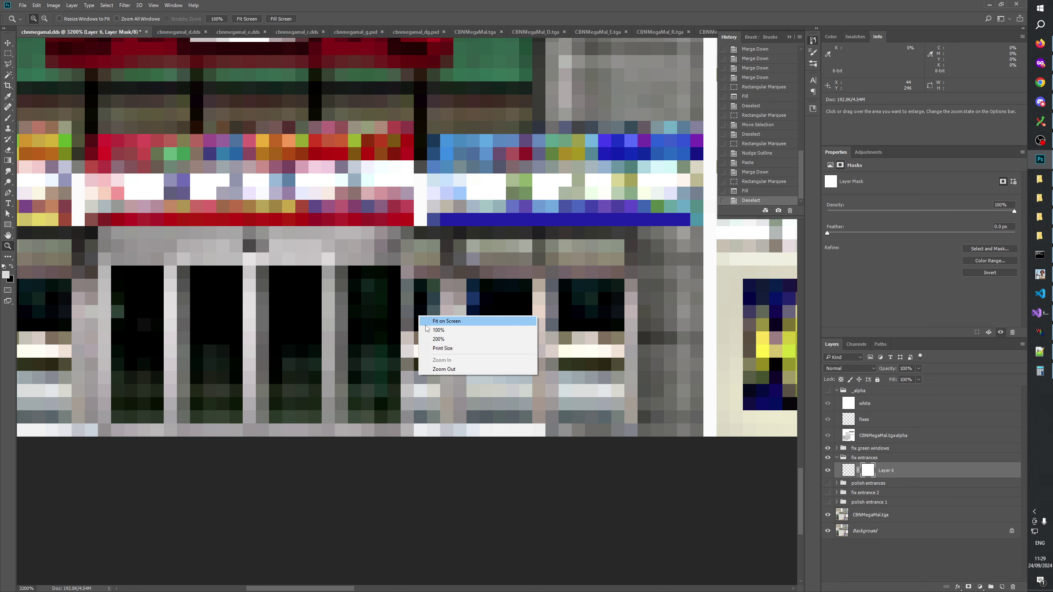
{"action": "left_click", "coordinate": [437, 336]}
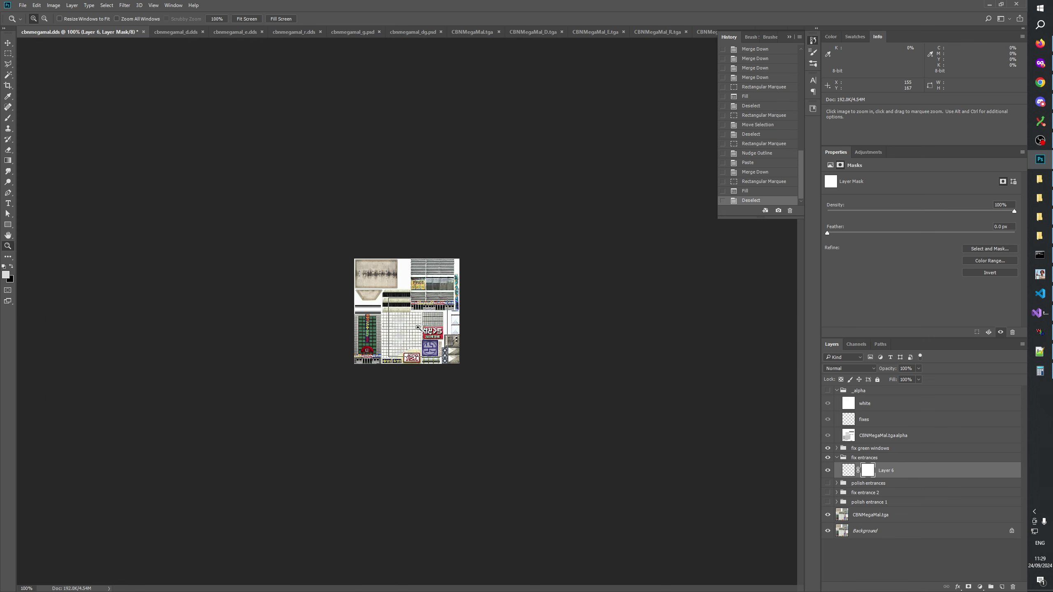
{"action": "left_click", "coordinate": [418, 327]}
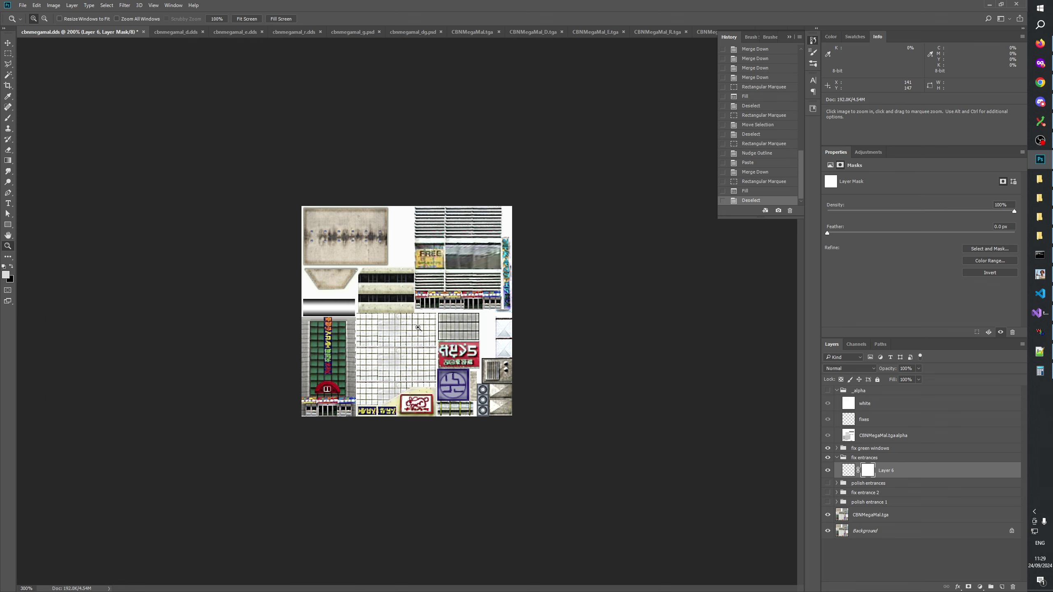
{"action": "left_click", "coordinate": [418, 328]}
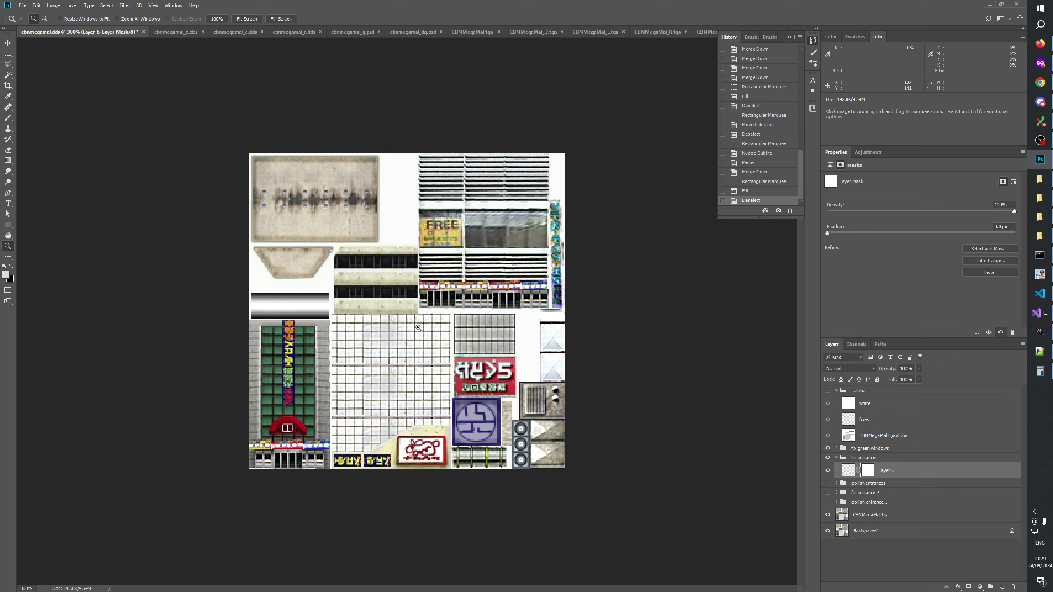
{"action": "left_click_drag", "start_coordinate": [481, 278], "coordinate": [520, 314]}
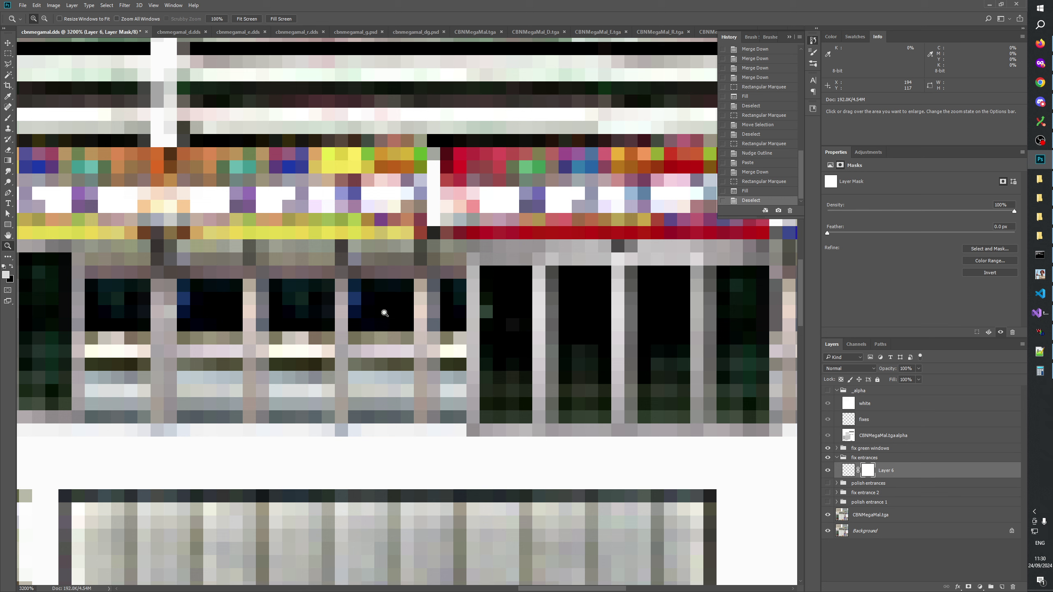
On a new layer, copy the 7 × 14 px window-and-pillar section left of the grey building's red-canopied doors 1 px to the right
{"action": "left_click", "coordinate": [8, 53]}
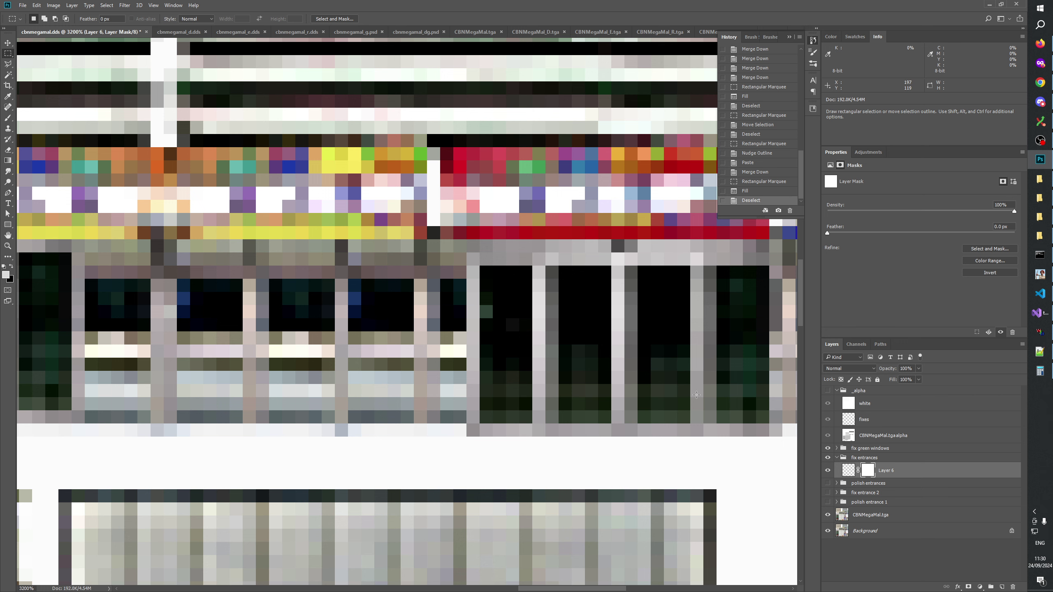
{"action": "left_click", "coordinate": [1002, 585]}
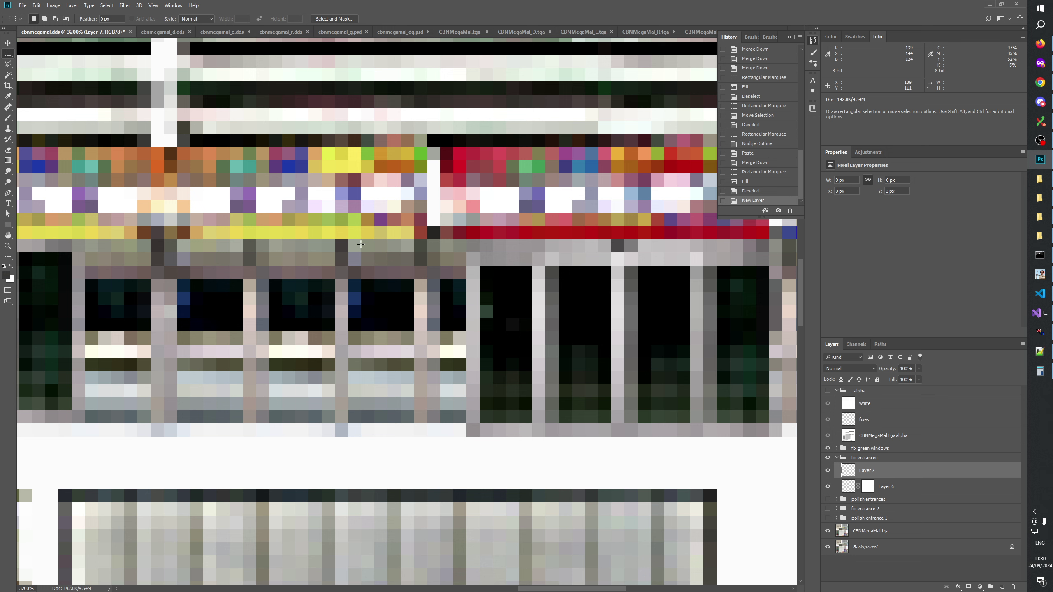
{"action": "left_click_drag", "start_coordinate": [353, 243], "coordinate": [439, 422]}
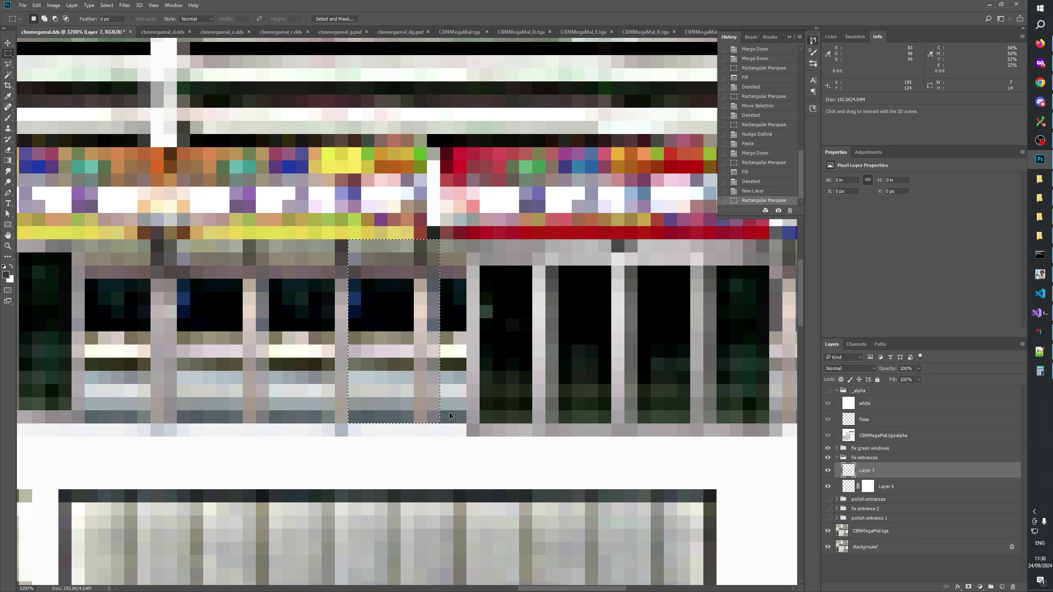
{"action": "key", "text": "Right"}
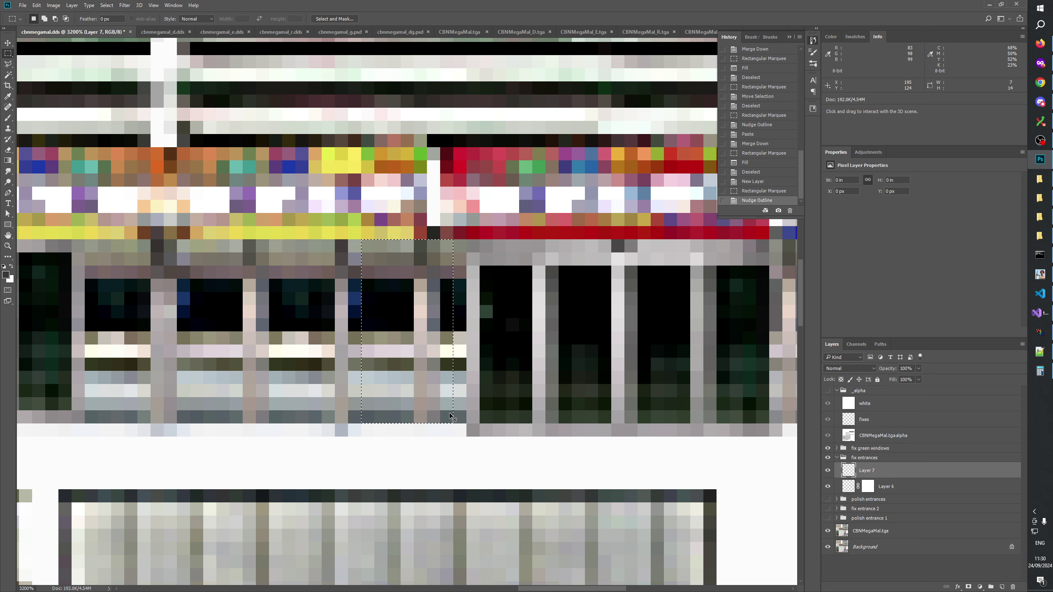
{"action": "key", "text": "ctrl+v"}
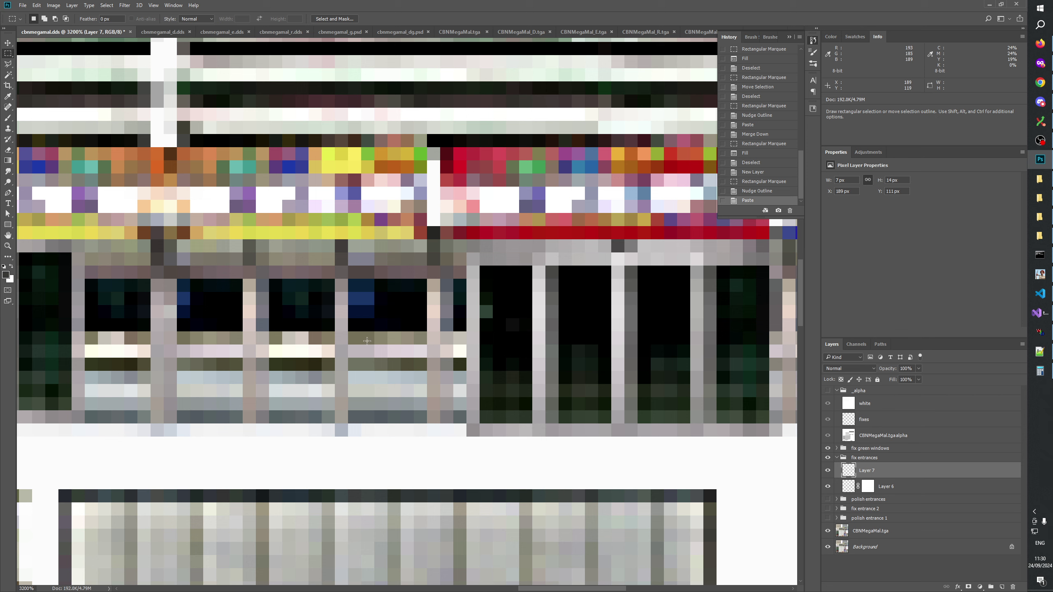
Copy the 1 × 14 px shaded column beside the preceding pillar 7 px right into the gap, and merge it into Layer 7
{"action": "left_click_drag", "start_coordinate": [261, 245], "coordinate": [268, 418]}
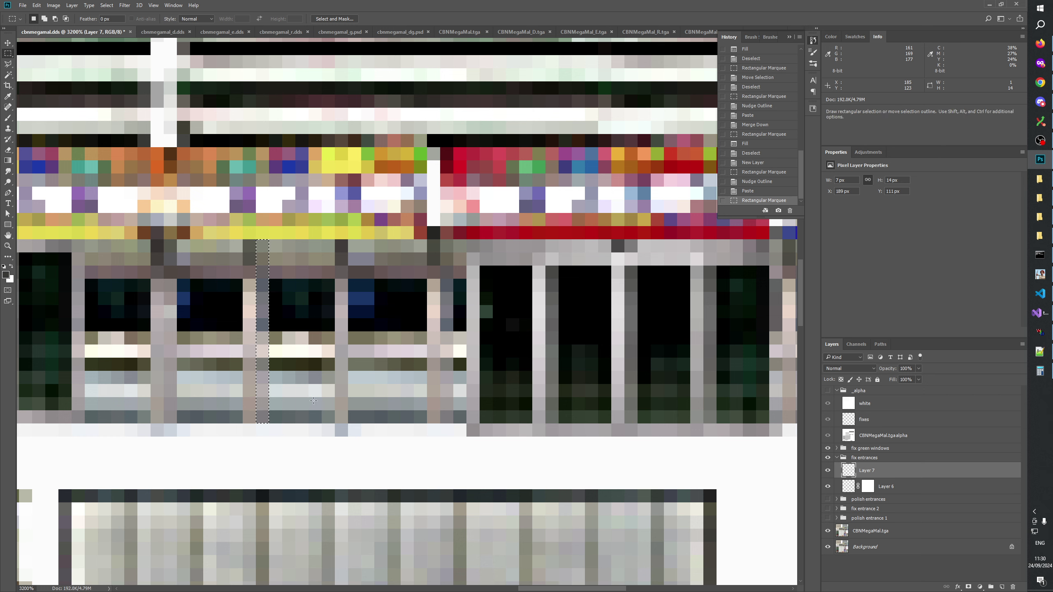
{"action": "key", "text": "Right"}
{"action": "key", "text": "Right"}
{"action": "key", "text": "Right"}
{"action": "key", "text": "Right"}
{"action": "key", "text": "Right"}
{"action": "key", "text": "Right"}
{"action": "key", "text": "Right"}
{"action": "key", "text": "ctrl+v"}
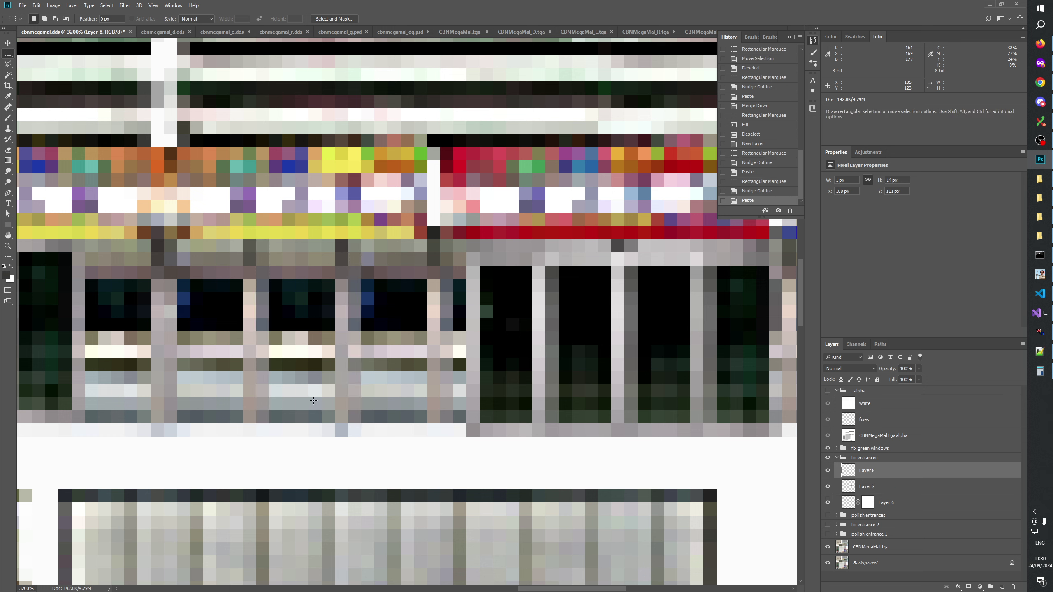
{"action": "key", "text": "ctrl+e"}
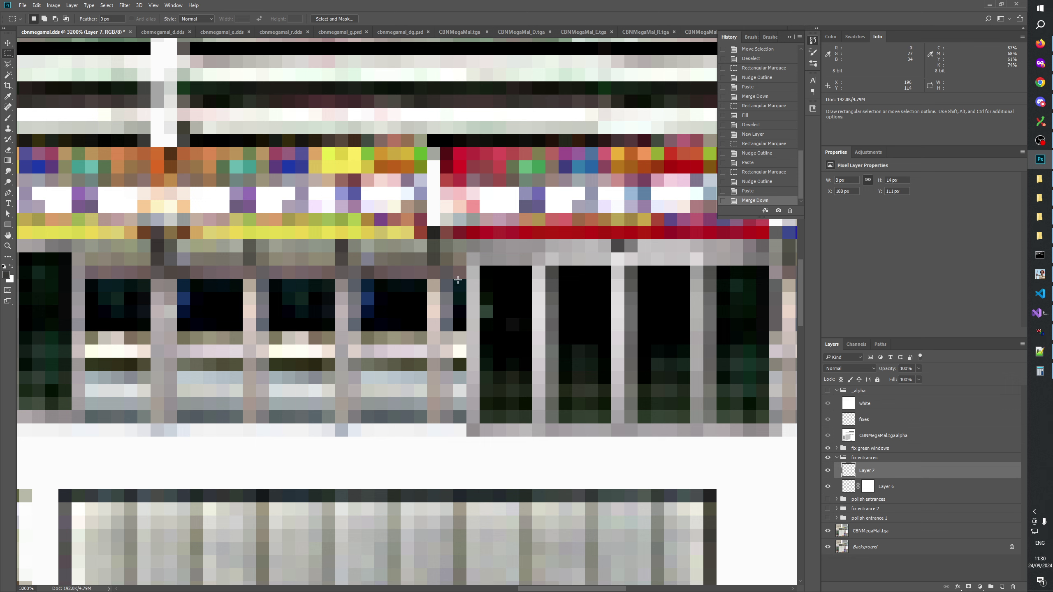
Copy the 1 × 4 px grey column beside the last pillar 1 px right, over the narrow window next to the red-canopied doors
{"action": "left_click_drag", "start_coordinate": [456, 301], "coordinate": [470, 308]}
{"action": "left_click", "coordinate": [474, 311]}
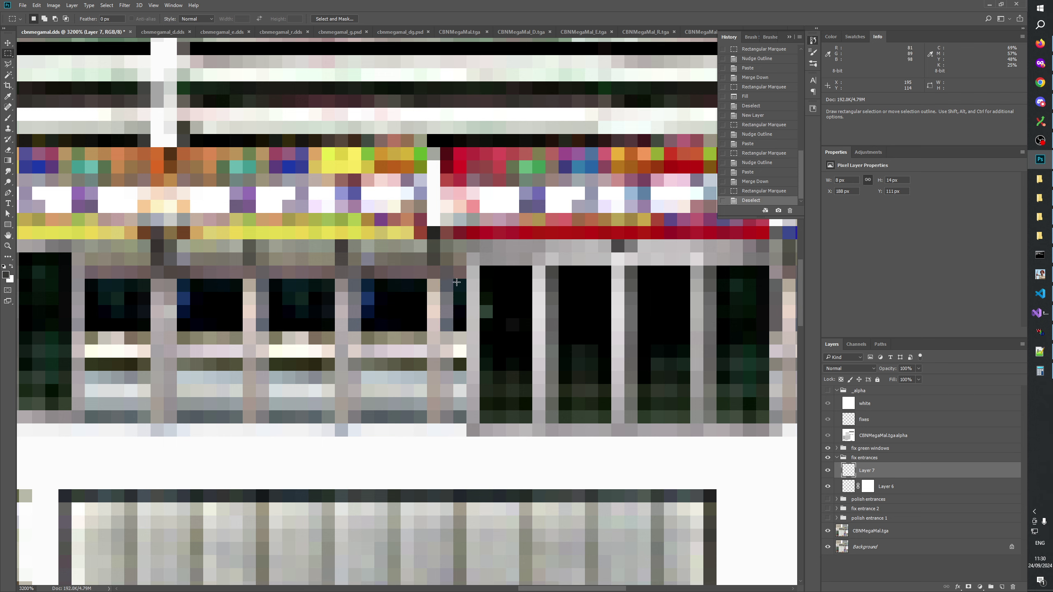
{"action": "left_click_drag", "start_coordinate": [477, 286], "coordinate": [335, 302]}
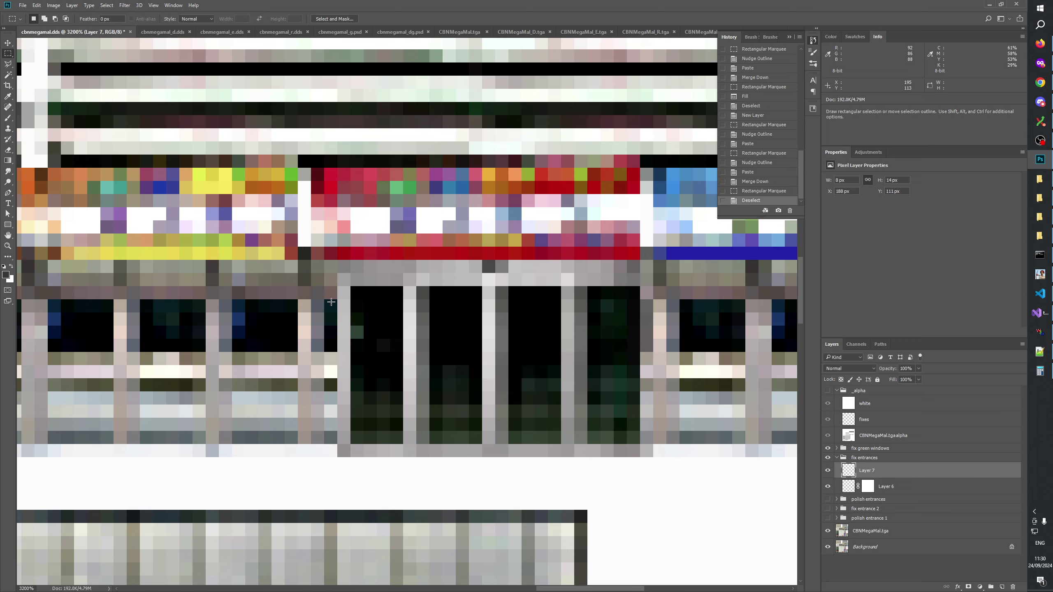
{"action": "left_click_drag", "start_coordinate": [317, 305], "coordinate": [326, 350]}
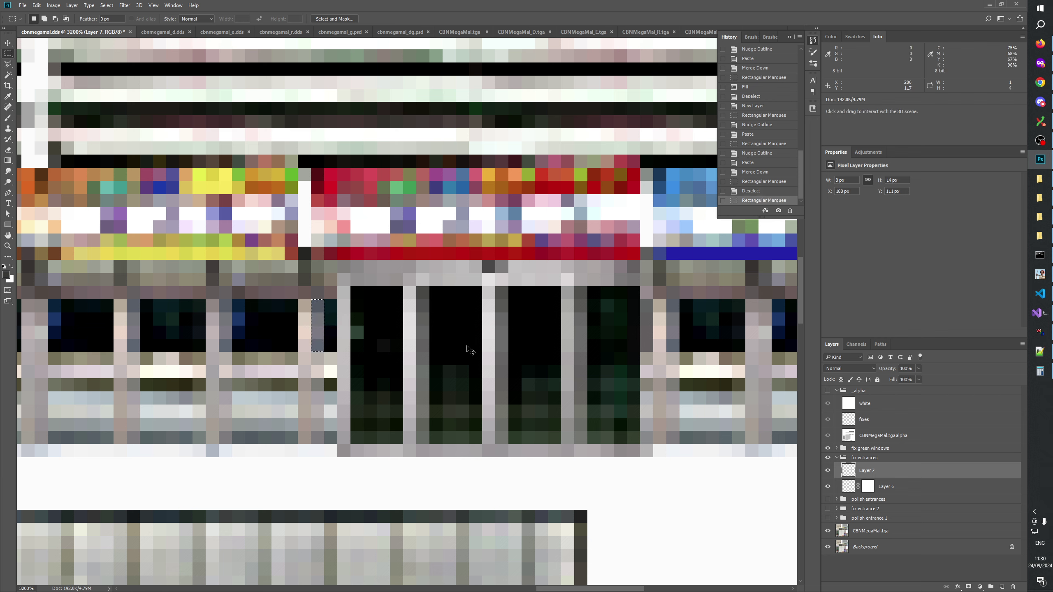
{"action": "key", "text": "Right"}
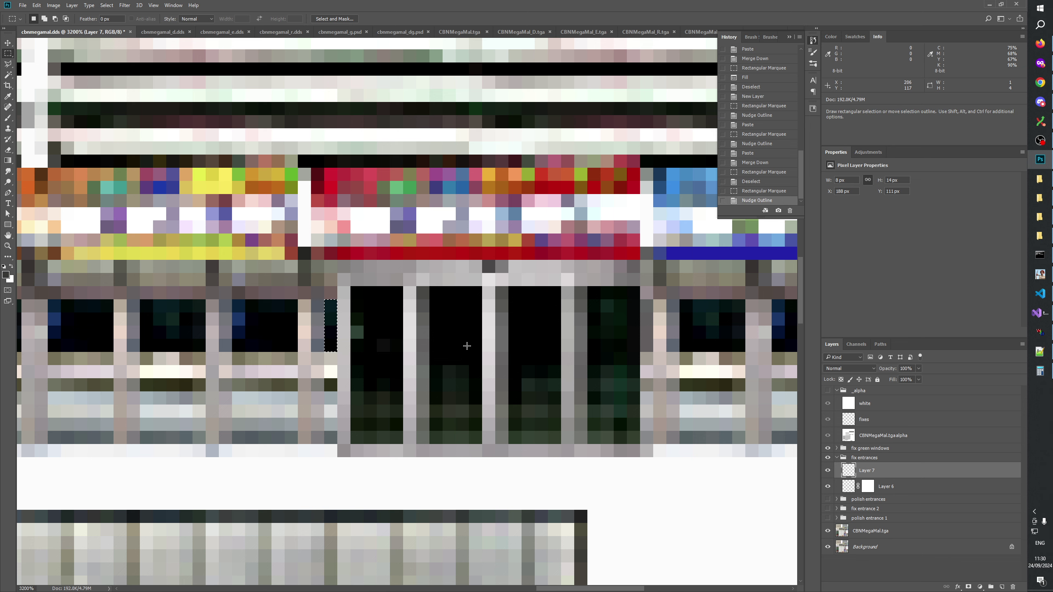
{"action": "key", "text": "ctrl+v"}
{"action": "scroll", "coordinate": [509, 459], "scroll_direction": "left", "scroll_amount": 5}
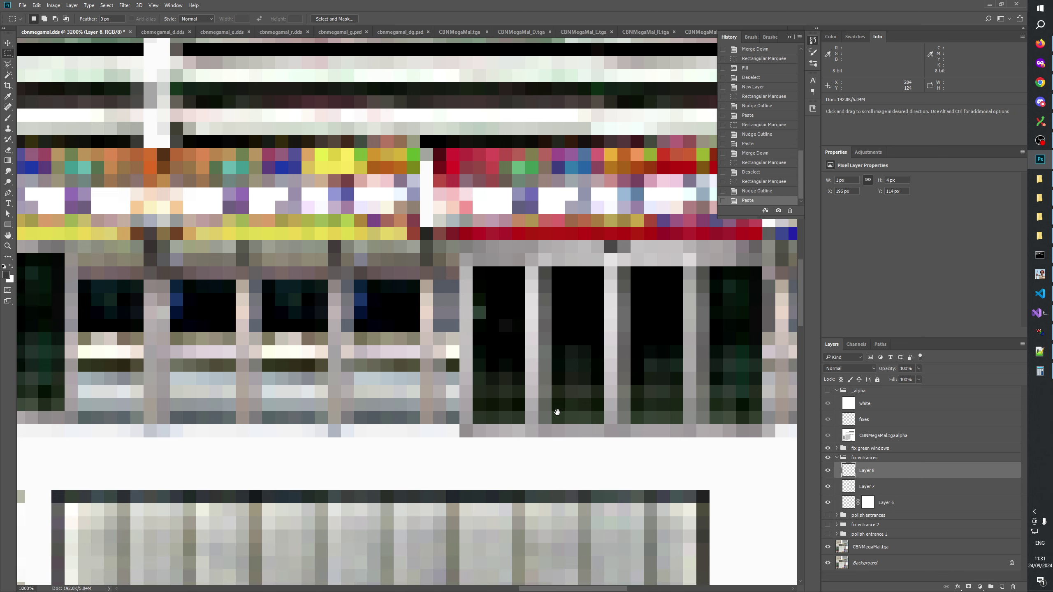
{"action": "scroll", "coordinate": [557, 416], "scroll_direction": "down", "scroll_amount": 1}
Compare the entrance with and without the pasted column and the fix entrances group, and examine the whole texture at 100% to 400% zoom
{"action": "left_click", "coordinate": [828, 471]}
{"action": "left_click", "coordinate": [828, 470]}
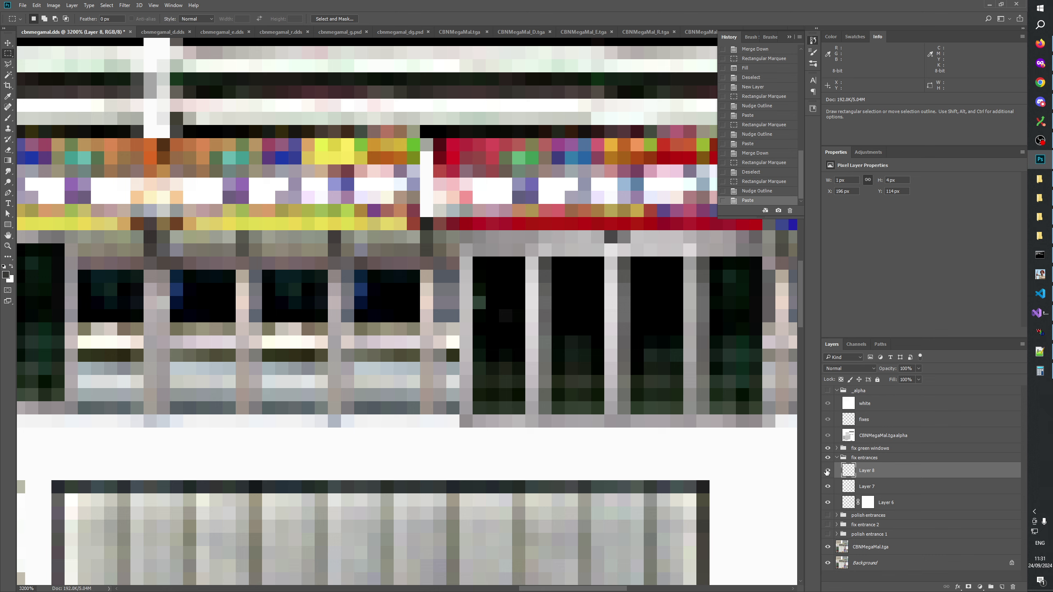
{"action": "left_click", "coordinate": [828, 457]}
{"action": "left_click", "coordinate": [828, 458]}
{"action": "left_click", "coordinate": [7, 246]}
{"action": "right_click", "coordinate": [369, 310]}
{"action": "left_click", "coordinate": [386, 334]}
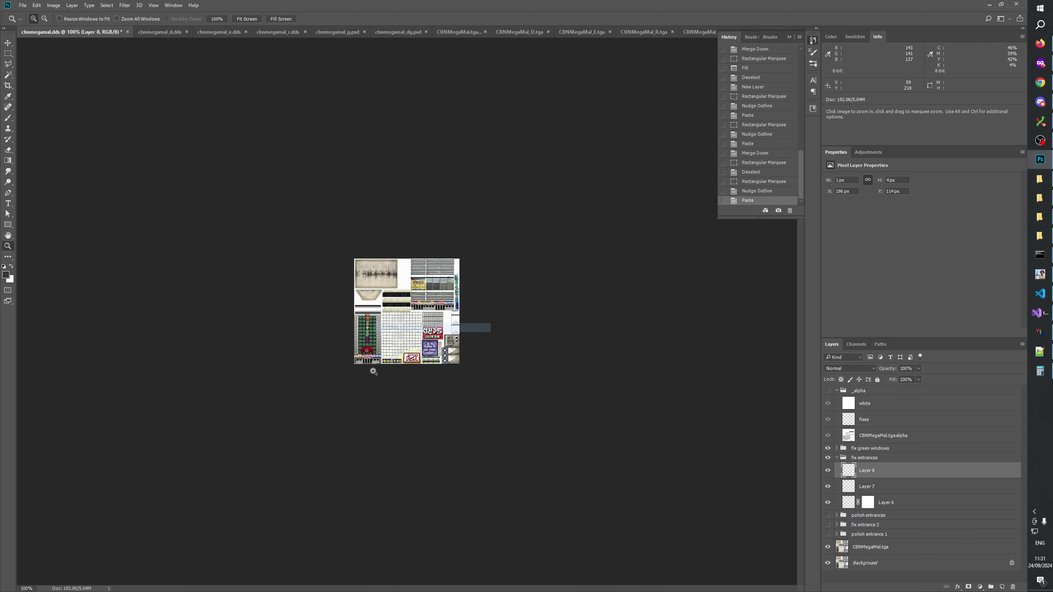
{"action": "left_click", "coordinate": [419, 324]}
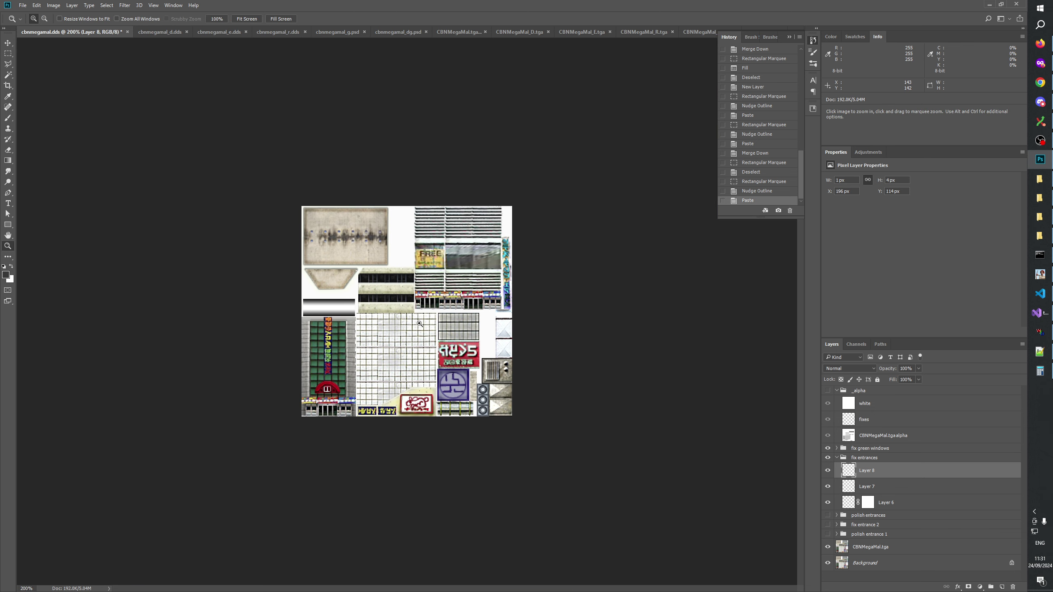
{"action": "left_click", "coordinate": [419, 324]}
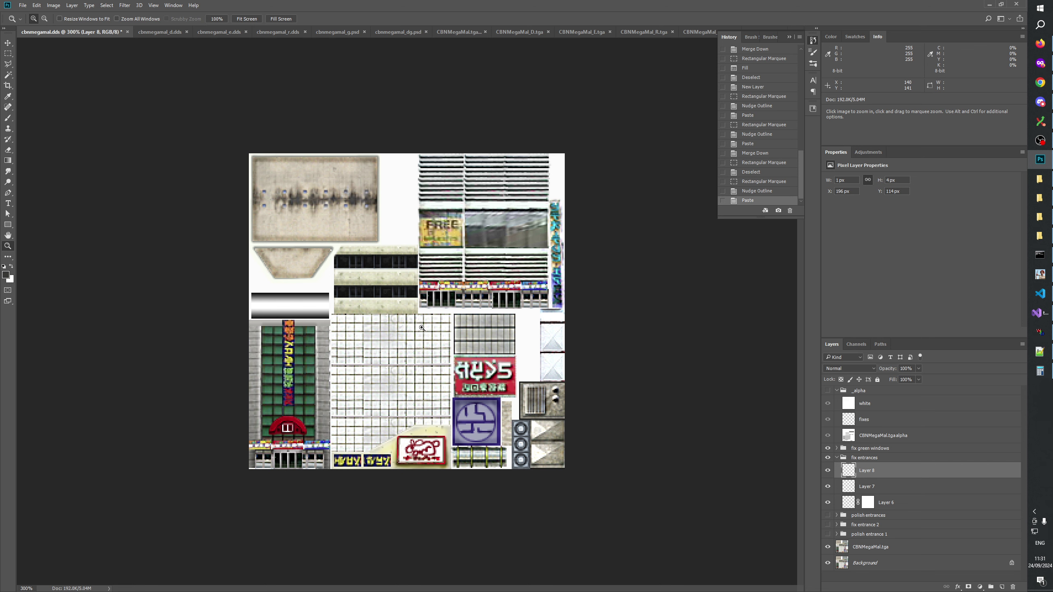
{"action": "left_click", "coordinate": [400, 350]}
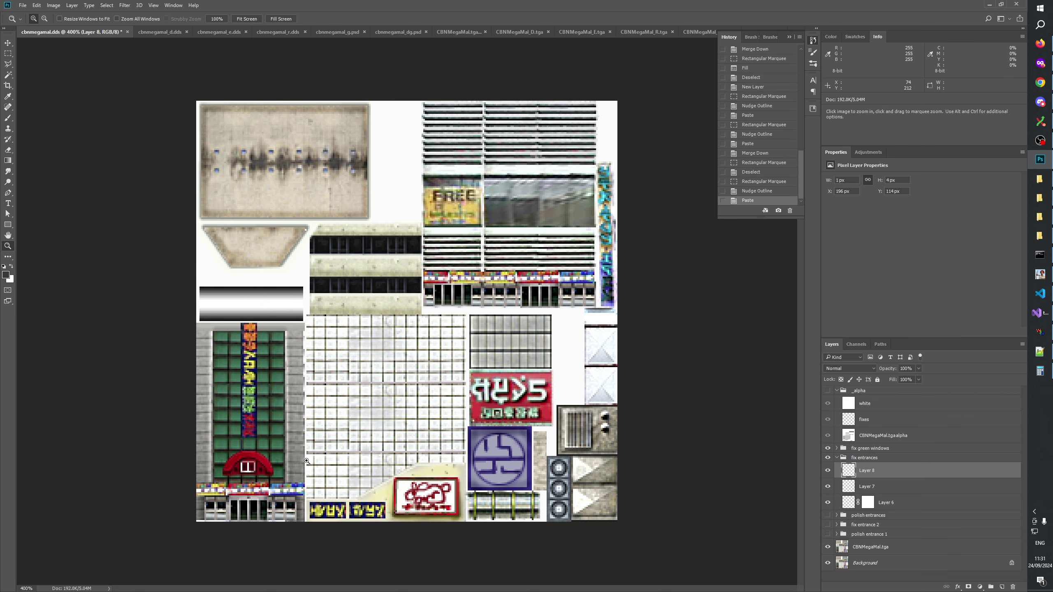
Paste 1 × 4 px grey columns over both pixel columns of the narrow window just right of the green building's doors
{"action": "left_click", "coordinate": [284, 473]}
{"action": "left_click", "coordinate": [331, 448]}
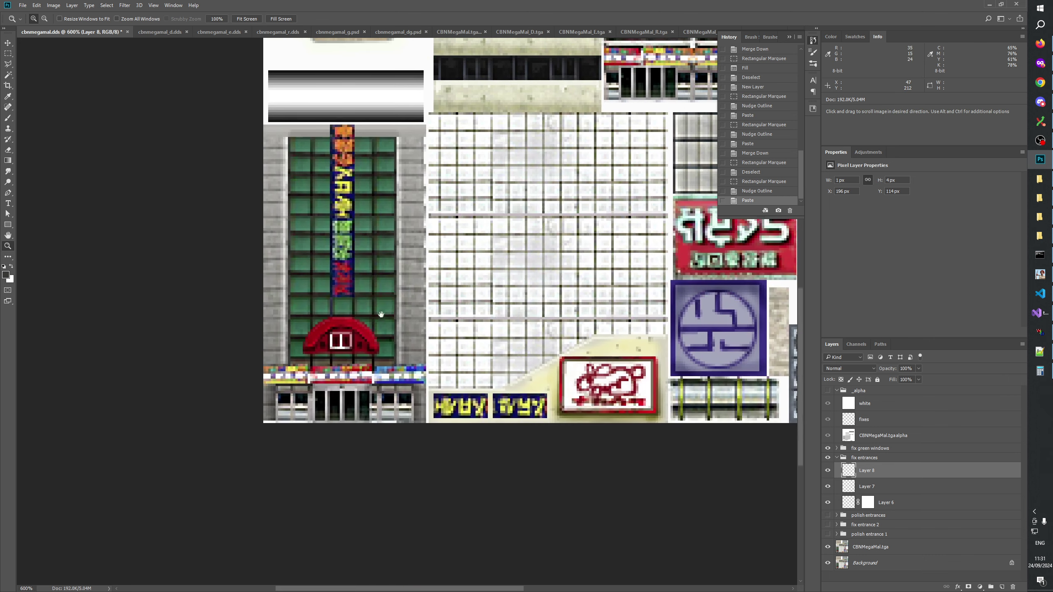
{"action": "left_click", "coordinate": [369, 426]}
{"action": "left_click", "coordinate": [376, 428]}
{"action": "left_click", "coordinate": [379, 427]}
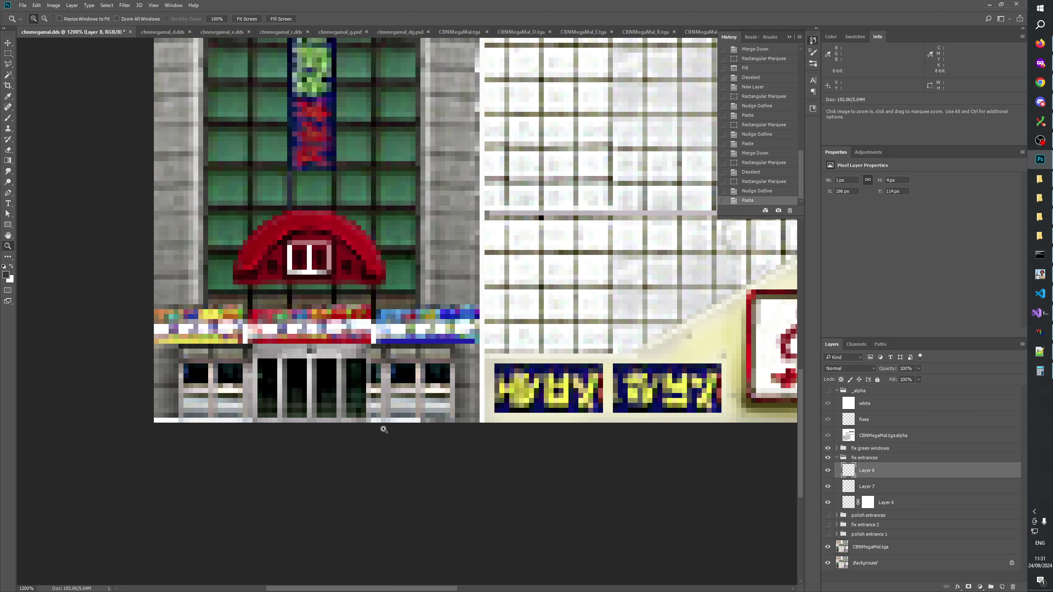
{"action": "left_click", "coordinate": [384, 429]}
{"action": "left_click", "coordinate": [355, 398]}
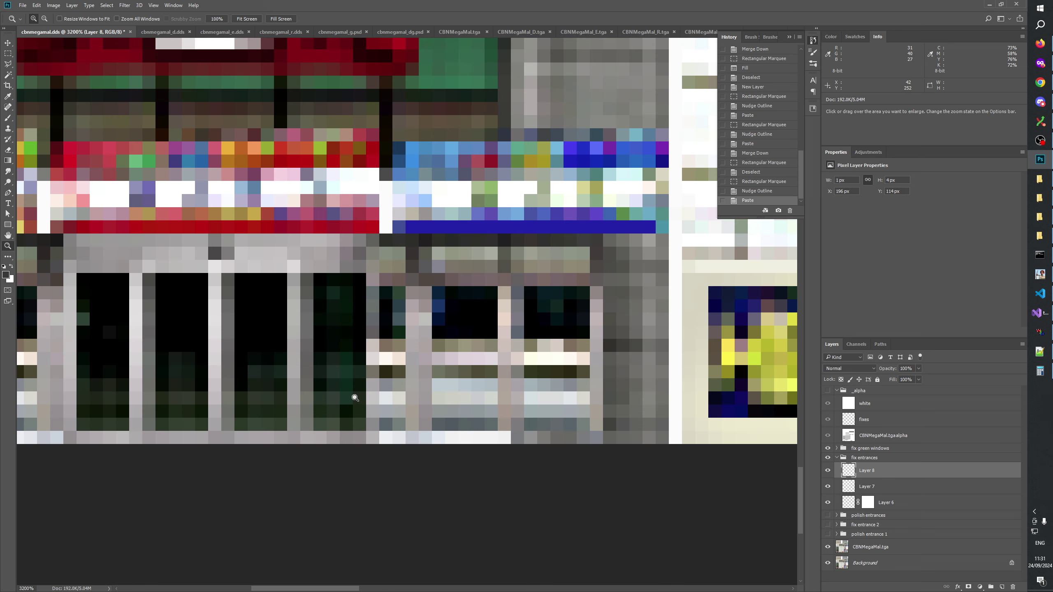
{"action": "left_click", "coordinate": [7, 53]}
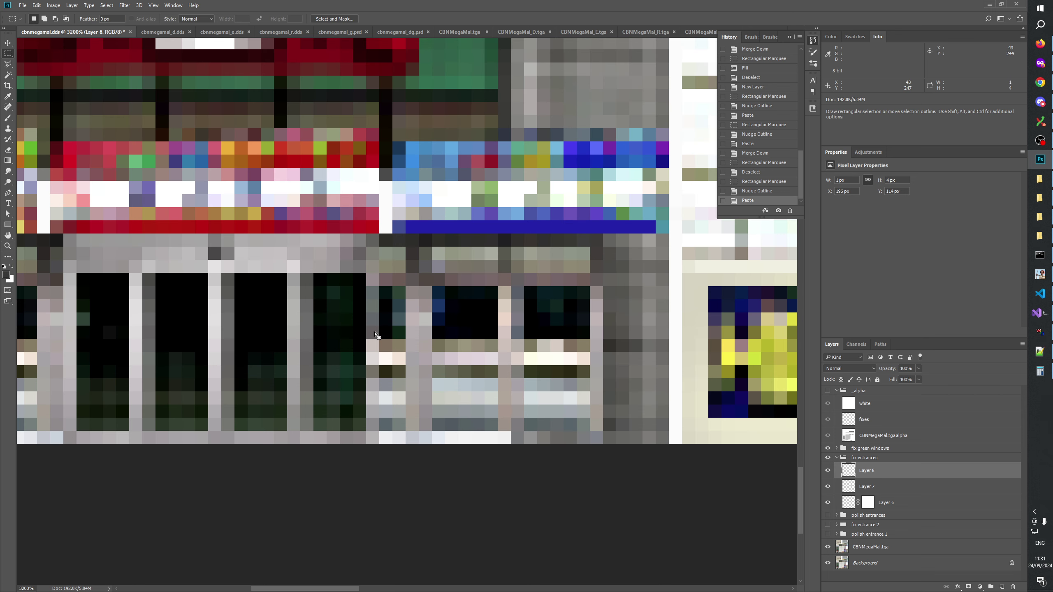
{"action": "left_click_drag", "start_coordinate": [376, 336], "coordinate": [367, 287]}
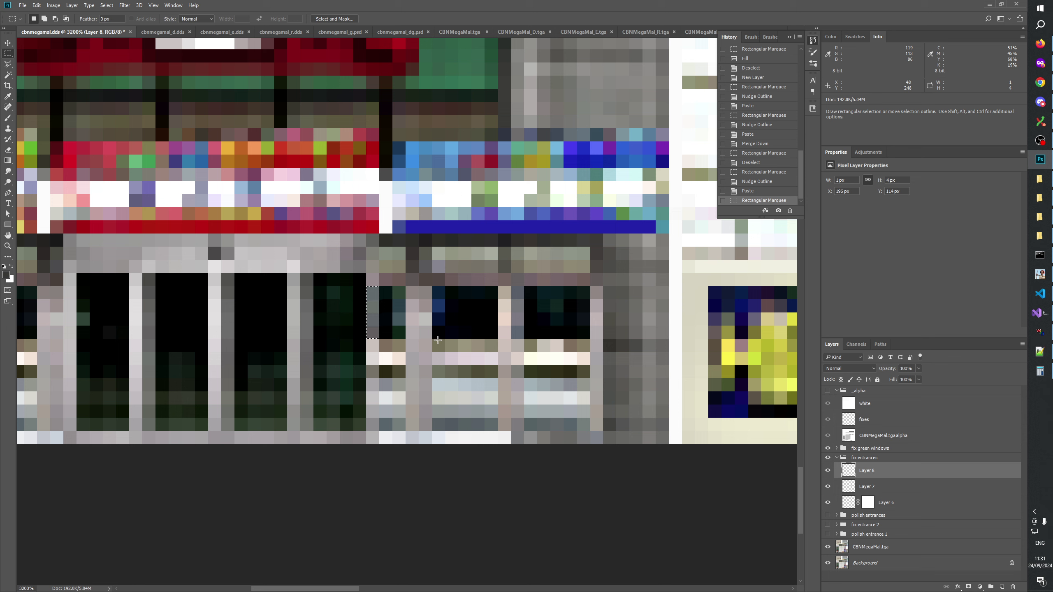
{"action": "key", "text": "Right"}
{"action": "key", "text": "Right"}
{"action": "key", "text": "ctrl+v"}
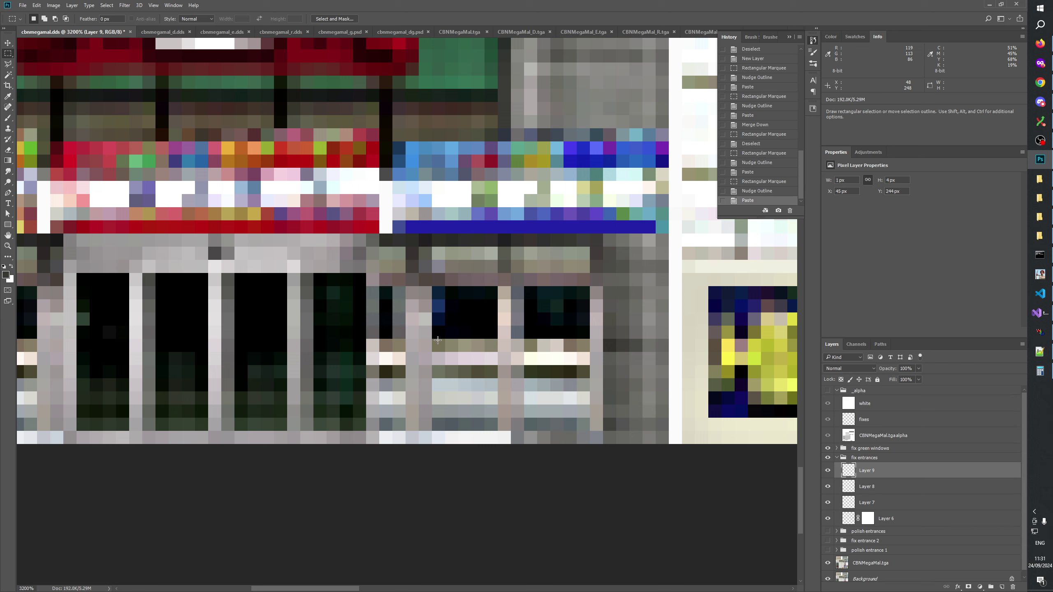
{"action": "left_click_drag", "start_coordinate": [388, 287], "coordinate": [391, 338]}
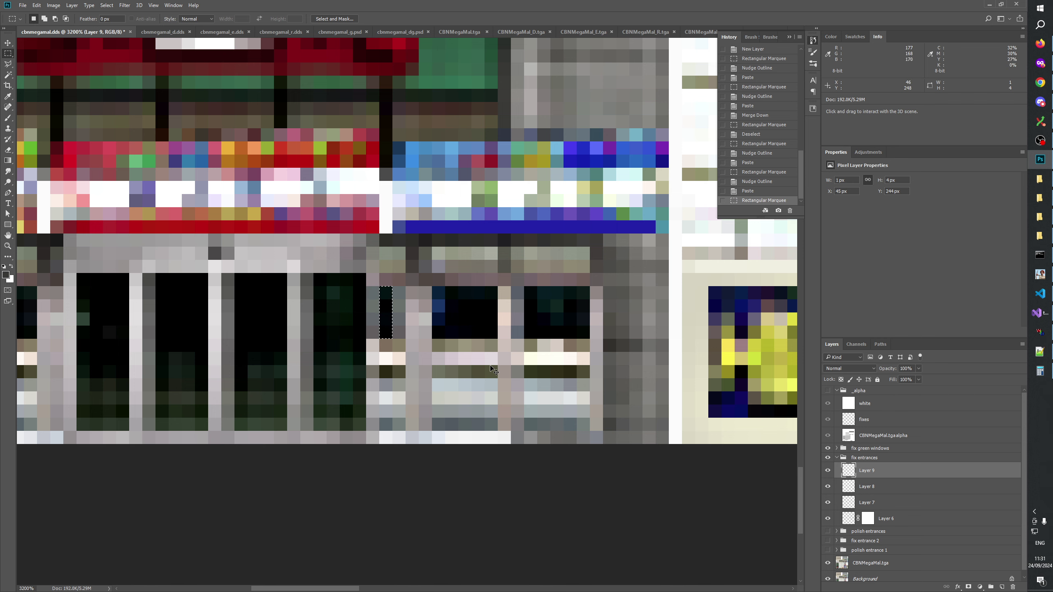
{"action": "key", "text": "ctrl+v"}
Copy a 1 × 6 px piece of the green building's left door frame edge 23 px right onto the right door frame edge
{"action": "scroll", "coordinate": [295, 322], "scroll_direction": "left", "scroll_amount": 3}
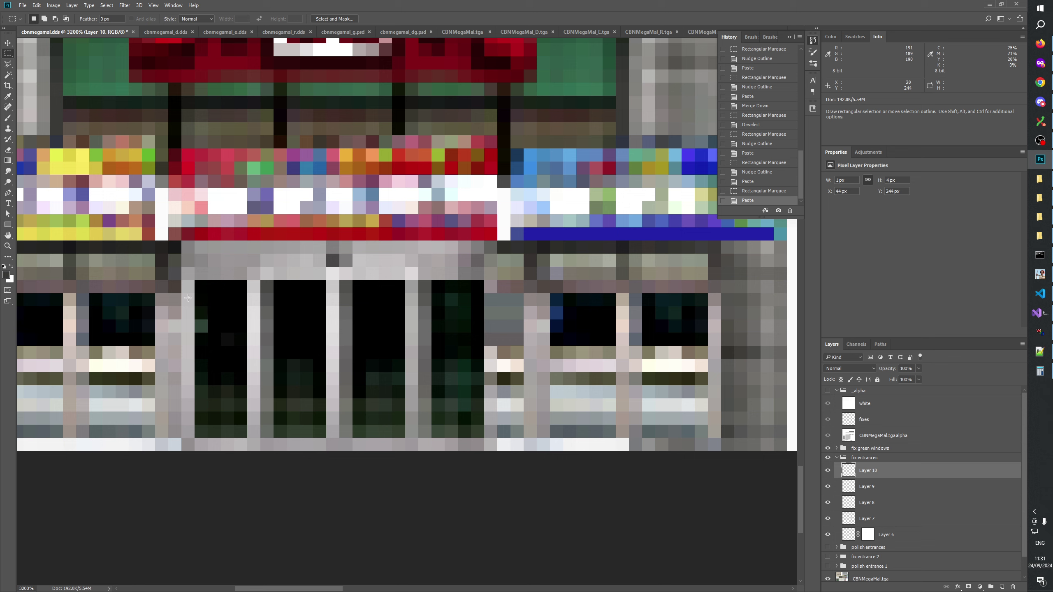
{"action": "left_click_drag", "start_coordinate": [187, 296], "coordinate": [188, 343]}
{"action": "left_click_drag", "start_coordinate": [185, 286], "coordinate": [189, 353]}
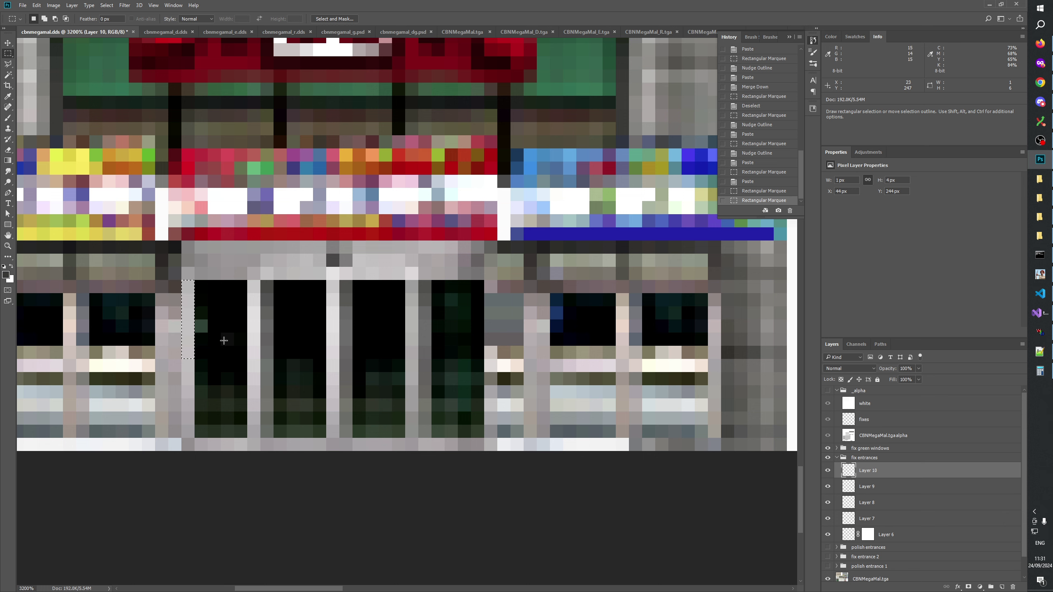
{"action": "key", "text": "Right"}
{"action": "key", "text": "shift+Right"}
{"action": "key", "text": "shift+Right"}
{"action": "key", "text": "Right"}
{"action": "key", "text": "Right"}
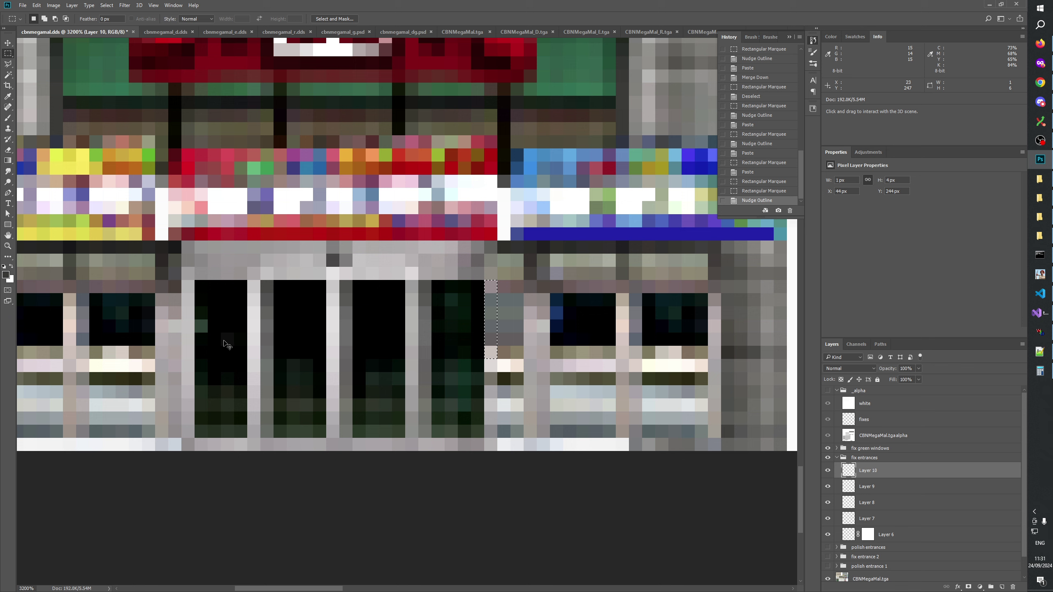
{"action": "key", "text": "ctrl+v"}
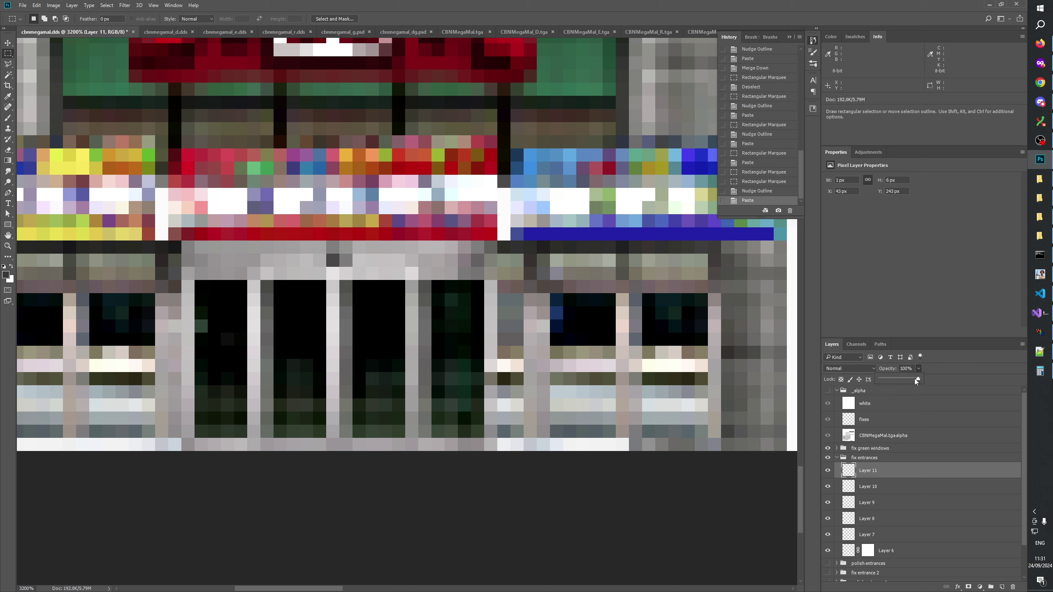
Keep the pasted frame piece at 100% opacity, merge the four pasted layers into Layer 7, and compare the result with Layer 7 hidden
{"action": "left_click_drag", "start_coordinate": [912, 378], "coordinate": [934, 374]}
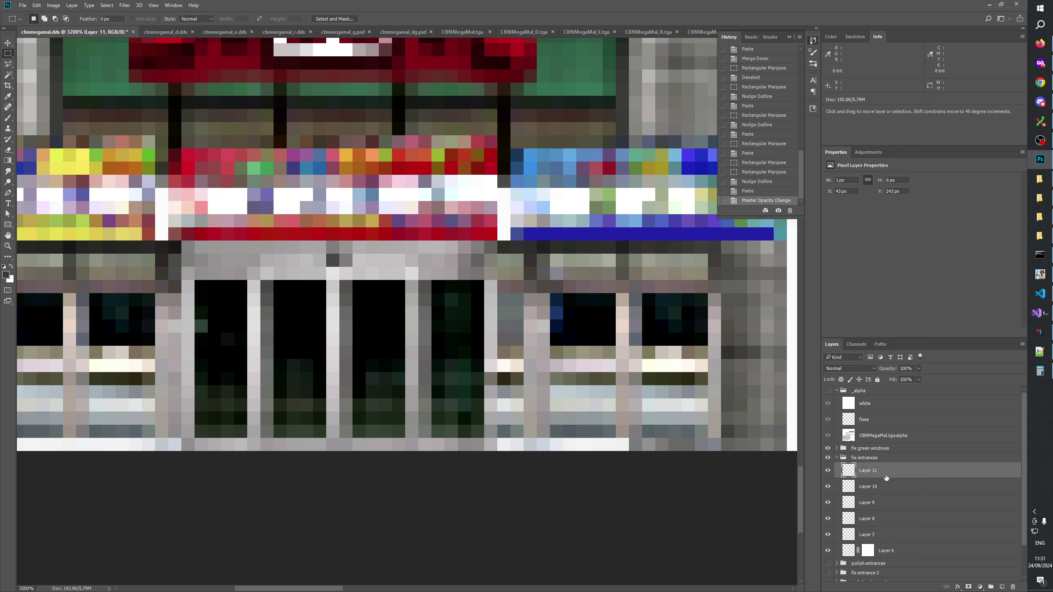
{"action": "key", "text": "ctrl+e"}
{"action": "key", "text": "ctrl+e"}
{"action": "key", "text": "ctrl+e"}
{"action": "key", "text": "ctrl+e"}
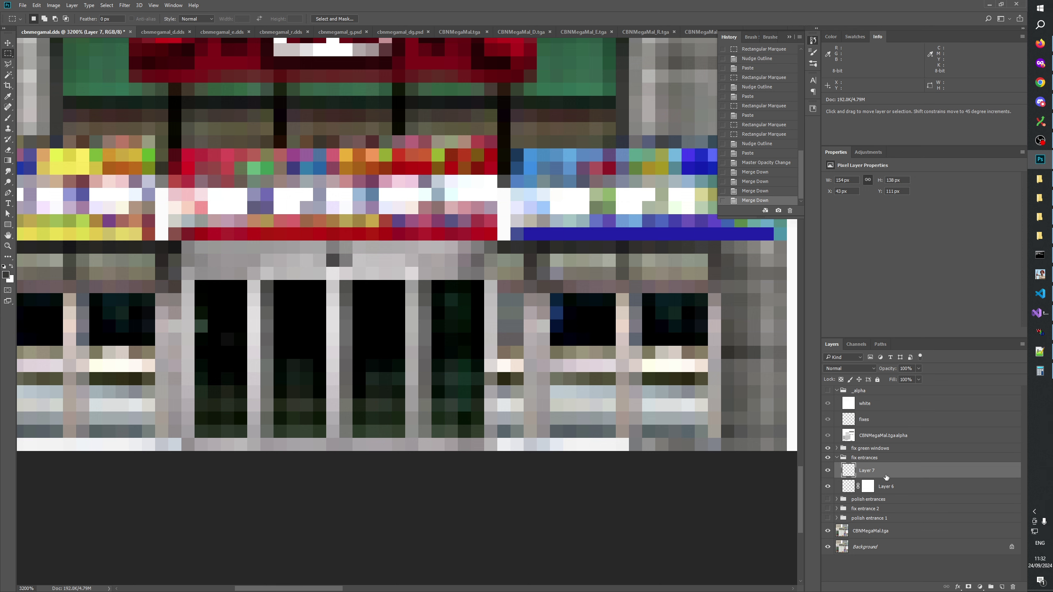
{"action": "left_click", "coordinate": [828, 471]}
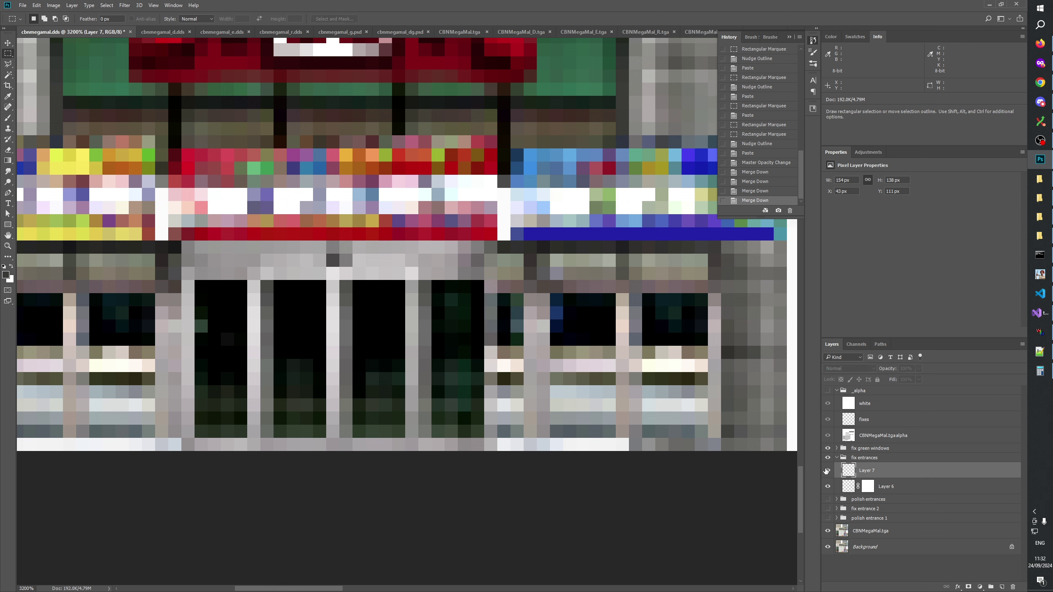
{"action": "left_click", "coordinate": [827, 471]}
Rename the masked Layer 6 as fix edges
{"action": "double_click", "coordinate": [887, 487]}
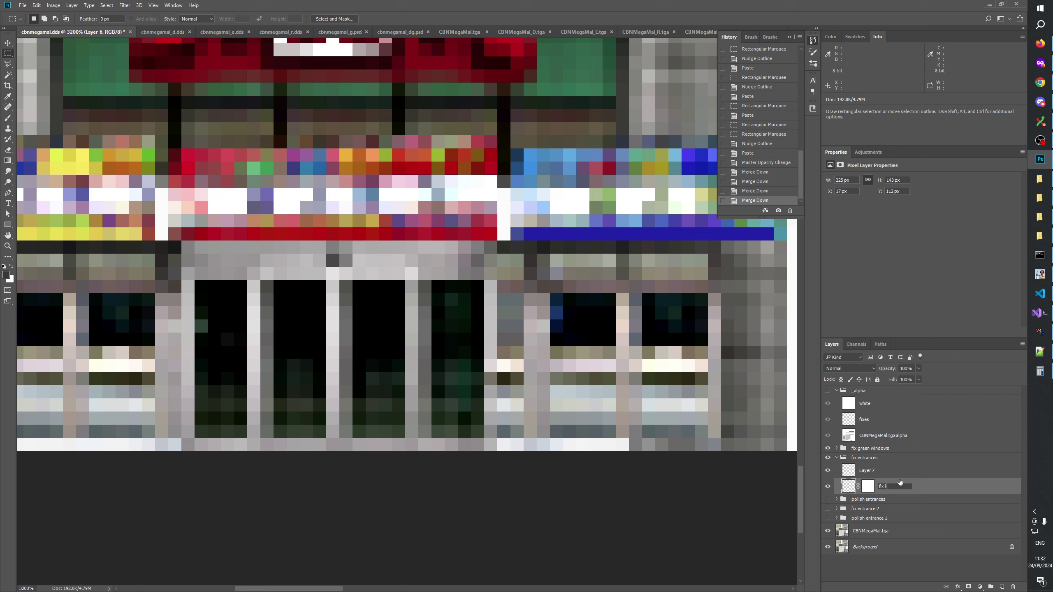
{"action": "type", "text": "fix edges"}
{"action": "key", "text": "Return"}
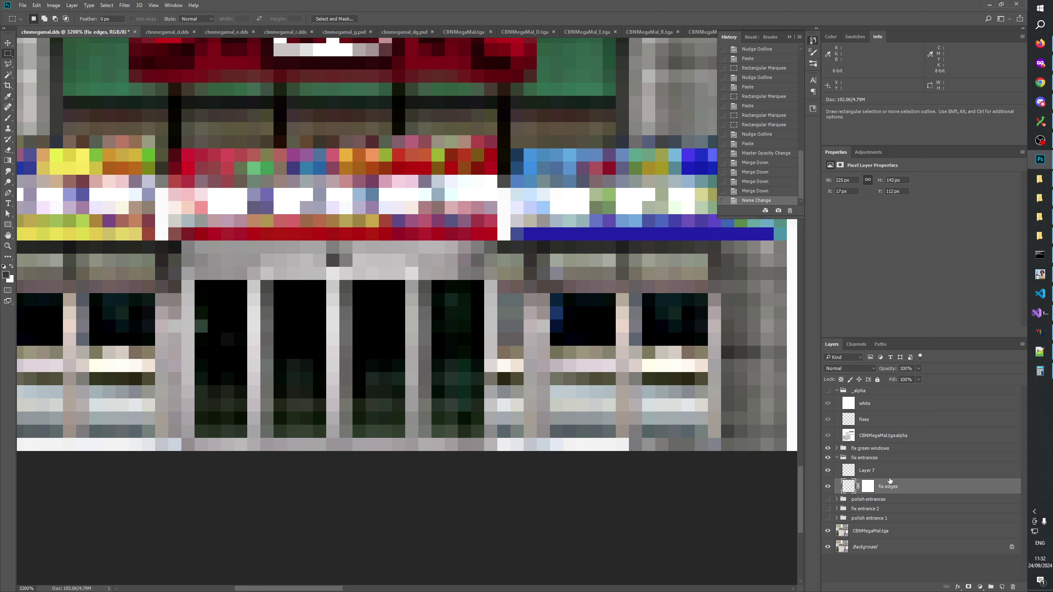
Rename Layer 7 as fix small windows and compare the image with that layer shown and hidden
{"action": "double_click", "coordinate": [864, 471]}
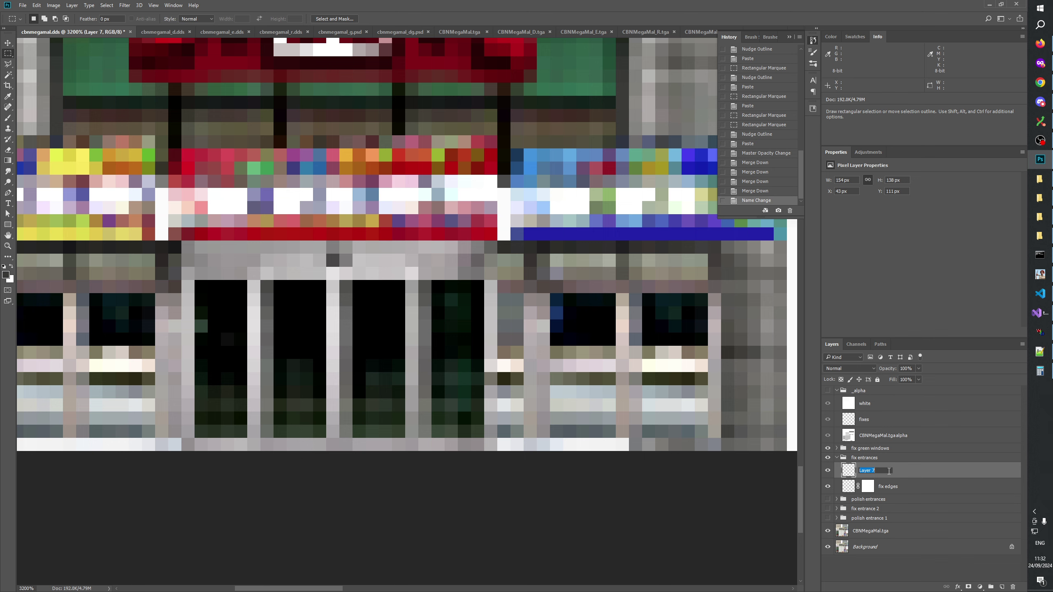
{"action": "type", "text": "f"}
{"action": "type", "text": "ndows"}
{"action": "double_click", "coordinate": [870, 471]}
{"action": "type", "text": "small"}
{"action": "key", "text": "Return"}
{"action": "left_click", "coordinate": [828, 471]}
{"action": "left_click", "coordinate": [828, 471]}
{"action": "left_click", "coordinate": [828, 471]}
{"action": "left_click", "coordinate": [829, 471]}
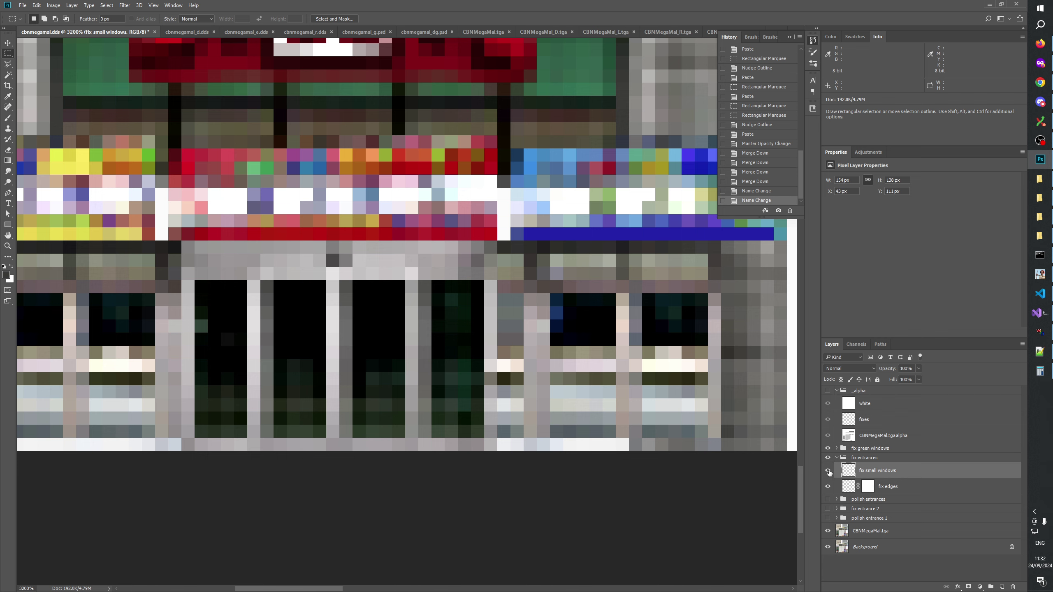
Add a layer mask to fix small windows and fill the whole mask with white
{"action": "left_click_drag", "start_coordinate": [486, 283], "coordinate": [496, 372]}
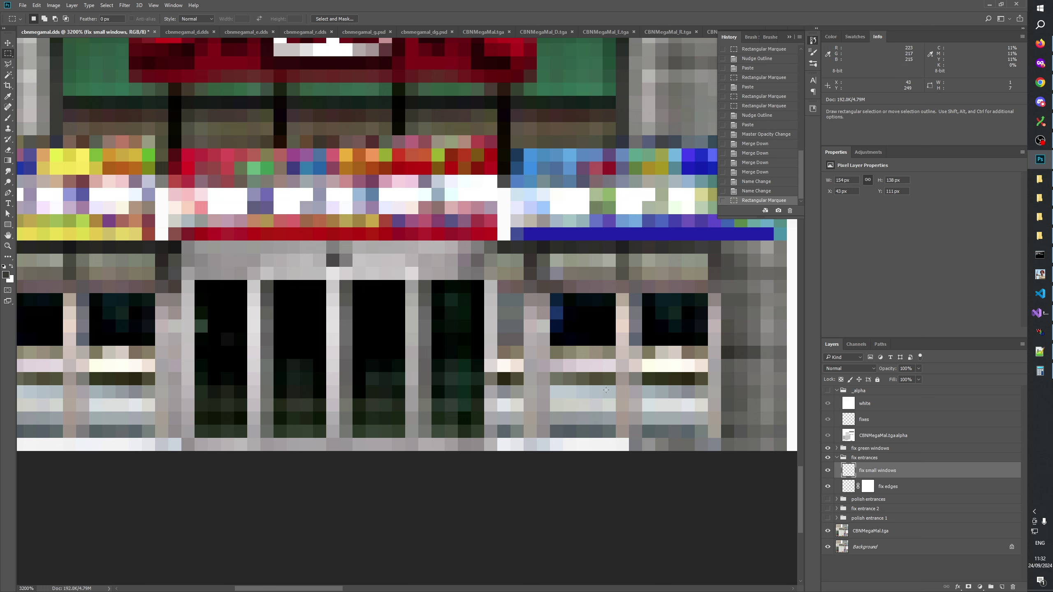
{"action": "left_click", "coordinate": [828, 471]}
{"action": "left_click", "coordinate": [828, 471]}
{"action": "left_click", "coordinate": [847, 472], "text": "ctrl"}
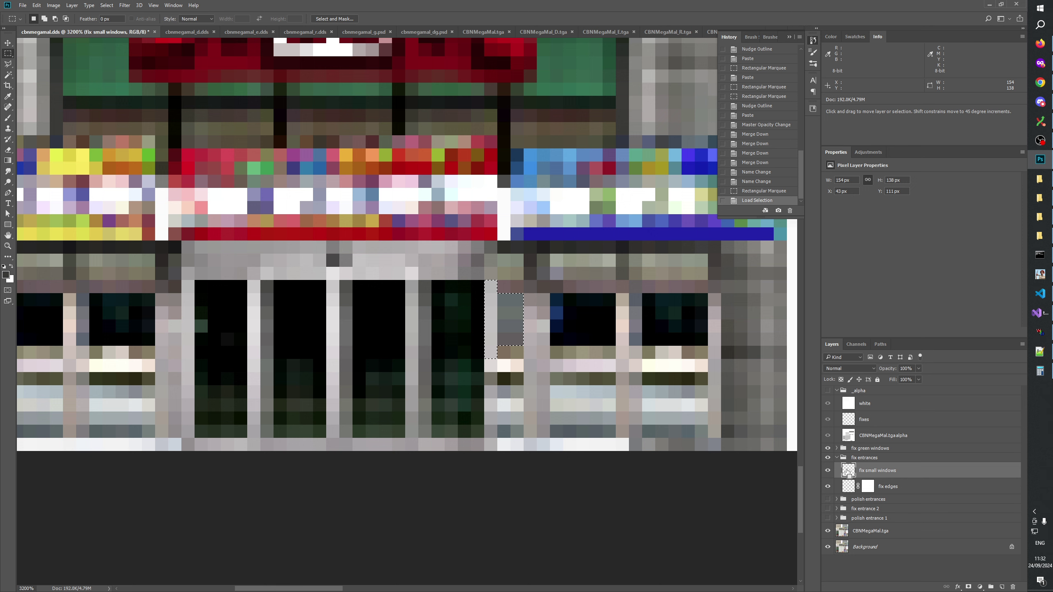
{"action": "left_click", "coordinate": [491, 299]}
{"action": "left_click_drag", "start_coordinate": [485, 281], "coordinate": [497, 359]}
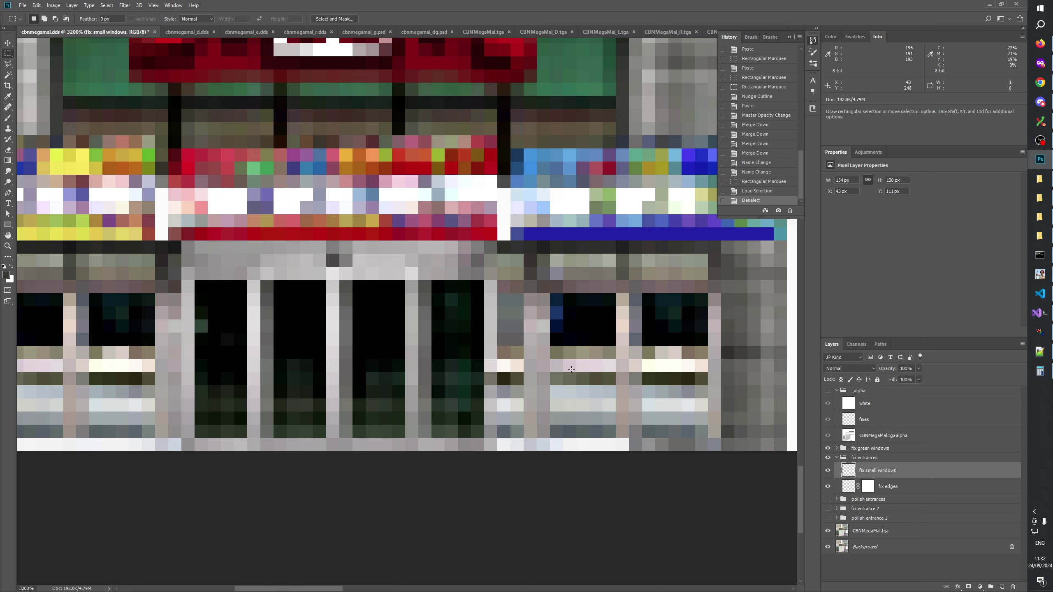
{"action": "left_click", "coordinate": [969, 587]}
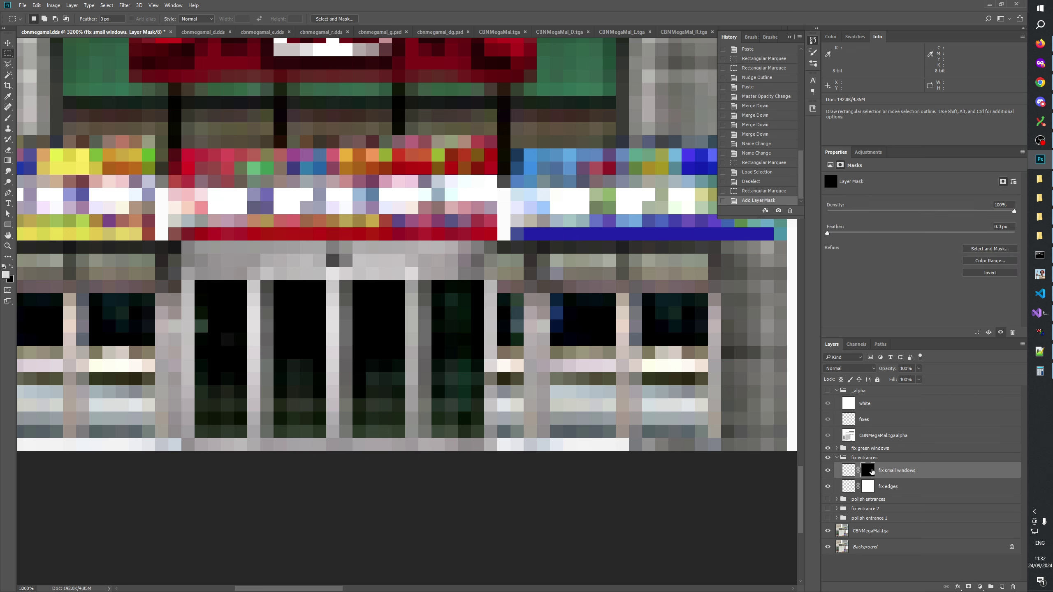
{"action": "key", "text": "alt+BackSpace"}
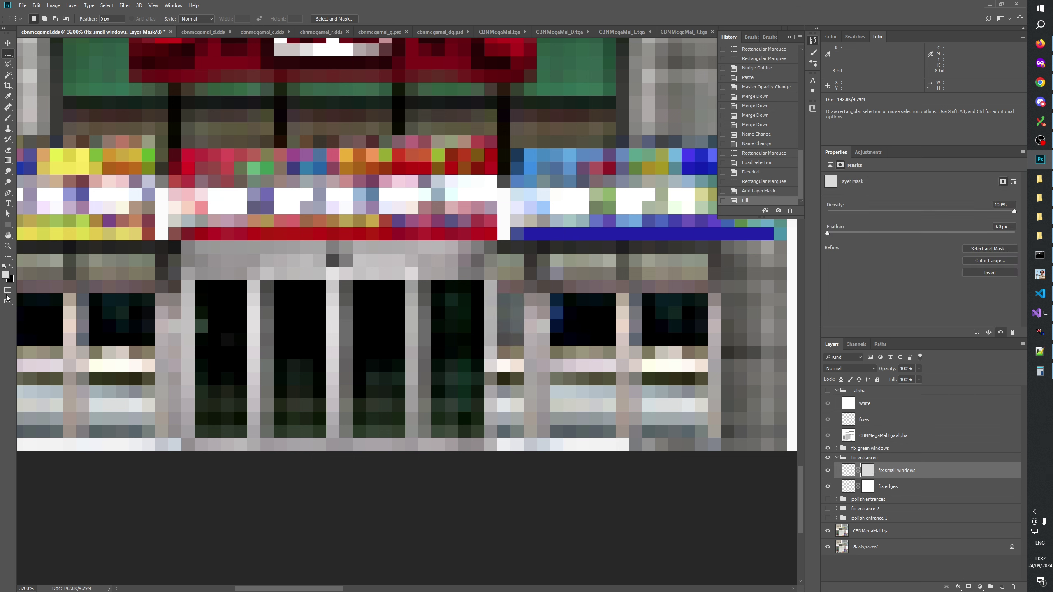
{"action": "key", "text": "alt+BackSpace"}
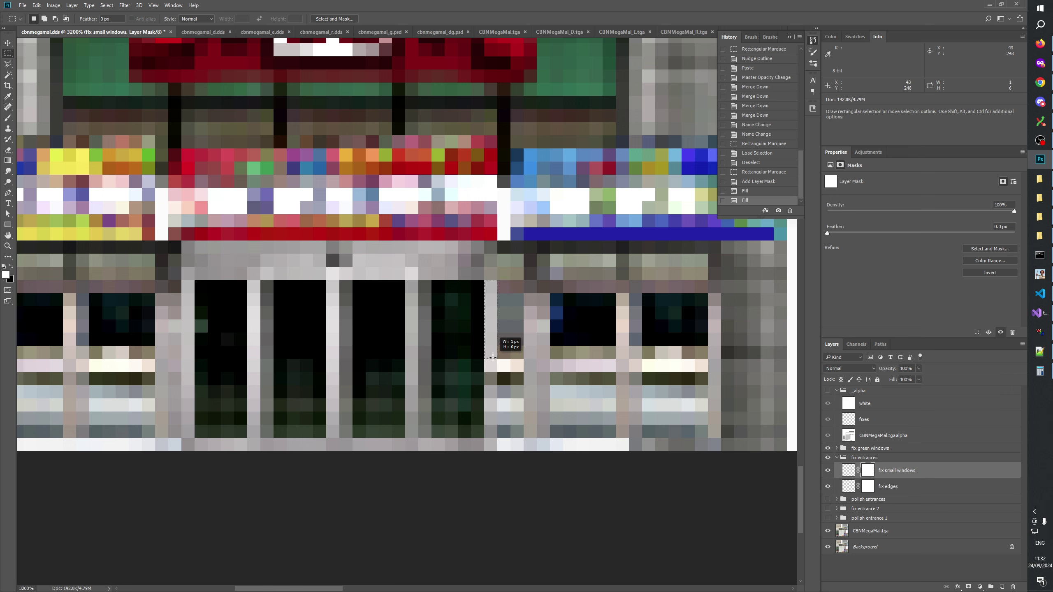
Fill a 1 × 6 px strip of the fix small windows mask over the right door frame edge with grey c7c7c7, then deselect
{"action": "left_click_drag", "start_coordinate": [500, 358], "coordinate": [485, 282]}
{"action": "left_click", "coordinate": [6, 275]}
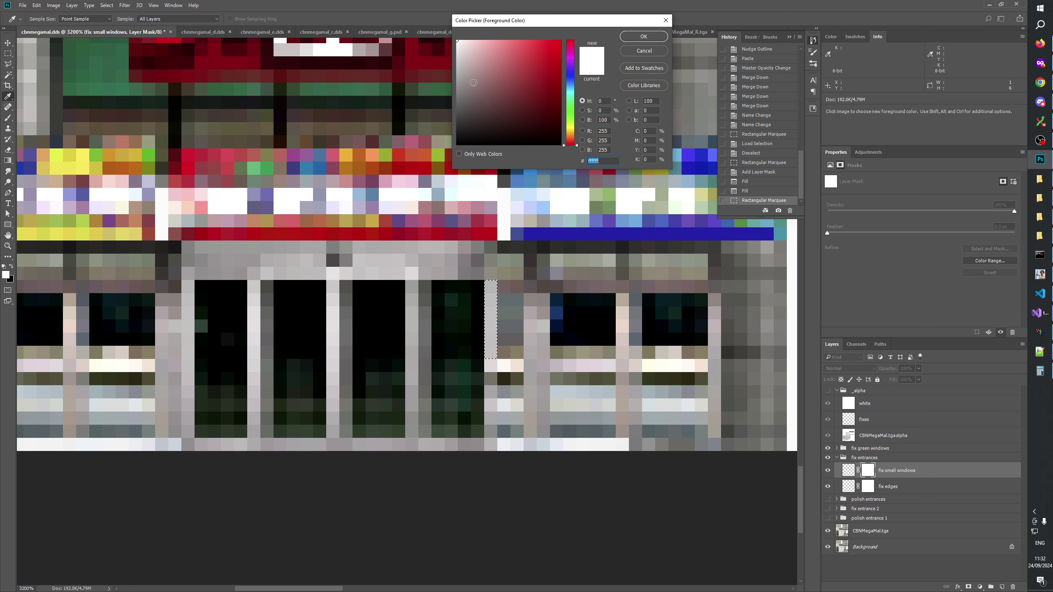
{"action": "type", "text": "c7c7c7"}
{"action": "left_click", "coordinate": [643, 37]}
{"action": "key", "text": "alt+BackSpace"}
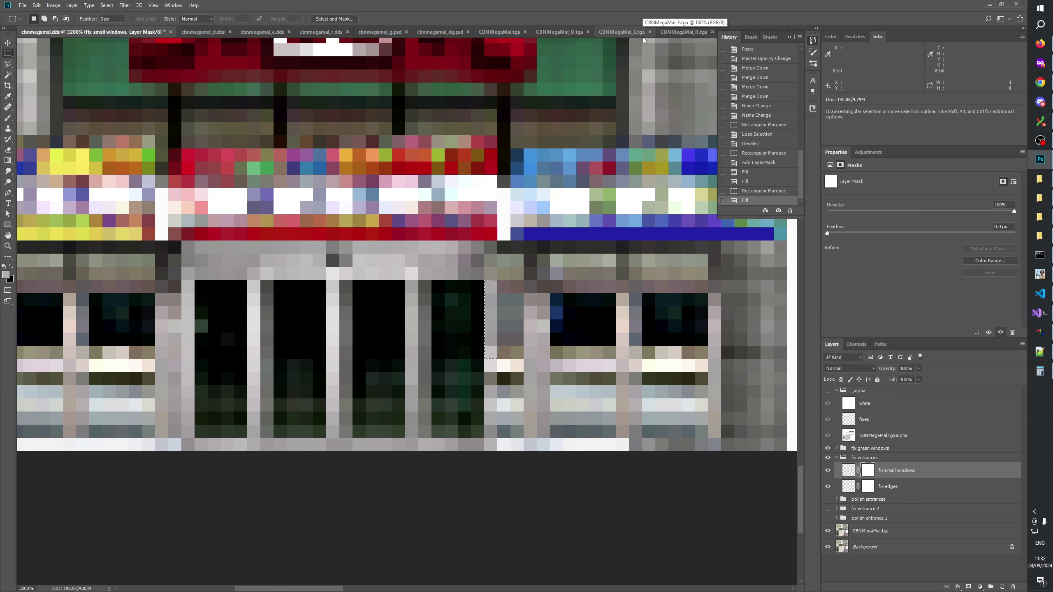
{"action": "key", "text": "ctrl+d"}
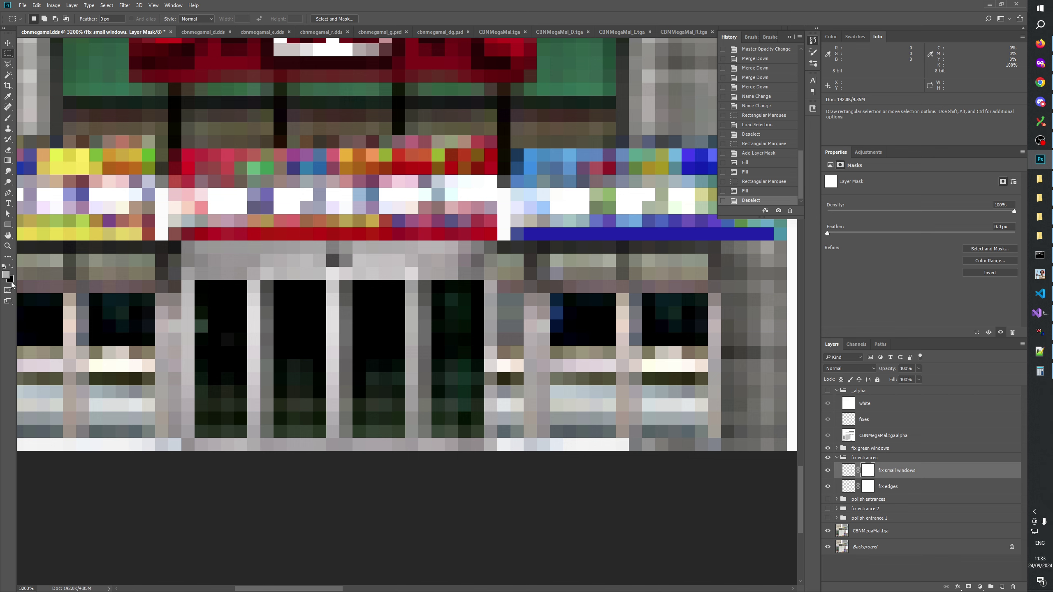
Compare the whole texture with the fix entrances group and the fix small windows layer shown and hidden
{"action": "left_click", "coordinate": [8, 246]}
{"action": "right_click", "coordinate": [329, 294]}
{"action": "left_click", "coordinate": [355, 327]}
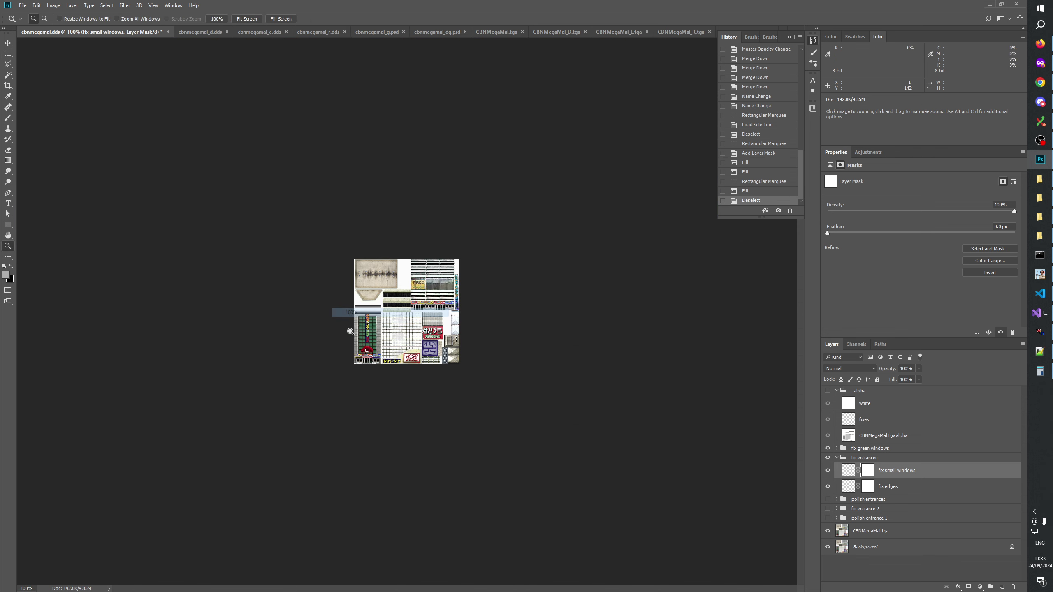
{"action": "left_click", "coordinate": [391, 335]}
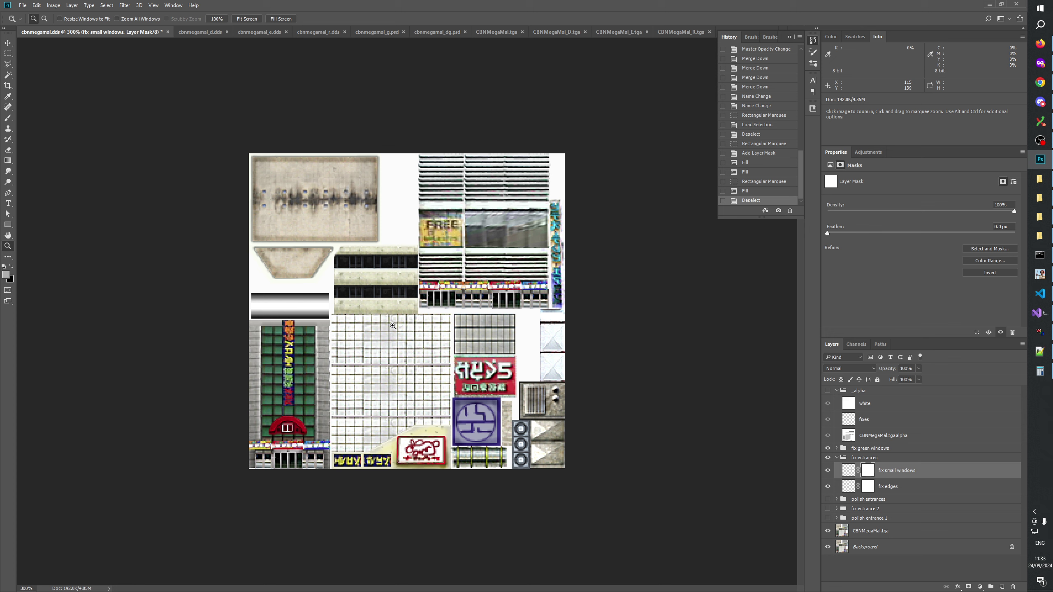
{"action": "left_click", "coordinate": [828, 457]}
{"action": "left_click", "coordinate": [828, 458]}
{"action": "left_click", "coordinate": [829, 458]}
{"action": "left_click", "coordinate": [828, 458]}
{"action": "left_click", "coordinate": [828, 458]}
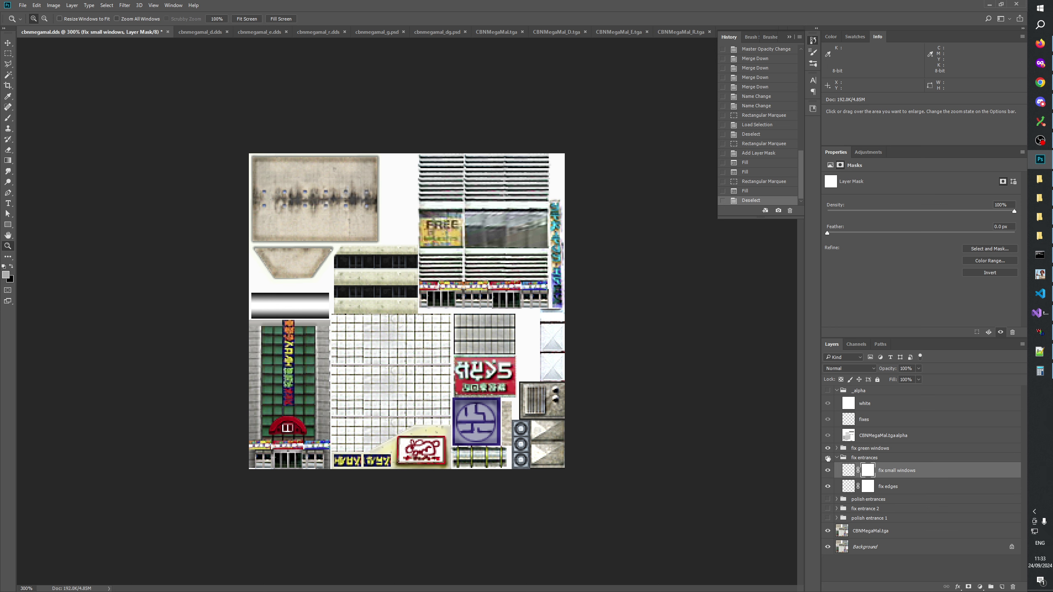
{"action": "left_click", "coordinate": [828, 458]}
{"action": "left_click", "coordinate": [828, 458]}
{"action": "left_click", "coordinate": [828, 458]}
{"action": "left_click", "coordinate": [828, 458]}
{"action": "left_click", "coordinate": [828, 458]}
{"action": "left_click", "coordinate": [829, 458]}
{"action": "left_click", "coordinate": [828, 458]}
{"action": "left_click", "coordinate": [828, 458]}
{"action": "left_click", "coordinate": [828, 458]}
{"action": "left_click", "coordinate": [828, 458]}
{"action": "left_click", "coordinate": [828, 458]}
{"action": "left_click", "coordinate": [828, 458]}
{"action": "left_click", "coordinate": [828, 457]}
{"action": "left_click", "coordinate": [828, 457]}
{"action": "left_click", "coordinate": [828, 458]}
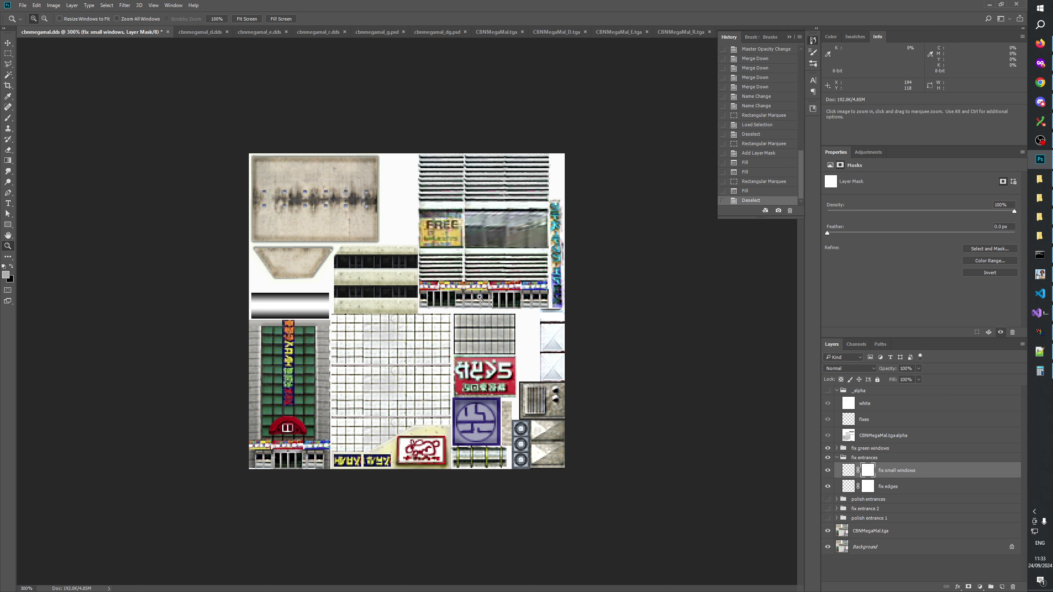
{"action": "left_click", "coordinate": [828, 472]}
{"action": "left_click", "coordinate": [828, 471]}
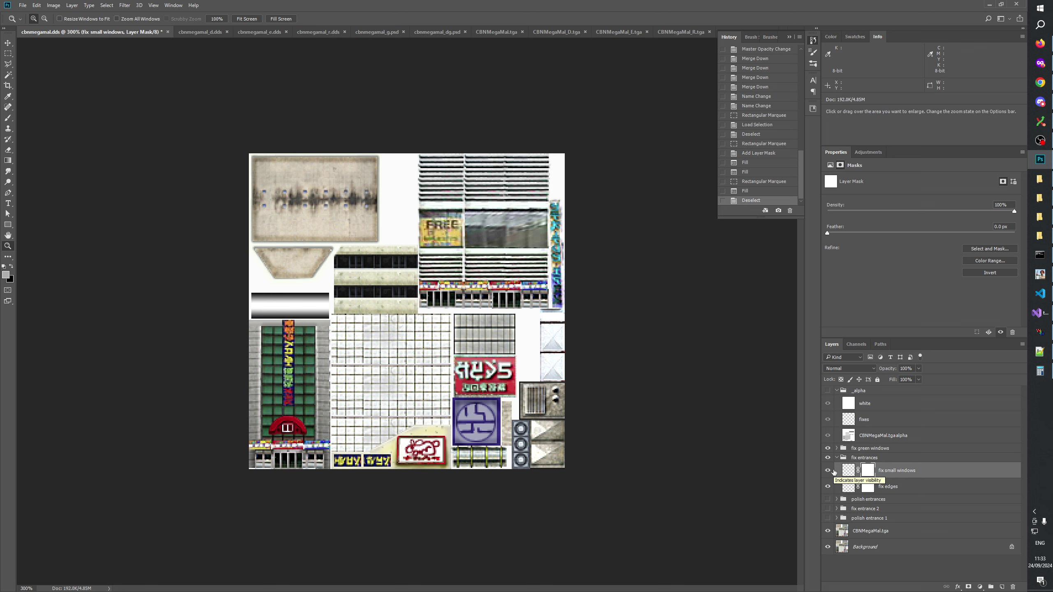
Collapse the fix entrances group and compare both buildings' entrances at 400% zoom with the group shown and hidden
{"action": "key", "text": "ctrl+plus"}
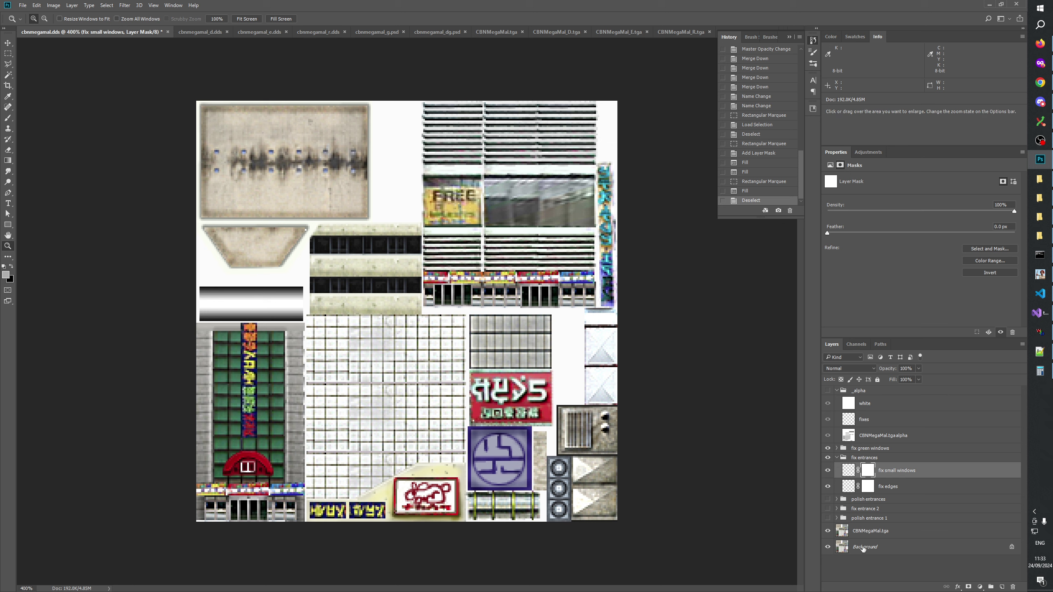
{"action": "left_click", "coordinate": [870, 572]}
{"action": "left_click", "coordinate": [836, 458]}
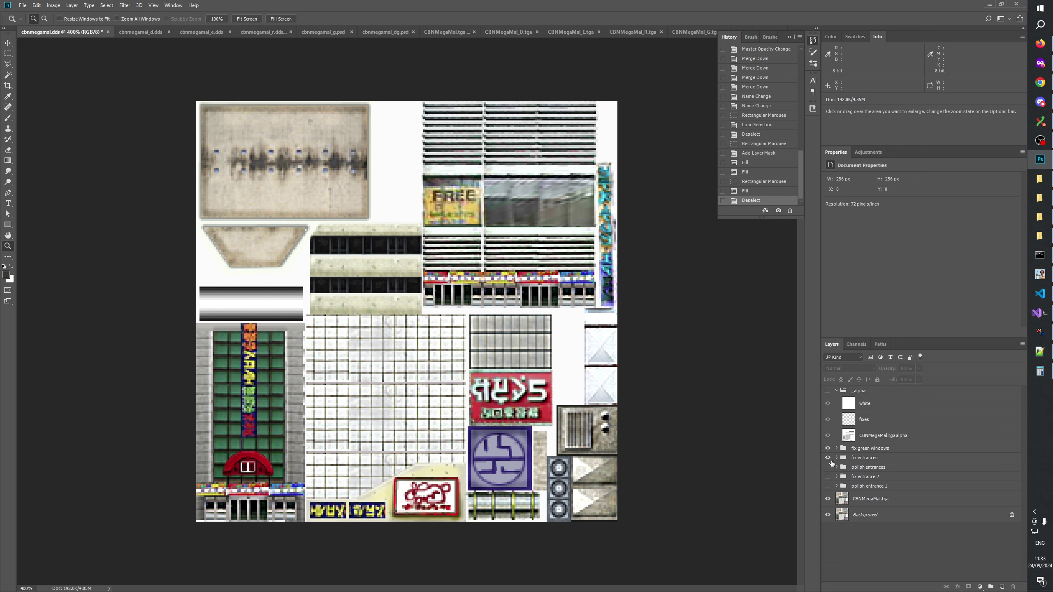
{"action": "left_click", "coordinate": [827, 458]}
{"action": "left_click", "coordinate": [827, 458]}
{"action": "left_click", "coordinate": [827, 458]}
{"action": "left_click", "coordinate": [827, 457]}
{"action": "left_click", "coordinate": [827, 458]}
{"action": "left_click", "coordinate": [827, 458]}
{"action": "left_click", "coordinate": [827, 458]}
{"action": "left_click", "coordinate": [827, 458]}
{"action": "left_click", "coordinate": [827, 457]}
{"action": "left_click", "coordinate": [827, 458]}
{"action": "left_click", "coordinate": [827, 458]}
{"action": "left_click", "coordinate": [827, 458]}
{"action": "left_click", "coordinate": [827, 458]}
{"action": "left_click", "coordinate": [827, 458]}
{"action": "left_click", "coordinate": [827, 458]}
{"action": "left_click", "coordinate": [827, 458]}
{"action": "left_click", "coordinate": [827, 458]}
{"action": "left_click", "coordinate": [826, 458]}
{"action": "left_click", "coordinate": [827, 458]}
{"action": "left_click", "coordinate": [827, 458]}
{"action": "left_click", "coordinate": [827, 458]}
{"action": "left_click", "coordinate": [826, 458]}
{"action": "left_click", "coordinate": [827, 458]}
{"action": "left_click", "coordinate": [827, 458]}
{"action": "left_click", "coordinate": [827, 458]}
{"action": "left_click", "coordinate": [827, 458]}
{"action": "left_click", "coordinate": [826, 458]}
{"action": "left_click", "coordinate": [827, 458]}
{"action": "left_click", "coordinate": [826, 457]}
{"action": "left_click", "coordinate": [827, 458]}
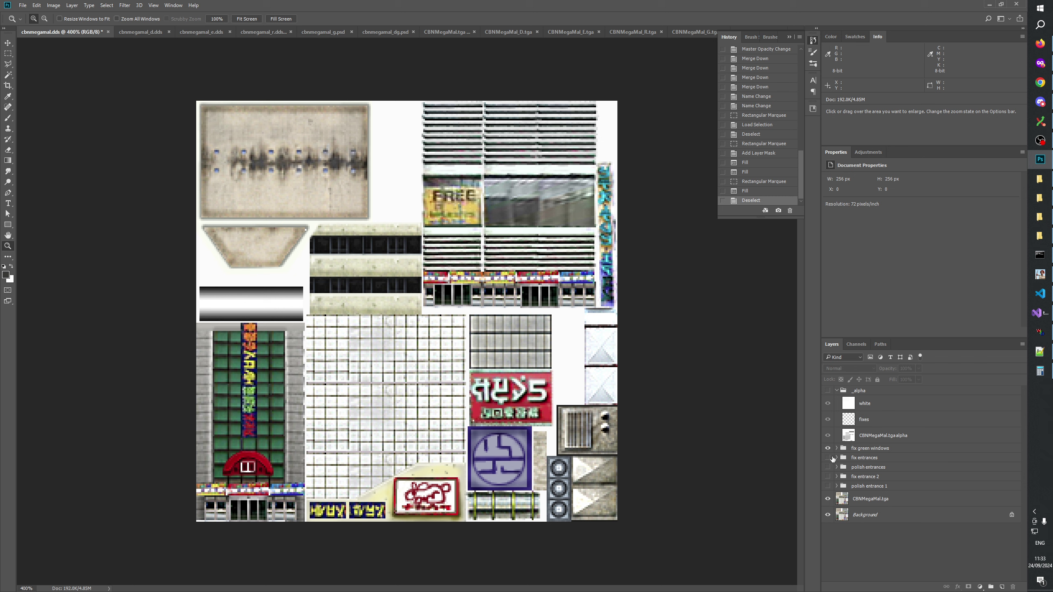
{"action": "left_click", "coordinate": [828, 457]}
Delete the unused groups polish entrances, fix entrance 2 and polish entrance 1
{"action": "left_click", "coordinate": [875, 467]}
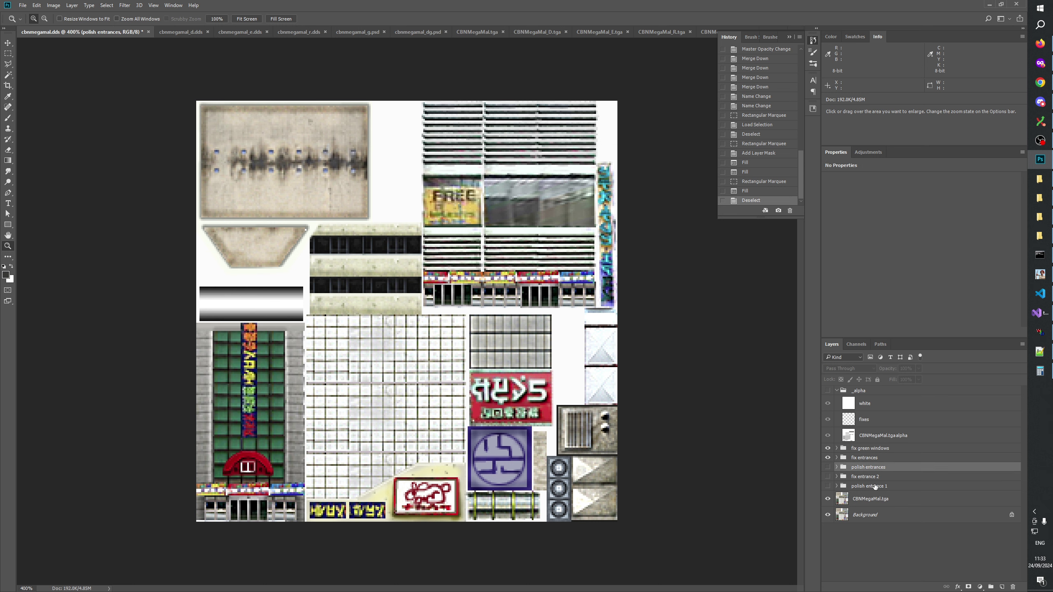
{"action": "left_click", "coordinate": [875, 486], "text": "shift"}
{"action": "left_click", "coordinate": [1013, 586]}
{"action": "left_click", "coordinate": [985, 563]}
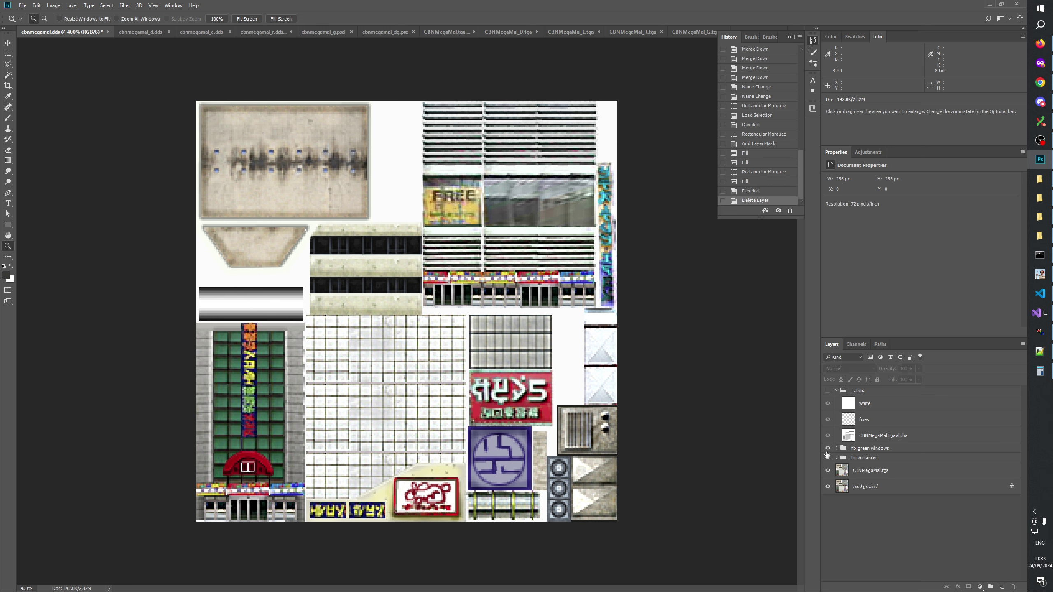
Check the effect of the fix green windows and fix entrances groups by hiding and showing each one
{"action": "left_click", "coordinate": [828, 458]}
{"action": "left_click", "coordinate": [828, 457]}
{"action": "left_click", "coordinate": [827, 448]}
{"action": "left_click", "coordinate": [827, 448]}
{"action": "left_click", "coordinate": [827, 448]}
{"action": "left_click", "coordinate": [827, 449]}
{"action": "left_click", "coordinate": [827, 457]}
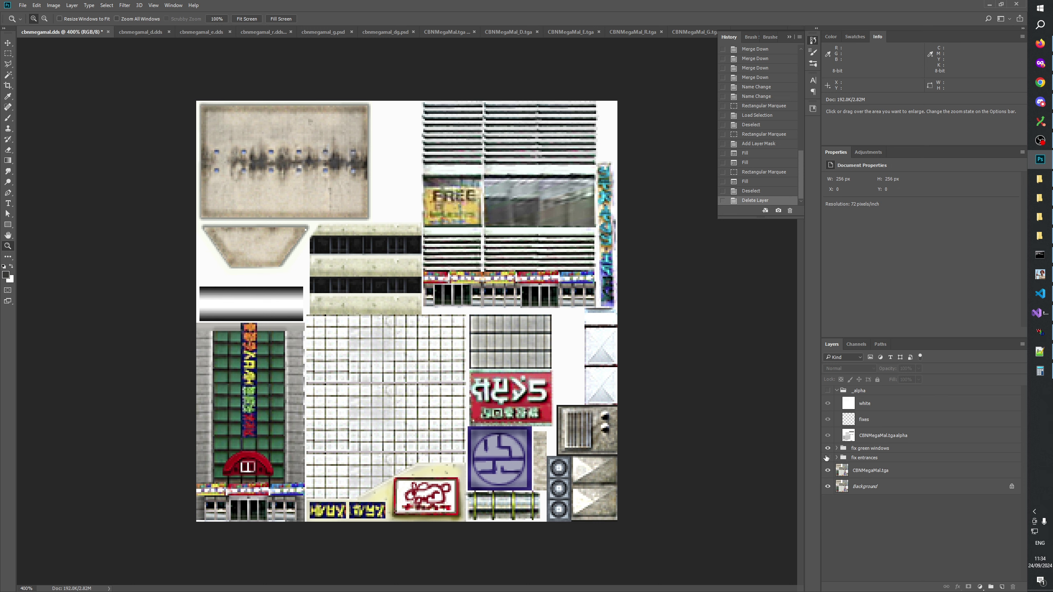
{"action": "left_click", "coordinate": [828, 458]}
{"action": "left_click", "coordinate": [827, 458]}
{"action": "left_click", "coordinate": [827, 458]}
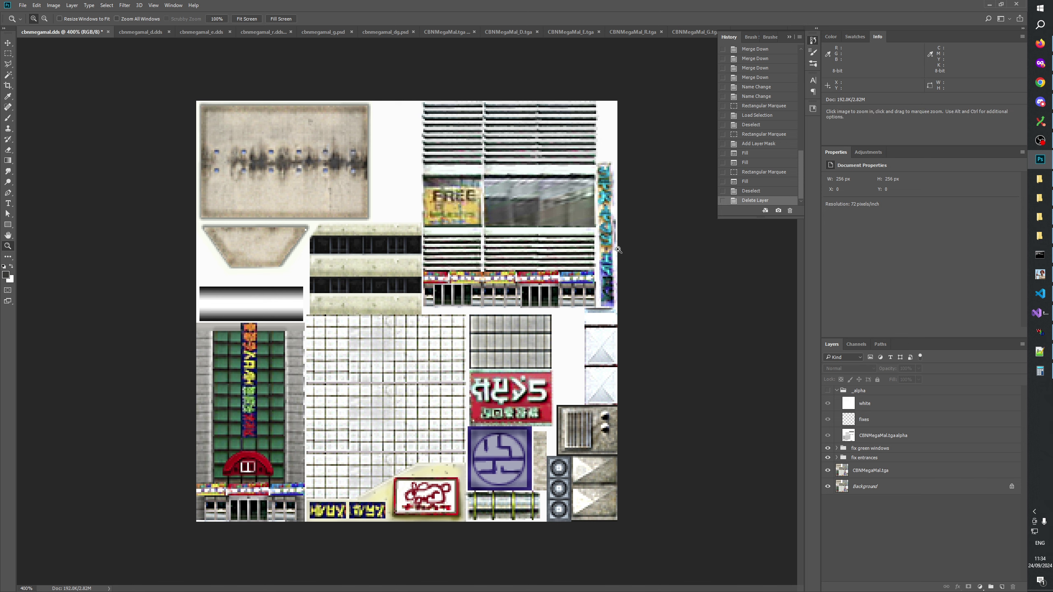
Switch to W3D Viewer, inspect the CBNMEGAMAL building model from several sides, and return to Photoshop
{"action": "key", "text": "alt+Tab"}
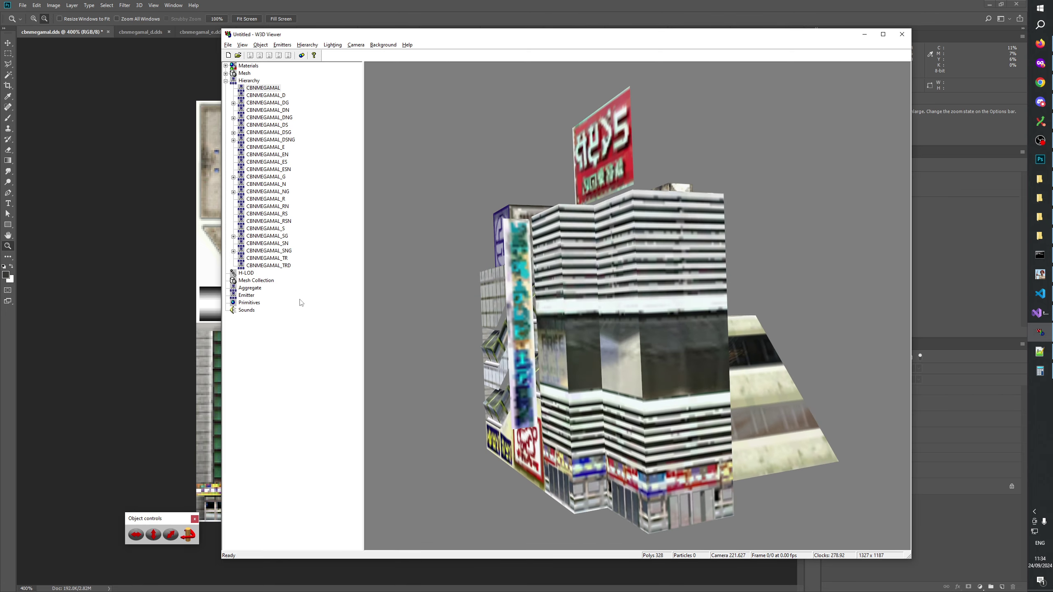
{"action": "key", "text": "alt+Tab"}
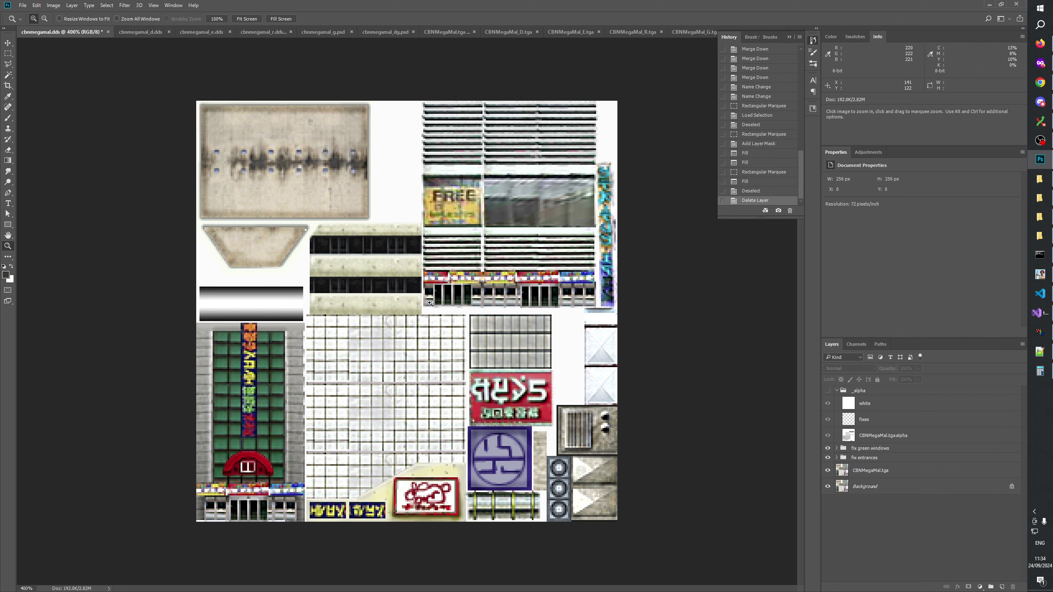
{"action": "key", "text": "alt+Tab"}
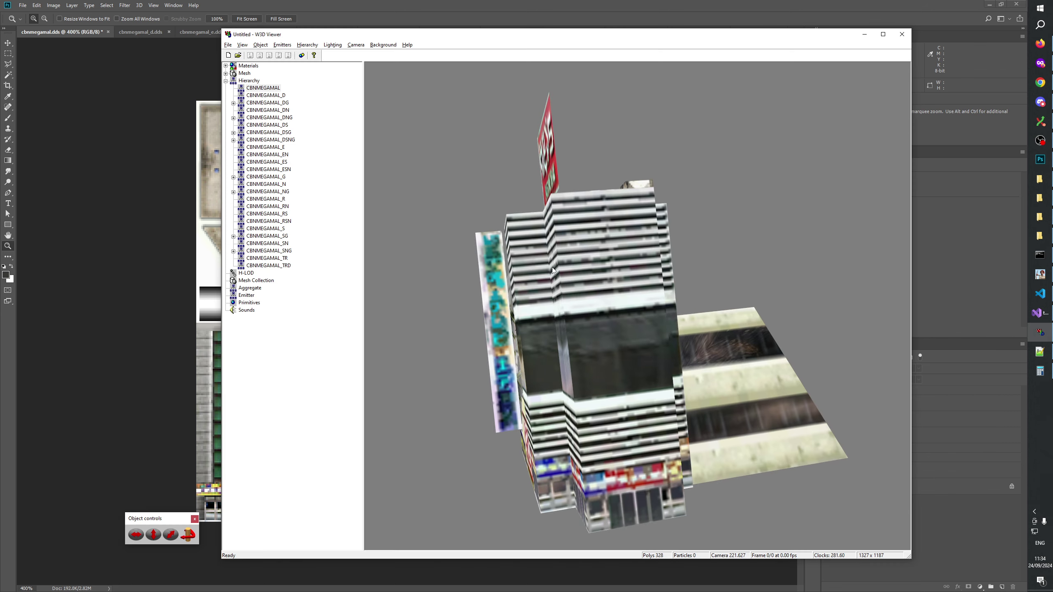
{"action": "scroll", "coordinate": [754, 224], "scroll_direction": "down", "scroll_amount": 5}
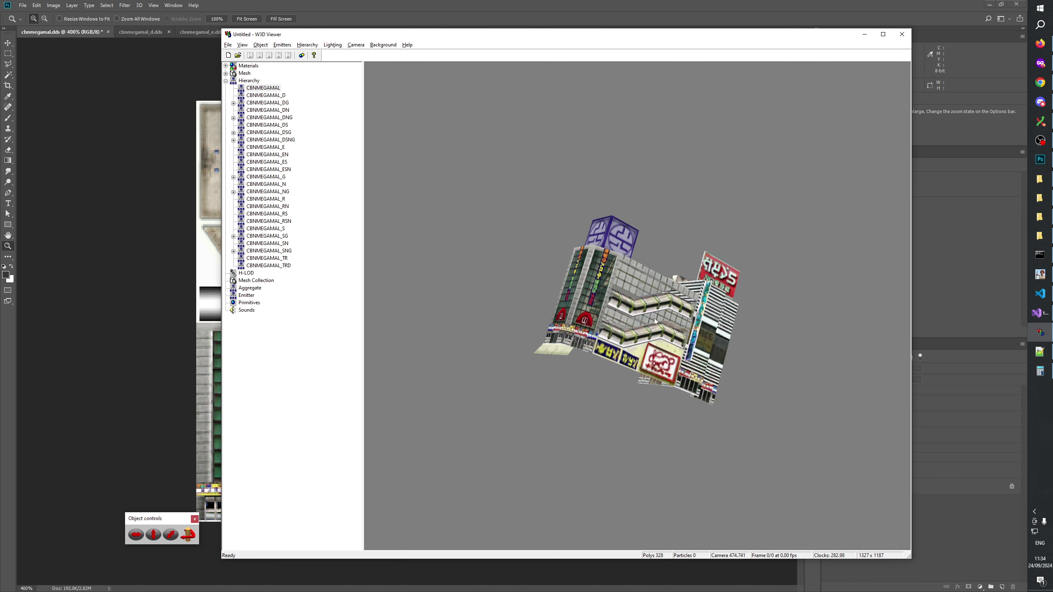
{"action": "key", "text": "alt+Tab"}
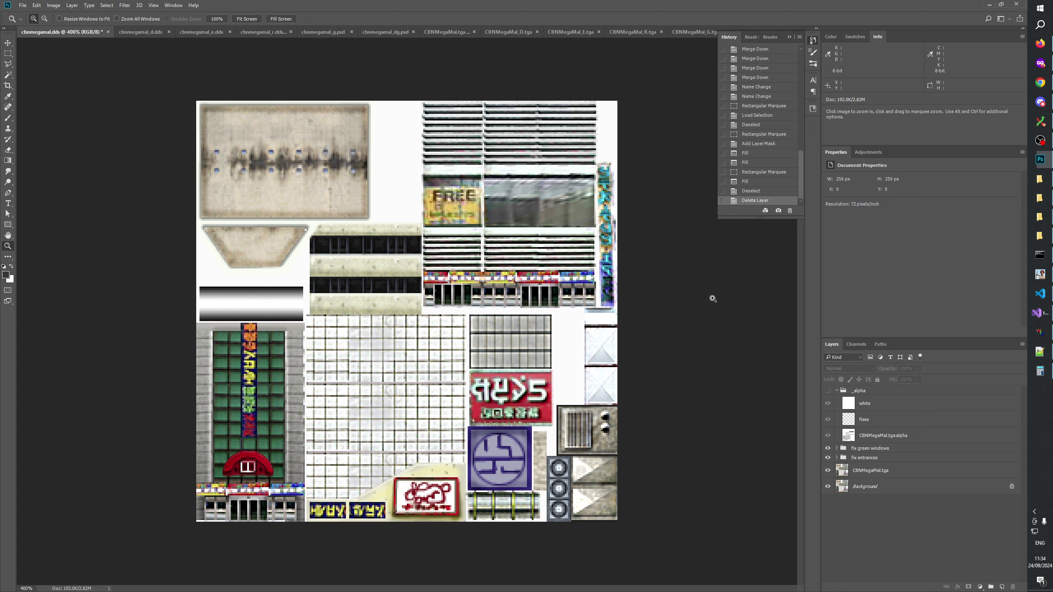
Create a layer group named fix side billboard above the fix green windows group
{"action": "left_click_drag", "start_coordinate": [568, 152], "coordinate": [640, 299]}
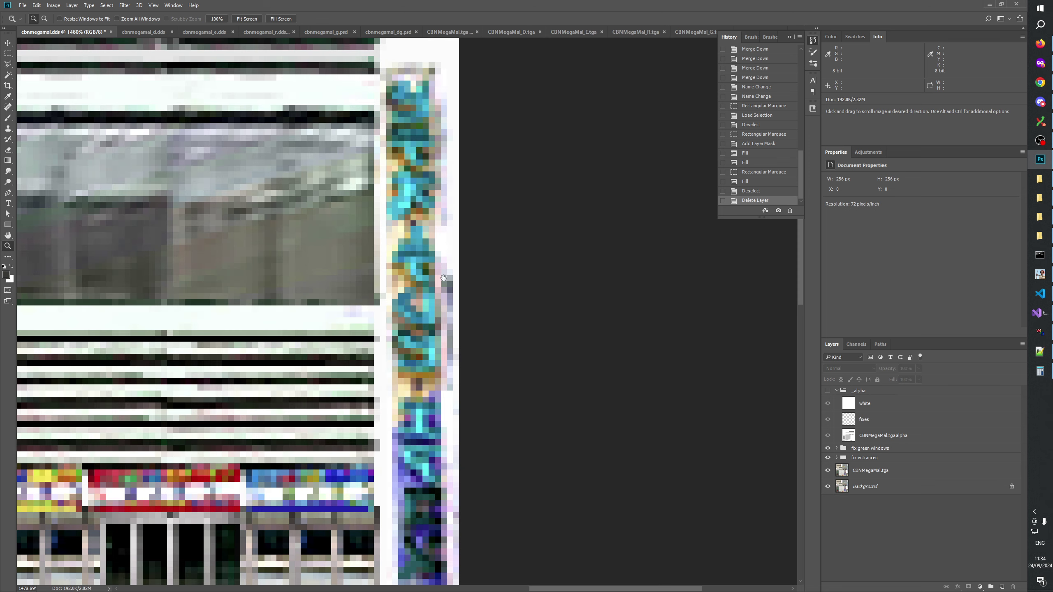
{"action": "left_click_drag", "start_coordinate": [450, 377], "coordinate": [499, 371]}
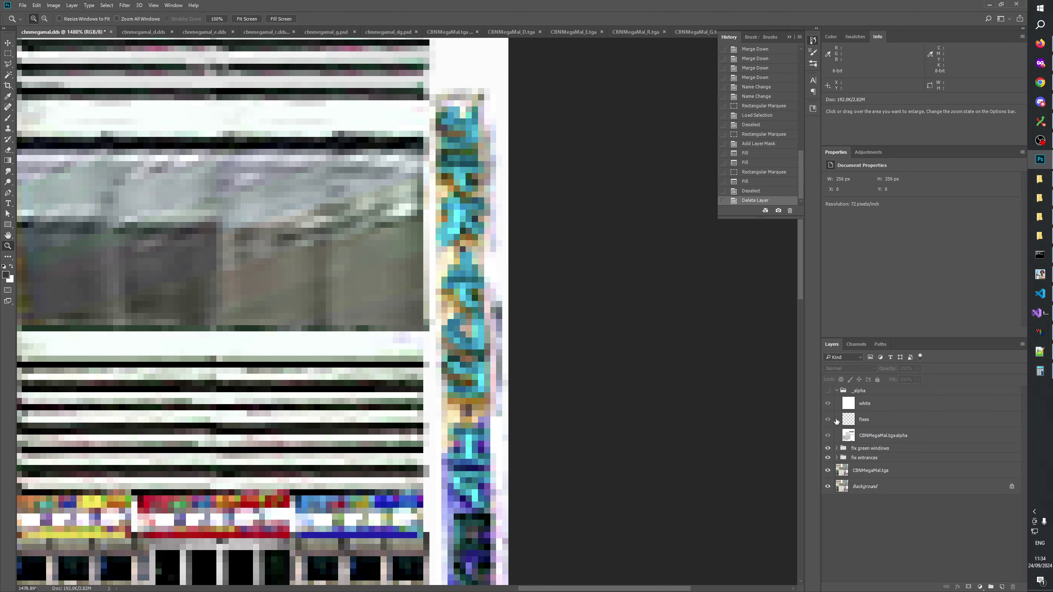
{"action": "left_click", "coordinate": [858, 449]}
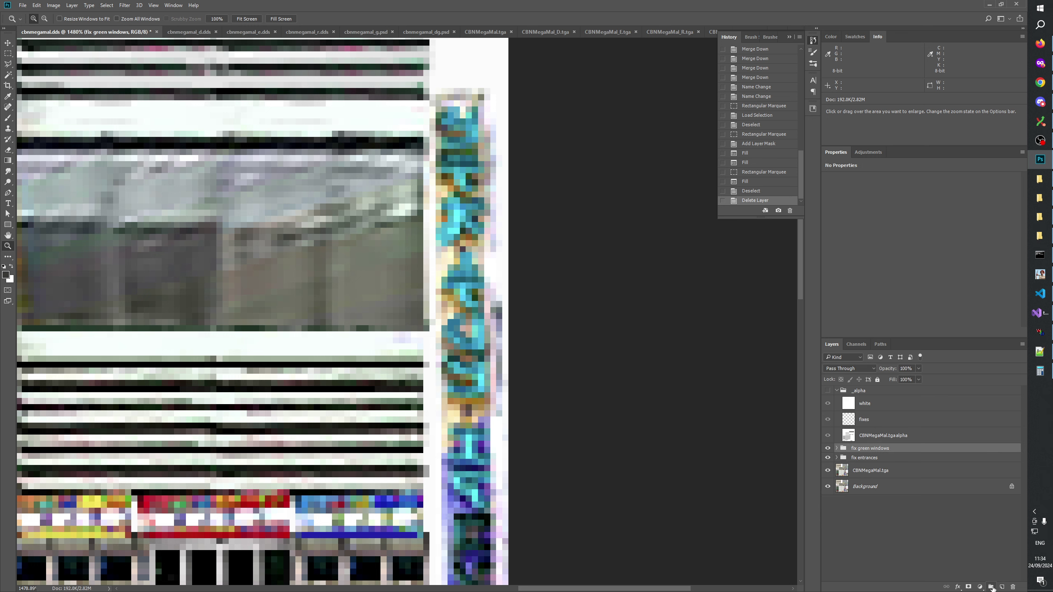
{"action": "left_click", "coordinate": [991, 586]}
{"action": "double_click", "coordinate": [871, 449]}
{"action": "type", "text": "fix side bill"}
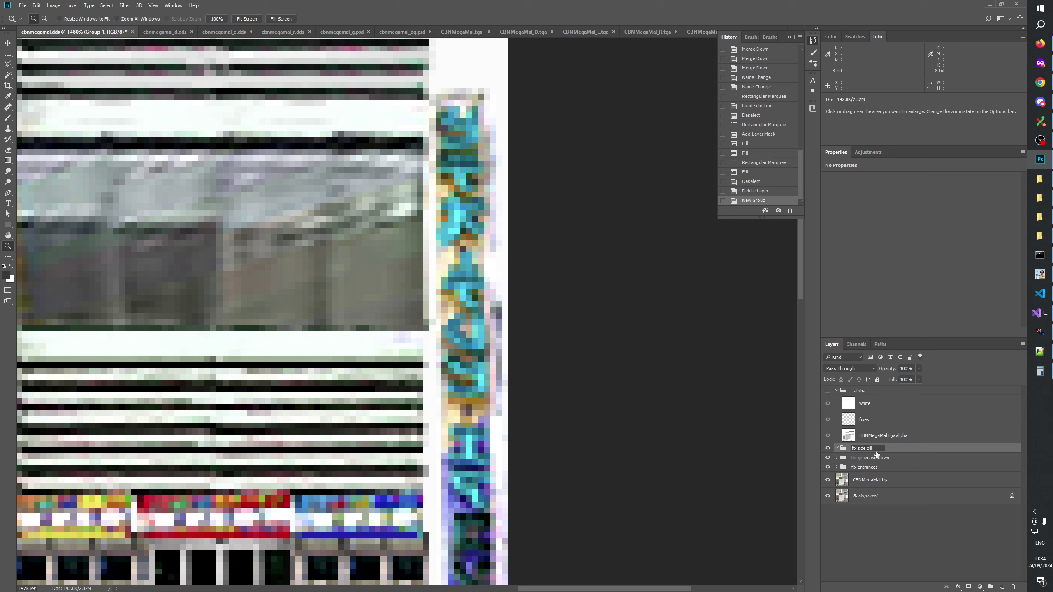
{"action": "type", "text": "board"}
{"action": "key", "text": "Return"}
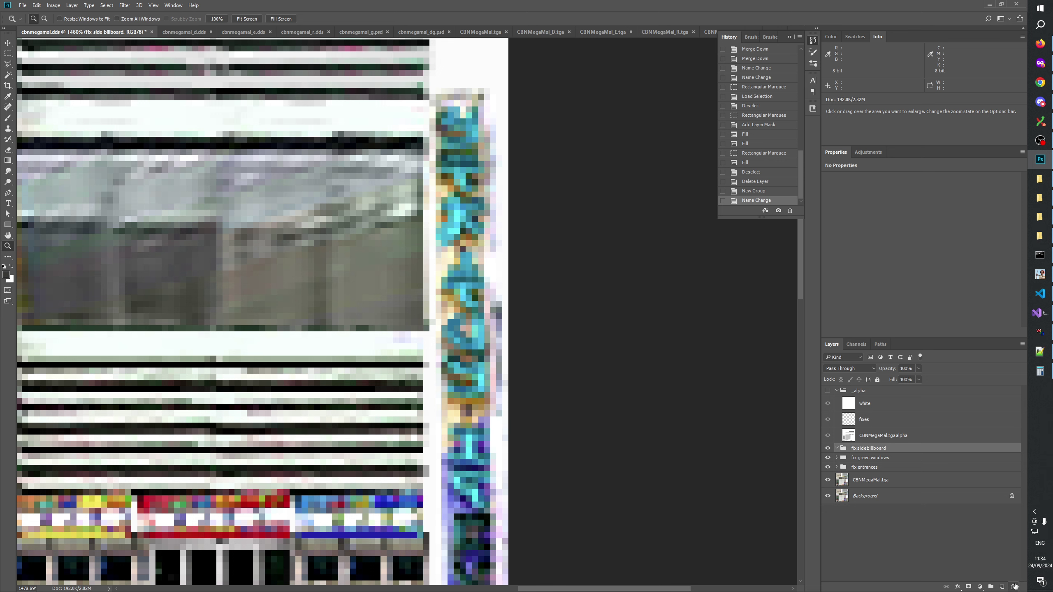
Add an empty layer named clean edges inside the fix side billboard group
{"action": "left_click", "coordinate": [1002, 587]}
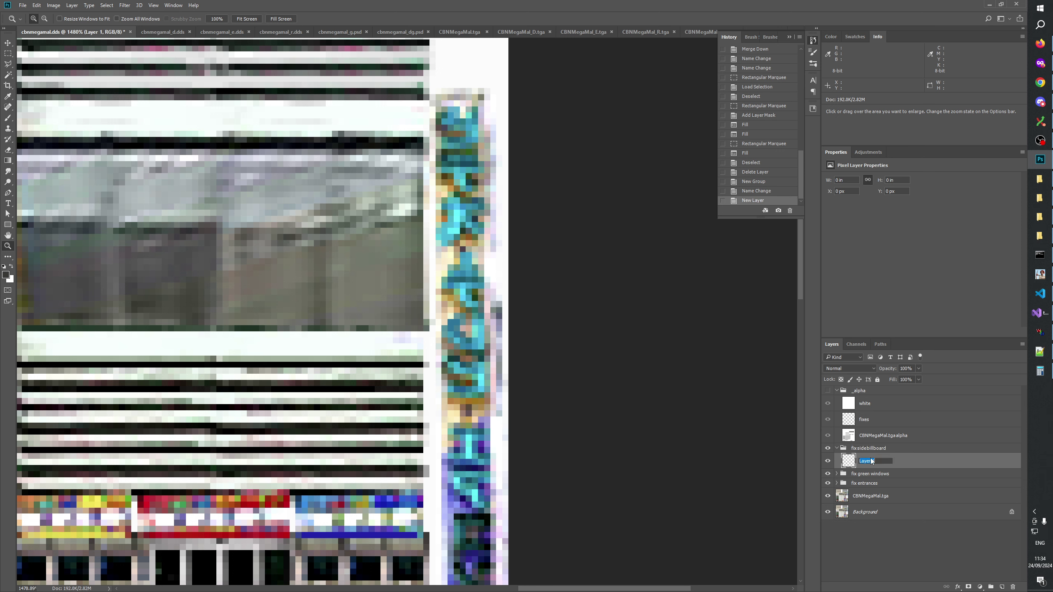
{"action": "type", "text": "clean edges"}
{"action": "key", "text": "Return"}
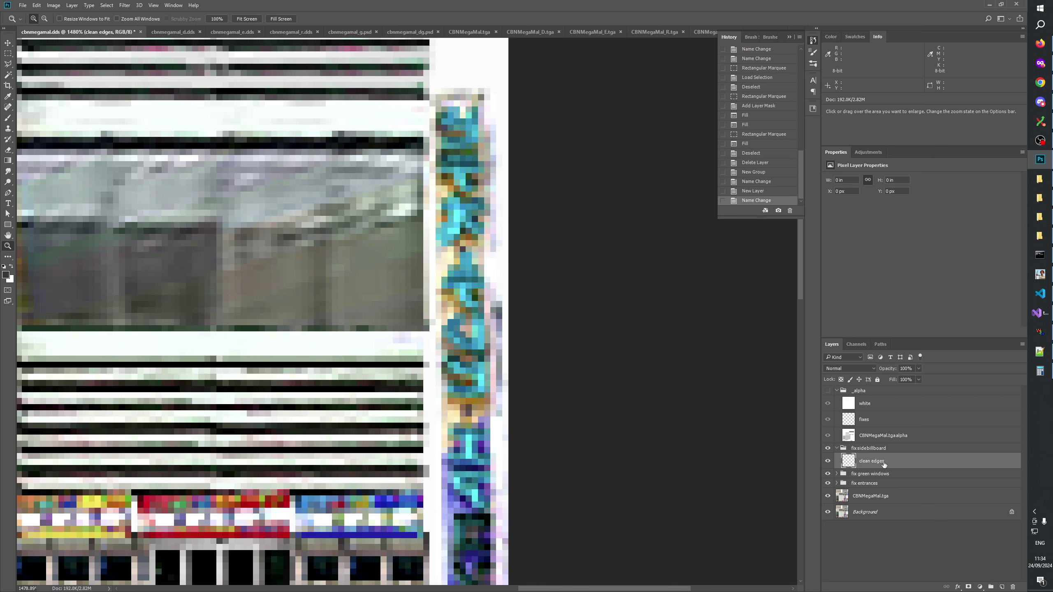
Build up a combined rectangular selection of the discoloured pixel strips along the side billboard's outer edge, from its upper part to its base
{"action": "left_click", "coordinate": [8, 54]}
{"action": "left_click_drag", "start_coordinate": [490, 124], "coordinate": [503, 252]}
{"action": "left_click_drag", "start_coordinate": [472, 399], "coordinate": [499, 291]}
{"action": "left_click_drag", "start_coordinate": [486, 191], "coordinate": [493, 314]}
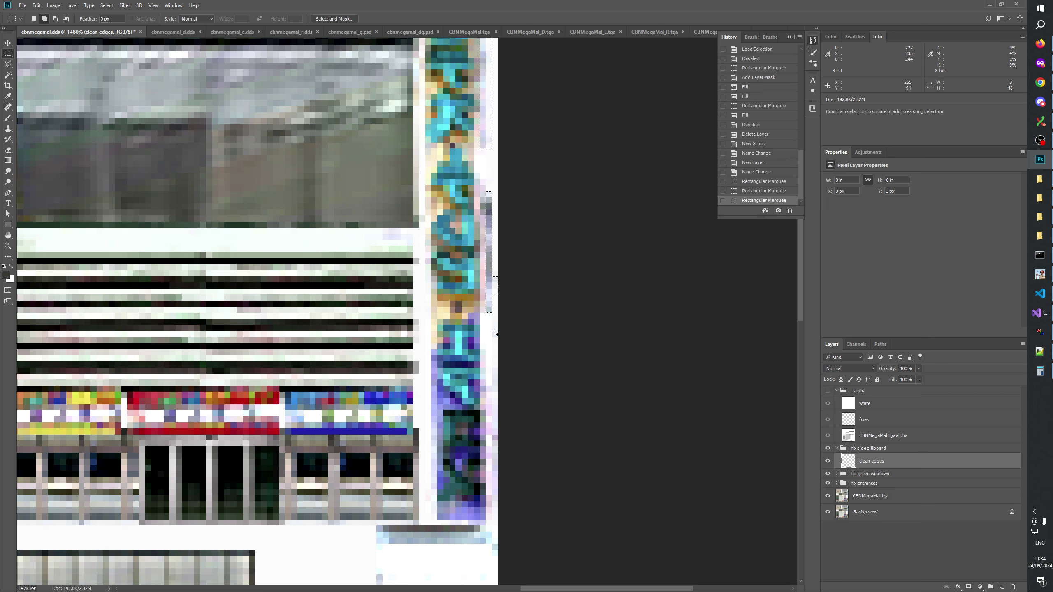
{"action": "left_click_drag", "start_coordinate": [494, 296], "coordinate": [498, 513]}
{"action": "left_click_drag", "start_coordinate": [487, 387], "coordinate": [496, 465]}
{"action": "left_click_drag", "start_coordinate": [492, 513], "coordinate": [492, 514]}
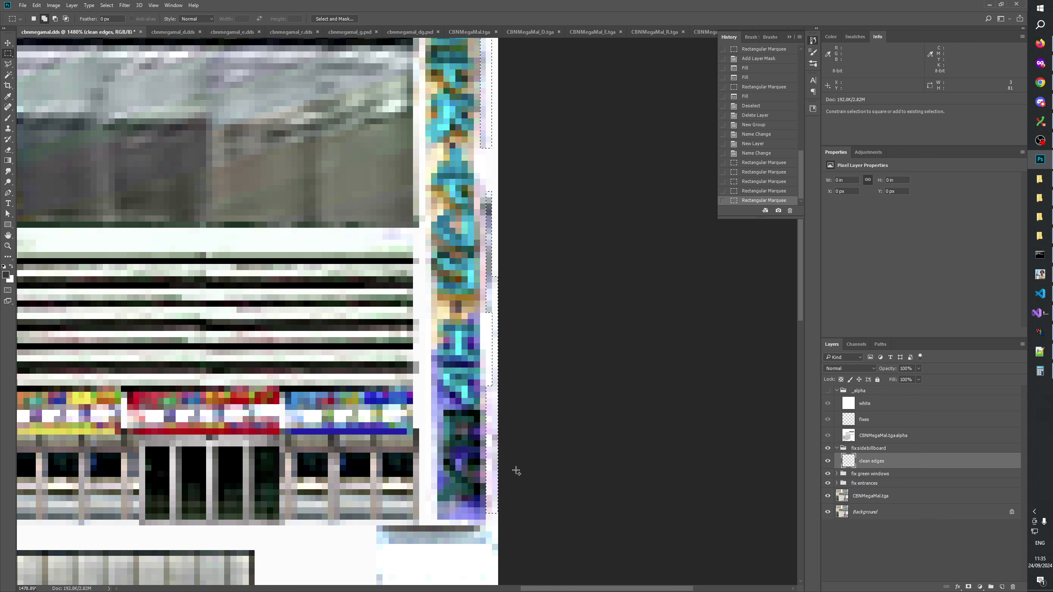
Subtract the excess from the lower part of the edge selection and fill the remaining strips with white on the clean edges layer
{"action": "left_click_drag", "start_coordinate": [510, 447], "coordinate": [432, 426]}
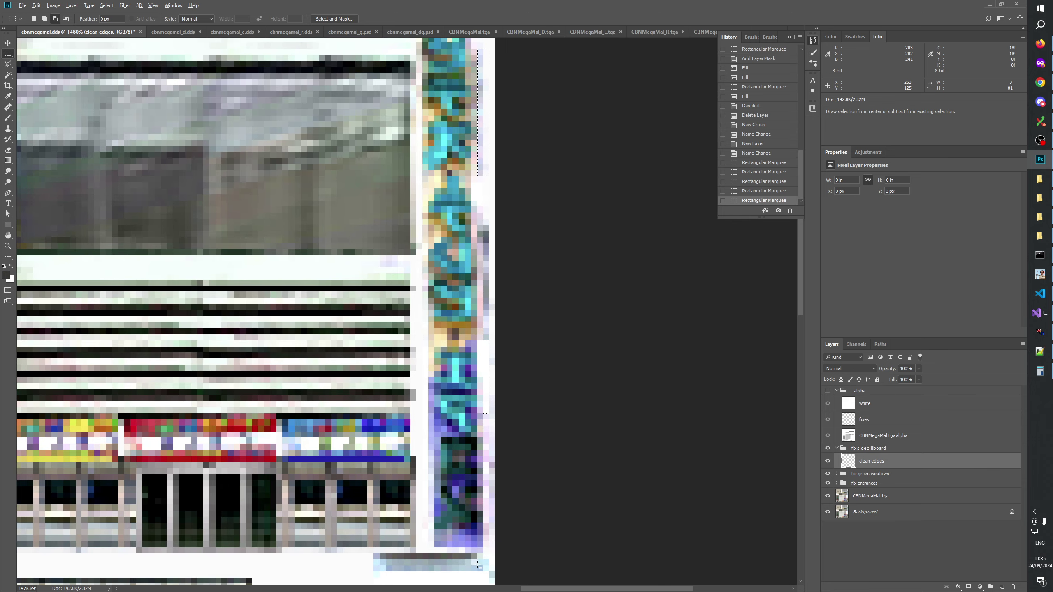
{"action": "left_click_drag", "start_coordinate": [471, 565], "coordinate": [490, 432]}
{"action": "left_click_drag", "start_coordinate": [489, 396], "coordinate": [467, 432]}
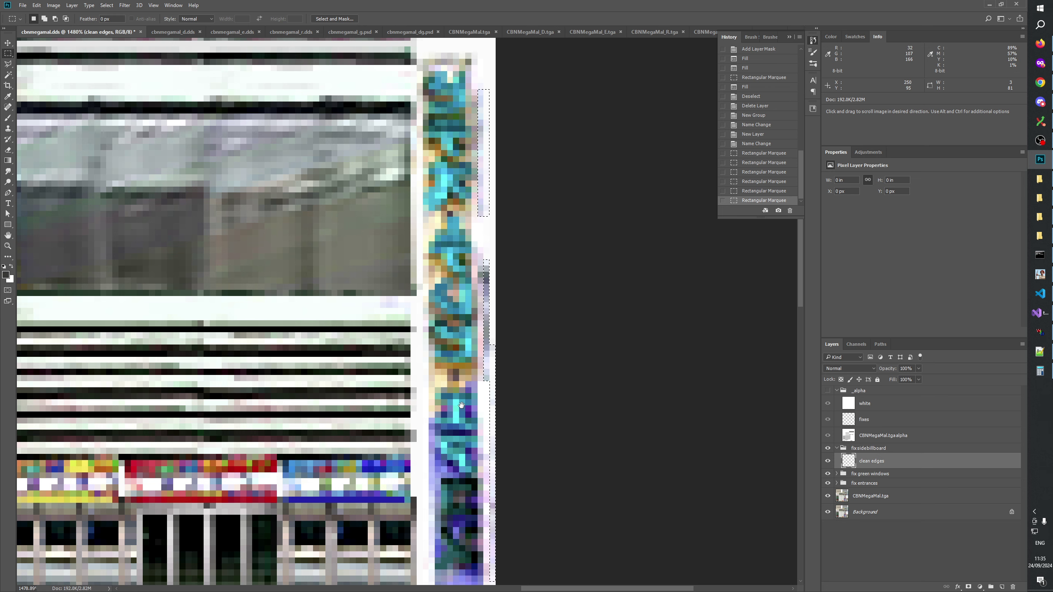
{"action": "left_click_drag", "start_coordinate": [461, 405], "coordinate": [465, 452]}
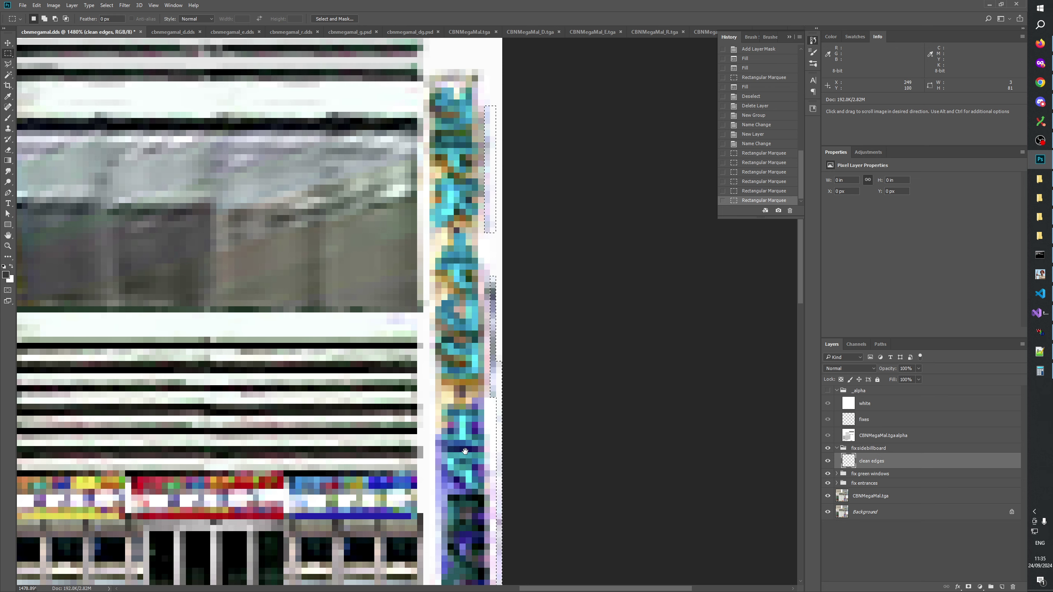
{"action": "scroll", "coordinate": [465, 452], "scroll_direction": "down", "scroll_amount": 2}
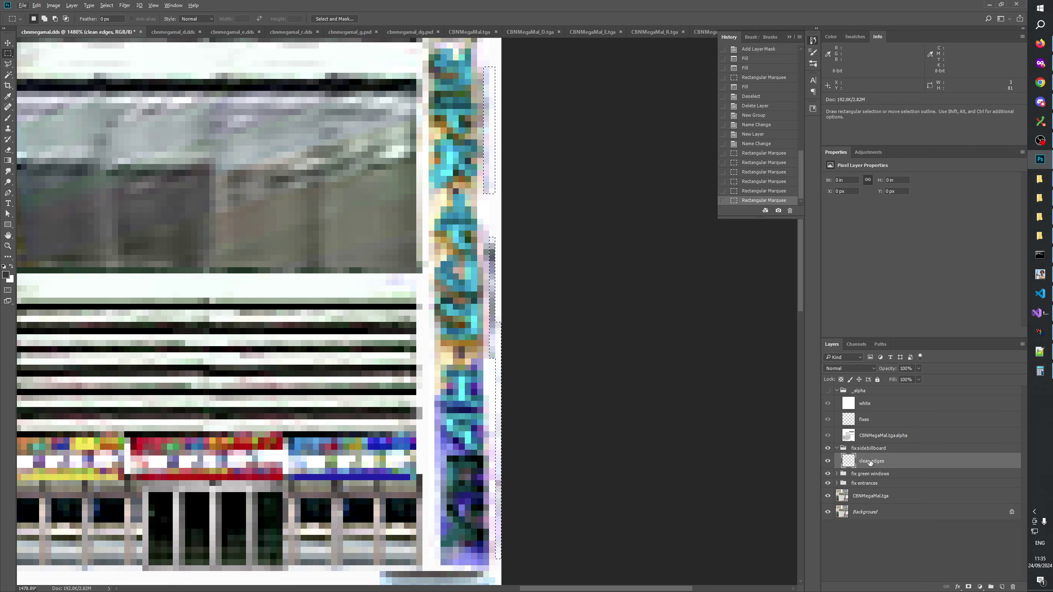
{"action": "key", "text": "alt+BackSpace"}
{"action": "left_click_drag", "start_coordinate": [248, 341], "coordinate": [257, 352]}
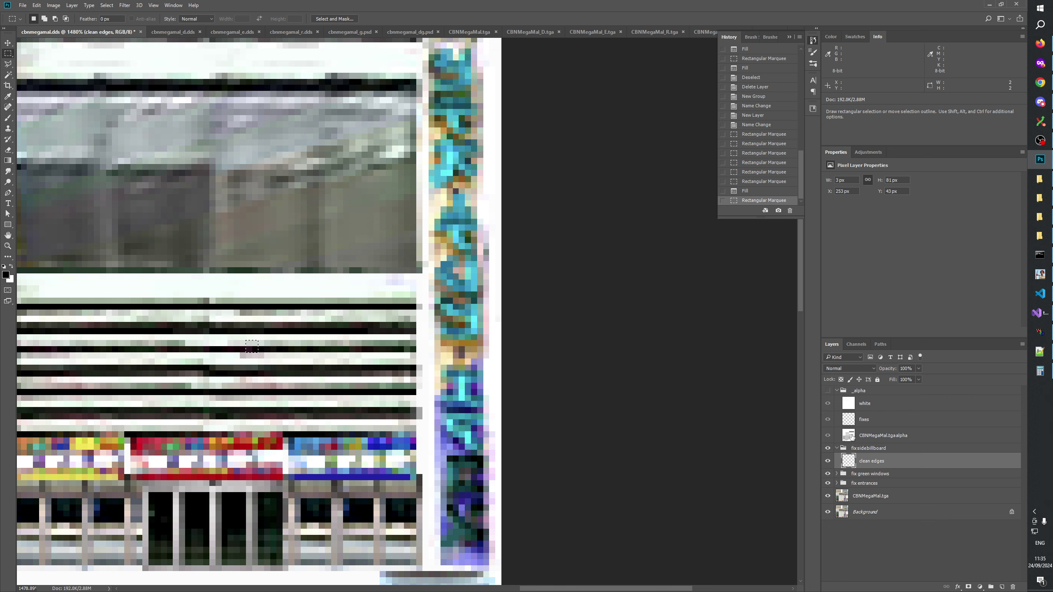
Add a Levels adjustment layer with midtones at 3.52, place it above the _alpha group, and delete its layer mask
{"action": "left_click", "coordinate": [871, 390]}
{"action": "left_click", "coordinate": [981, 586]}
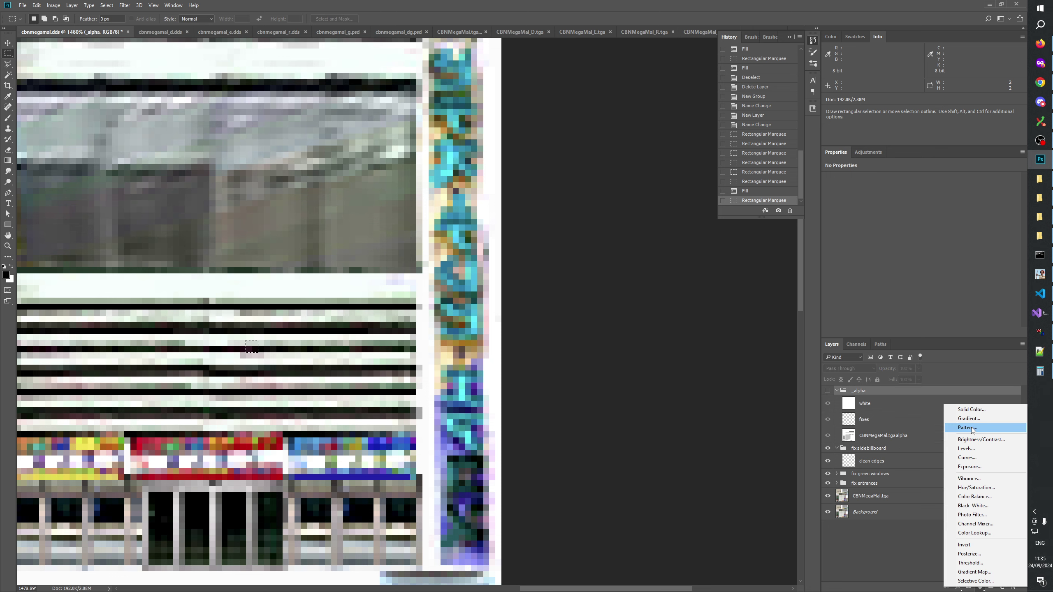
{"action": "left_click", "coordinate": [986, 447]}
{"action": "left_click_drag", "start_coordinate": [926, 238], "coordinate": [882, 243]}
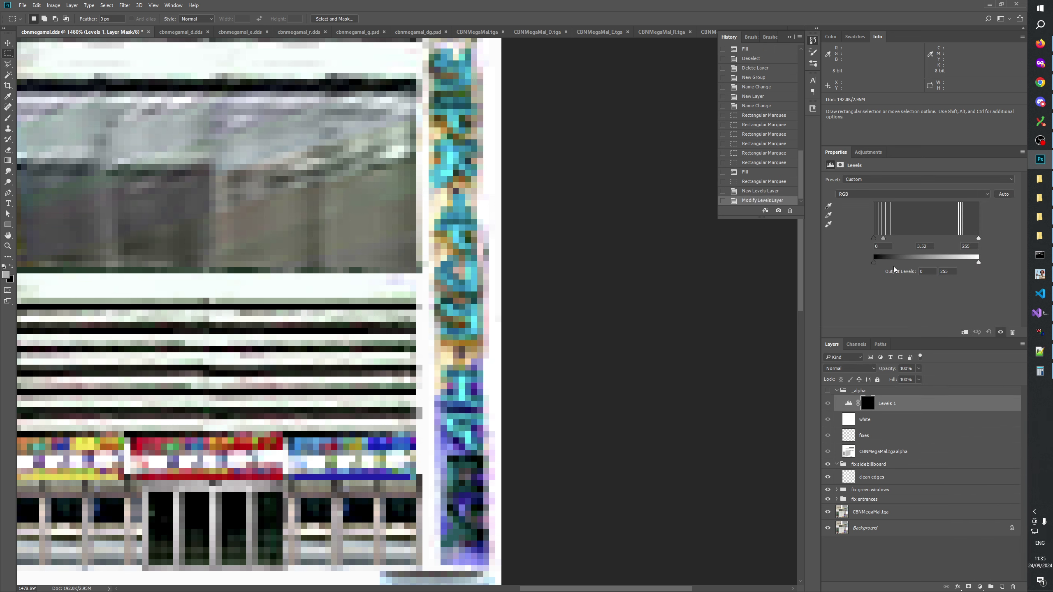
{"action": "left_click_drag", "start_coordinate": [890, 409], "coordinate": [875, 393]}
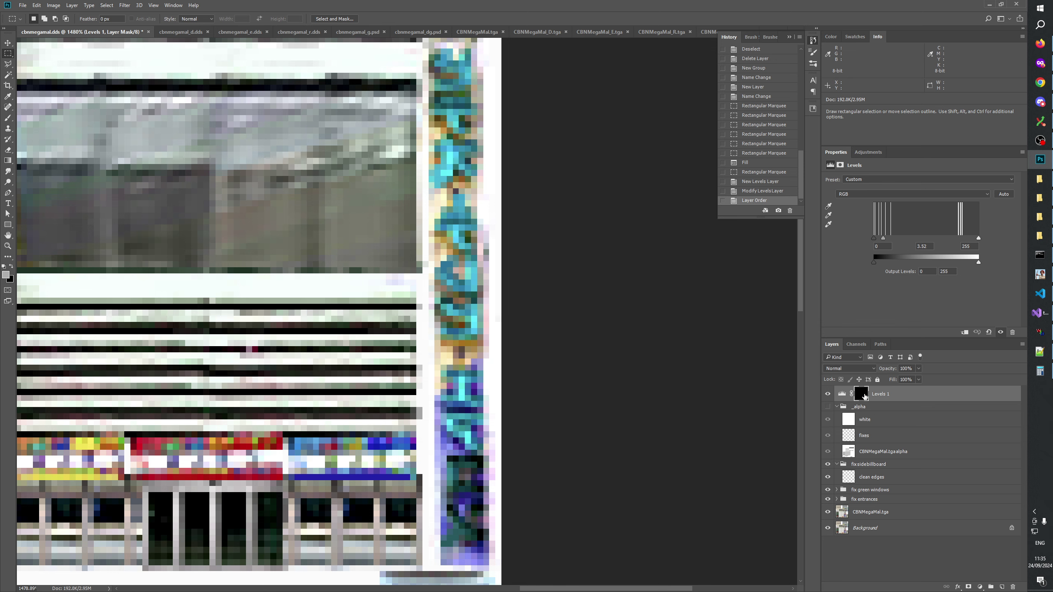
{"action": "left_click", "coordinate": [864, 397]}
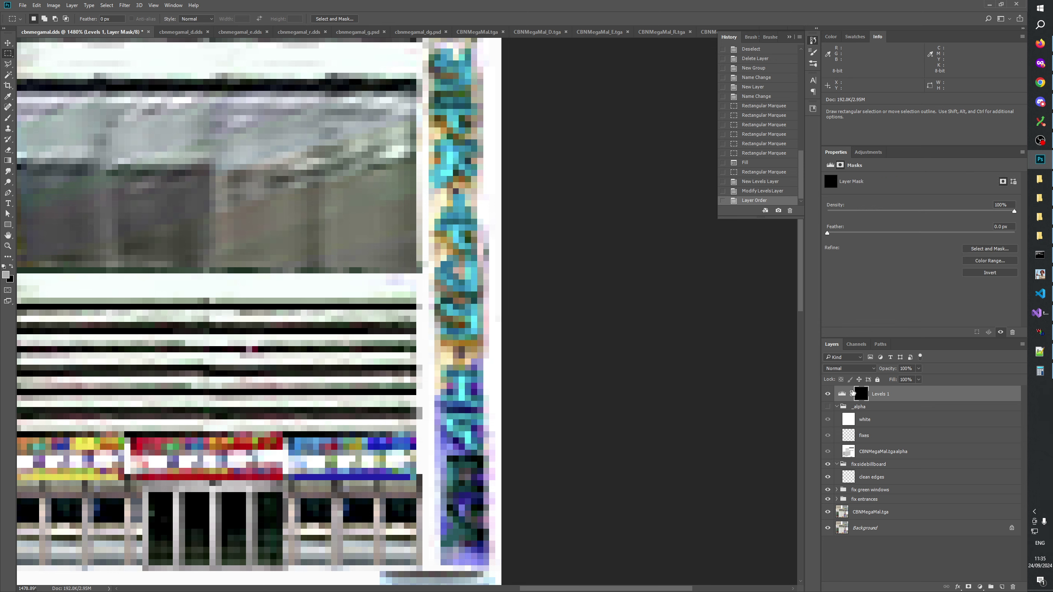
{"action": "left_click", "coordinate": [1013, 588]}
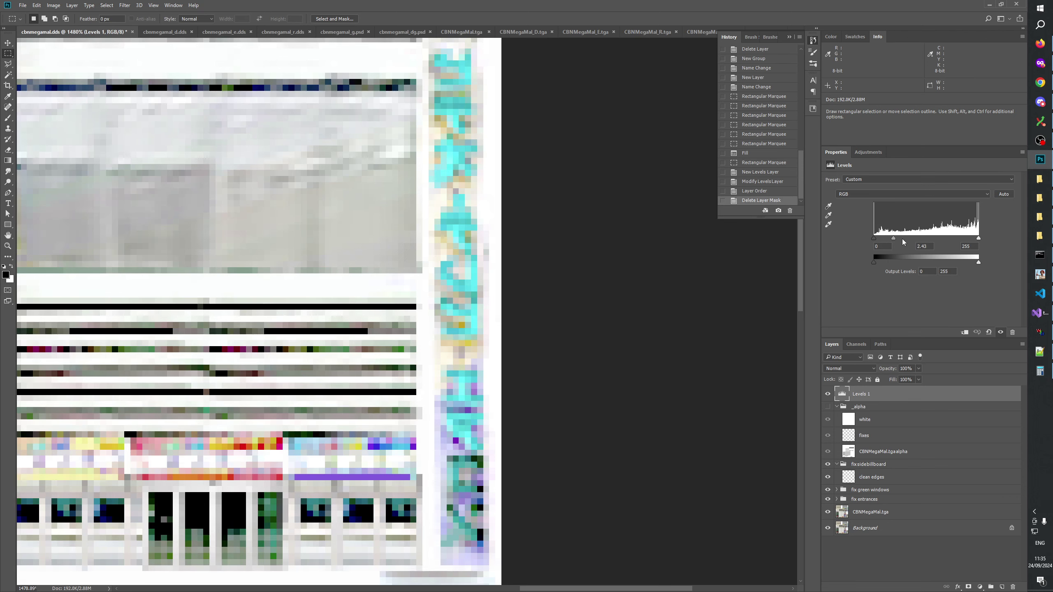
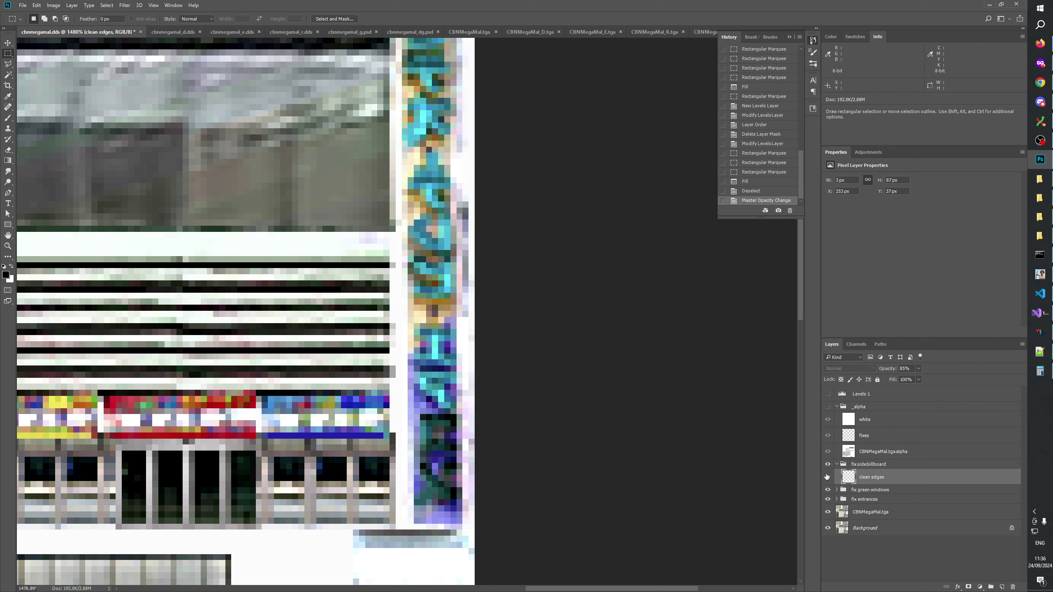
Toggle the clean edges layer's visibility to compare the side billboard's outer edge with and without the fill
{"action": "left_click", "coordinate": [828, 477]}
{"action": "scroll", "coordinate": [371, 430], "scroll_direction": "up", "scroll_amount": 5}
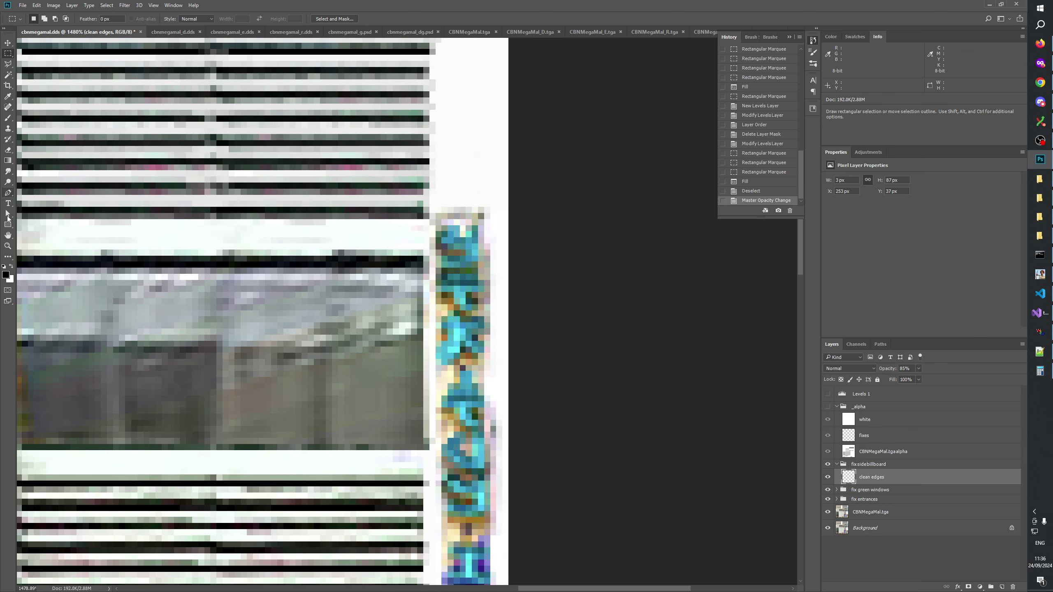
Examine the edge of the vertical side billboard with the clean edges layer hidden and shown
{"action": "left_click", "coordinate": [7, 246]}
{"action": "right_click", "coordinate": [404, 302]}
{"action": "left_click", "coordinate": [461, 316]}
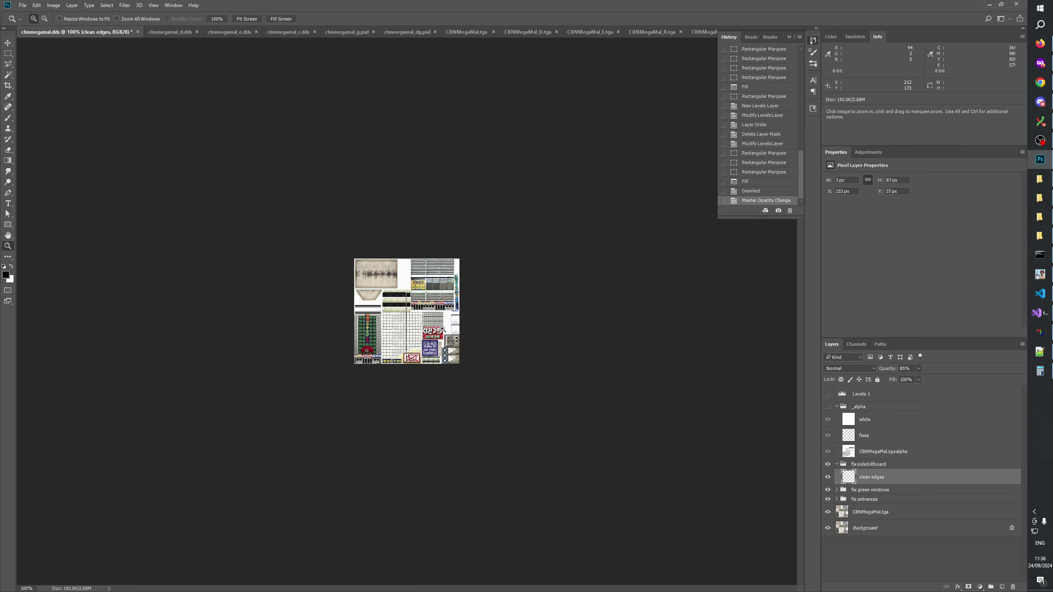
{"action": "left_click", "coordinate": [442, 329]}
{"action": "left_click", "coordinate": [491, 304]}
{"action": "left_click_drag", "start_coordinate": [553, 229], "coordinate": [560, 244]}
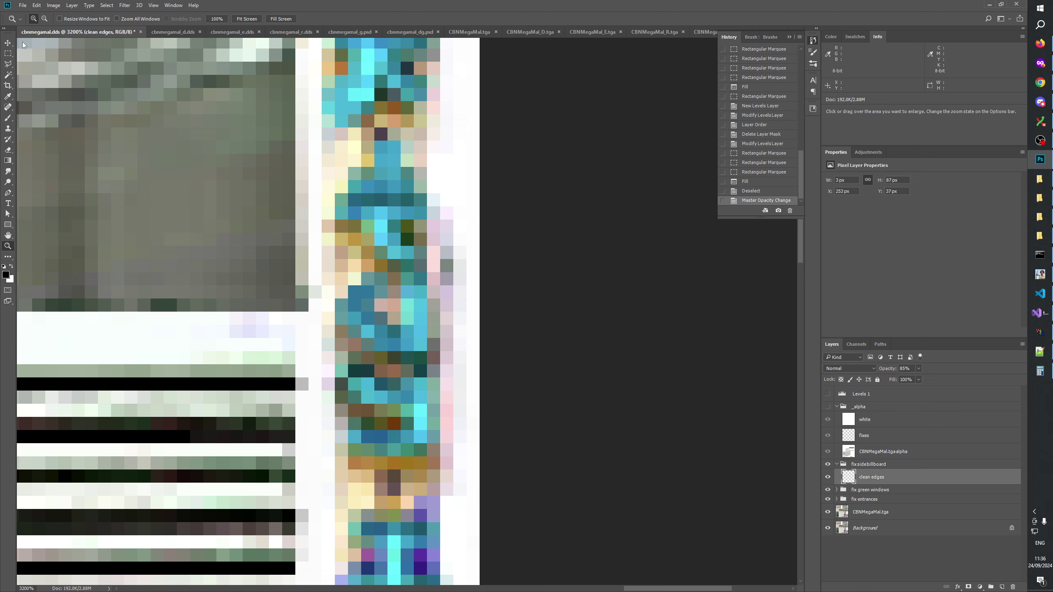
{"action": "left_click", "coordinate": [8, 53]}
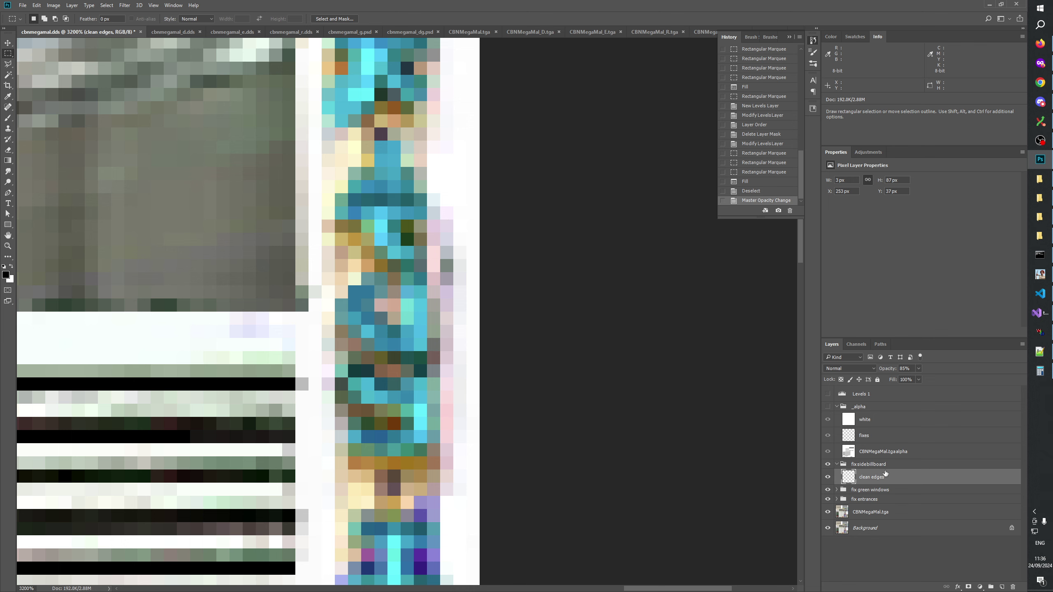
{"action": "left_click", "coordinate": [828, 478]}
{"action": "left_click", "coordinate": [828, 478]}
{"action": "left_click", "coordinate": [828, 478]}
{"action": "left_click", "coordinate": [828, 478]}
{"action": "left_click", "coordinate": [828, 478]}
{"action": "left_click", "coordinate": [828, 478]}
{"action": "left_click", "coordinate": [828, 478]}
{"action": "left_click", "coordinate": [828, 478]}
{"action": "left_click", "coordinate": [828, 478]}
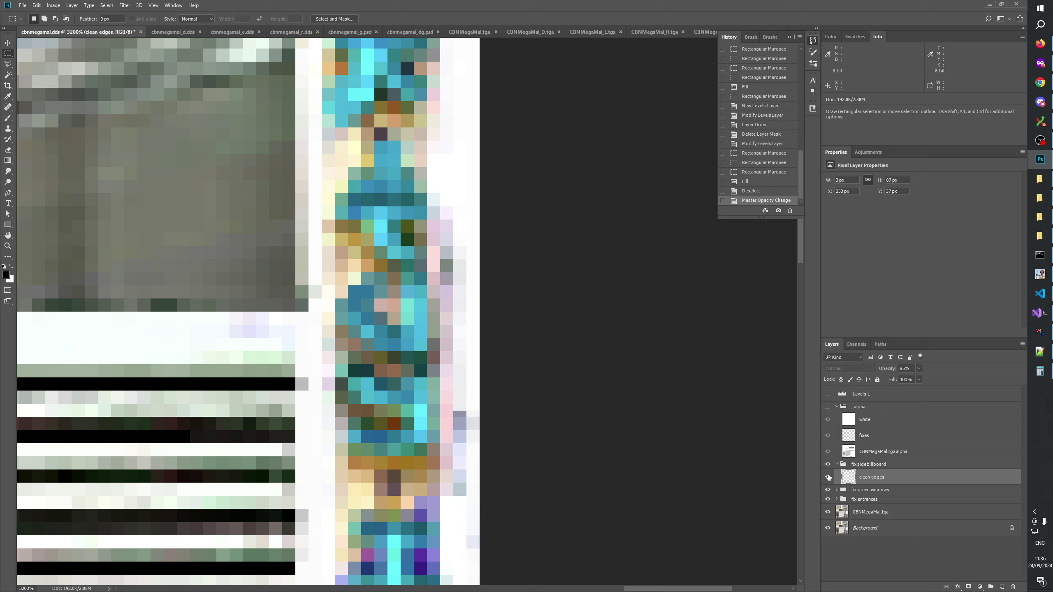
{"action": "left_click", "coordinate": [828, 479]}
Fill two 1 px wide, 3 px tall strips beside the blue billboard with the white background color on the clean edges layer
{"action": "left_click_drag", "start_coordinate": [442, 248], "coordinate": [451, 283]}
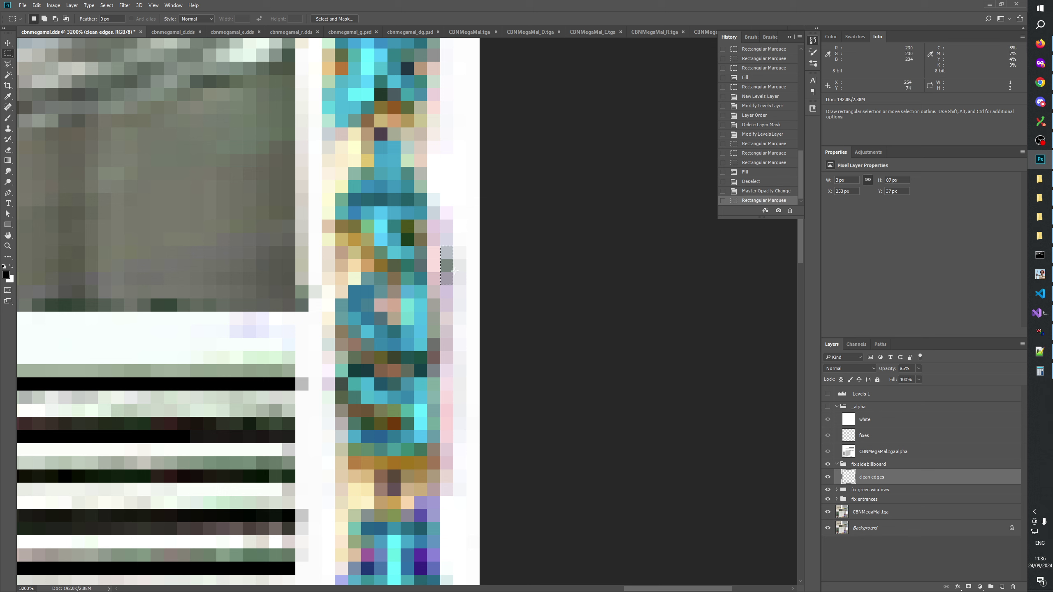
{"action": "key", "text": "alt+BackSpace"}
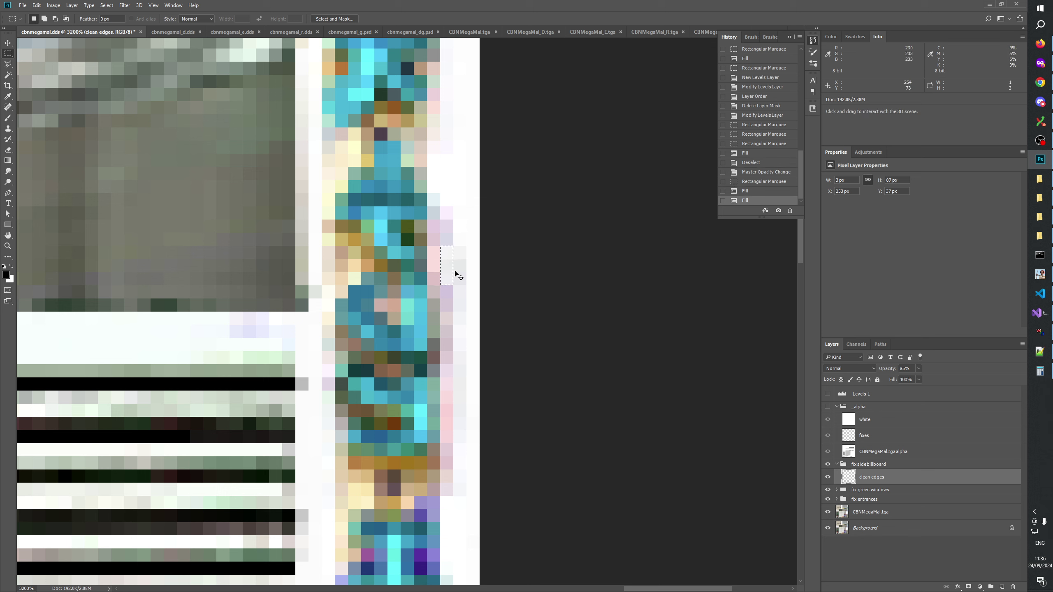
{"action": "key", "text": "ctrl+BackSpace"}
{"action": "key", "text": "ctrl+d"}
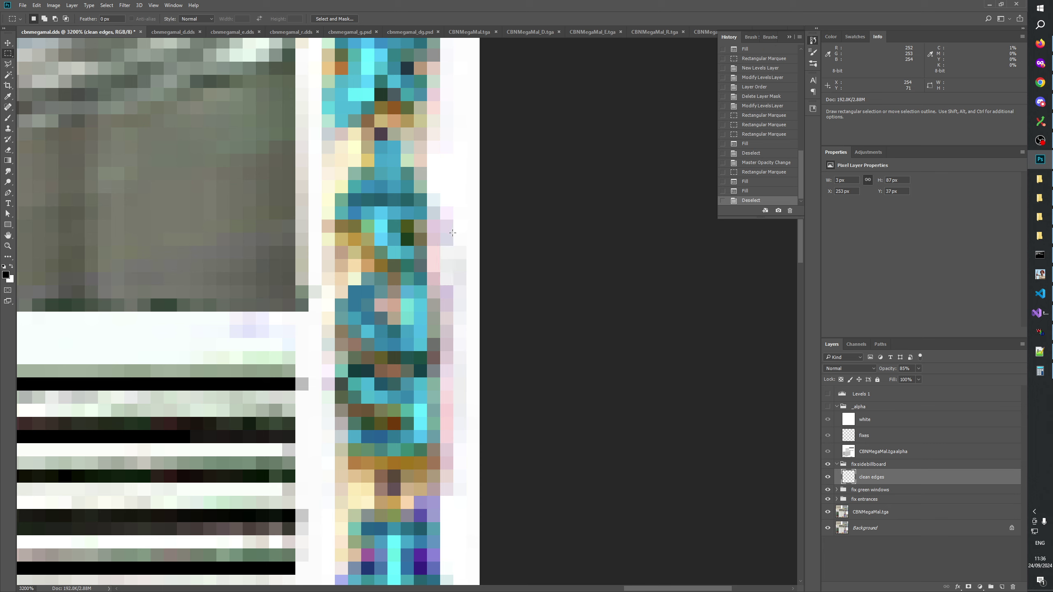
{"action": "left_click_drag", "start_coordinate": [443, 213], "coordinate": [452, 244]}
{"action": "key", "text": "ctrl+BackSpace"}
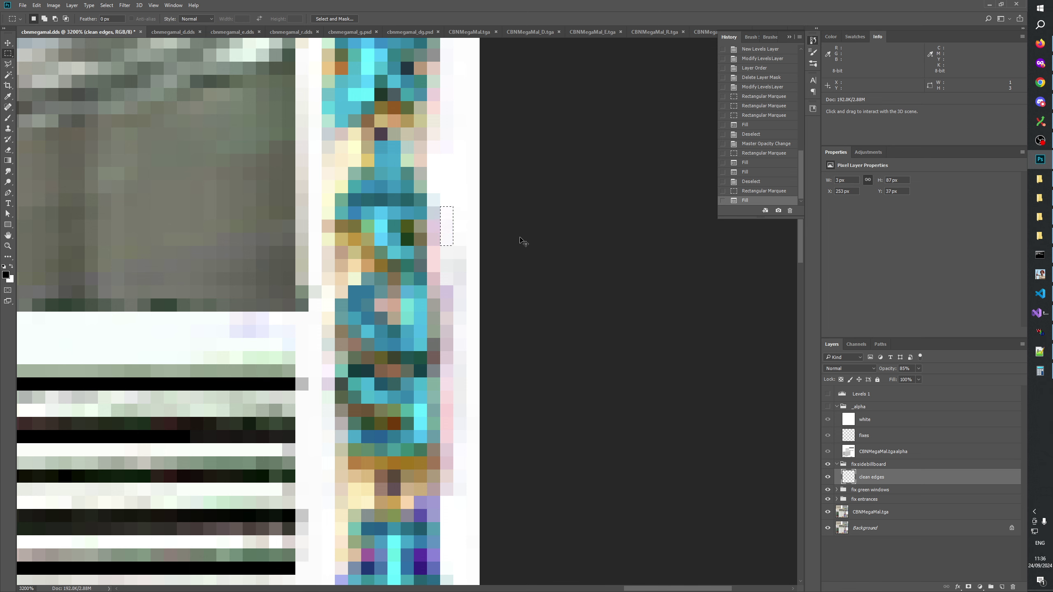
{"action": "key", "text": "ctrl+d"}
{"action": "left_click_drag", "start_coordinate": [513, 414], "coordinate": [422, 418]}
{"action": "left_click", "coordinate": [828, 477]}
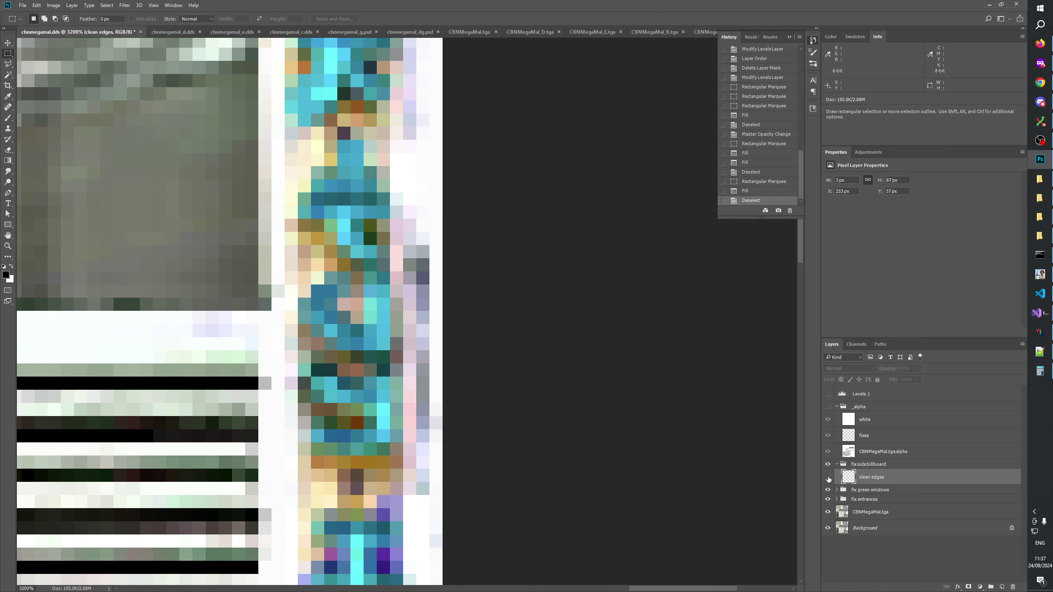
{"action": "left_click", "coordinate": [828, 476]}
Examine the cleaned billboard edge at several zoom levels, comparing it with the fix sidebillboard group hidden and shown
{"action": "left_click", "coordinate": [7, 246]}
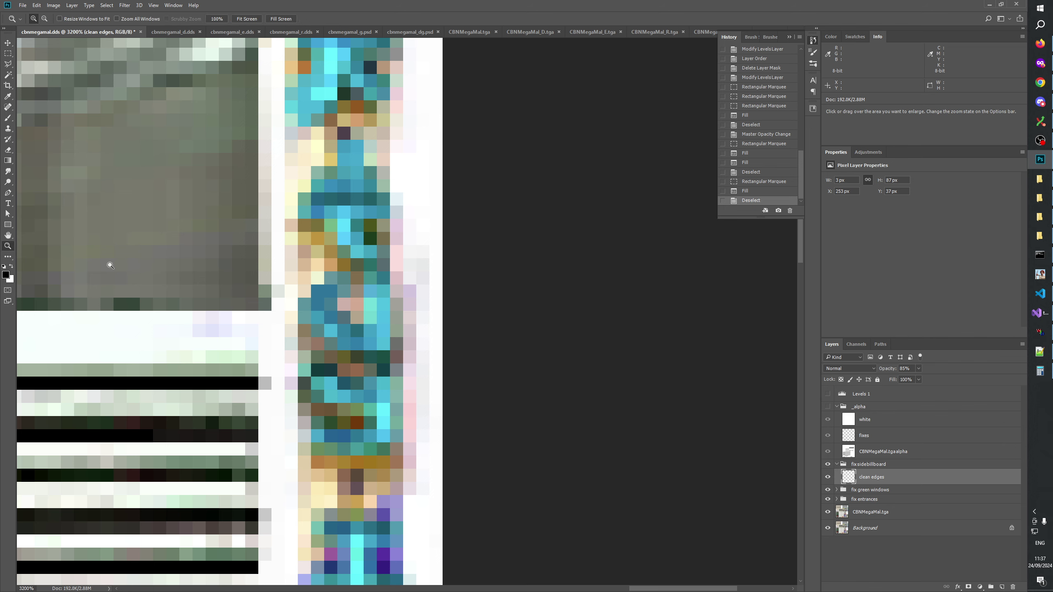
{"action": "right_click", "coordinate": [317, 282]}
{"action": "left_click", "coordinate": [344, 299]}
{"action": "left_click", "coordinate": [459, 289]}
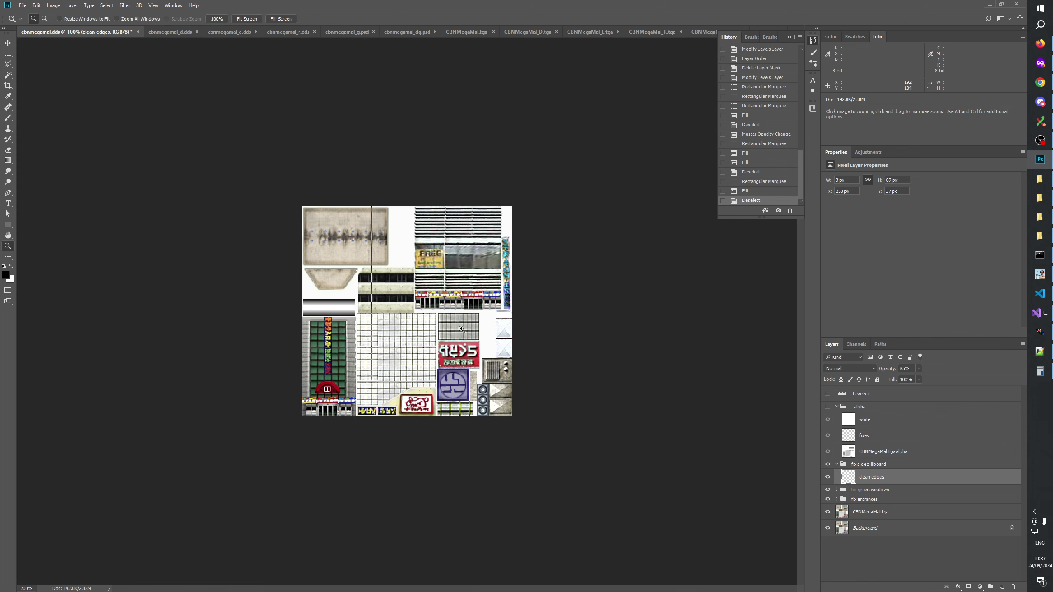
{"action": "left_click", "coordinate": [552, 320]}
{"action": "left_click", "coordinate": [558, 284]}
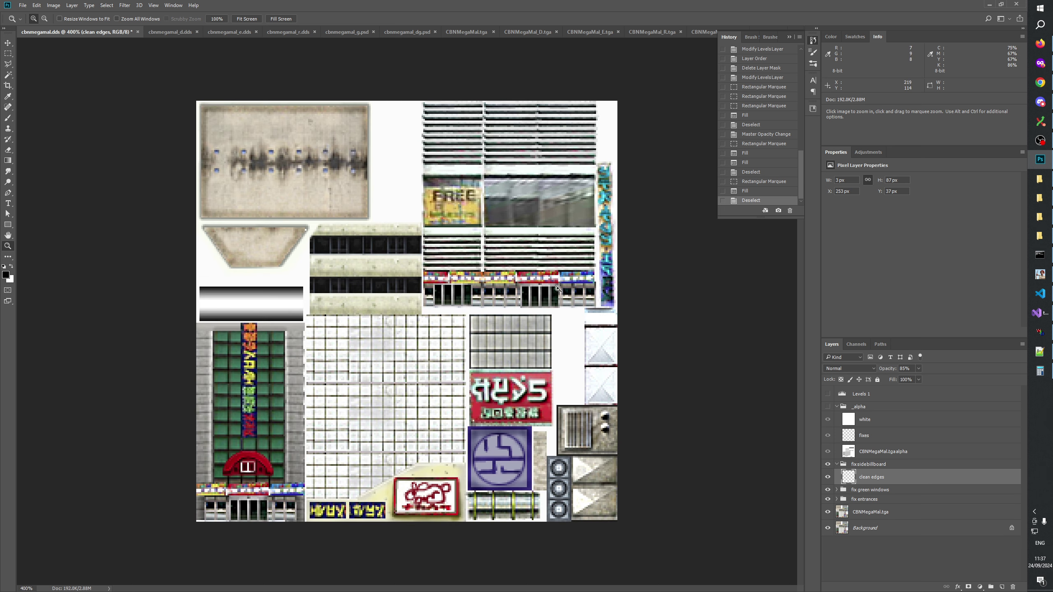
{"action": "left_click", "coordinate": [603, 267]}
{"action": "left_click", "coordinate": [627, 265]}
{"action": "left_click_drag", "start_coordinate": [627, 265], "coordinate": [335, 365]}
{"action": "left_click", "coordinate": [440, 307]}
{"action": "left_click", "coordinate": [445, 310]}
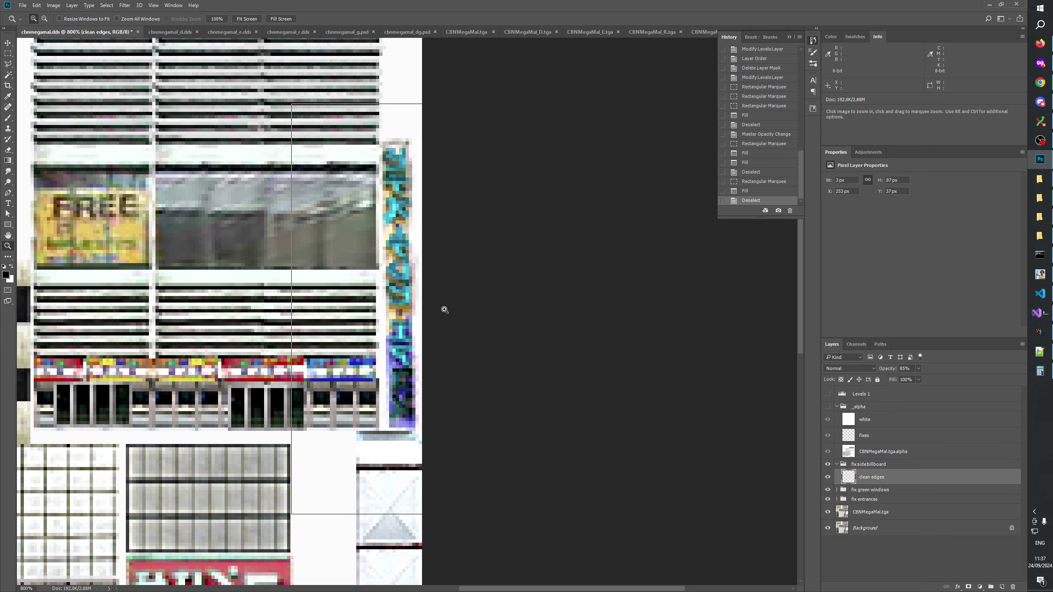
{"action": "left_click", "coordinate": [445, 310]}
{"action": "left_click", "coordinate": [387, 311]}
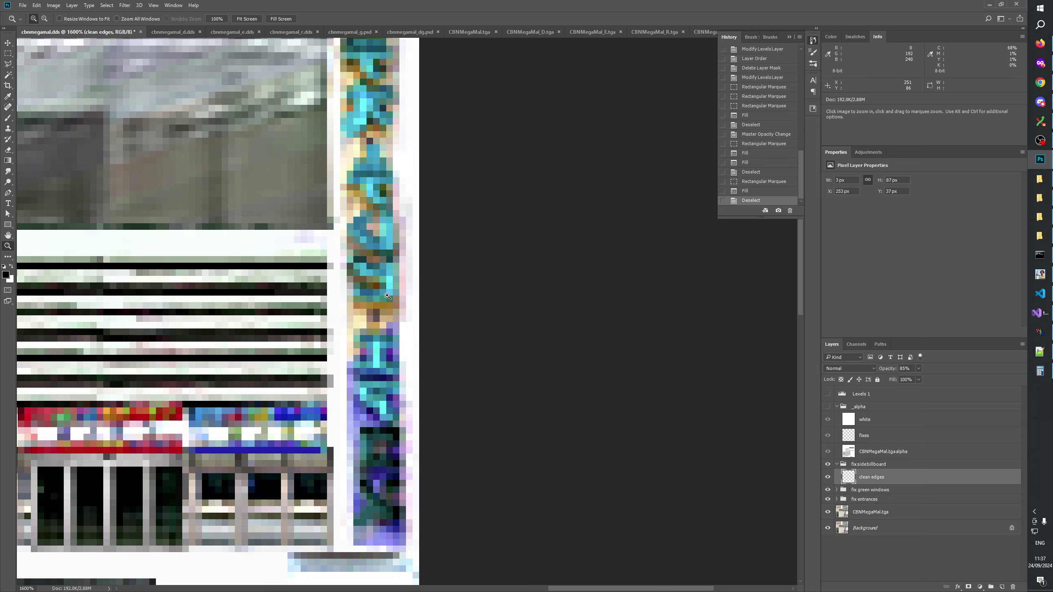
{"action": "left_click_drag", "start_coordinate": [387, 296], "coordinate": [427, 344]}
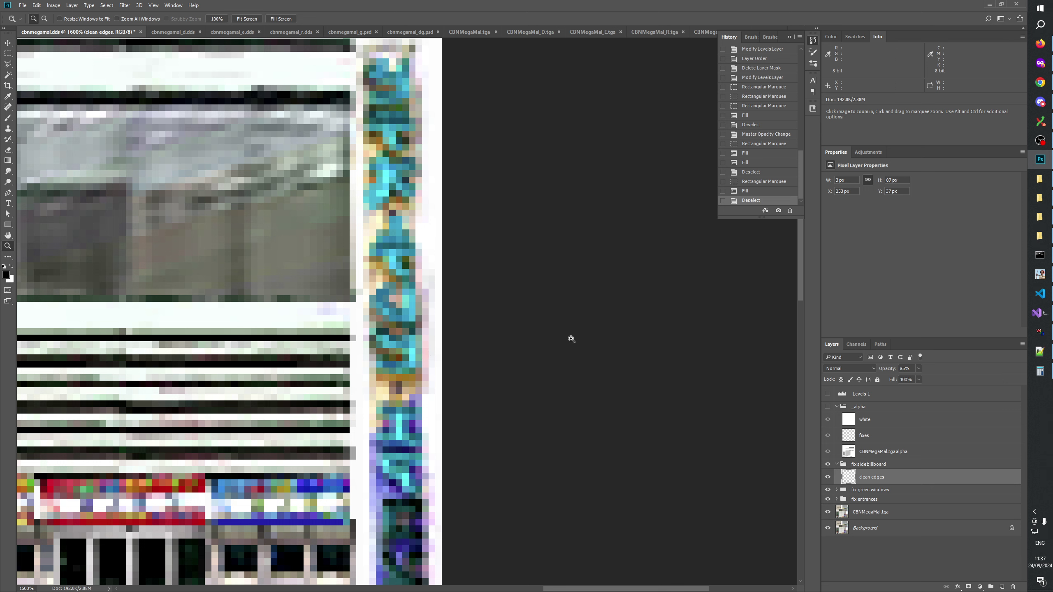
{"action": "left_click", "coordinate": [828, 465]}
{"action": "left_click", "coordinate": [828, 465]}
{"action": "left_click", "coordinate": [828, 464]}
{"action": "left_click", "coordinate": [828, 465]}
{"action": "left_click", "coordinate": [828, 465]}
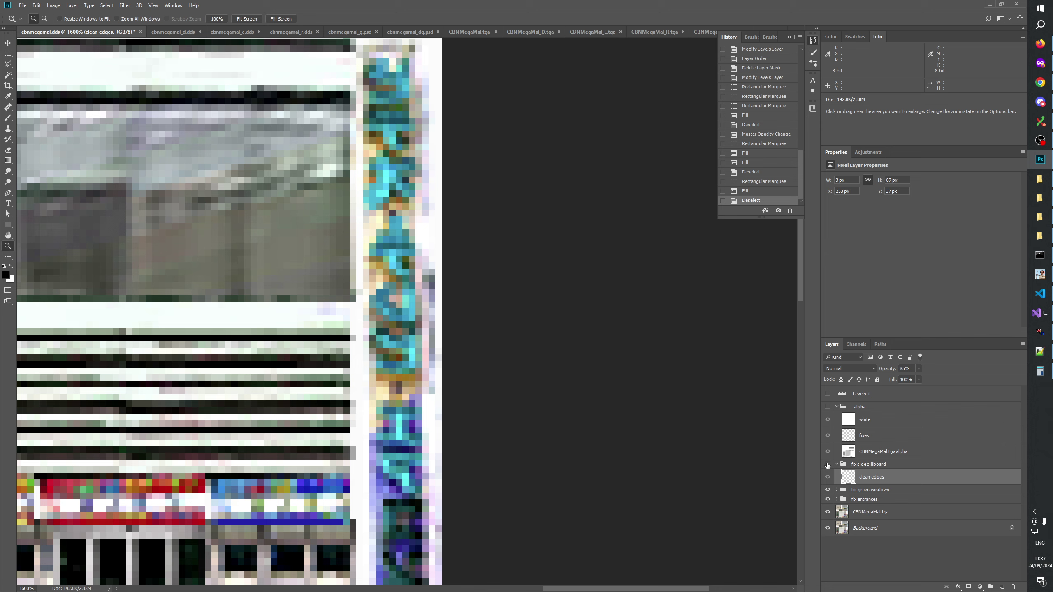
{"action": "left_click", "coordinate": [828, 464]}
Bring the whole texture into view, clear the layer selection and collapse the fix sidebillboard group
{"action": "right_click", "coordinate": [418, 326]}
{"action": "left_click", "coordinate": [447, 346]}
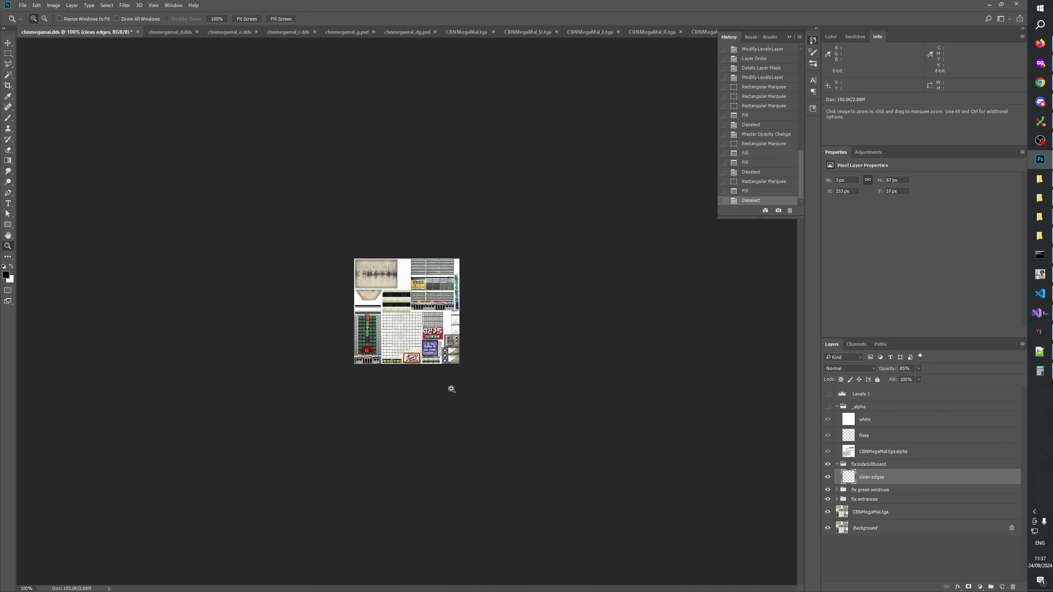
{"action": "left_click", "coordinate": [438, 359]}
{"action": "left_click", "coordinate": [438, 359]}
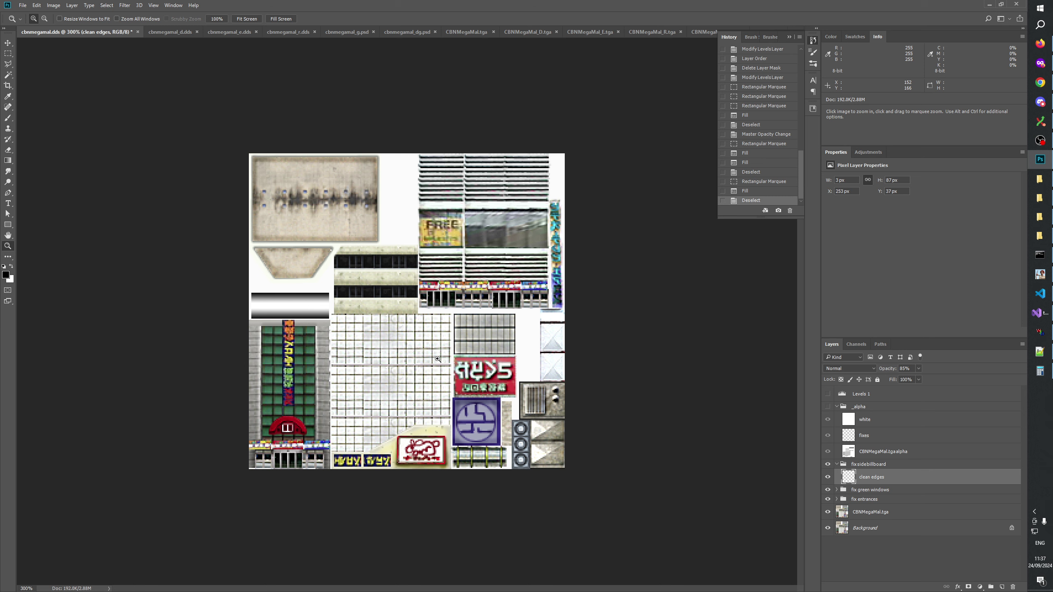
{"action": "left_click", "coordinate": [858, 553]}
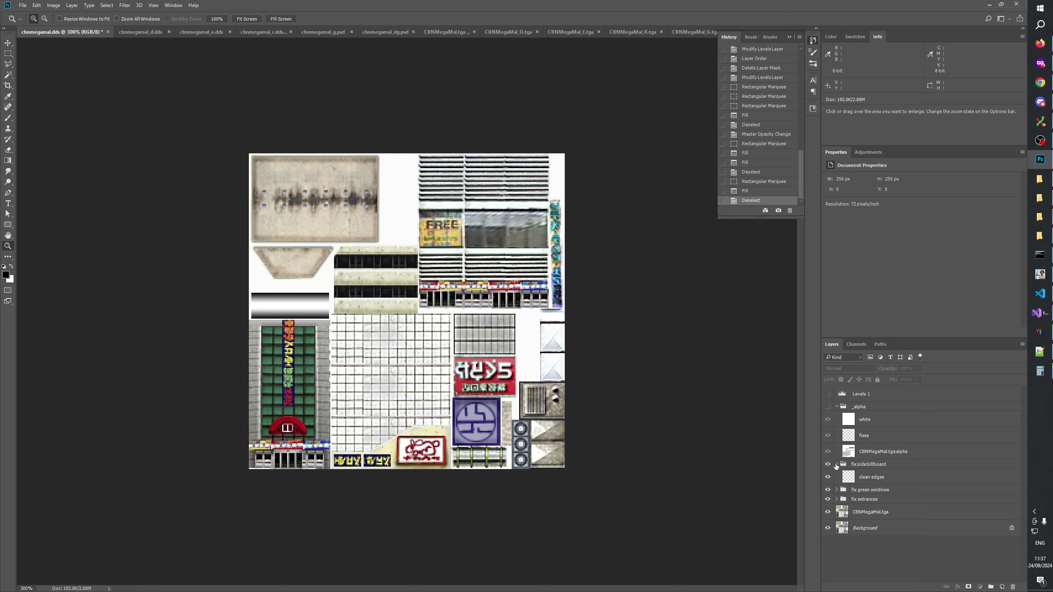
{"action": "left_click", "coordinate": [836, 465]}
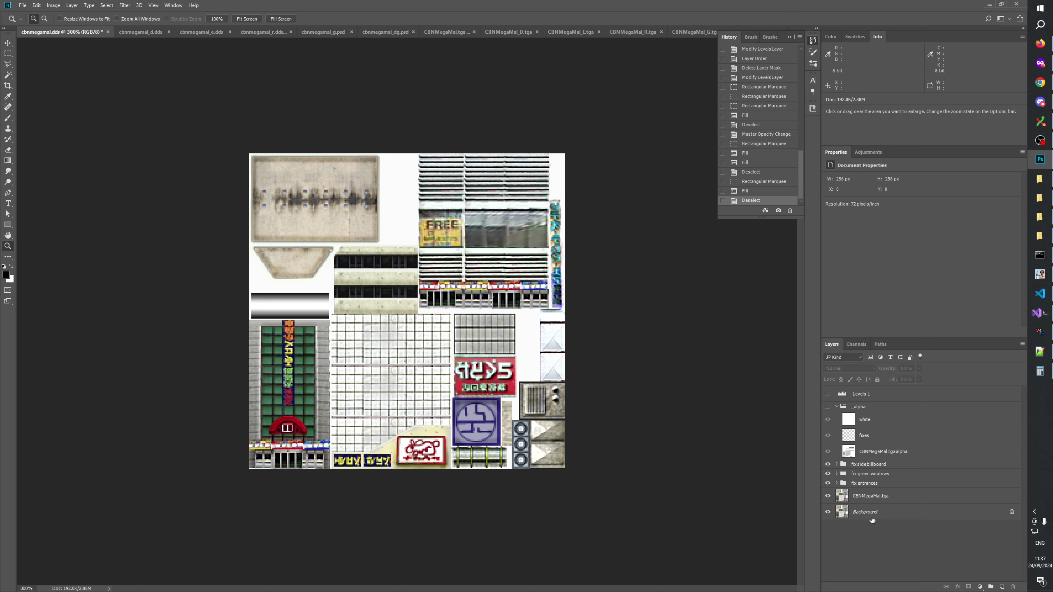
Compare the whole texture with the fix sidebillboard, fix green windows and fix entrances groups hidden and shown
{"action": "left_click", "coordinate": [443, 366]}
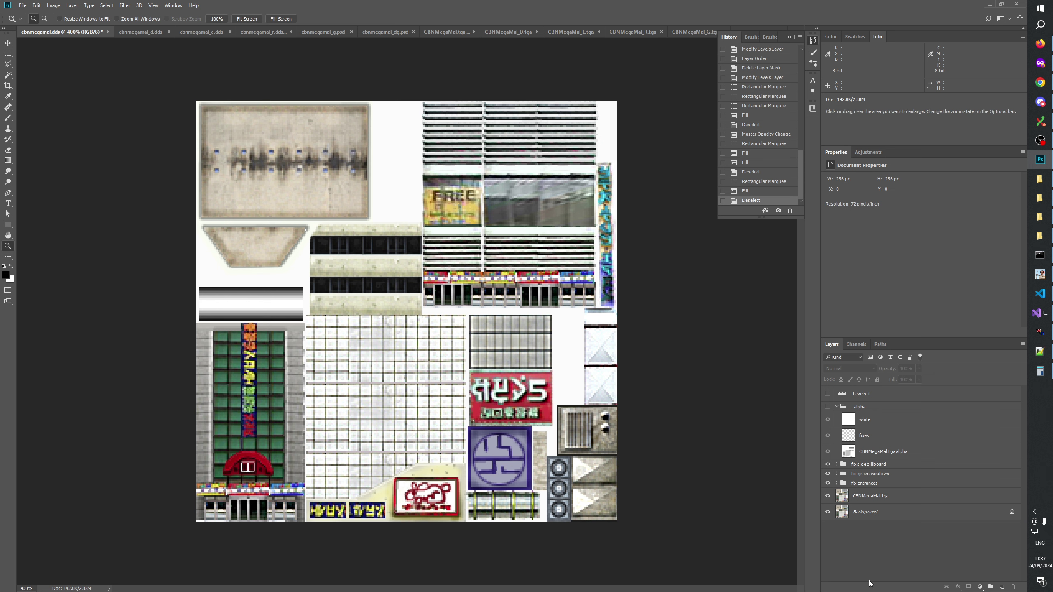
{"action": "left_click", "coordinate": [828, 464]}
{"action": "left_click", "coordinate": [828, 465]}
{"action": "left_click", "coordinate": [829, 464]}
{"action": "left_click", "coordinate": [828, 465]}
{"action": "left_click", "coordinate": [828, 464]}
{"action": "left_click", "coordinate": [828, 464]}
{"action": "left_click", "coordinate": [828, 474]}
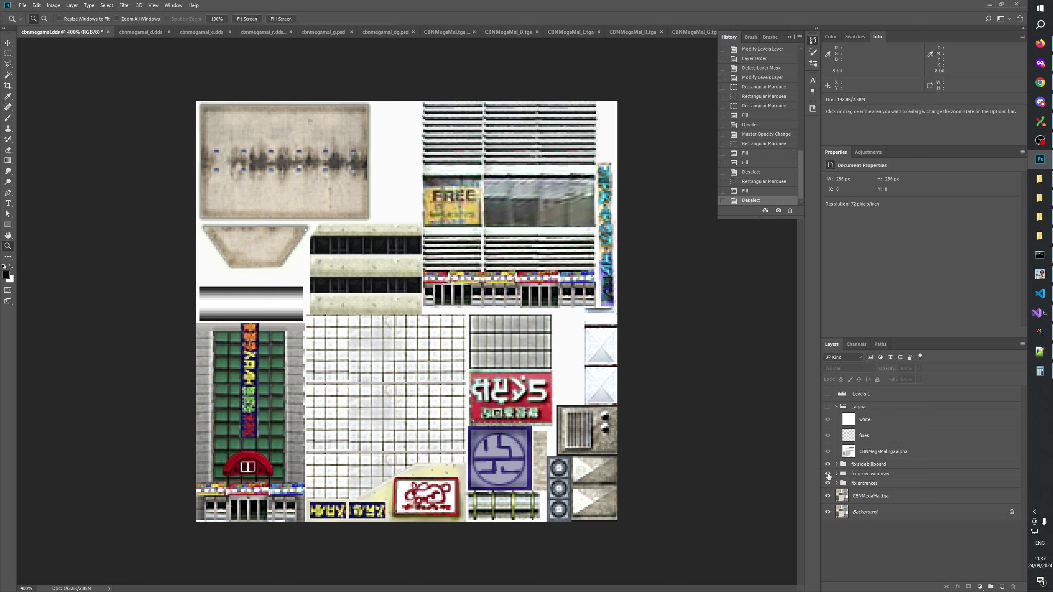
{"action": "left_click", "coordinate": [828, 474]}
{"action": "left_click", "coordinate": [828, 474]}
{"action": "left_click", "coordinate": [828, 474]}
{"action": "left_click", "coordinate": [829, 483]}
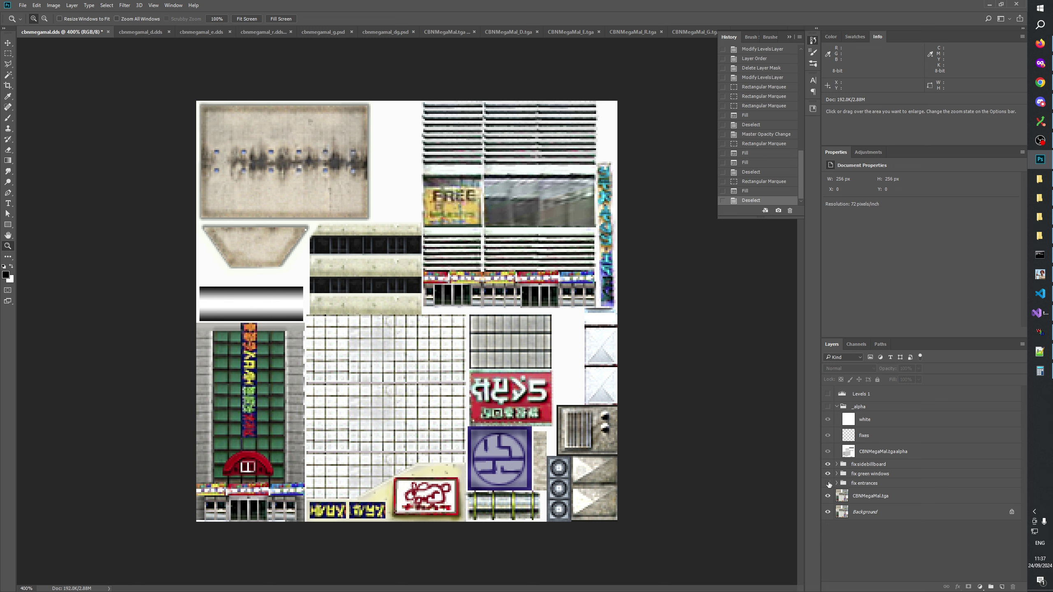
{"action": "left_click", "coordinate": [828, 483]}
{"action": "left_click", "coordinate": [828, 483]}
{"action": "left_click", "coordinate": [828, 484]}
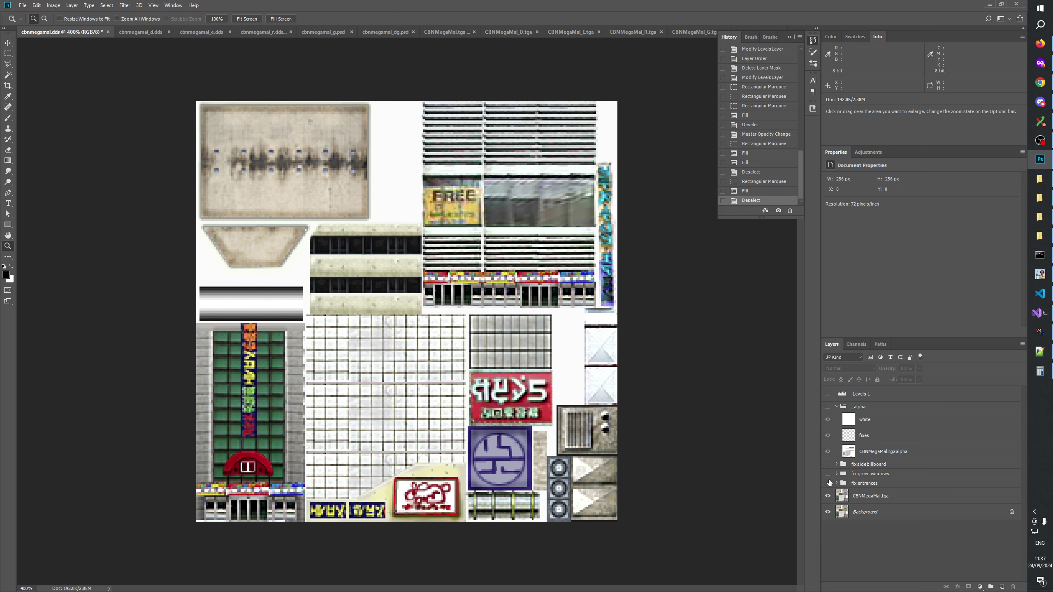
{"action": "left_click", "coordinate": [828, 465]}
Make the _alpha group visible
{"action": "left_click", "coordinate": [828, 407]}
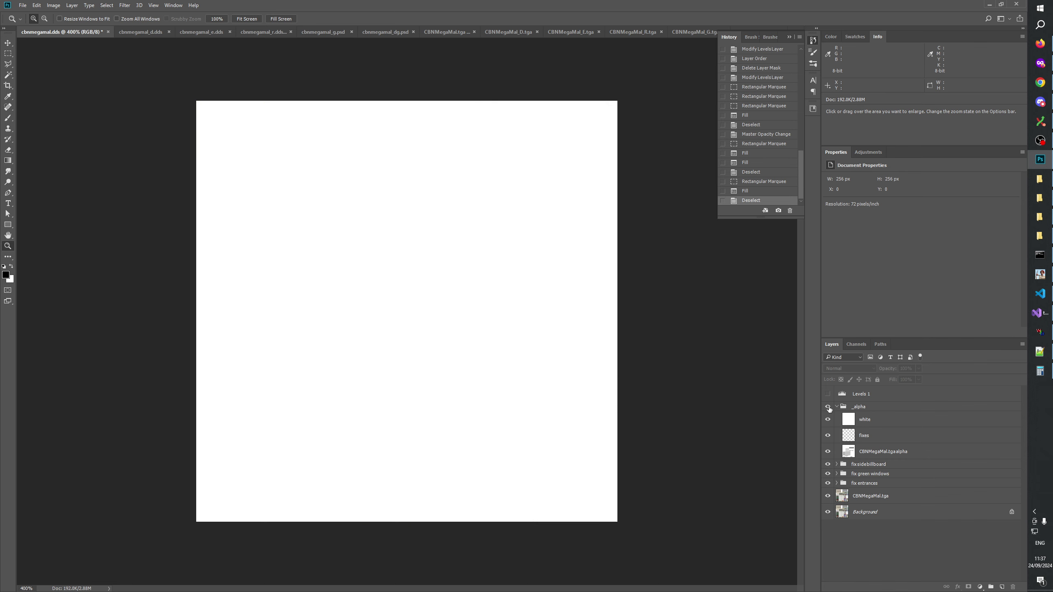
Switch to the browser, confirm continued playback of the YouTube ambient music and return to Photoshop
{"action": "left_click", "coordinate": [1041, 63]}
{"action": "left_click", "coordinate": [551, 336]}
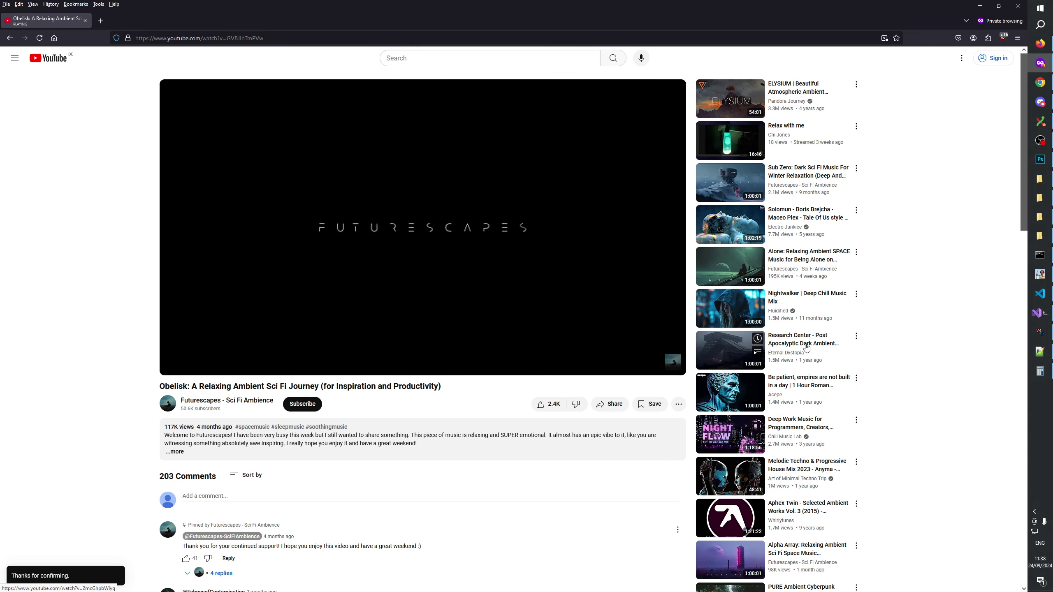
{"action": "left_click", "coordinate": [980, 6]}
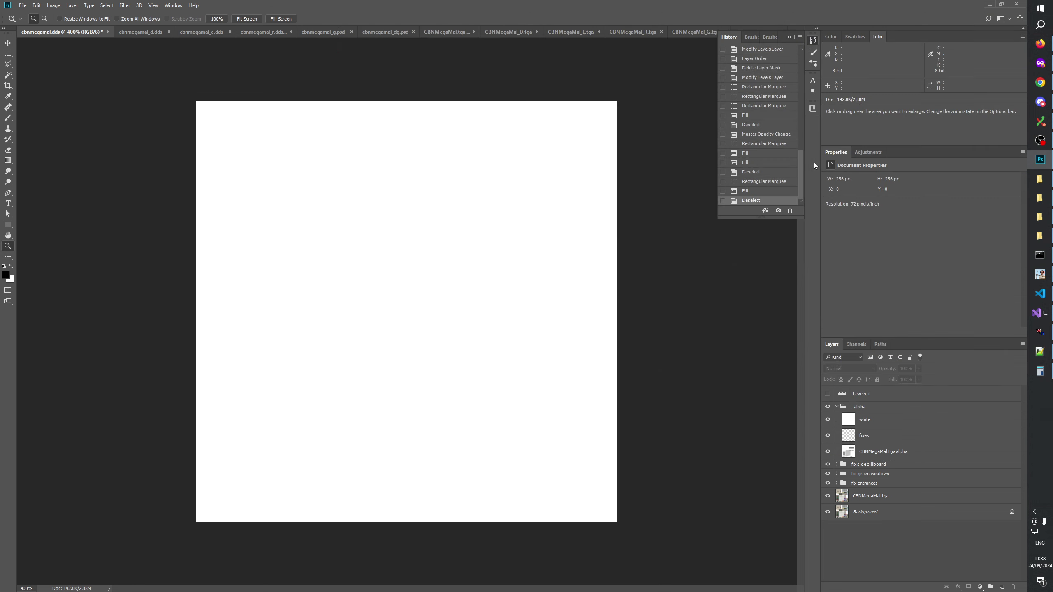
Hide the white and fixes layers in the _alpha group and select the CBNMegaMal.tga alpha layer
{"action": "left_click", "coordinate": [827, 420]}
{"action": "left_click", "coordinate": [828, 436]}
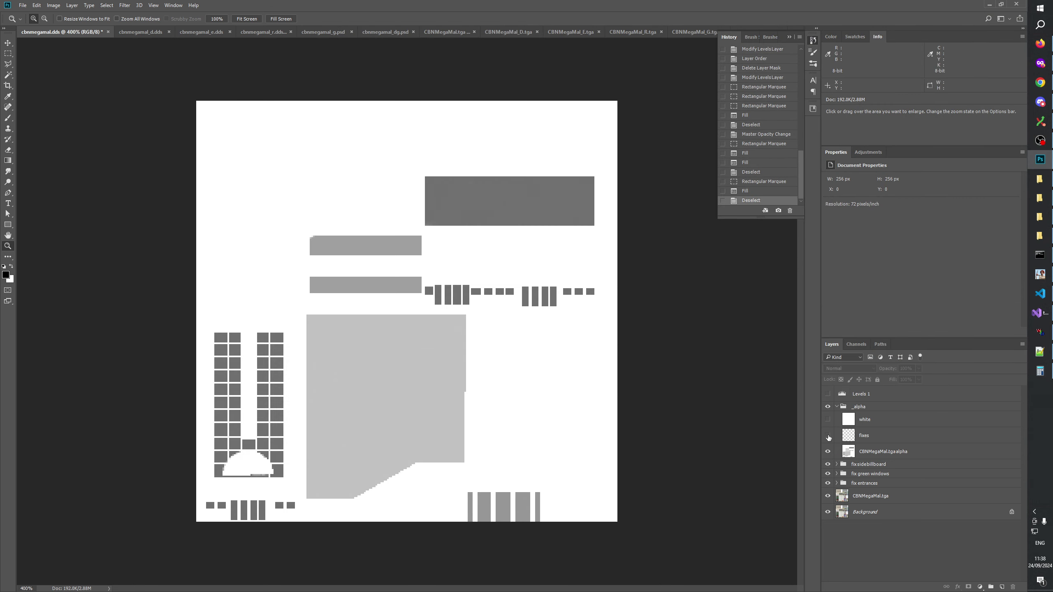
{"action": "left_click", "coordinate": [873, 453]}
Zoom in on the grey window mask above the entrance arch and add a new layer above the CBNMegaMal.tga alpha layer
{"action": "left_click_drag", "start_coordinate": [452, 270], "coordinate": [566, 356]}
{"action": "left_click", "coordinate": [265, 479]}
{"action": "left_click", "coordinate": [507, 375]}
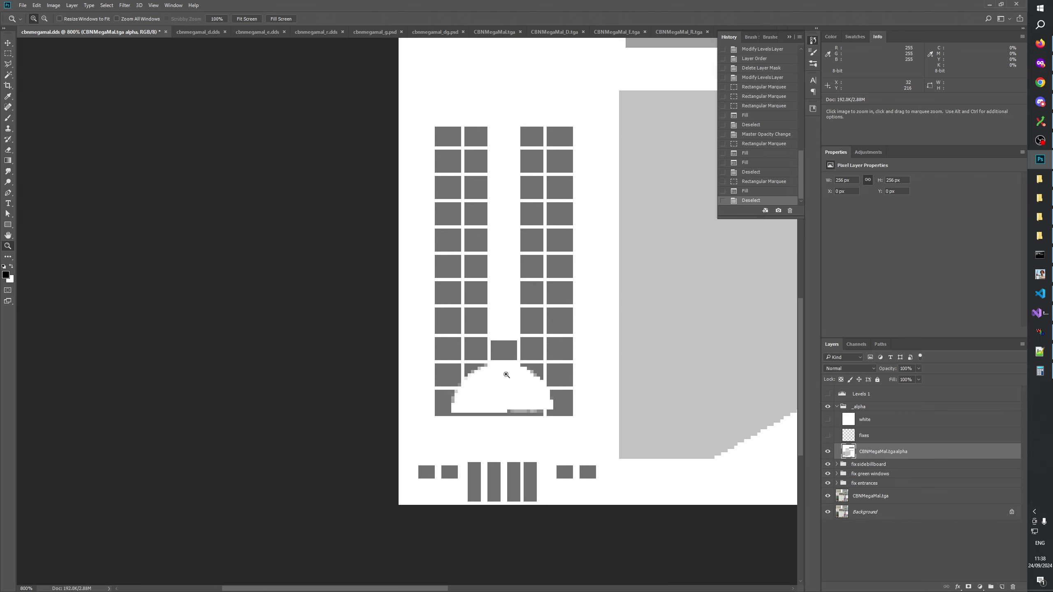
{"action": "scroll", "coordinate": [506, 375], "scroll_direction": "up", "scroll_amount": 3}
{"action": "left_click", "coordinate": [538, 383]}
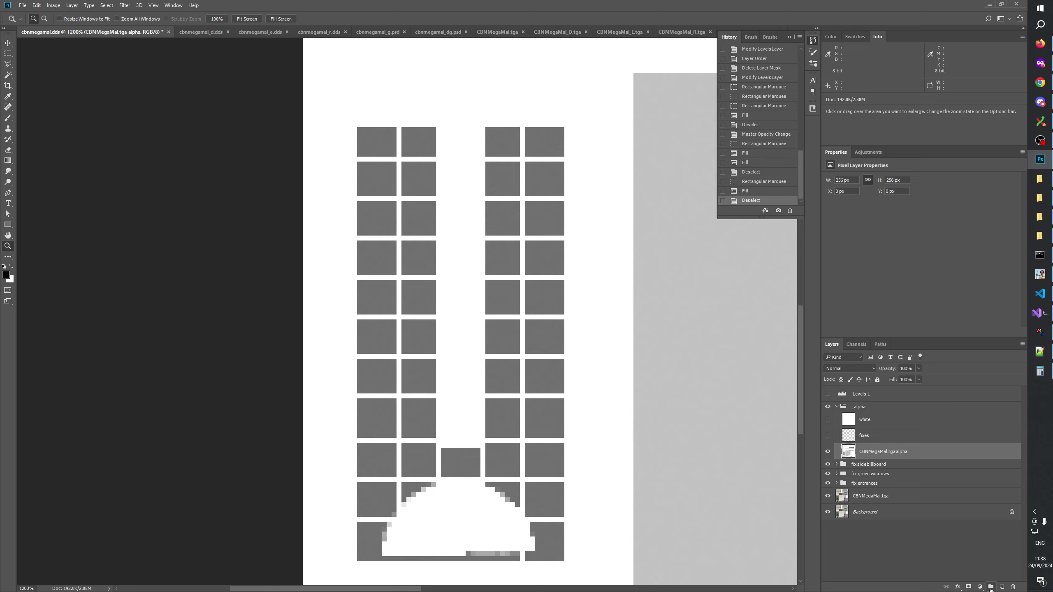
{"action": "left_click_drag", "start_coordinate": [681, 442], "coordinate": [625, 476]}
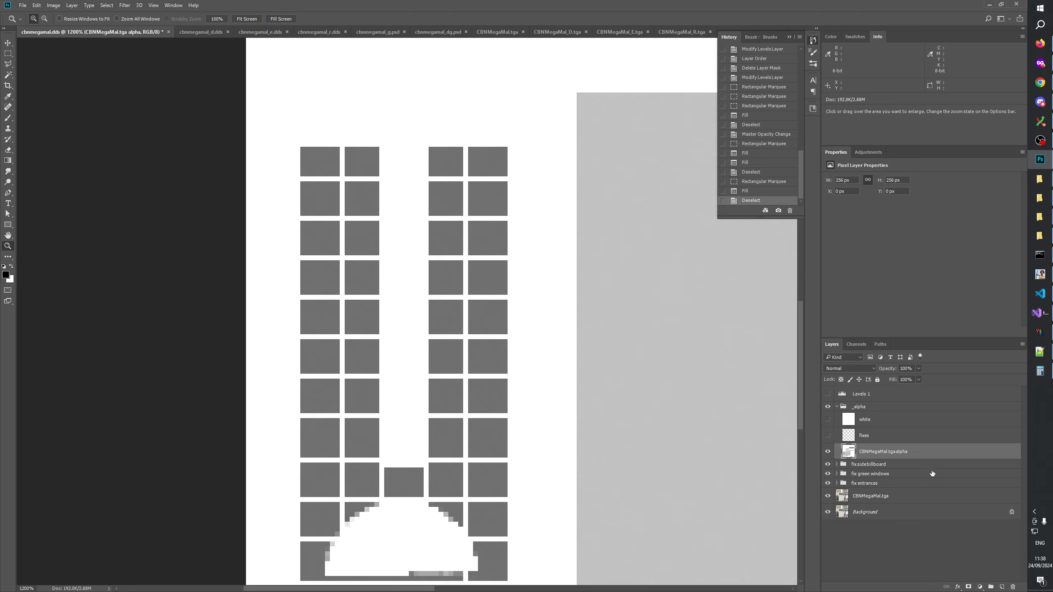
{"action": "left_click", "coordinate": [1002, 587]}
{"action": "left_click", "coordinate": [1041, 64]}
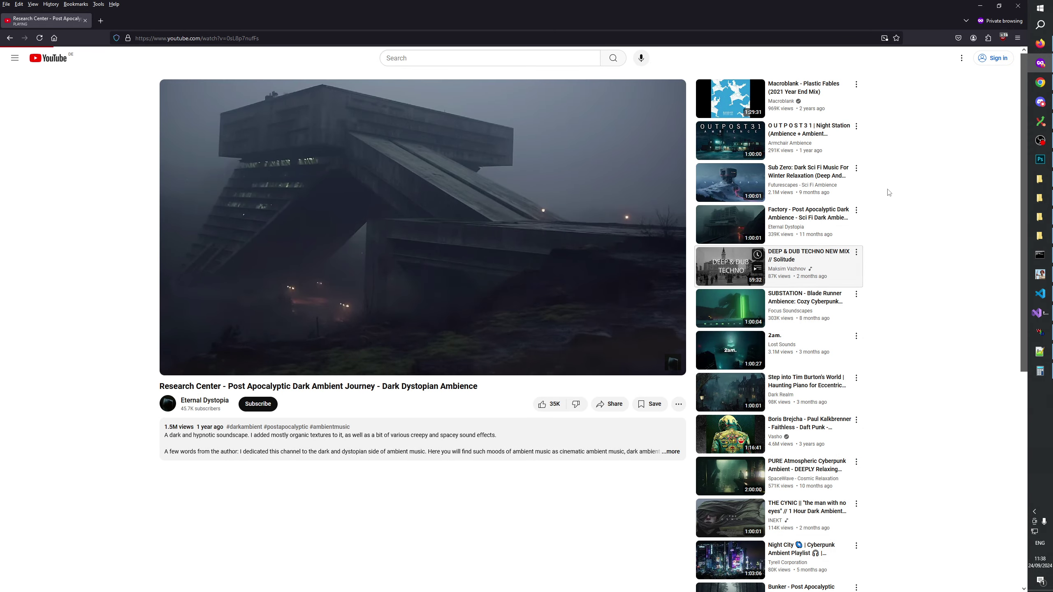
{"action": "key", "text": "alt+Tab"}
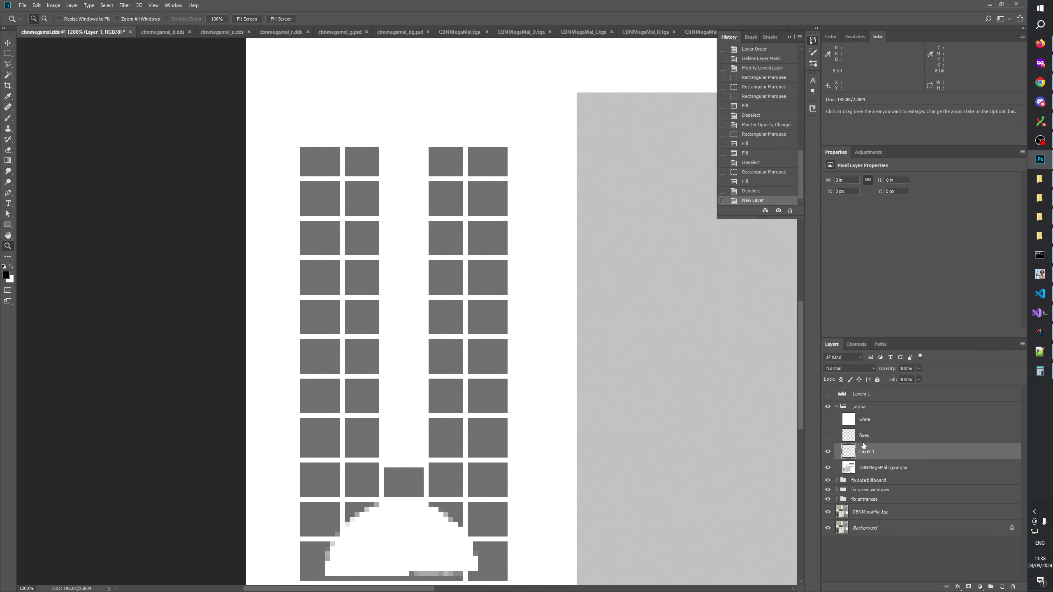
Compare the grey window mask with the green windows of the colour texture by switching the _alpha group's visibility
{"action": "scroll", "coordinate": [481, 336], "scroll_direction": "down", "scroll_amount": 3}
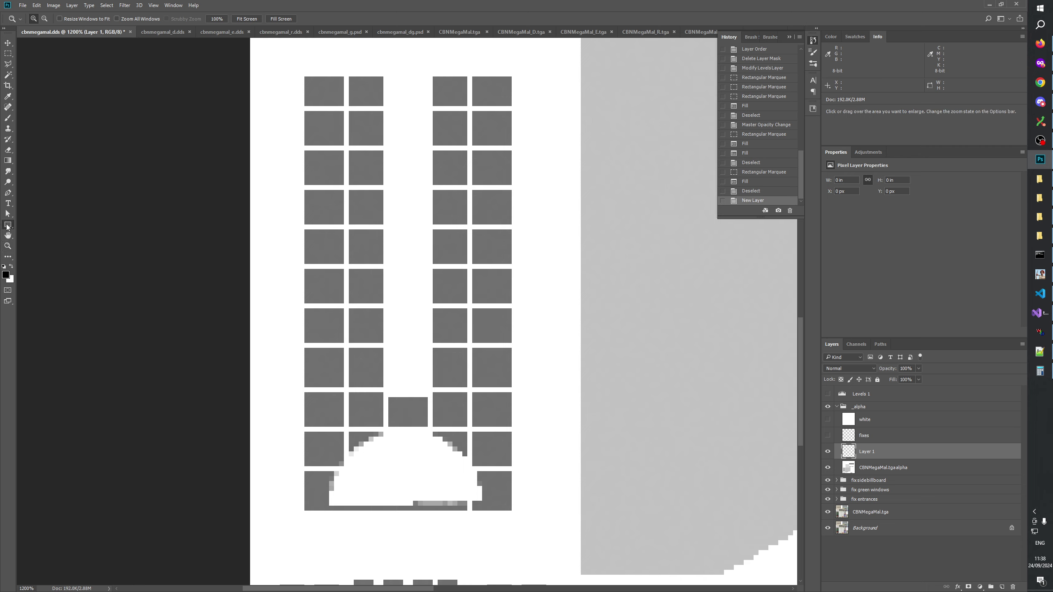
{"action": "left_click", "coordinate": [8, 226]}
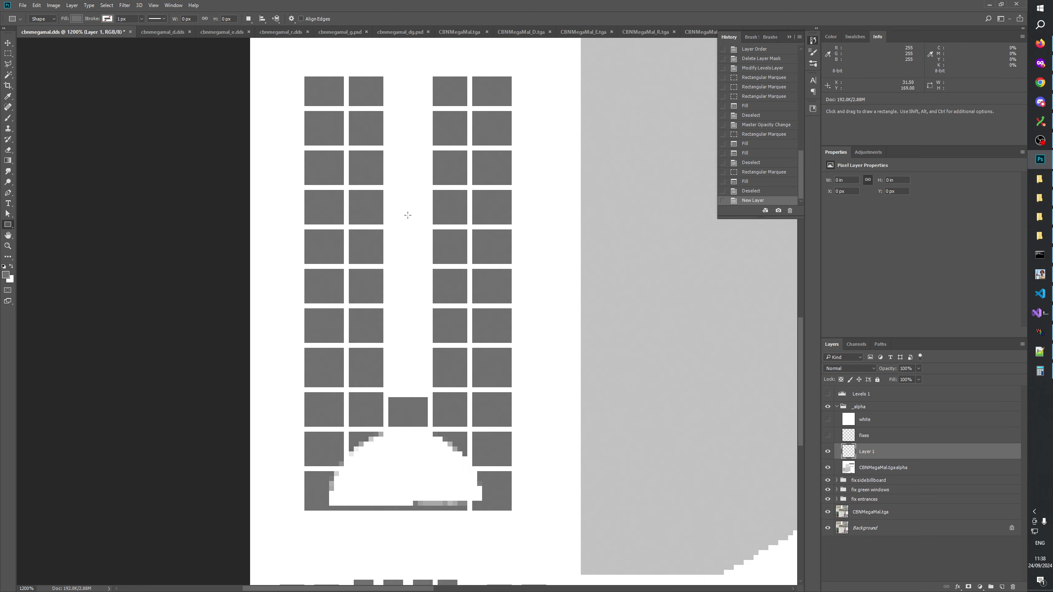
{"action": "left_click_drag", "start_coordinate": [432, 205], "coordinate": [451, 293]}
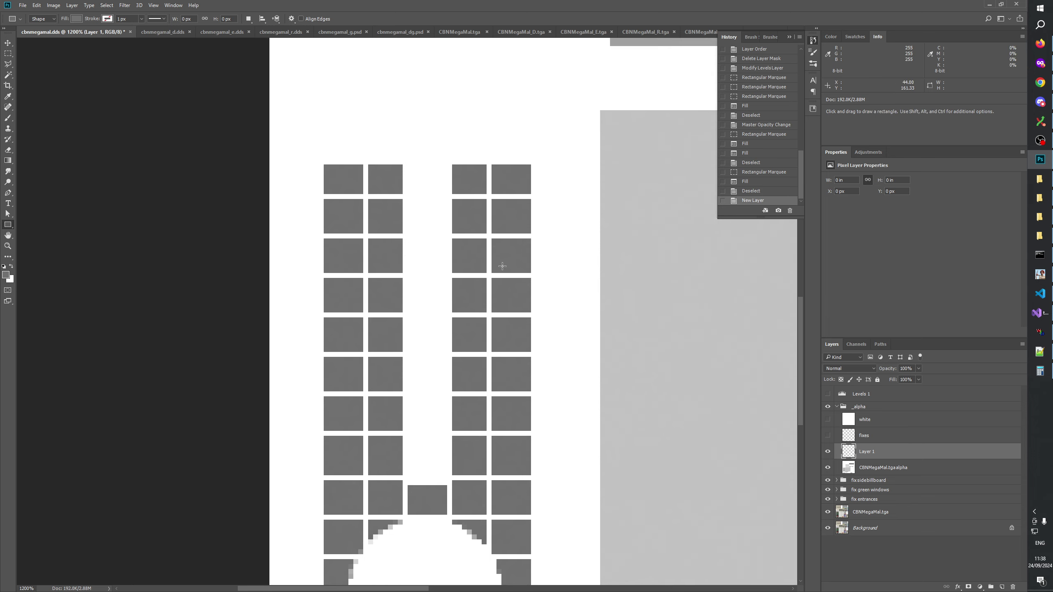
{"action": "left_click", "coordinate": [828, 408]}
{"action": "left_click", "coordinate": [829, 407]}
{"action": "left_click", "coordinate": [828, 407]}
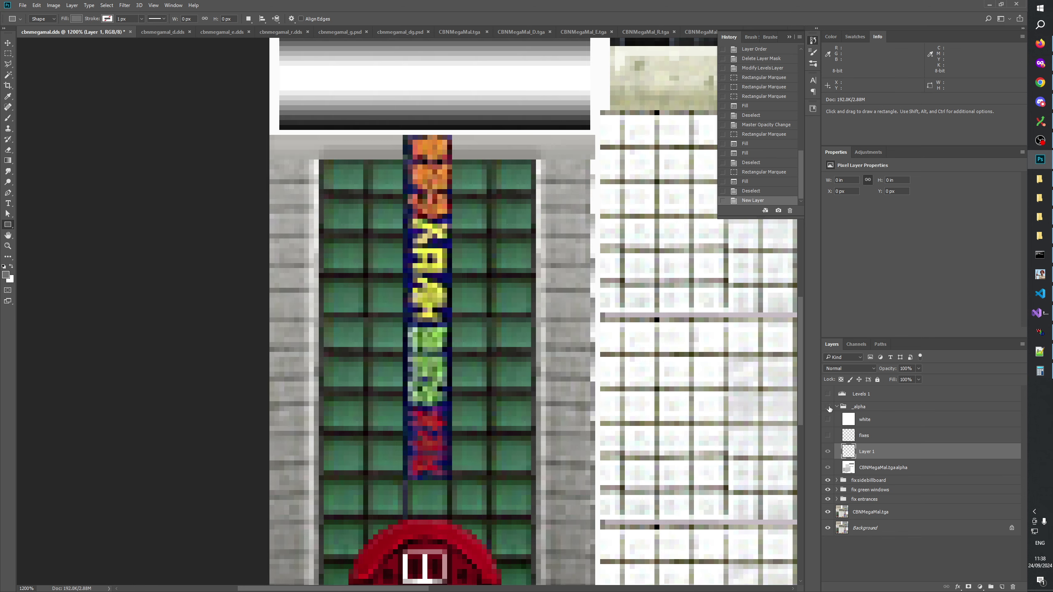
{"action": "left_click", "coordinate": [829, 408]}
{"action": "left_click", "coordinate": [828, 407]}
{"action": "left_click", "coordinate": [829, 407]}
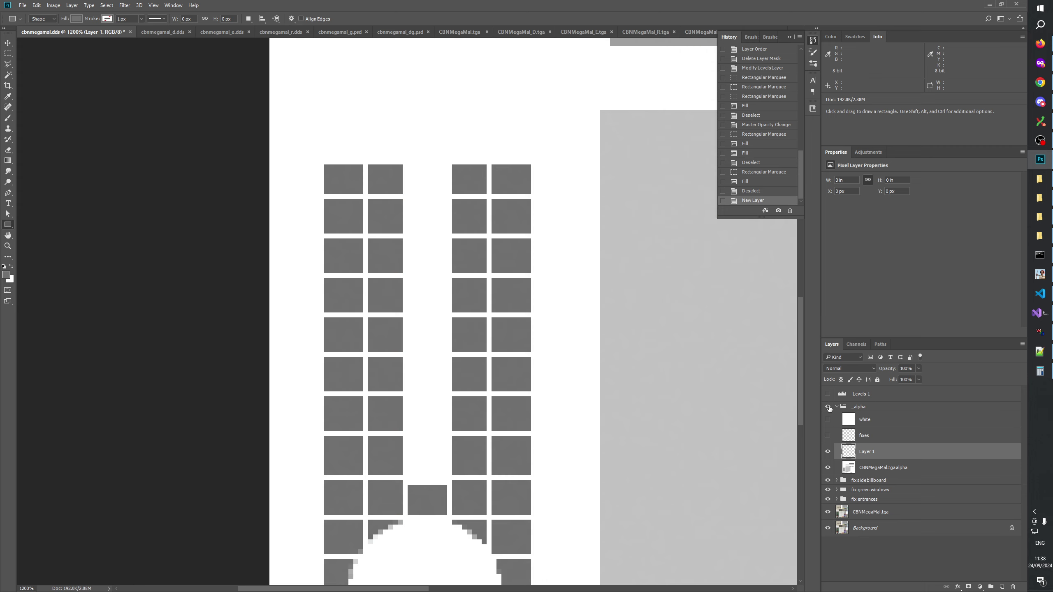
{"action": "left_click", "coordinate": [829, 407]}
{"action": "left_click", "coordinate": [829, 407]}
Draw four grey rectangles, 6 px high and 7 or 8 px wide, exactly over the topmost row of mask windows and select them all
{"action": "mouse_move", "coordinate": [325, 165]}
{"action": "left_mouse_down"}
{"action": "mouse_move", "coordinate": [364, 195]}
{"action": "mouse_move", "coordinate": [400, 191]}
{"action": "left_mouse_up"}
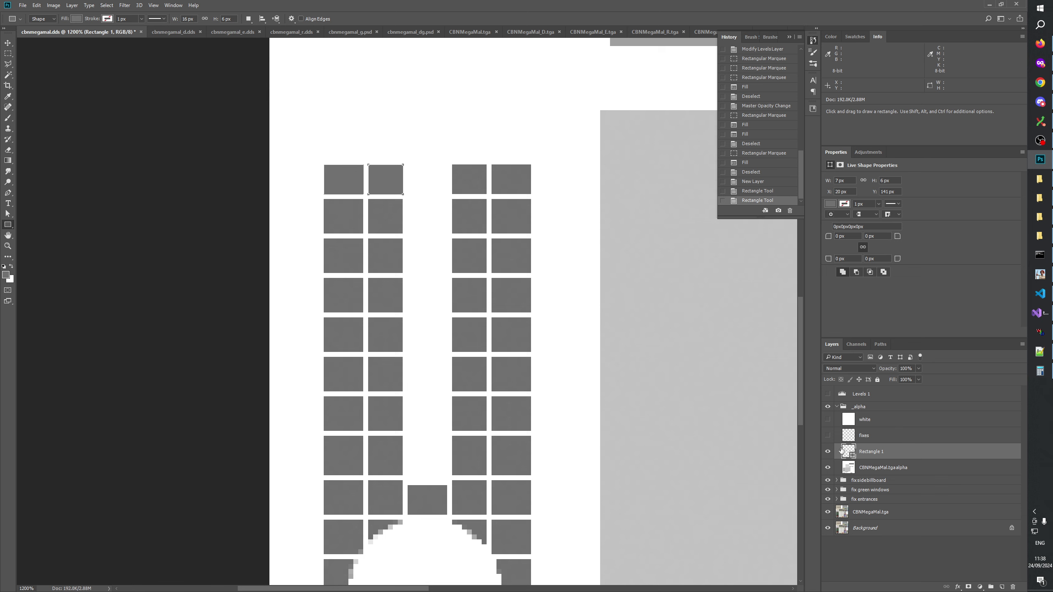
{"action": "left_click", "coordinate": [828, 451]}
{"action": "left_click", "coordinate": [828, 451]}
{"action": "left_click", "coordinate": [828, 406]}
{"action": "left_click", "coordinate": [828, 407]}
{"action": "left_click", "coordinate": [828, 407]}
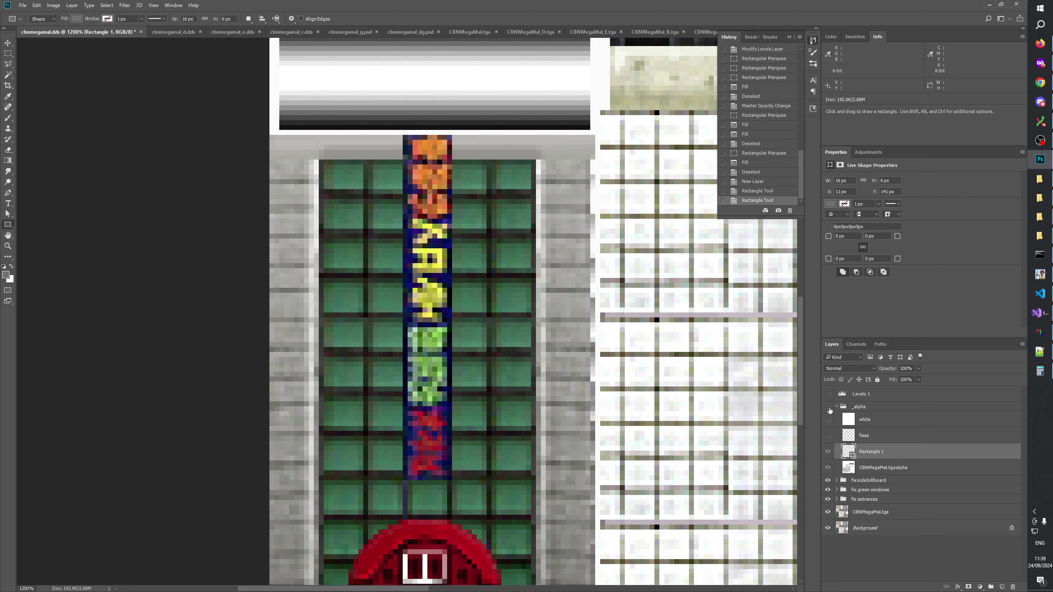
{"action": "left_click", "coordinate": [828, 407]}
{"action": "left_click", "coordinate": [828, 406]}
{"action": "left_click", "coordinate": [828, 407]}
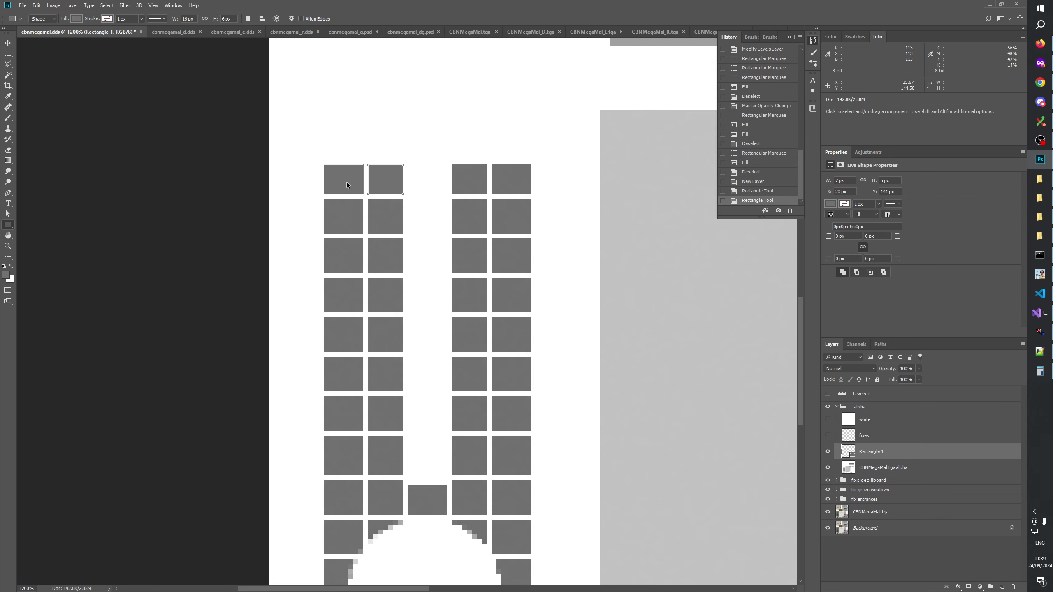
{"action": "left_click_drag", "start_coordinate": [452, 165], "coordinate": [532, 193]}
{"action": "left_click_drag", "start_coordinate": [305, 151], "coordinate": [572, 190]}
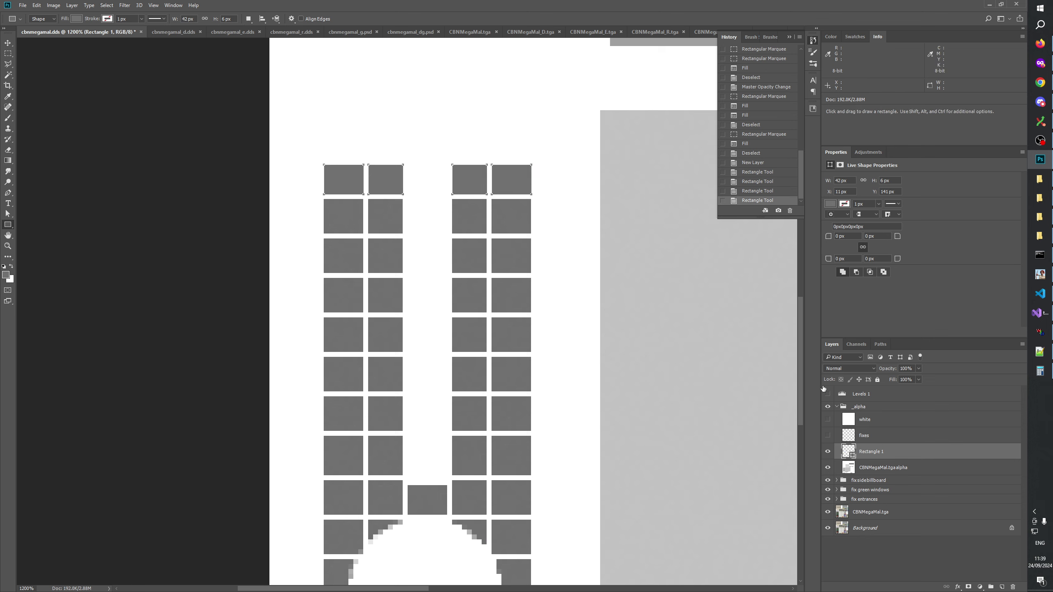
Rename the rectangle shape layer as "dark windows"
{"action": "double_click", "coordinate": [865, 451]}
{"action": "type", "text": "dark windows"}
{"action": "key", "text": "Return"}
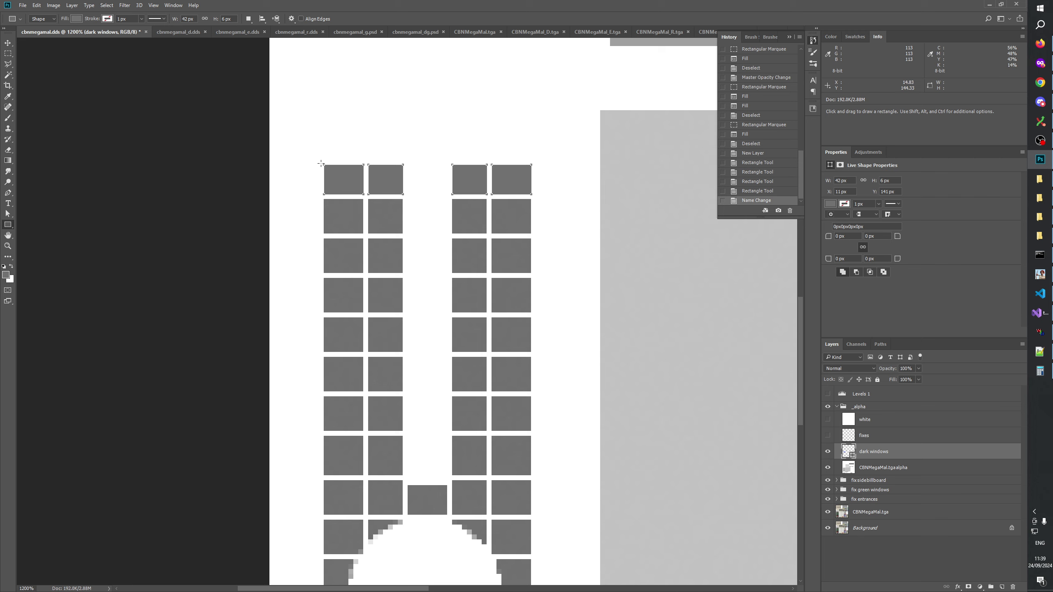
Duplicate the first row's four rectangles 7 px lower onto the second window row and stretch the copies to 7 px high
{"action": "left_click_drag", "start_coordinate": [322, 149], "coordinate": [594, 194]}
{"action": "key", "text": "ctrl+c"}
{"action": "key", "text": "ctrl+v"}
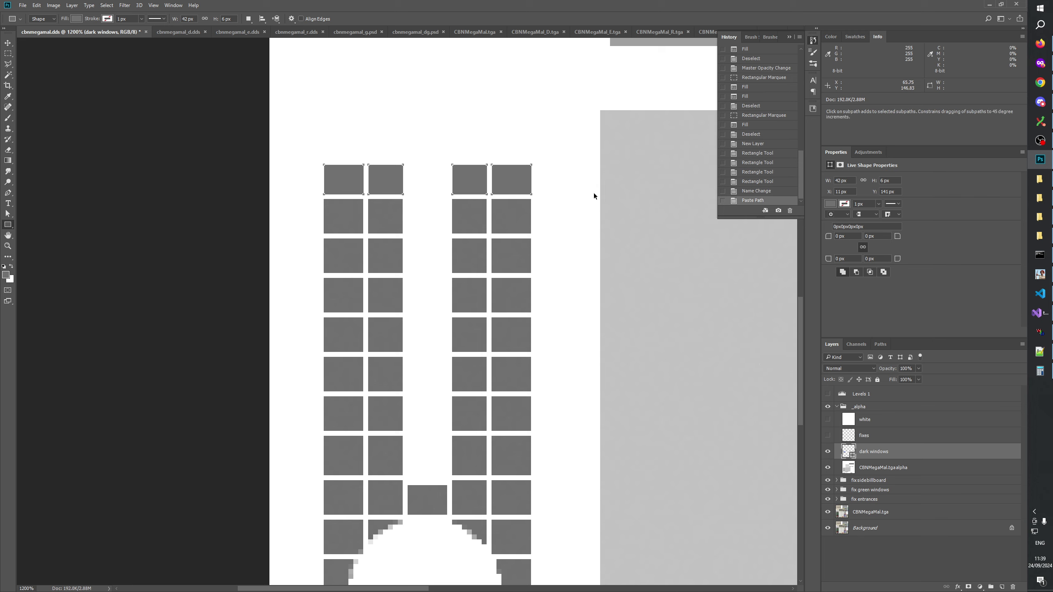
{"action": "key", "text": "Down"}
{"action": "key", "text": "Down"}
{"action": "key", "text": "Down"}
{"action": "key", "text": "Down"}
{"action": "key", "text": "Down"}
{"action": "key", "text": "Down"}
{"action": "key", "text": "Down"}
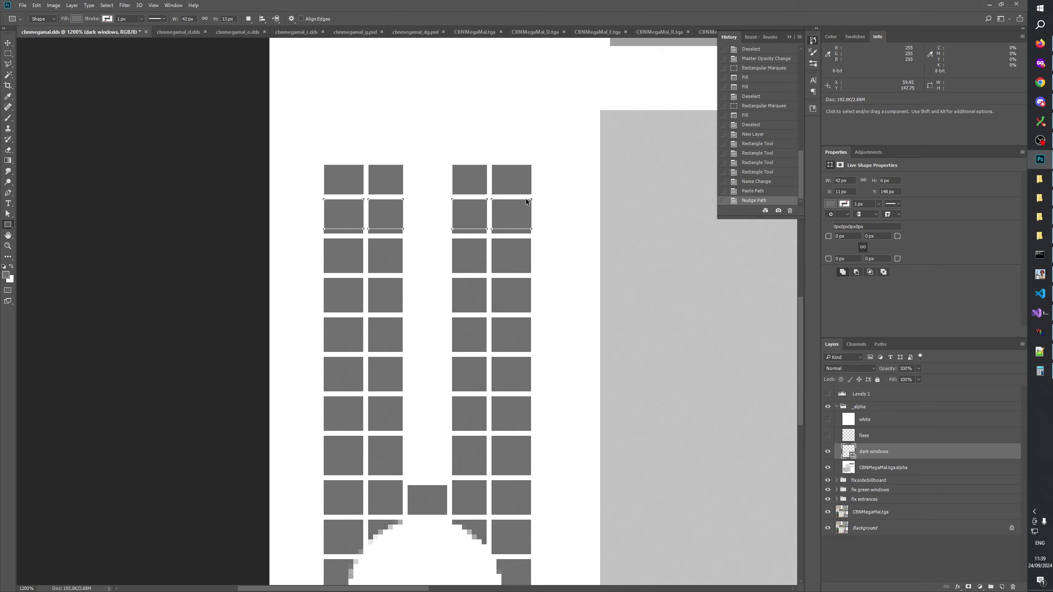
{"action": "key", "text": "ctrl+t"}
{"action": "left_click_drag", "start_coordinate": [472, 230], "coordinate": [472, 234]}
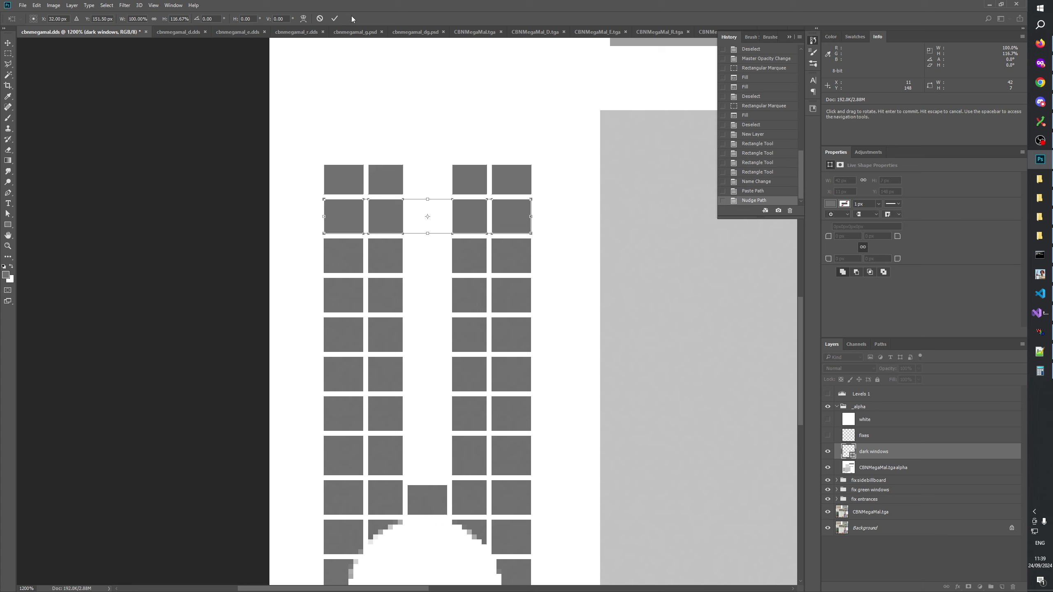
{"action": "left_click", "coordinate": [334, 18]}
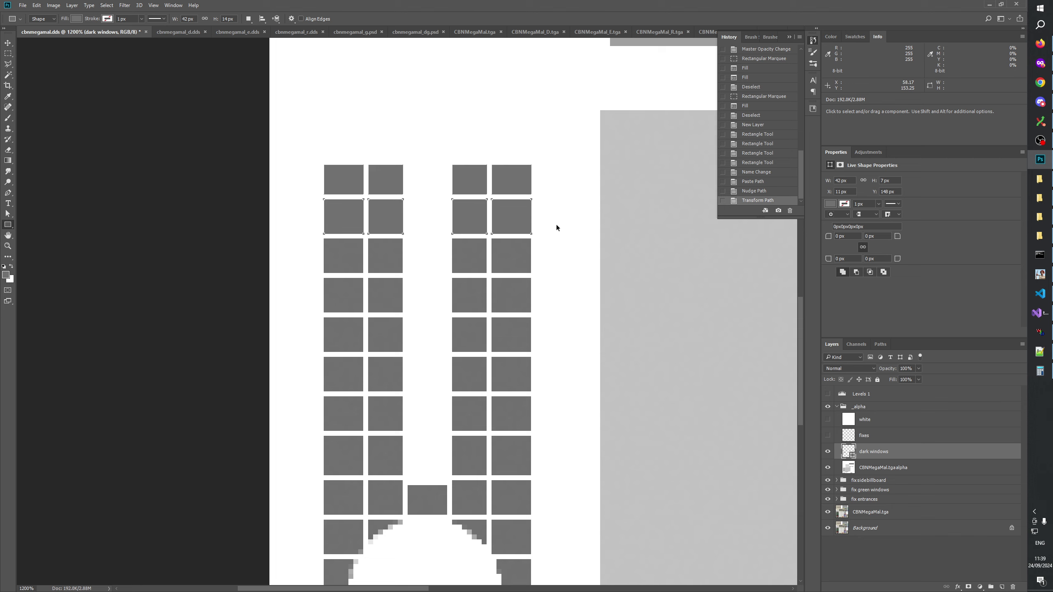
Duplicate the second row's four 7 px high rectangles 8 px lower onto the third window row
{"action": "key", "text": "ctrl+c"}
{"action": "key", "text": "ctrl+v"}
{"action": "key", "text": "Down"}
{"action": "key", "text": "Down"}
{"action": "key", "text": "Down"}
{"action": "key", "text": "Down"}
{"action": "key", "text": "Down"}
{"action": "key", "text": "Down"}
{"action": "key", "text": "Down"}
{"action": "key", "text": "Down"}
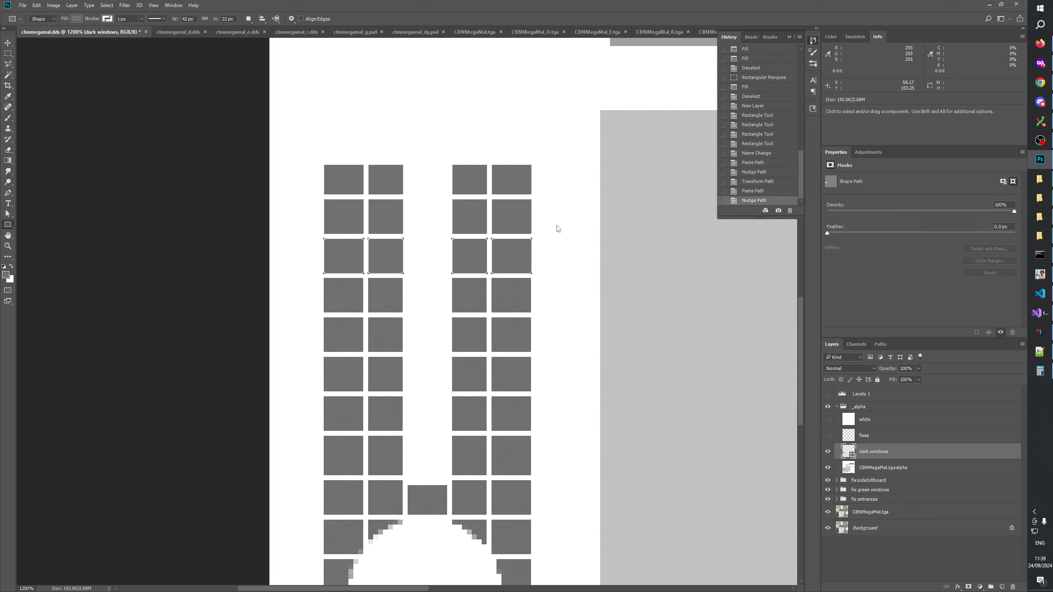
Paste another copy of the four rectangles and move it down onto the fourth window row
{"action": "key", "text": "ctrl+v"}
{"action": "key", "text": "Down"}
{"action": "key", "text": "Down"}
{"action": "key", "text": "Down"}
{"action": "key", "text": "Down"}
{"action": "key", "text": "Down"}
{"action": "key", "text": "Down"}
{"action": "key", "text": "Down"}
{"action": "key", "text": "Down"}
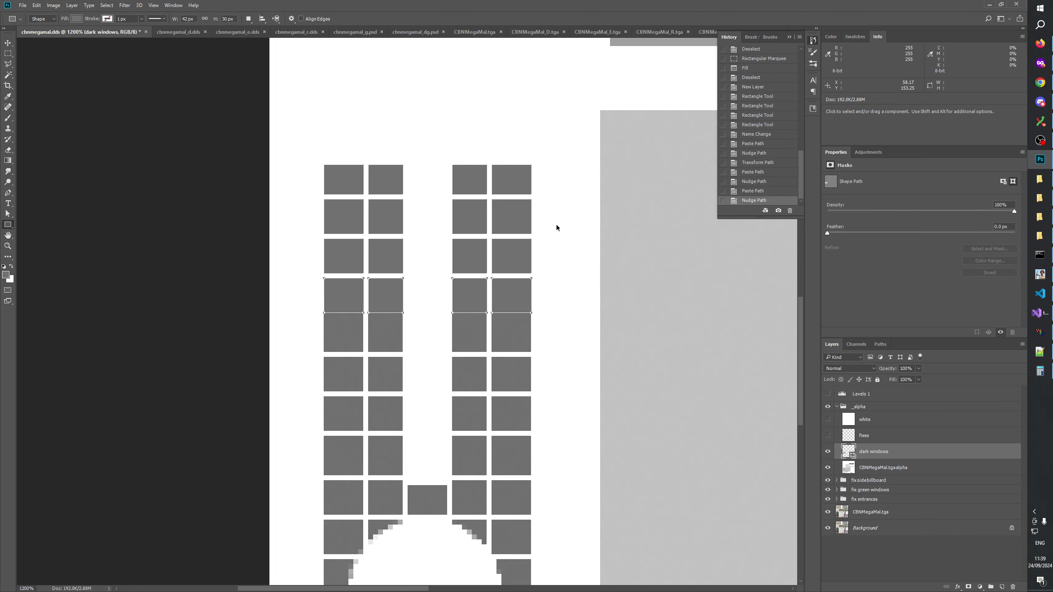
Paste another copy of the four rectangles and align it with the fifth window row
{"action": "key", "text": "ctrl+v"}
{"action": "key", "text": "Down"}
{"action": "key", "text": "Down"}
{"action": "key", "text": "Down"}
{"action": "key", "text": "Down"}
{"action": "key", "text": "Down"}
{"action": "key", "text": "Down"}
{"action": "key", "text": "Down"}
{"action": "key", "text": "Down"}
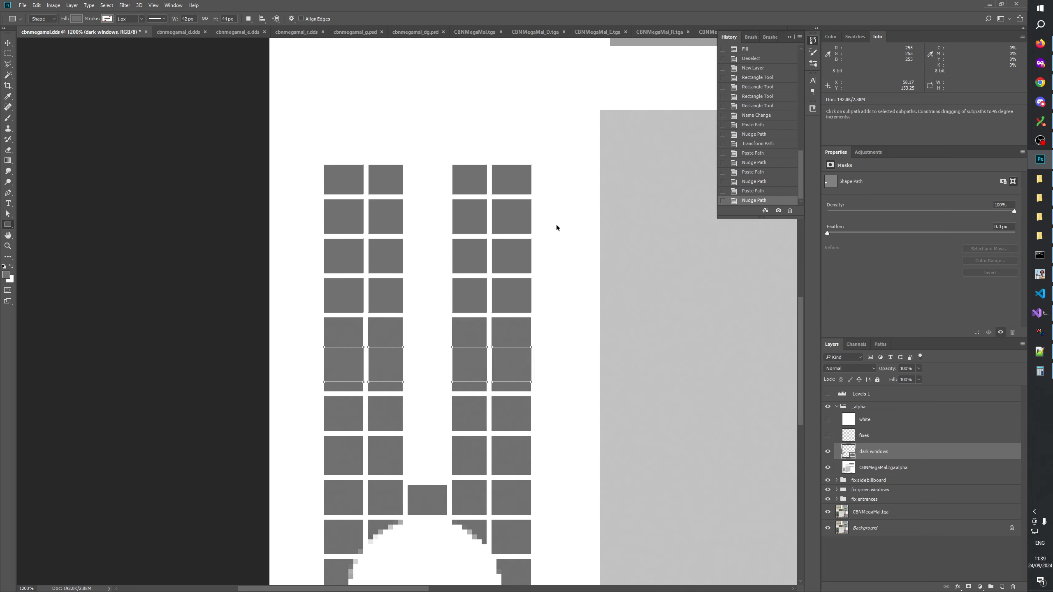
{"action": "key", "text": "Up"}
{"action": "key", "text": "Up"}
{"action": "key", "text": "Up"}
{"action": "key", "text": "Up"}
{"action": "key", "text": "Up"}
{"action": "key", "text": "Up"}
Add a copy of the four rectangles over the sixth window row, 8 px below the fifth
{"action": "left_click_drag", "start_coordinate": [483, 362], "coordinate": [496, 255]}
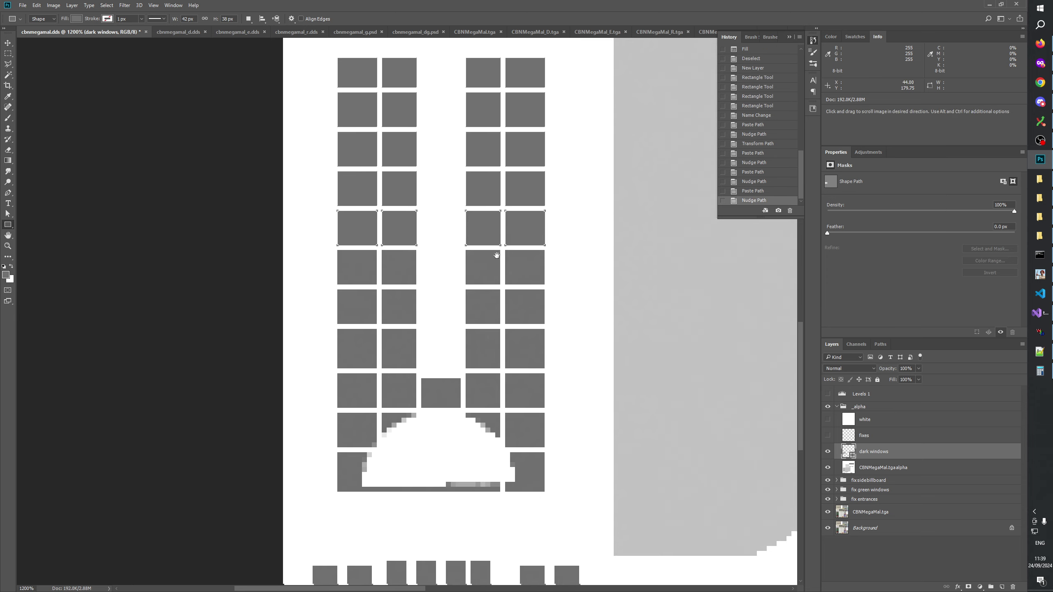
{"action": "left_click_drag", "start_coordinate": [334, 265], "coordinate": [581, 231]}
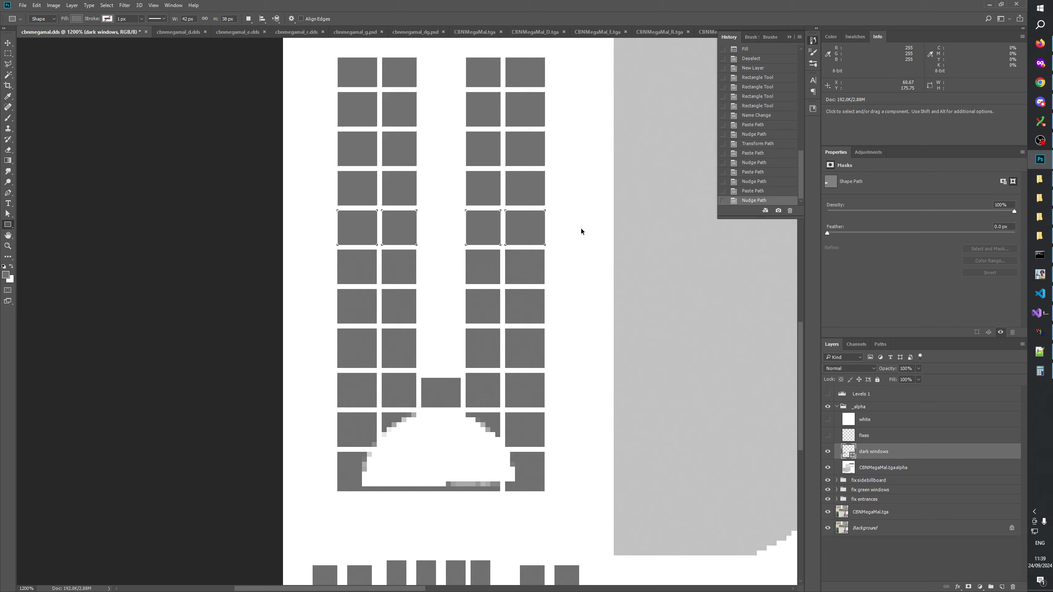
{"action": "key", "text": "ctrl+v"}
{"action": "key", "text": "Down"}
{"action": "key", "text": "Down"}
{"action": "key", "text": "Down"}
{"action": "key", "text": "Down"}
{"action": "key", "text": "Down"}
{"action": "key", "text": "Down"}
{"action": "key", "text": "Down"}
{"action": "key", "text": "Down"}
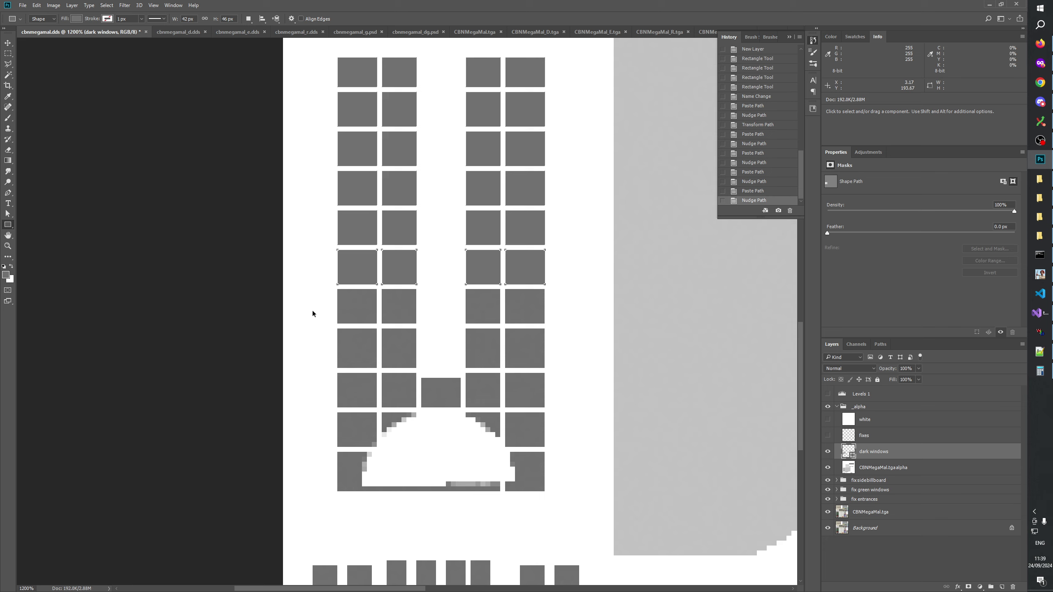
Add a copy of the four rectangles over the seventh window row, aligned with the mask windows
{"action": "key", "text": "ctrl+v"}
{"action": "key", "text": "Down"}
{"action": "key", "text": "Down"}
{"action": "key", "text": "Down"}
{"action": "key", "text": "Down"}
{"action": "key", "text": "Down"}
{"action": "key", "text": "Down"}
{"action": "key", "text": "Down"}
{"action": "key", "text": "Down"}
{"action": "key", "text": "Down"}
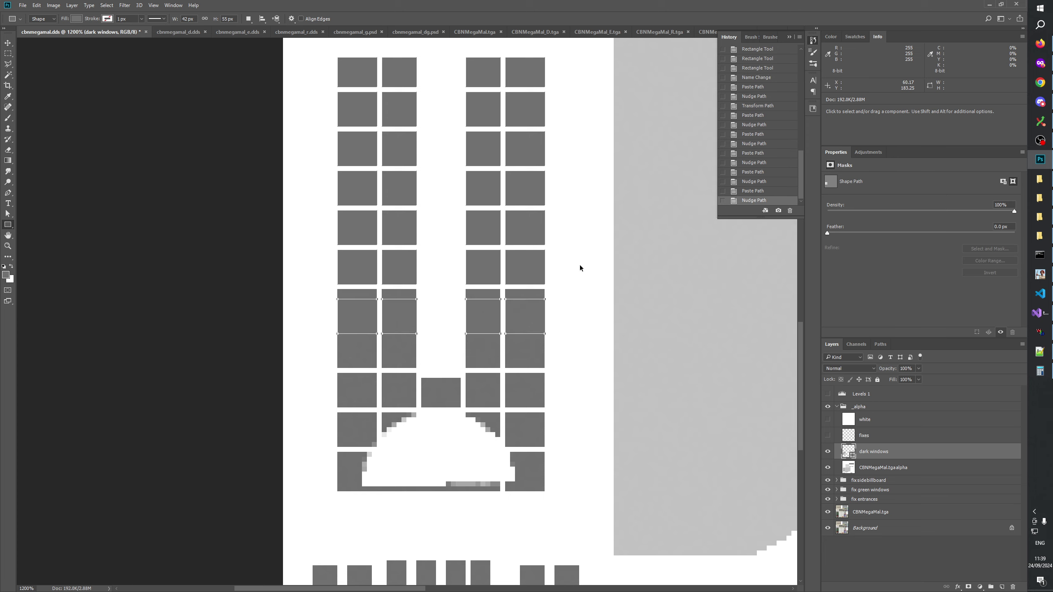
{"action": "key", "text": "Up"}
Add a copy of the four rectangles over the eighth window row, aligned with the upper edges of its mask windows
{"action": "scroll", "coordinate": [544, 312], "scroll_direction": "down", "scroll_amount": 2}
{"action": "left_click_drag", "start_coordinate": [341, 280], "coordinate": [592, 250]}
{"action": "key", "text": "ctrl+v"}
{"action": "key", "text": "Down"}
{"action": "key", "text": "Down"}
{"action": "key", "text": "Down"}
{"action": "key", "text": "Down"}
{"action": "key", "text": "Down"}
{"action": "key", "text": "Down"}
{"action": "key", "text": "Down"}
{"action": "key", "text": "Down"}
{"action": "key", "text": "Down"}
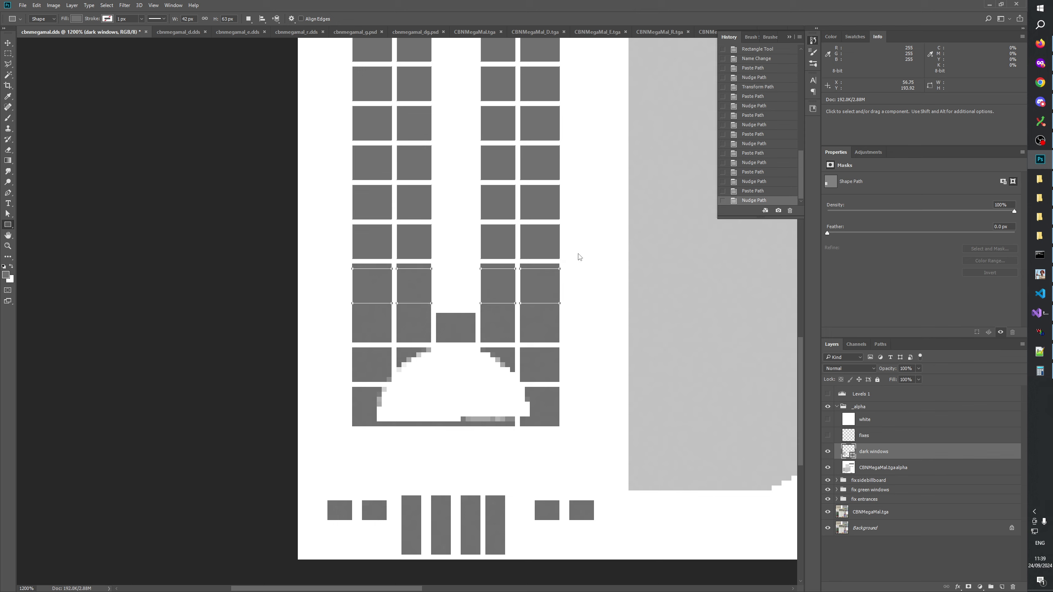
{"action": "key", "text": "Up"}
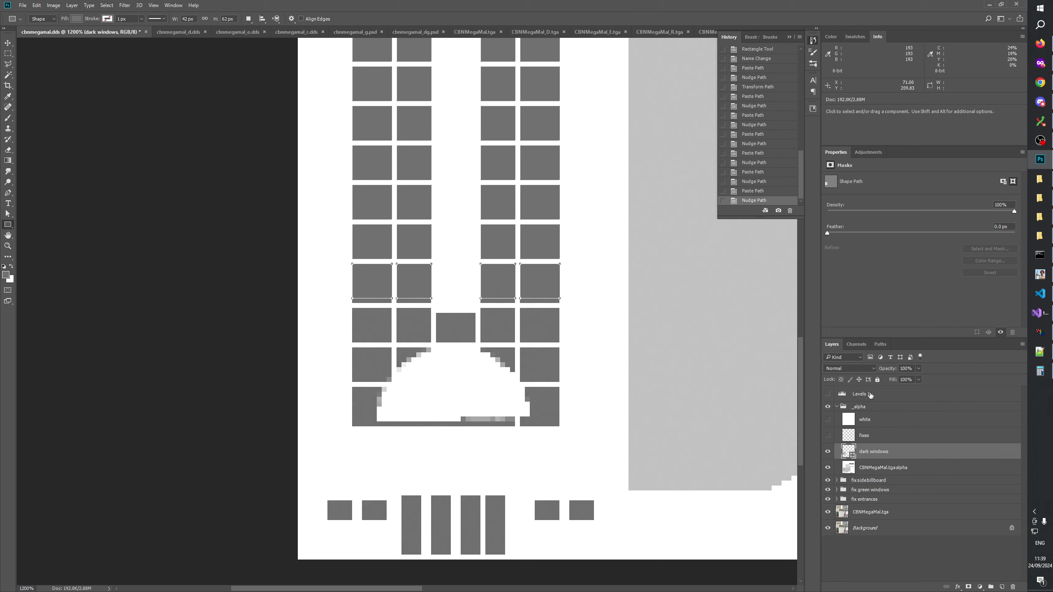
Check the eighth window row against the colour texture and stretch its four rectangles downward to 8 px high
{"action": "left_click", "coordinate": [828, 408]}
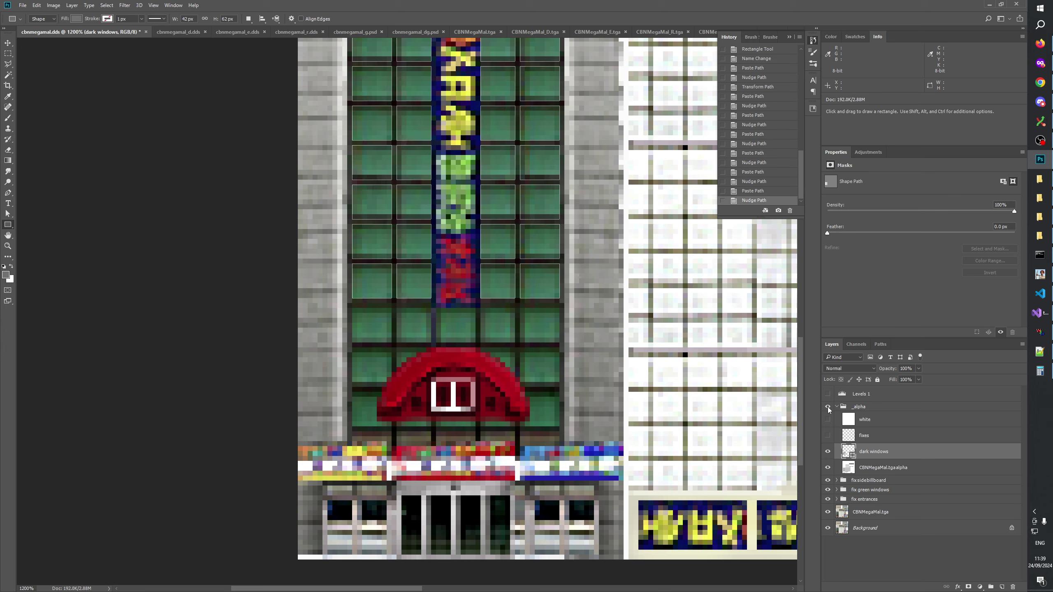
{"action": "left_click", "coordinate": [828, 408]}
{"action": "left_click", "coordinate": [827, 407]}
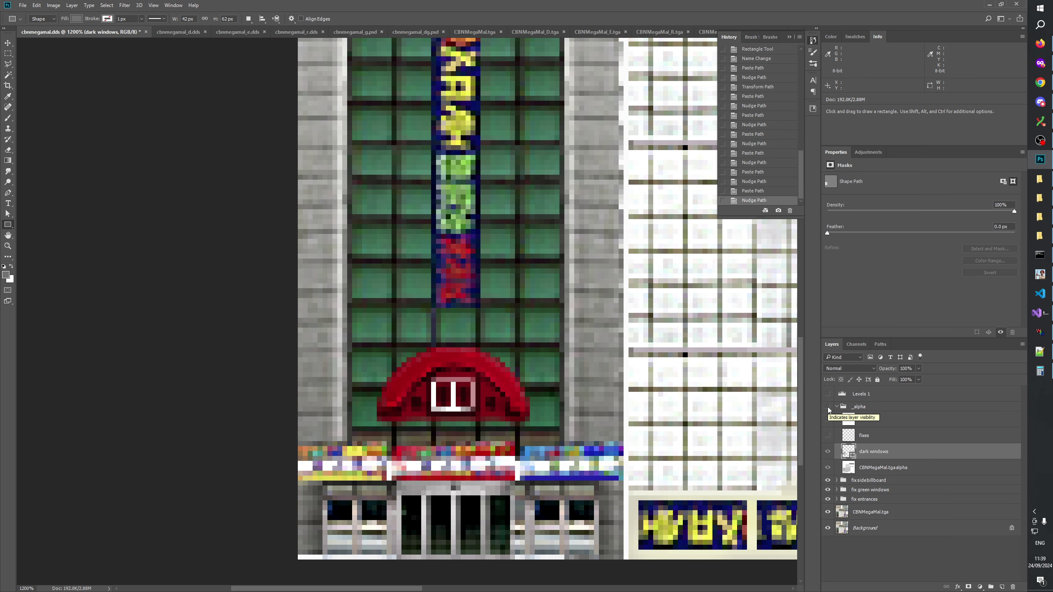
{"action": "left_click", "coordinate": [828, 407]}
{"action": "left_click", "coordinate": [829, 407]}
{"action": "left_click", "coordinate": [828, 407]}
{"action": "left_click", "coordinate": [829, 408]}
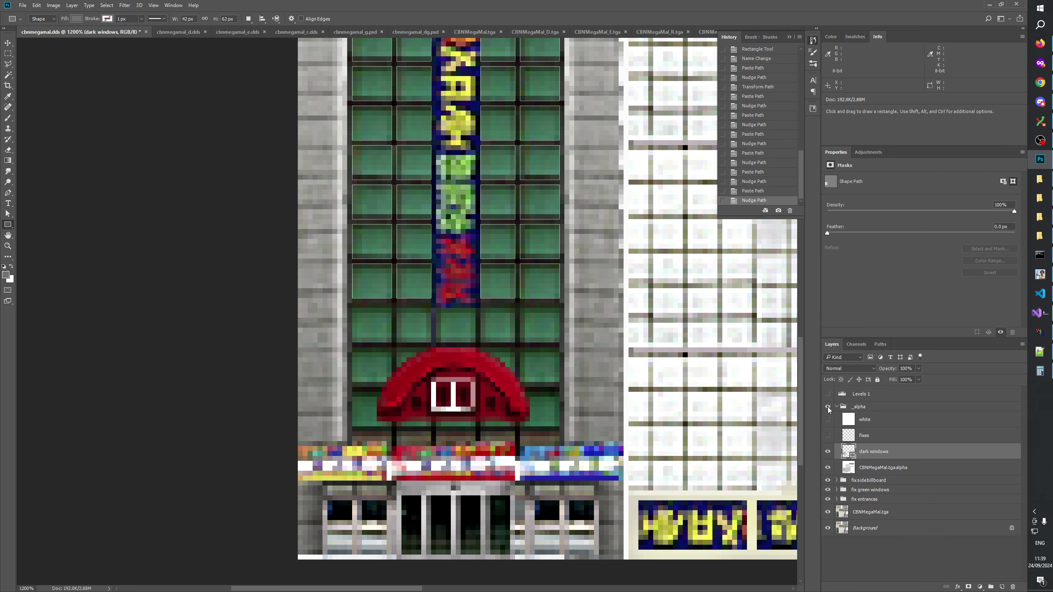
{"action": "left_click", "coordinate": [827, 407]}
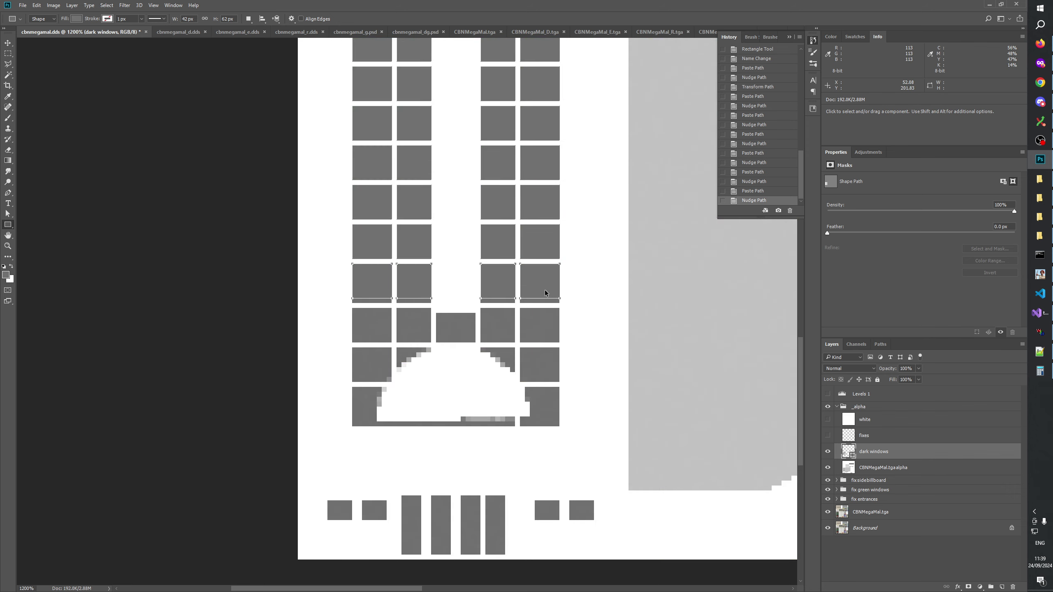
{"action": "key", "text": "ctrl+t"}
{"action": "left_click_drag", "start_coordinate": [530, 297], "coordinate": [530, 302]}
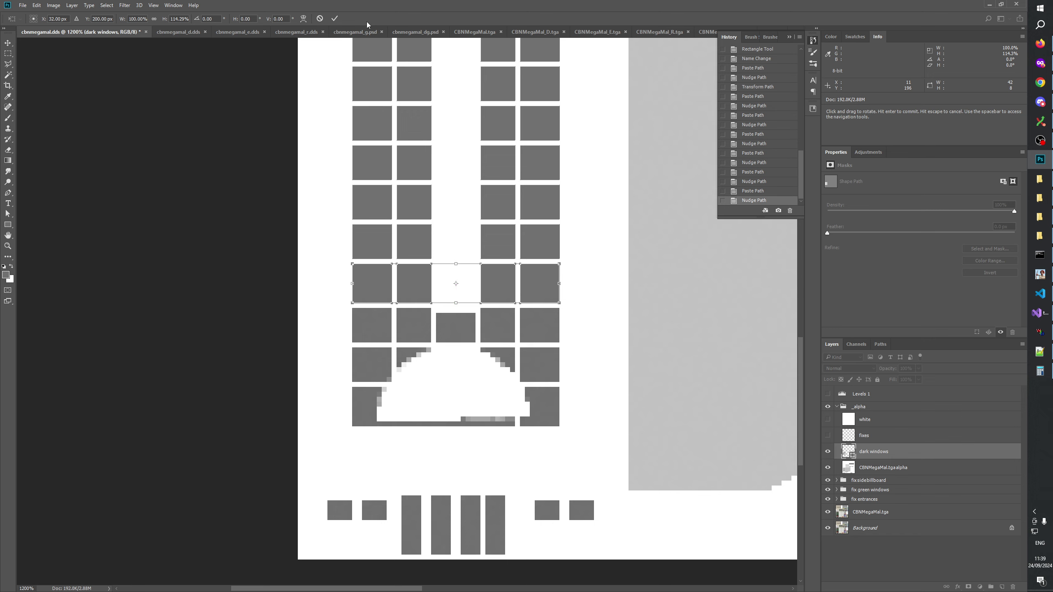
{"action": "left_click", "coordinate": [334, 19]}
Duplicate the seventh row's four rectangles 17 px lower onto the ninth window row
{"action": "left_click_drag", "start_coordinate": [330, 252], "coordinate": [575, 241]}
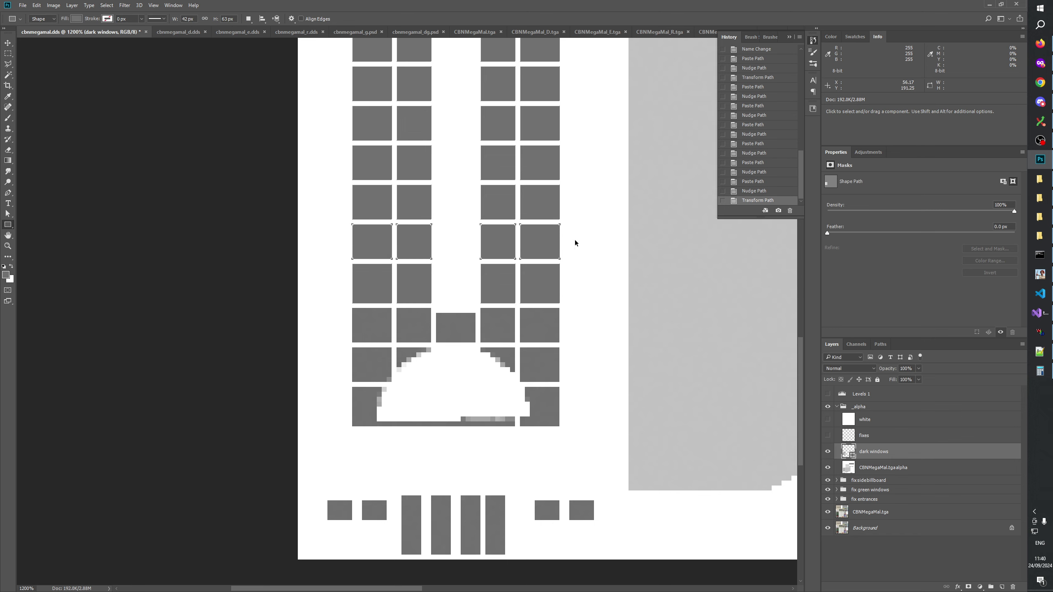
{"action": "key", "text": "ctrl+c"}
{"action": "key", "text": "ctrl+v"}
{"action": "key", "text": "shift+Down"}
{"action": "key", "text": "Down"}
{"action": "key", "text": "Down"}
{"action": "key", "text": "Down"}
{"action": "key", "text": "Down"}
{"action": "key", "text": "Down"}
{"action": "key", "text": "Down"}
{"action": "key", "text": "Down"}
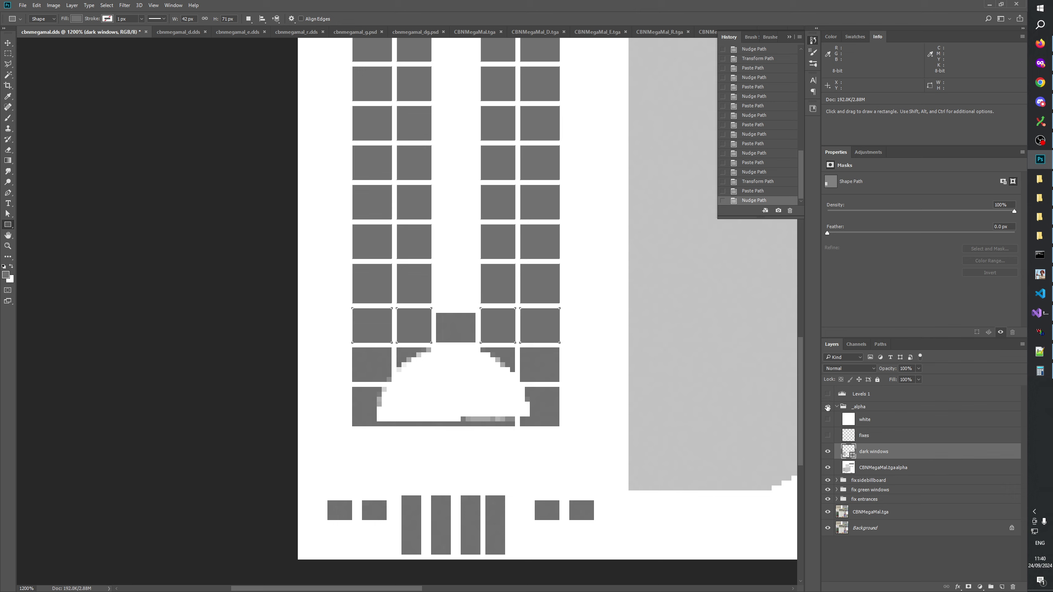
Duplicate the ninth row's rectangle just right of centre and move the copy 9 px left onto the single middle window
{"action": "left_click", "coordinate": [828, 406]}
{"action": "left_click", "coordinate": [828, 406]}
{"action": "left_click", "coordinate": [497, 326], "text": "ctrl"}
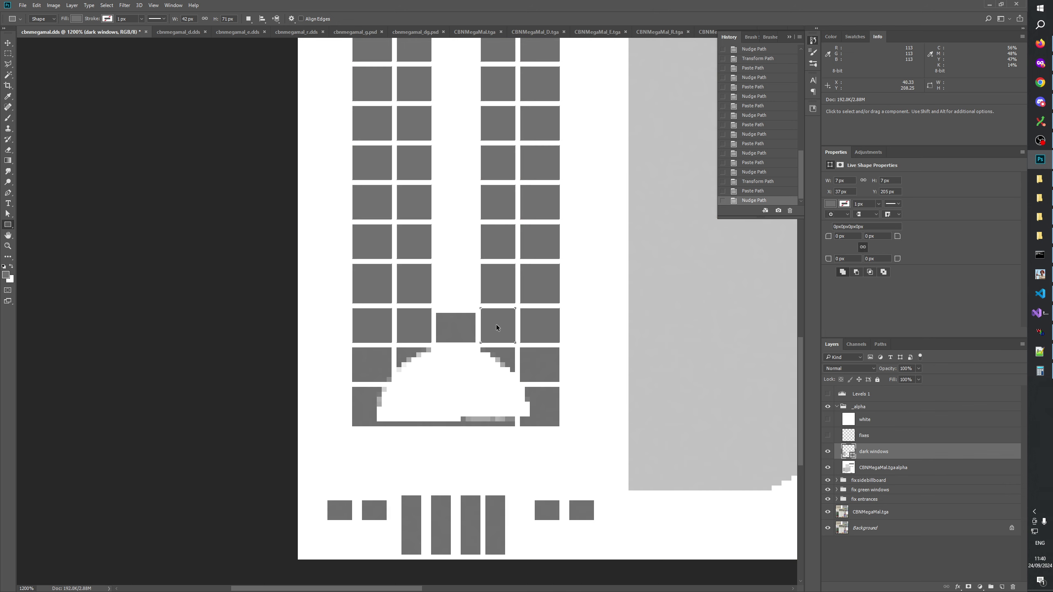
{"action": "key", "text": "ctrl+v"}
{"action": "key", "text": "Left"}
{"action": "key", "text": "Left"}
{"action": "key", "text": "Left"}
{"action": "key", "text": "Left"}
{"action": "key", "text": "Left"}
{"action": "key", "text": "Left"}
{"action": "key", "text": "Left"}
{"action": "key", "text": "Left"}
{"action": "key", "text": "Left"}
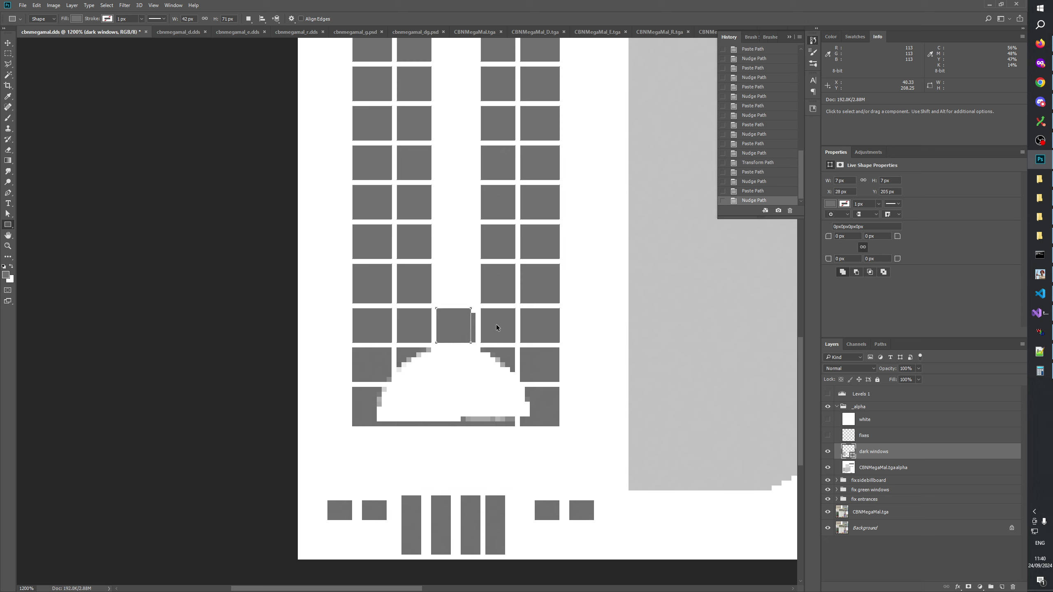
Widen the middle window's rectangle to 8 px
{"action": "key", "text": "ctrl+t"}
{"action": "left_click_drag", "start_coordinate": [471, 325], "coordinate": [476, 325]}
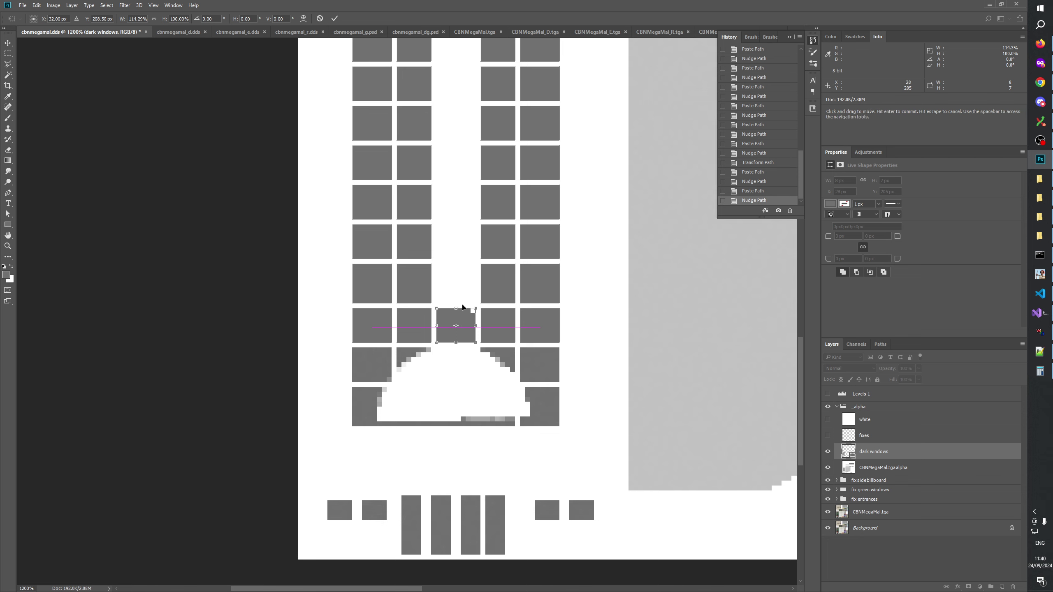
{"action": "left_click", "coordinate": [334, 18]}
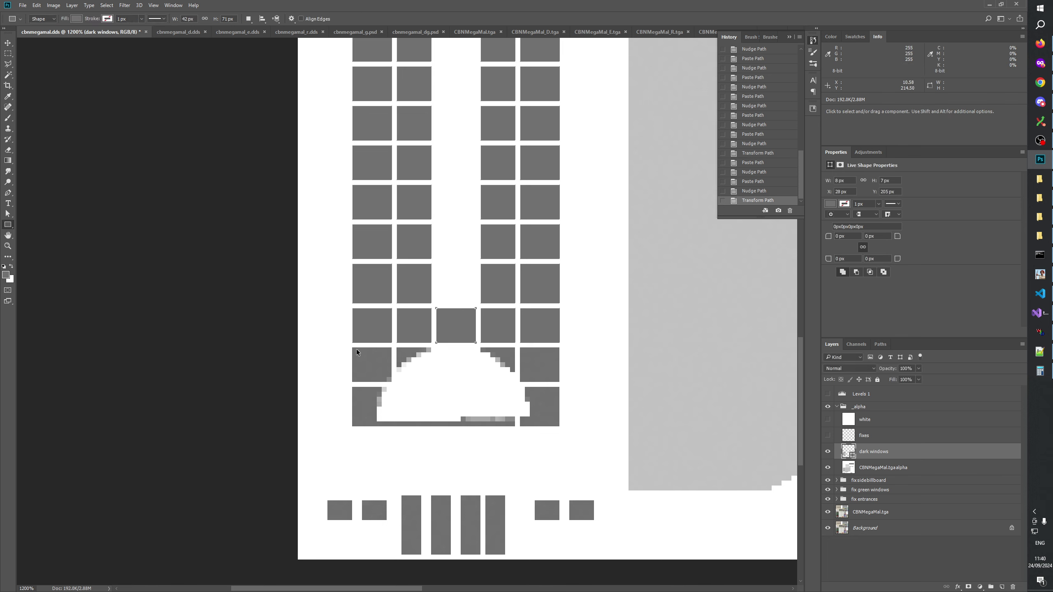
Duplicate the ninth window row's five rectangles 8 px lower onto the tenth row
{"action": "left_click_drag", "start_coordinate": [330, 337], "coordinate": [617, 325]}
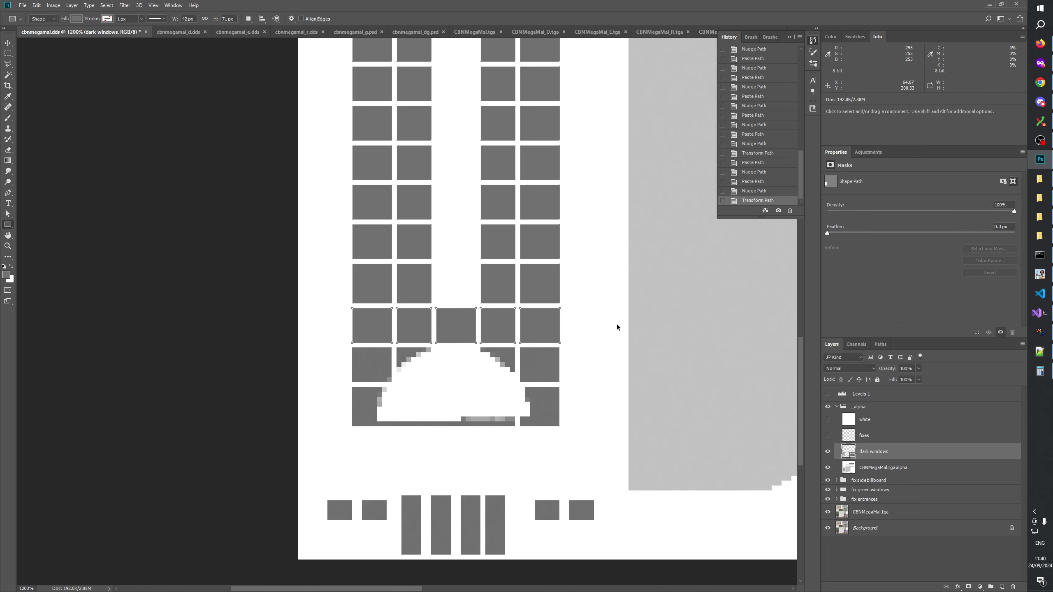
{"action": "key", "text": "ctrl+c"}
{"action": "key", "text": "ctrl+v"}
{"action": "key", "text": "Down"}
{"action": "key", "text": "Down"}
{"action": "key", "text": "Down"}
{"action": "key", "text": "Down"}
{"action": "key", "text": "Down"}
{"action": "key", "text": "Down"}
{"action": "key", "text": "Down"}
{"action": "key", "text": "Down"}
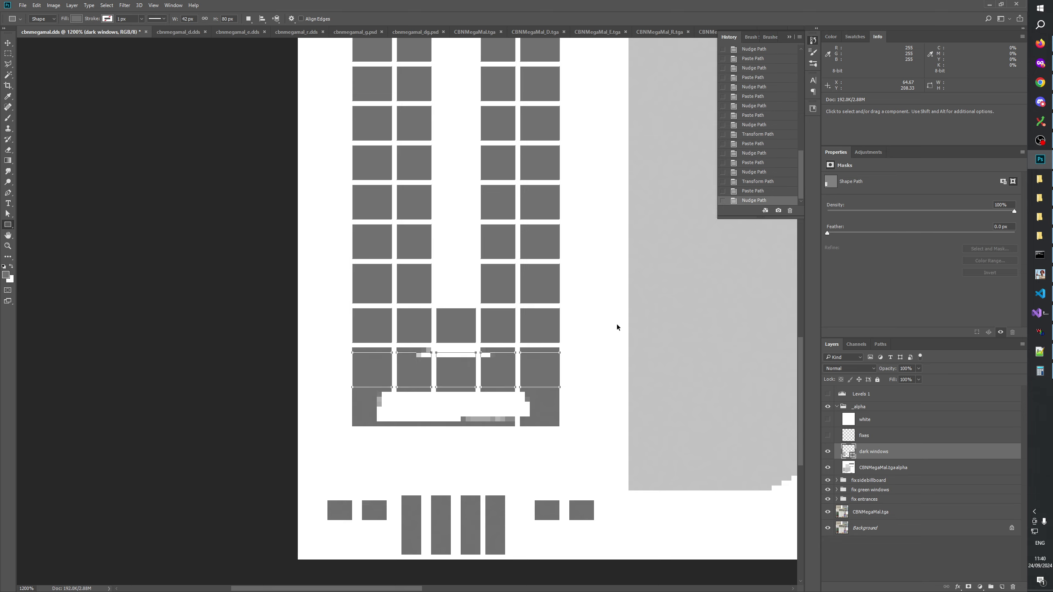
Check the tenth window row against the colour texture and duplicate its five rectangles 9 px lower onto the eleventh row
{"action": "scroll", "coordinate": [578, 372], "scroll_direction": "down", "scroll_amount": 3}
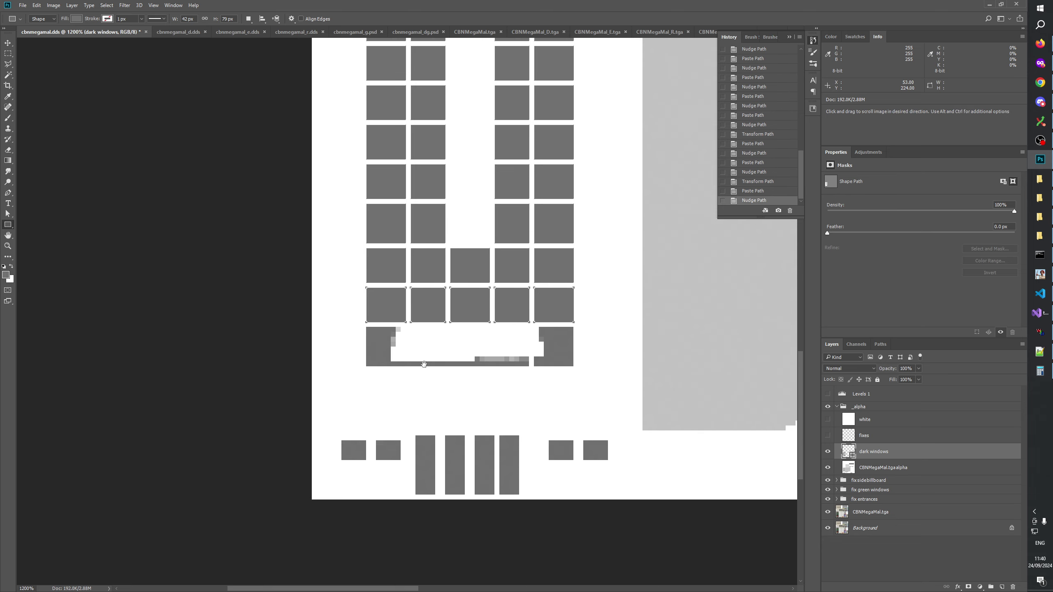
{"action": "left_click_drag", "start_coordinate": [370, 334], "coordinate": [619, 309]}
{"action": "left_click", "coordinate": [828, 407]}
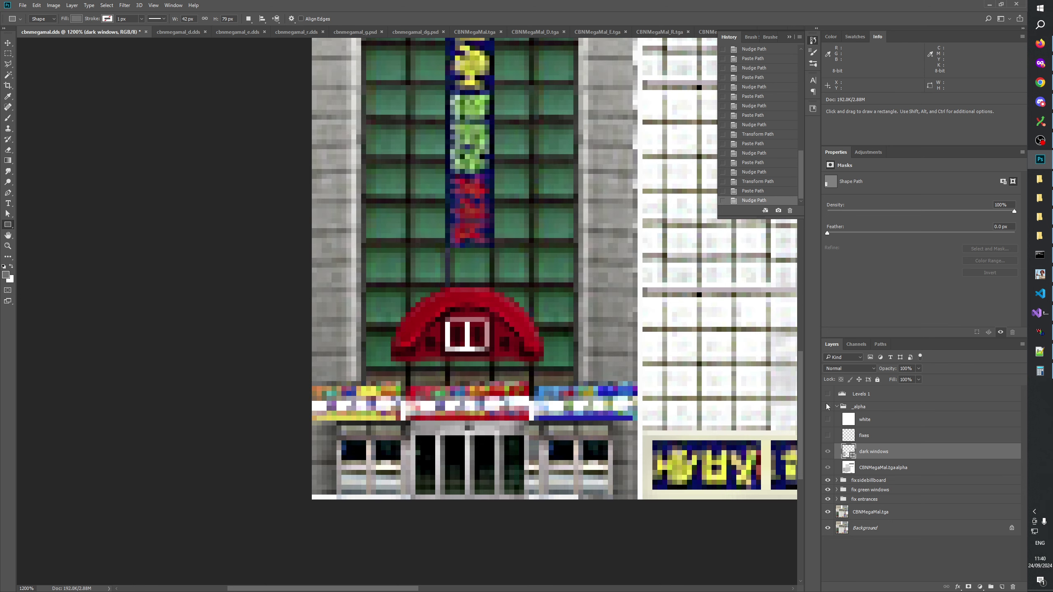
{"action": "left_click", "coordinate": [828, 406]}
{"action": "left_click_drag", "start_coordinate": [351, 343], "coordinate": [579, 305]}
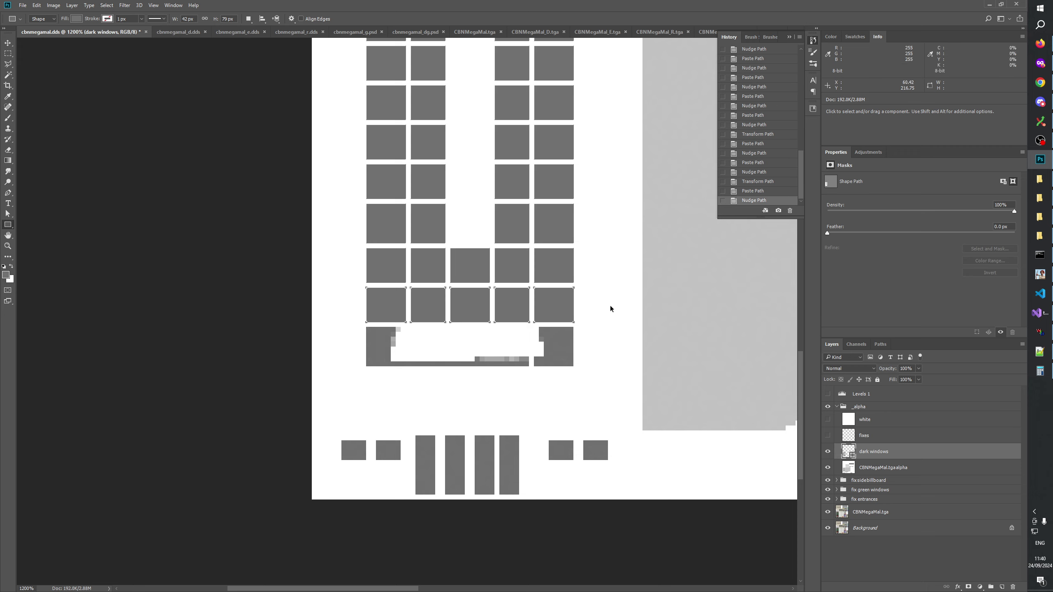
{"action": "key", "text": "ctrl+c"}
{"action": "key", "text": "ctrl+v"}
{"action": "key", "text": "Down"}
{"action": "key", "text": "Down"}
{"action": "key", "text": "Down"}
{"action": "key", "text": "Down"}
{"action": "key", "text": "Down"}
{"action": "key", "text": "Down"}
{"action": "key", "text": "Down"}
{"action": "key", "text": "Down"}
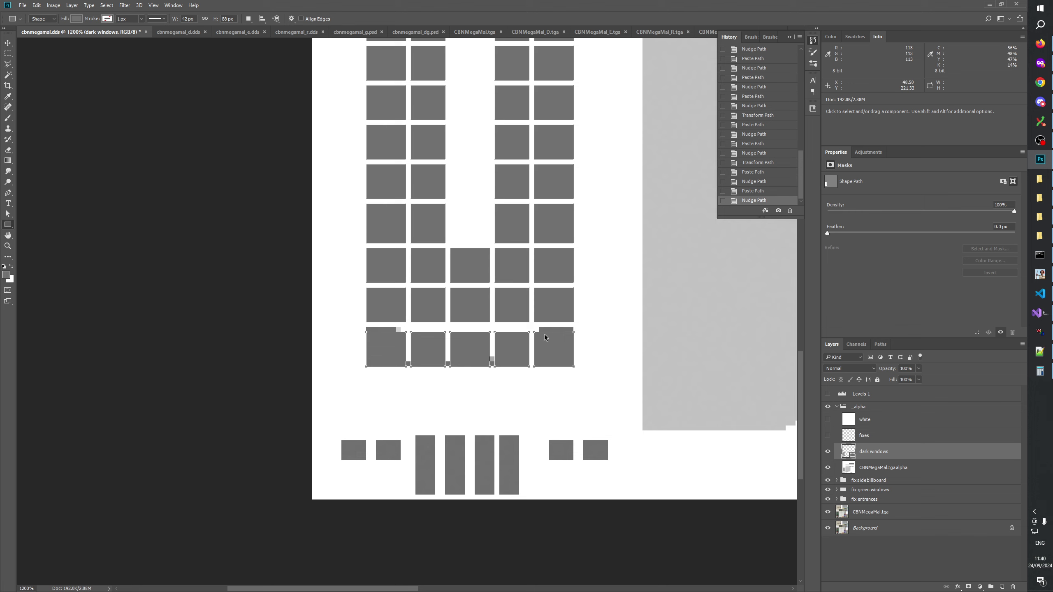
Try stretching the eleventh row's five rectangles upward to 8 px high
{"action": "key", "text": "ctrl+t"}
{"action": "left_click_drag", "start_coordinate": [470, 332], "coordinate": [466, 283]}
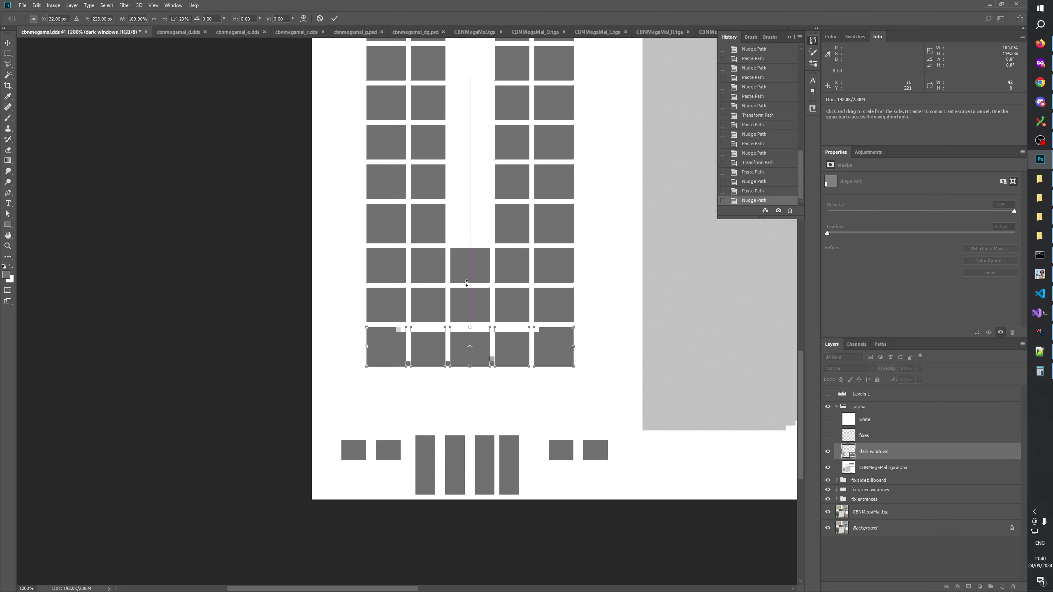
{"action": "left_click", "coordinate": [334, 19]}
Compare the lowest window rows of the alpha mask with the colour texture by toggling the _alpha group's visibility
{"action": "left_click", "coordinate": [825, 406]}
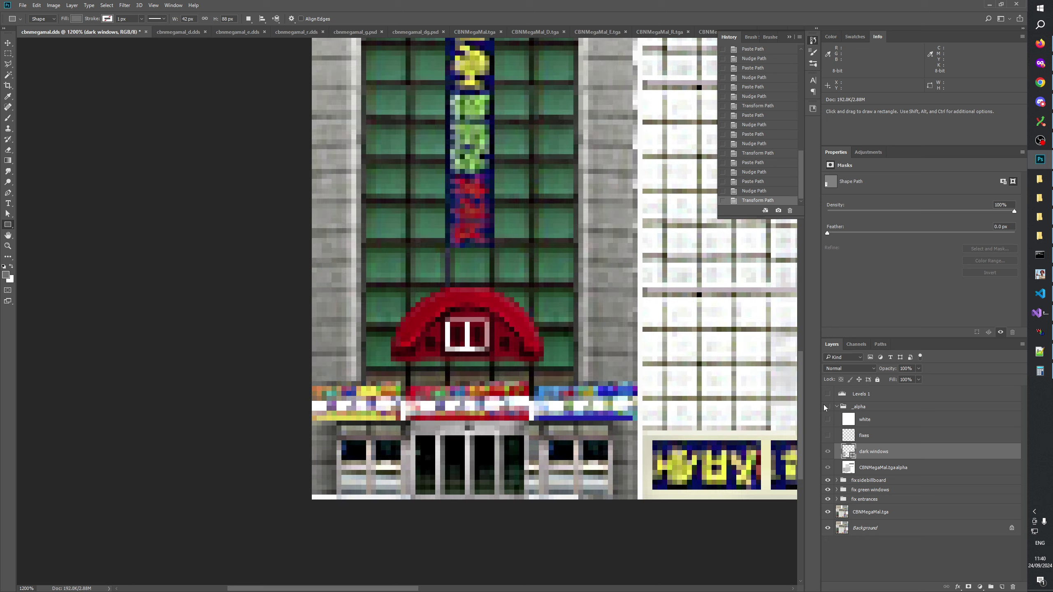
{"action": "left_click", "coordinate": [824, 406]}
{"action": "left_click", "coordinate": [824, 405]}
{"action": "left_click", "coordinate": [824, 406]}
{"action": "left_click", "coordinate": [824, 406]}
{"action": "left_click", "coordinate": [824, 405]}
{"action": "left_click", "coordinate": [824, 405]}
{"action": "left_click", "coordinate": [823, 405]}
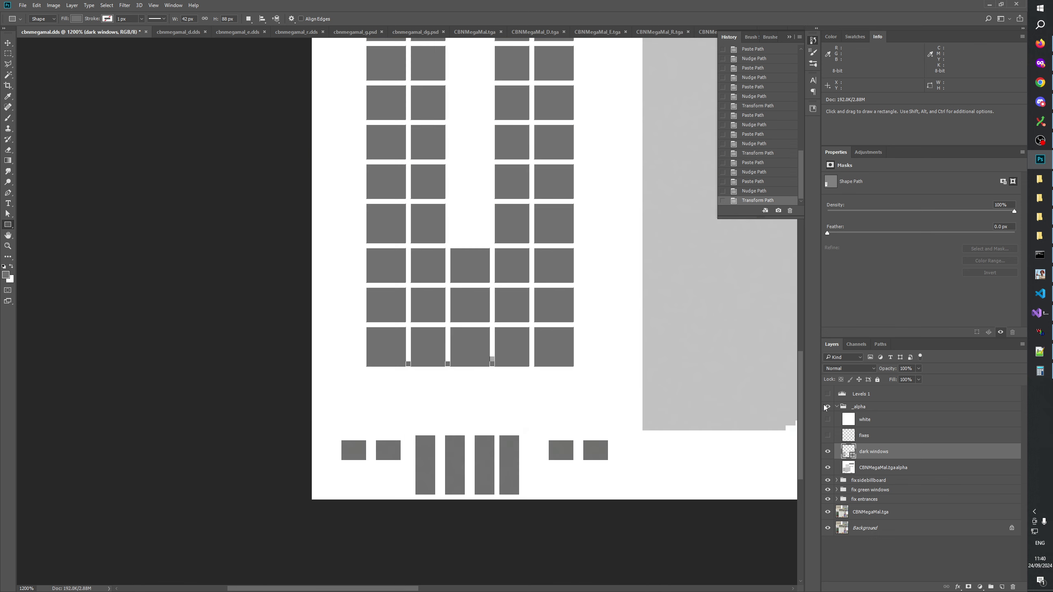
Shrink the eleventh row's five rectangles from their upper edge to 7 px high
{"action": "left_click_drag", "start_coordinate": [340, 336], "coordinate": [632, 350]}
{"action": "key", "text": "ctrl+t"}
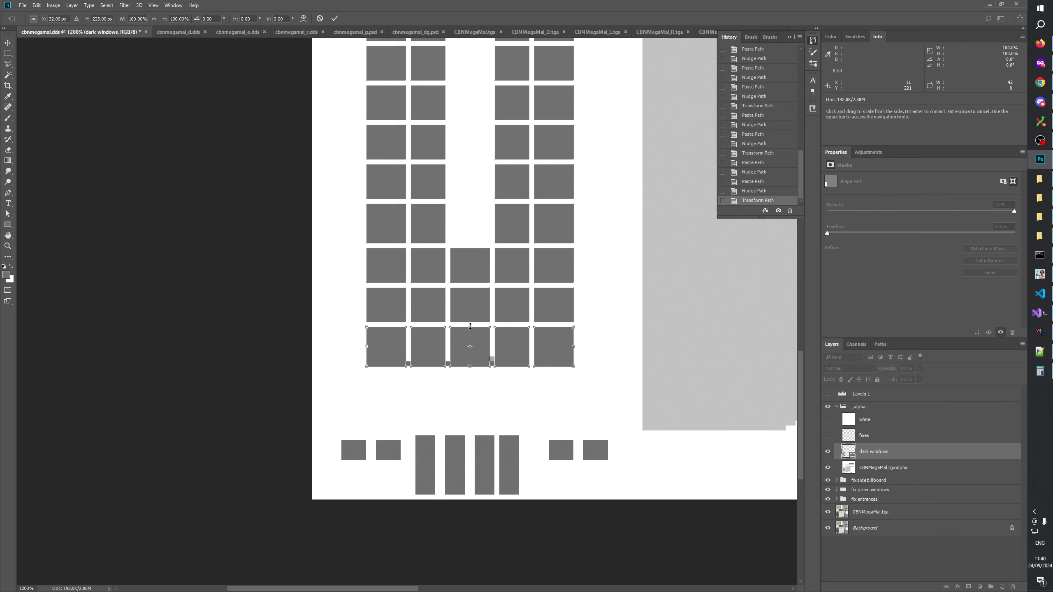
{"action": "left_click_drag", "start_coordinate": [470, 331], "coordinate": [470, 333]}
{"action": "left_click", "coordinate": [334, 18]}
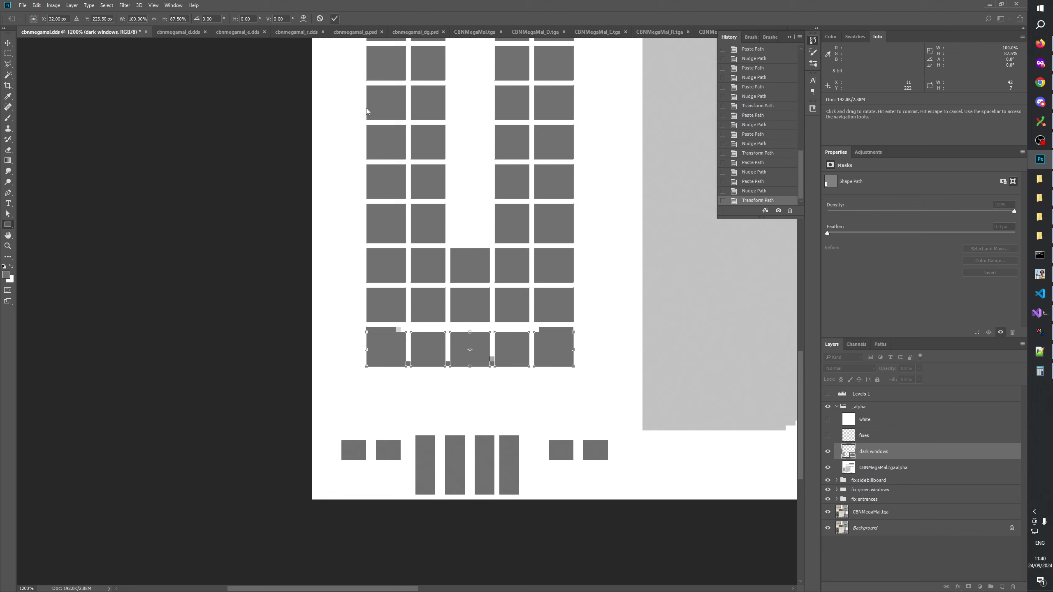
Stretch the tenth row's five rectangles downward to 8 px high
{"action": "left_click_drag", "start_coordinate": [357, 312], "coordinate": [603, 322]}
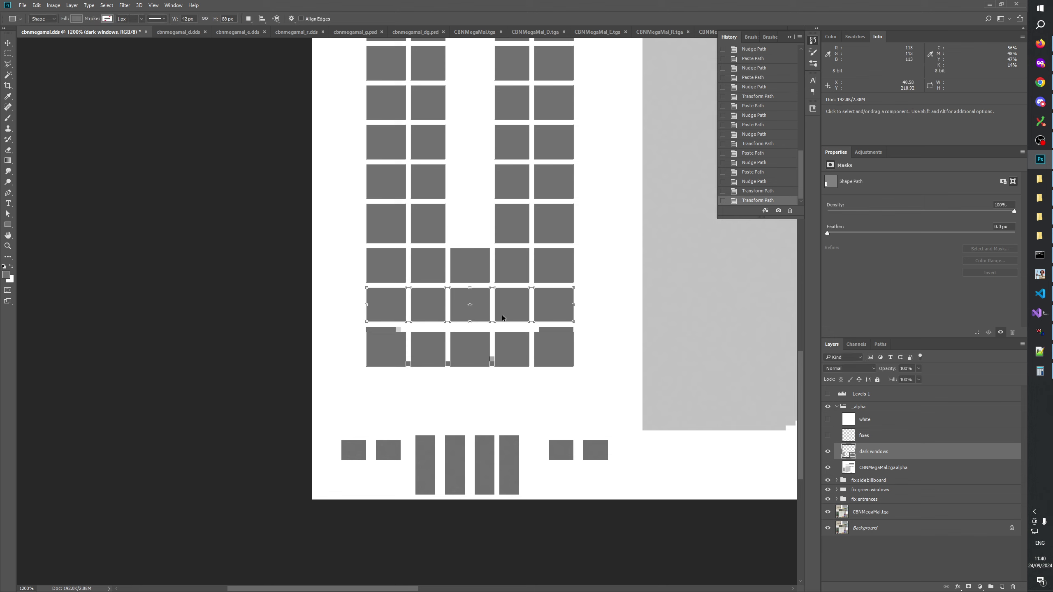
{"action": "key", "text": "ctrl+t"}
{"action": "left_click_drag", "start_coordinate": [470, 322], "coordinate": [472, 326]}
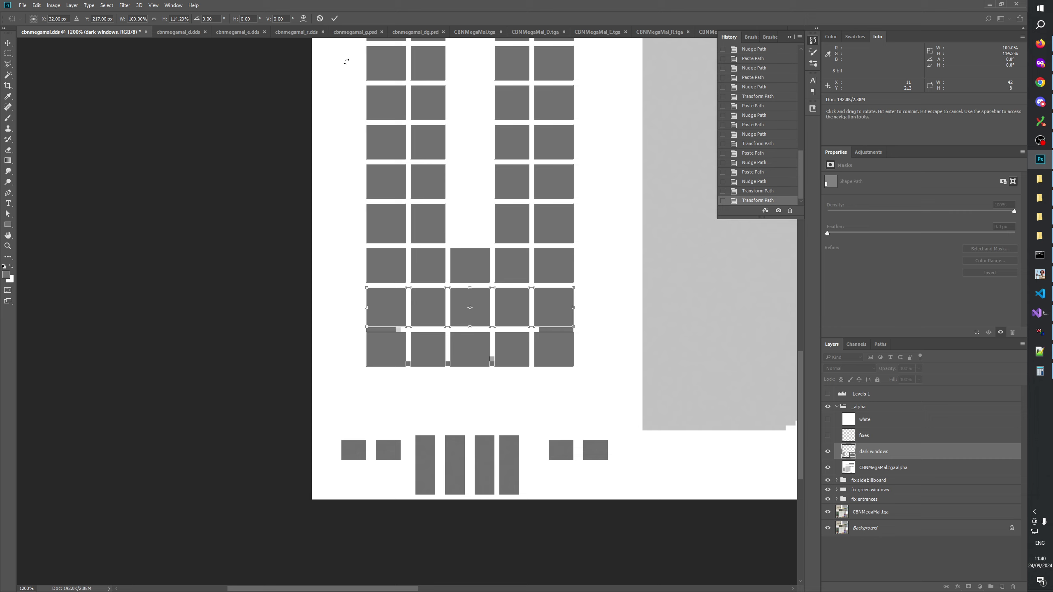
{"action": "left_click", "coordinate": [335, 18]}
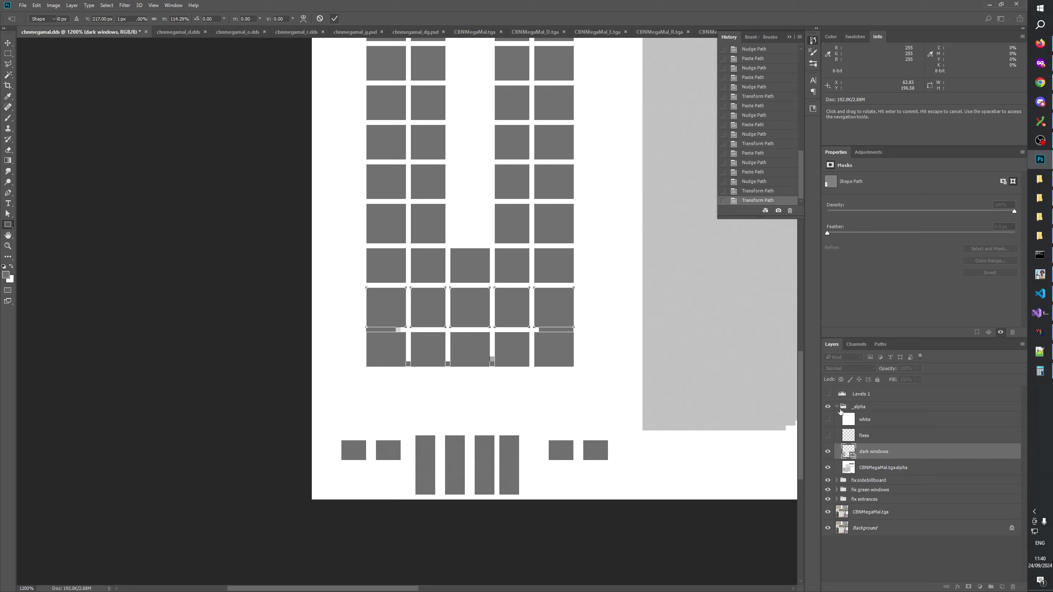
Place the white layer directly beneath the dark windows layer and make it visible
{"action": "left_click", "coordinate": [824, 472]}
{"action": "left_click", "coordinate": [826, 468]}
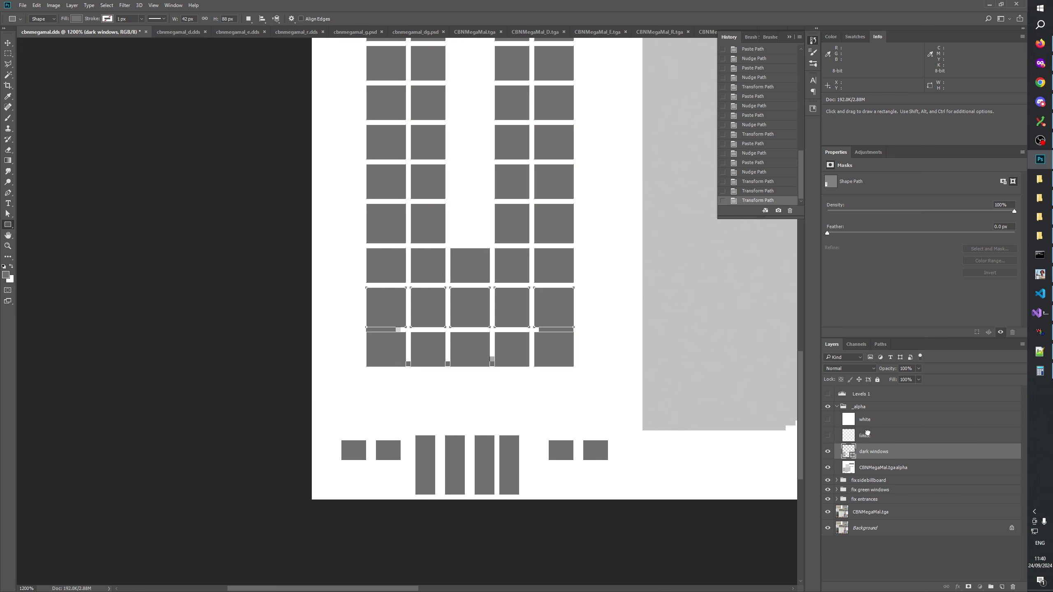
{"action": "left_click_drag", "start_coordinate": [867, 433], "coordinate": [849, 469]}
{"action": "left_click", "coordinate": [828, 453]}
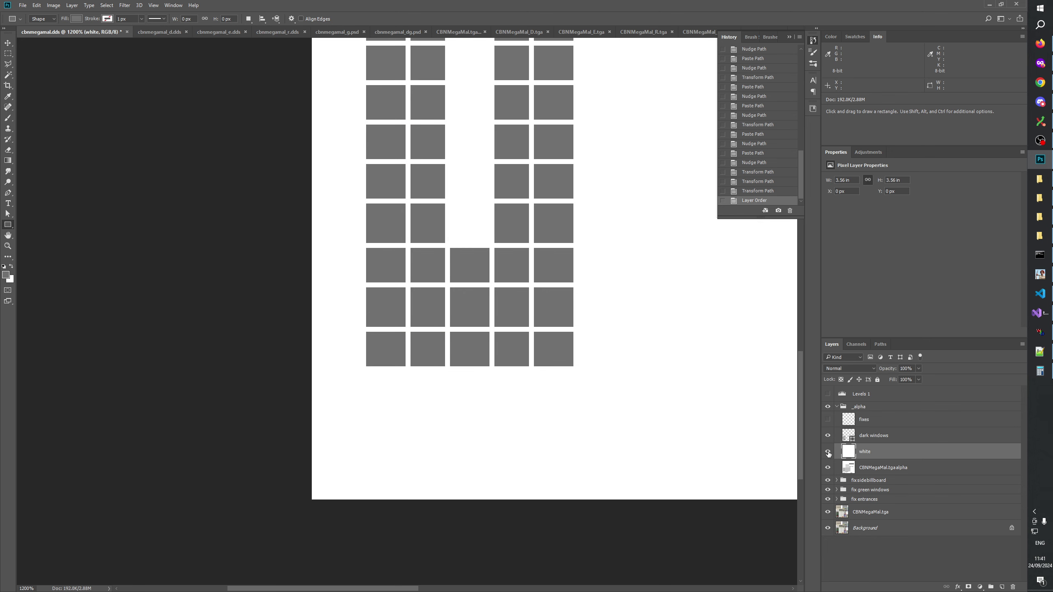
Compare the rebuilt window grid on its white backing with the colour texture by repeatedly toggling the _alpha group's visibility
{"action": "left_click", "coordinate": [829, 408]}
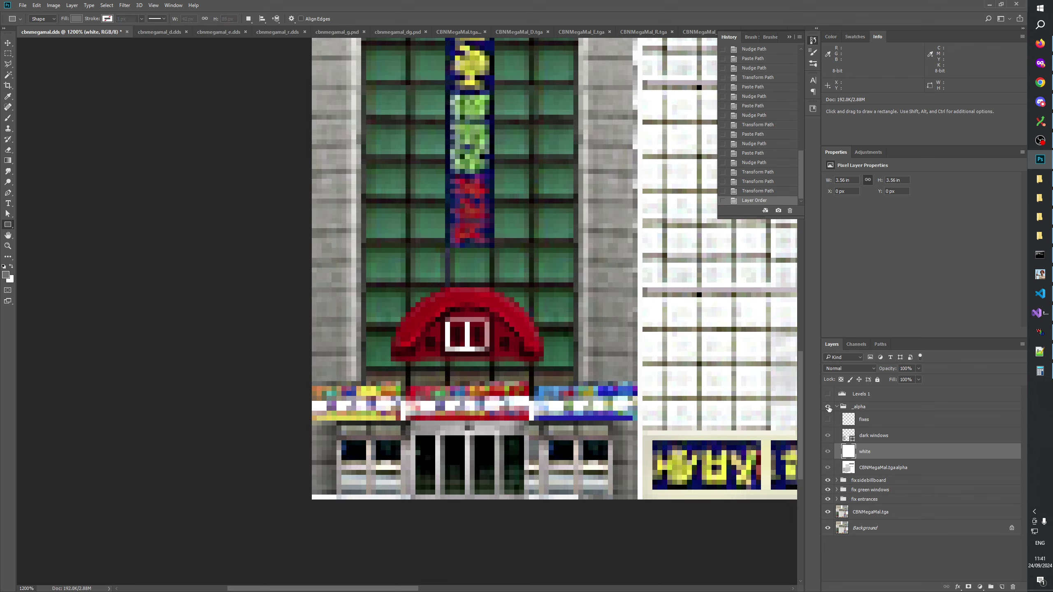
{"action": "left_click", "coordinate": [828, 408]}
{"action": "left_click", "coordinate": [829, 408]}
{"action": "left_click", "coordinate": [829, 408]}
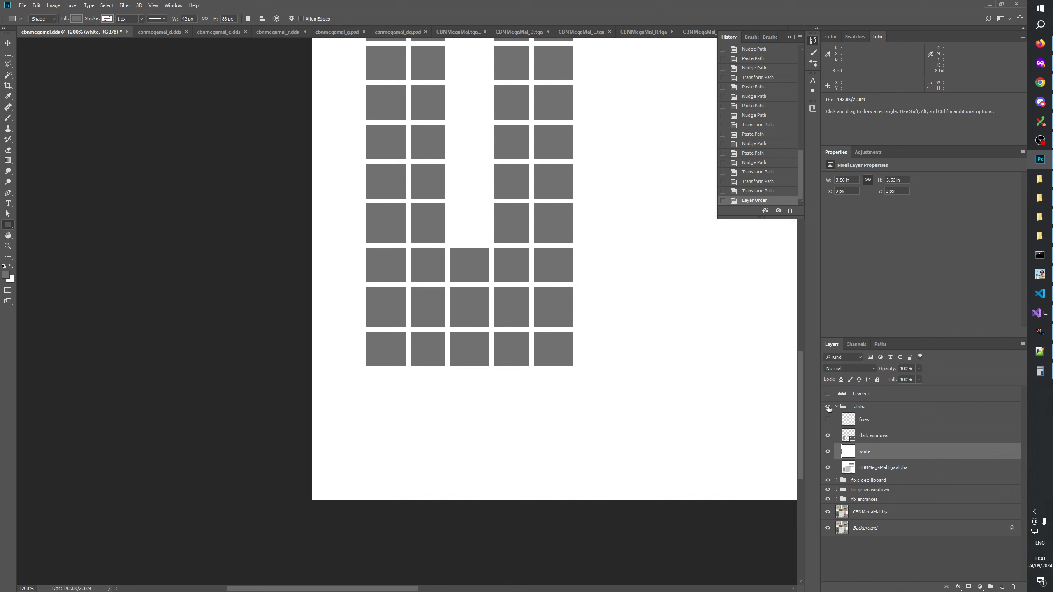
{"action": "left_click", "coordinate": [828, 408]}
{"action": "left_click", "coordinate": [829, 408]}
{"action": "left_click", "coordinate": [829, 409]}
{"action": "left_click", "coordinate": [829, 408]}
{"action": "left_click", "coordinate": [829, 408]}
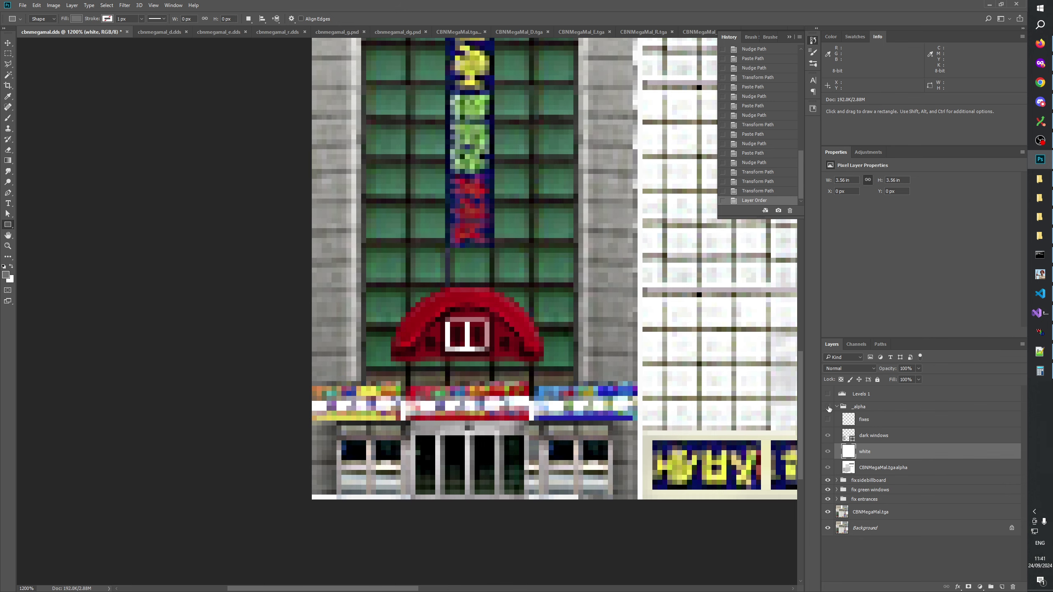
{"action": "left_click", "coordinate": [829, 408]}
{"action": "left_click", "coordinate": [829, 408]}
{"action": "left_click", "coordinate": [828, 408]}
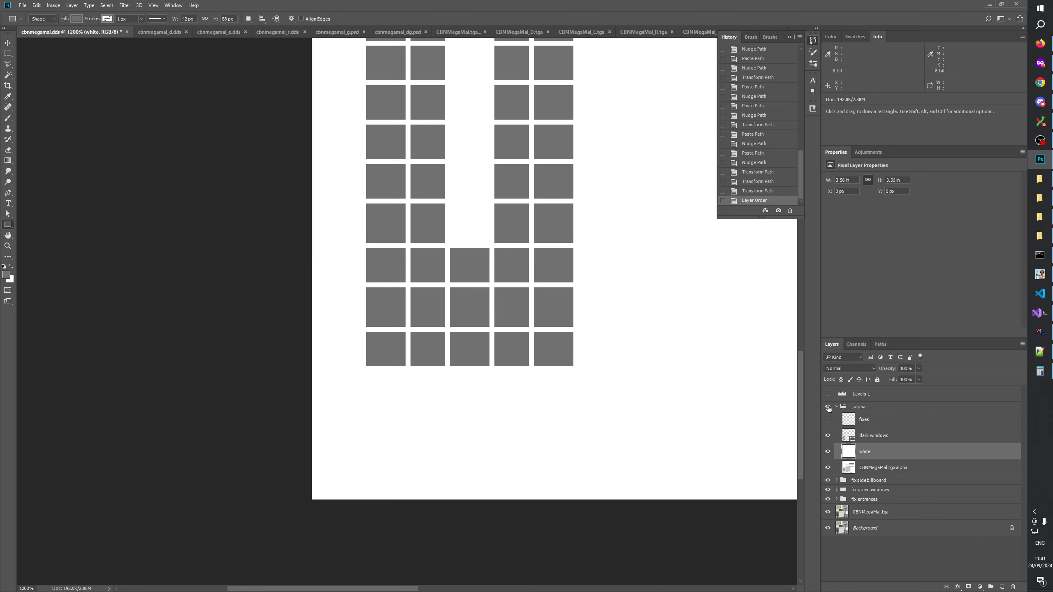
{"action": "left_click", "coordinate": [828, 408]}
{"action": "left_click", "coordinate": [829, 408]}
{"action": "left_click", "coordinate": [829, 408]}
{"action": "left_click", "coordinate": [828, 408]}
{"action": "left_click_drag", "start_coordinate": [651, 416], "coordinate": [550, 410]}
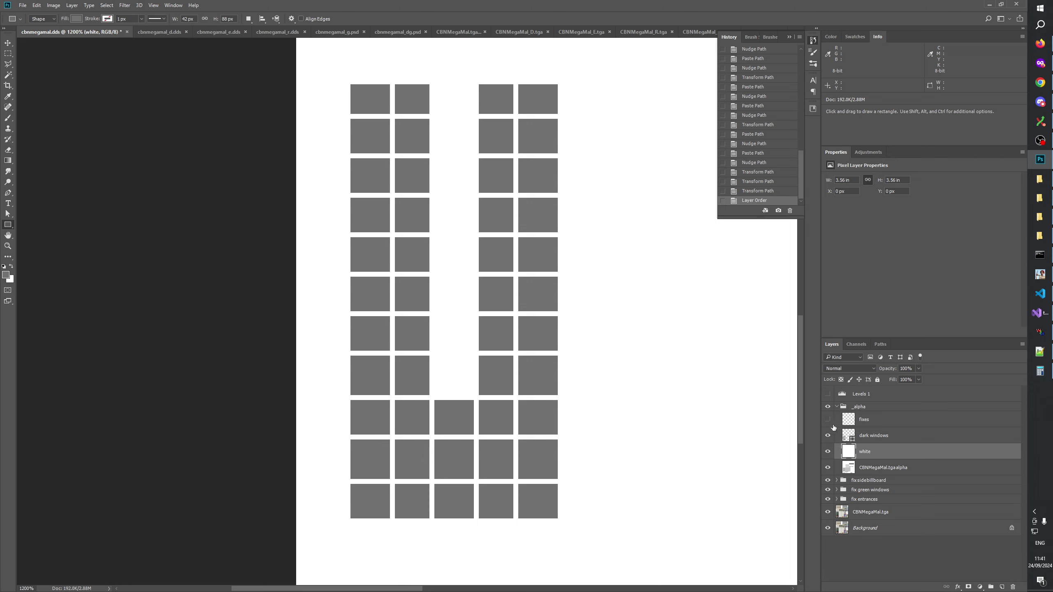
Hide the white layer and toggle the dark windows layer to compare its rectangles with the original alpha down to the entrance
{"action": "left_click", "coordinate": [828, 452]}
{"action": "left_click", "coordinate": [828, 452]}
{"action": "left_click", "coordinate": [828, 436]}
{"action": "left_click", "coordinate": [828, 451]}
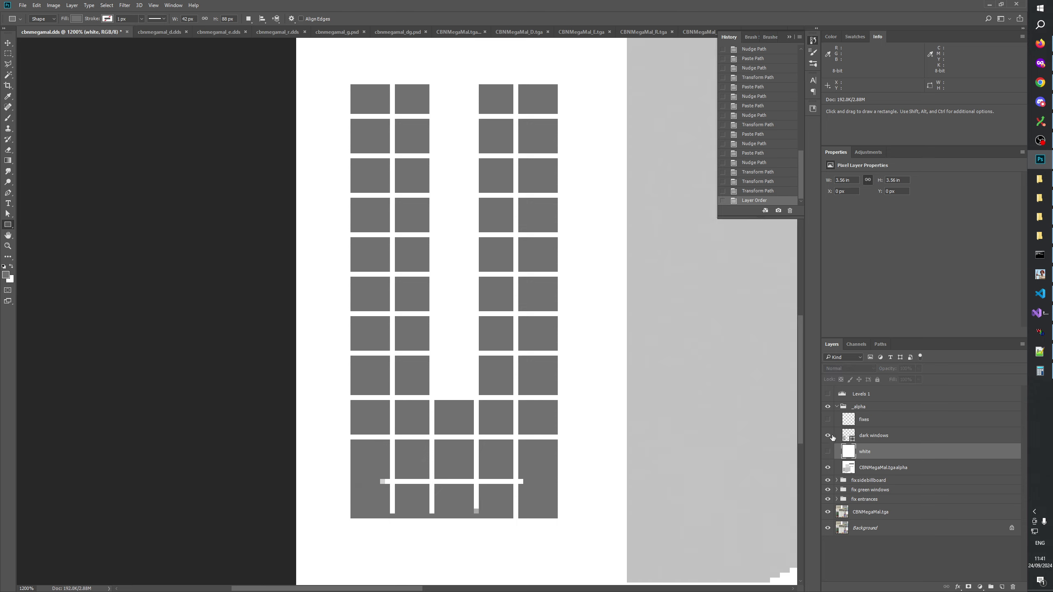
{"action": "left_click", "coordinate": [828, 436]}
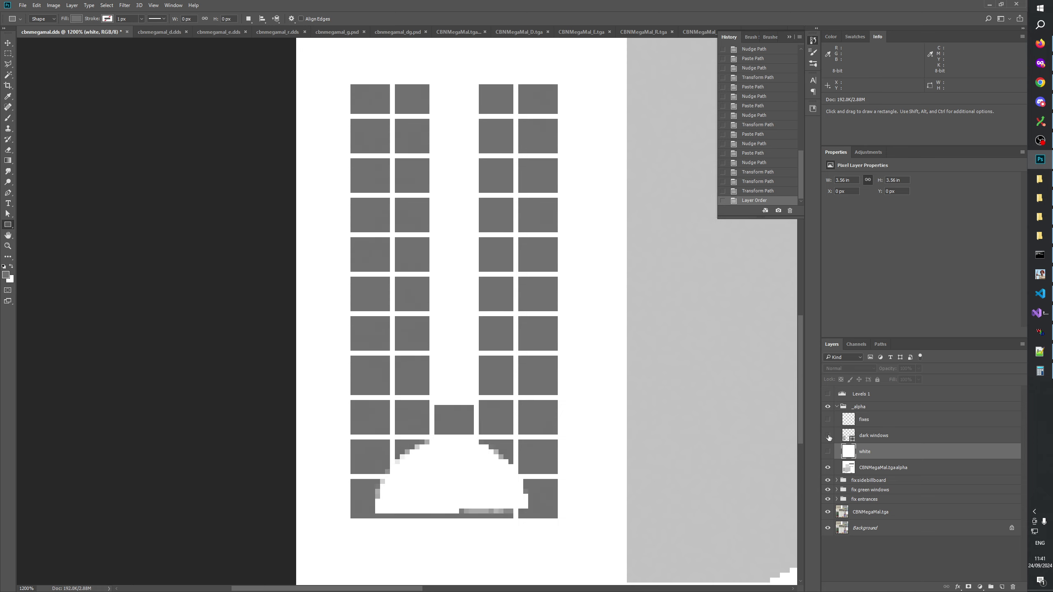
{"action": "scroll", "coordinate": [829, 437], "scroll_direction": "down", "scroll_amount": 2}
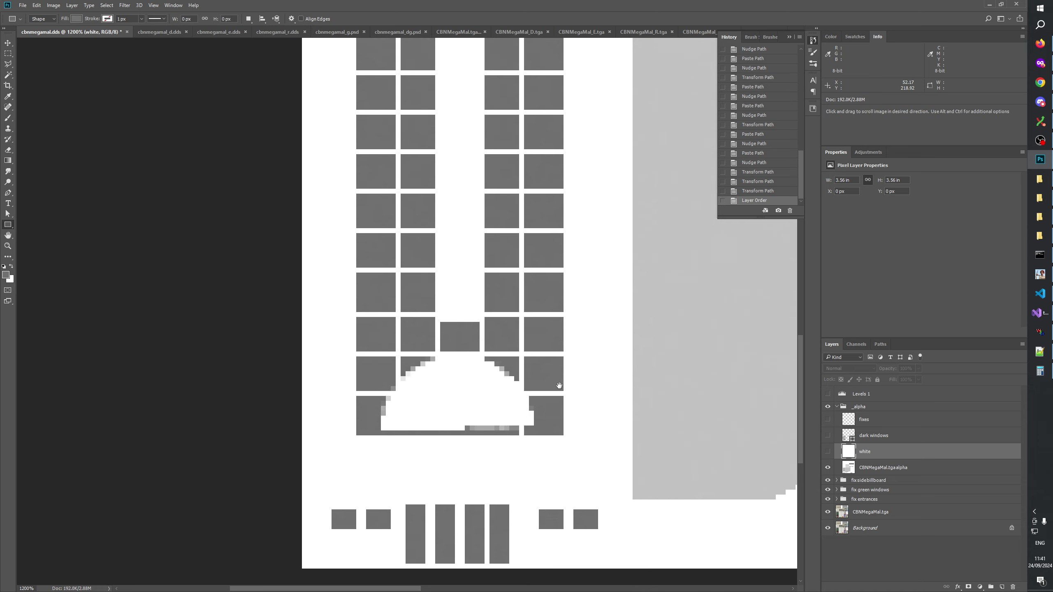
{"action": "left_click", "coordinate": [828, 436]}
{"action": "scroll", "coordinate": [558, 446], "scroll_direction": "down", "scroll_amount": 3}
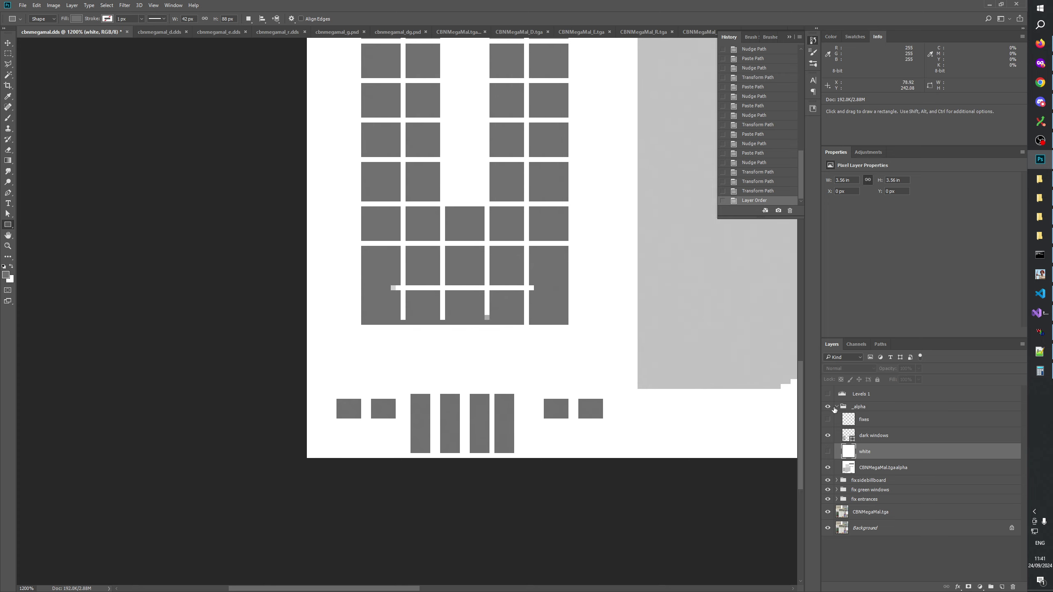
Lower the _alpha group's opacity to 61% so the colour texture shows through the mask
{"action": "left_click", "coordinate": [859, 408]}
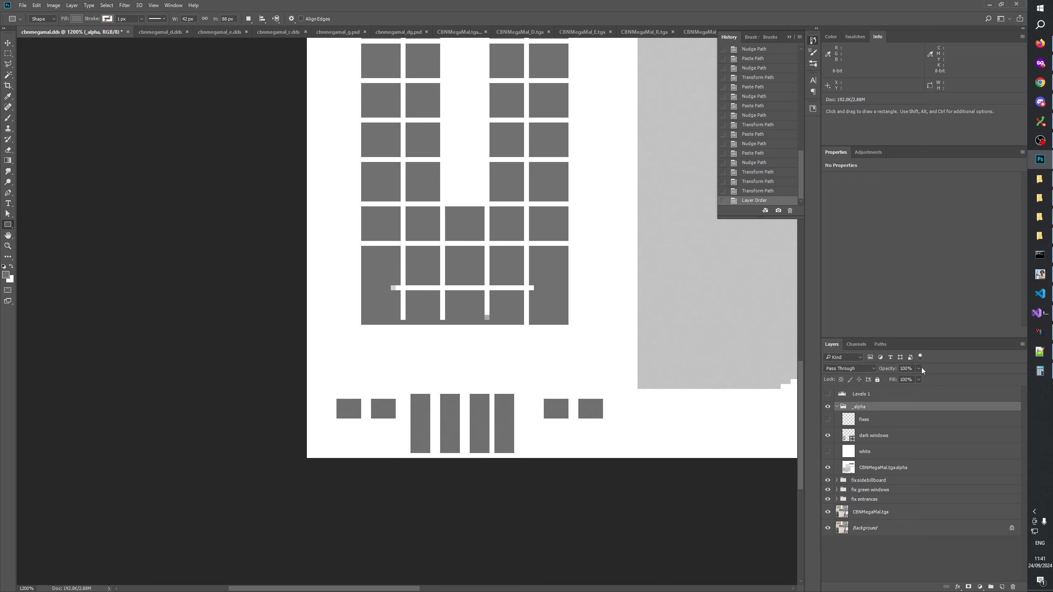
{"action": "left_click", "coordinate": [920, 369]}
{"action": "left_click_drag", "start_coordinate": [921, 378], "coordinate": [904, 381]}
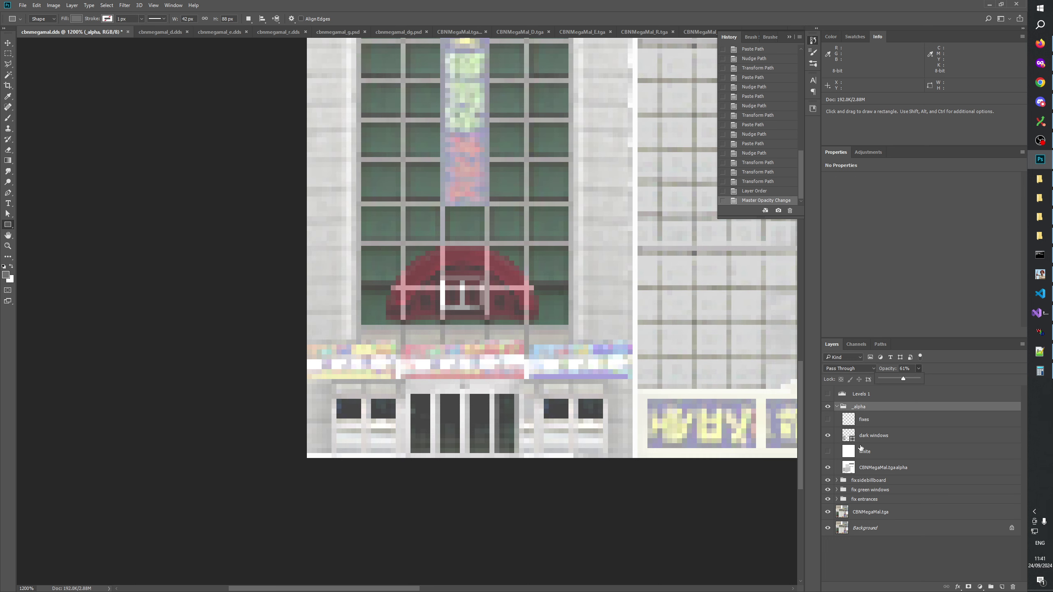
On the dark windows layer, draw rectangles over the four small windows flanking the entrance doors, two on each side
{"action": "left_click", "coordinate": [868, 433]}
{"action": "left_click", "coordinate": [867, 433]}
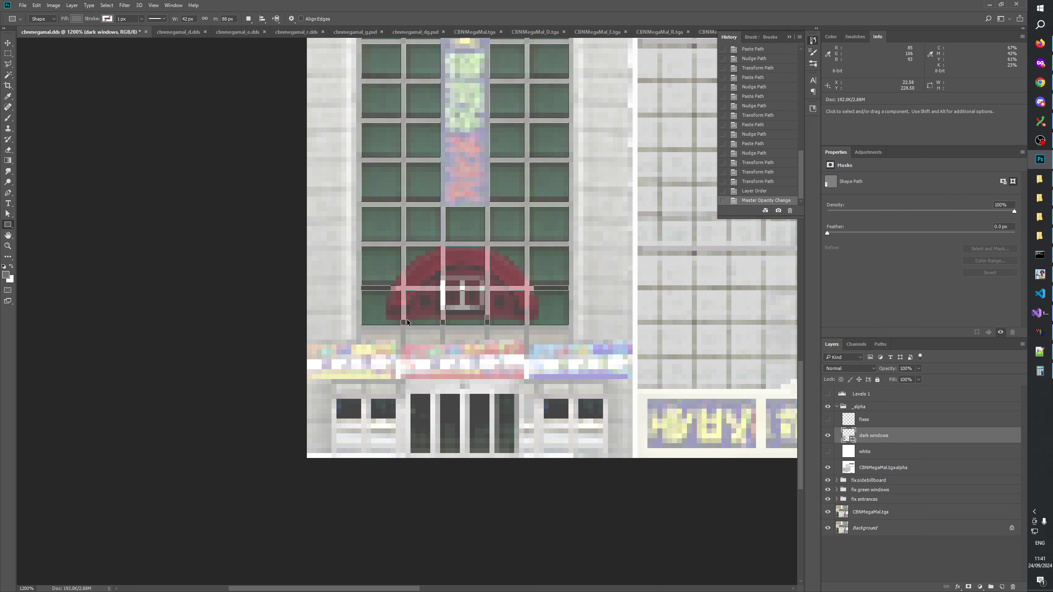
{"action": "mouse_move", "coordinate": [338, 402]}
{"action": "left_mouse_down"}
{"action": "mouse_move", "coordinate": [361, 418]}
{"action": "mouse_move", "coordinate": [396, 419]}
{"action": "left_mouse_up"}
{"action": "left_click_drag", "start_coordinate": [544, 401], "coordinate": [604, 419]}
Draw rectangles about 4 px wide and 12 px high over the four entrance doors
{"action": "left_click_drag", "start_coordinate": [413, 398], "coordinate": [460, 453]}
{"action": "left_click_drag", "start_coordinate": [470, 395], "coordinate": [489, 453]}
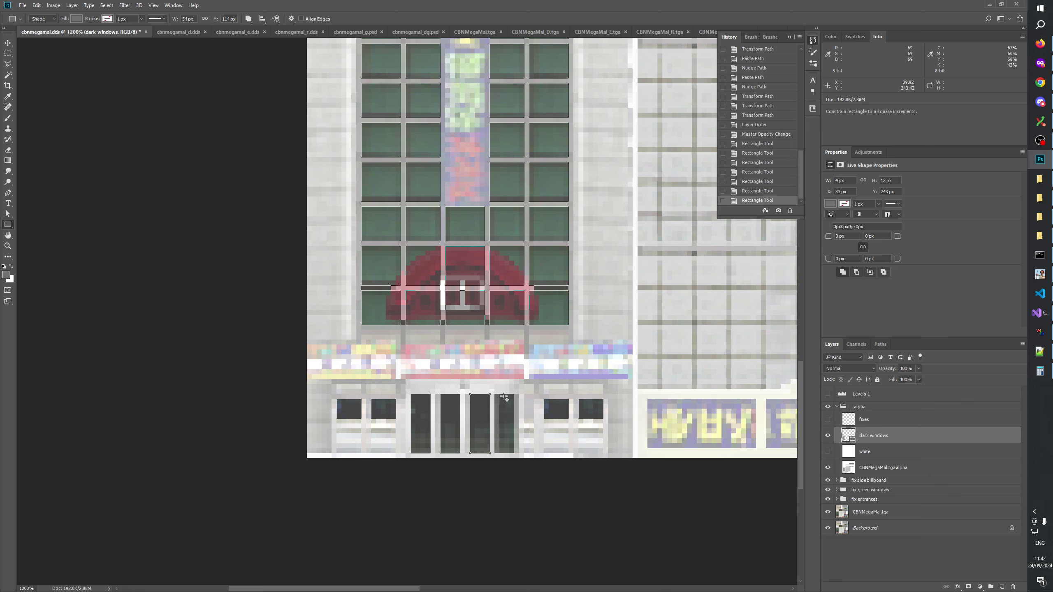
{"action": "left_click_drag", "start_coordinate": [500, 396], "coordinate": [519, 453]}
Check the entrance door and window rectangles against the colour texture by toggling the _alpha group's visibility
{"action": "left_click", "coordinate": [830, 409]}
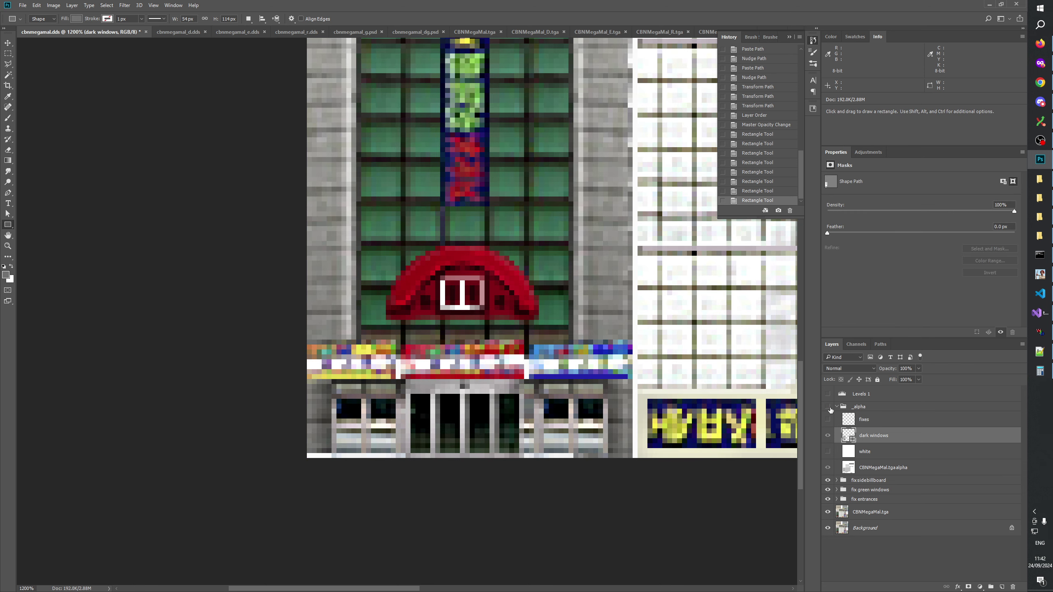
{"action": "left_click", "coordinate": [830, 408]}
{"action": "left_click", "coordinate": [830, 408]}
{"action": "left_click", "coordinate": [830, 408]}
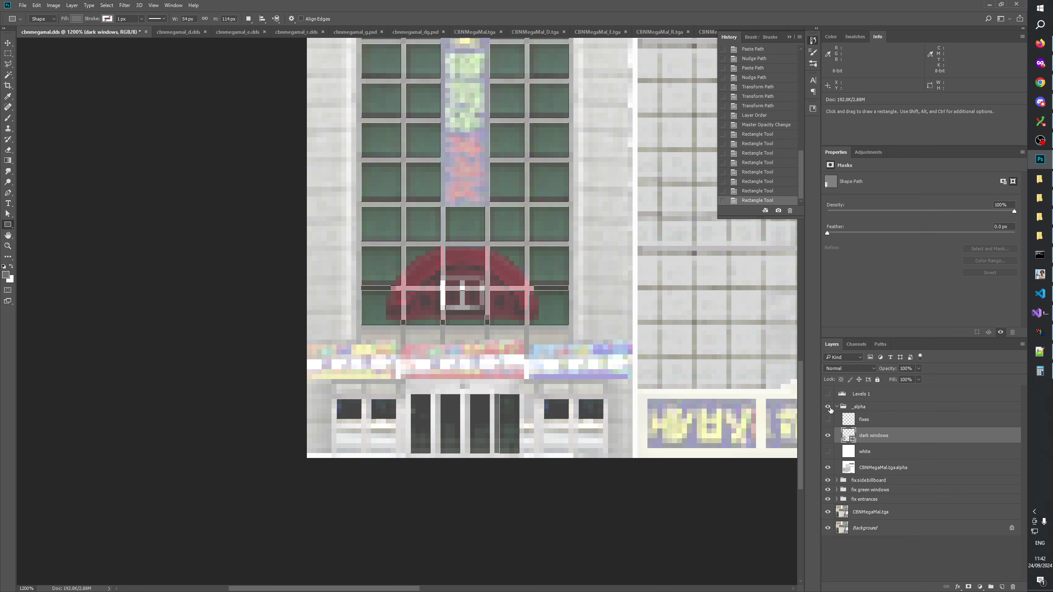
{"action": "left_click", "coordinate": [830, 408]}
{"action": "left_click", "coordinate": [830, 408]}
{"action": "left_click", "coordinate": [500, 423]}
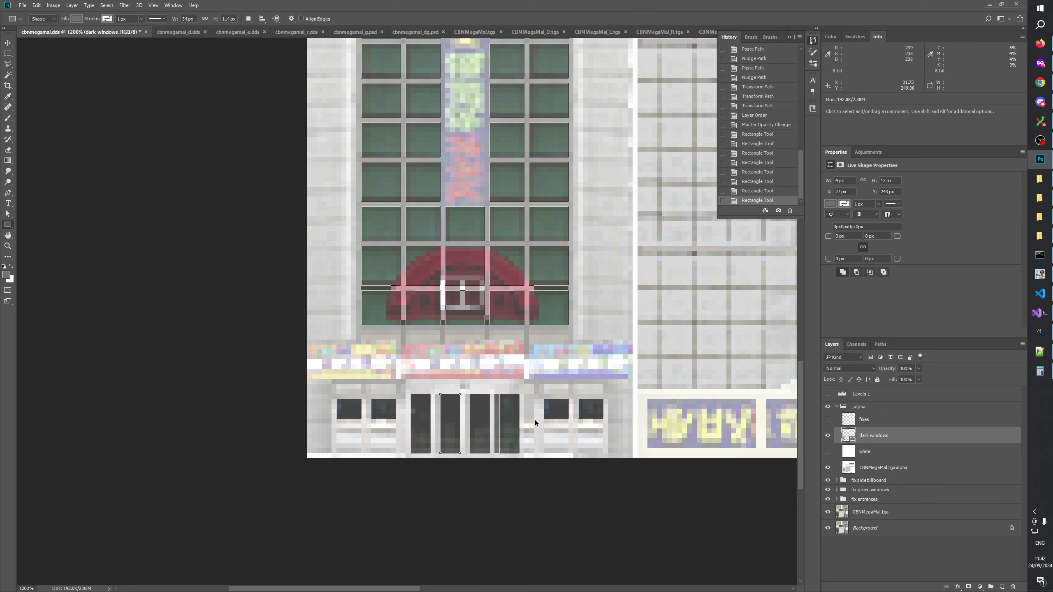
Draw 5 × 4 px rectangles over the two small windows directly flanking the doors of the storefront below the FREE billboard
{"action": "left_click_drag", "start_coordinate": [667, 303], "coordinate": [515, 461]}
{"action": "key", "text": "shift"}
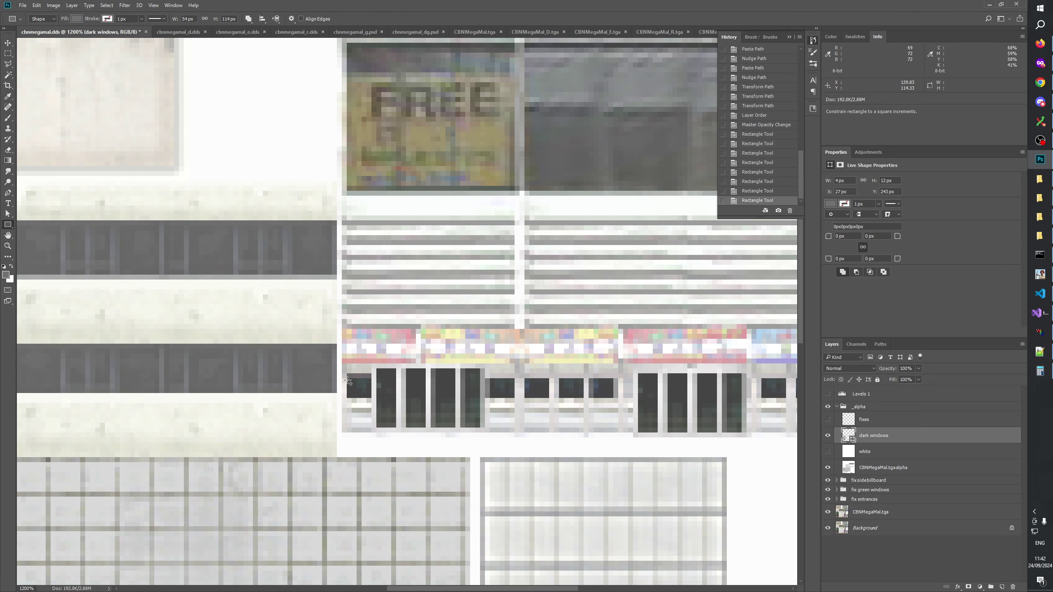
{"action": "mouse_move", "coordinate": [348, 381]}
{"action": "left_mouse_down"}
{"action": "mouse_move", "coordinate": [399, 393]}
{"action": "mouse_move", "coordinate": [372, 399]}
{"action": "left_mouse_up"}
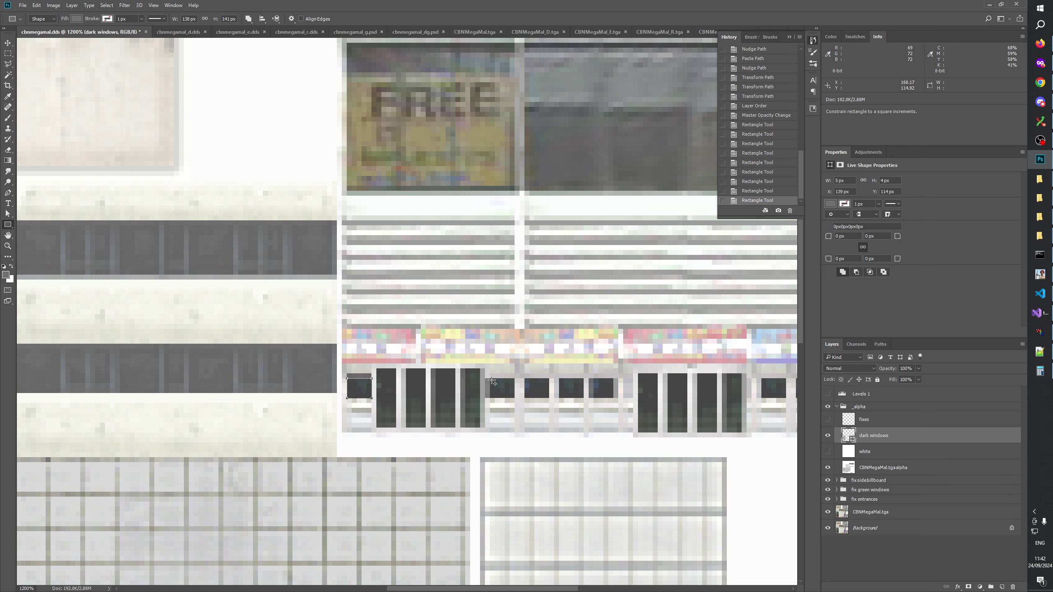
{"action": "mouse_move", "coordinate": [491, 379]}
{"action": "left_mouse_down"}
{"action": "mouse_move", "coordinate": [541, 403]}
{"action": "mouse_move", "coordinate": [516, 400]}
{"action": "left_mouse_up"}
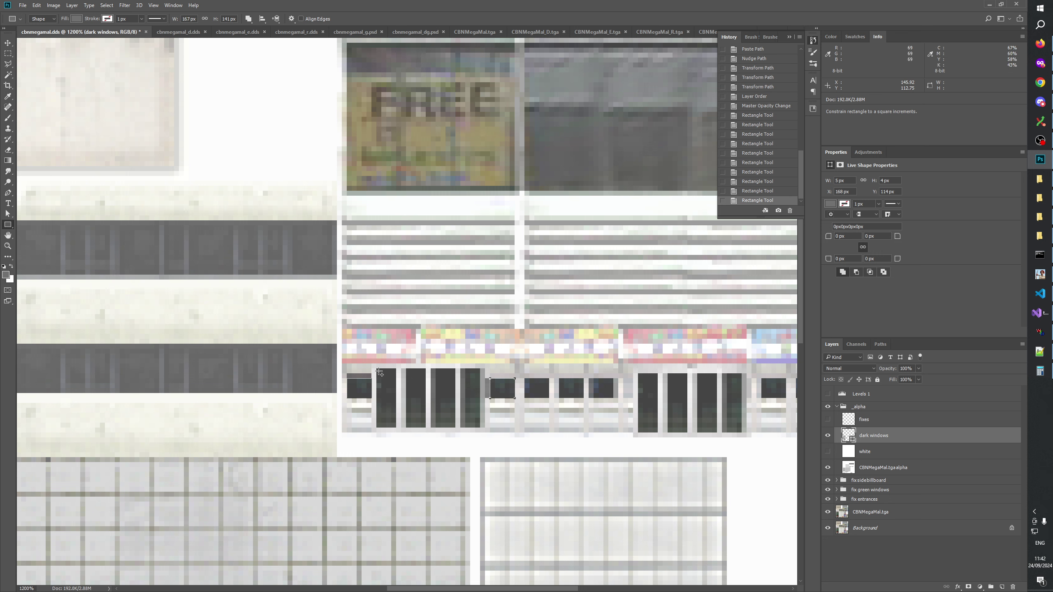
Draw 4 × 12 px rectangles over the four storefront doors below the FREE billboard on the dark windows layer
{"action": "left_click_drag", "start_coordinate": [376, 369], "coordinate": [397, 428]}
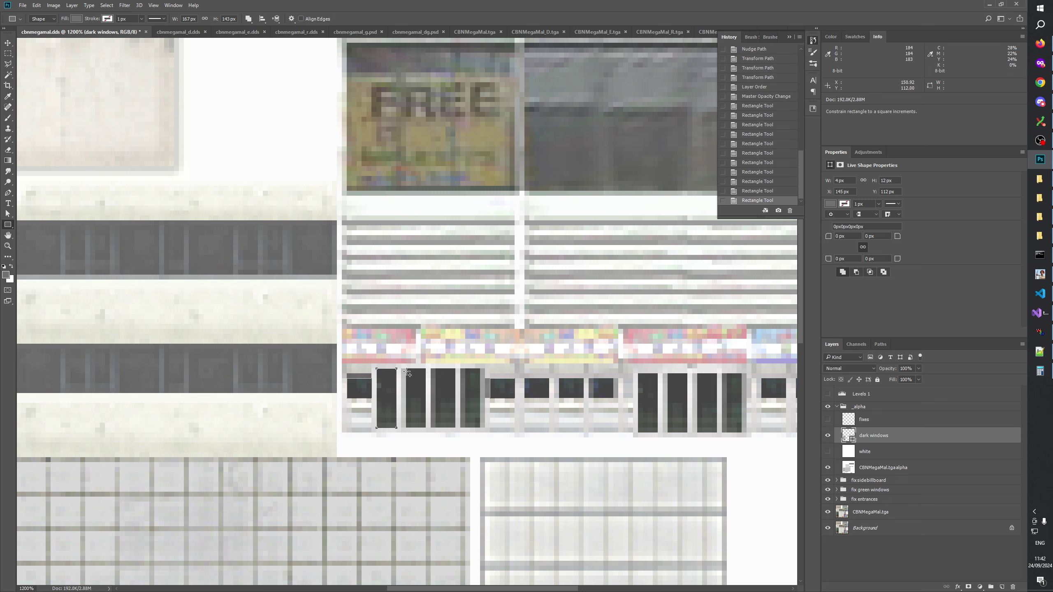
{"action": "mouse_move", "coordinate": [406, 369]}
{"action": "left_mouse_down"}
{"action": "mouse_move", "coordinate": [425, 369]}
{"action": "mouse_move", "coordinate": [426, 428]}
{"action": "left_mouse_up"}
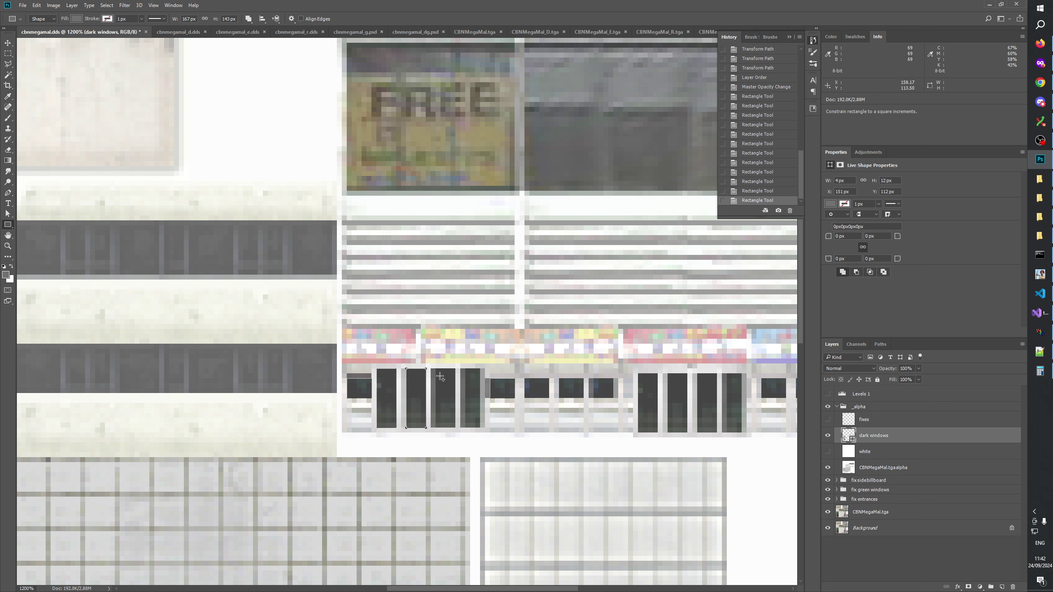
{"action": "left_click_drag", "start_coordinate": [435, 369], "coordinate": [455, 428]}
{"action": "left_click_drag", "start_coordinate": [468, 371], "coordinate": [484, 428]}
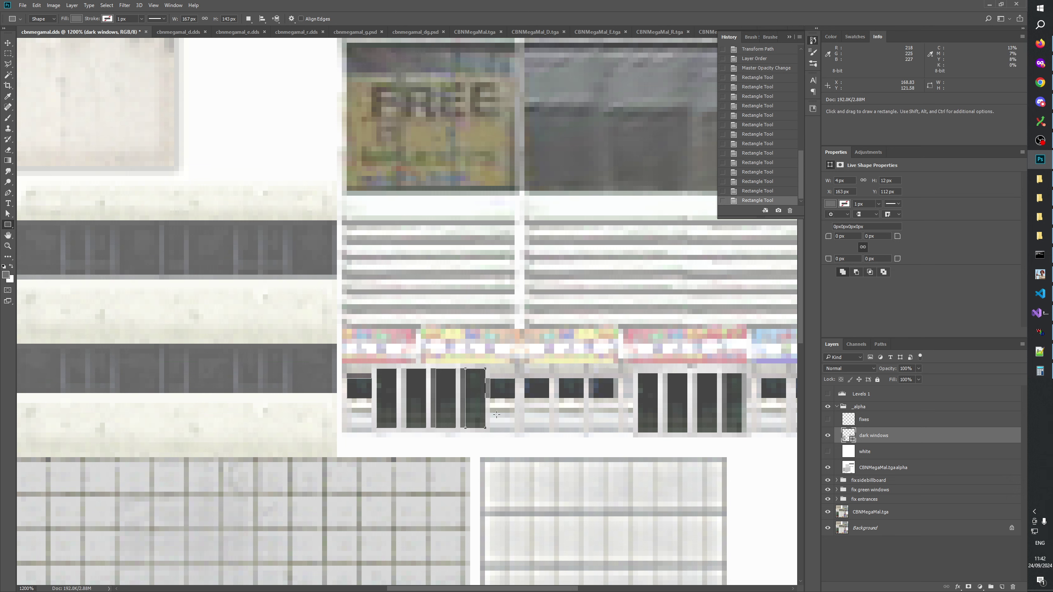
Draw 5 × 4 px rectangles over the remaining small windows between the two sets of storefront doors
{"action": "key", "text": "shift"}
{"action": "mouse_move", "coordinate": [526, 384]}
{"action": "left_mouse_down"}
{"action": "mouse_move", "coordinate": [550, 399]}
{"action": "mouse_move", "coordinate": [622, 392]}
{"action": "mouse_move", "coordinate": [634, 402]}
{"action": "mouse_move", "coordinate": [461, 411]}
{"action": "left_mouse_up"}
{"action": "key", "text": "space"}
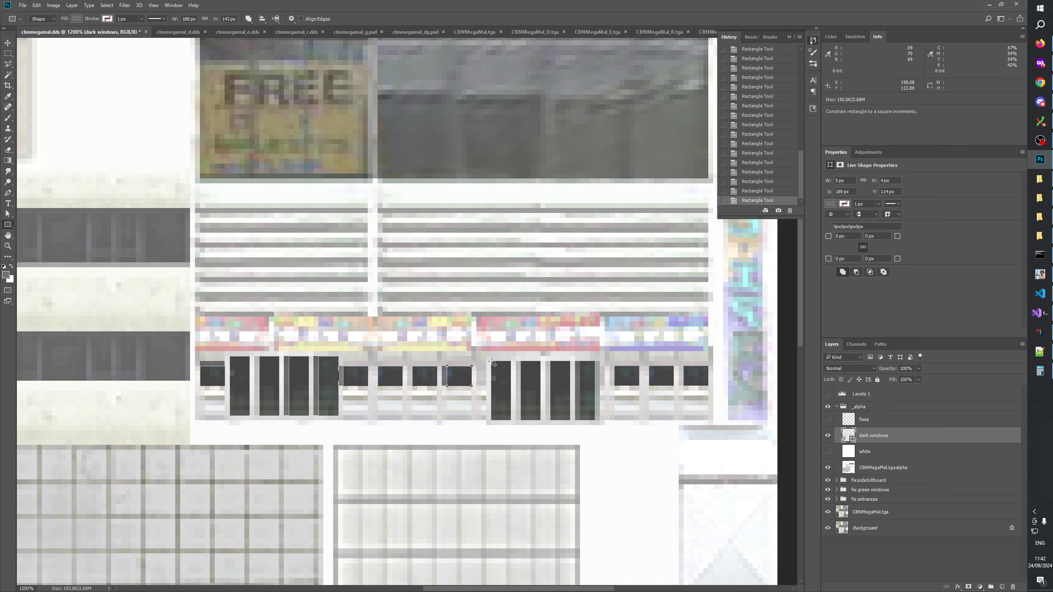
Draw 4 × 12 px rectangles over the second set of four storefront doors and small rectangles over the three windows beyond them
{"action": "mouse_move", "coordinate": [491, 361]}
{"action": "left_mouse_down"}
{"action": "mouse_move", "coordinate": [508, 420]}
{"action": "mouse_move", "coordinate": [529, 374]}
{"action": "mouse_move", "coordinate": [541, 420]}
{"action": "left_mouse_up"}
{"action": "left_click_drag", "start_coordinate": [550, 361], "coordinate": [571, 421]}
{"action": "left_click_drag", "start_coordinate": [579, 361], "coordinate": [496, 413]}
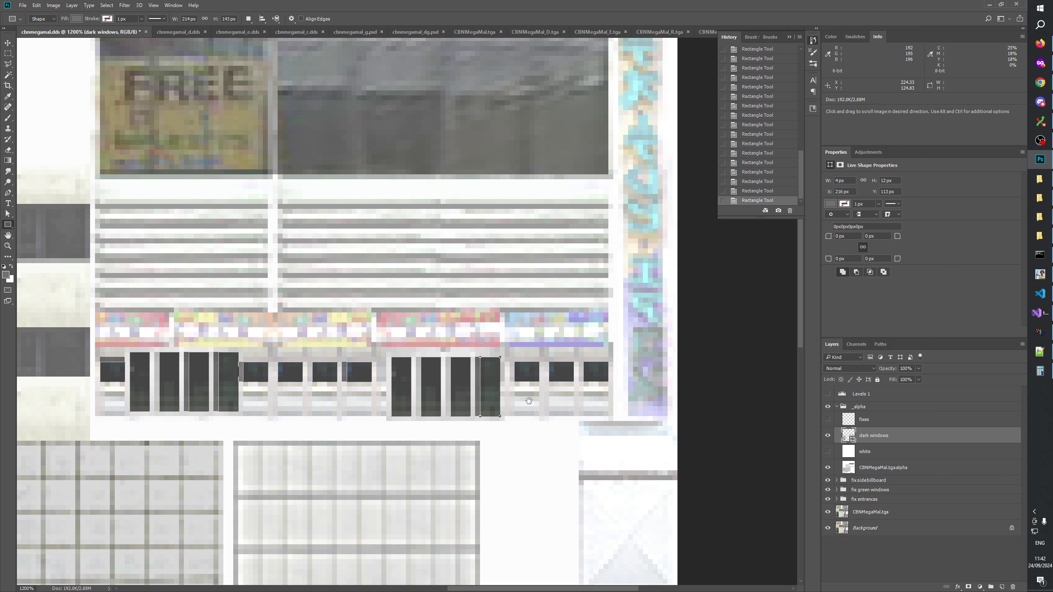
{"action": "mouse_move", "coordinate": [515, 361]}
{"action": "left_mouse_down"}
{"action": "mouse_move", "coordinate": [540, 382]}
{"action": "mouse_move", "coordinate": [609, 382]}
{"action": "left_mouse_up"}
{"action": "left_click_drag", "start_coordinate": [402, 254], "coordinate": [603, 315]}
In the _alpha group, hide the original CBNMegaMal.tga alpha layer and show the white layer behind the dark windows shapes
{"action": "left_click", "coordinate": [828, 406]}
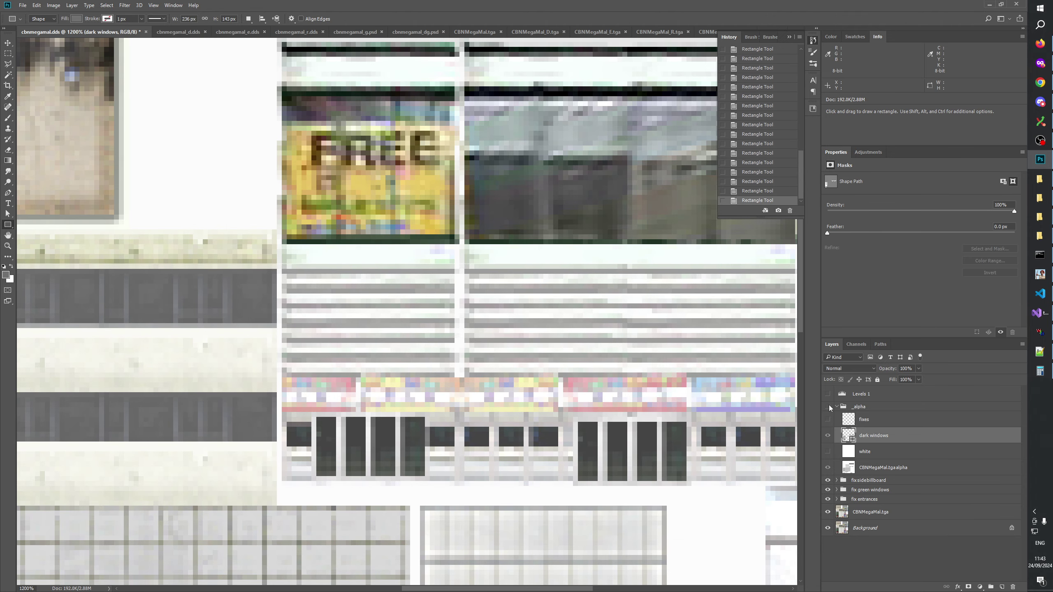
{"action": "left_click", "coordinate": [829, 407]}
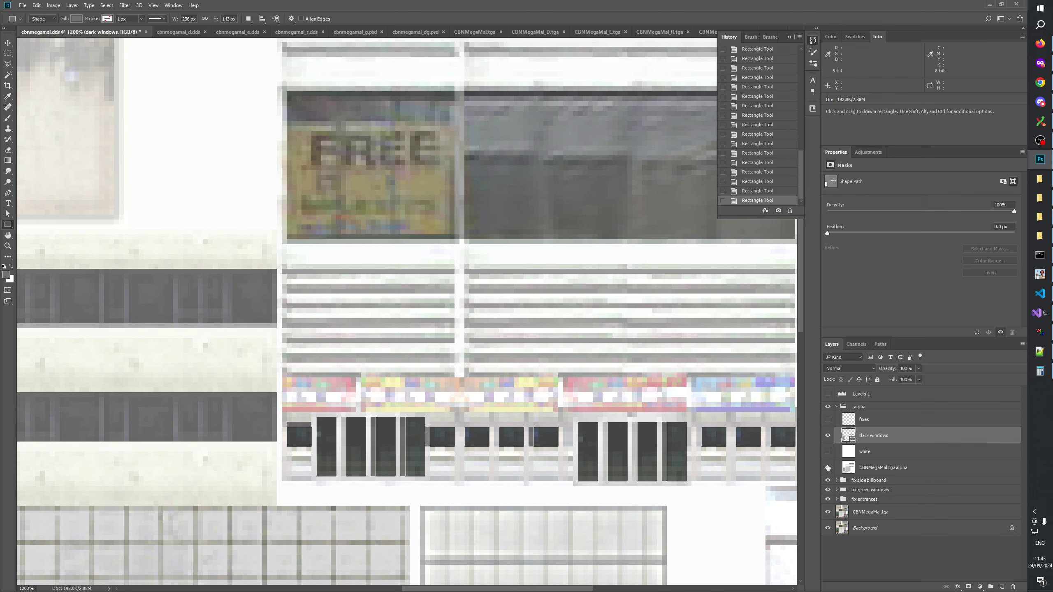
{"action": "left_click", "coordinate": [828, 468]}
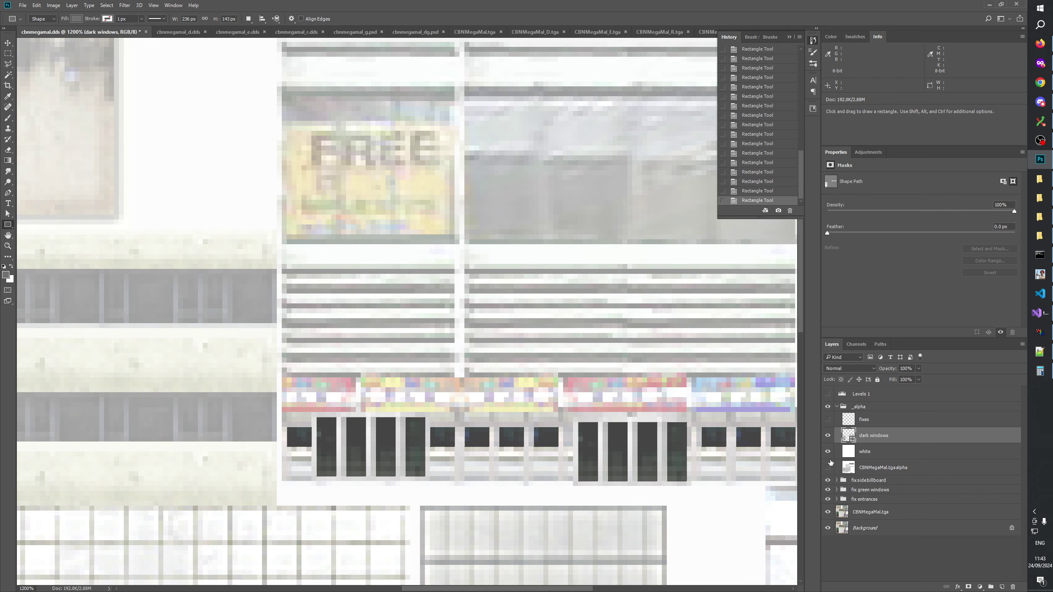
{"action": "left_click", "coordinate": [828, 452]}
{"action": "left_click", "coordinate": [828, 452]}
Compare the storefront door and window rectangles with the colour texture by toggling the _alpha group and the white layer
{"action": "left_click", "coordinate": [828, 407]}
{"action": "left_click", "coordinate": [827, 407]}
{"action": "left_click", "coordinate": [827, 407]}
{"action": "left_click", "coordinate": [827, 407]}
{"action": "left_click", "coordinate": [828, 407]}
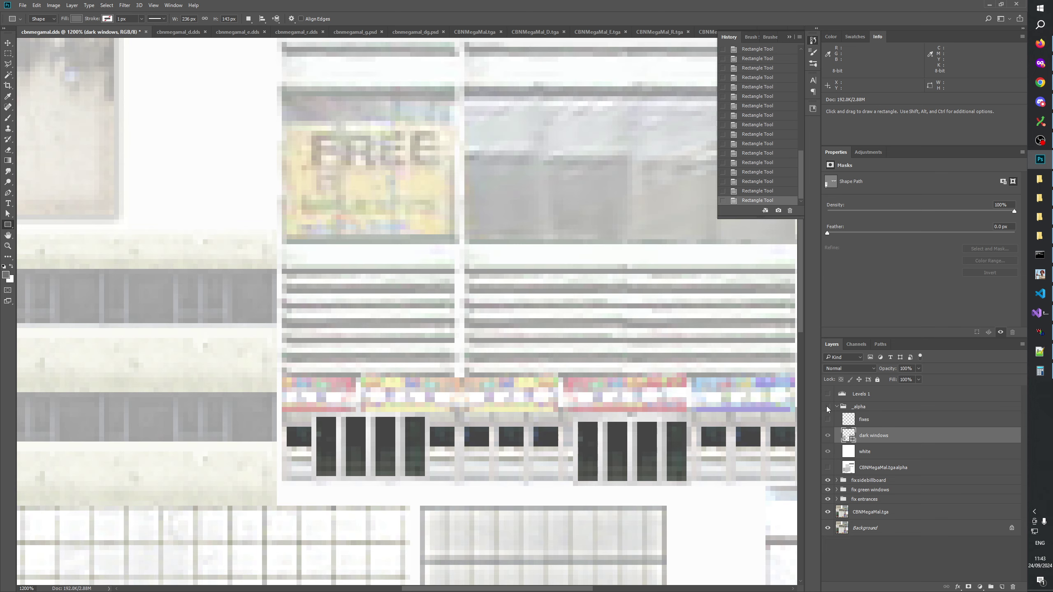
{"action": "left_click", "coordinate": [827, 406]}
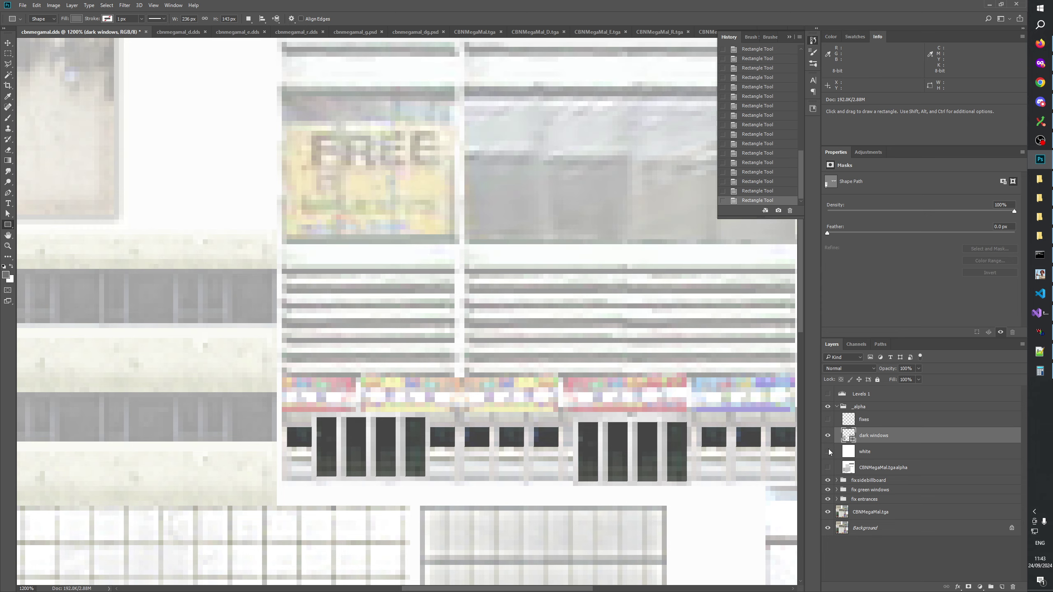
{"action": "left_click", "coordinate": [829, 452]}
{"action": "scroll", "coordinate": [407, 290], "scroll_direction": "right", "scroll_amount": 5}
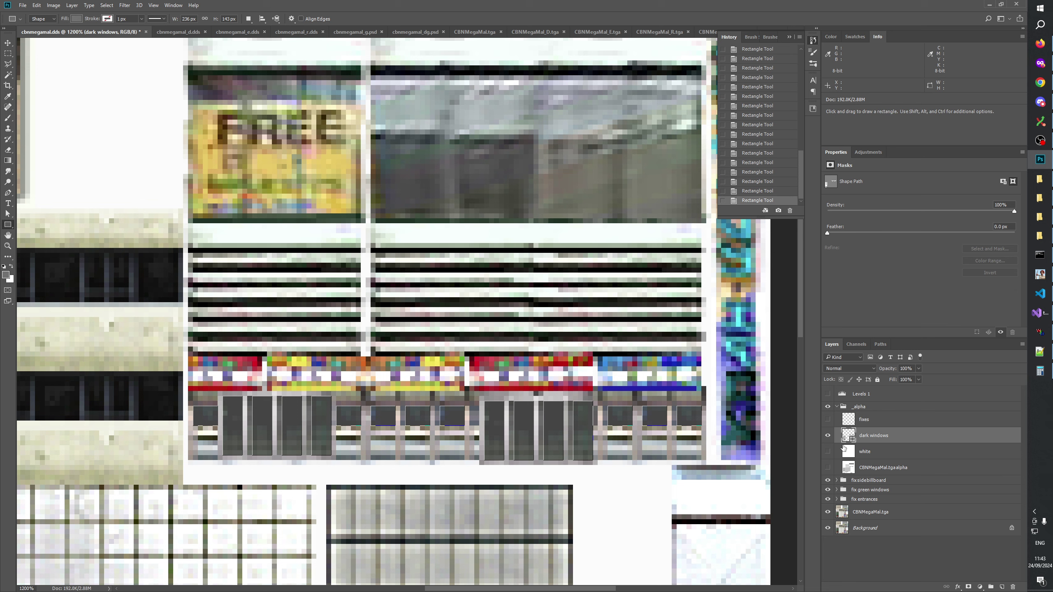
{"action": "left_click", "coordinate": [828, 452]}
{"action": "left_click", "coordinate": [827, 407]}
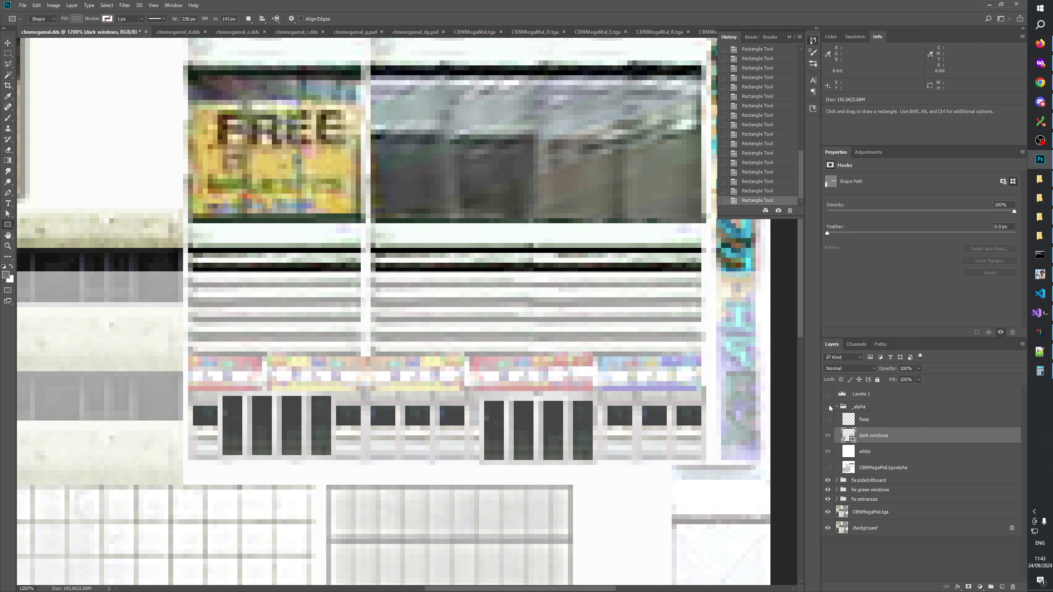
{"action": "left_click", "coordinate": [827, 407]}
Set the _alpha group's opacity to 100% and hide its white layer
{"action": "left_click", "coordinate": [846, 408]}
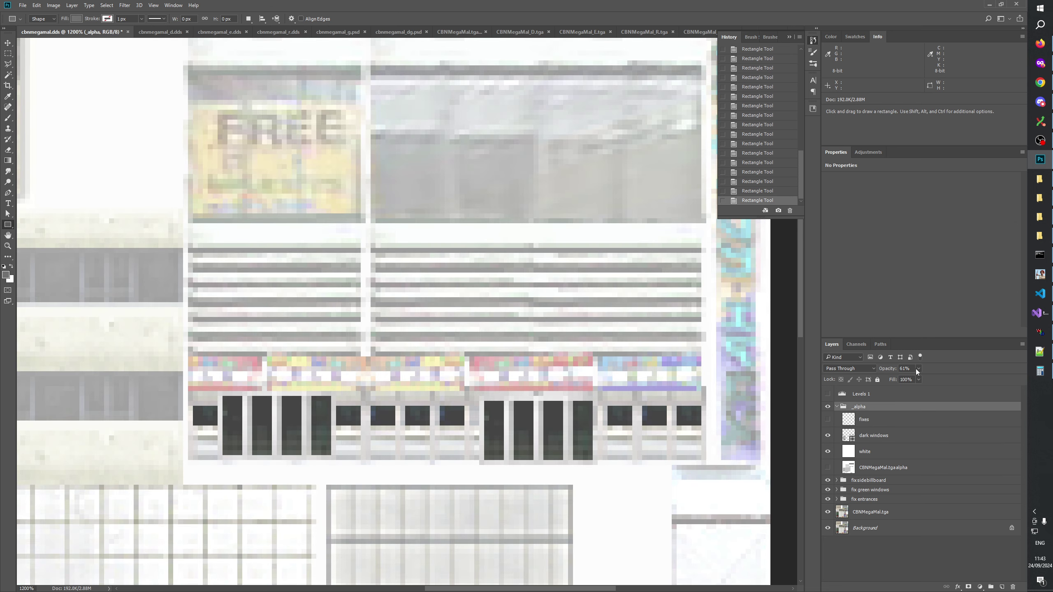
{"action": "left_click_drag", "start_coordinate": [920, 379], "coordinate": [950, 382]}
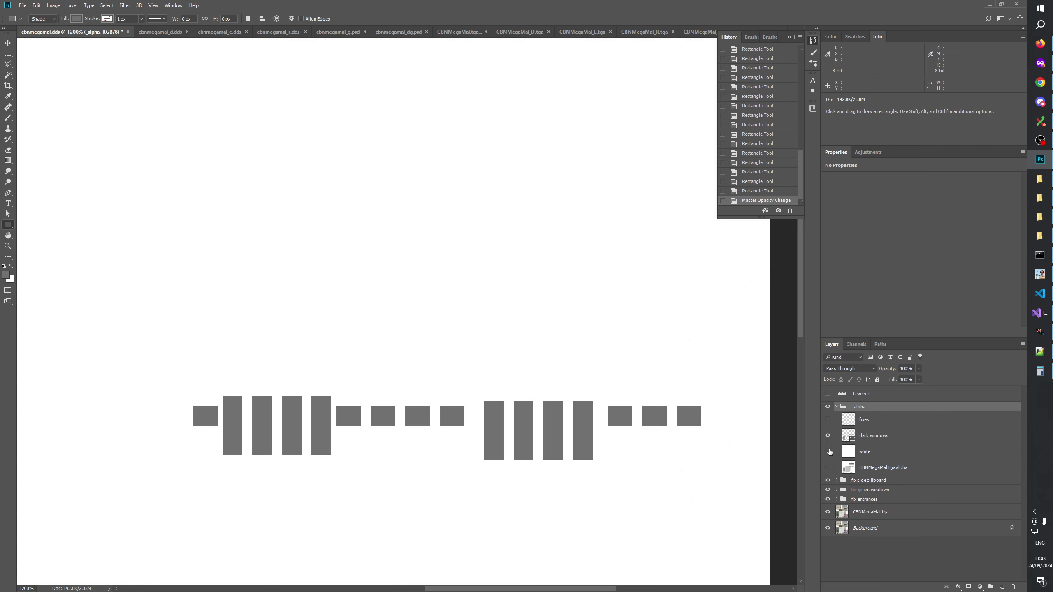
{"action": "left_click", "coordinate": [829, 451]}
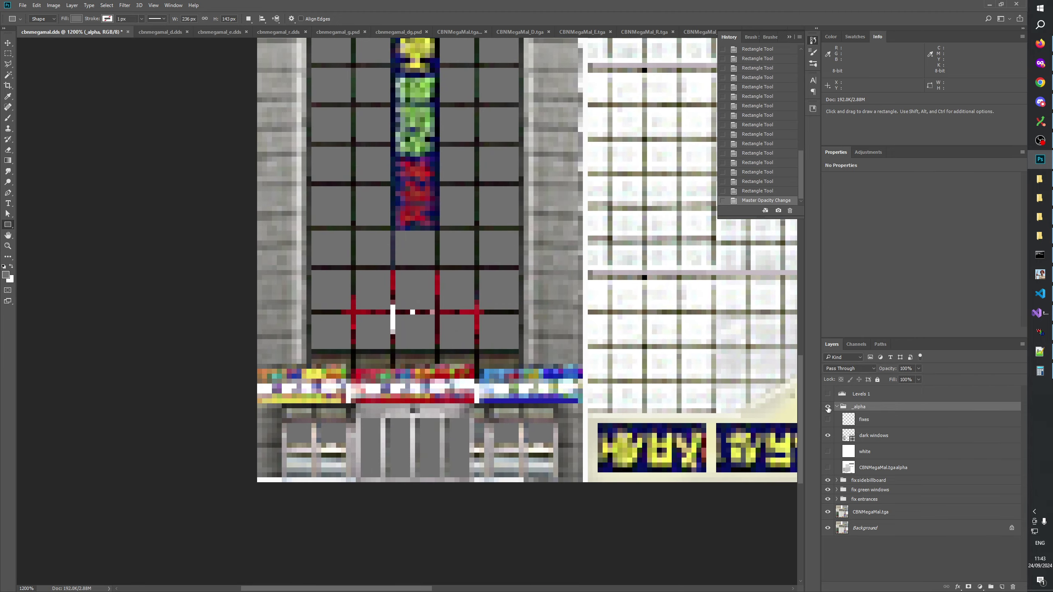
Compare the grey window rectangles with the green windows around the vertical sign by toggling the _alpha group's visibility
{"action": "left_click", "coordinate": [828, 407]}
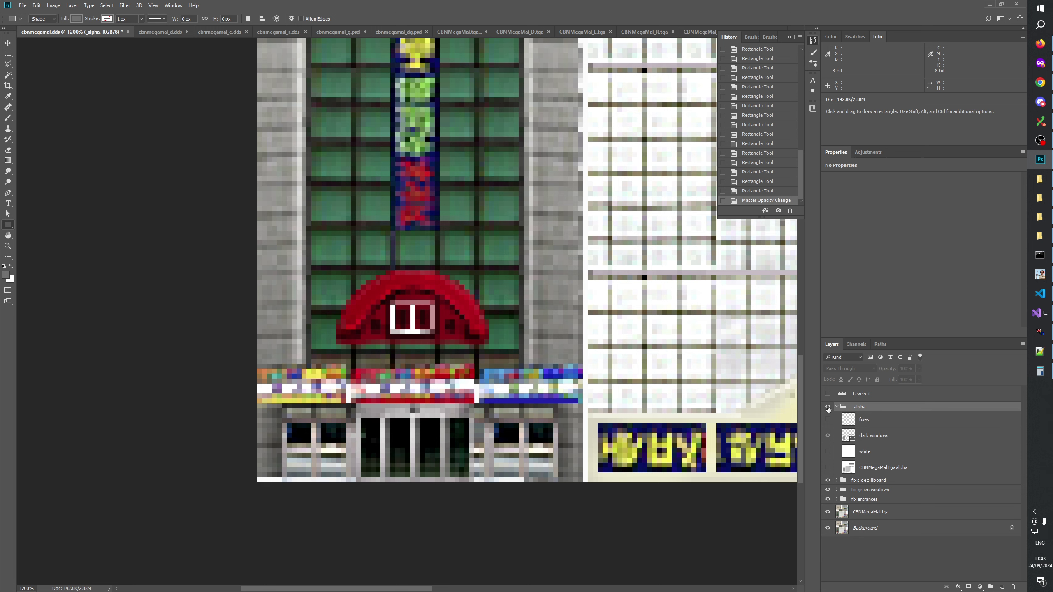
{"action": "left_click", "coordinate": [828, 407]}
{"action": "left_click", "coordinate": [828, 408]}
{"action": "left_click", "coordinate": [829, 407]}
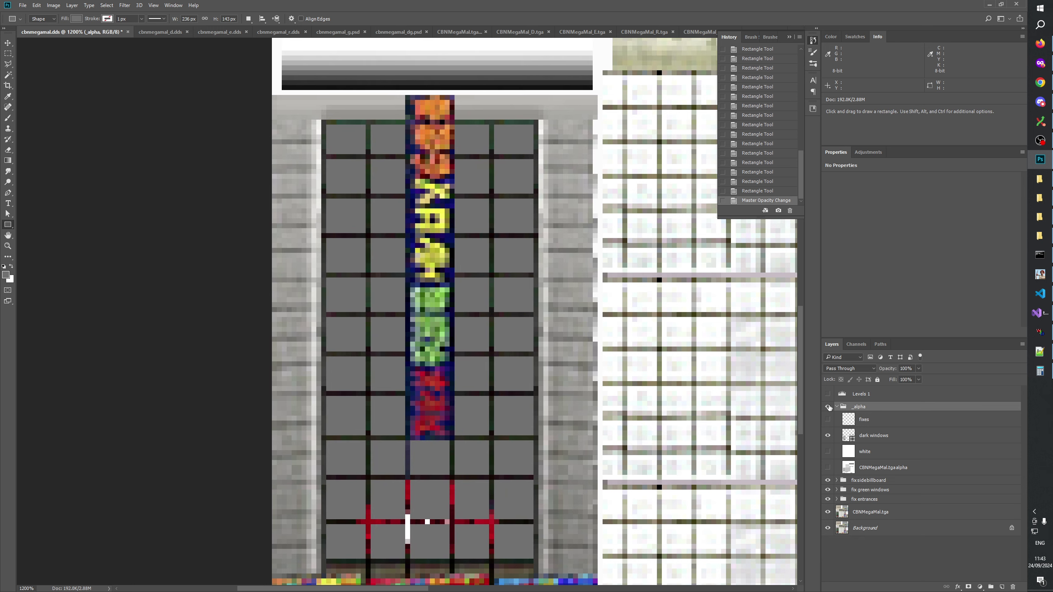
{"action": "left_click", "coordinate": [828, 408]}
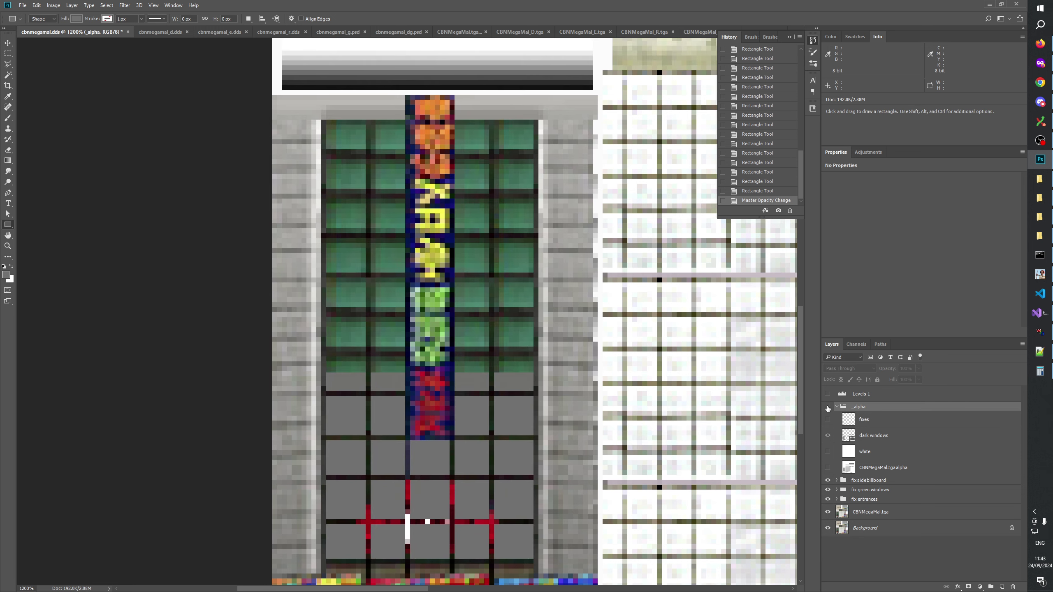
{"action": "left_click", "coordinate": [828, 408]}
{"action": "left_click", "coordinate": [828, 408]}
{"action": "left_click", "coordinate": [828, 407]}
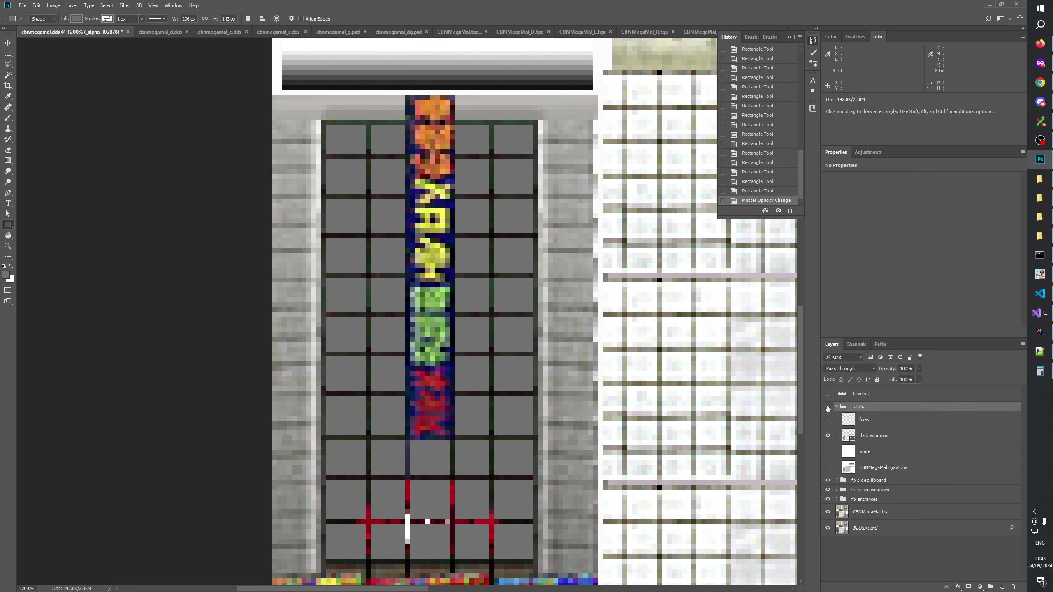
{"action": "left_click", "coordinate": [828, 407]}
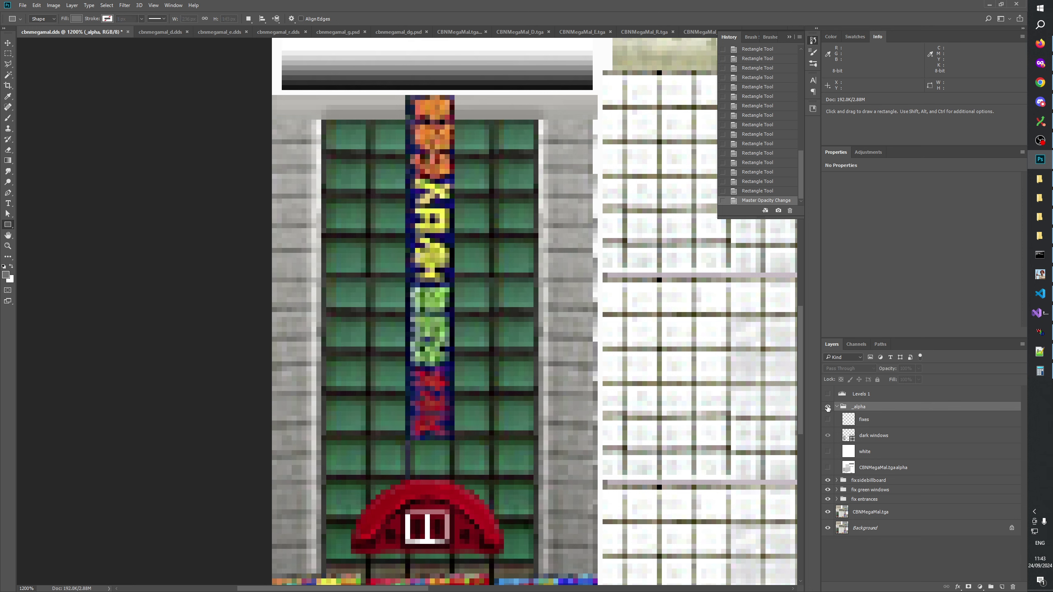
{"action": "left_click", "coordinate": [828, 408]}
{"action": "left_click", "coordinate": [828, 408]}
{"action": "left_click", "coordinate": [828, 408]}
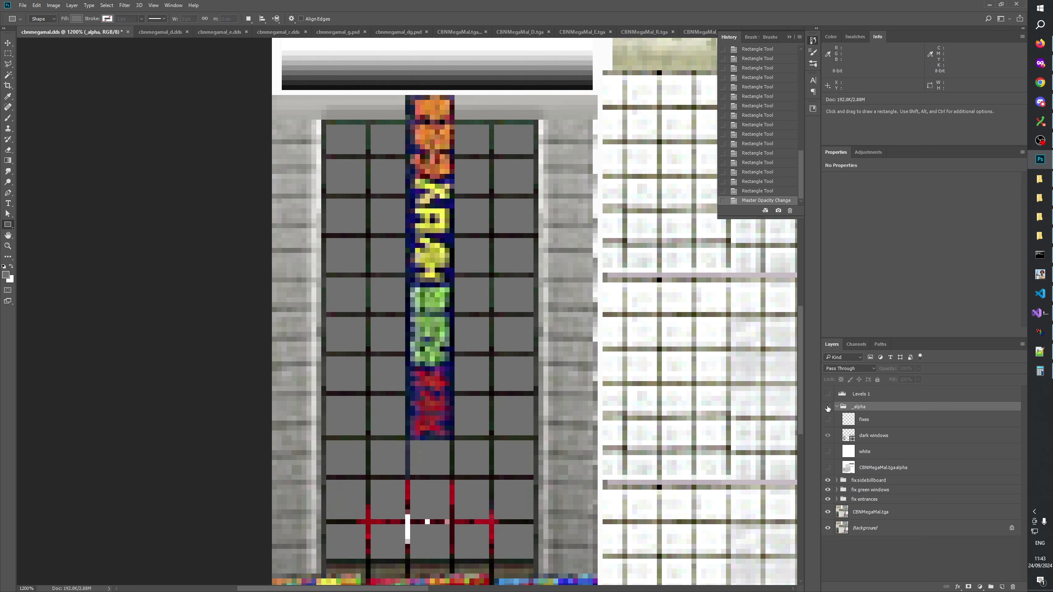
{"action": "left_click", "coordinate": [828, 408]}
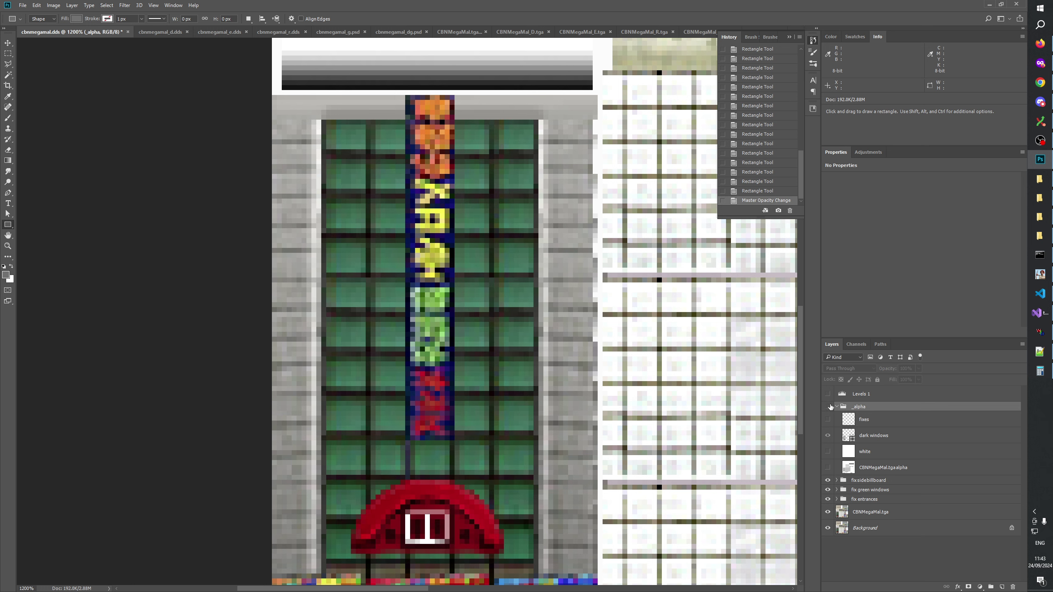
Expand the fix green windows group and examine what its edge-fix layers affect by toggling their visibility
{"action": "left_click", "coordinate": [860, 491]}
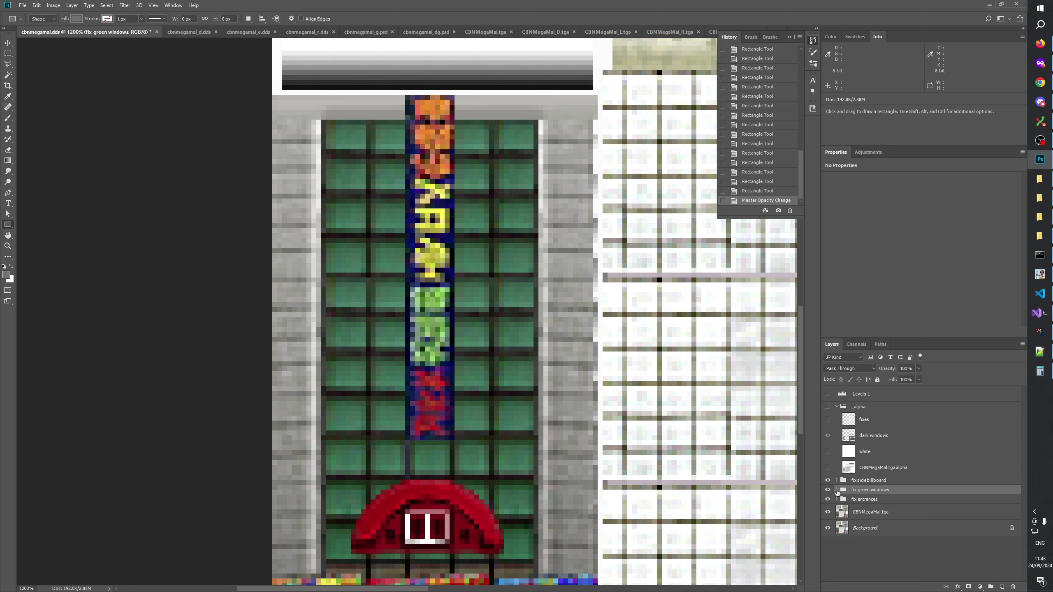
{"action": "left_click", "coordinate": [836, 490]}
{"action": "left_click", "coordinate": [868, 506]}
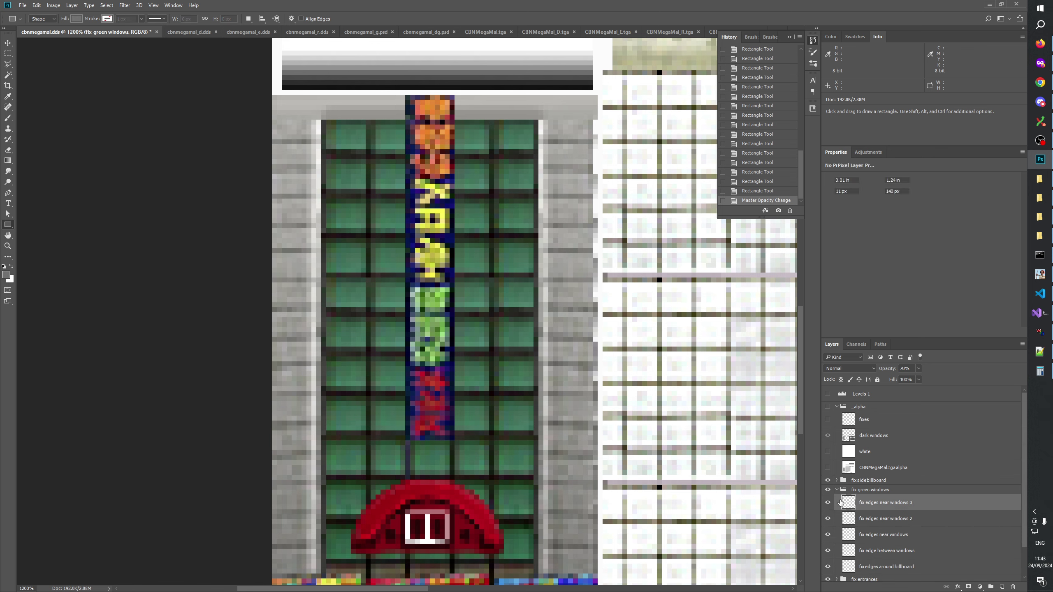
{"action": "left_click", "coordinate": [827, 520]}
{"action": "left_click", "coordinate": [828, 520]}
{"action": "left_click", "coordinate": [828, 535]}
{"action": "left_click", "coordinate": [828, 537]}
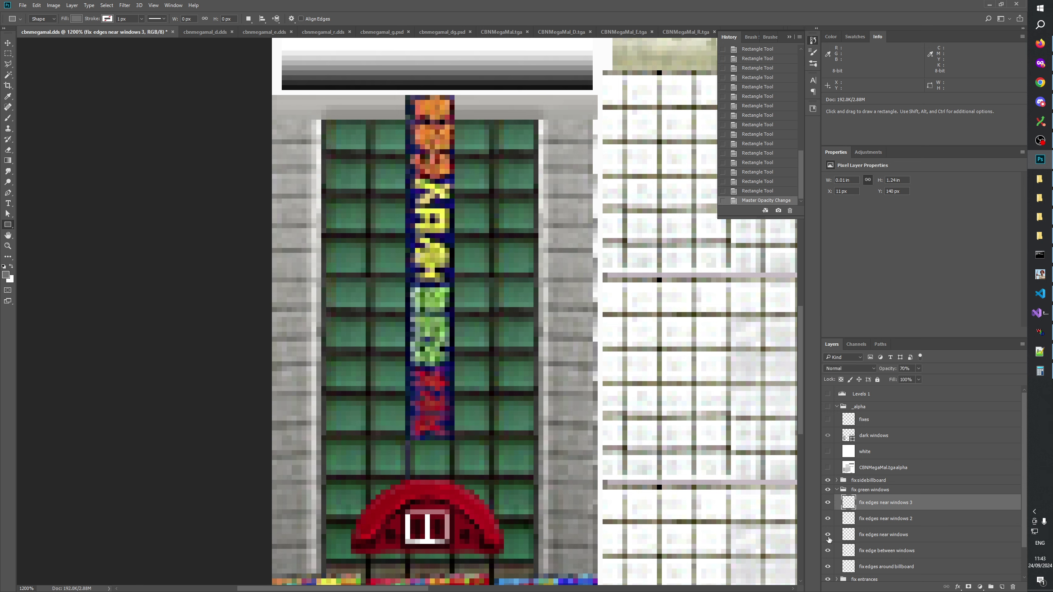
{"action": "left_click", "coordinate": [828, 551]}
{"action": "left_click", "coordinate": [828, 551]}
{"action": "left_click", "coordinate": [893, 555]}
{"action": "left_click", "coordinate": [881, 540]}
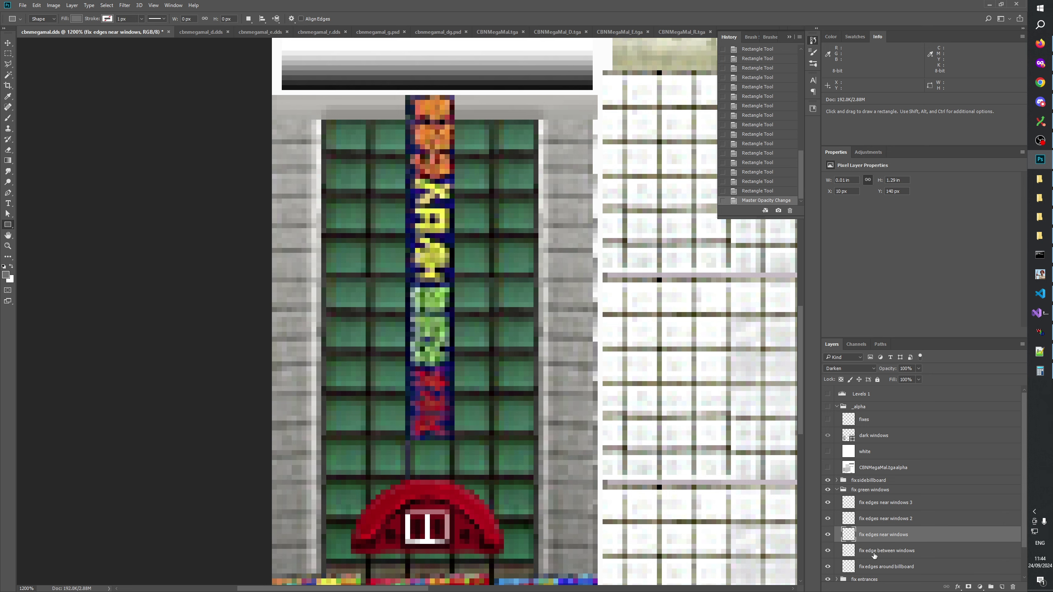
Add a new layer above fix edge between windows and name it "fix edges between windows 2"
{"action": "left_click", "coordinate": [874, 556]}
{"action": "scroll", "coordinate": [978, 564], "scroll_direction": "down", "scroll_amount": 2}
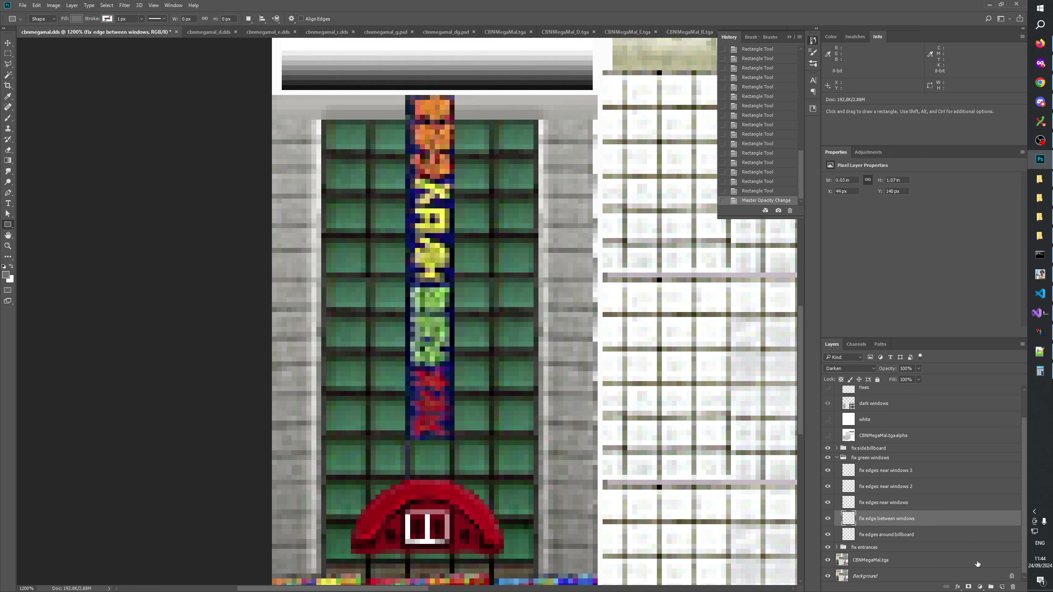
{"action": "left_click", "coordinate": [1002, 587]}
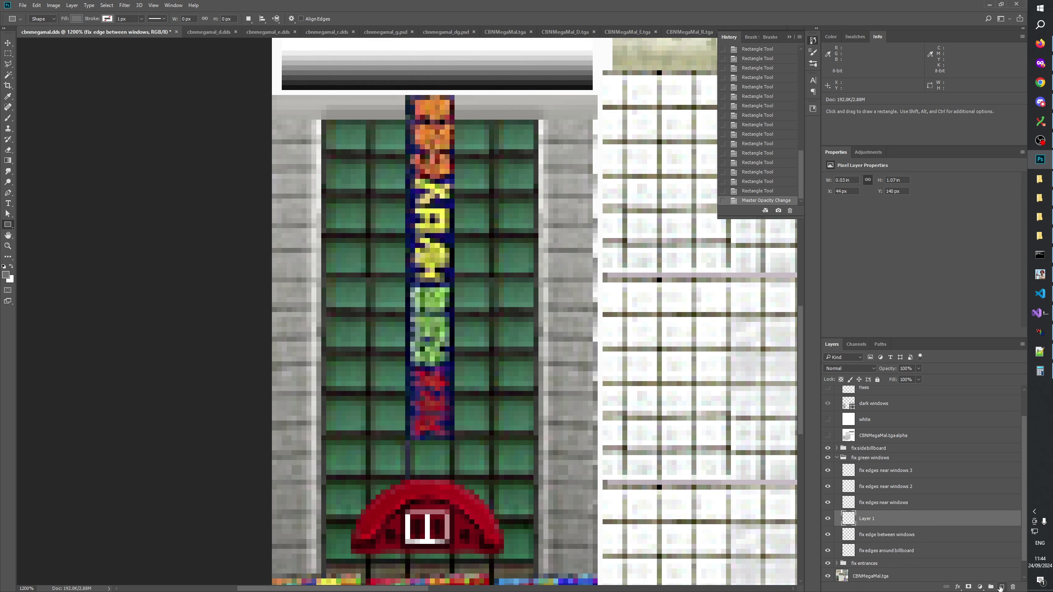
{"action": "double_click", "coordinate": [870, 537]}
{"action": "key", "text": "ctrl+c"}
{"action": "double_click", "coordinate": [885, 520]}
{"action": "key", "text": "ctrl+v"}
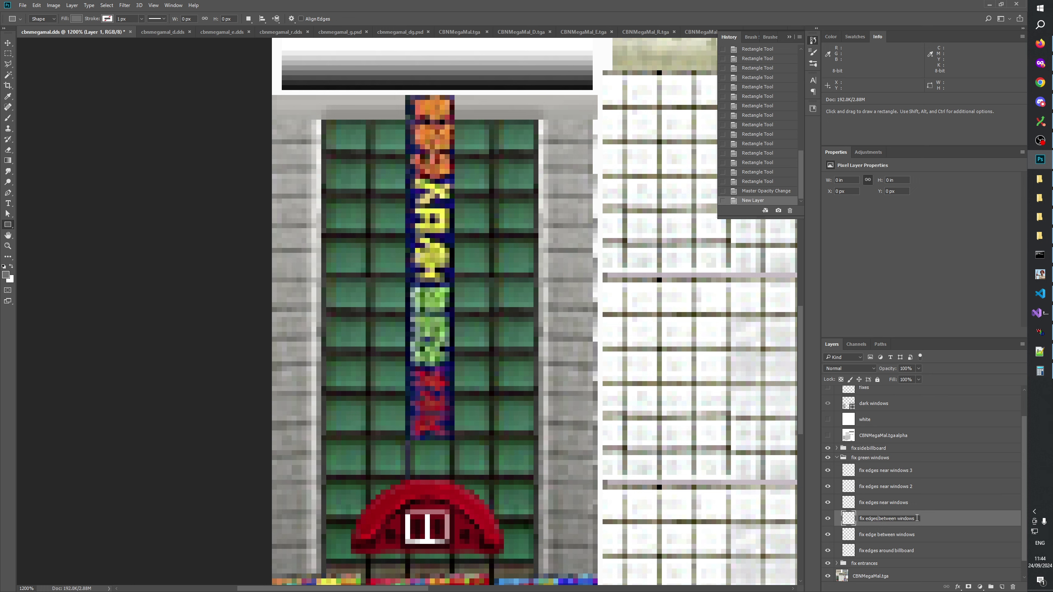
{"action": "type", "text": "2"}
{"action": "key", "text": "Return"}
Rename the existing "fix edge between windows" layer to "fix edges between windows"
{"action": "left_click", "coordinate": [875, 535]}
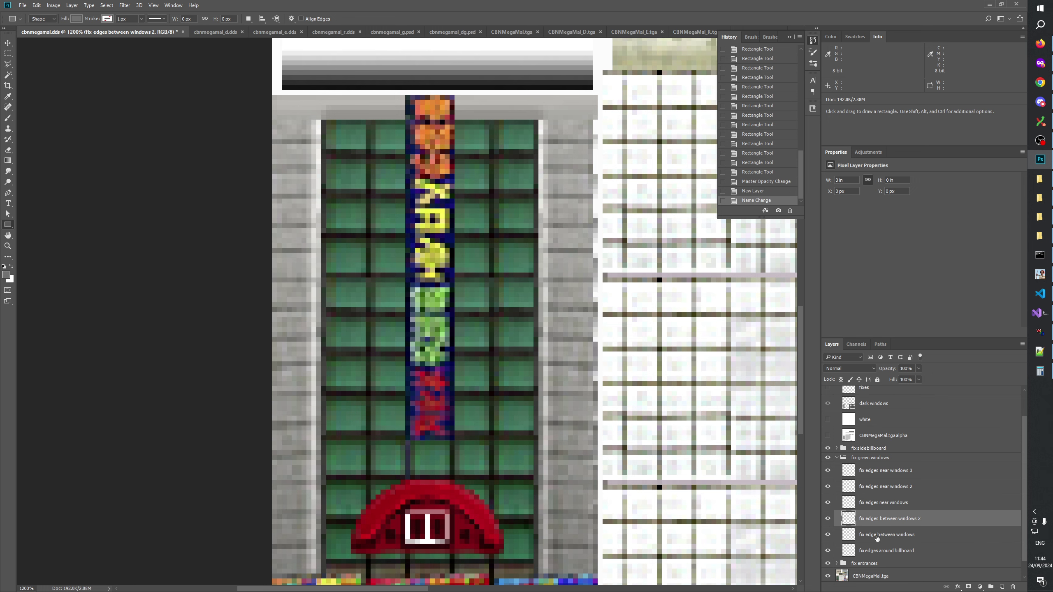
{"action": "double_click", "coordinate": [875, 535]}
{"action": "left_click", "coordinate": [876, 537]}
{"action": "type", "text": "s"}
{"action": "key", "text": "Return"}
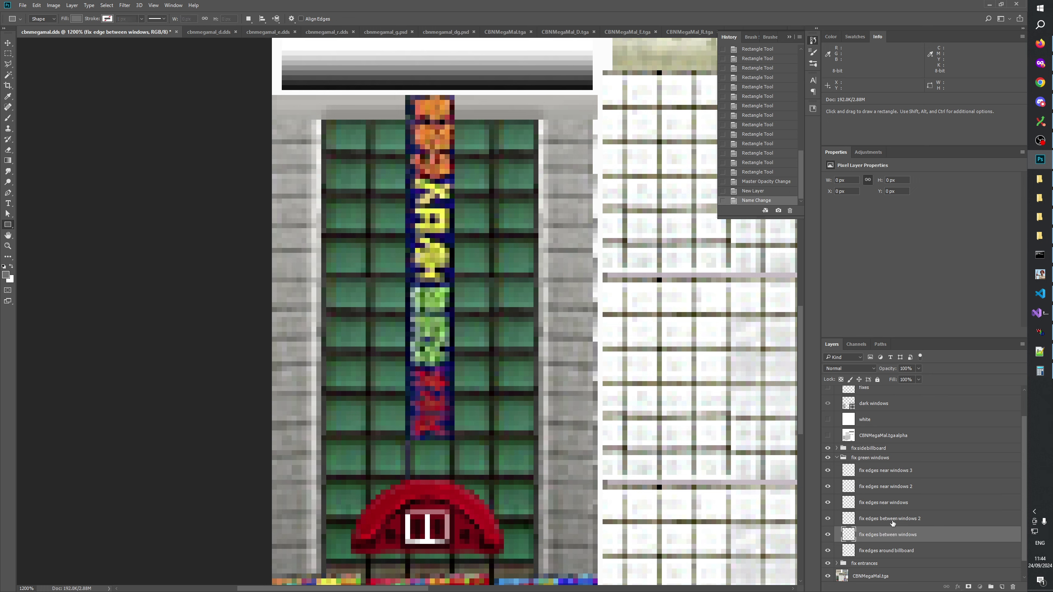
Rename the new empty layer in the fix green windows group to "darken edges between windows"
{"action": "left_click", "coordinate": [898, 523]}
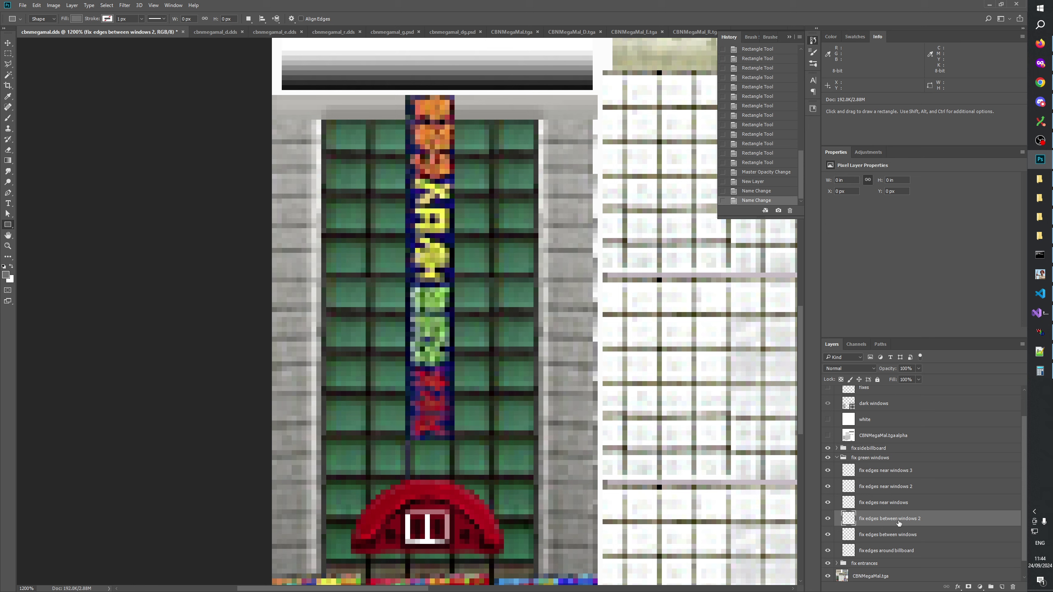
{"action": "double_click", "coordinate": [876, 521]}
{"action": "left_click_drag", "start_coordinate": [867, 519], "coordinate": [845, 522]}
{"action": "type", "text": "darken"}
{"action": "key", "text": "Return"}
{"action": "double_click", "coordinate": [919, 524]}
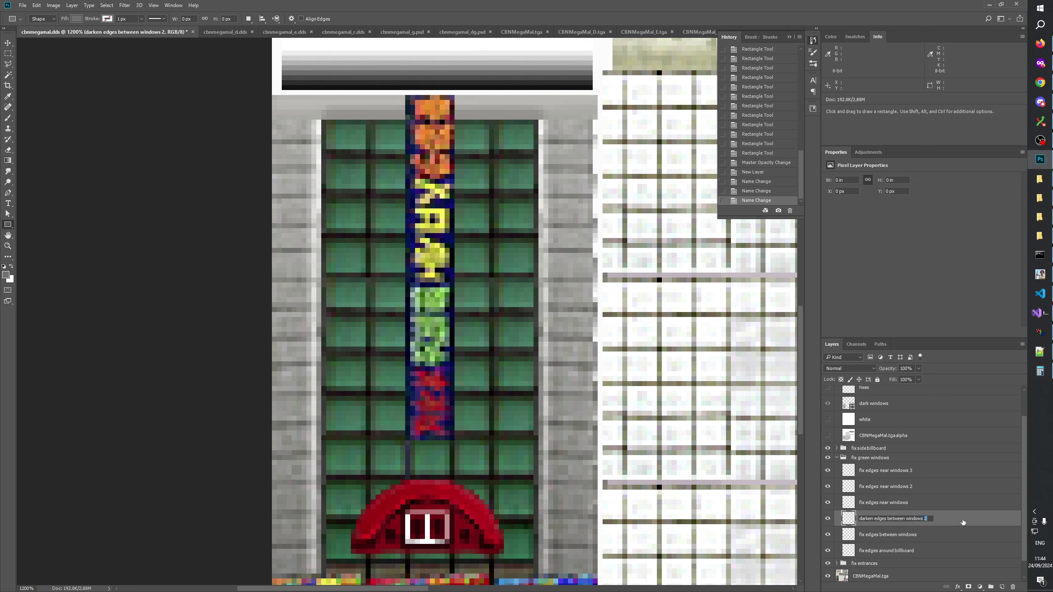
{"action": "left_click", "coordinate": [962, 525]}
{"action": "key", "text": "BackSpace"}
{"action": "key", "text": "BackSpace"}
{"action": "key", "text": "Return"}
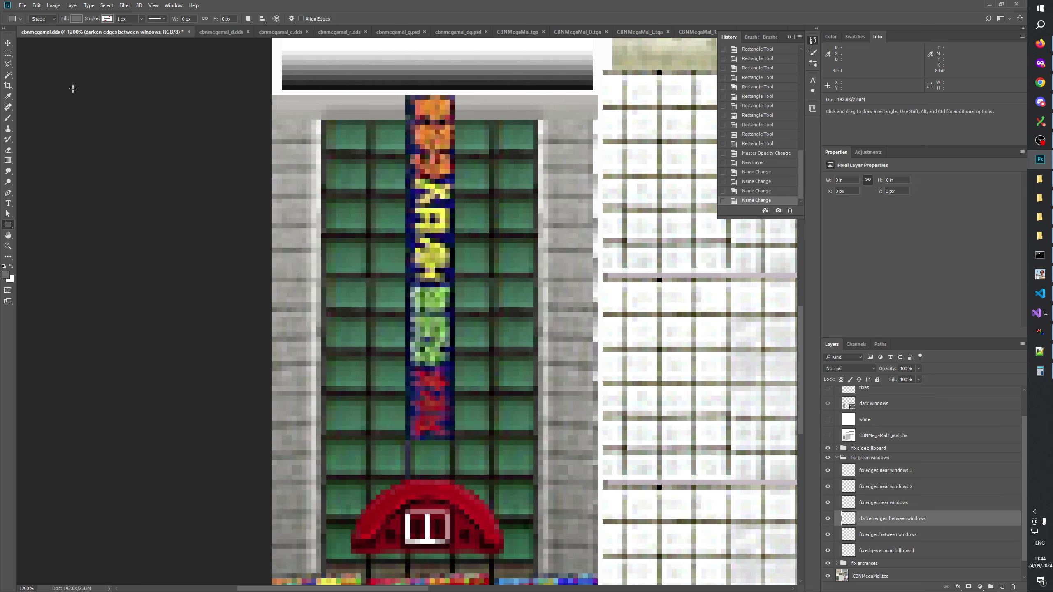
{"action": "left_click", "coordinate": [8, 53]}
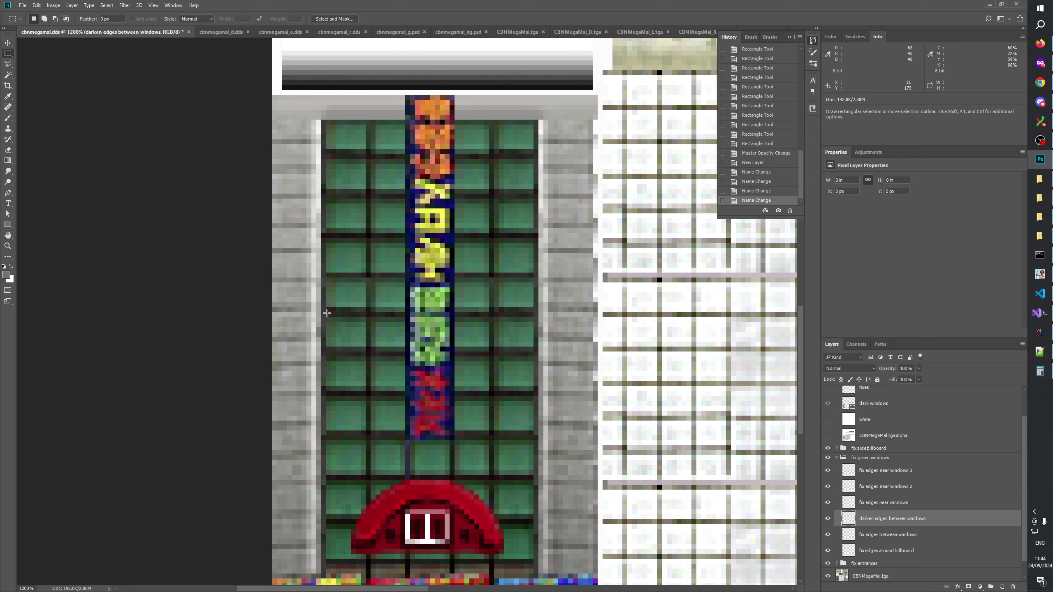
{"action": "left_click_drag", "start_coordinate": [327, 313], "coordinate": [534, 316]}
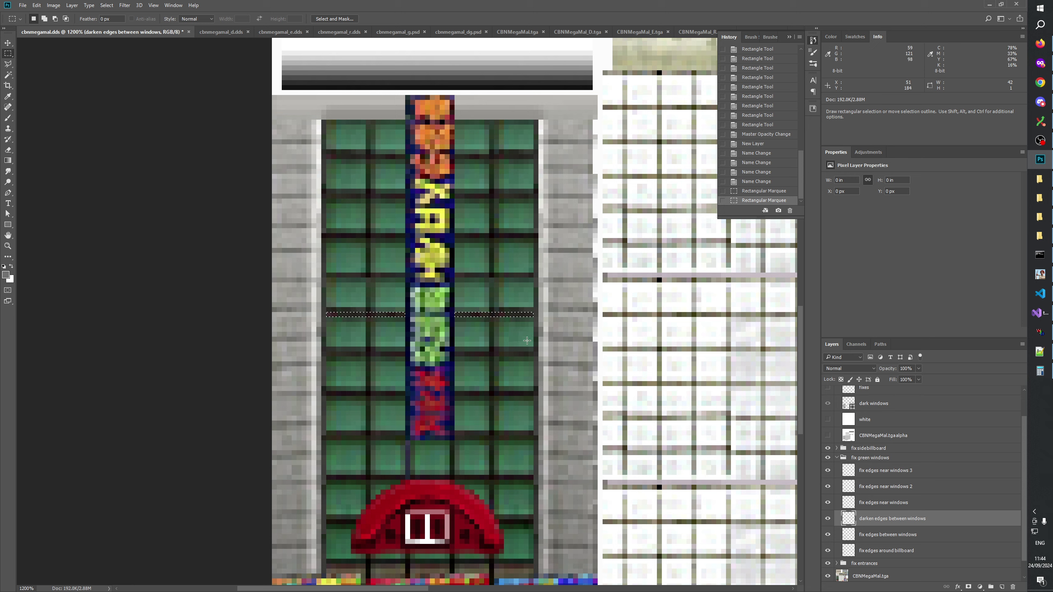
{"action": "key", "text": "ctrl+d"}
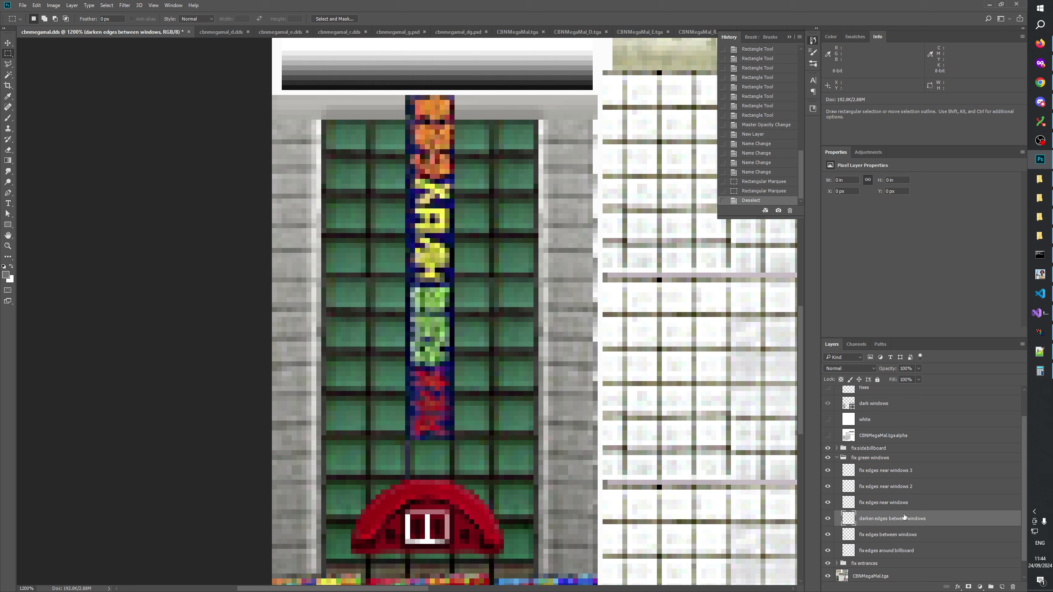
Create a new layer group above "darken edges between windows" and name it "polish edges between windows"
{"action": "left_click", "coordinate": [992, 588]}
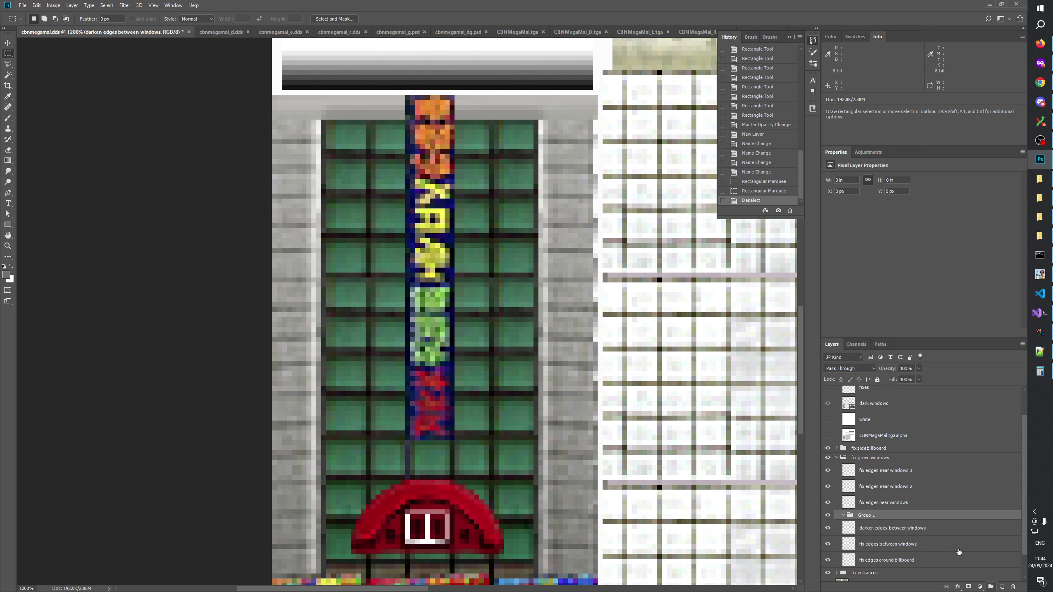
{"action": "double_click", "coordinate": [867, 516]}
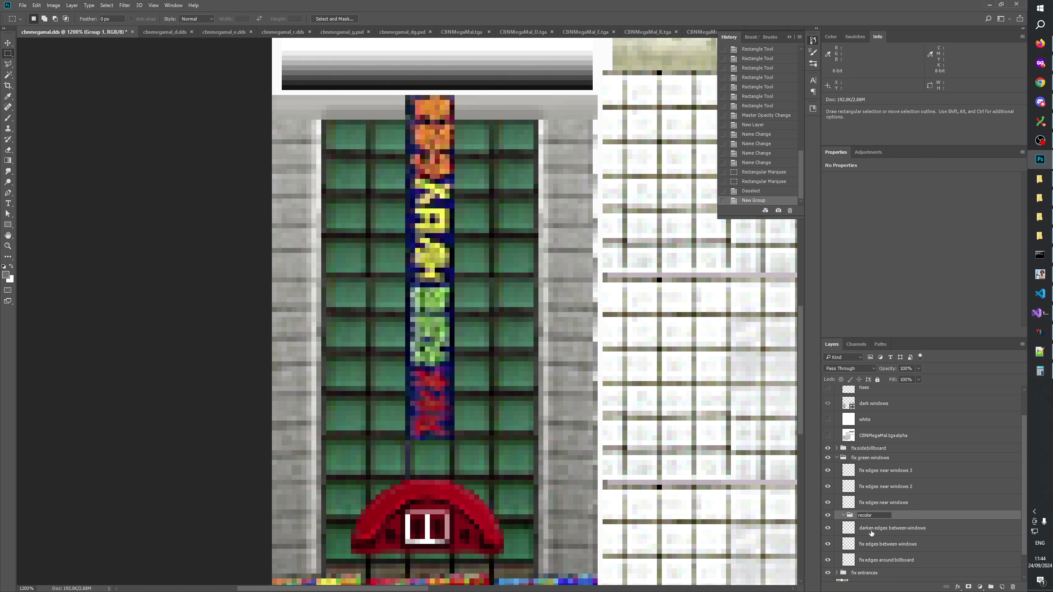
{"action": "left_click", "coordinate": [872, 532]}
{"action": "double_click", "coordinate": [891, 528]}
{"action": "left_click_drag", "start_coordinate": [925, 528], "coordinate": [875, 527]}
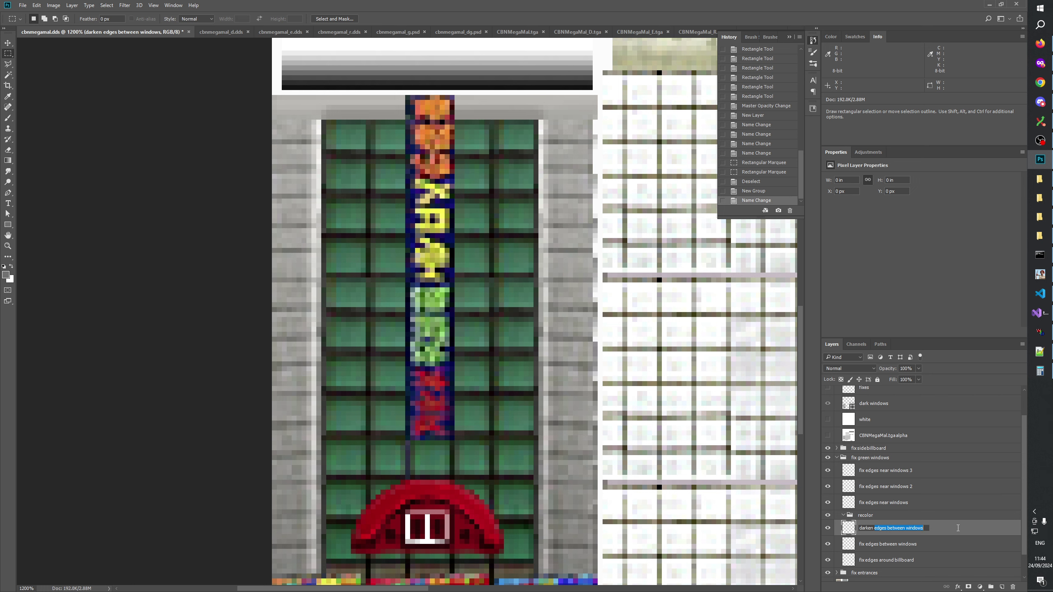
{"action": "double_click", "coordinate": [877, 517]}
{"action": "type", "text": "poli"}
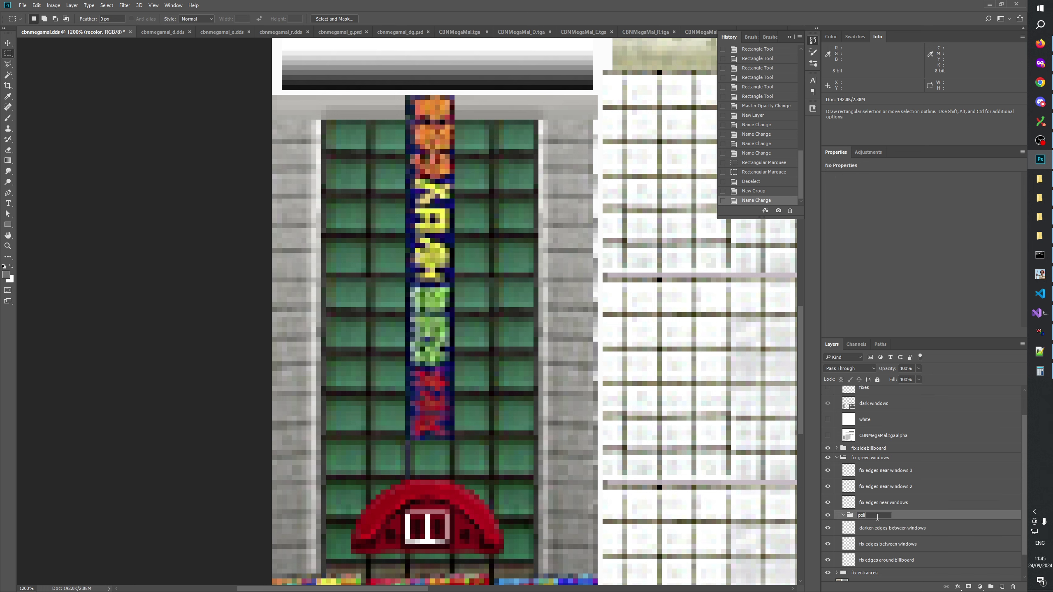
{"action": "type", "text": "sh edges between windows"}
{"action": "key", "text": "Return"}
Delete the empty "darken edges between windows" layer and add a layer mask to the "polish edges between windows" group
{"action": "left_click", "coordinate": [883, 532]}
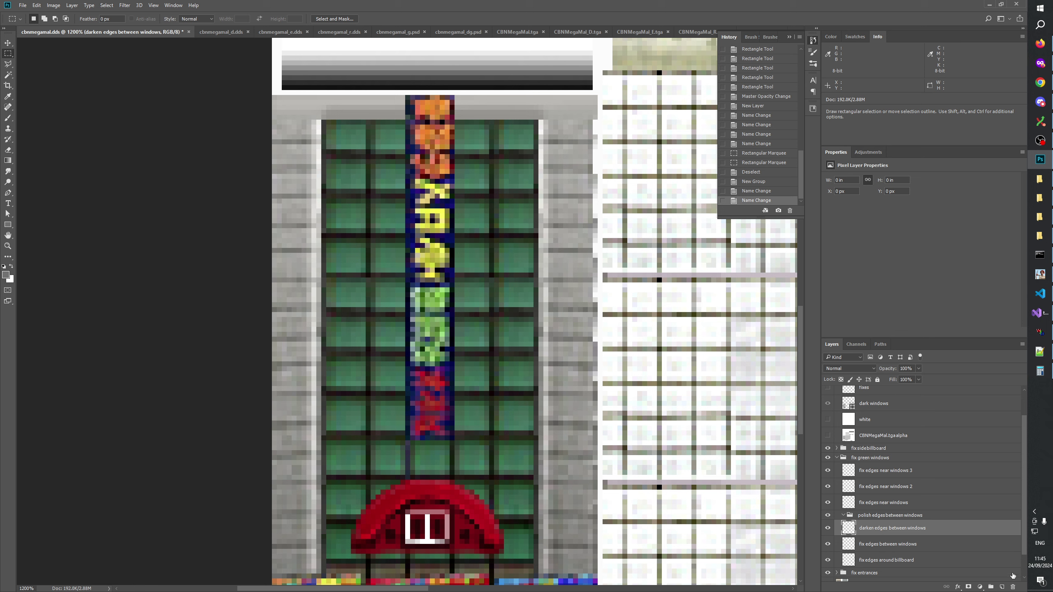
{"action": "left_click_drag", "start_coordinate": [884, 534], "coordinate": [885, 529]}
{"action": "left_click", "coordinate": [1013, 587]}
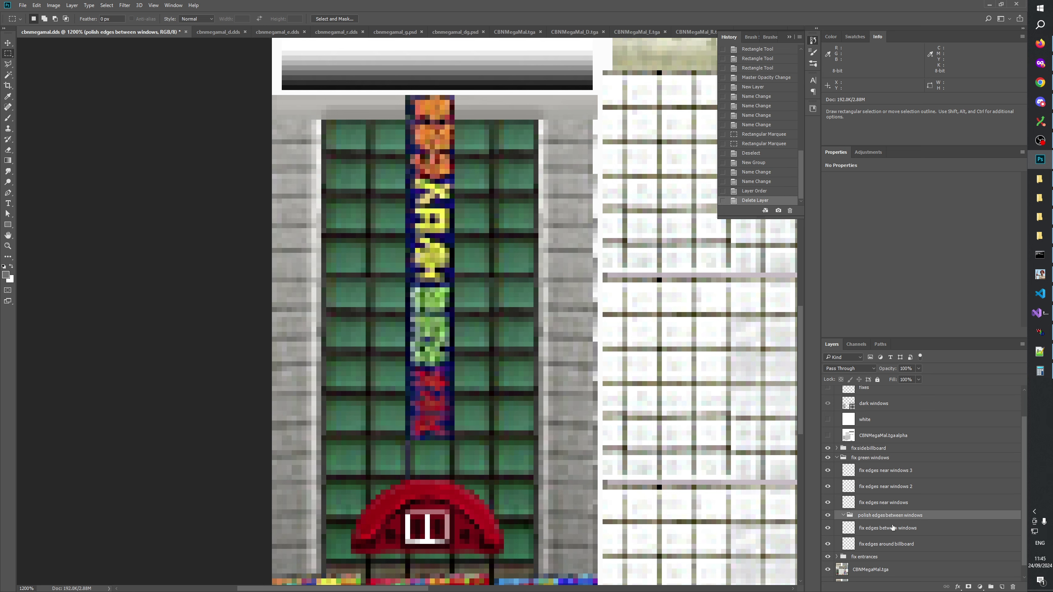
{"action": "left_click", "coordinate": [969, 586]}
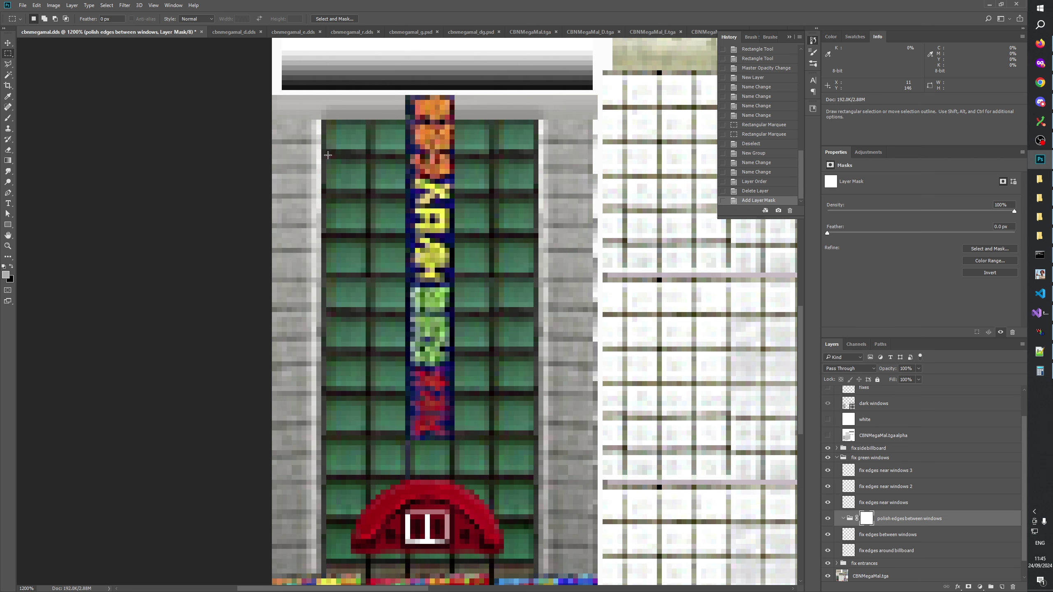
Select the two uppermost horizontal edges between the green window rows on both sides of the sign, plus the third edge's left half
{"action": "left_click_drag", "start_coordinate": [323, 155], "coordinate": [538, 157]}
{"action": "left_click_drag", "start_coordinate": [322, 194], "coordinate": [538, 198]}
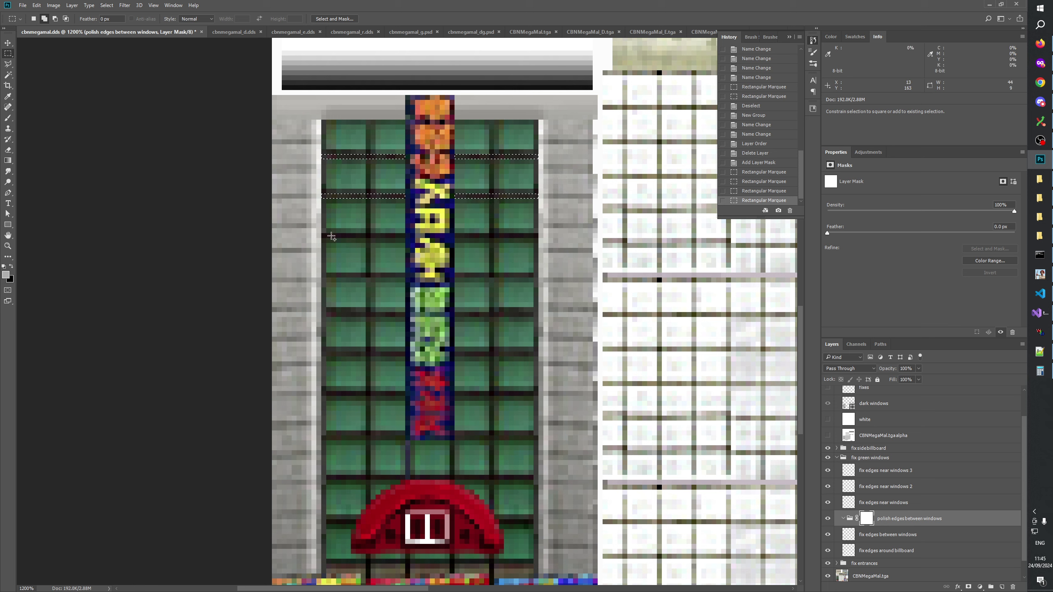
{"action": "left_click_drag", "start_coordinate": [322, 235], "coordinate": [406, 237]}
Show the _alpha group with its white layer so the window gaps can guide the selection
{"action": "scroll", "coordinate": [829, 409], "scroll_direction": "up", "scroll_amount": 2}
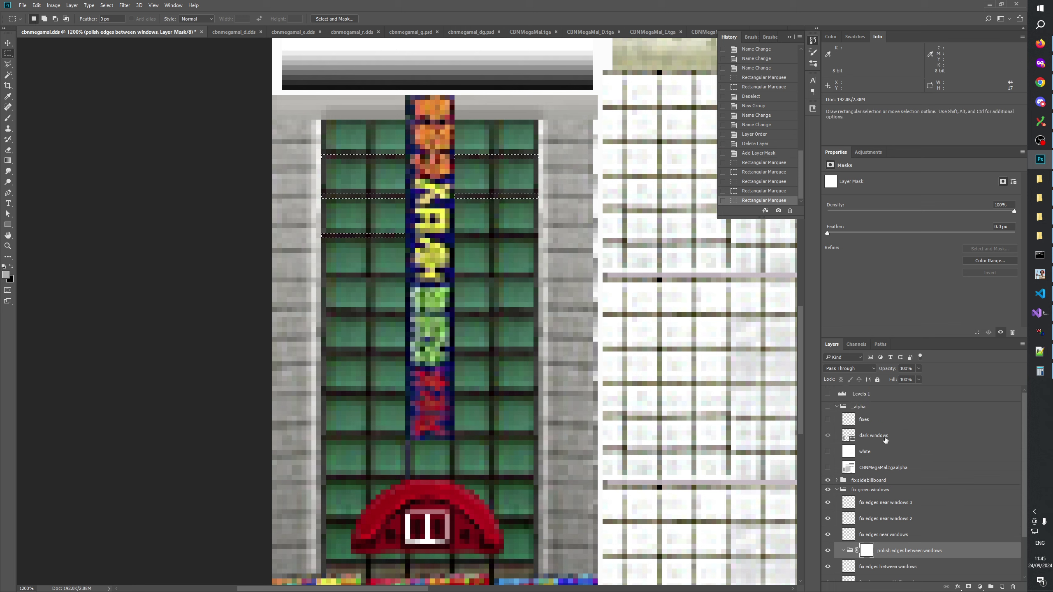
{"action": "left_click", "coordinate": [828, 408]}
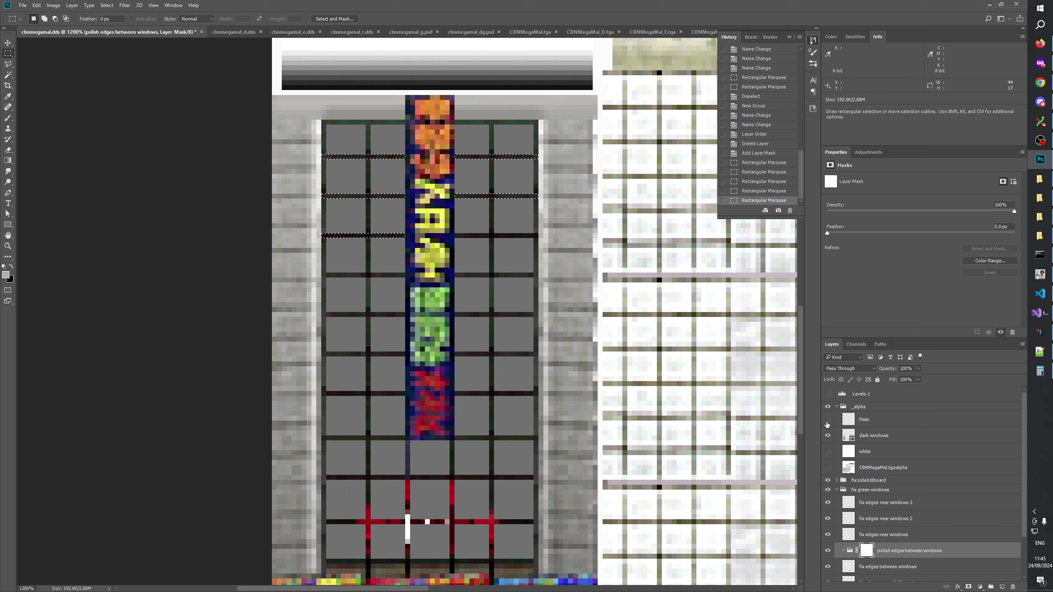
{"action": "left_click", "coordinate": [871, 406]}
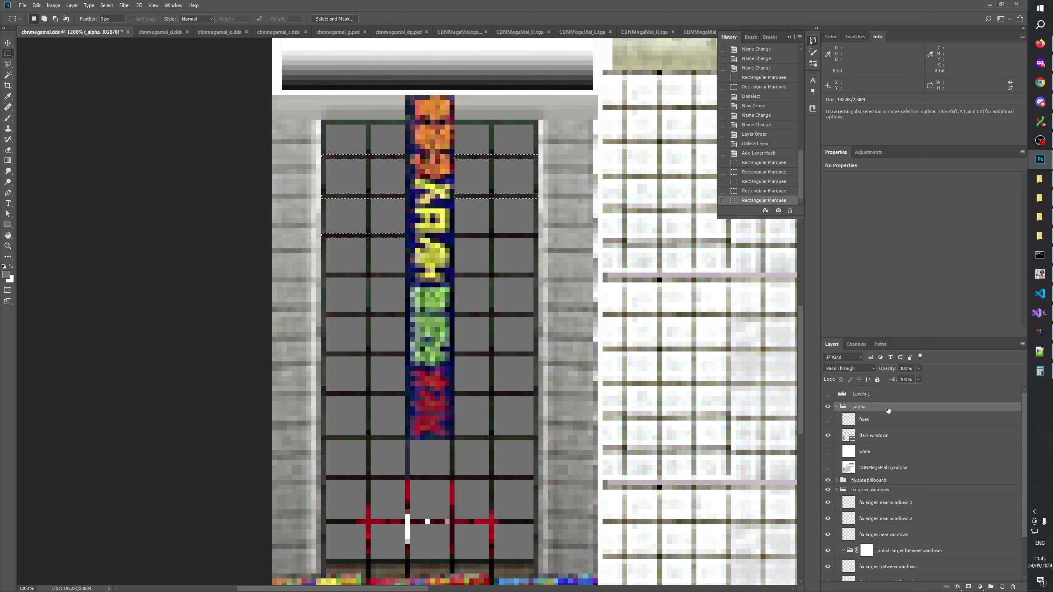
{"action": "left_click", "coordinate": [828, 451]}
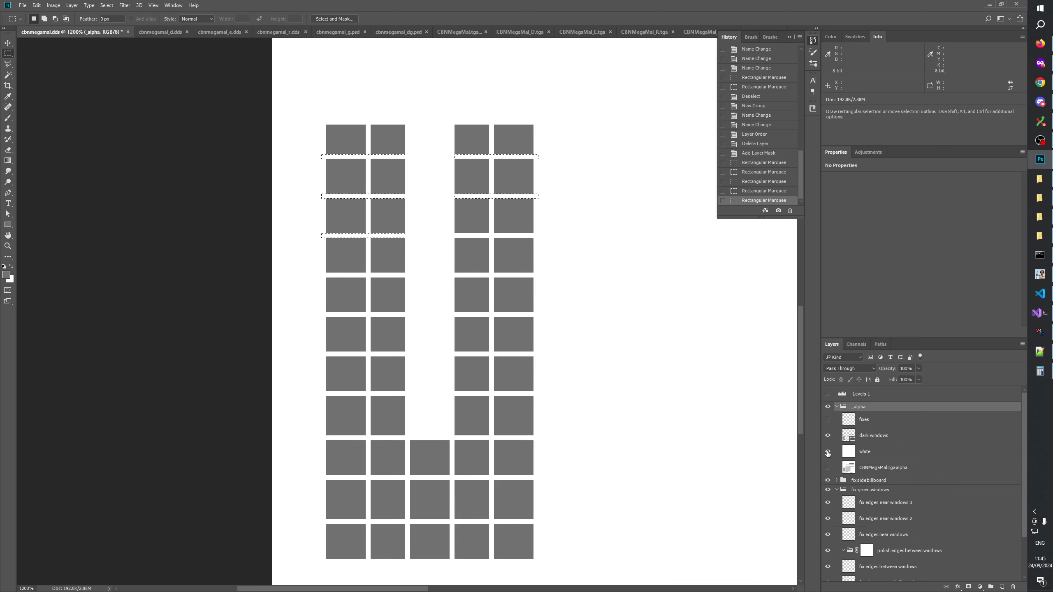
Add the remaining horizontal gaps between window rows on both sides of the sign column to the selection
{"action": "left_click_drag", "start_coordinate": [455, 235], "coordinate": [537, 237]}
{"action": "left_click_drag", "start_coordinate": [455, 275], "coordinate": [537, 278]}
{"action": "left_click_drag", "start_coordinate": [322, 275], "coordinate": [402, 275]}
{"action": "scroll", "coordinate": [326, 219], "scroll_direction": "down", "scroll_amount": 3}
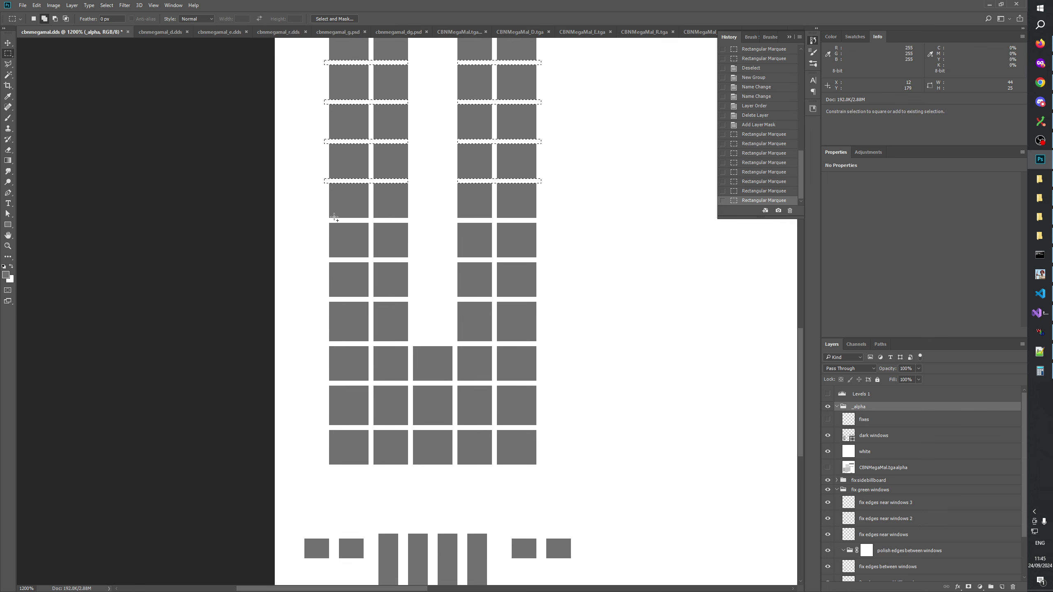
{"action": "left_click_drag", "start_coordinate": [406, 223], "coordinate": [405, 223]}
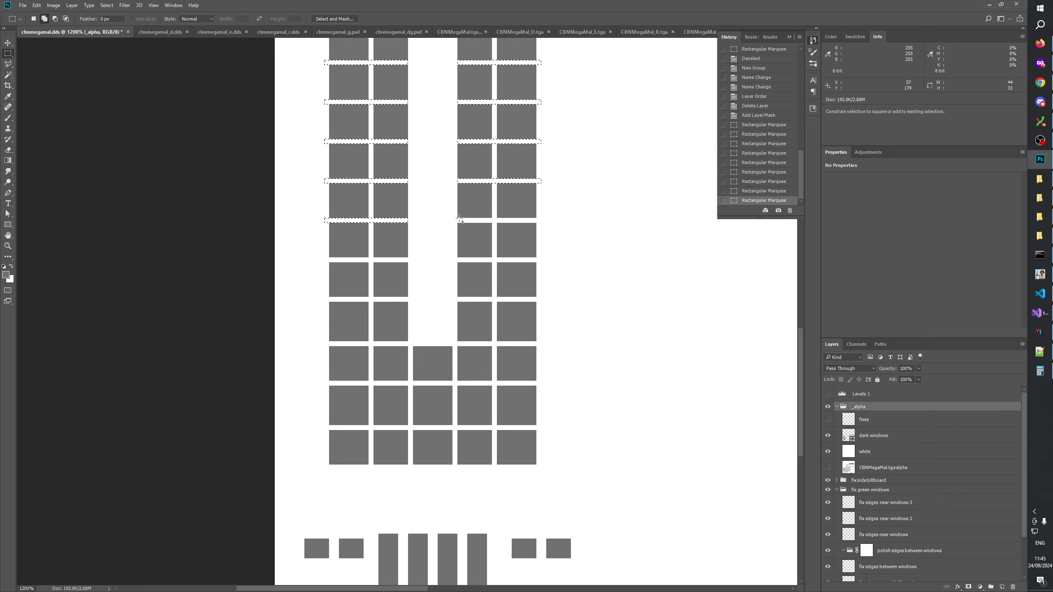
{"action": "left_click_drag", "start_coordinate": [534, 226], "coordinate": [541, 300]}
{"action": "left_click_drag", "start_coordinate": [325, 299], "coordinate": [409, 300]}
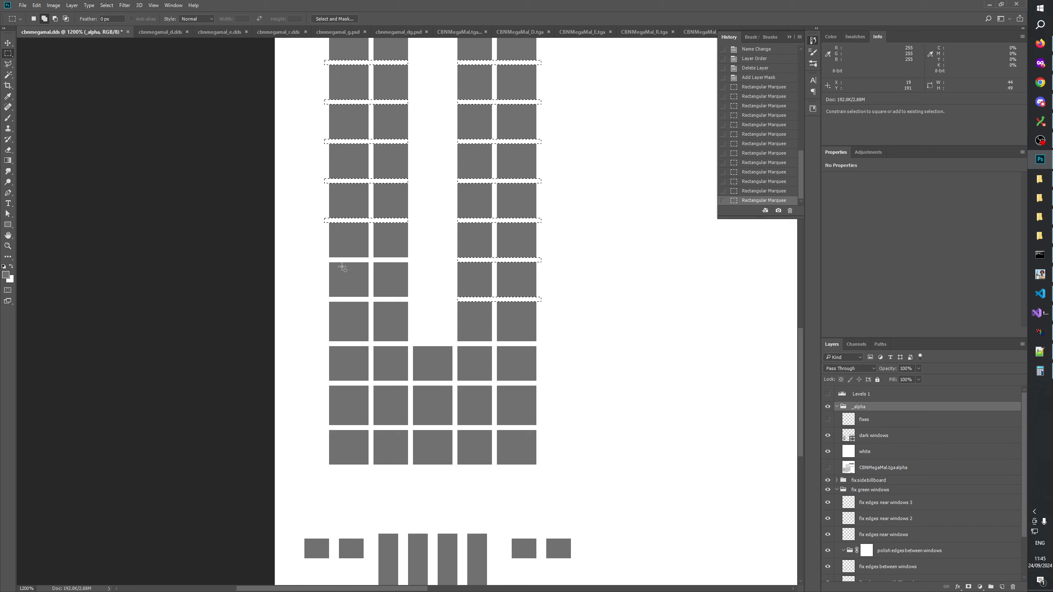
{"action": "left_click_drag", "start_coordinate": [325, 258], "coordinate": [408, 263]}
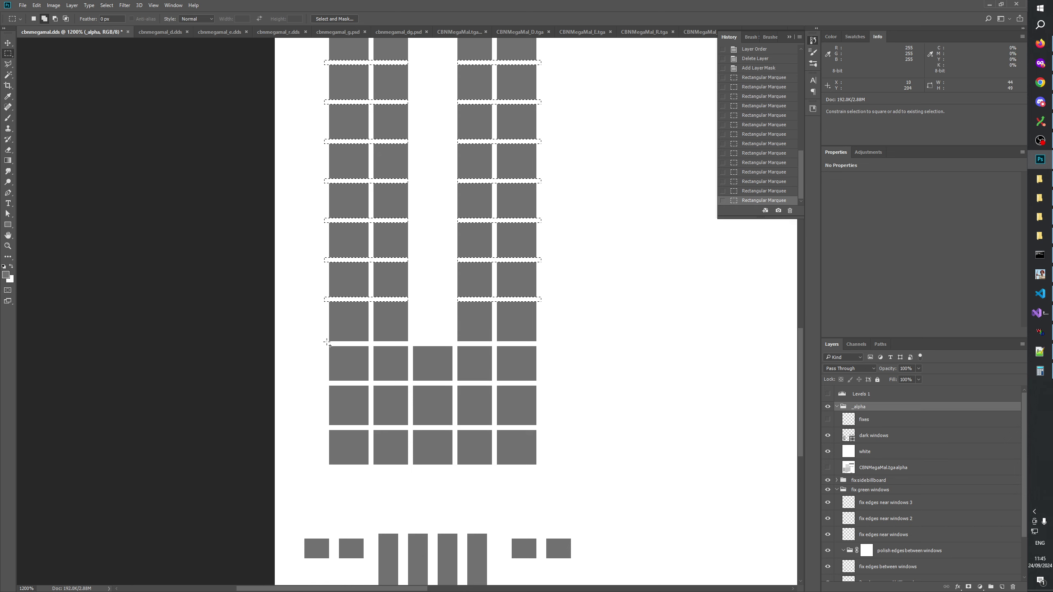
Add the three full-width gaps between the lowest window rows to the selection, subtracting the excess at the sign and the outer edge
{"action": "left_click_drag", "start_coordinate": [325, 344], "coordinate": [532, 345]}
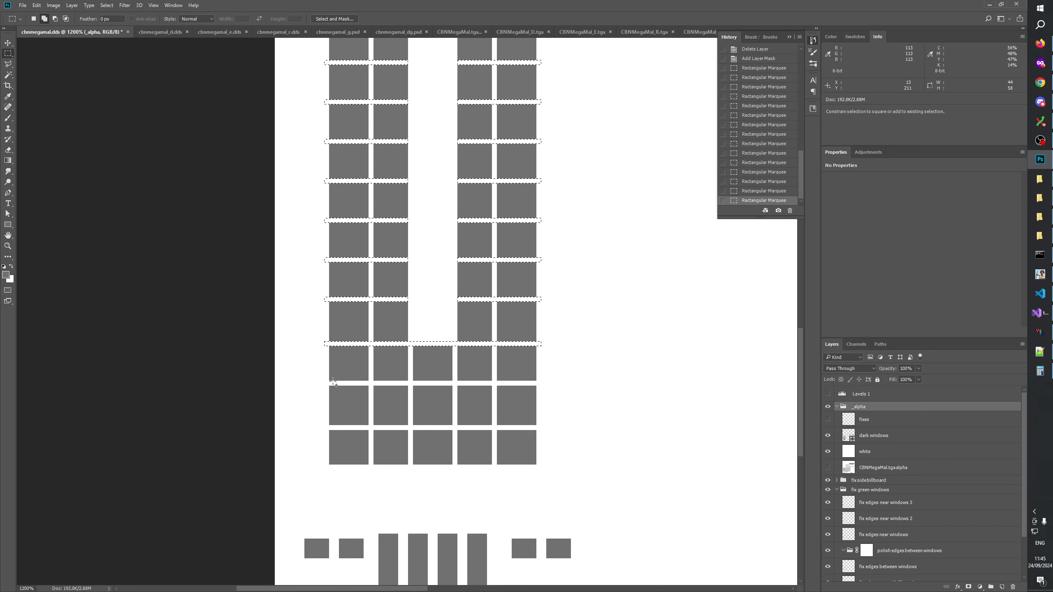
{"action": "left_click_drag", "start_coordinate": [326, 383], "coordinate": [546, 384]}
{"action": "left_click_drag", "start_coordinate": [409, 332], "coordinate": [458, 346]}
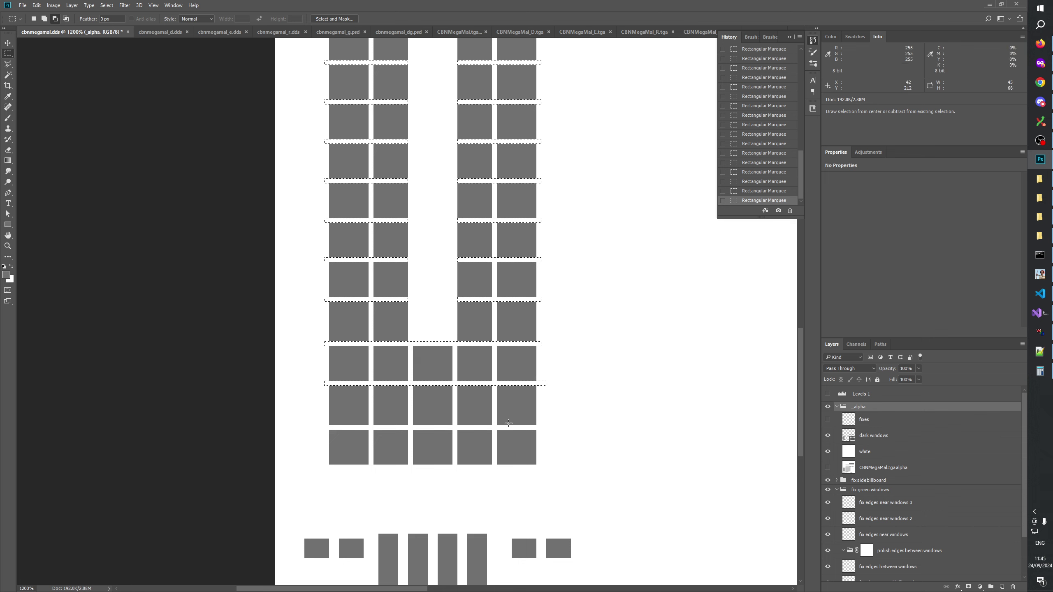
{"action": "left_click_drag", "start_coordinate": [541, 376], "coordinate": [547, 396]}
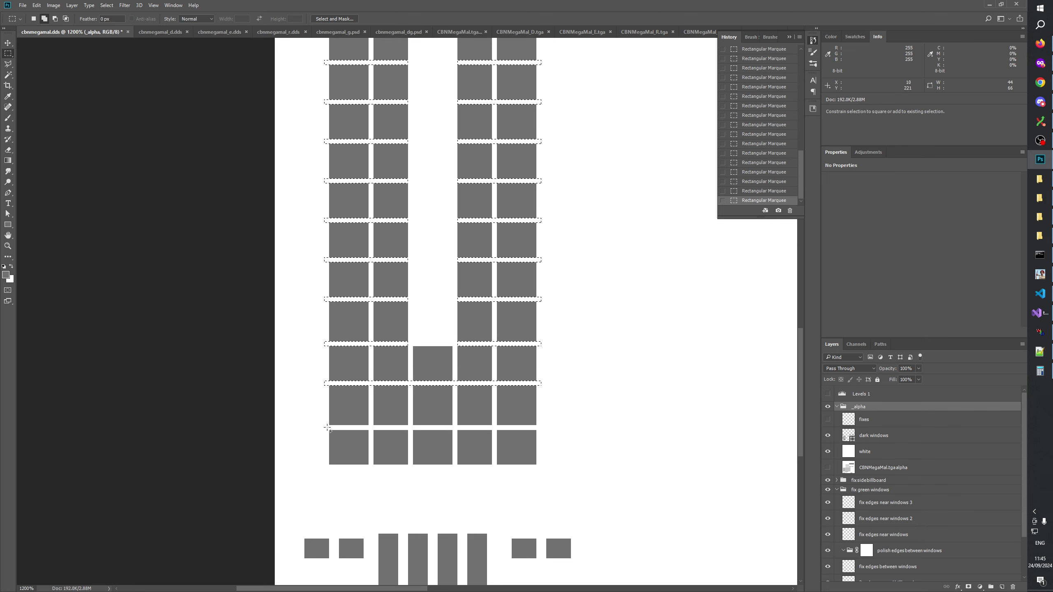
{"action": "left_click_drag", "start_coordinate": [325, 427], "coordinate": [541, 428]}
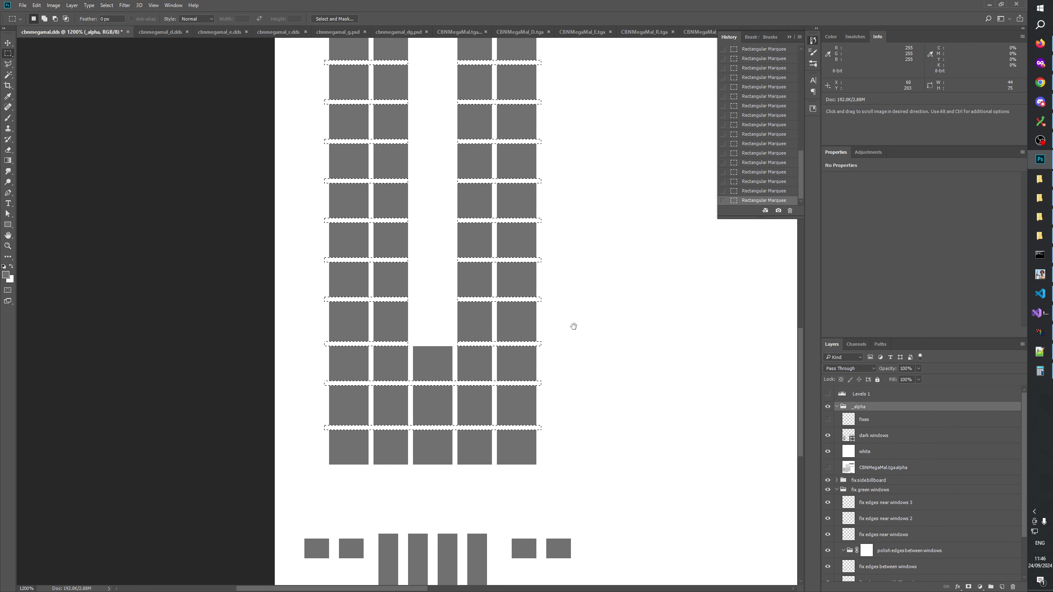
Hide the _alpha group and subtract the part covering the red entrance arch from the selection
{"action": "left_click_drag", "start_coordinate": [573, 327], "coordinate": [583, 414]}
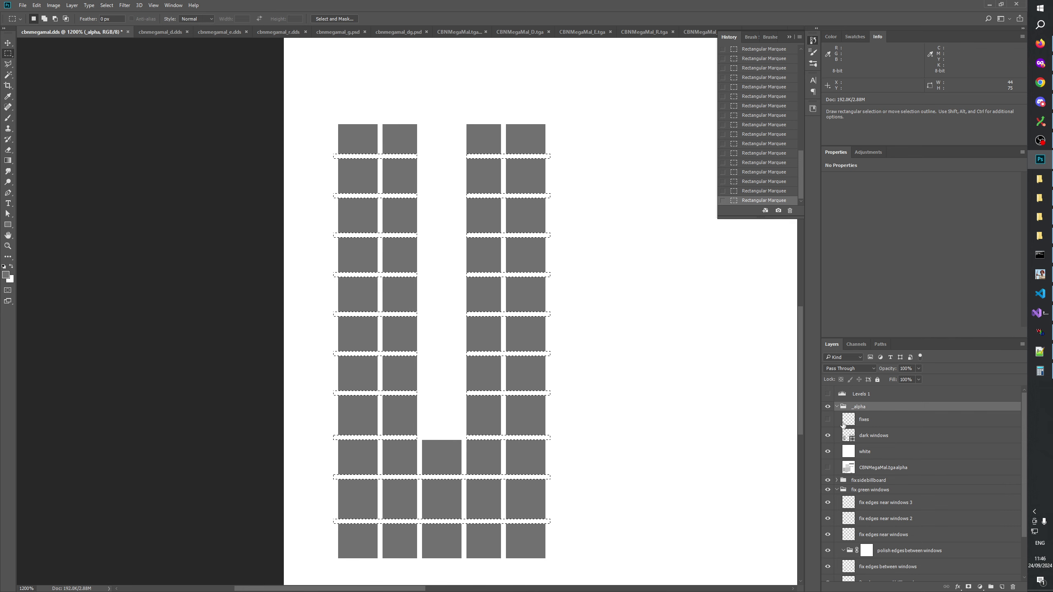
{"action": "left_click", "coordinate": [828, 406]}
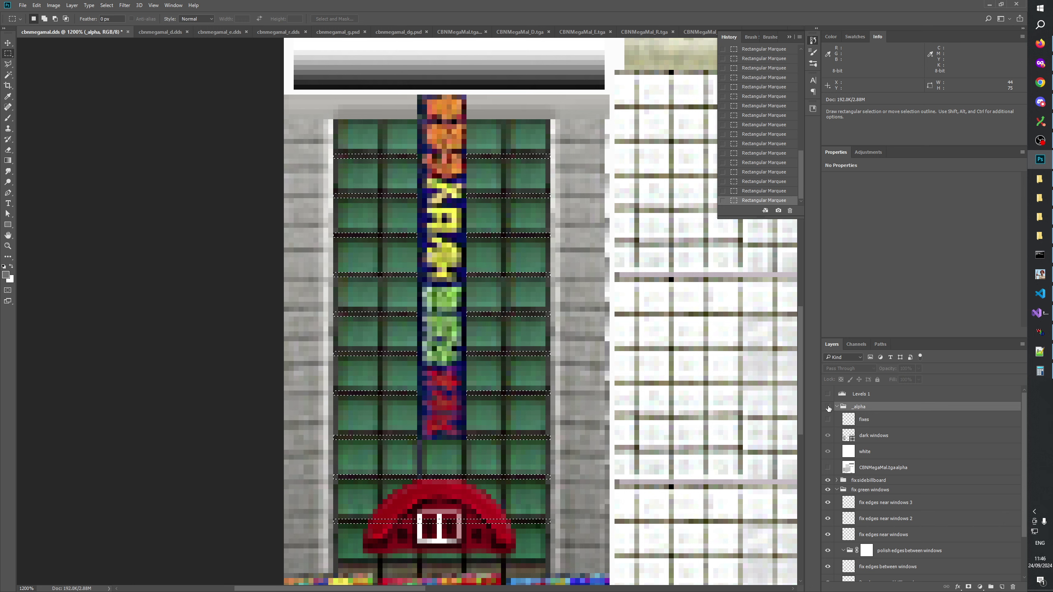
{"action": "left_click", "coordinate": [828, 407]}
{"action": "left_click", "coordinate": [828, 407]}
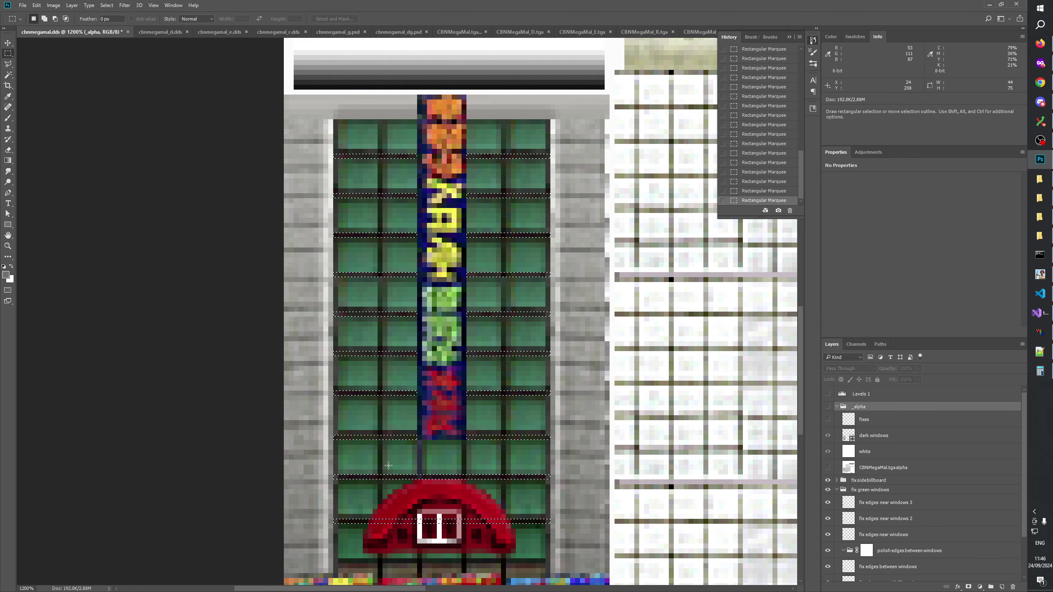
{"action": "key", "text": "alt"}
{"action": "left_click_drag", "start_coordinate": [370, 522], "coordinate": [508, 537]}
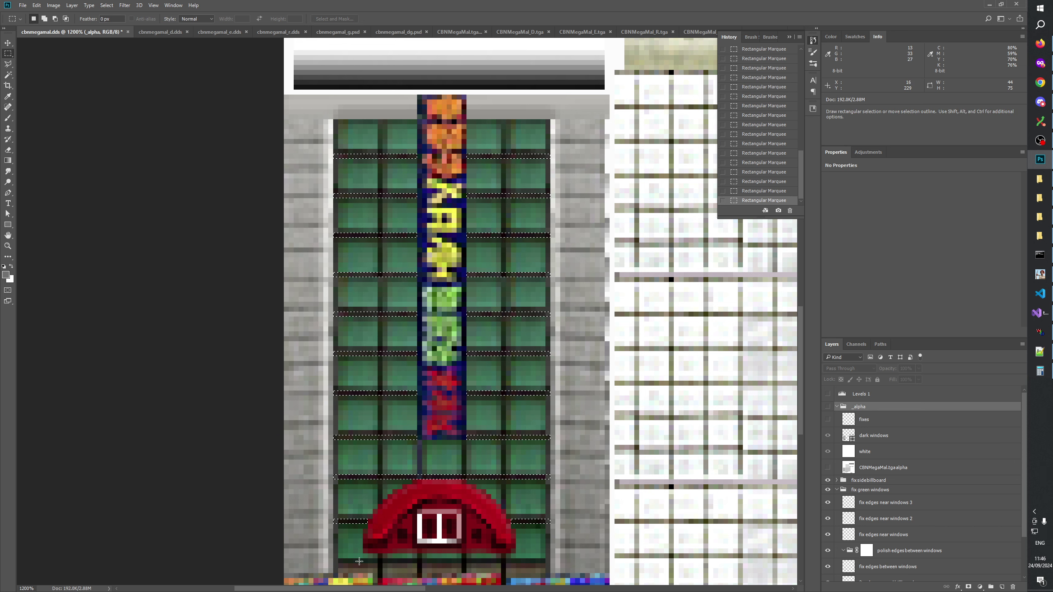
Add the outer frame edges around the green window block to the selection
{"action": "key", "text": "shift"}
{"action": "left_click_drag", "start_coordinate": [336, 561], "coordinate": [549, 448]}
{"action": "left_click_drag", "start_coordinate": [547, 121], "coordinate": [335, 123]}
{"action": "left_click_drag", "start_coordinate": [334, 122], "coordinate": [334, 137]}
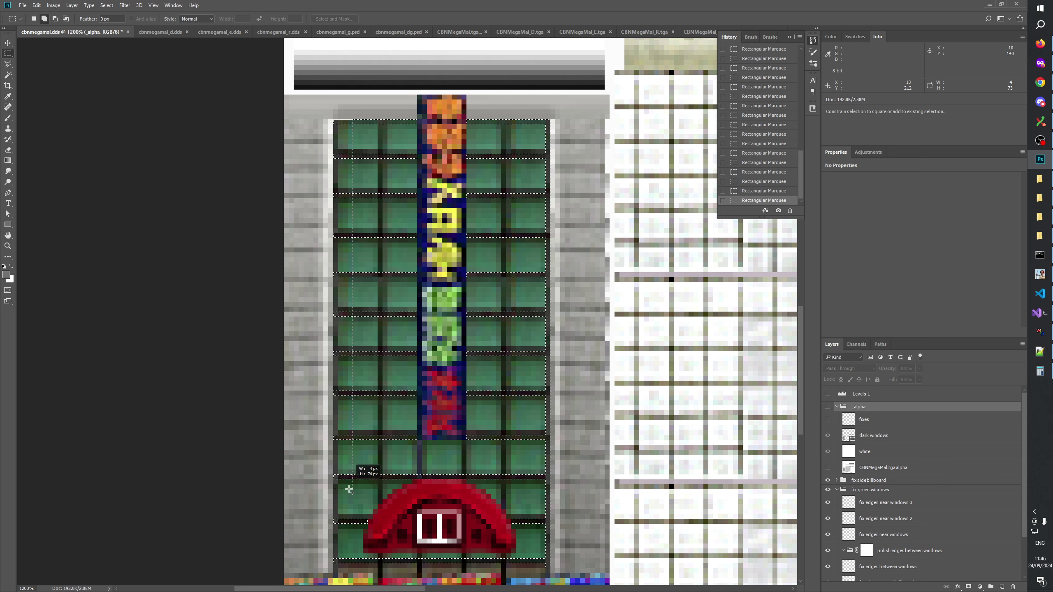
{"action": "left_click_drag", "start_coordinate": [350, 489], "coordinate": [335, 562]}
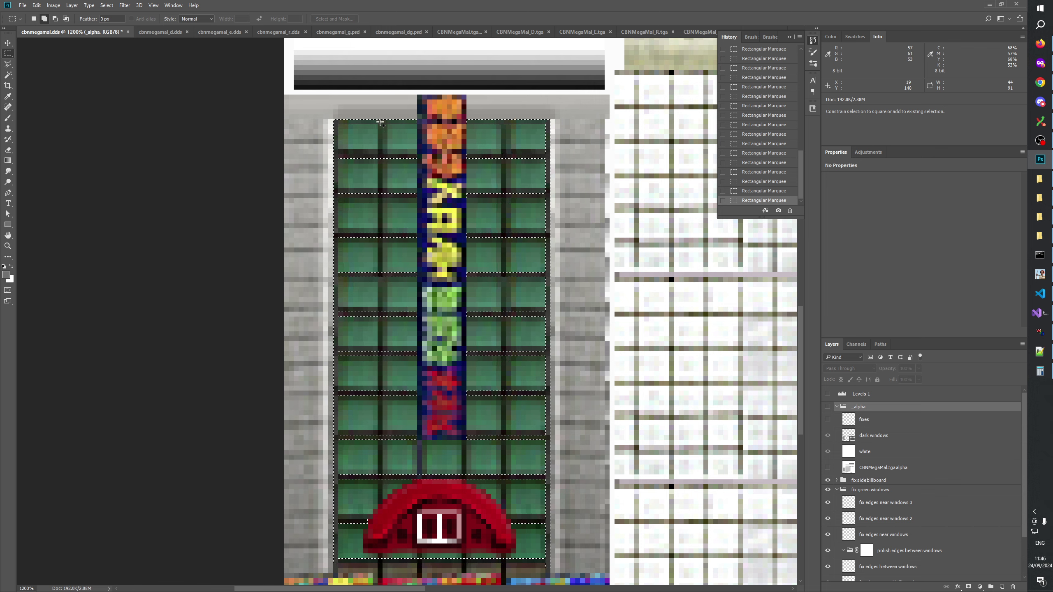
Add the vertical edges between the window columns and below the sign to the selection, and trim its lower border
{"action": "left_click_drag", "start_coordinate": [380, 121], "coordinate": [380, 493]}
{"action": "left_click_drag", "start_coordinate": [380, 501], "coordinate": [503, 508]}
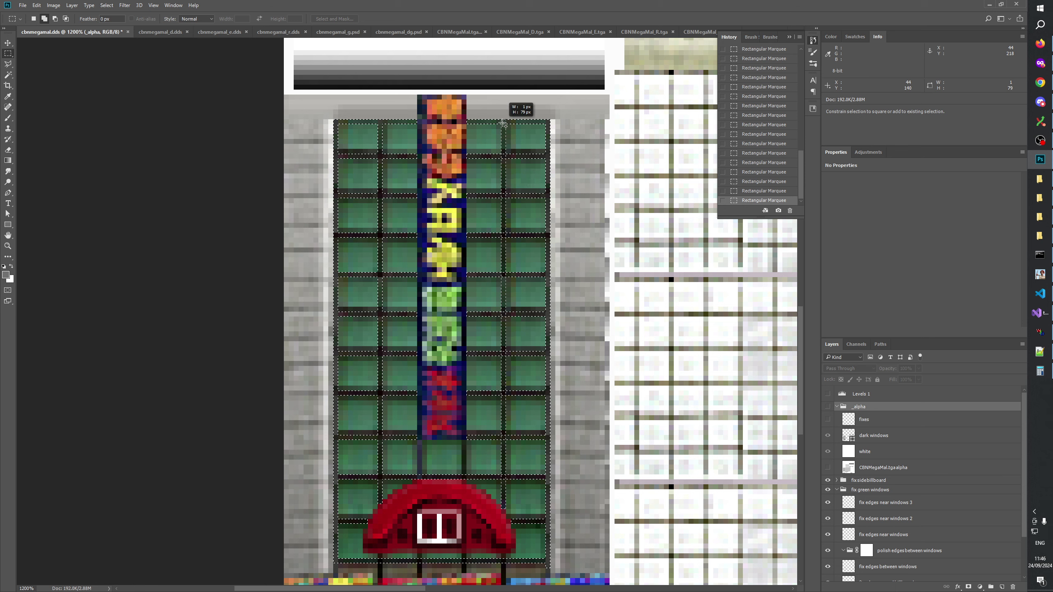
{"action": "left_click_drag", "start_coordinate": [601, 394], "coordinate": [611, 345]}
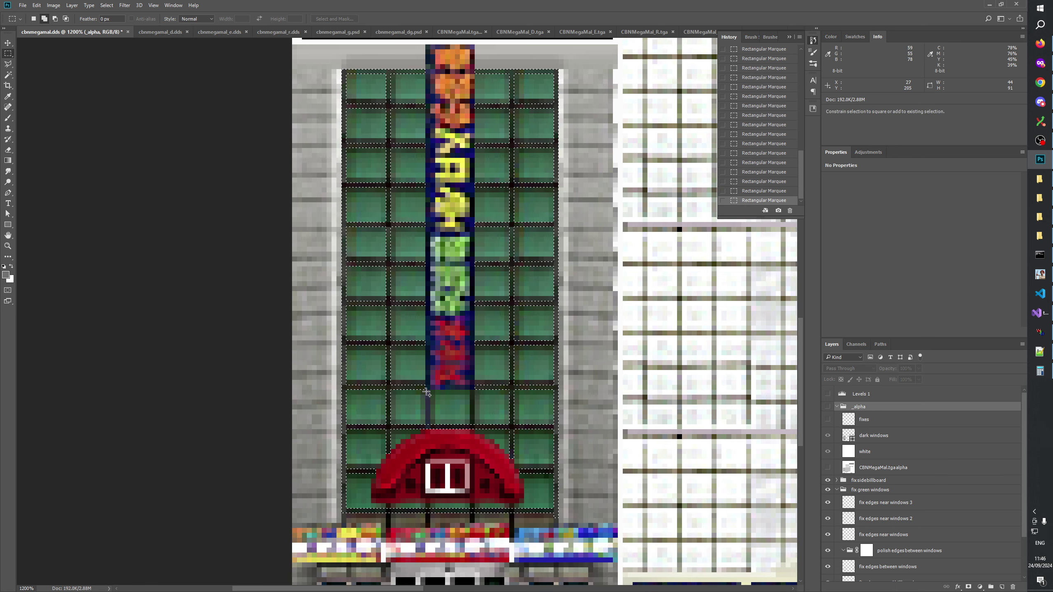
{"action": "left_click_drag", "start_coordinate": [427, 395], "coordinate": [430, 424]}
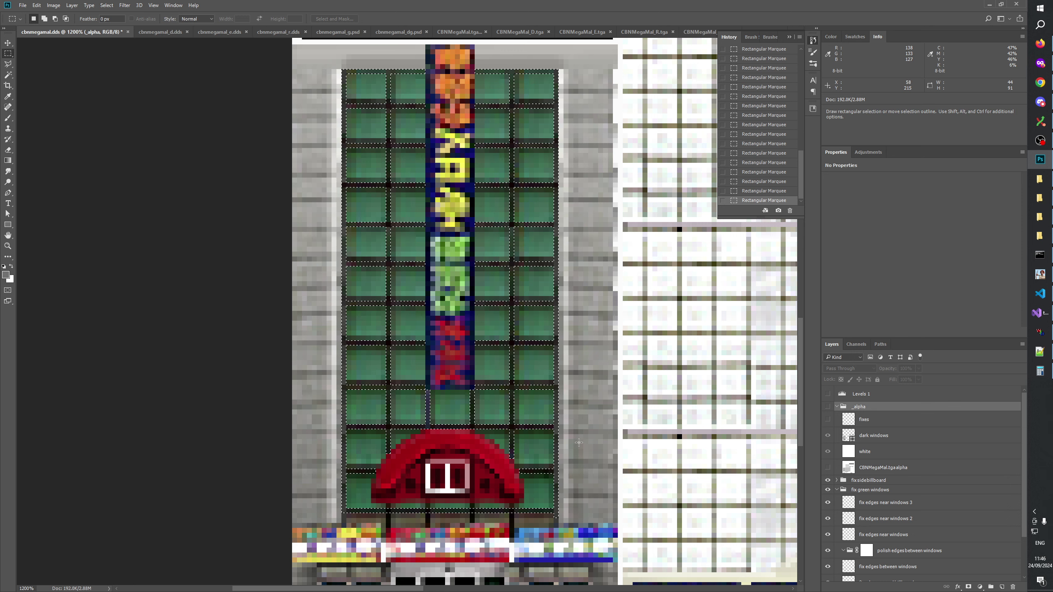
{"action": "left_click_drag", "start_coordinate": [636, 365], "coordinate": [645, 393]}
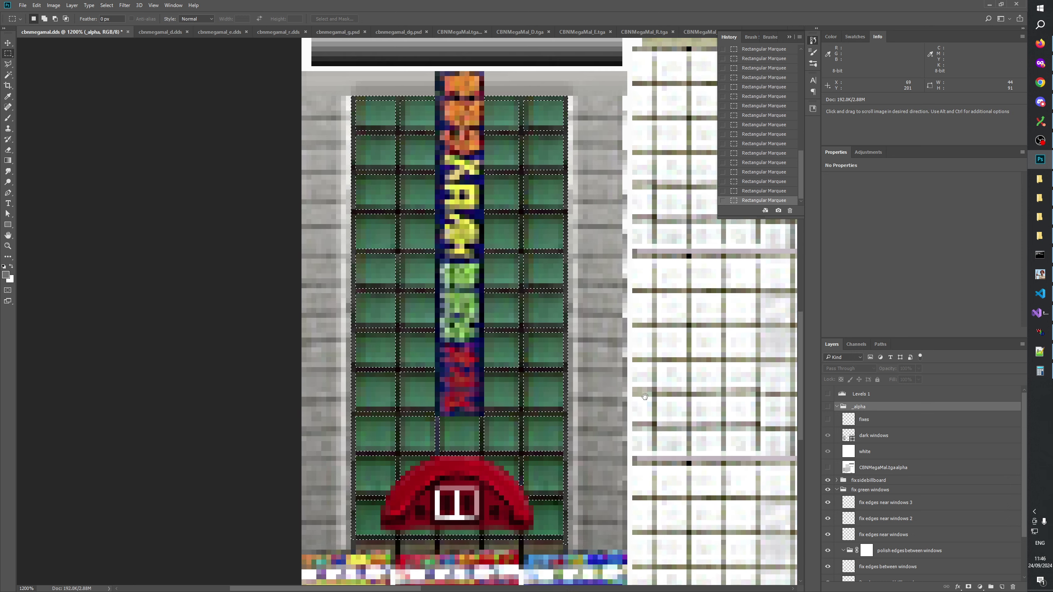
{"action": "mouse_move", "coordinate": [553, 535]}
{"action": "left_mouse_down"}
{"action": "mouse_move", "coordinate": [577, 540]}
{"action": "mouse_move", "coordinate": [568, 539]}
{"action": "left_mouse_up"}
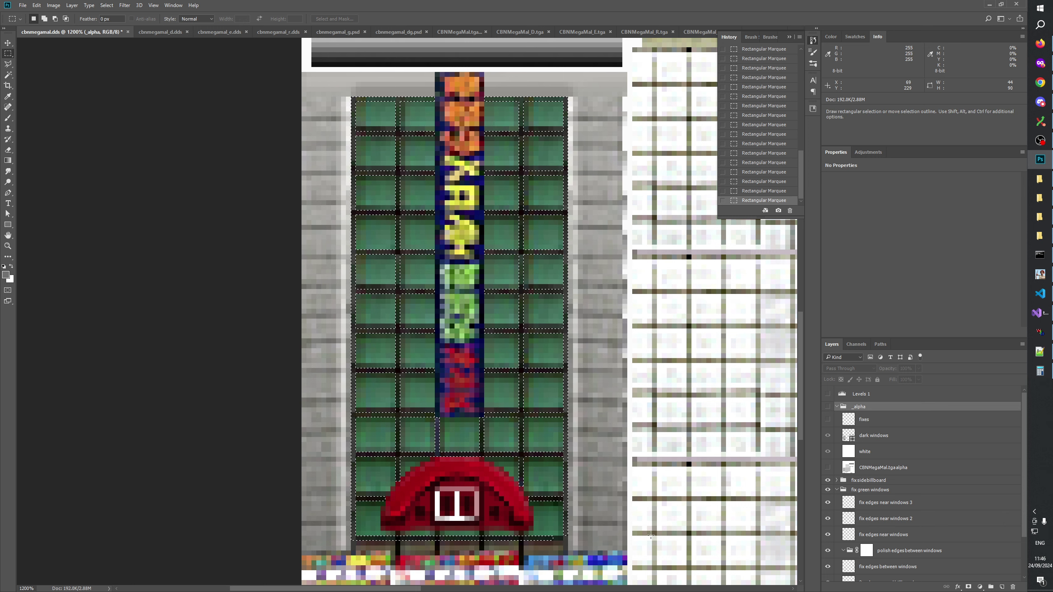
{"action": "mouse_move", "coordinate": [629, 416]}
{"action": "left_mouse_down"}
{"action": "mouse_move", "coordinate": [628, 464]}
{"action": "mouse_move", "coordinate": [630, 414]}
{"action": "left_mouse_up"}
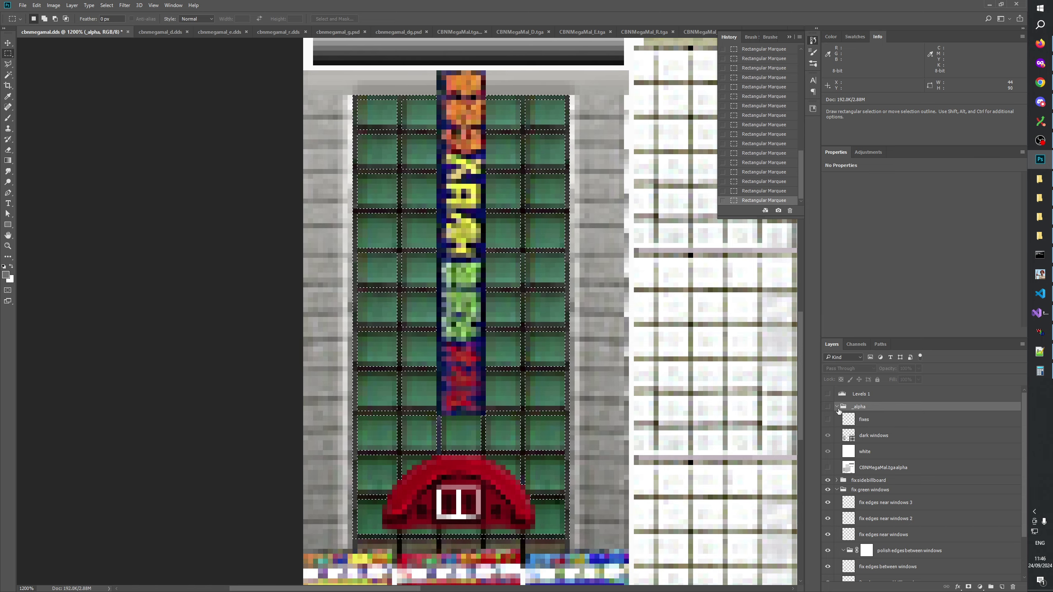
Fill the selected window edges with black in the mask of the polish edges between windows group, deselect, and invert the mask
{"action": "scroll", "coordinate": [891, 498], "scroll_direction": "down", "scroll_amount": 3}
{"action": "left_click", "coordinate": [867, 500]}
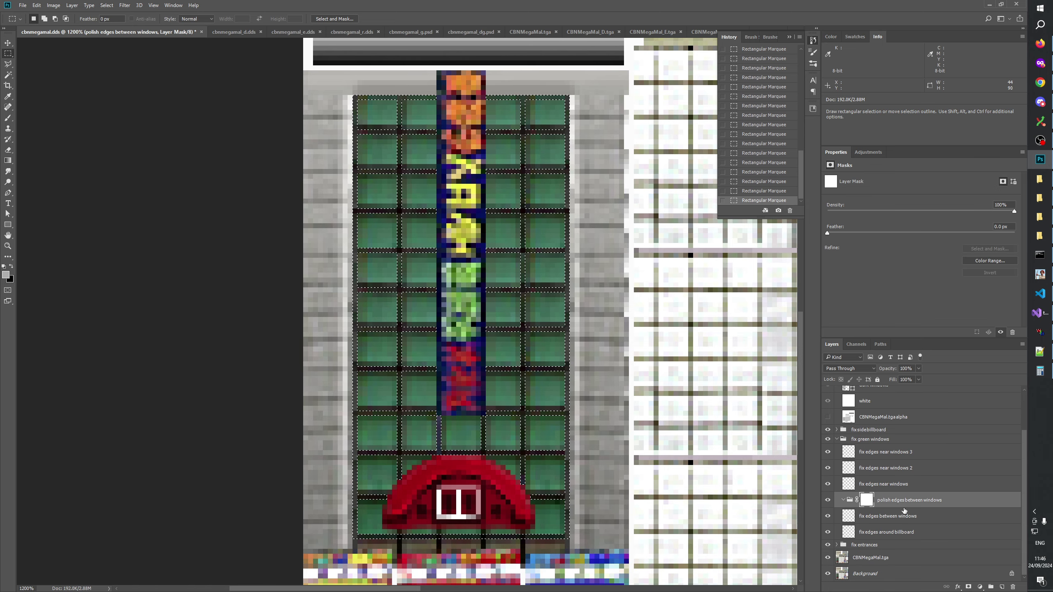
{"action": "left_click", "coordinate": [868, 500], "text": "alt"}
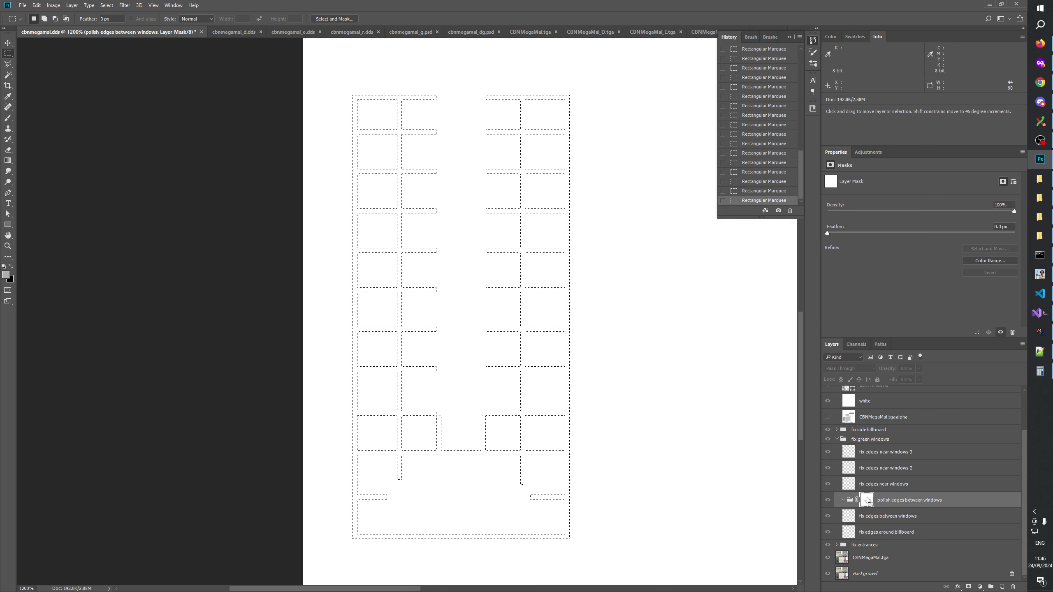
{"action": "key", "text": "ctrl+BackSpace"}
{"action": "key", "text": "ctrl+d"}
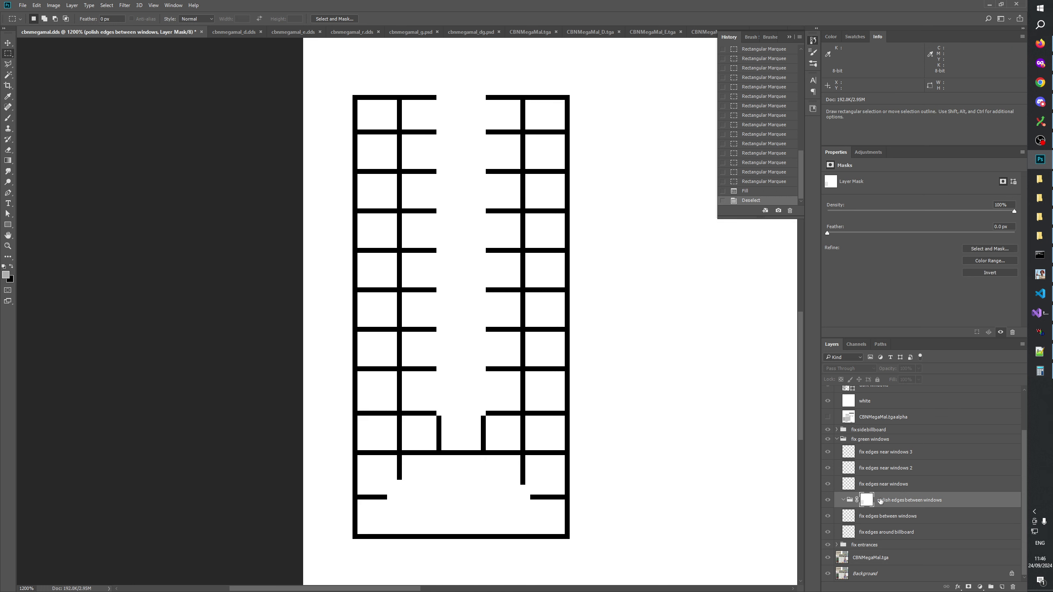
{"action": "key", "text": "ctrl+i"}
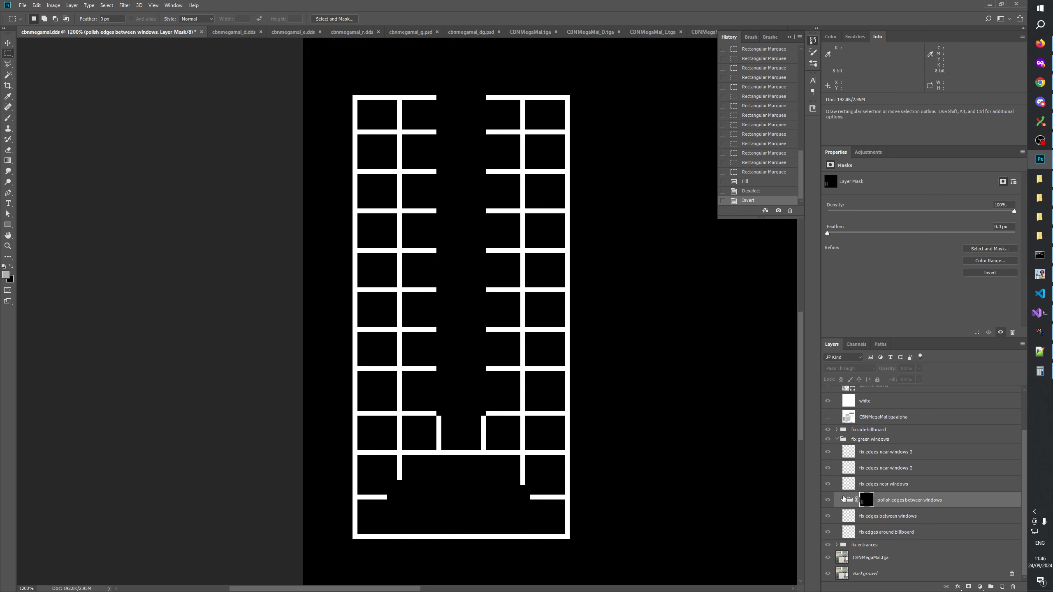
{"action": "left_click", "coordinate": [889, 501]}
{"action": "left_click", "coordinate": [867, 500]}
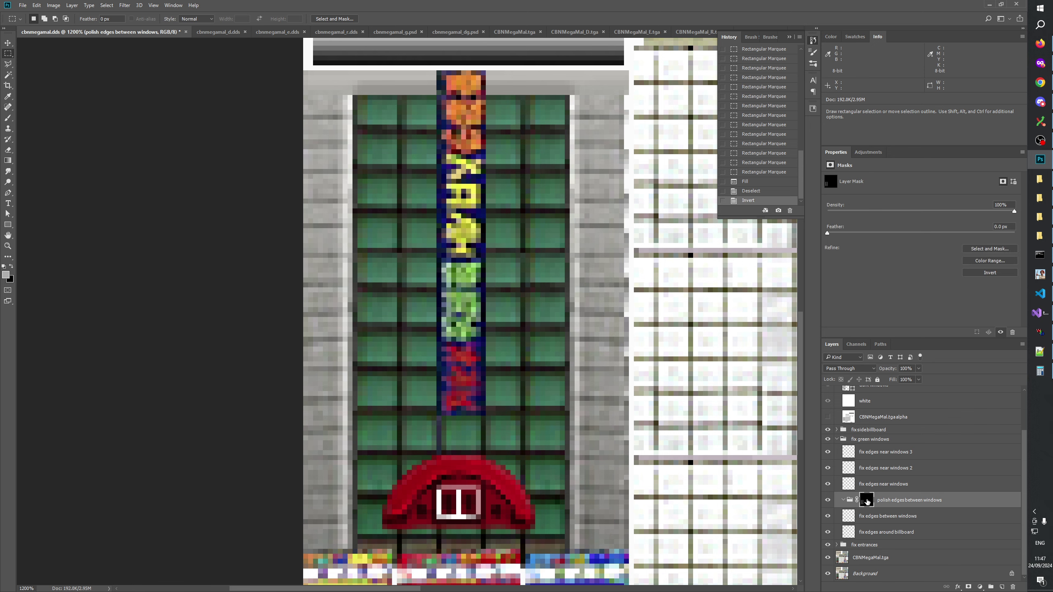
Add a Hue/Saturation adjustment inside the polish edges between windows group, delete its mask, and set the saturation to -50
{"action": "left_click", "coordinate": [985, 584]}
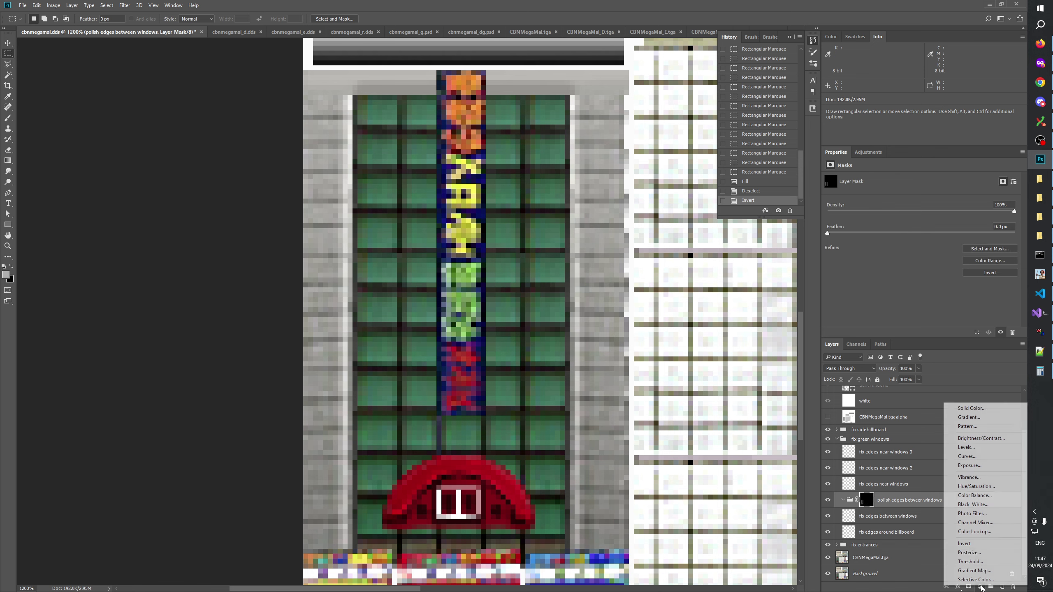
{"action": "left_click", "coordinate": [966, 491]}
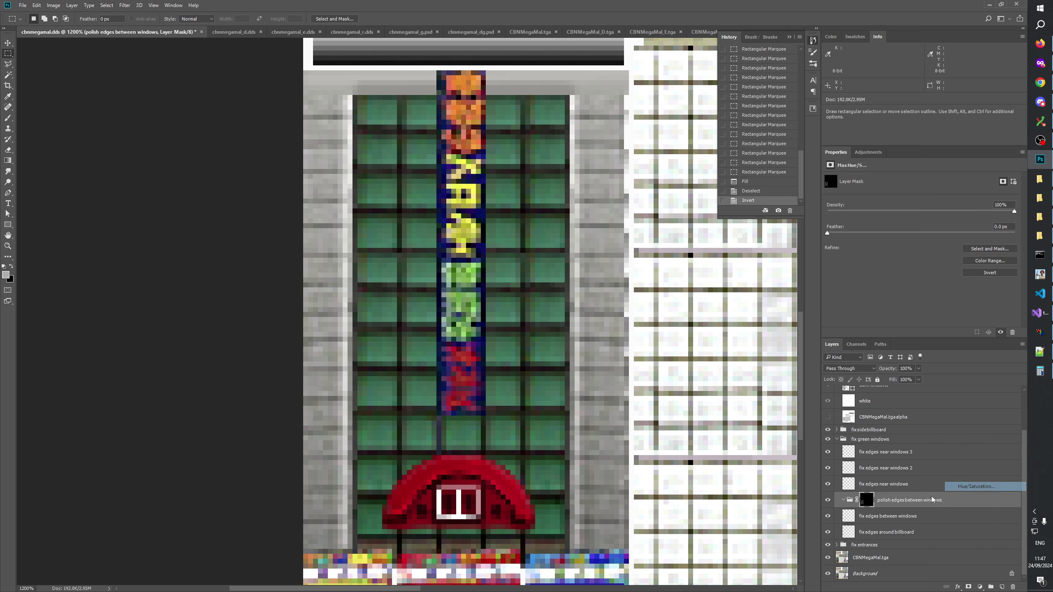
{"action": "left_click", "coordinate": [1013, 587]}
{"action": "left_click_drag", "start_coordinate": [916, 226], "coordinate": [874, 227]}
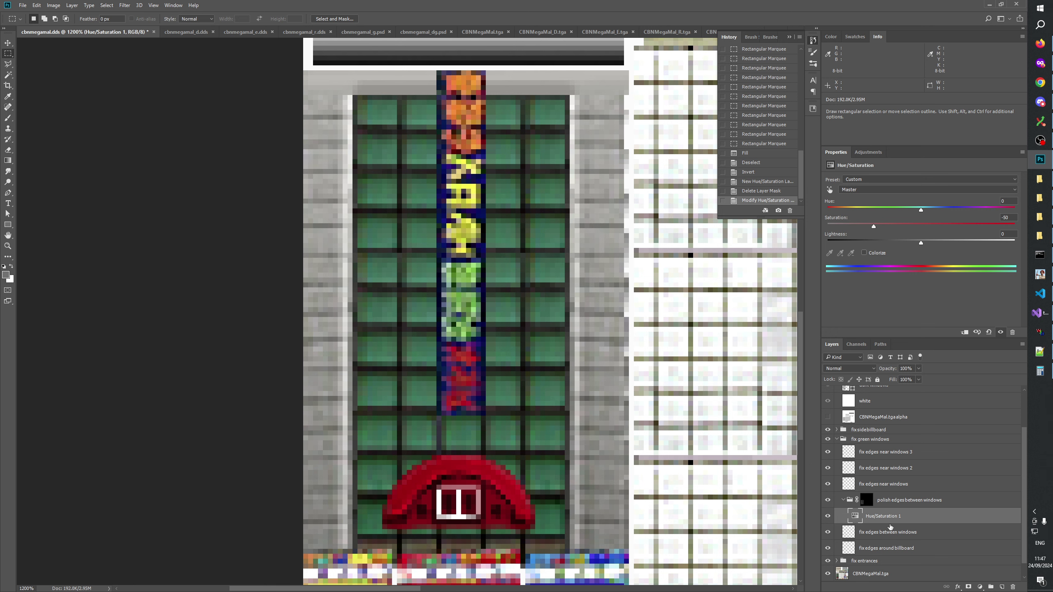
Add a Levels adjustment without a mask, lower its output white to 170, and move the polish group above fix edges near windows 3
{"action": "left_click", "coordinate": [980, 587]}
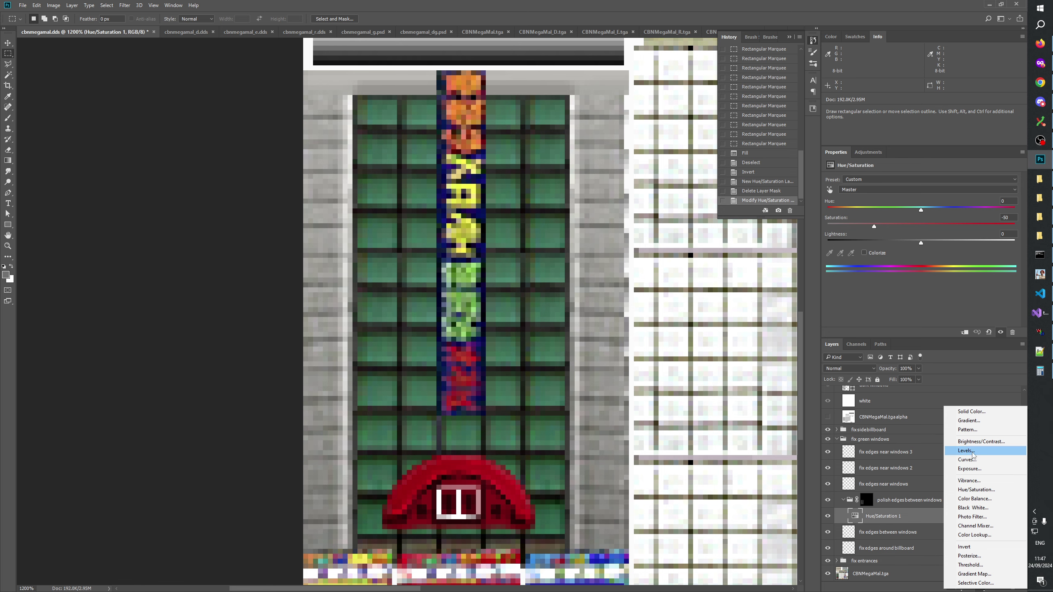
{"action": "left_click", "coordinate": [967, 451]}
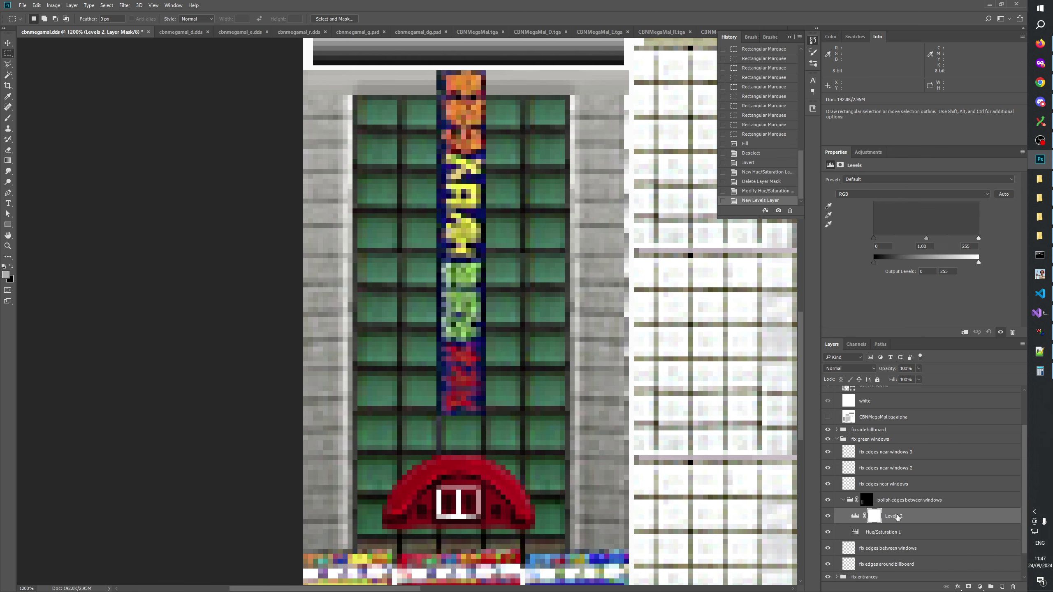
{"action": "left_click", "coordinate": [1013, 587]}
{"action": "left_click_drag", "start_coordinate": [980, 262], "coordinate": [944, 261]}
{"action": "left_click_drag", "start_coordinate": [894, 499], "coordinate": [889, 445]}
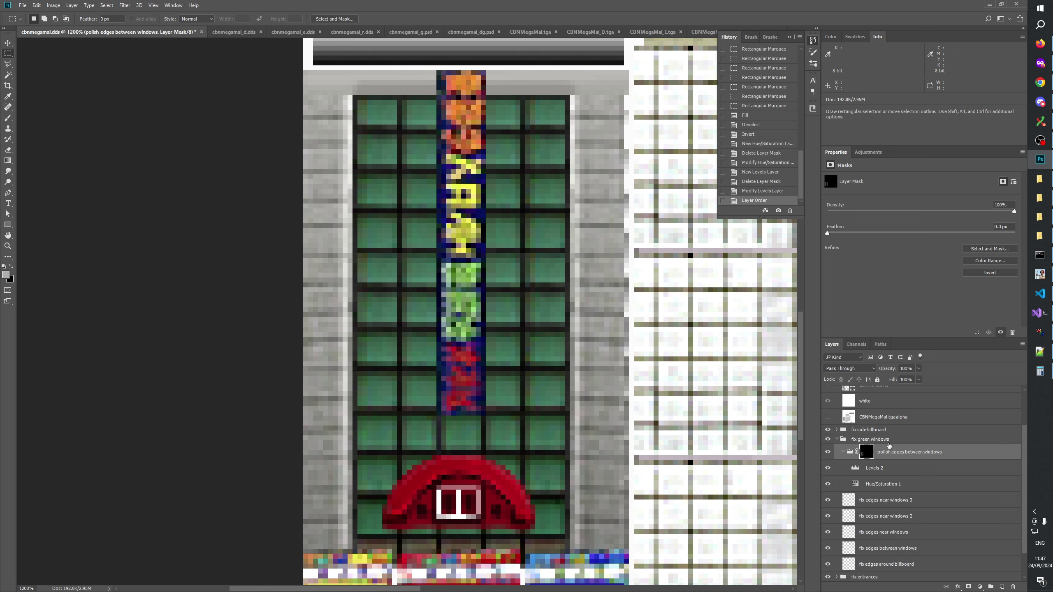
Compare the edges between the green windows with the polish edges between windows group hidden and shown
{"action": "left_click", "coordinate": [827, 452]}
{"action": "left_click", "coordinate": [828, 452]}
{"action": "left_click", "coordinate": [828, 451]}
{"action": "left_click", "coordinate": [828, 452]}
{"action": "left_click", "coordinate": [827, 452]}
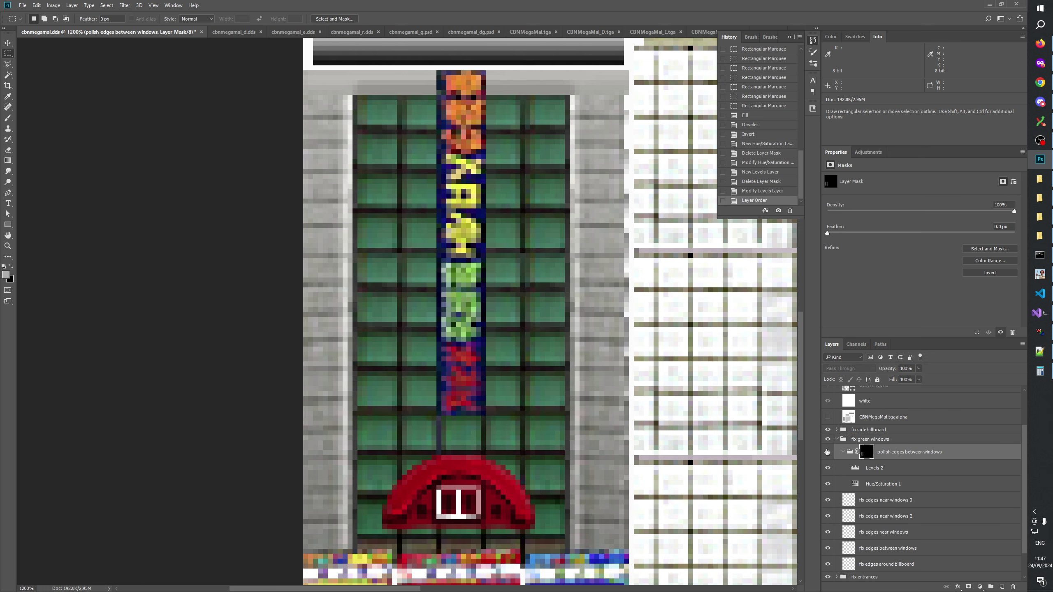
{"action": "left_click", "coordinate": [827, 451]}
{"action": "left_click", "coordinate": [827, 452]}
{"action": "left_click", "coordinate": [827, 451]}
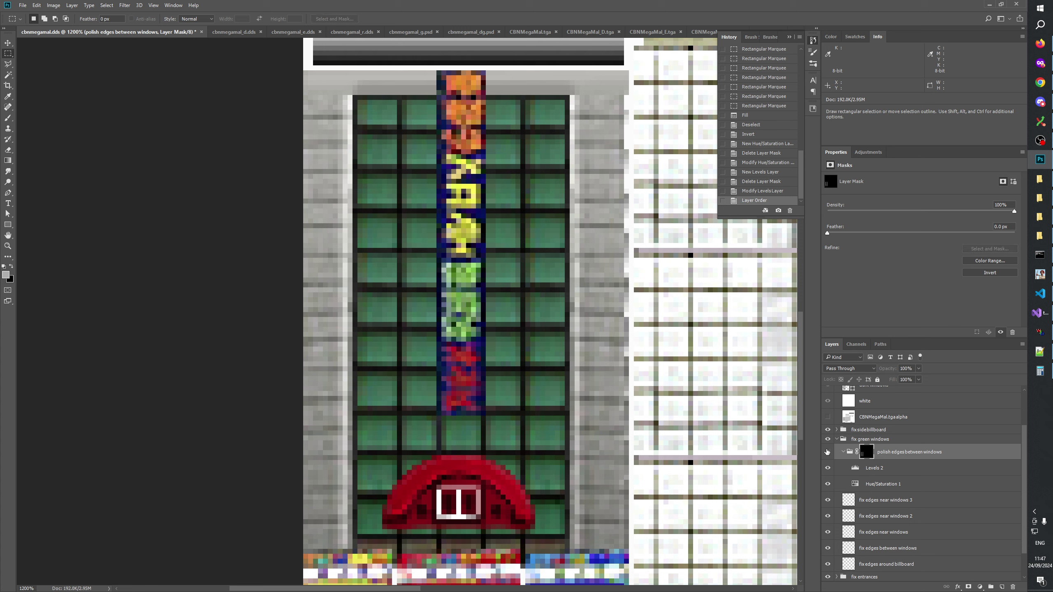
{"action": "left_click", "coordinate": [827, 452]}
{"action": "left_click", "coordinate": [828, 452]}
Inspect the green window facade at 100% and enlarged, and view the whole texture at 500%
{"action": "left_click", "coordinate": [8, 246]}
{"action": "right_click", "coordinate": [458, 314]}
{"action": "left_click", "coordinate": [487, 335]}
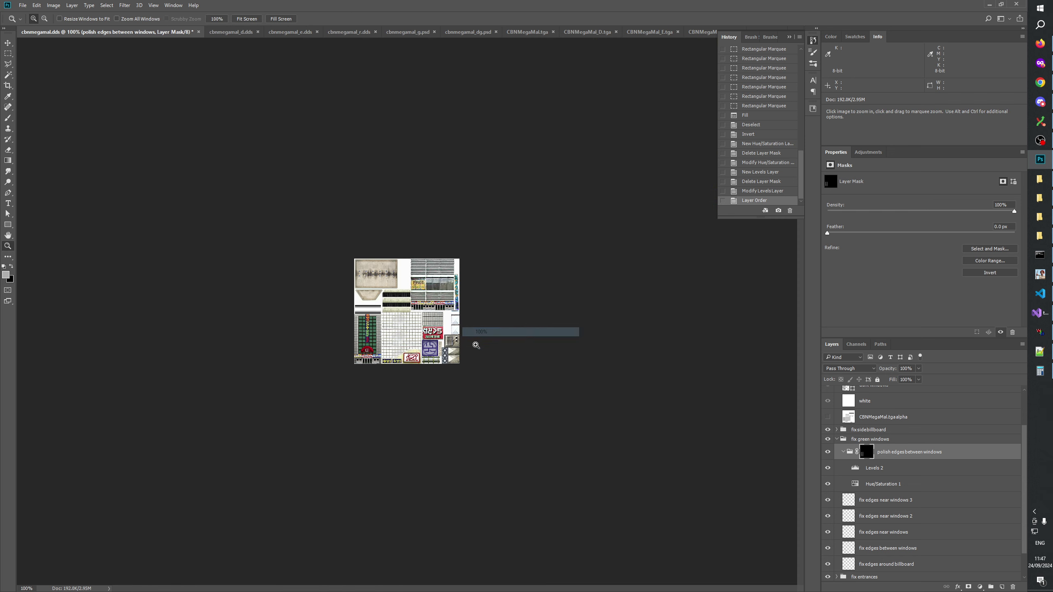
{"action": "left_click", "coordinate": [364, 340]}
{"action": "left_click", "coordinate": [361, 344]}
{"action": "left_click_drag", "start_coordinate": [359, 347], "coordinate": [255, 461]}
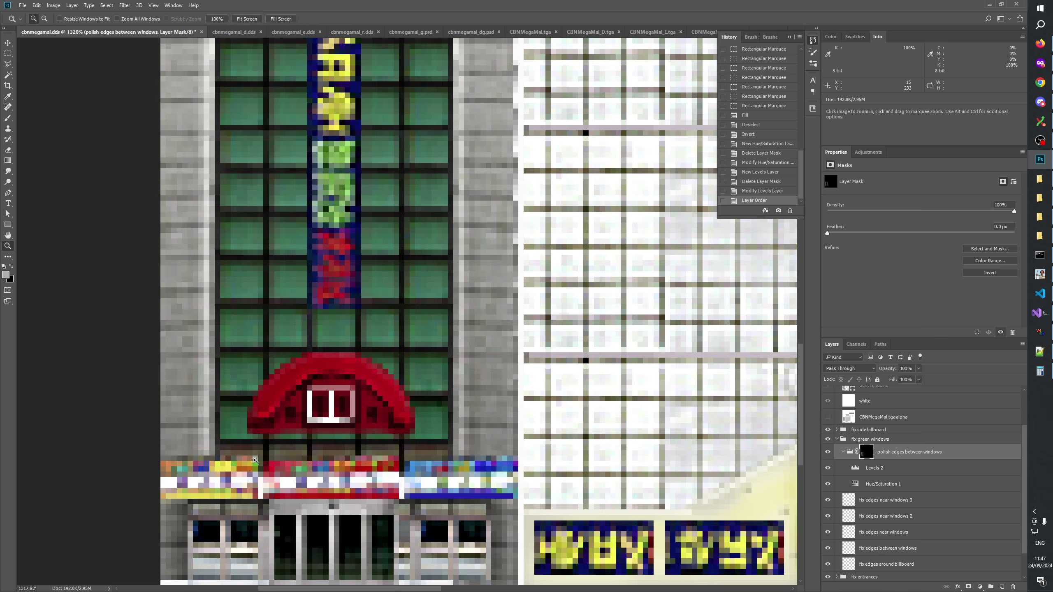
{"action": "left_click_drag", "start_coordinate": [443, 403], "coordinate": [494, 507]}
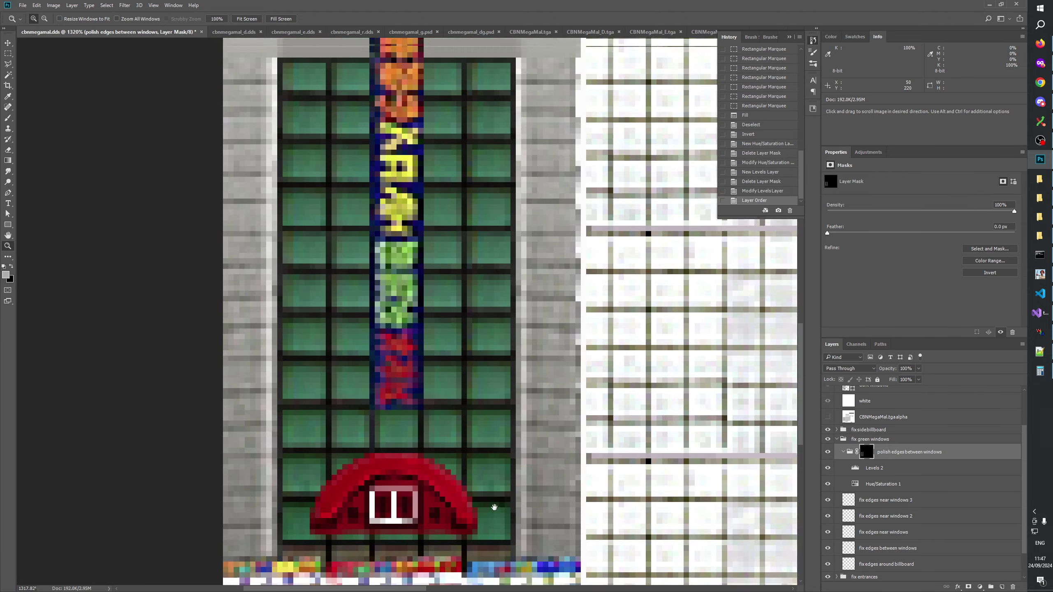
{"action": "right_click", "coordinate": [486, 377]}
{"action": "left_click", "coordinate": [515, 393]}
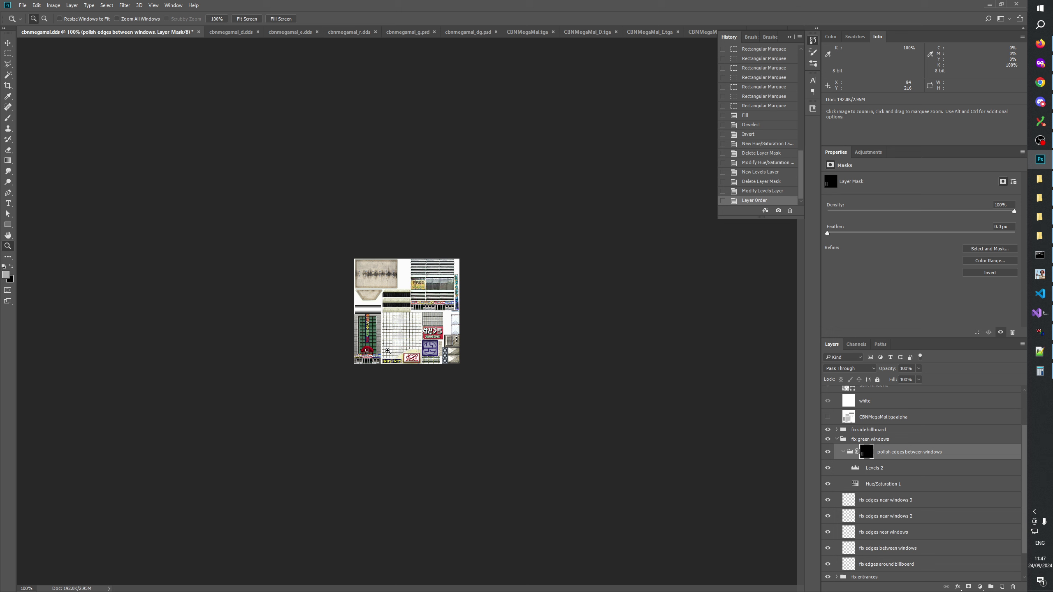
{"action": "left_click", "coordinate": [373, 357]}
{"action": "left_click", "coordinate": [367, 362]}
{"action": "left_click", "coordinate": [362, 363]}
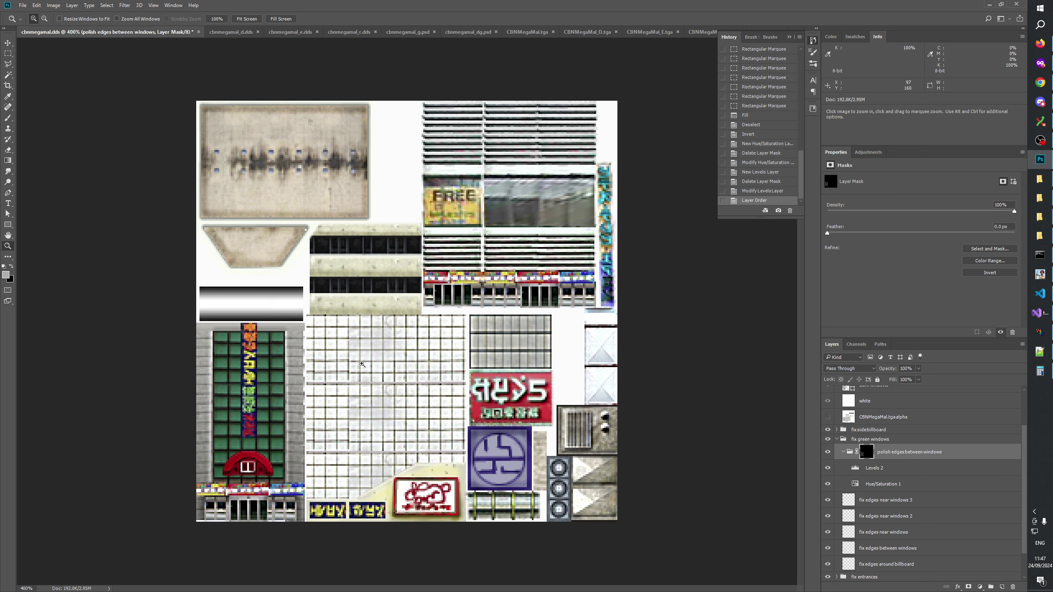
{"action": "left_click", "coordinate": [346, 409]}
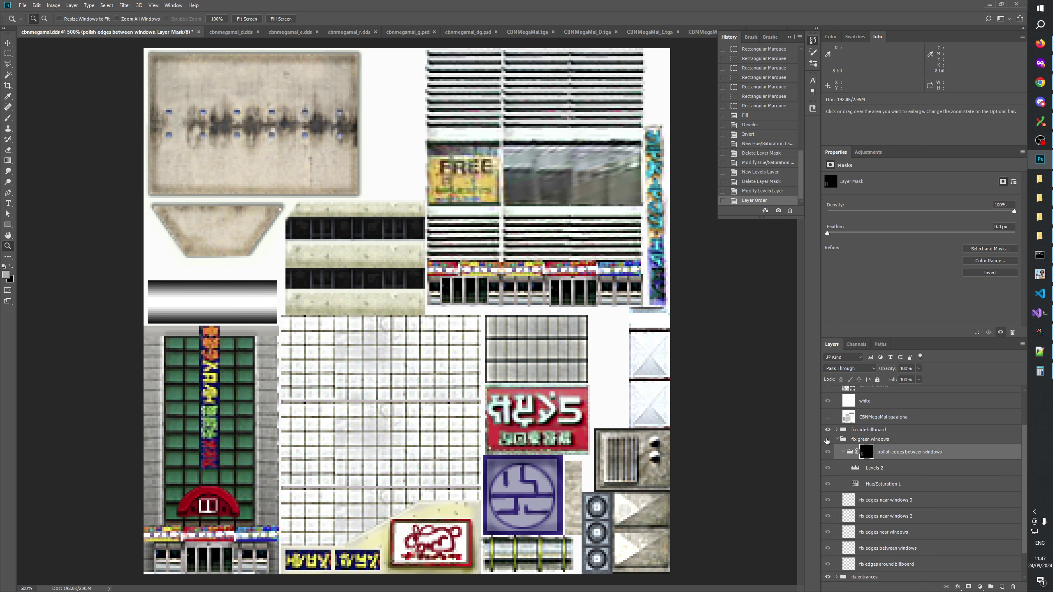
Compare the whole texture with the fix green windows group hidden and shown
{"action": "left_click", "coordinate": [827, 440]}
{"action": "left_click", "coordinate": [828, 441]}
{"action": "left_click", "coordinate": [827, 440]}
{"action": "left_click", "coordinate": [827, 441]}
{"action": "left_click", "coordinate": [827, 440]}
{"action": "left_click", "coordinate": [827, 441]}
{"action": "left_click", "coordinate": [828, 441]}
{"action": "left_click", "coordinate": [827, 440]}
{"action": "left_click", "coordinate": [827, 441]}
{"action": "left_click", "coordinate": [827, 441]}
{"action": "left_click", "coordinate": [828, 440]}
{"action": "left_click", "coordinate": [827, 440]}
{"action": "left_click", "coordinate": [828, 441]}
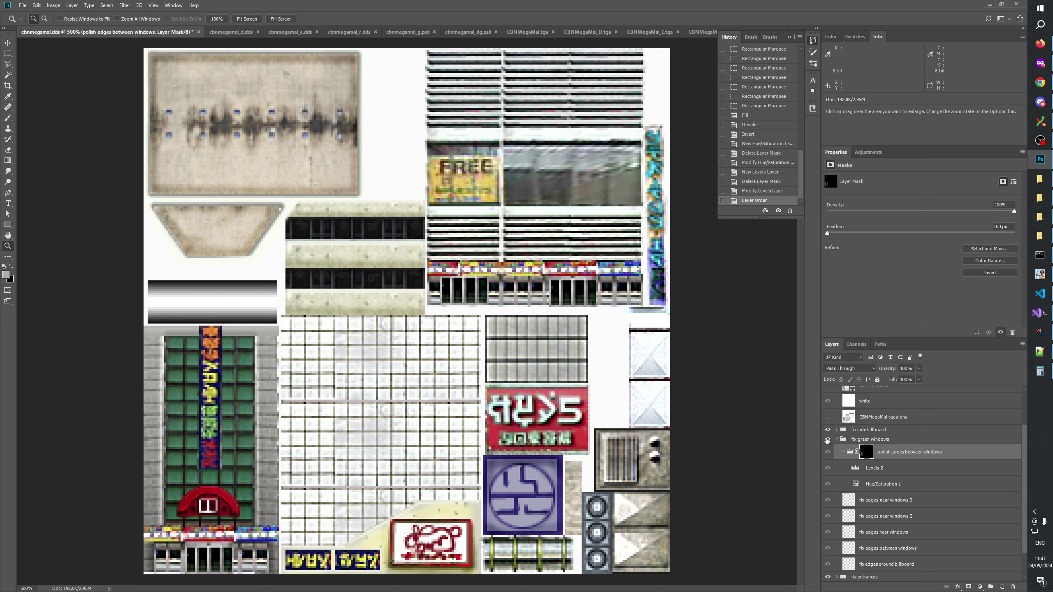
{"action": "left_click", "coordinate": [827, 440]}
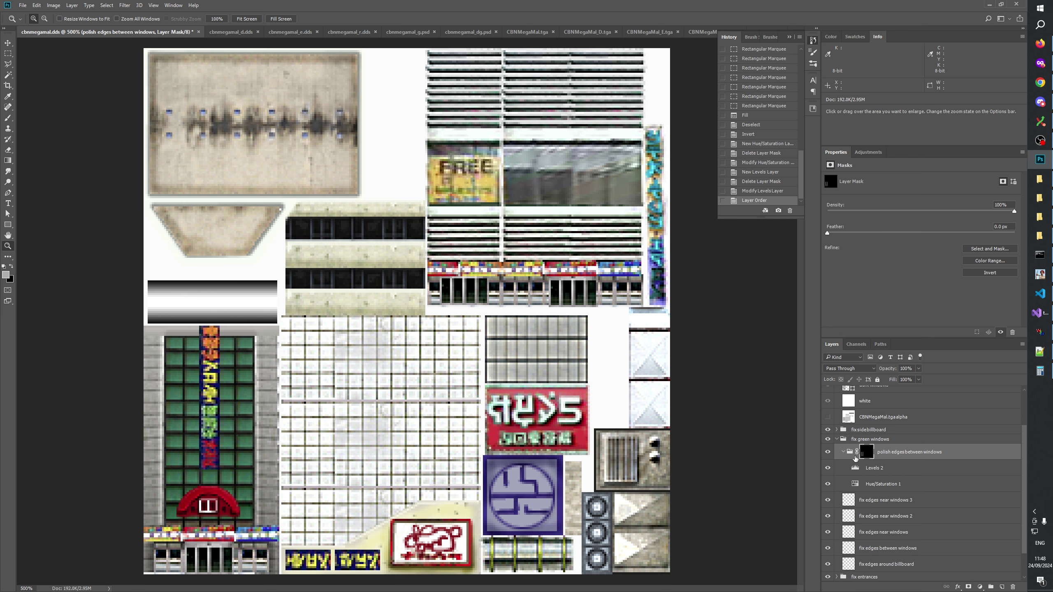
Rename the polish group's Levels layer as Levels darken, and collapse the polish and fix green windows groups
{"action": "double_click", "coordinate": [875, 469]}
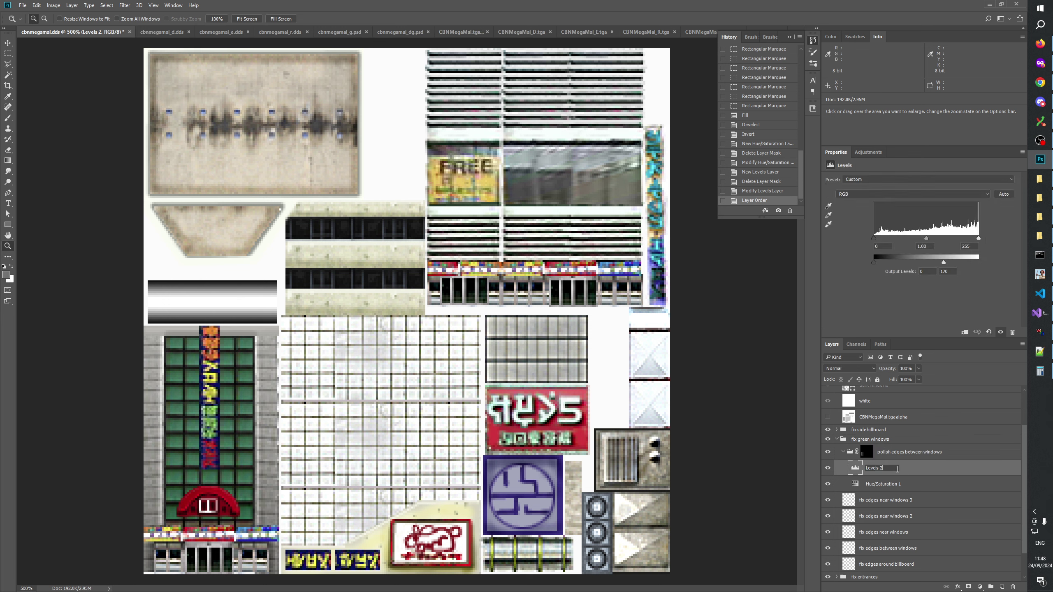
{"action": "type", "text": "Levels darken"}
{"action": "key", "text": "Return"}
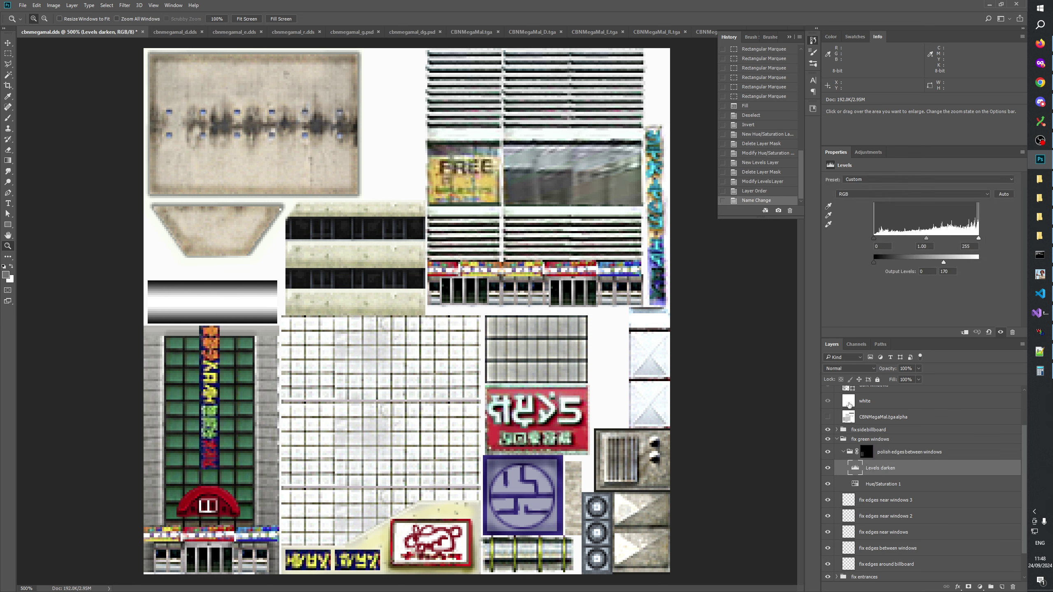
{"action": "left_click", "coordinate": [844, 453]}
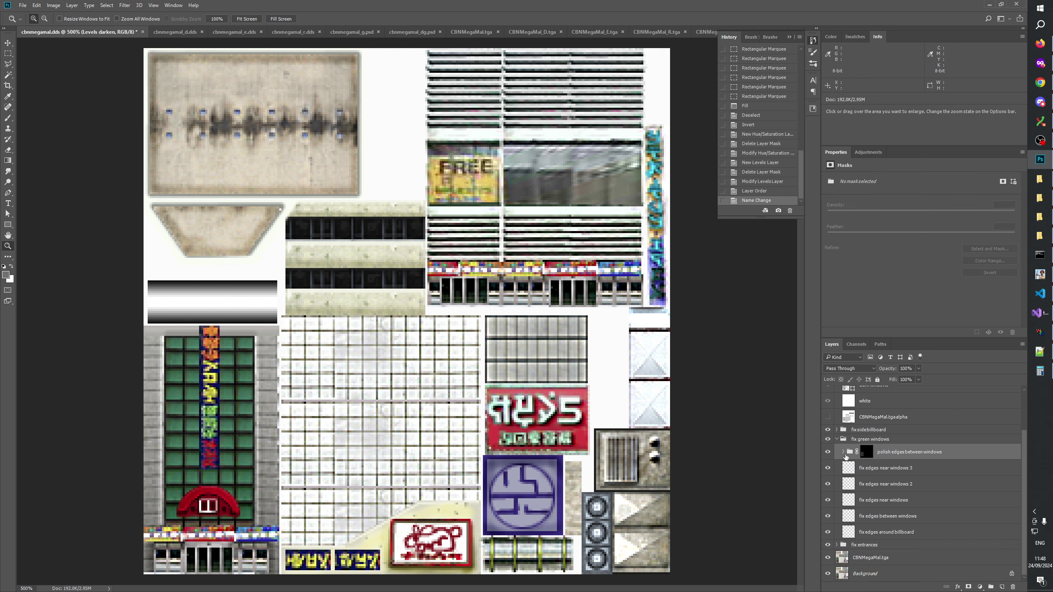
{"action": "left_click", "coordinate": [837, 440]}
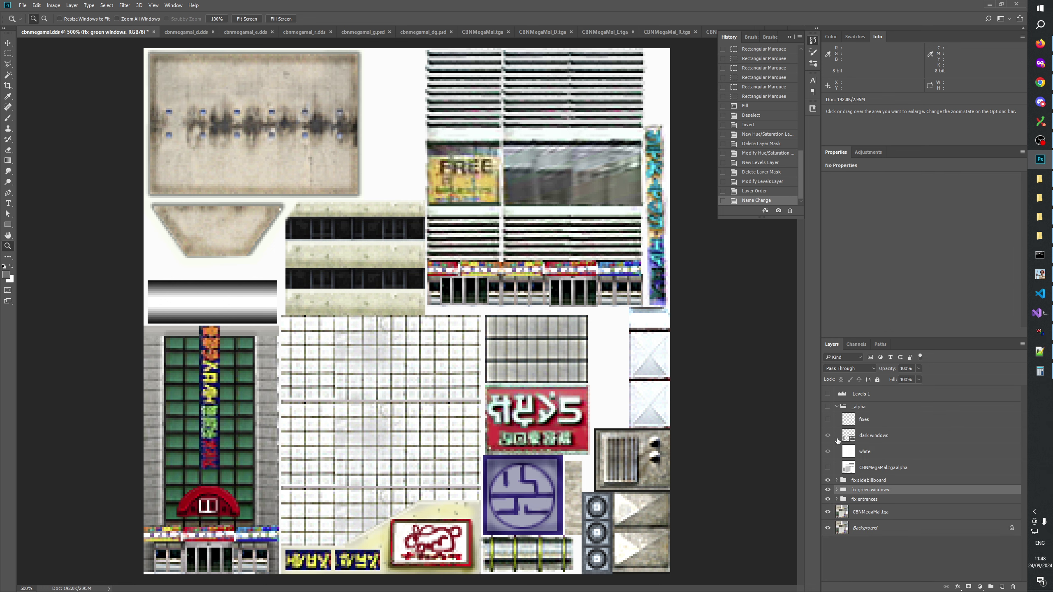
{"action": "left_click", "coordinate": [828, 491]}
{"action": "left_click", "coordinate": [829, 491]}
{"action": "left_click", "coordinate": [892, 574]}
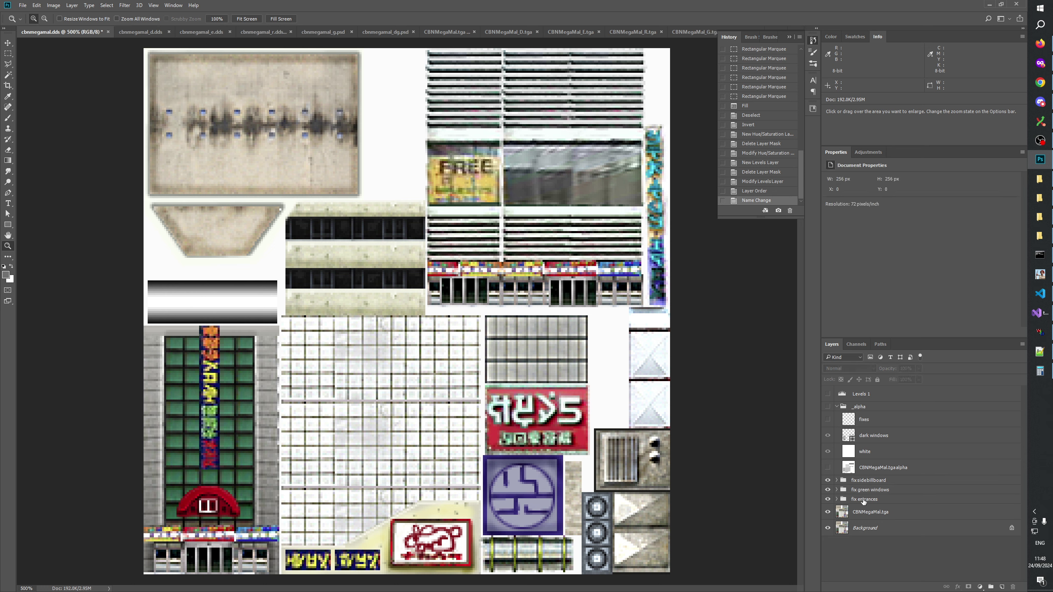
Save the layered document in Photoshop format as cbnmegamal.psd
{"action": "key", "text": "ctrl+s"}
{"action": "left_click", "coordinate": [490, 233]}
{"action": "left_click", "coordinate": [23, 6]}
{"action": "left_click", "coordinate": [40, 106]}
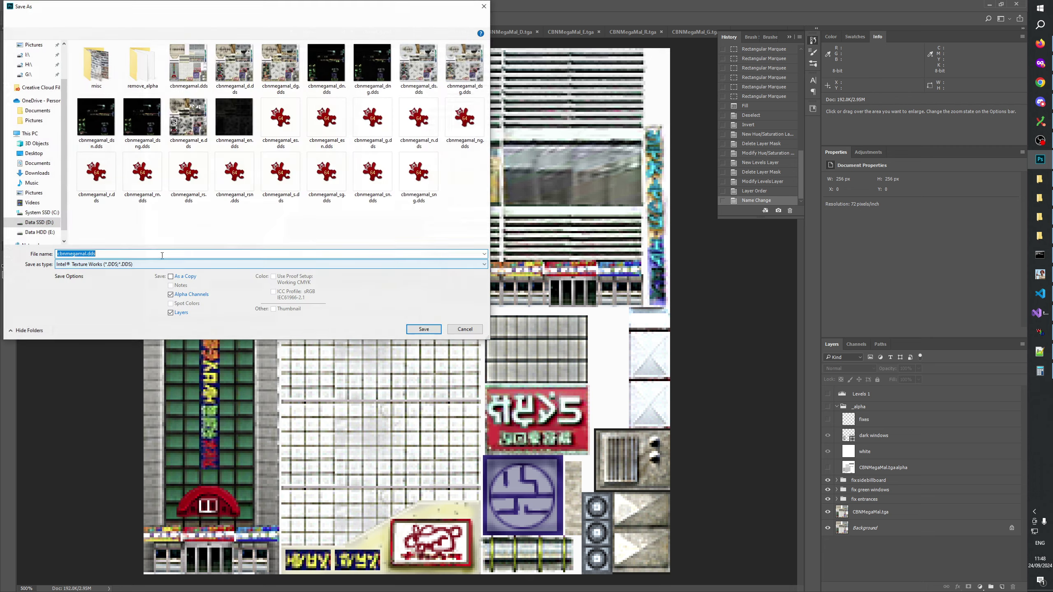
{"action": "left_click", "coordinate": [98, 265]}
{"action": "left_click", "coordinate": [98, 270]}
{"action": "left_click", "coordinate": [424, 329]}
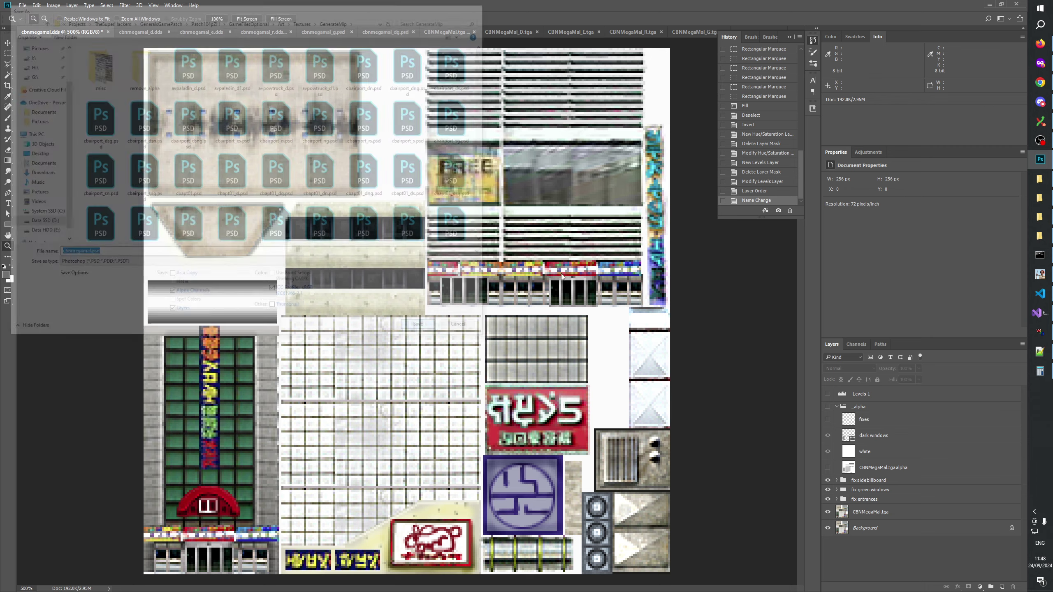
{"action": "left_click", "coordinate": [637, 185]}
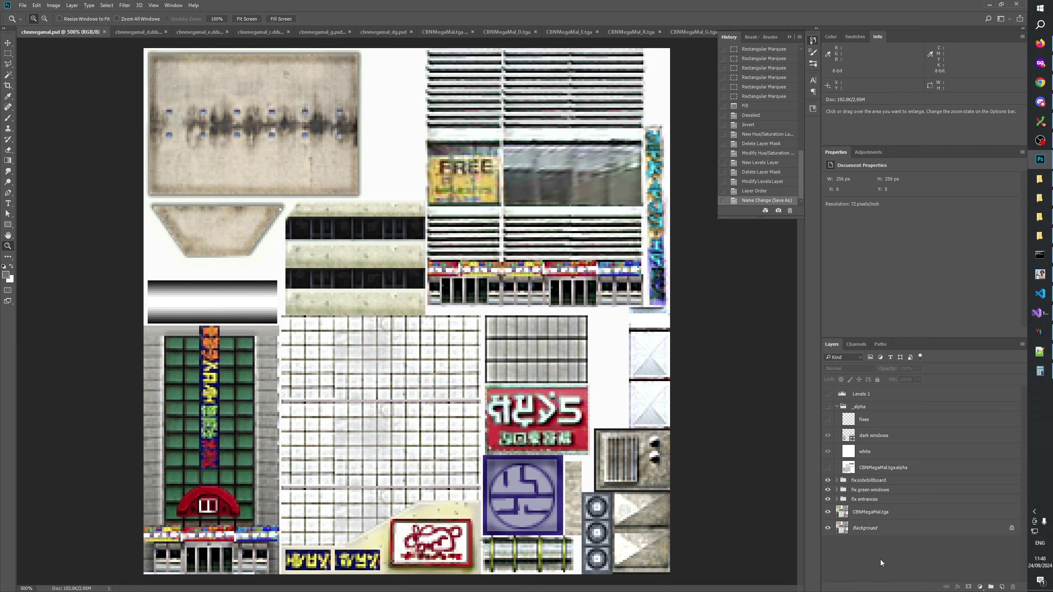
Compare the texture with the fix sidebillboard, fix green windows and fix entrances groups each hidden and shown
{"action": "left_click", "coordinate": [828, 480]}
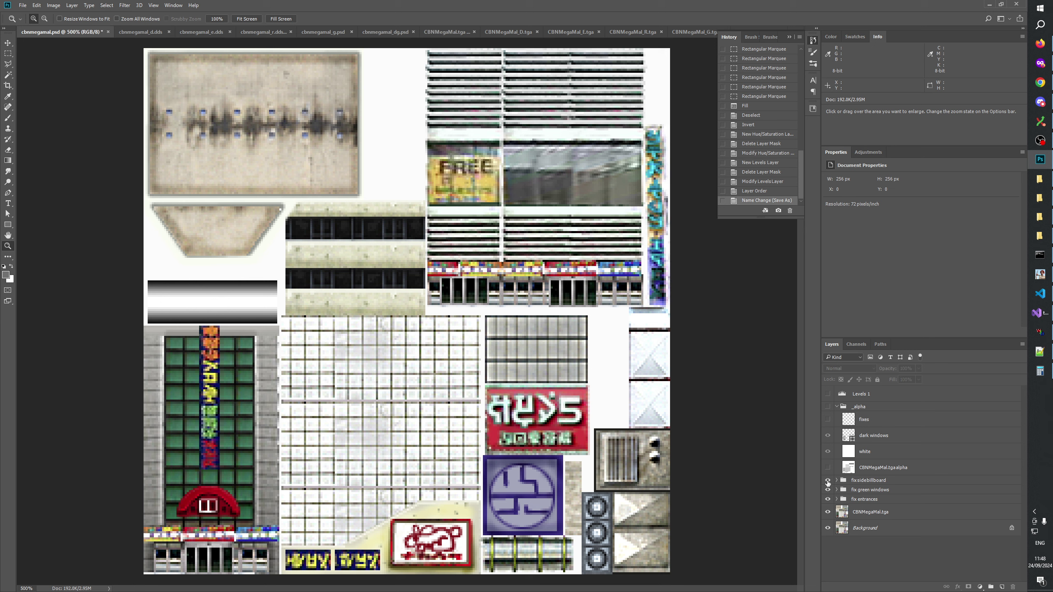
{"action": "left_click", "coordinate": [828, 481]}
{"action": "left_click", "coordinate": [828, 480]}
{"action": "left_click", "coordinate": [828, 480]}
{"action": "left_click", "coordinate": [828, 480]}
{"action": "left_click", "coordinate": [827, 480]}
{"action": "left_click", "coordinate": [827, 480]}
{"action": "left_click", "coordinate": [828, 481]}
{"action": "left_click", "coordinate": [827, 481]}
{"action": "left_click", "coordinate": [828, 481]}
{"action": "left_click", "coordinate": [827, 490]}
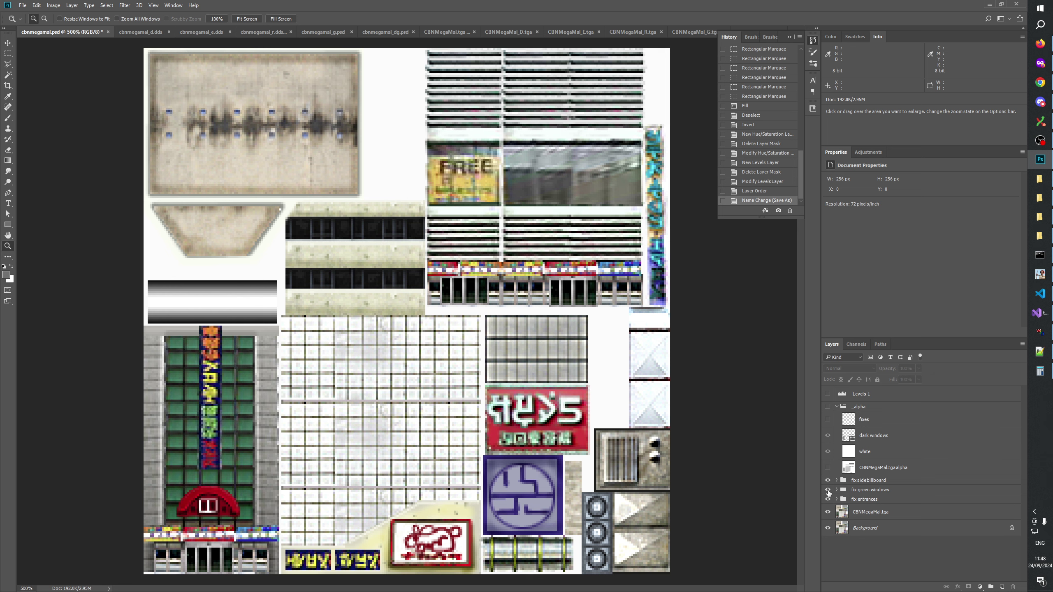
{"action": "left_click", "coordinate": [828, 490]}
{"action": "left_click", "coordinate": [828, 500]}
{"action": "left_click", "coordinate": [829, 500]}
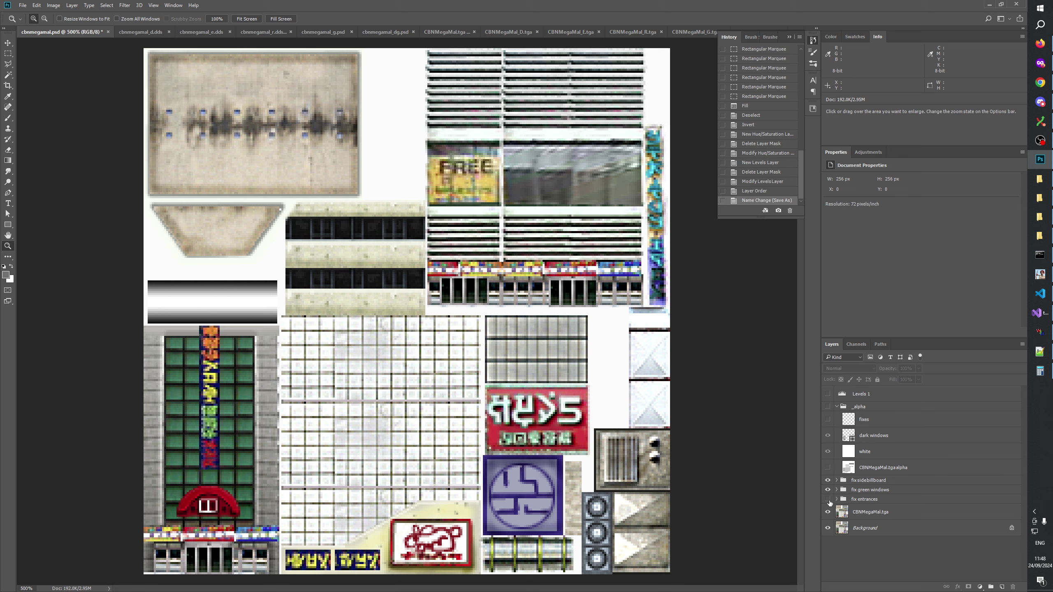
{"action": "left_click", "coordinate": [830, 501]}
Show the _alpha group to check the dark windows against the white mask
{"action": "left_click", "coordinate": [828, 407]}
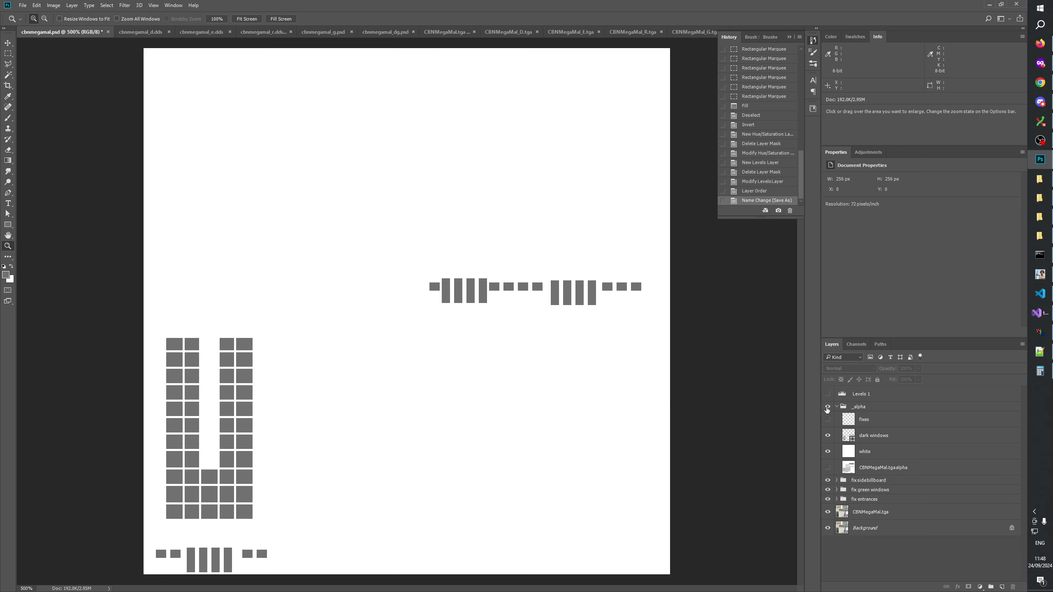
{"action": "left_click", "coordinate": [829, 407]}
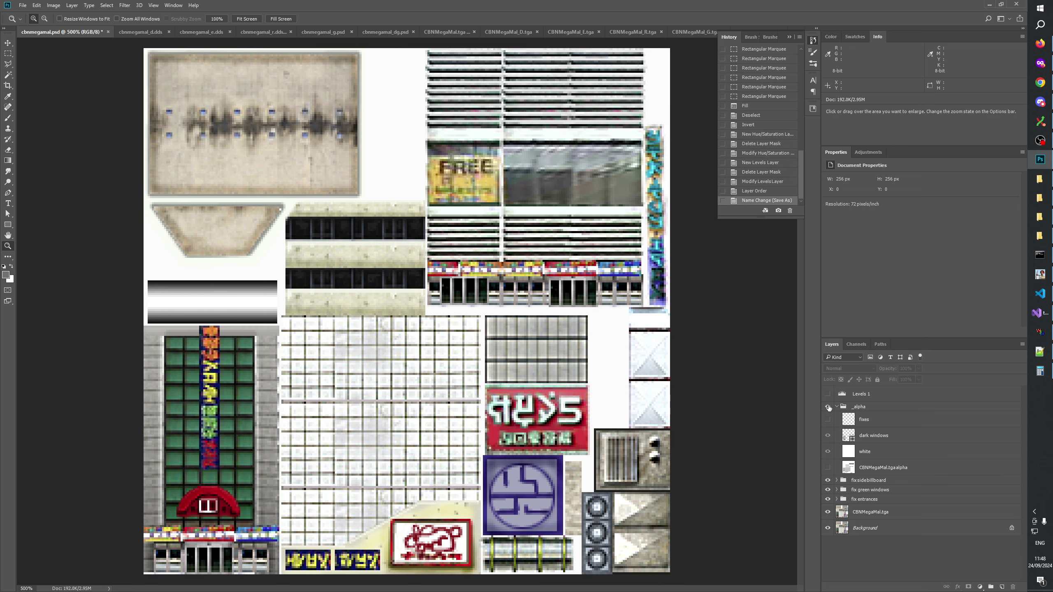
{"action": "left_click", "coordinate": [828, 407]}
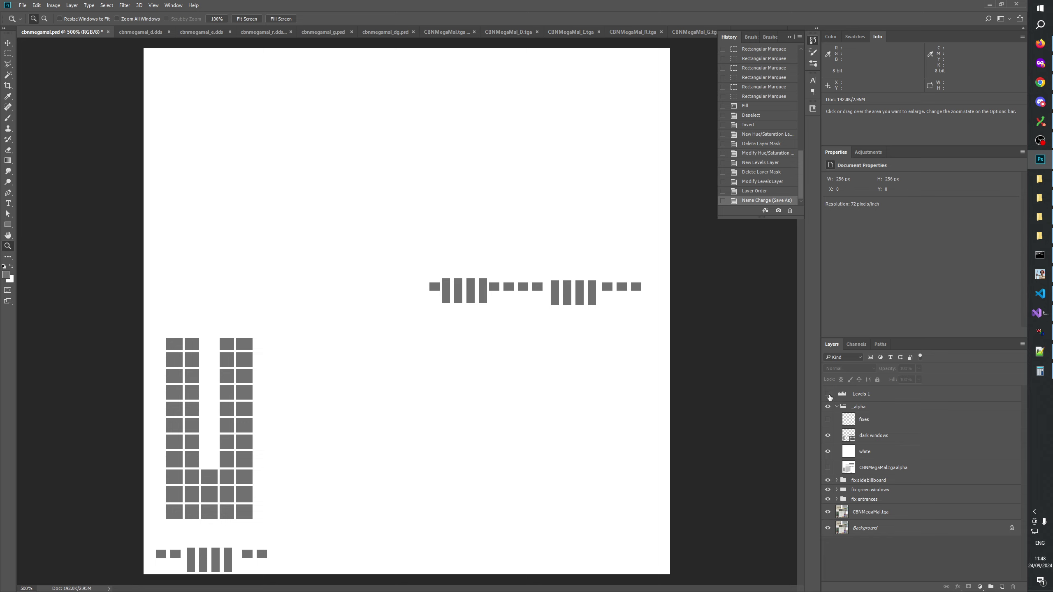
Examine the dark windows against the white alpha mask up close, covering the storefront rows and the tall window columns
{"action": "left_click", "coordinate": [510, 386]}
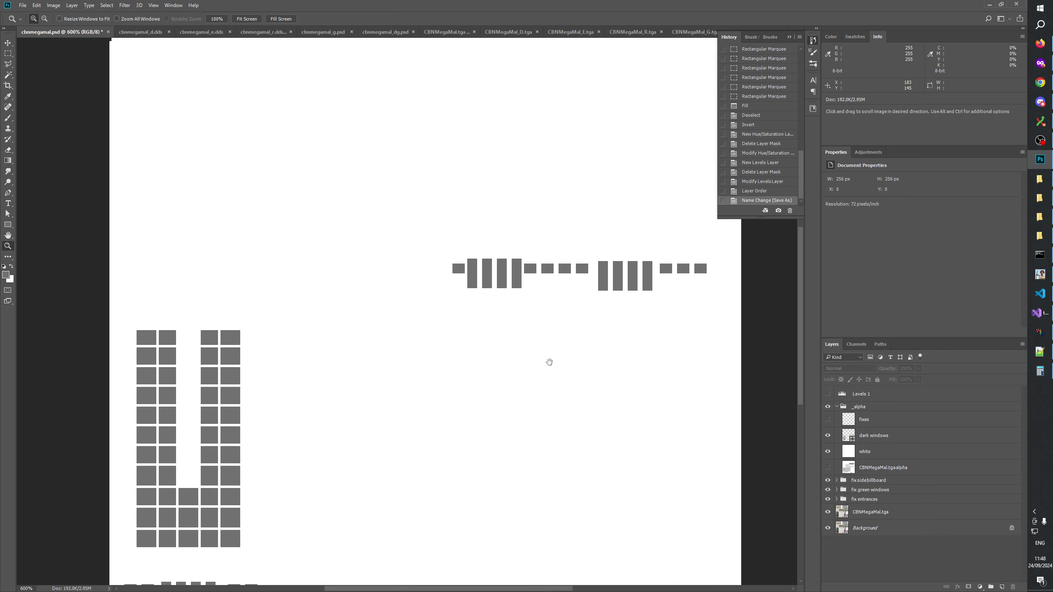
{"action": "left_click_drag", "start_coordinate": [549, 362], "coordinate": [513, 412]}
{"action": "left_click", "coordinate": [550, 343]}
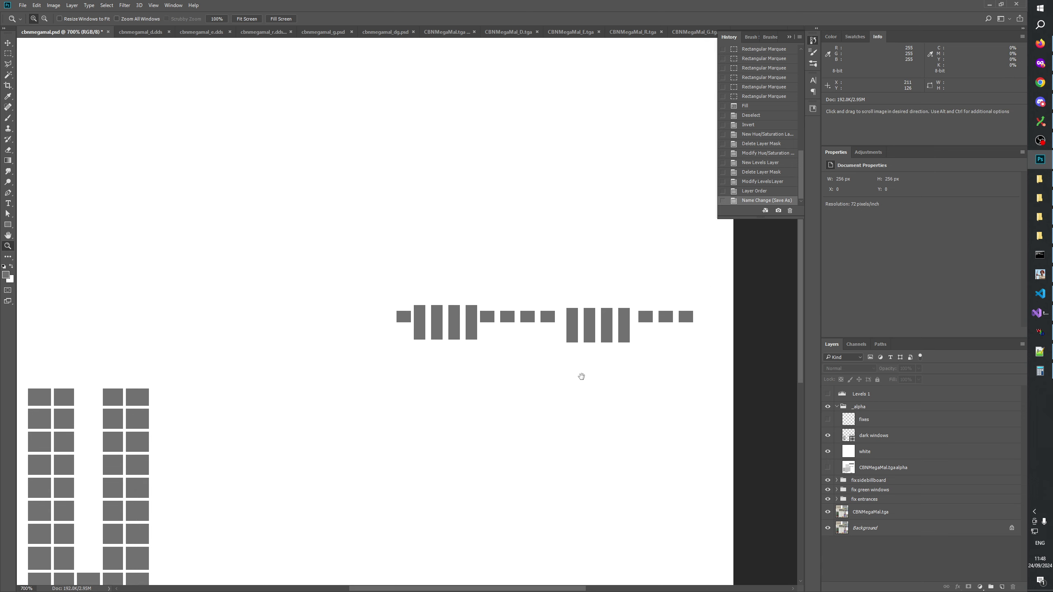
{"action": "left_click_drag", "start_coordinate": [305, 573], "coordinate": [491, 314]}
{"action": "scroll", "coordinate": [423, 422], "scroll_direction": "up", "scroll_amount": 4}
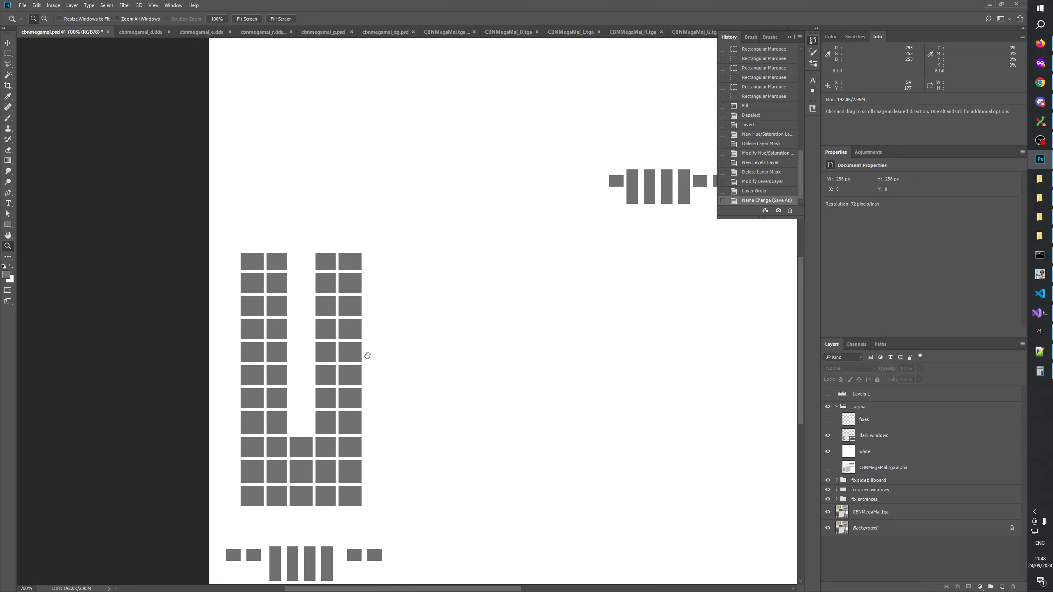
{"action": "scroll", "coordinate": [539, 382], "scroll_direction": "down", "scroll_amount": 2}
{"action": "scroll", "coordinate": [580, 402], "scroll_direction": "left", "scroll_amount": 4}
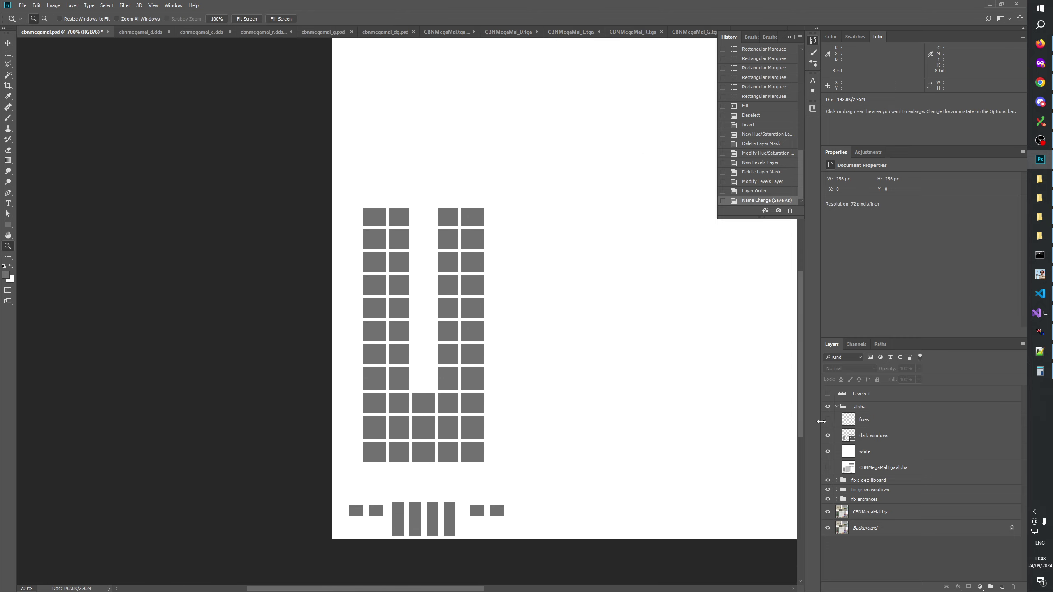
{"action": "left_click", "coordinate": [828, 407]}
{"action": "scroll", "coordinate": [418, 532], "scroll_direction": "up", "scroll_amount": 4}
{"action": "scroll", "coordinate": [418, 531], "scroll_direction": "right", "scroll_amount": 6}
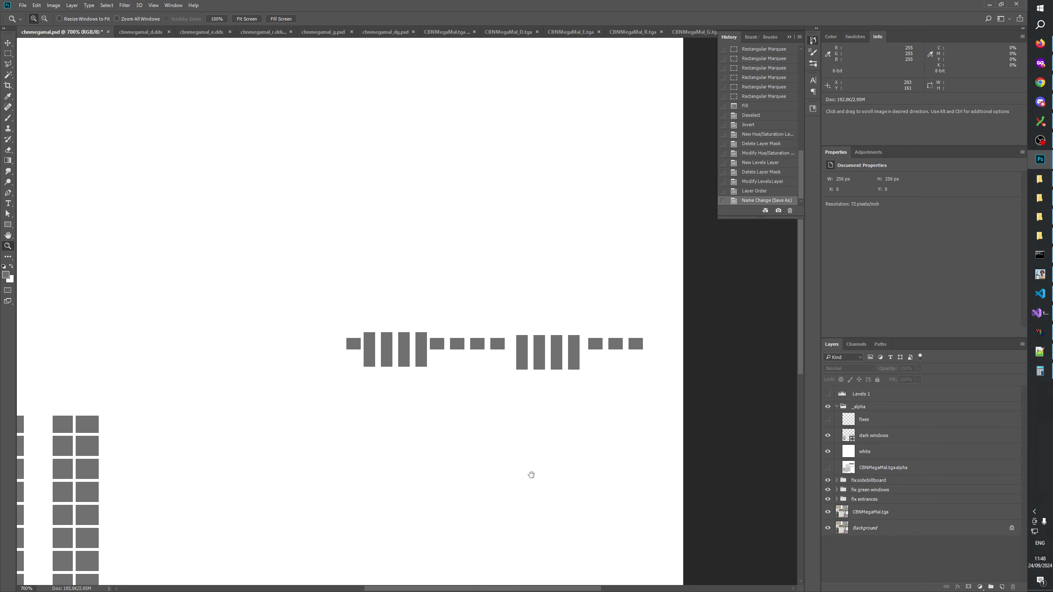
Swap the white layer for the CBNMegaMal.tga alpha layer and compare its upper grey band with the W3D Viewer model and the texture
{"action": "left_click", "coordinate": [829, 451]}
{"action": "left_click", "coordinate": [828, 465]}
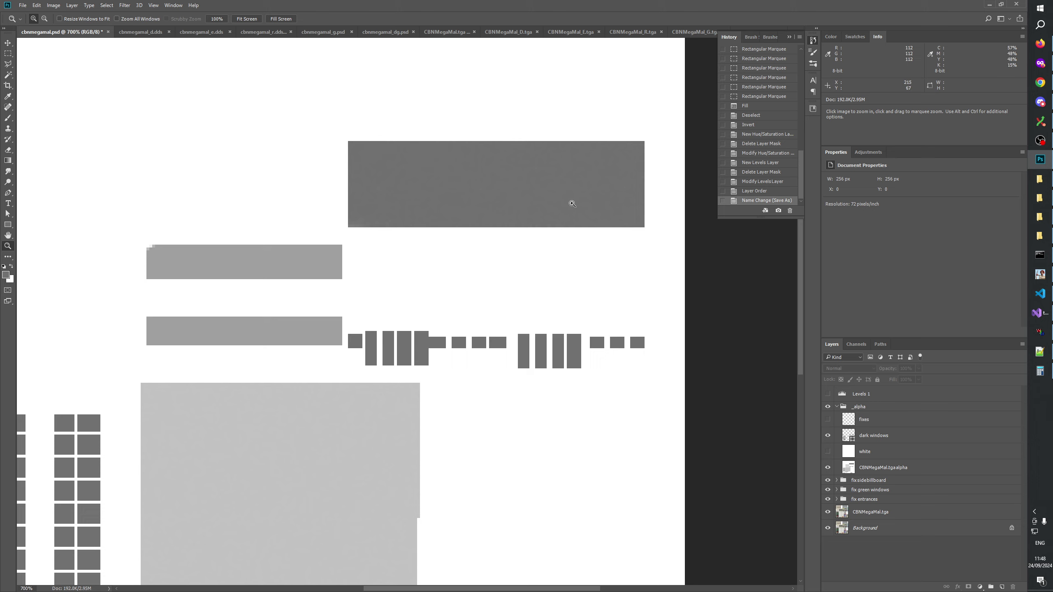
{"action": "left_click", "coordinate": [1041, 332]}
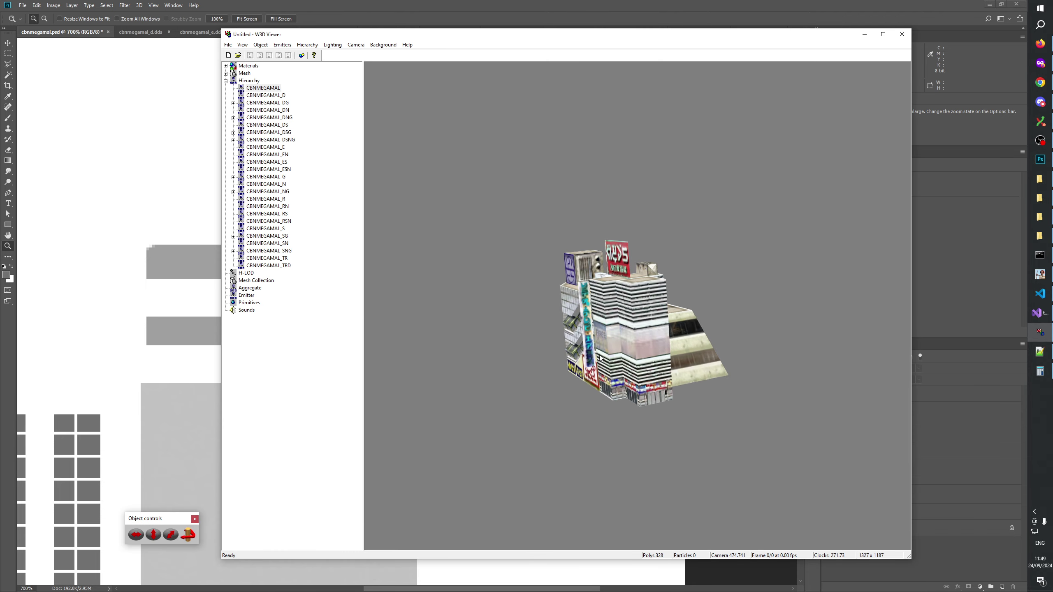
{"action": "key", "text": "alt+Tab"}
{"action": "scroll", "coordinate": [441, 280], "scroll_direction": "up", "scroll_amount": 3}
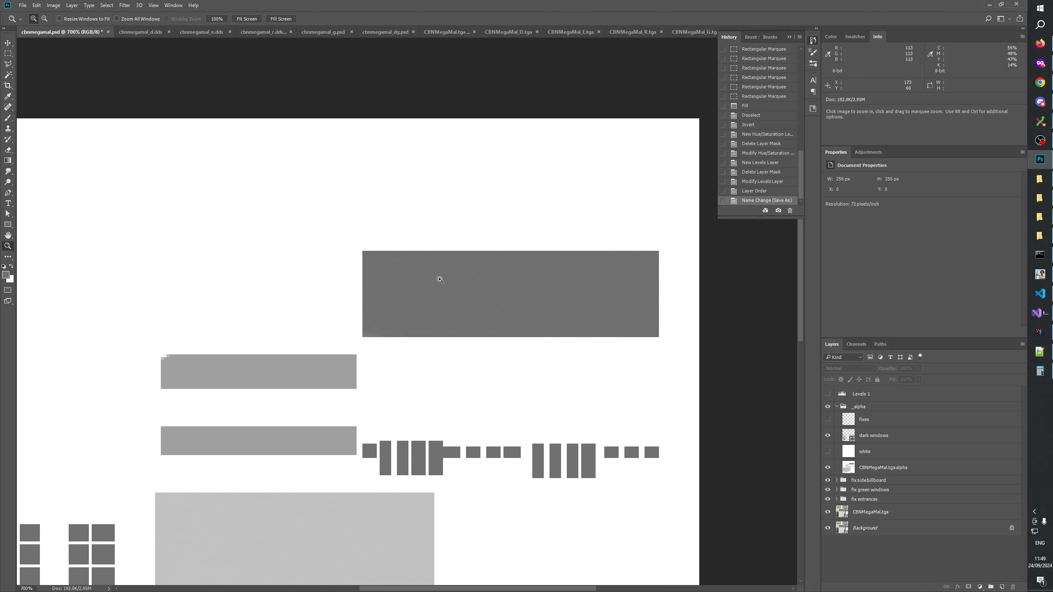
{"action": "left_click", "coordinate": [440, 280]}
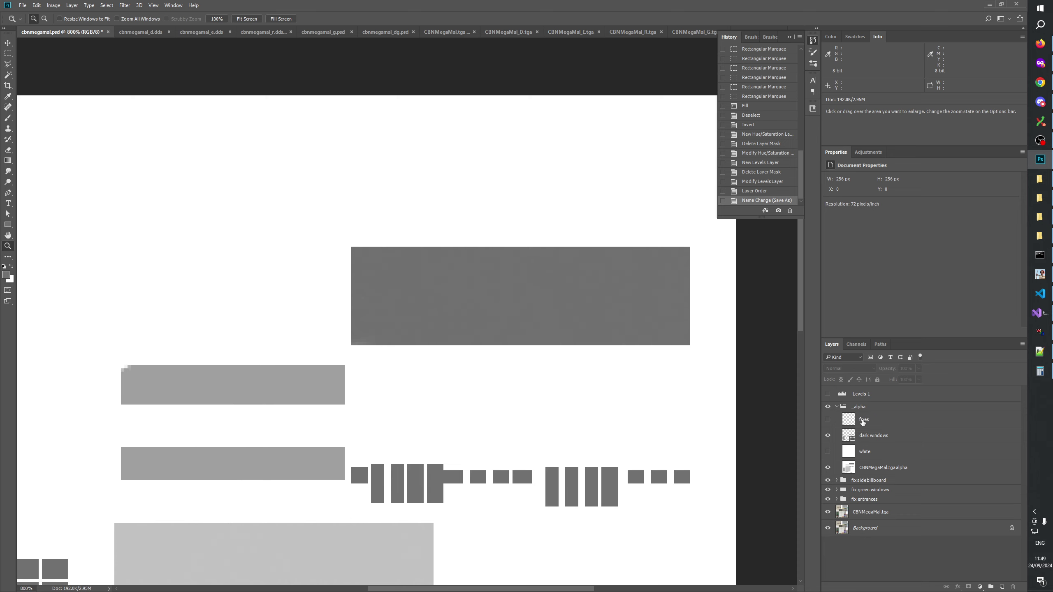
{"action": "left_click", "coordinate": [830, 469]}
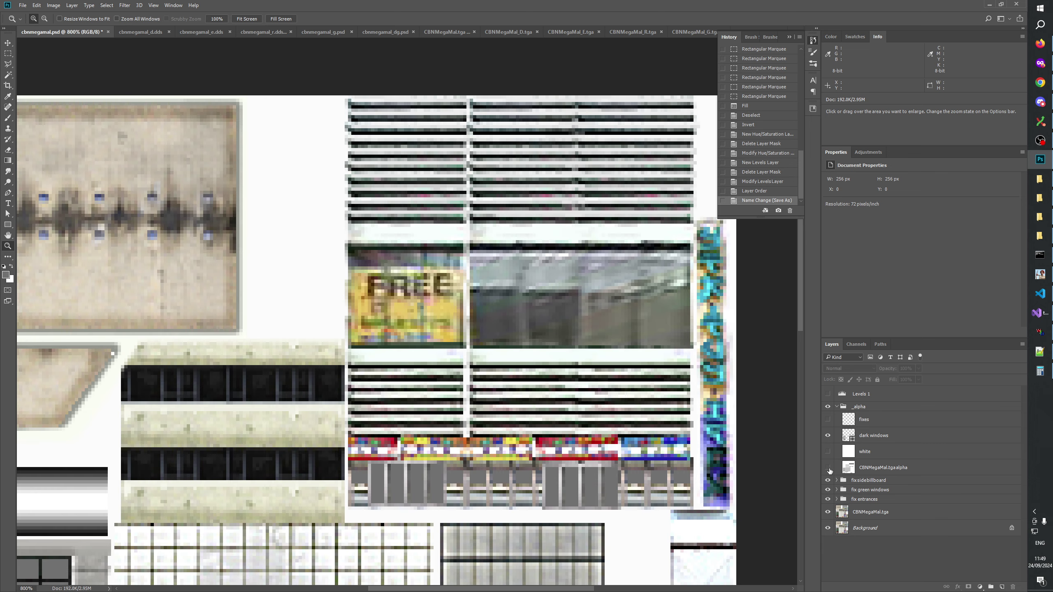
{"action": "left_click", "coordinate": [830, 470]}
{"action": "key", "text": "u"}
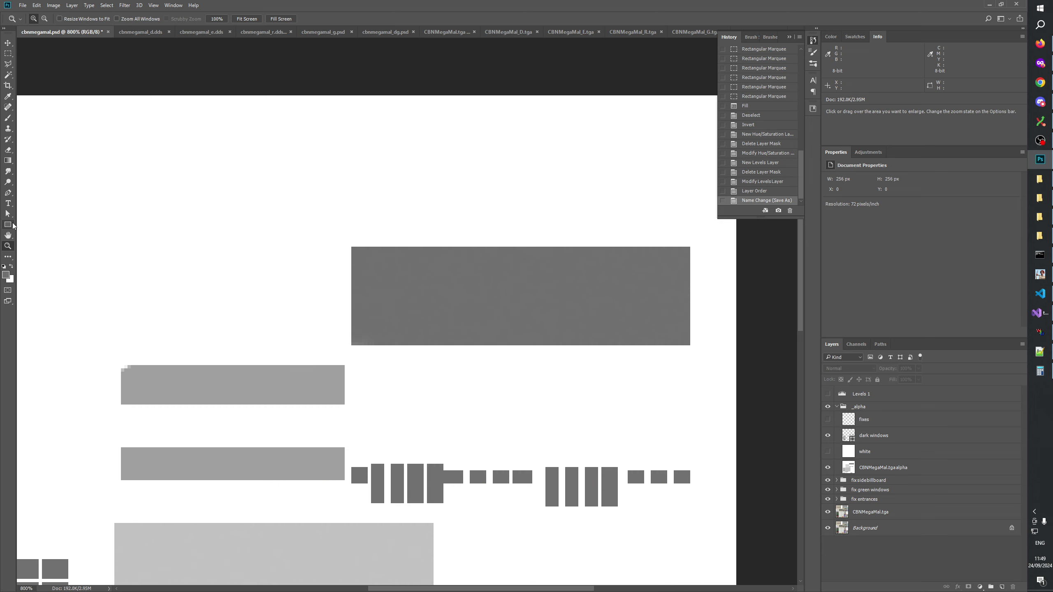
{"action": "left_click_drag", "start_coordinate": [353, 248], "coordinate": [692, 346]}
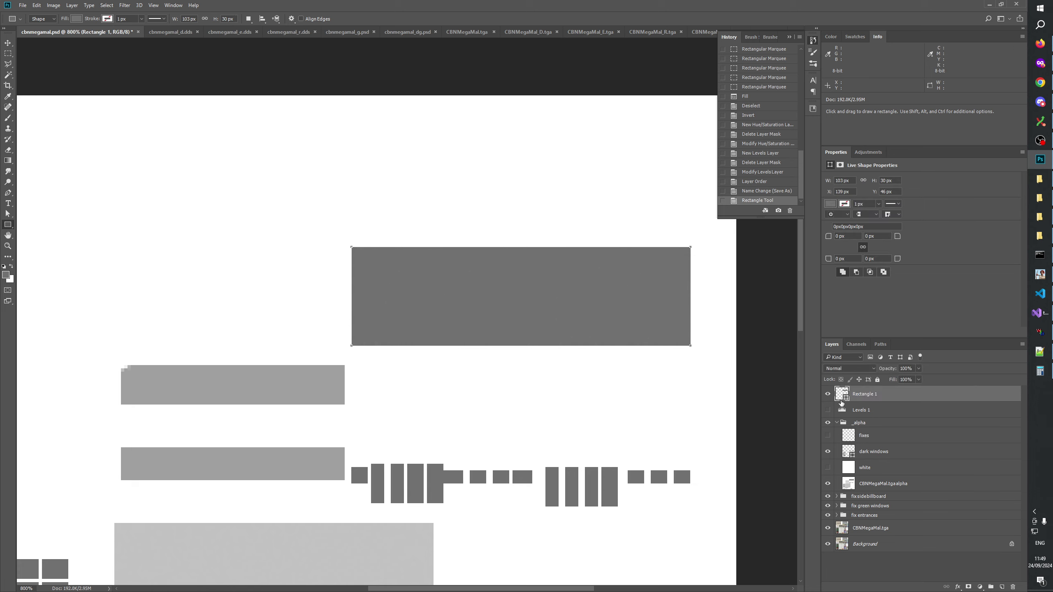
{"action": "key", "text": "ctrl+z"}
{"action": "left_click", "coordinate": [874, 433]}
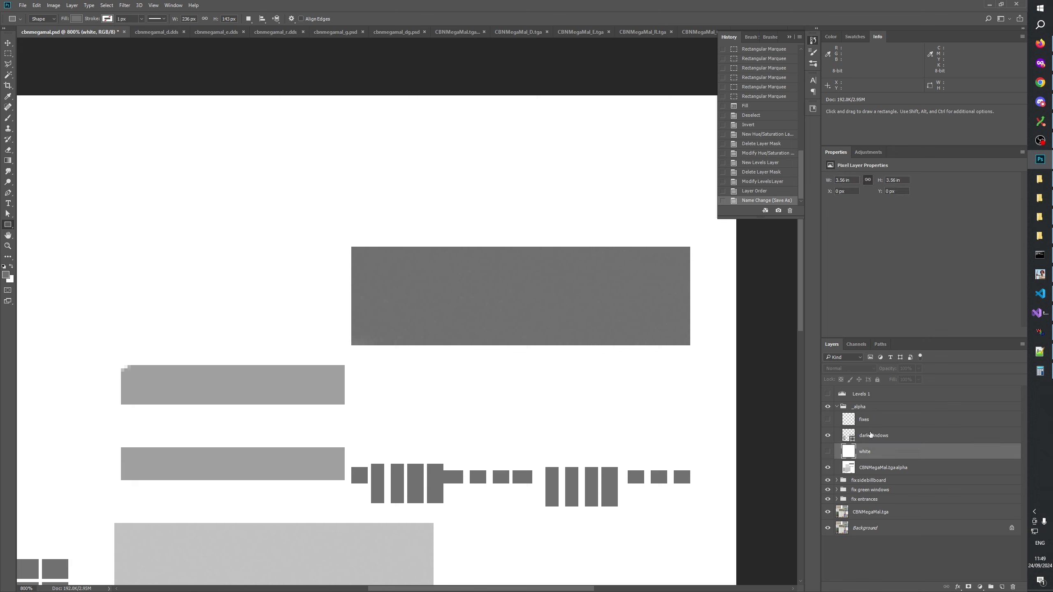
{"action": "left_click_drag", "start_coordinate": [352, 247], "coordinate": [689, 344]}
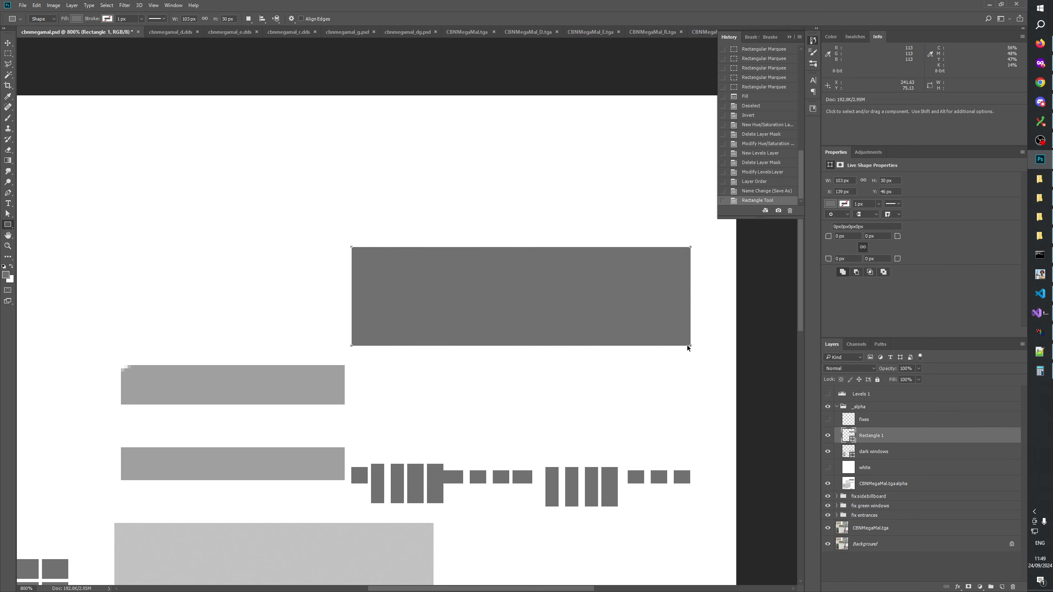
{"action": "key", "text": "ctrl+z"}
Add a 103 × 30 px grey rectangle over the upper grey band within the dark windows layer, and hide the CBNMegaMal.tga alpha layer
{"action": "left_click", "coordinate": [605, 486]}
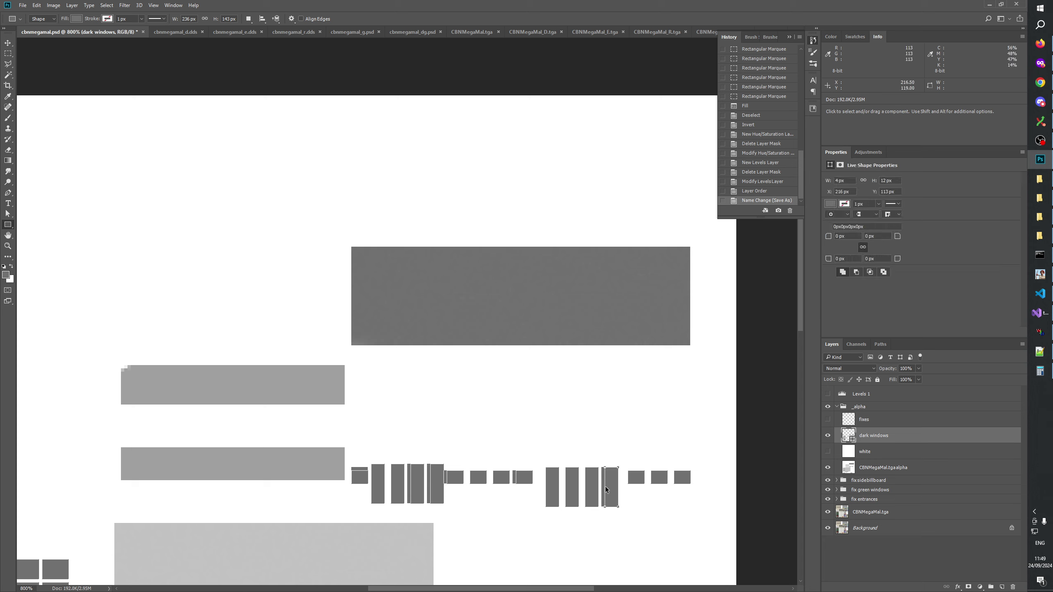
{"action": "left_click_drag", "start_coordinate": [357, 254], "coordinate": [692, 346]}
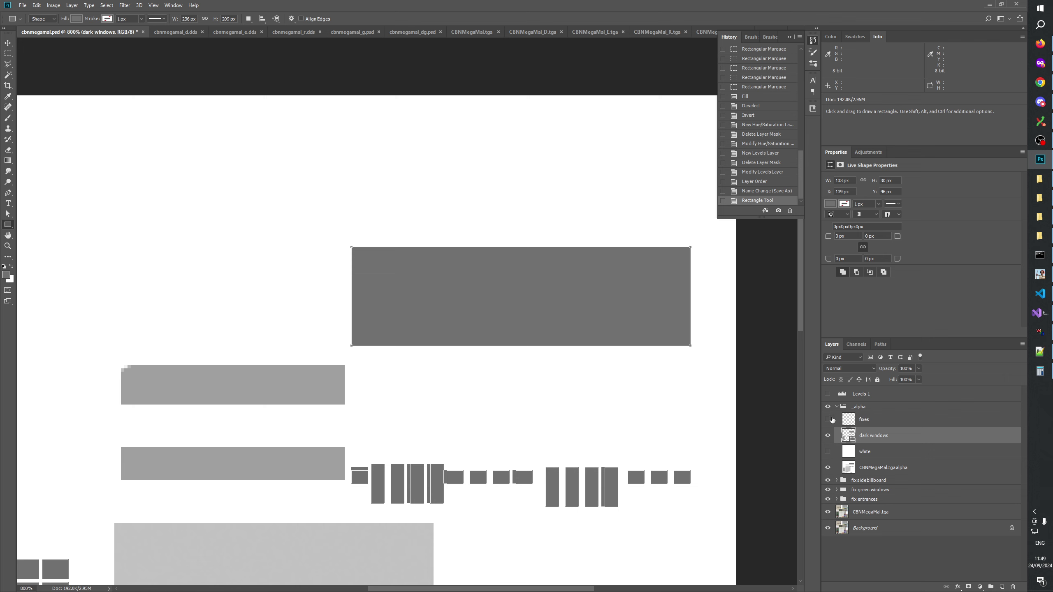
{"action": "left_click", "coordinate": [828, 468]}
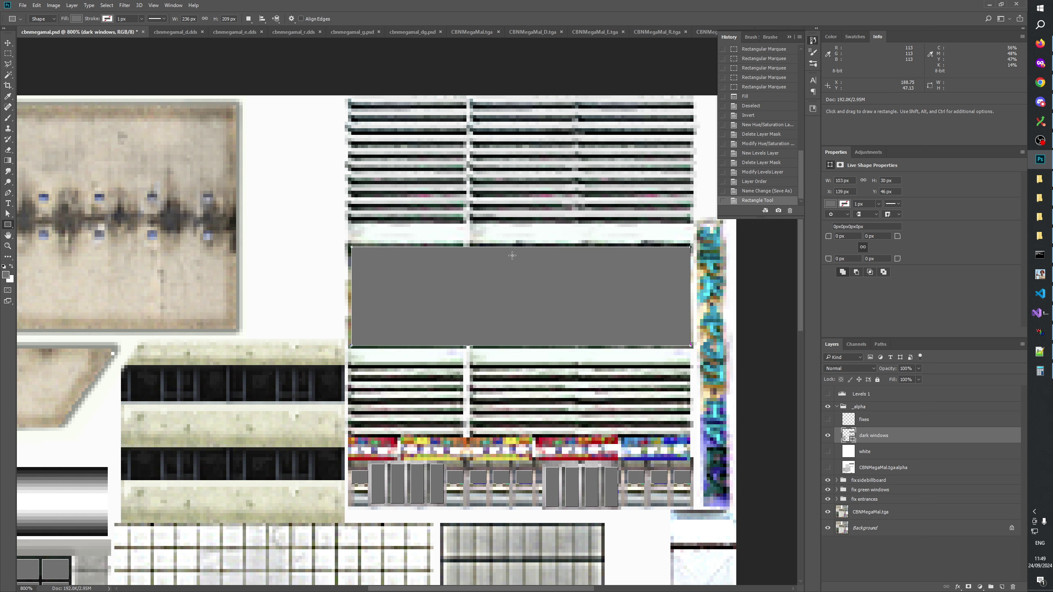
{"action": "left_click", "coordinate": [790, 37]}
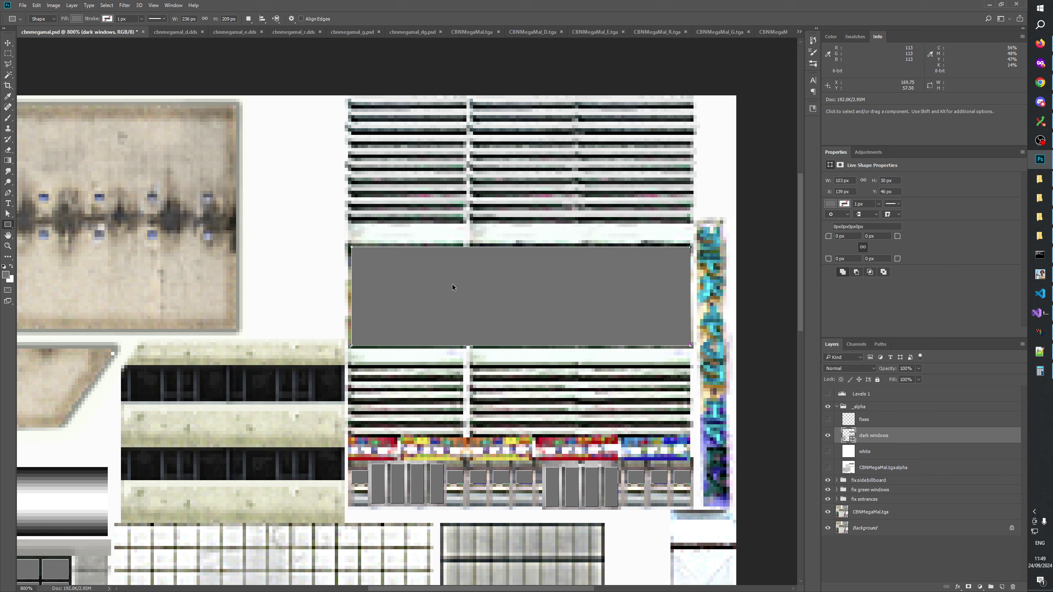
Stretch the new grey rectangle to 104 × 32 px so it covers the whole FREE sign and large window band
{"action": "key", "text": "ctrl+t"}
{"action": "left_click_drag", "start_coordinate": [522, 246], "coordinate": [522, 244]}
{"action": "left_click_drag", "start_coordinate": [520, 345], "coordinate": [521, 348]}
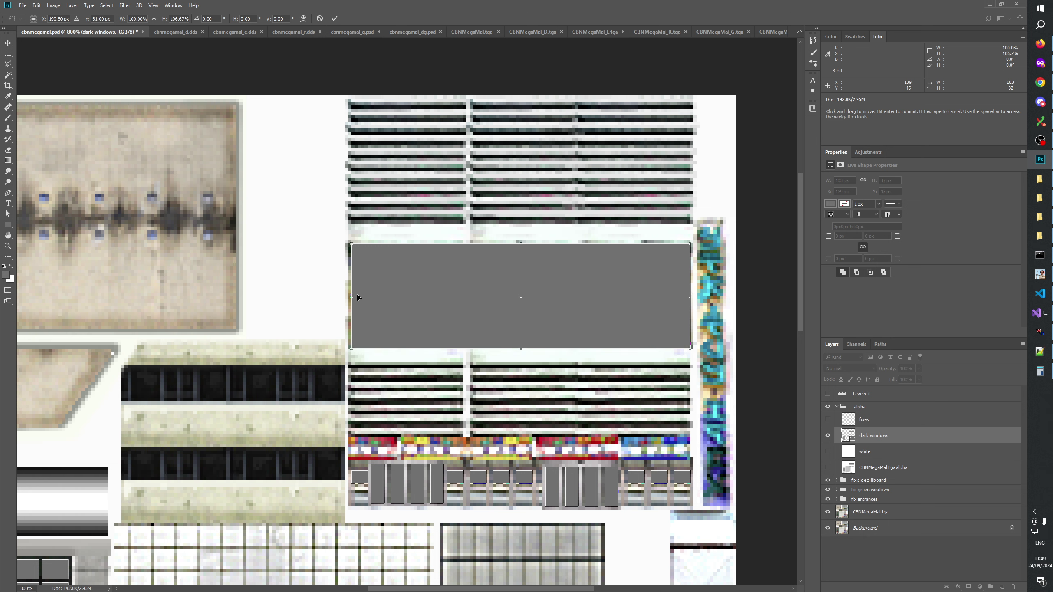
{"action": "left_click_drag", "start_coordinate": [351, 296], "coordinate": [348, 296]}
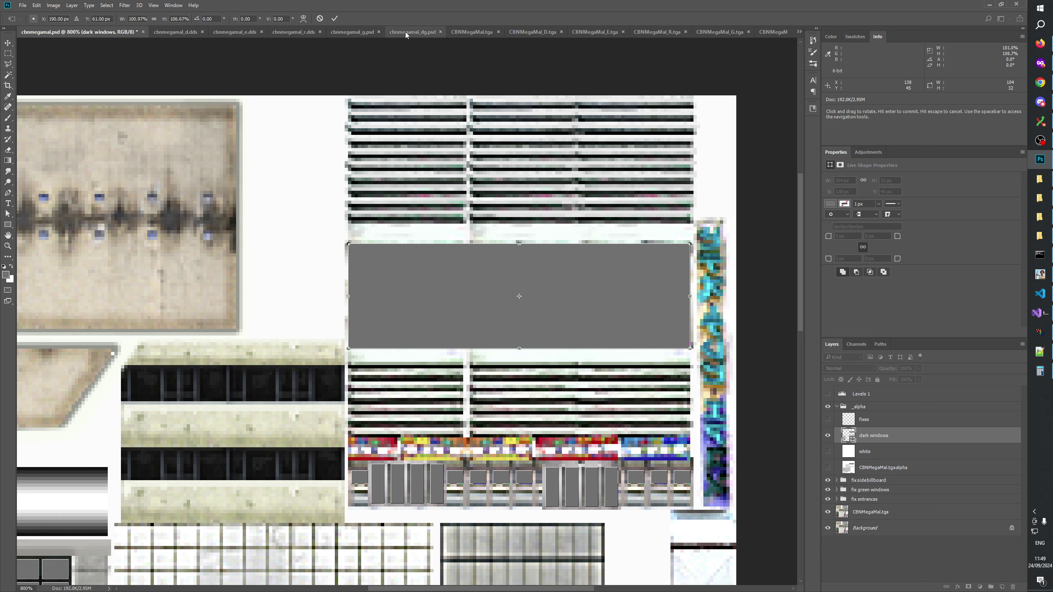
{"action": "key", "text": "Return"}
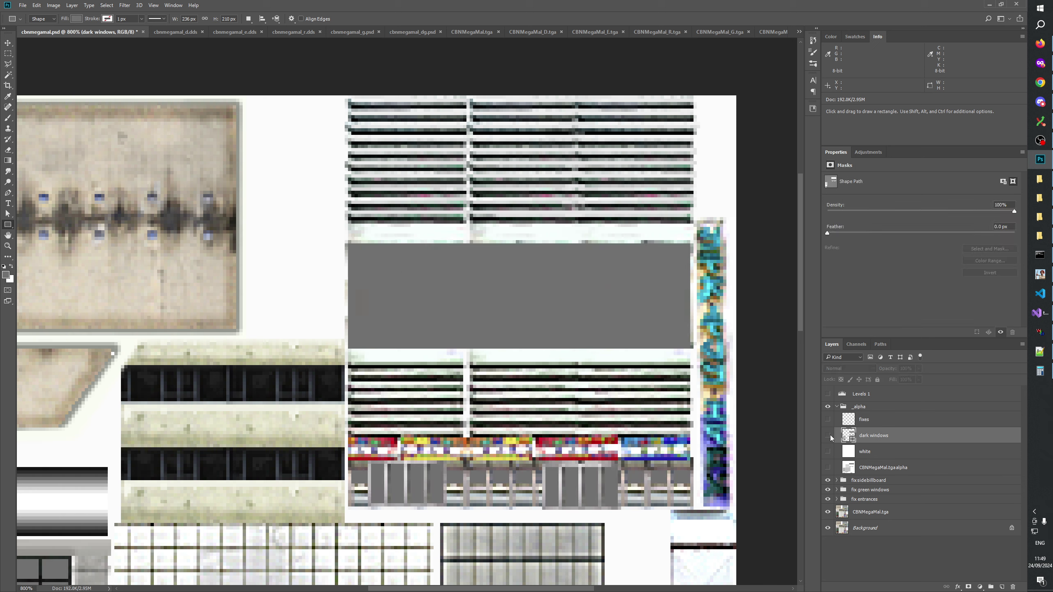
Compare the texture with the dark windows layer hidden and shown, and inspect the same band on the building model in W3D Viewer
{"action": "left_click", "coordinate": [829, 436]}
{"action": "left_click", "coordinate": [828, 435]}
{"action": "left_click", "coordinate": [828, 435]}
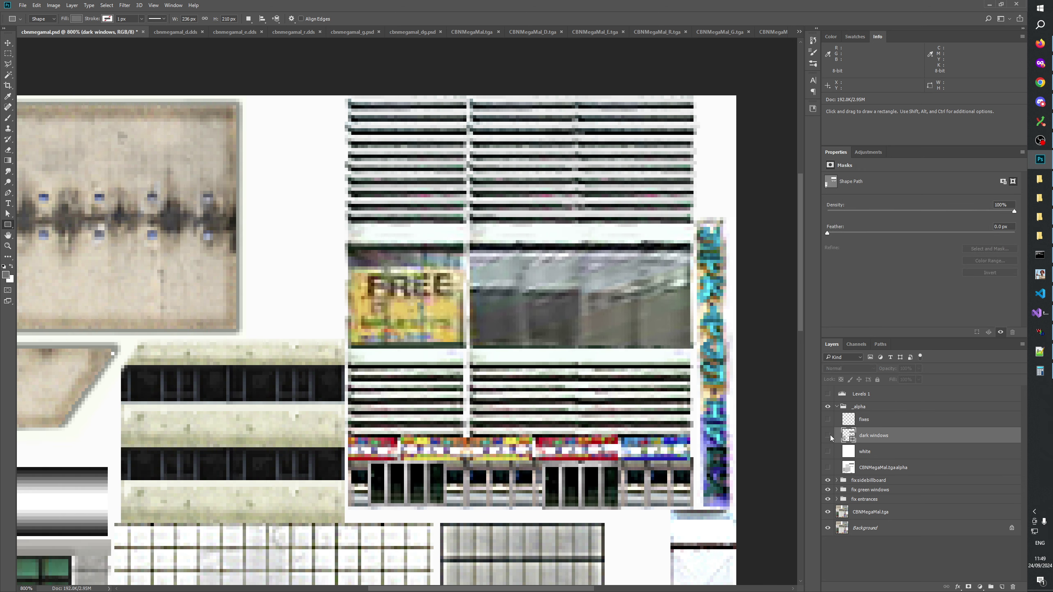
{"action": "left_click", "coordinate": [828, 435]}
{"action": "left_click", "coordinate": [828, 436]}
{"action": "left_click", "coordinate": [831, 435]}
{"action": "left_click", "coordinate": [830, 435]}
{"action": "left_click", "coordinate": [830, 435]}
{"action": "left_click", "coordinate": [830, 435]}
{"action": "left_click", "coordinate": [831, 435]}
{"action": "left_click", "coordinate": [831, 435]}
{"action": "key", "text": "alt+Tab"}
{"action": "left_click_drag", "start_coordinate": [792, 438], "coordinate": [678, 333]}
{"action": "key", "text": "alt+Tab"}
Narrow the grey rectangle to 67 px wide from its left edge so it covers only the large windows beside the FREE sign
{"action": "left_click", "coordinate": [7, 246]}
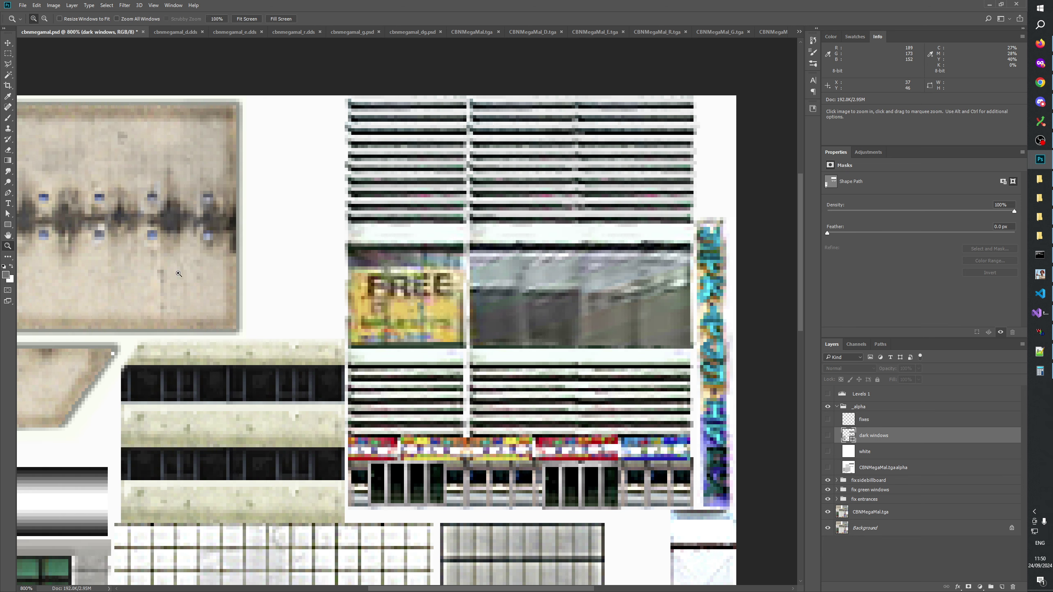
{"action": "left_click", "coordinate": [465, 301]}
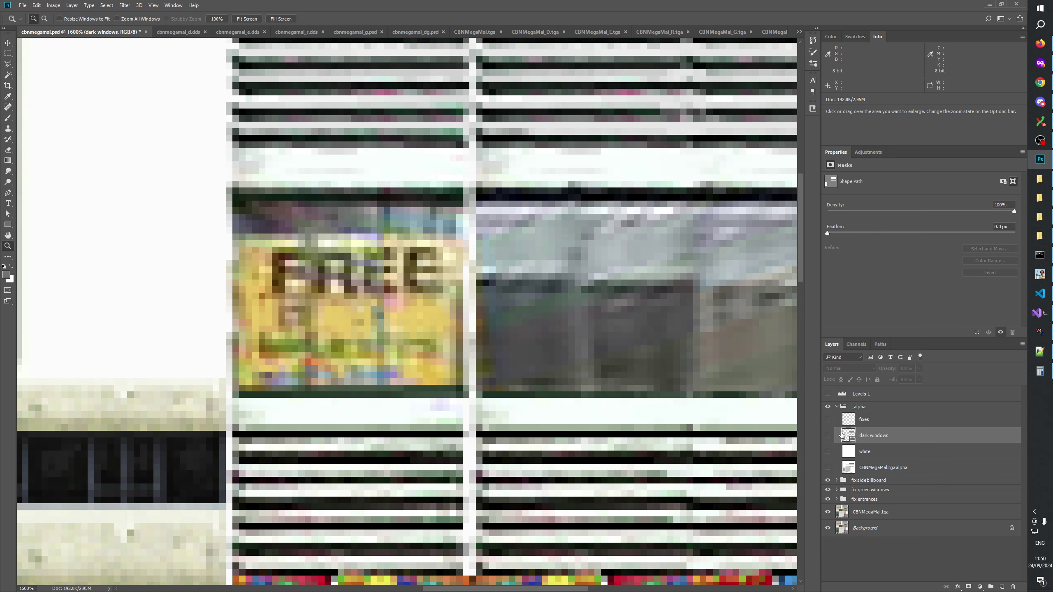
{"action": "left_click", "coordinate": [828, 435]}
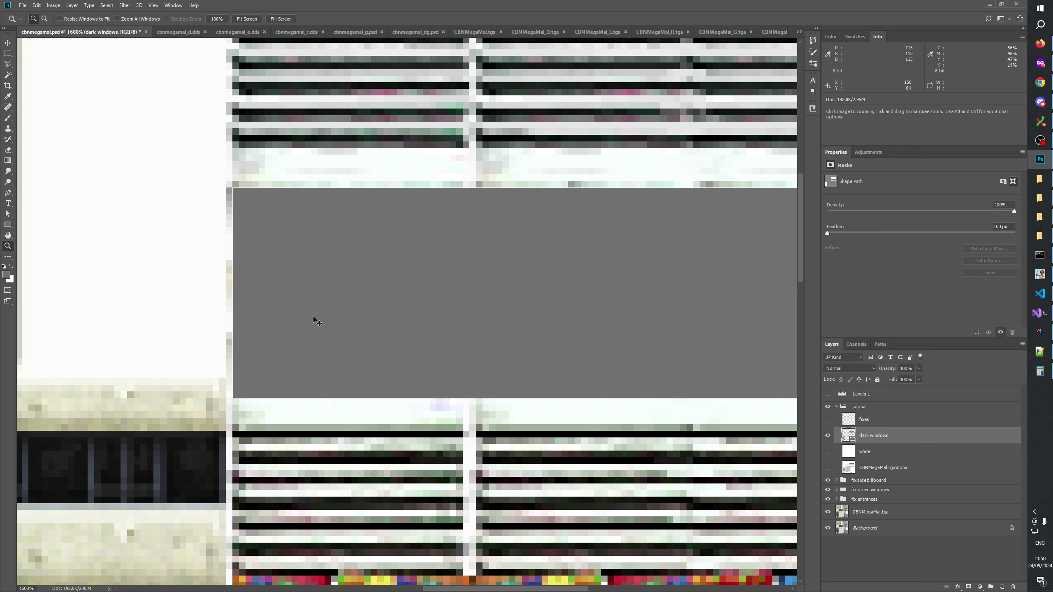
{"action": "left_click", "coordinate": [7, 213]}
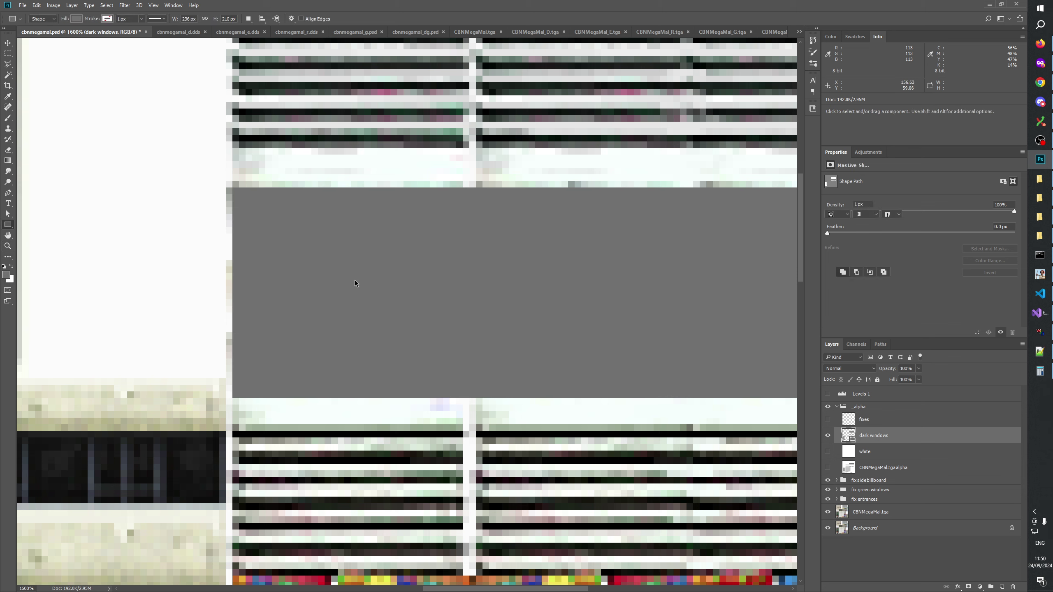
{"action": "left_click", "coordinate": [326, 284]}
{"action": "key", "text": "ctrl+t"}
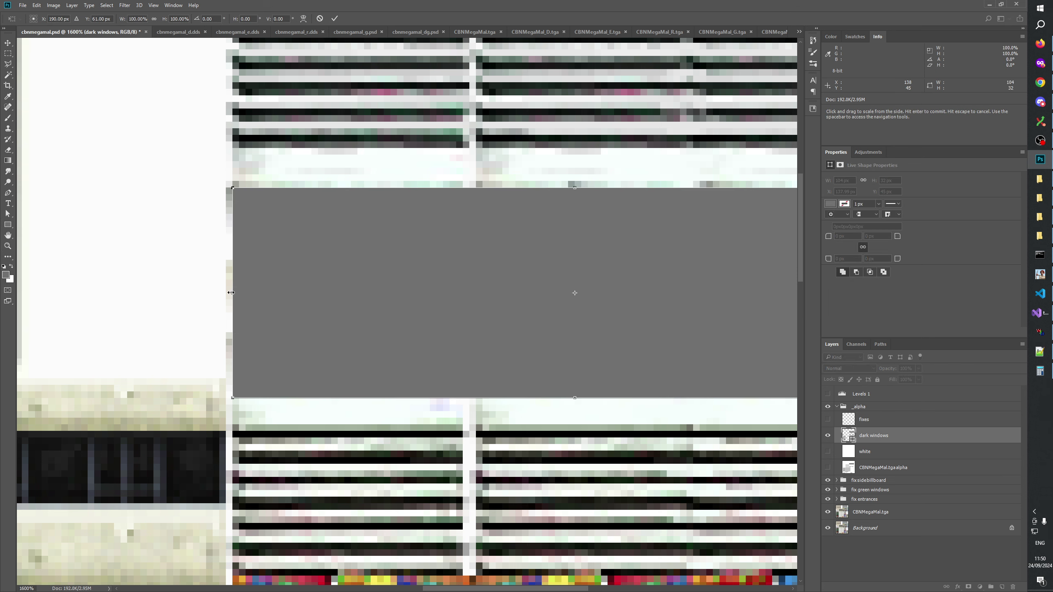
{"action": "left_click_drag", "start_coordinate": [232, 293], "coordinate": [474, 288]}
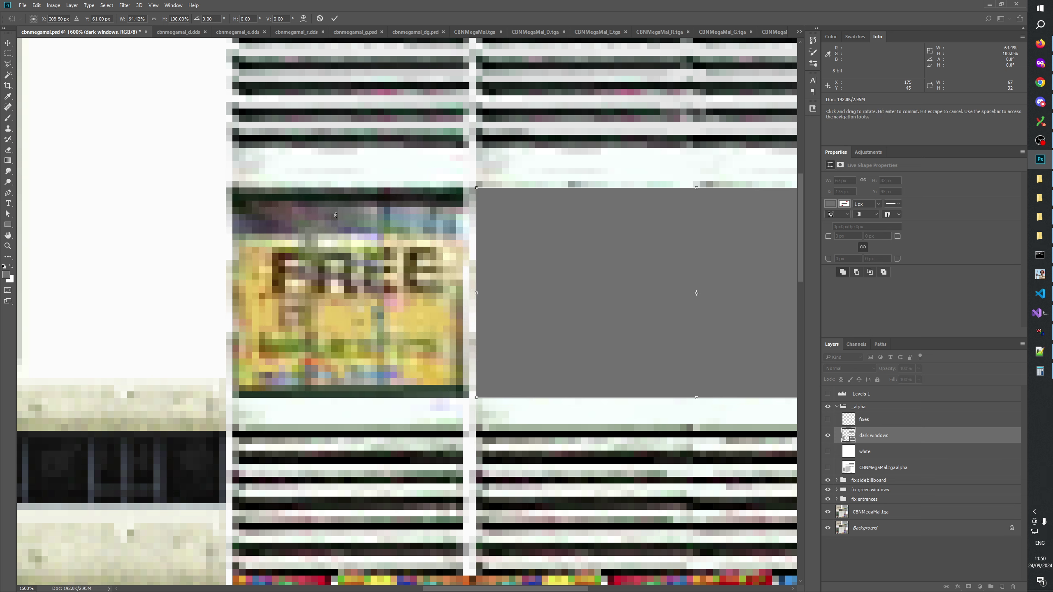
{"action": "left_click", "coordinate": [334, 18]}
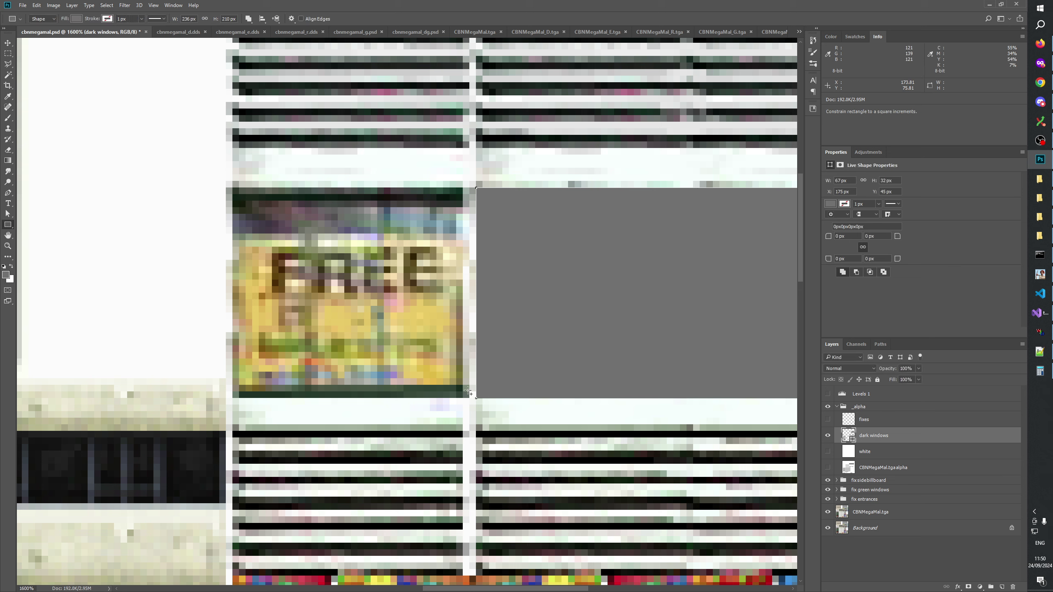
Add a 36 × 32 px grey rectangle over the FREE sign in the dark windows layer, keeping the pillar uncovered
{"action": "left_click_drag", "start_coordinate": [467, 397], "coordinate": [233, 188]}
{"action": "scroll", "coordinate": [468, 232], "scroll_direction": "right", "scroll_amount": 4}
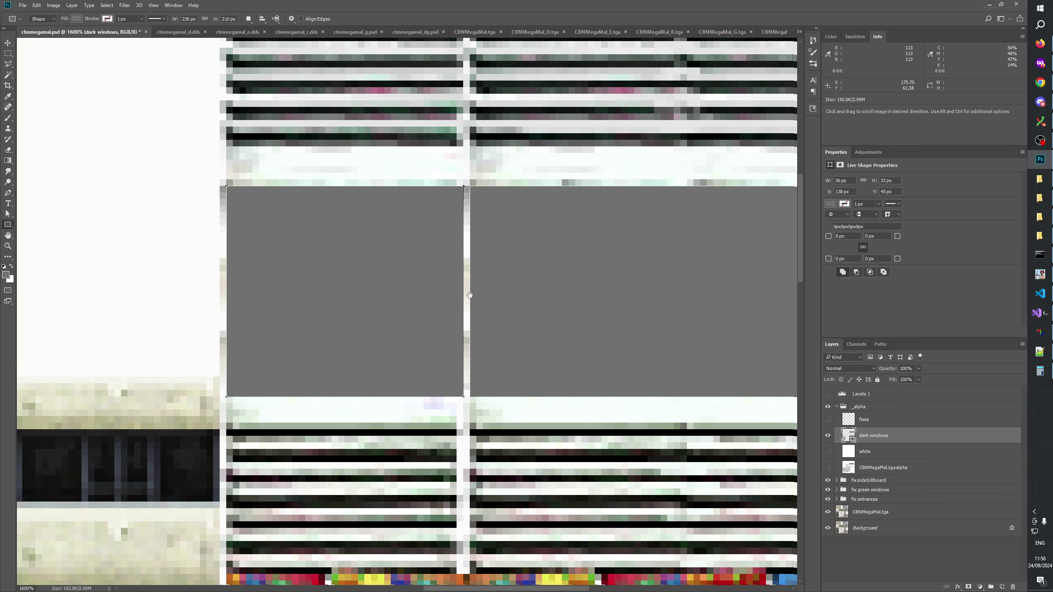
{"action": "scroll", "coordinate": [443, 182], "scroll_direction": "up", "scroll_amount": 1}
{"action": "key", "text": "Escape"}
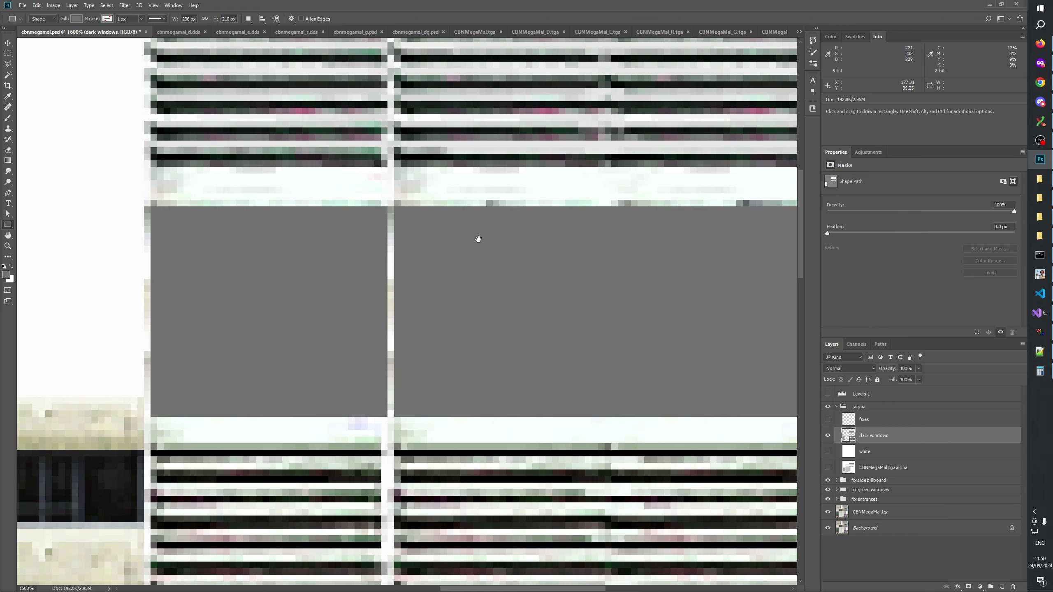
Check the two grey rectangles against the texture underneath, up close and across the whole texture
{"action": "left_click", "coordinate": [827, 436]}
{"action": "left_click", "coordinate": [827, 436]}
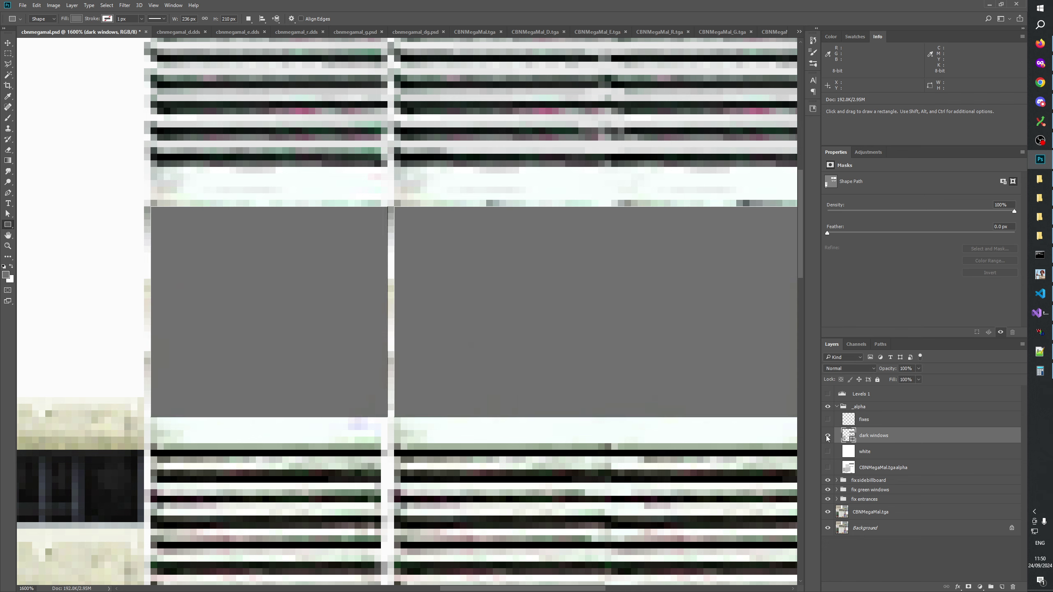
{"action": "scroll", "coordinate": [494, 443], "scroll_direction": "up", "scroll_amount": 3}
{"action": "scroll", "coordinate": [493, 442], "scroll_direction": "right", "scroll_amount": 3}
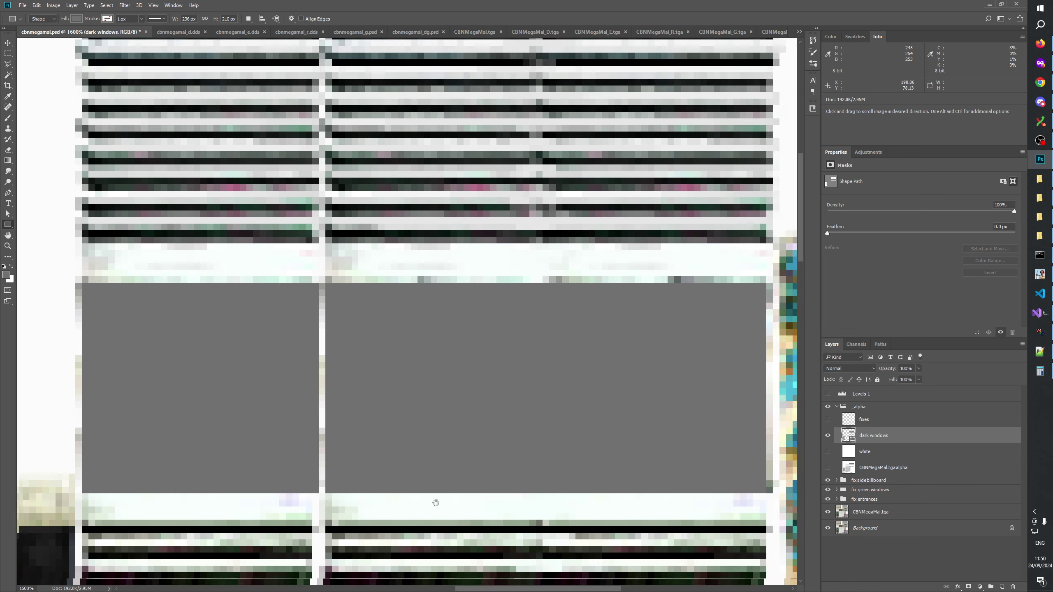
{"action": "scroll", "coordinate": [435, 501], "scroll_direction": "down", "scroll_amount": 6}
{"action": "scroll", "coordinate": [434, 501], "scroll_direction": "left", "scroll_amount": 6}
{"action": "key", "text": "z"}
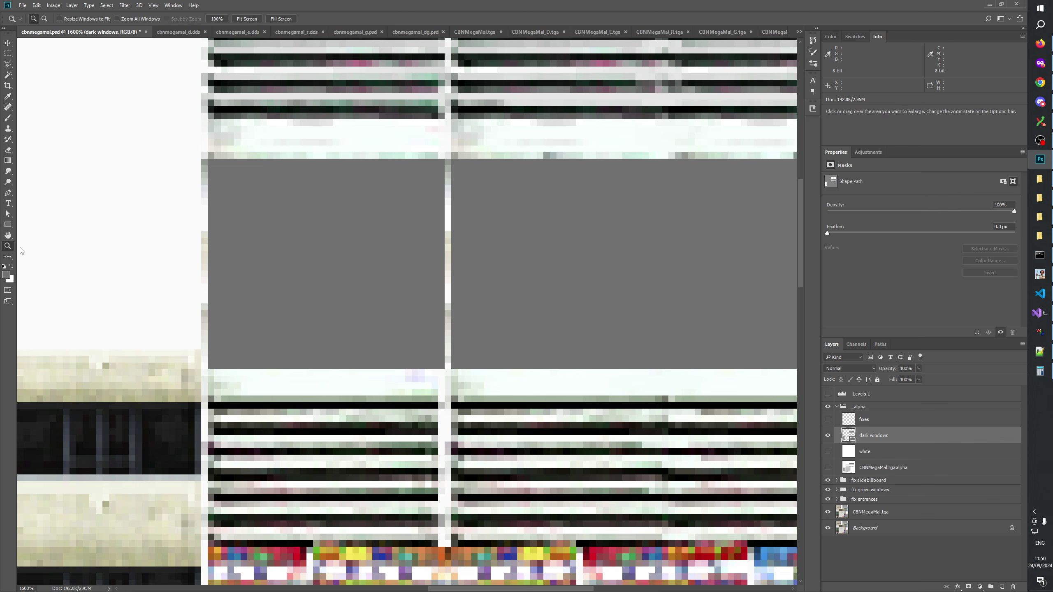
{"action": "right_click", "coordinate": [350, 337]}
{"action": "left_click", "coordinate": [426, 350]}
{"action": "left_click", "coordinate": [426, 350]}
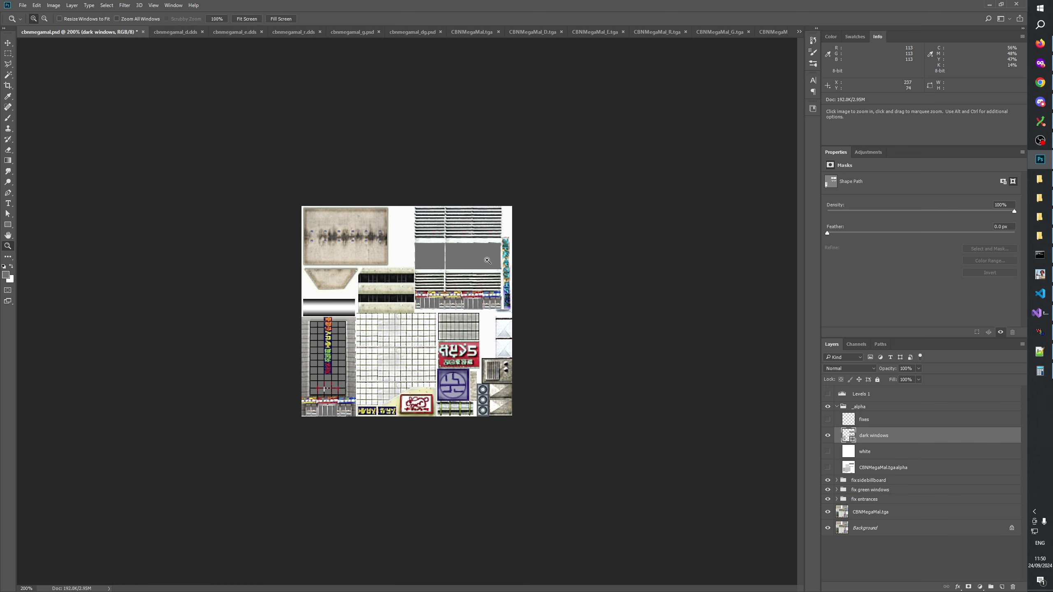
Compare the dark windows shapes with the CBNMegaMal.tga.alpha layer shown beneath them, zoomed to 500%
{"action": "left_click", "coordinate": [485, 262]}
{"action": "left_click", "coordinate": [515, 241]}
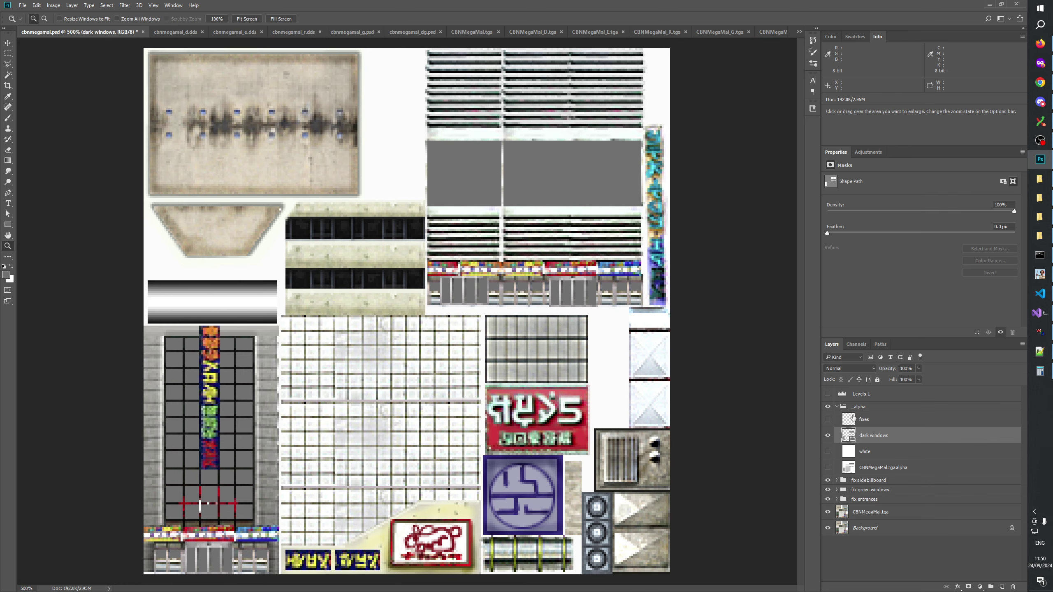
{"action": "left_click", "coordinate": [828, 407]}
{"action": "left_click", "coordinate": [828, 407]}
{"action": "left_click", "coordinate": [827, 467]}
{"action": "left_click", "coordinate": [830, 438]}
{"action": "left_click", "coordinate": [830, 437]}
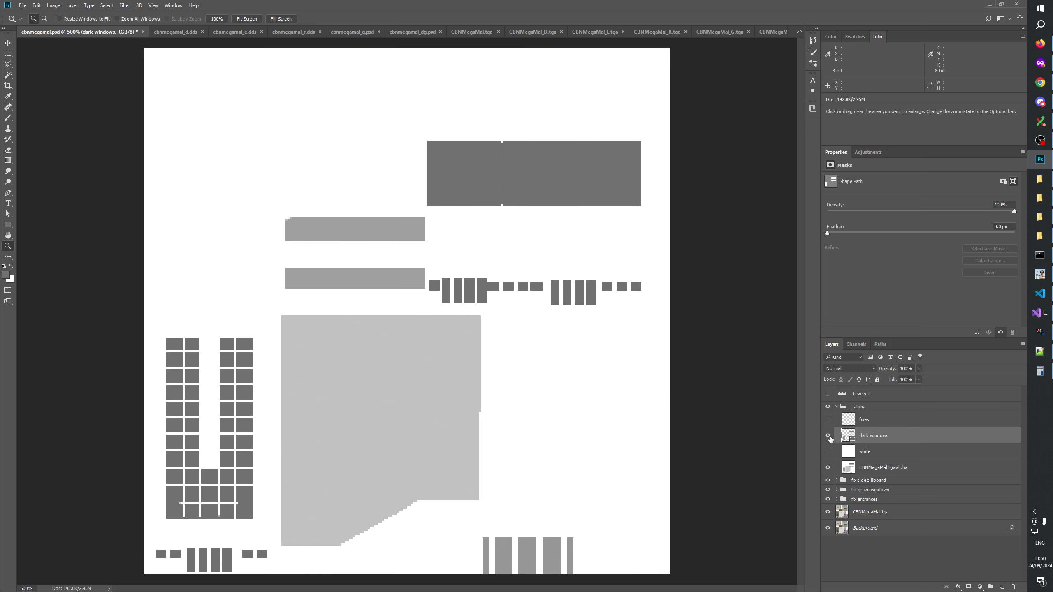
{"action": "left_click", "coordinate": [830, 437]}
{"action": "left_click", "coordinate": [829, 438]}
{"action": "left_click", "coordinate": [830, 437]}
{"action": "left_click", "coordinate": [830, 437]}
Add a new layer named "white wall" directly above the dark windows layer, and hide the _alpha group to view the texture
{"action": "left_click_drag", "start_coordinate": [431, 435], "coordinate": [539, 361]}
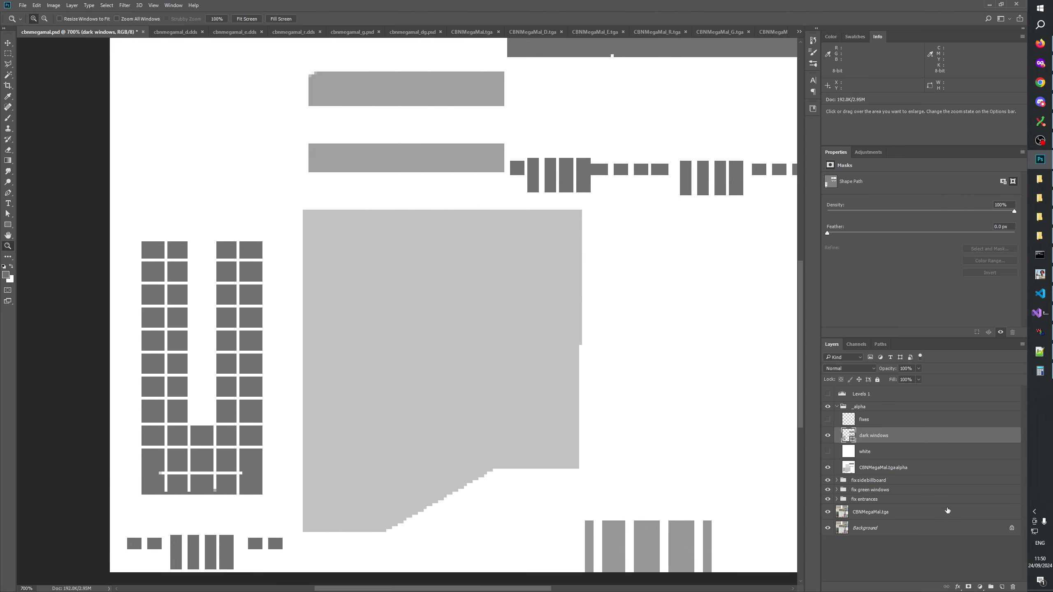
{"action": "left_click", "coordinate": [1001, 587]}
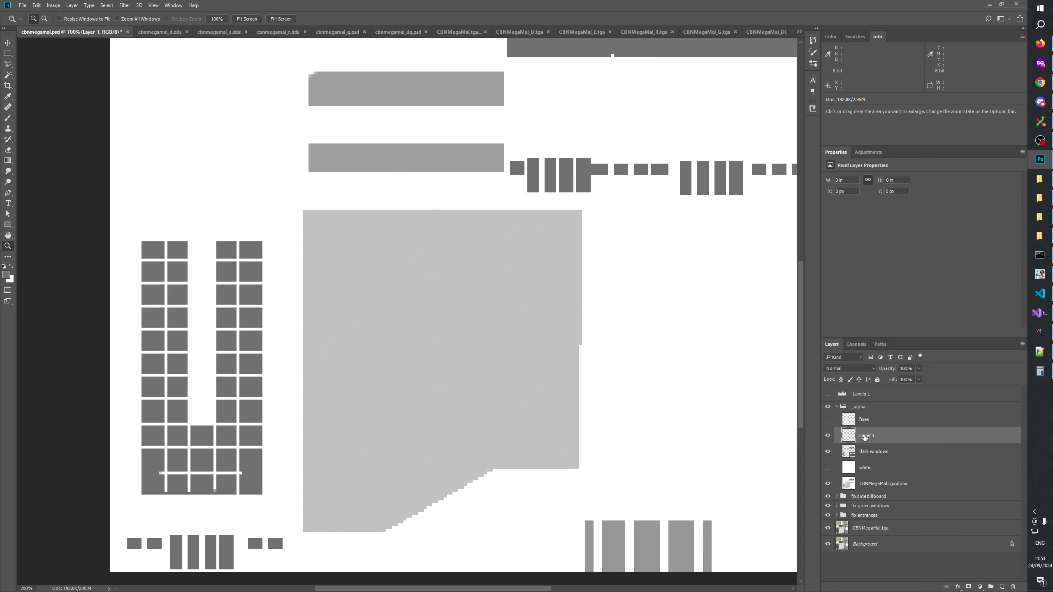
{"action": "double_click", "coordinate": [865, 436]}
{"action": "left_click", "coordinate": [828, 407]}
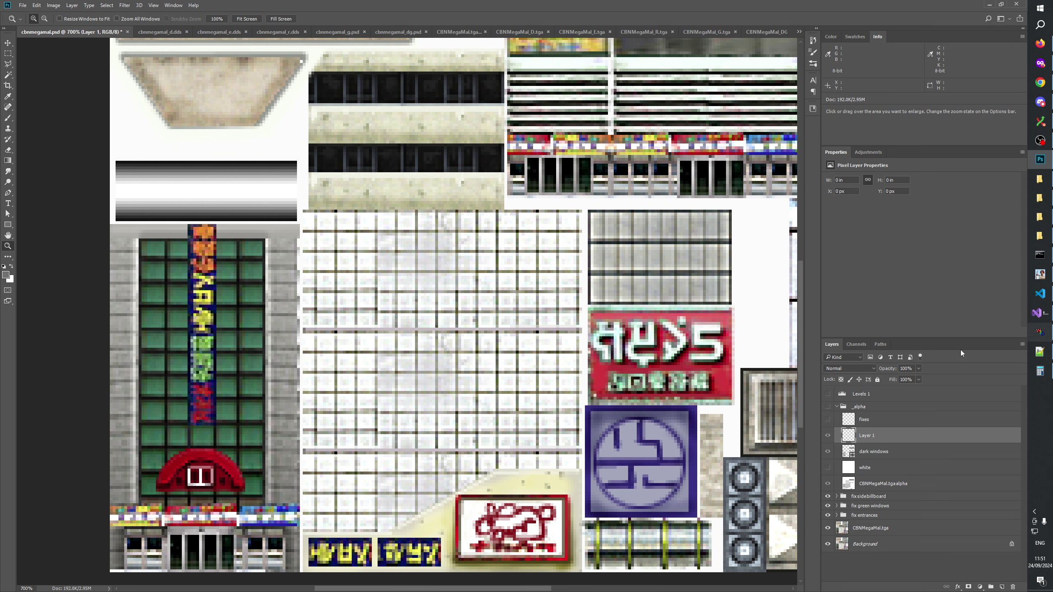
{"action": "double_click", "coordinate": [883, 435]}
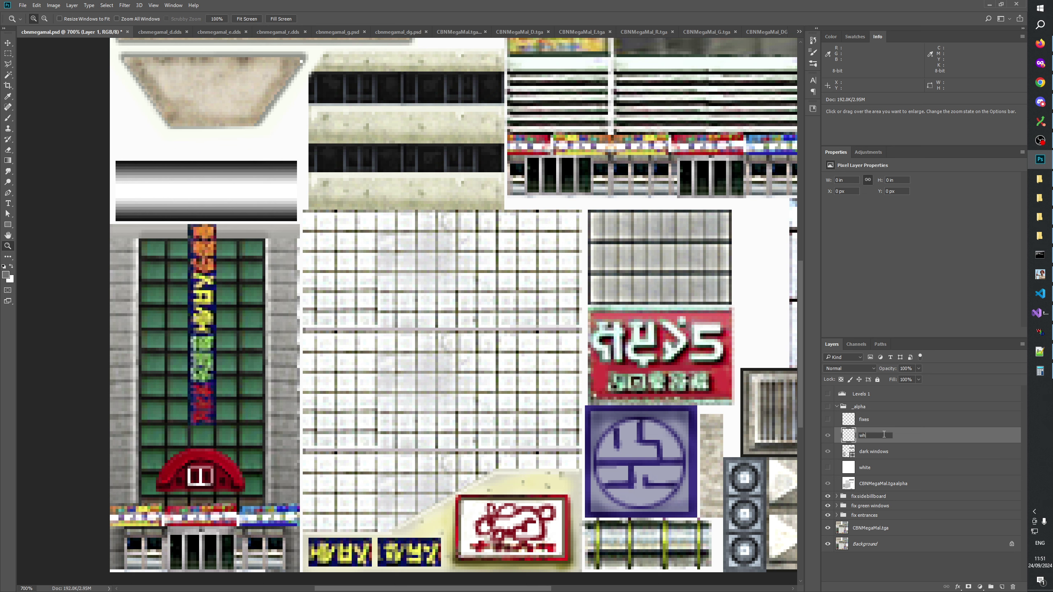
{"action": "type", "text": "white wall"}
{"action": "key", "text": "Return"}
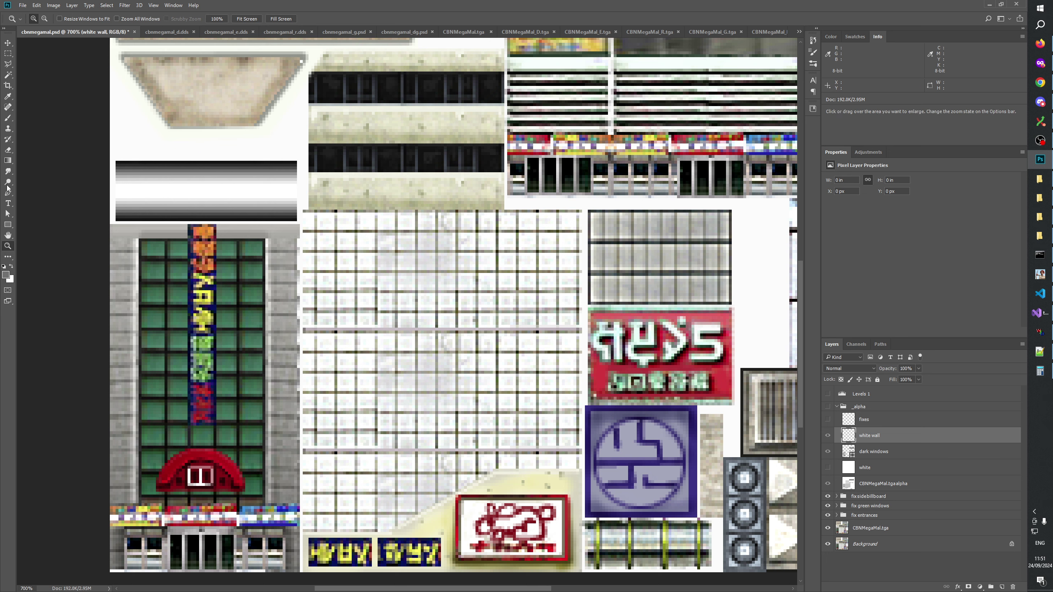
Show the _alpha group and draw a 97 × 112 px rectangle over the large light grey wall block in the white wall layer
{"action": "left_click", "coordinate": [8, 225]}
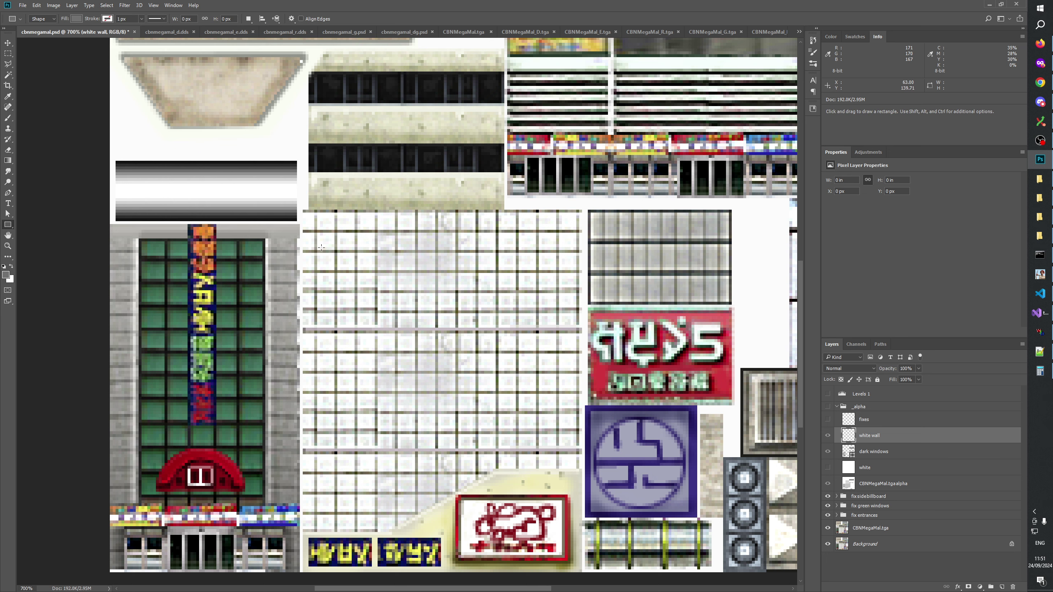
{"action": "left_click", "coordinate": [828, 436]}
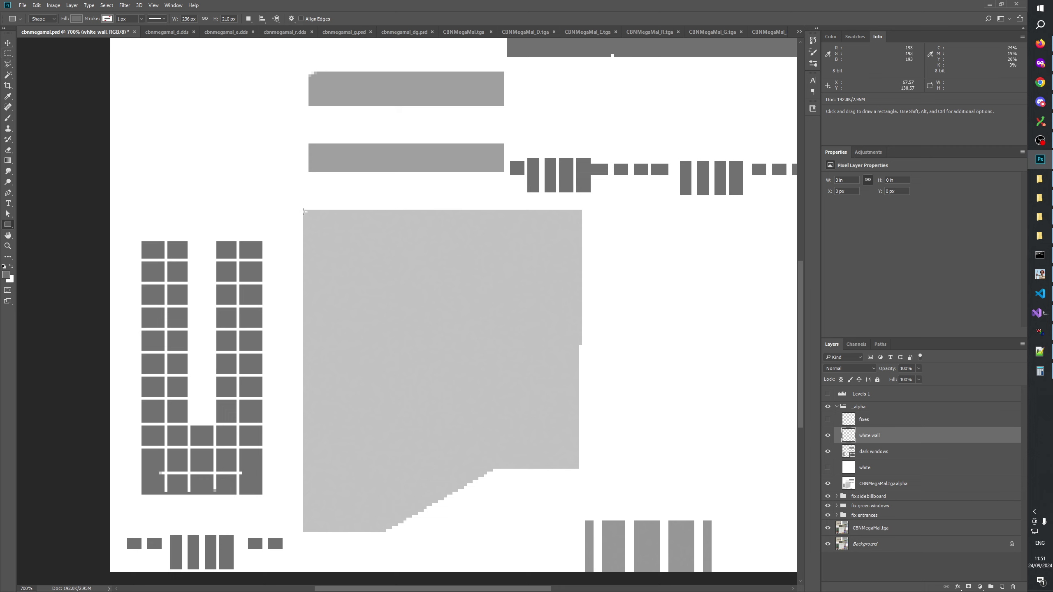
{"action": "left_click_drag", "start_coordinate": [303, 211], "coordinate": [580, 531]}
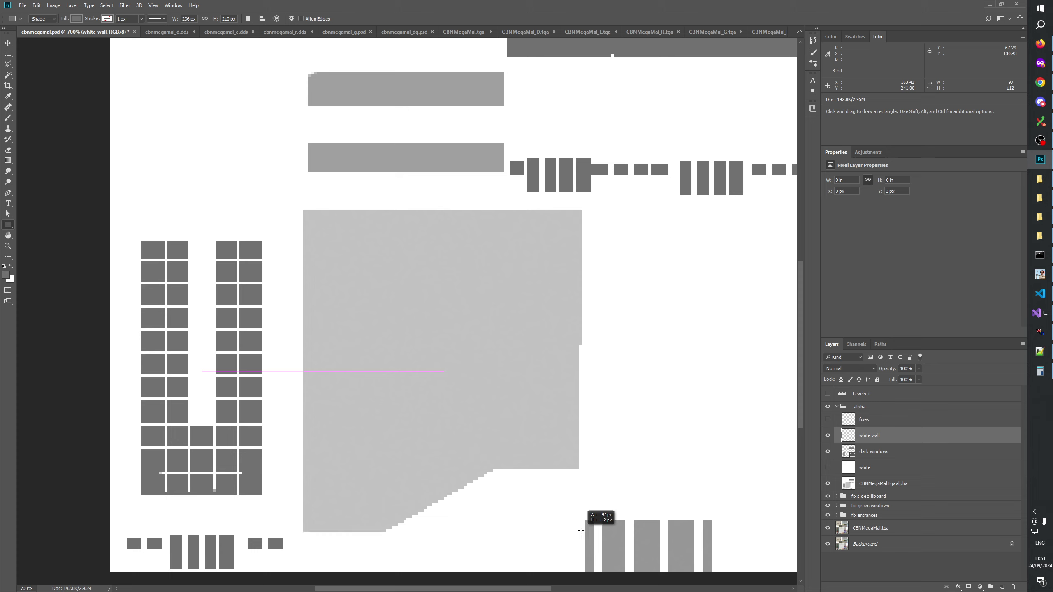
{"action": "left_click_drag", "start_coordinate": [581, 530], "coordinate": [581, 531]}
Sample the original alpha's light grey wall colour and apply it as the fill of the white wall rectangle
{"action": "left_click", "coordinate": [827, 436]}
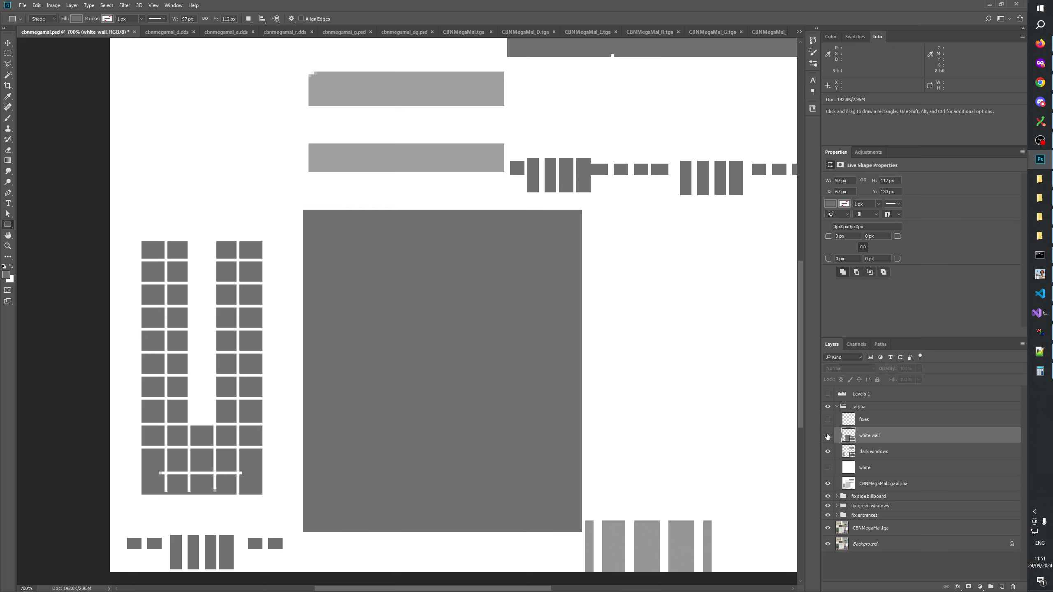
{"action": "left_click", "coordinate": [8, 96]}
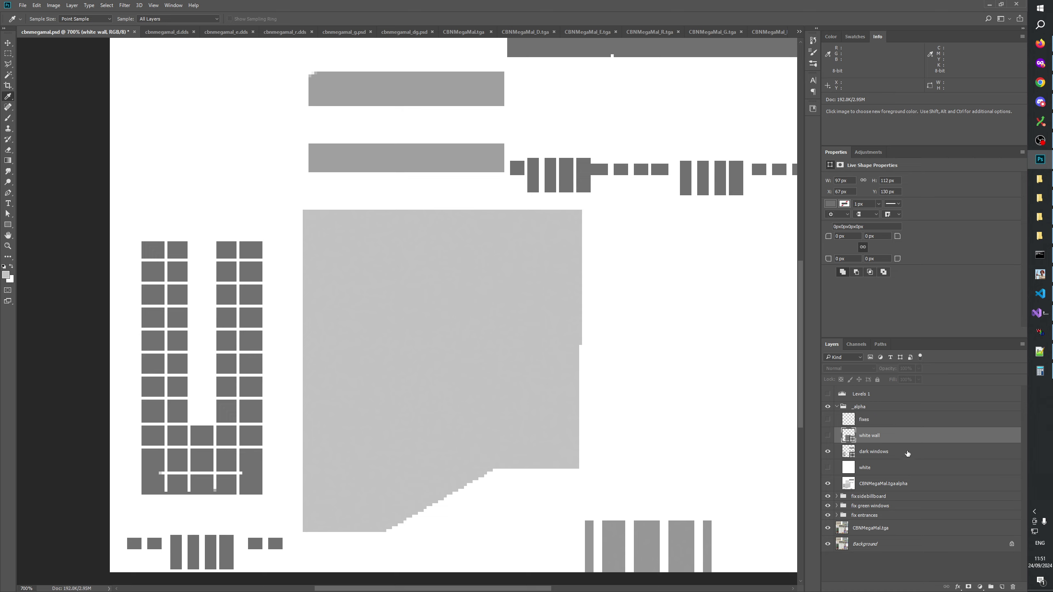
{"action": "left_click", "coordinate": [828, 435]}
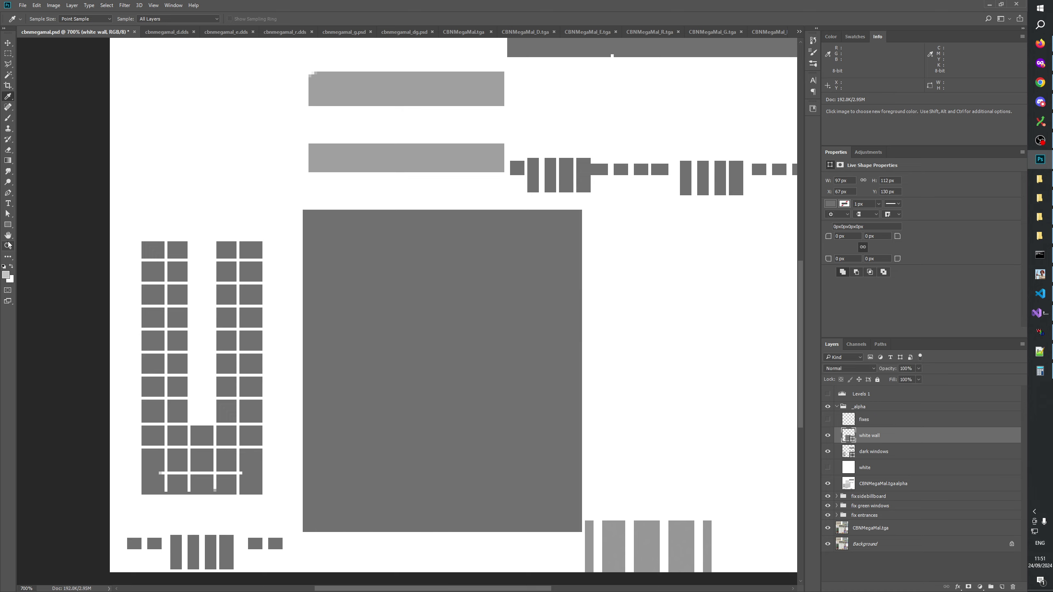
{"action": "left_click", "coordinate": [8, 214]}
{"action": "left_click", "coordinate": [380, 329]}
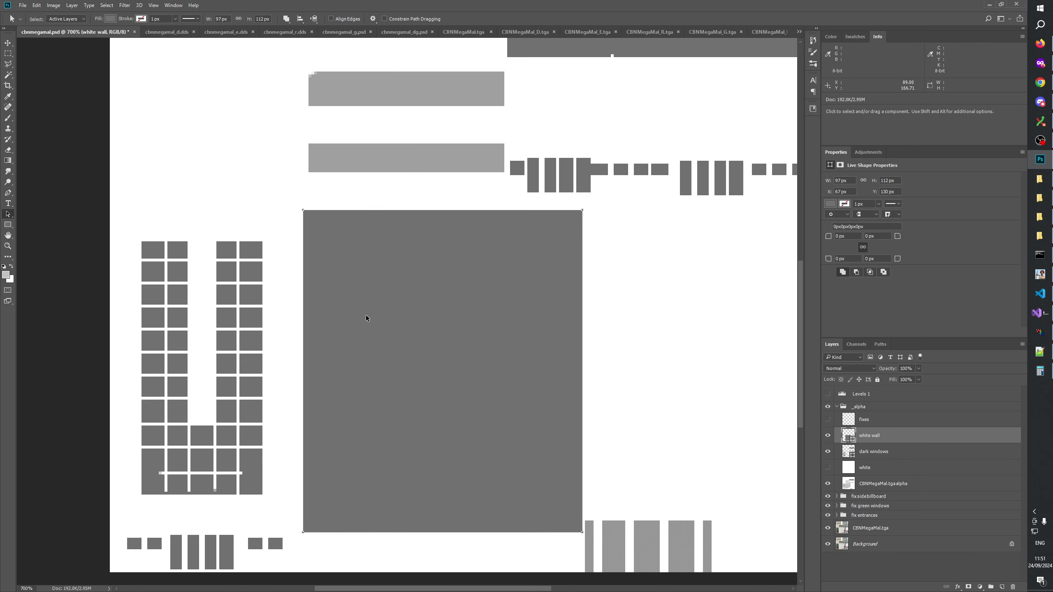
{"action": "left_click", "coordinate": [110, 19]}
{"action": "left_click", "coordinate": [150, 35]}
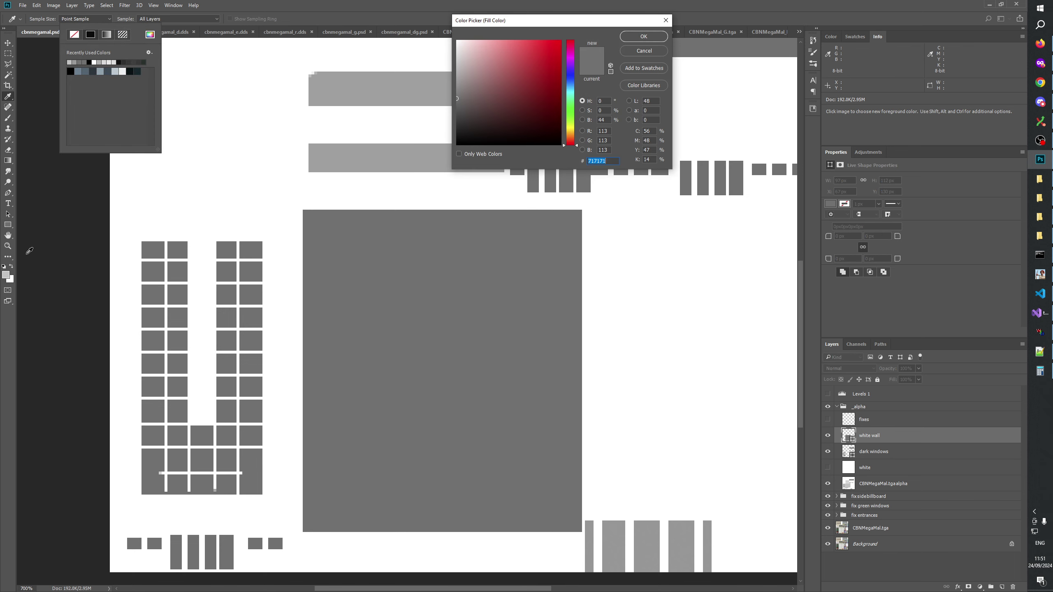
{"action": "left_click", "coordinate": [7, 274]}
{"action": "left_click", "coordinate": [644, 36]}
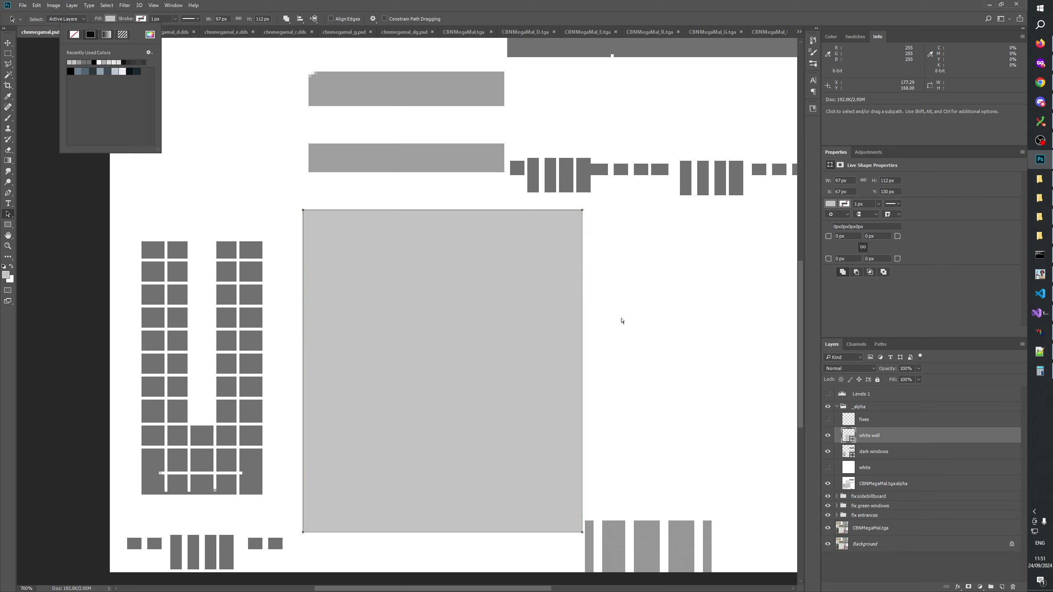
{"action": "left_click", "coordinate": [721, 458]}
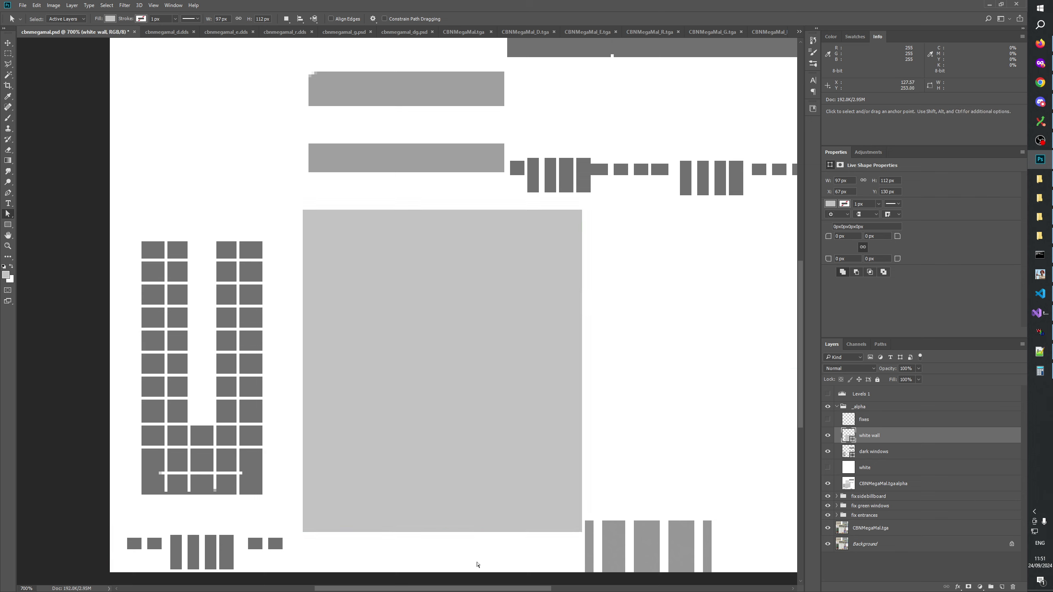
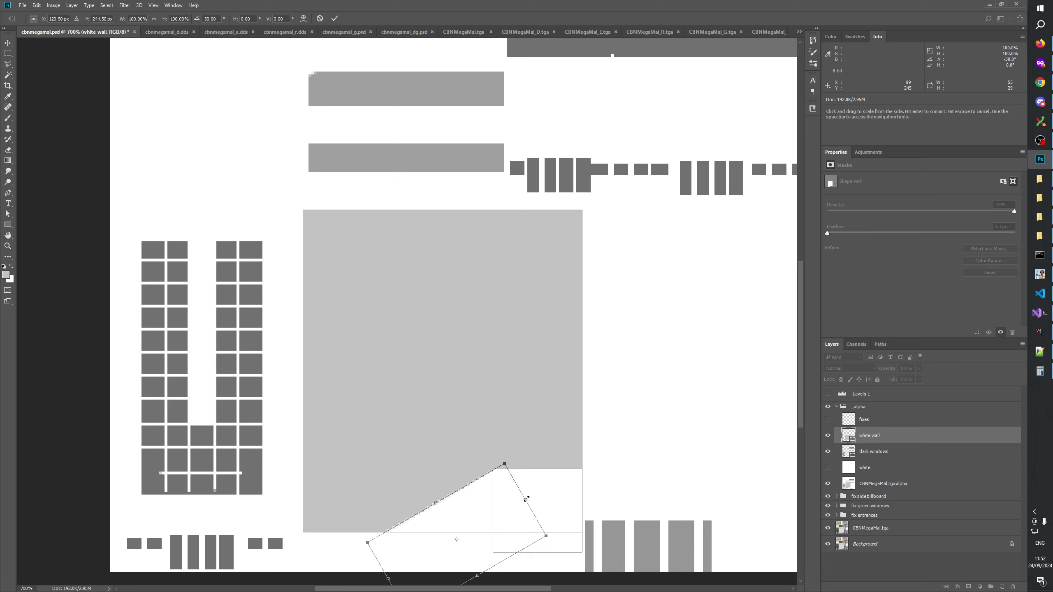
Shorten the rotated cut-out rectangle to about 92% width so its upper corner meets the wall's notch, and check it against the original alpha
{"action": "left_click_drag", "start_coordinate": [525, 499], "coordinate": [515, 504]}
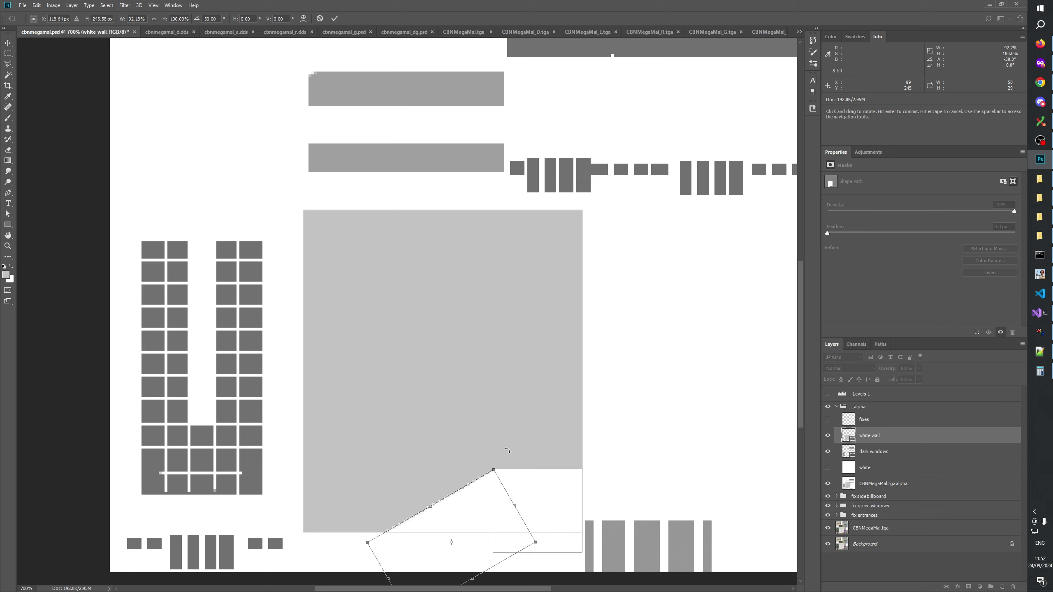
{"action": "left_click", "coordinate": [335, 19]}
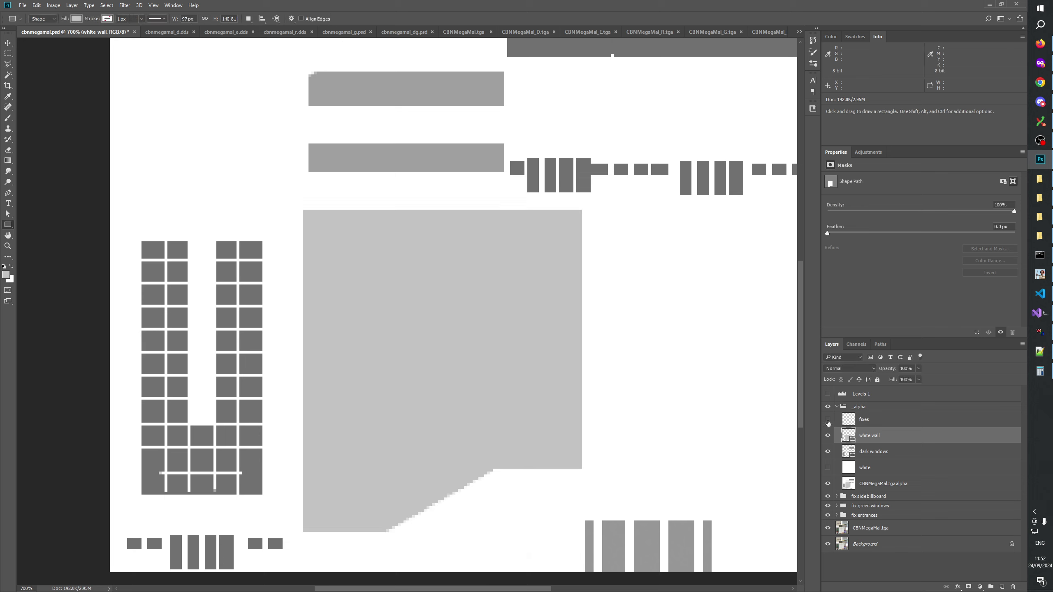
{"action": "left_click", "coordinate": [830, 440]}
{"action": "left_click", "coordinate": [829, 439]}
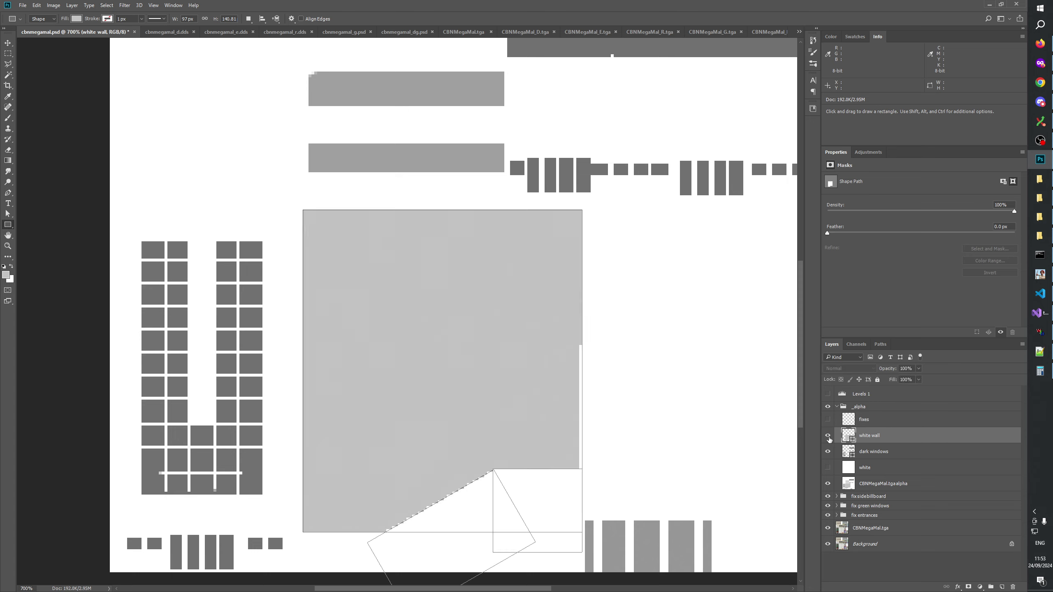
Compare the white wall shape against the building texture, the plain white layer and the original alpha
{"action": "left_click", "coordinate": [829, 486]}
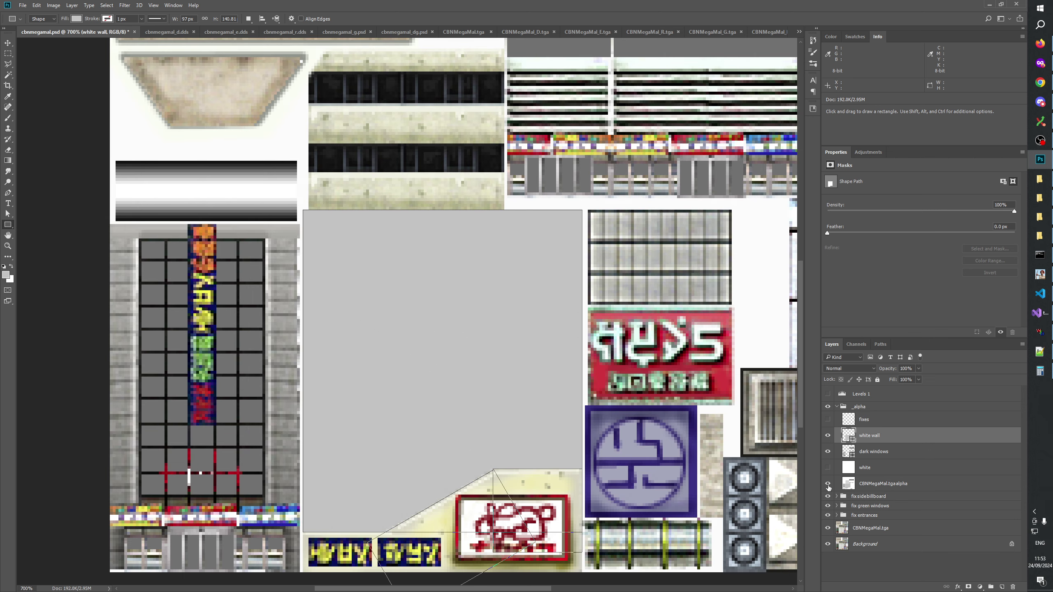
{"action": "left_click", "coordinate": [828, 485]}
{"action": "left_click", "coordinate": [828, 485]}
{"action": "left_click", "coordinate": [828, 485]}
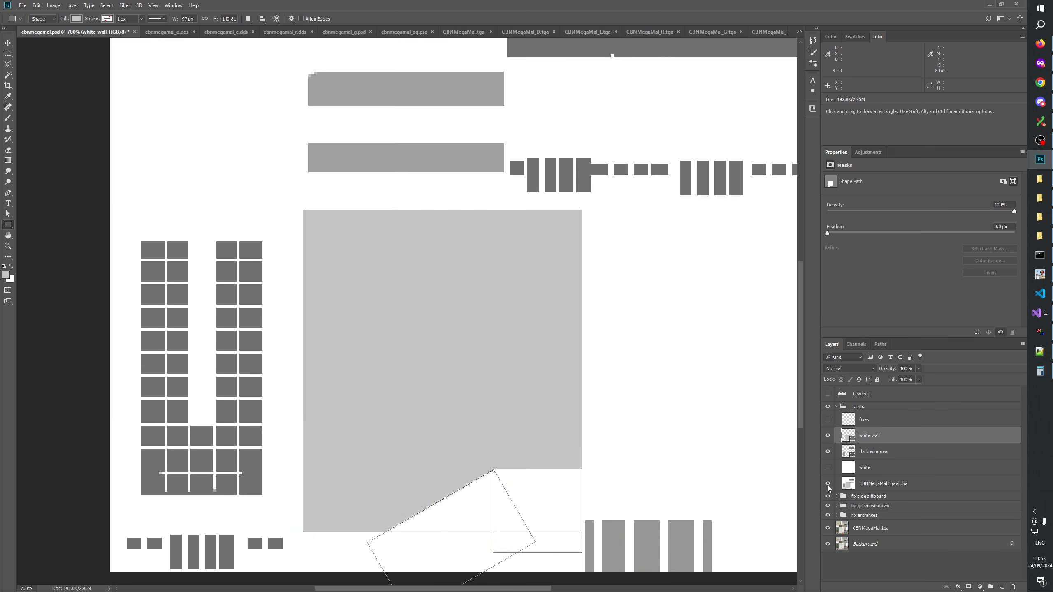
{"action": "left_click", "coordinate": [828, 485]}
{"action": "left_click", "coordinate": [828, 485]}
{"action": "left_click", "coordinate": [828, 485]}
{"action": "left_click", "coordinate": [828, 468]}
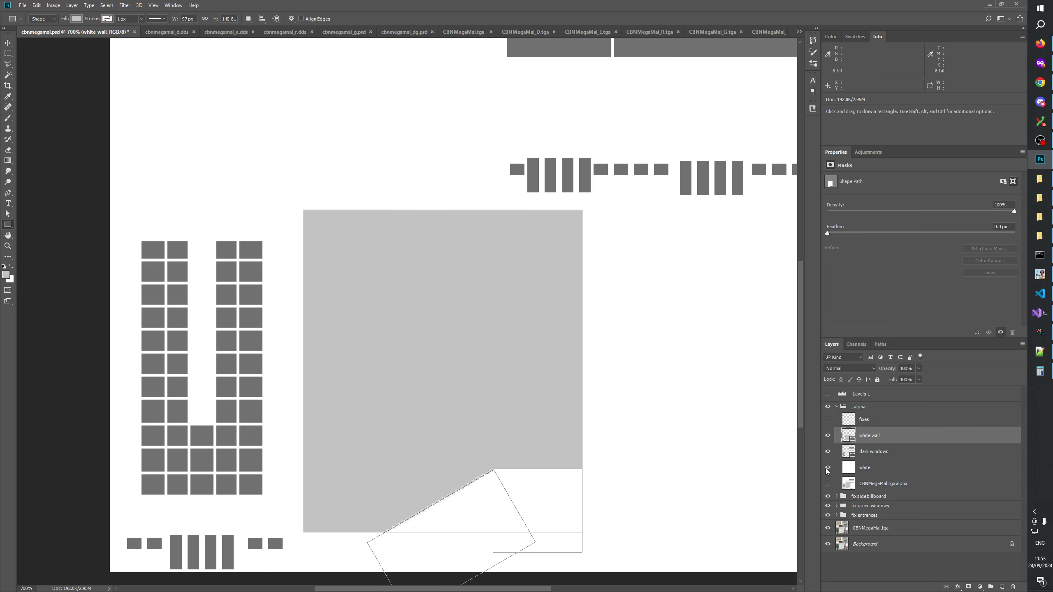
{"action": "left_click_drag", "start_coordinate": [618, 447], "coordinate": [648, 428]}
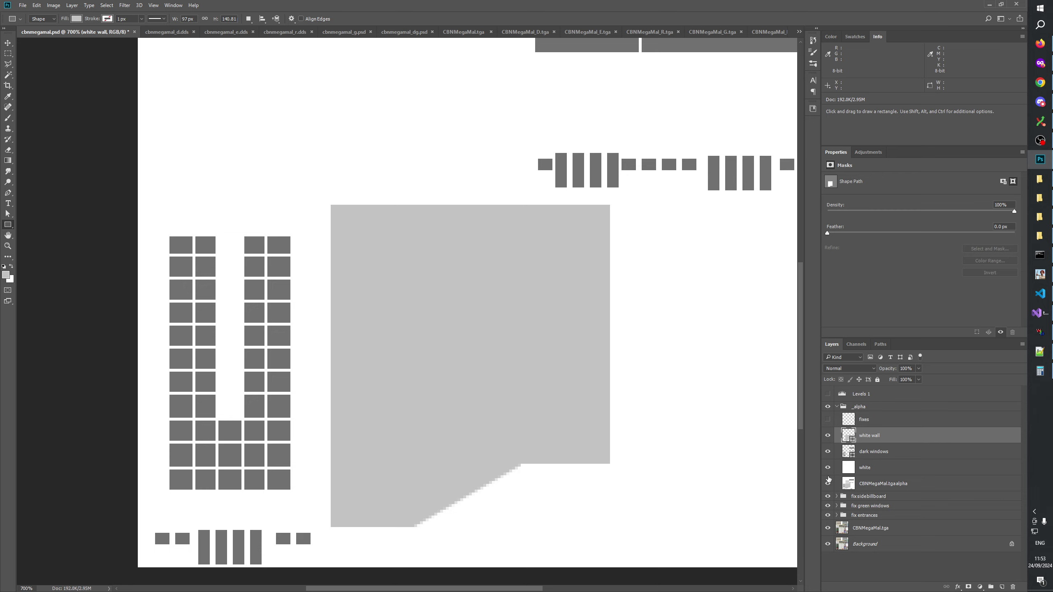
{"action": "left_click", "coordinate": [829, 469]}
{"action": "left_click_drag", "start_coordinate": [628, 427], "coordinate": [592, 347]}
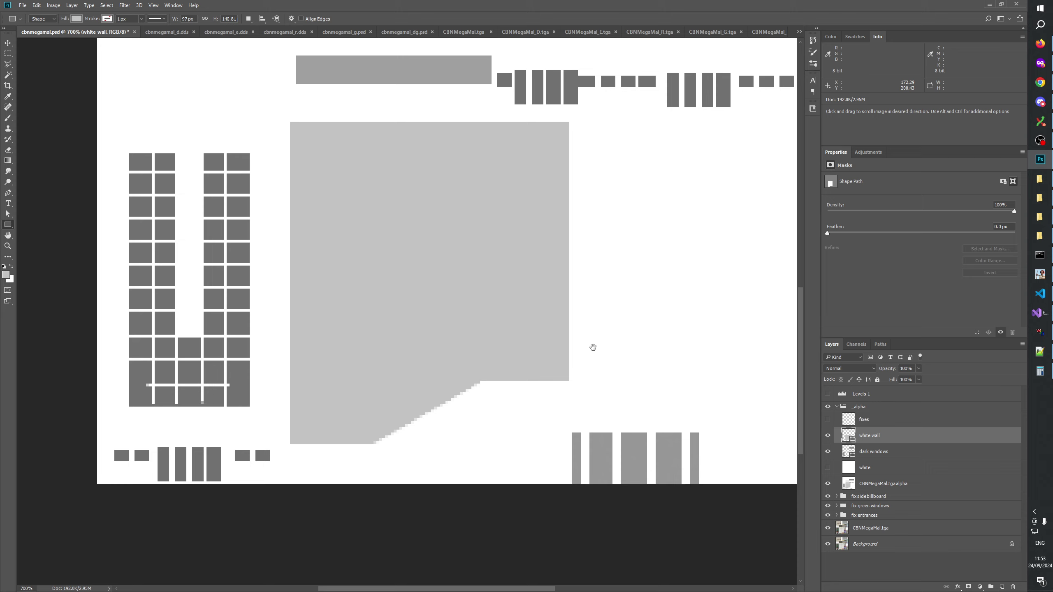
Switch to W3D Viewer and inspect the building model's dark window bands, tiled wall and diagonal tubes from several sides
{"action": "key", "text": "space"}
{"action": "key", "text": "alt+Tab"}
{"action": "left_click_drag", "start_coordinate": [601, 460], "coordinate": [616, 339]}
{"action": "left_click_drag", "start_coordinate": [603, 399], "coordinate": [724, 384]}
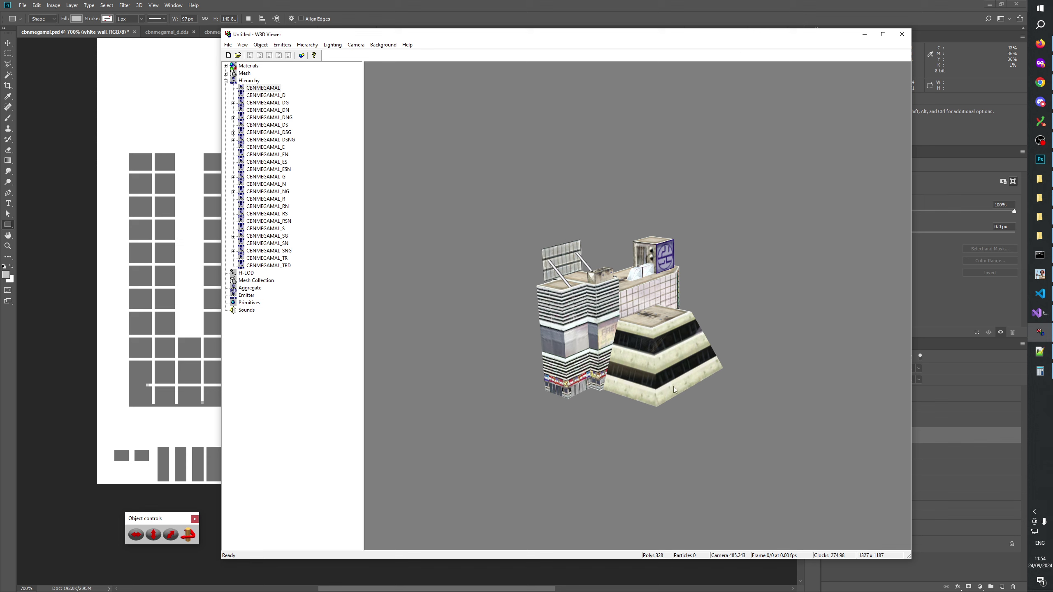
{"action": "left_click_drag", "start_coordinate": [666, 388], "coordinate": [633, 428]}
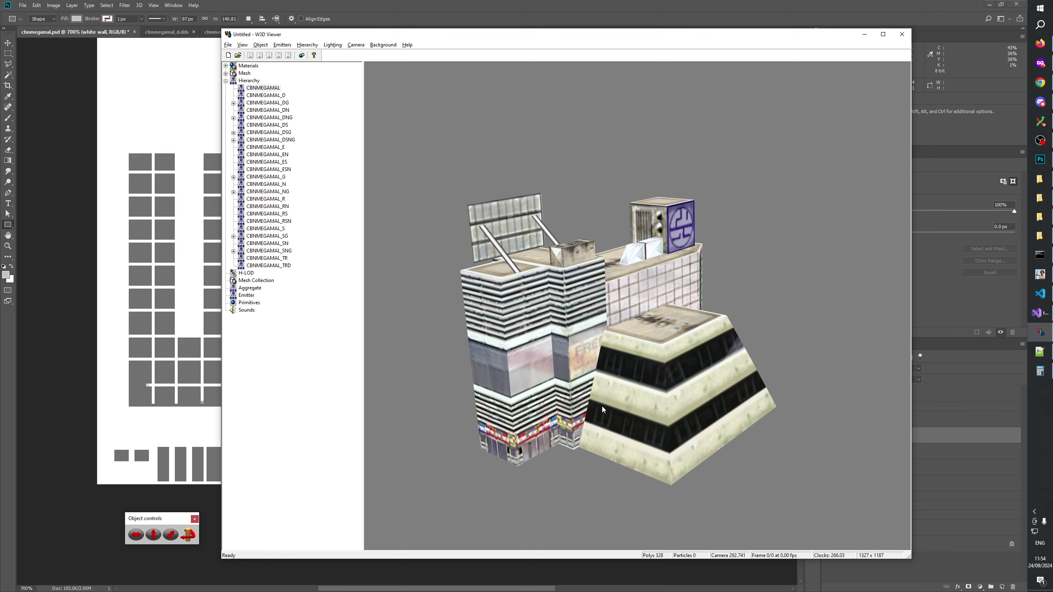
{"action": "left_click_drag", "start_coordinate": [602, 406], "coordinate": [551, 414]}
{"action": "scroll", "coordinate": [668, 357], "scroll_direction": "down", "scroll_amount": 3}
{"action": "scroll", "coordinate": [552, 415], "scroll_direction": "up", "scroll_amount": 2}
{"action": "left_click_drag", "start_coordinate": [314, 405], "coordinate": [576, 335]}
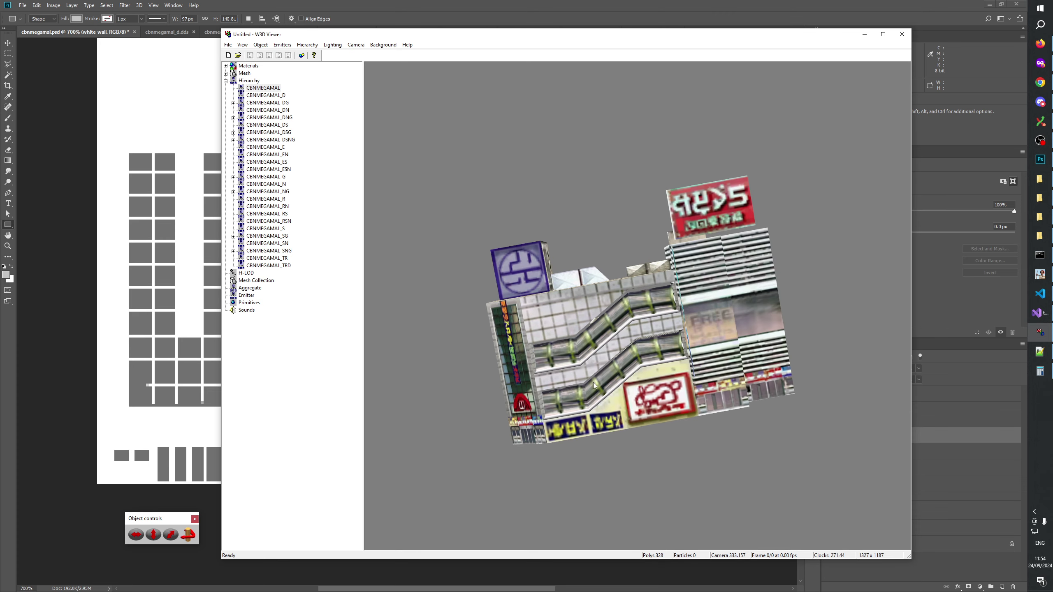
{"action": "left_click_drag", "start_coordinate": [593, 385], "coordinate": [736, 358]}
{"action": "key", "text": "alt+Tab"}
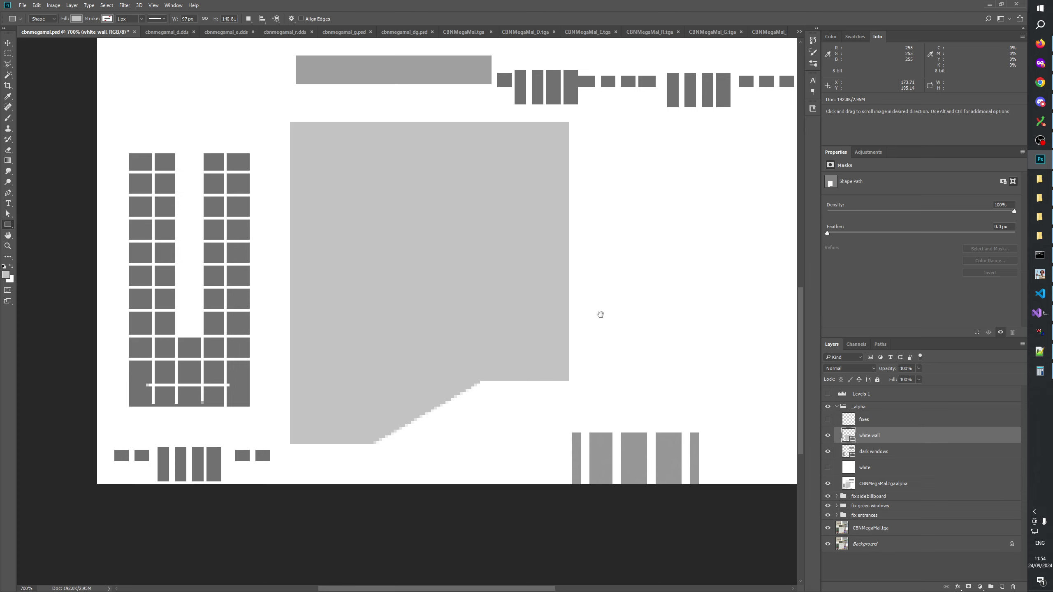
Check the two dark window bands in the texture with the _alpha group hidden and shown
{"action": "left_click_drag", "start_coordinate": [599, 312], "coordinate": [616, 487]}
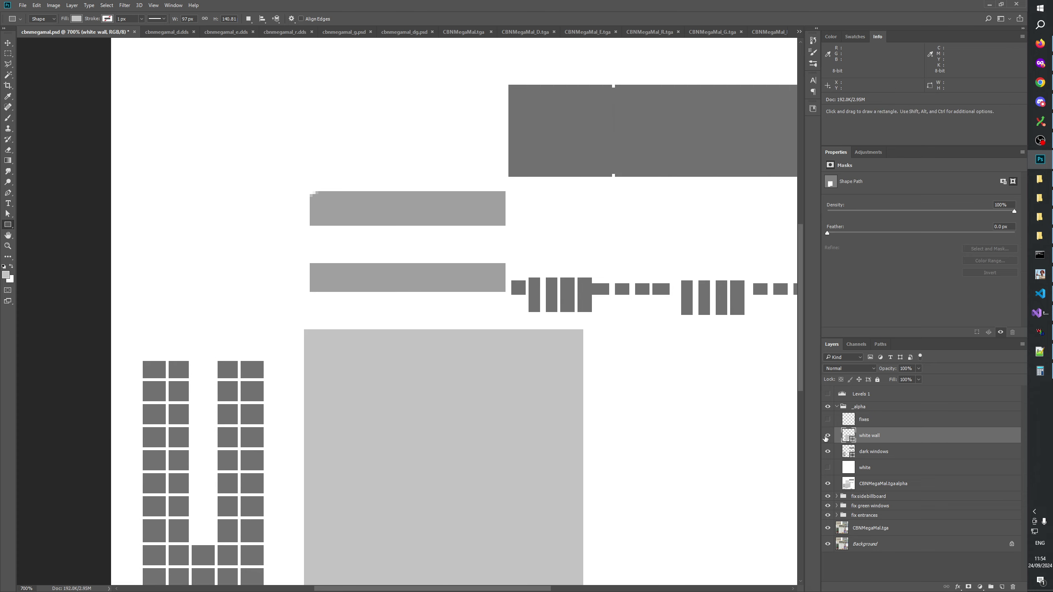
{"action": "left_click", "coordinate": [828, 406]}
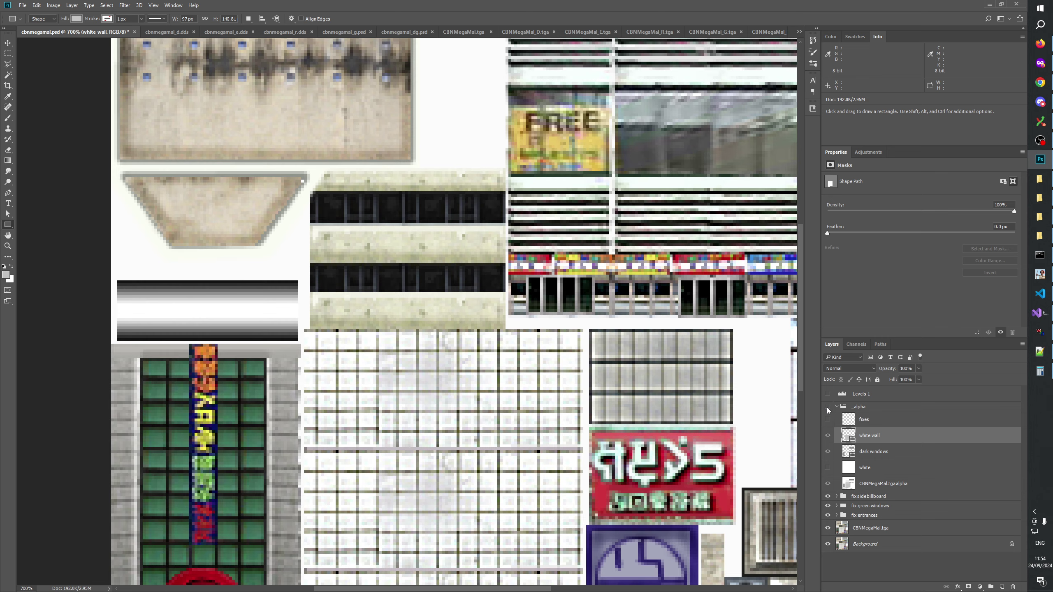
{"action": "left_click", "coordinate": [828, 406]}
Add a new layer named "tubes" directly above the white wall layer
{"action": "left_click_drag", "start_coordinate": [684, 464], "coordinate": [622, 339]}
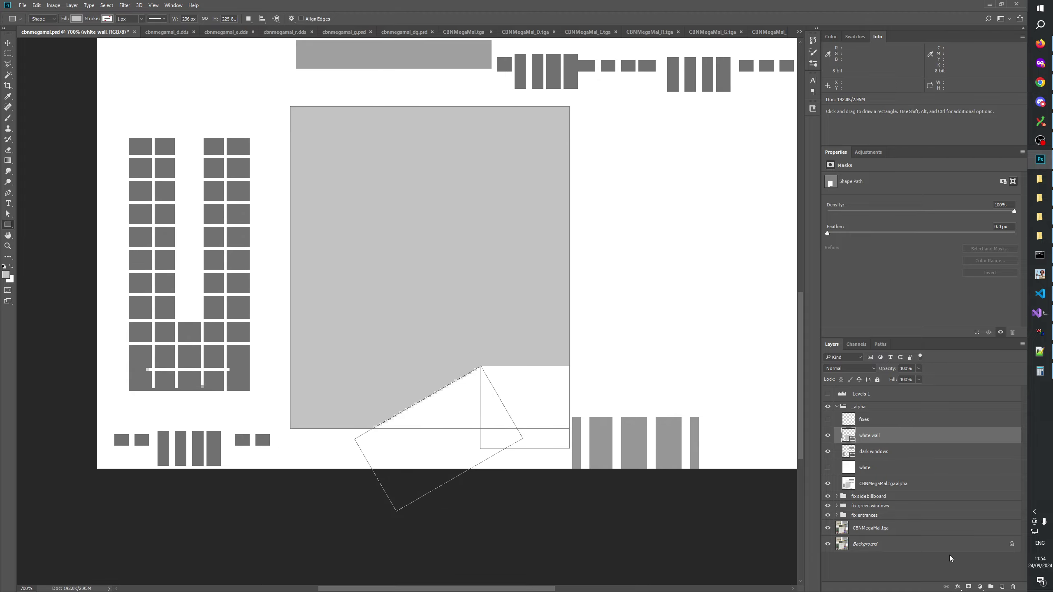
{"action": "left_click", "coordinate": [1002, 587]}
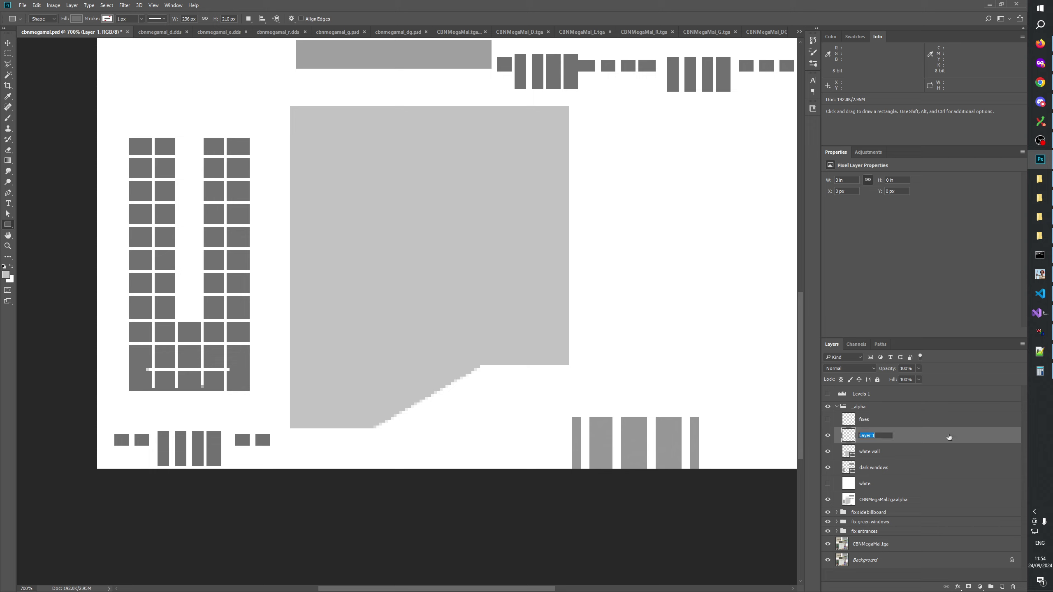
{"action": "type", "text": "s"}
{"action": "key", "text": "Return"}
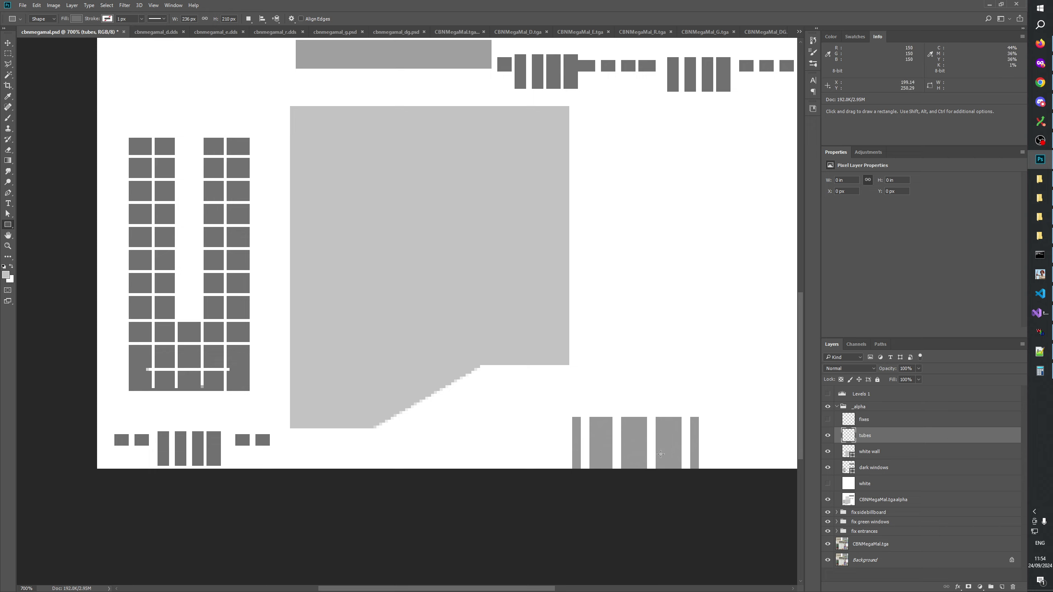
Inspect the diagonal tubes on the building model in W3D Viewer and compare the tube texture with the grey alpha bars
{"action": "key", "text": "z"}
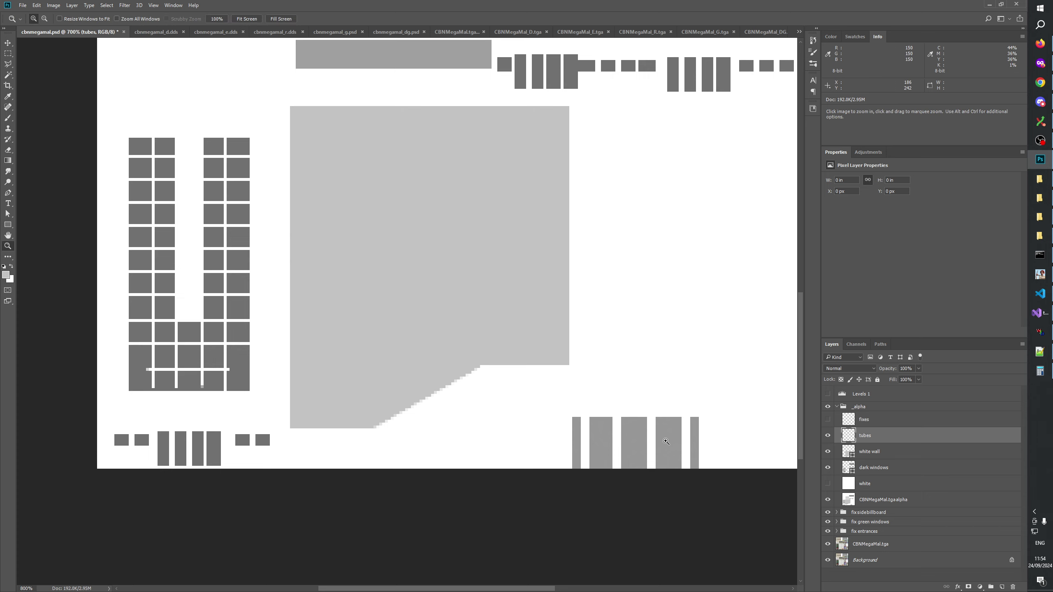
{"action": "left_click", "coordinate": [664, 442]}
{"action": "left_click_drag", "start_coordinate": [193, 207], "coordinate": [888, 441]}
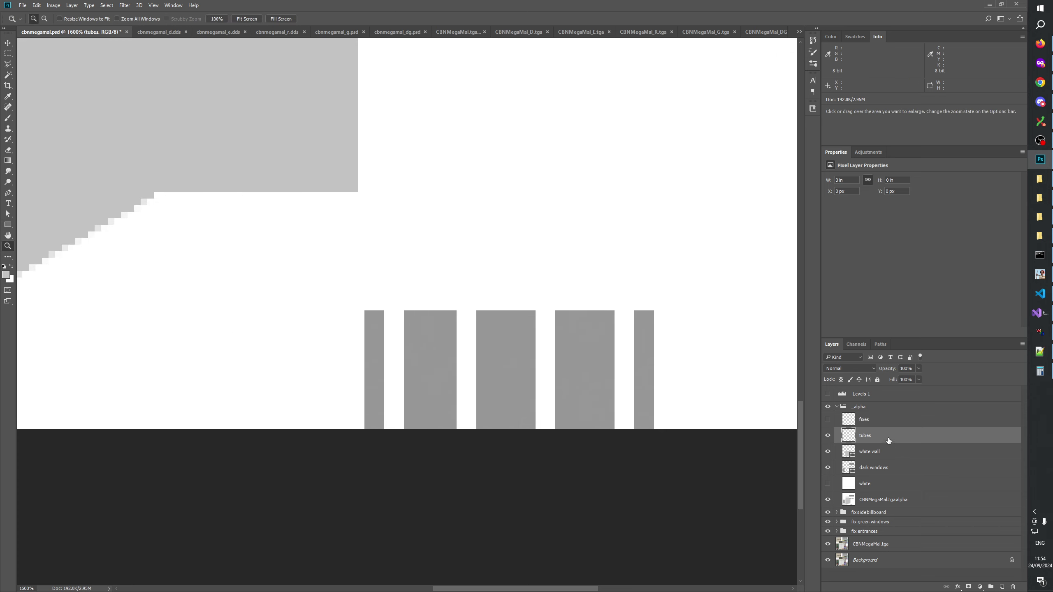
{"action": "key", "text": "alt+Tab"}
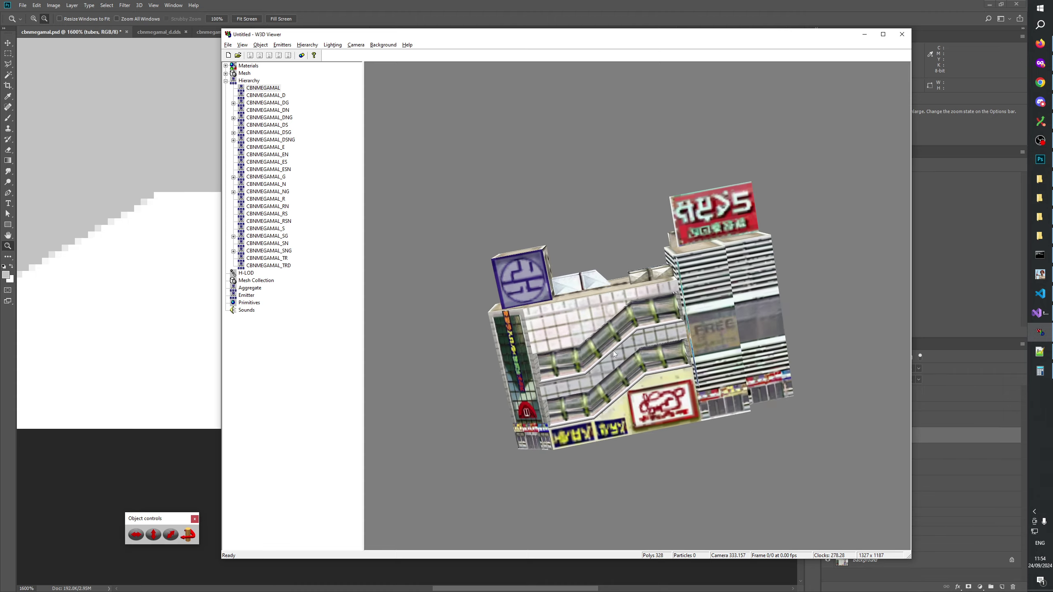
{"action": "scroll", "coordinate": [604, 414], "scroll_direction": "up", "scroll_amount": 5}
{"action": "left_click_drag", "start_coordinate": [604, 413], "coordinate": [687, 414]}
{"action": "key", "text": "alt+Tab"}
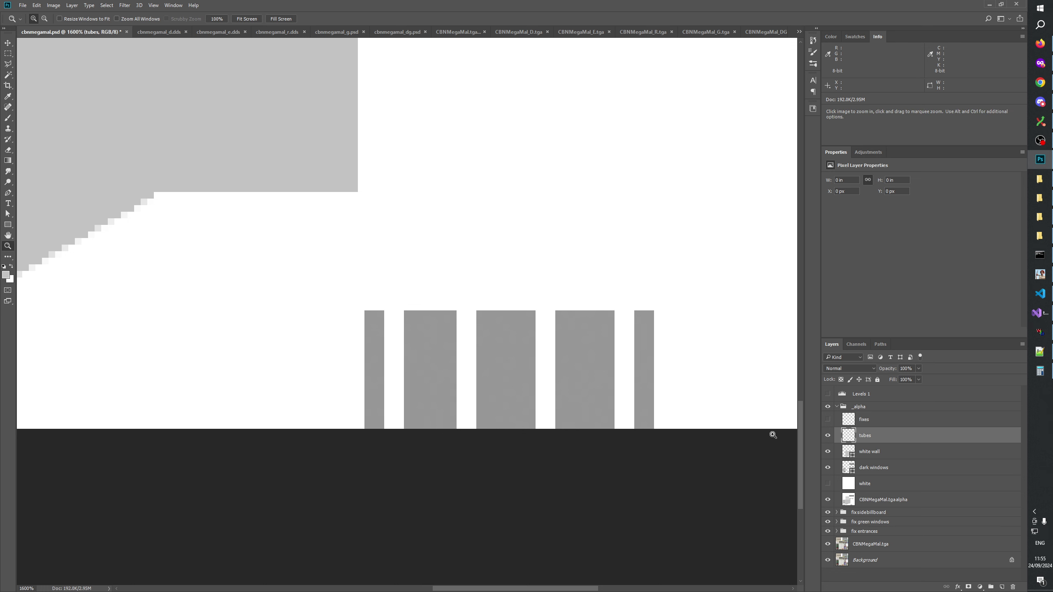
{"action": "left_click", "coordinate": [828, 407]}
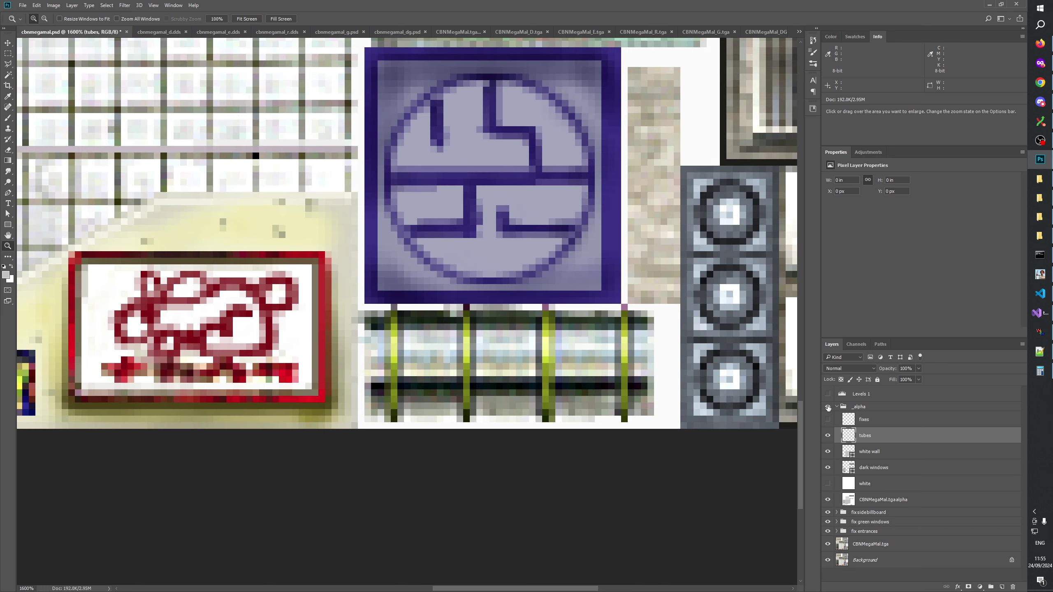
{"action": "left_click", "coordinate": [828, 407]}
Sample the tube bars' grey and draw a 3 × 18 px rectangle filled #979797 over the first bar on the tubes layer
{"action": "left_click", "coordinate": [7, 224]}
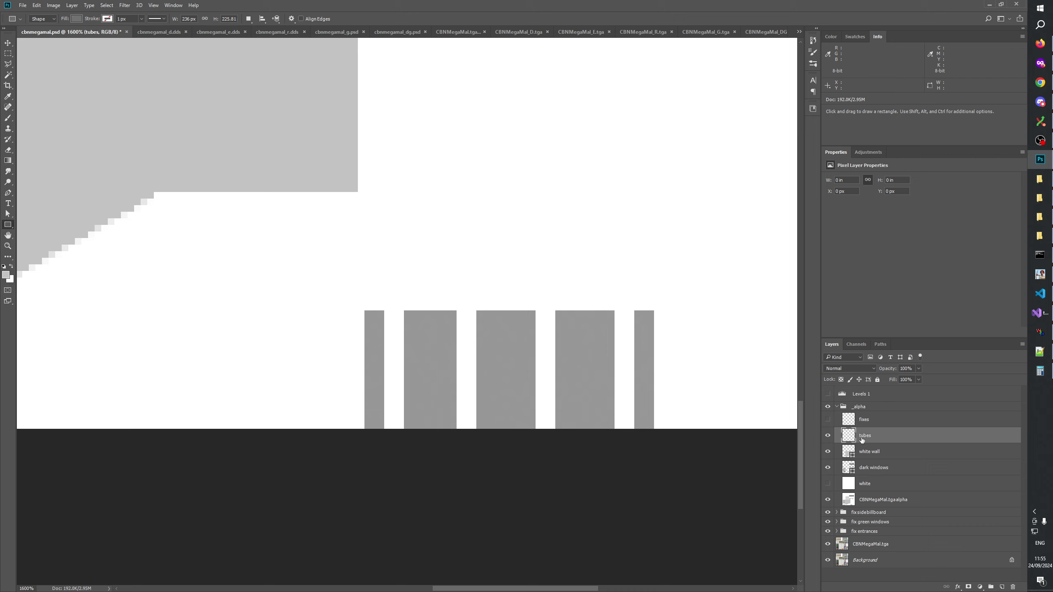
{"action": "left_click", "coordinate": [7, 97]}
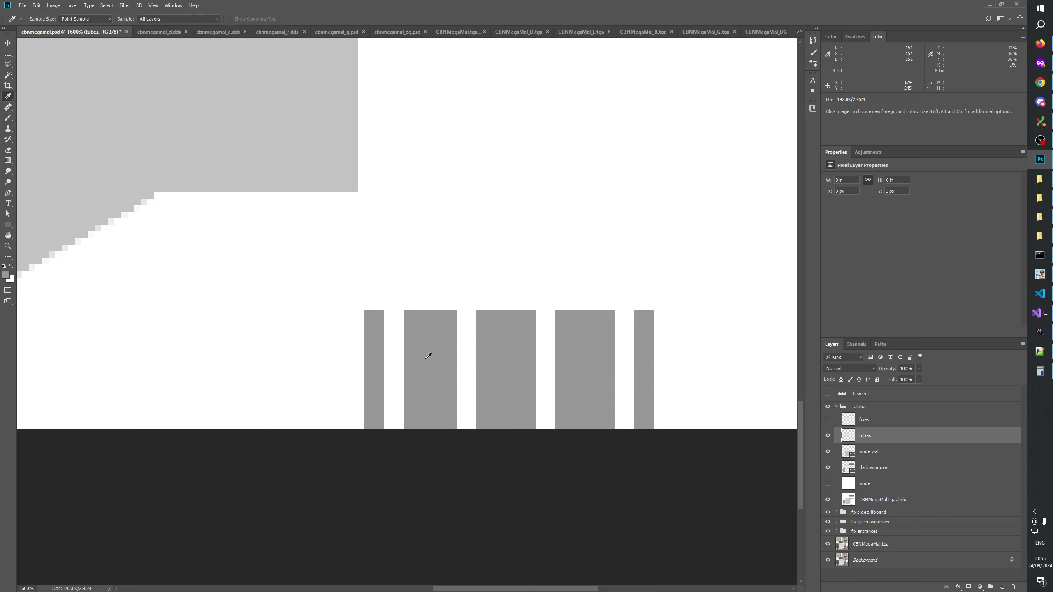
{"action": "left_click", "coordinate": [7, 225]}
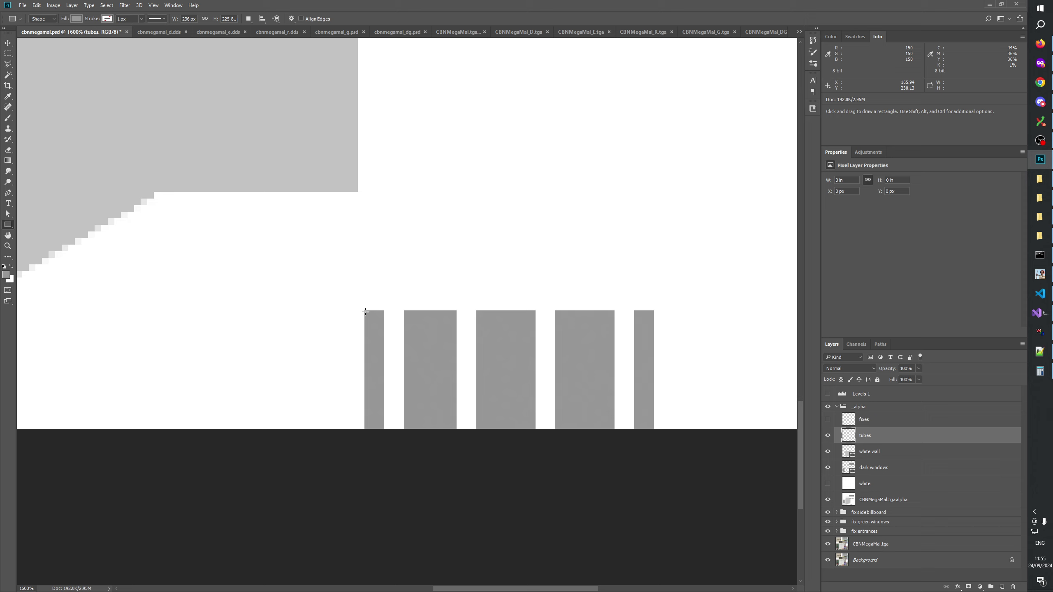
{"action": "mouse_move", "coordinate": [366, 312]}
{"action": "left_mouse_down"}
{"action": "mouse_move", "coordinate": [378, 317]}
{"action": "mouse_move", "coordinate": [385, 429]}
{"action": "left_mouse_up"}
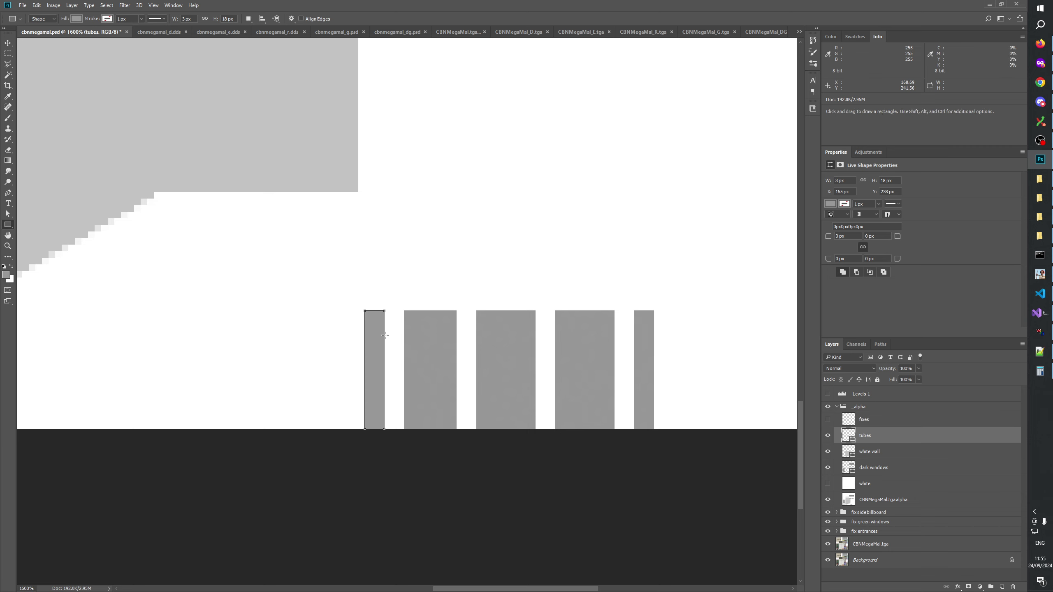
{"action": "left_click", "coordinate": [76, 18]}
{"action": "left_click", "coordinate": [116, 34]}
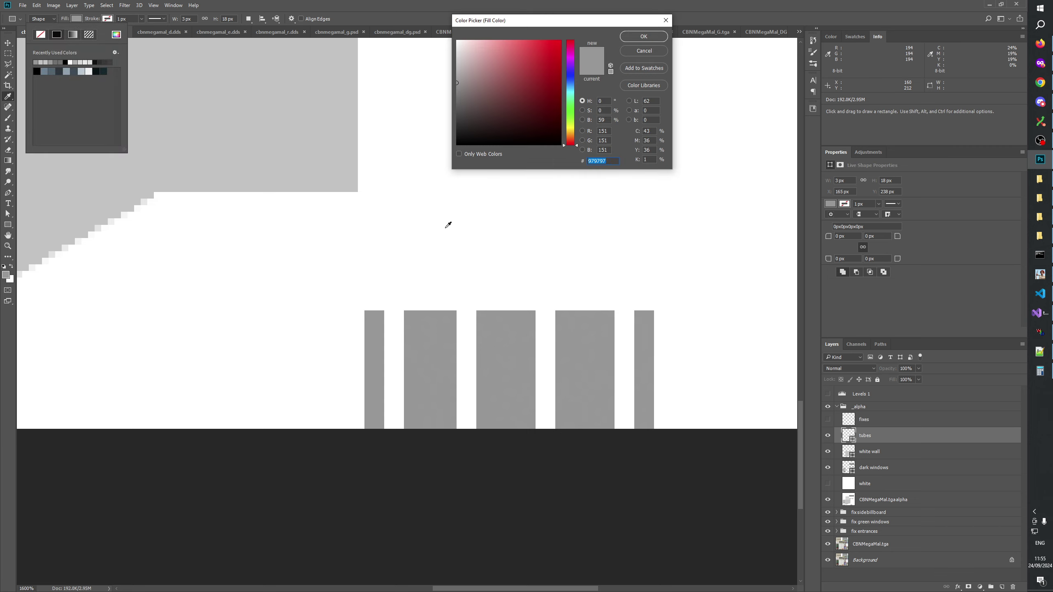
{"action": "left_click", "coordinate": [643, 37]}
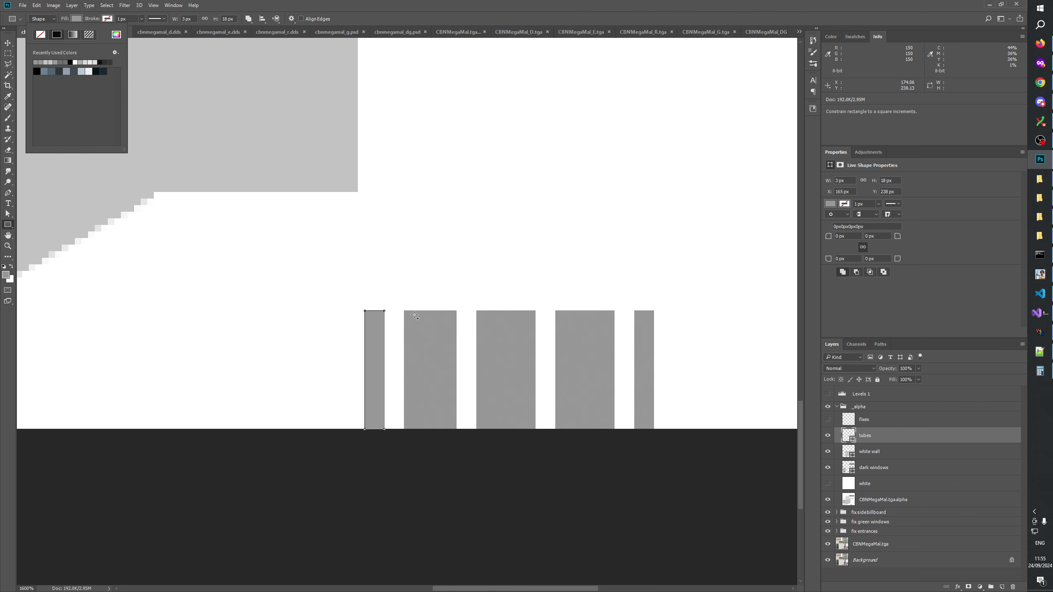
Add four more 18 px high rectangles to the tubes shape, matching the remaining grey bars
{"action": "left_click_drag", "start_coordinate": [405, 314], "coordinate": [464, 410]}
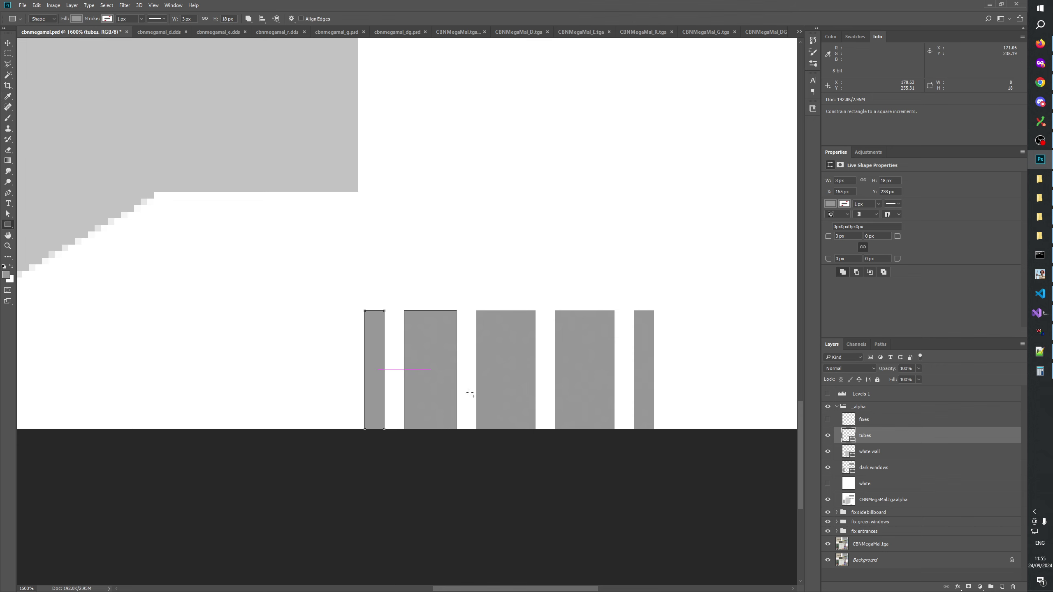
{"action": "left_click_drag", "start_coordinate": [478, 312], "coordinate": [536, 430]}
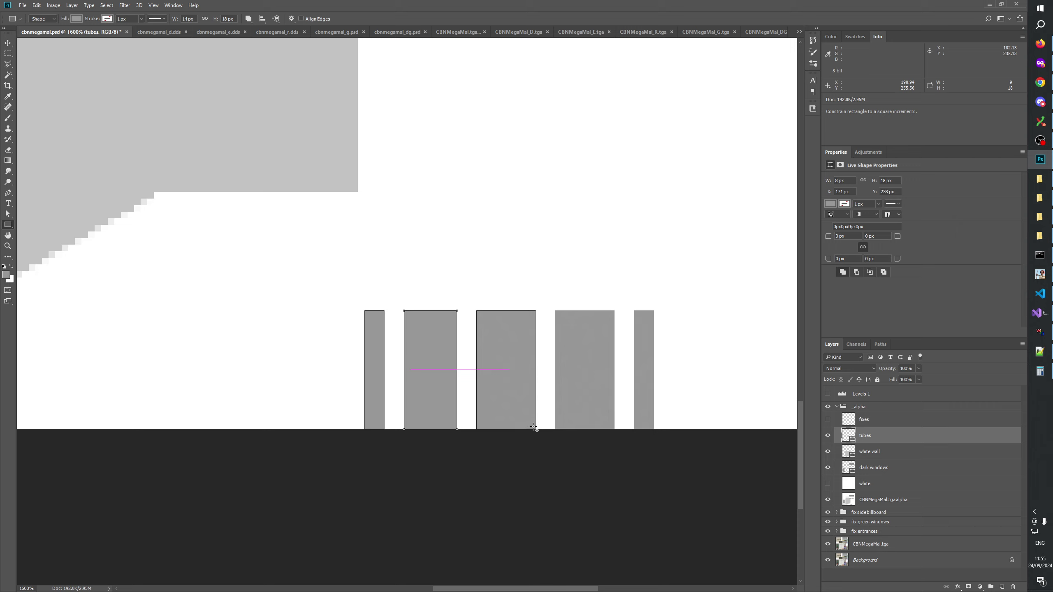
{"action": "left_click_drag", "start_coordinate": [556, 312], "coordinate": [614, 430]}
{"action": "left_click_drag", "start_coordinate": [636, 314], "coordinate": [654, 429]}
Check the rebuilt tube bars at a wider view and compare them with the building texture by hiding and showing the _alpha group
{"action": "left_click", "coordinate": [8, 246]}
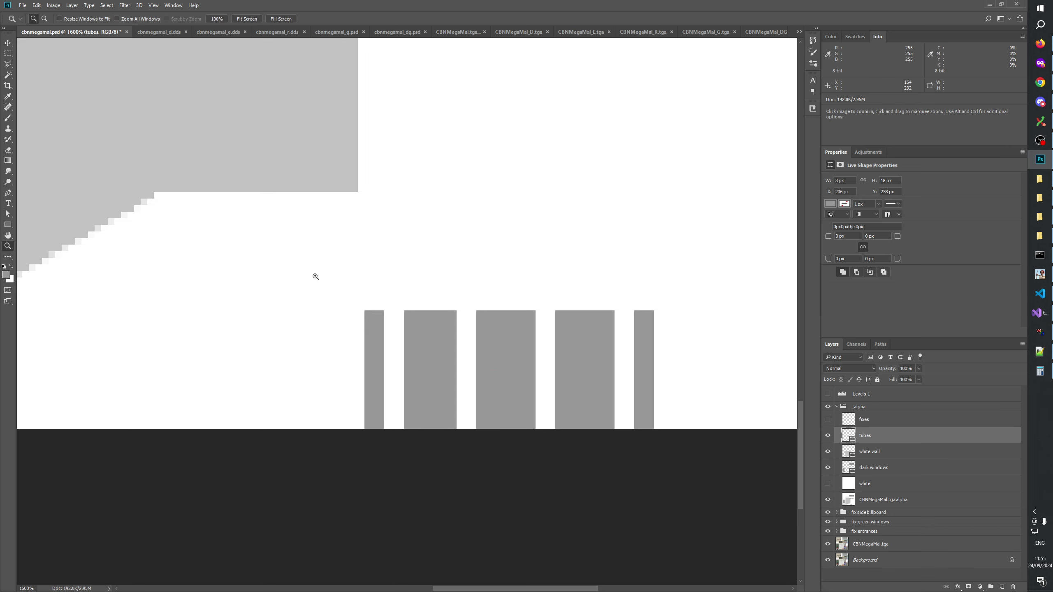
{"action": "right_click", "coordinate": [314, 278]}
{"action": "left_click", "coordinate": [337, 293]}
{"action": "left_click", "coordinate": [417, 377]}
{"action": "left_click", "coordinate": [421, 383]}
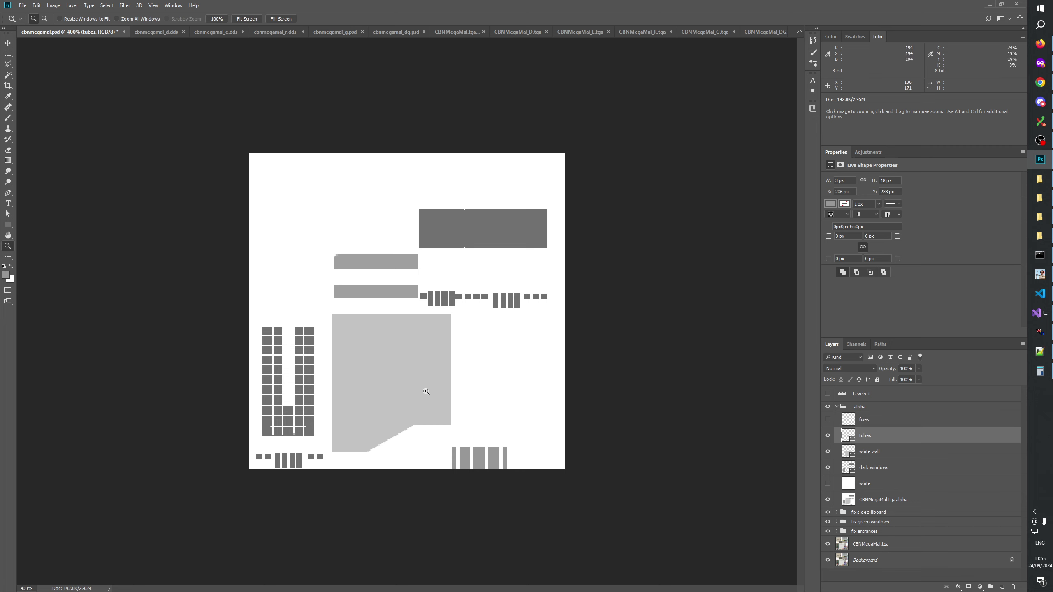
{"action": "left_click", "coordinate": [449, 425]}
{"action": "left_click", "coordinate": [475, 433]}
{"action": "left_click", "coordinate": [540, 445]}
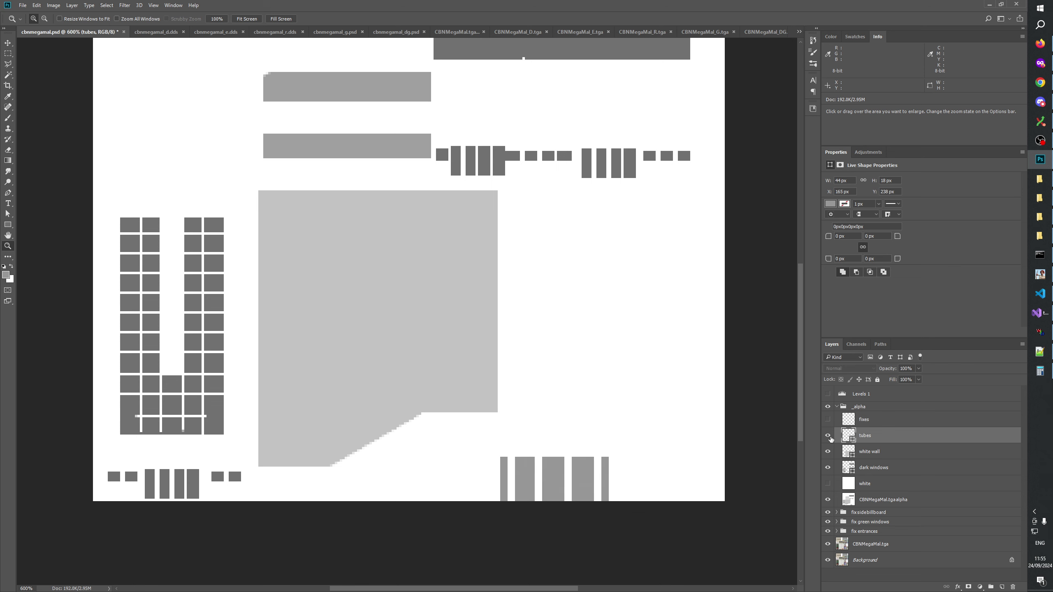
{"action": "left_click", "coordinate": [828, 407]}
{"action": "left_click", "coordinate": [827, 407]}
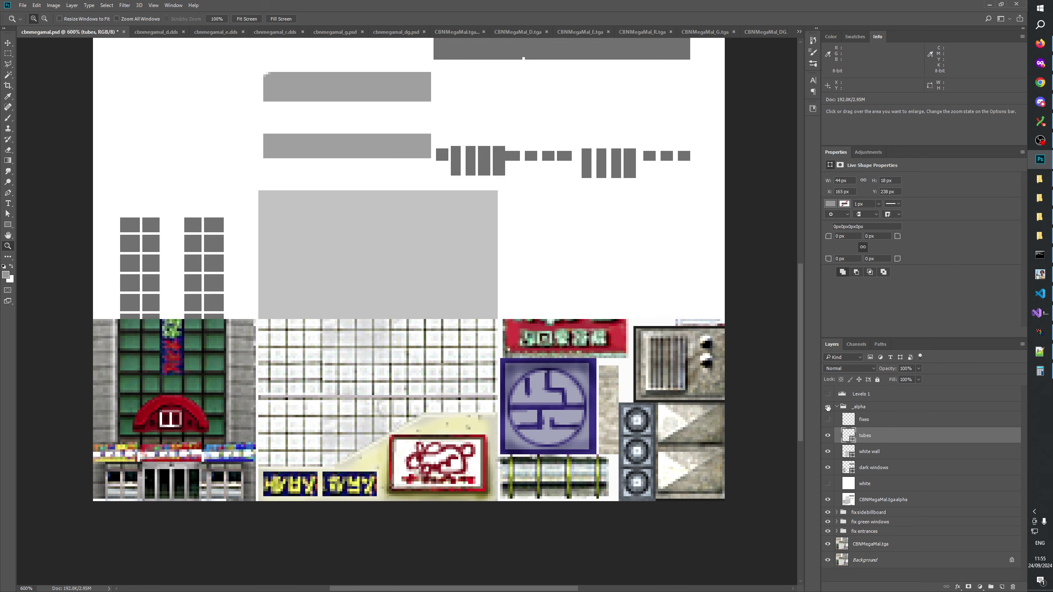
Compare the two long window bands in the alpha with the building texture and the model in W3D Viewer
{"action": "left_click_drag", "start_coordinate": [445, 193], "coordinate": [491, 364]}
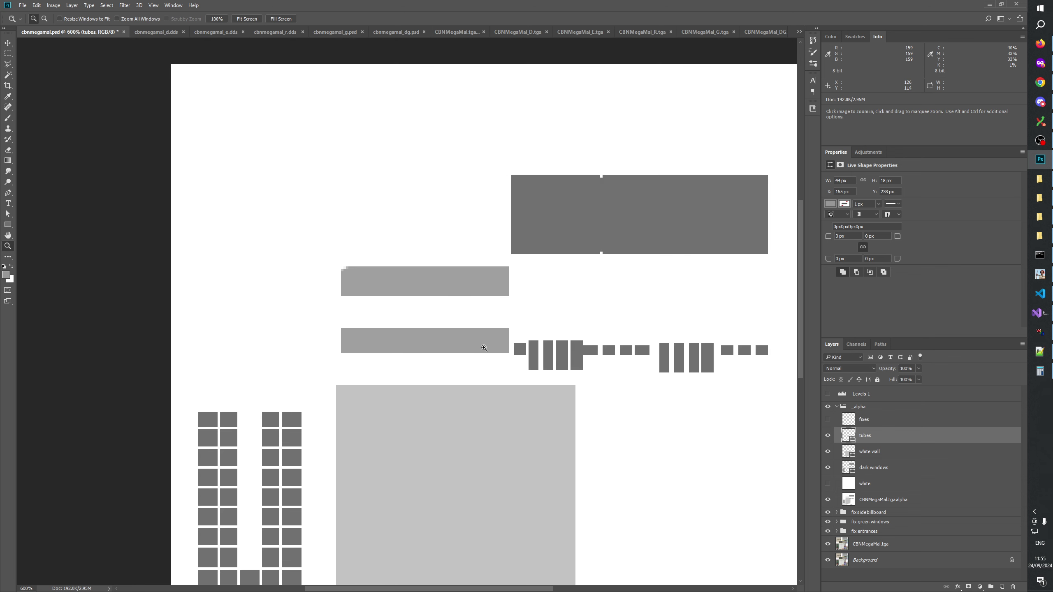
{"action": "key", "text": "alt+Tab"}
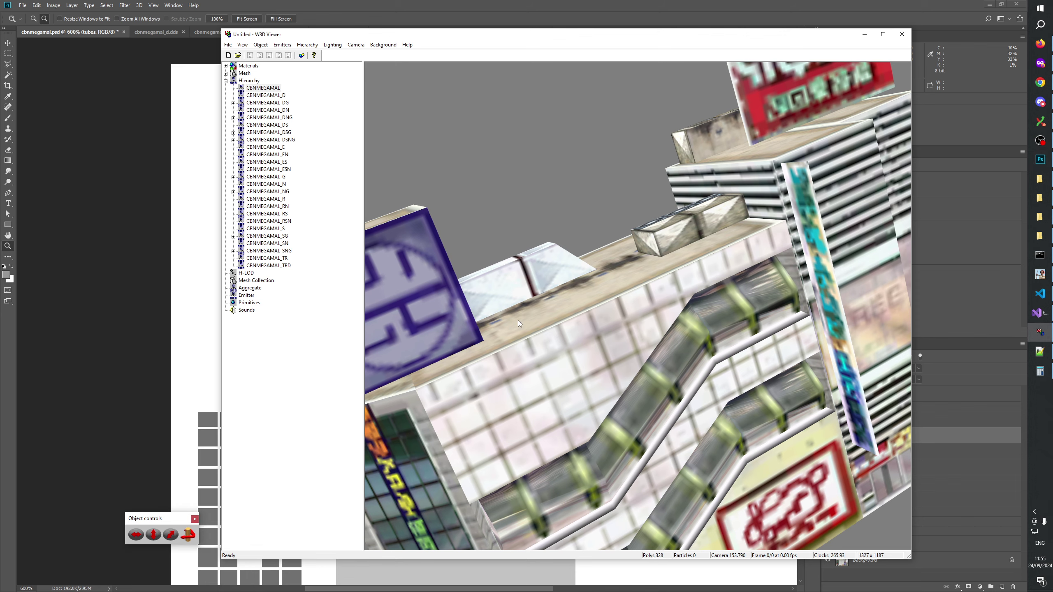
{"action": "key", "text": "alt+Tab"}
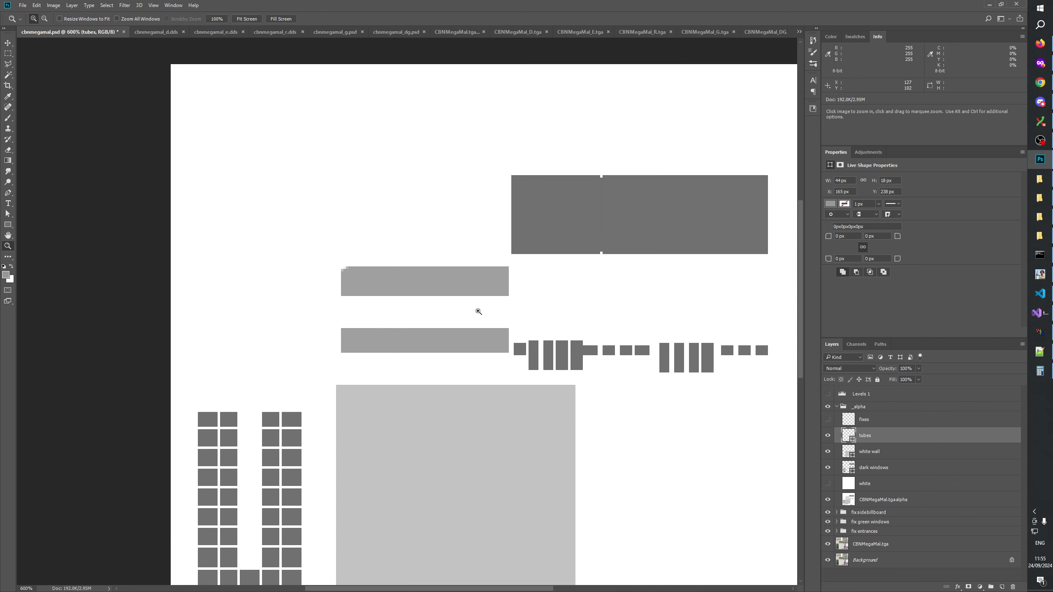
{"action": "left_click", "coordinate": [826, 407]}
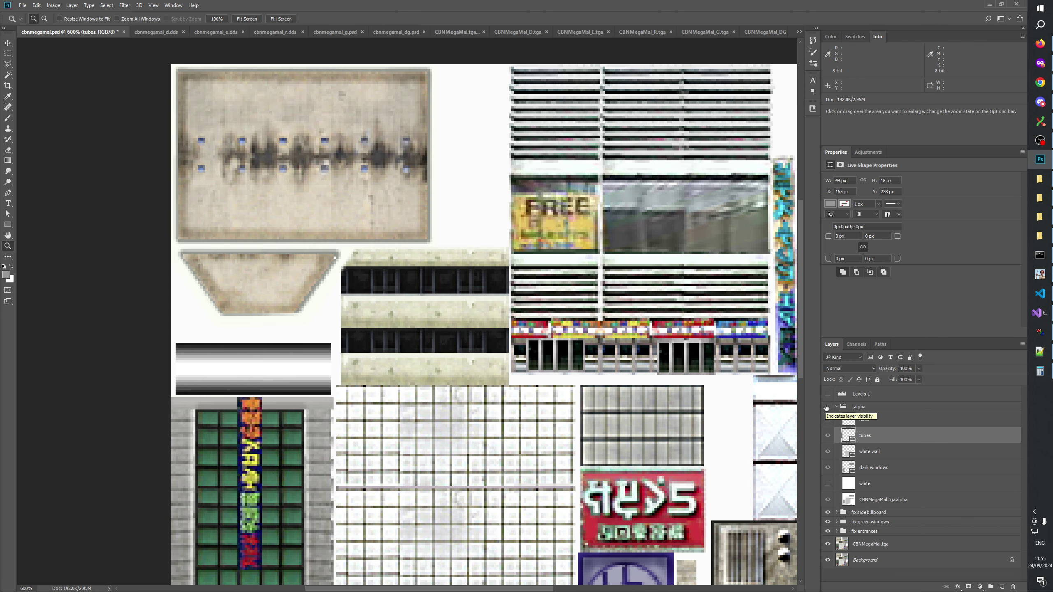
{"action": "key", "text": "alt+Tab"}
{"action": "key", "text": "alt+Tab"}
{"action": "left_click", "coordinate": [828, 407]}
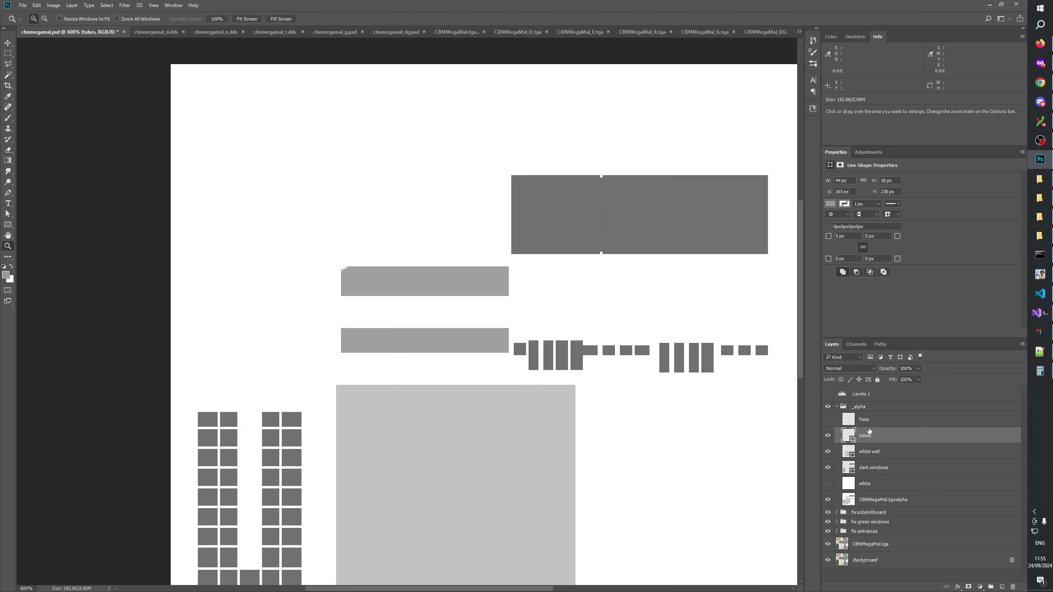
Add a new layer named "black windows" directly above the dark windows layer and check the bands with the _alpha group hidden and shown
{"action": "left_click", "coordinate": [884, 471]}
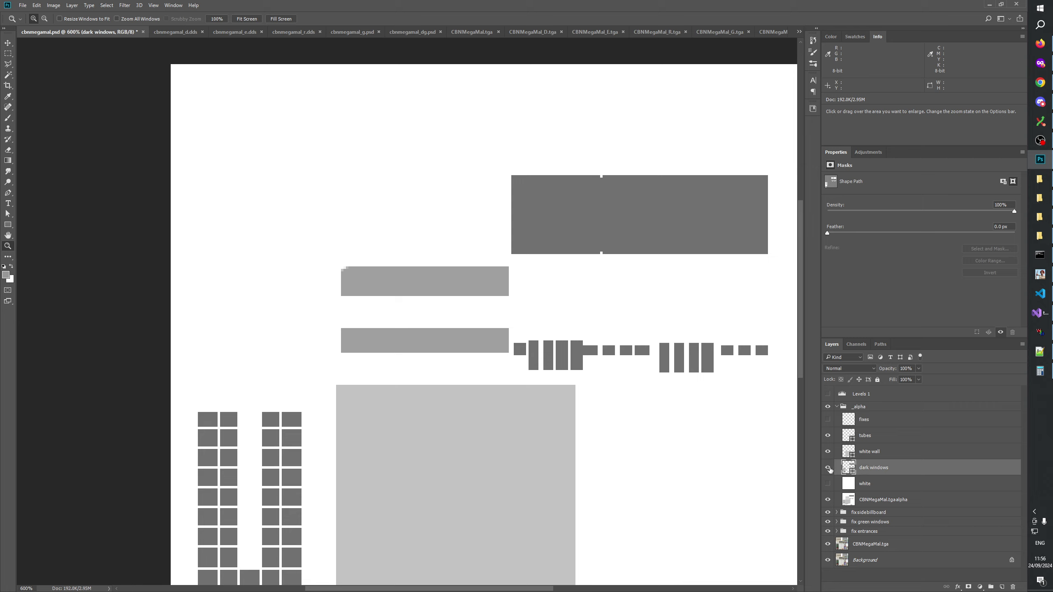
{"action": "left_click", "coordinate": [1002, 586]}
{"action": "type", "text": "b"}
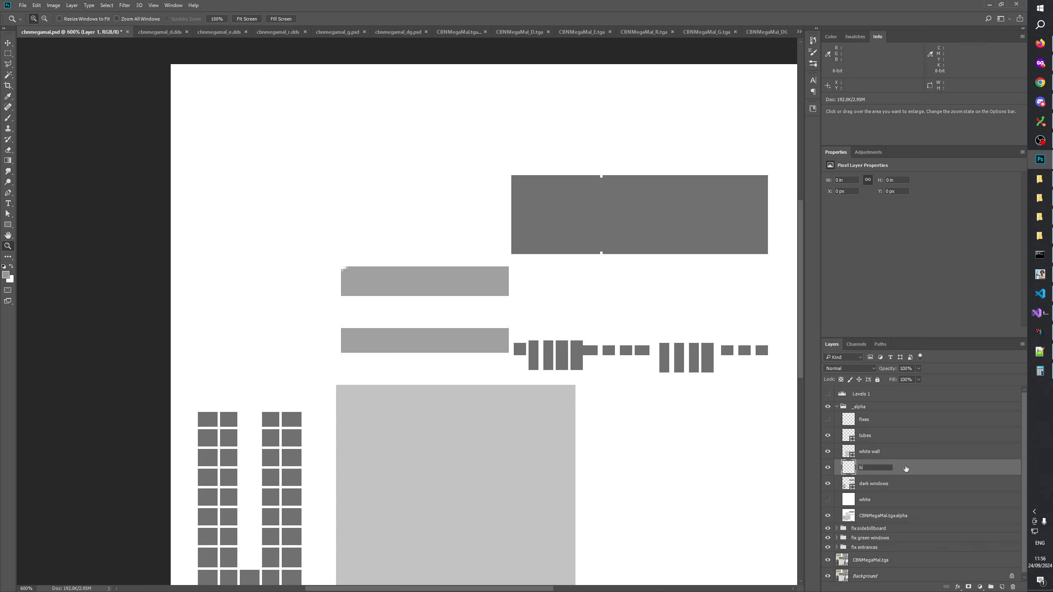
{"action": "type", "text": "lack windows"}
{"action": "key", "text": "Return"}
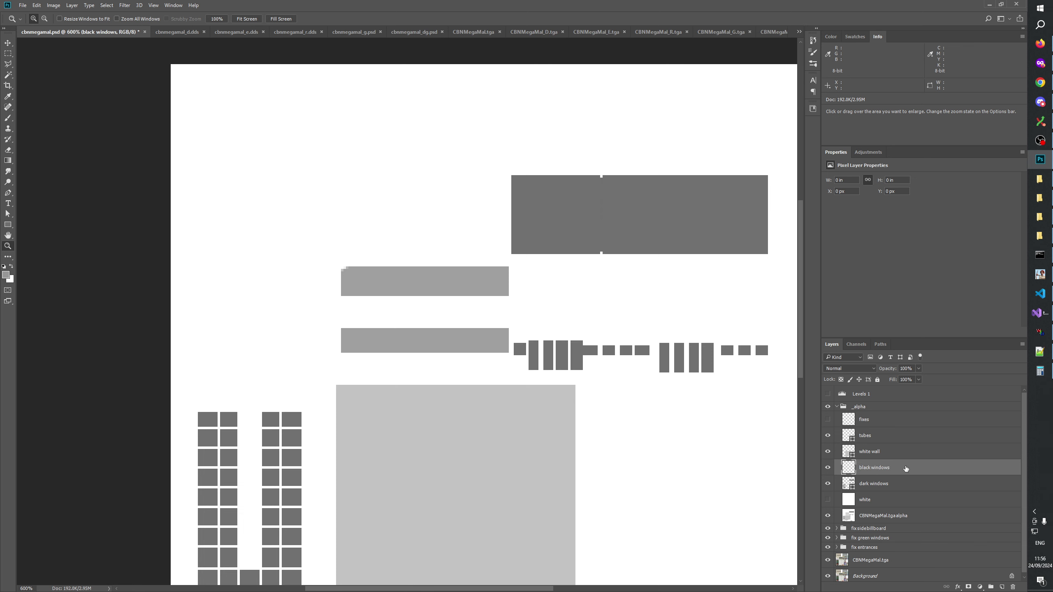
{"action": "left_click", "coordinate": [827, 407]}
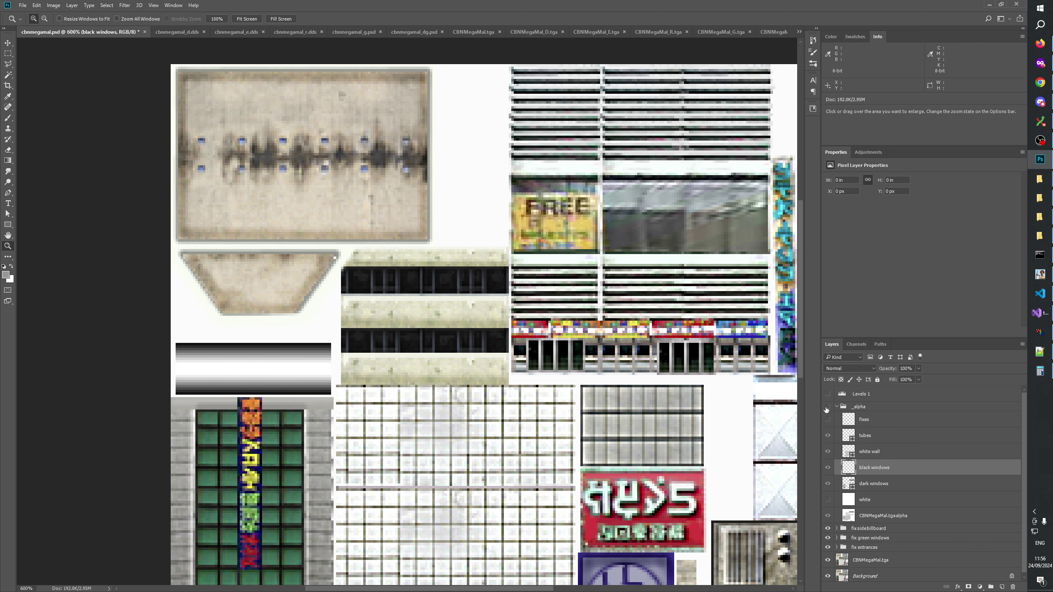
{"action": "left_click_drag", "start_coordinate": [611, 466], "coordinate": [610, 503]}
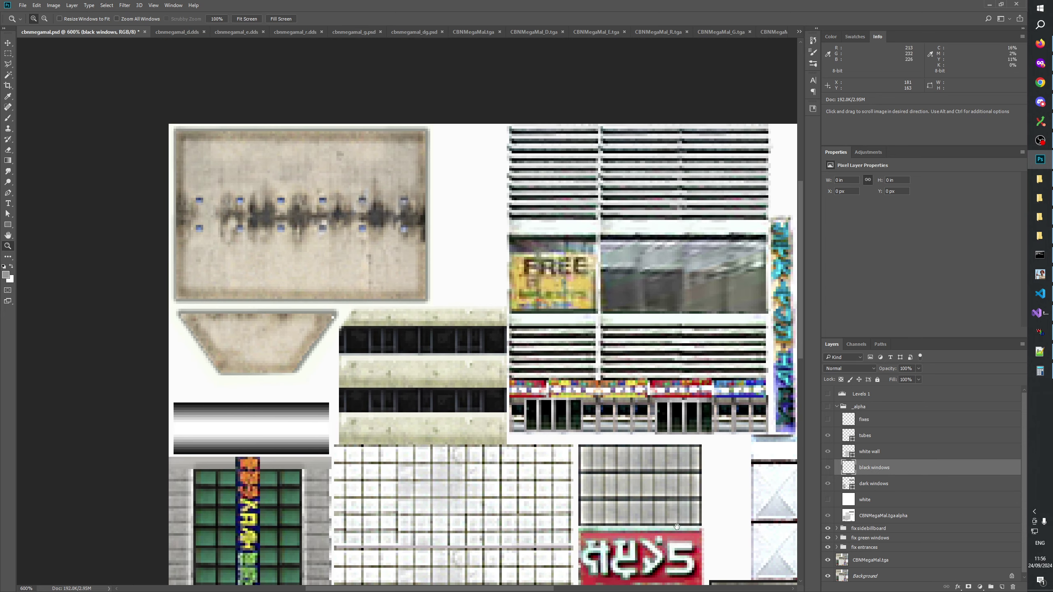
{"action": "left_click", "coordinate": [827, 468]}
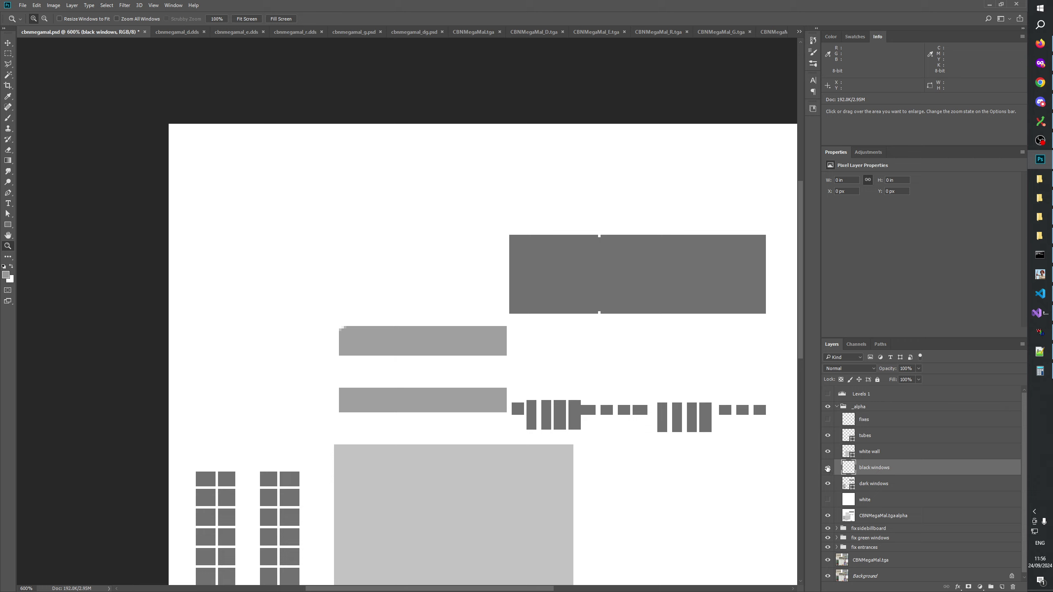
Rename the dark windows layer to "dark grey windows"
{"action": "left_click", "coordinate": [864, 486]}
{"action": "double_click", "coordinate": [867, 483]}
{"action": "left_click", "coordinate": [868, 484]}
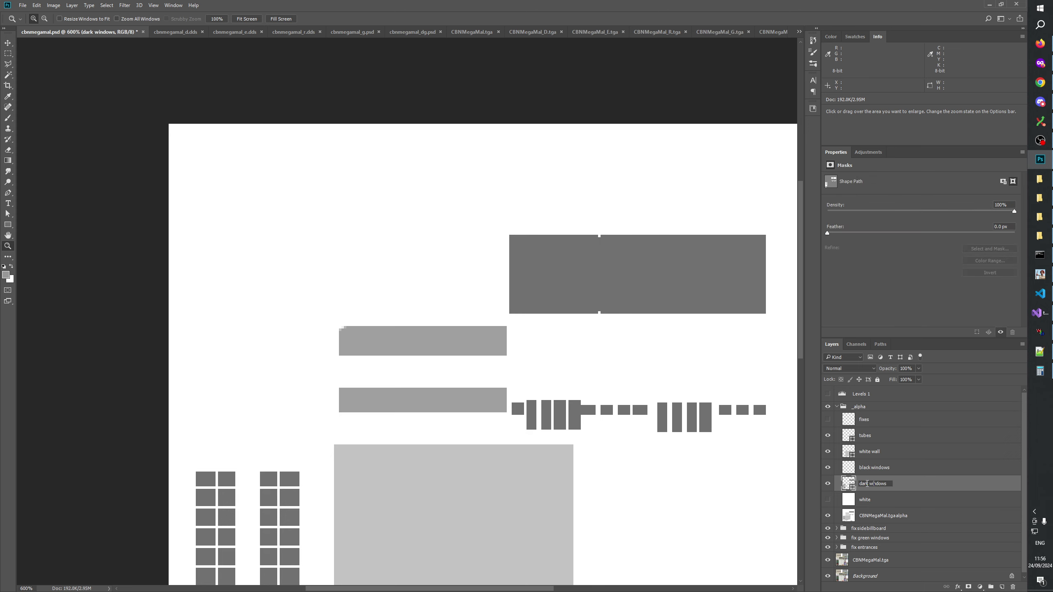
{"action": "left_click_drag", "start_coordinate": [868, 484], "coordinate": [853, 489]}
{"action": "key", "text": "Return"}
{"action": "left_click_drag", "start_coordinate": [593, 518], "coordinate": [637, 358]}
{"action": "double_click", "coordinate": [870, 483]}
{"action": "left_click_drag", "start_coordinate": [867, 487], "coordinate": [847, 485]}
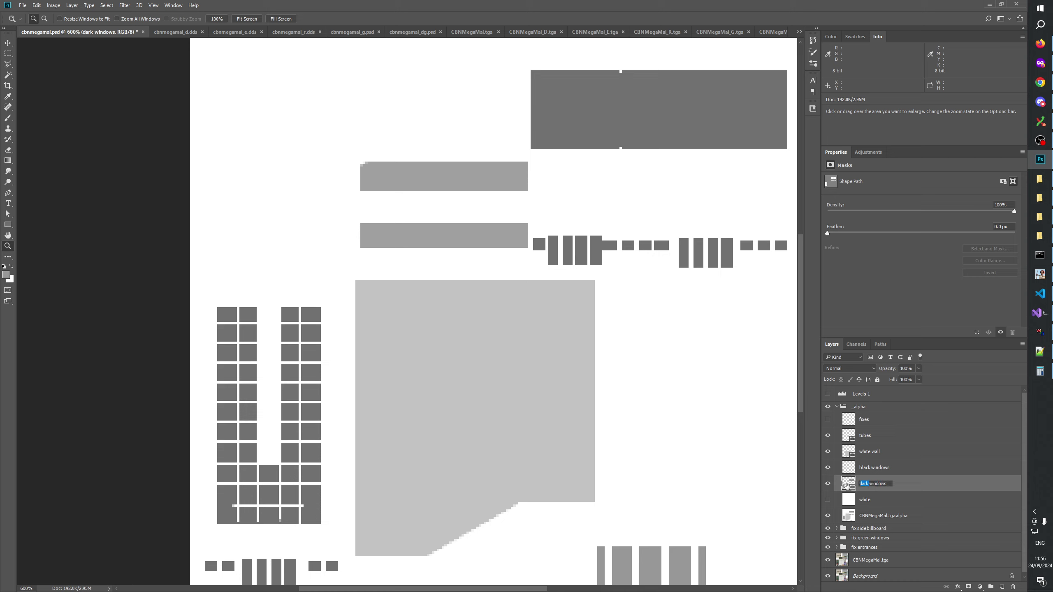
{"action": "type", "text": "small"}
{"action": "key", "text": "BackSpace"}
{"action": "key", "text": "BackSpace"}
{"action": "key", "text": "BackSpace"}
{"action": "key", "text": "BackSpace"}
{"action": "key", "text": "BackSpace"}
{"action": "type", "text": "dark grey"}
{"action": "key", "text": "Return"}
Try "light" in place of "black" in the black windows layer's name and restore the original wording
{"action": "double_click", "coordinate": [871, 468]}
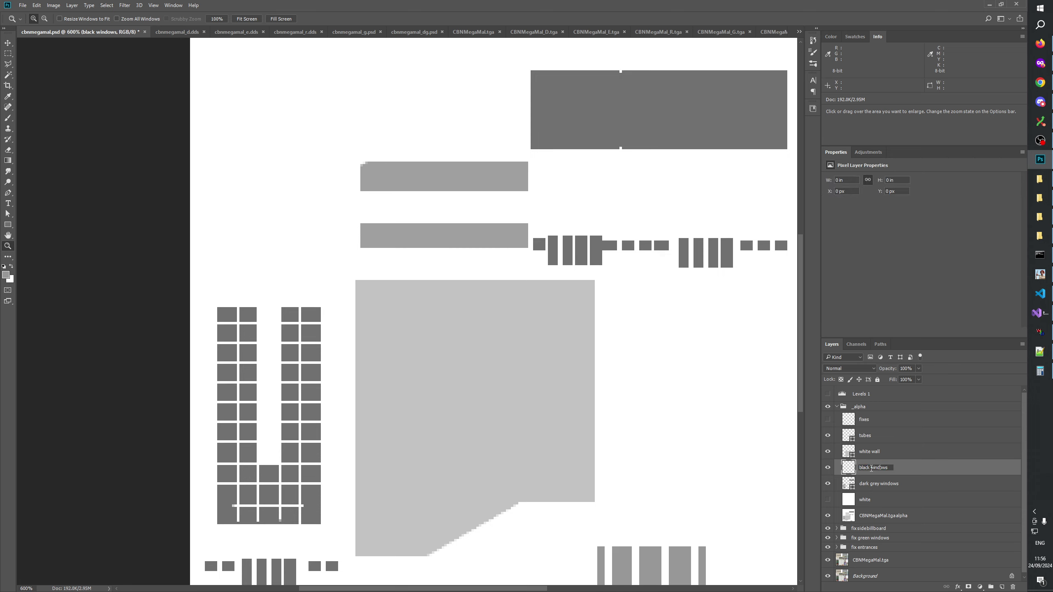
{"action": "left_click", "coordinate": [873, 485]}
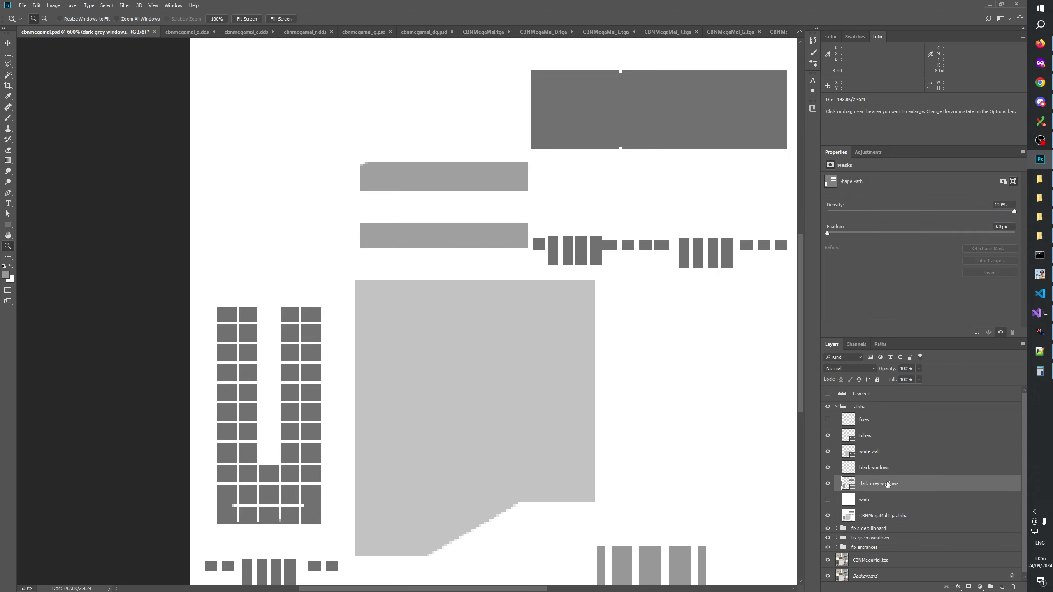
{"action": "double_click", "coordinate": [873, 467]}
{"action": "left_click_drag", "start_coordinate": [871, 468], "coordinate": [859, 467]}
{"action": "type", "text": "light"}
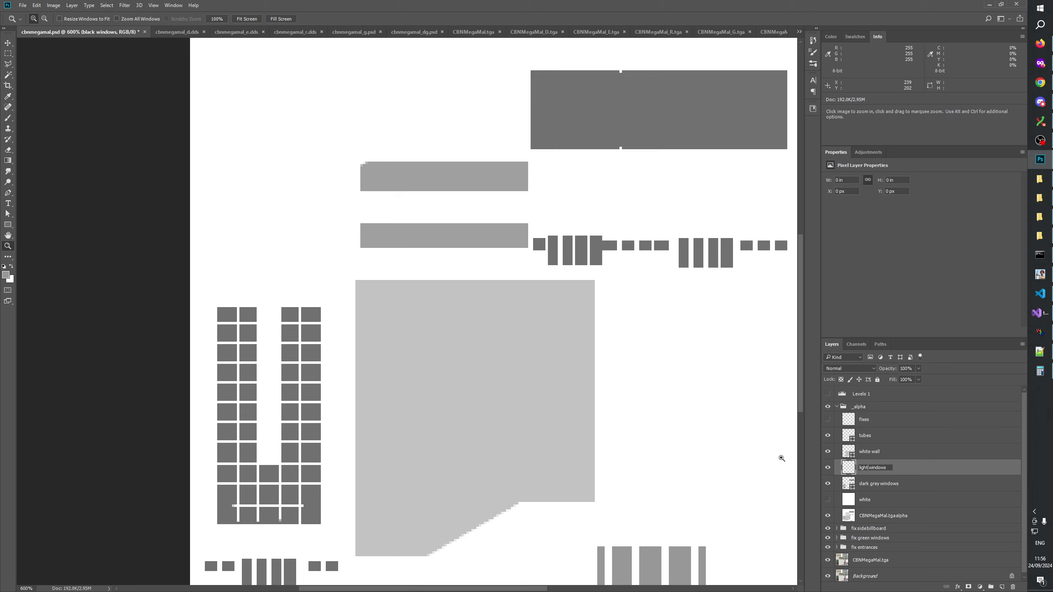
{"action": "key", "text": "BackSpace"}
{"action": "key", "text": "BackSpace"}
{"action": "key", "text": "BackSpace"}
{"action": "key", "text": "BackSpace"}
{"action": "key", "text": "BackSpace"}
{"action": "type", "text": "black"}
Rename the dark grey windows layer to "small windows" and add a new layer named "black window gaps" directly above black windows
{"action": "double_click", "coordinate": [879, 484]}
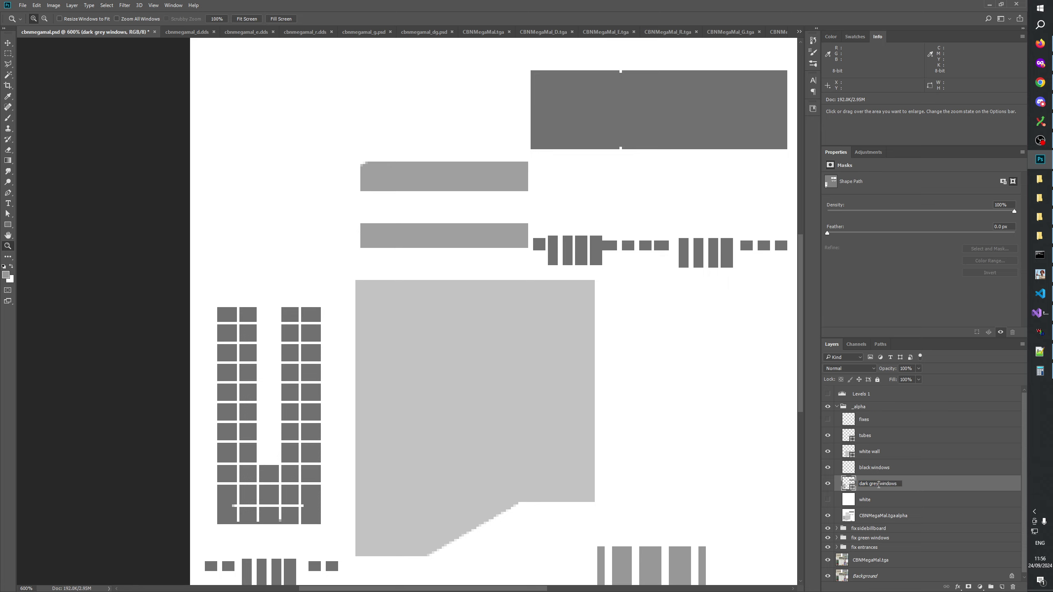
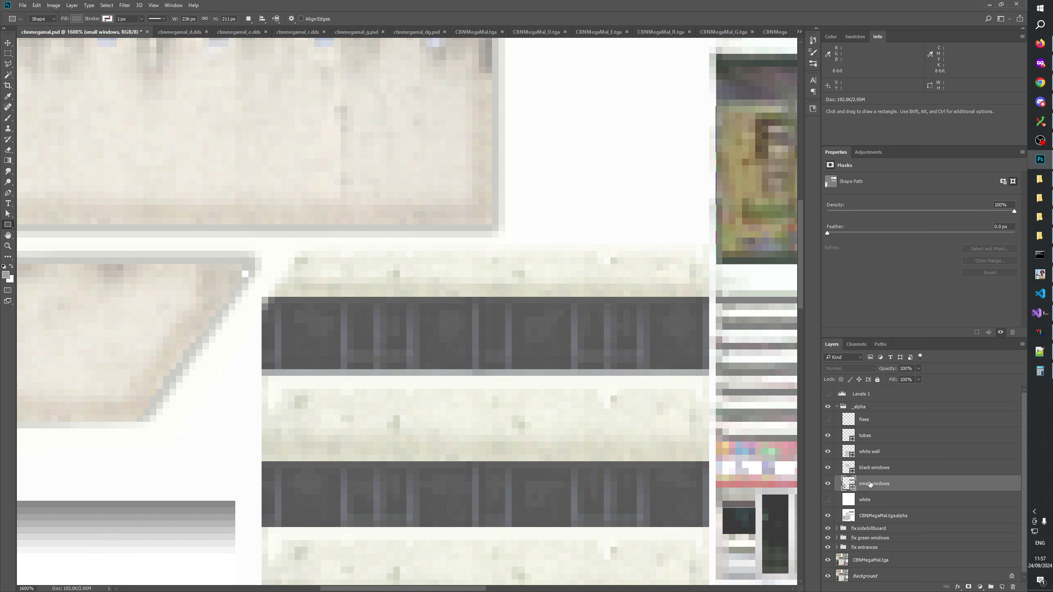
{"action": "left_click", "coordinate": [871, 468]}
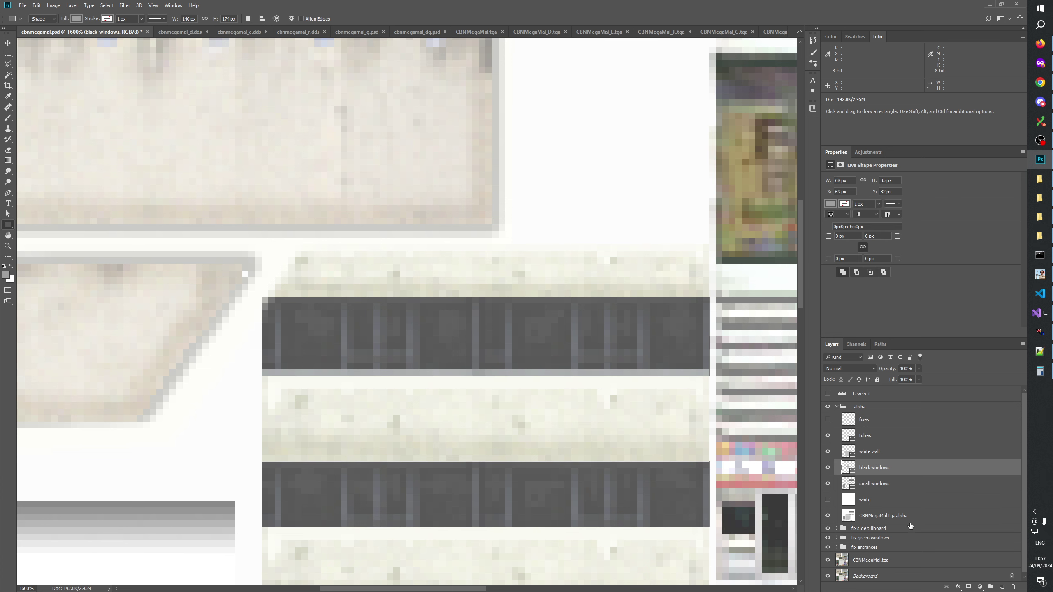
{"action": "left_click", "coordinate": [996, 585]}
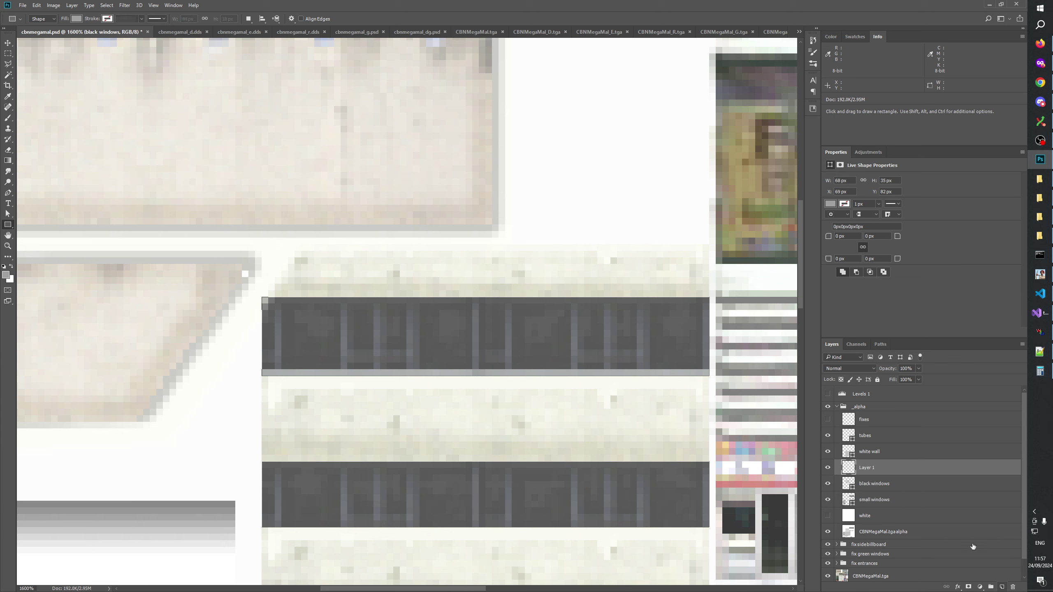
{"action": "double_click", "coordinate": [873, 483]}
{"action": "key", "text": "ctrl+c"}
{"action": "key", "text": "shift+Tab"}
{"action": "key", "text": "ctrl+v"}
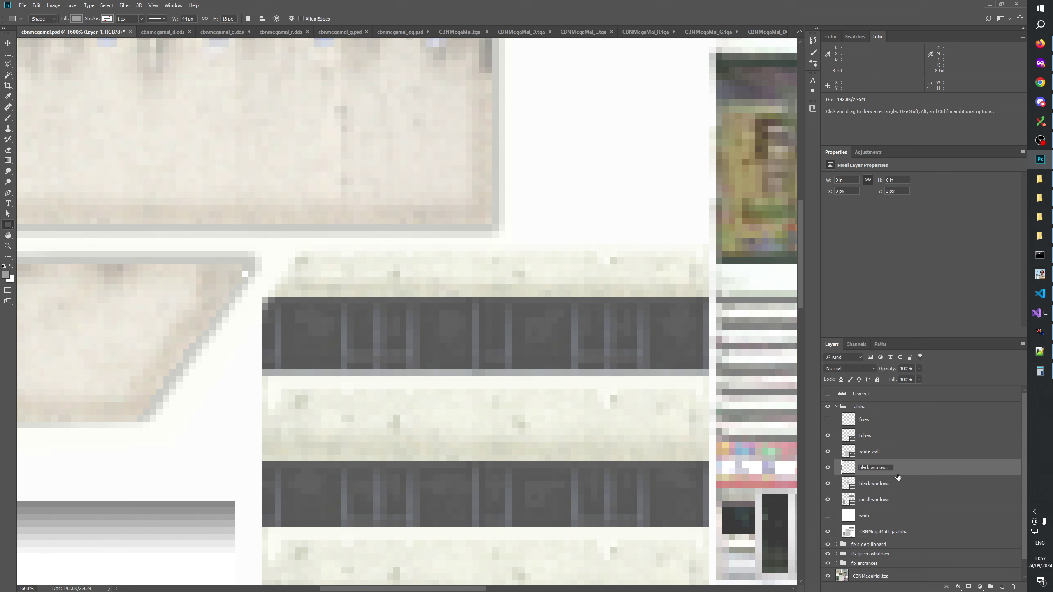
{"action": "type", "text": "gaps"}
{"action": "key", "text": "Return"}
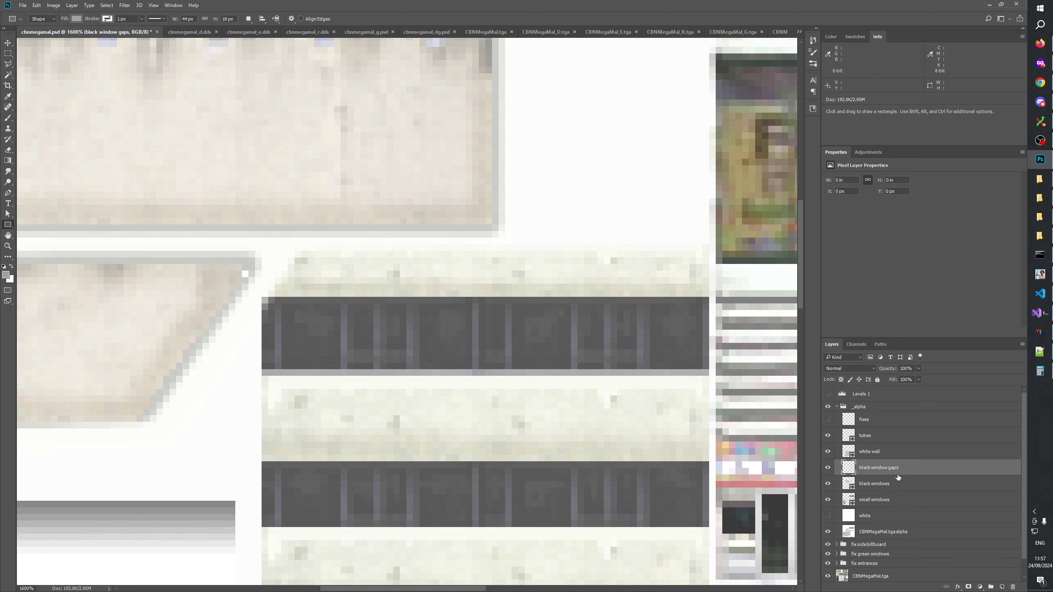
Change the foreground colour to a lighter neutral grey for drawing rectangle shapes
{"action": "left_click", "coordinate": [5, 275]}
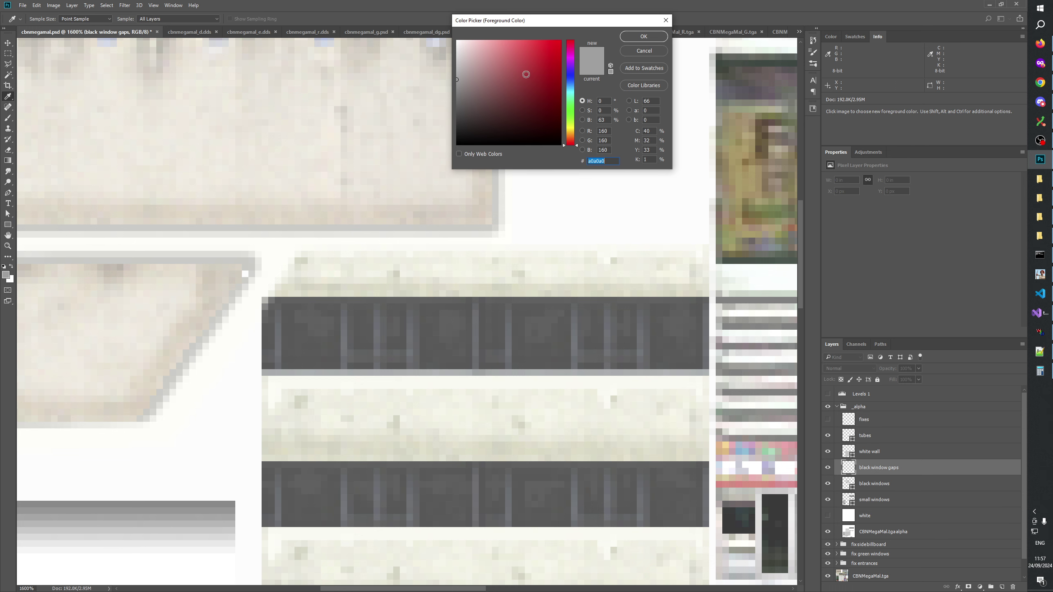
{"action": "left_click", "coordinate": [456, 62]}
{"action": "left_click", "coordinate": [642, 37]}
{"action": "key", "text": "u"}
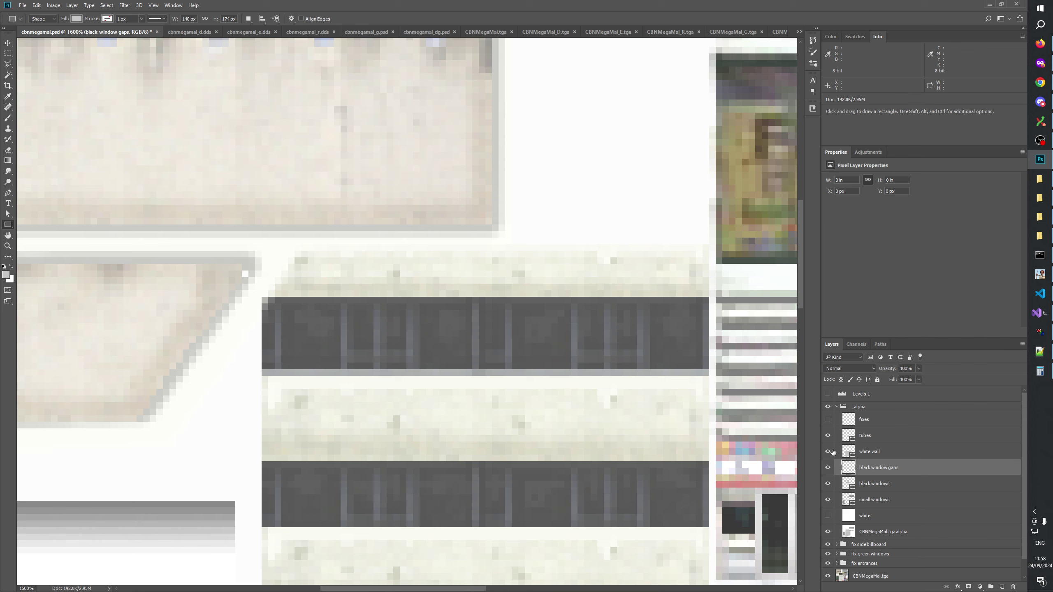
Compare the window bands with the _alpha group shown and hidden, and check their heights with a temporary rectangular selection
{"action": "left_click", "coordinate": [829, 408]}
{"action": "left_click", "coordinate": [829, 407]}
{"action": "left_click", "coordinate": [829, 408]}
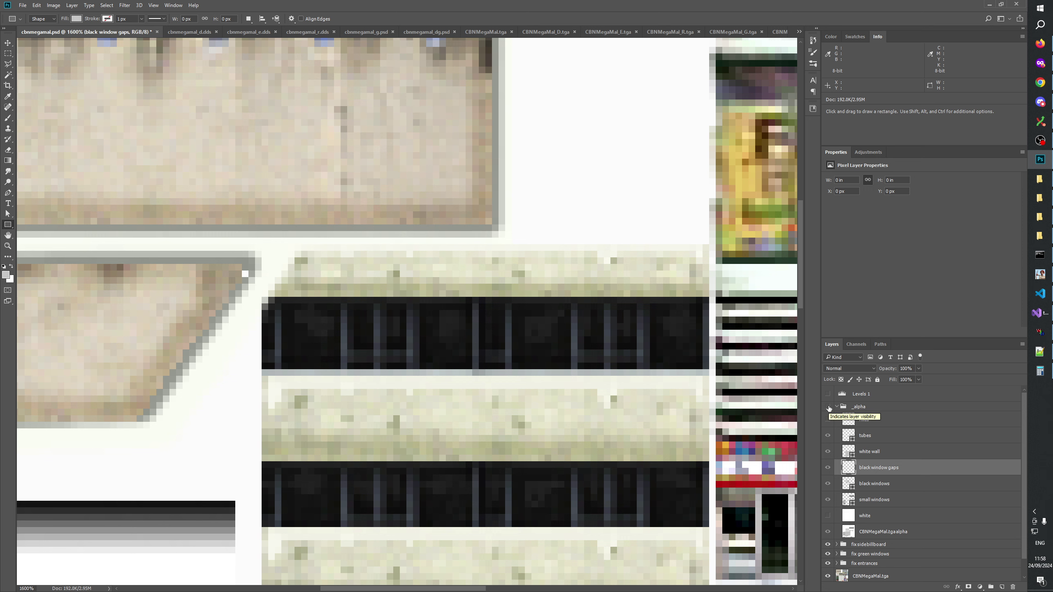
{"action": "key", "text": "m"}
{"action": "mouse_move", "coordinate": [413, 297]}
{"action": "left_mouse_down"}
{"action": "mouse_move", "coordinate": [453, 368]}
{"action": "mouse_move", "coordinate": [440, 503]}
{"action": "left_mouse_up"}
{"action": "key", "text": "ctrl+d"}
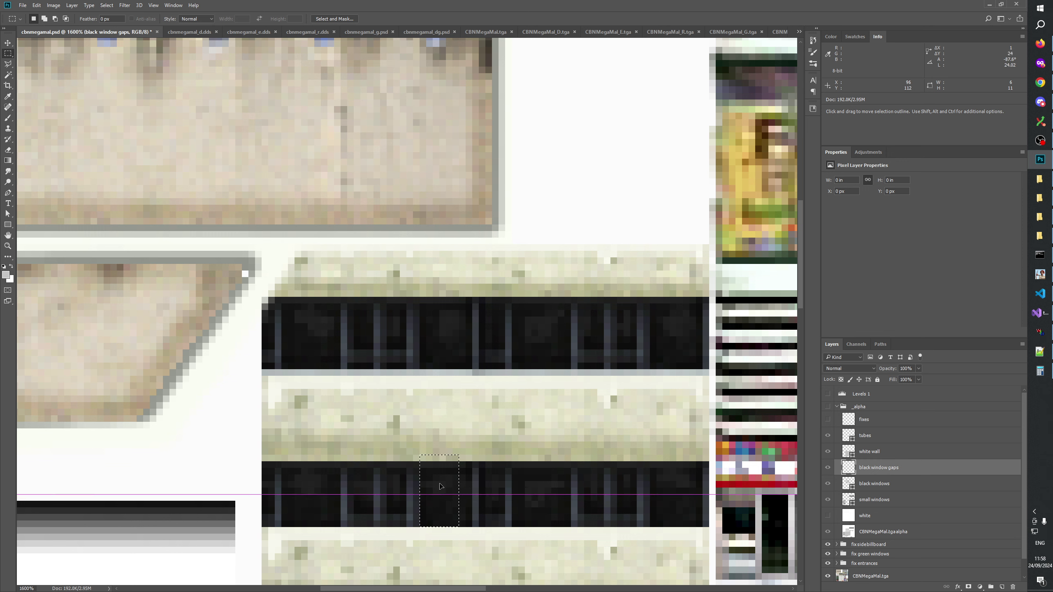
Show the _alpha group and shorten the black windows layer's upper band rectangle to 11 px high, keeping its top edge in place
{"action": "left_click", "coordinate": [858, 489]}
{"action": "key", "text": "u"}
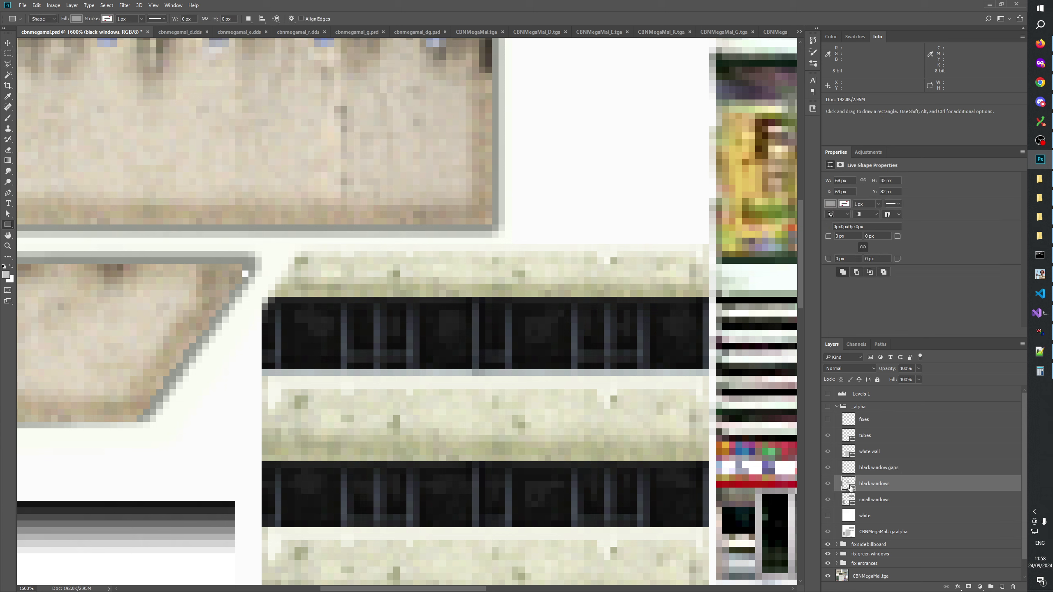
{"action": "left_click", "coordinate": [827, 406]}
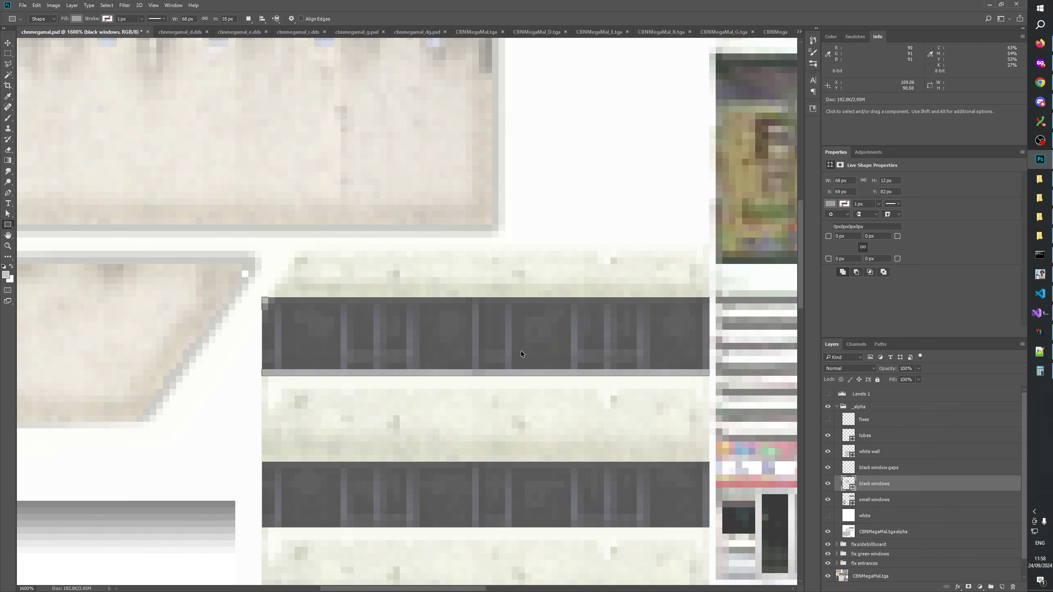
{"action": "key", "text": "ctrl+t"}
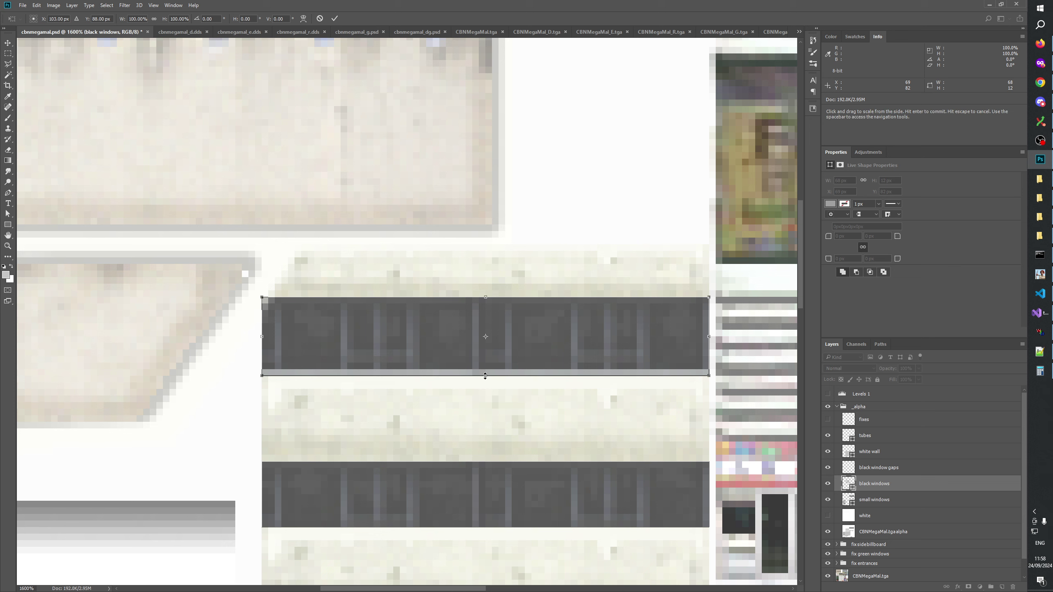
{"action": "left_click_drag", "start_coordinate": [485, 376], "coordinate": [485, 369]}
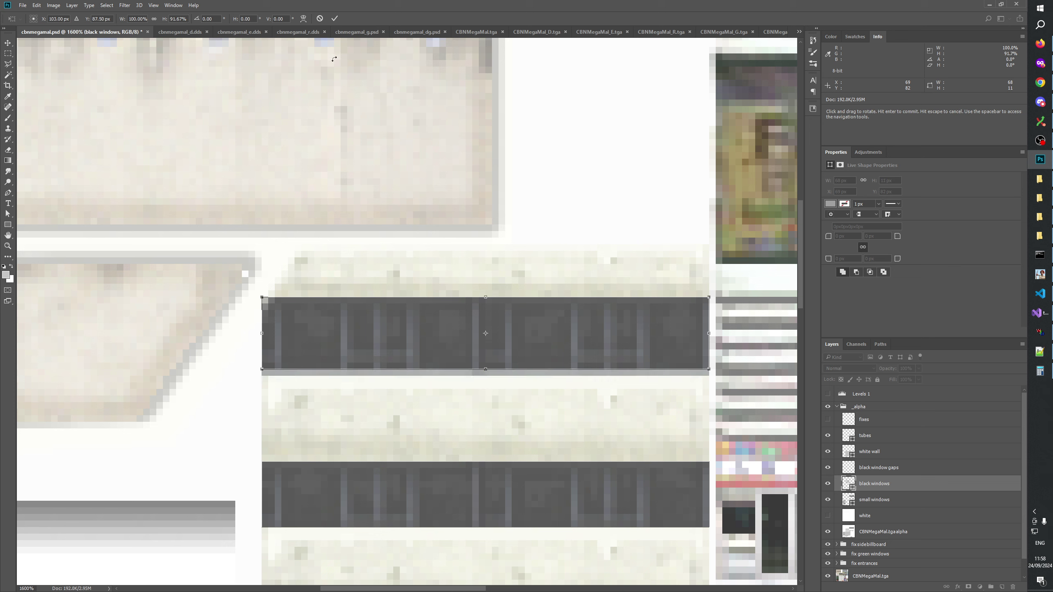
{"action": "left_click", "coordinate": [334, 18]}
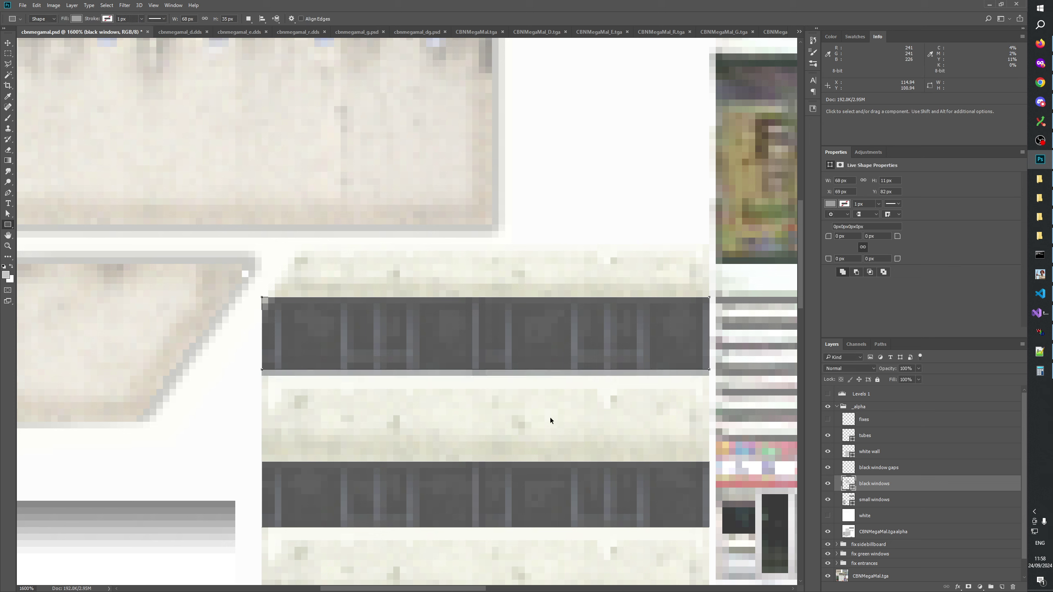
Draw nine rectangles 1 px wide and 11 px high on the black window gaps layer, over the upper band's vertical window dividers
{"action": "left_click", "coordinate": [892, 468]}
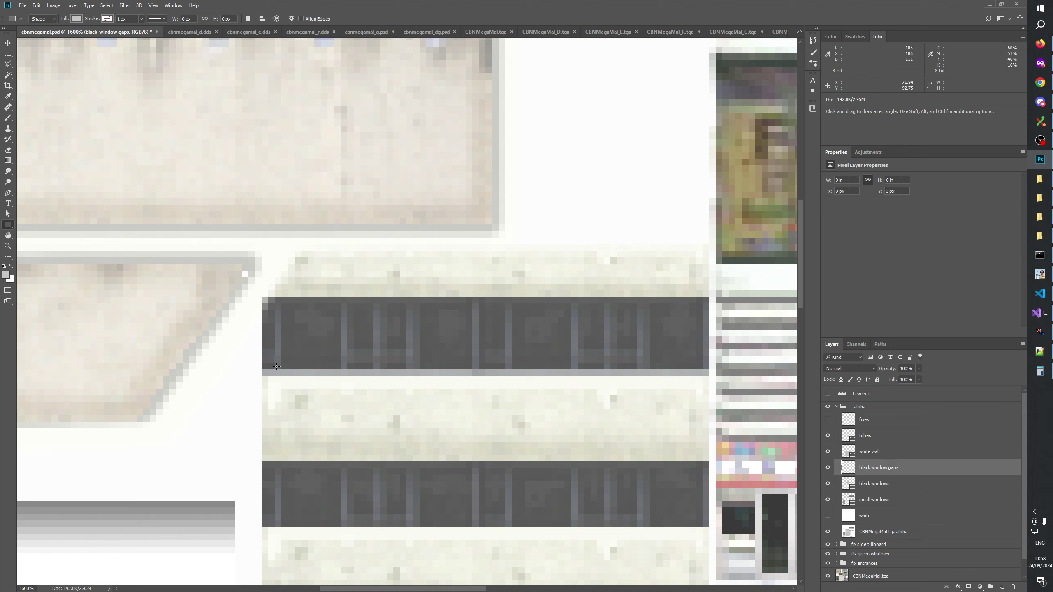
{"action": "left_click_drag", "start_coordinate": [276, 367], "coordinate": [281, 298]}
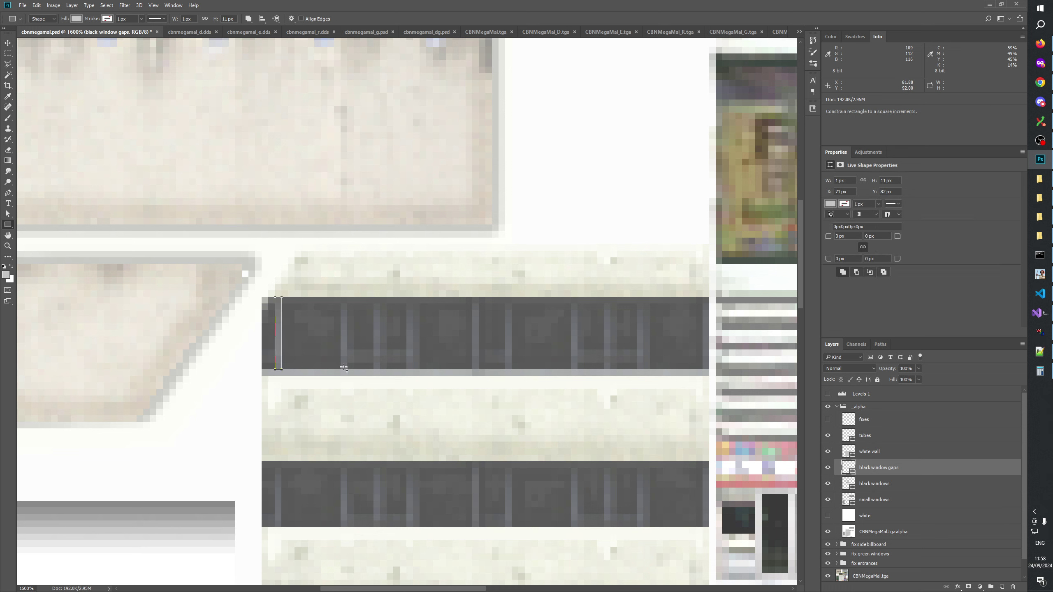
{"action": "left_click_drag", "start_coordinate": [344, 368], "coordinate": [346, 298]}
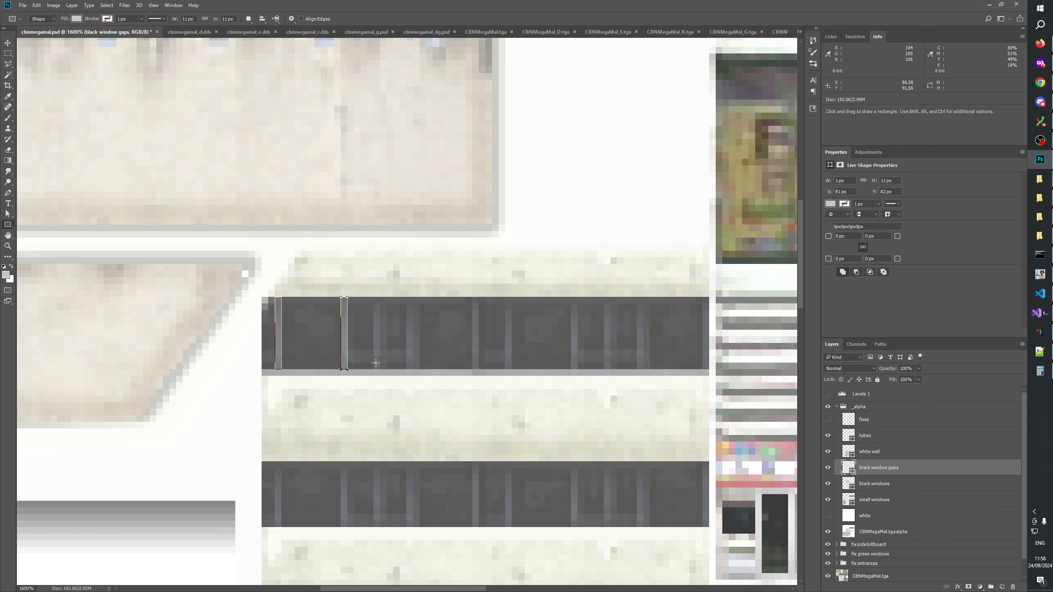
{"action": "left_click_drag", "start_coordinate": [374, 368], "coordinate": [379, 297]}
{"action": "left_click_drag", "start_coordinate": [408, 368], "coordinate": [413, 297]}
{"action": "left_click_drag", "start_coordinate": [474, 368], "coordinate": [479, 297]}
{"action": "left_click_drag", "start_coordinate": [506, 367], "coordinate": [511, 297]}
{"action": "left_click_drag", "start_coordinate": [573, 368], "coordinate": [577, 297]}
{"action": "left_click_drag", "start_coordinate": [605, 368], "coordinate": [610, 297]}
{"action": "left_click_drag", "start_coordinate": [639, 366], "coordinate": [644, 297]}
Duplicate all nine gap rectangles straight down so that the copies start at the lower window band's top edge
{"action": "left_click_drag", "start_coordinate": [473, 443], "coordinate": [455, 356]}
{"action": "left_click_drag", "start_coordinate": [211, 323], "coordinate": [674, 259]}
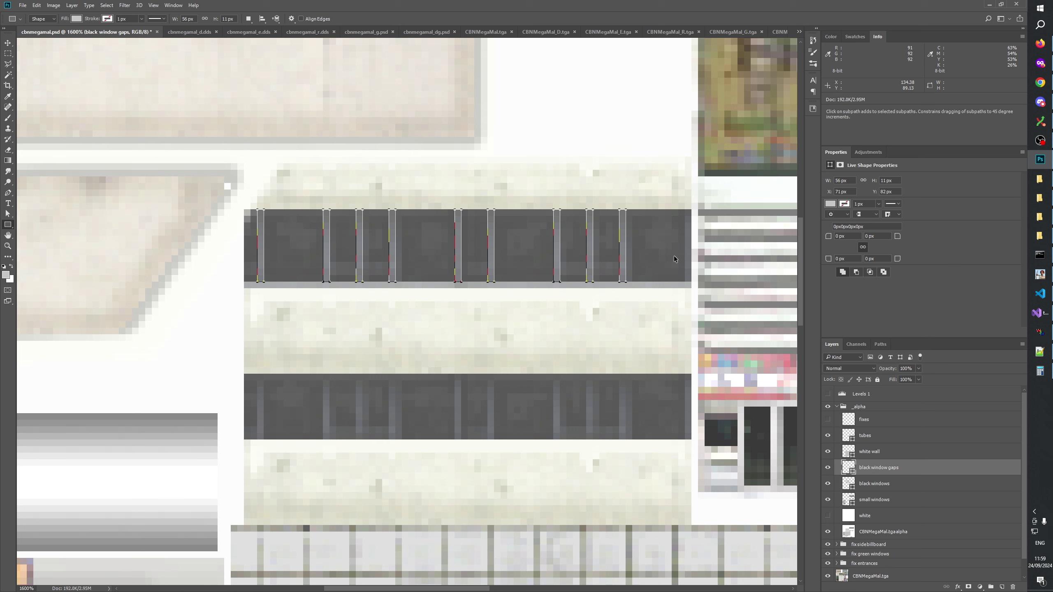
{"action": "key", "text": "alt+Down"}
{"action": "key", "text": "alt+Down"}
{"action": "key", "text": "alt+Down"}
{"action": "key", "text": "alt+Down"}
{"action": "key", "text": "alt+Down"}
{"action": "key", "text": "alt+Down"}
{"action": "key", "text": "alt+Down"}
{"action": "key", "text": "alt+Down"}
{"action": "key", "text": "alt+Down"}
{"action": "key", "text": "alt+Down"}
{"action": "key", "text": "alt+Down"}
{"action": "key", "text": "alt+Down"}
{"action": "key", "text": "alt+Down"}
{"action": "key", "text": "alt+Down"}
{"action": "key", "text": "alt+Down"}
{"action": "key", "text": "alt+Down"}
{"action": "key", "text": "alt+Down"}
{"action": "key", "text": "alt+Down"}
{"action": "key", "text": "alt+Down"}
{"action": "key", "text": "alt+Down"}
{"action": "key", "text": "Down"}
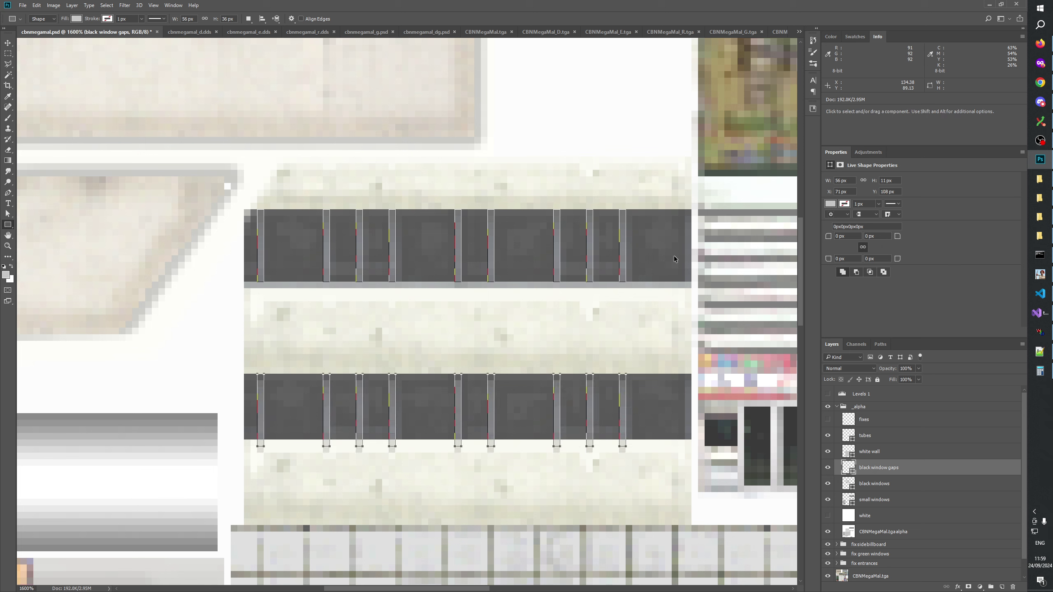
Shorten the nine copied gap rectangles to 10 px high so they end at the lower band's bottom edge
{"action": "key", "text": "ctrl+t"}
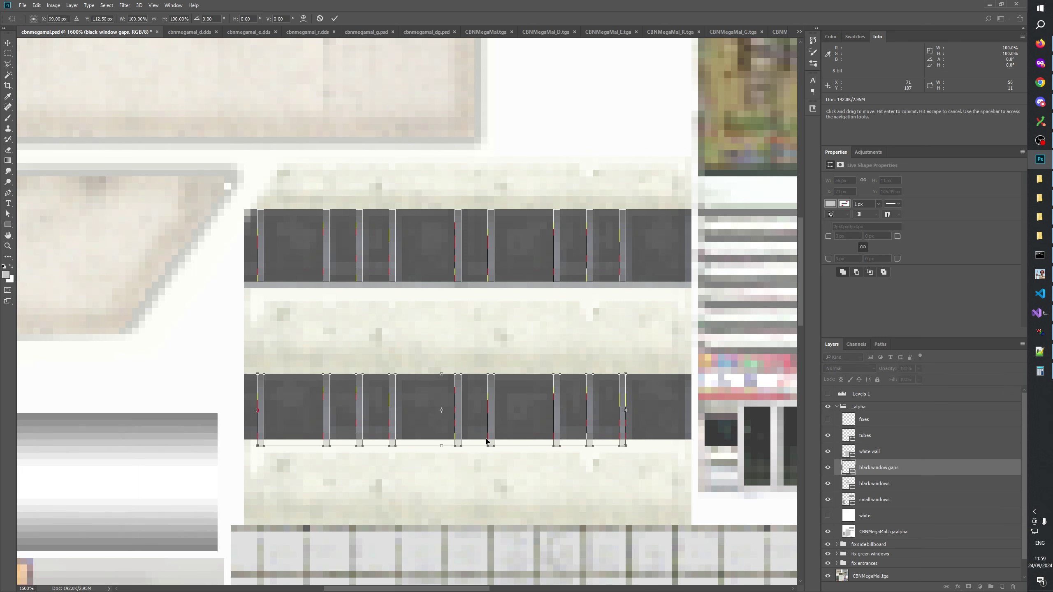
{"action": "left_click_drag", "start_coordinate": [441, 446], "coordinate": [441, 440]}
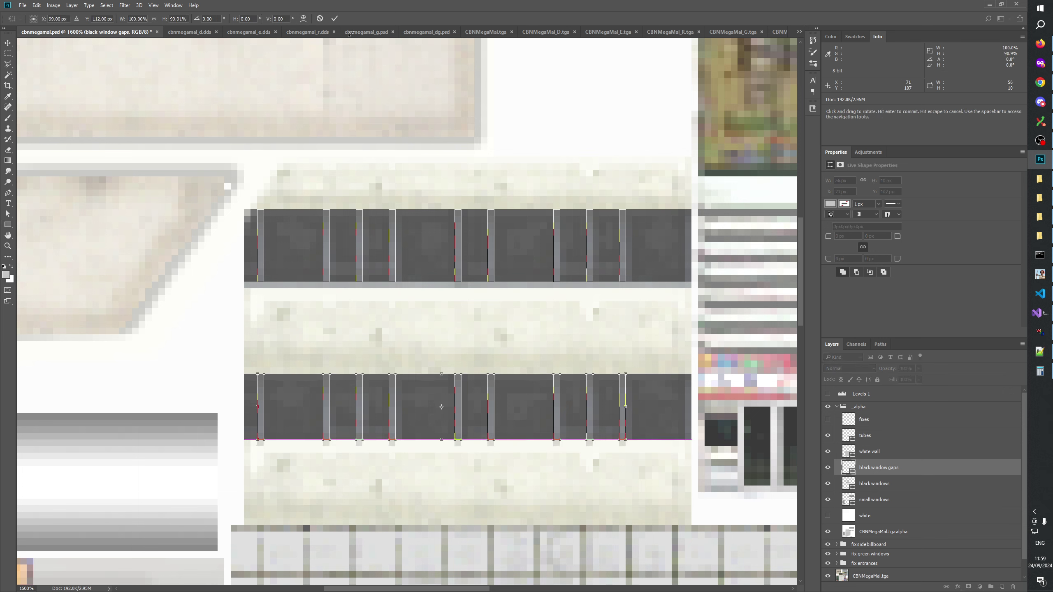
{"action": "left_click", "coordinate": [335, 18]}
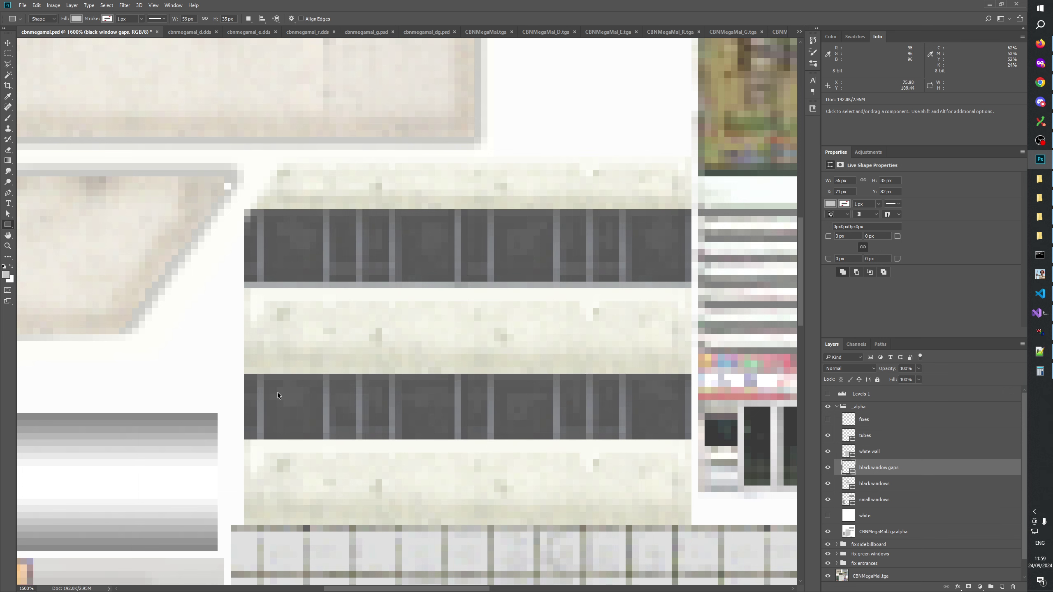
{"action": "left_click", "coordinate": [274, 436], "text": "ctrl"}
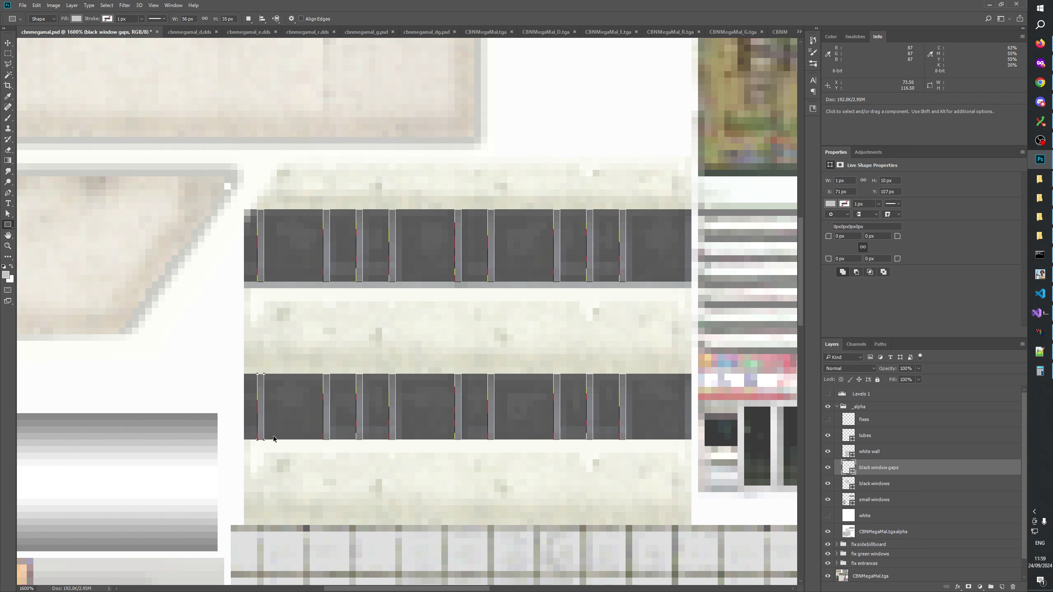
Add 1 px wide gap rectangles at the right end of both window bands, 11 px high on the upper and 10 px on the lower
{"action": "left_click", "coordinate": [829, 407]}
{"action": "left_click", "coordinate": [830, 408]}
{"action": "left_click_drag", "start_coordinate": [686, 209], "coordinate": [689, 282]}
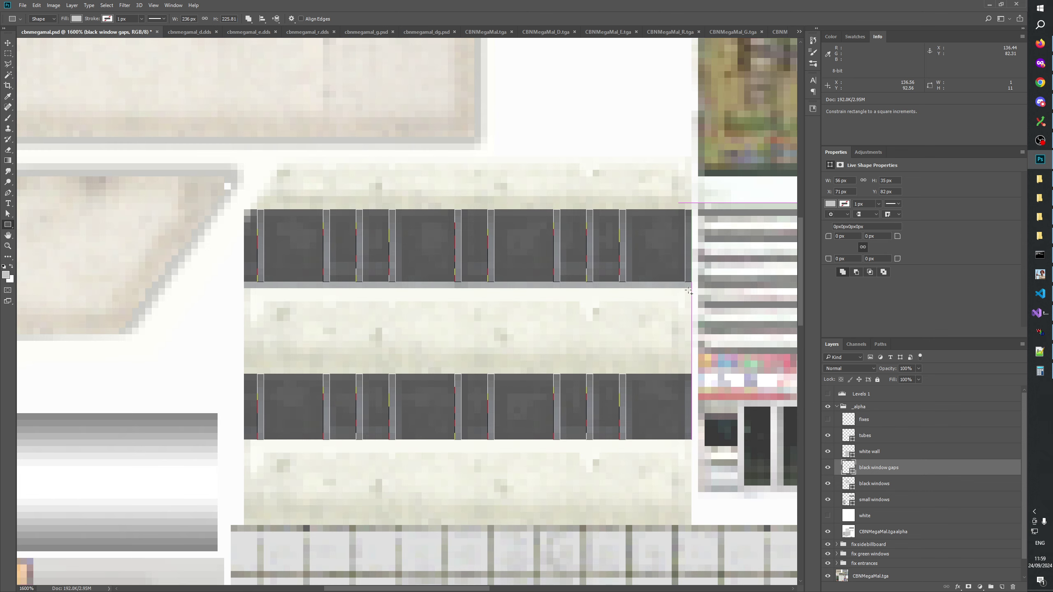
{"action": "left_click_drag", "start_coordinate": [687, 375], "coordinate": [690, 440]}
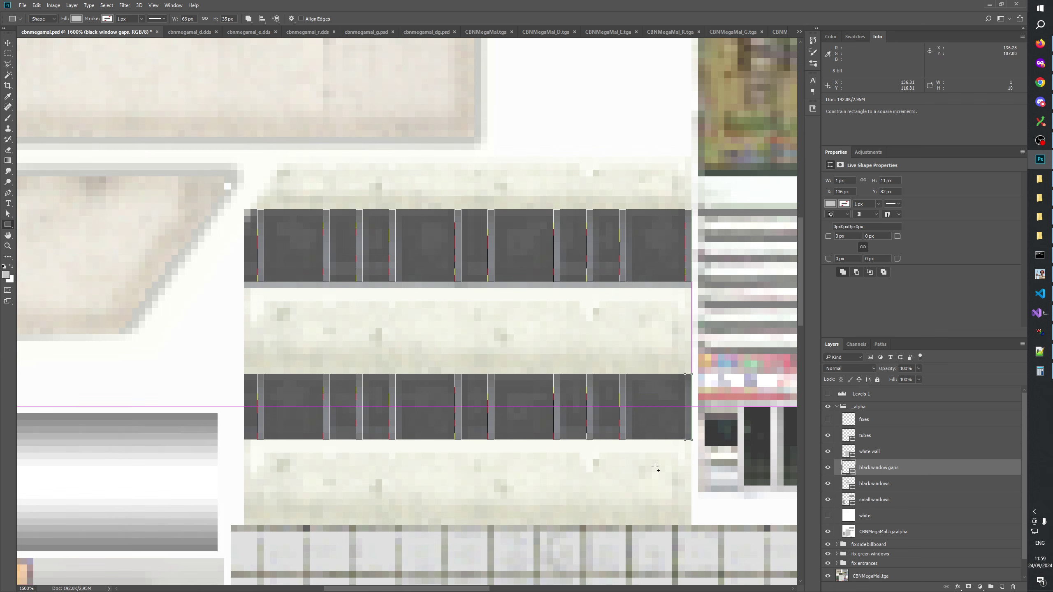
{"action": "key", "text": "Return"}
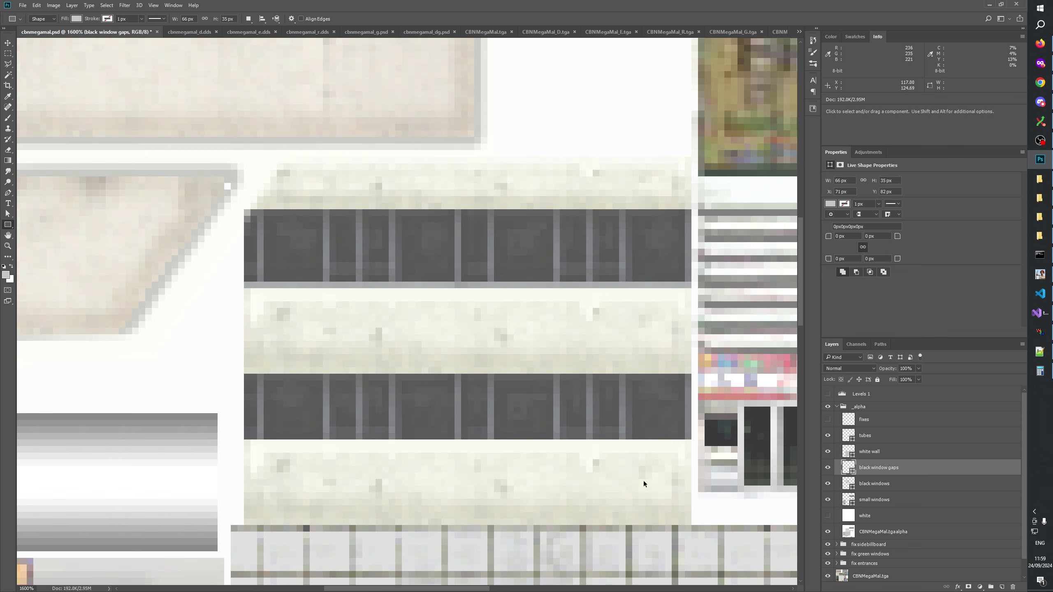
Check the gap shapes against the texture with the _alpha group hidden and shown, and set the group's opacity to 100%
{"action": "left_click", "coordinate": [828, 408]}
{"action": "left_click", "coordinate": [828, 408]}
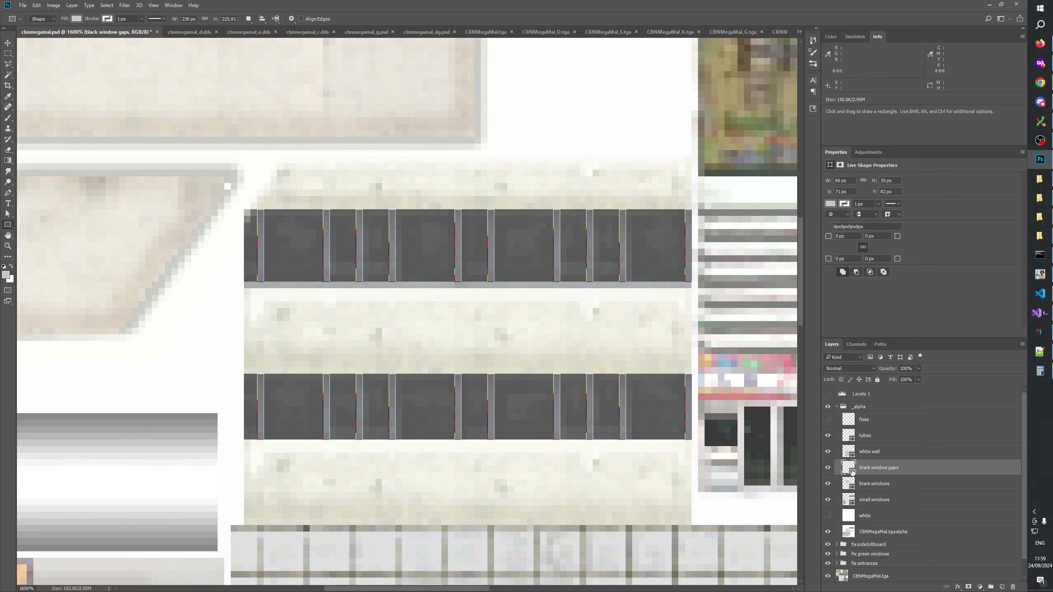
{"action": "left_click", "coordinate": [871, 407]}
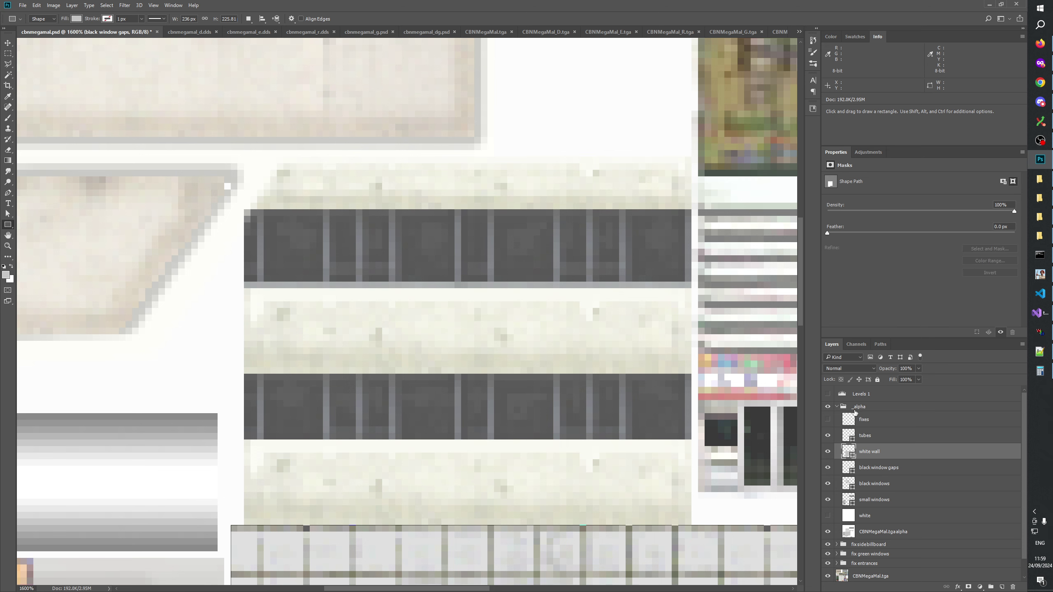
{"action": "left_click", "coordinate": [828, 407]}
{"action": "left_click", "coordinate": [828, 408]}
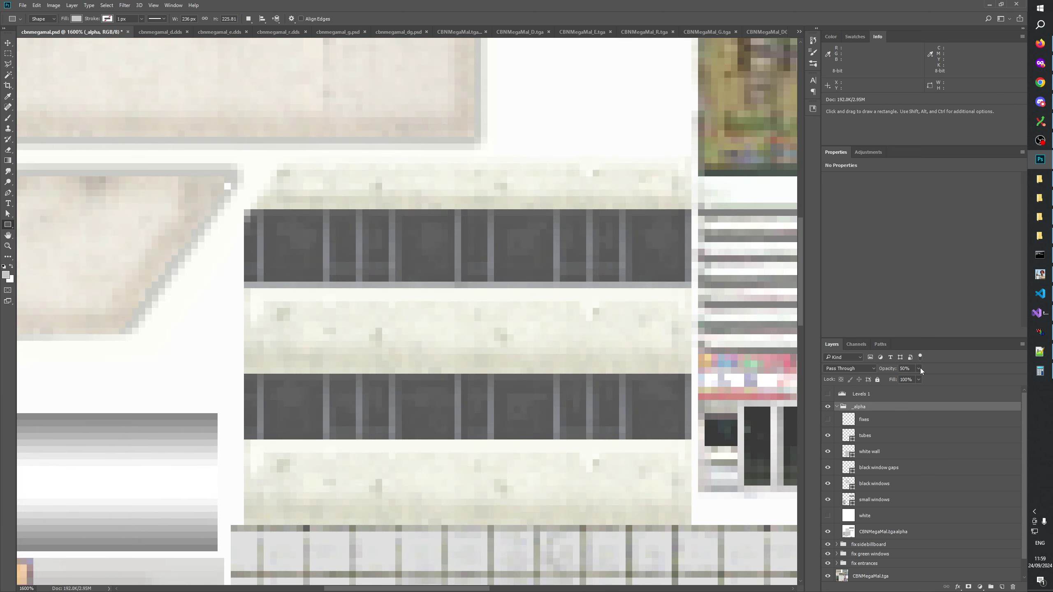
{"action": "left_click_drag", "start_coordinate": [920, 381], "coordinate": [976, 378]}
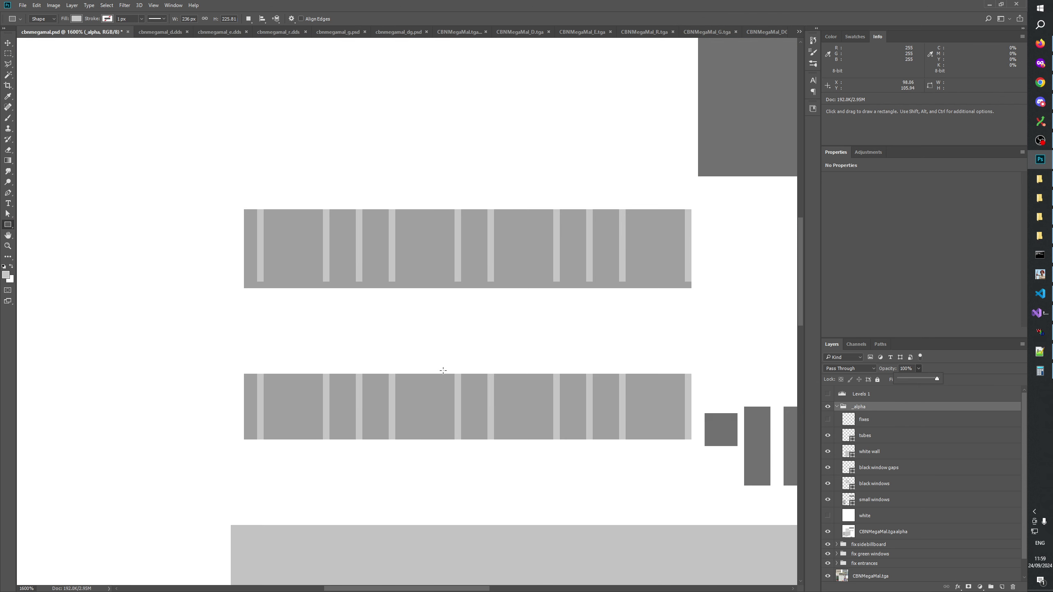
Review the shapes on the tubes, black window gaps and black windows layers, comparing them with the texture beneath the _alpha group
{"action": "left_click", "coordinate": [873, 438]}
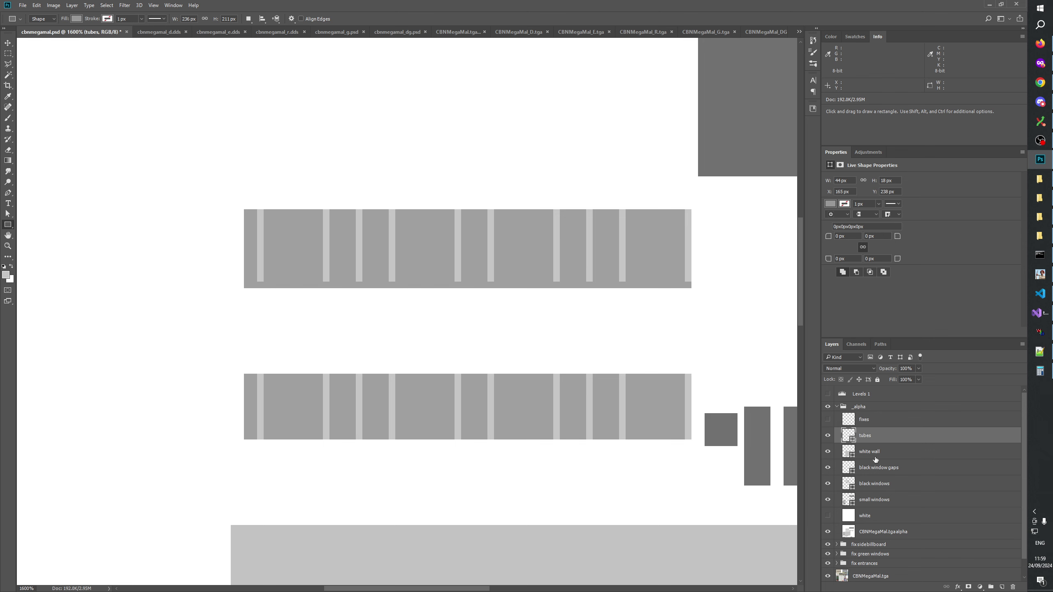
{"action": "left_click", "coordinate": [881, 470]}
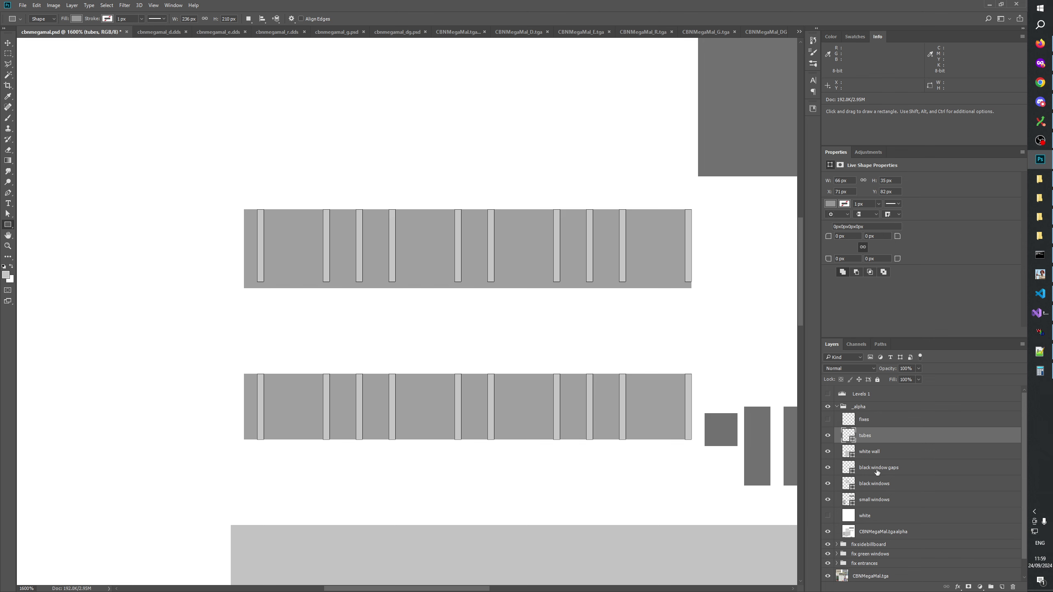
{"action": "left_click", "coordinate": [828, 407]}
{"action": "left_click", "coordinate": [828, 407]}
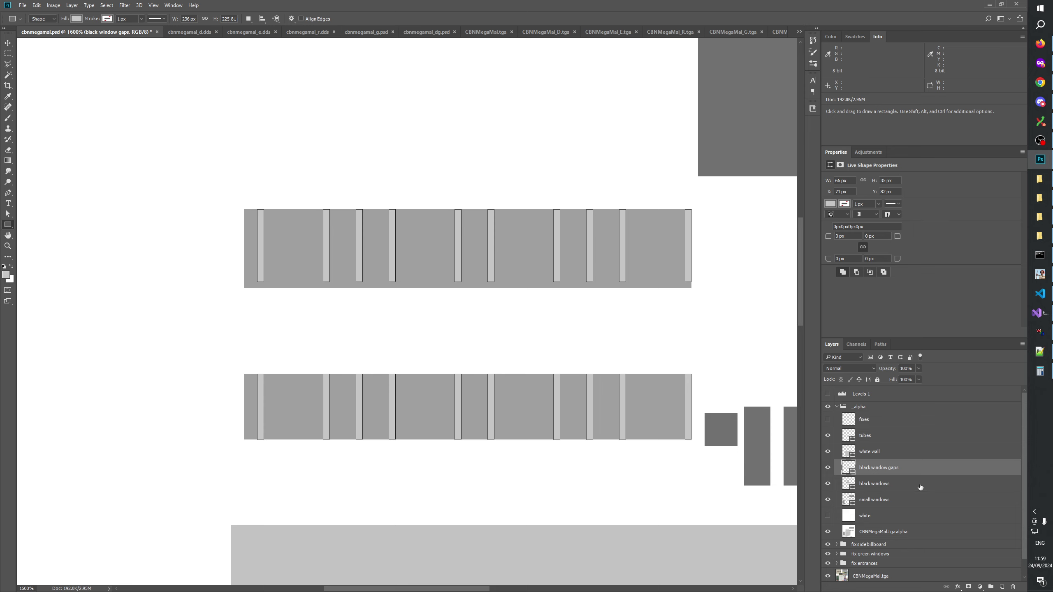
{"action": "left_click", "coordinate": [869, 485]}
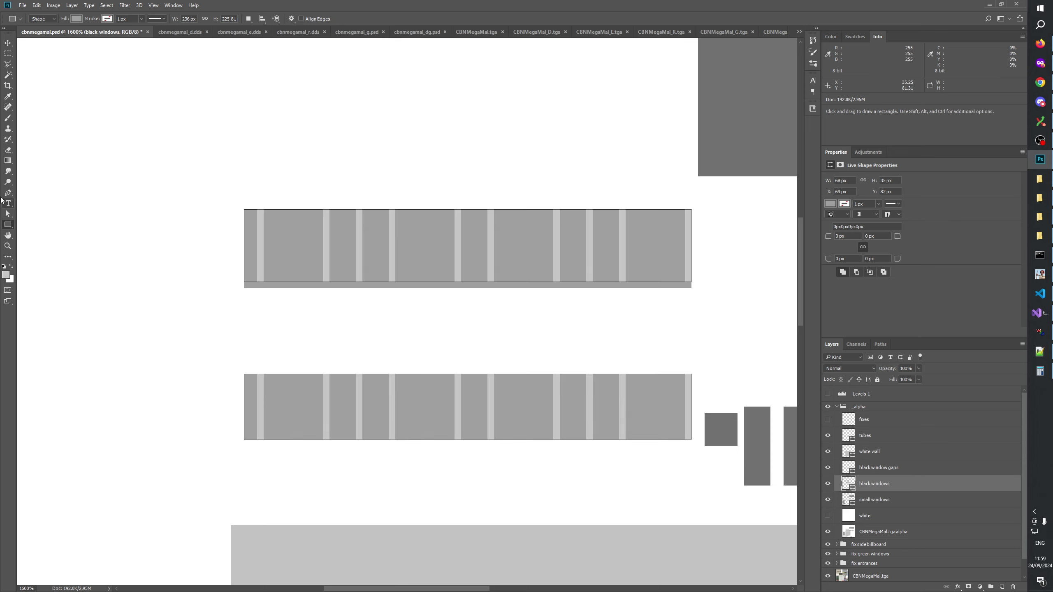
Hide the CBNMegaMal.tga alpha layer, show the white layer behind the shapes, and view the whole mask
{"action": "left_click", "coordinate": [828, 531]}
{"action": "left_click", "coordinate": [828, 515]}
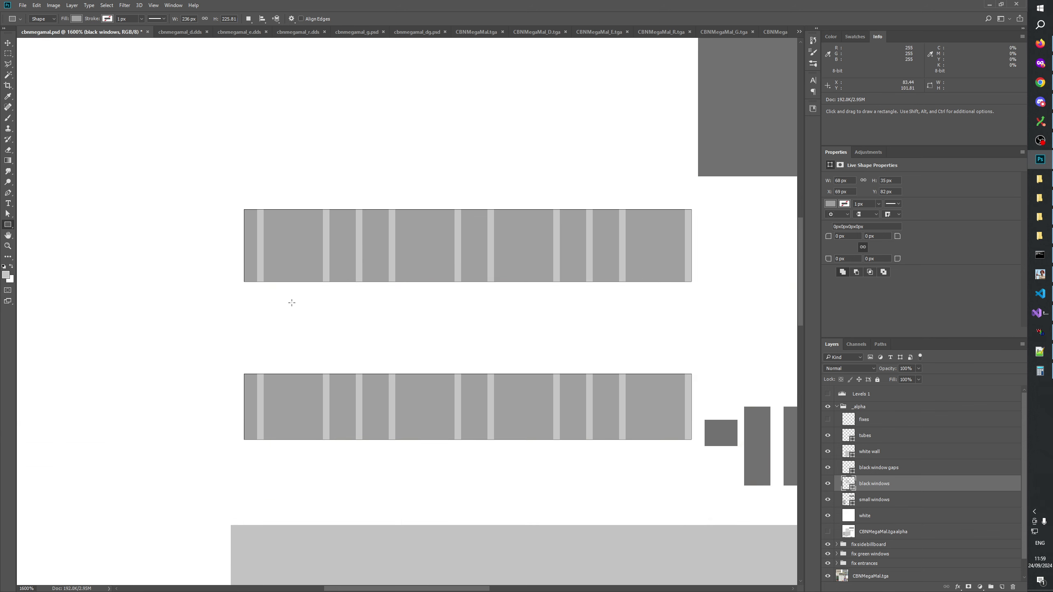
{"action": "left_click", "coordinate": [7, 246]}
{"action": "right_click", "coordinate": [336, 300]}
{"action": "left_click", "coordinate": [361, 315]}
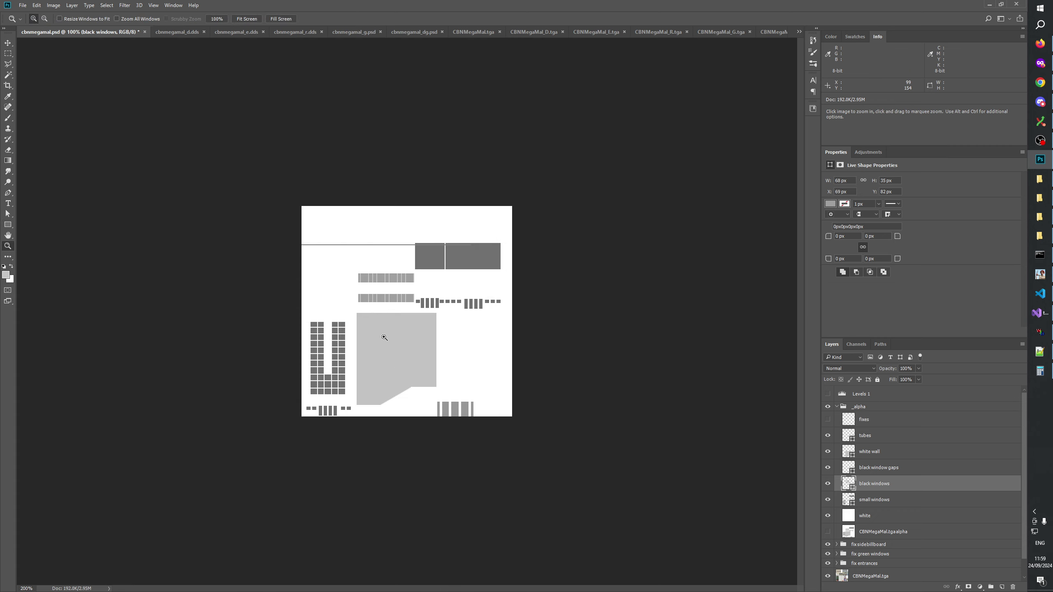
{"action": "left_click", "coordinate": [384, 338]}
{"action": "left_click", "coordinate": [379, 367]}
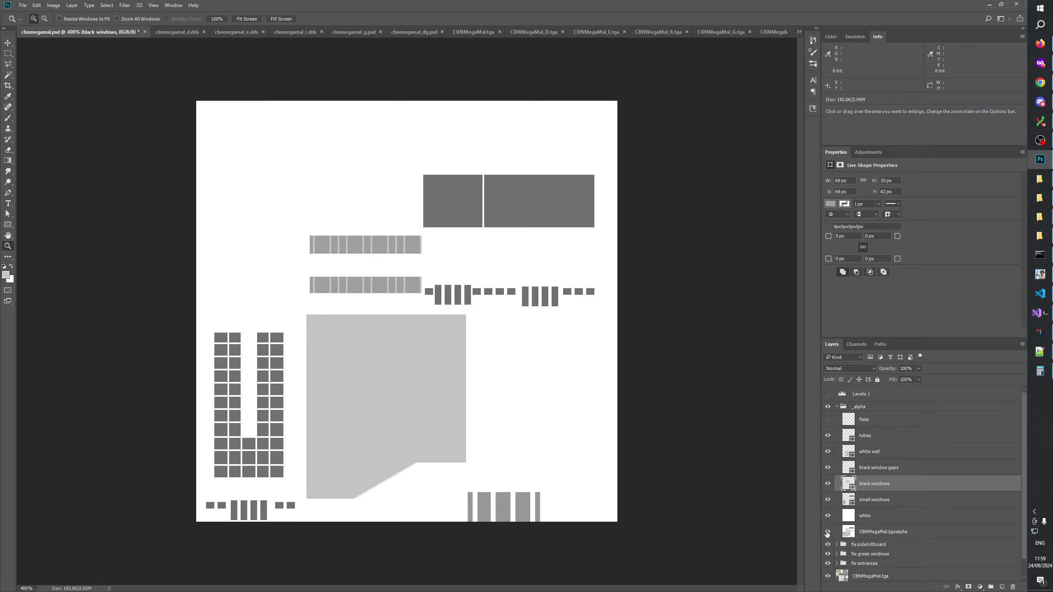
Compare the rebuilt shapes on the white background with the original CBNMegaMal.tga alpha by alternating the visibility of the two backing layers
{"action": "left_click", "coordinate": [828, 532]}
{"action": "left_click", "coordinate": [829, 531]}
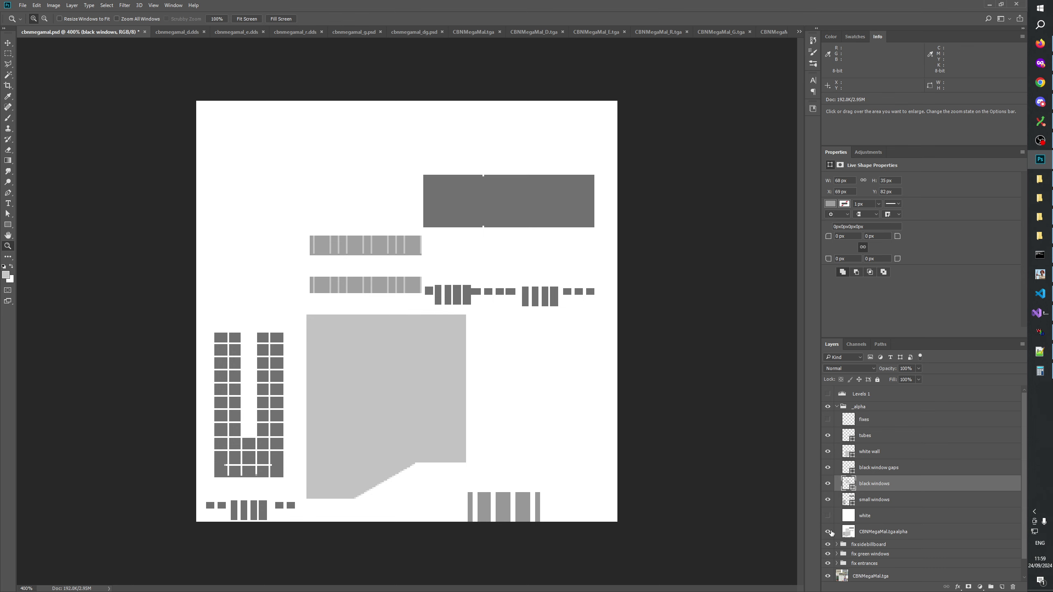
{"action": "left_click", "coordinate": [828, 532]}
{"action": "left_click", "coordinate": [828, 531]}
{"action": "left_click", "coordinate": [828, 532]}
{"action": "left_click", "coordinate": [828, 531]}
{"action": "left_click", "coordinate": [829, 516]}
{"action": "left_click", "coordinate": [829, 516]}
{"action": "left_click", "coordinate": [829, 516]}
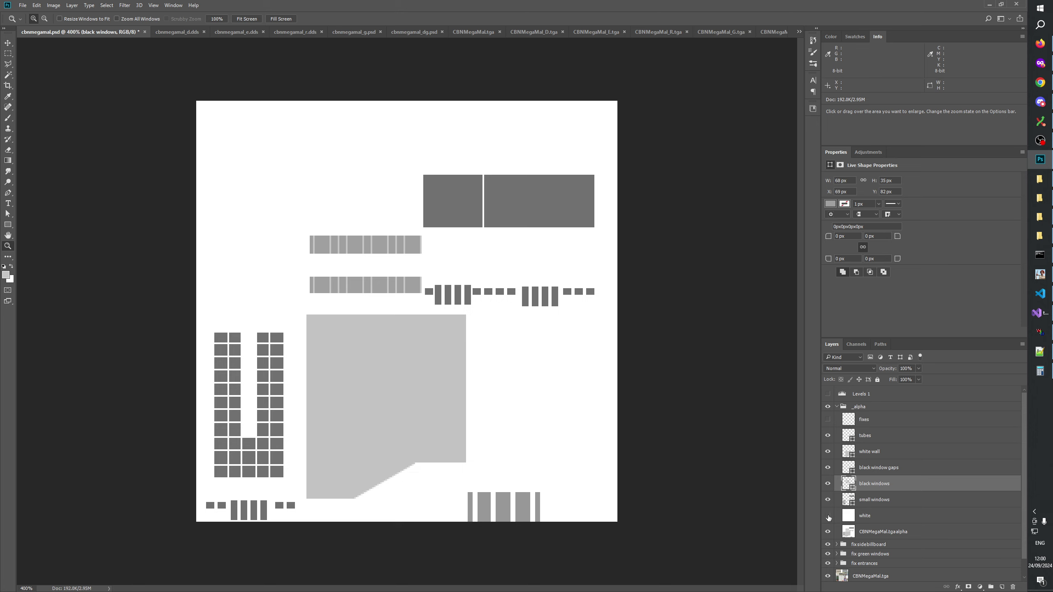
{"action": "left_click", "coordinate": [828, 517]}
{"action": "left_click", "coordinate": [828, 517]}
{"action": "left_click", "coordinate": [829, 516]}
{"action": "left_click", "coordinate": [829, 516]}
Inspect the lower window grid on the small windows layer against the original alpha, with the white and small windows layers hidden
{"action": "left_click", "coordinate": [236, 473]}
{"action": "left_click", "coordinate": [273, 480]}
{"action": "left_click", "coordinate": [430, 400]}
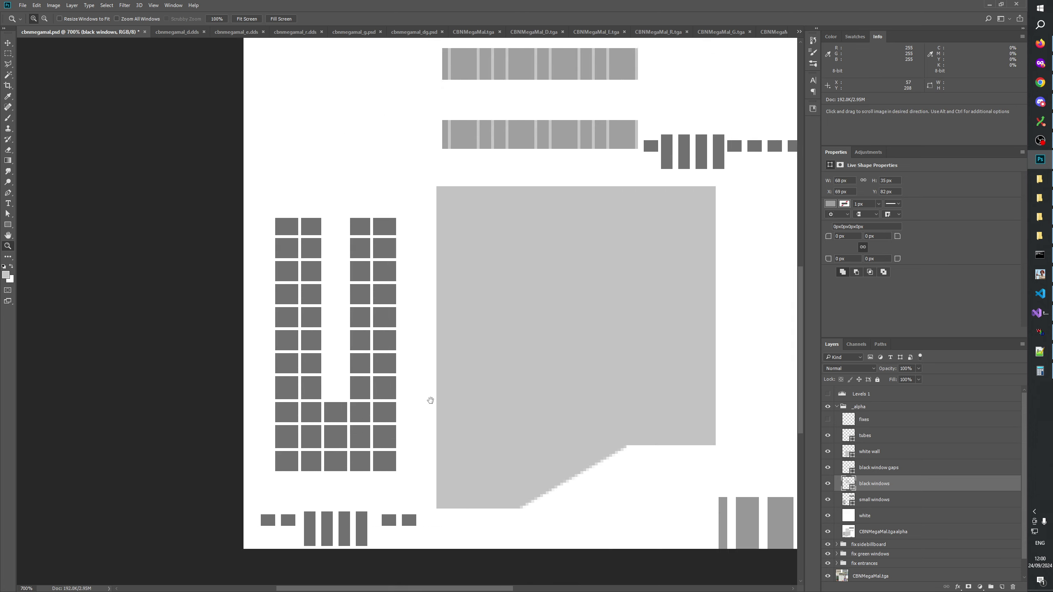
{"action": "left_click", "coordinate": [497, 374]}
{"action": "left_click", "coordinate": [496, 375]}
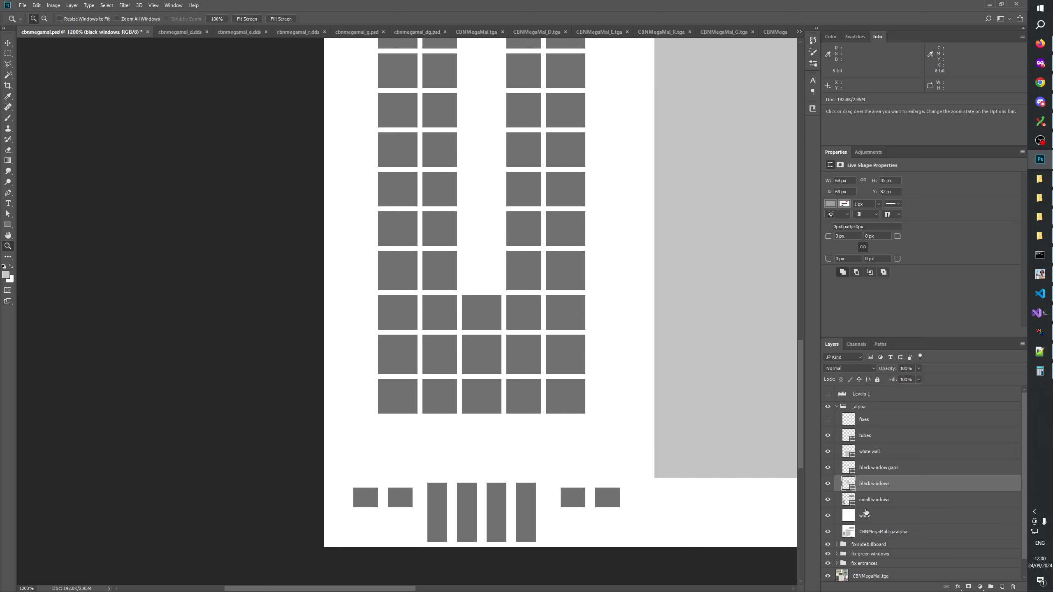
{"action": "left_click", "coordinate": [865, 507]}
{"action": "left_click", "coordinate": [829, 515]}
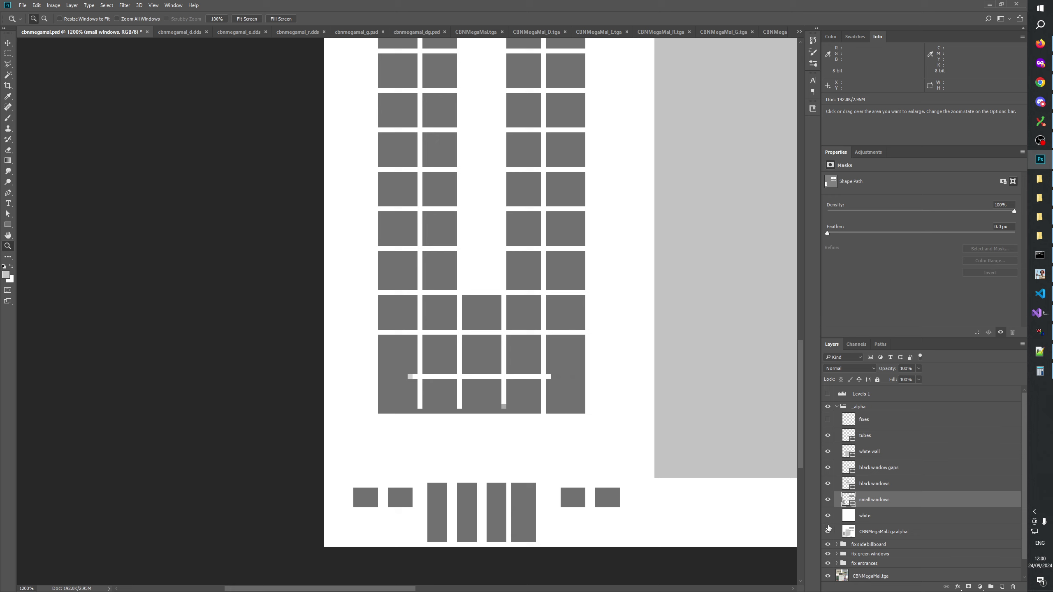
{"action": "left_click", "coordinate": [828, 531]}
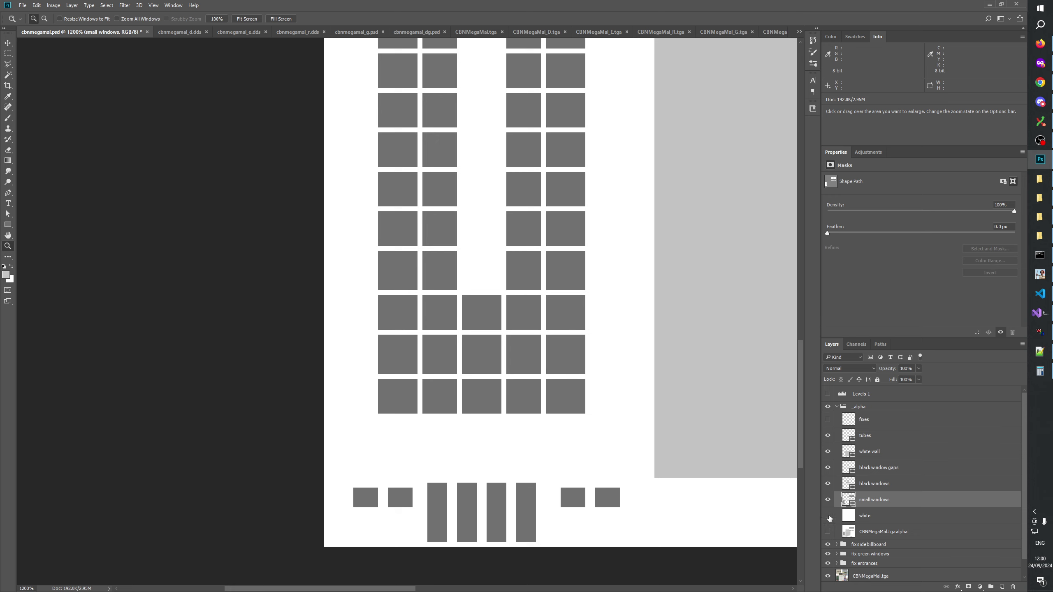
{"action": "left_click", "coordinate": [828, 515]}
{"action": "left_click", "coordinate": [828, 532]}
{"action": "left_click", "coordinate": [828, 500]}
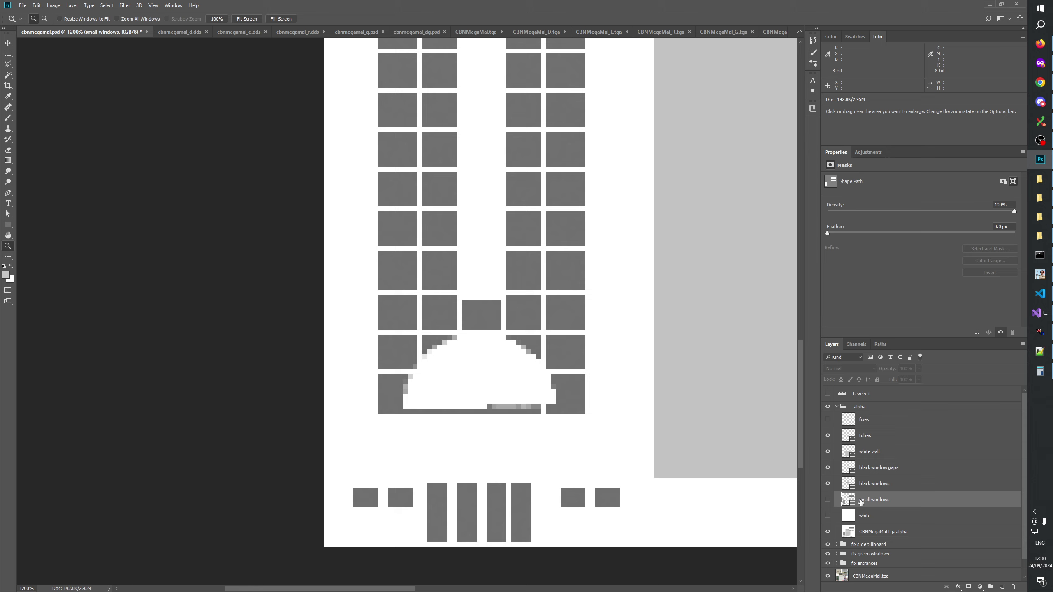
Subtract an ellipse about 25 px wide and 20 px high from the small windows shape over the entrance awning
{"action": "left_click", "coordinate": [7, 225]}
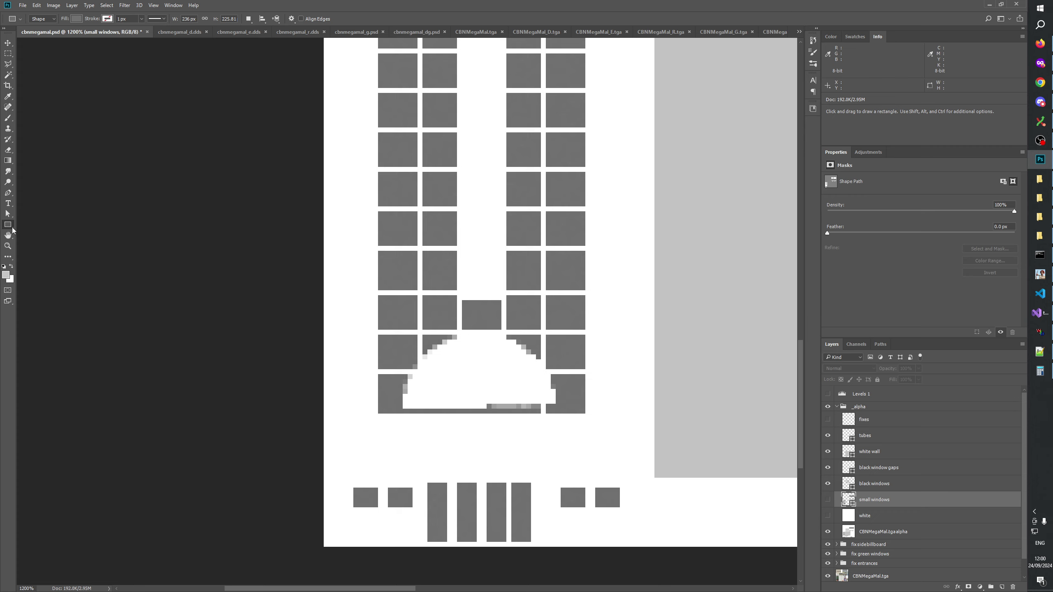
{"action": "left_click_drag", "start_coordinate": [13, 230], "coordinate": [68, 242]}
{"action": "left_click", "coordinate": [827, 501]}
{"action": "left_click_drag", "start_coordinate": [431, 424], "coordinate": [550, 326]}
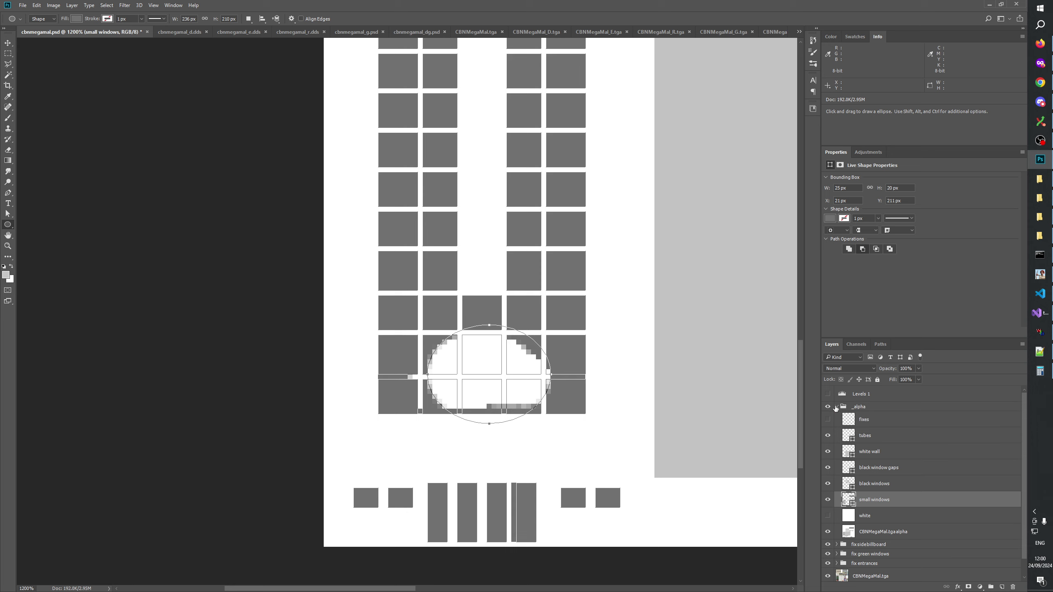
Lower the _alpha group's opacity to 54% to reveal the texture, and reselect the small windows layer
{"action": "left_click", "coordinate": [861, 407]}
{"action": "left_click", "coordinate": [919, 368]}
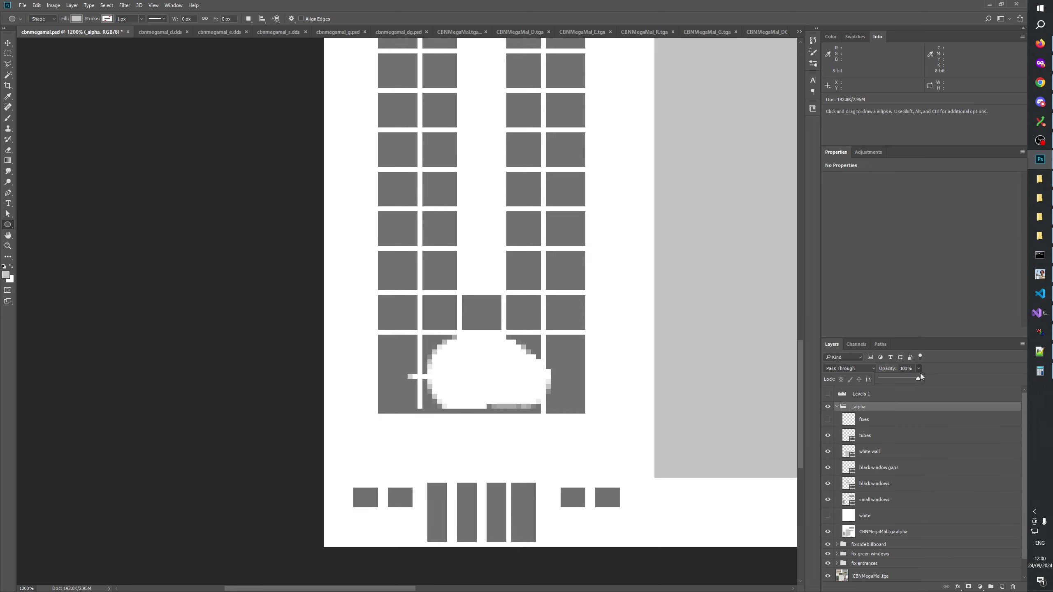
{"action": "left_click_drag", "start_coordinate": [899, 379], "coordinate": [901, 380]}
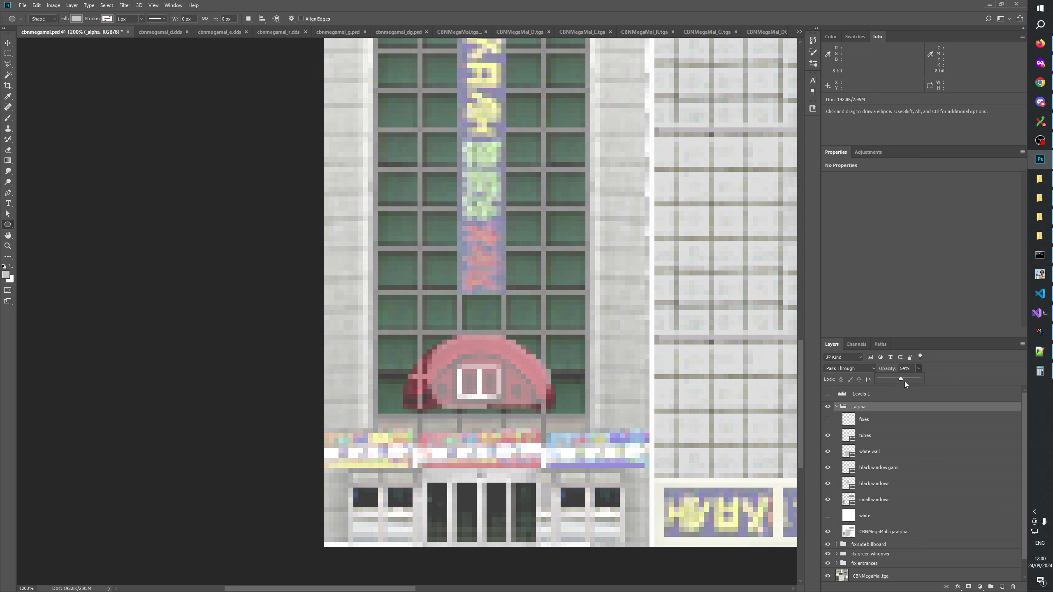
{"action": "left_click", "coordinate": [873, 492]}
{"action": "left_click", "coordinate": [875, 473]}
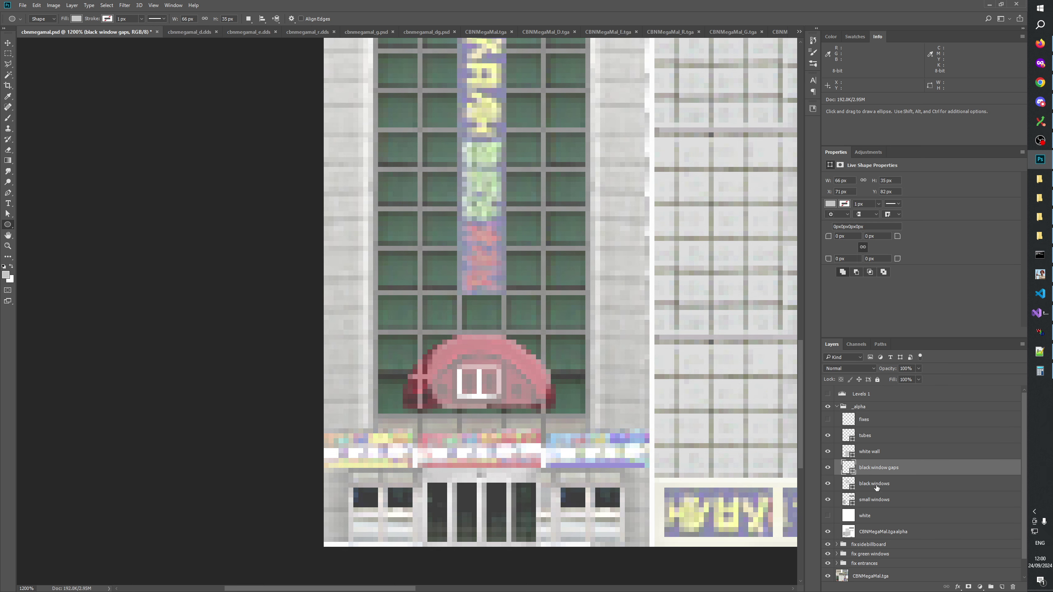
{"action": "left_click", "coordinate": [875, 485]}
{"action": "left_click", "coordinate": [873, 499]}
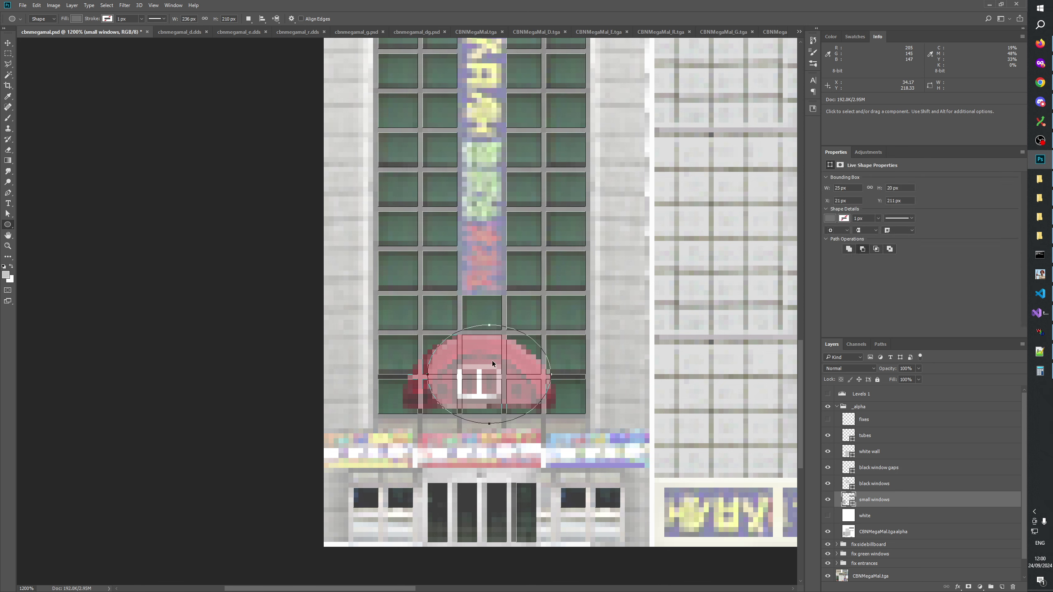
Move the subtracted ellipse 2 px left and 2 px down over the red awning
{"action": "key", "text": "Down"}
{"action": "key", "text": "Left"}
{"action": "key", "text": "Down"}
{"action": "key", "text": "Left"}
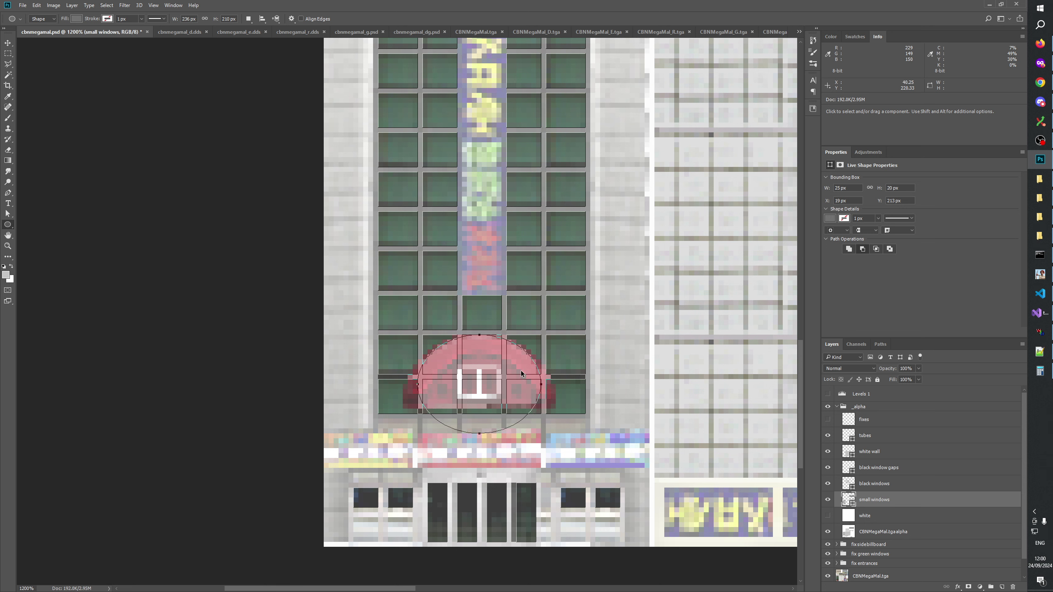
Resize the subtracted ellipse to 31 px wide and 28 px high at X 16, Y 213 so it follows the awning's arch
{"action": "key", "text": "ctrl+t"}
{"action": "left_click_drag", "start_coordinate": [544, 384], "coordinate": [549, 385]}
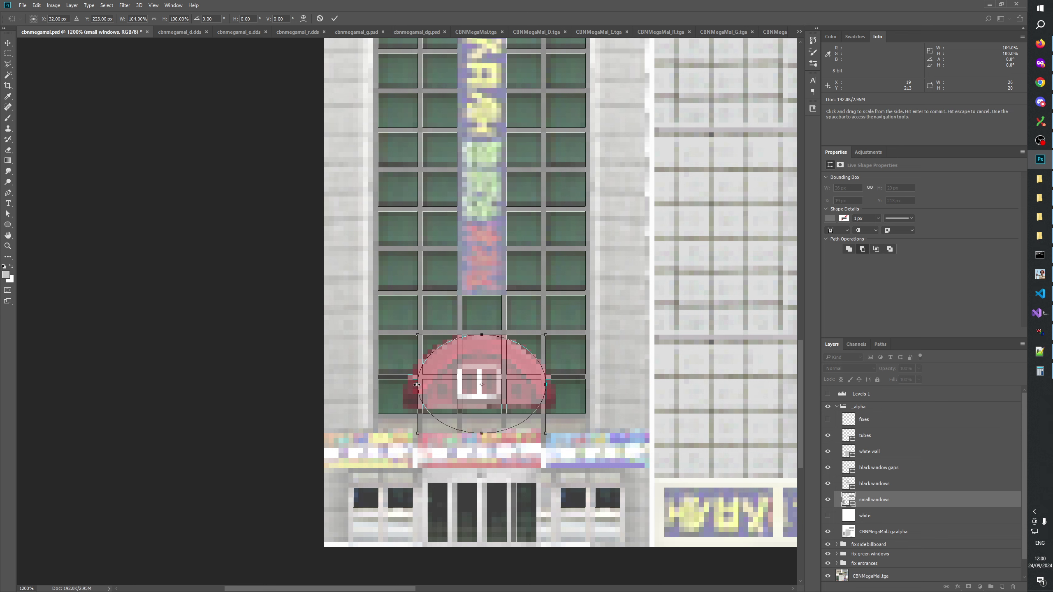
{"action": "left_click_drag", "start_coordinate": [418, 384], "coordinate": [411, 385]}
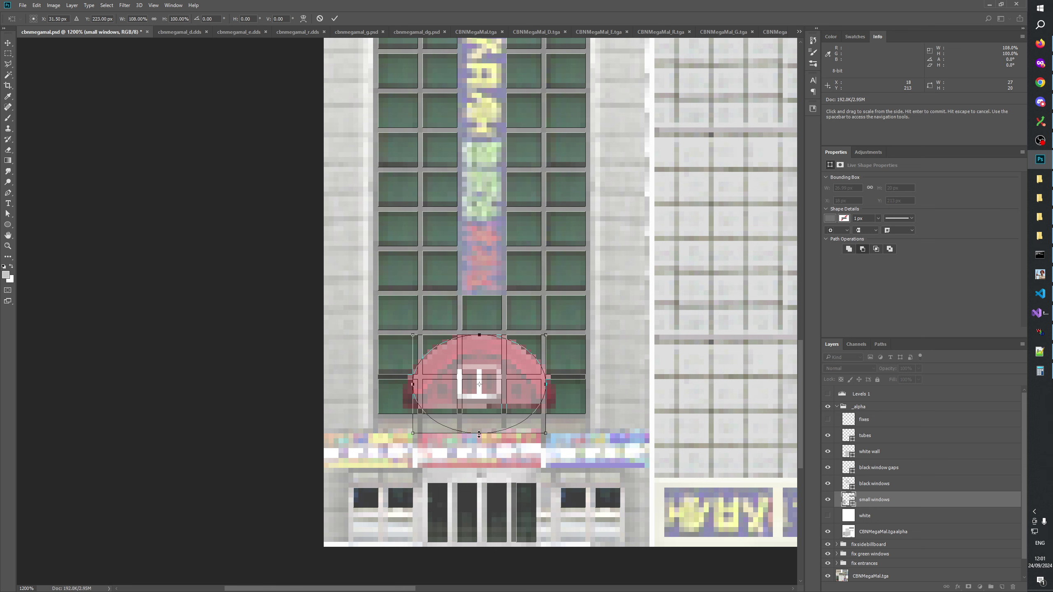
{"action": "left_click_drag", "start_coordinate": [480, 433], "coordinate": [480, 425]}
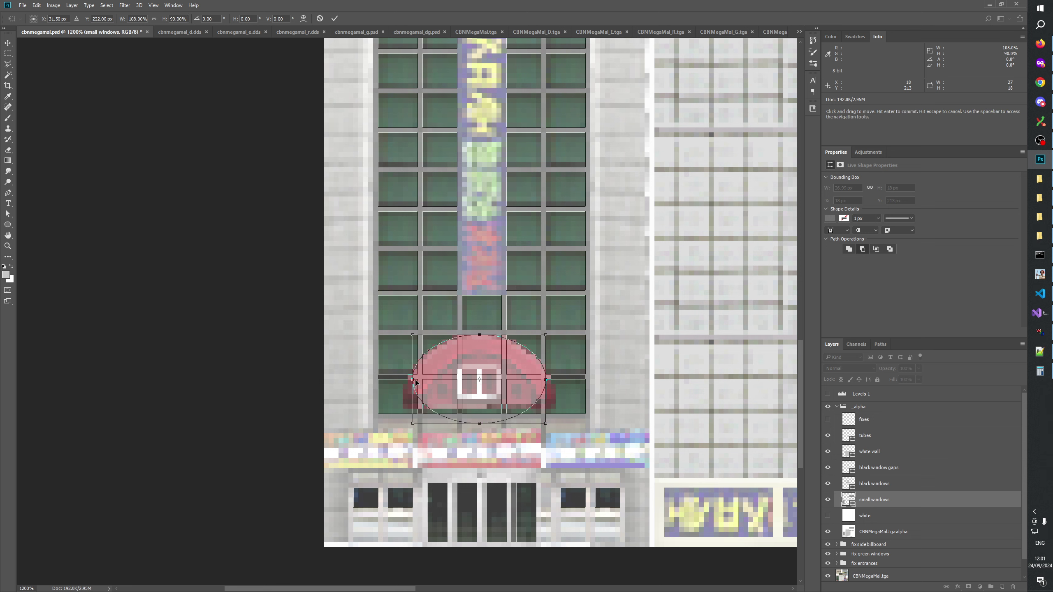
{"action": "left_click_drag", "start_coordinate": [412, 380], "coordinate": [404, 381]}
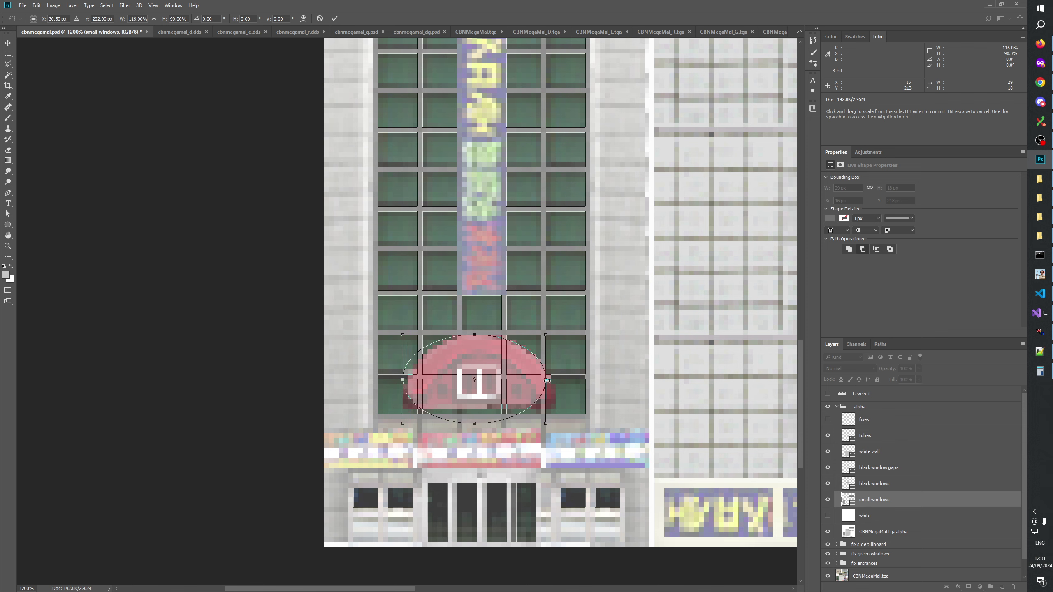
{"action": "left_click_drag", "start_coordinate": [549, 381], "coordinate": [558, 381]}
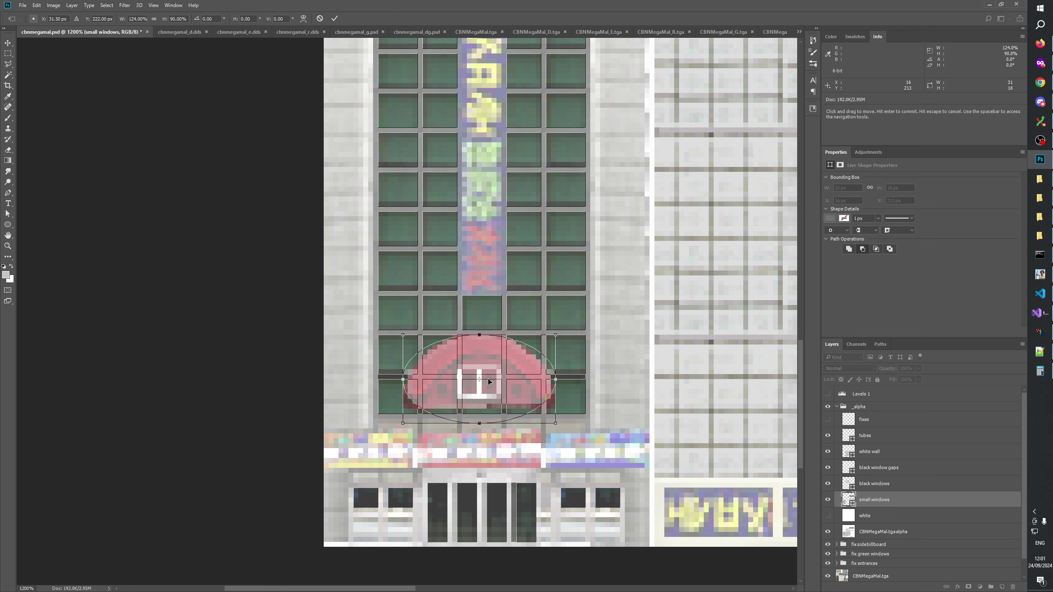
{"action": "left_click_drag", "start_coordinate": [478, 424], "coordinate": [480, 474]}
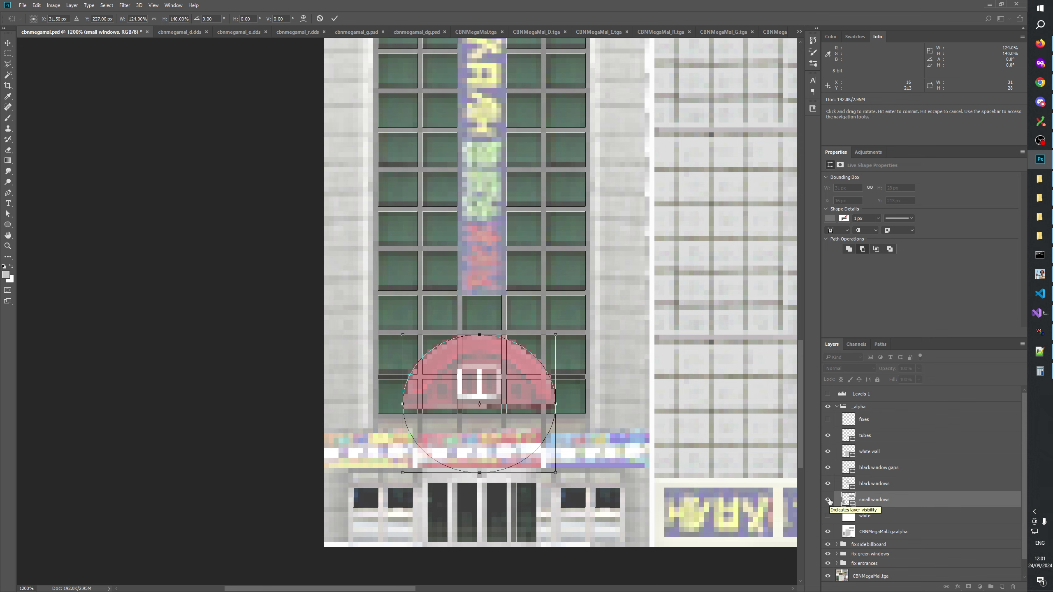
{"action": "left_click", "coordinate": [335, 18]}
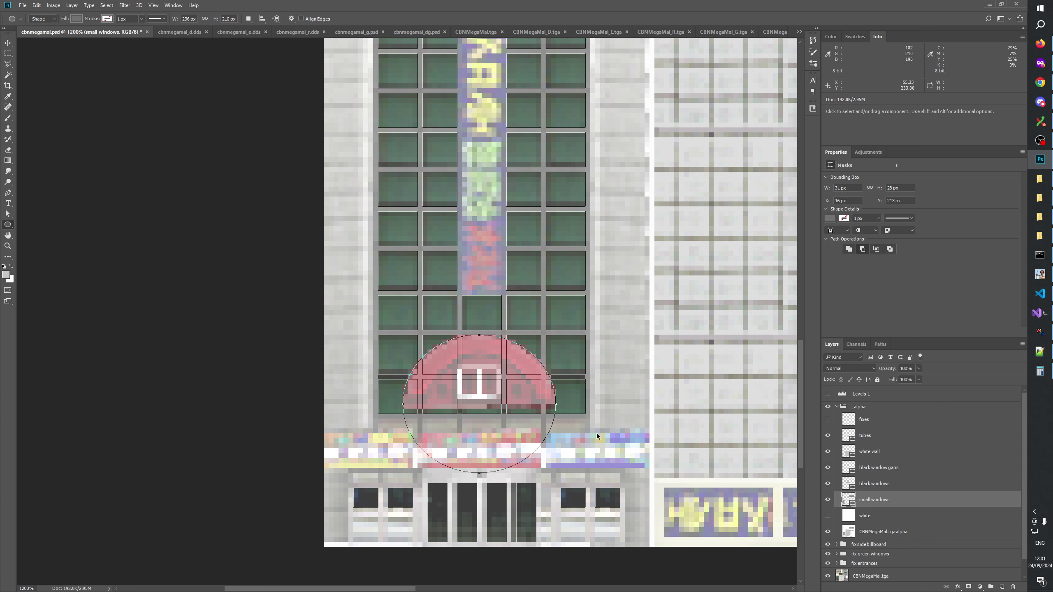
{"action": "key", "text": "Return"}
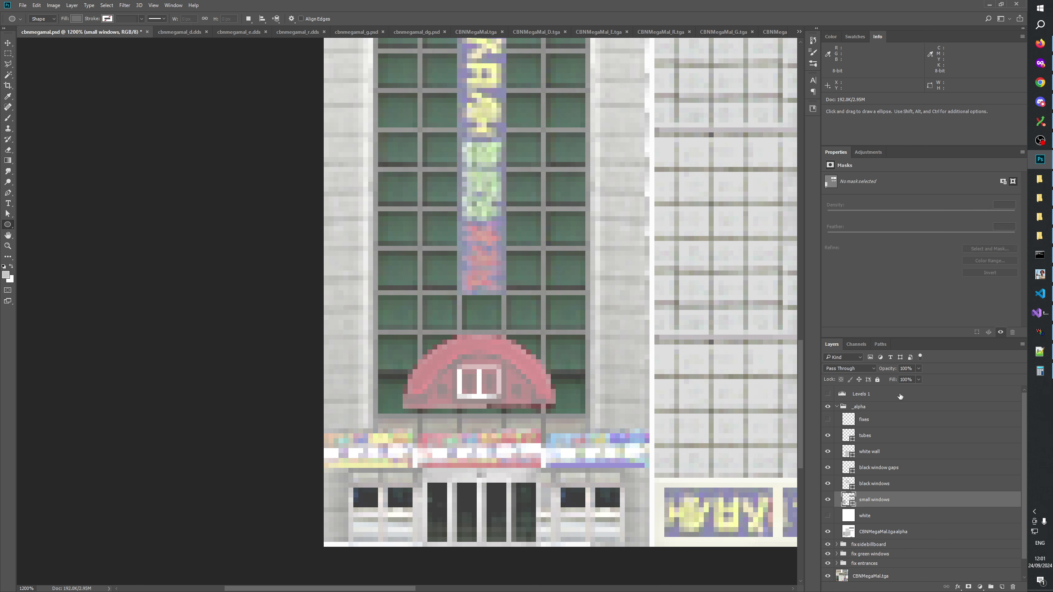
Restore the _alpha group's opacity to 100% and show the white layer
{"action": "left_click", "coordinate": [900, 407]}
{"action": "left_click_drag", "start_coordinate": [917, 379], "coordinate": [975, 380]}
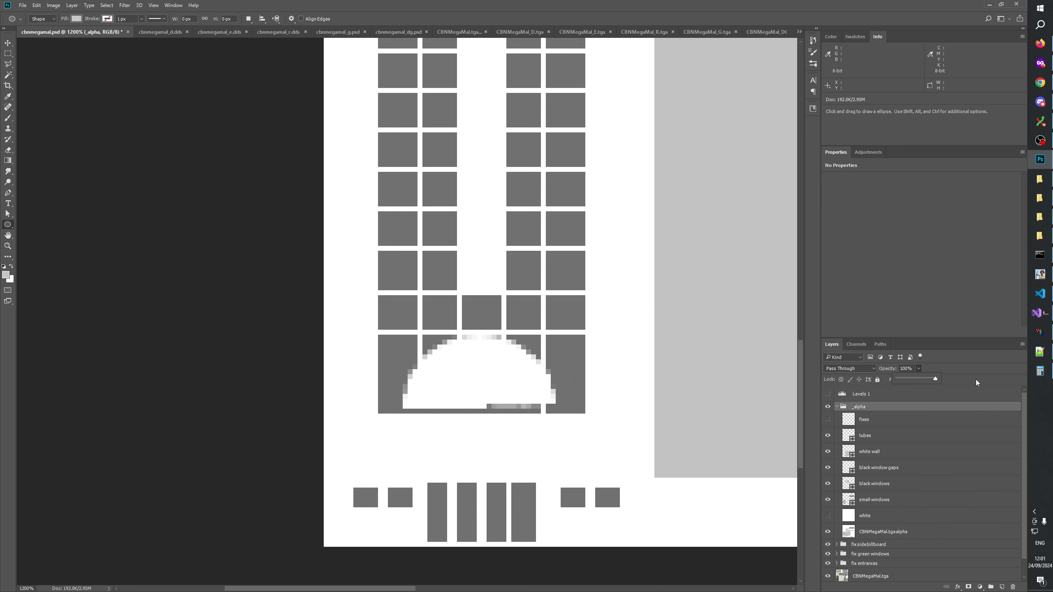
{"action": "left_click", "coordinate": [828, 516]}
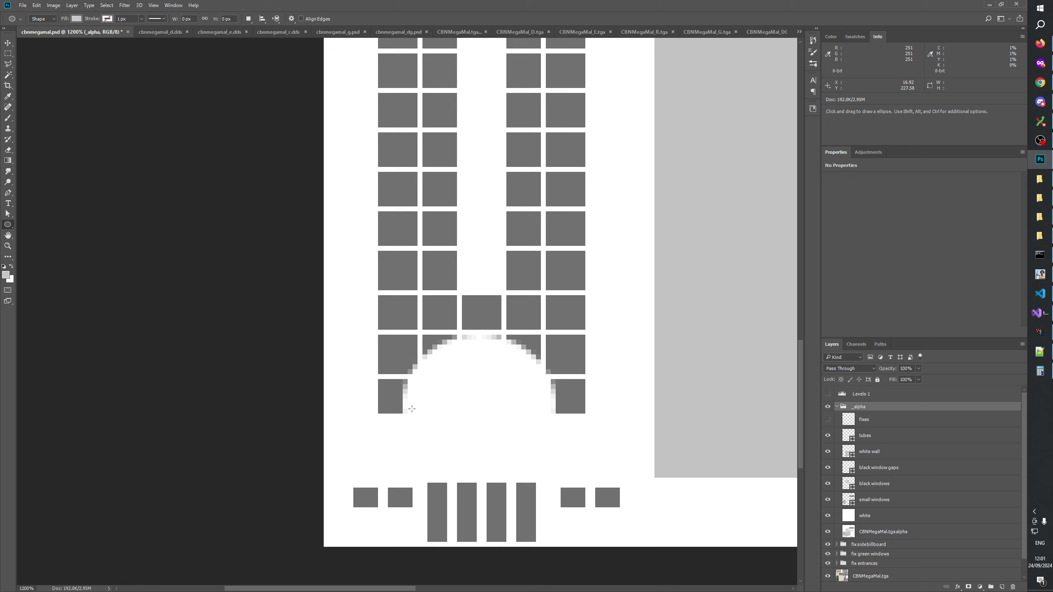
Compare the arched cutout and window shapes with the building texture by repeatedly hiding and showing the _alpha group
{"action": "left_click", "coordinate": [828, 407]}
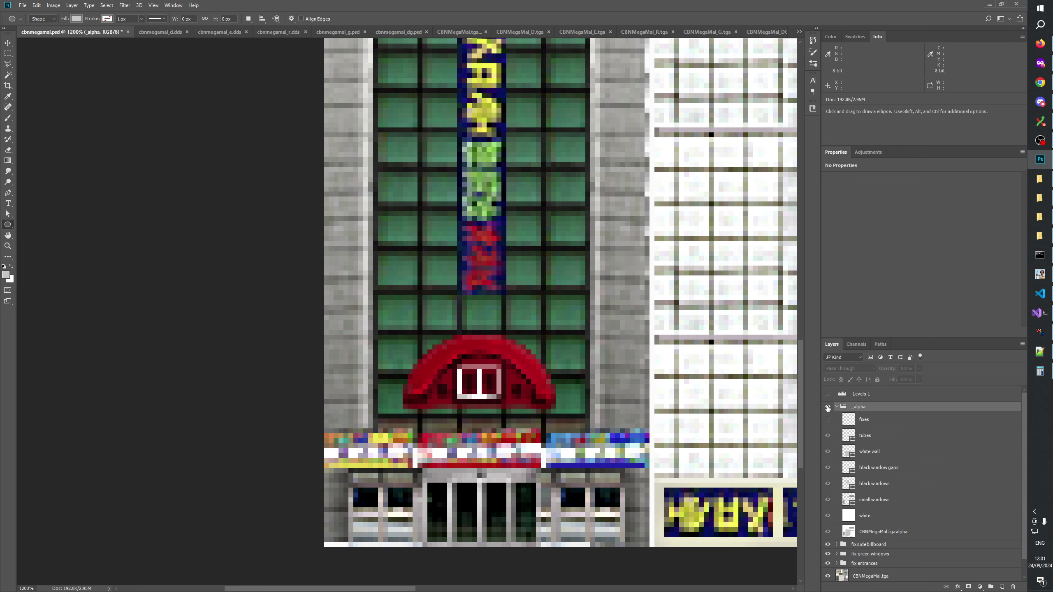
{"action": "left_click", "coordinate": [828, 407]}
{"action": "left_click", "coordinate": [828, 407]}
{"action": "left_click", "coordinate": [829, 407]}
{"action": "left_click", "coordinate": [828, 407]}
{"action": "left_click", "coordinate": [828, 407]}
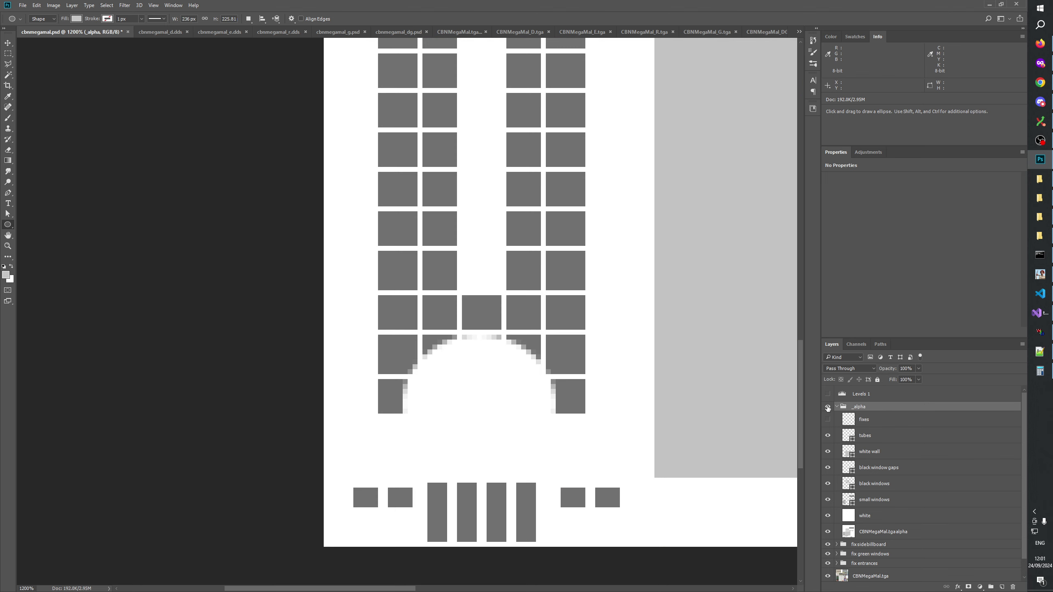
{"action": "left_click", "coordinate": [828, 407]}
{"action": "left_click", "coordinate": [829, 407]}
{"action": "left_click", "coordinate": [828, 407]}
{"action": "left_click", "coordinate": [828, 407]}
{"action": "left_click", "coordinate": [828, 407]}
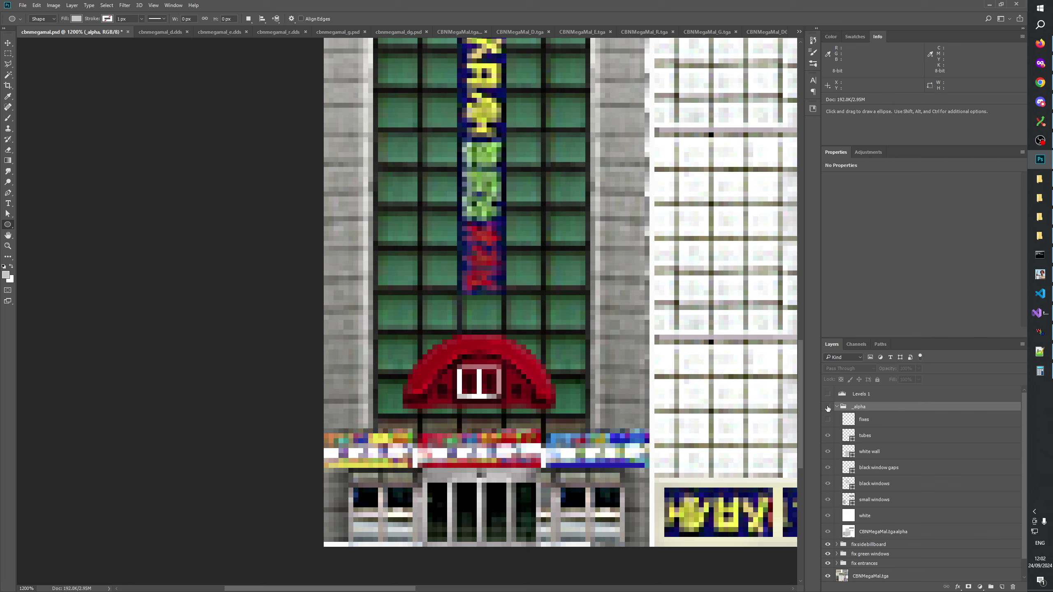
{"action": "left_click", "coordinate": [828, 407]}
{"action": "left_click", "coordinate": [828, 407]}
{"action": "left_click", "coordinate": [828, 406]}
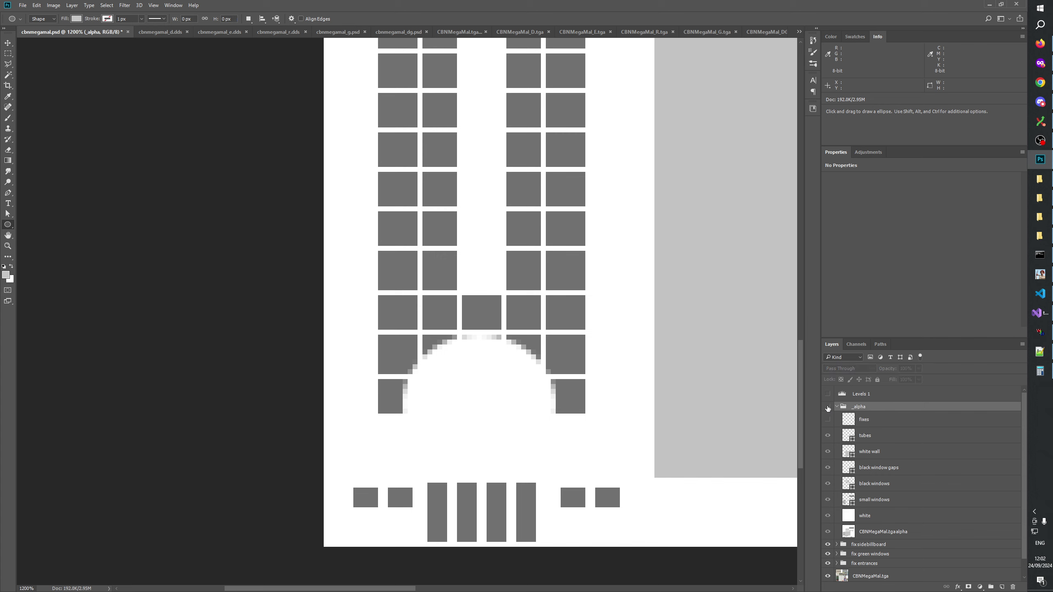
{"action": "left_click", "coordinate": [828, 407]}
{"action": "left_click", "coordinate": [828, 407]}
{"action": "left_click", "coordinate": [828, 407]}
{"action": "left_click", "coordinate": [829, 407]}
{"action": "left_click", "coordinate": [828, 408]}
{"action": "left_click", "coordinate": [829, 408]}
{"action": "left_click", "coordinate": [828, 408]}
{"action": "left_click", "coordinate": [829, 407]}
{"action": "left_click", "coordinate": [828, 407]}
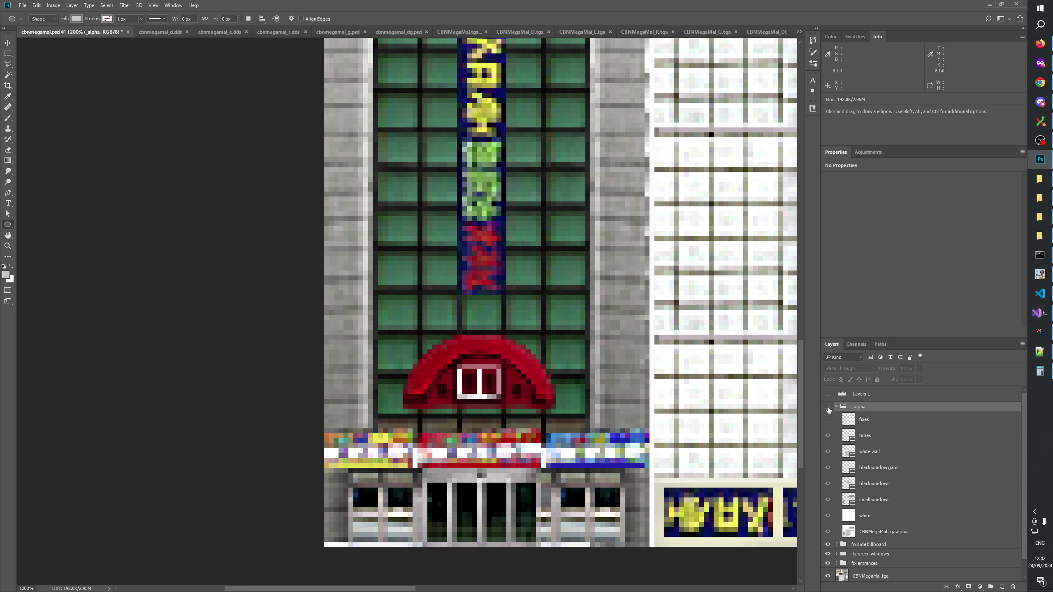
{"action": "left_click", "coordinate": [828, 408]}
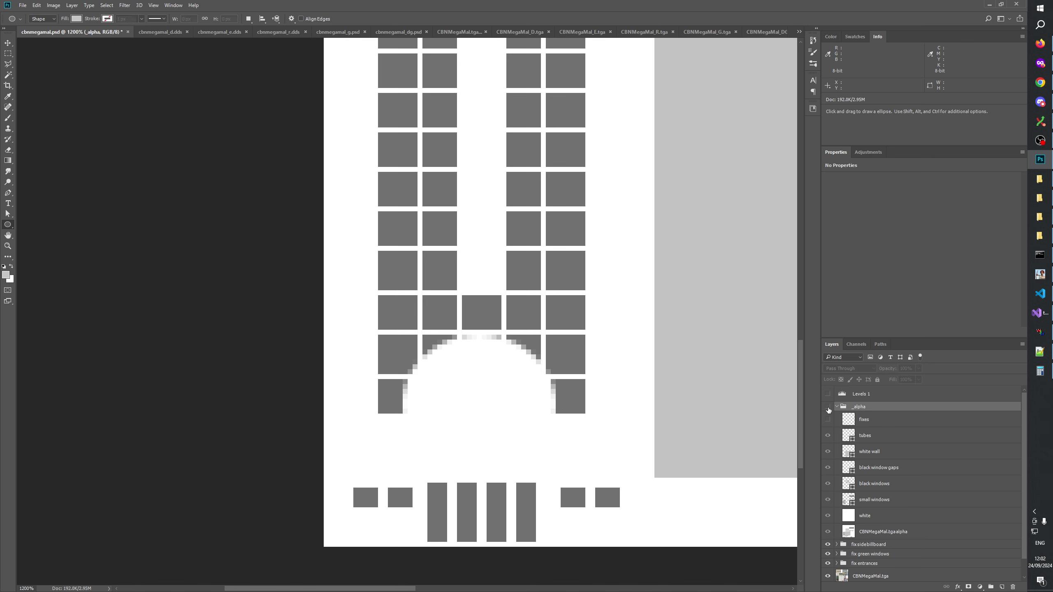
{"action": "left_click", "coordinate": [829, 407]}
{"action": "left_click", "coordinate": [829, 407]}
{"action": "left_click", "coordinate": [828, 408]}
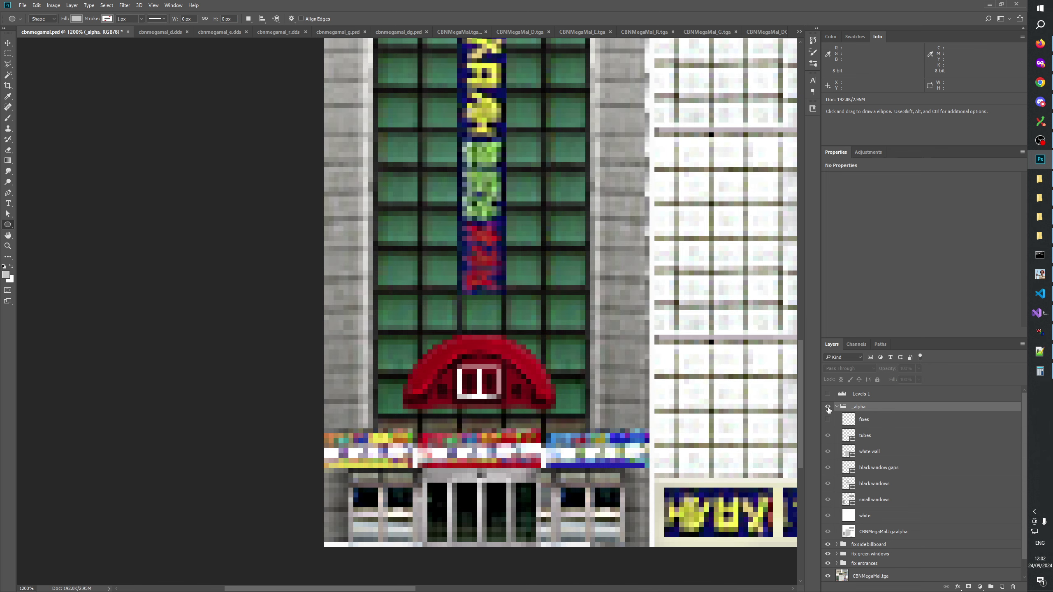
{"action": "left_click", "coordinate": [828, 407]}
{"action": "left_click", "coordinate": [828, 408]}
{"action": "left_click", "coordinate": [828, 407]}
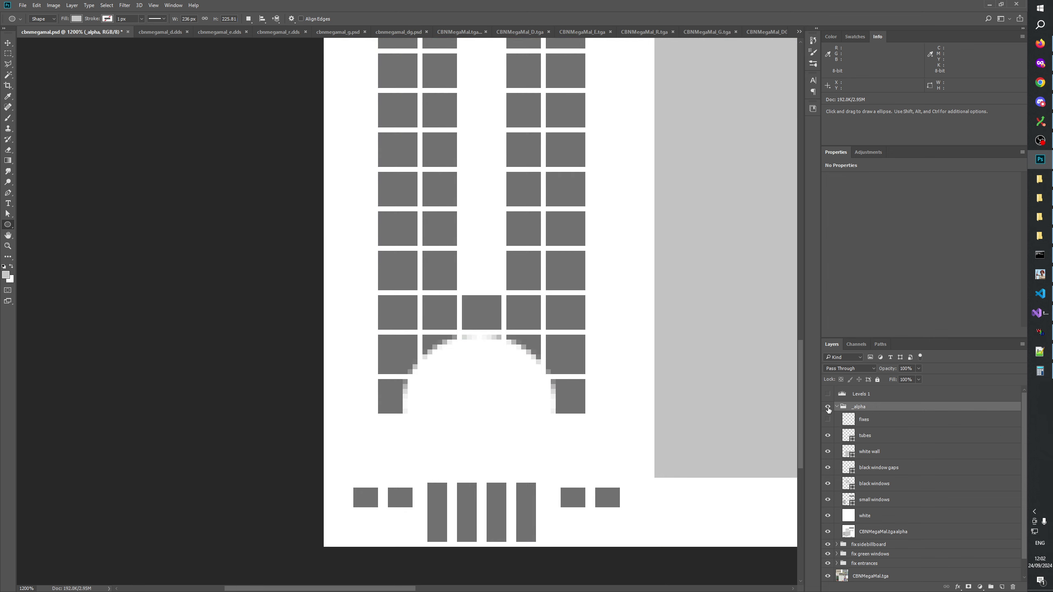
Try to stretch the top edge of the small windows layer's subtracted ellipse slightly upward with Free Transform
{"action": "left_click", "coordinate": [873, 499]}
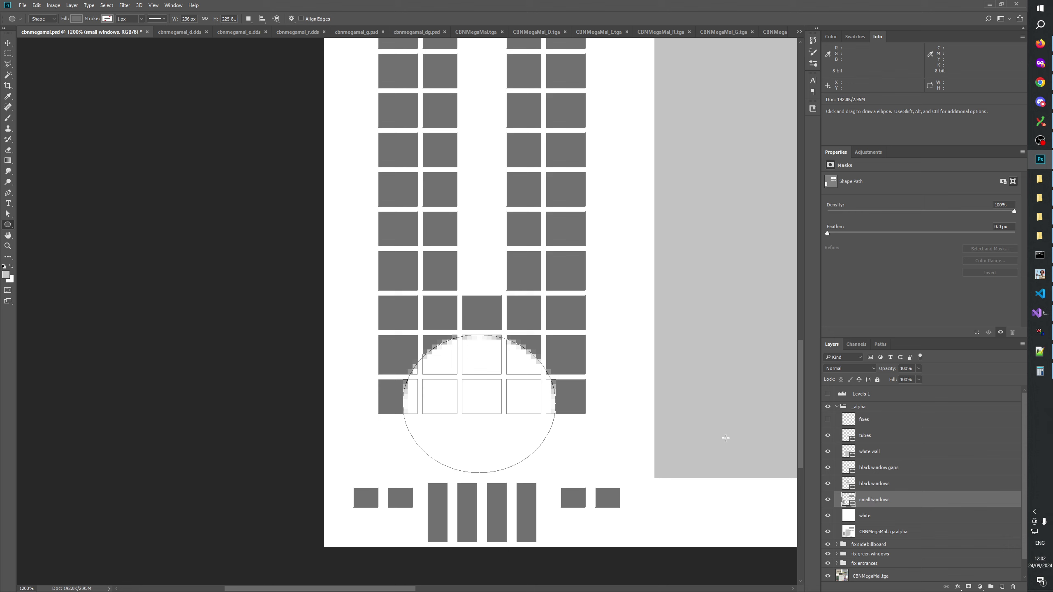
{"action": "left_click", "coordinate": [482, 339], "text": "ctrl"}
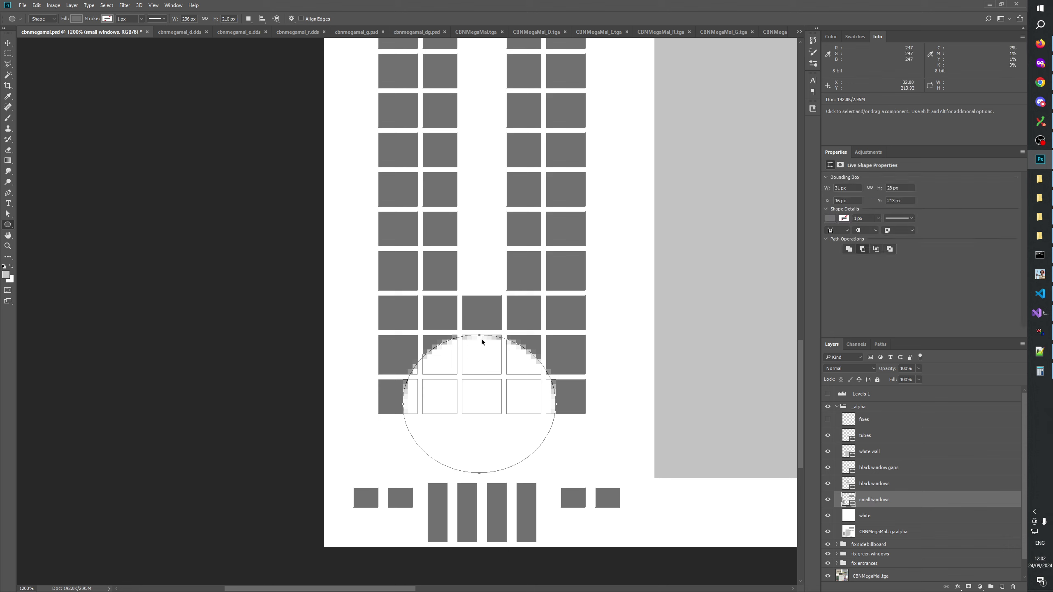
{"action": "key", "text": "ctrl+t"}
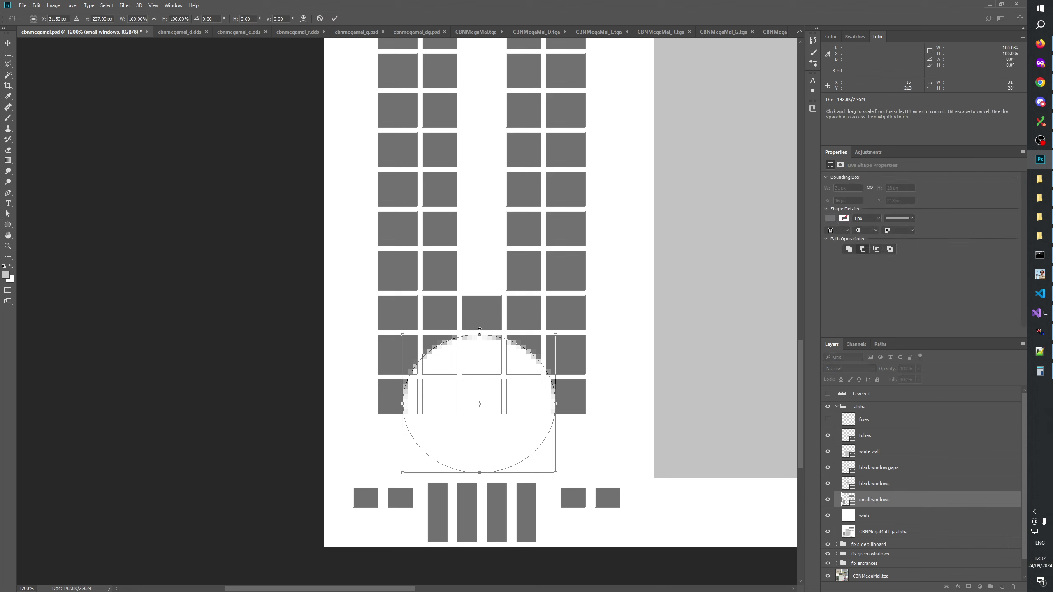
{"action": "left_click_drag", "start_coordinate": [480, 334], "coordinate": [479, 333]}
{"action": "left_click", "coordinate": [335, 18]}
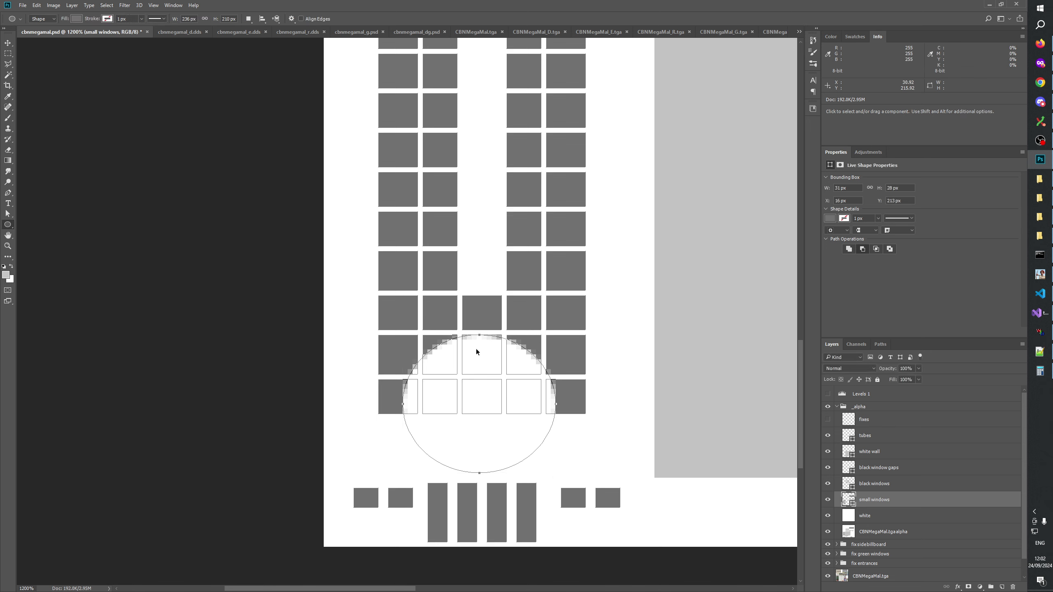
Turn off snapping of vector tools and transforms to the pixel grid in the Tools preferences
{"action": "left_click", "coordinate": [37, 5]}
{"action": "left_click", "coordinate": [34, 8]}
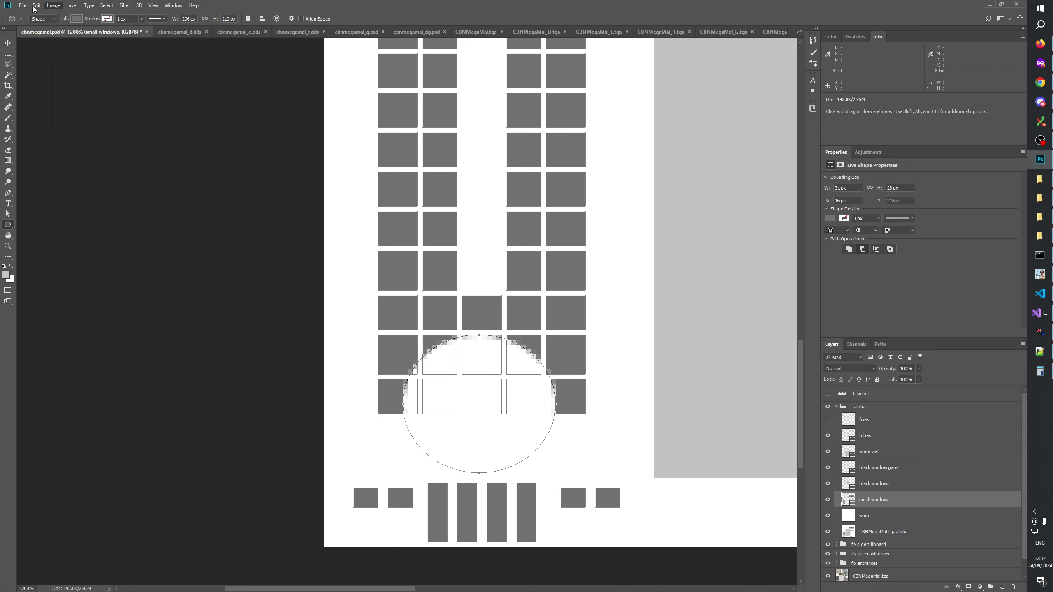
{"action": "left_click", "coordinate": [34, 8]}
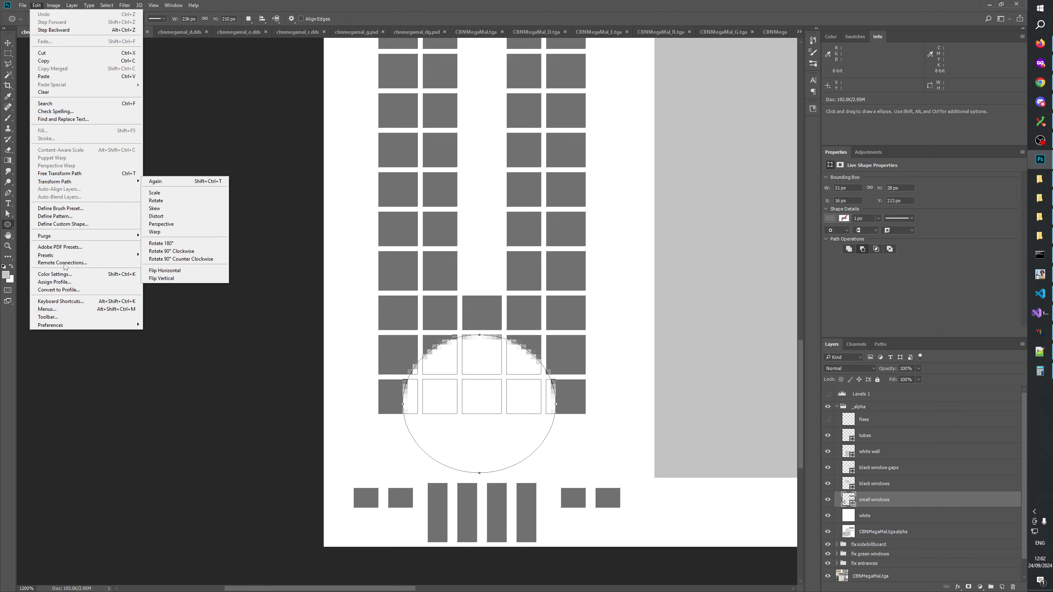
{"action": "mouse_move", "coordinate": [83, 325]}
{"action": "left_click", "coordinate": [174, 355]}
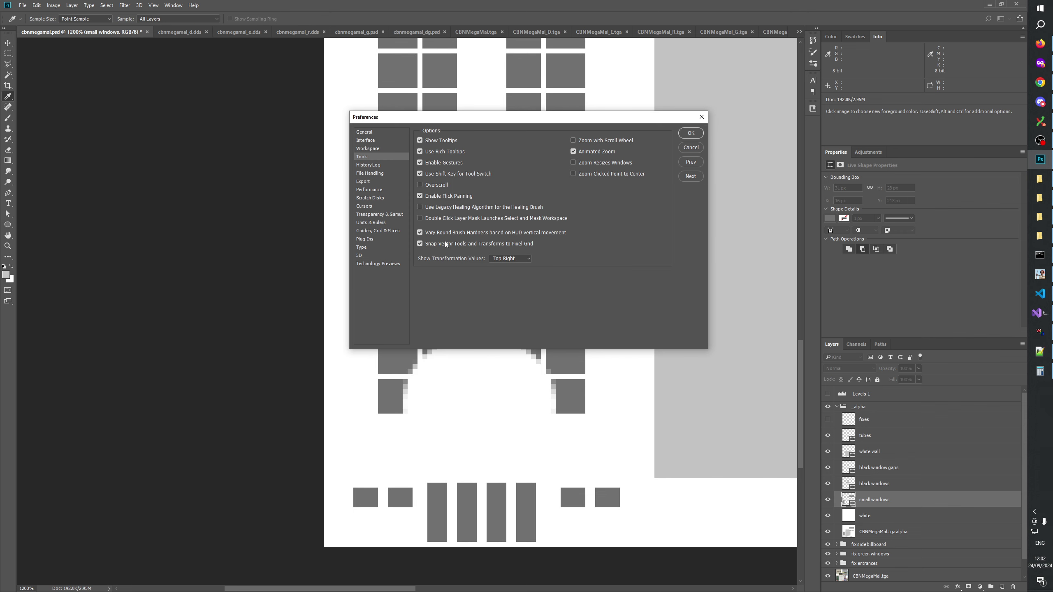
{"action": "key", "text": "Escape"}
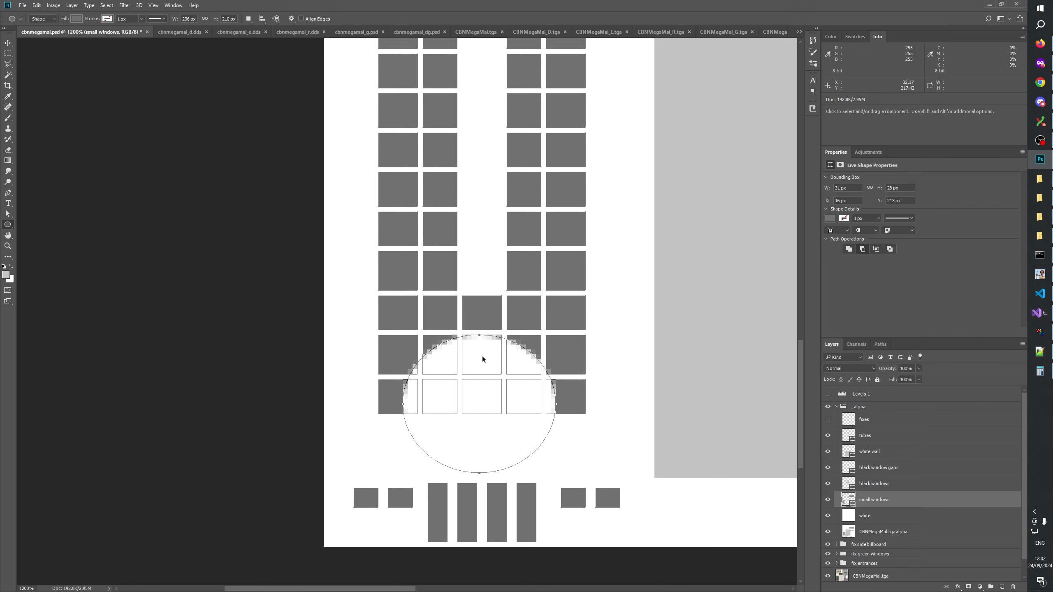
Stretch the subtracted ellipse's top edge upward to a height of 28.33 px at Y 212.66 px
{"action": "key", "text": "ctrl+t"}
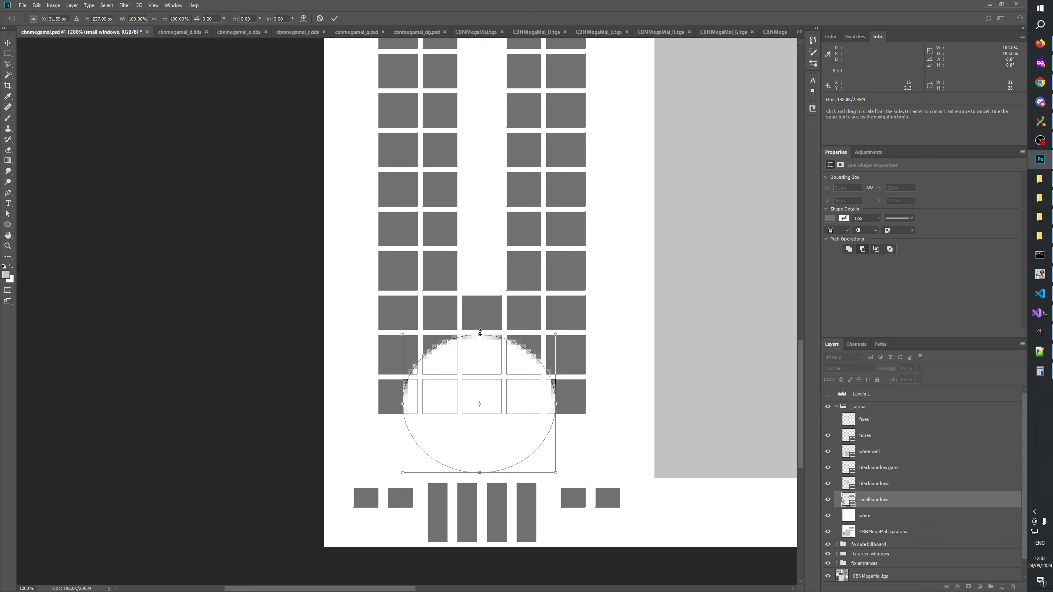
{"action": "left_click_drag", "start_coordinate": [480, 333], "coordinate": [479, 333]}
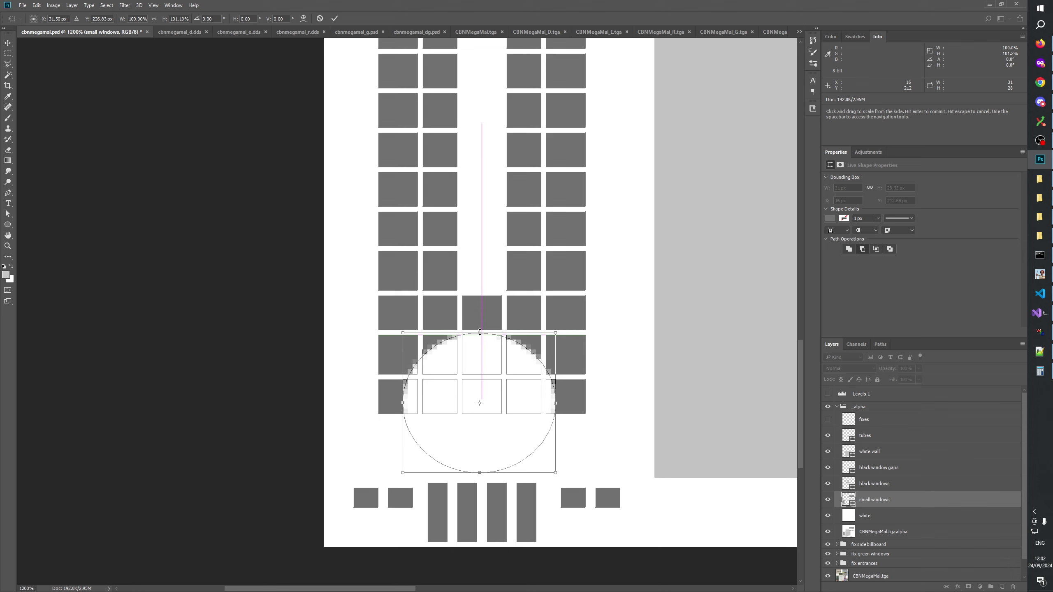
{"action": "left_click", "coordinate": [334, 18]}
{"action": "key", "text": "Return"}
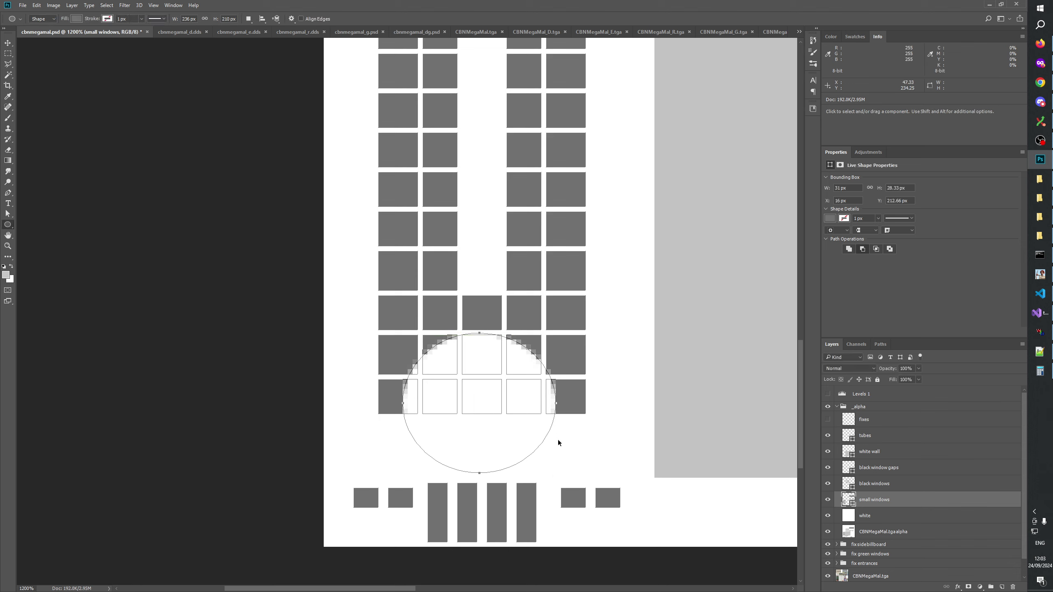
Check the stretched arch cutout against the red awning by repeatedly hiding and showing the _alpha group
{"action": "left_click", "coordinate": [829, 419]}
{"action": "left_click", "coordinate": [828, 406]}
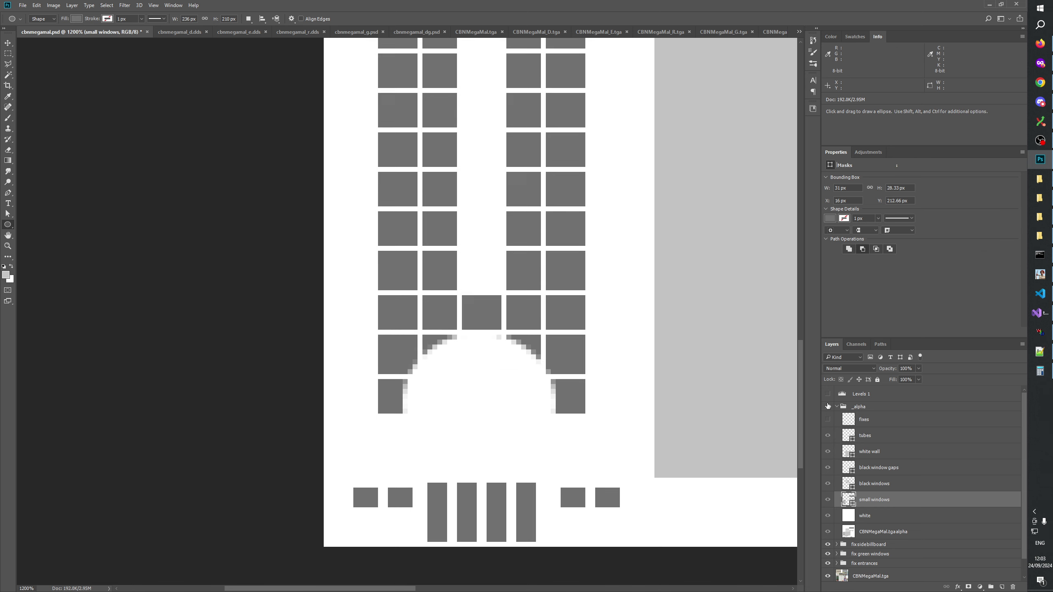
{"action": "left_click", "coordinate": [828, 406]}
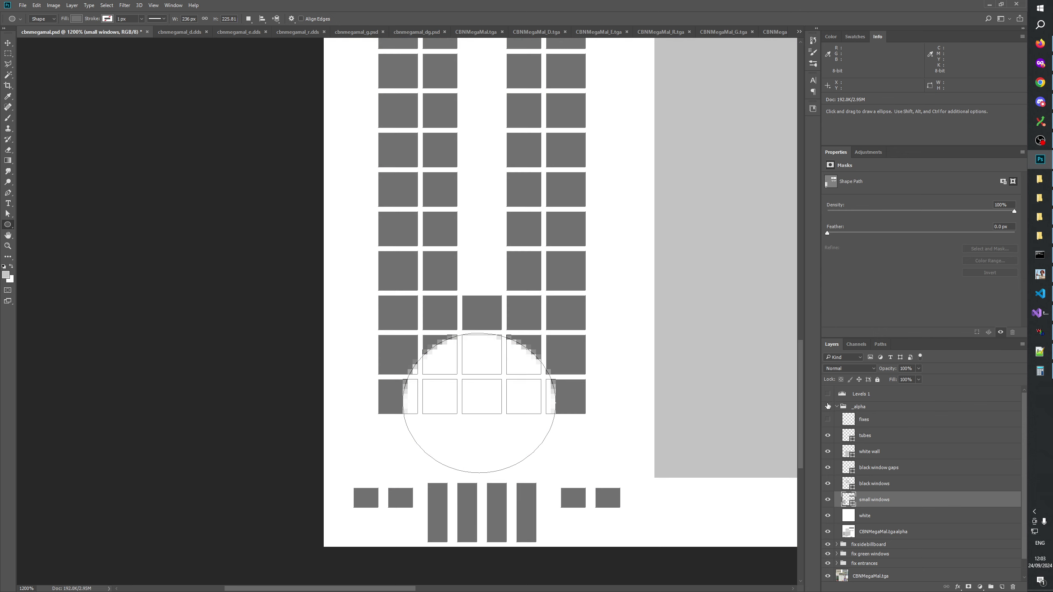
{"action": "left_click", "coordinate": [828, 405]}
{"action": "left_click", "coordinate": [828, 405]}
{"action": "left_click", "coordinate": [828, 406]}
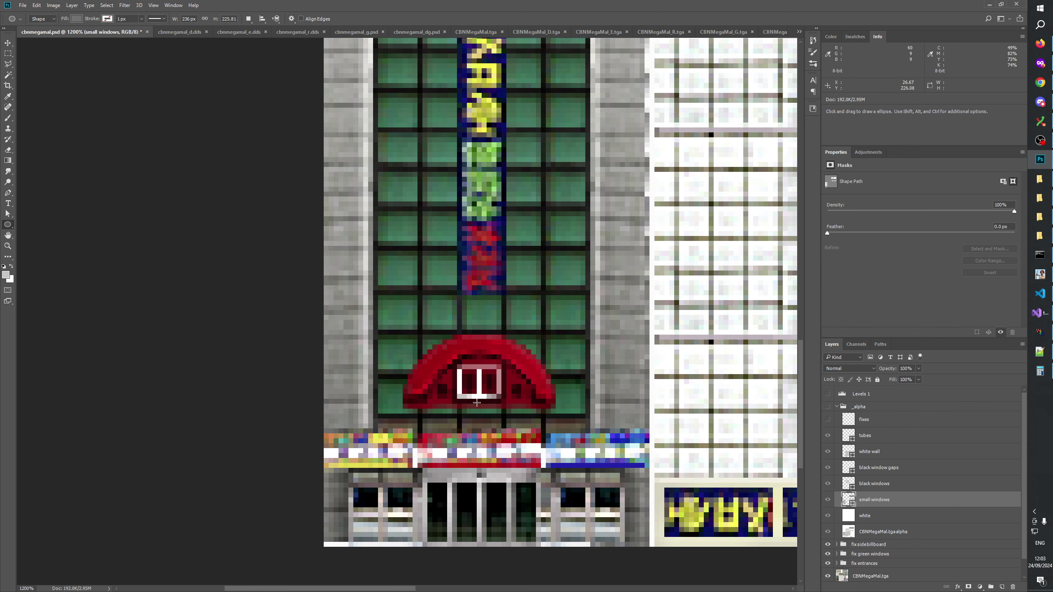
{"action": "left_click", "coordinate": [829, 407]}
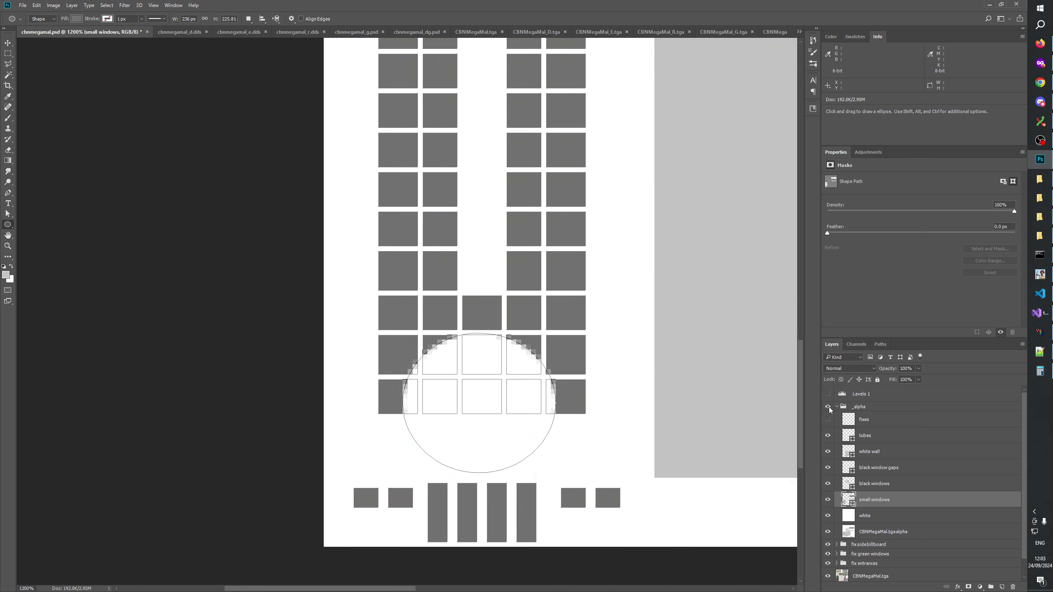
{"action": "key", "text": "Return"}
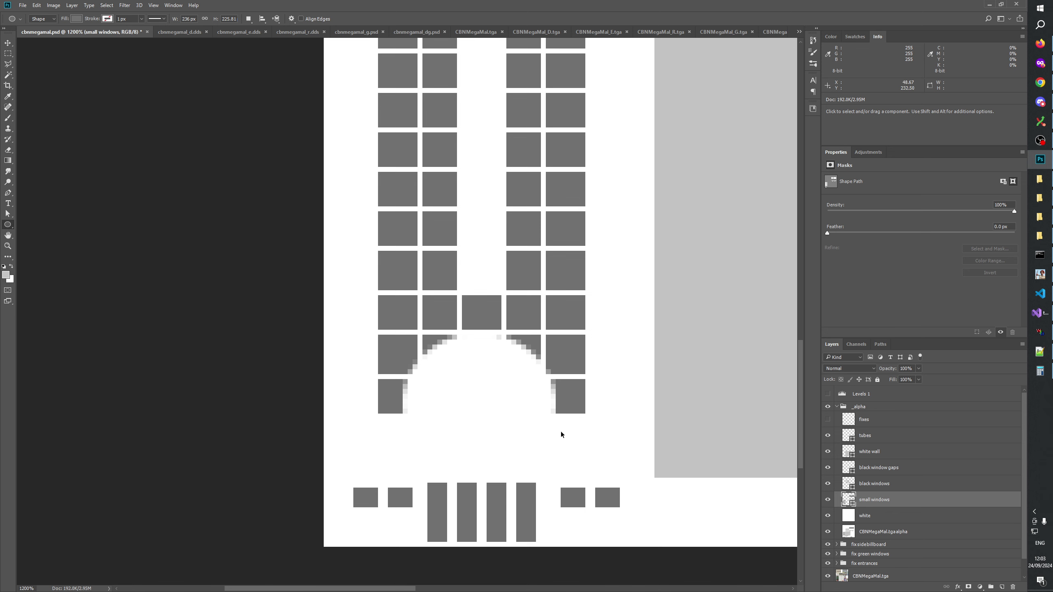
{"action": "left_click", "coordinate": [829, 407]}
{"action": "left_click", "coordinate": [829, 407]}
{"action": "left_click", "coordinate": [829, 408]}
{"action": "left_click", "coordinate": [829, 407]}
{"action": "left_click", "coordinate": [829, 407]}
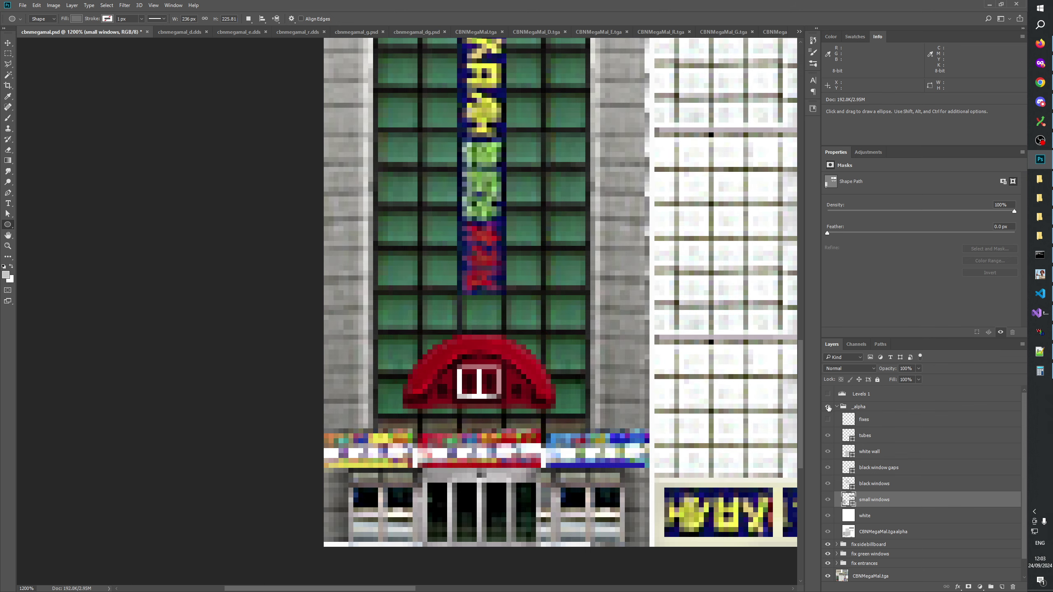
Compare the building texture with the _alpha group, and inspect the black window gaps layer by toggling its visibility
{"action": "left_click", "coordinate": [829, 407]}
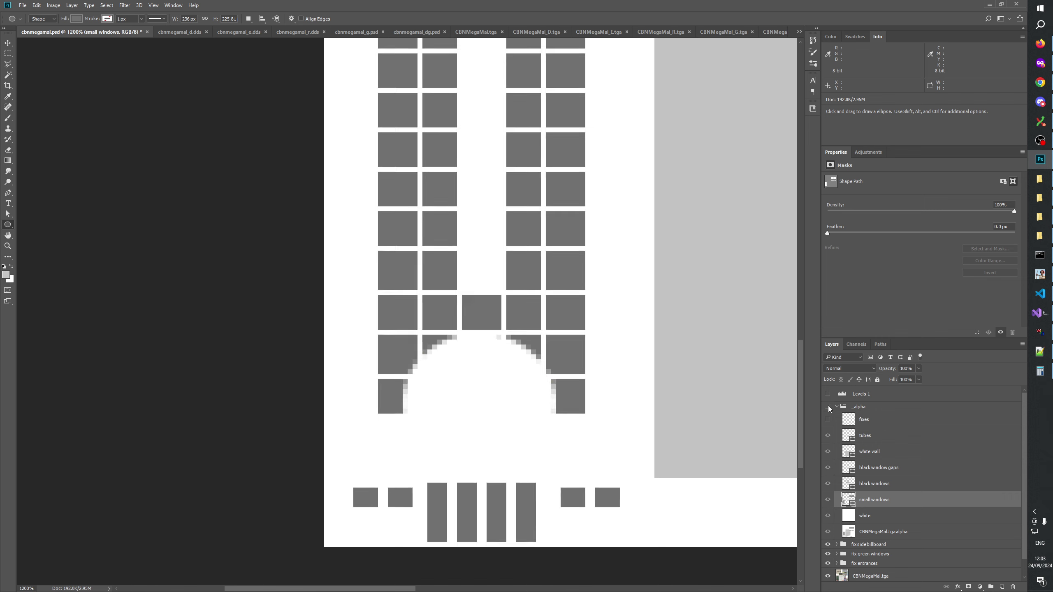
{"action": "left_click", "coordinate": [829, 407]}
{"action": "left_click", "coordinate": [829, 407]}
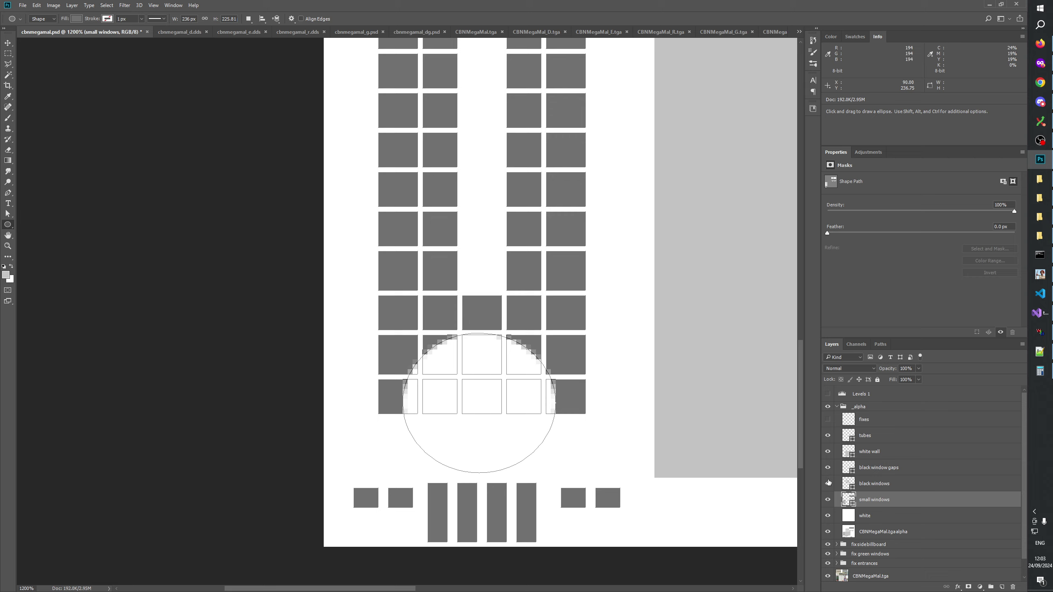
{"action": "left_click", "coordinate": [881, 468]}
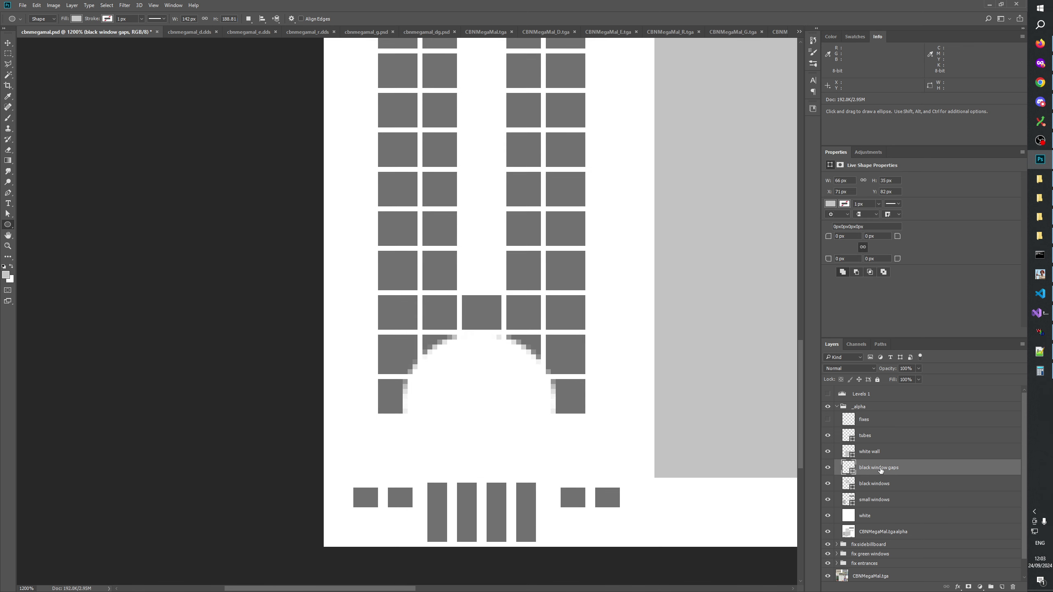
{"action": "left_click", "coordinate": [828, 467]}
{"action": "left_click", "coordinate": [827, 467]}
Try to draw a thin rectangle at the arch's lower edge on the small windows layer with the Rectangle tool, and undo it
{"action": "right_click", "coordinate": [8, 225]}
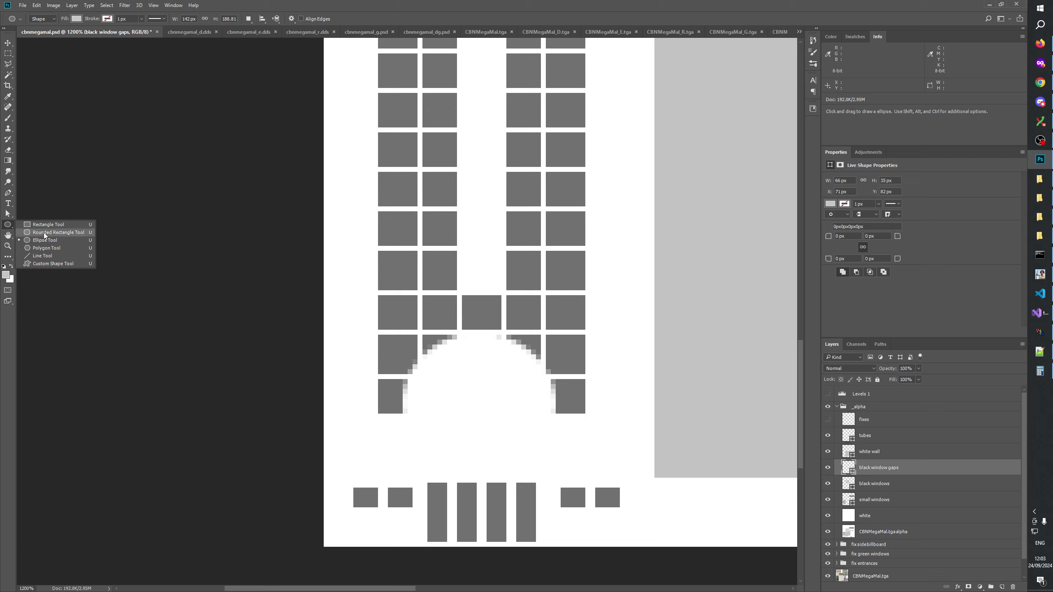
{"action": "left_click", "coordinate": [41, 225]}
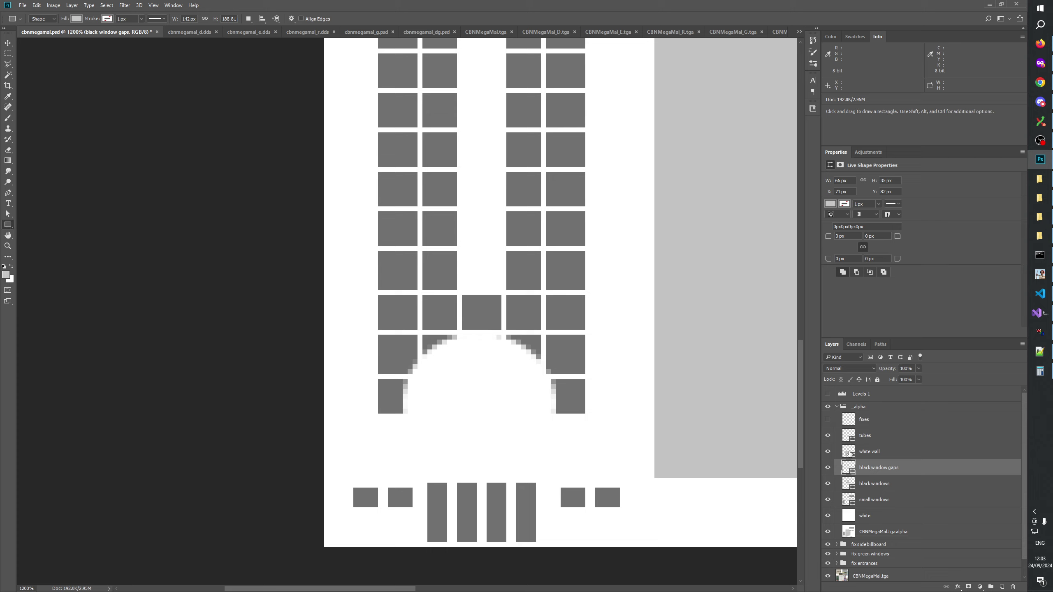
{"action": "left_click", "coordinate": [828, 467]}
{"action": "left_click", "coordinate": [828, 467]}
{"action": "left_click", "coordinate": [873, 484]}
{"action": "left_click", "coordinate": [877, 473]}
{"action": "left_click", "coordinate": [875, 500]}
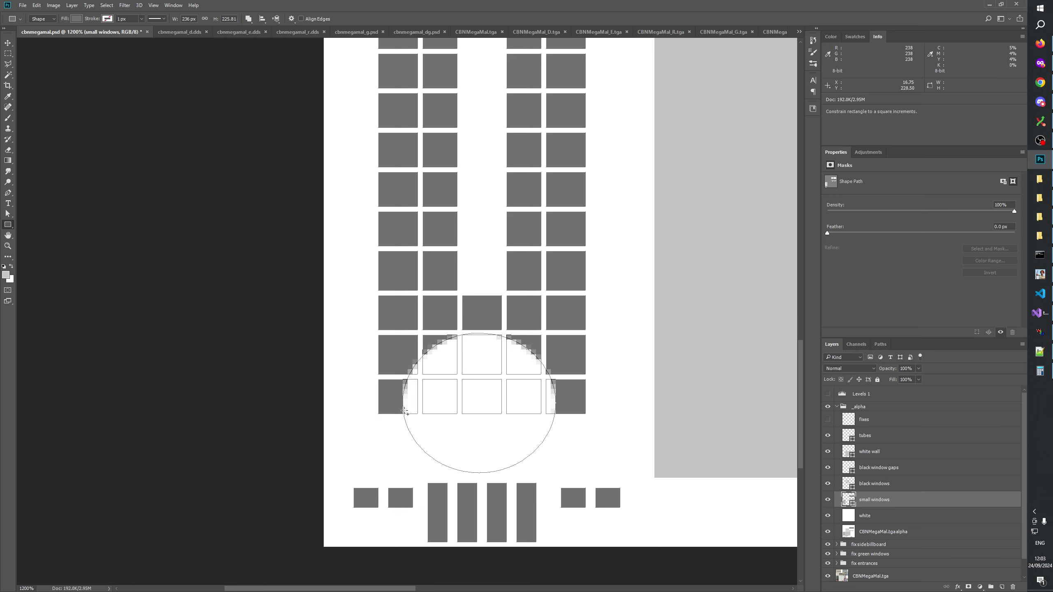
{"action": "left_click_drag", "start_coordinate": [405, 411], "coordinate": [416, 413]}
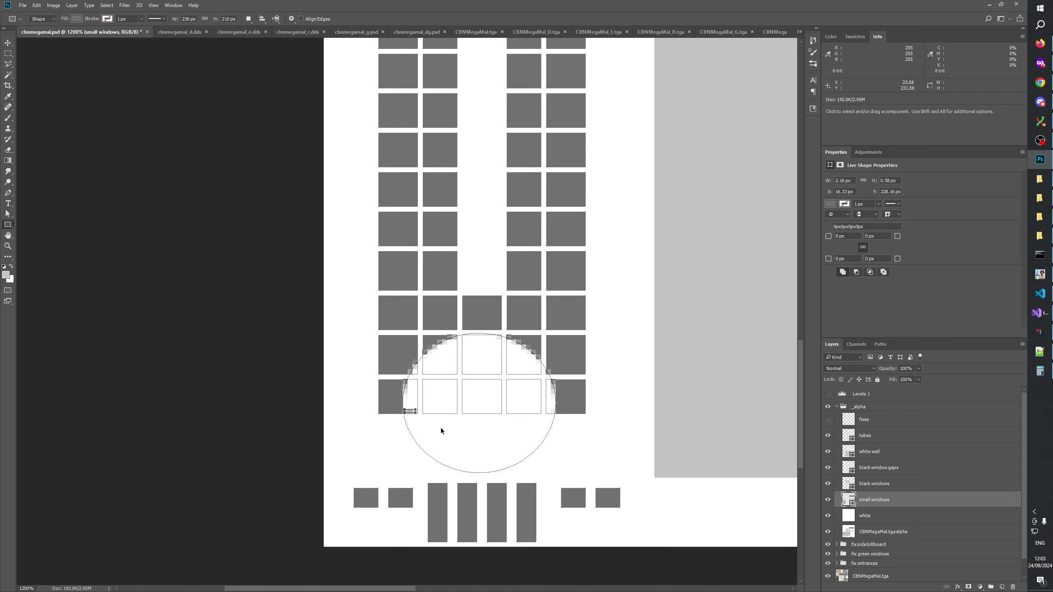
{"action": "key", "text": "ctrl+z"}
Enable snapping of vector tools and transforms to the pixel grid in the Tools preferences
{"action": "left_click", "coordinate": [40, 5]}
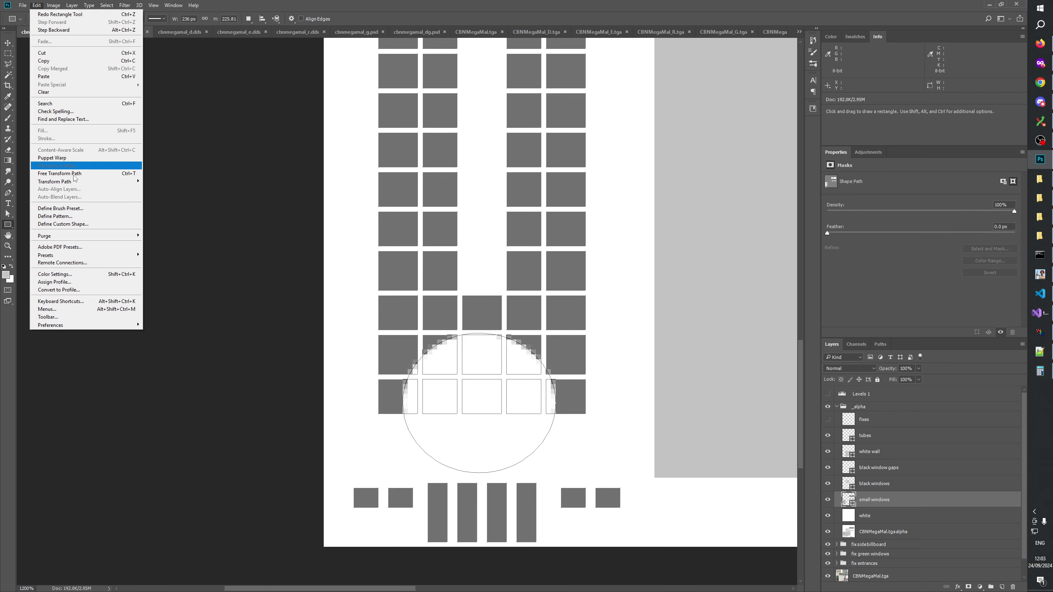
{"action": "mouse_move", "coordinate": [63, 182]}
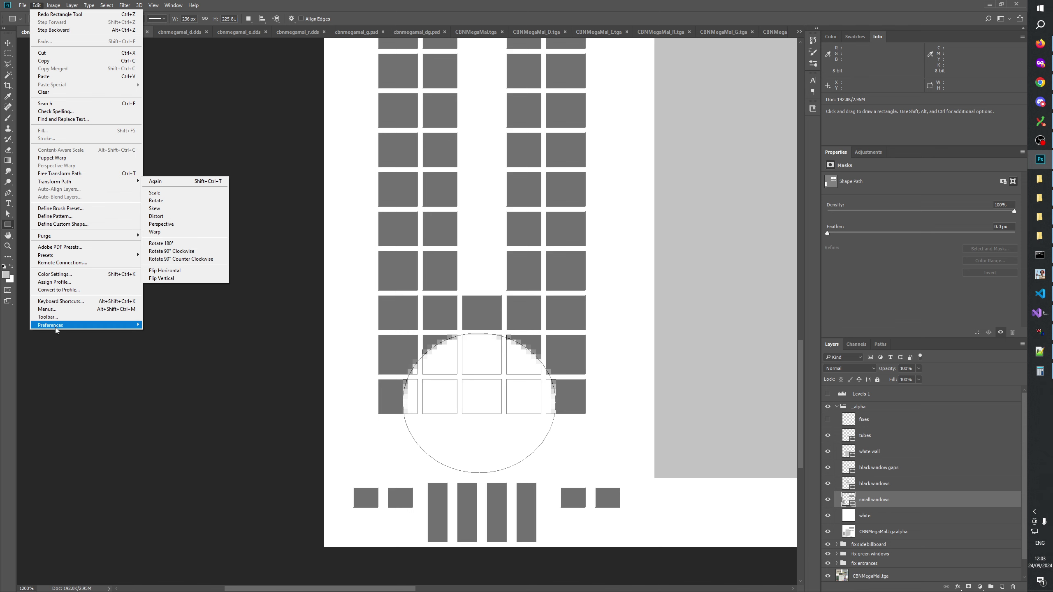
{"action": "left_click", "coordinate": [578, 320]}
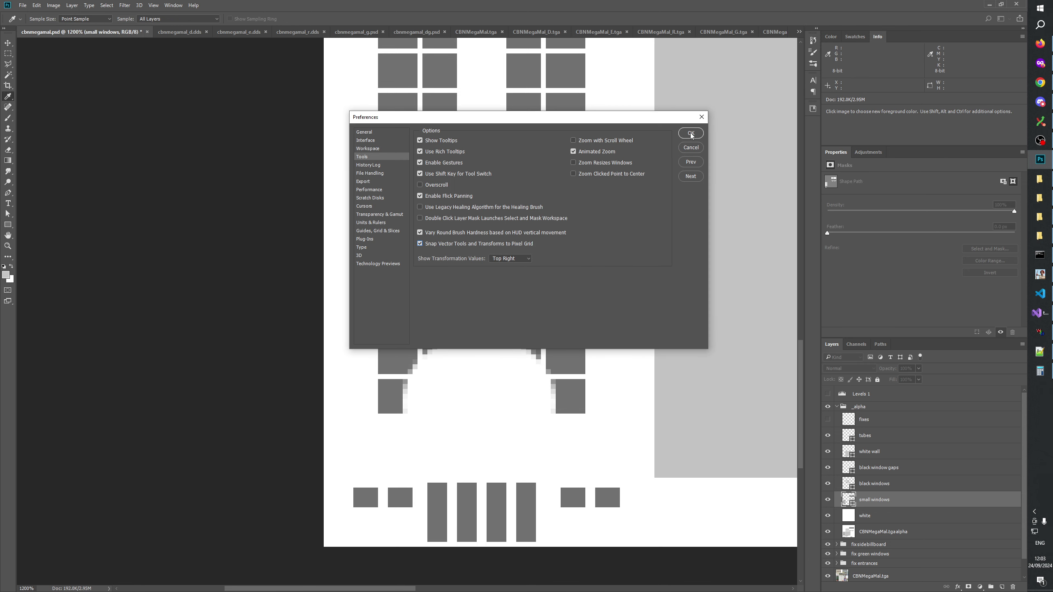
{"action": "left_click", "coordinate": [691, 133]}
Add 1 px high rectangles along the lowest window row on the small windows layer and compare them with the building texture
{"action": "left_click_drag", "start_coordinate": [409, 412], "coordinate": [586, 412]}
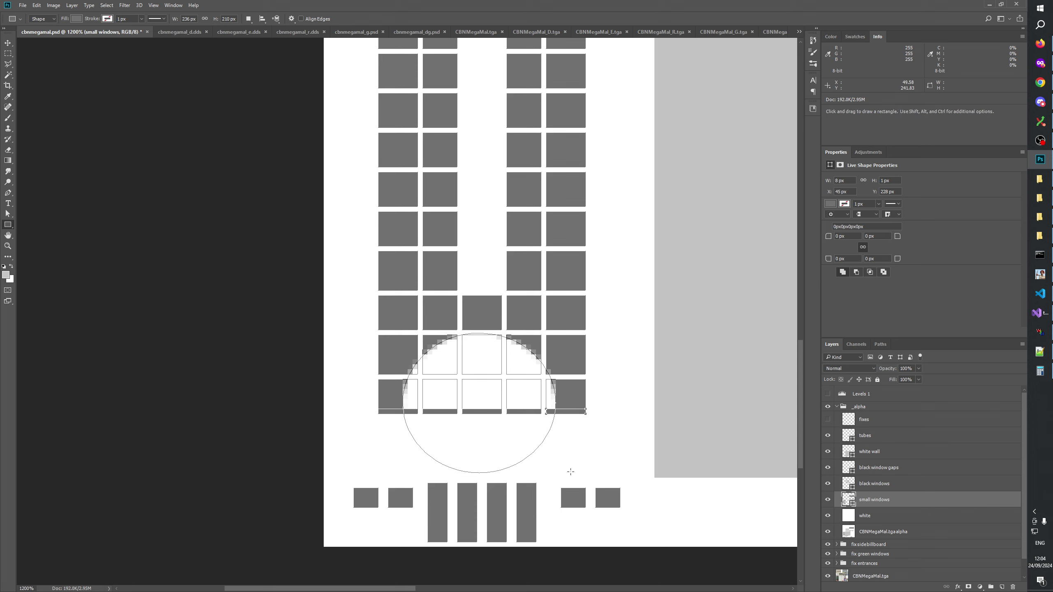
{"action": "key", "text": "Return"}
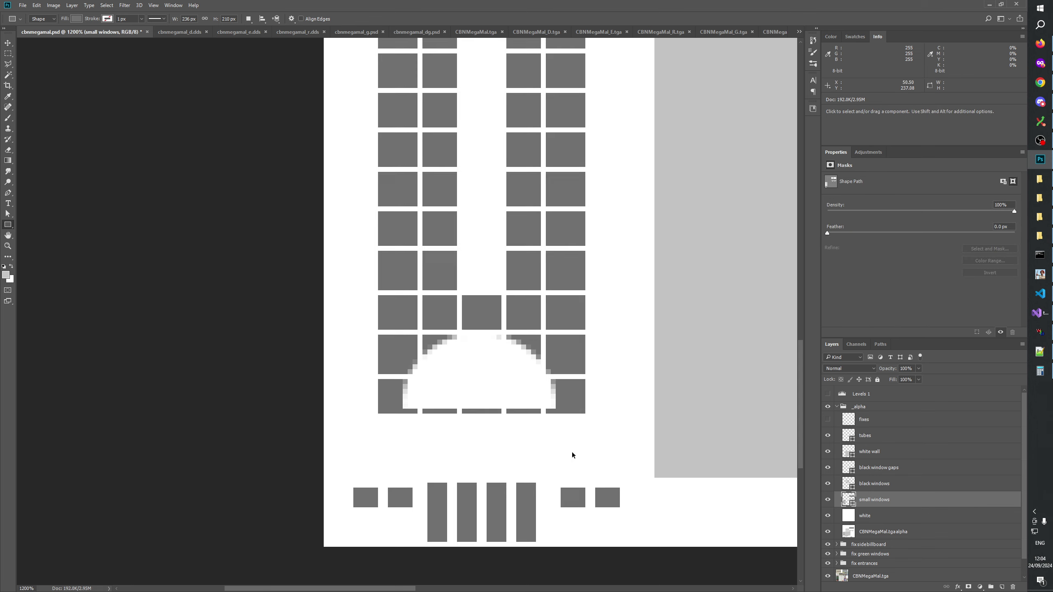
{"action": "left_click", "coordinate": [829, 407]}
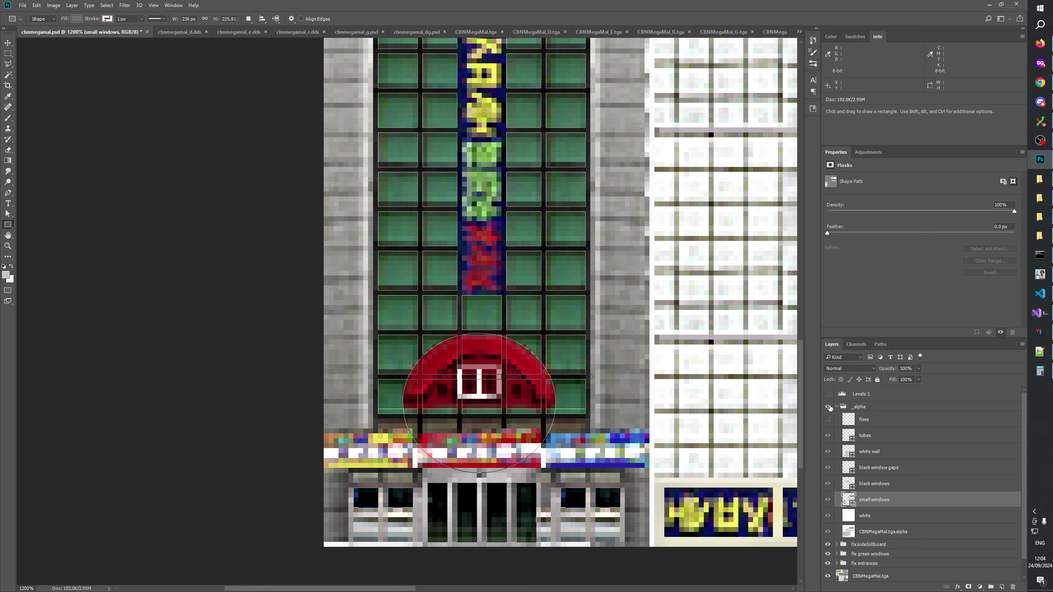
{"action": "left_click", "coordinate": [828, 407]}
{"action": "left_click", "coordinate": [828, 407]}
{"action": "left_click", "coordinate": [828, 407]}
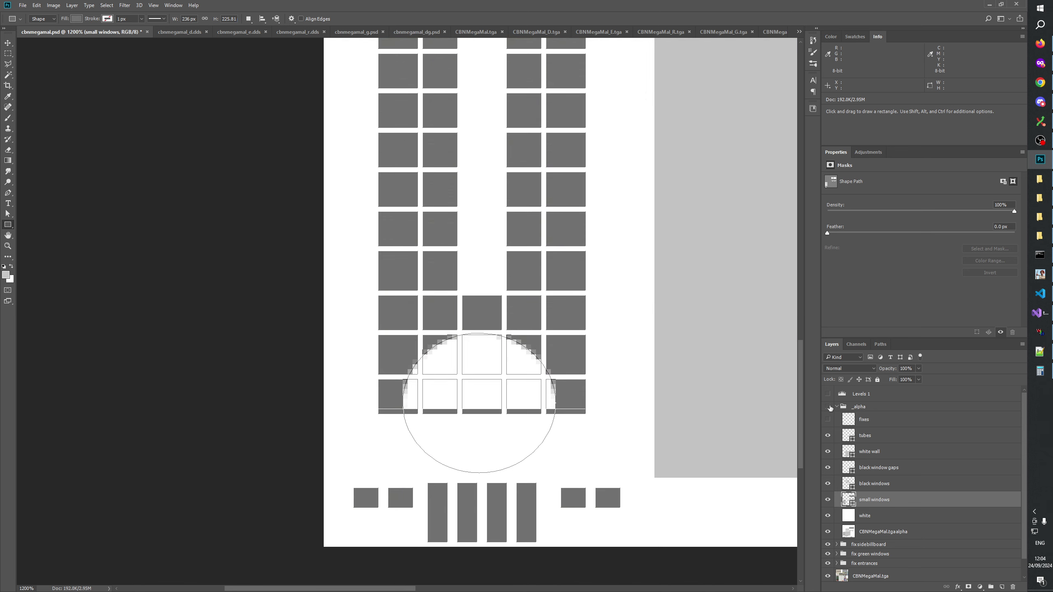
{"action": "left_click", "coordinate": [828, 407]}
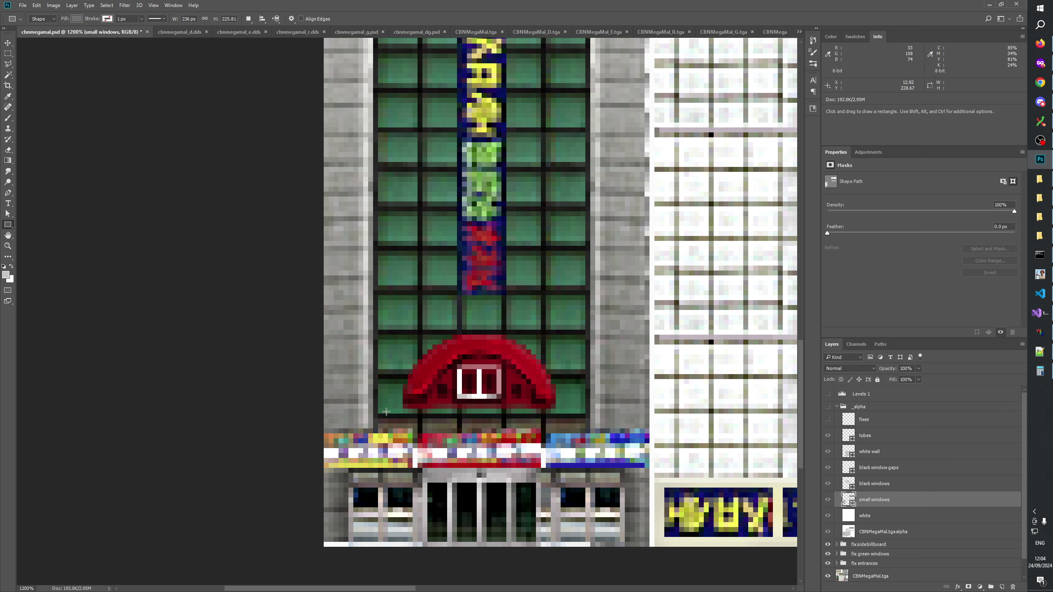
{"action": "left_click", "coordinate": [828, 406]}
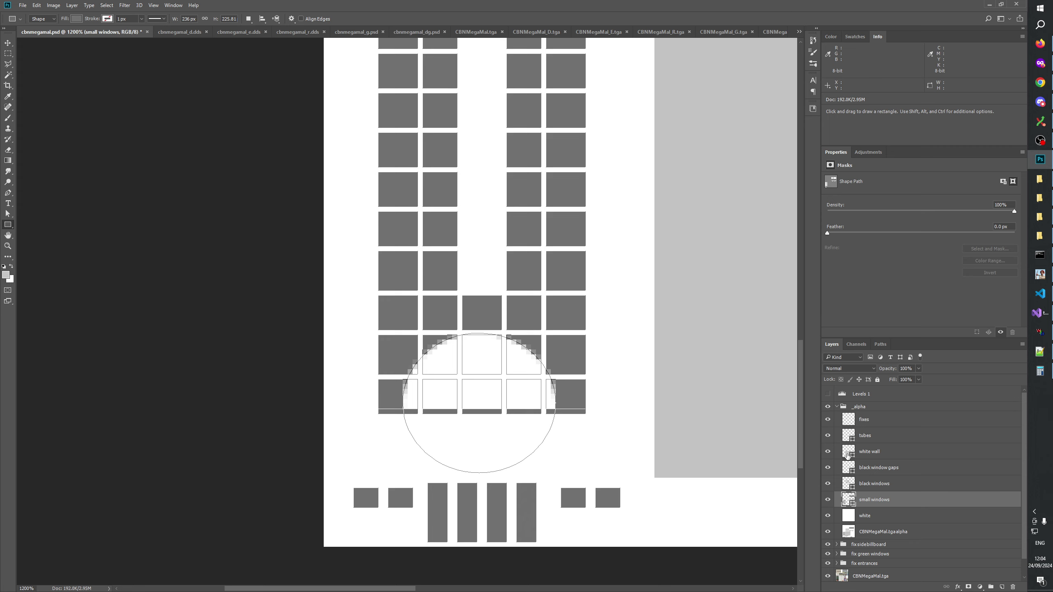
Revert the document history to the last Transform Path state, before the added rectangles
{"action": "left_click", "coordinate": [563, 411]}
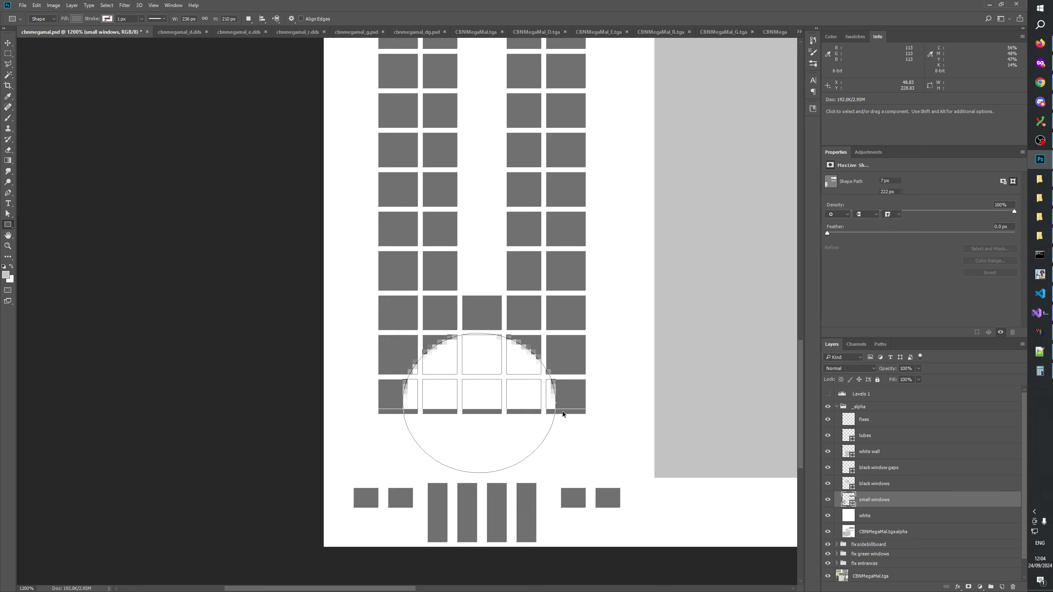
{"action": "left_click", "coordinate": [813, 41]}
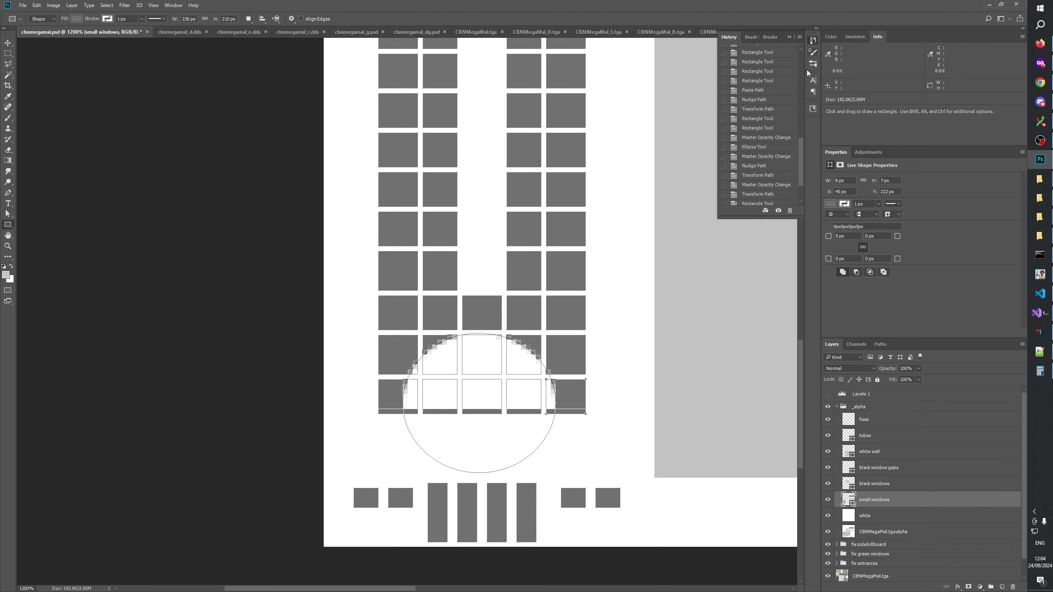
{"action": "left_click", "coordinate": [759, 154]}
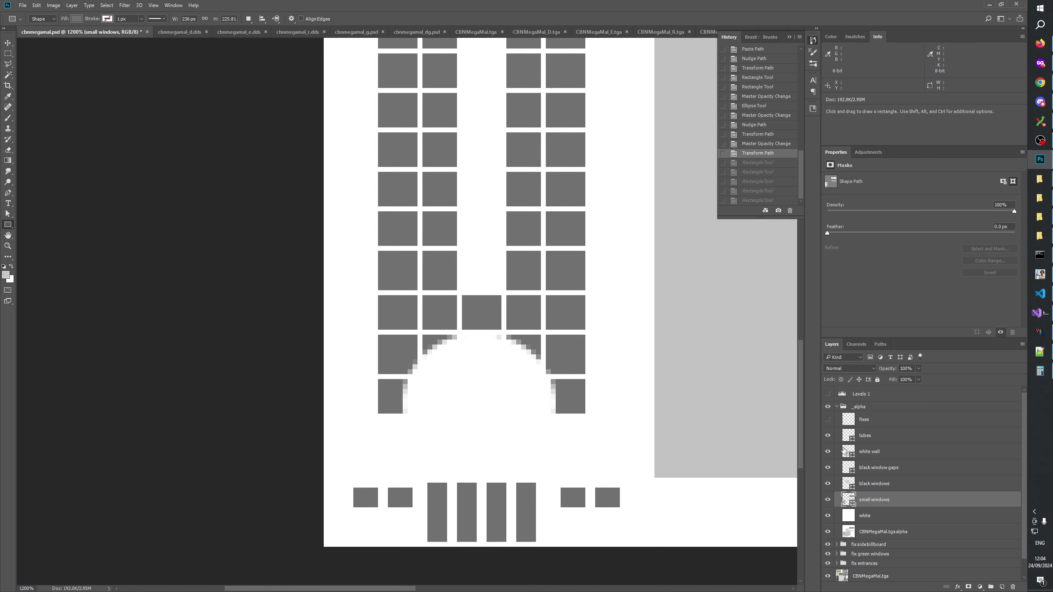
Expand the fix green windows group and hide the _alpha group
{"action": "scroll", "coordinate": [854, 498], "scroll_direction": "down", "scroll_amount": 1}
{"action": "left_click", "coordinate": [862, 535]}
{"action": "left_click", "coordinate": [836, 535]}
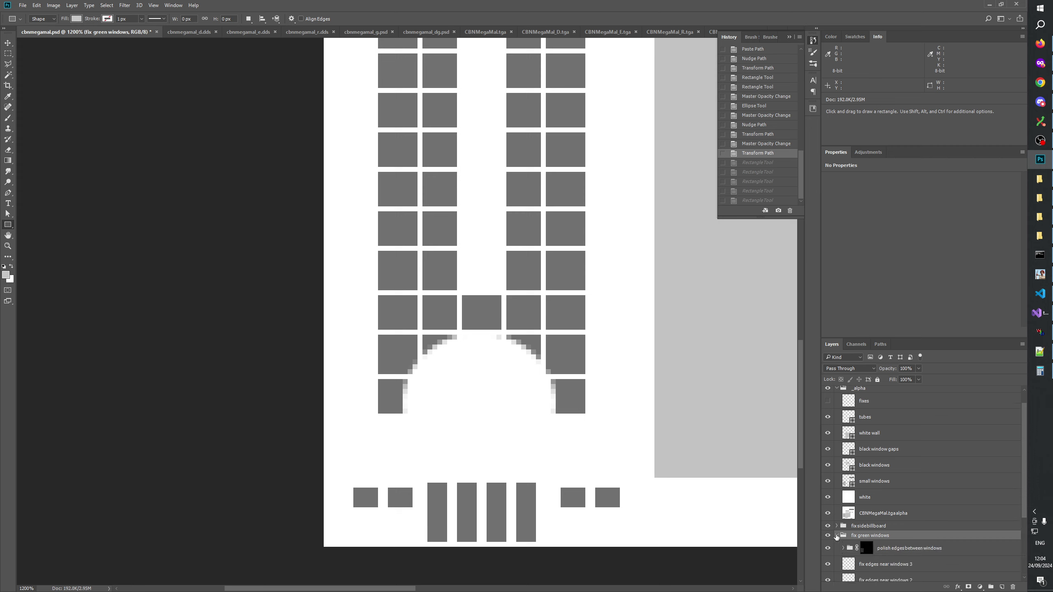
{"action": "scroll", "coordinate": [852, 503], "scroll_direction": "down", "scroll_amount": 5}
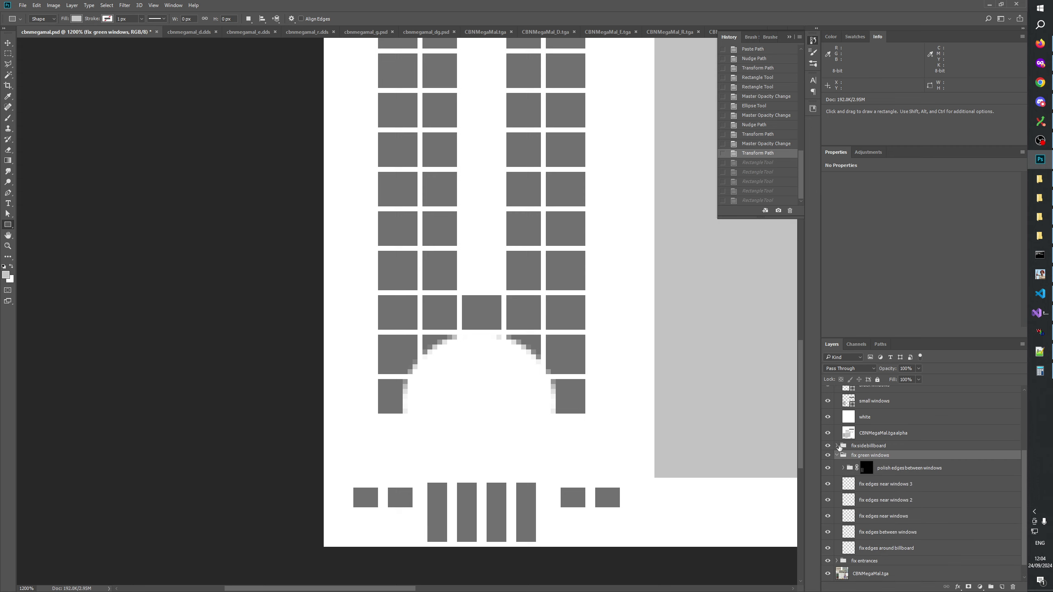
{"action": "scroll", "coordinate": [841, 441], "scroll_direction": "up", "scroll_amount": 6}
{"action": "left_click", "coordinate": [828, 406]}
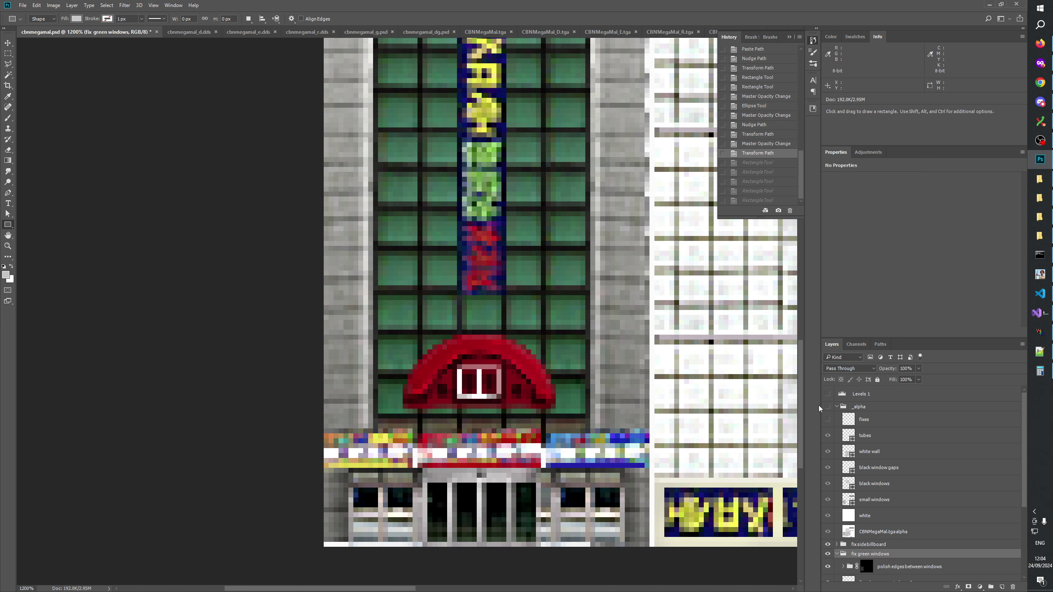
Try selecting the 1 px strip directly beneath the red arch with a rectangular marquee, and clear the selection
{"action": "left_click", "coordinate": [8, 54]}
{"action": "left_click_drag", "start_coordinate": [403, 411], "coordinate": [551, 411]}
{"action": "left_click", "coordinate": [457, 396]}
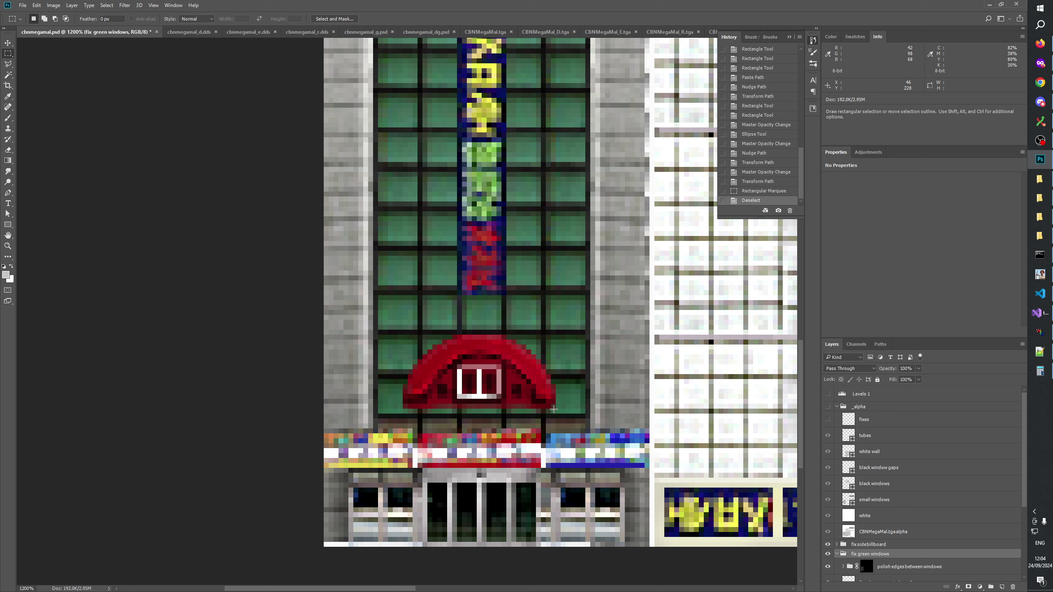
{"action": "left_click_drag", "start_coordinate": [551, 410], "coordinate": [565, 317]}
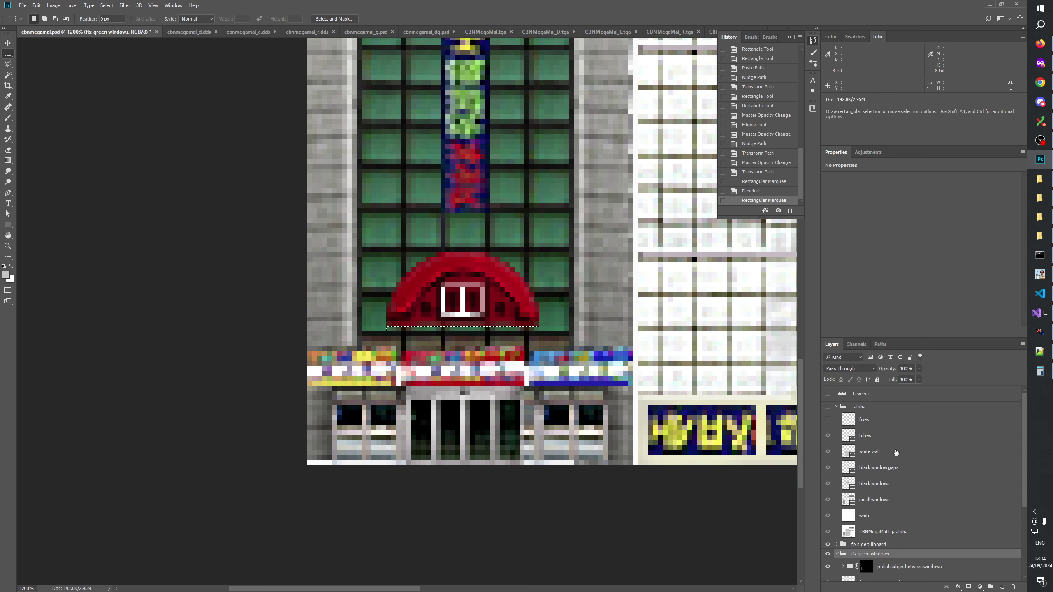
{"action": "scroll", "coordinate": [893, 498], "scroll_direction": "down", "scroll_amount": 5}
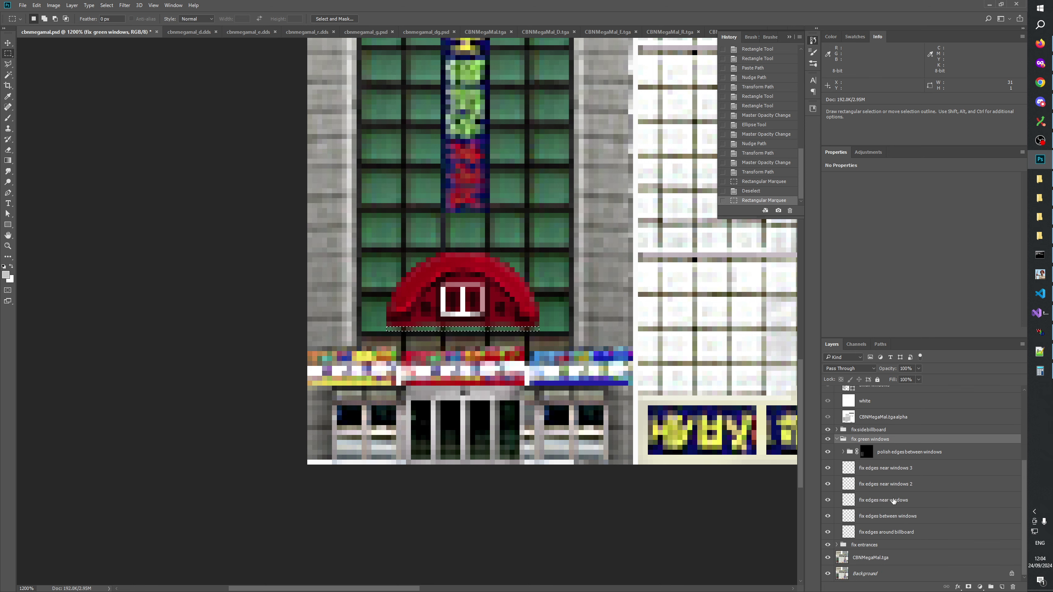
{"action": "left_click_drag", "start_coordinate": [595, 385], "coordinate": [440, 385]}
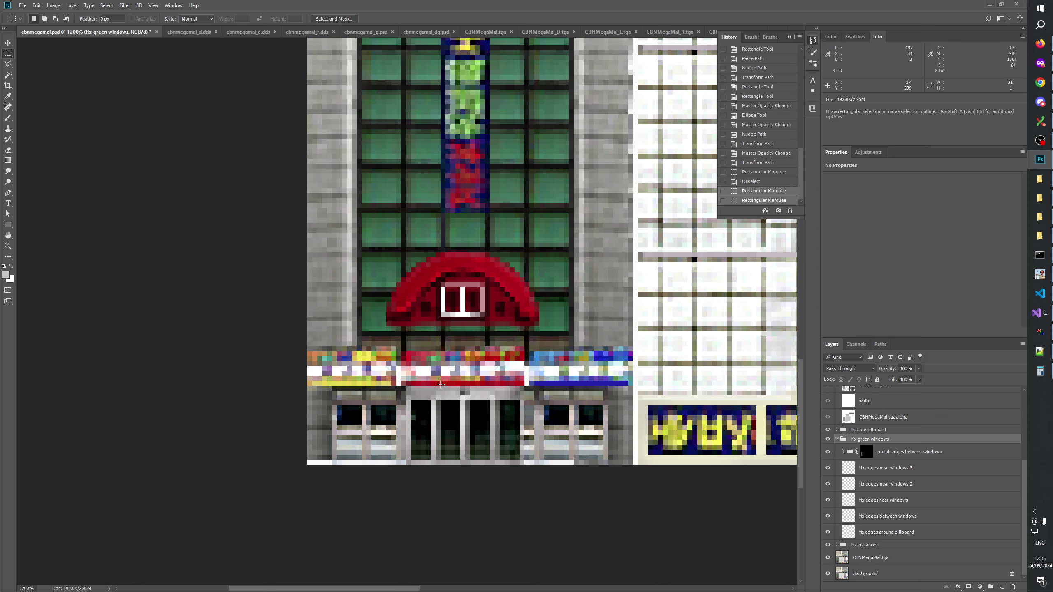
{"action": "left_click", "coordinate": [440, 385]}
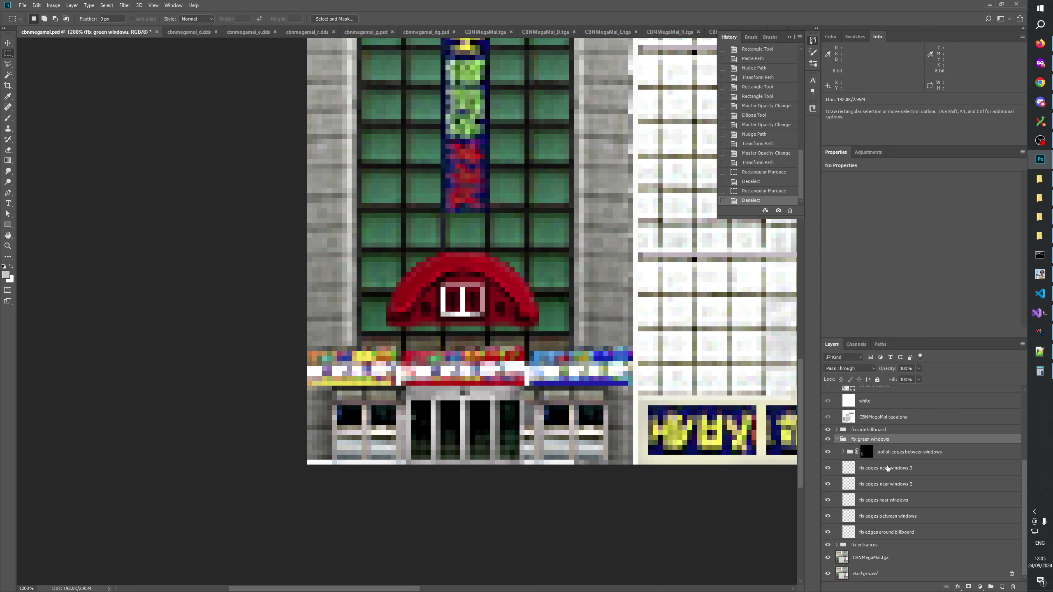
Expand the polish edges between windows group and compare the texture with and without it
{"action": "left_click", "coordinate": [853, 452]}
{"action": "left_click", "coordinate": [843, 452]}
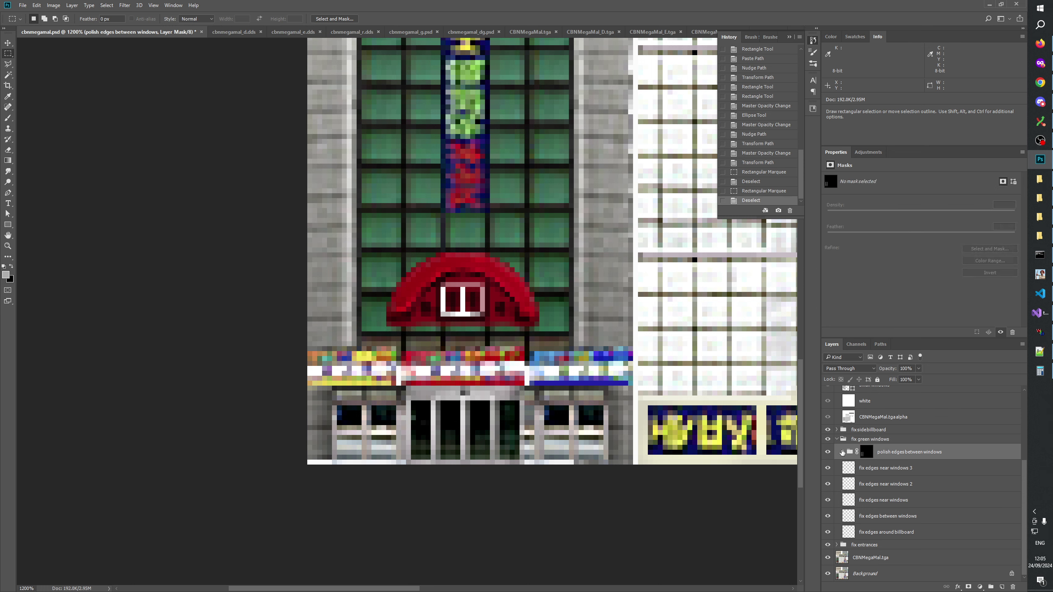
{"action": "left_click", "coordinate": [828, 452]}
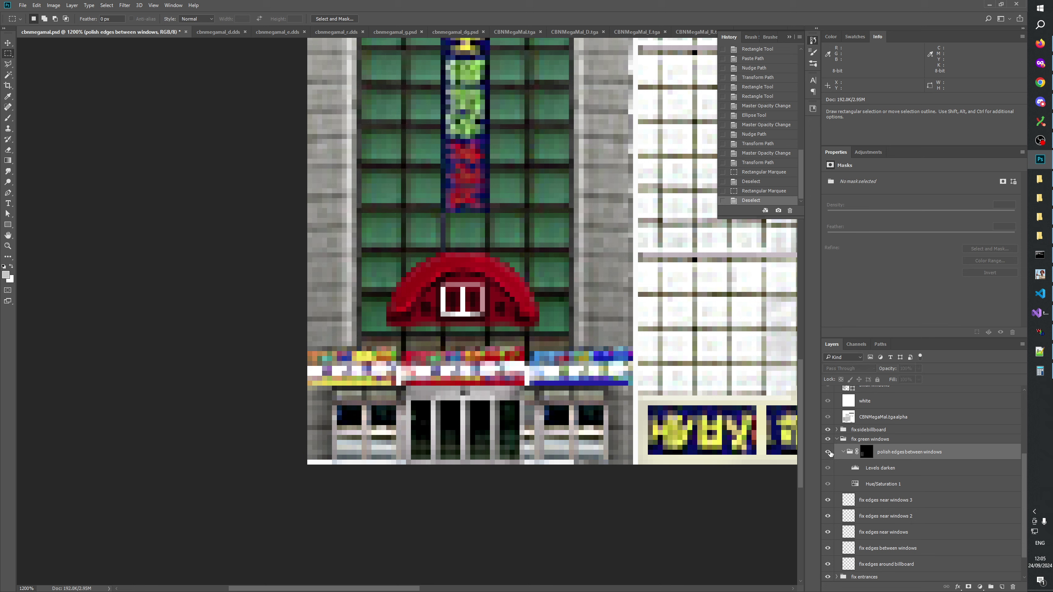
{"action": "left_click", "coordinate": [828, 452]}
{"action": "left_click", "coordinate": [828, 452]}
{"action": "left_click", "coordinate": [828, 452]}
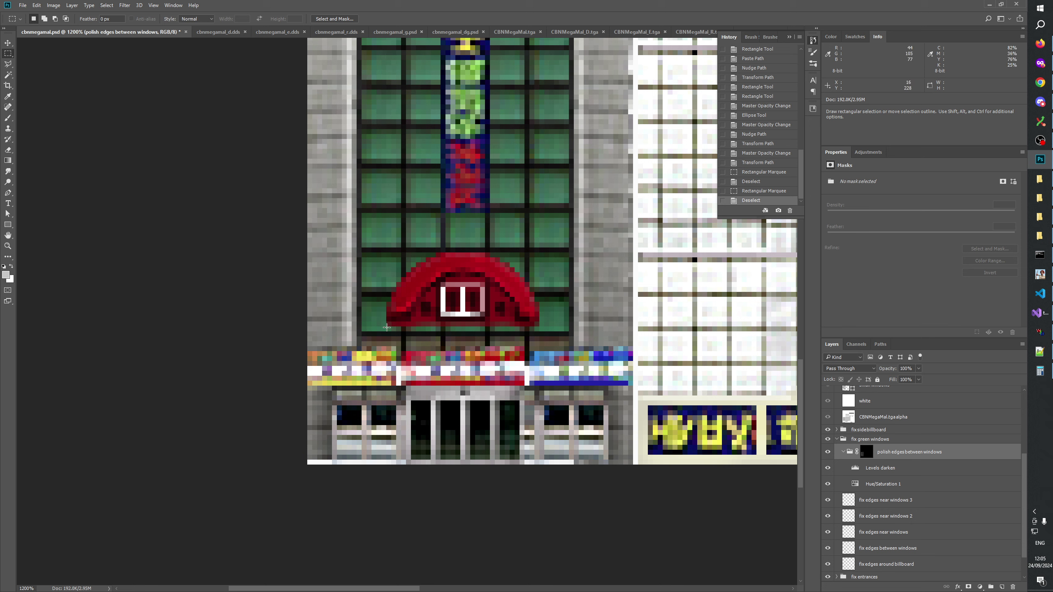
Fill a 31 × 1 px strip directly beneath the red arch with white on the polish edges between windows mask, and deselect
{"action": "left_click_drag", "start_coordinate": [386, 327], "coordinate": [448, 329]}
{"action": "left_click_drag", "start_coordinate": [537, 330], "coordinate": [538, 330]}
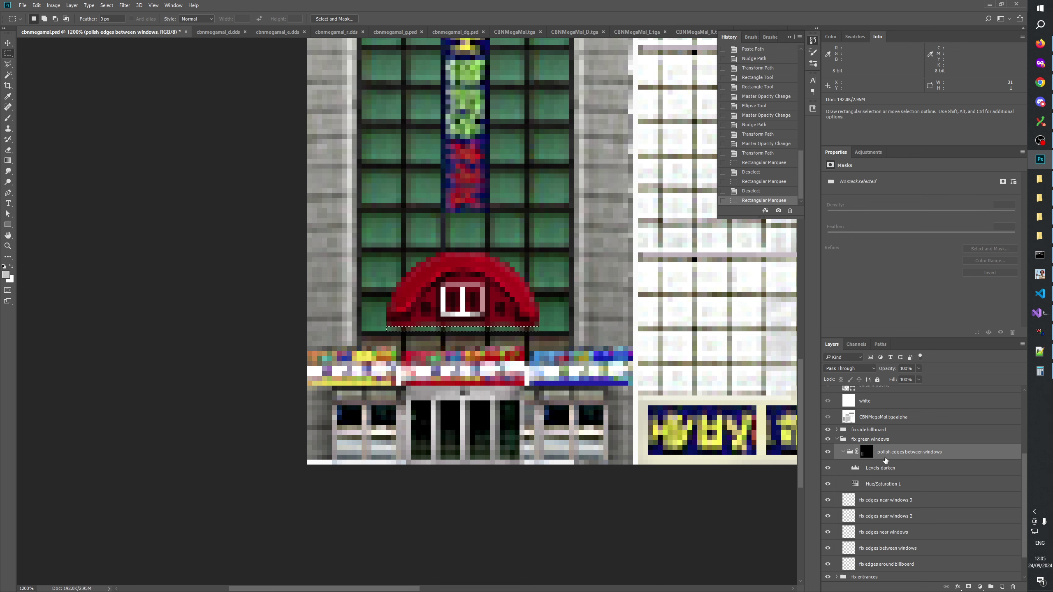
{"action": "left_click", "coordinate": [867, 452]}
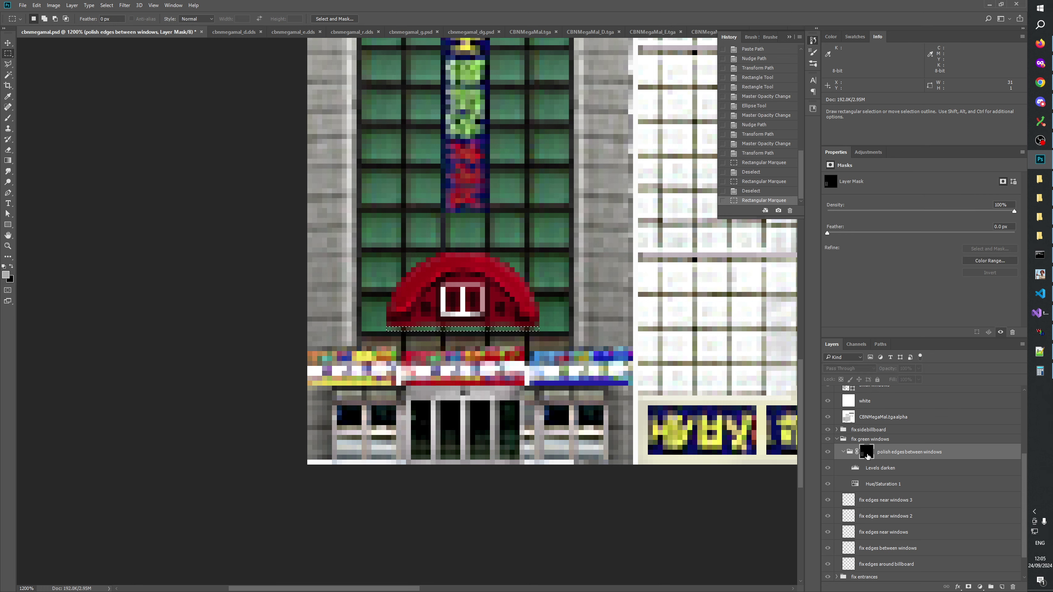
{"action": "left_click", "coordinate": [867, 455], "text": "alt"}
{"action": "left_click", "coordinate": [828, 452]}
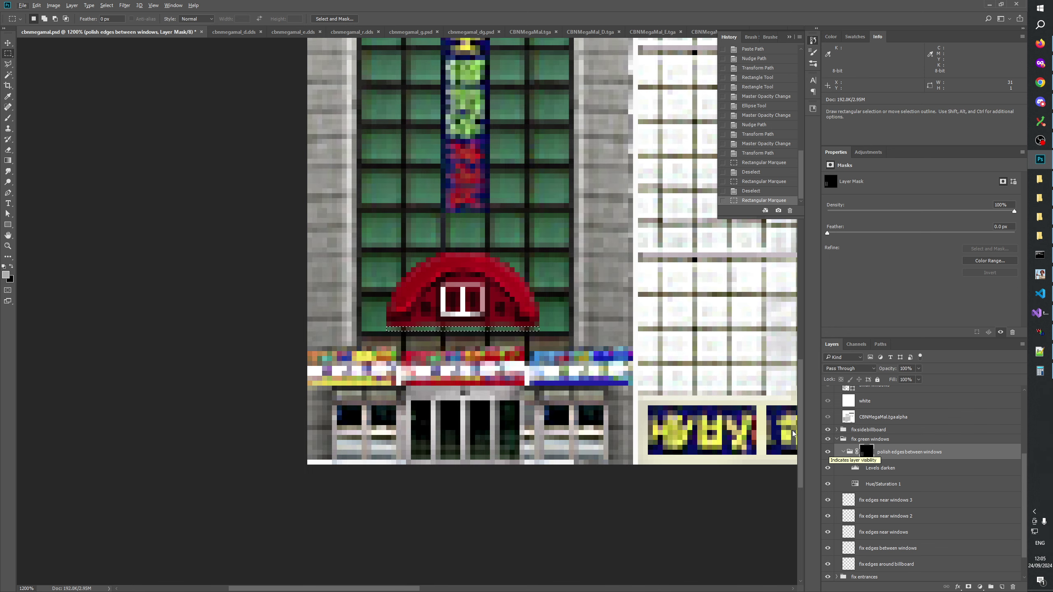
{"action": "left_click", "coordinate": [4, 266]}
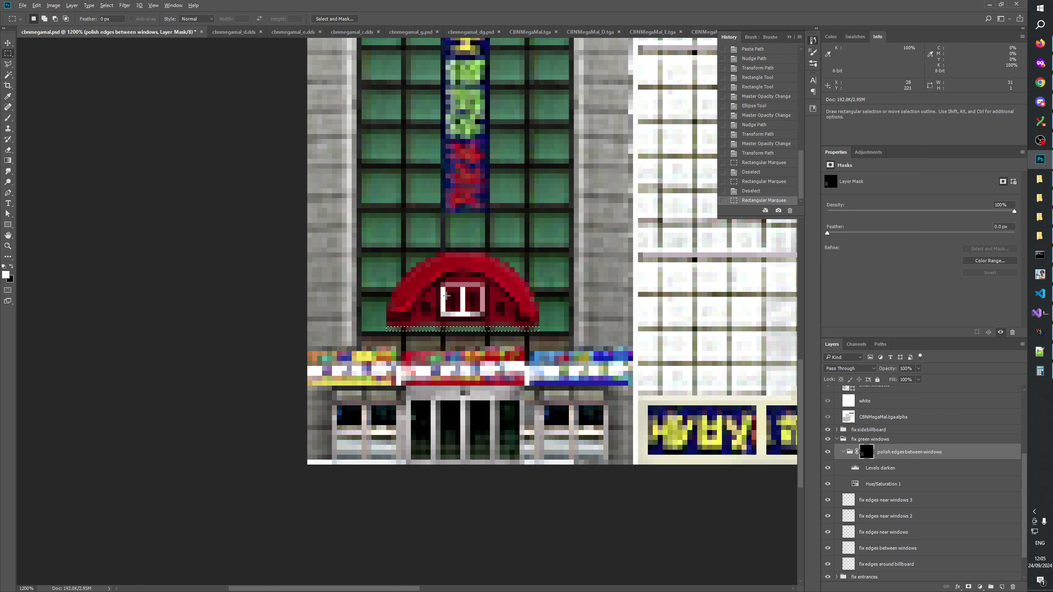
{"action": "key", "text": "alt+BackSpace"}
{"action": "key", "text": "ctrl+d"}
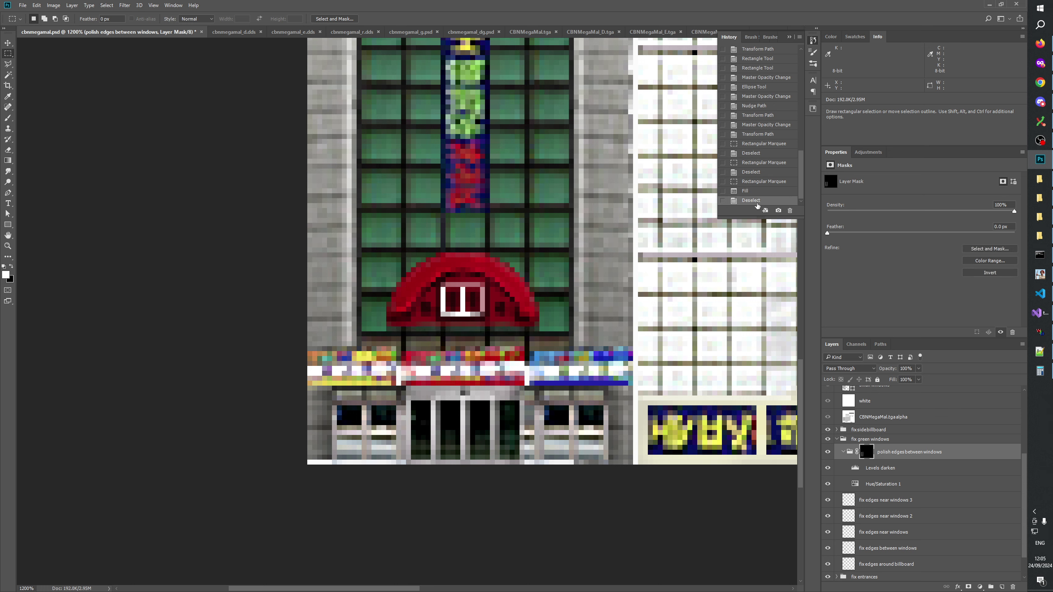
Revert the mask fill with the strip still selected, and add a layer named fix edge under red thing above the polish edges between windows group
{"action": "left_click", "coordinate": [754, 190]}
{"action": "left_click", "coordinate": [756, 183]}
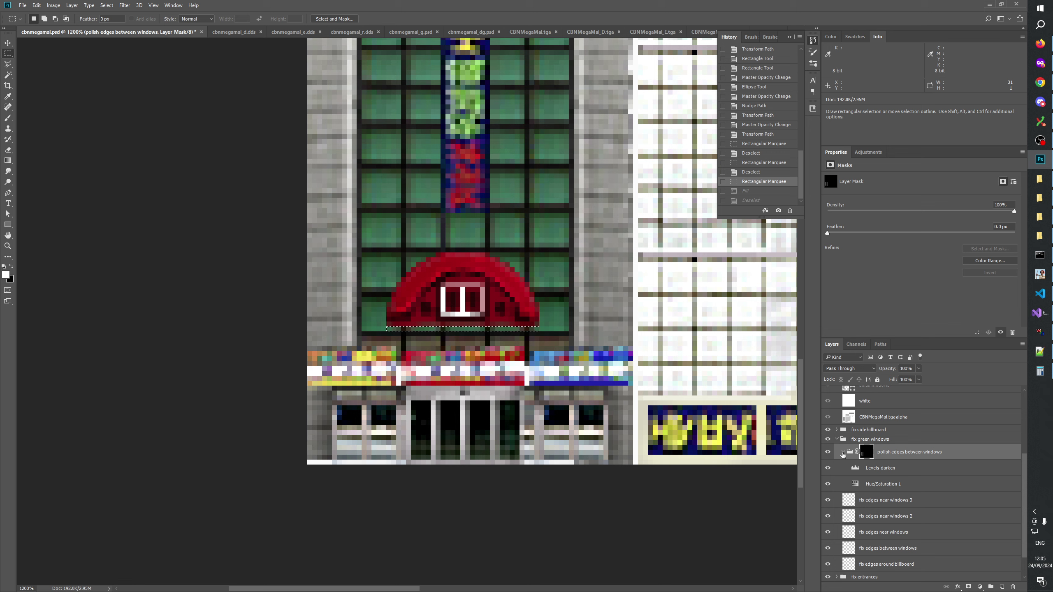
{"action": "left_click", "coordinate": [843, 453]}
{"action": "left_click", "coordinate": [1002, 587]}
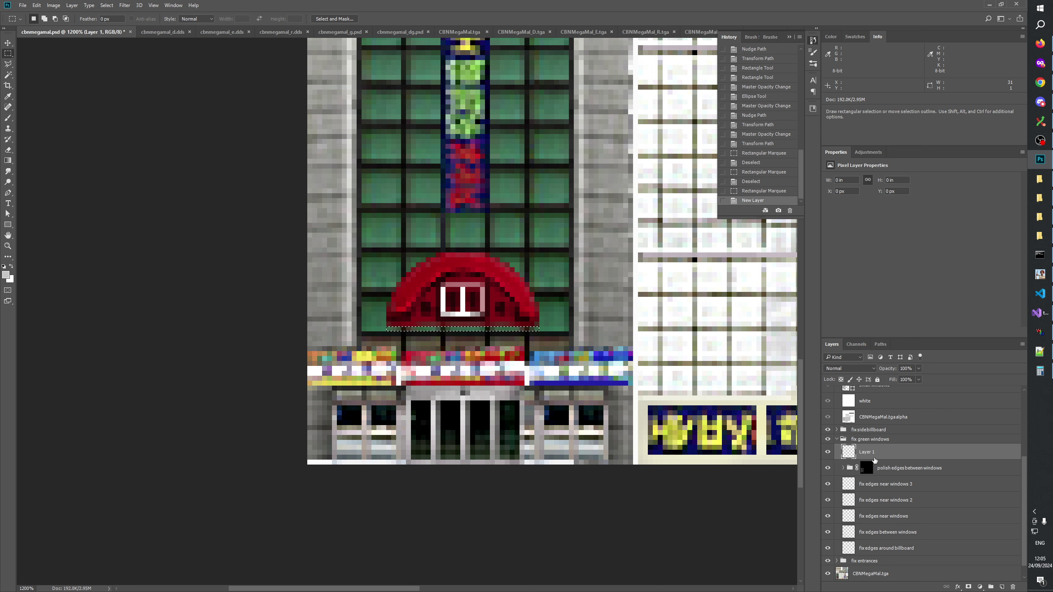
{"action": "double_click", "coordinate": [886, 456]}
{"action": "type", "text": "fix edge under red"}
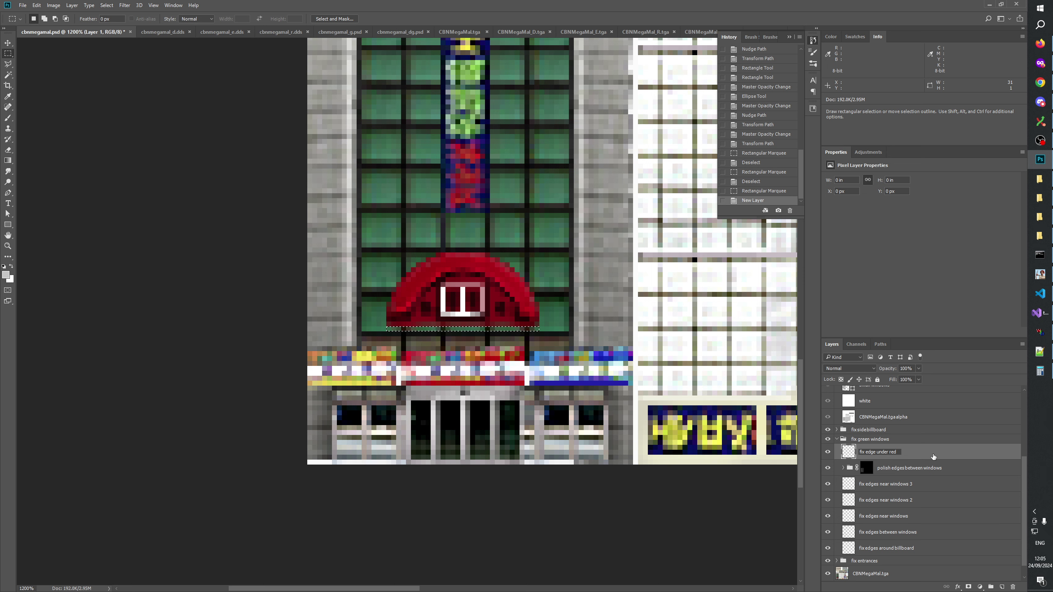
{"action": "type", "text": "thing"}
{"action": "key", "text": "Return"}
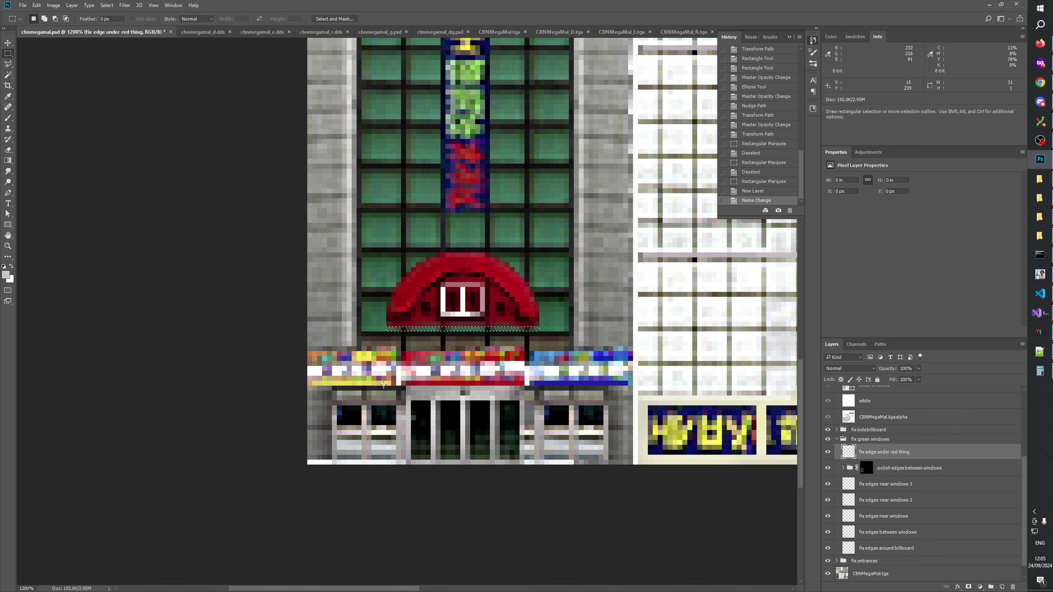
Fill the selected 31 × 1 px strip beneath the red arch with a dark red sampled from the arch's base, and deselect
{"action": "left_click", "coordinate": [3, 266]}
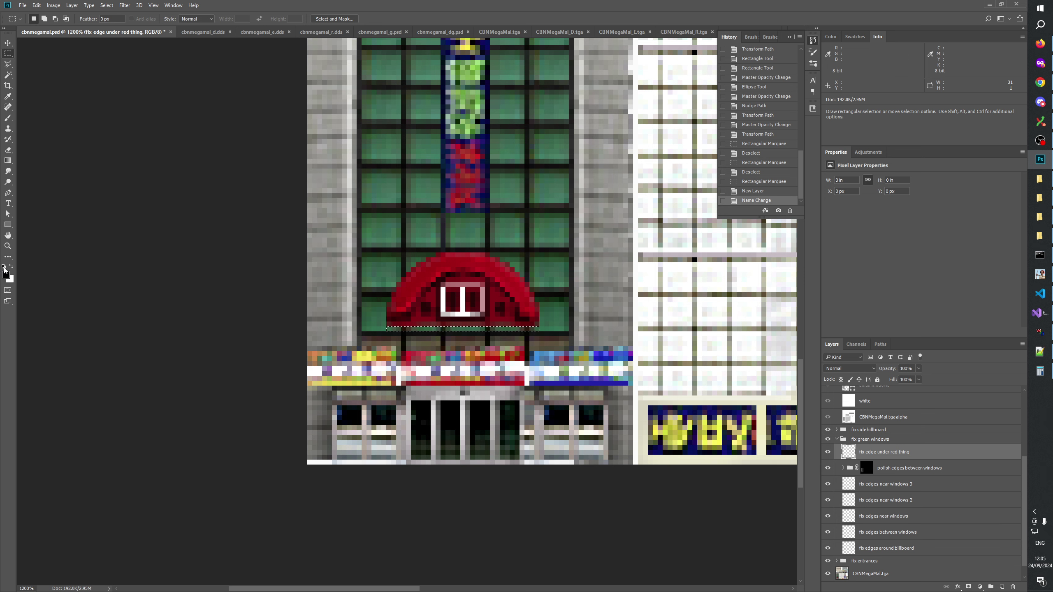
{"action": "key", "text": "alt"}
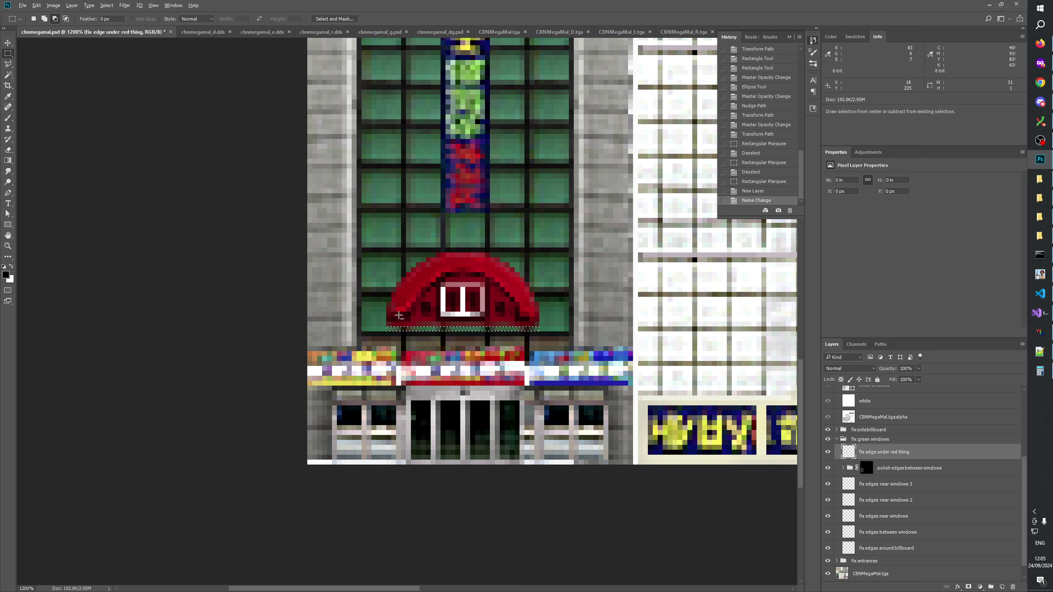
{"action": "left_click", "coordinate": [7, 246]}
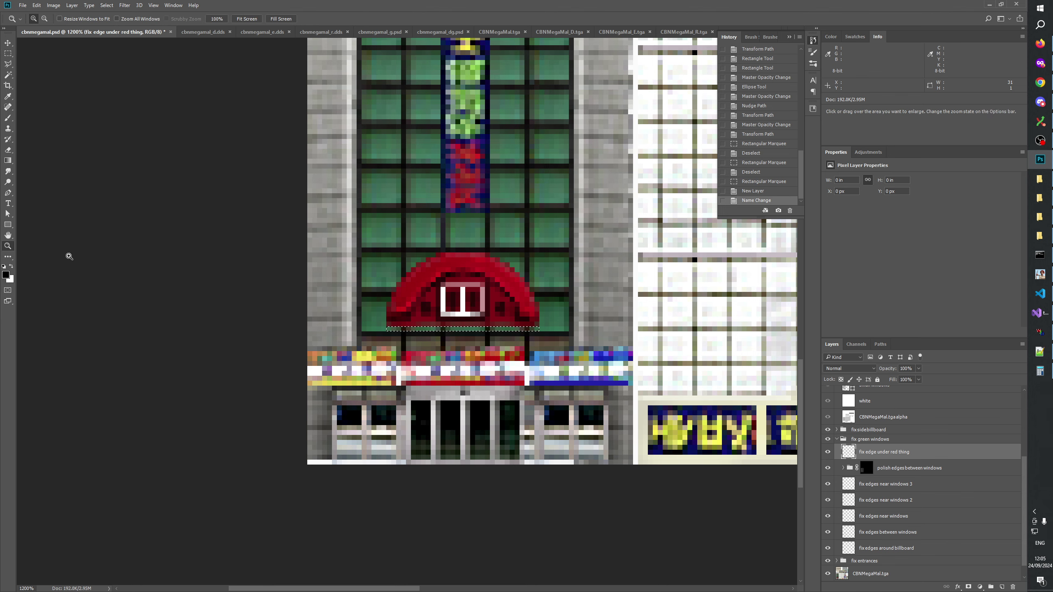
{"action": "left_click", "coordinate": [473, 364]}
{"action": "left_click", "coordinate": [473, 364]}
{"action": "left_click", "coordinate": [473, 364]}
{"action": "left_click_drag", "start_coordinate": [466, 328], "coordinate": [459, 451]}
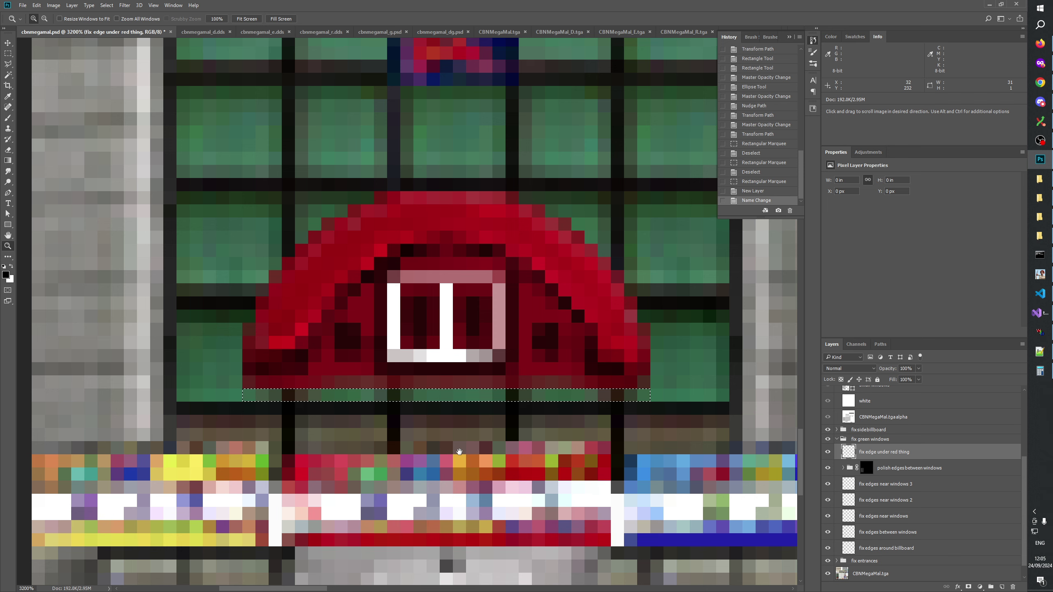
{"action": "left_click", "coordinate": [9, 96]}
{"action": "left_click", "coordinate": [266, 380]}
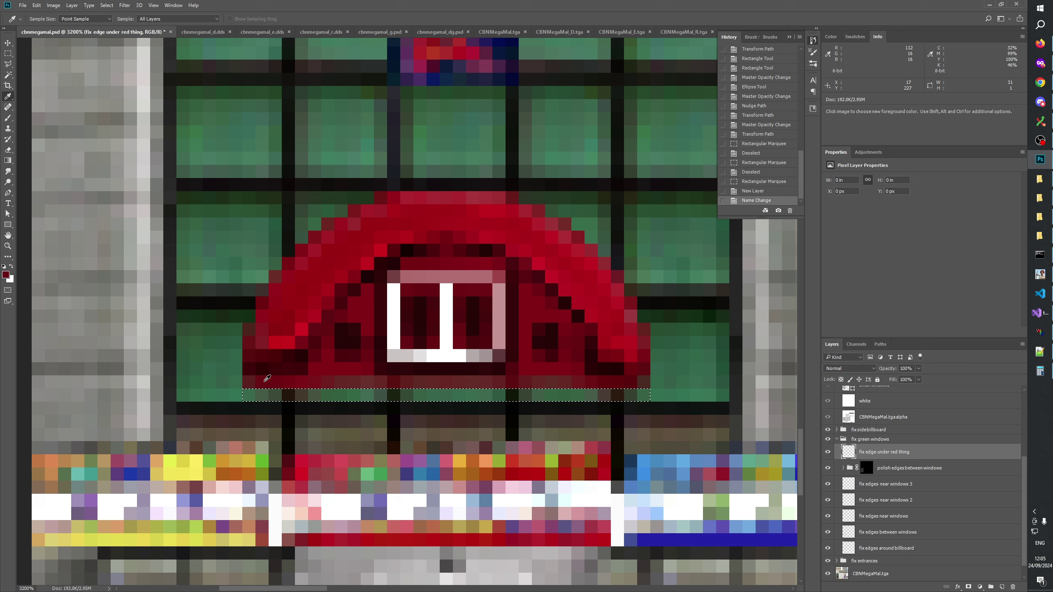
{"action": "key", "text": "alt+BackSpace"}
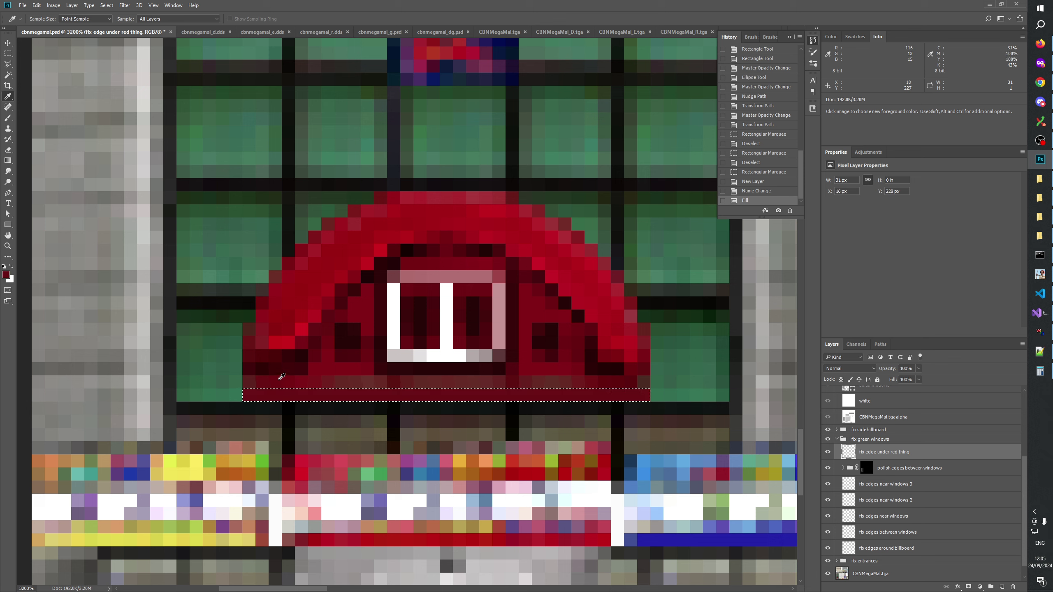
{"action": "key", "text": "m"}
{"action": "key", "text": "ctrl+d"}
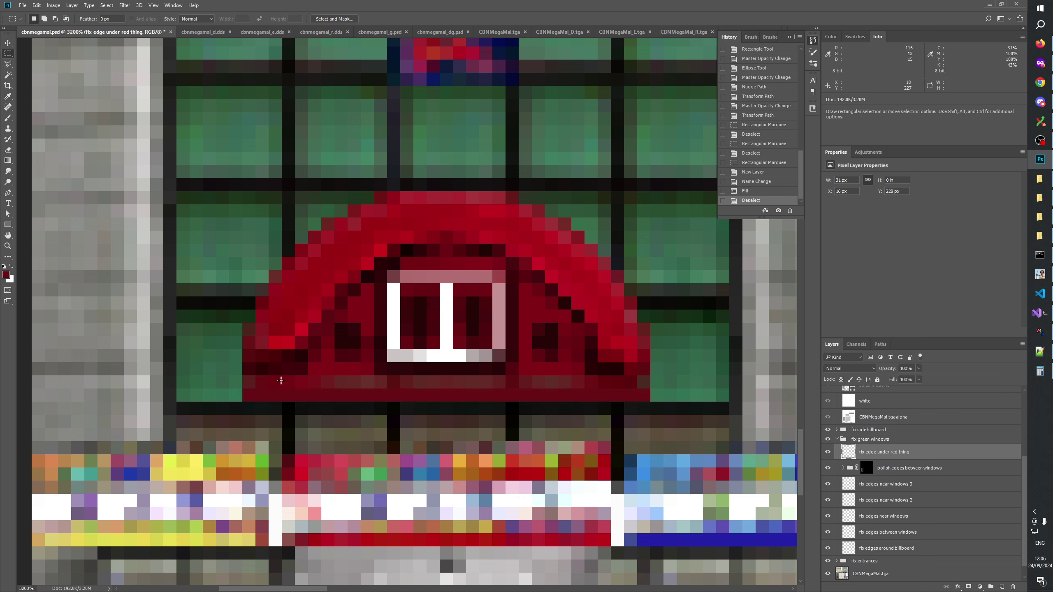
Fill the 27 × 1 px row just above the red strip with the same dark red, deselect, and compare the texture with and without the layer
{"action": "left_click_drag", "start_coordinate": [273, 379], "coordinate": [622, 382]}
{"action": "key", "text": "alt+BackSpace"}
{"action": "key", "text": "ctrl+d"}
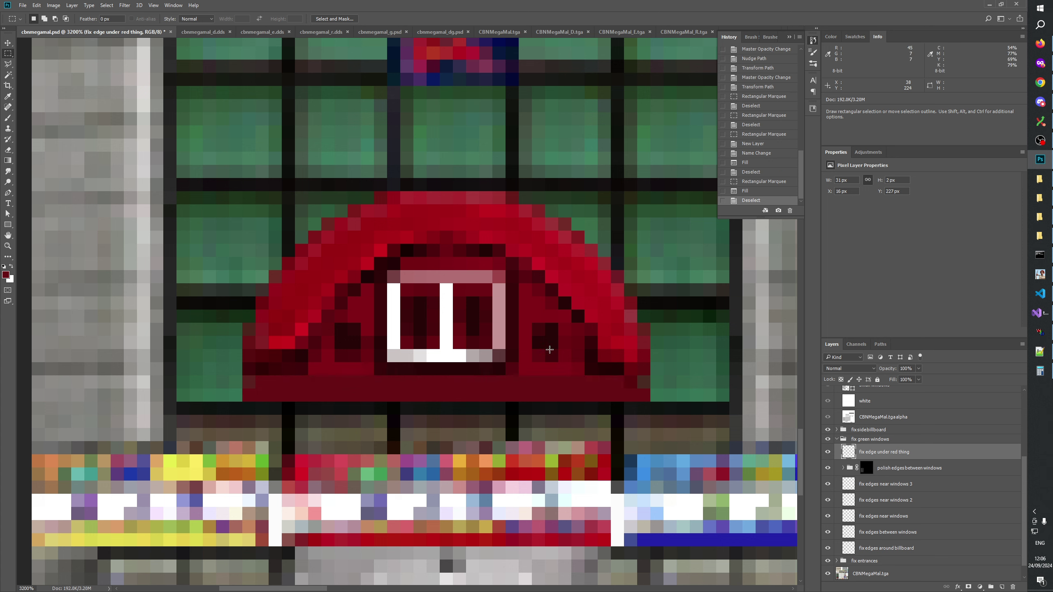
{"action": "left_click", "coordinate": [828, 452]}
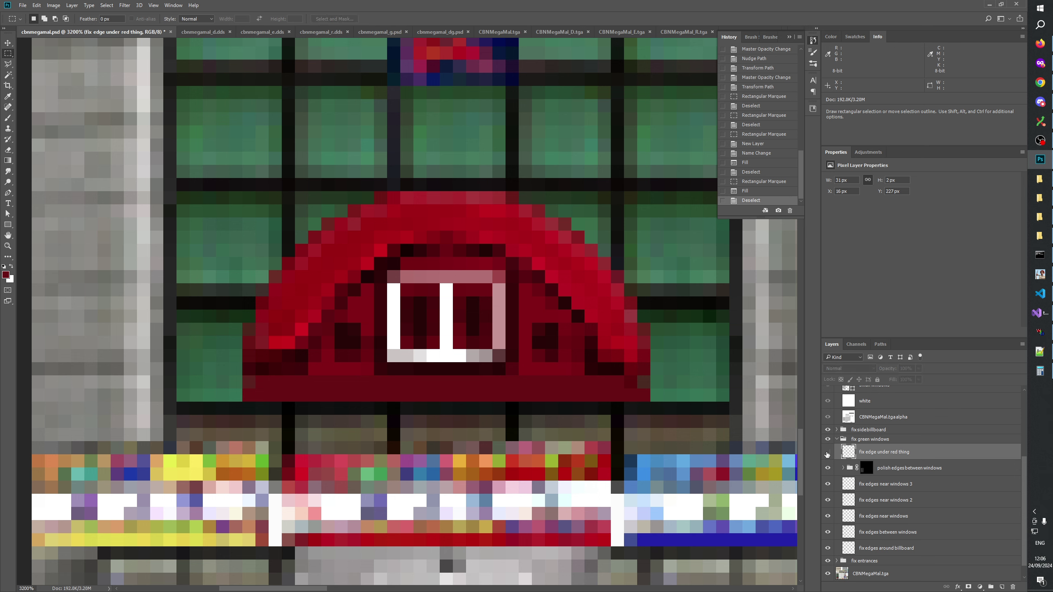
{"action": "left_click", "coordinate": [828, 453]}
{"action": "left_click", "coordinate": [828, 452]}
{"action": "left_click", "coordinate": [828, 452]}
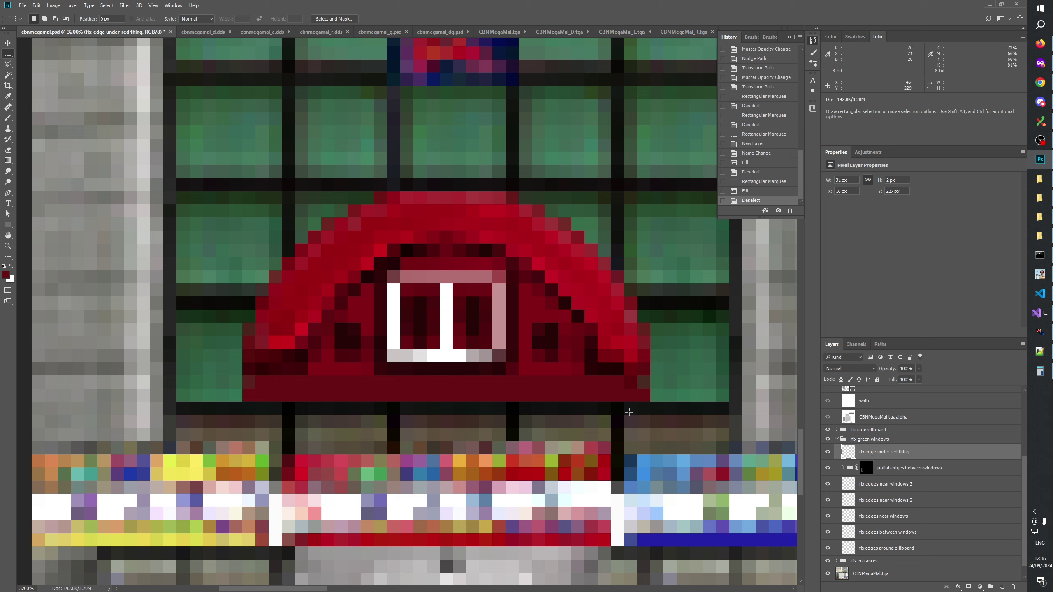
Refill all painted pixels of the fix edge under red thing layer with a darker red sampled from the arch, and deselect
{"action": "left_click", "coordinate": [7, 96]}
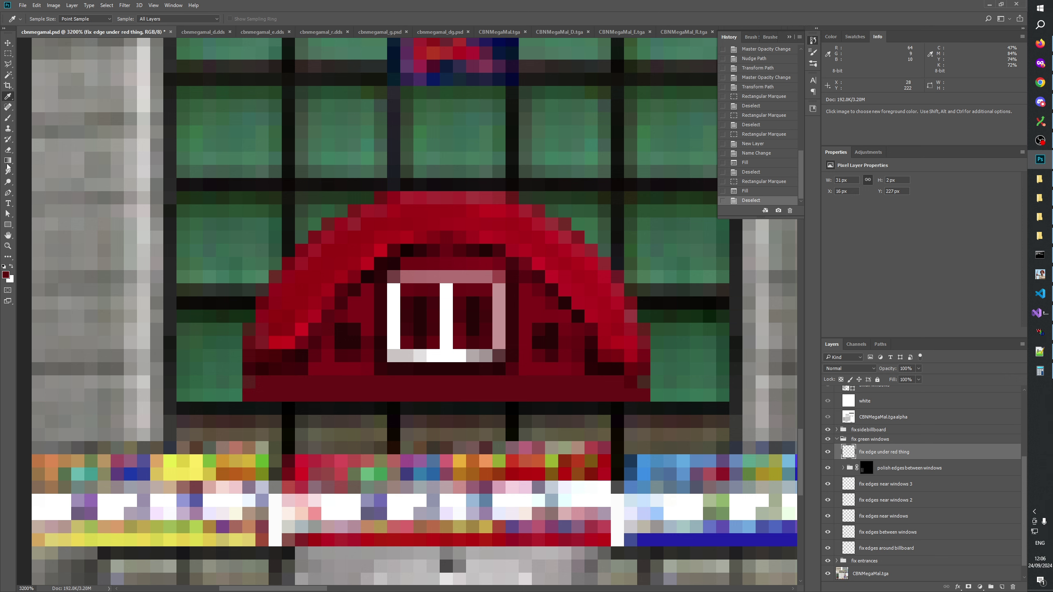
{"action": "left_click", "coordinate": [8, 53]}
{"action": "left_click", "coordinate": [849, 454], "text": "ctrl"}
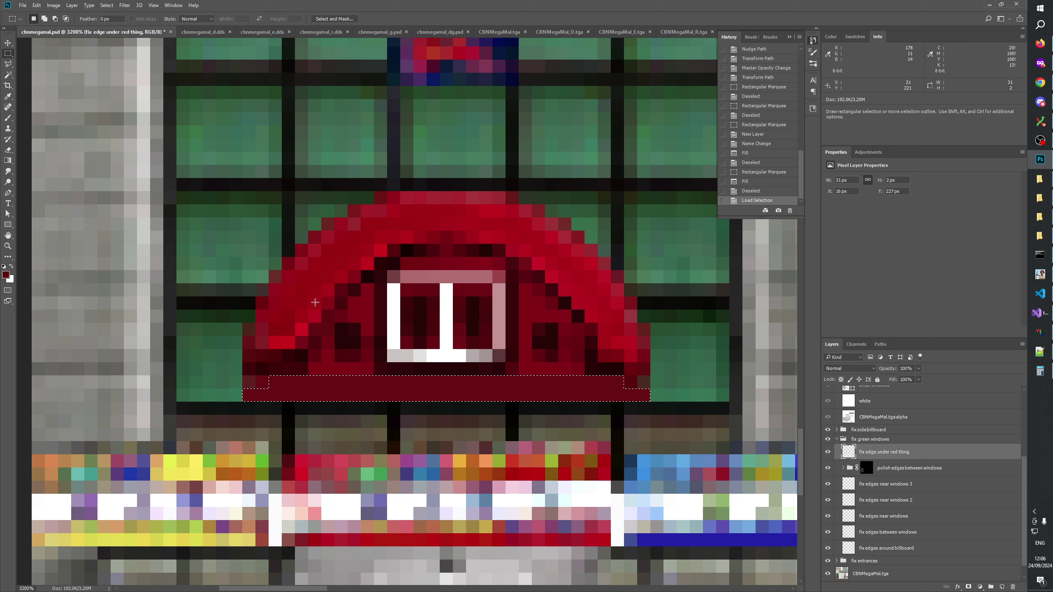
{"action": "key", "text": "alt+BackSpace"}
{"action": "key", "text": "ctrl+d"}
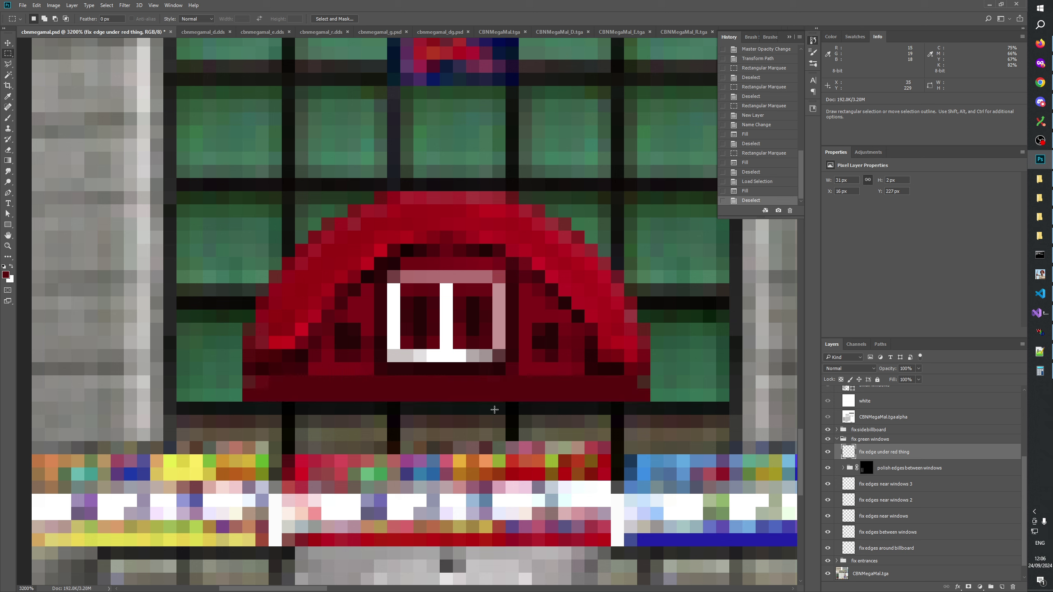
{"action": "left_click", "coordinate": [848, 452], "text": "ctrl"}
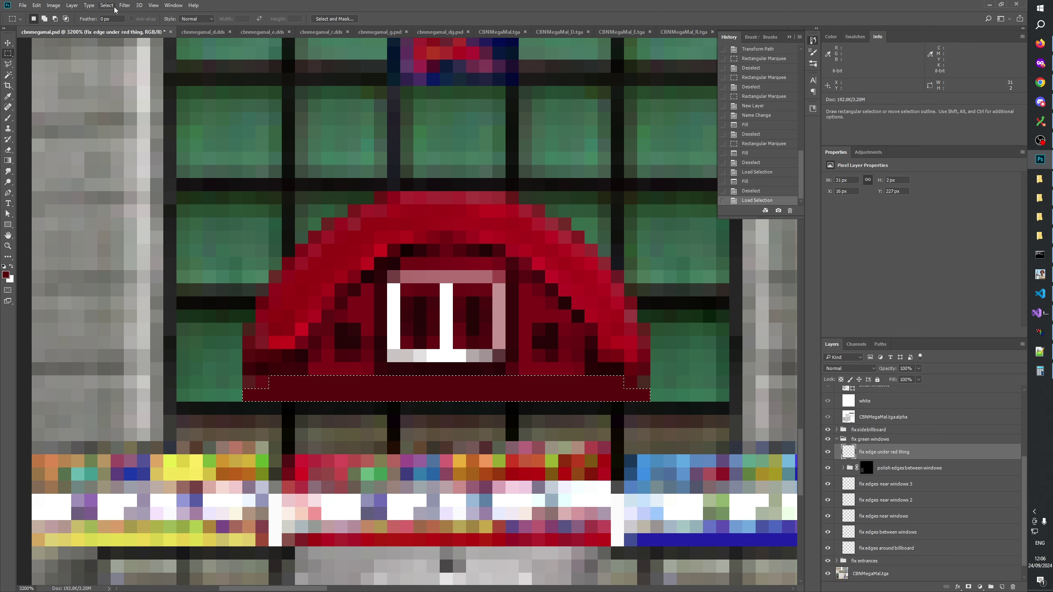
{"action": "left_click", "coordinate": [125, 5]}
{"action": "mouse_move", "coordinate": [131, 119]}
{"action": "left_click", "coordinate": [251, 120]}
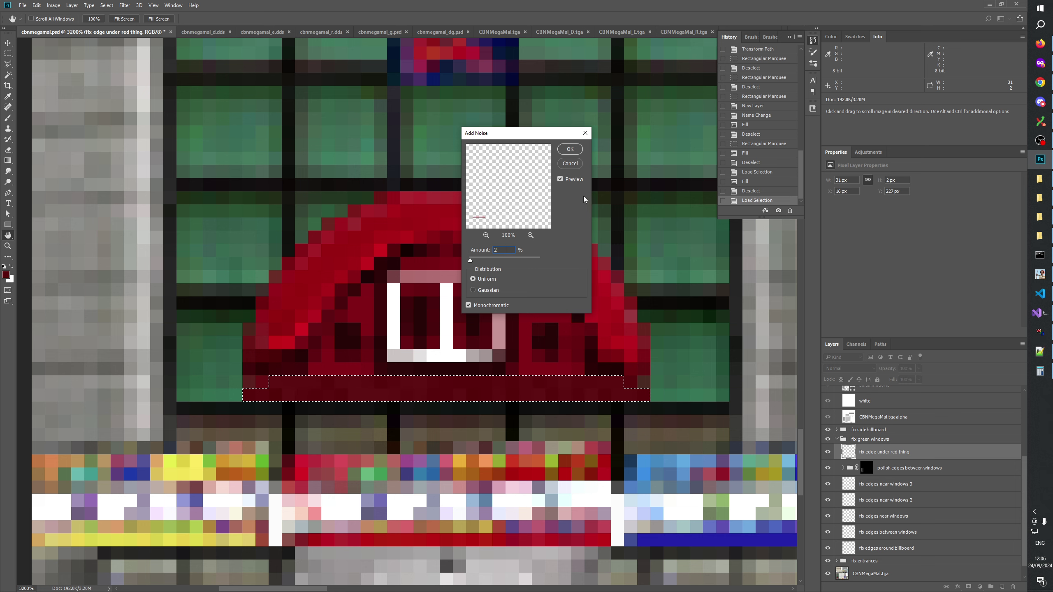
{"action": "left_click", "coordinate": [570, 163]}
{"action": "key", "text": "ctrl+d"}
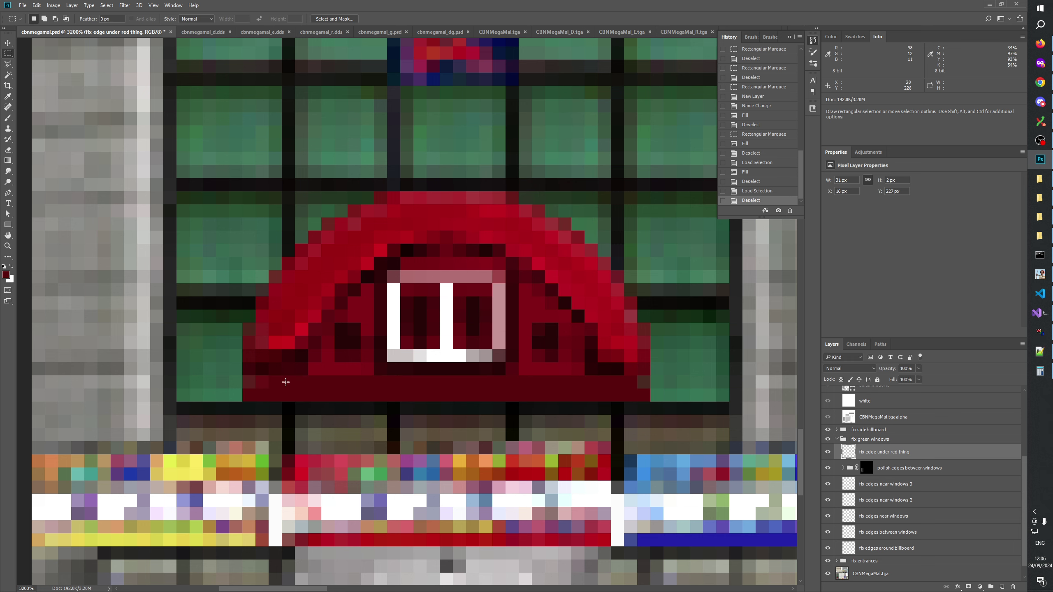
Fill the upper 27 × 1 px row of the arch's base with a brighter sampled red on a new layer, and deselect
{"action": "left_click_drag", "start_coordinate": [281, 379], "coordinate": [609, 376]}
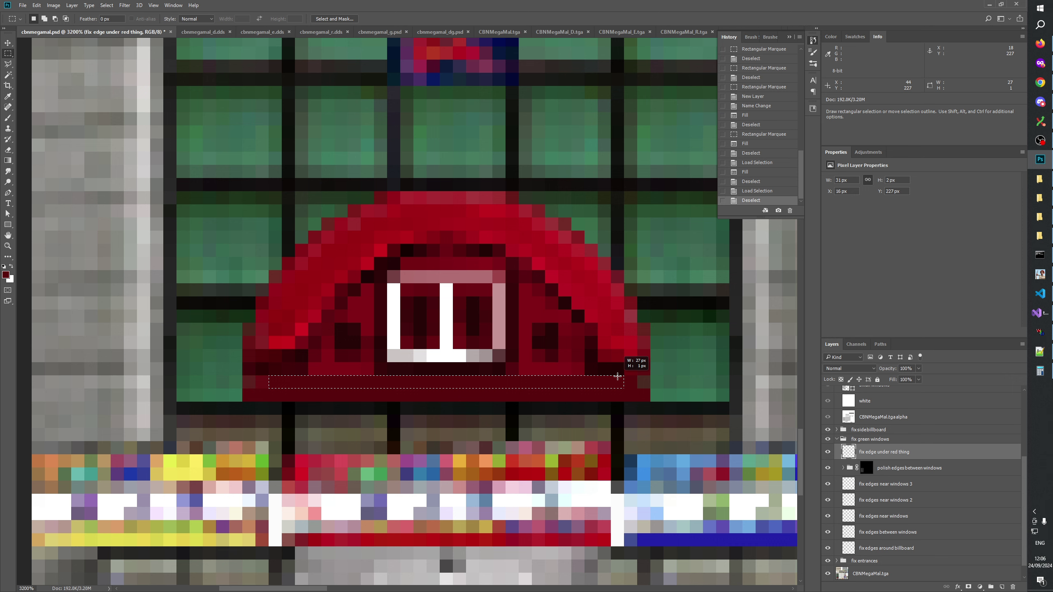
{"action": "left_click_drag", "start_coordinate": [618, 376], "coordinate": [622, 377]}
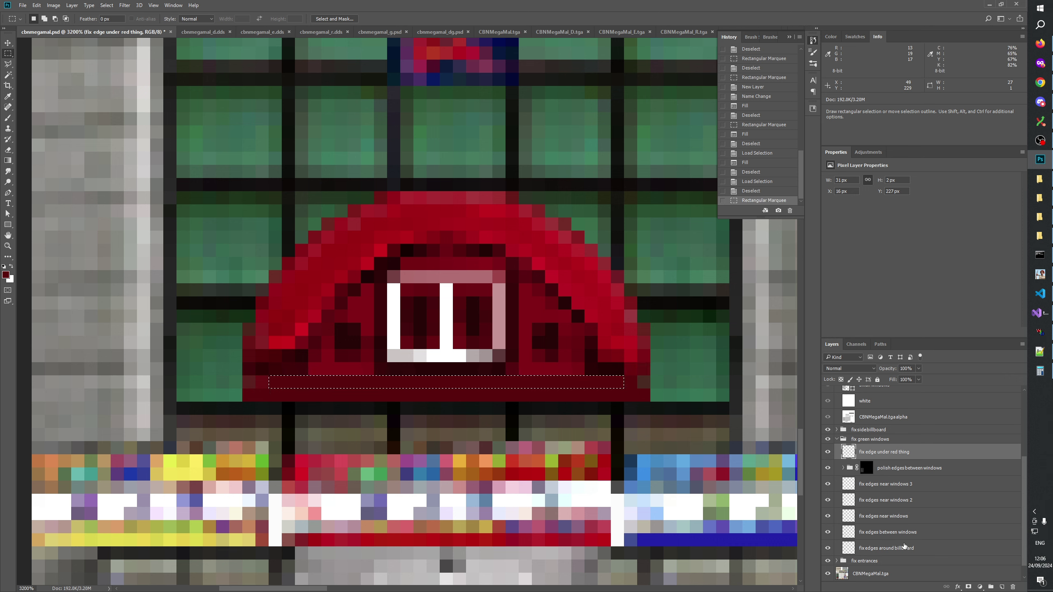
{"action": "left_click", "coordinate": [1002, 587]}
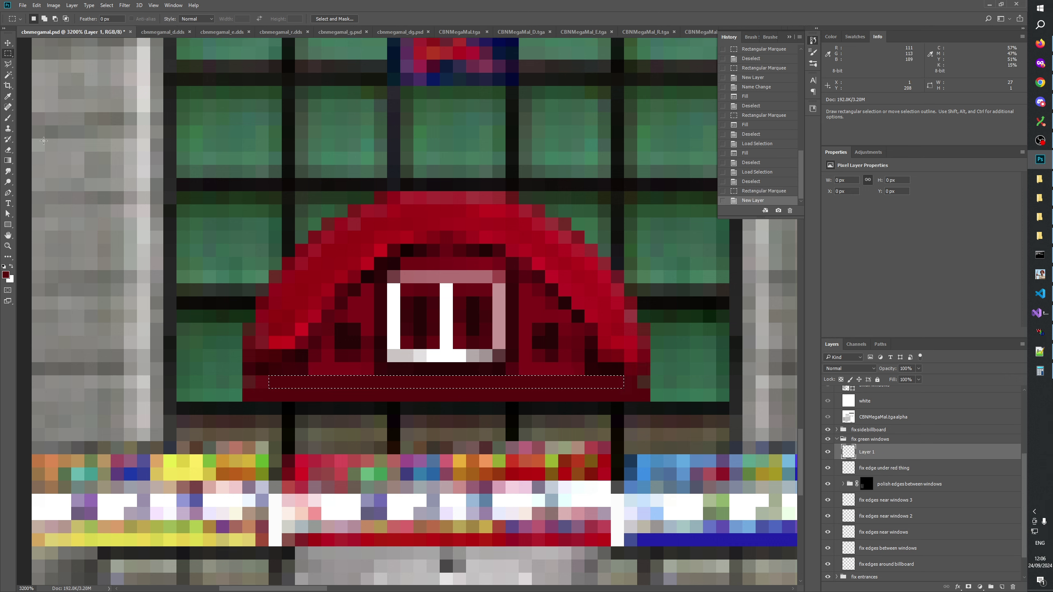
{"action": "left_click", "coordinate": [7, 97]}
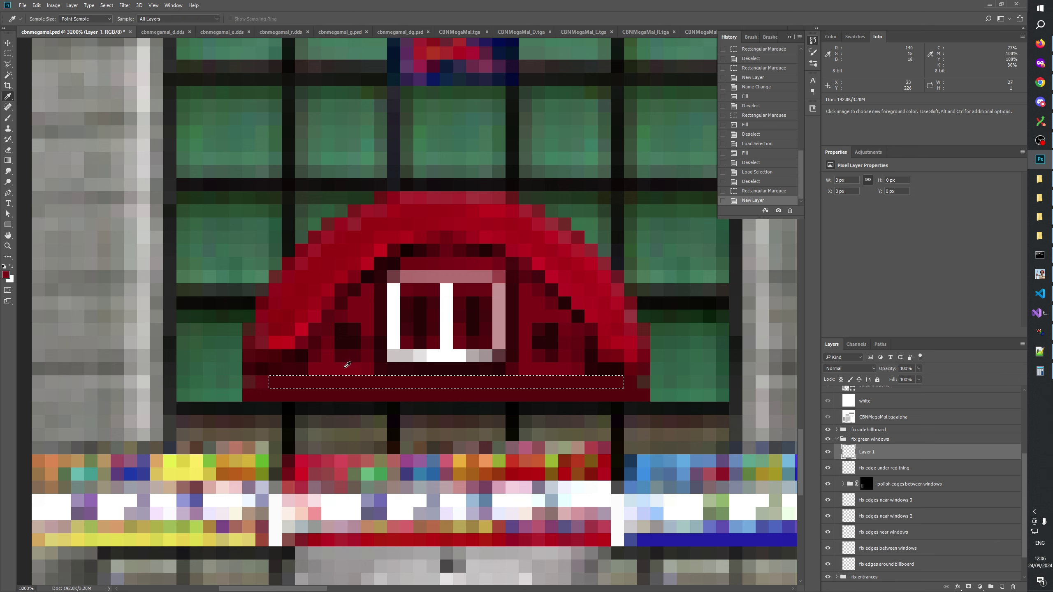
{"action": "key", "text": "alt+BackSpace"}
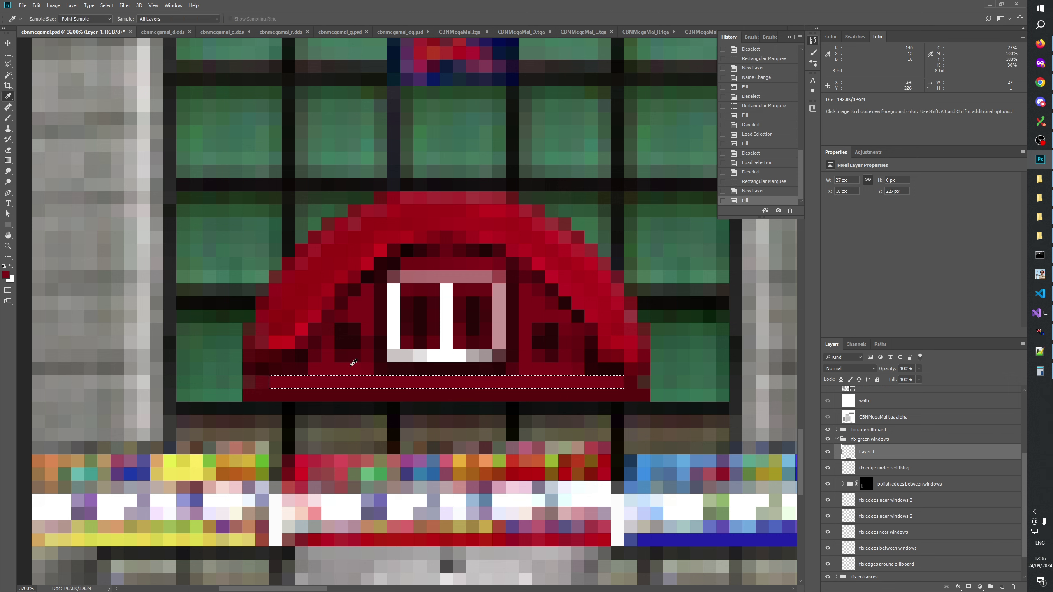
{"action": "left_click", "coordinate": [8, 53]}
{"action": "key", "text": "ctrl+d"}
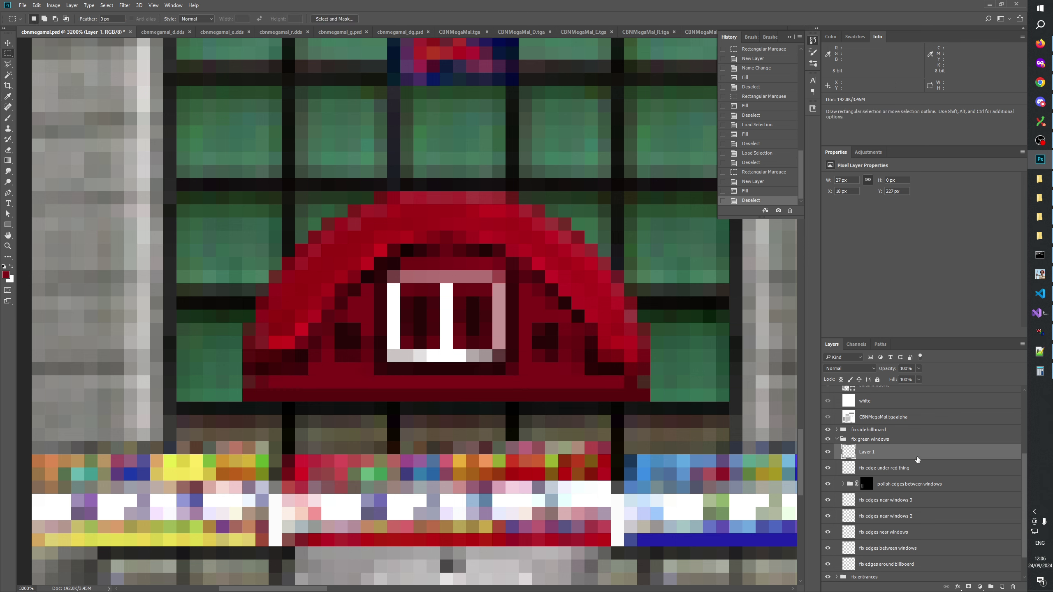
Set the new layer's opacity to 50%, merge it into fix edge under red thing, and compare the result with the layer off and on
{"action": "left_click", "coordinate": [917, 370]}
{"action": "left_click_drag", "start_coordinate": [900, 380], "coordinate": [900, 381]}
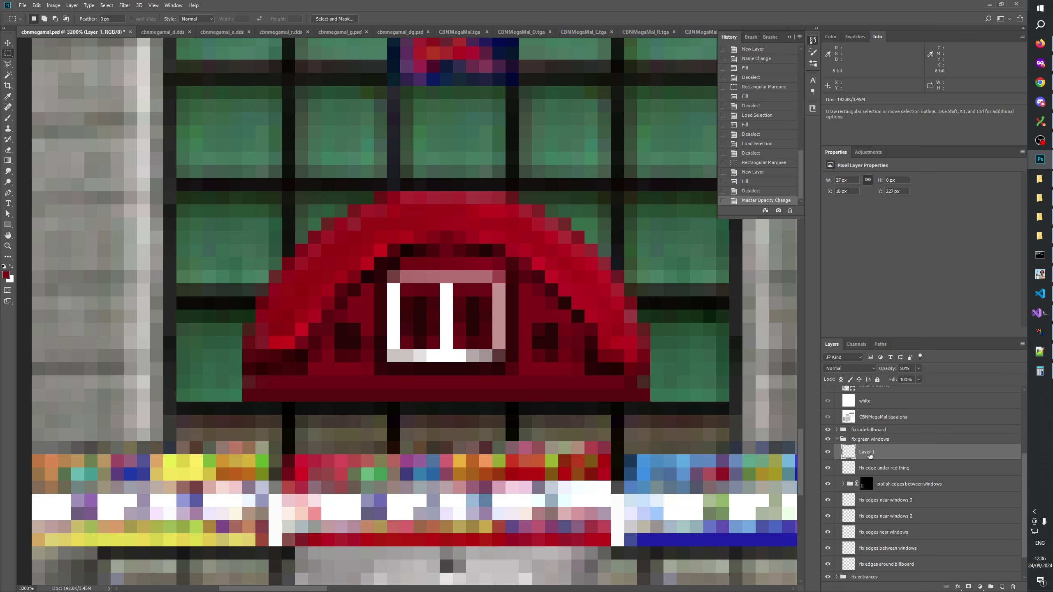
{"action": "key", "text": "ctrl+e"}
{"action": "left_click", "coordinate": [828, 454]}
{"action": "left_click", "coordinate": [829, 454]}
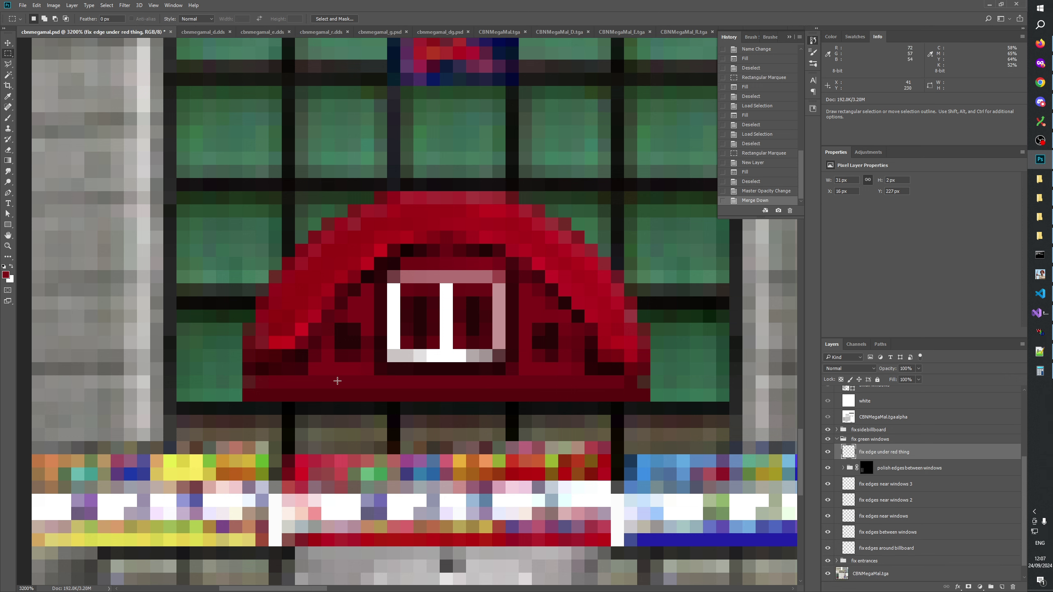
Examine the retouched lower edge of the red arch at 100% and at several enlargements up to 1600%
{"action": "left_click", "coordinate": [7, 246]}
{"action": "right_click", "coordinate": [417, 313]}
{"action": "left_click", "coordinate": [435, 330]}
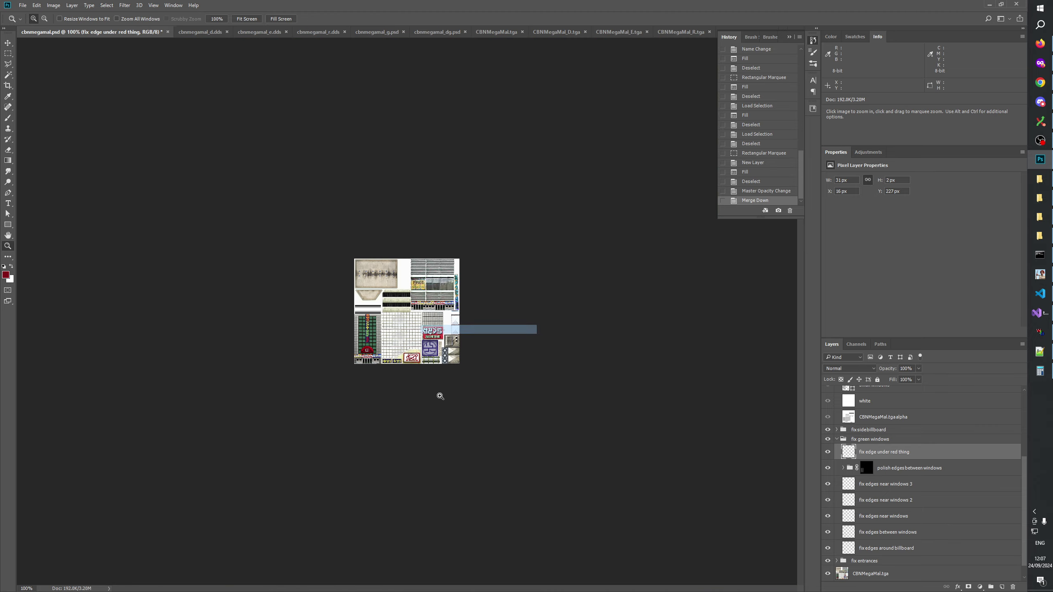
{"action": "left_click_drag", "start_coordinate": [329, 377], "coordinate": [372, 347]}
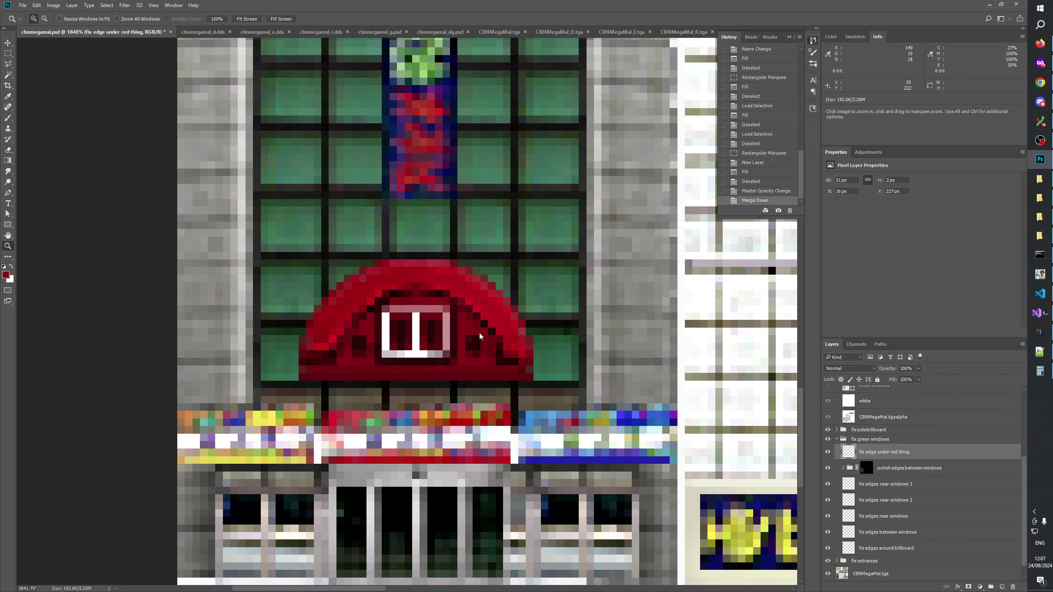
{"action": "right_click", "coordinate": [480, 337]}
{"action": "left_click", "coordinate": [504, 352]}
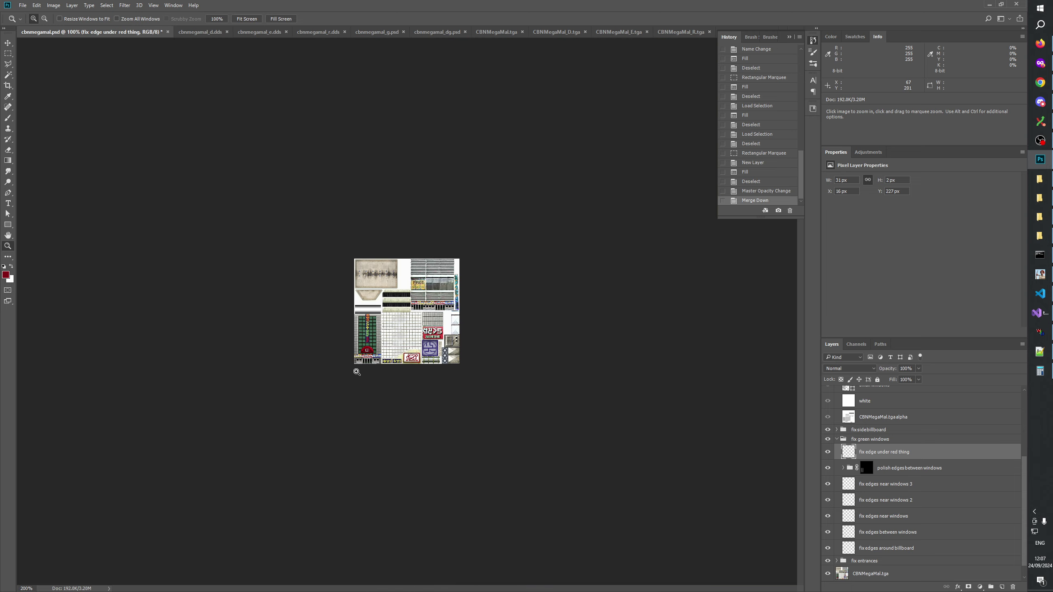
{"action": "left_click", "coordinate": [339, 399]}
{"action": "left_click", "coordinate": [311, 448]}
{"action": "left_click", "coordinate": [278, 477]}
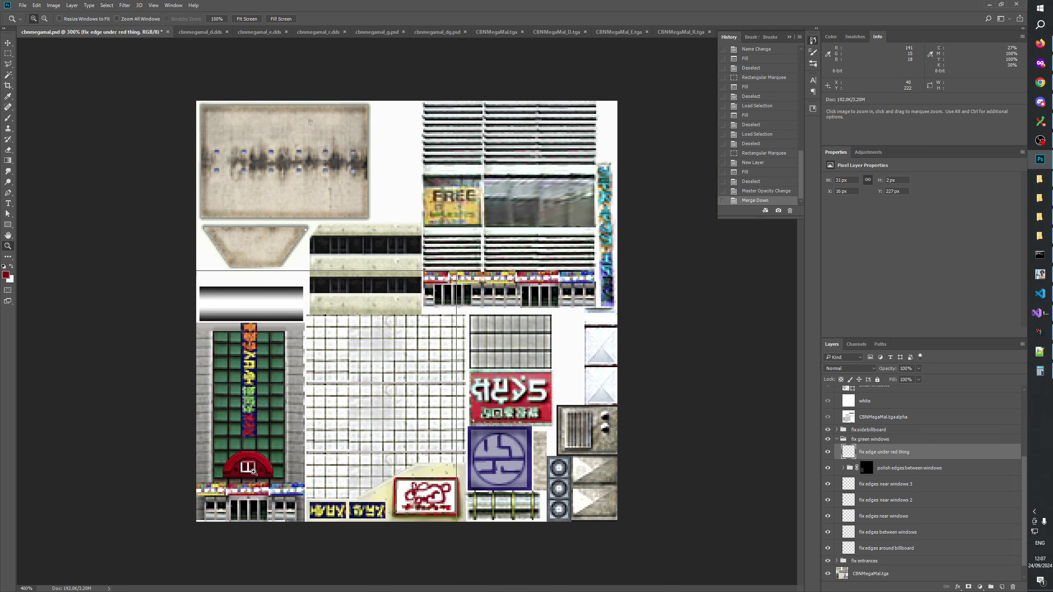
{"action": "left_click", "coordinate": [251, 471]}
{"action": "left_click", "coordinate": [250, 472]}
{"action": "left_click", "coordinate": [456, 440]}
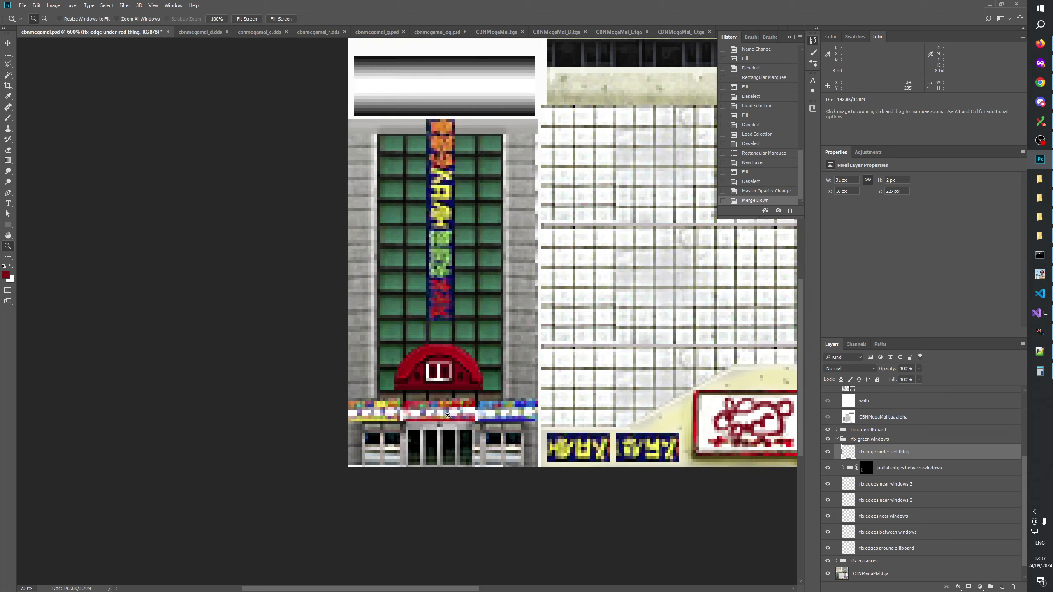
{"action": "left_click", "coordinate": [570, 424]}
{"action": "left_click", "coordinate": [507, 416]}
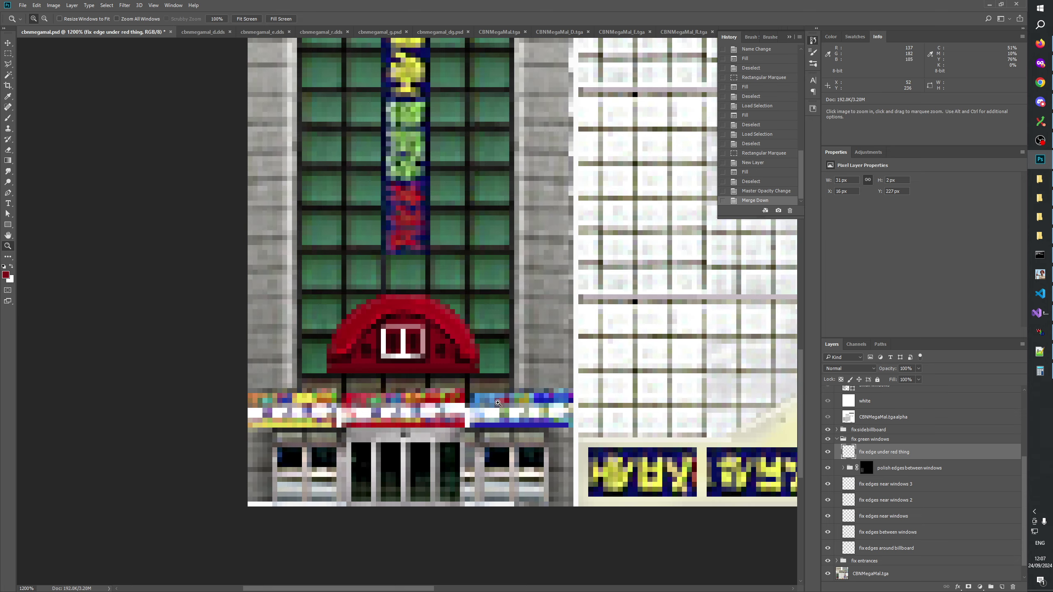
{"action": "left_click", "coordinate": [484, 394]}
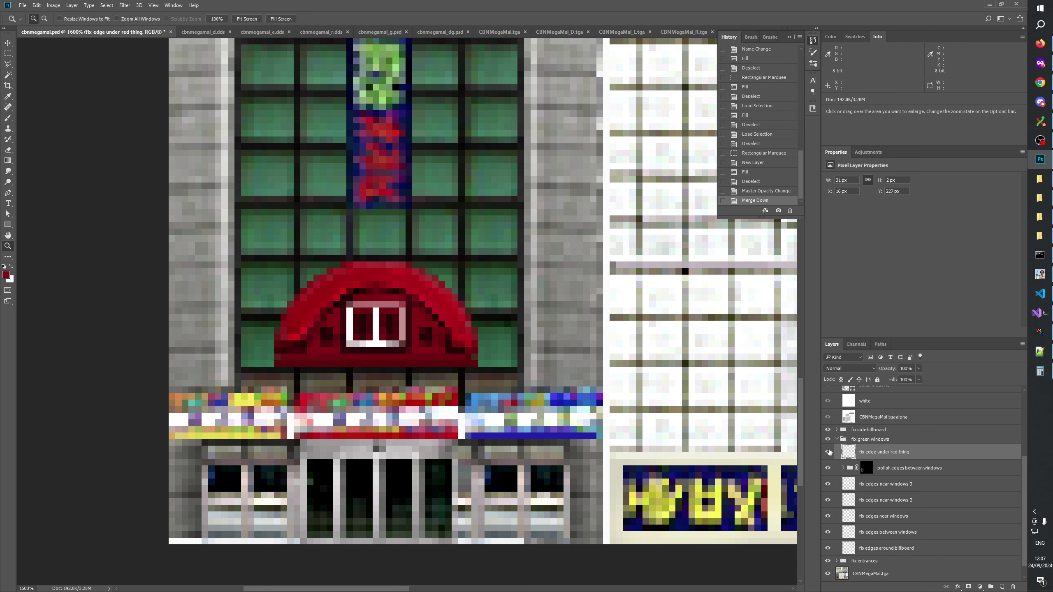
Examine the whole building texture at 100% and enlarged to 500%
{"action": "right_click", "coordinate": [481, 332]}
{"action": "left_click", "coordinate": [497, 345]}
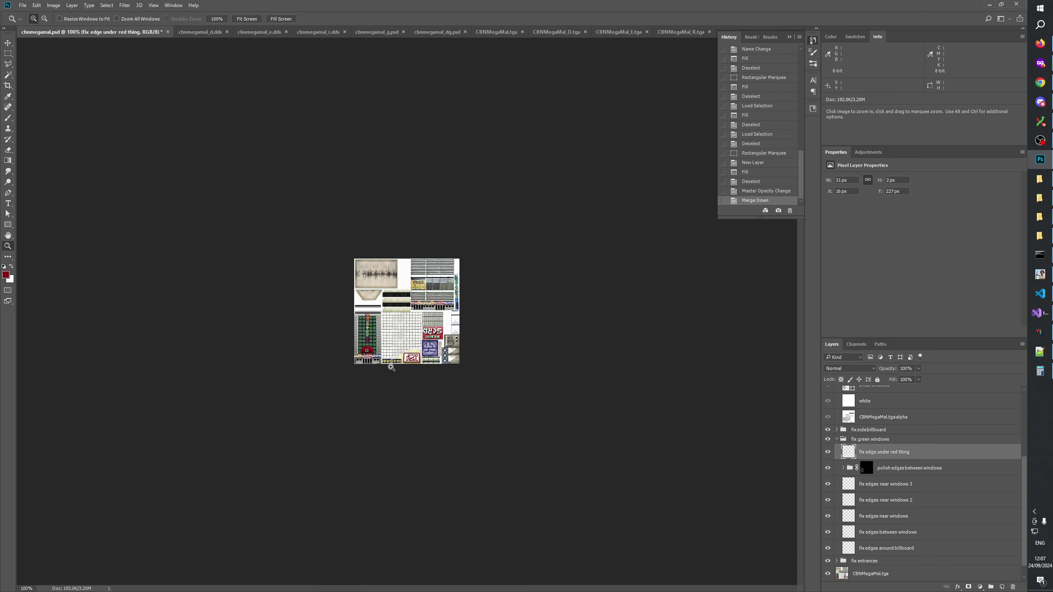
{"action": "left_click", "coordinate": [365, 370]}
{"action": "left_click", "coordinate": [327, 405]}
{"action": "left_click", "coordinate": [303, 456]}
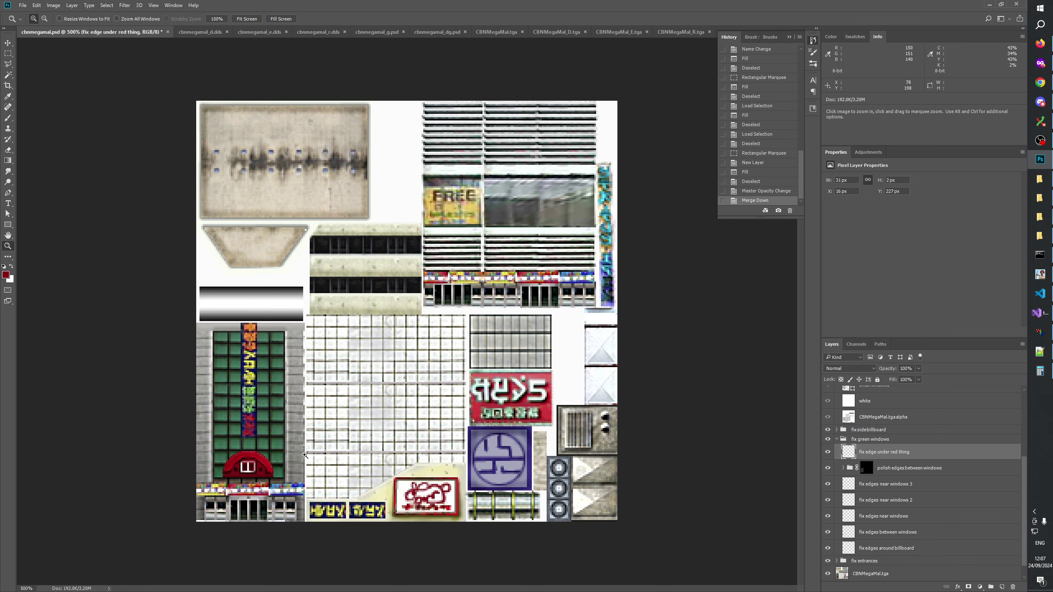
{"action": "left_click", "coordinate": [304, 456]}
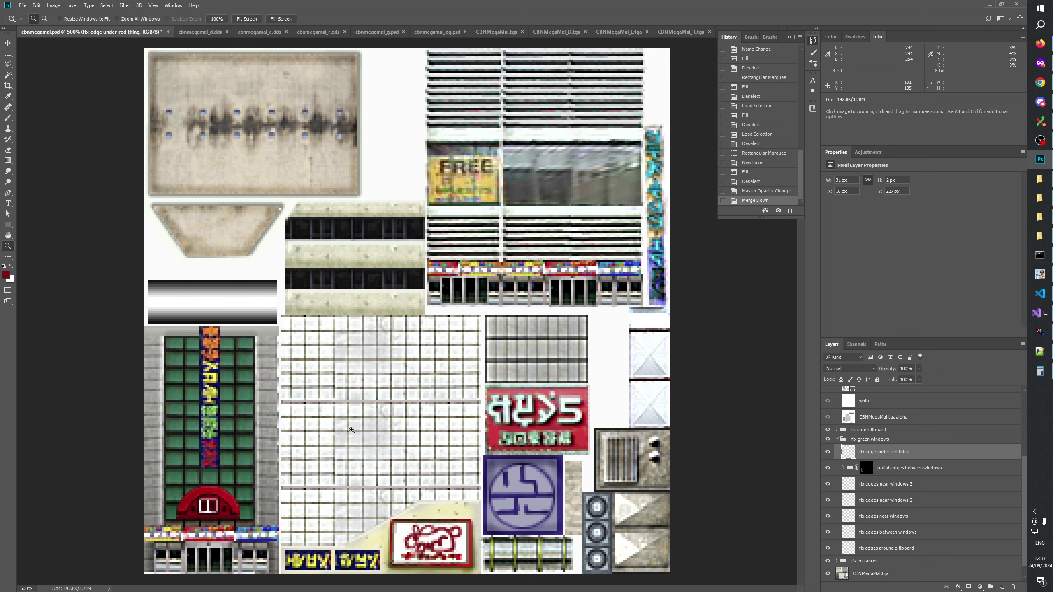
Collapse the fix green windows group and compare the texture with each of the three fix groups off and on
{"action": "left_click", "coordinate": [854, 441]}
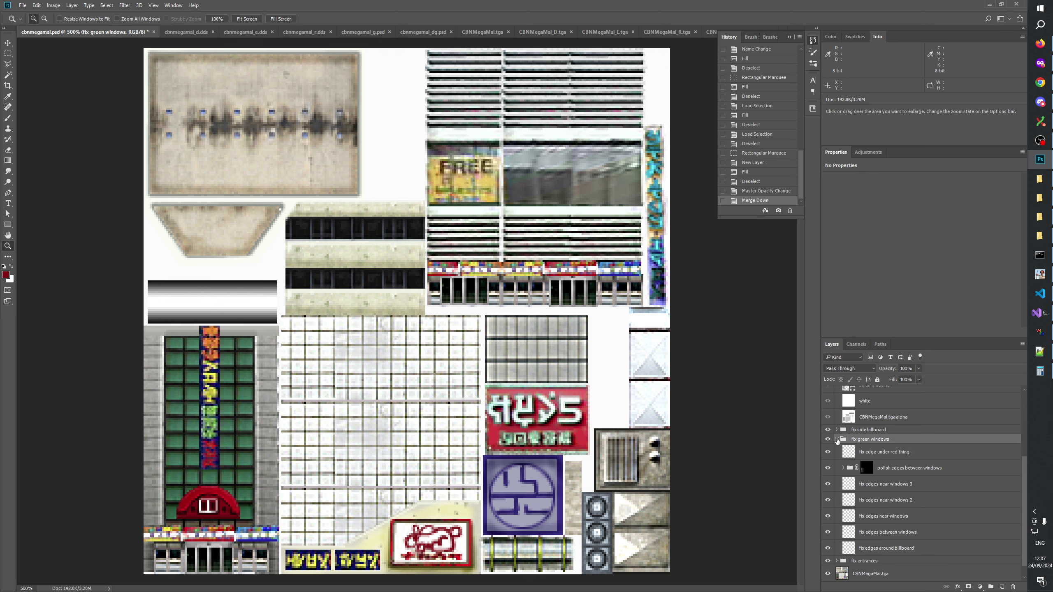
{"action": "left_click", "coordinate": [837, 440]}
{"action": "left_click", "coordinate": [828, 536]}
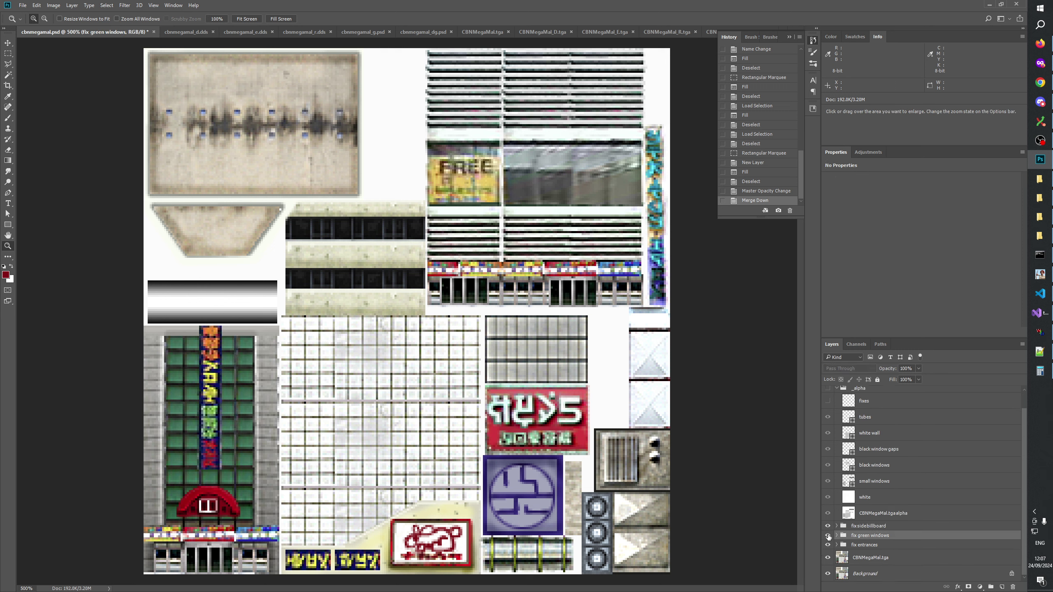
{"action": "left_click", "coordinate": [828, 536]}
{"action": "left_click", "coordinate": [828, 536]}
{"action": "left_click", "coordinate": [829, 535]}
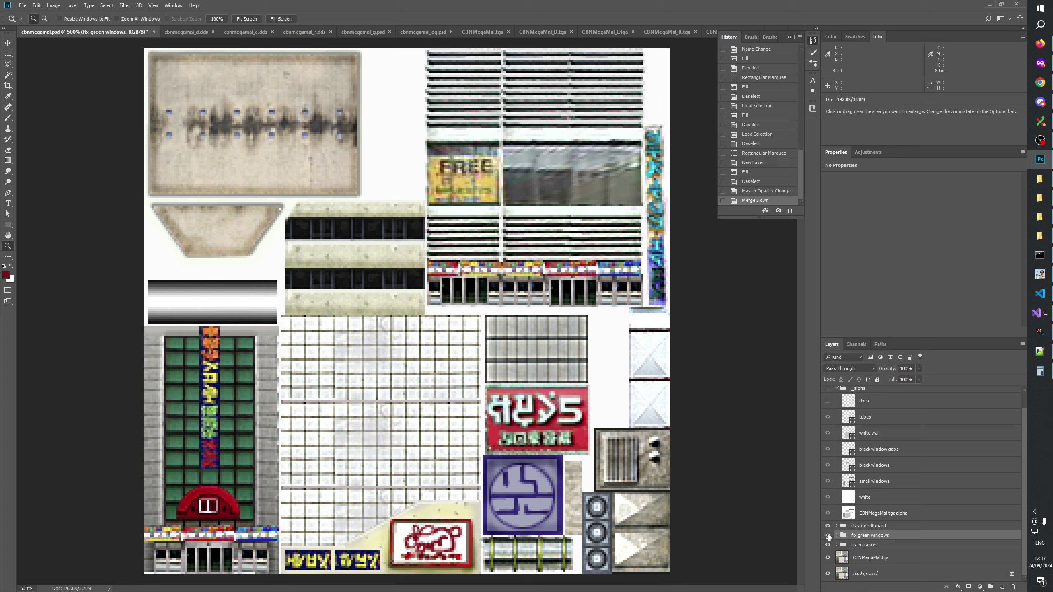
{"action": "left_click", "coordinate": [828, 536]}
{"action": "left_click", "coordinate": [828, 536]}
{"action": "left_click", "coordinate": [828, 545]}
{"action": "left_click", "coordinate": [828, 545]}
{"action": "left_click", "coordinate": [828, 527]}
Display the _alpha group, select the CBNMegaMal.tga alpha layer, and compare the whole alpha mask with the colour texture
{"action": "scroll", "coordinate": [877, 491], "scroll_direction": "up", "scroll_amount": 1}
{"action": "left_click", "coordinate": [862, 413]}
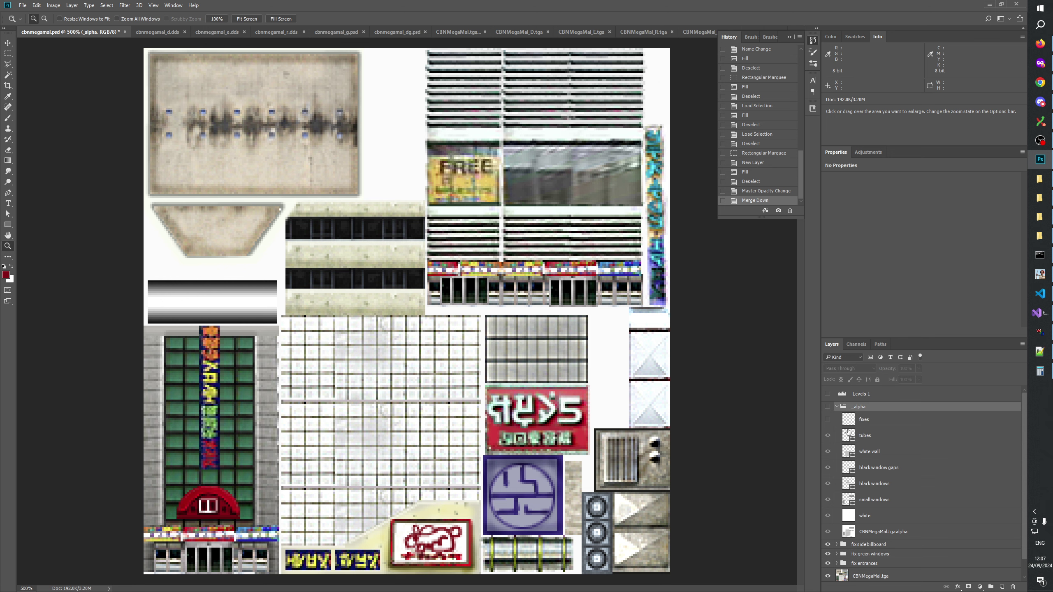
{"action": "left_click", "coordinate": [828, 532]}
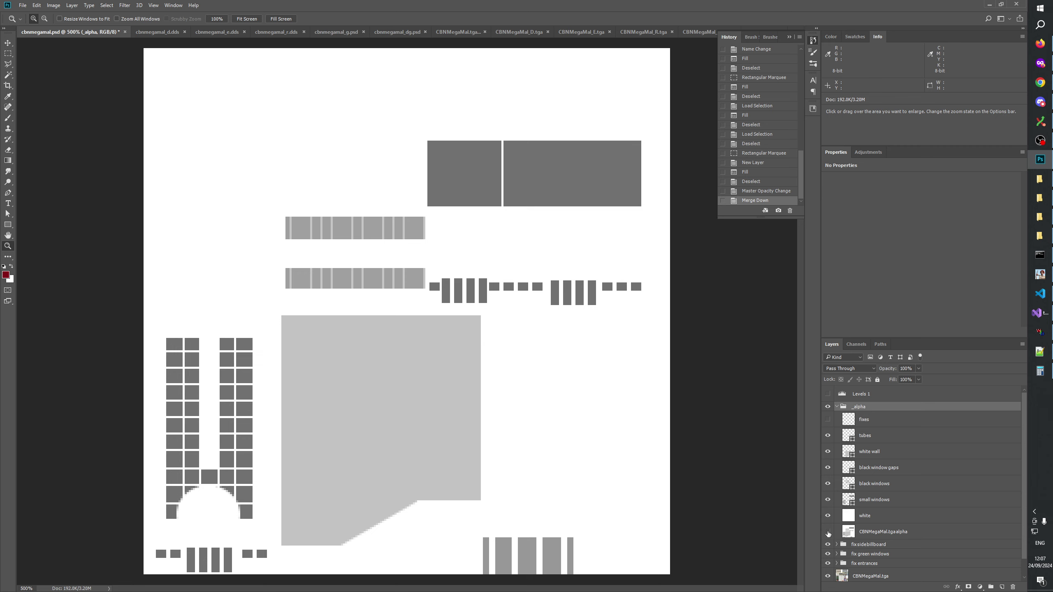
{"action": "left_click", "coordinate": [829, 533]}
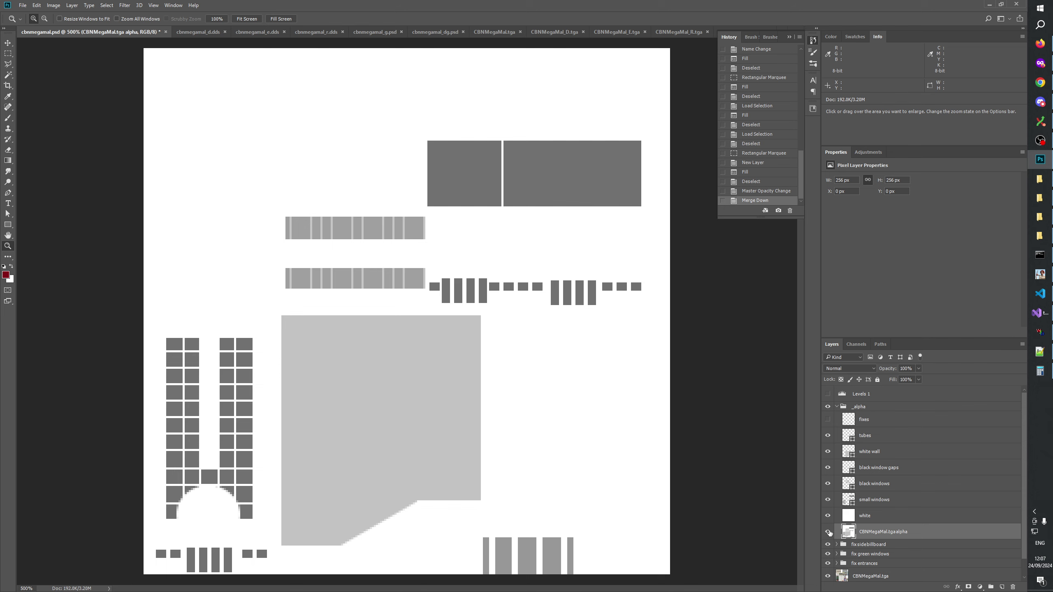
{"action": "left_click", "coordinate": [829, 407]}
{"action": "left_click", "coordinate": [829, 407]}
{"action": "left_click", "coordinate": [829, 407]}
{"action": "left_click", "coordinate": [829, 407]}
{"action": "left_click", "coordinate": [829, 407]}
{"action": "left_click", "coordinate": [830, 407]}
Compare the alpha mask's window cutouts around the red arch with the colour texture at 3200%, switching the _alpha group off and on
{"action": "left_click_drag", "start_coordinate": [240, 477], "coordinate": [178, 517]}
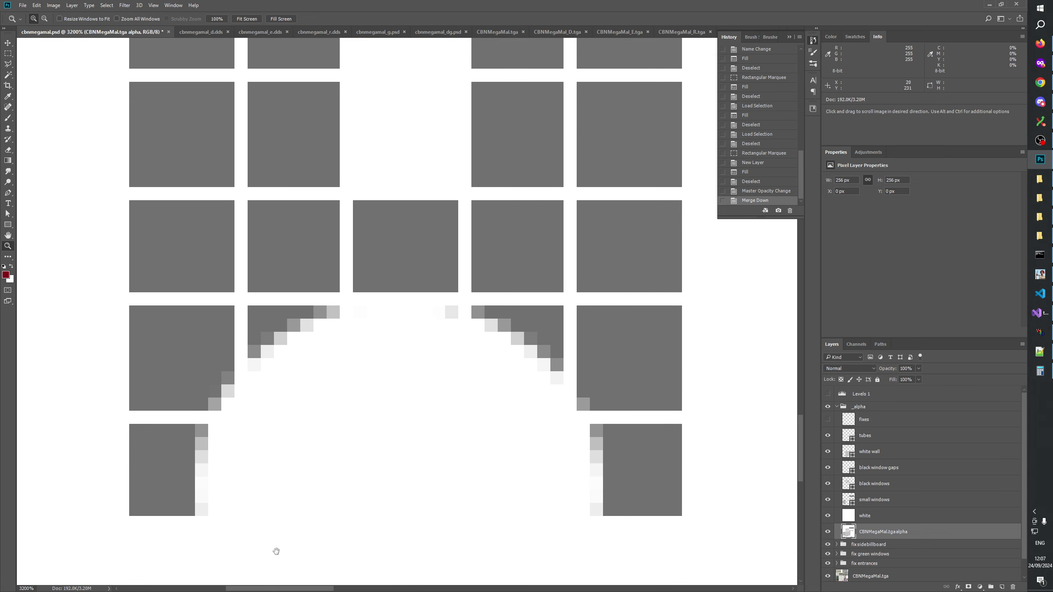
{"action": "left_click", "coordinate": [827, 419]}
{"action": "left_click", "coordinate": [829, 407]}
{"action": "left_click", "coordinate": [829, 407]}
{"action": "left_click", "coordinate": [829, 407]}
{"action": "left_click", "coordinate": [829, 406]}
{"action": "left_click", "coordinate": [829, 407]}
{"action": "left_click", "coordinate": [829, 407]}
{"action": "left_click", "coordinate": [828, 407]}
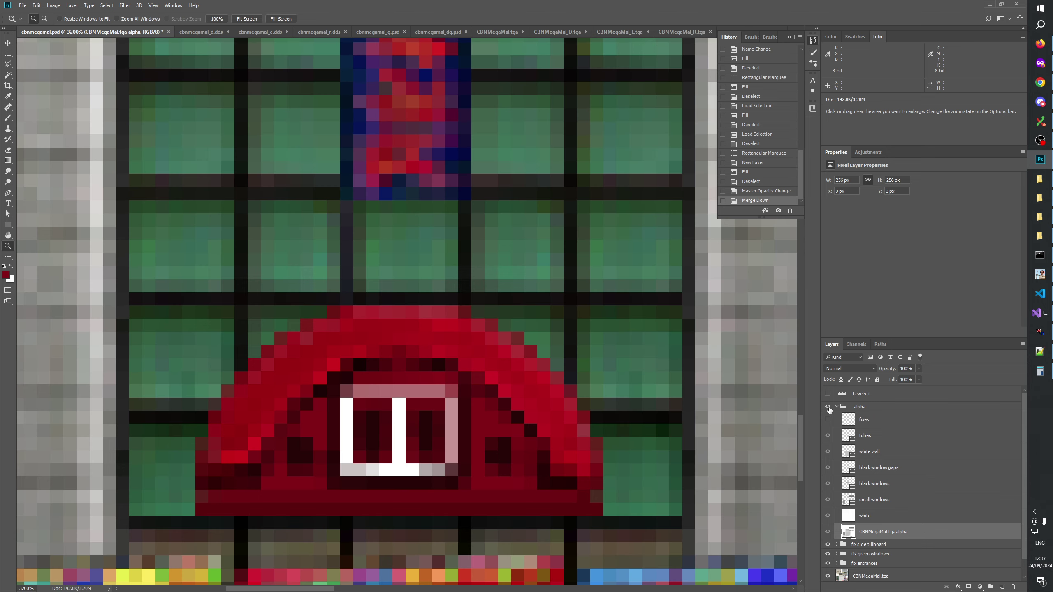
{"action": "left_click", "coordinate": [828, 407]}
{"action": "left_click", "coordinate": [829, 406]}
{"action": "left_click", "coordinate": [828, 407]}
{"action": "left_click", "coordinate": [828, 407]}
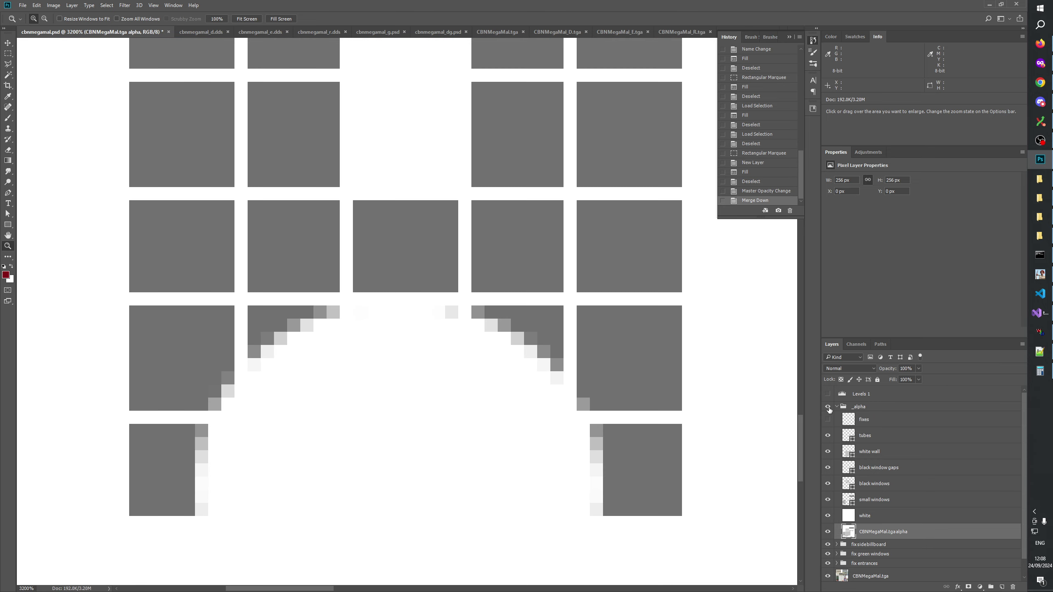
{"action": "left_click", "coordinate": [829, 407]}
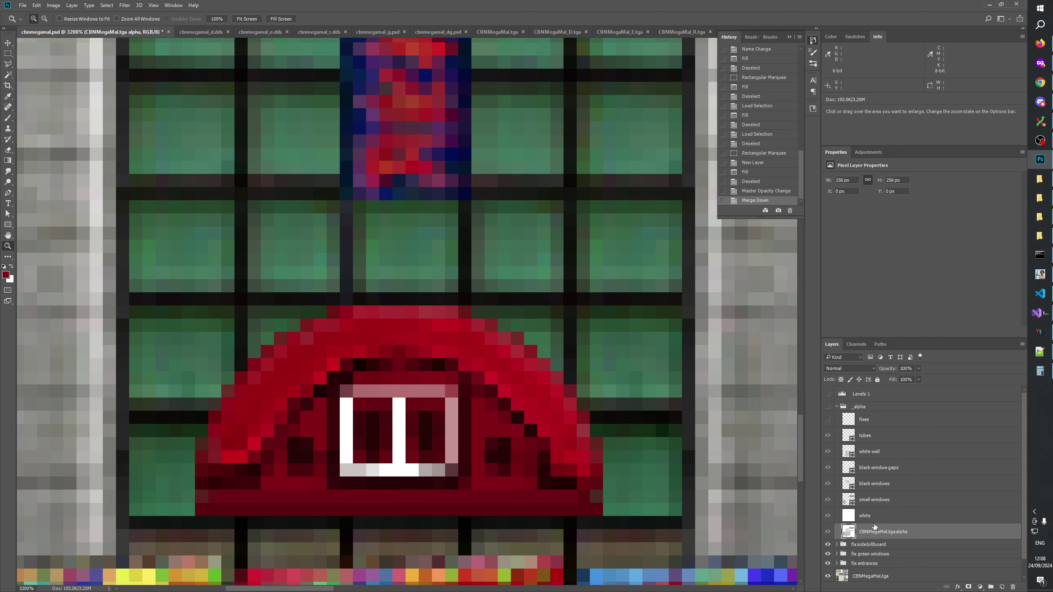
Select the small windows shape layer and display its vector outlines over the visible alpha mask with the Rectangle tool
{"action": "left_click", "coordinate": [865, 516]}
{"action": "left_click", "coordinate": [874, 500]}
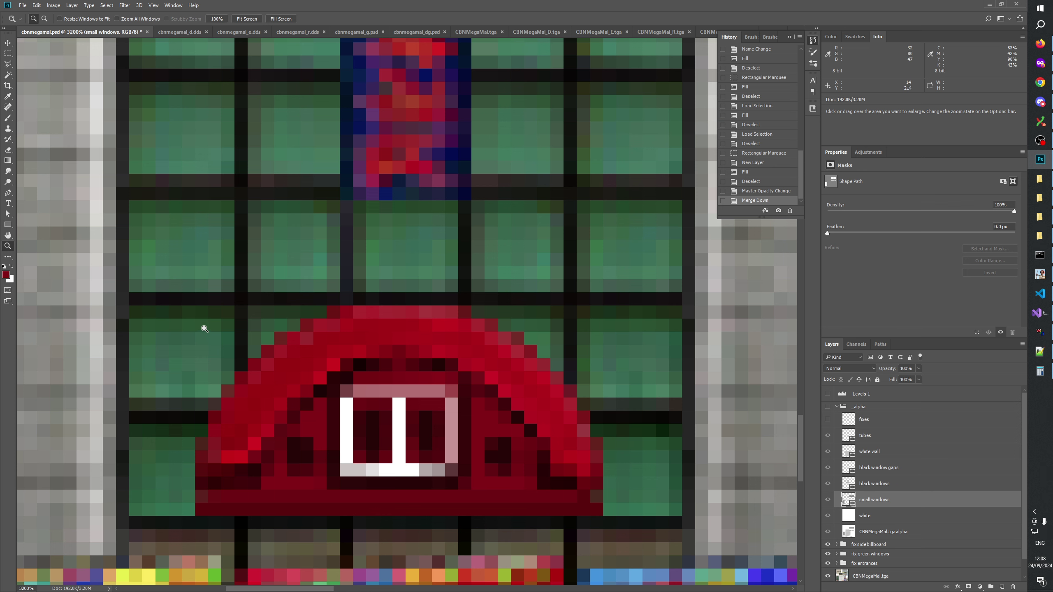
{"action": "left_click", "coordinate": [829, 407]}
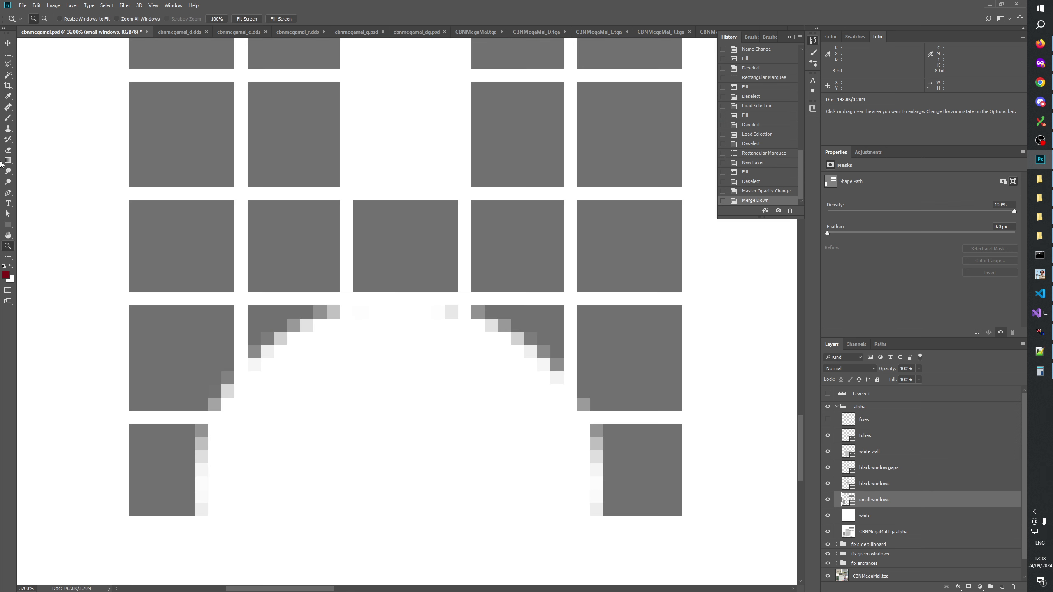
{"action": "left_click", "coordinate": [7, 224]}
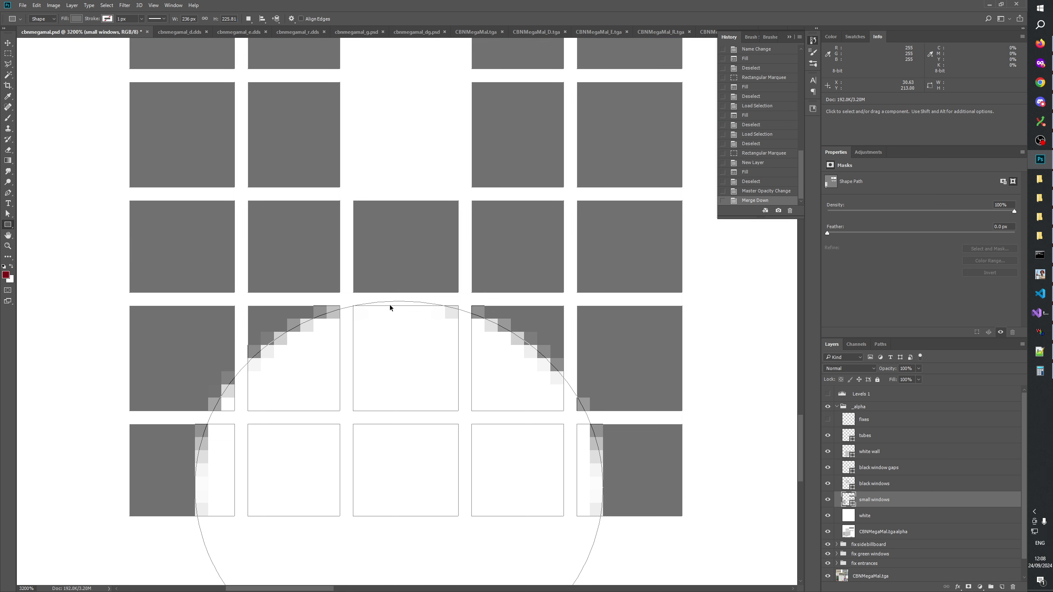
{"action": "left_click", "coordinate": [37, 5]}
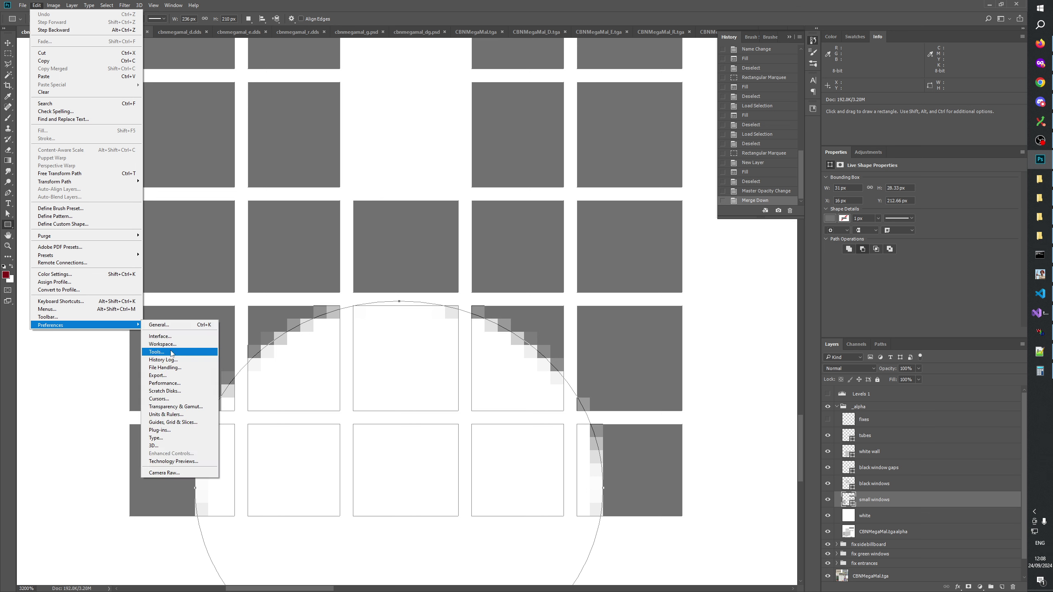
{"action": "left_click", "coordinate": [312, 345]}
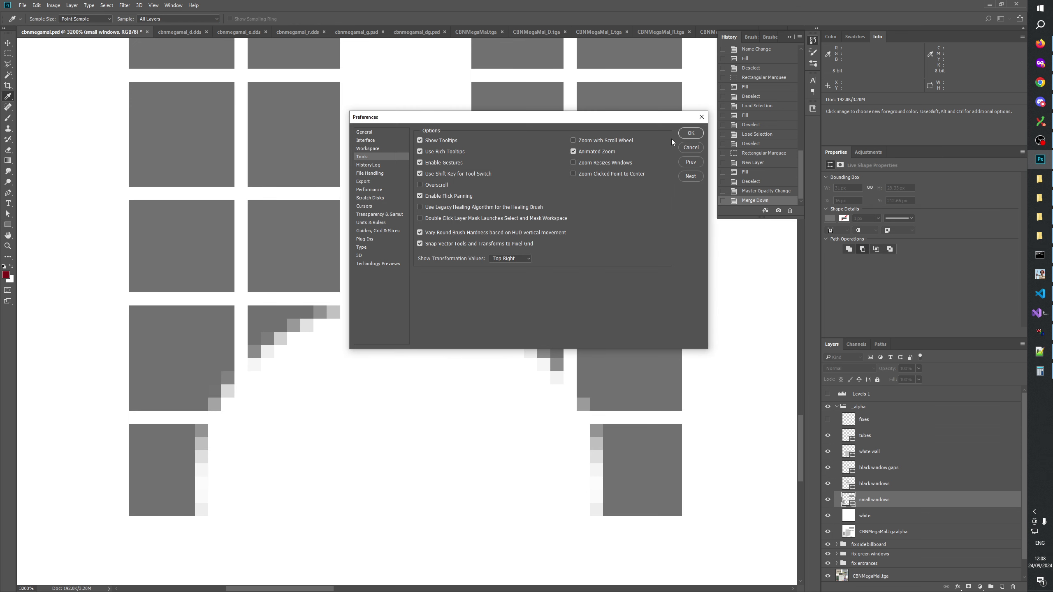
{"action": "left_click", "coordinate": [690, 133]}
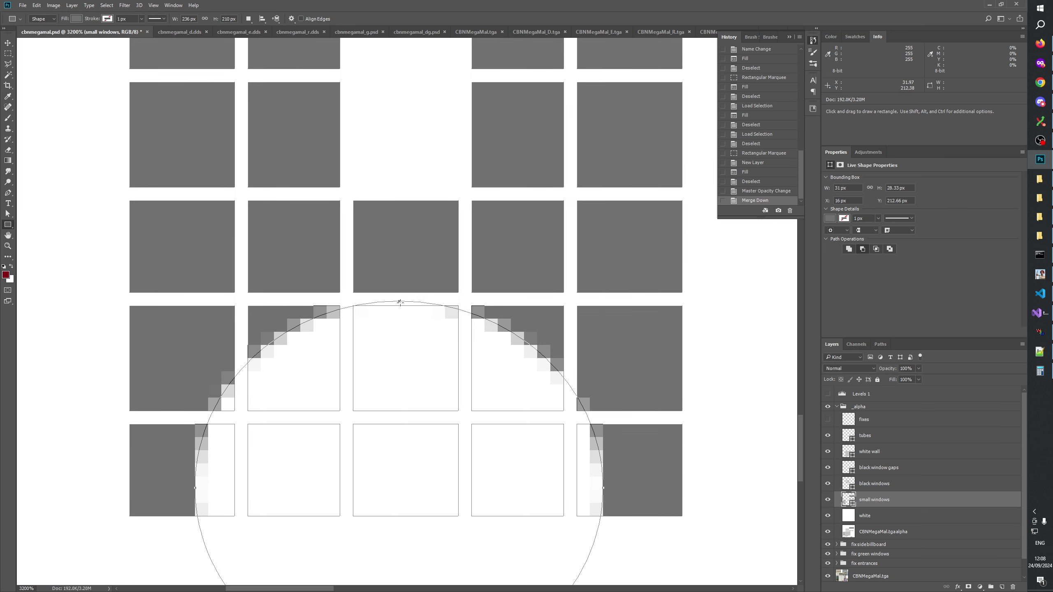
{"action": "key", "text": "ctrl+t"}
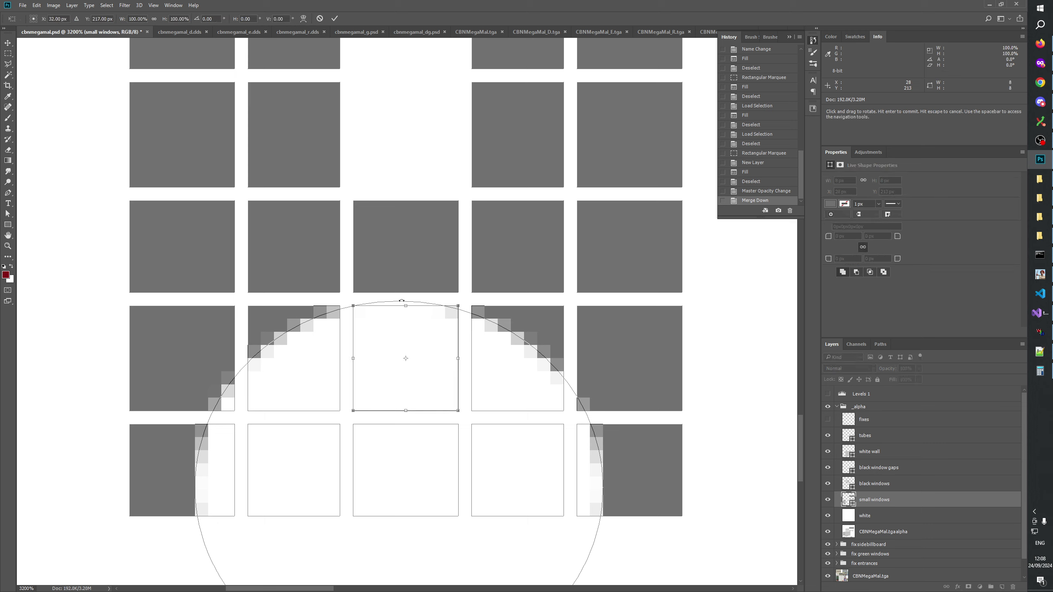
{"action": "left_click", "coordinate": [319, 18]}
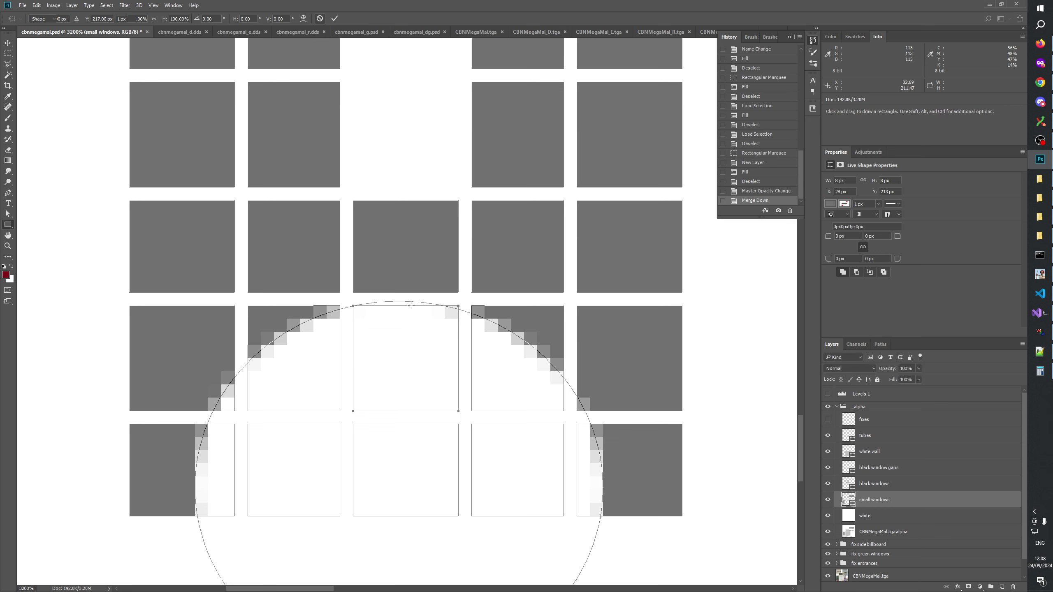
{"action": "key", "text": "ctrl+t"}
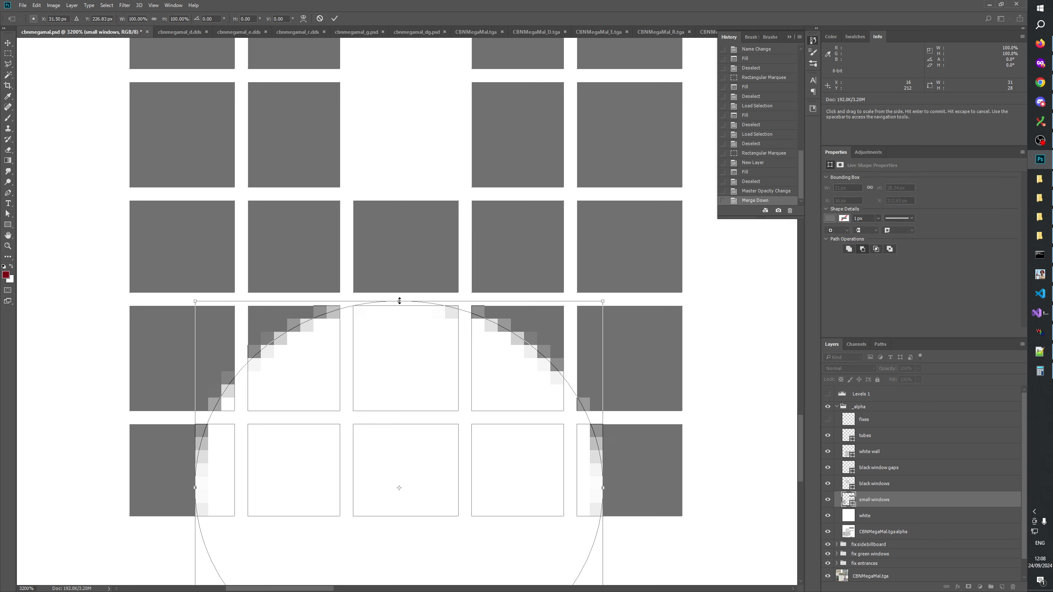
{"action": "left_click_drag", "start_coordinate": [399, 302], "coordinate": [400, 306]}
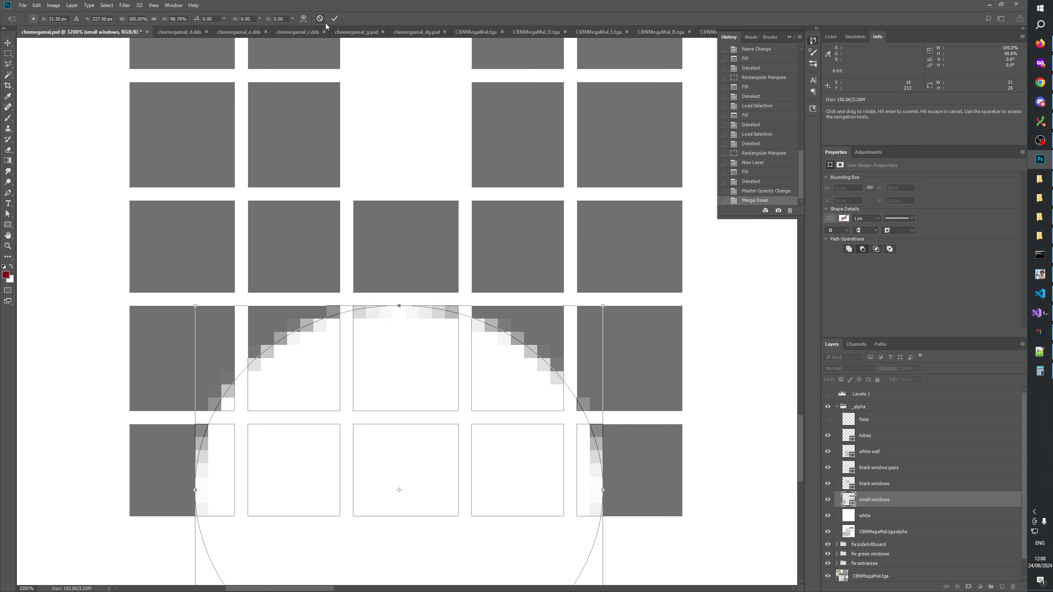
{"action": "left_click", "coordinate": [319, 18]}
Turn off snapping of vector tools and transforms to the pixel grid in the tool preferences
{"action": "left_click", "coordinate": [37, 5]}
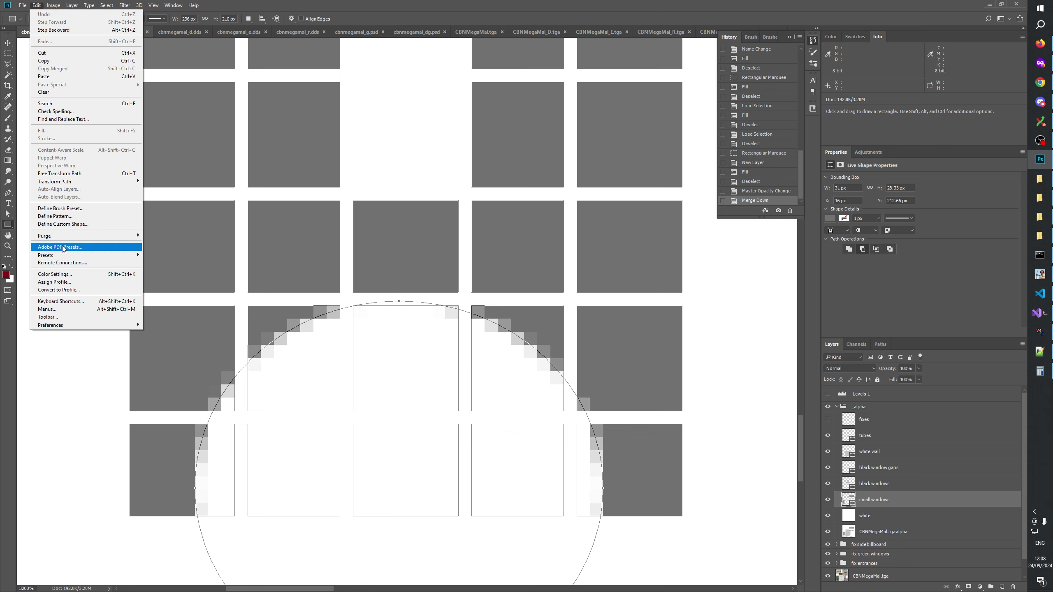
{"action": "mouse_move", "coordinate": [104, 326]}
{"action": "left_click", "coordinate": [158, 354]}
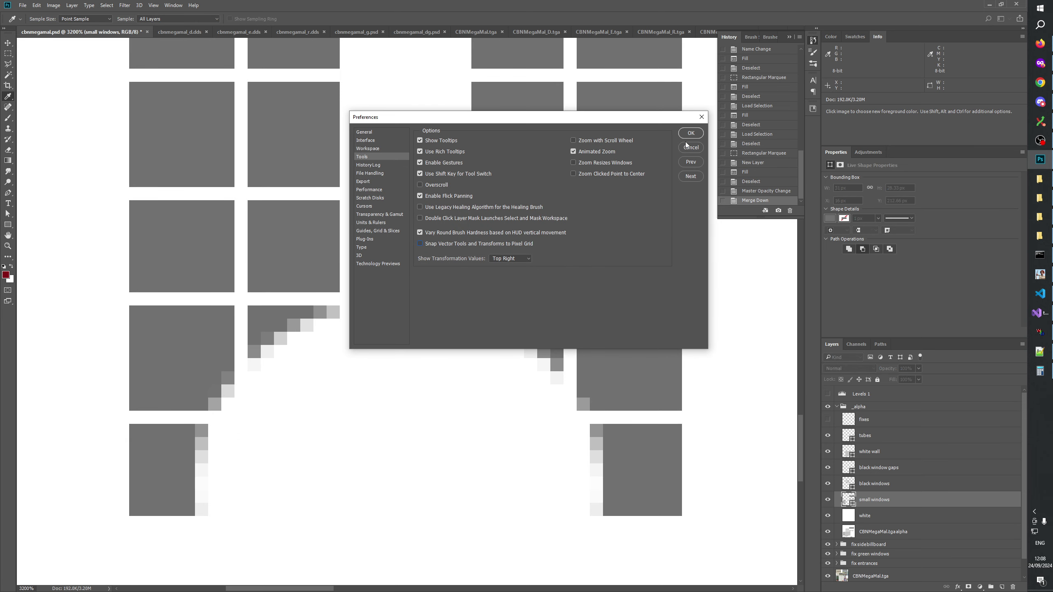
{"action": "left_click", "coordinate": [687, 143]}
Transform the arch ellipse of the small windows layer, lowering its upper edge to a height of 99.45%
{"action": "key", "text": "ctrl+t"}
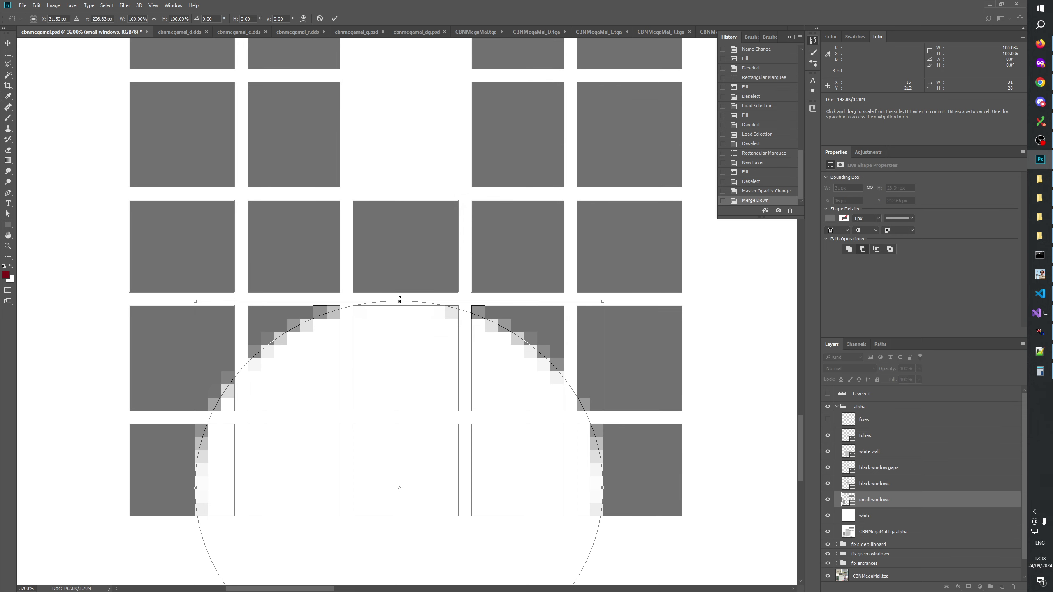
{"action": "left_click_drag", "start_coordinate": [400, 299], "coordinate": [400, 302]}
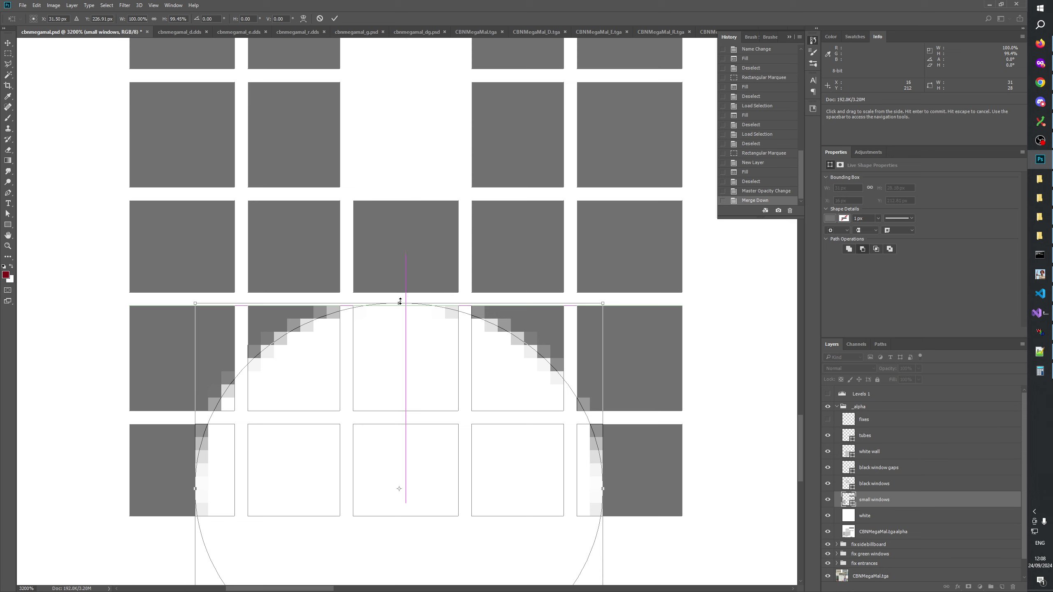
{"action": "key", "text": "Return"}
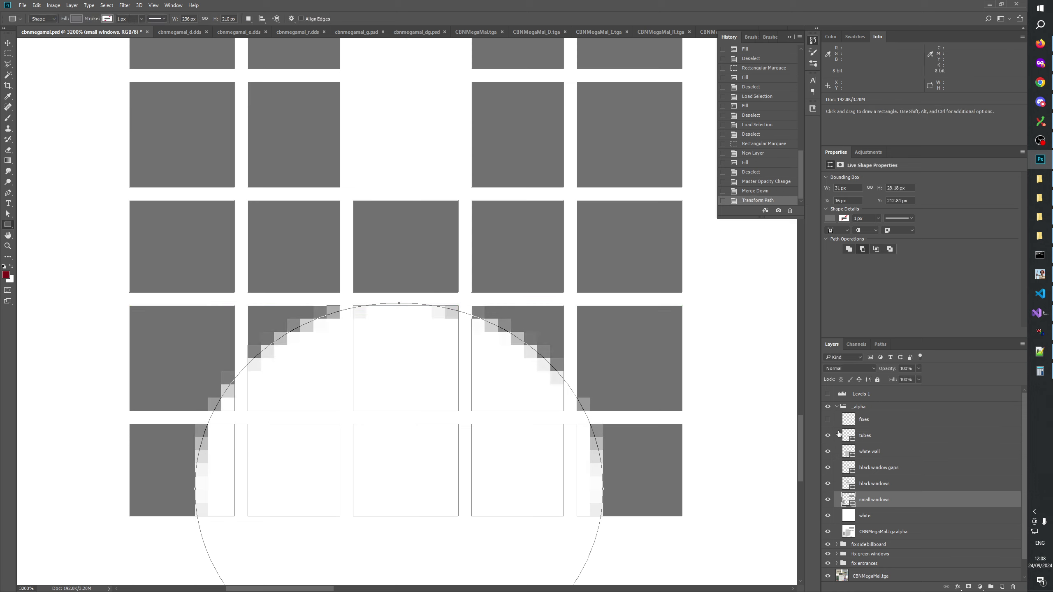
Compare the adjusted arch outline in the alpha mask with the red arch, switching the _alpha group off and on
{"action": "left_click", "coordinate": [828, 406]}
{"action": "left_click", "coordinate": [828, 407]}
{"action": "left_click", "coordinate": [828, 407]}
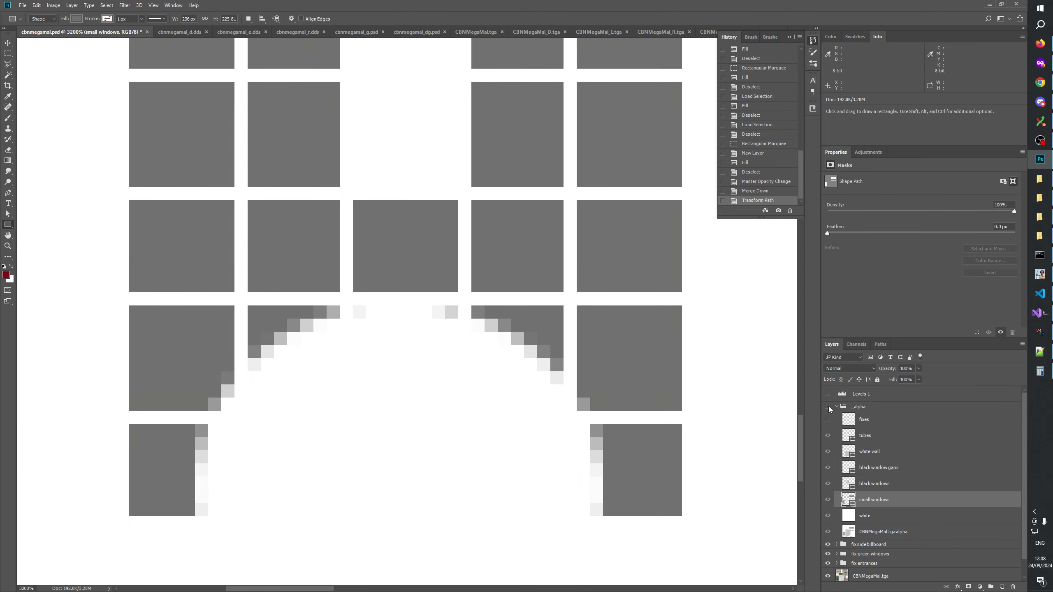
{"action": "left_click", "coordinate": [828, 407]}
{"action": "left_click", "coordinate": [828, 406]}
{"action": "left_click", "coordinate": [828, 406]}
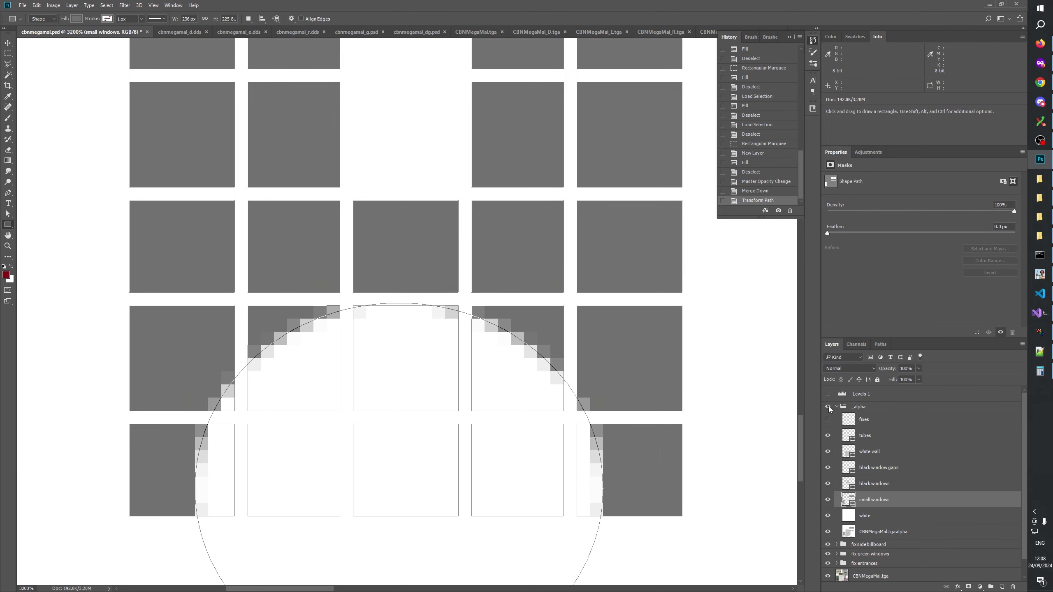
{"action": "left_click", "coordinate": [828, 407]}
{"action": "left_click", "coordinate": [828, 406]}
Turn snapping of vector tools and transforms to the pixel grid back on in the tool preferences
{"action": "left_click", "coordinate": [37, 5]}
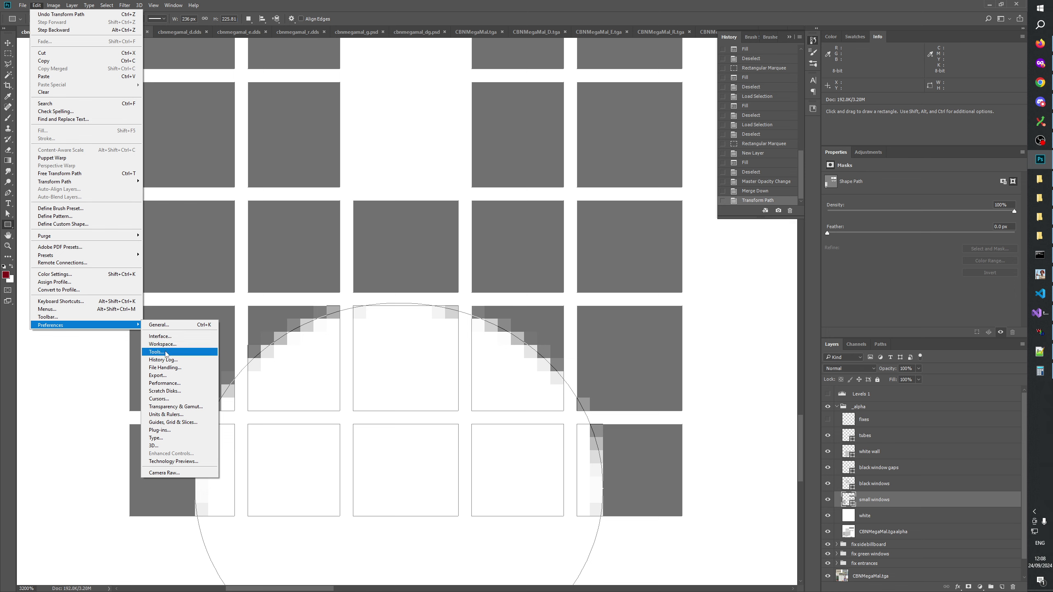
{"action": "left_click", "coordinate": [246, 343]}
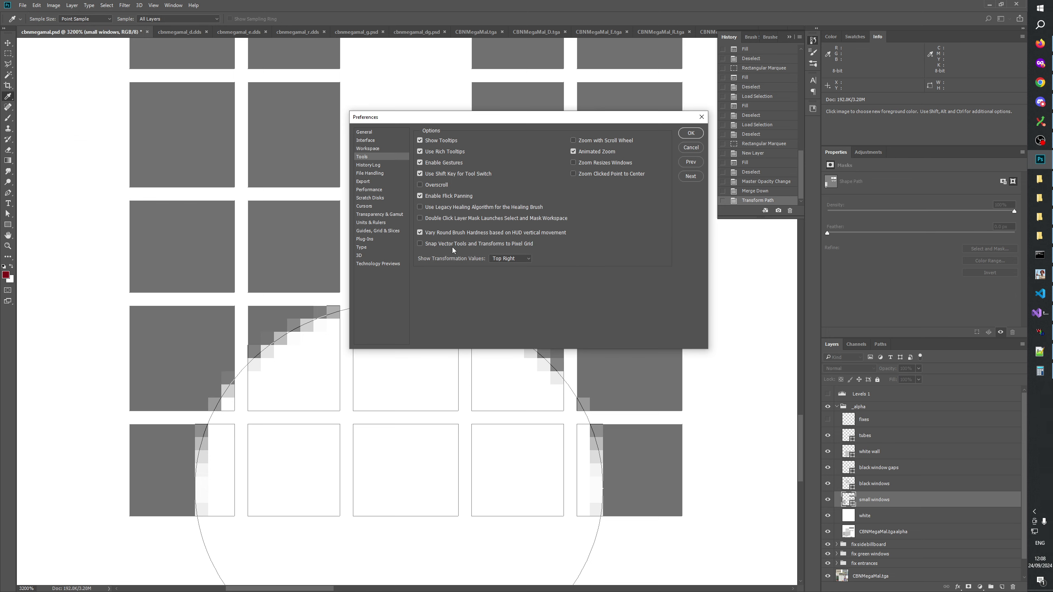
{"action": "left_click", "coordinate": [453, 245]}
{"action": "left_click", "coordinate": [690, 132]}
Subtract a rectangle about 8 × 1 px from the small windows shape along the middle window's upper row at the arch's crown
{"action": "left_click", "coordinate": [7, 225]}
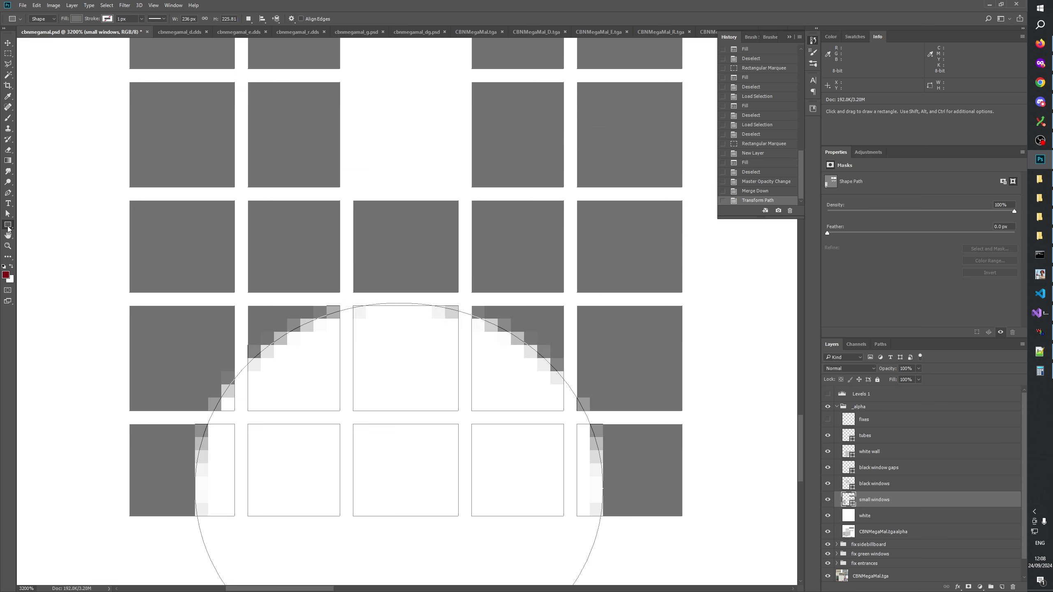
{"action": "right_click", "coordinate": [8, 229]}
{"action": "left_click", "coordinate": [42, 225]}
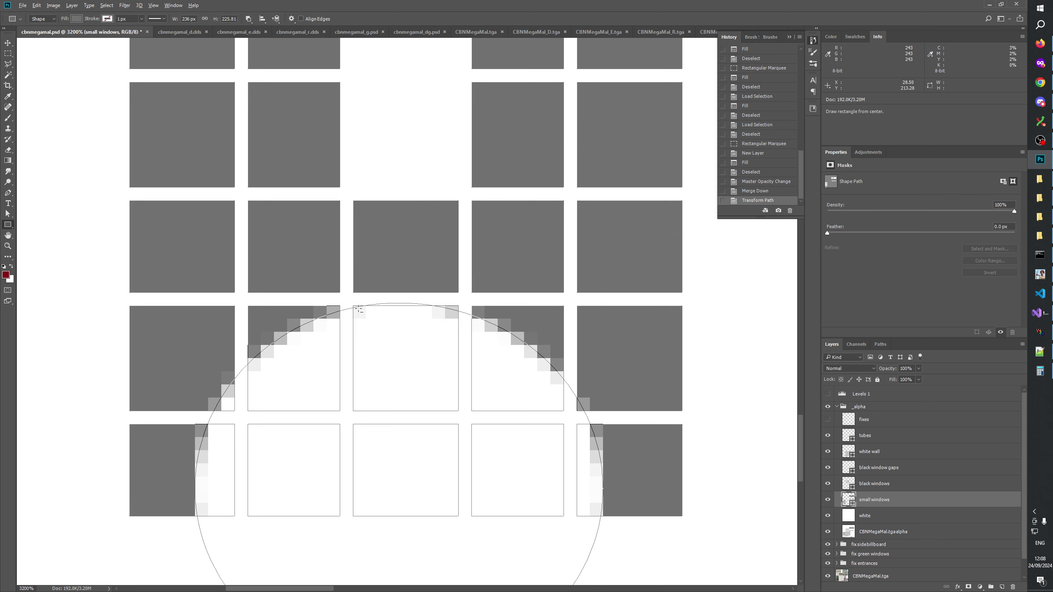
{"action": "left_click_drag", "start_coordinate": [358, 309], "coordinate": [458, 320]}
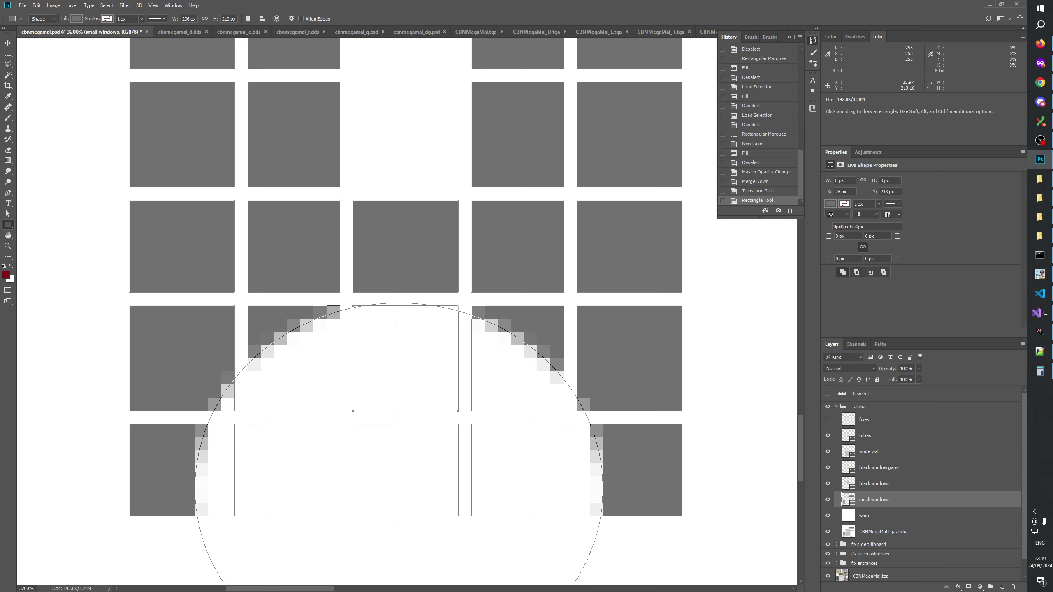
Delete from the small windows shape the middle window under the arch's crown, its thin subtracting strip, and the three windows in the row below
{"action": "key", "text": "Delete"}
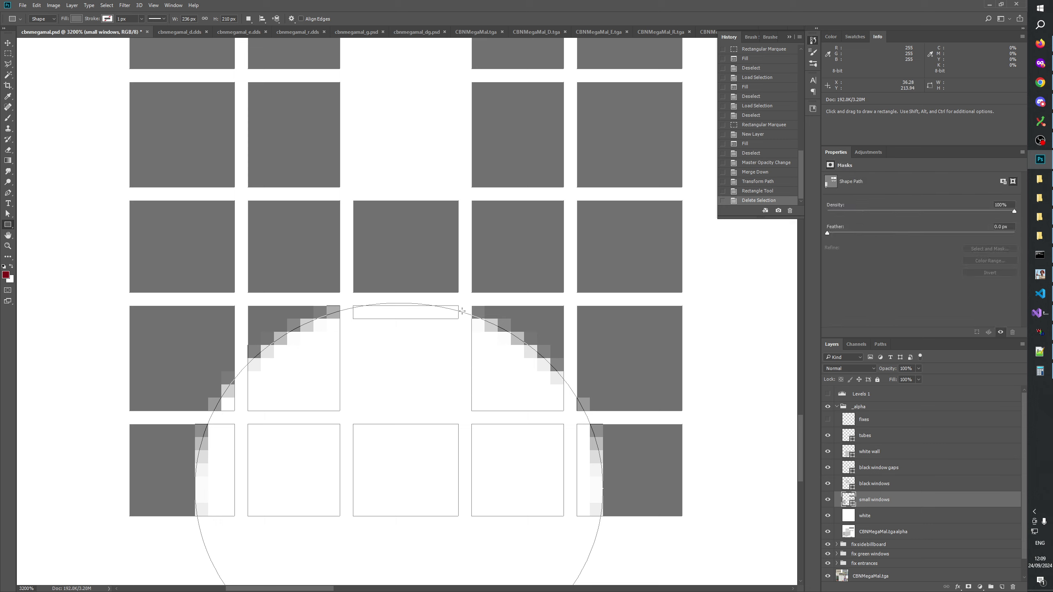
{"action": "key", "text": "Delete"}
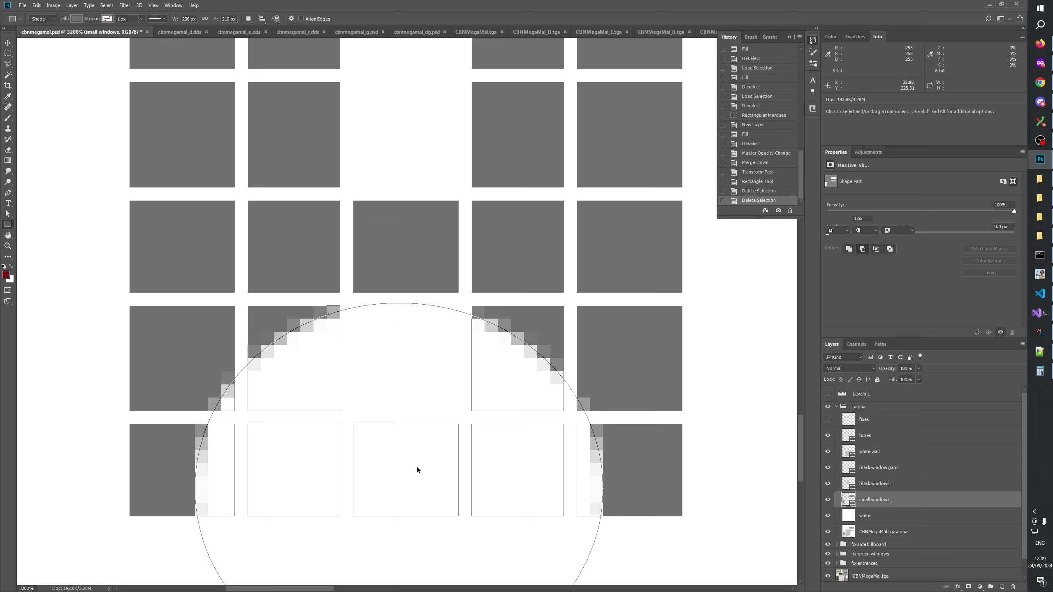
{"action": "key", "text": "ctrl"}
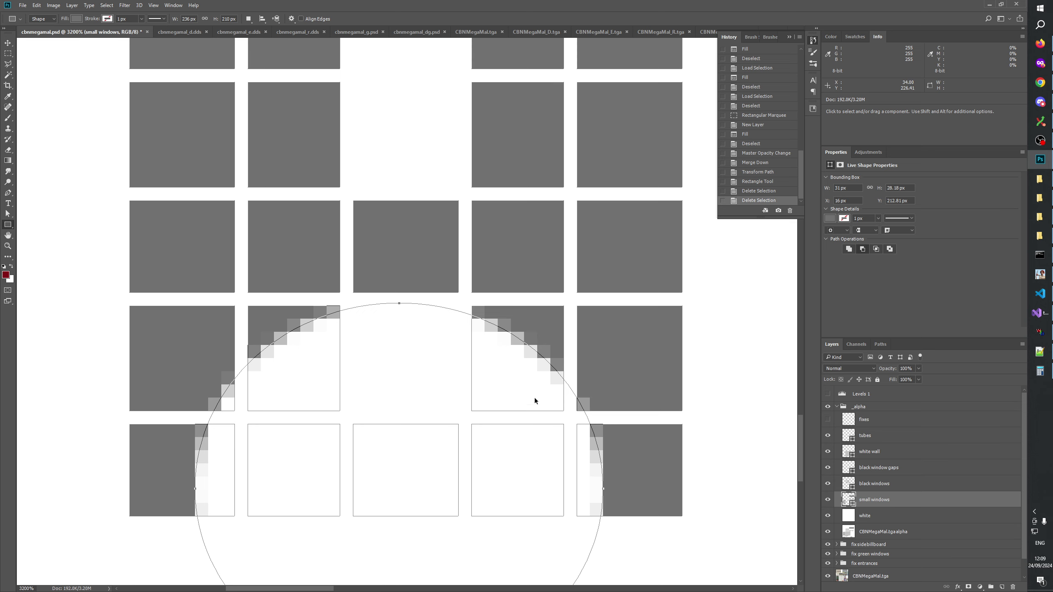
{"action": "left_click", "coordinate": [612, 542]}
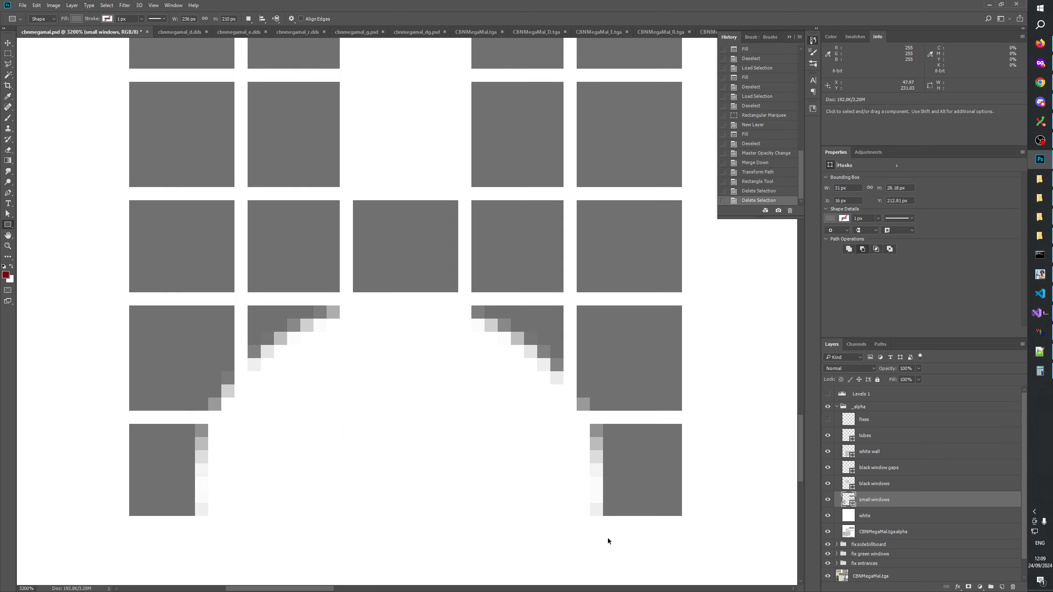
{"action": "left_click_drag", "start_coordinate": [635, 561], "coordinate": [288, 390]}
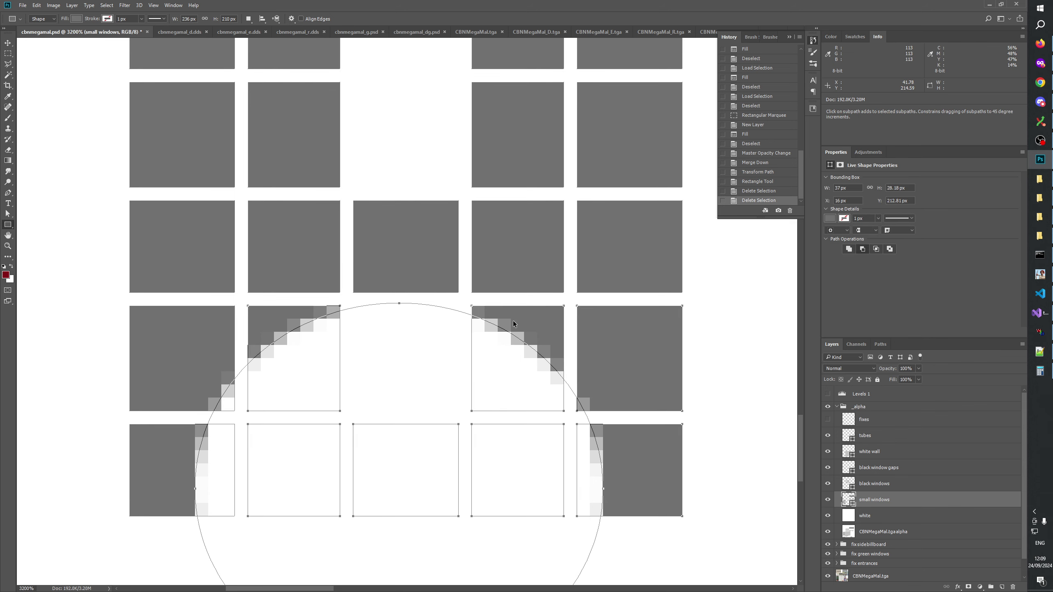
{"action": "left_click", "coordinate": [532, 314], "text": "shift"}
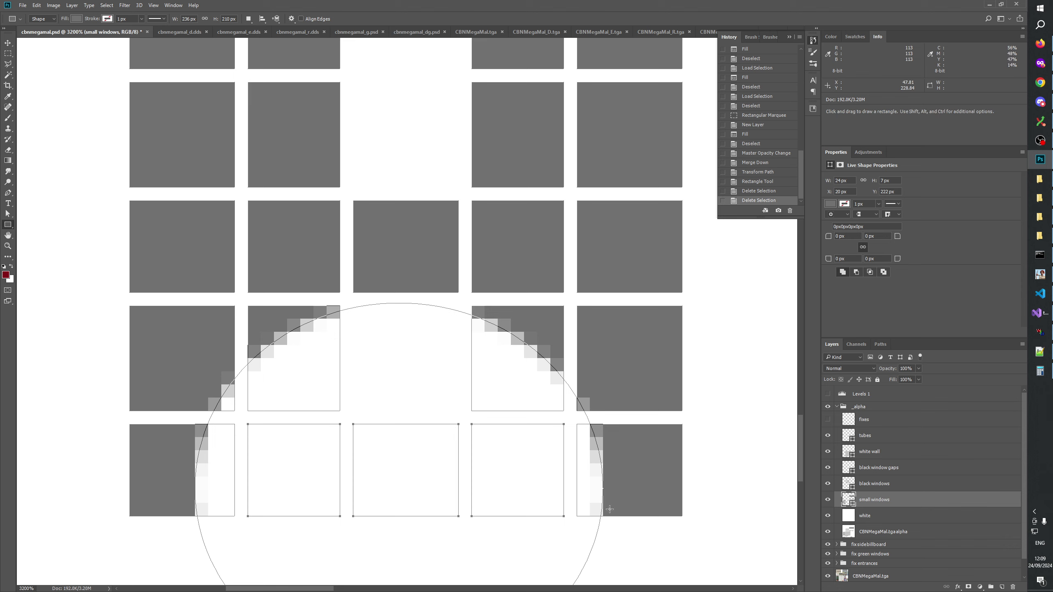
{"action": "key", "text": "Delete"}
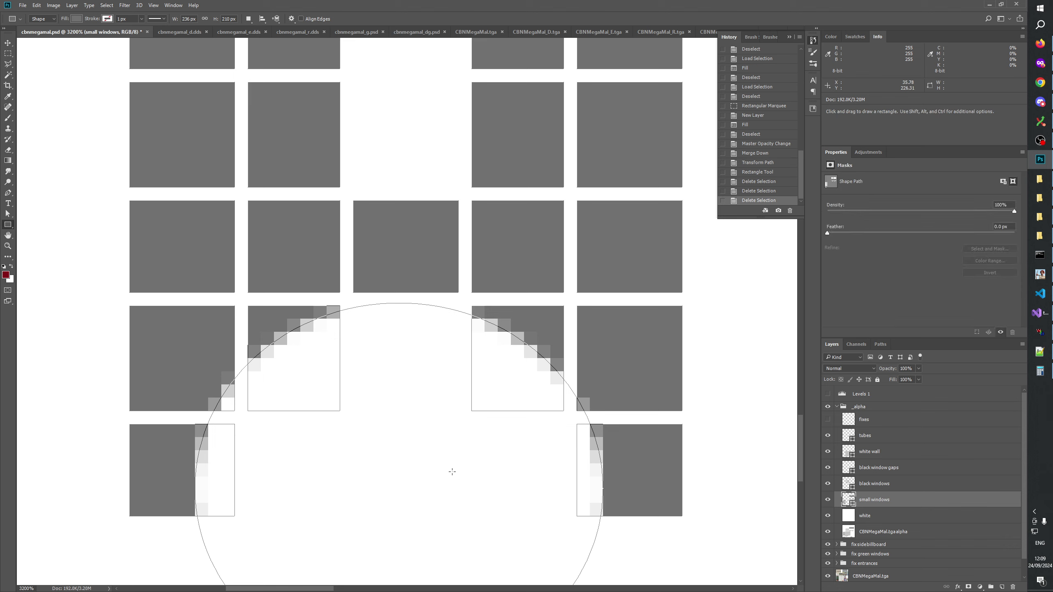
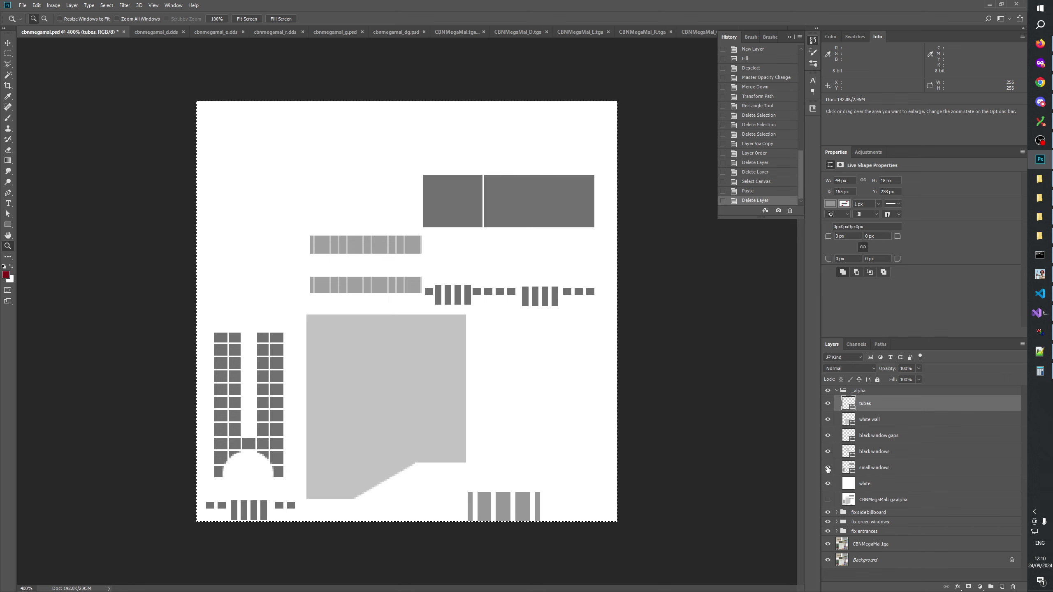
Rename the small windows layer as dark windows and the black windows layer as mega windows
{"action": "double_click", "coordinate": [872, 468]}
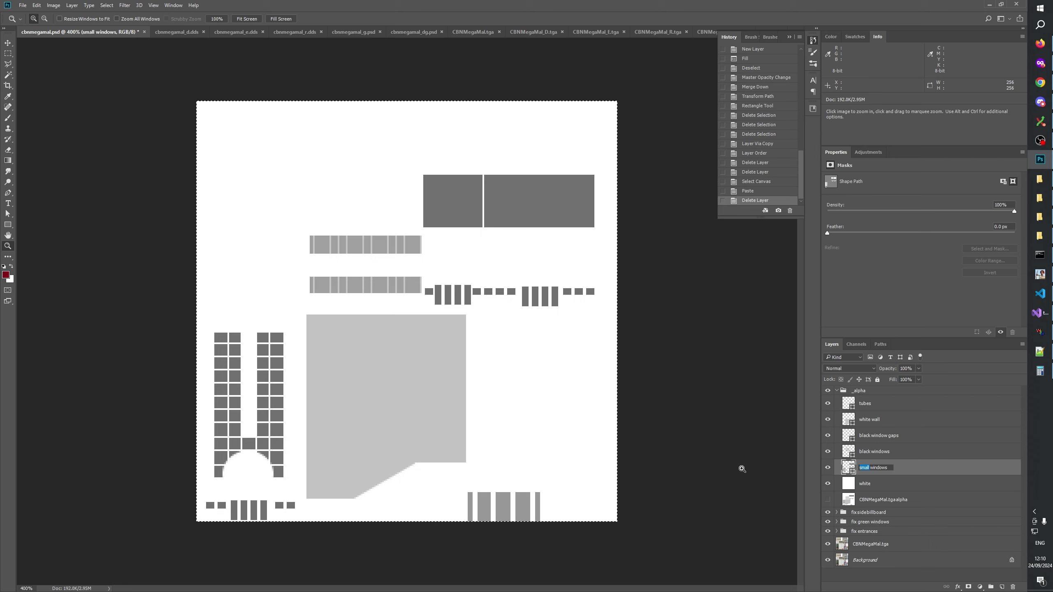
{"action": "type", "text": "dark"}
{"action": "key", "text": "Return"}
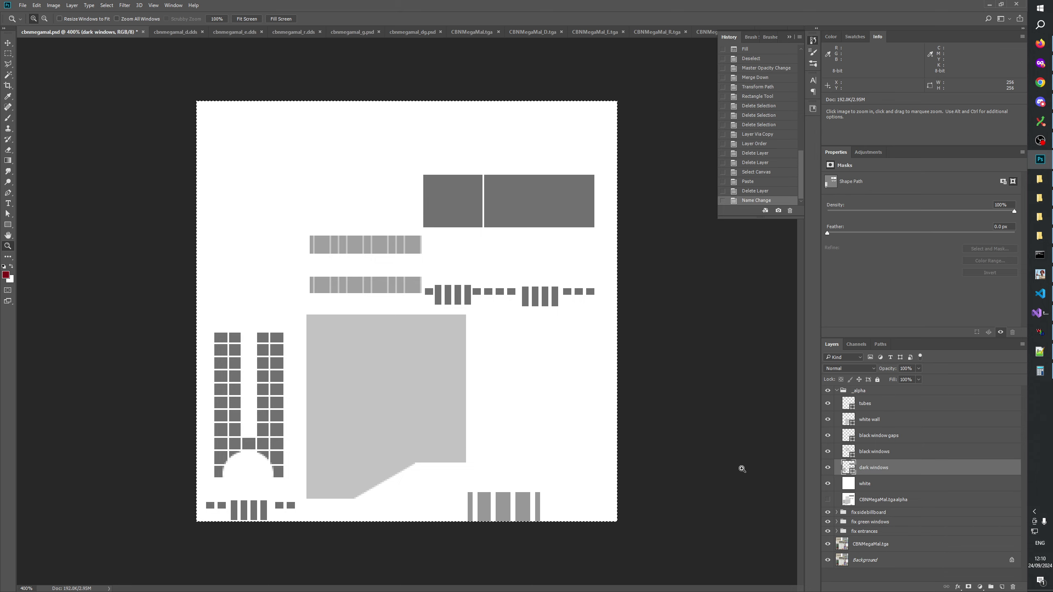
{"action": "left_click", "coordinate": [849, 455]}
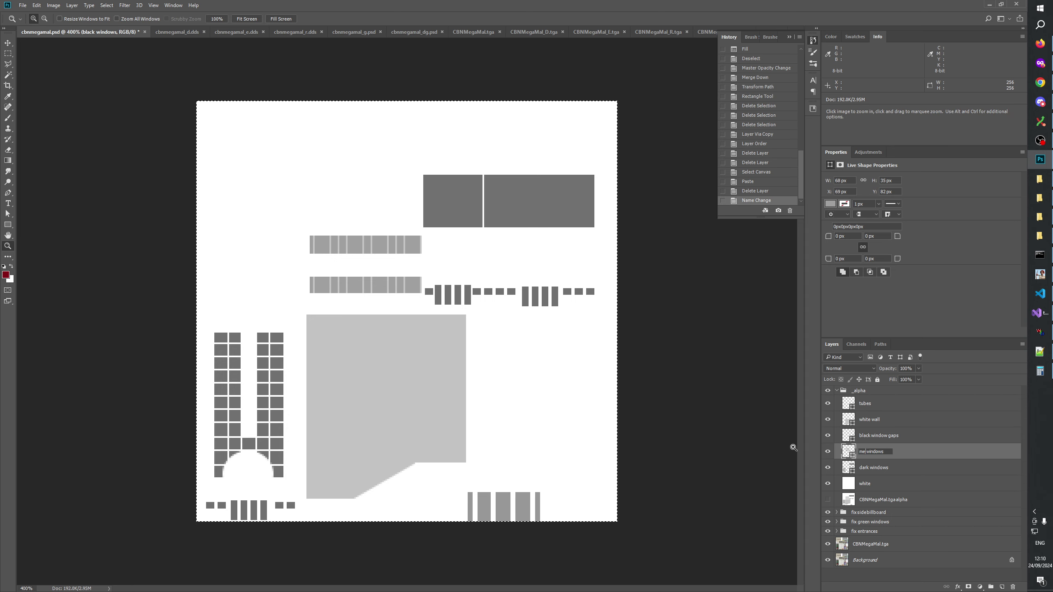
{"action": "key", "text": "Return"}
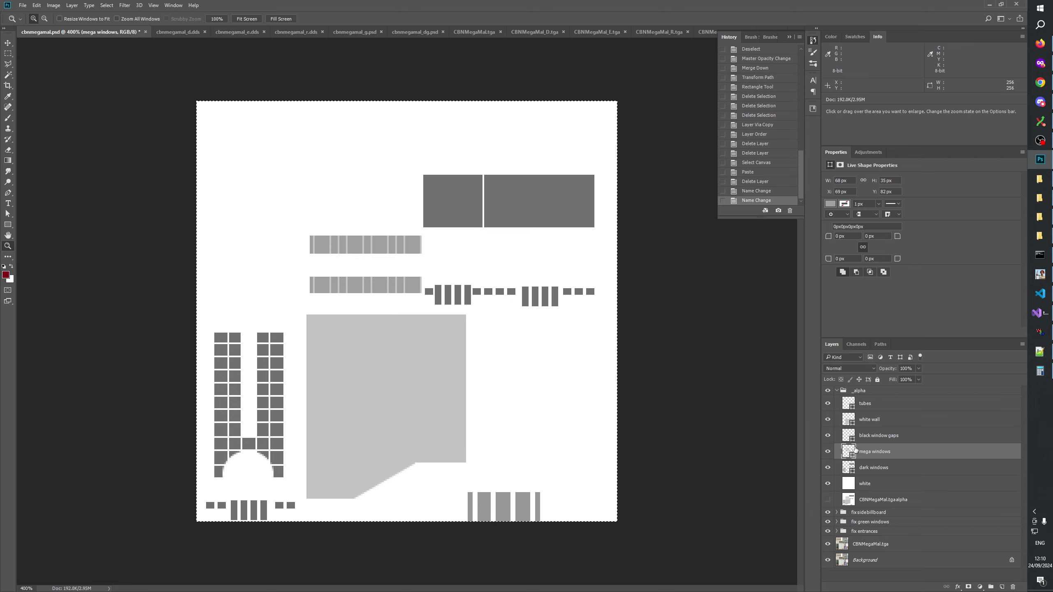
{"action": "left_click", "coordinate": [876, 468]}
{"action": "left_click", "coordinate": [871, 455]}
{"action": "left_click", "coordinate": [871, 468]}
Delete the CBNMegaMal.tga alpha layer and the Background layer
{"action": "left_click", "coordinate": [837, 483]}
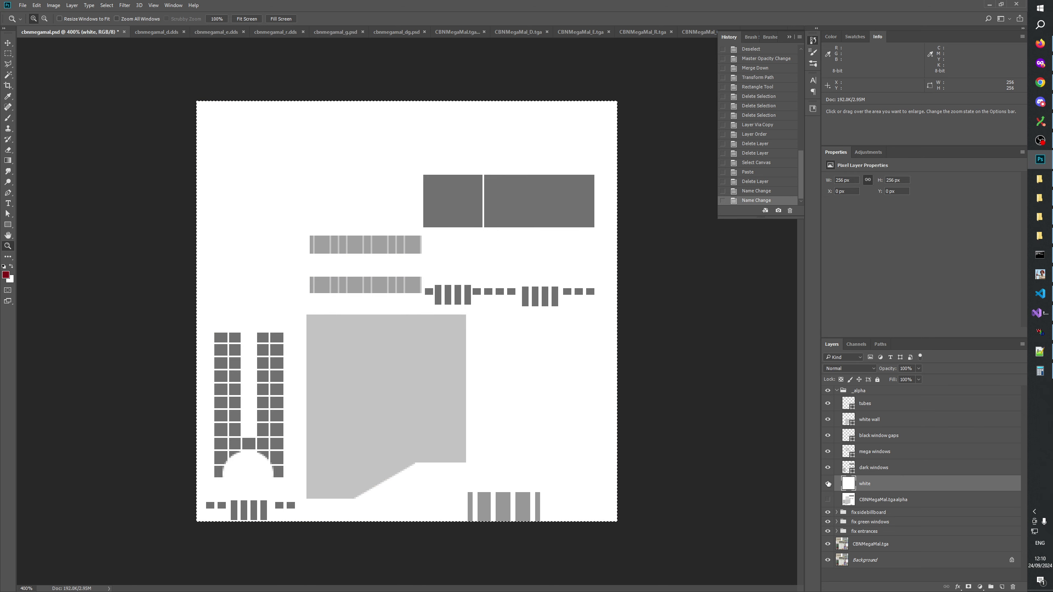
{"action": "left_click", "coordinate": [879, 501]}
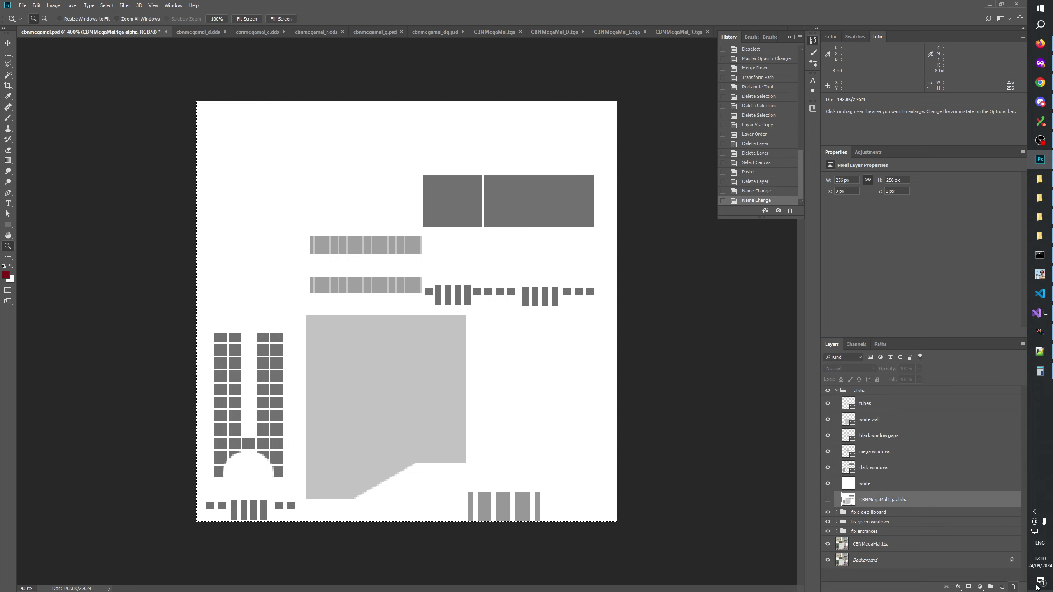
{"action": "left_click", "coordinate": [1014, 587]}
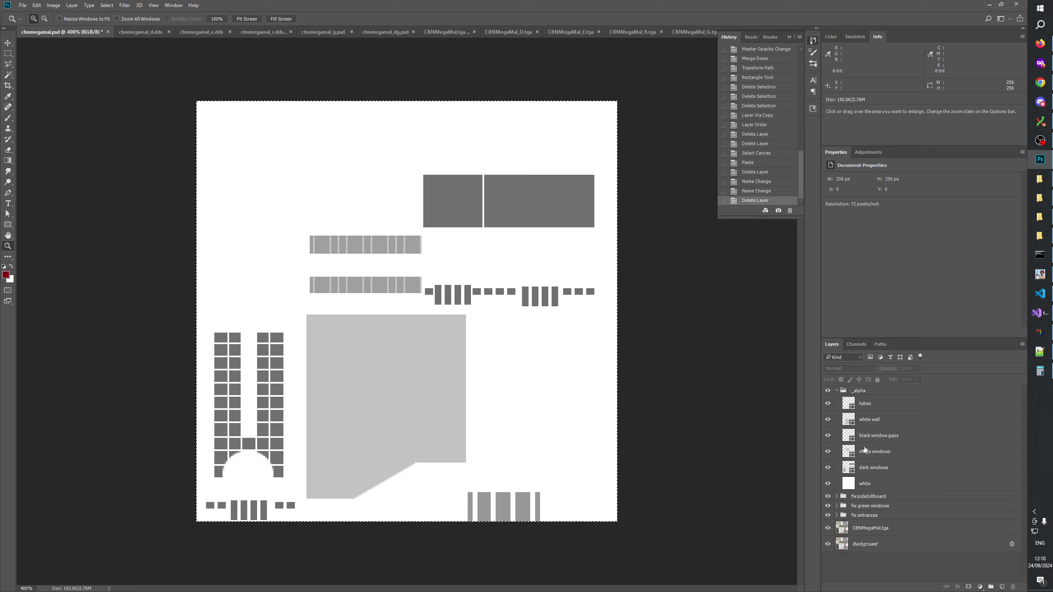
{"action": "left_click", "coordinate": [880, 546]}
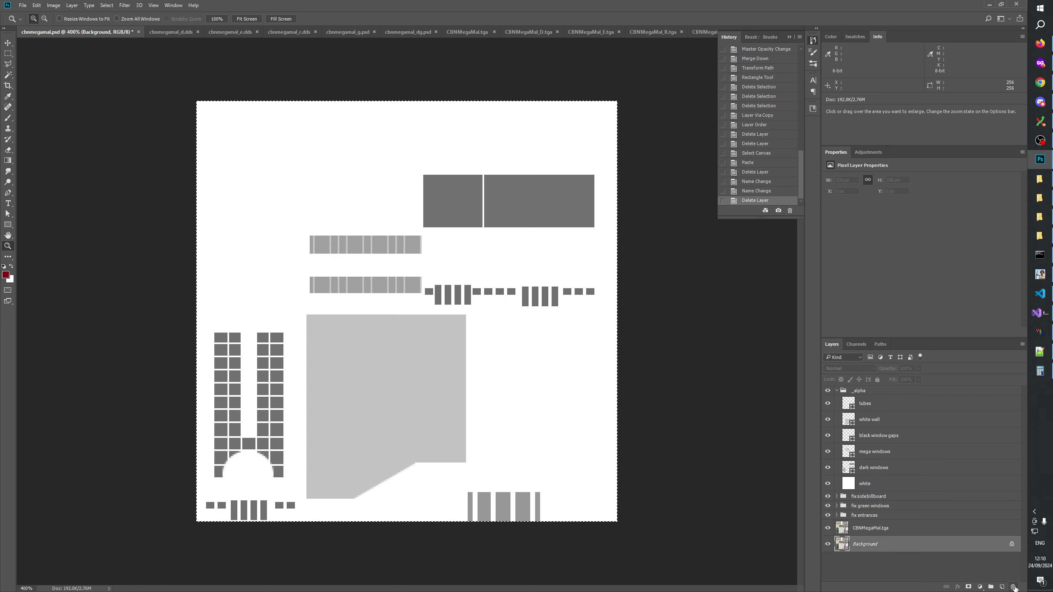
{"action": "left_click", "coordinate": [1013, 588]}
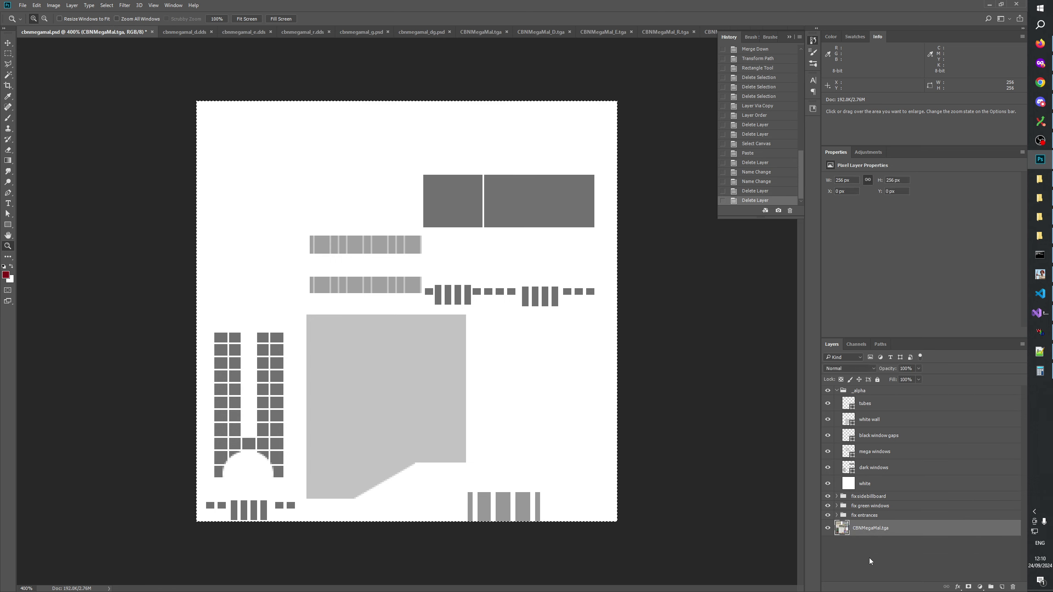
Collapse the _alpha group and paste a copy of the whole mask canvas into the Alpha 1 channel
{"action": "left_click", "coordinate": [836, 390]}
{"action": "key", "text": "ctrl+a"}
{"action": "left_click", "coordinate": [866, 344]}
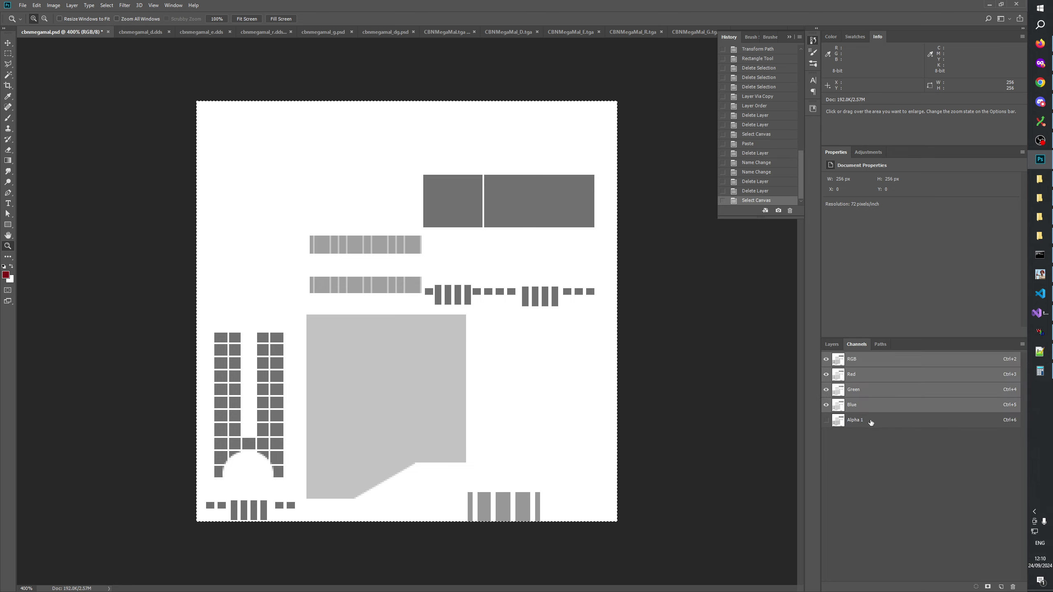
{"action": "left_click", "coordinate": [870, 419]}
{"action": "key", "text": "ctrl+v"}
{"action": "left_click", "coordinate": [865, 360]}
{"action": "left_click", "coordinate": [831, 344]}
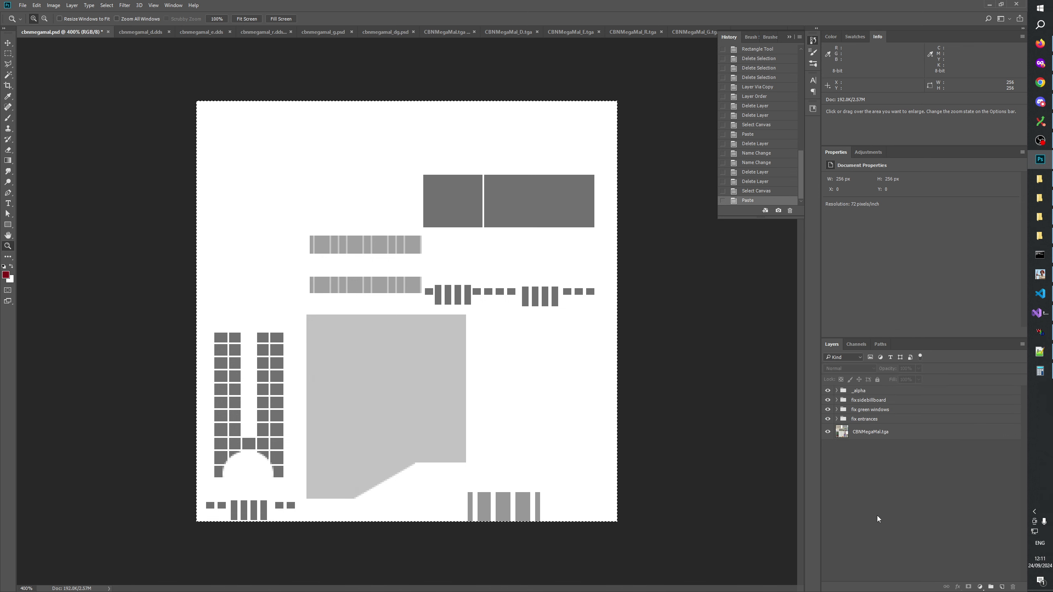
Hide the _alpha group, save cbnmegamal.psd and collapse the history list
{"action": "left_click", "coordinate": [828, 391]}
{"action": "key", "text": "ctrl+s"}
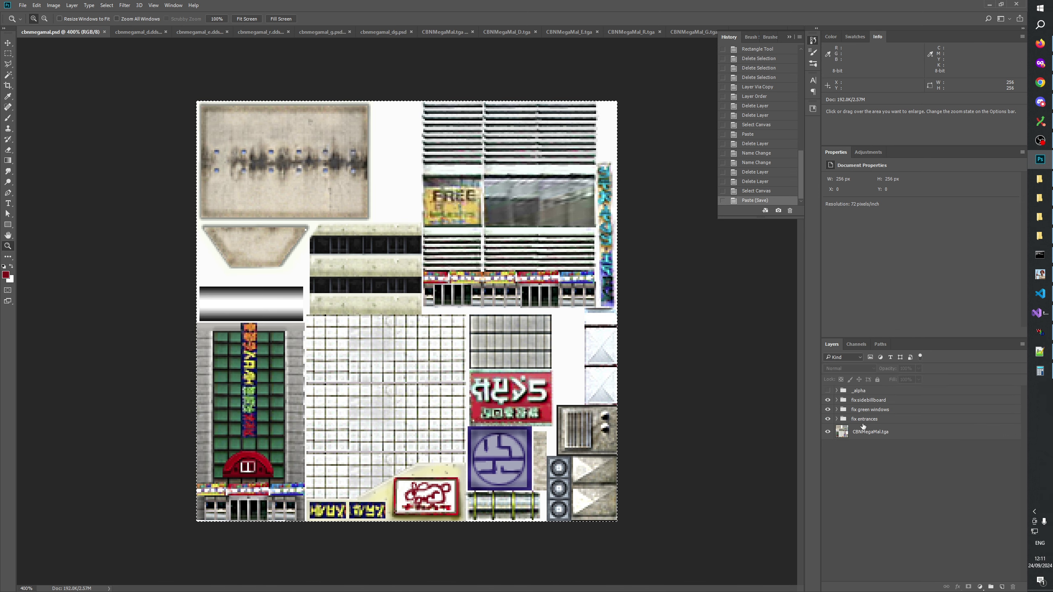
{"action": "left_click", "coordinate": [789, 39]}
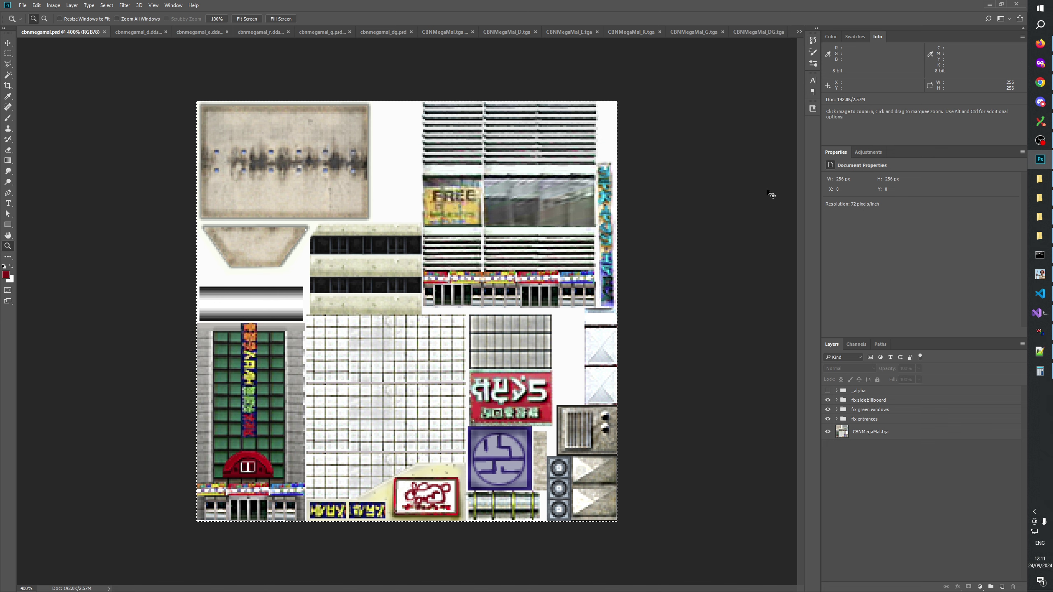
Switch to Generals Mod Builder and run a single Build, then switch to W3D Viewer and start an empty scene
{"action": "left_click", "coordinate": [1041, 283]}
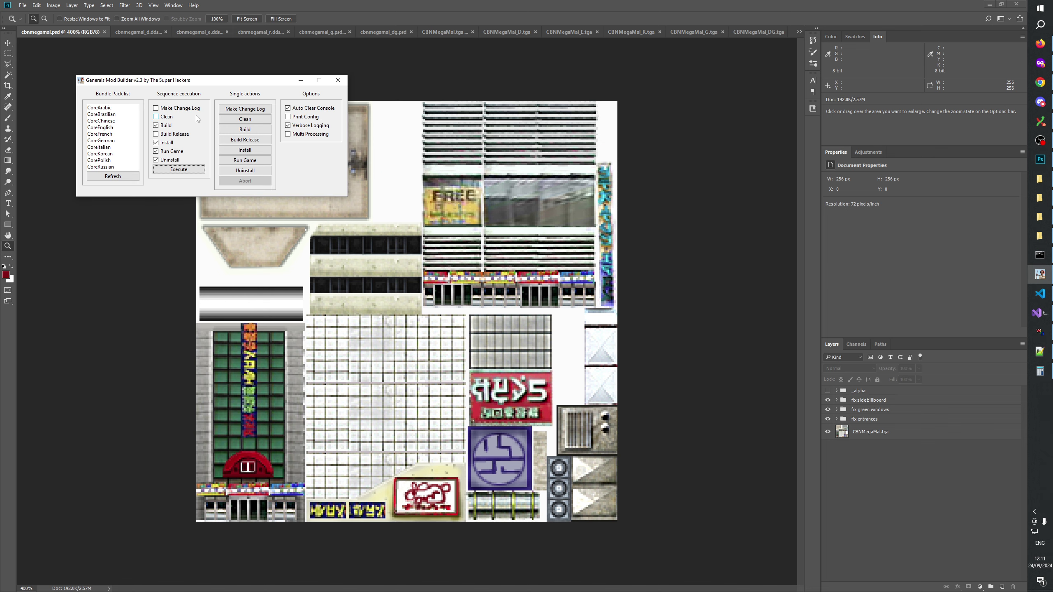
{"action": "left_click", "coordinate": [245, 130]}
{"action": "left_click", "coordinate": [1028, 334]}
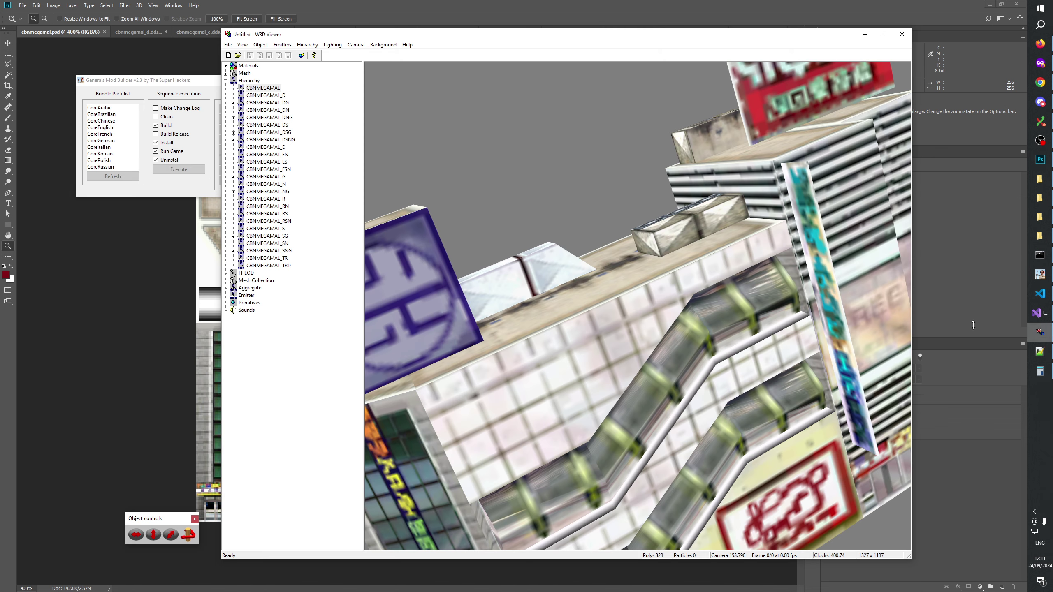
{"action": "left_click", "coordinate": [228, 56]}
Open CBNMegaMal.W3D from the Art\W3D folder and display the CBNMEGAMAL hierarchy model
{"action": "left_click", "coordinate": [238, 55]}
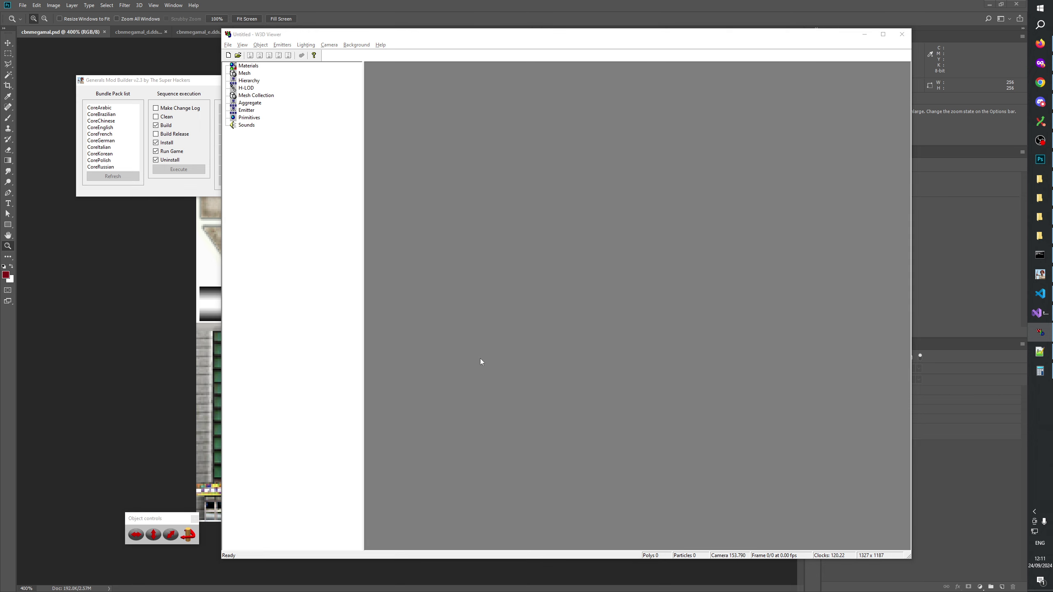
{"action": "left_click", "coordinate": [517, 384]}
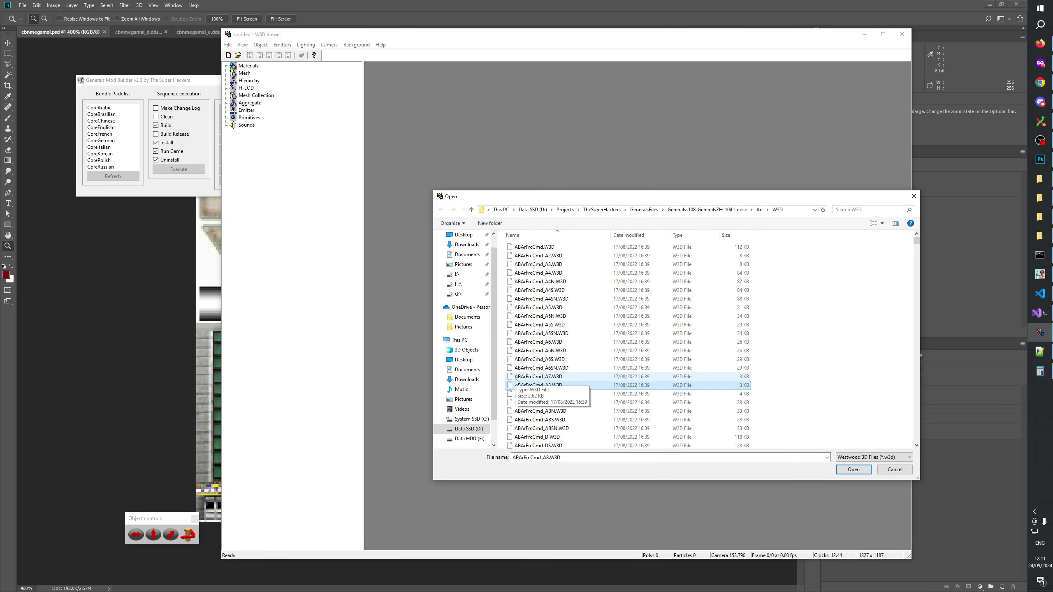
{"action": "type", "text": "c"}
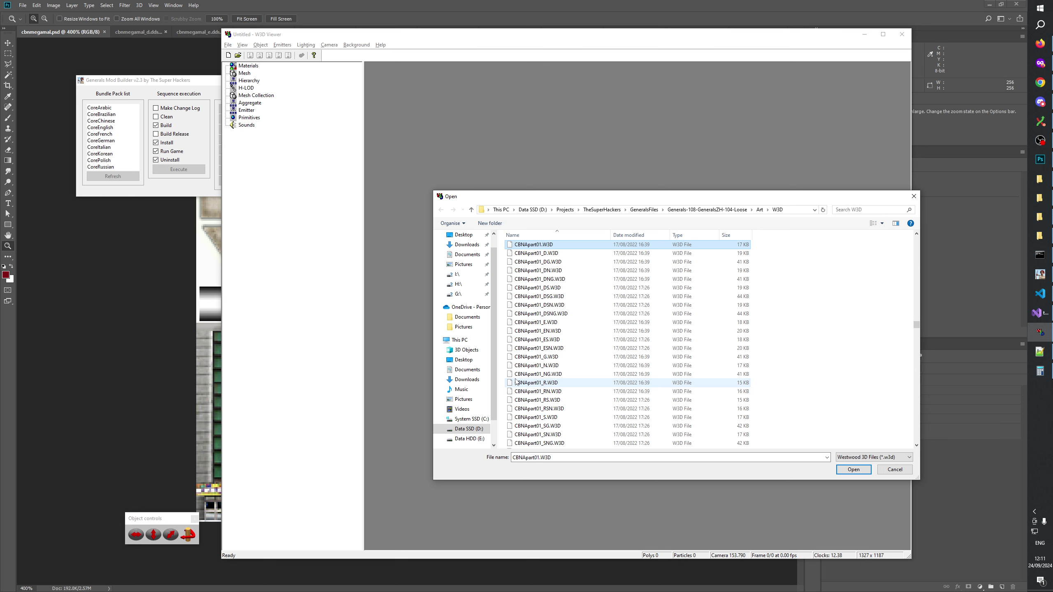
{"action": "type", "text": "cbn"}
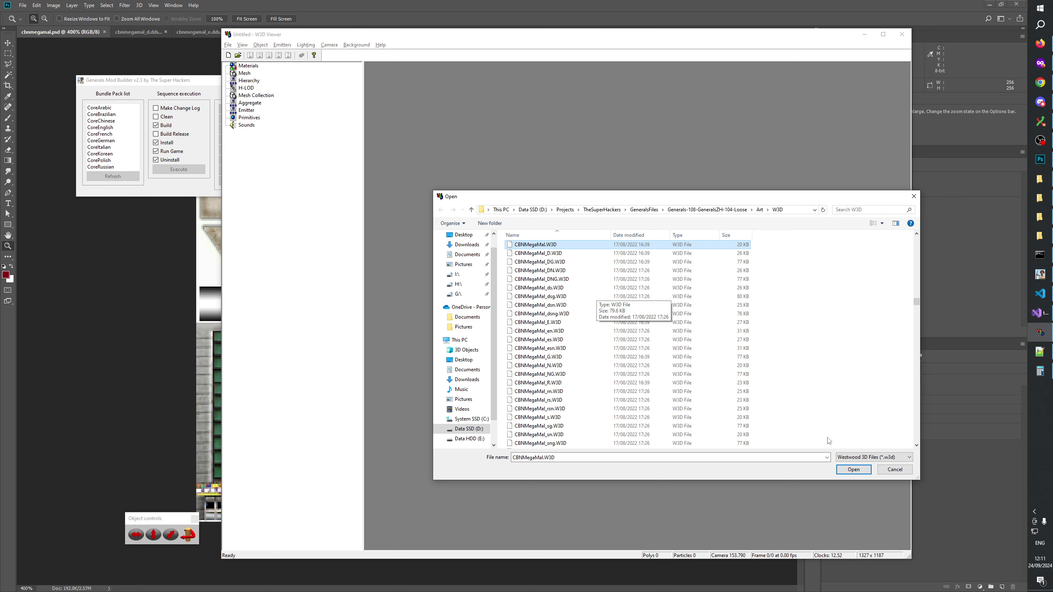
{"action": "key", "text": "Return"}
{"action": "left_click", "coordinate": [225, 81]}
{"action": "left_click", "coordinate": [263, 87]}
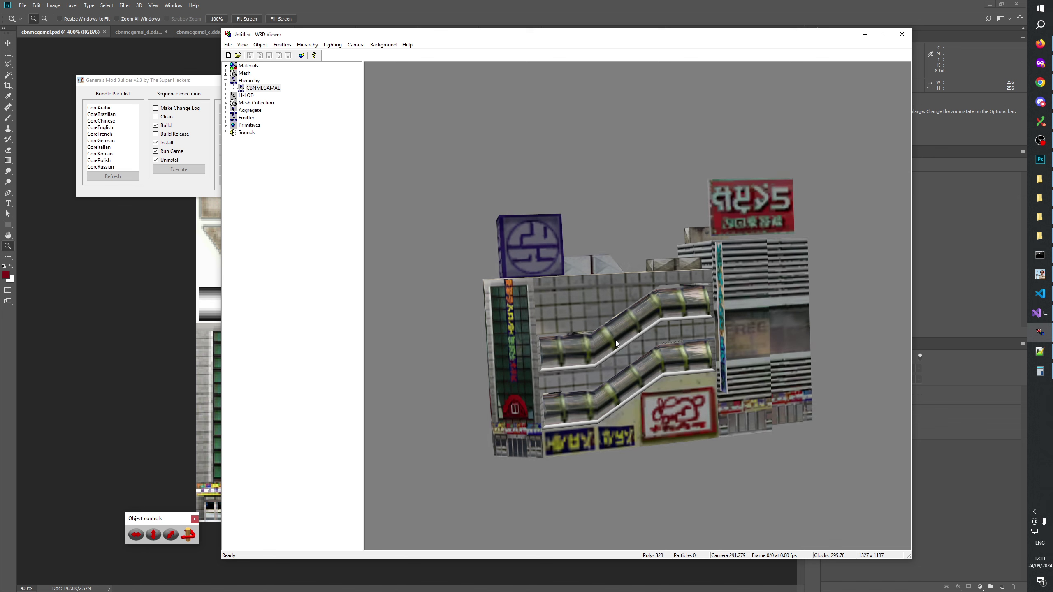
Examine the retextured CBNMEGAMAL building from all sides, near and far, checking its windows, entrances and reflections
{"action": "left_click_drag", "start_coordinate": [616, 343], "coordinate": [701, 354]}
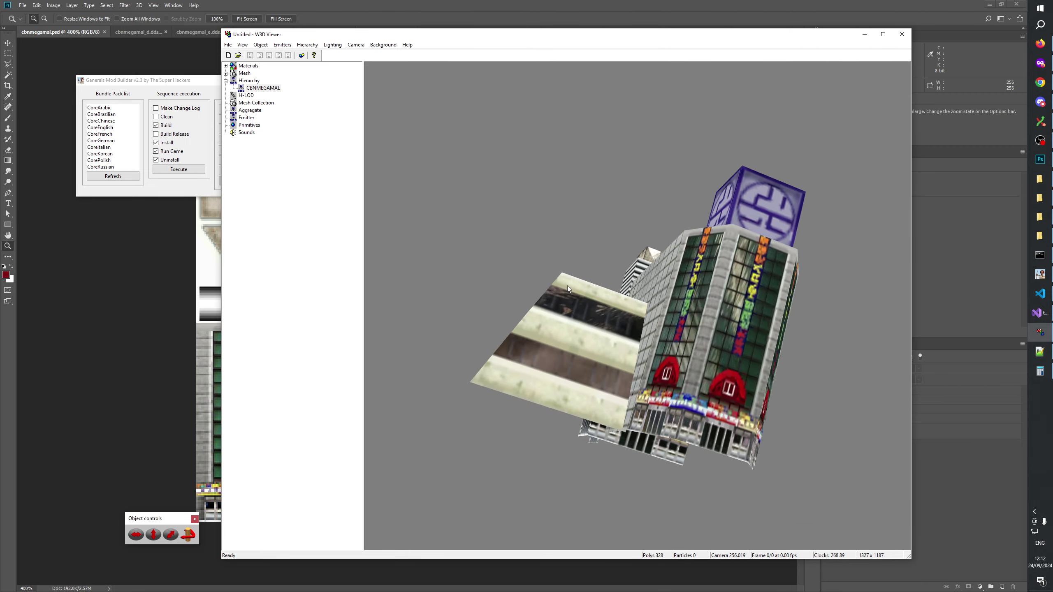
{"action": "scroll", "coordinate": [680, 466], "scroll_direction": "down", "scroll_amount": 5}
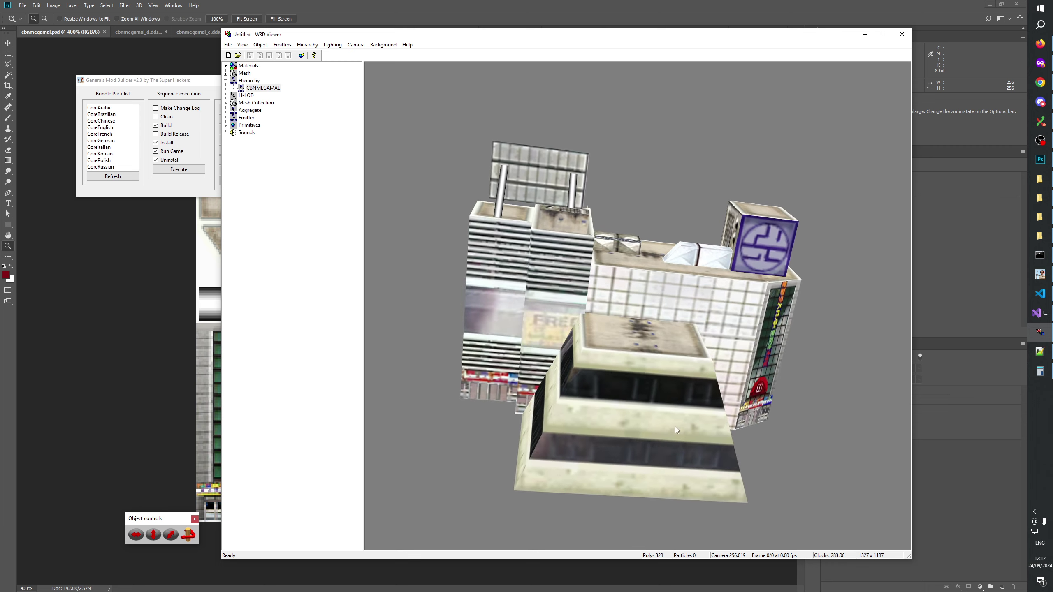
{"action": "scroll", "coordinate": [643, 374], "scroll_direction": "down", "scroll_amount": 3}
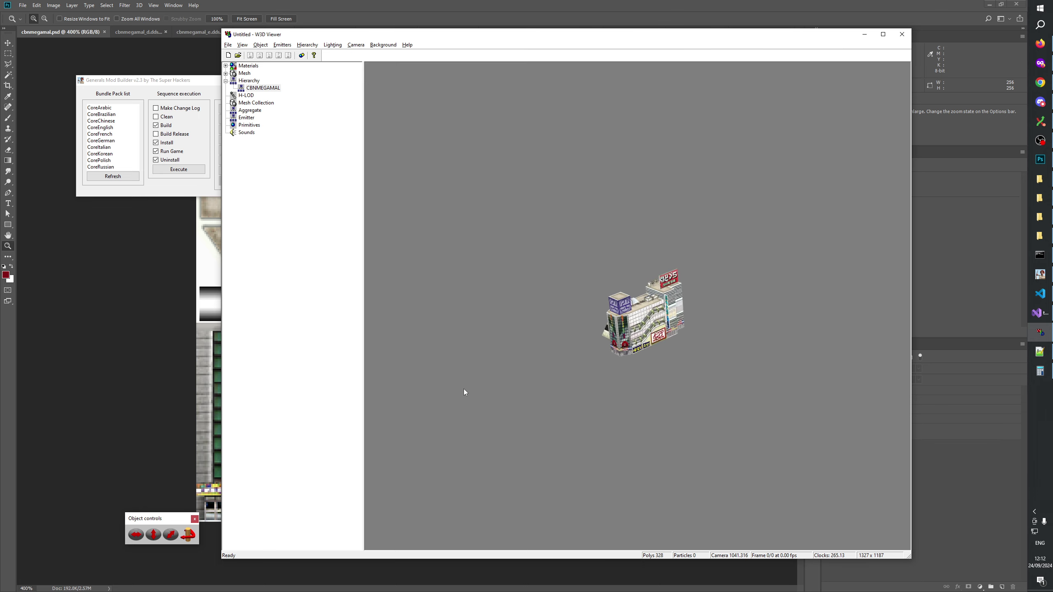
{"action": "scroll", "coordinate": [617, 454], "scroll_direction": "up", "scroll_amount": 4}
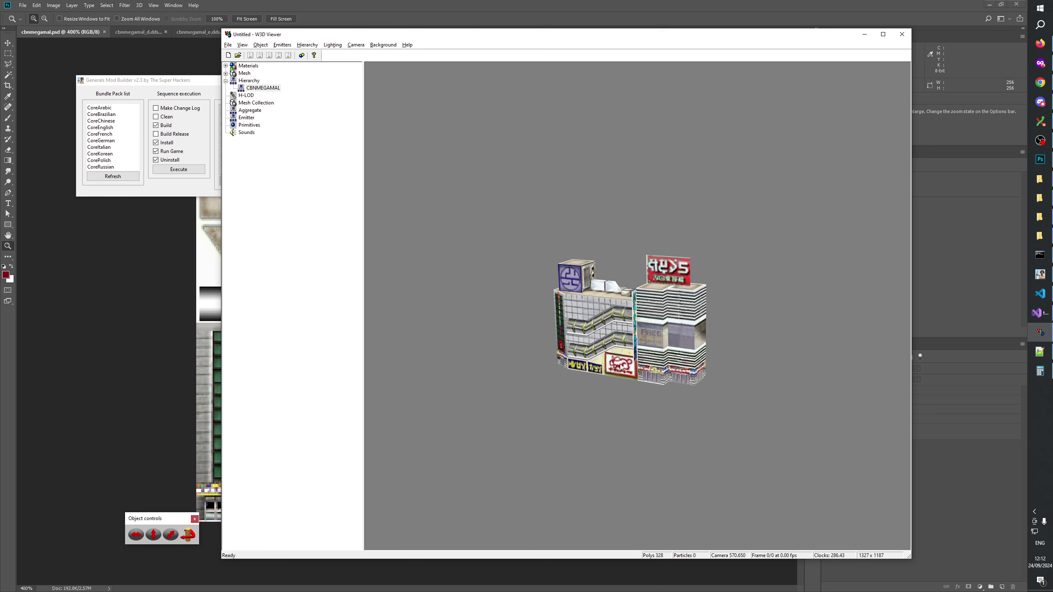
{"action": "scroll", "coordinate": [658, 303], "scroll_direction": "down", "scroll_amount": 3}
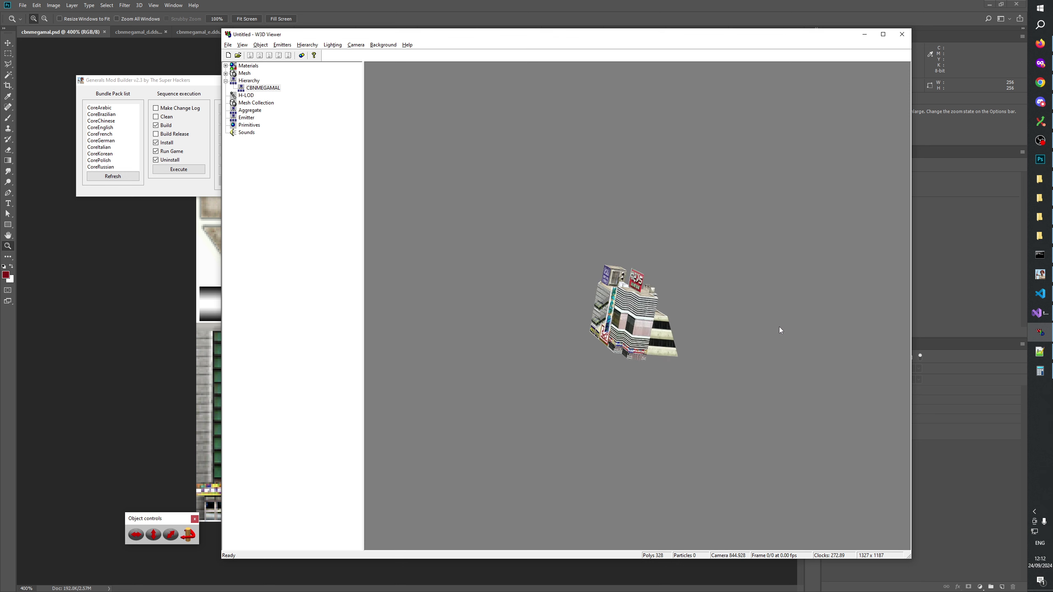
{"action": "left_click_drag", "start_coordinate": [653, 363], "coordinate": [663, 491]}
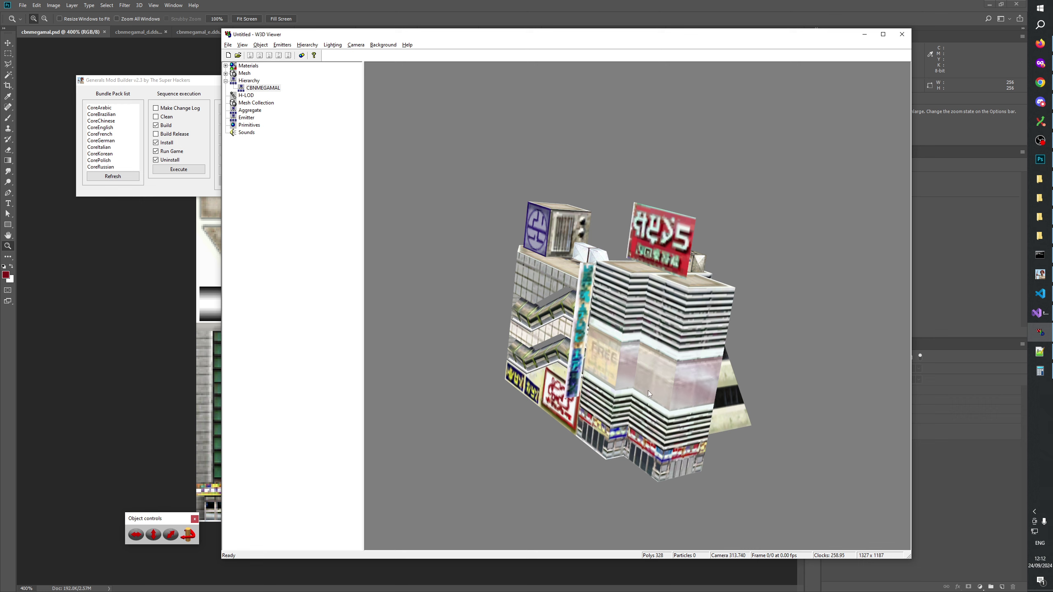
{"action": "left_click_drag", "start_coordinate": [703, 395], "coordinate": [662, 274]}
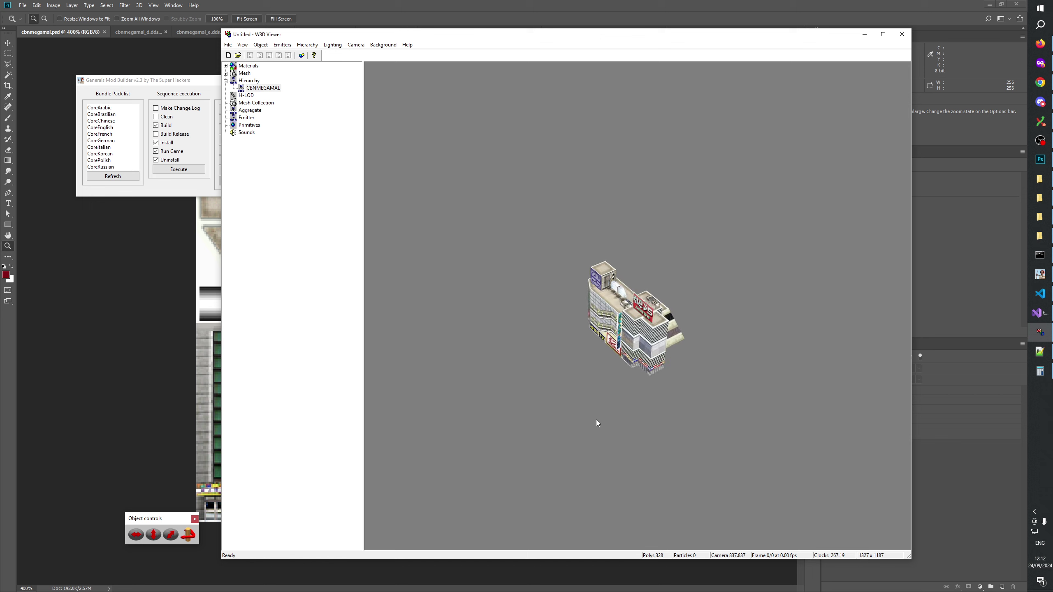
Return to cbnmegamal.psd in Photoshop and create a layer group named polish directly above the fix side billboard group
{"action": "left_click_drag", "start_coordinate": [683, 385], "coordinate": [669, 426]}
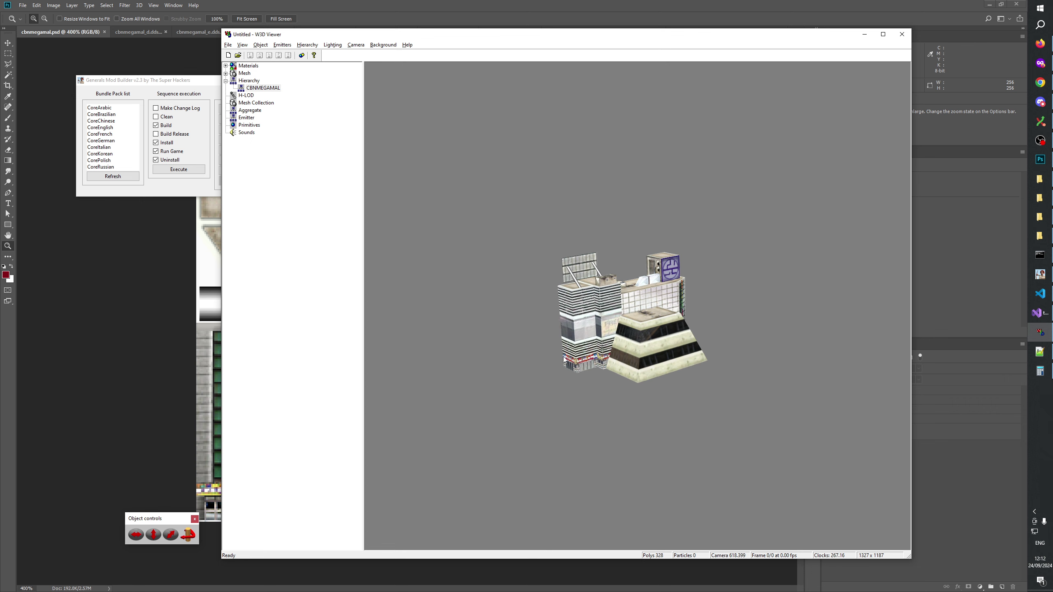
{"action": "scroll", "coordinate": [668, 341], "scroll_direction": "up", "scroll_amount": 3}
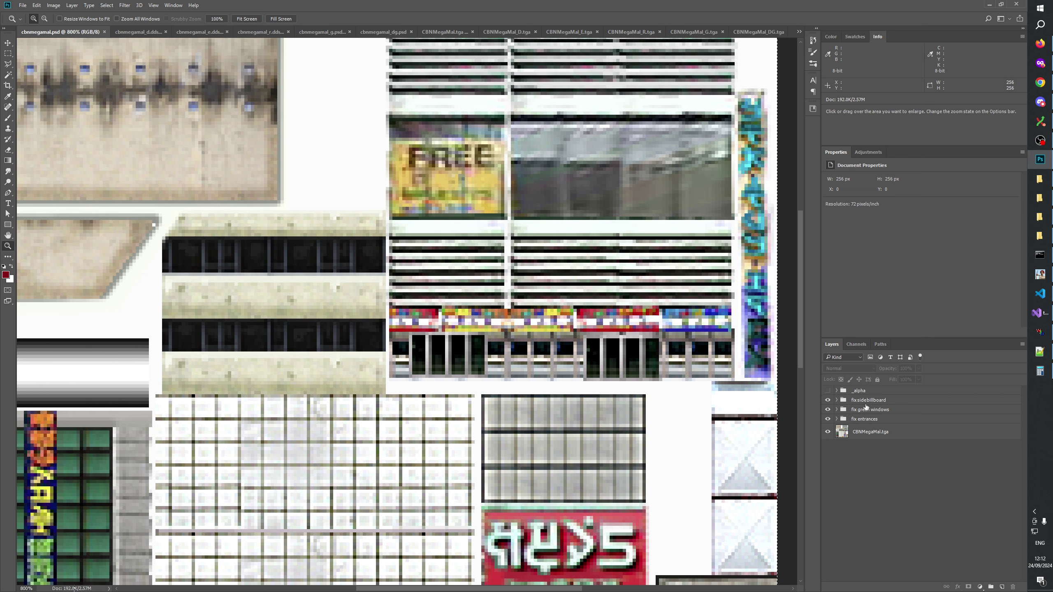
{"action": "left_click", "coordinate": [869, 400]}
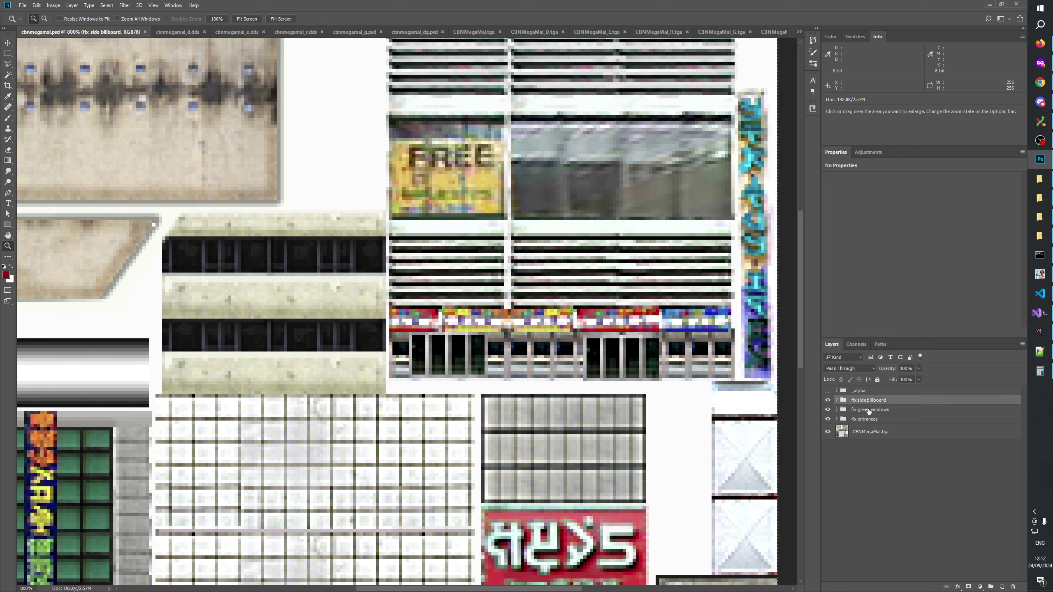
{"action": "left_click", "coordinate": [981, 588]}
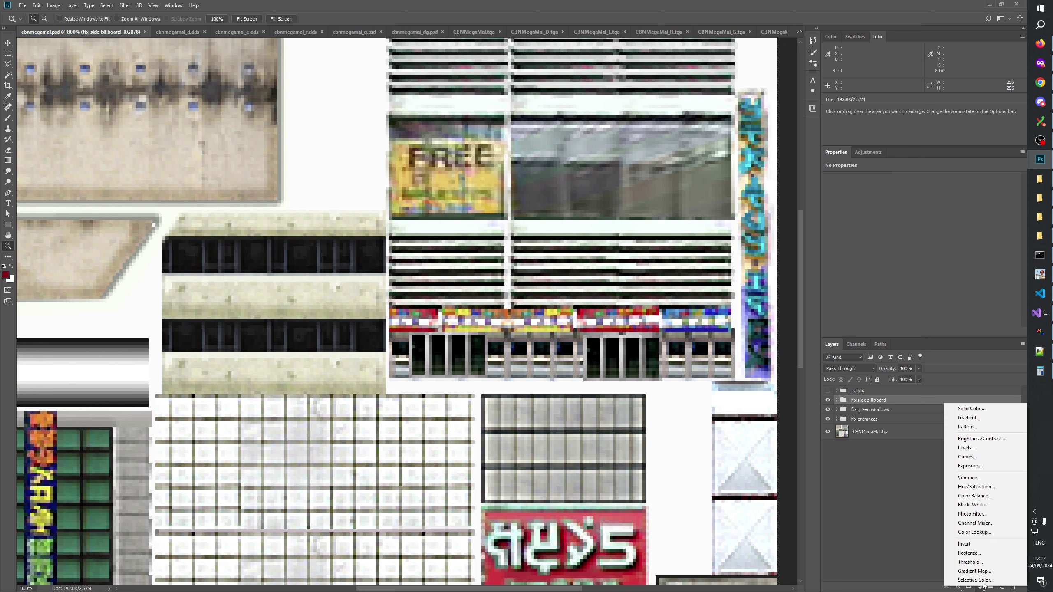
{"action": "key", "text": "Escape"}
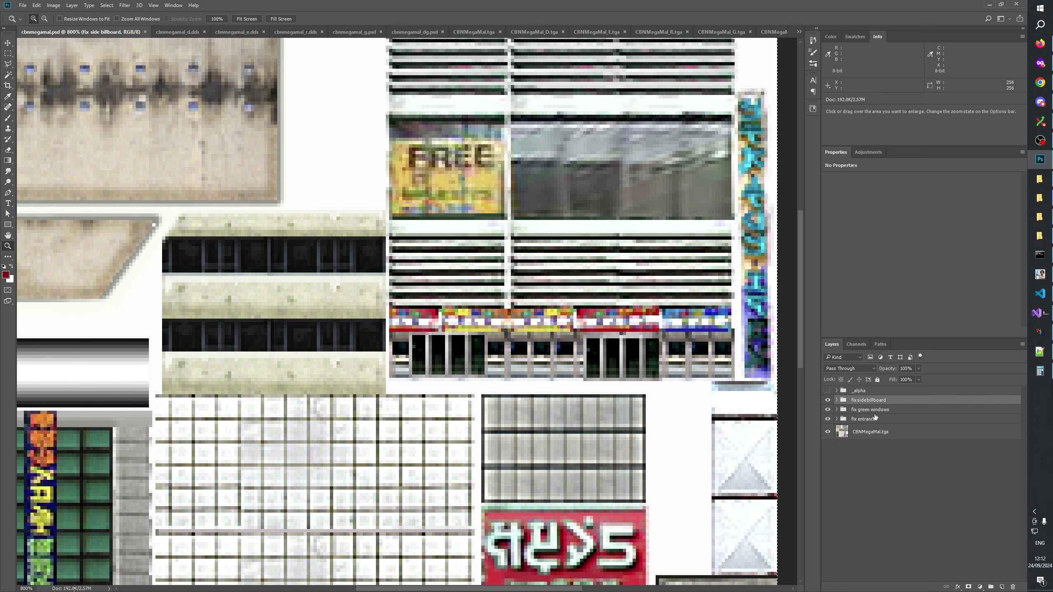
{"action": "left_click", "coordinate": [991, 588]}
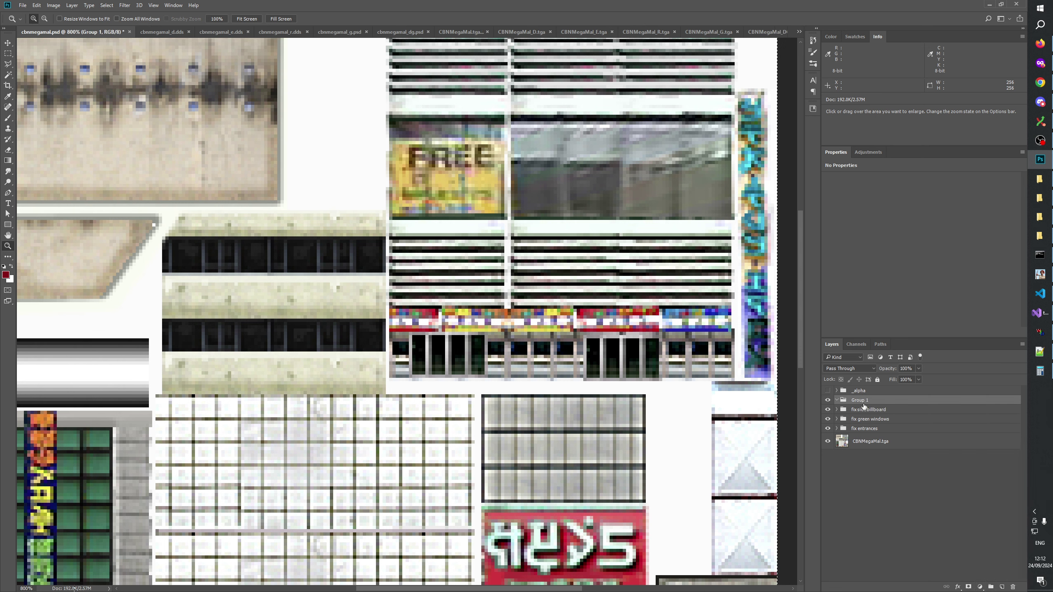
{"action": "double_click", "coordinate": [924, 404]}
{"action": "left_click", "coordinate": [945, 380]}
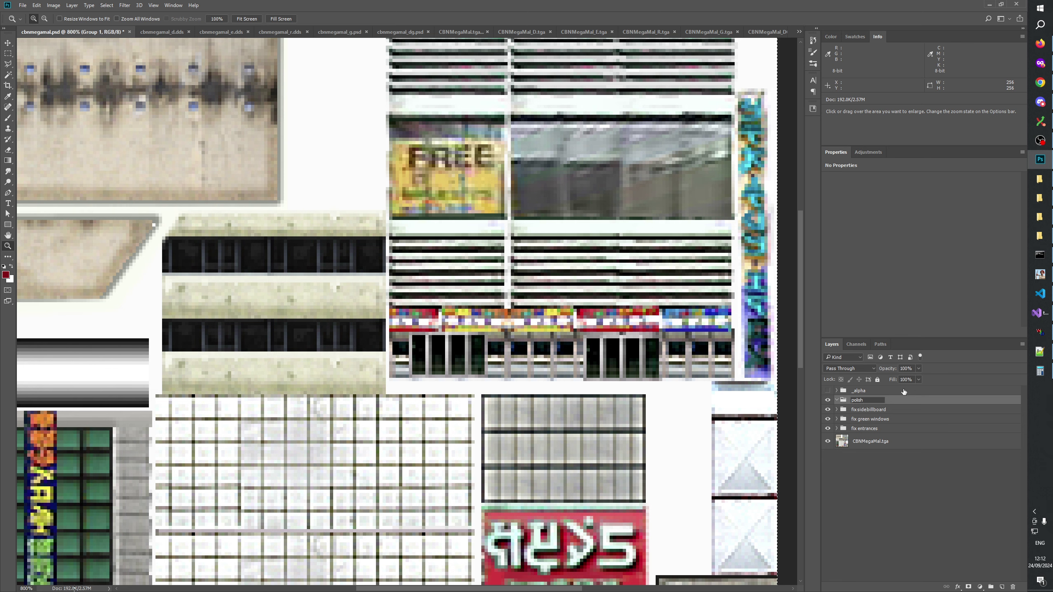
{"action": "key", "text": "Return"}
Check the FREE window facade on the model in W3D Viewer, and complete the Photoshop group's name as polish free windows
{"action": "key", "text": "alt+Tab"}
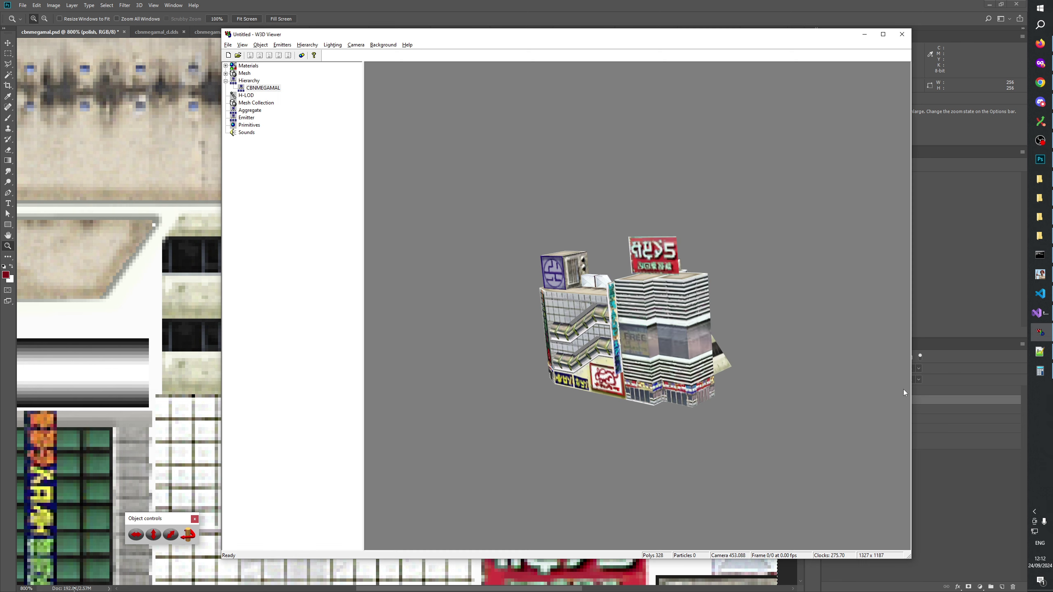
{"action": "left_click_drag", "start_coordinate": [626, 368], "coordinate": [788, 349]}
{"action": "key", "text": "alt+Tab"}
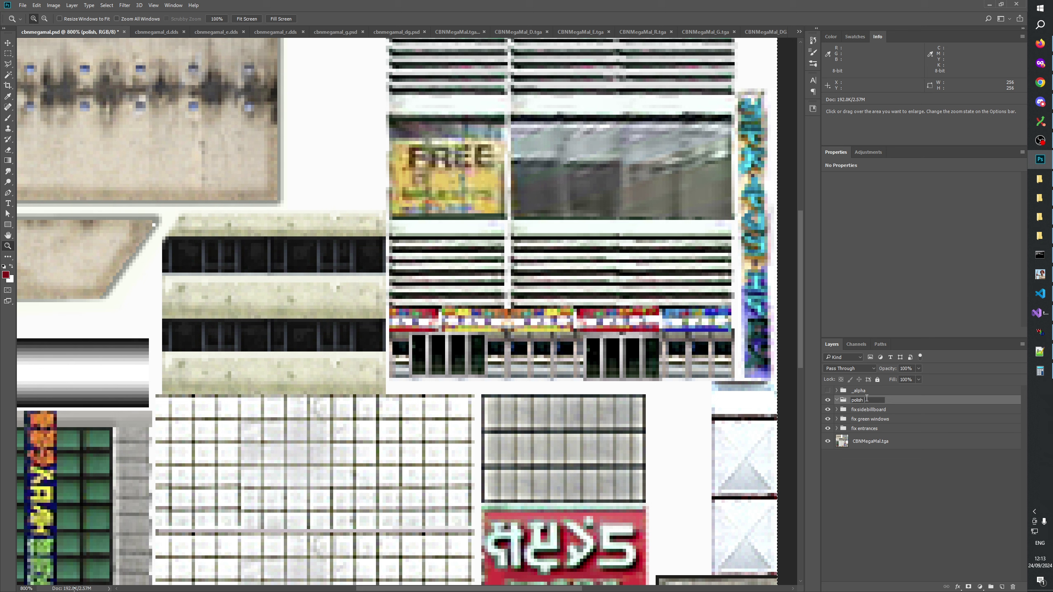
{"action": "type", "text": "ree windows"}
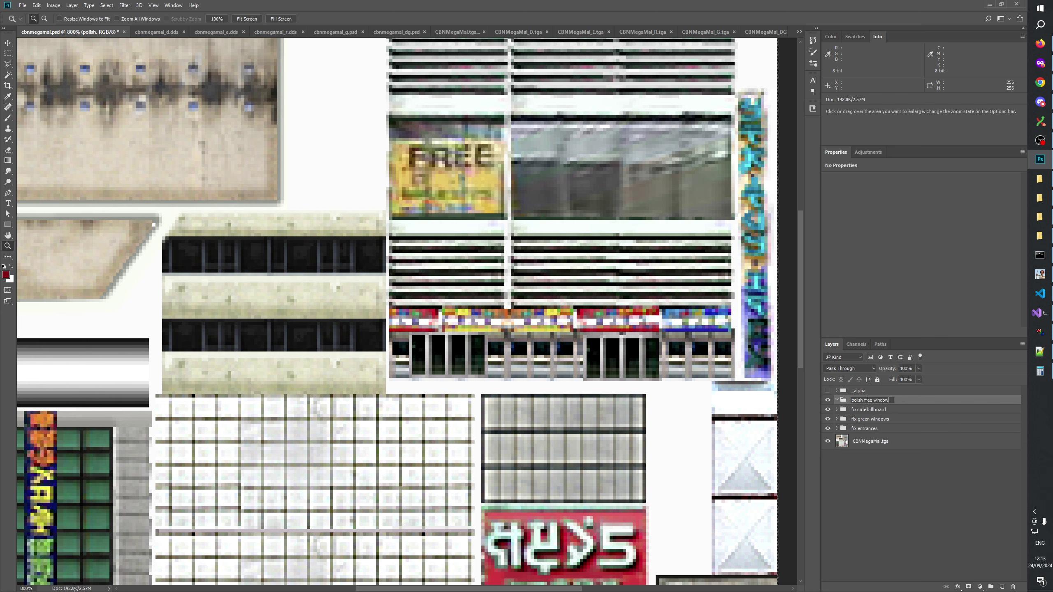
{"action": "key", "text": "Return"}
Examine the FREE billboard and grey glass windows up close in the texture and on the building in W3D Viewer
{"action": "left_click", "coordinate": [546, 128]}
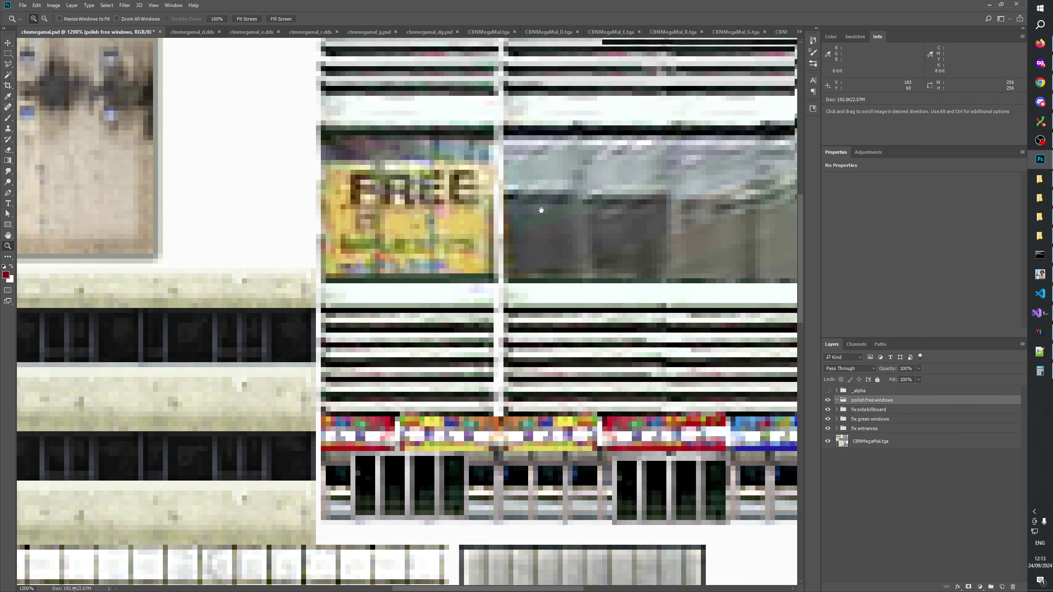
{"action": "left_click_drag", "start_coordinate": [538, 207], "coordinate": [403, 287]}
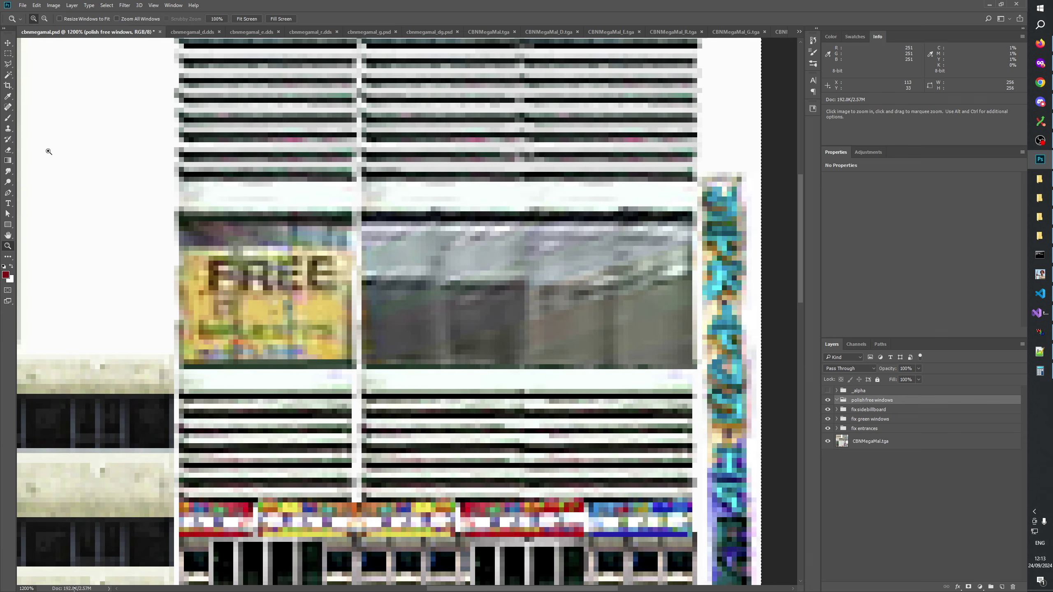
{"action": "left_click", "coordinate": [8, 53]}
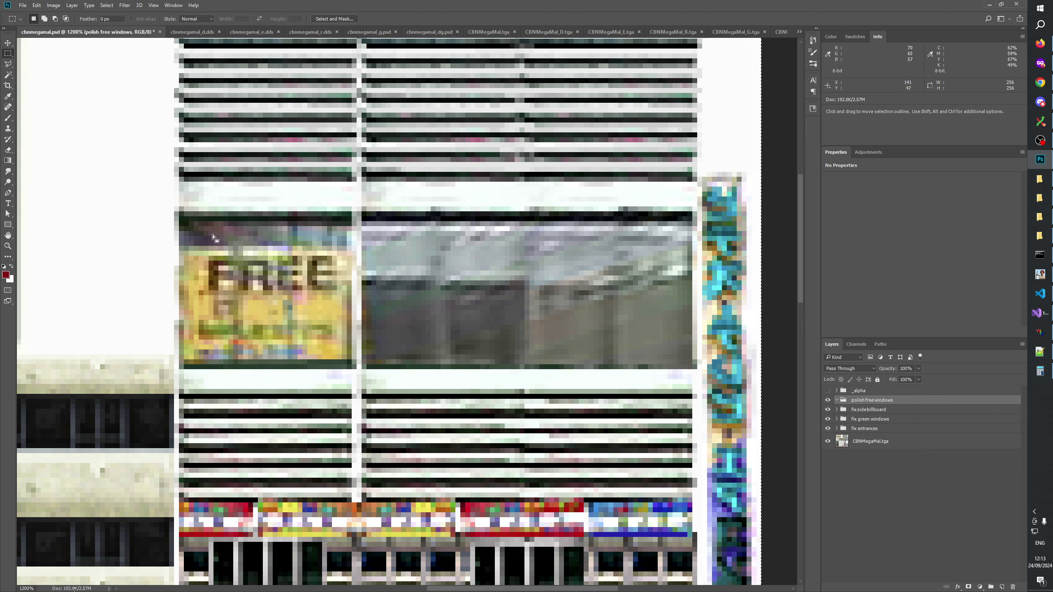
{"action": "key", "text": "alt+Tab"}
{"action": "scroll", "coordinate": [628, 382], "scroll_direction": "up", "scroll_amount": 5}
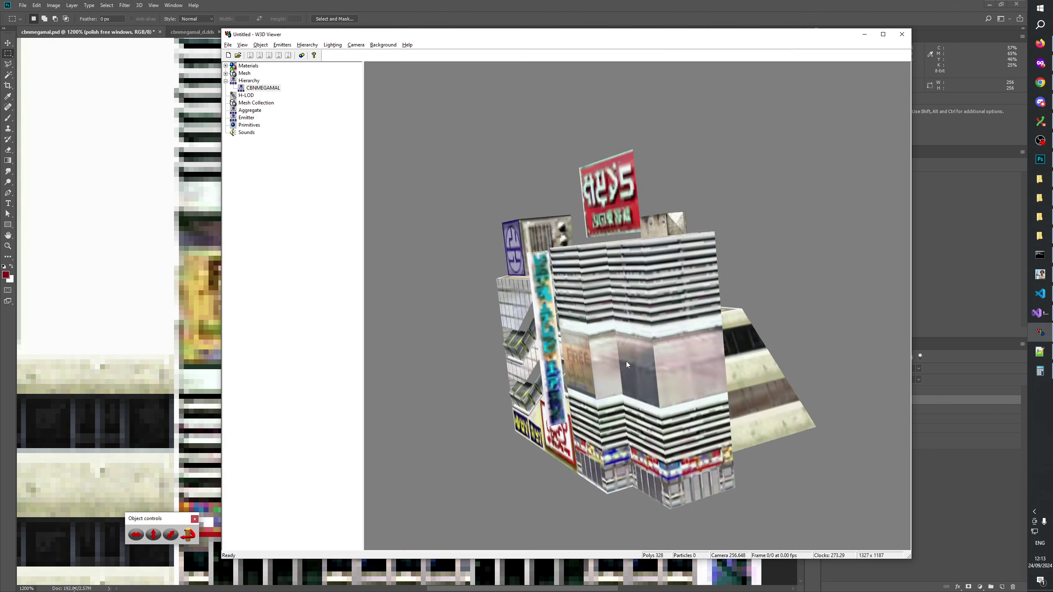
{"action": "key", "text": "alt+Tab"}
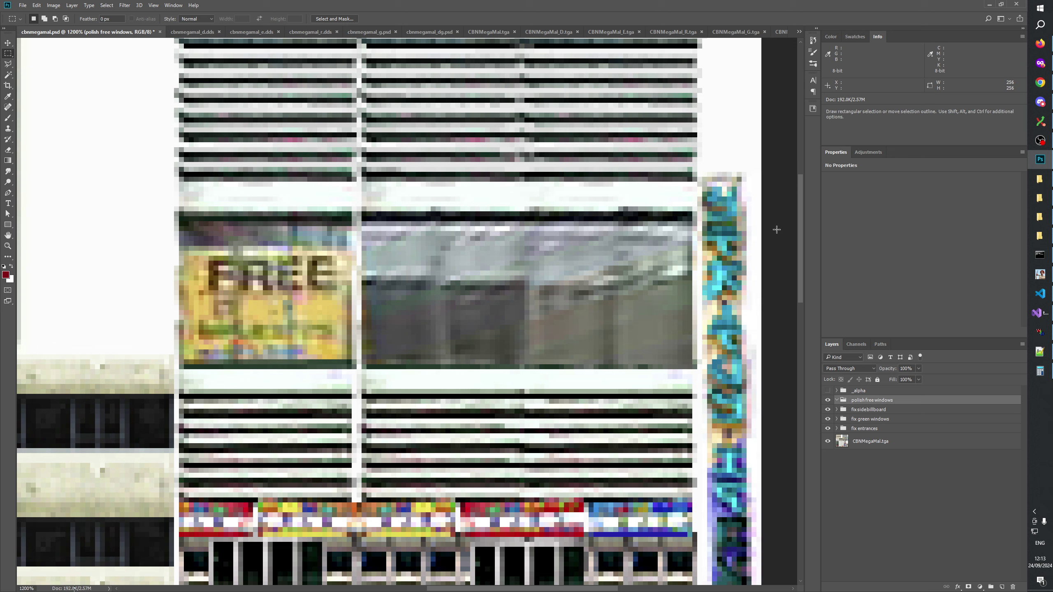
Add a Levels adjustment layer without a layer mask inside the polish free windows group in Photoshop
{"action": "left_click", "coordinate": [982, 587]}
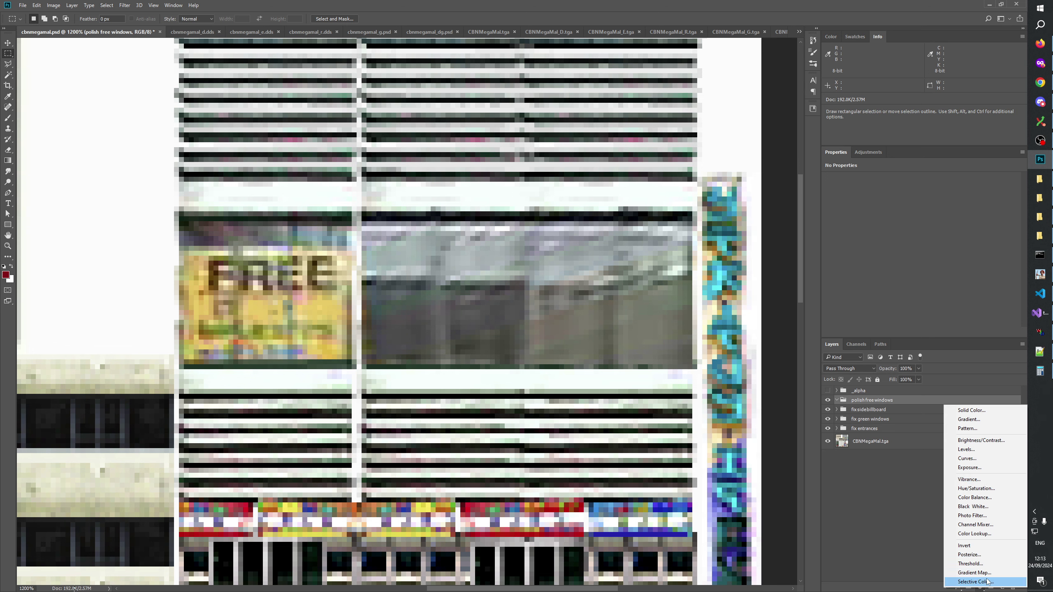
{"action": "left_click", "coordinate": [962, 449]}
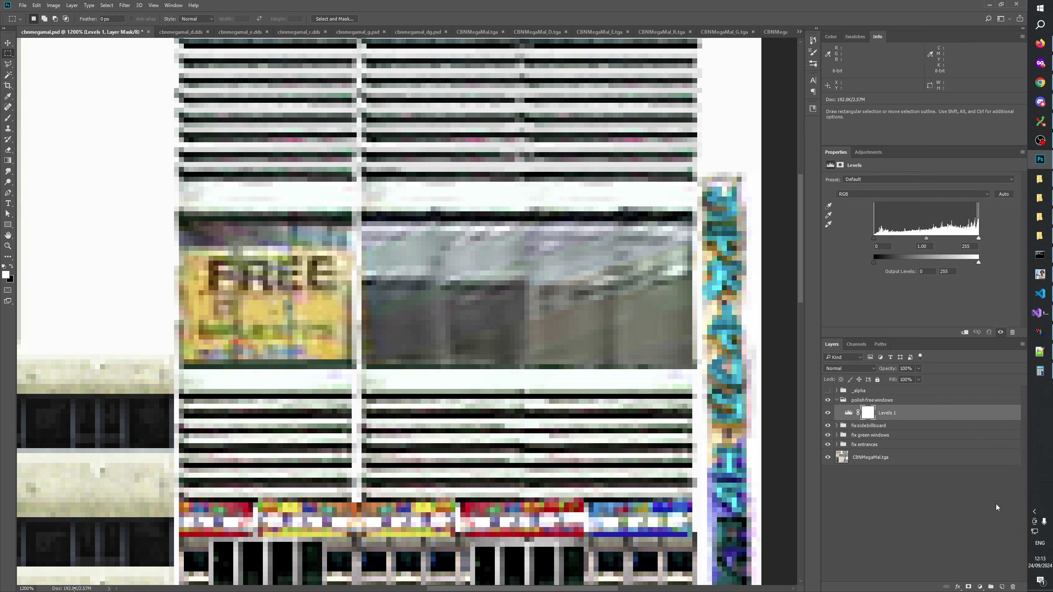
{"action": "key", "text": "ctrl+2"}
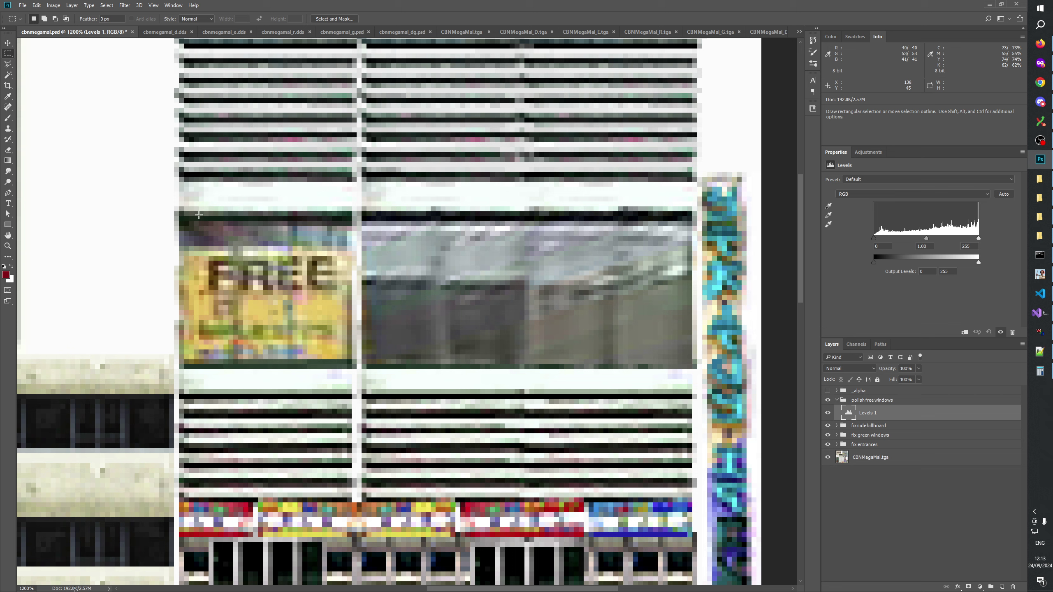
Select the grey glass windows, about 67 by 30 px, plus the FREE window, and mask the Levels layer to that selection
{"action": "left_click_drag", "start_coordinate": [363, 222], "coordinate": [691, 362]}
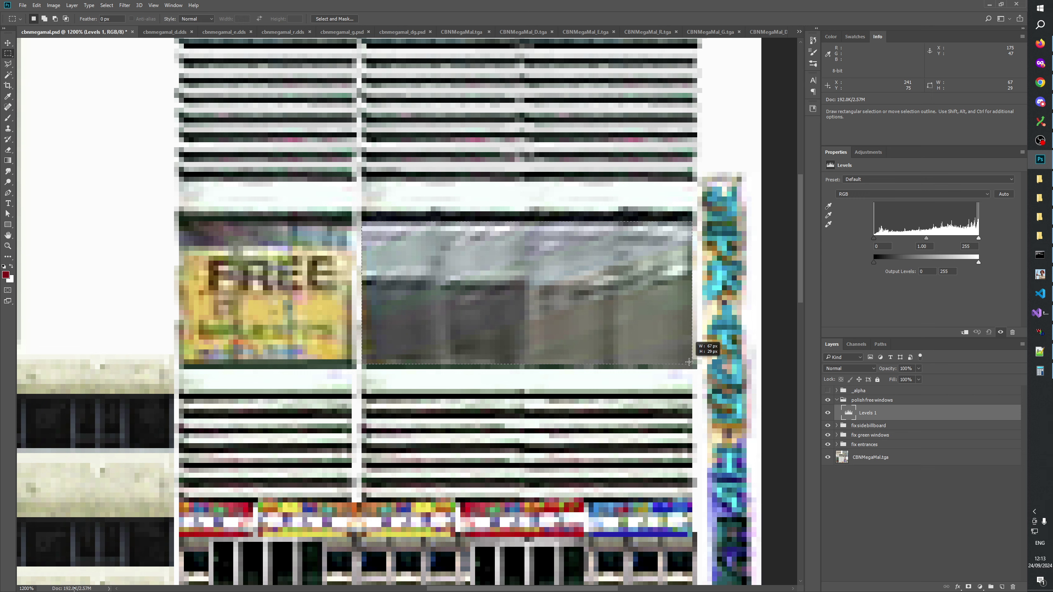
{"action": "left_click_drag", "start_coordinate": [688, 362], "coordinate": [689, 363]}
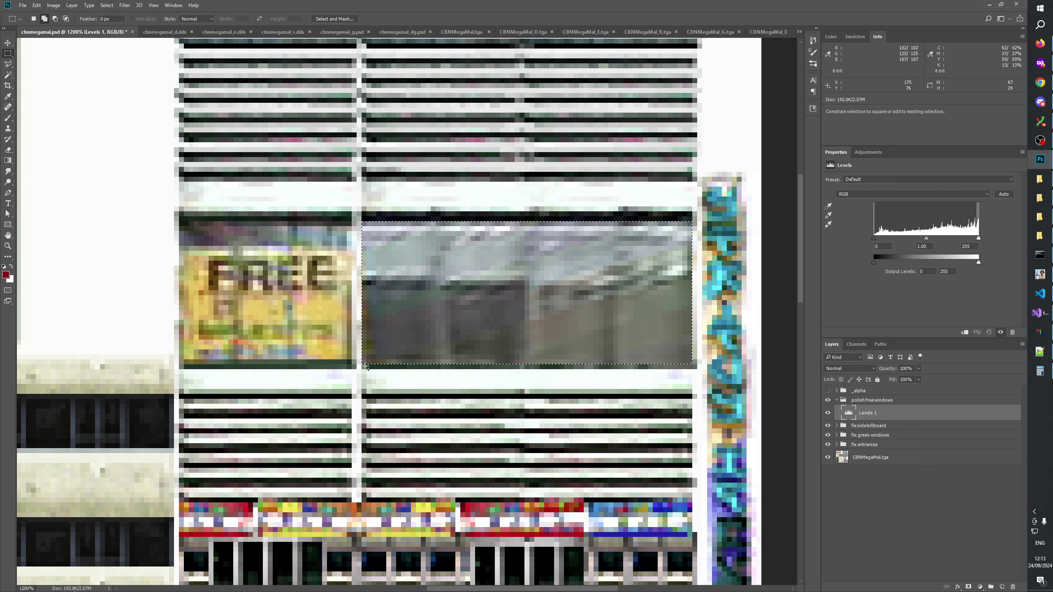
{"action": "left_click_drag", "start_coordinate": [361, 363], "coordinate": [692, 368]}
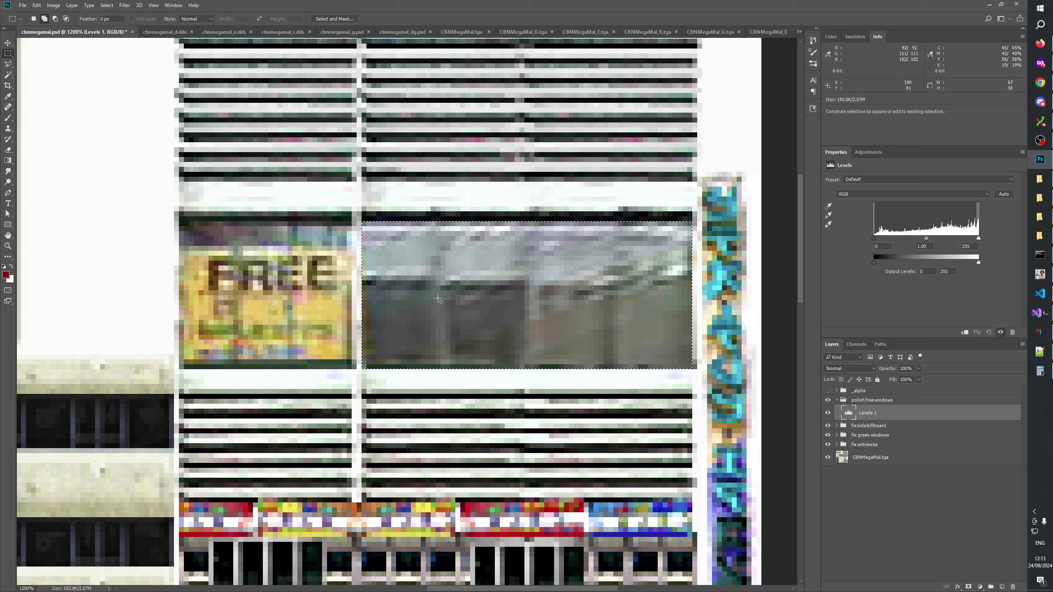
{"action": "left_click_drag", "start_coordinate": [357, 368], "coordinate": [179, 221]}
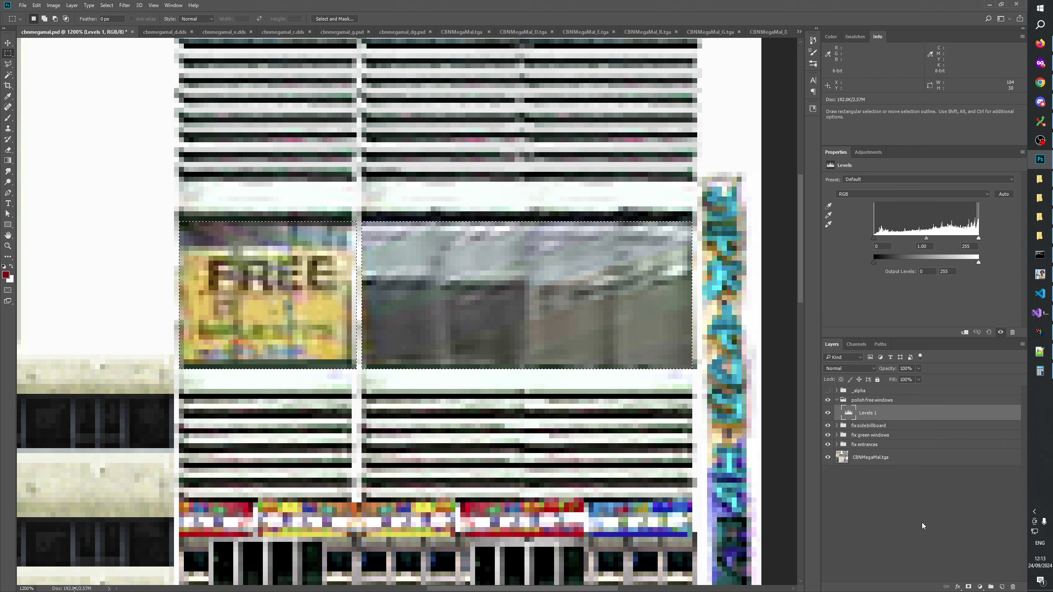
{"action": "left_click", "coordinate": [968, 586]}
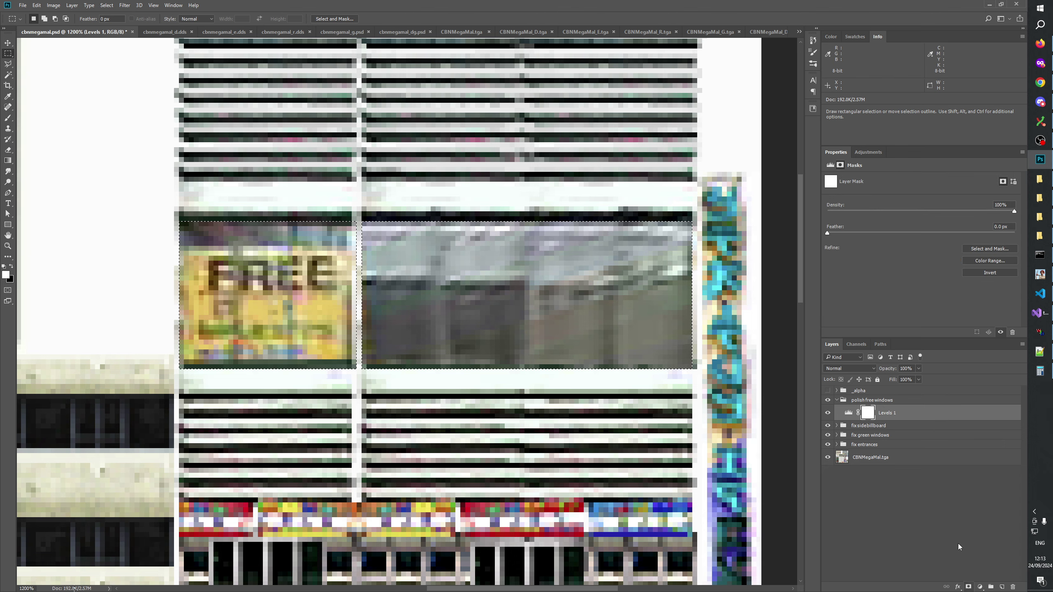
Rename the masked adjustment layer as Levels darken
{"action": "double_click", "coordinate": [885, 416]}
{"action": "type", "text": "darken"}
{"action": "key", "text": "Return"}
Darken the masked windows by lowering the Levels output white to 175, with the midtone value set to 1
{"action": "left_click_drag", "start_coordinate": [978, 262], "coordinate": [952, 260]}
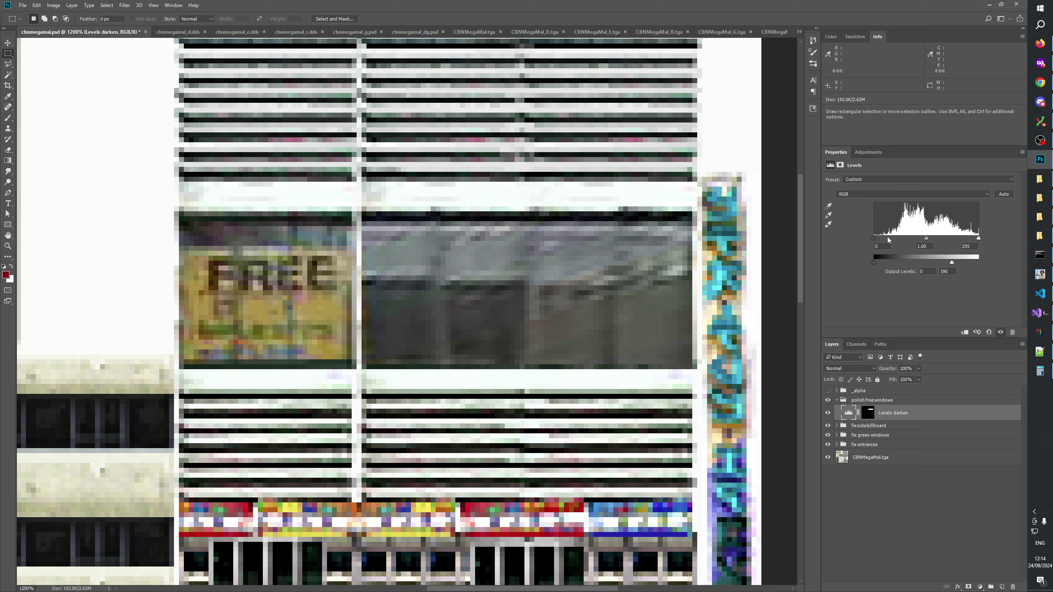
{"action": "left_click_drag", "start_coordinate": [874, 238], "coordinate": [836, 245]}
{"action": "left_click_drag", "start_coordinate": [927, 240], "coordinate": [927, 243]}
{"action": "double_click", "coordinate": [930, 245]}
{"action": "type", "text": "1"}
{"action": "left_click", "coordinate": [828, 413]}
{"action": "left_click", "coordinate": [828, 413]}
{"action": "left_click_drag", "start_coordinate": [953, 262], "coordinate": [945, 263]}
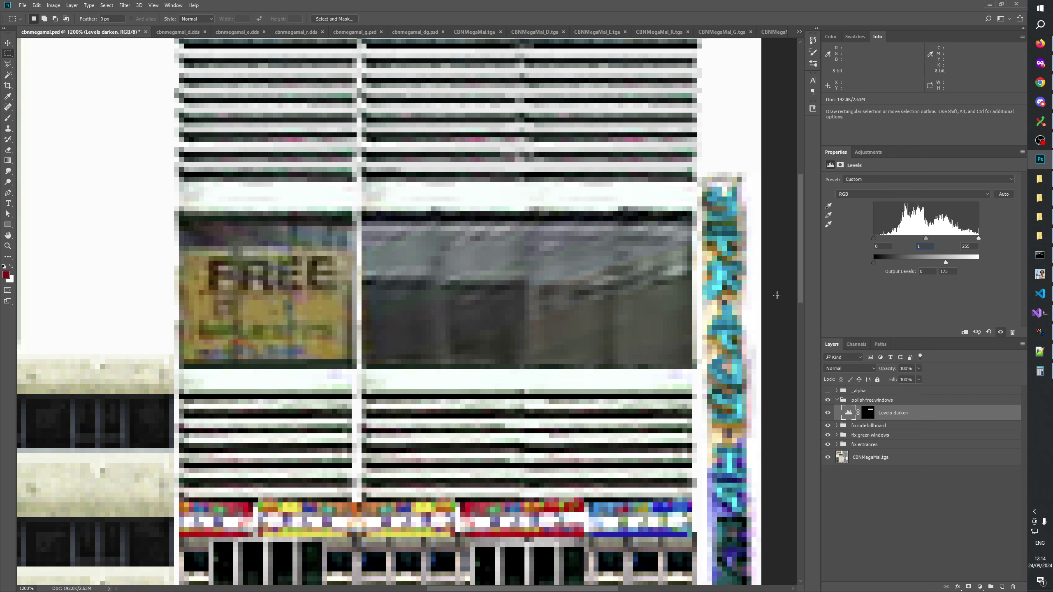
Compare the whole texture with and without the Levels darken layer, and collapse the polish free windows group
{"action": "left_click", "coordinate": [7, 246]}
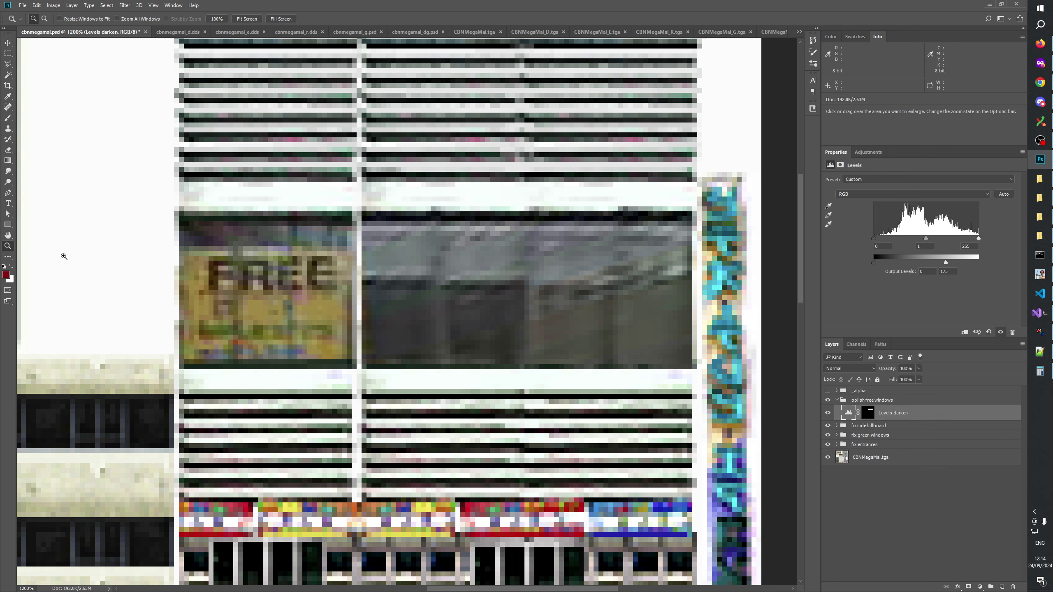
{"action": "right_click", "coordinate": [280, 286]}
{"action": "left_click", "coordinate": [303, 301]}
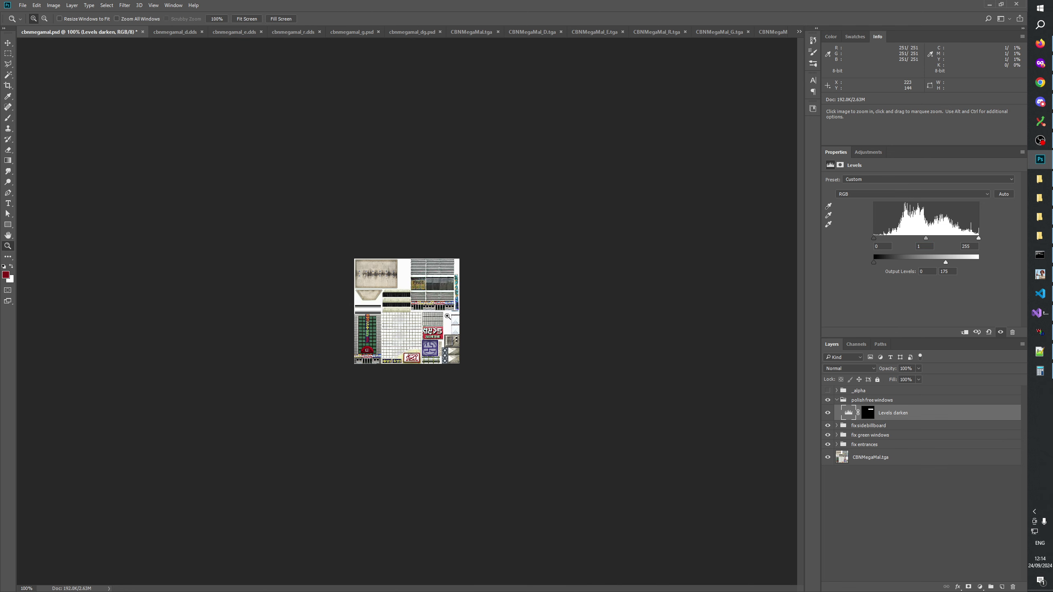
{"action": "left_click", "coordinate": [460, 287]}
{"action": "left_click", "coordinate": [509, 234]}
{"action": "left_click", "coordinate": [509, 234]}
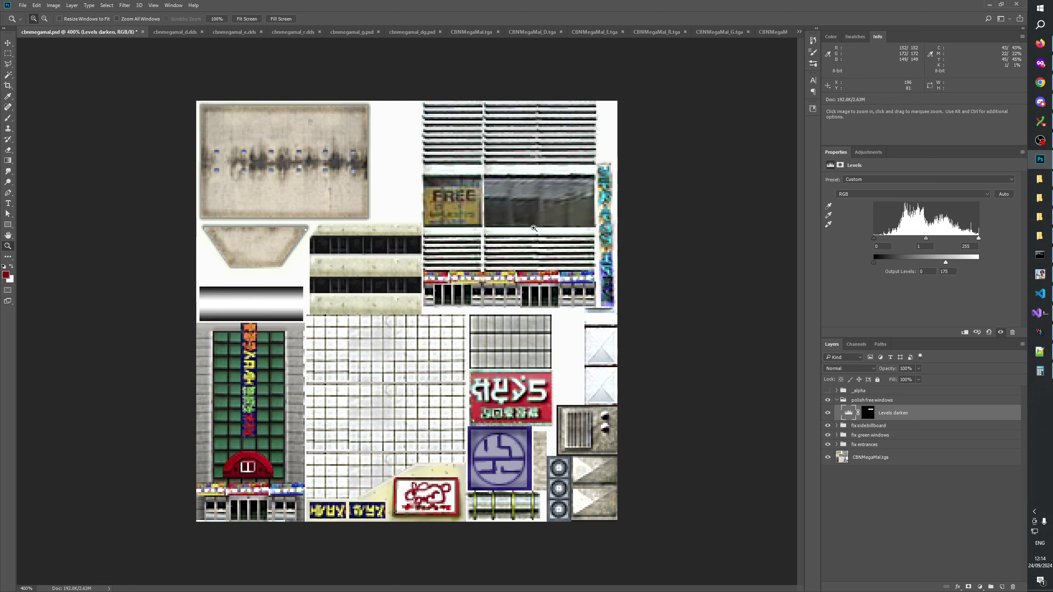
{"action": "left_click", "coordinate": [828, 413]}
{"action": "left_click", "coordinate": [827, 413]}
{"action": "left_click", "coordinate": [828, 413]}
{"action": "left_click", "coordinate": [828, 413]}
{"action": "left_click", "coordinate": [828, 413]}
{"action": "left_click", "coordinate": [827, 413]}
{"action": "left_click", "coordinate": [827, 413]}
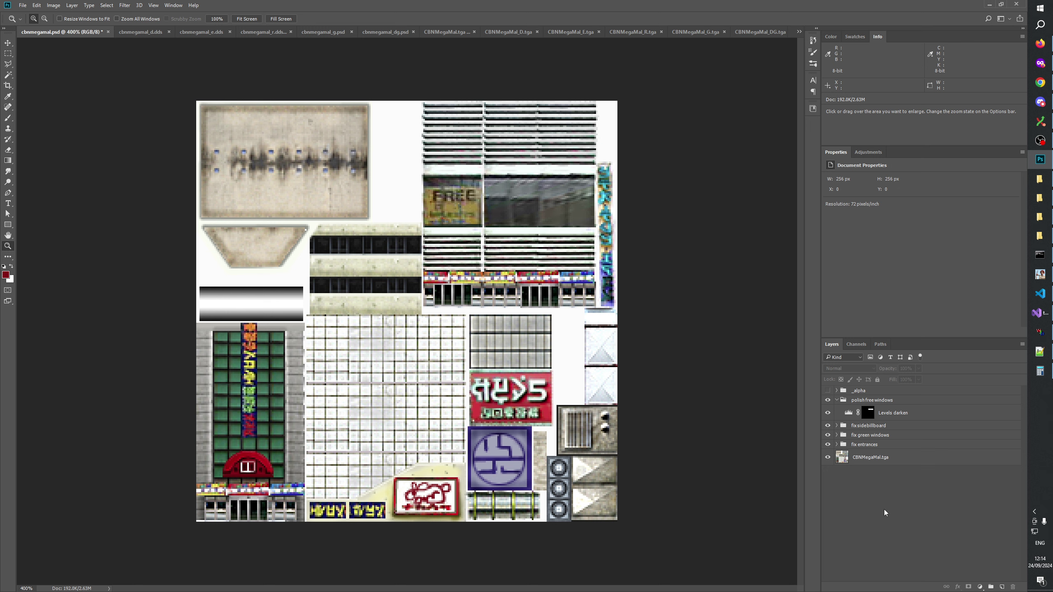
{"action": "left_click", "coordinate": [837, 401]}
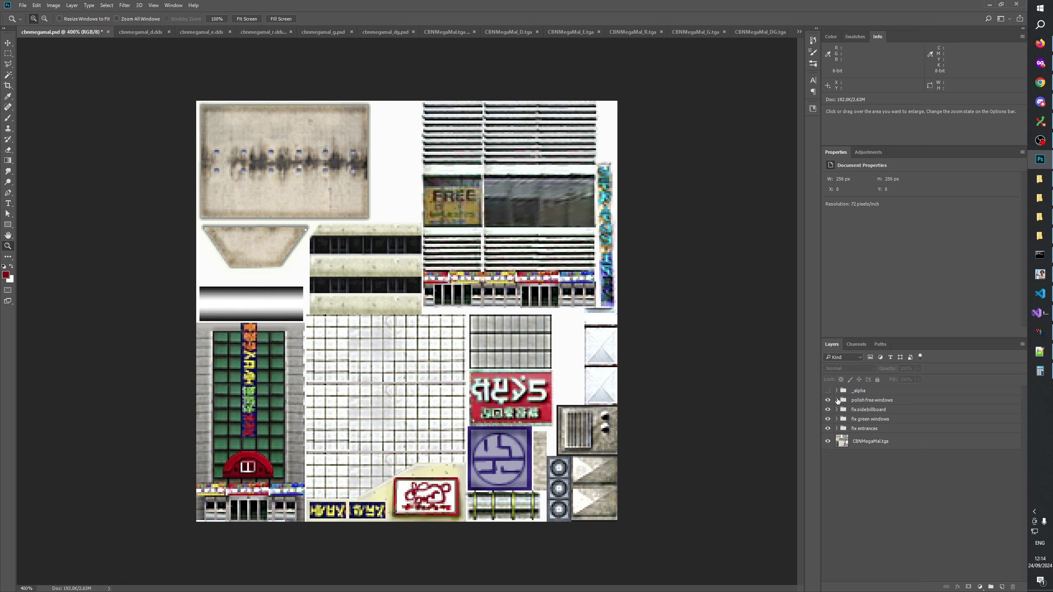
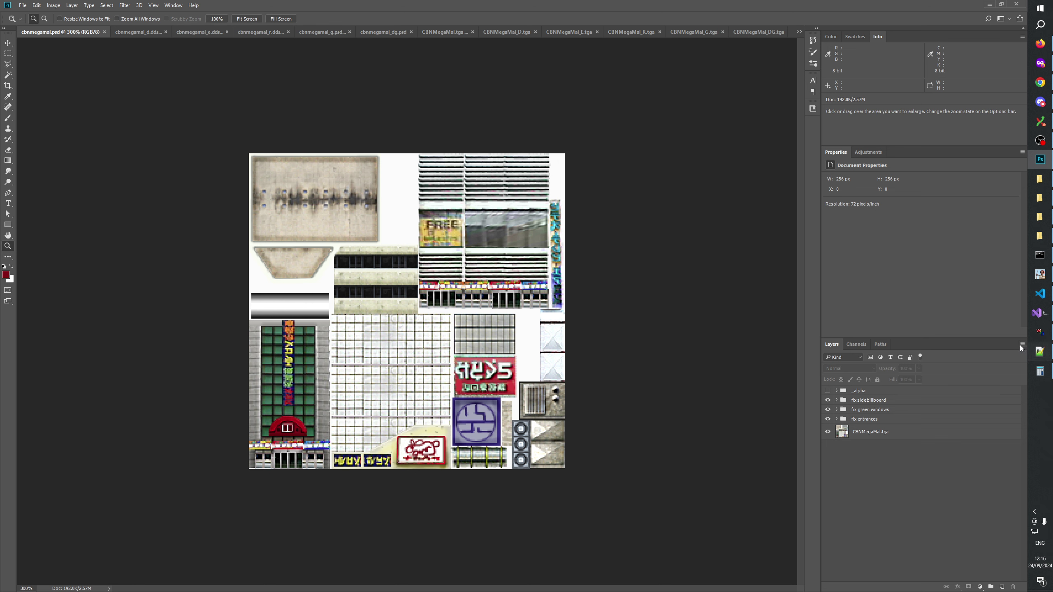
Switch to TextureChangelog.txt in Notepad++ and insert a cbnmegamal heading above the cbnmegamal_g, cbnmegamal_sg, cbnmegamal_dsg entry
{"action": "left_click", "coordinate": [1043, 352]}
{"action": "left_click", "coordinate": [93, 307]}
{"action": "key", "text": "Return"}
{"action": "key", "text": "Return"}
{"action": "key", "text": "Return"}
{"action": "key", "text": "Up"}
{"action": "key", "text": "Up"}
{"action": "key", "text": "Up"}
{"action": "type", "text": "cbnmegamal"}
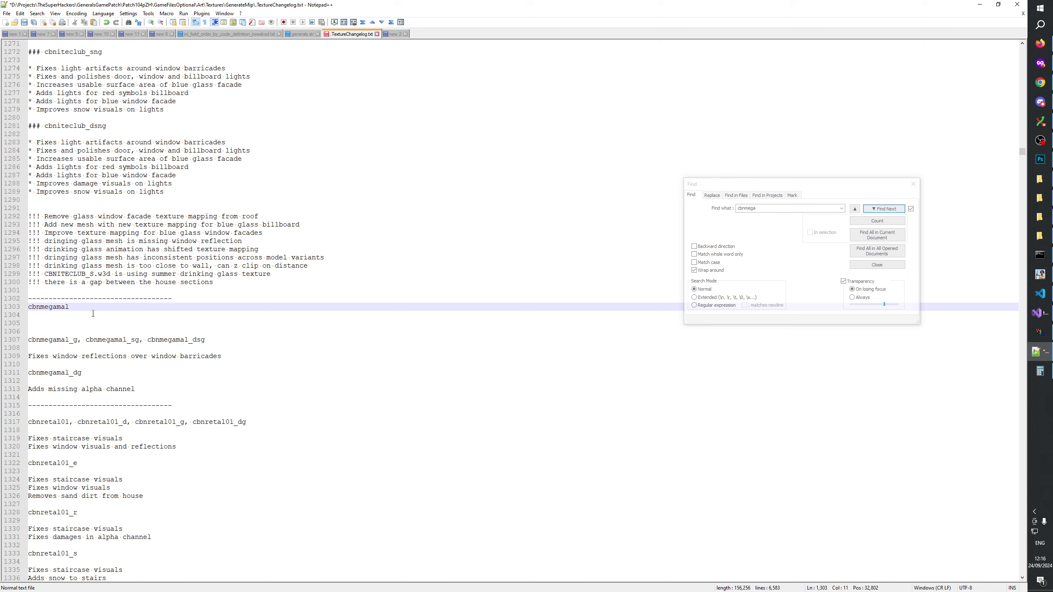
Separate the cbnmegamal heading with blank lines and write the entry "Fixes misshaped window reflections" beneath it
{"action": "key", "text": "Home"}
{"action": "key", "text": "Return"}
{"action": "key", "text": "End"}
{"action": "key", "text": "Return"}
{"action": "key", "text": "Return"}
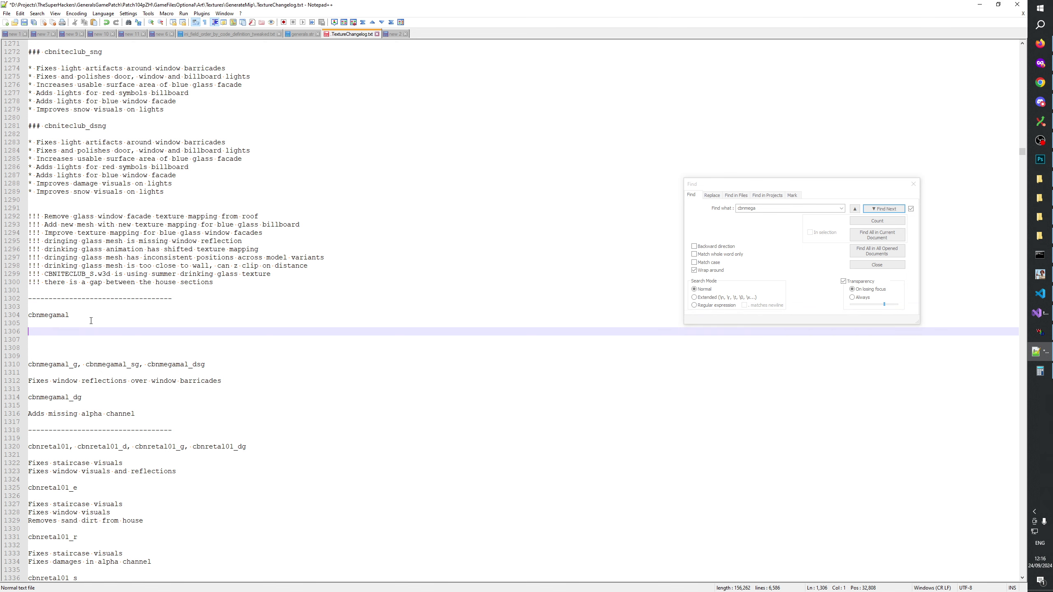
{"action": "type", "text": "Fixes mis"}
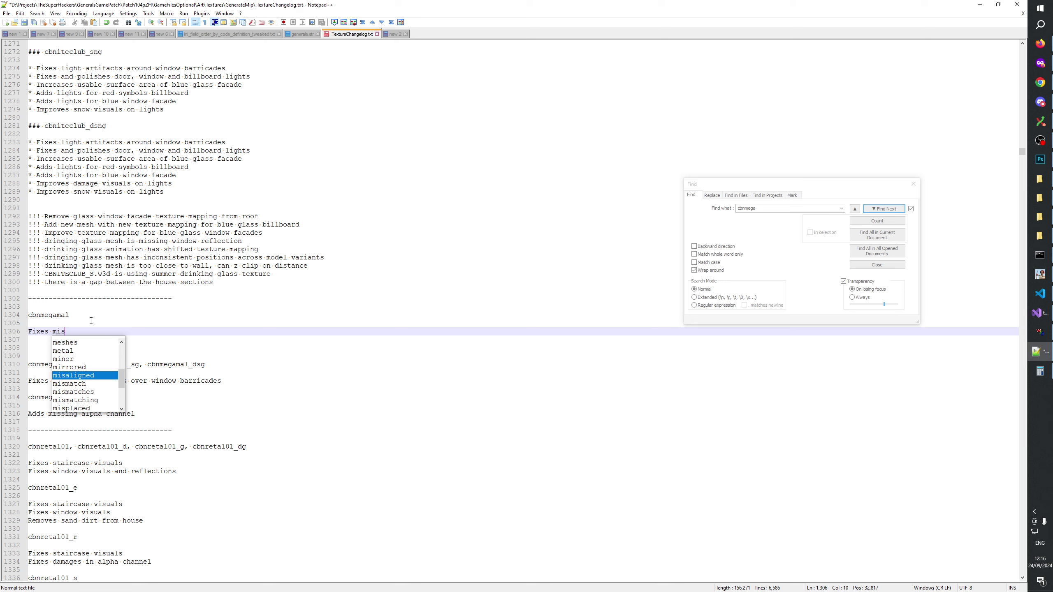
{"action": "type", "text": "shaped windo"}
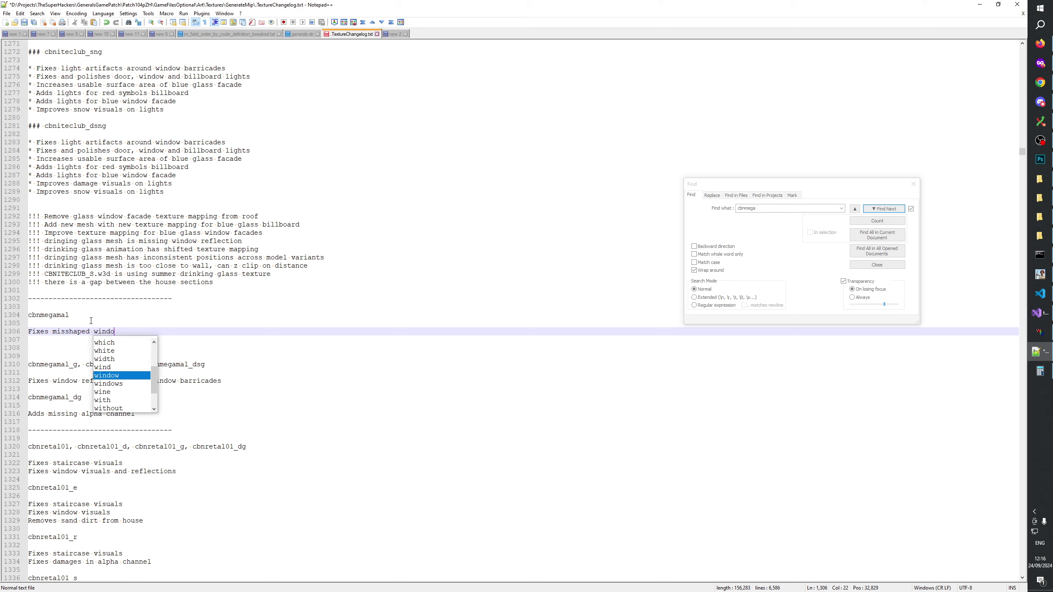
{"action": "type", "text": "w reflections"}
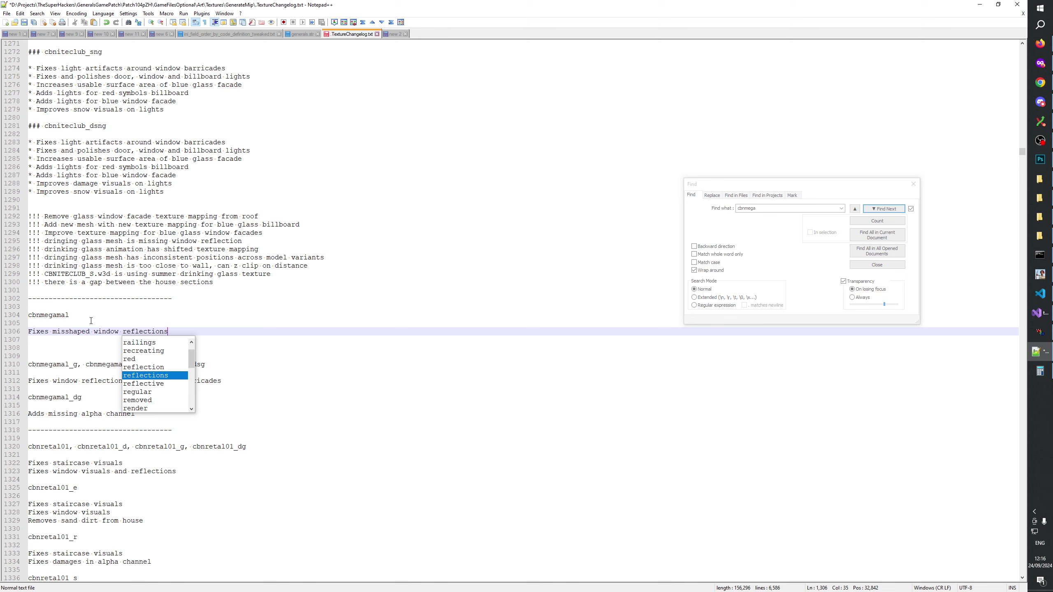
{"action": "key", "text": "Escape"}
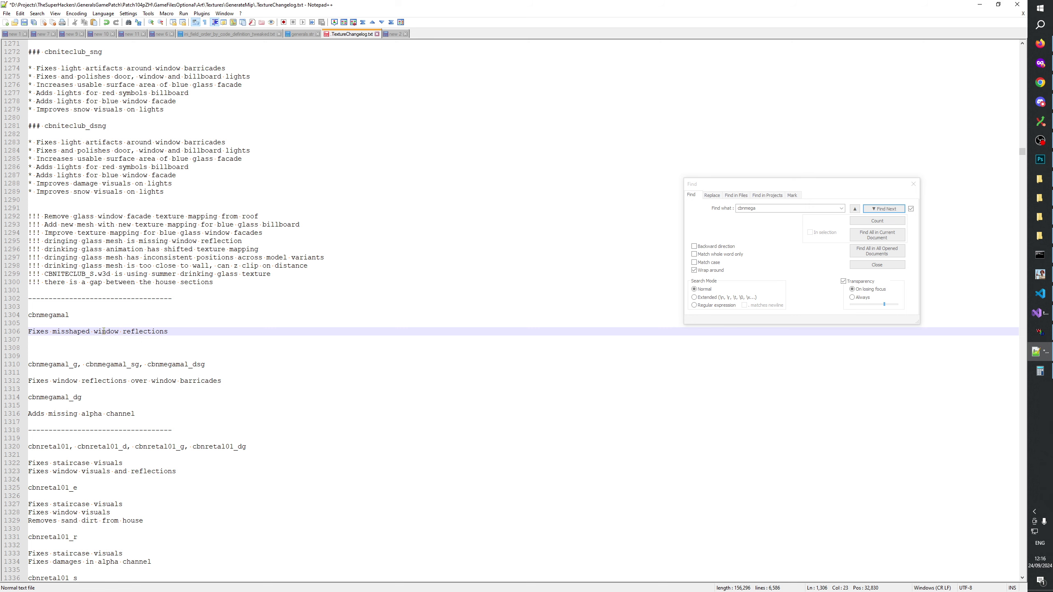
Extend the reflections entry to read "Fixes misshaped door and window reflections"
{"action": "type", "text": "door and"}
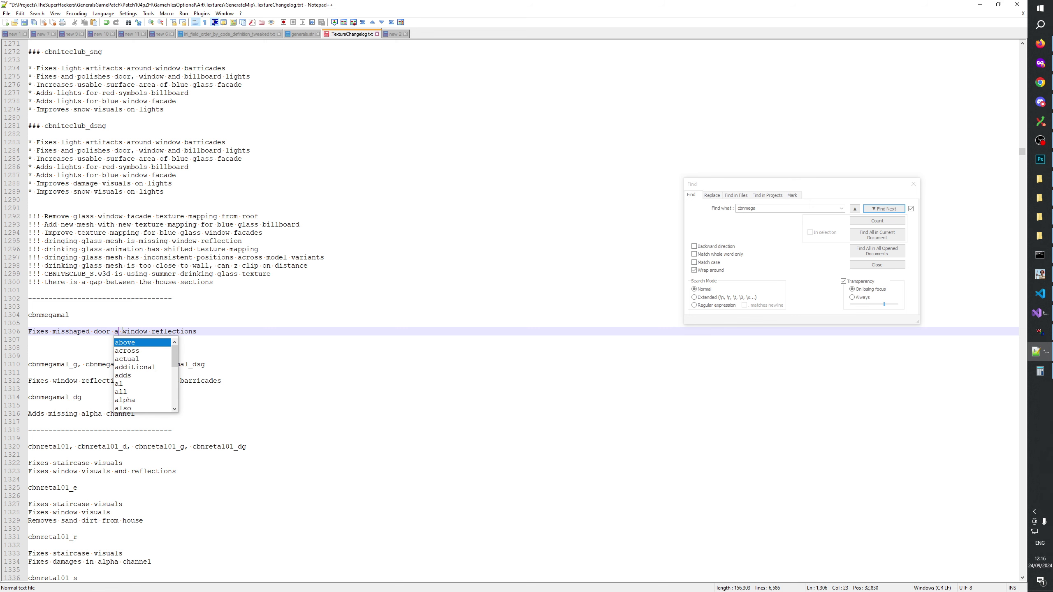
{"action": "left_click", "coordinate": [196, 309]}
{"action": "left_click", "coordinate": [232, 332]}
Check the fix entrances group in Photoshop and add "Fixes minor artifacts at doors and windows" above the reflections line in the changelog
{"action": "key", "text": "alt+Tab"}
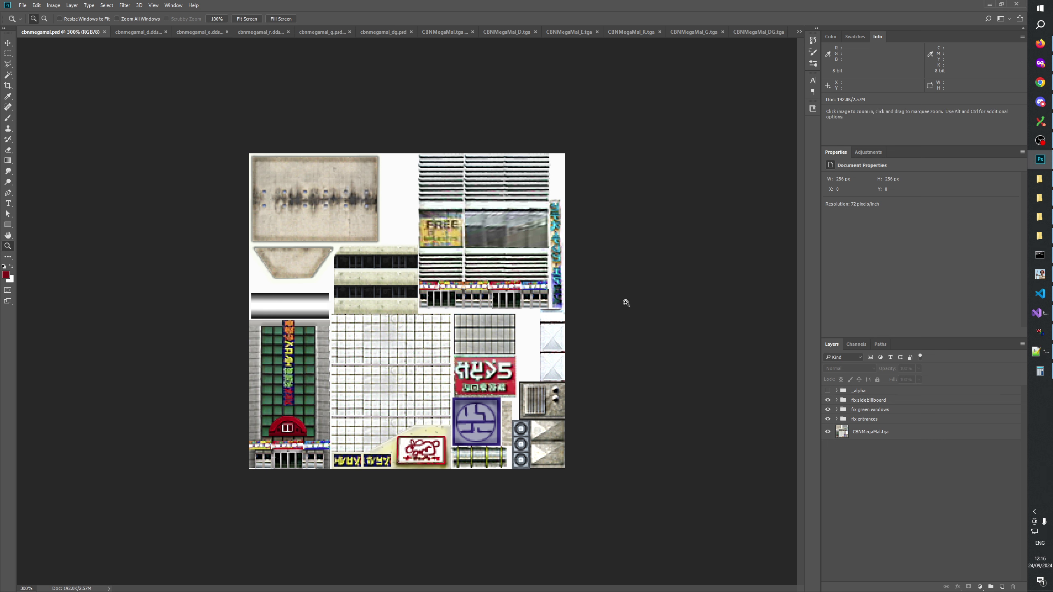
{"action": "left_click", "coordinate": [829, 421]}
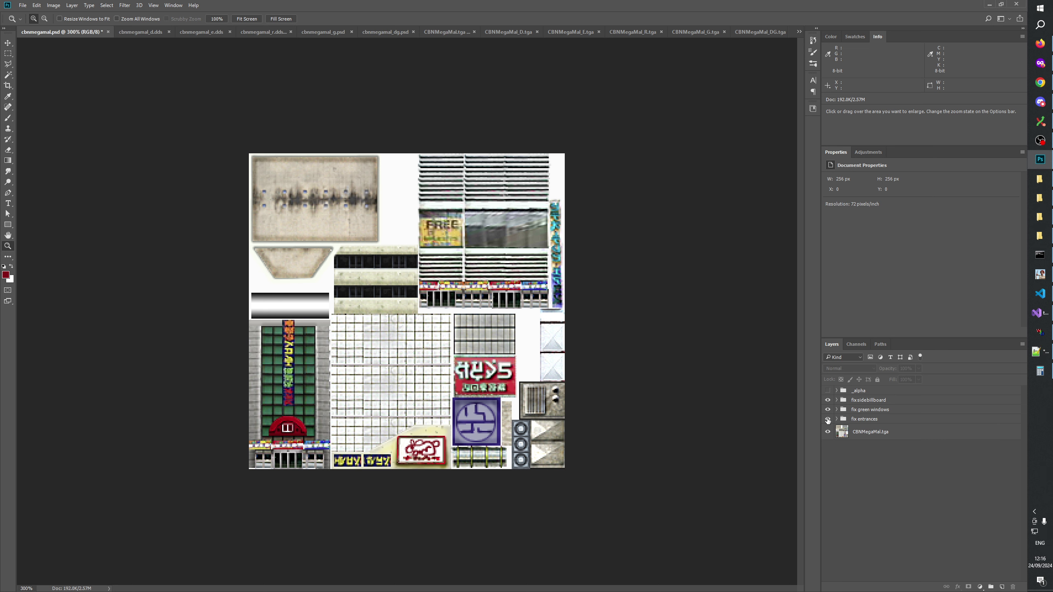
{"action": "left_click", "coordinate": [829, 421]}
{"action": "left_click", "coordinate": [829, 421]}
{"action": "key", "text": "alt+Tab"}
{"action": "left_click", "coordinate": [67, 324]}
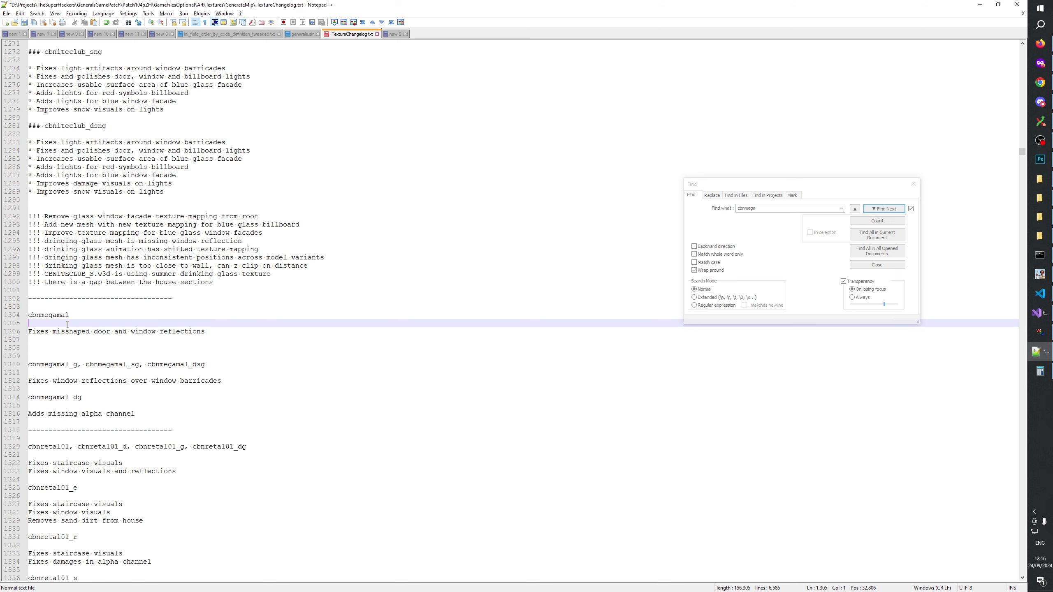
{"action": "key", "text": "Return"}
{"action": "type", "text": "Fixes "}
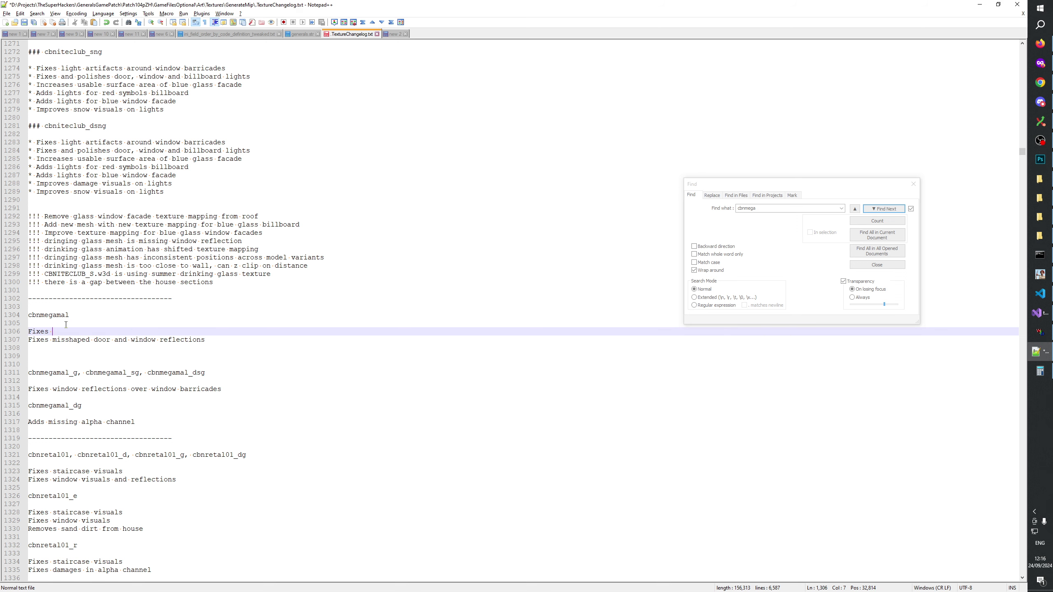
{"action": "type", "text": "minor artifacts in"}
{"action": "key", "text": "BackSpace"}
{"action": "type", "text": "s at doors and windows"}
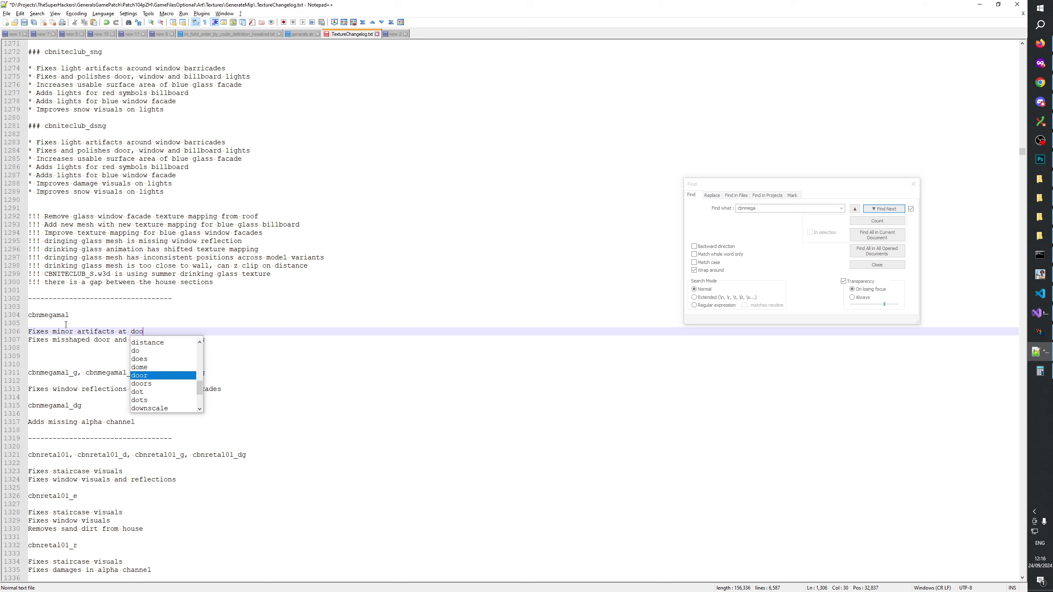
Switch to Photoshop and compare the texture with and without the fix green windows and fix sidebillboard groups
{"action": "left_click", "coordinate": [1040, 159]}
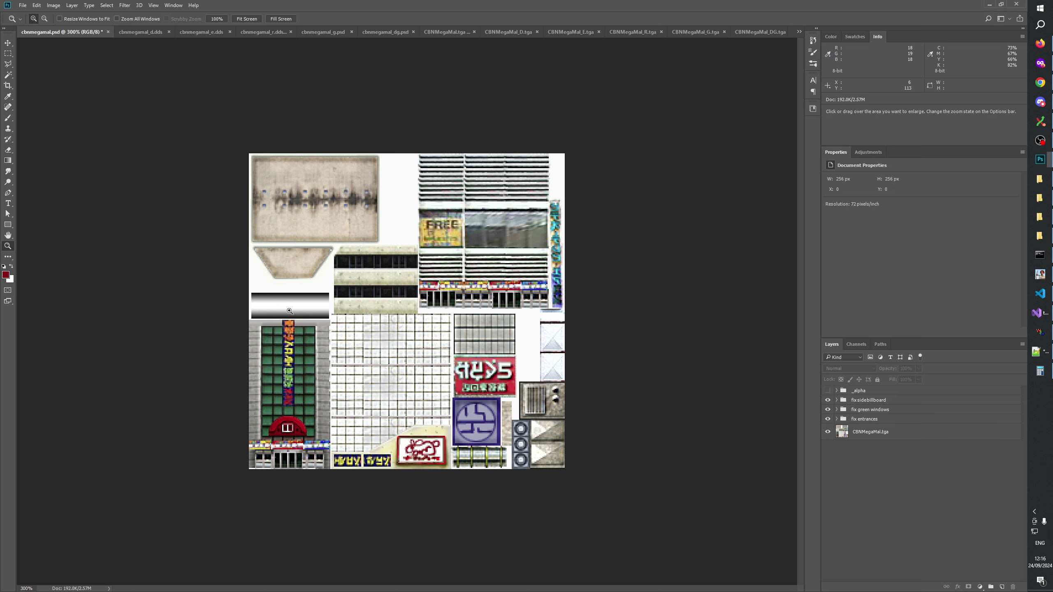
{"action": "left_click", "coordinate": [828, 409]}
{"action": "left_click", "coordinate": [828, 409]}
{"action": "left_click", "coordinate": [829, 400]}
{"action": "left_click", "coordinate": [828, 400]}
{"action": "left_click", "coordinate": [829, 401]}
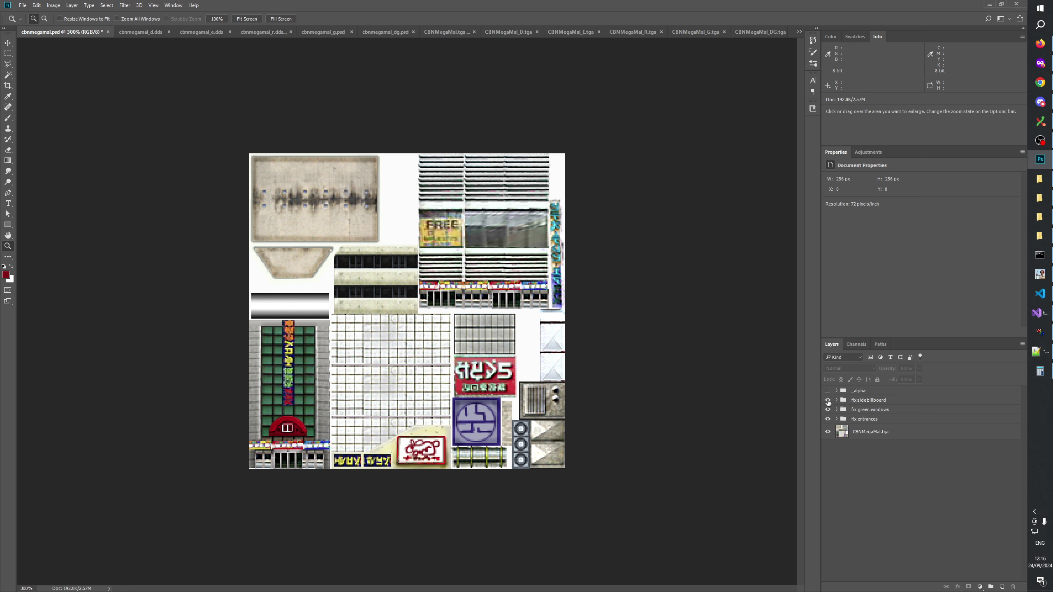
{"action": "left_click", "coordinate": [829, 402]}
{"action": "left_click", "coordinate": [829, 402]}
{"action": "left_click", "coordinate": [828, 401]}
Switch back to Notepad++, review the two cbnmegamal entries, and save TextureChangelog.txt
{"action": "key", "text": "alt+Tab"}
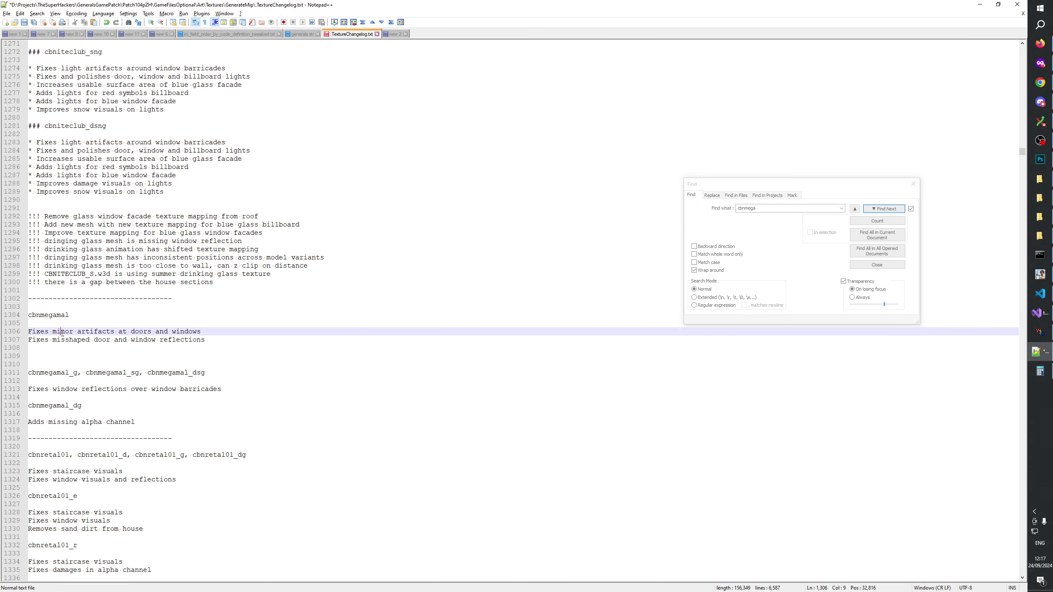
{"action": "left_click", "coordinate": [84, 332]}
{"action": "left_click_drag", "start_coordinate": [126, 332], "coordinate": [123, 331]}
{"action": "key", "text": "Left"}
{"action": "key", "text": "Down"}
{"action": "key", "text": "Down"}
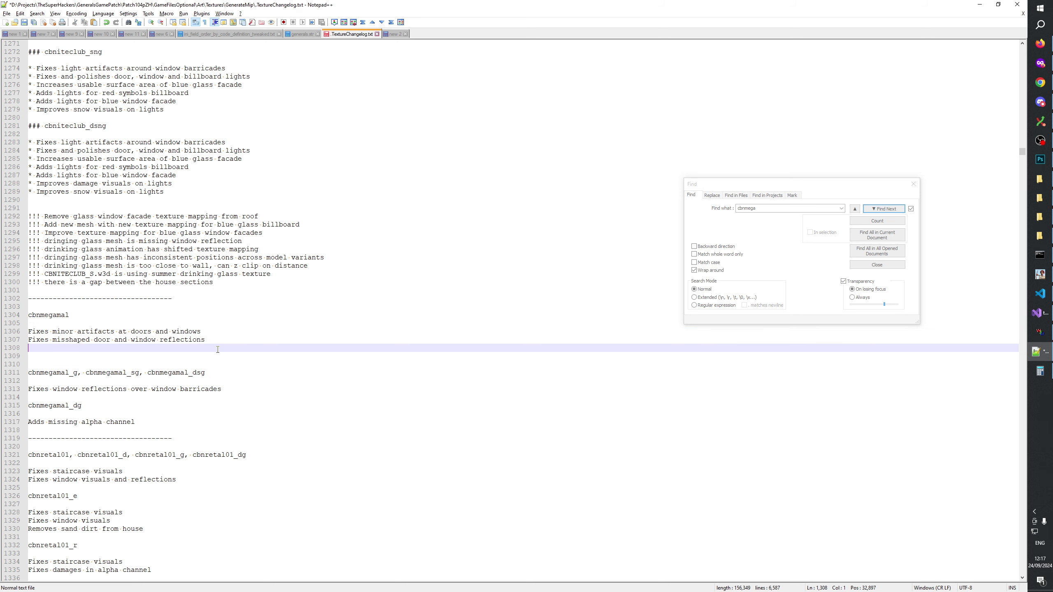
{"action": "left_click", "coordinate": [126, 340]}
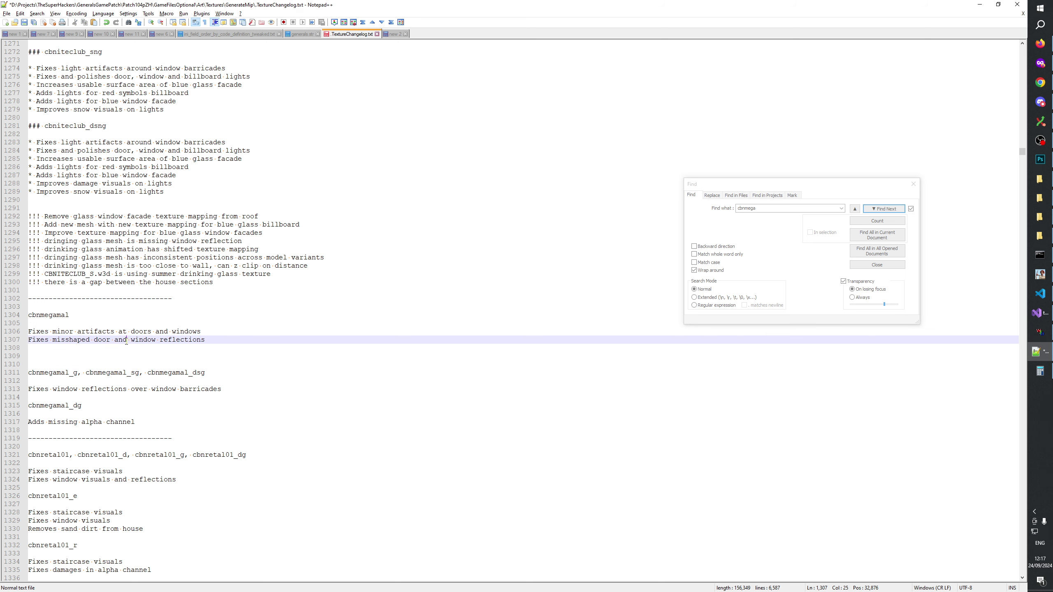
{"action": "double_click", "coordinate": [105, 341]}
{"action": "left_click", "coordinate": [215, 332]}
{"action": "left_click", "coordinate": [214, 342]}
{"action": "left_click", "coordinate": [200, 353]}
{"action": "key", "text": "ctrl+s"}
{"action": "left_click", "coordinate": [176, 352]}
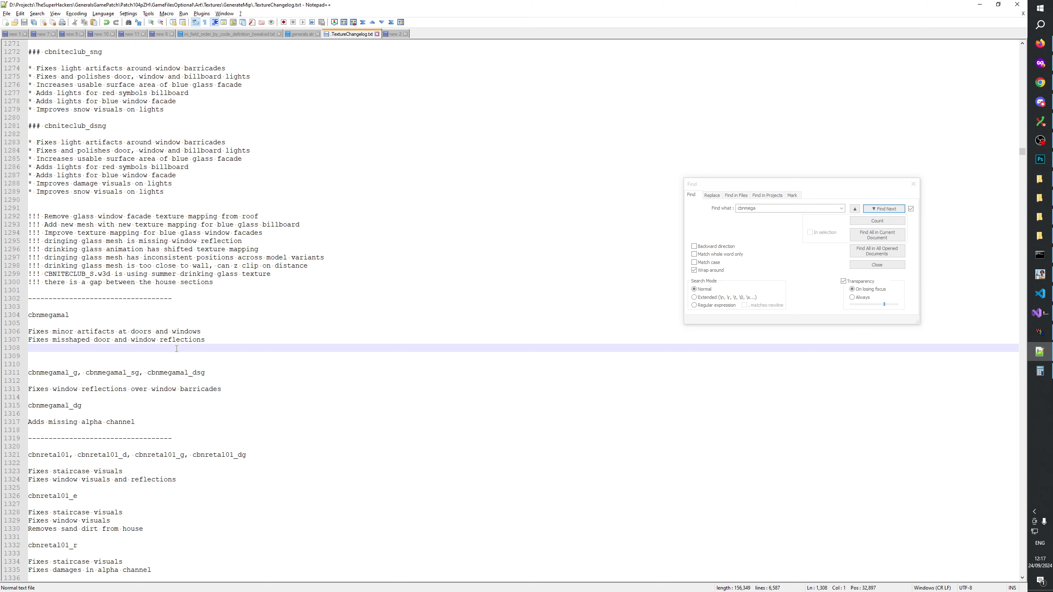
Switch to Photoshop, preview the texture with the _alpha group shown and hidden, and save cbnmegamal.psd
{"action": "key", "text": "alt+Tab"}
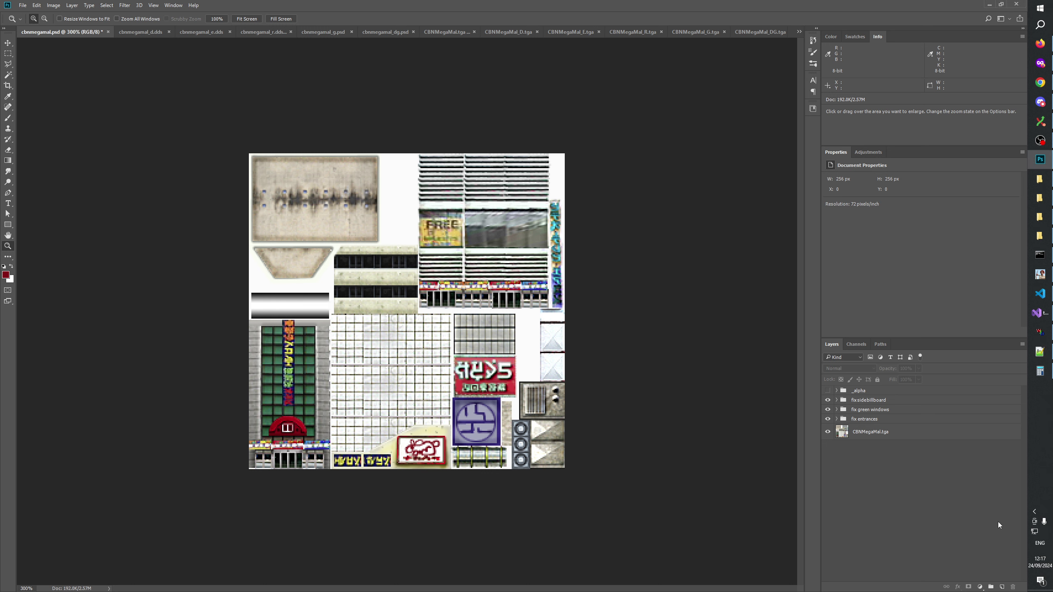
{"action": "left_click", "coordinate": [827, 390]}
{"action": "left_click", "coordinate": [827, 390]}
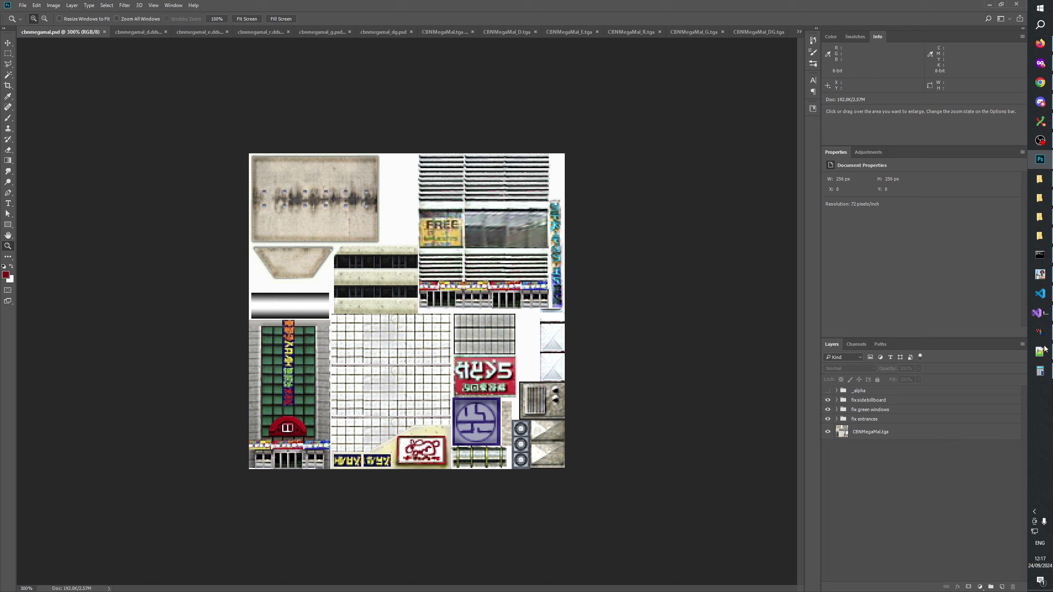
Switch to W3D Viewer and examine the CBNMEGAMAL model's textured facades from different angles
{"action": "left_click", "coordinate": [1041, 332]}
{"action": "left_click_drag", "start_coordinate": [581, 390], "coordinate": [764, 337]}
{"action": "scroll", "coordinate": [765, 337], "scroll_direction": "down", "scroll_amount": 5}
{"action": "left_click_drag", "start_coordinate": [672, 373], "coordinate": [612, 336]}
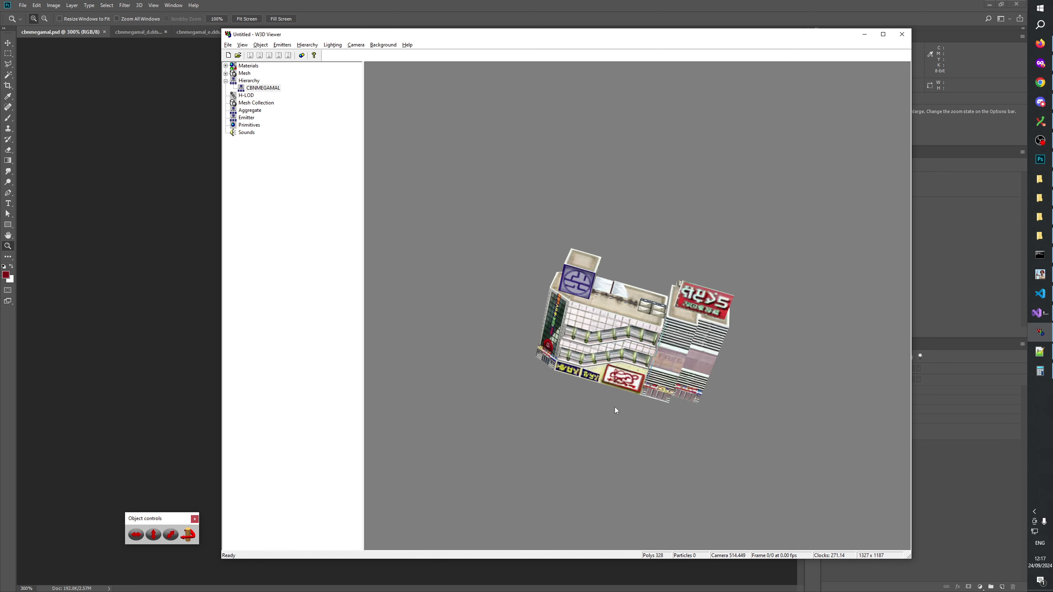
Return to Photoshop and examine the facade windows beside the FREE sign at 800%, then the whole texture at 200%
{"action": "key", "text": "alt+Tab"}
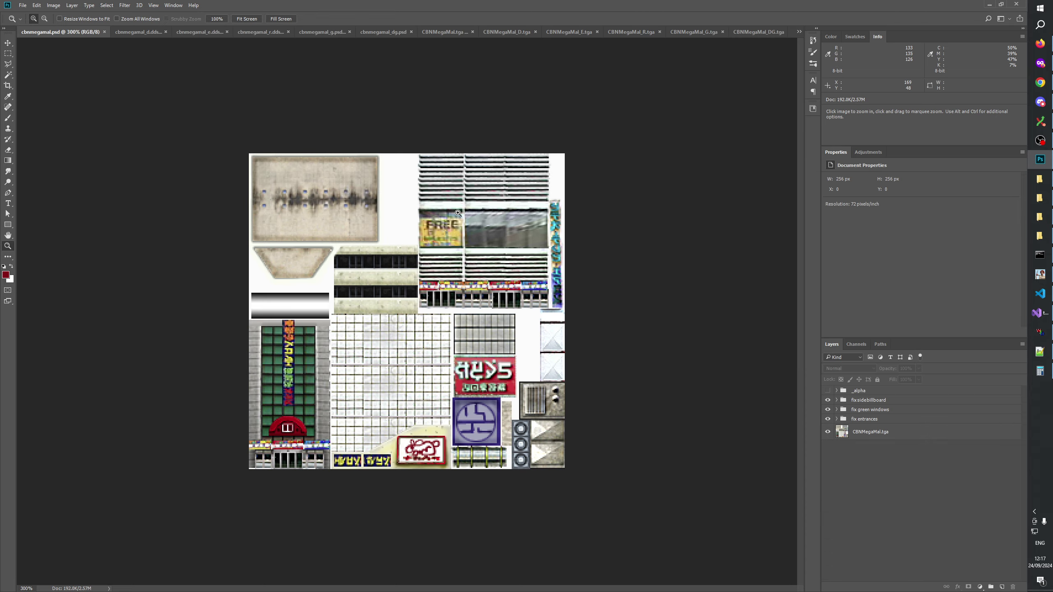
{"action": "key", "text": "ctrl+plus"}
{"action": "key", "text": "ctrl+plus"}
{"action": "key", "text": "ctrl+plus"}
{"action": "key", "text": "ctrl+plus"}
{"action": "key", "text": "ctrl+plus"}
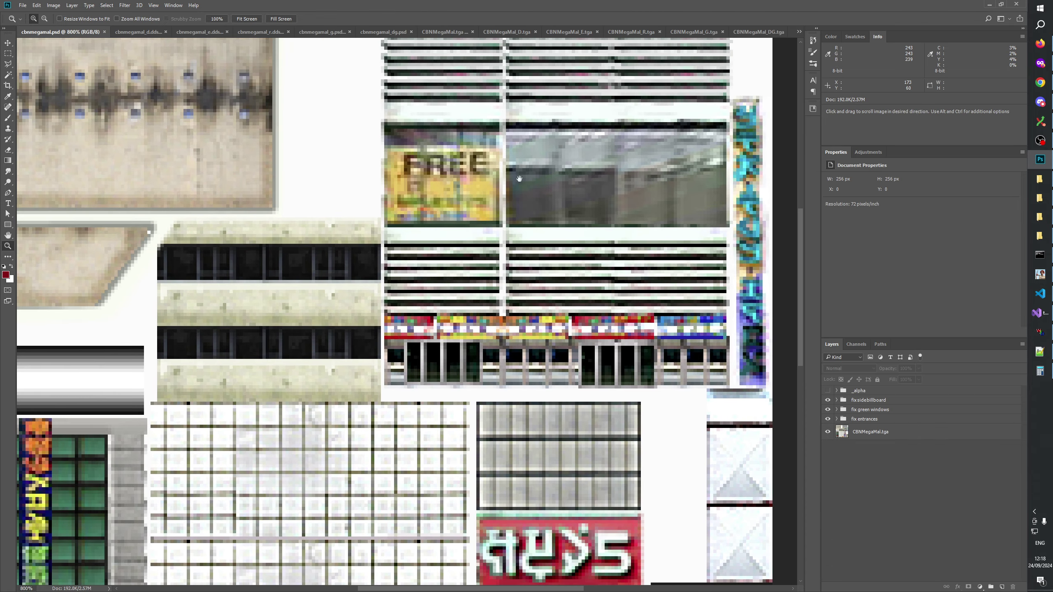
{"action": "left_click_drag", "start_coordinate": [501, 172], "coordinate": [414, 353]}
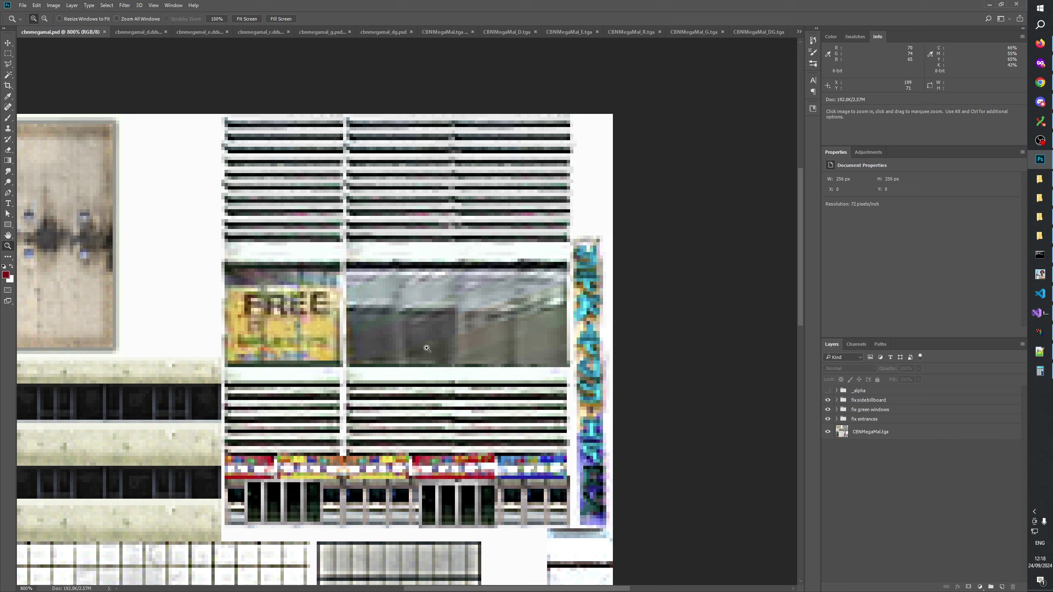
{"action": "right_click", "coordinate": [470, 320]}
{"action": "left_click", "coordinate": [467, 346]}
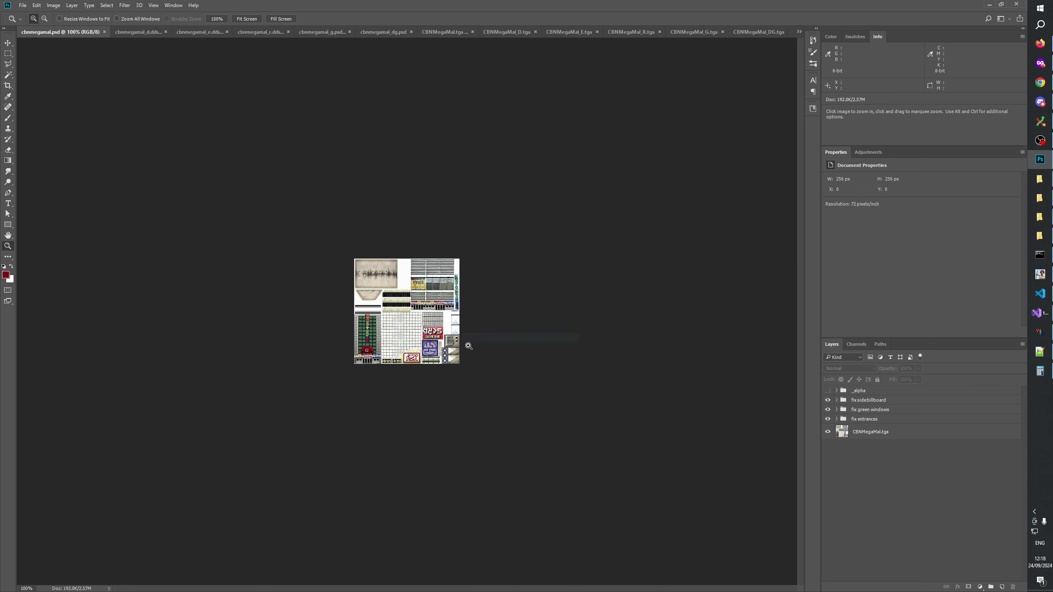
{"action": "left_click", "coordinate": [445, 335]}
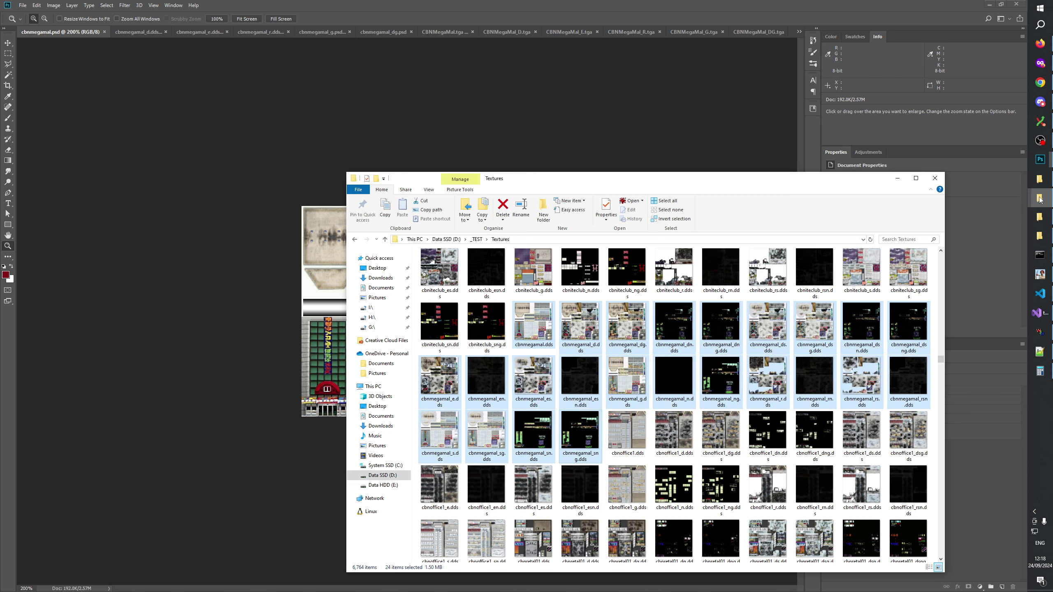
Switch to the Textures folder in File Explorer and look through the cbnmegamal night texture variants, including _sn, _ng, _dsn and _dn
{"action": "left_click", "coordinate": [1040, 198]}
{"action": "left_click", "coordinate": [535, 432]}
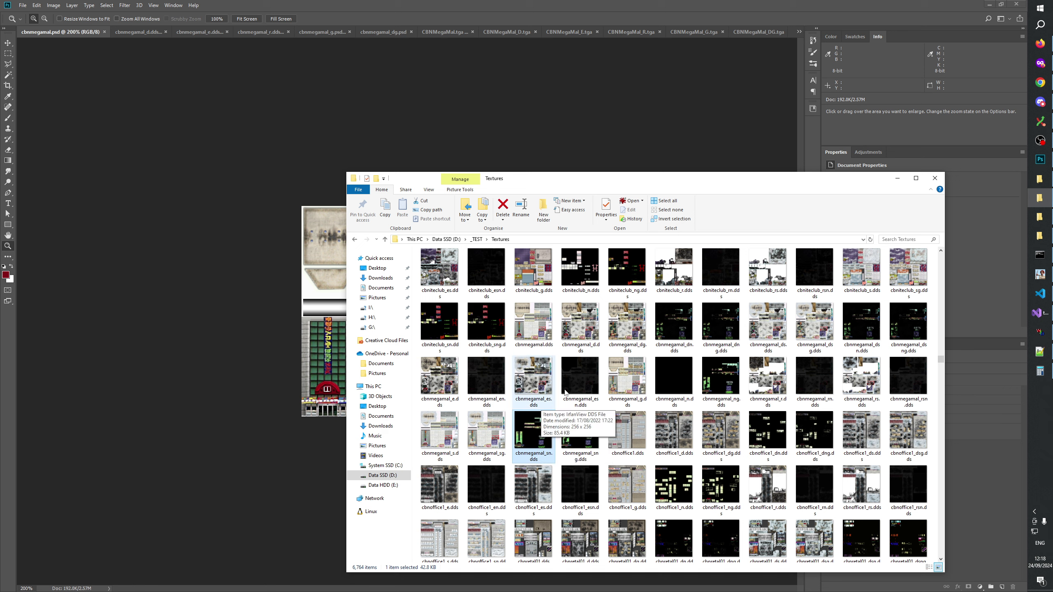
{"action": "left_click", "coordinate": [704, 360]}
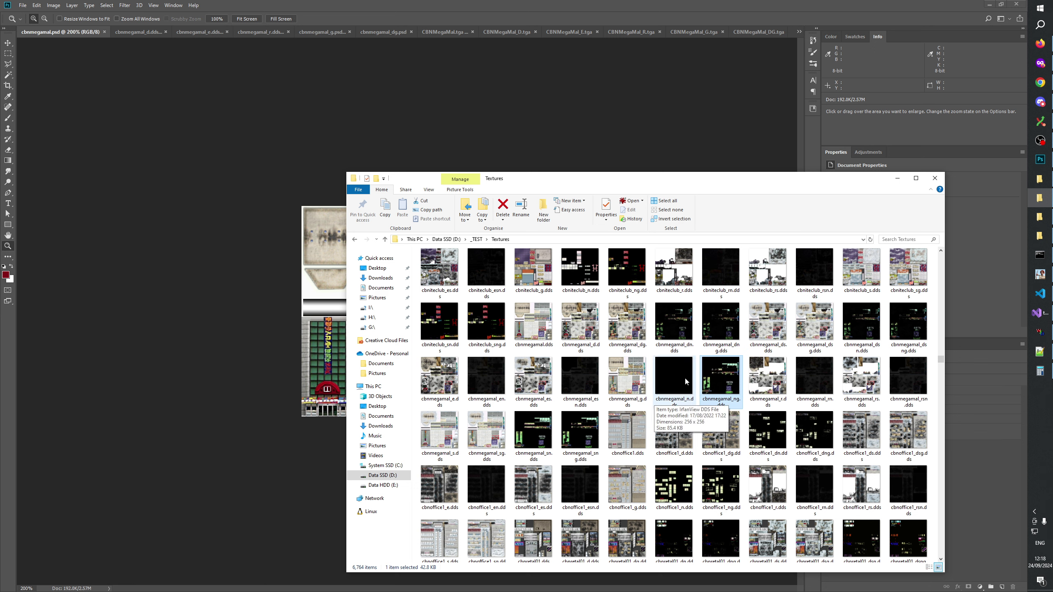
{"action": "left_click", "coordinate": [845, 332]}
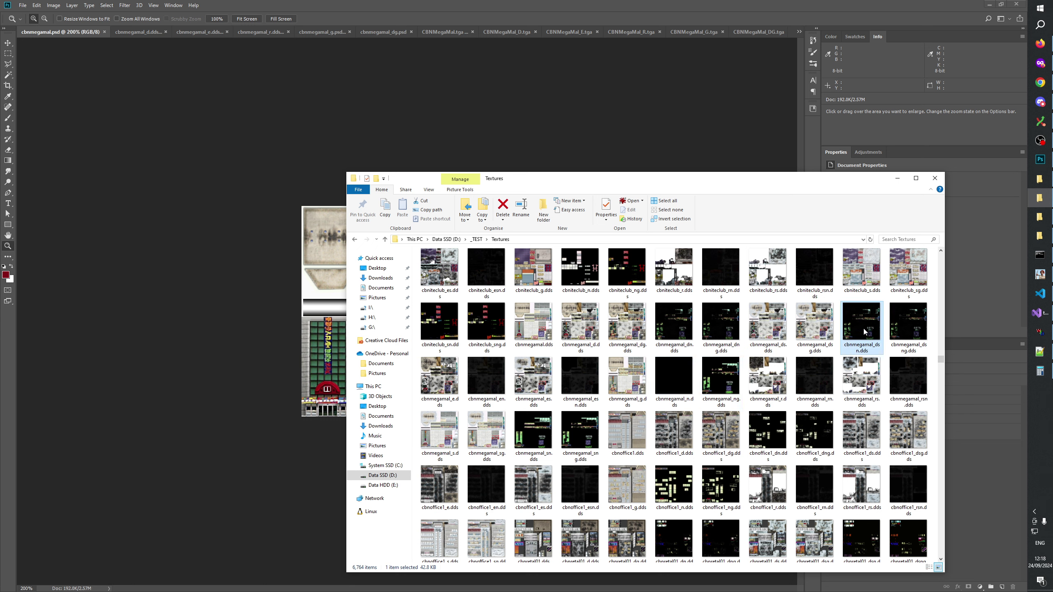
{"action": "left_click", "coordinate": [667, 327]}
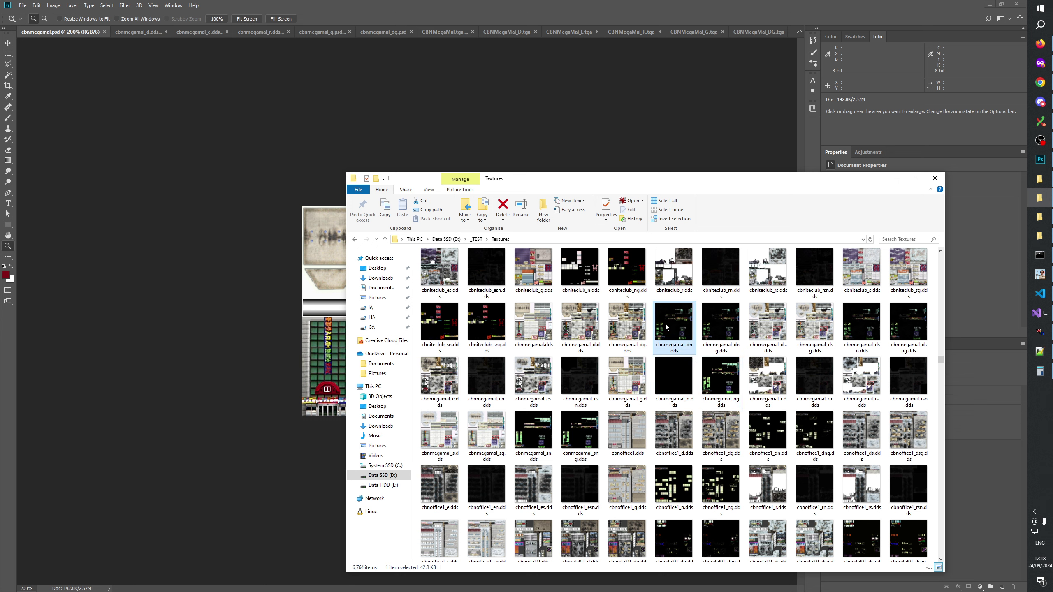
Switch to Firefox, start the Deepest Side Of Deep mix on YouTube, and minimize the browser
{"action": "left_click", "coordinate": [1040, 63]}
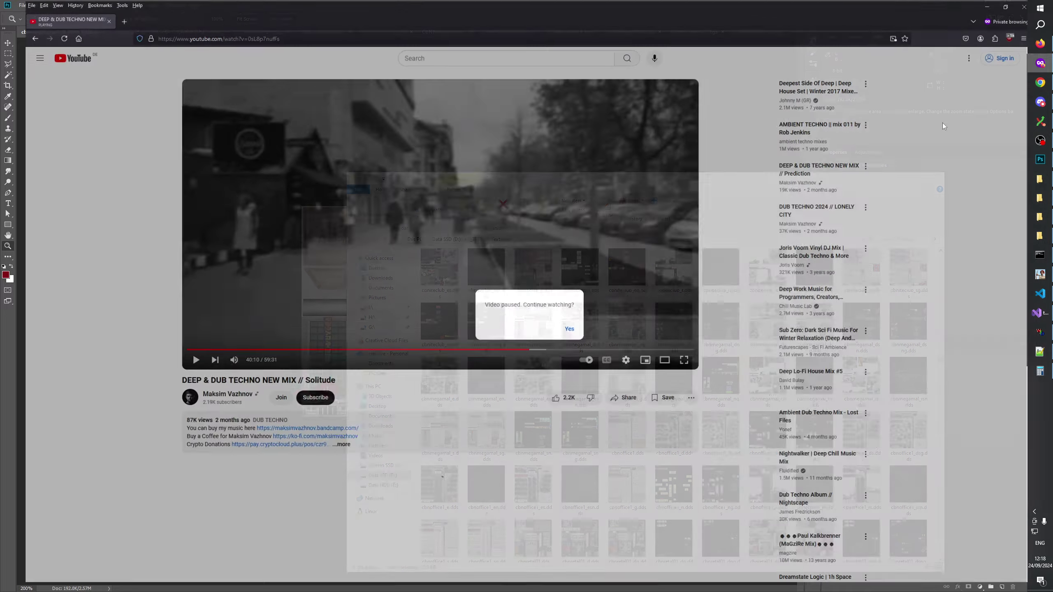
{"action": "left_click", "coordinate": [554, 335]}
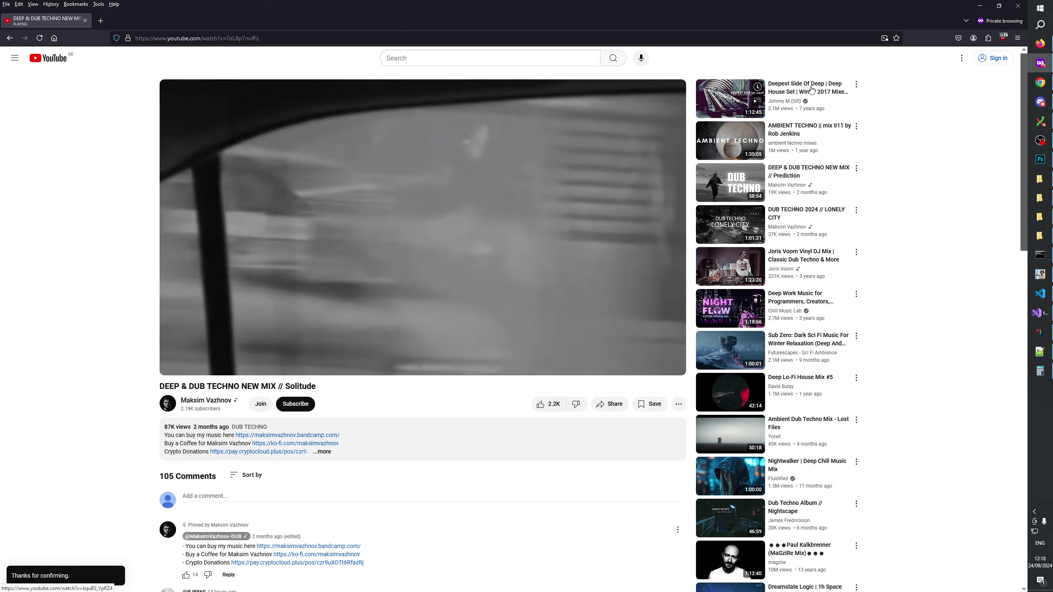
{"action": "left_click", "coordinate": [822, 98]}
{"action": "left_click", "coordinate": [978, 6]}
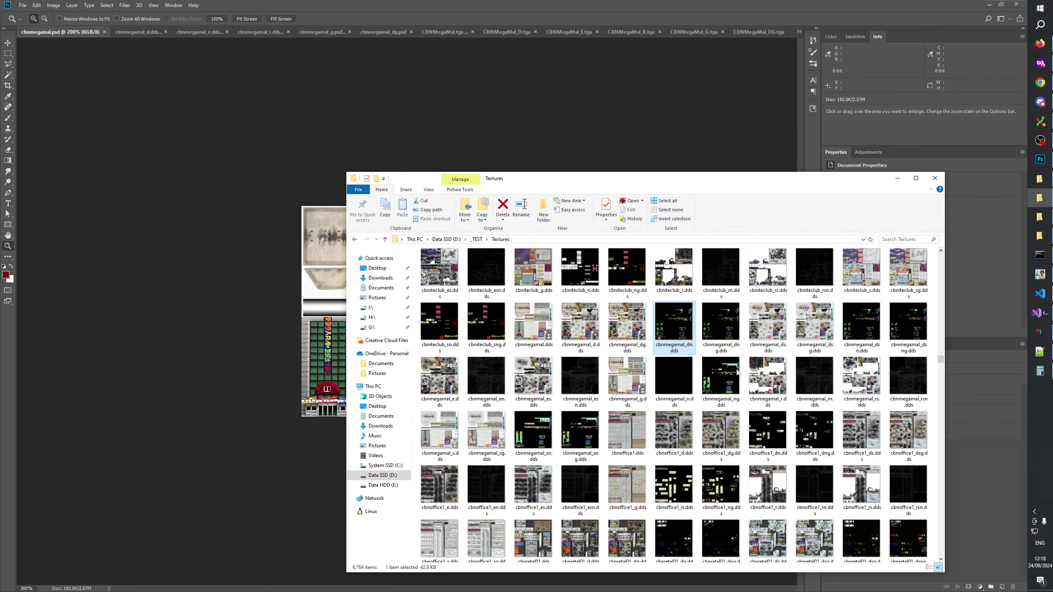
Open cbnmegamal_n.dds in Photoshop with transparency loaded as an alpha channel, and inspect its Alpha 1 channel
{"action": "left_click_drag", "start_coordinate": [678, 394], "coordinate": [792, 35]}
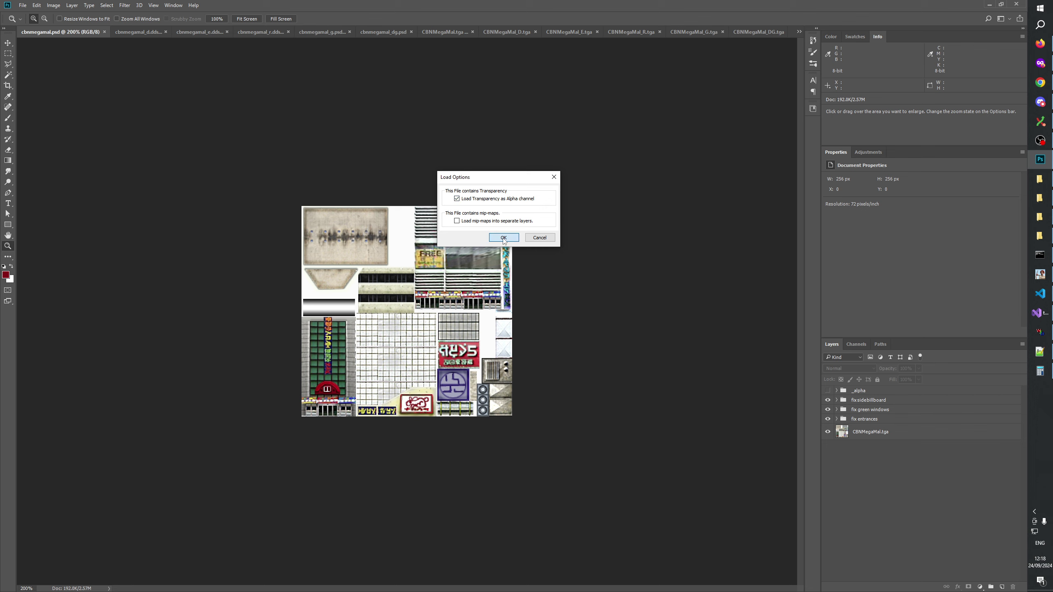
{"action": "left_click", "coordinate": [504, 237]}
{"action": "left_click", "coordinate": [450, 317]}
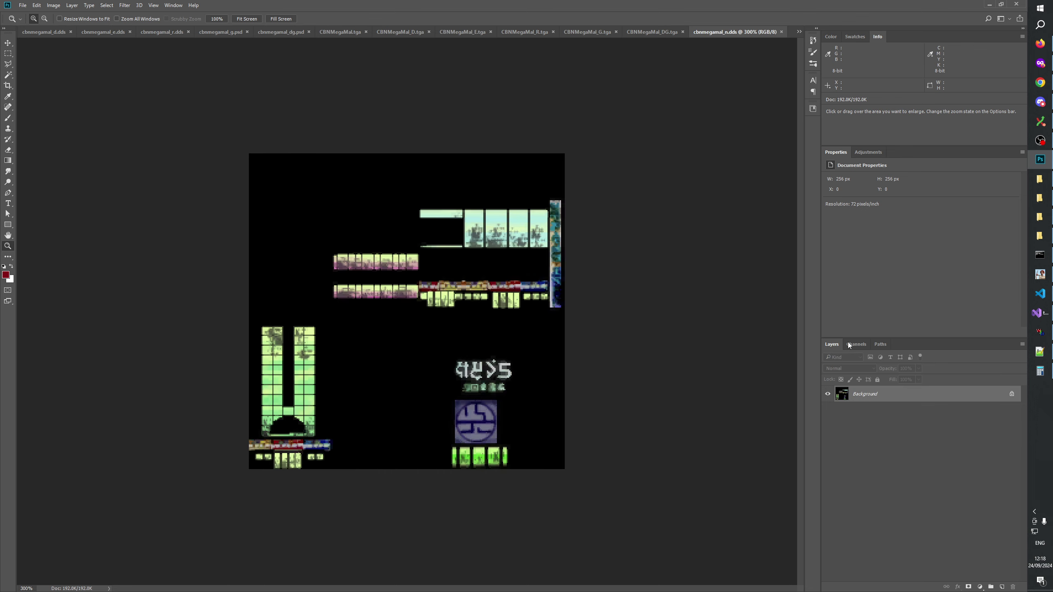
{"action": "left_click", "coordinate": [856, 344]}
{"action": "left_click", "coordinate": [854, 422]}
{"action": "left_click", "coordinate": [867, 362]}
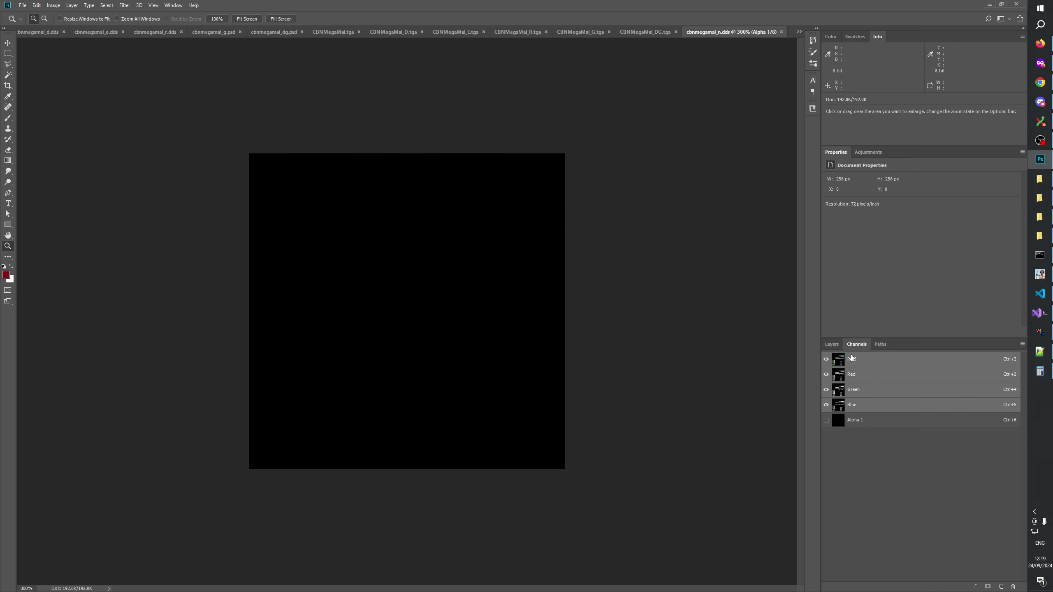
Show the night texture's RGB image and examine its lit facade windows at up to 1200%
{"action": "left_click", "coordinate": [826, 344]}
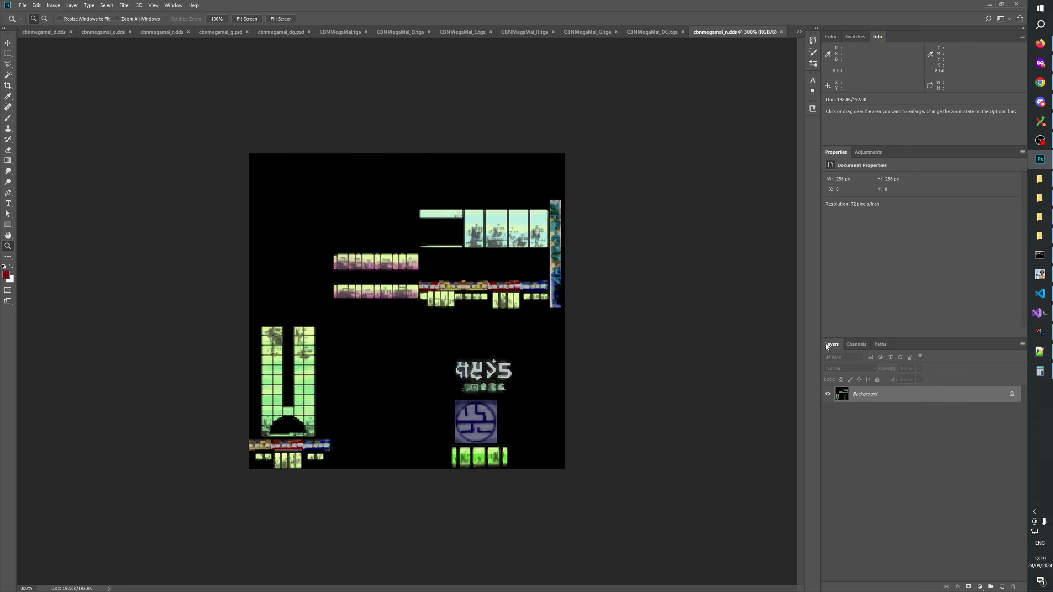
{"action": "left_click", "coordinate": [442, 342]}
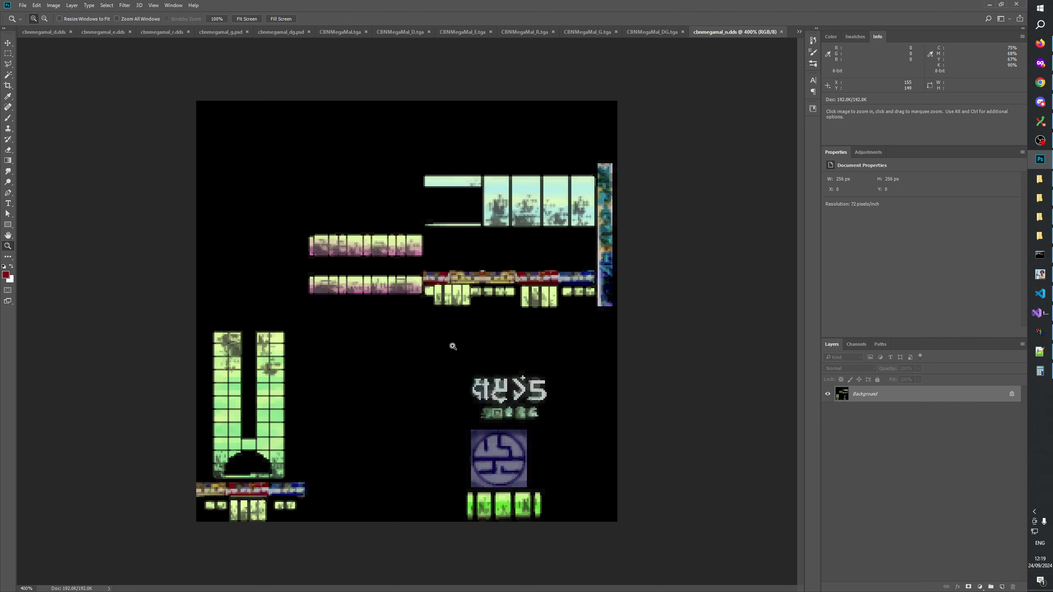
{"action": "left_click", "coordinate": [572, 161]}
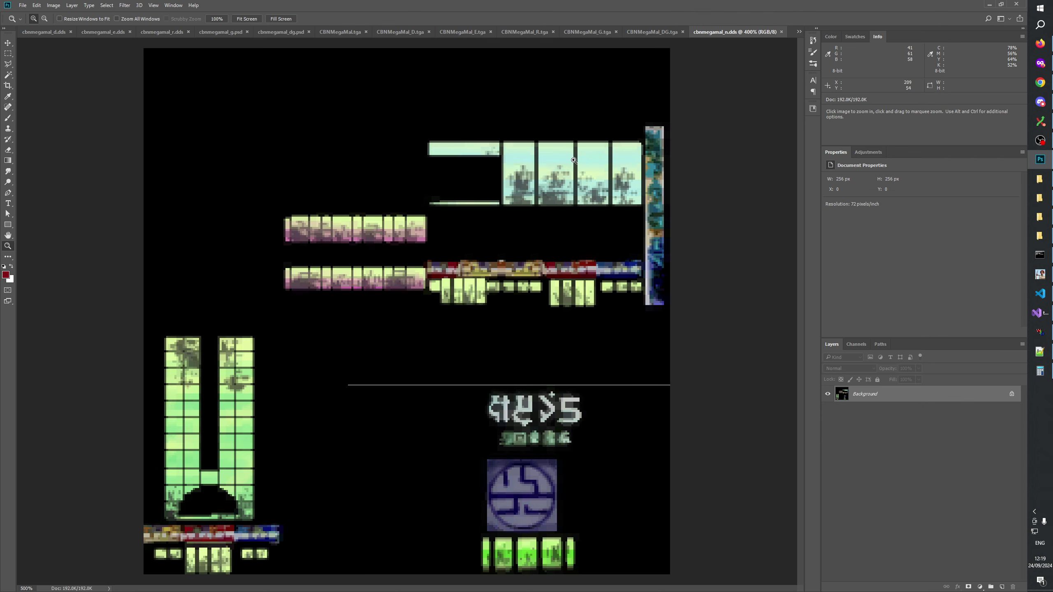
{"action": "left_click", "coordinate": [572, 161]}
{"action": "left_click_drag", "start_coordinate": [572, 161], "coordinate": [254, 435]}
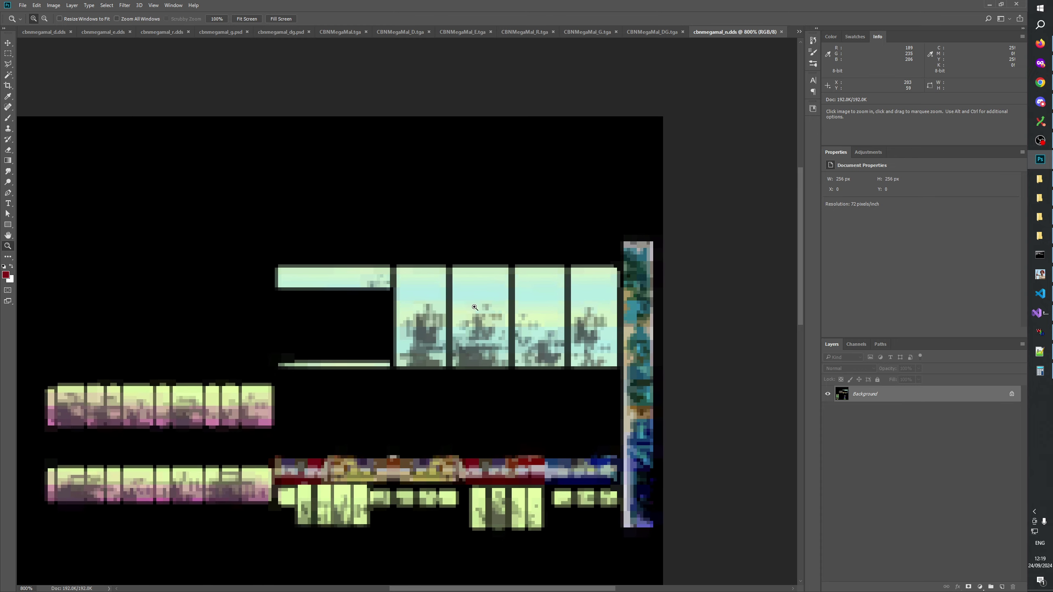
{"action": "left_click", "coordinate": [475, 306]}
{"action": "left_click_drag", "start_coordinate": [475, 307], "coordinate": [401, 312]}
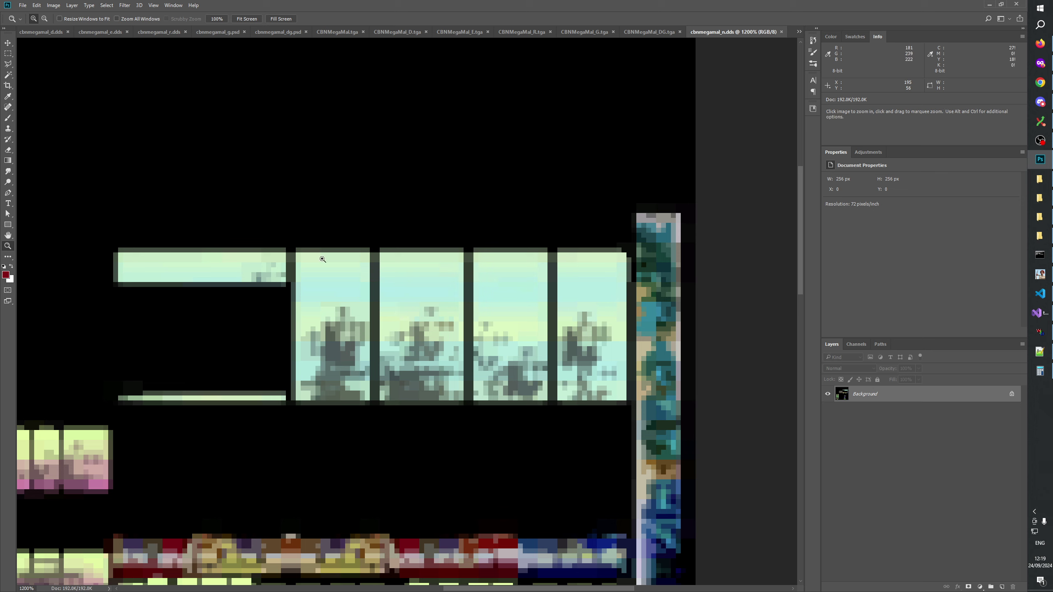
Copy the whole night texture from cbnmegamal_n.dds into cbnmegamal.psd as a new top layer named N
{"action": "key", "text": "ctrl+a"}
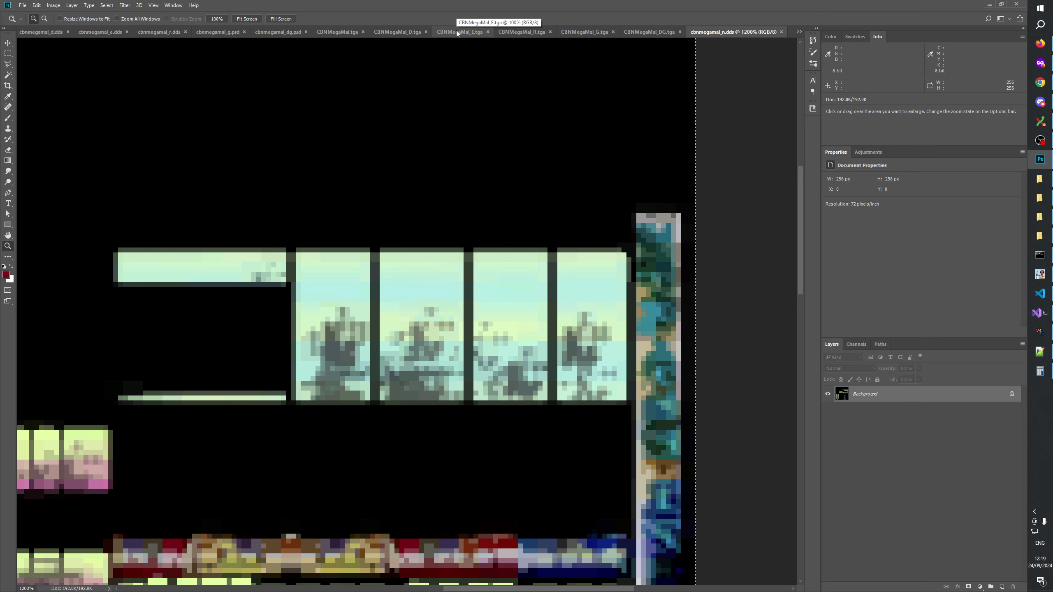
{"action": "left_click", "coordinate": [345, 33]}
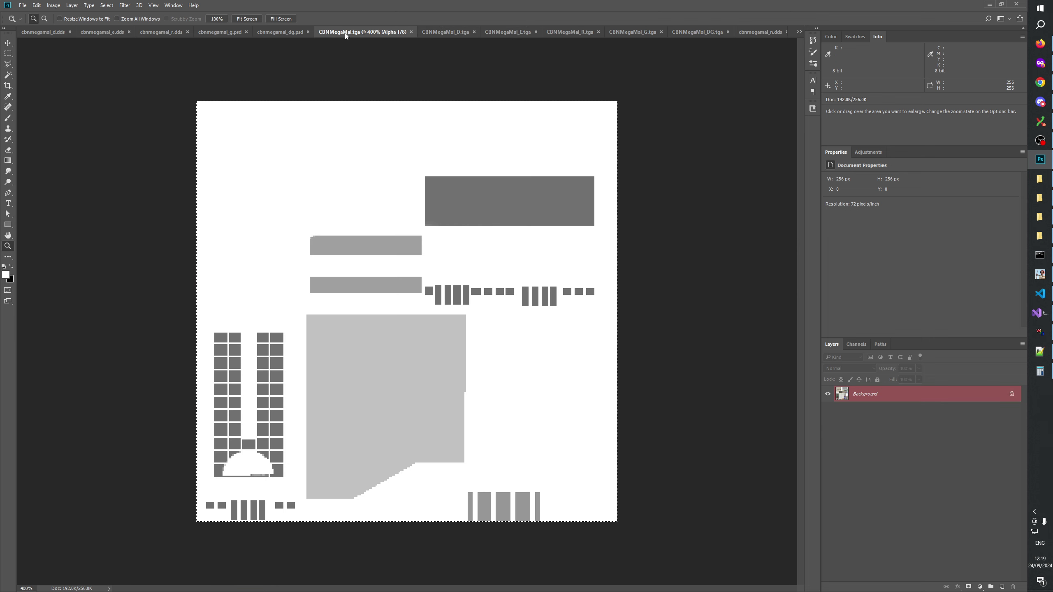
{"action": "left_click", "coordinate": [49, 33]}
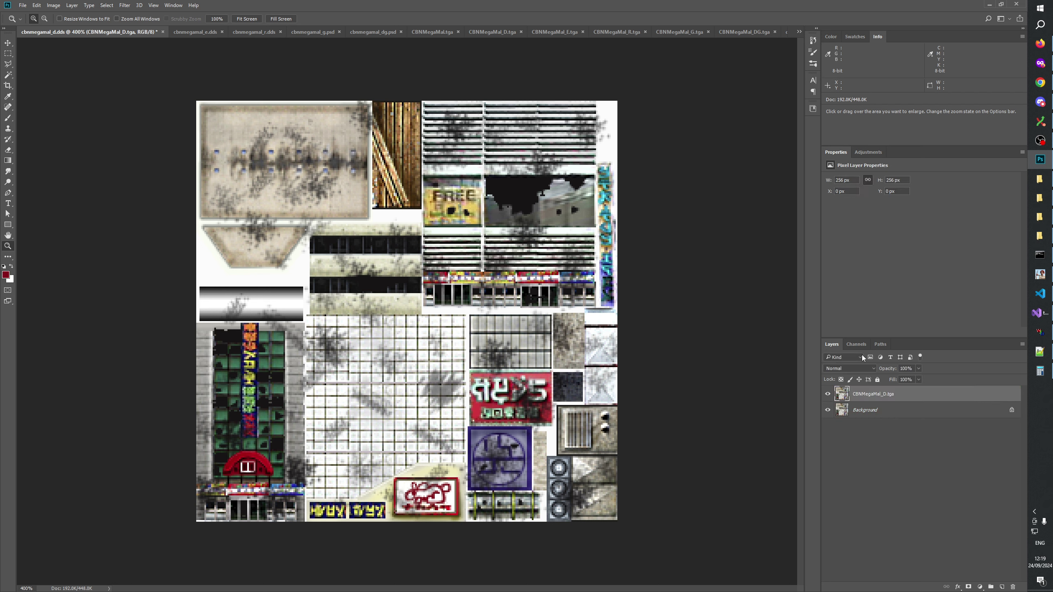
{"action": "left_click", "coordinate": [835, 346]}
{"action": "left_click", "coordinate": [799, 32]}
{"action": "left_click", "coordinate": [842, 45]}
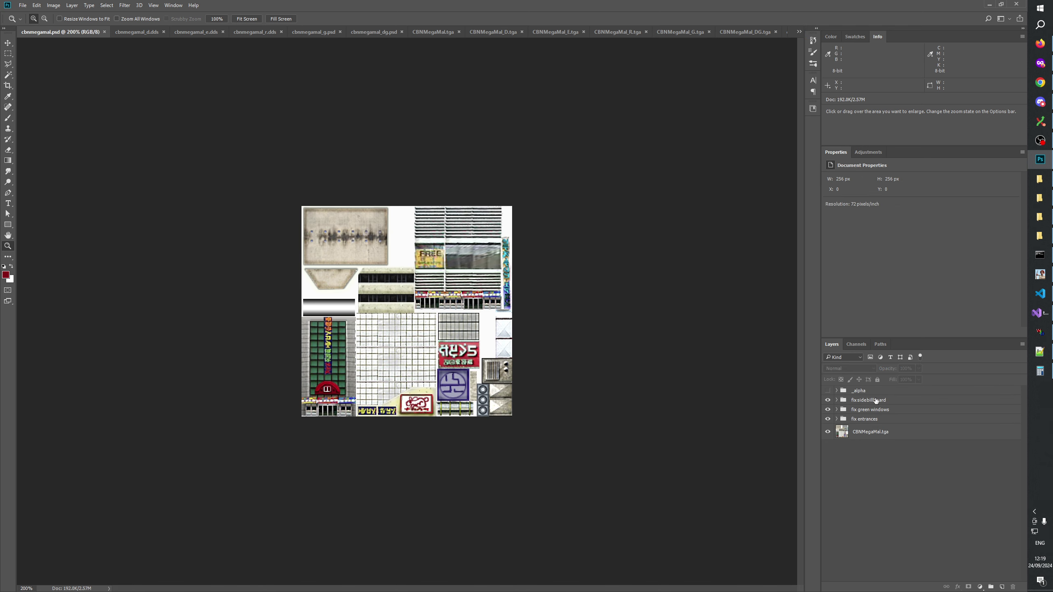
{"action": "key", "text": "ctrl+v"}
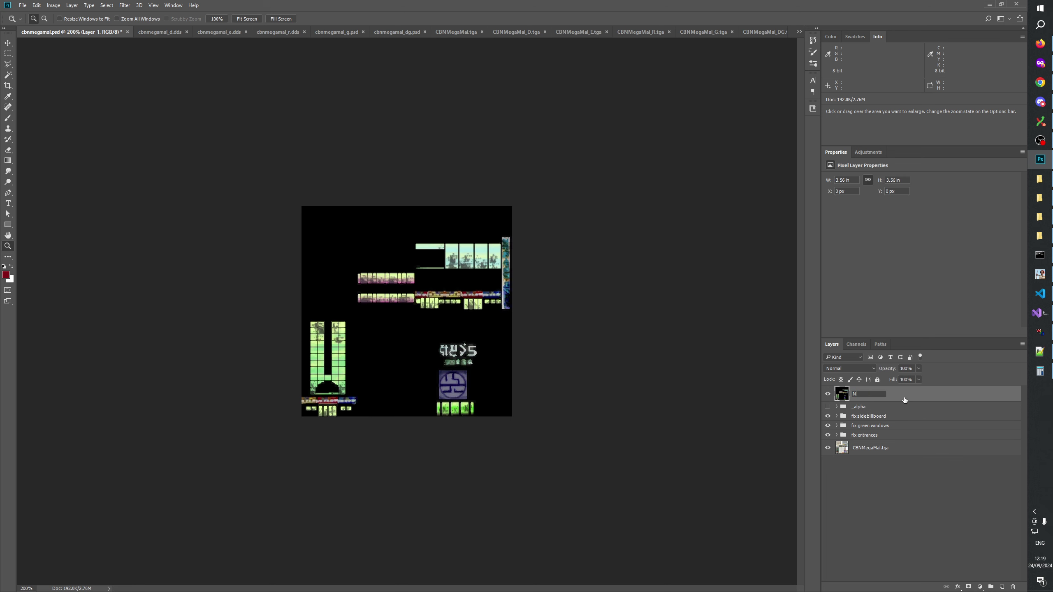
{"action": "type", "text": "N"}
{"action": "key", "text": "Return"}
Compare the whole night texture with the day texture at 500% by repeatedly toggling the N layer's visibility
{"action": "key", "text": "ctrl+plus"}
{"action": "key", "text": "ctrl+plus"}
{"action": "key", "text": "ctrl+plus"}
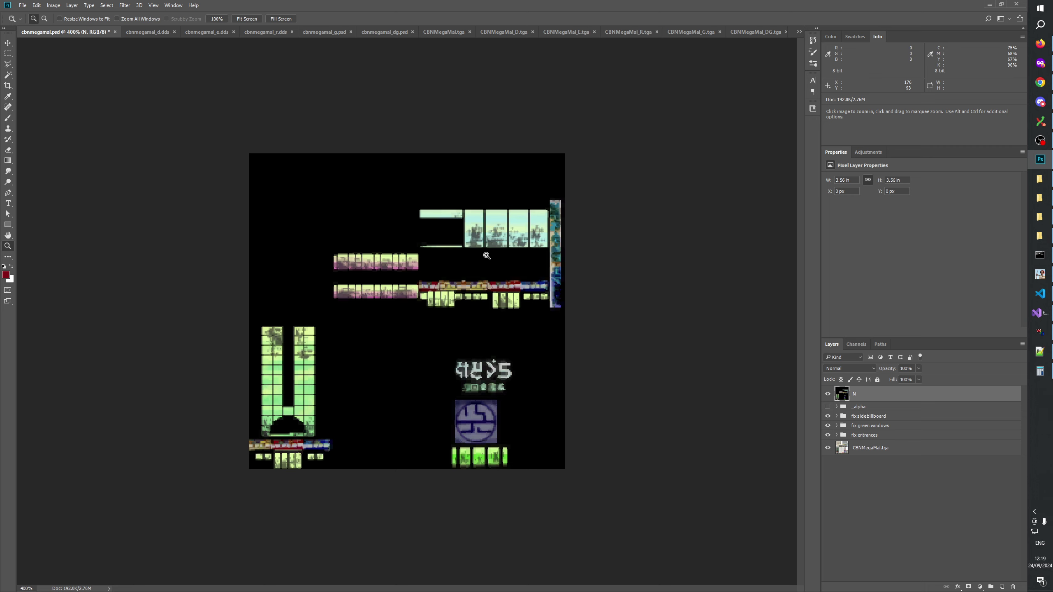
{"action": "left_click", "coordinate": [828, 393]}
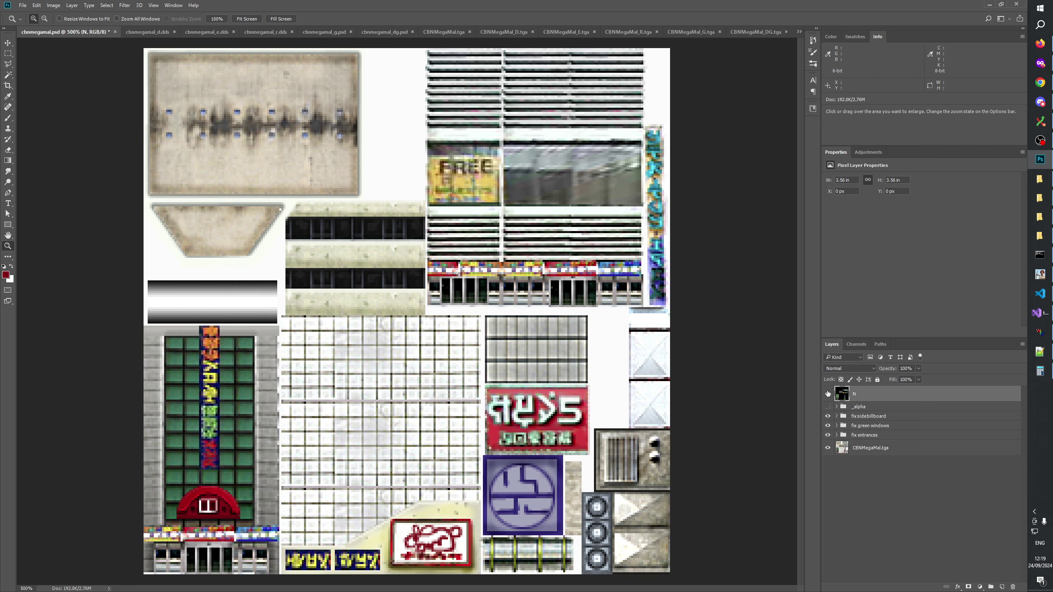
{"action": "left_click", "coordinate": [828, 394]}
{"action": "left_click", "coordinate": [828, 394]}
{"action": "left_click", "coordinate": [828, 394]}
{"action": "left_click", "coordinate": [828, 394]}
{"action": "left_click", "coordinate": [828, 394]}
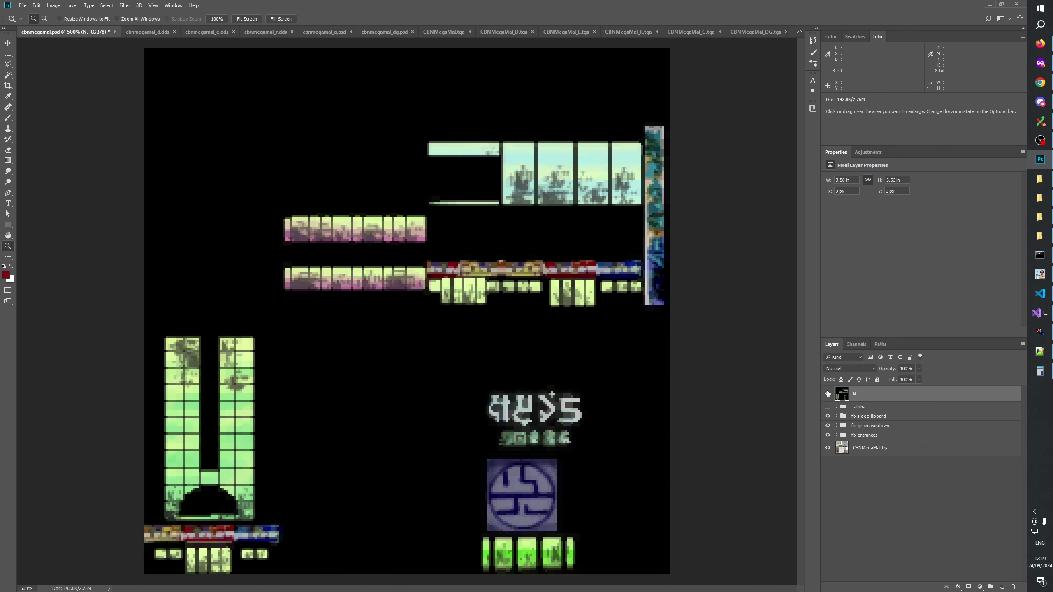
{"action": "left_click", "coordinate": [828, 394]}
{"action": "left_click", "coordinate": [828, 393]}
{"action": "left_click", "coordinate": [828, 393]}
{"action": "left_click", "coordinate": [828, 394]}
{"action": "left_click", "coordinate": [828, 394]}
{"action": "left_click", "coordinate": [828, 394]}
{"action": "left_click", "coordinate": [828, 393]}
{"action": "left_click", "coordinate": [828, 394]}
{"action": "left_click", "coordinate": [829, 394]}
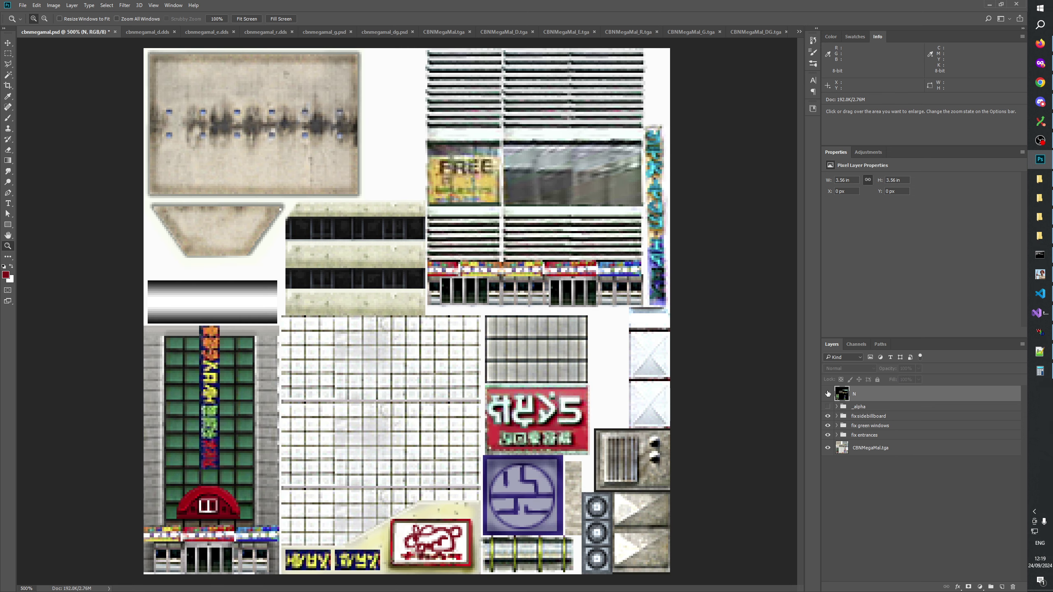
{"action": "left_click", "coordinate": [828, 394]}
{"action": "left_click", "coordinate": [829, 394]}
{"action": "left_click", "coordinate": [828, 393]}
{"action": "left_click", "coordinate": [828, 394]}
Compare the facade windows beside the FREE sign at 1200% with the N layer hidden and shown
{"action": "left_click", "coordinate": [549, 134]}
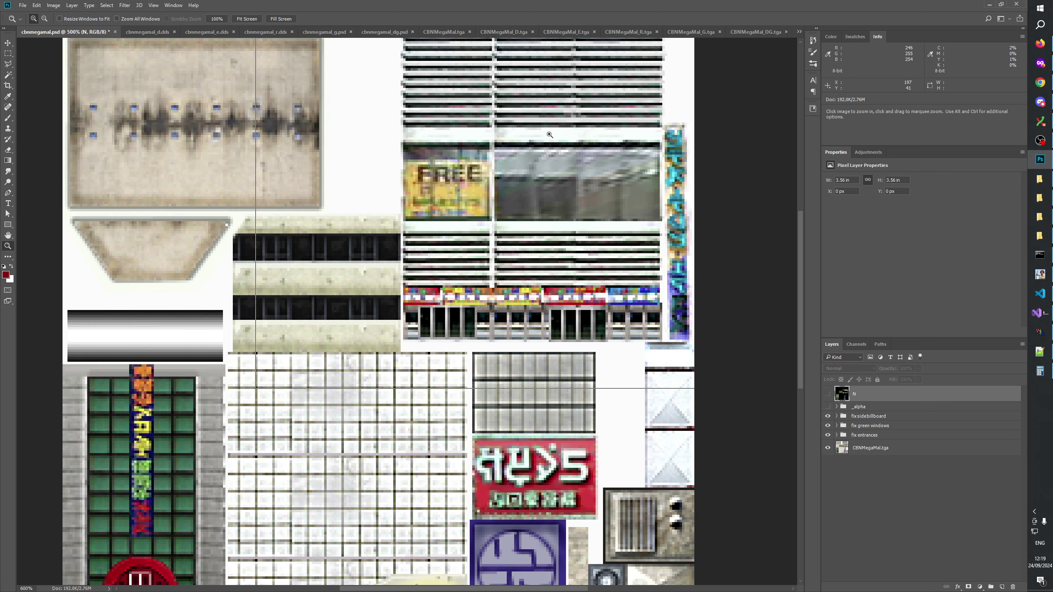
{"action": "left_click", "coordinate": [556, 150]}
{"action": "left_click", "coordinate": [564, 170]}
{"action": "left_click", "coordinate": [574, 192]}
{"action": "left_click_drag", "start_coordinate": [574, 192], "coordinate": [528, 290]}
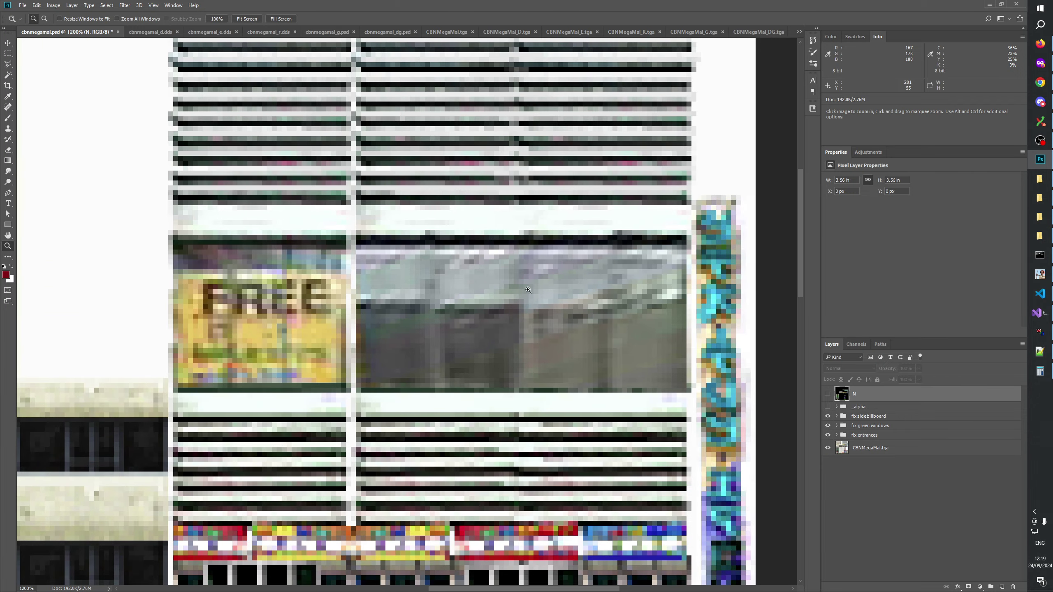
{"action": "left_click", "coordinate": [828, 394]}
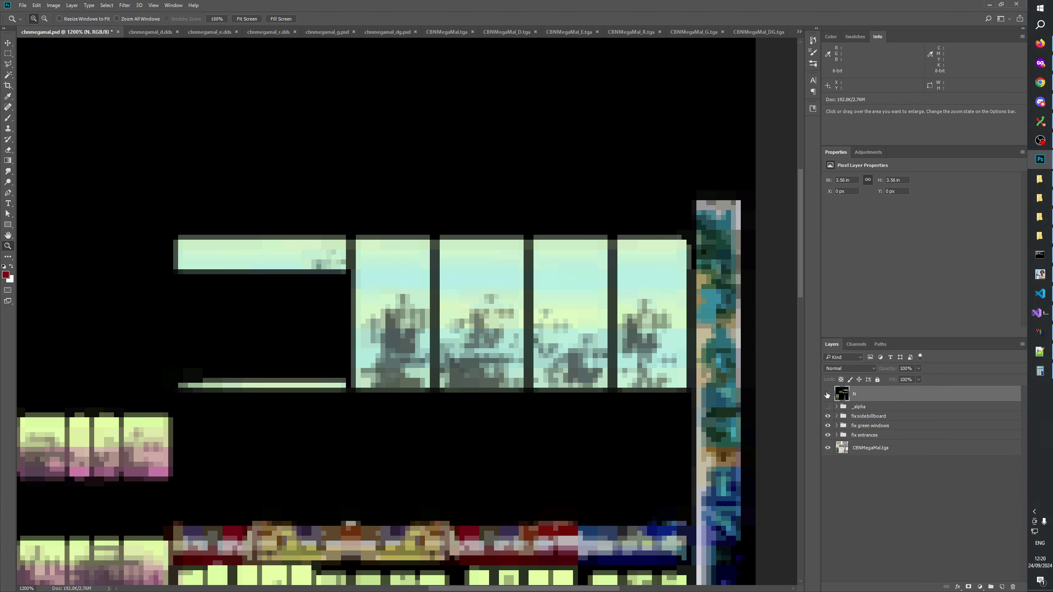
{"action": "left_click", "coordinate": [828, 394]}
{"action": "left_click", "coordinate": [828, 393]}
{"action": "left_click", "coordinate": [828, 393]}
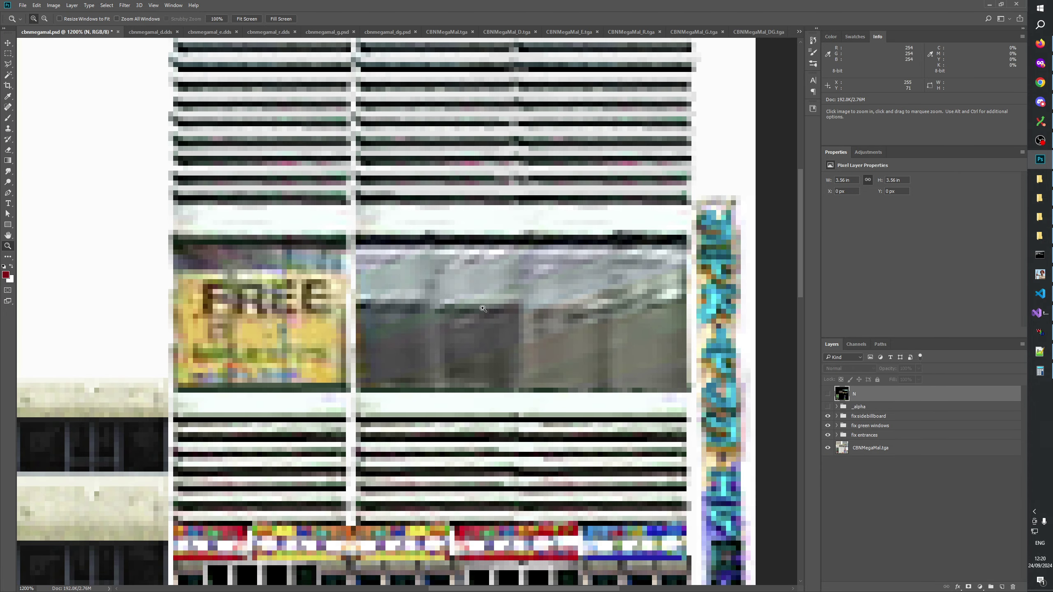
{"action": "left_click", "coordinate": [828, 396]}
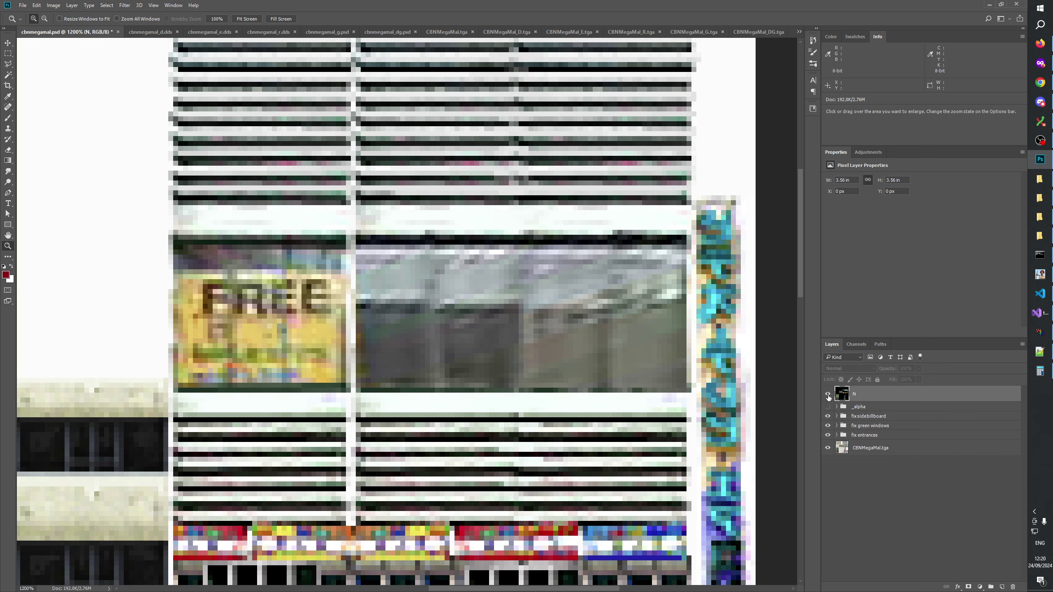
{"action": "left_click", "coordinate": [829, 393]}
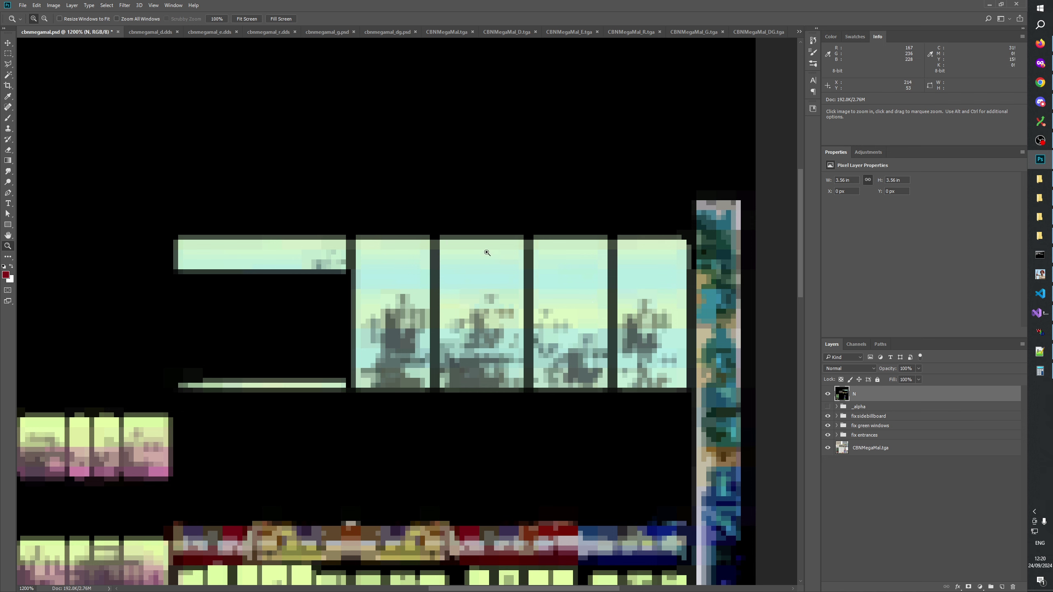
Draw a 15 × 9 px rectangular selection on a lit facade window and move it across the panes to compare their widths, toggling layer N
{"action": "left_click", "coordinate": [9, 55]}
{"action": "left_click_drag", "start_coordinate": [359, 246], "coordinate": [654, 289]}
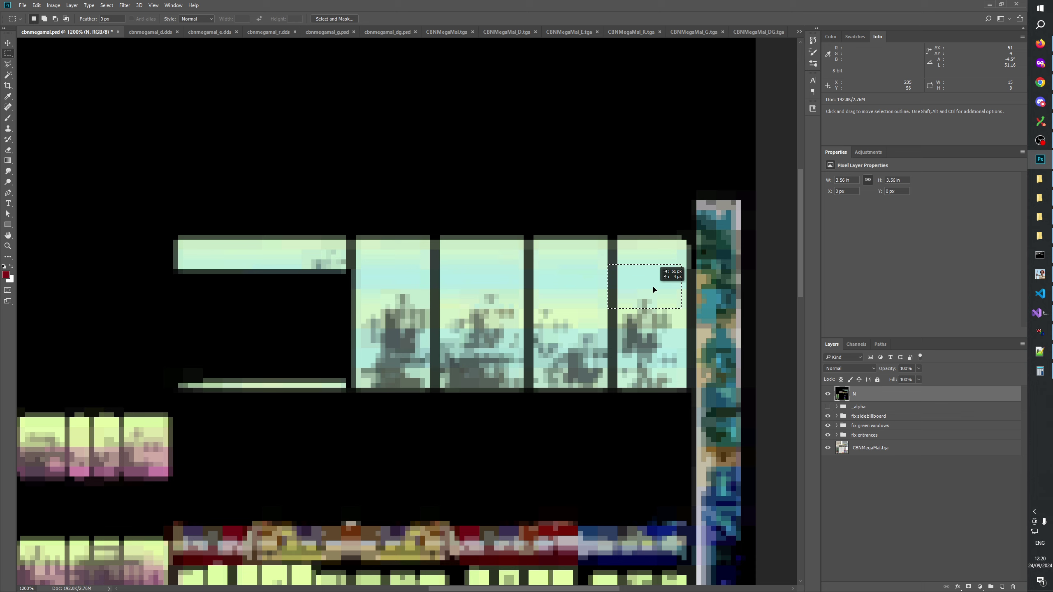
{"action": "left_click_drag", "start_coordinate": [653, 290], "coordinate": [400, 290]}
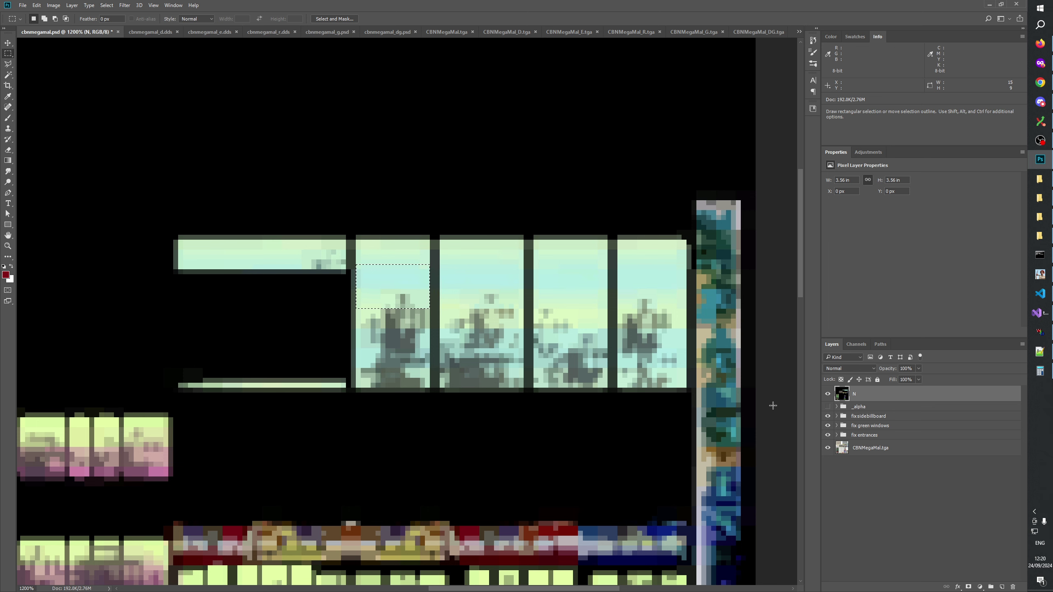
{"action": "left_click", "coordinate": [828, 394]}
{"action": "left_click", "coordinate": [828, 394]}
{"action": "left_click", "coordinate": [828, 394]}
{"action": "left_click", "coordinate": [828, 394]}
{"action": "left_click_drag", "start_coordinate": [398, 290], "coordinate": [482, 295]}
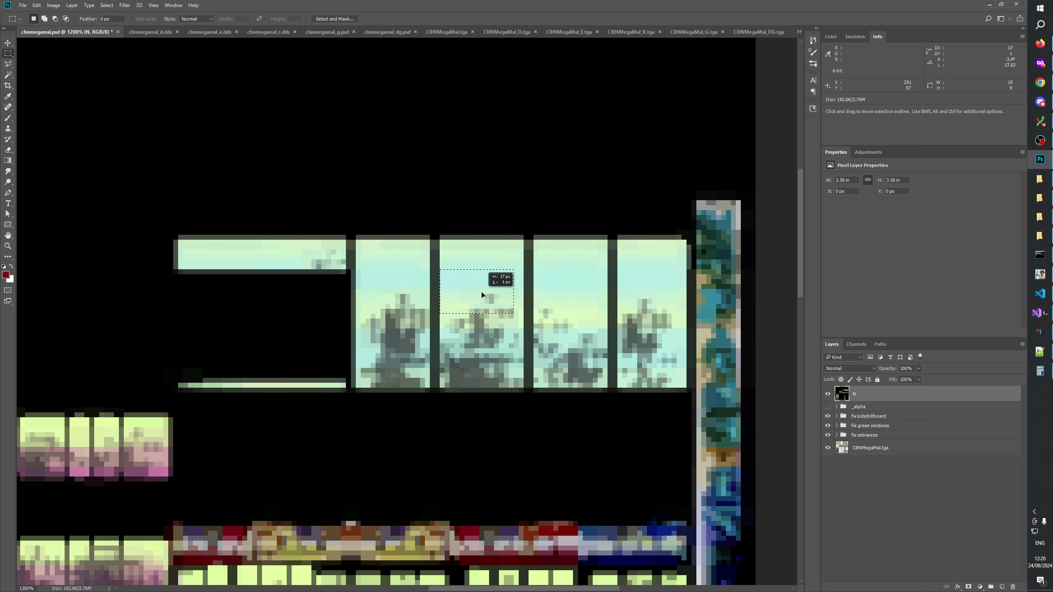
{"action": "left_click_drag", "start_coordinate": [482, 295], "coordinate": [659, 297]}
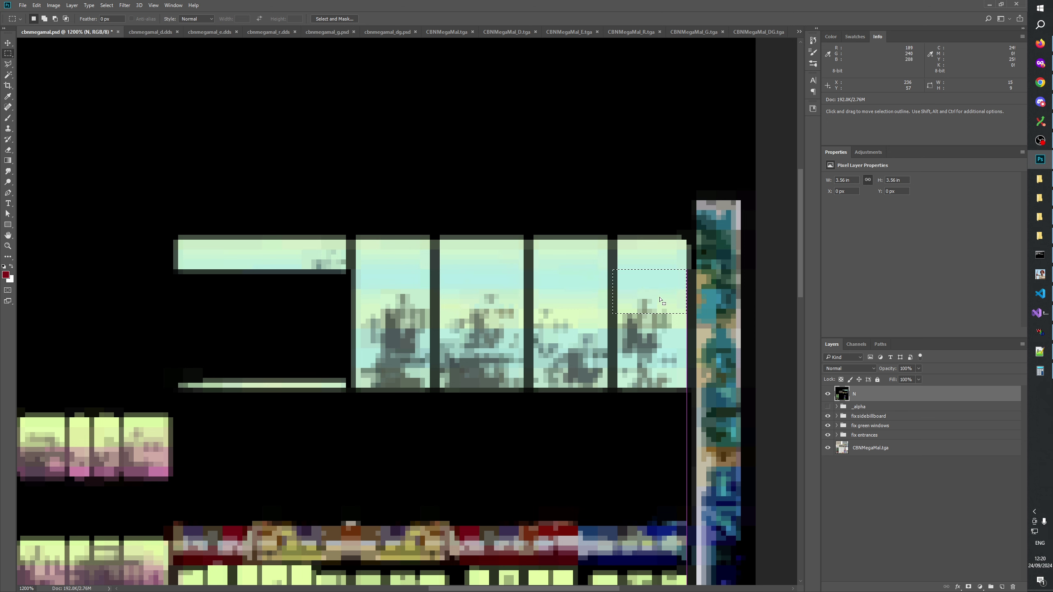
{"action": "left_click", "coordinate": [829, 394]}
{"action": "left_click", "coordinate": [829, 394]}
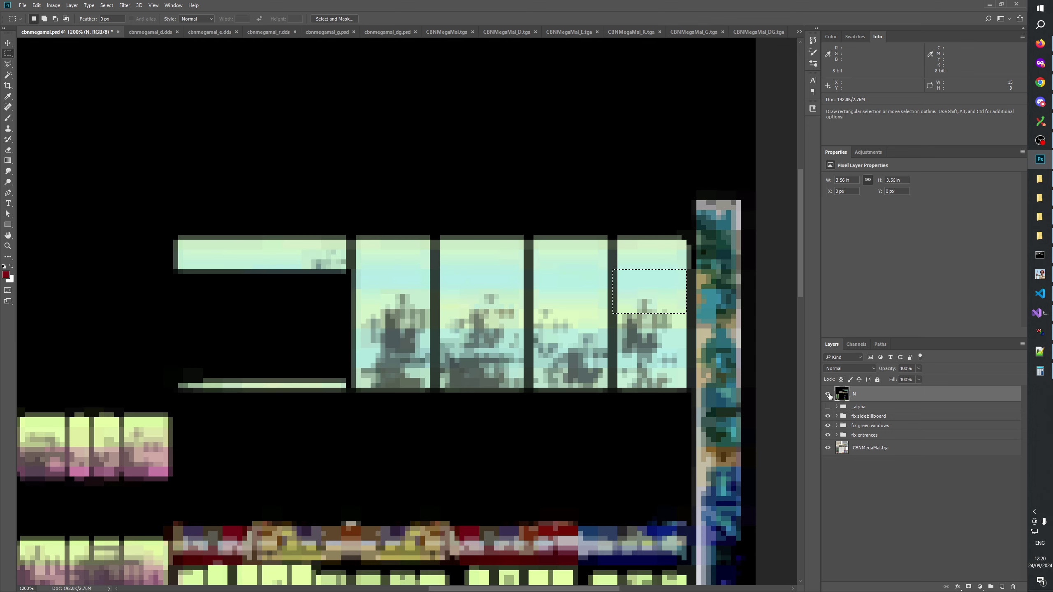
Move the selection back to the first pane beside the FREE sign and check it against the day texture with layer N hidden
{"action": "key", "text": "alt+Tab"}
{"action": "key", "text": "alt+Tab"}
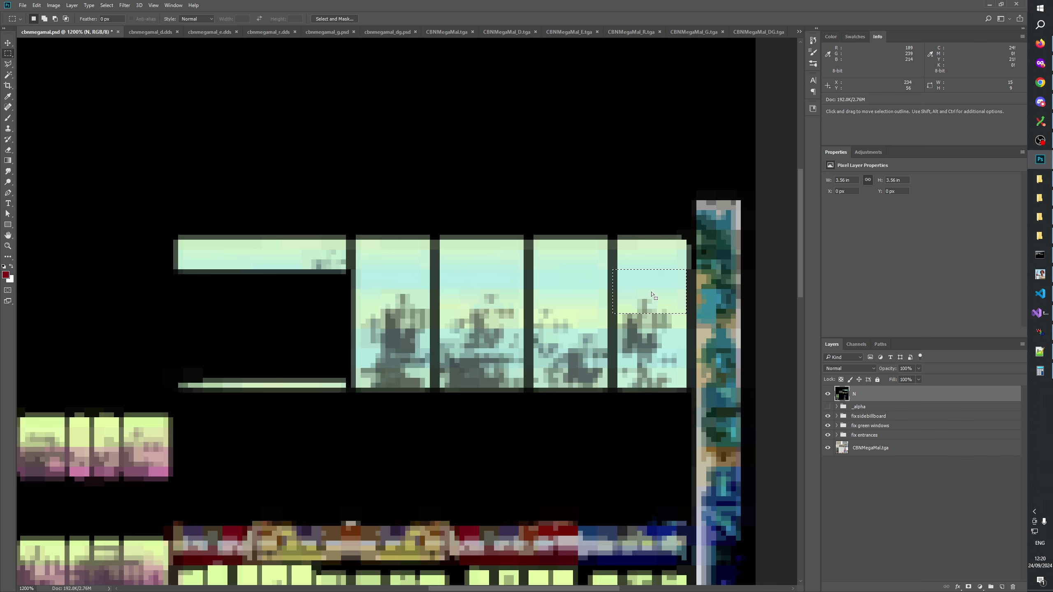
{"action": "left_click_drag", "start_coordinate": [652, 296], "coordinate": [389, 280]}
{"action": "left_click", "coordinate": [828, 394]}
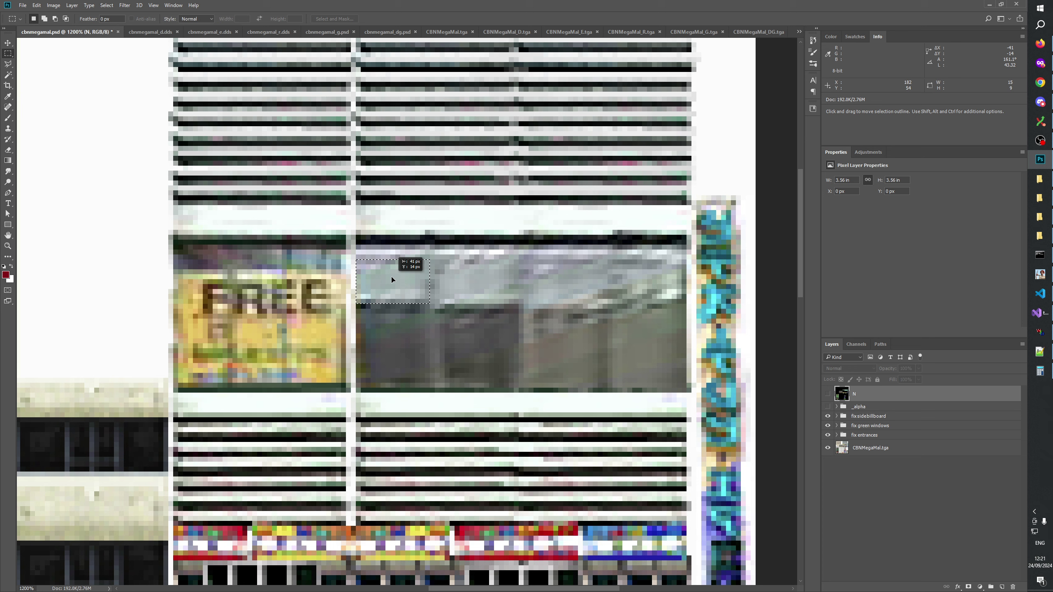
{"action": "left_click_drag", "start_coordinate": [391, 278], "coordinate": [388, 284]}
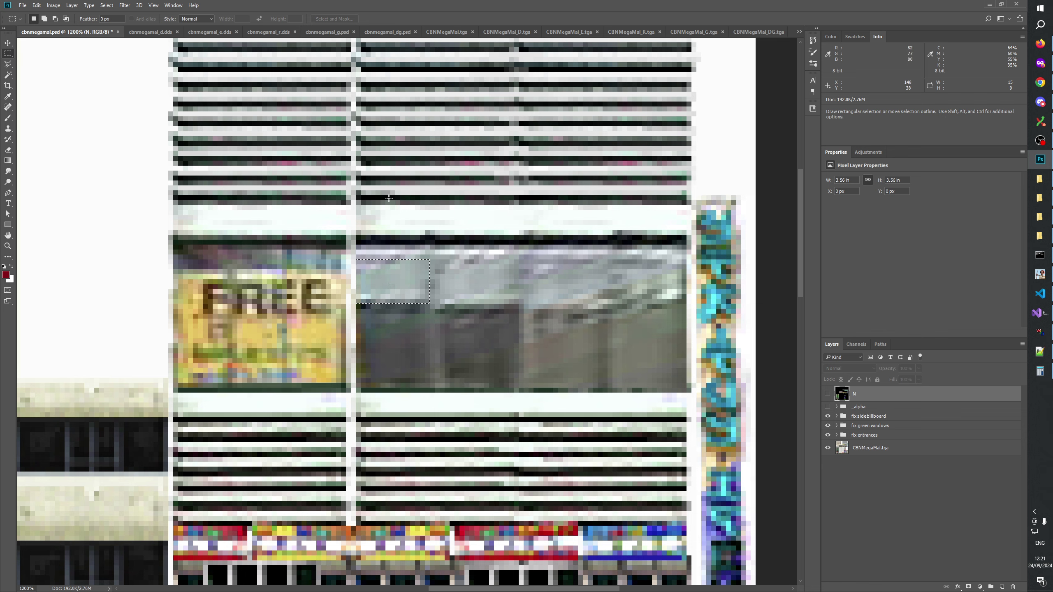
{"action": "left_click_drag", "start_coordinate": [476, 190], "coordinate": [509, 367]}
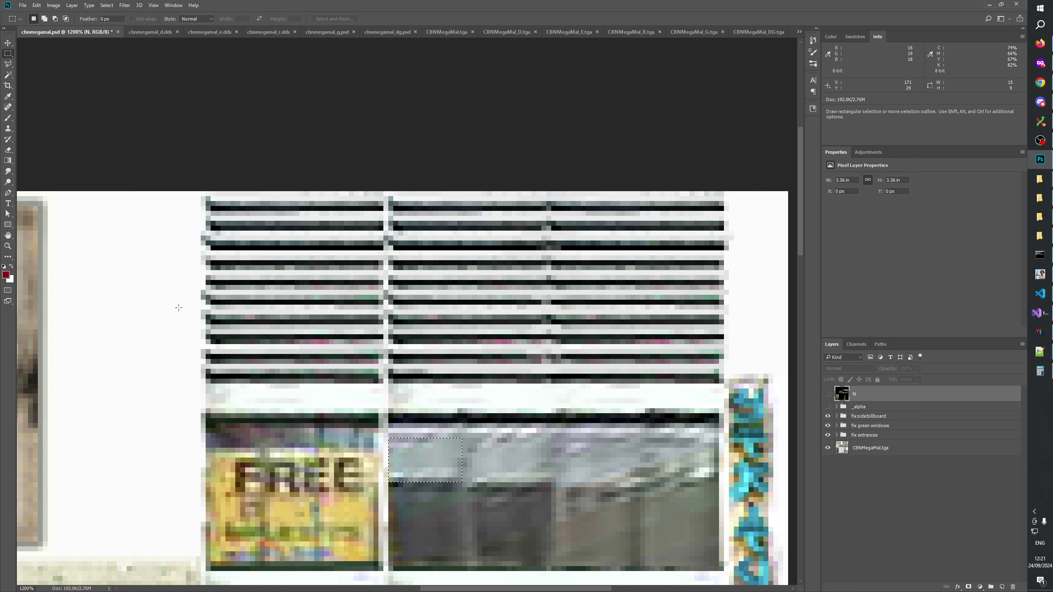
Switch to W3D Viewer, rotate the CBNMEGAMAL building to examine its facade, and return to Photoshop
{"action": "left_click", "coordinate": [1040, 332]}
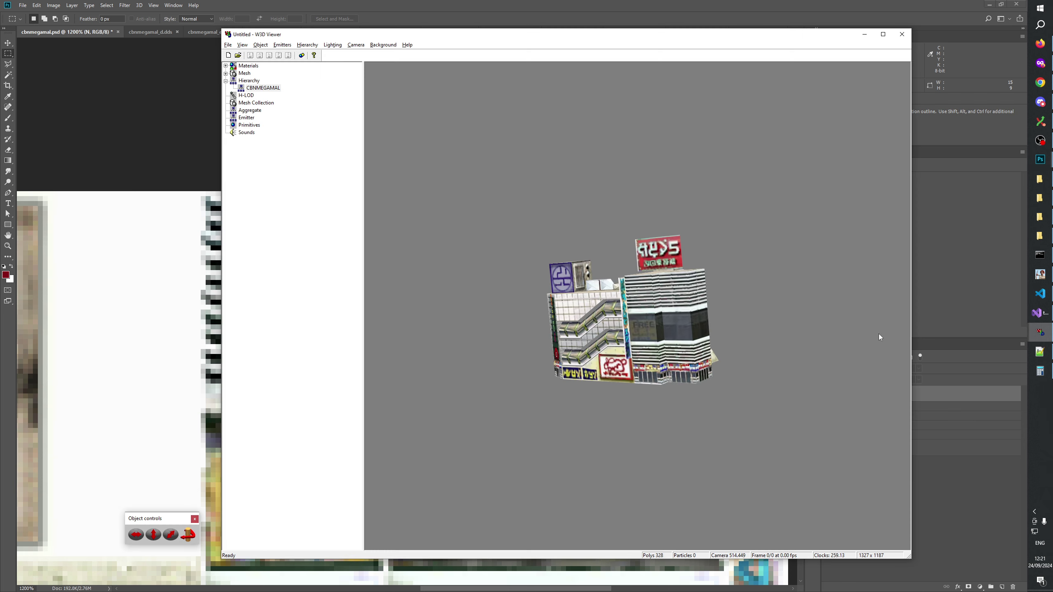
{"action": "left_click_drag", "start_coordinate": [768, 338], "coordinate": [548, 317]}
{"action": "key", "text": "alt+Tab"}
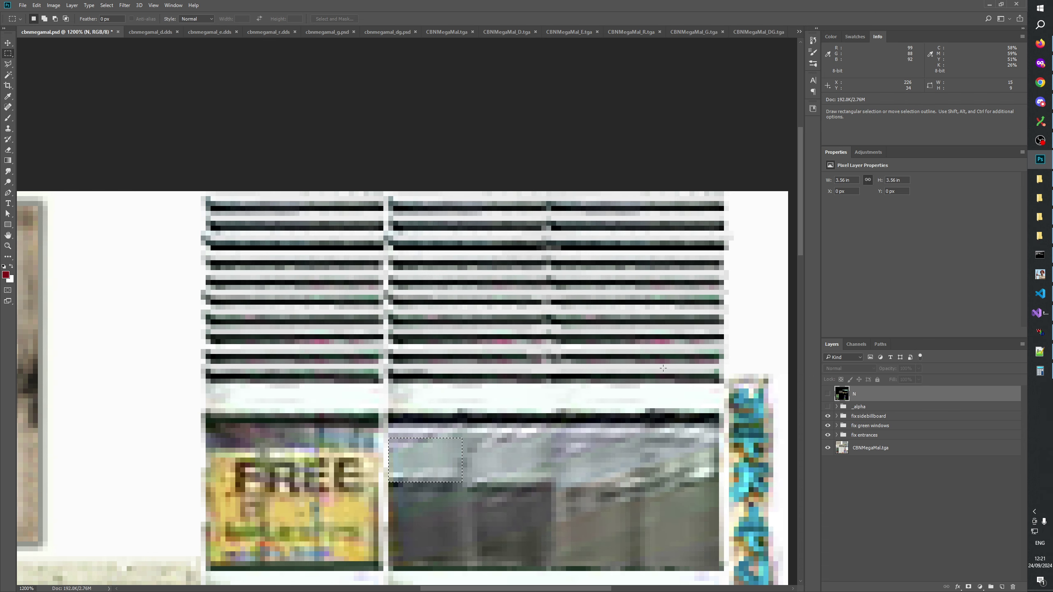
View the day texture at 100%, and inspect the shutters and windows around the FREE sign at 800%
{"action": "left_click", "coordinate": [8, 246]}
{"action": "right_click", "coordinate": [430, 311]}
{"action": "left_click", "coordinate": [408, 332]}
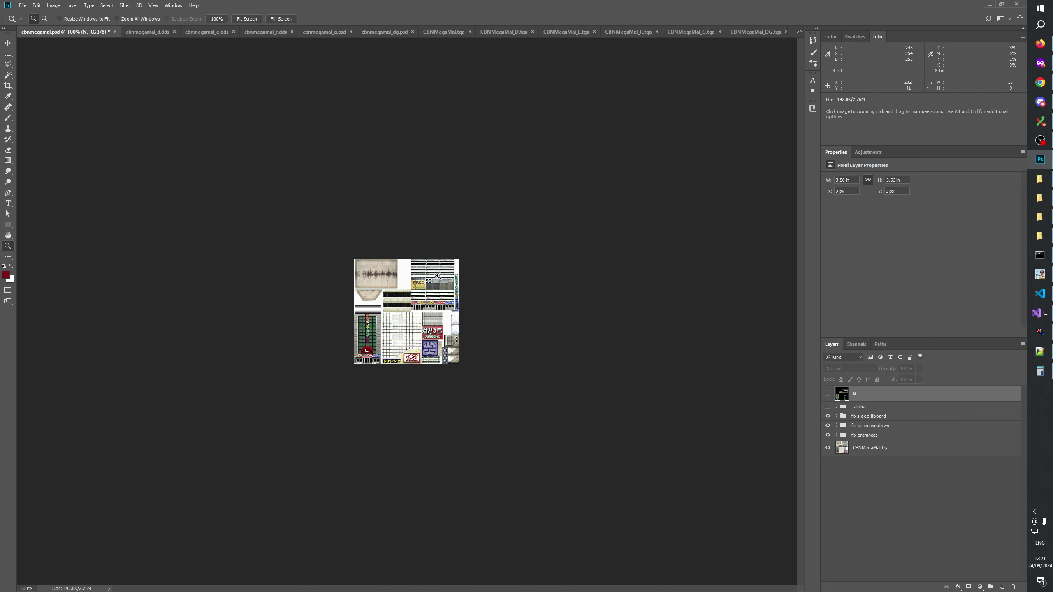
{"action": "left_click", "coordinate": [438, 276]}
{"action": "left_click", "coordinate": [436, 268]}
{"action": "left_click", "coordinate": [405, 309]}
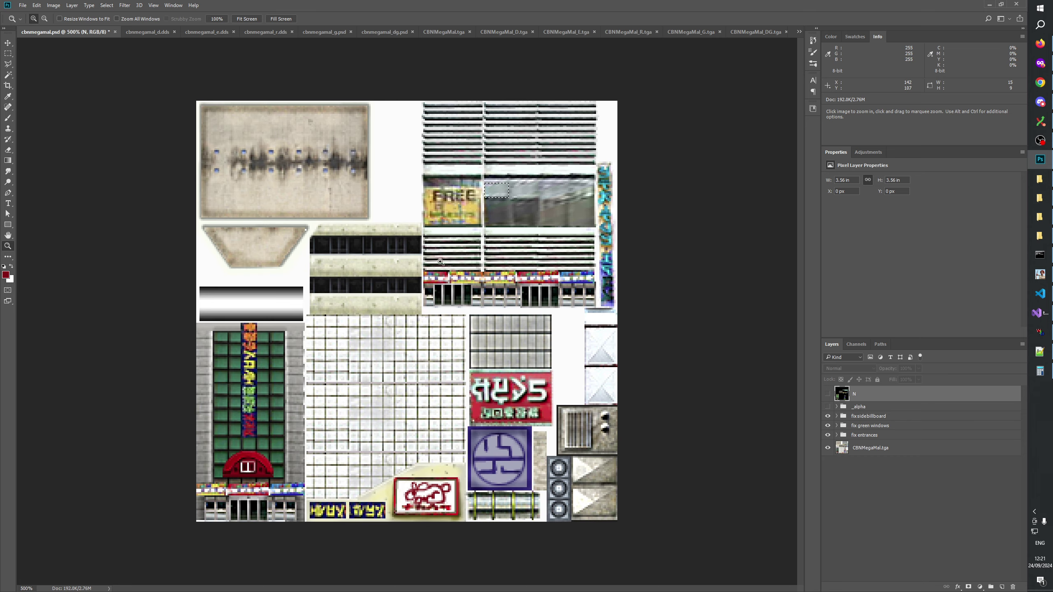
{"action": "left_click", "coordinate": [408, 312]}
{"action": "left_click", "coordinate": [514, 149]}
{"action": "left_click", "coordinate": [558, 137]}
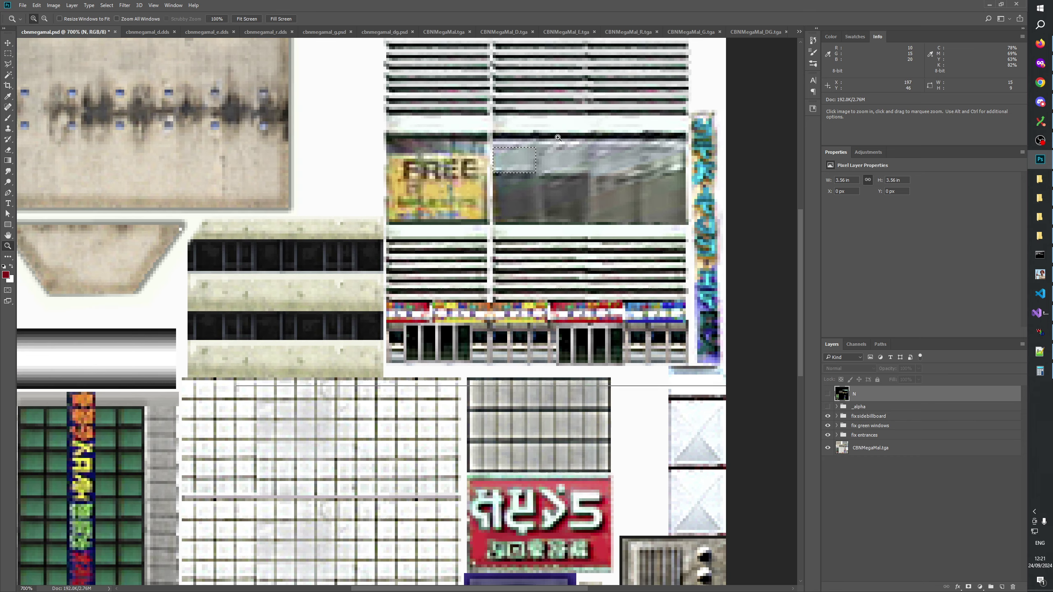
{"action": "left_click", "coordinate": [547, 120]}
{"action": "left_click_drag", "start_coordinate": [543, 109], "coordinate": [472, 309]}
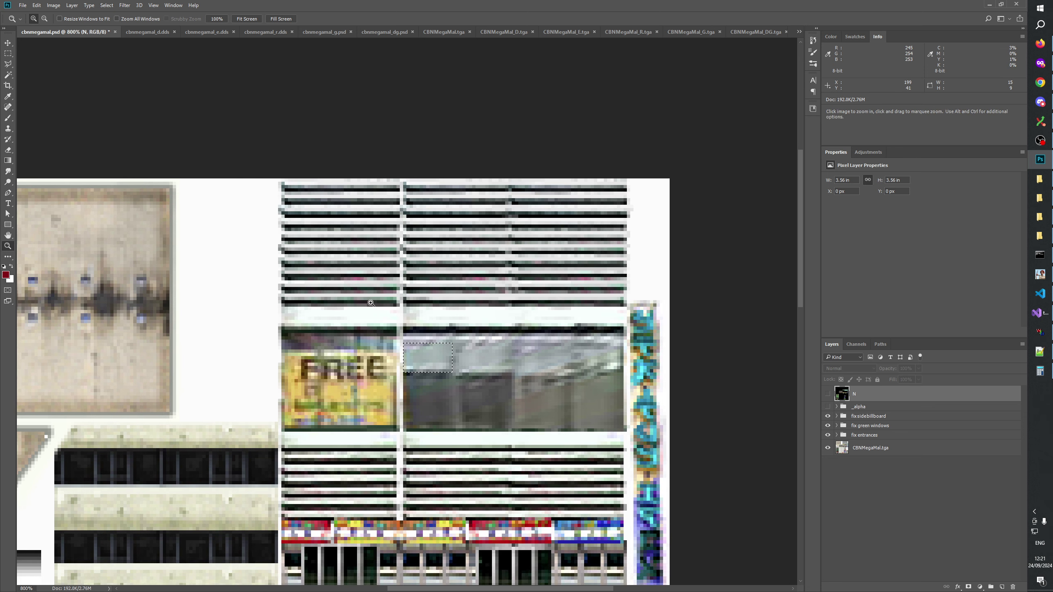
Create a layer group named "fix walls" directly above the fix side billboard group, checking the building in W3D Viewer
{"action": "left_click", "coordinate": [9, 54]}
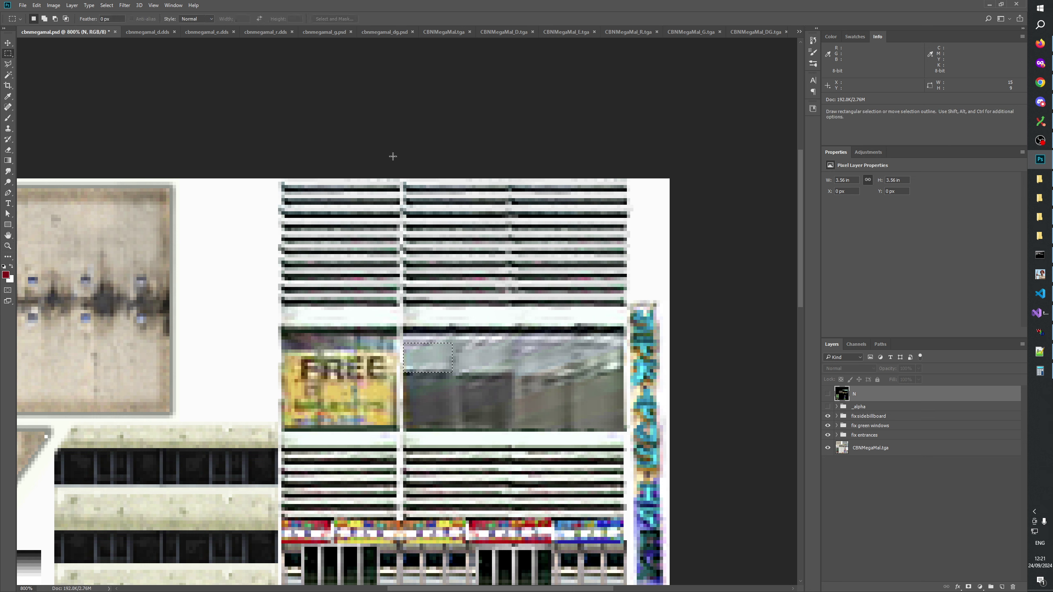
{"action": "left_click", "coordinate": [908, 409]}
{"action": "left_click", "coordinate": [875, 417]}
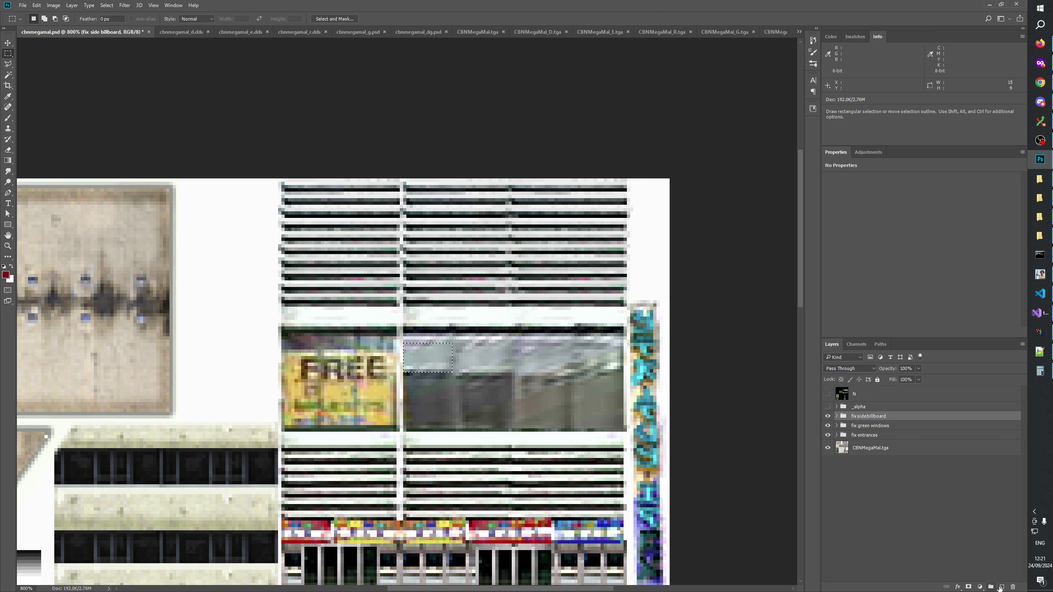
{"action": "left_click", "coordinate": [991, 587]}
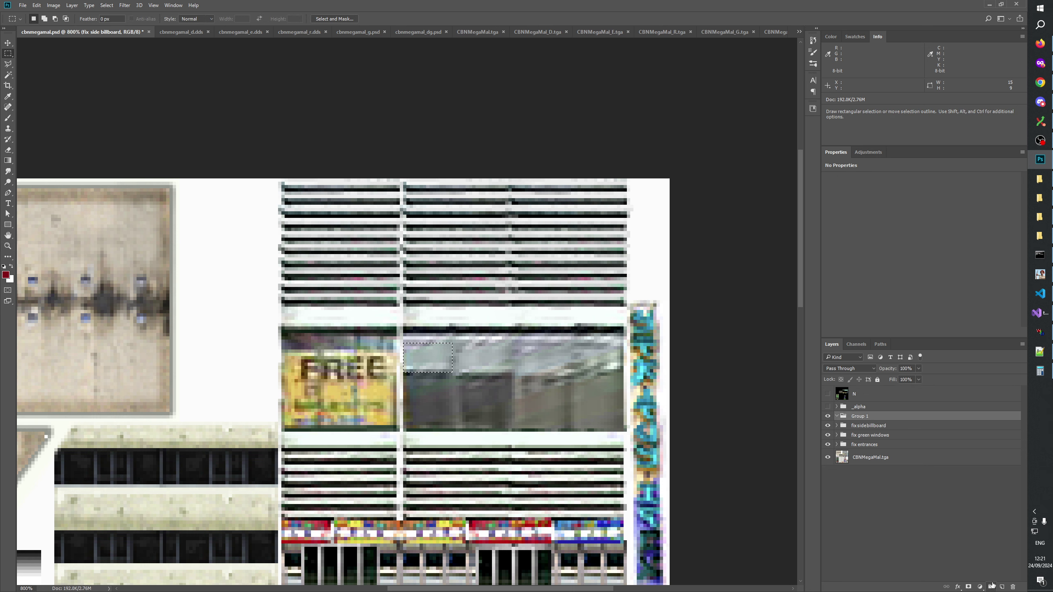
{"action": "double_click", "coordinate": [860, 416]}
{"action": "key", "text": "Return"}
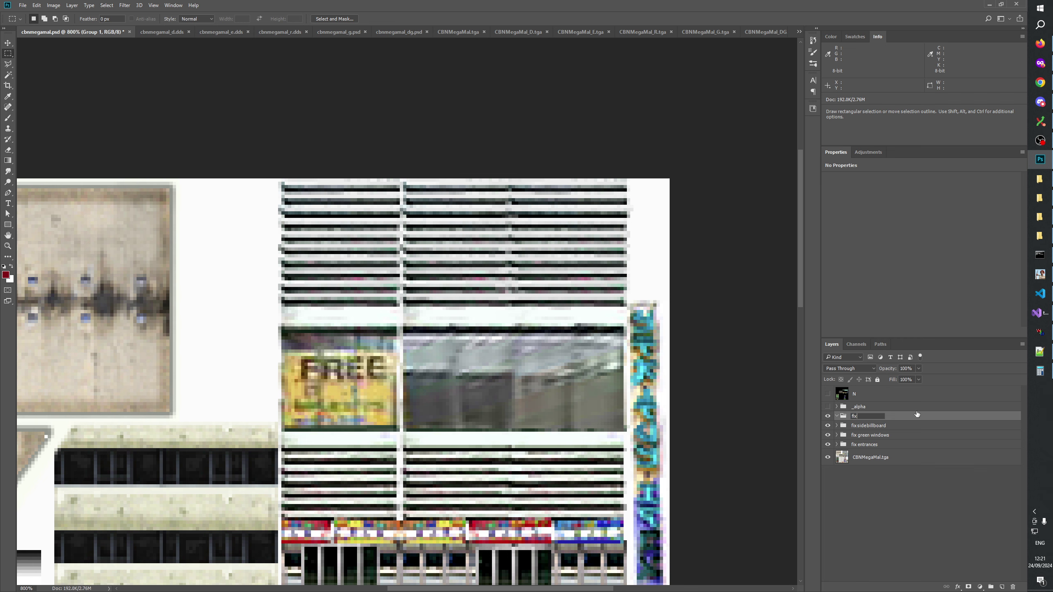
{"action": "key", "text": "alt+Tab"}
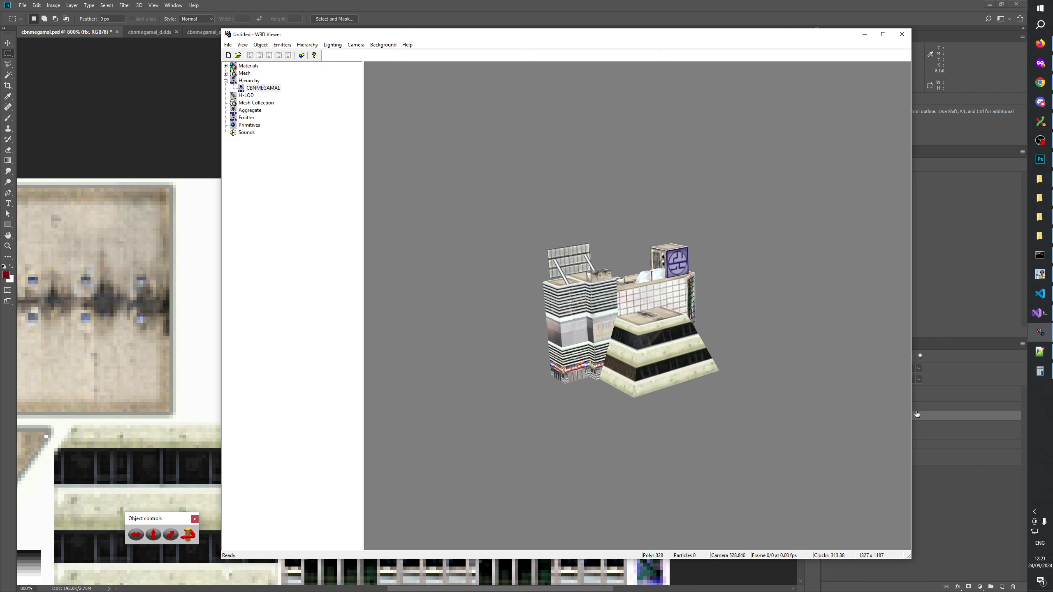
{"action": "left_click", "coordinate": [917, 414]}
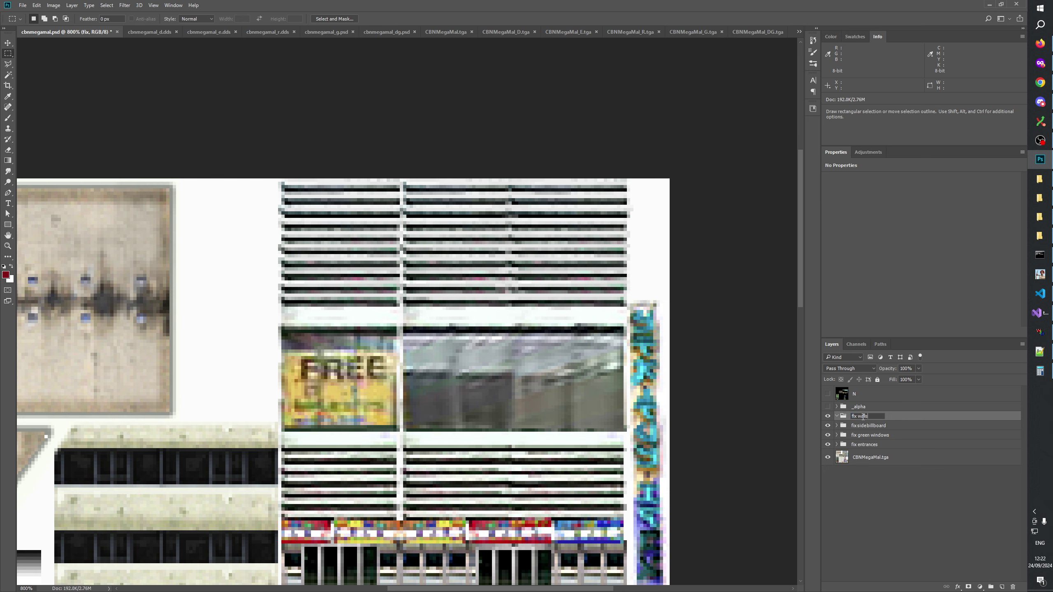
{"action": "key", "text": "Return"}
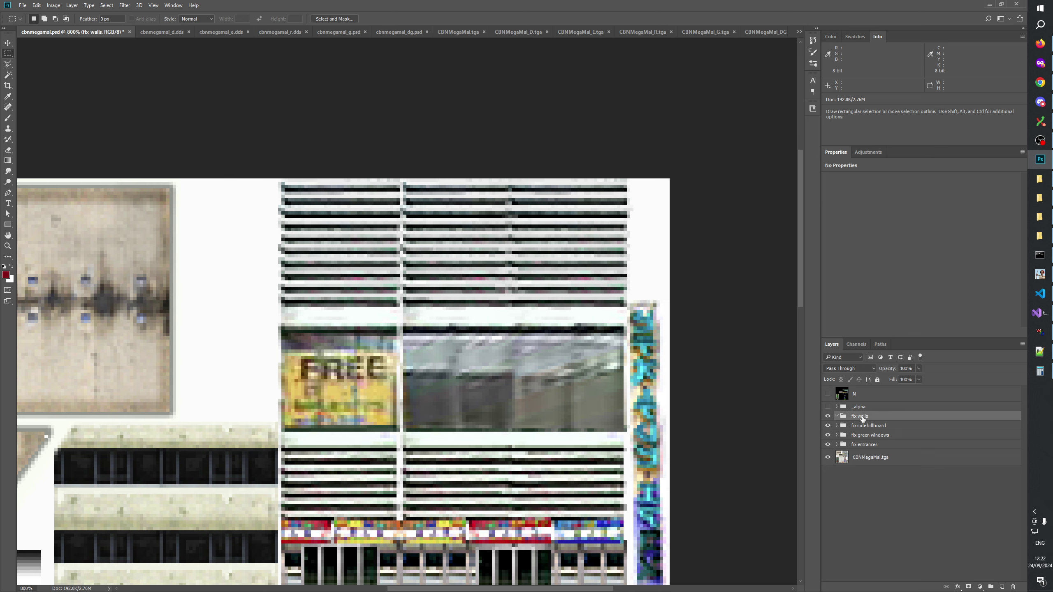
Add a Hue/Saturation adjustment layer inside the fix walls group and target its layer mask
{"action": "left_click", "coordinate": [981, 587]}
{"action": "left_click", "coordinate": [977, 486]}
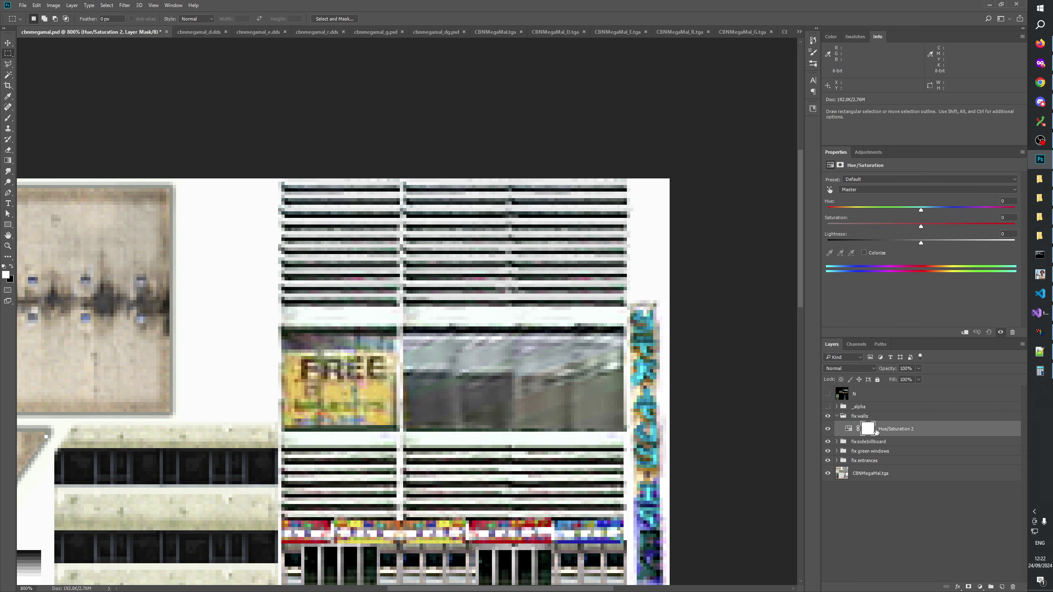
{"action": "left_click", "coordinate": [874, 430]}
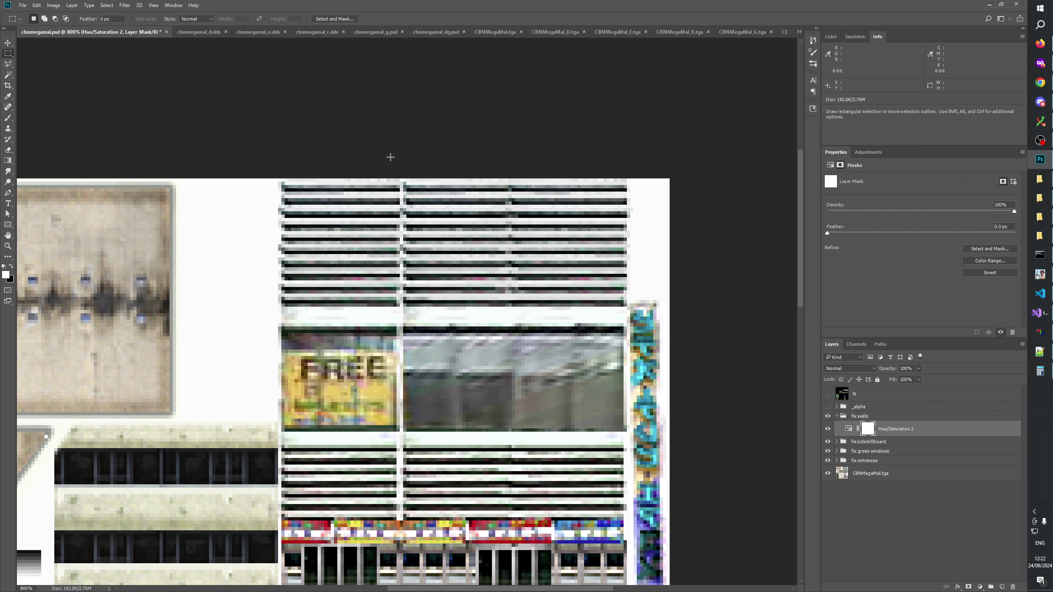
Select the striped shutter walls above and below the FREE window band, including their white strips, about 106 × 102 px overall
{"action": "left_click_drag", "start_coordinate": [279, 181], "coordinate": [627, 309]}
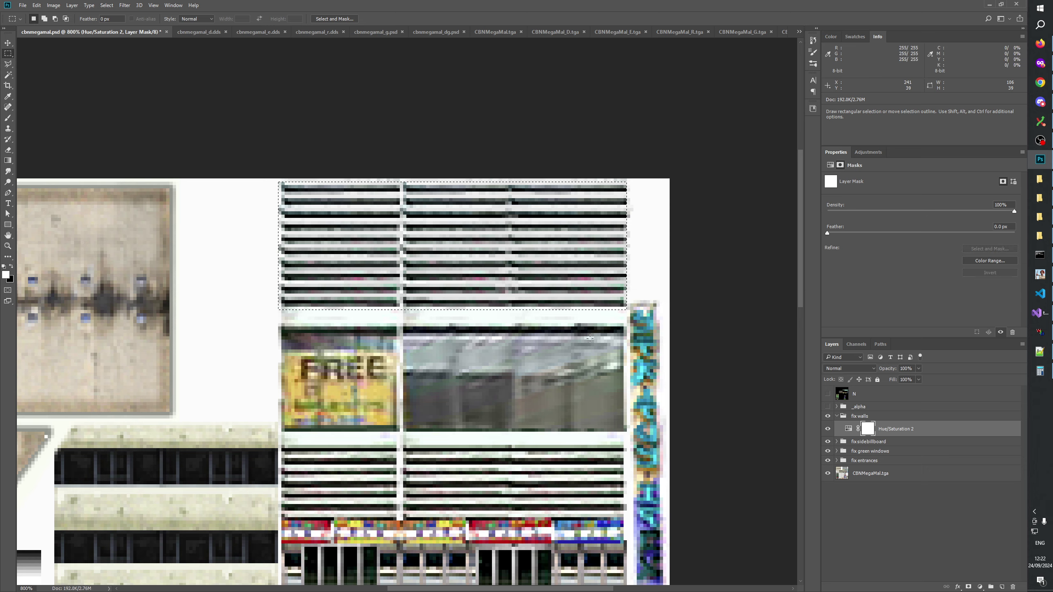
{"action": "scroll", "coordinate": [283, 352], "scroll_direction": "down", "scroll_amount": 5}
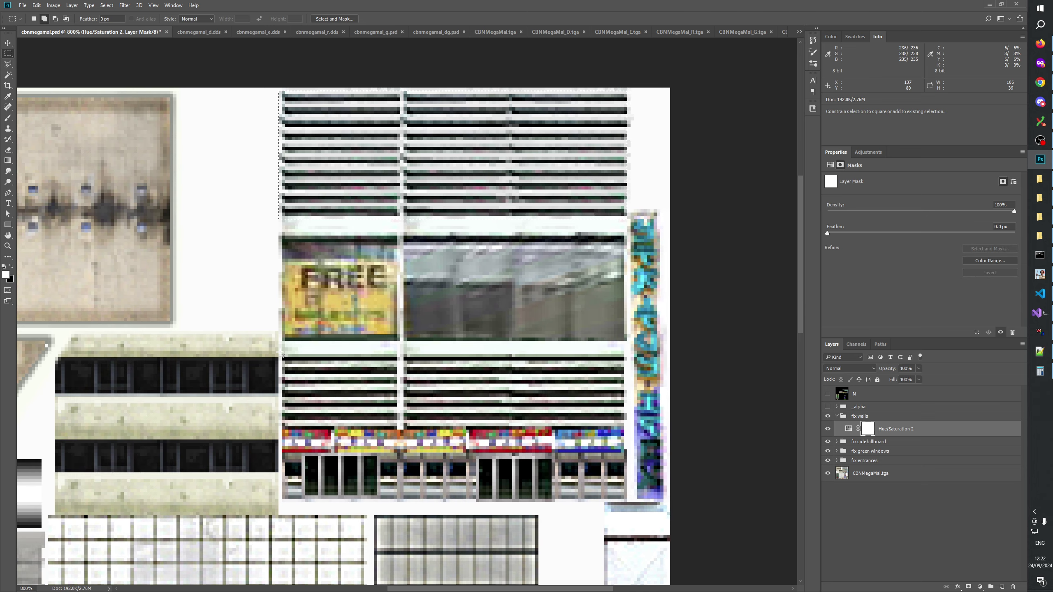
{"action": "left_click_drag", "start_coordinate": [284, 343], "coordinate": [629, 423]}
{"action": "left_click_drag", "start_coordinate": [513, 320], "coordinate": [513, 388]}
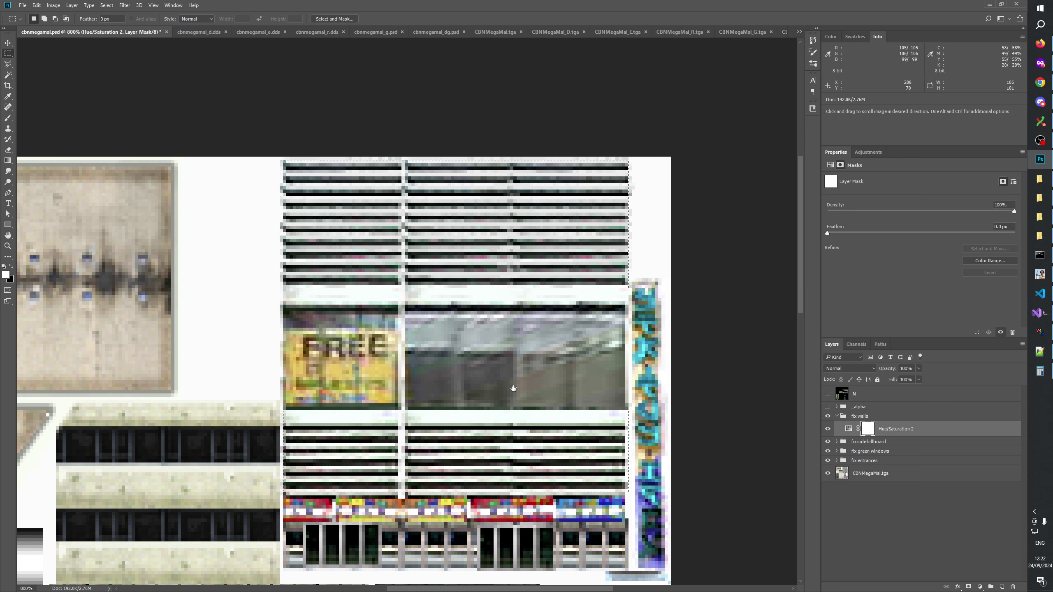
{"action": "left_click_drag", "start_coordinate": [281, 281], "coordinate": [628, 300]}
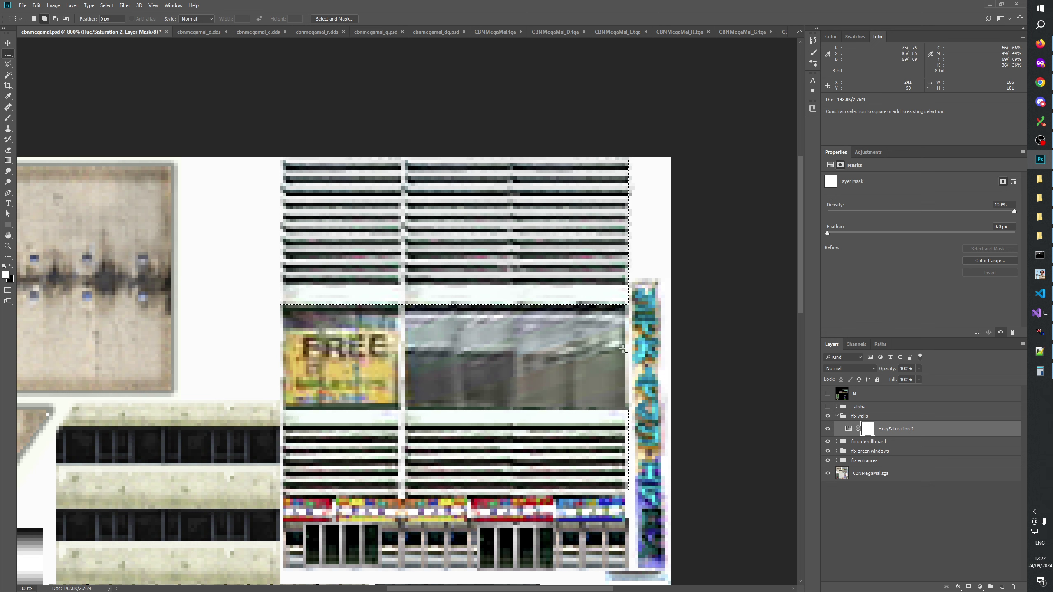
{"action": "left_click_drag", "start_coordinate": [299, 491], "coordinate": [628, 496]}
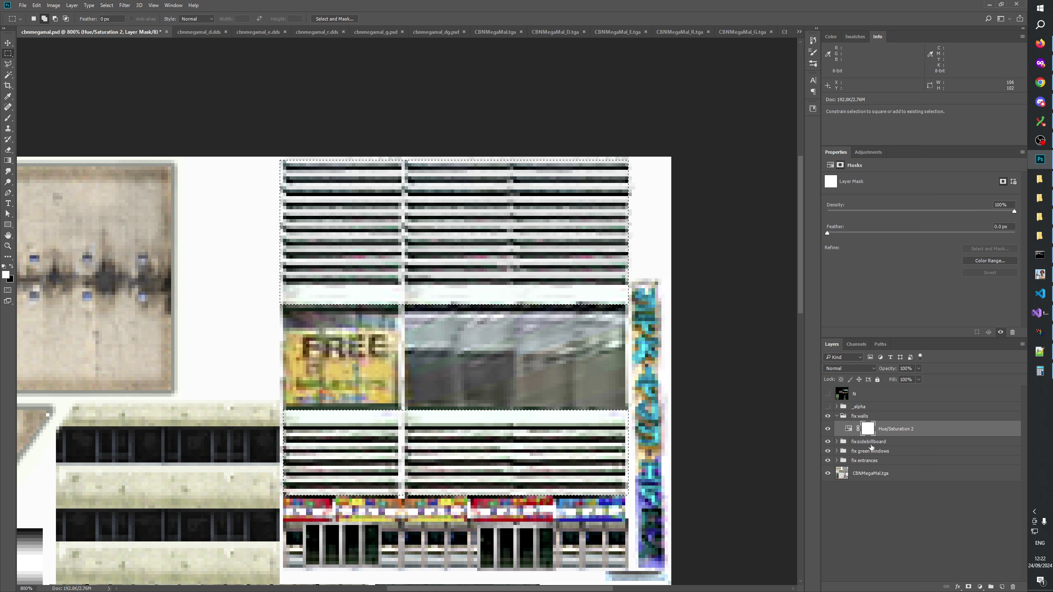
Replace the Hue/Saturation layer's mask with one made from the wall selection, and set its Saturation to -100
{"action": "left_click_drag", "start_coordinate": [868, 429], "coordinate": [1013, 587]}
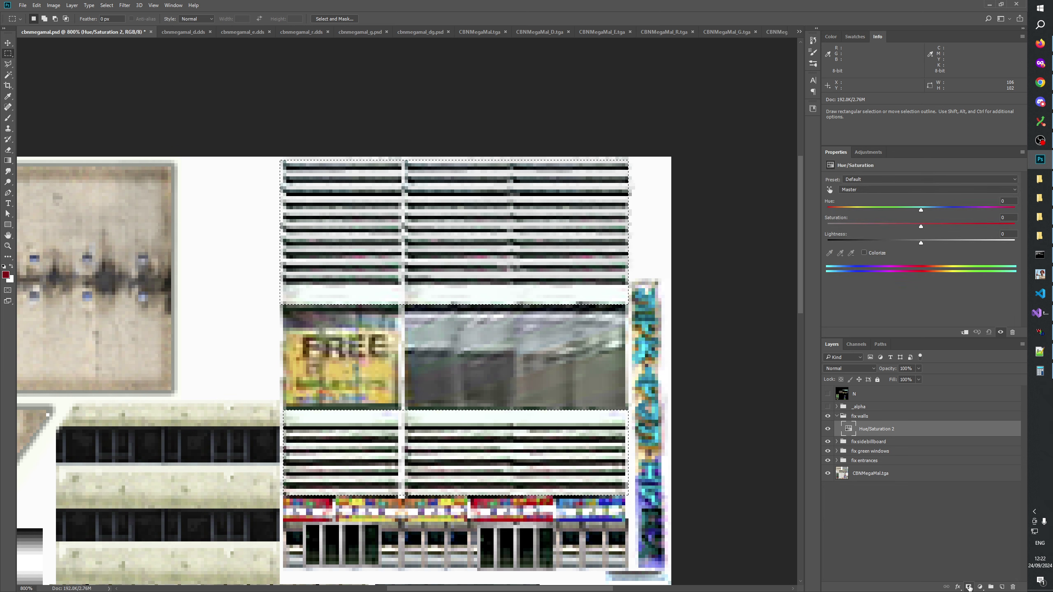
{"action": "left_click", "coordinate": [969, 587]}
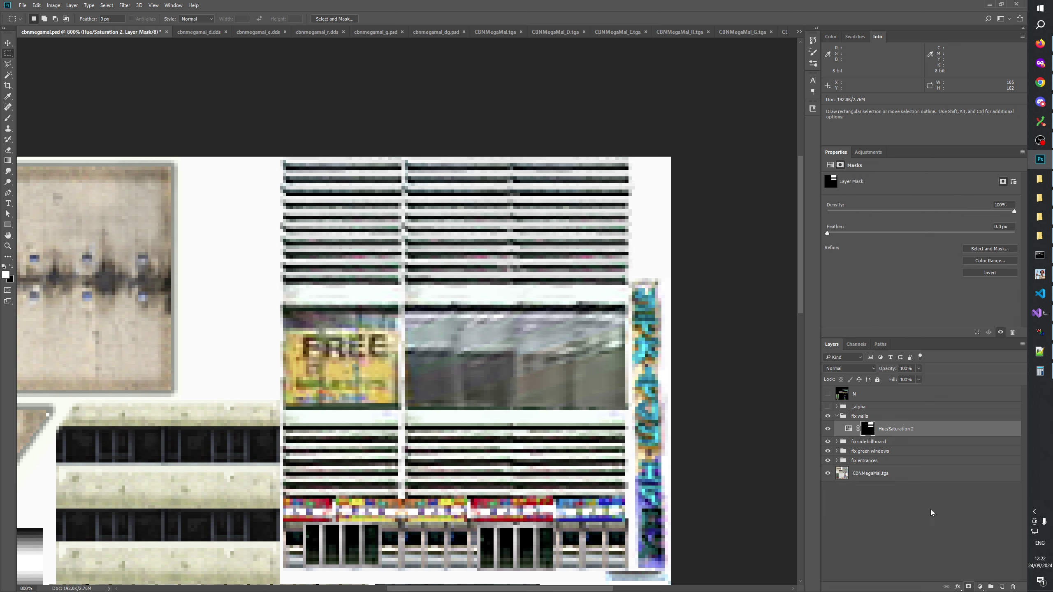
{"action": "left_click", "coordinate": [848, 429]}
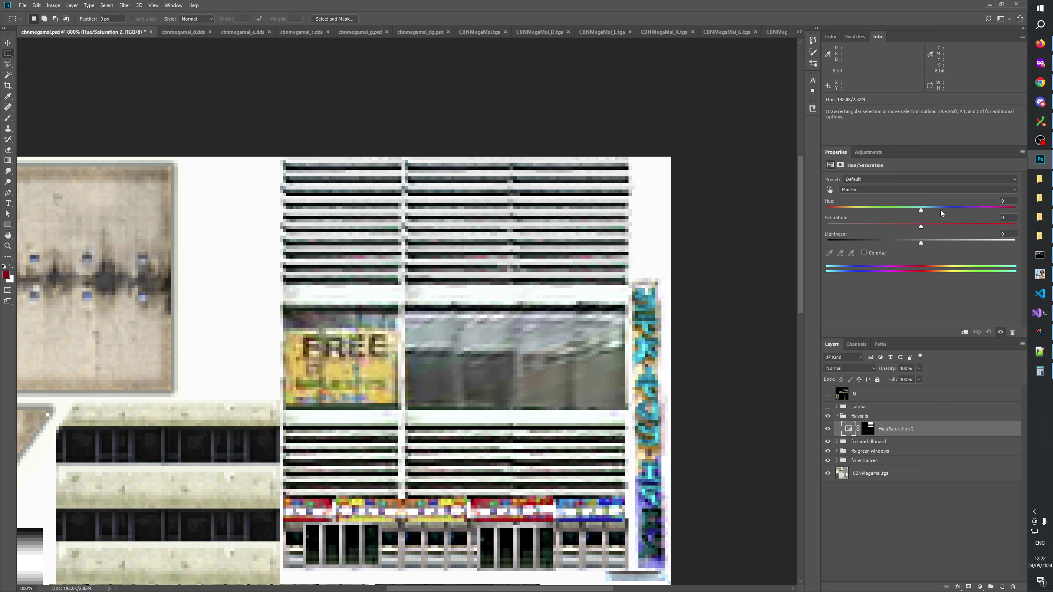
{"action": "left_click_drag", "start_coordinate": [920, 228], "coordinate": [863, 227]}
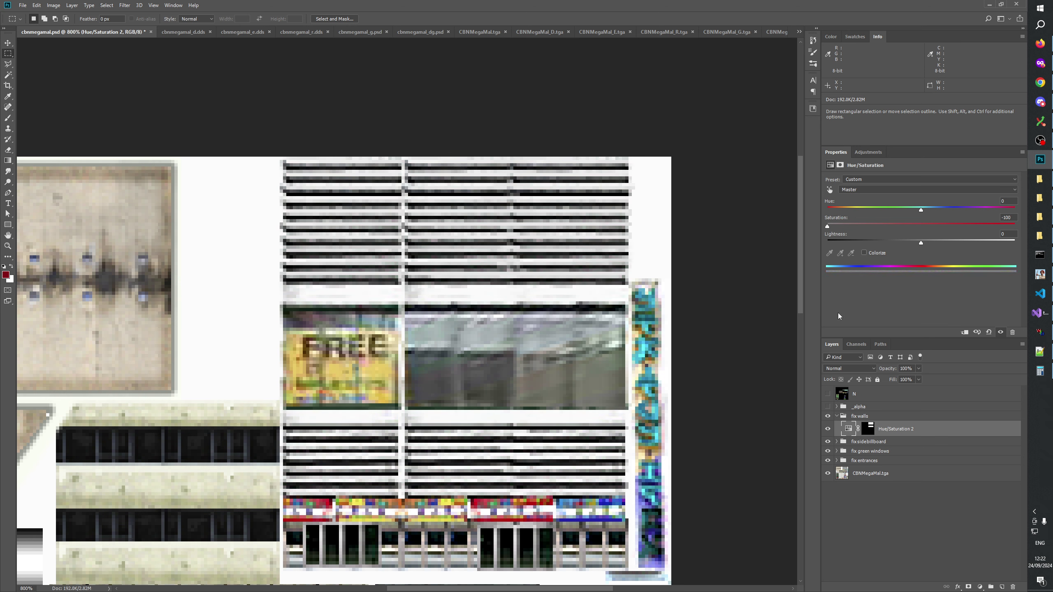
{"action": "left_click", "coordinate": [852, 530]}
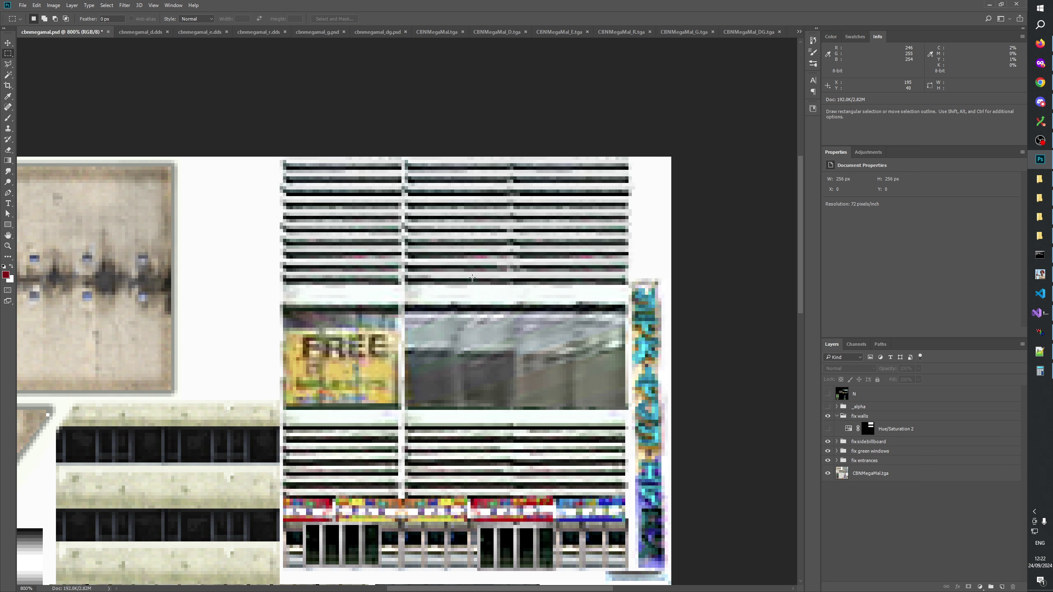
Compare the shutter walls with and without the desaturation by toggling the Hue/Saturation layer and the fix walls group
{"action": "left_click", "coordinate": [828, 429]}
{"action": "left_click", "coordinate": [837, 416]}
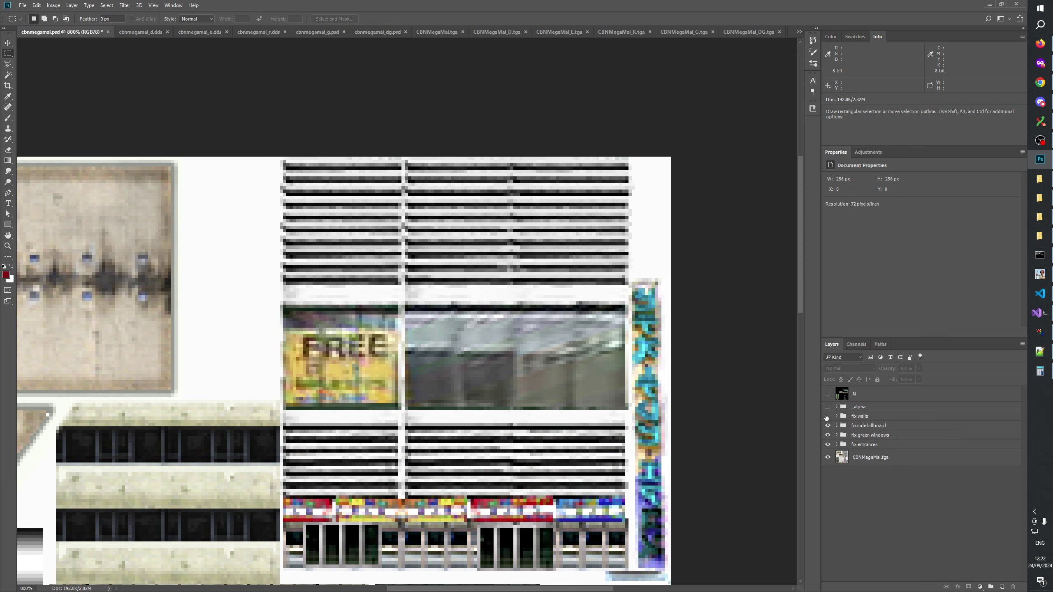
{"action": "left_click", "coordinate": [828, 417]}
{"action": "left_click_drag", "start_coordinate": [306, 556], "coordinate": [348, 589]}
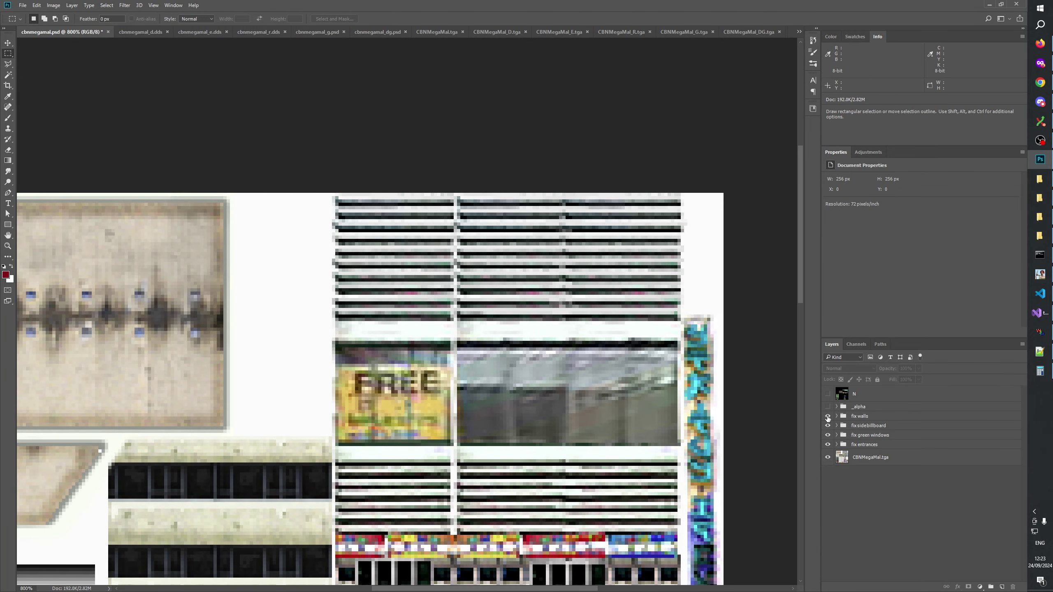
Create a layer group named "recreate free windows" directly above the fix walls group
{"action": "left_click", "coordinate": [856, 418]}
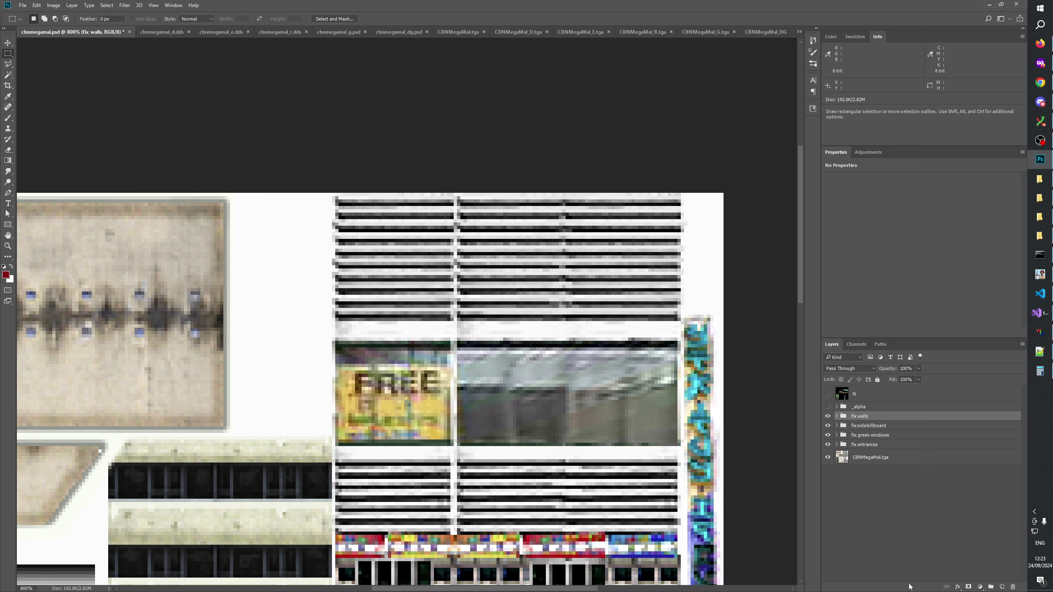
{"action": "left_click", "coordinate": [996, 585]}
{"action": "double_click", "coordinate": [860, 416]}
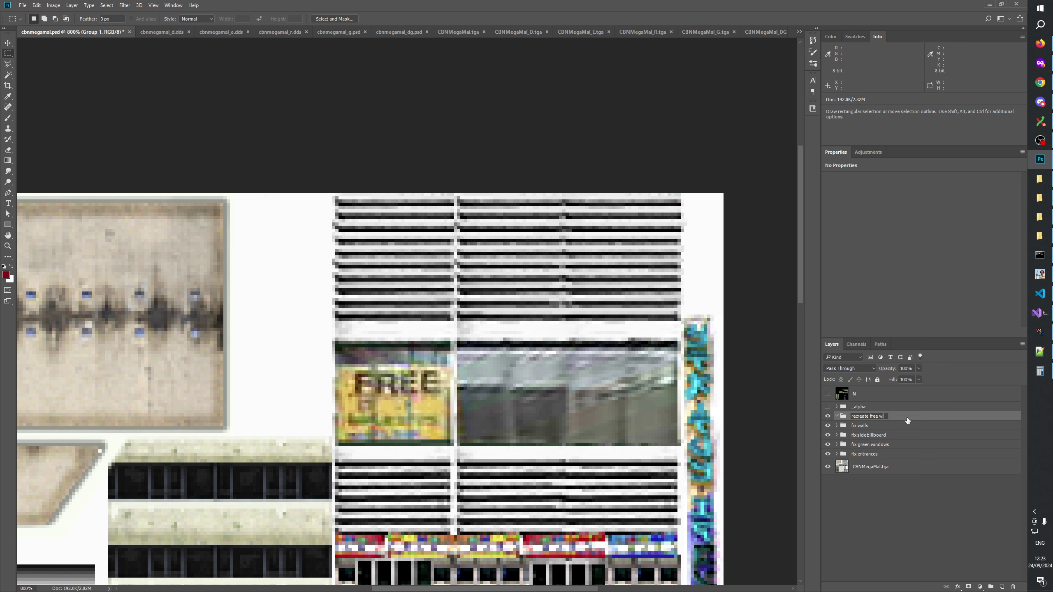
{"action": "type", "text": "recreate free windows"}
{"action": "key", "text": "Return"}
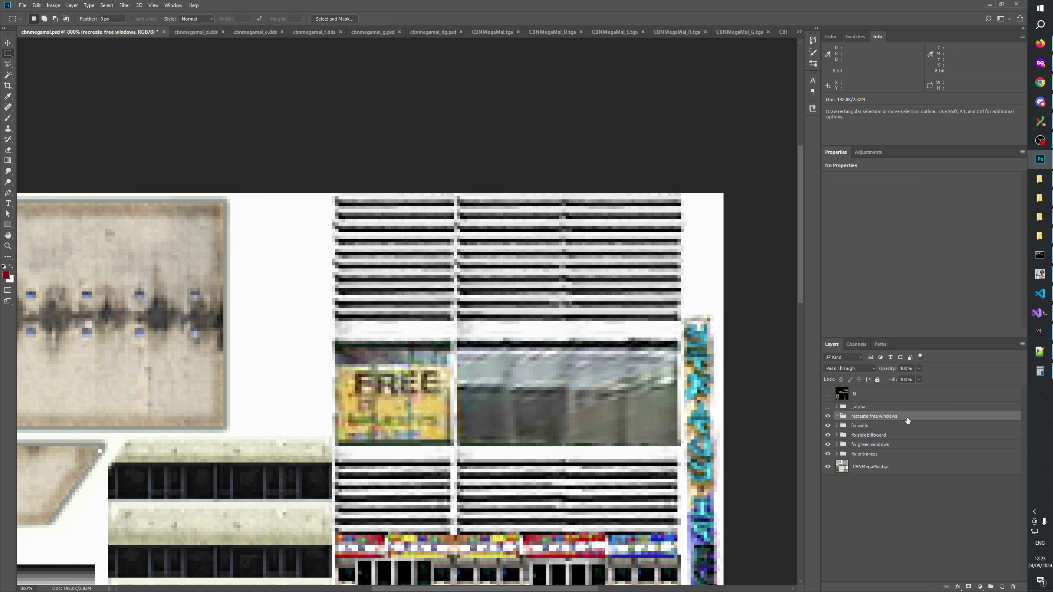
{"action": "left_click", "coordinate": [908, 543]}
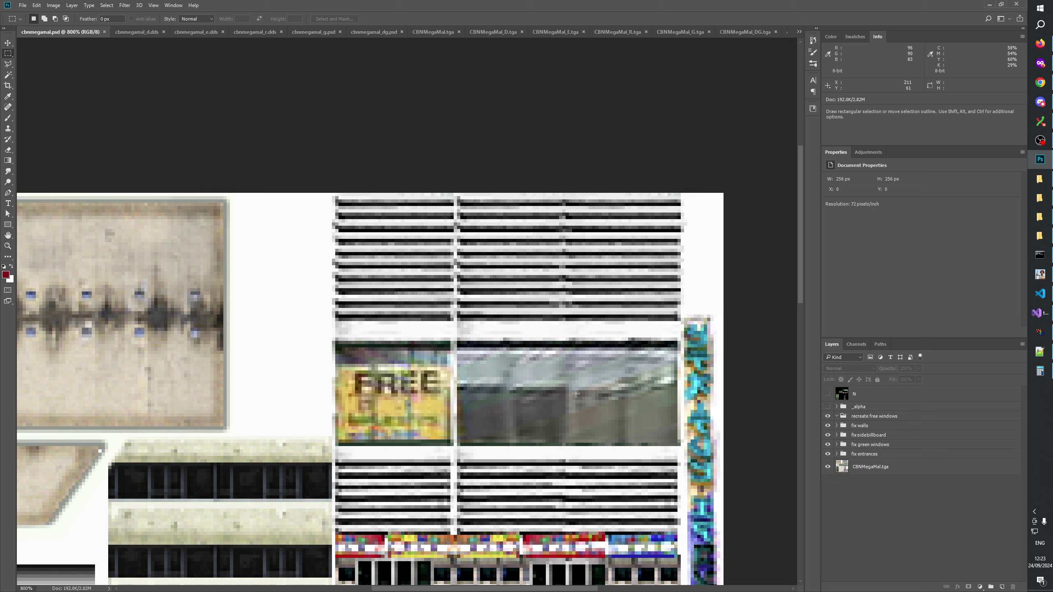
Inspect the white tiled wall in the texture and the building in W3D Viewer, and return to Photoshop to toggle the fix walls group
{"action": "left_click_drag", "start_coordinate": [572, 411], "coordinate": [541, 224]}
{"action": "left_click_drag", "start_coordinate": [490, 332], "coordinate": [685, 160]}
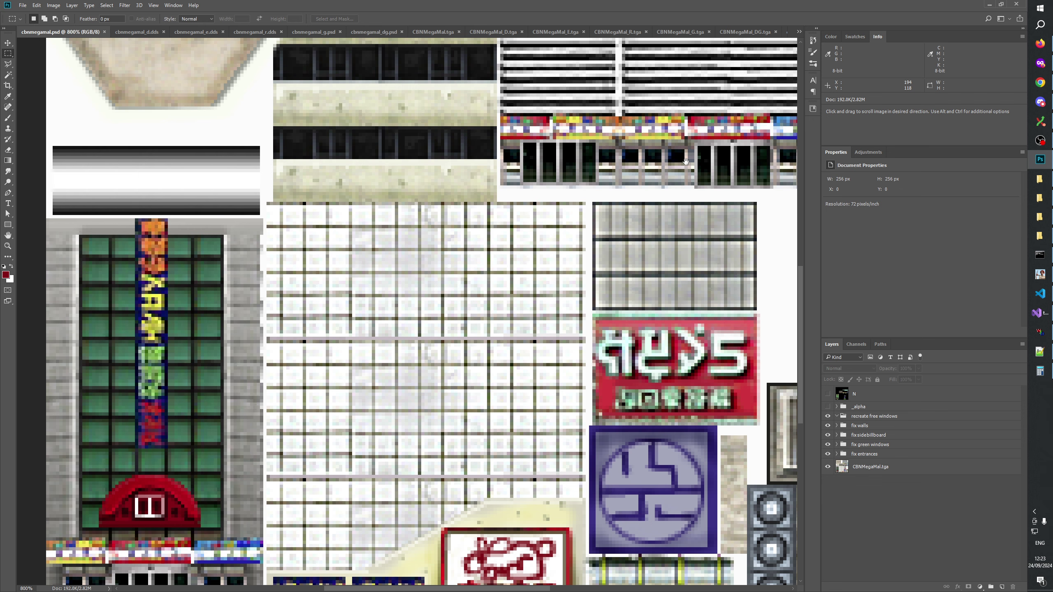
{"action": "left_click_drag", "start_coordinate": [452, 283], "coordinate": [552, 239]}
{"action": "key", "text": "alt+Tab"}
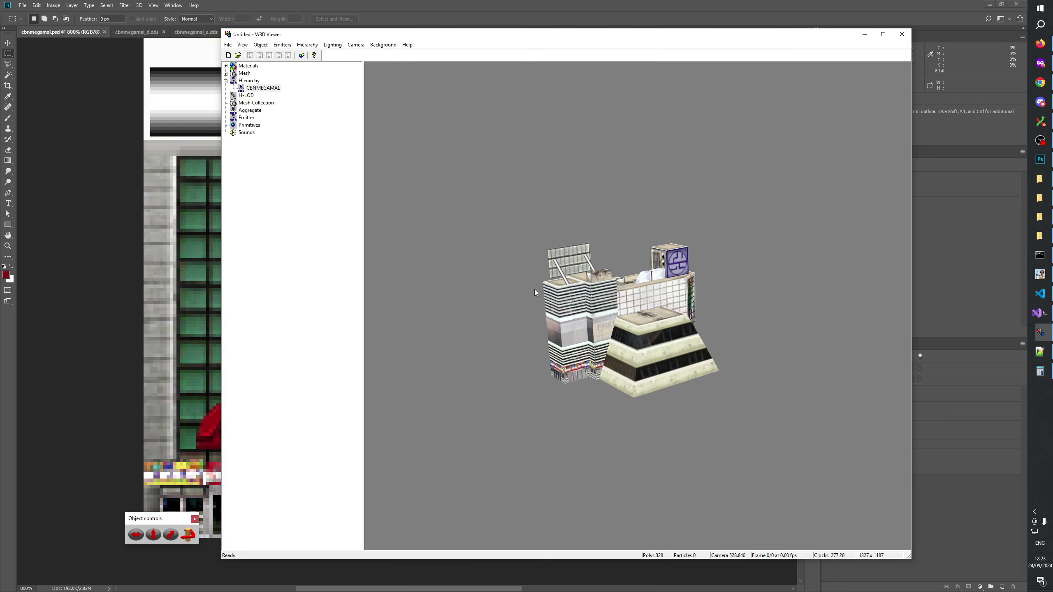
{"action": "left_click_drag", "start_coordinate": [535, 290], "coordinate": [640, 414]}
{"action": "key", "text": "alt+Tab"}
{"action": "left_click", "coordinate": [828, 426]}
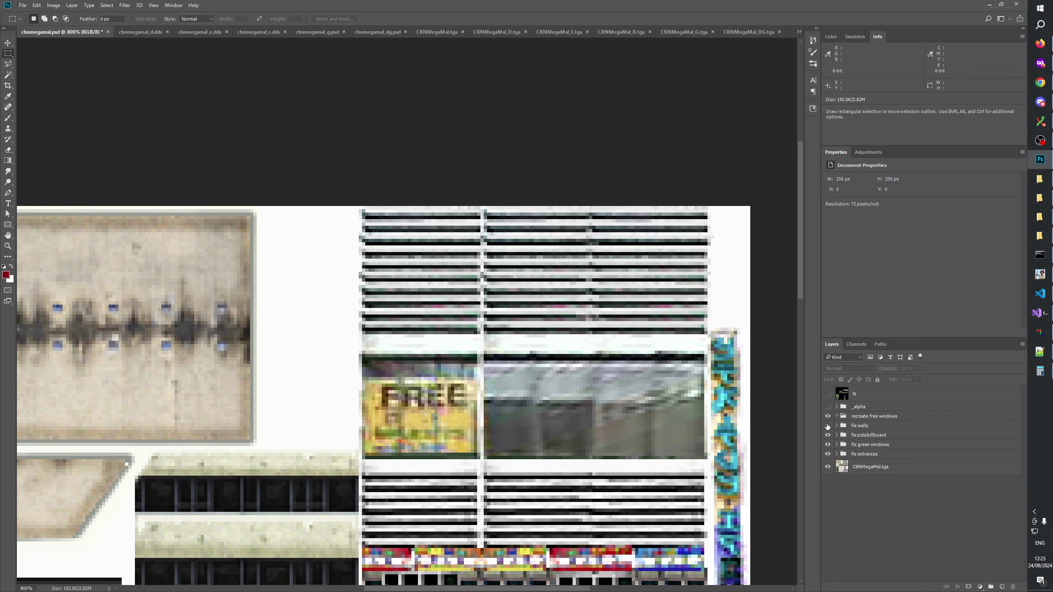
Select the white tiled wall with two joined rectangles covering its main area and lower extension, about 97 × 112 px overall
{"action": "left_click_drag", "start_coordinate": [415, 581], "coordinate": [524, 274]}
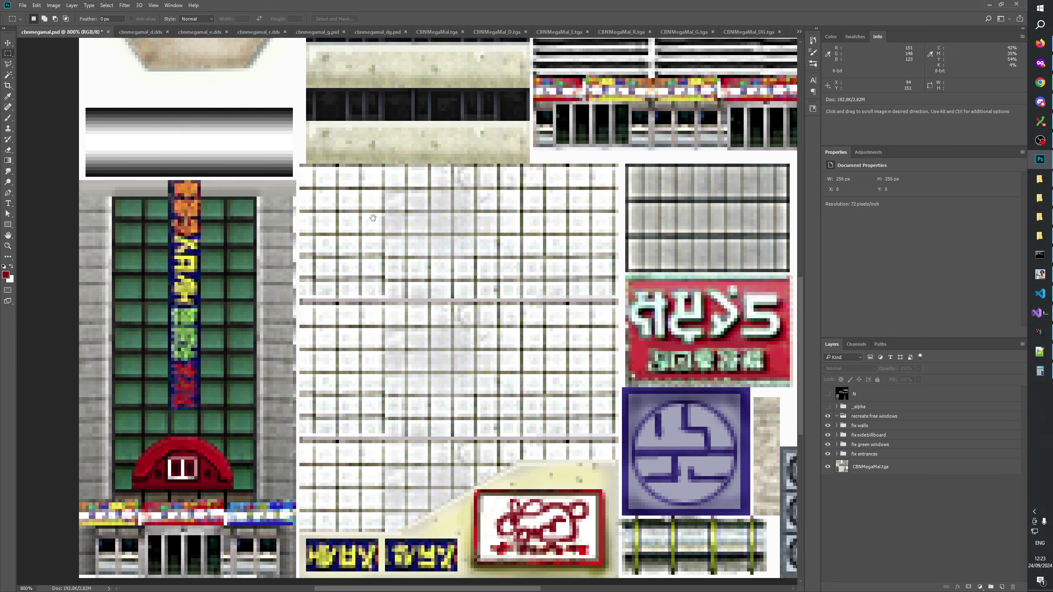
{"action": "left_click_drag", "start_coordinate": [474, 314], "coordinate": [461, 327]}
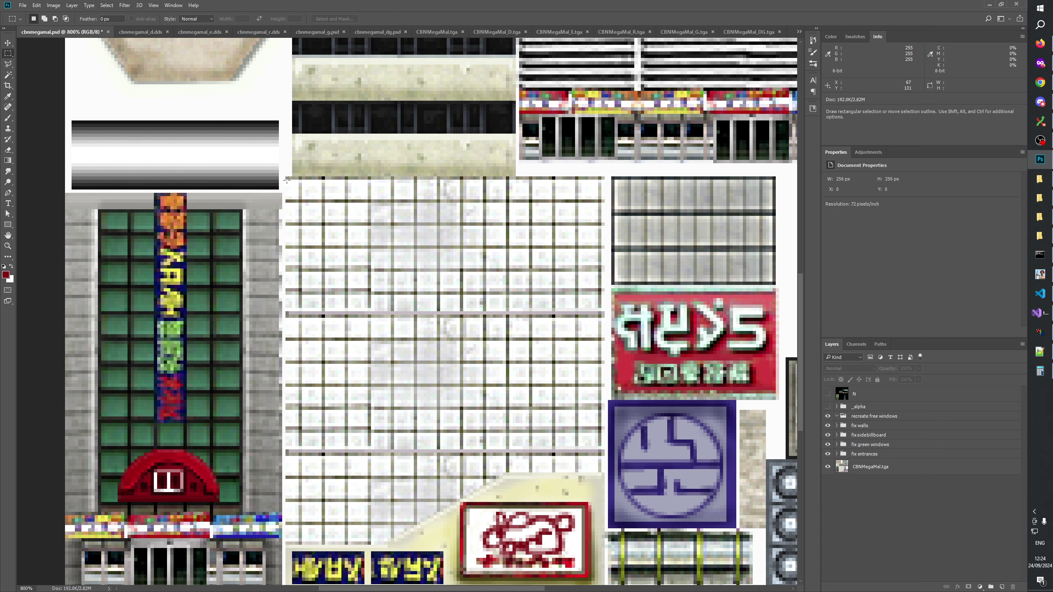
{"action": "left_click_drag", "start_coordinate": [286, 180], "coordinate": [602, 470]}
{"action": "left_click_drag", "start_coordinate": [287, 470], "coordinate": [382, 545]}
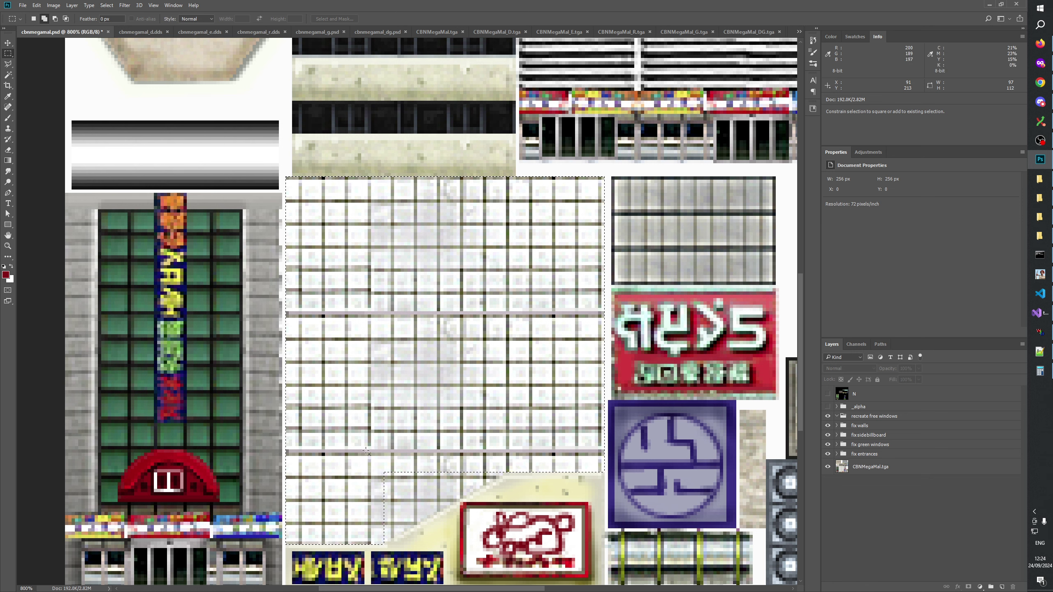
Extend the tiled wall selection with small added rectangles that follow the slanted edge beside the cream sign panel
{"action": "left_click_drag", "start_coordinate": [364, 450], "coordinate": [403, 532]}
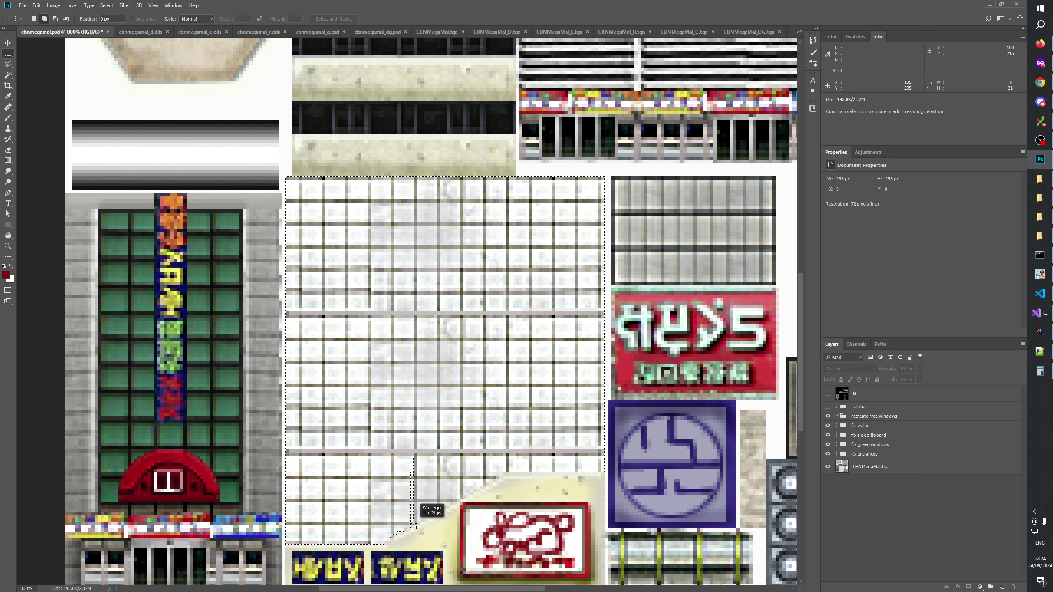
{"action": "left_click_drag", "start_coordinate": [401, 453], "coordinate": [456, 498]}
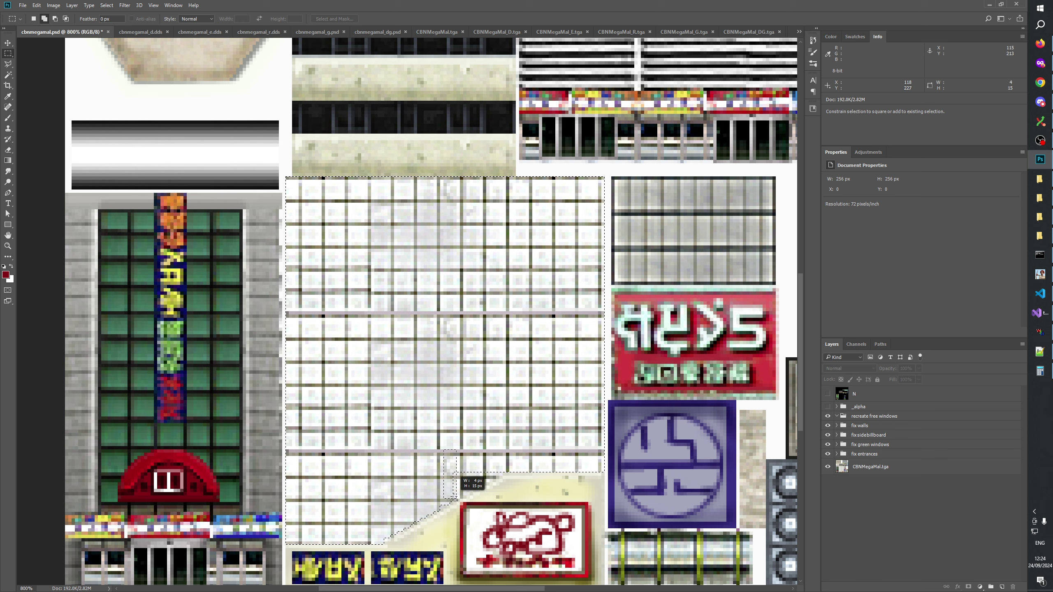
{"action": "left_click_drag", "start_coordinate": [446, 454], "coordinate": [463, 496]}
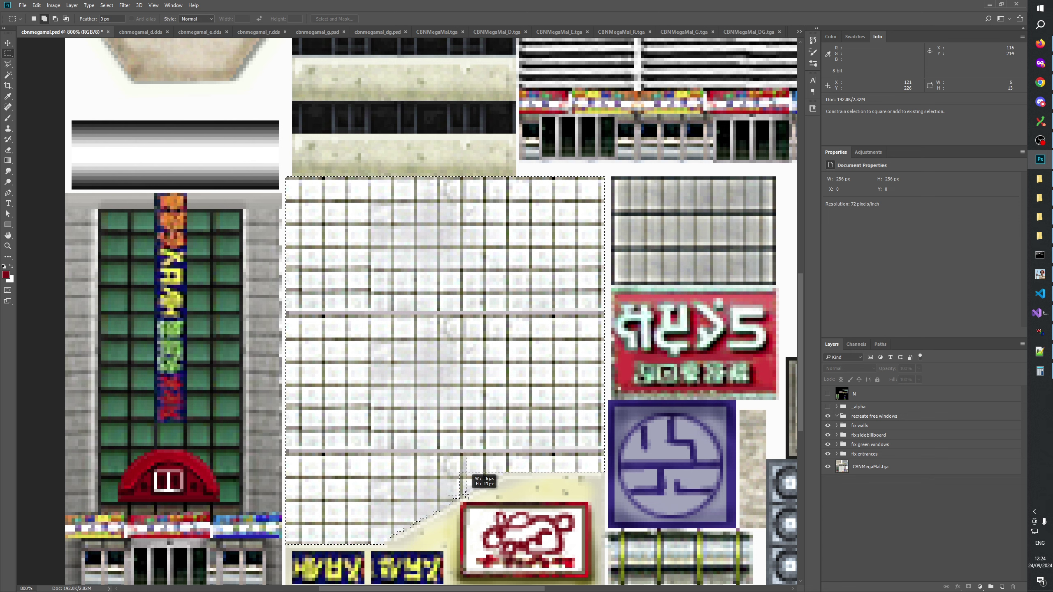
{"action": "left_click_drag", "start_coordinate": [454, 437], "coordinate": [471, 493]}
{"action": "left_click_drag", "start_coordinate": [473, 452], "coordinate": [492, 477]}
{"action": "left_click_drag", "start_coordinate": [480, 463], "coordinate": [503, 477]}
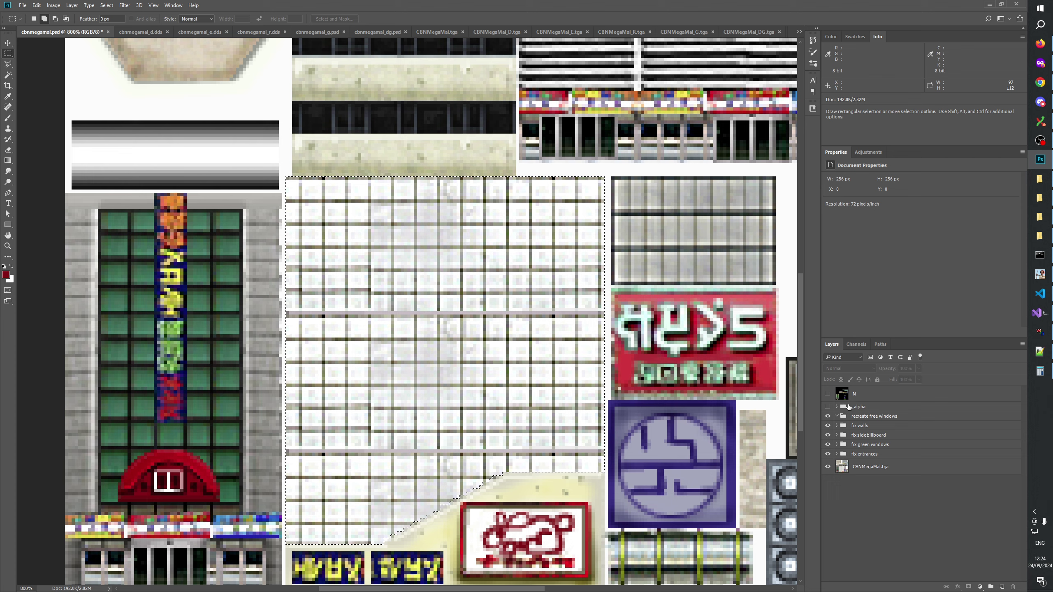
Fill the tiled wall selection with white on the Hue/Saturation 2 mask in the fix walls group, and deselect
{"action": "left_click", "coordinate": [837, 426]}
{"action": "left_click", "coordinate": [870, 437]}
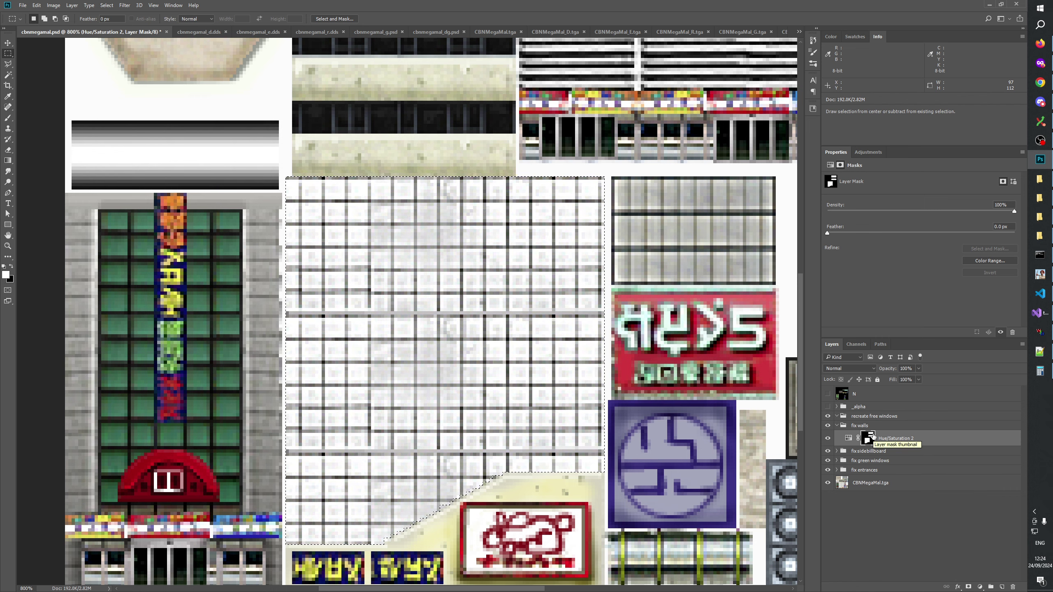
{"action": "key", "text": "alt+BackSpace"}
{"action": "key", "text": "ctrl+d"}
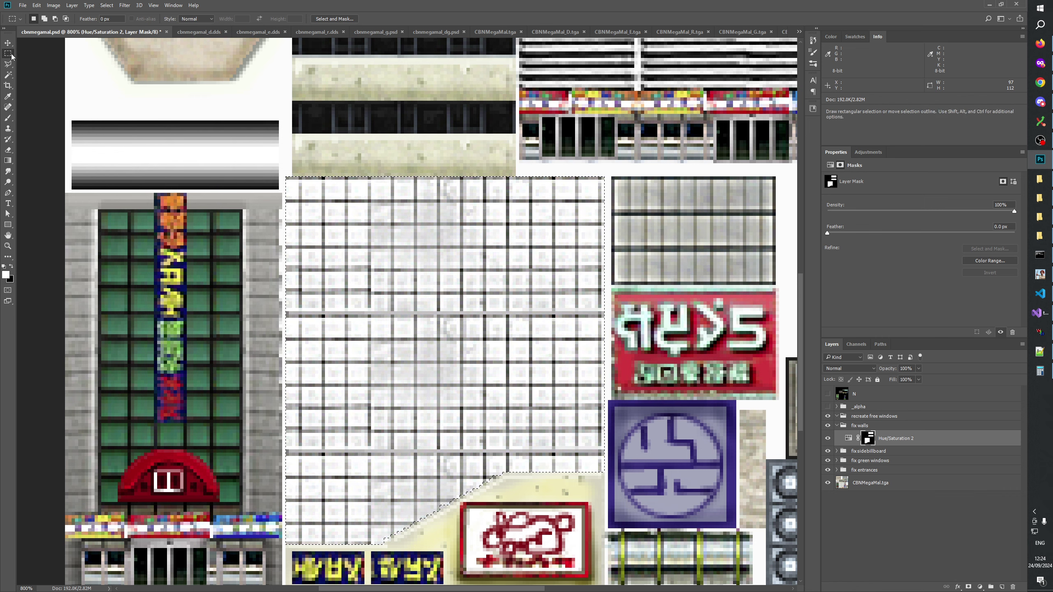
Toggle the Hue/Saturation 2 layer's visibility repeatedly to compare the tiled wall with and without the desaturation, leaving it visible
{"action": "left_click", "coordinate": [829, 439]}
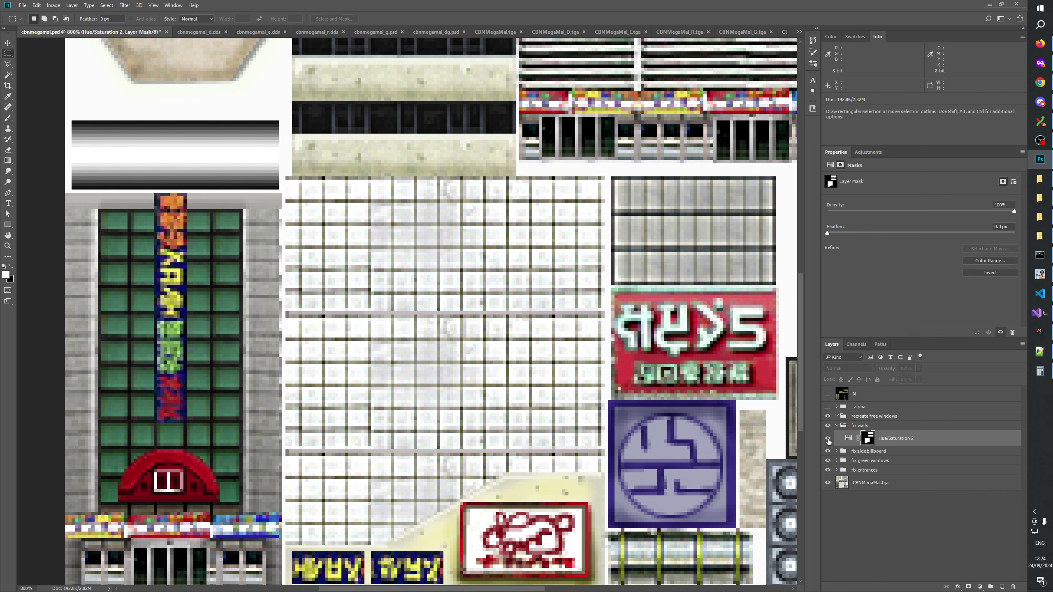
{"action": "left_click", "coordinate": [829, 439]}
{"action": "left_click", "coordinate": [828, 439]}
{"action": "left_click", "coordinate": [828, 439]}
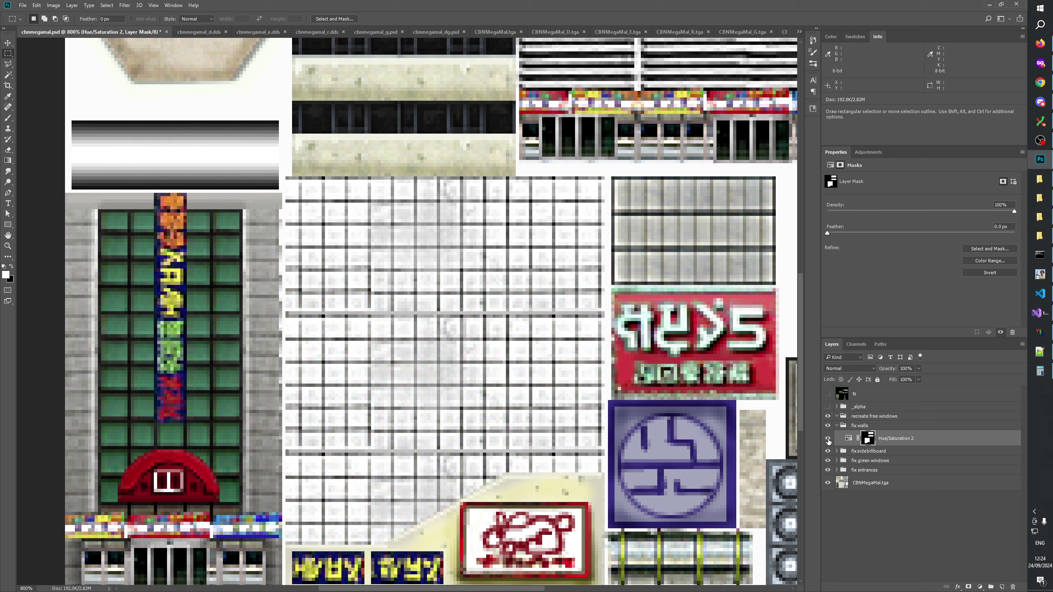
{"action": "left_click", "coordinate": [828, 438]}
{"action": "left_click", "coordinate": [828, 439]}
{"action": "left_click", "coordinate": [828, 439]}
{"action": "left_click", "coordinate": [828, 438]}
{"action": "left_click", "coordinate": [828, 438]}
{"action": "left_click", "coordinate": [828, 439]}
{"action": "left_click", "coordinate": [828, 438]}
{"action": "left_click", "coordinate": [828, 438]}
{"action": "left_click", "coordinate": [828, 439]}
{"action": "left_click", "coordinate": [828, 438]}
{"action": "left_click", "coordinate": [828, 438]}
{"action": "left_click", "coordinate": [828, 439]}
{"action": "left_click", "coordinate": [828, 438]}
{"action": "left_click", "coordinate": [828, 439]}
{"action": "left_click", "coordinate": [828, 439]}
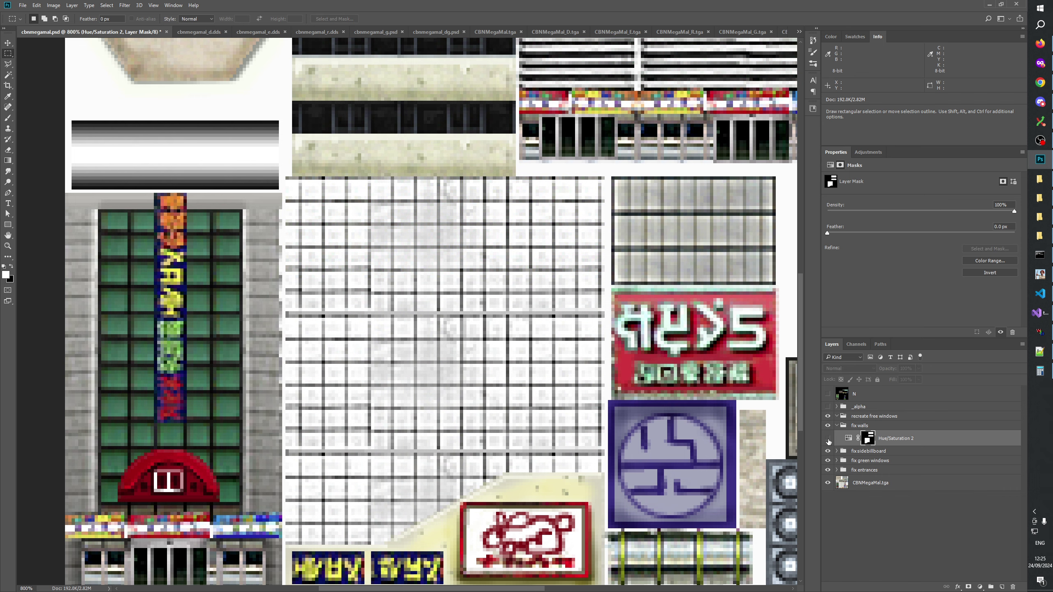
{"action": "left_click", "coordinate": [828, 439]}
Inspect the building's tiled walls and escalator side in W3D Viewer from near and far, and return to Photoshop
{"action": "mouse_move", "coordinate": [441, 470]}
{"action": "left_mouse_down"}
{"action": "mouse_move", "coordinate": [492, 305]}
{"action": "mouse_move", "coordinate": [395, 334]}
{"action": "left_mouse_up"}
{"action": "left_click_drag", "start_coordinate": [450, 299], "coordinate": [390, 317]}
{"action": "key", "text": "alt+Tab"}
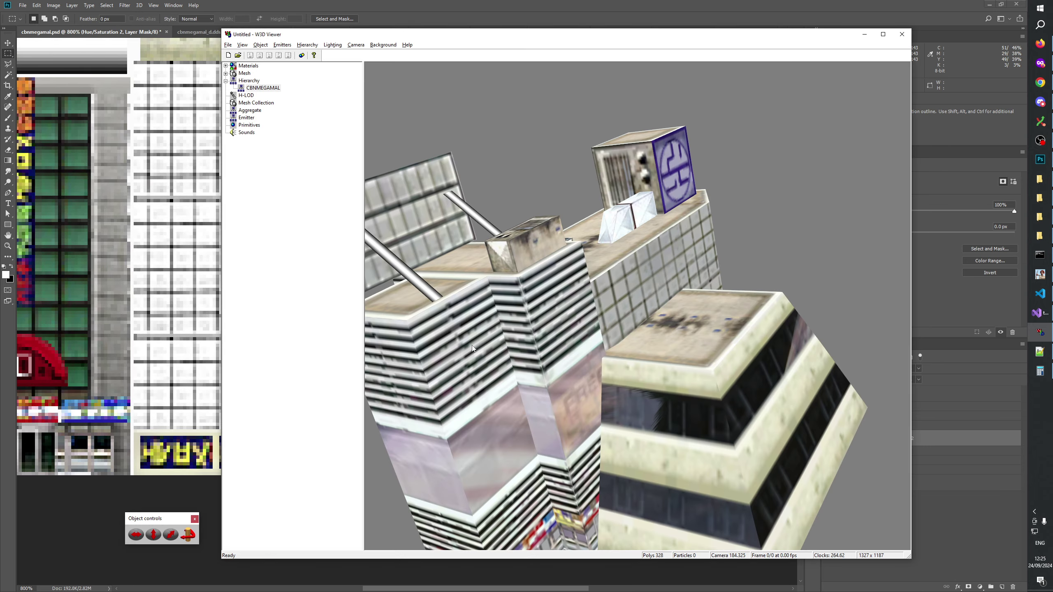
{"action": "left_click_drag", "start_coordinate": [642, 255], "coordinate": [616, 352]}
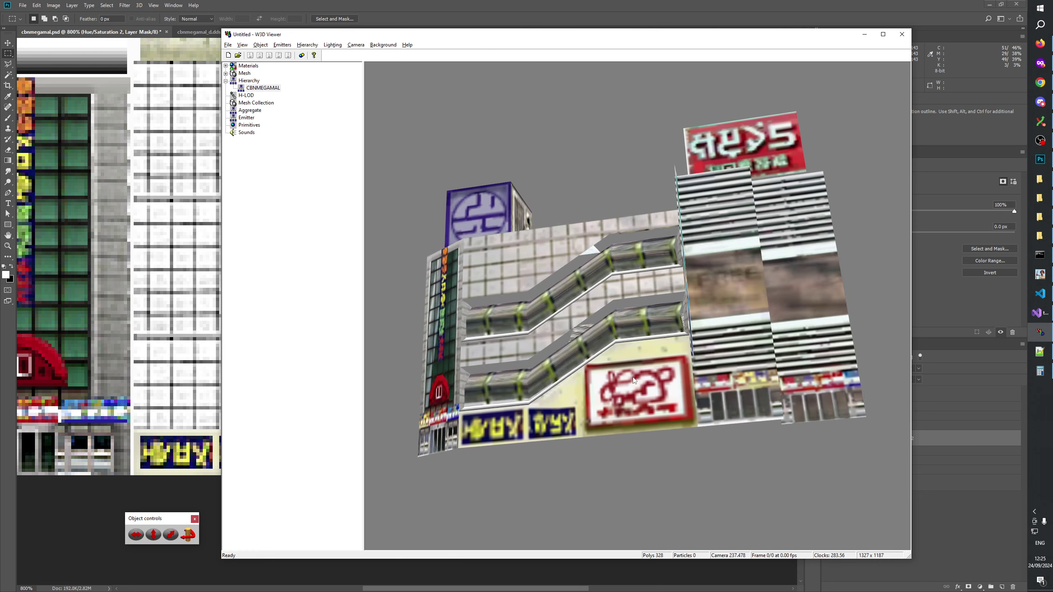
{"action": "scroll", "coordinate": [614, 414], "scroll_direction": "up", "scroll_amount": 5}
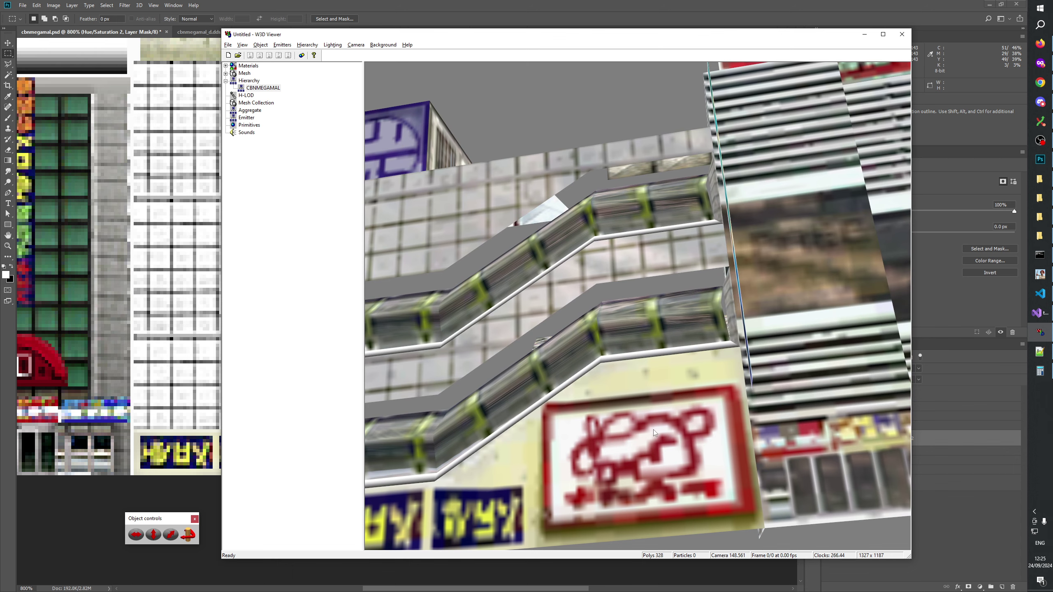
{"action": "scroll", "coordinate": [632, 457], "scroll_direction": "down", "scroll_amount": 5}
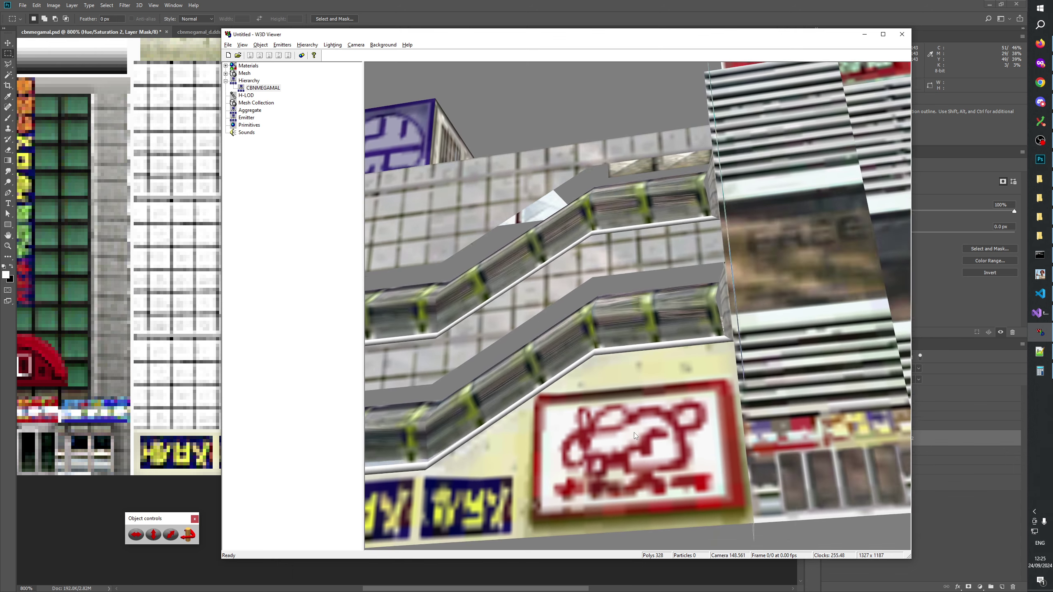
{"action": "scroll", "coordinate": [624, 471], "scroll_direction": "down", "scroll_amount": 2}
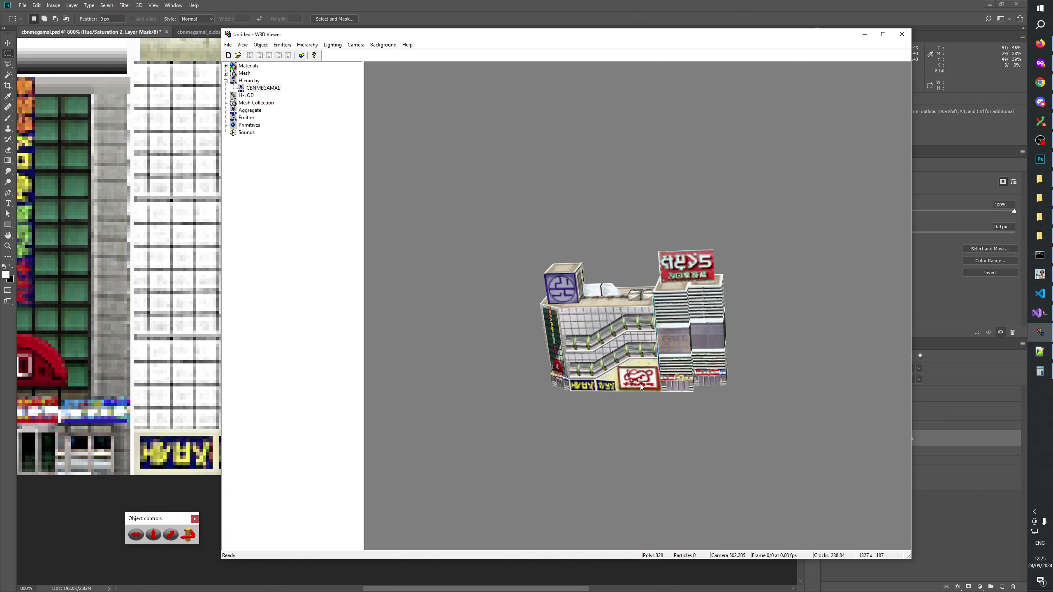
{"action": "left_click", "coordinate": [603, 10]}
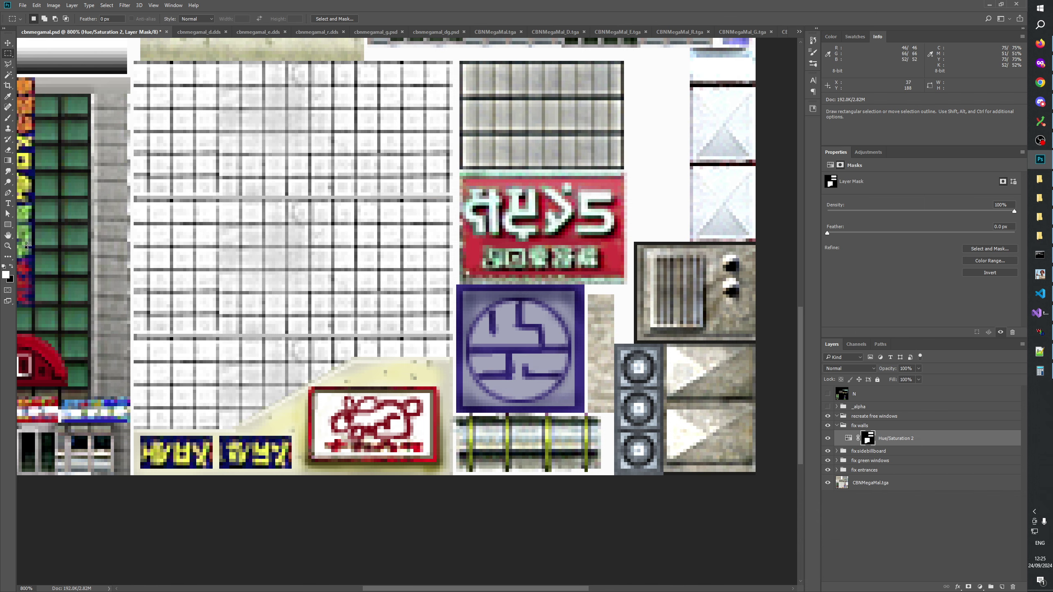
Collapse the fix walls group, clear the layer selection and save cbnmegamal.psd
{"action": "key", "text": "z"}
{"action": "right_click", "coordinate": [347, 257]}
{"action": "left_click", "coordinate": [374, 270]}
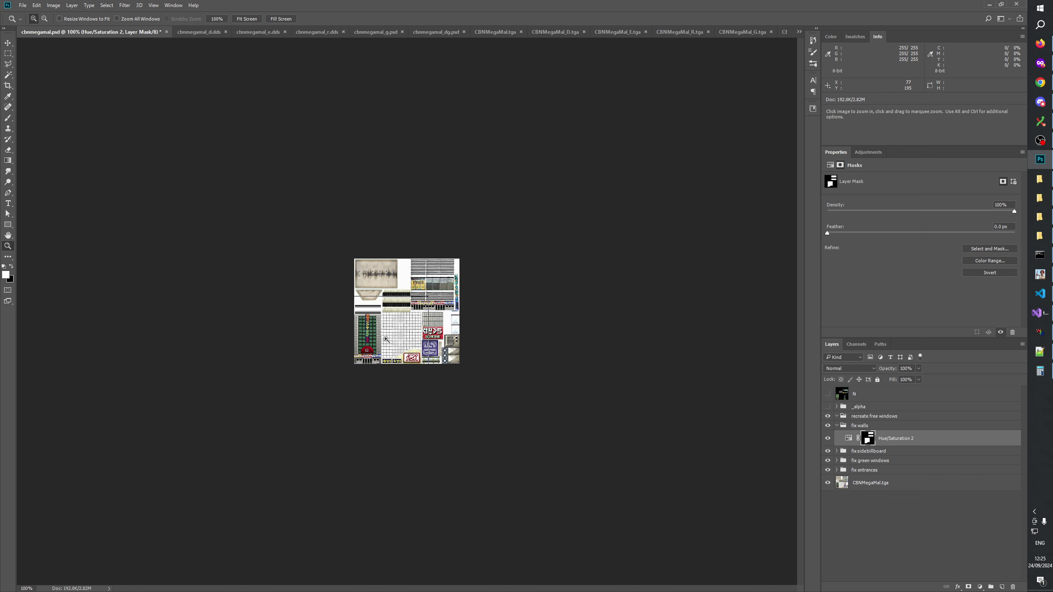
{"action": "left_click", "coordinate": [401, 353]}
{"action": "left_click", "coordinate": [401, 353]}
{"action": "left_click", "coordinate": [882, 527]}
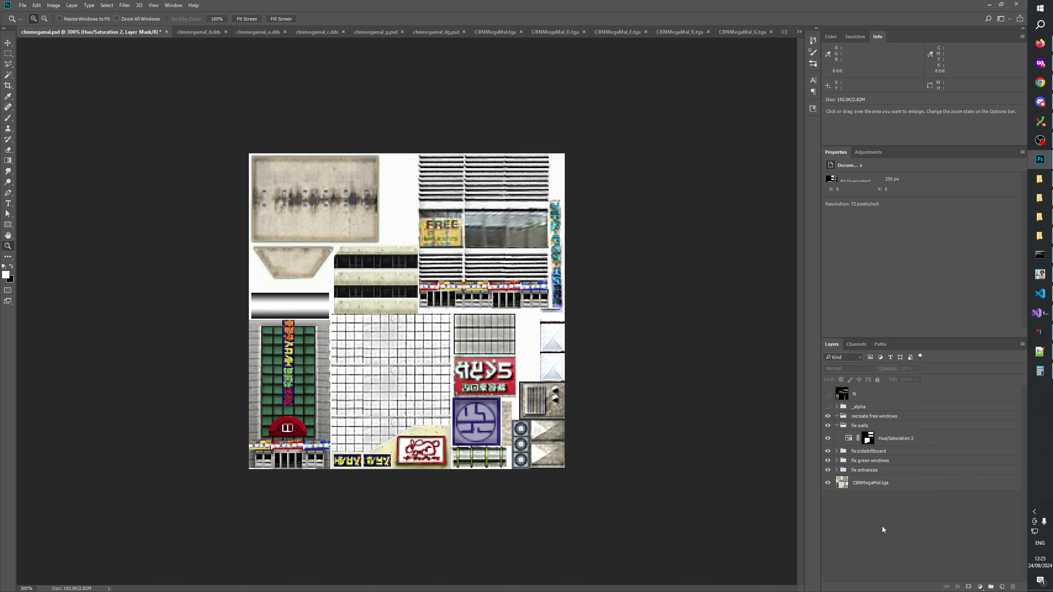
{"action": "left_click", "coordinate": [859, 426]}
{"action": "left_click", "coordinate": [837, 426]}
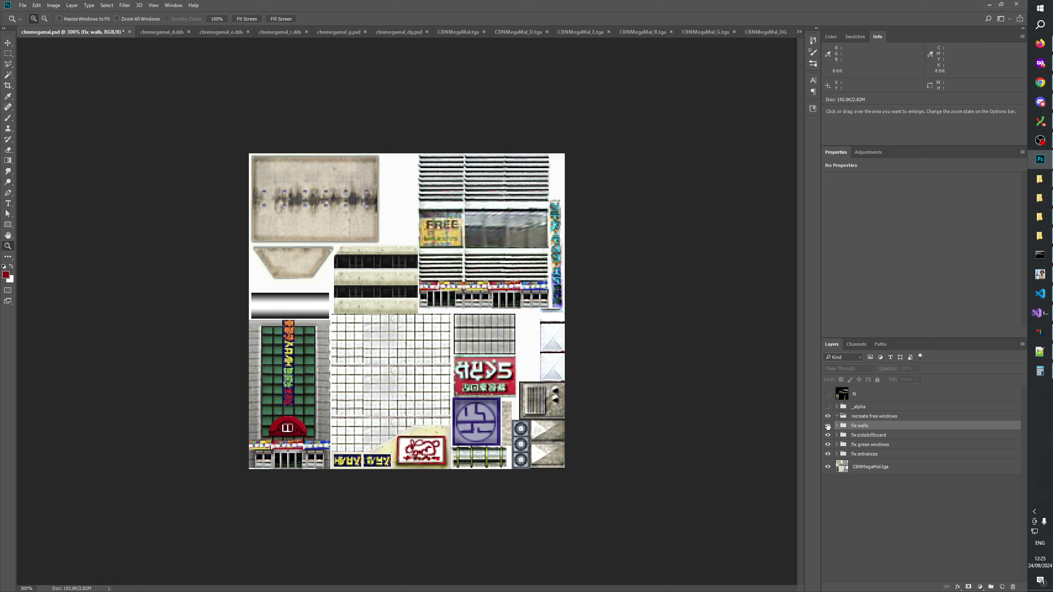
{"action": "left_click", "coordinate": [908, 506]}
{"action": "key", "text": "ctrl+s"}
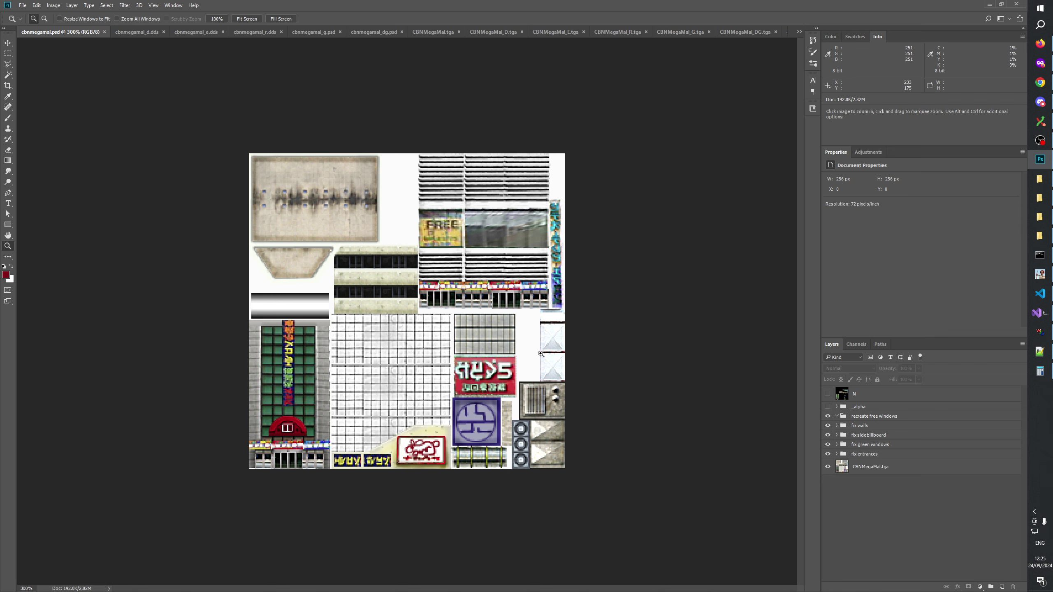
Compare the full texture with the building in W3D Viewer from several angles, and return to Photoshop
{"action": "left_click", "coordinate": [480, 237]}
{"action": "left_click", "coordinate": [527, 226]}
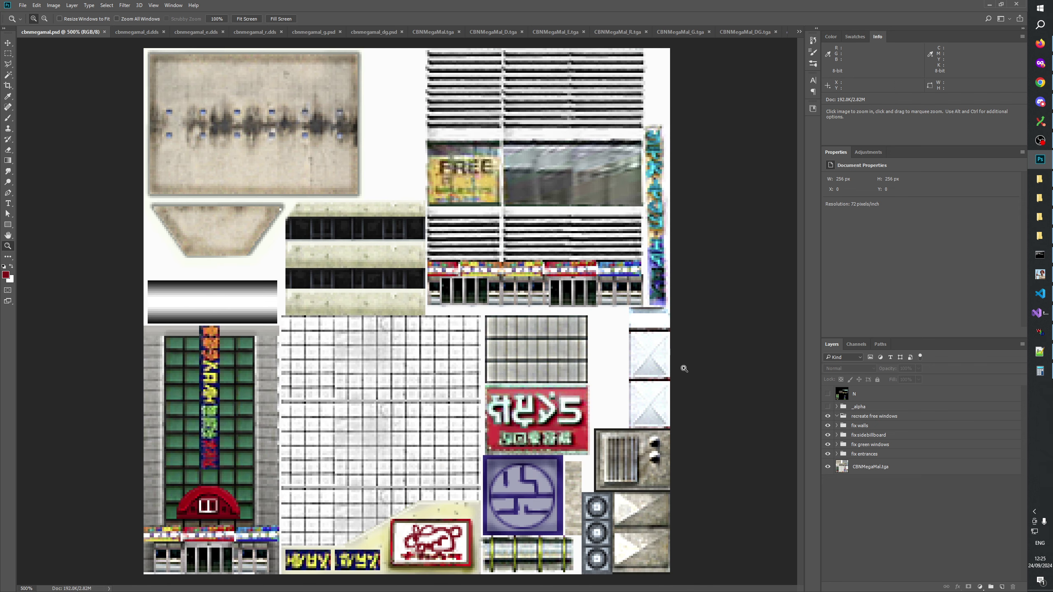
{"action": "key", "text": "alt+Tab"}
{"action": "scroll", "coordinate": [614, 332], "scroll_direction": "up", "scroll_amount": 5}
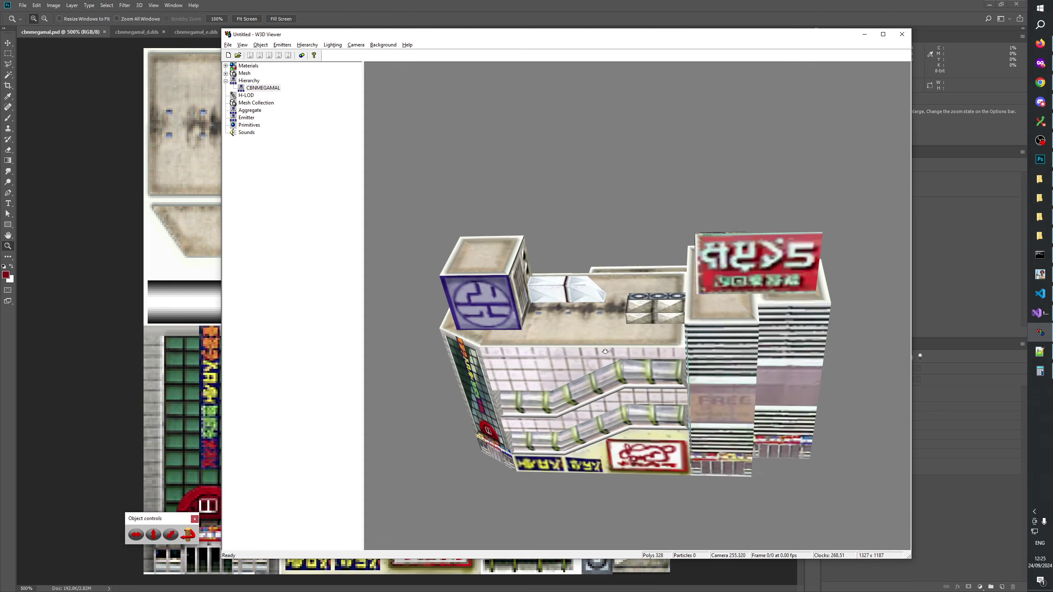
{"action": "left_click_drag", "start_coordinate": [599, 346], "coordinate": [580, 268]}
{"action": "scroll", "coordinate": [580, 268], "scroll_direction": "down", "scroll_amount": 5}
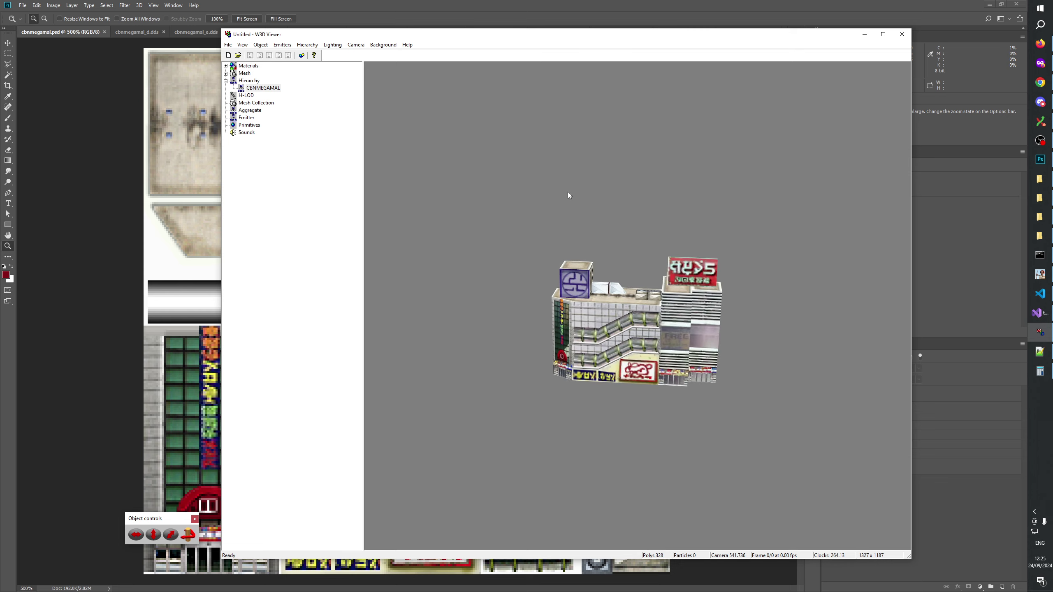
{"action": "left_click_drag", "start_coordinate": [615, 329], "coordinate": [659, 348]}
{"action": "key", "text": "alt+Tab"}
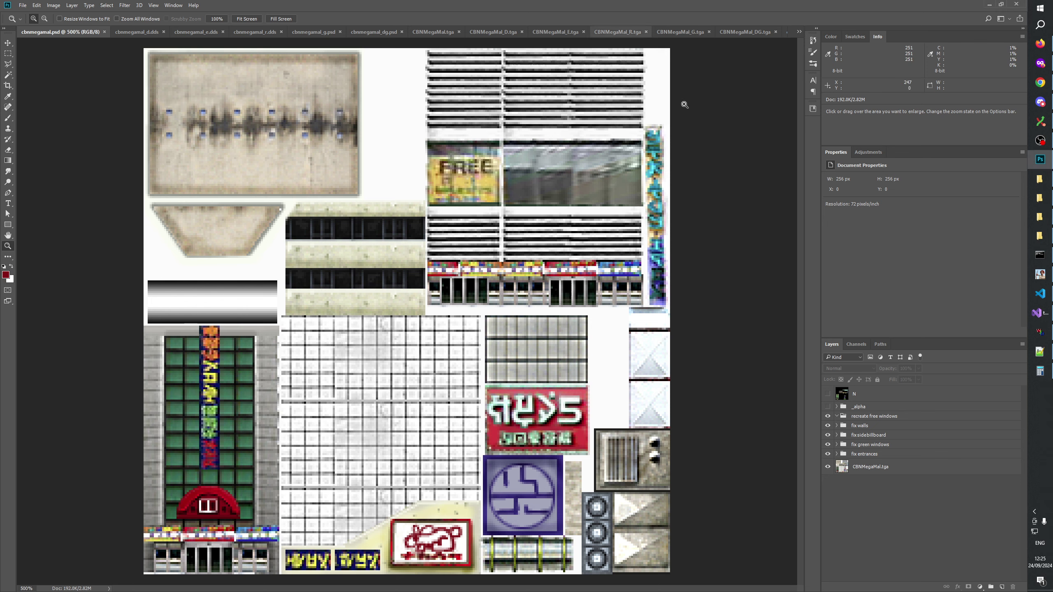
Expand the fix walls group and rename it "fix saturation"
{"action": "left_click", "coordinate": [684, 375]}
{"action": "left_click", "coordinate": [684, 376]}
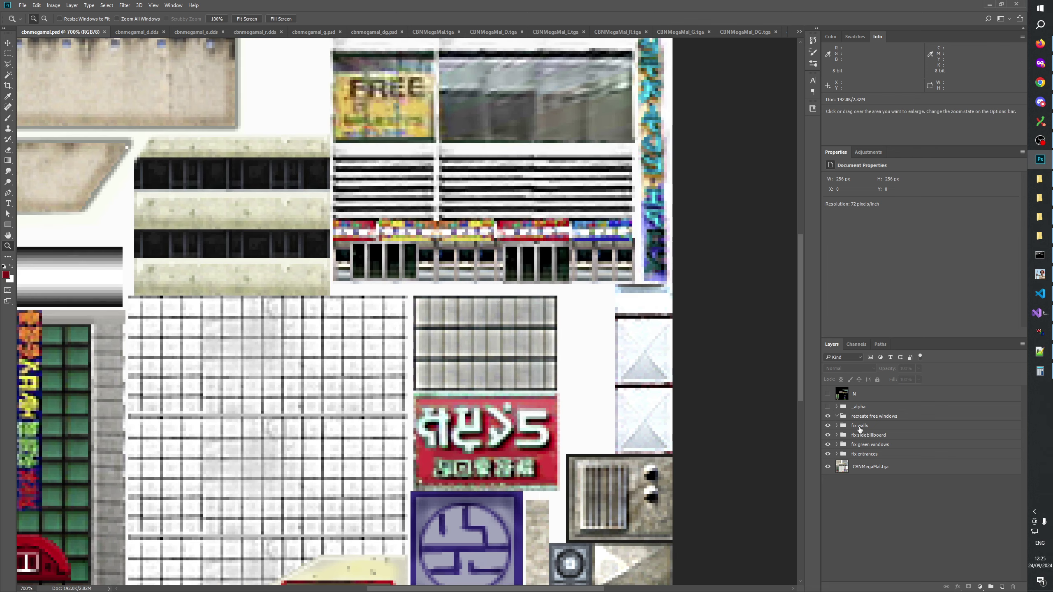
{"action": "left_click", "coordinate": [841, 427]}
{"action": "left_click", "coordinate": [837, 427]}
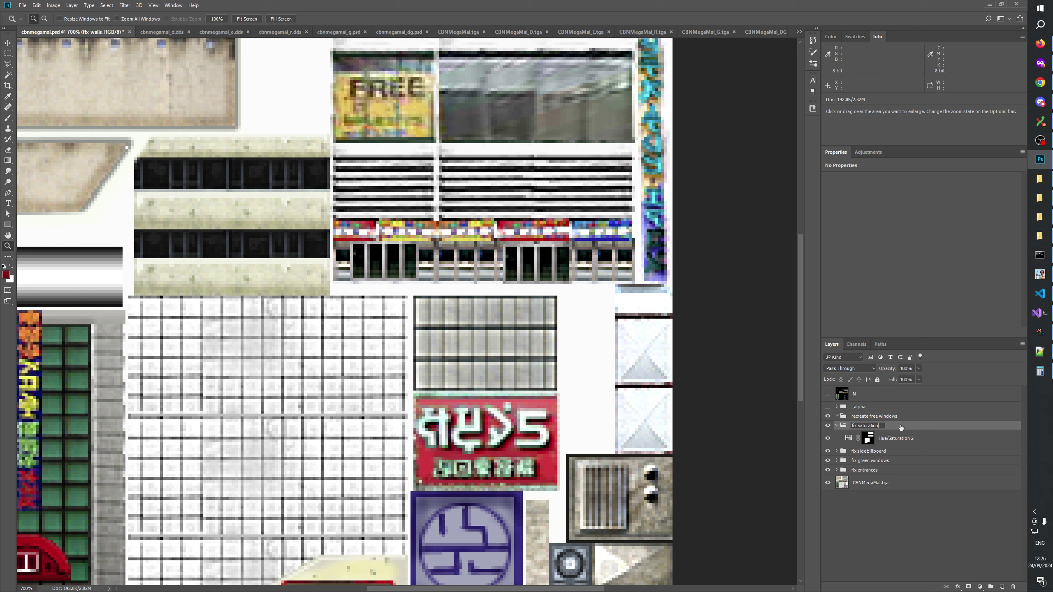
{"action": "key", "text": "Return"}
Compare the pale skylight tiles at the texture's right edge with the building's rooftop in W3D Viewer, and return to Photoshop with the Rectangular Marquee tool active
{"action": "left_click", "coordinate": [636, 377]}
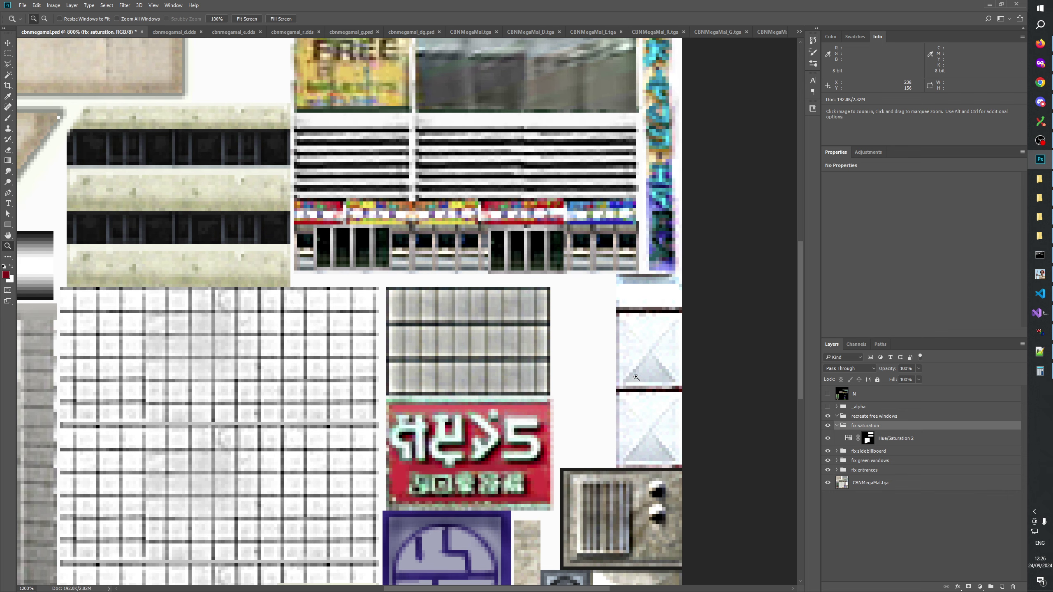
{"action": "left_click", "coordinate": [637, 378]}
{"action": "left_click_drag", "start_coordinate": [167, 90], "coordinate": [28, 99]}
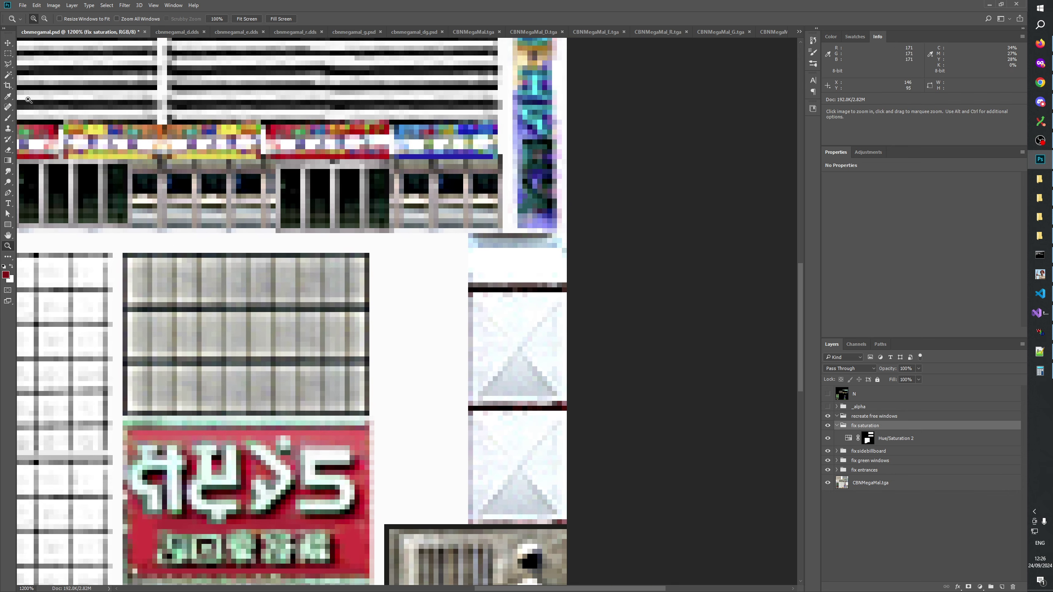
{"action": "left_click", "coordinate": [8, 43]}
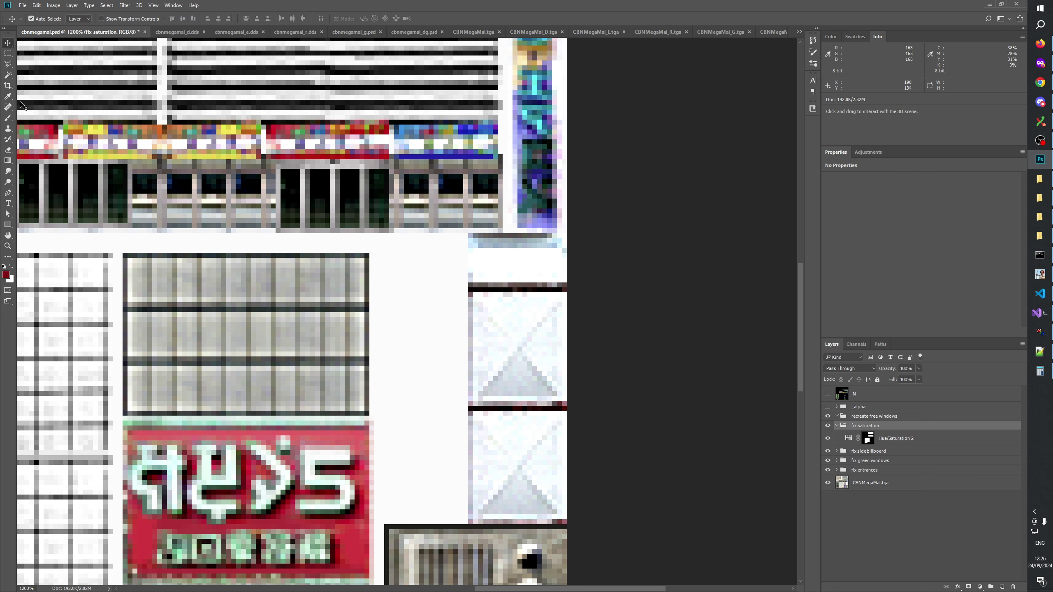
{"action": "left_click", "coordinate": [7, 54]}
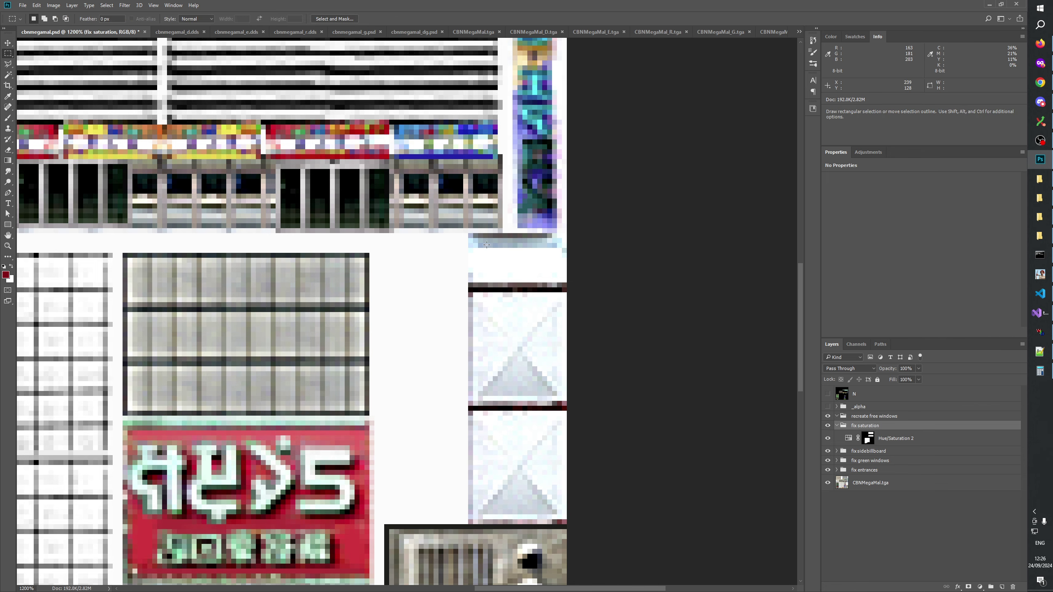
{"action": "key", "text": "alt+Tab"}
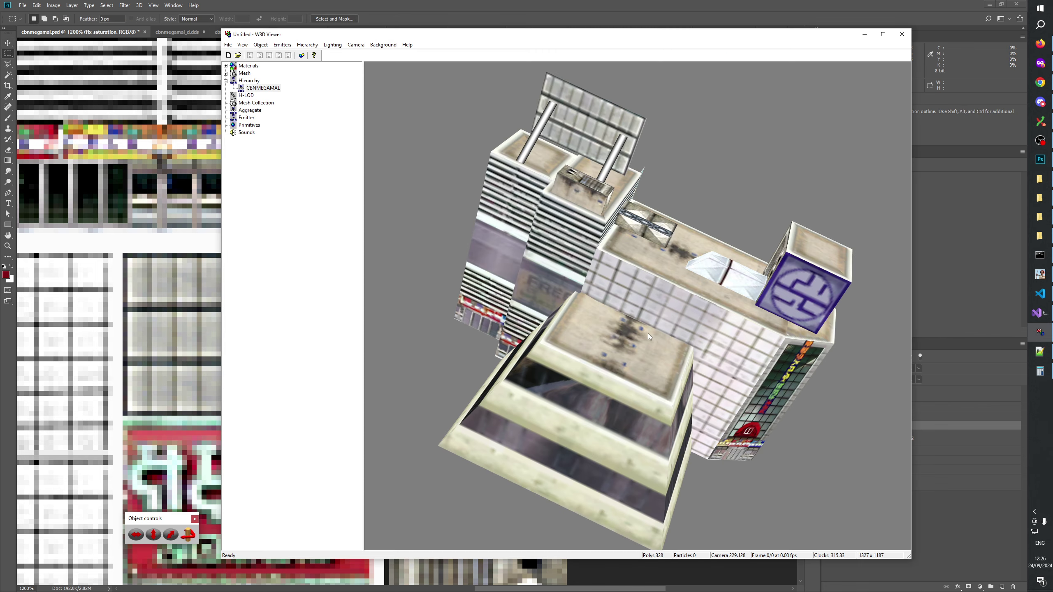
{"action": "left_click_drag", "start_coordinate": [648, 334], "coordinate": [471, 458]}
{"action": "key", "text": "alt+Tab"}
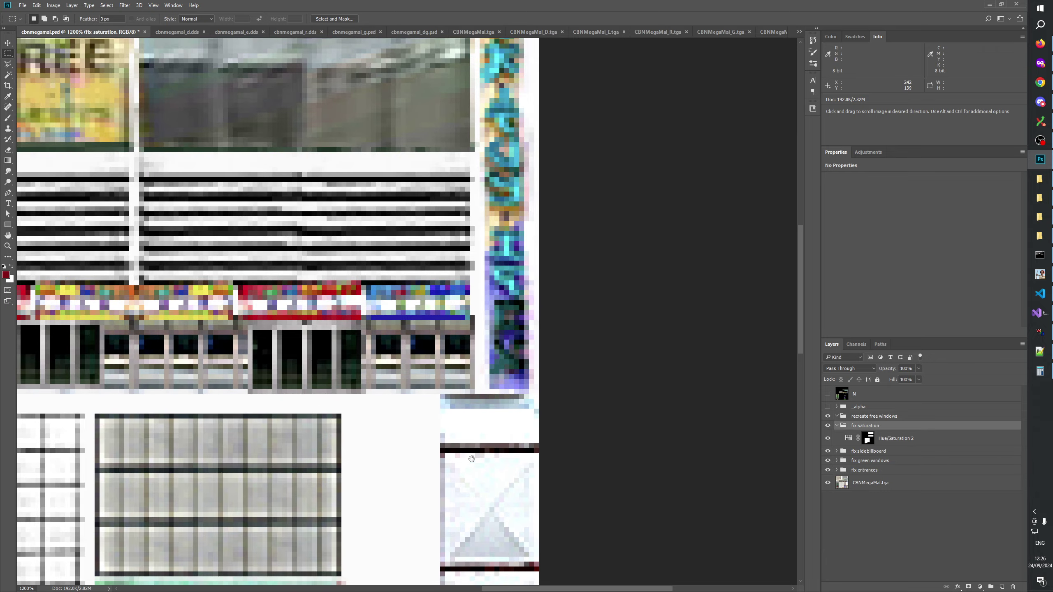
{"action": "key", "text": "alt+Tab"}
{"action": "left_click_drag", "start_coordinate": [564, 434], "coordinate": [494, 345]}
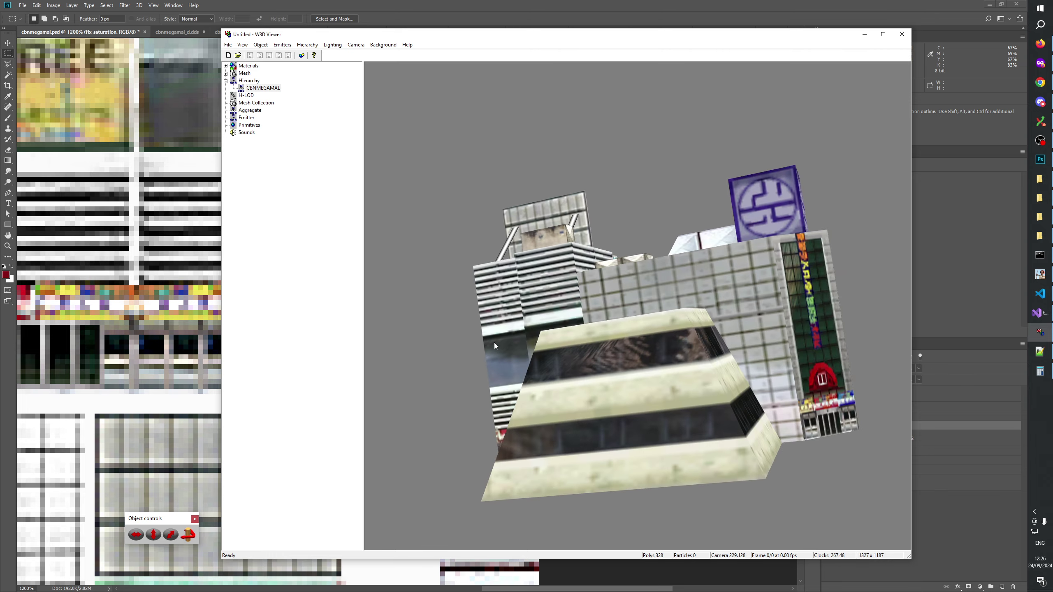
{"action": "key", "text": "alt+Tab"}
Select the skylight strip at the texture's right edge, about 20 × 59 px, and check the rooftop skylights in W3D Viewer before returning to Photoshop
{"action": "left_click_drag", "start_coordinate": [440, 395], "coordinate": [563, 496]}
{"action": "scroll", "coordinate": [571, 536], "scroll_direction": "down", "scroll_amount": 4}
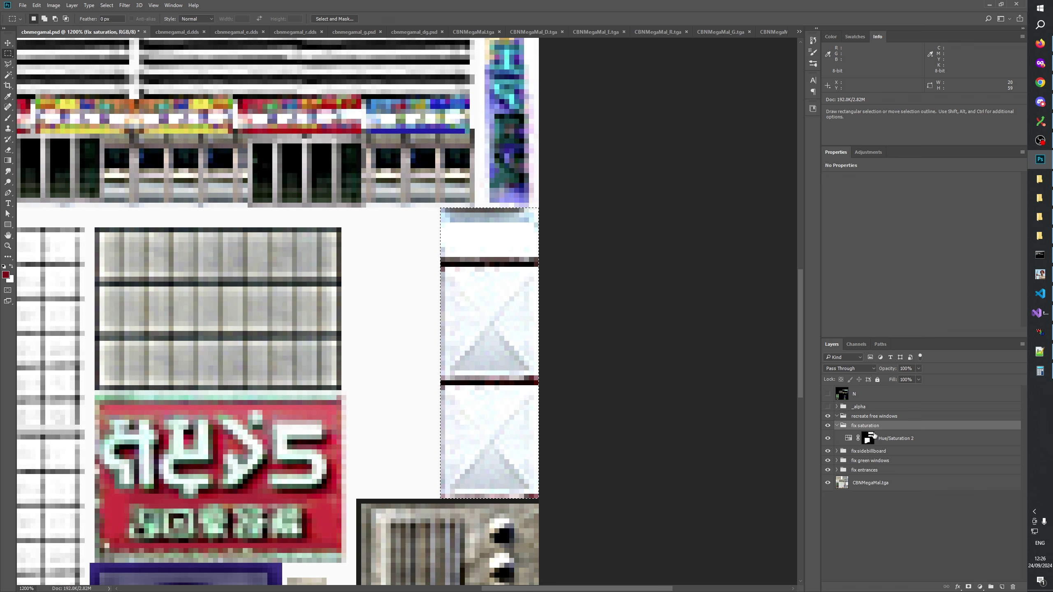
{"action": "key", "text": "alt+Tab"}
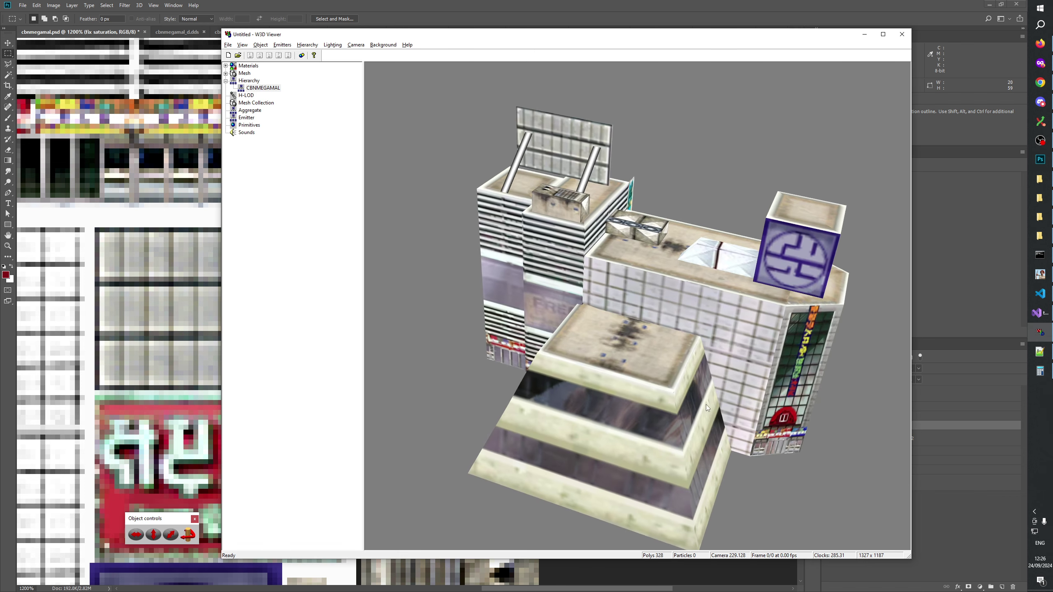
{"action": "scroll", "coordinate": [706, 405], "scroll_direction": "up", "scroll_amount": 5}
{"action": "scroll", "coordinate": [664, 377], "scroll_direction": "down", "scroll_amount": 4}
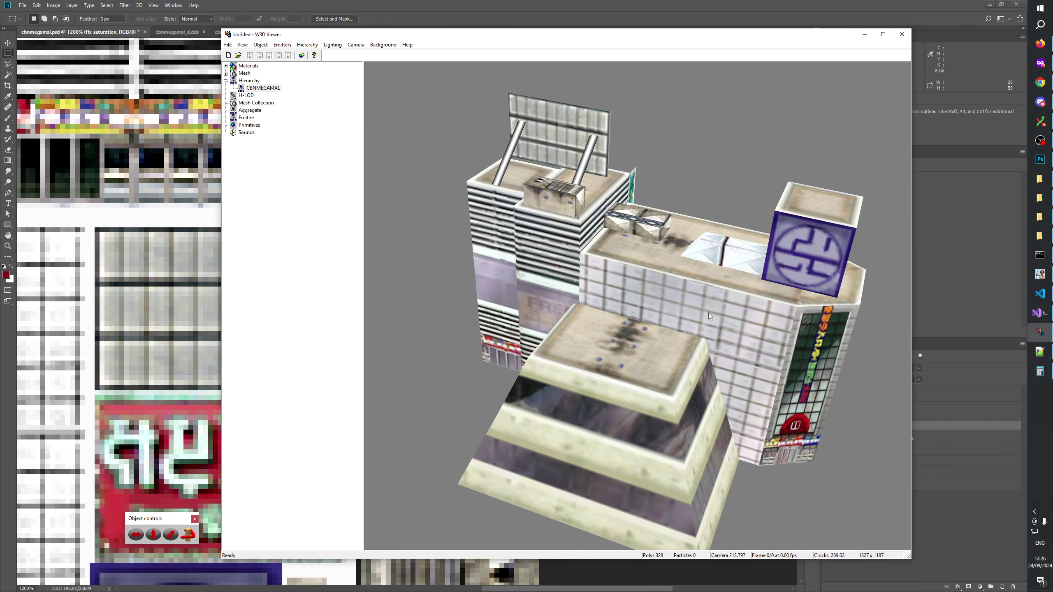
{"action": "left_click", "coordinate": [703, 4]}
Fill the skylight selection with white on the Hue/Saturation 2 mask, and compare it with the building in W3D Viewer before returning to Photoshop
{"action": "left_click", "coordinate": [868, 438]}
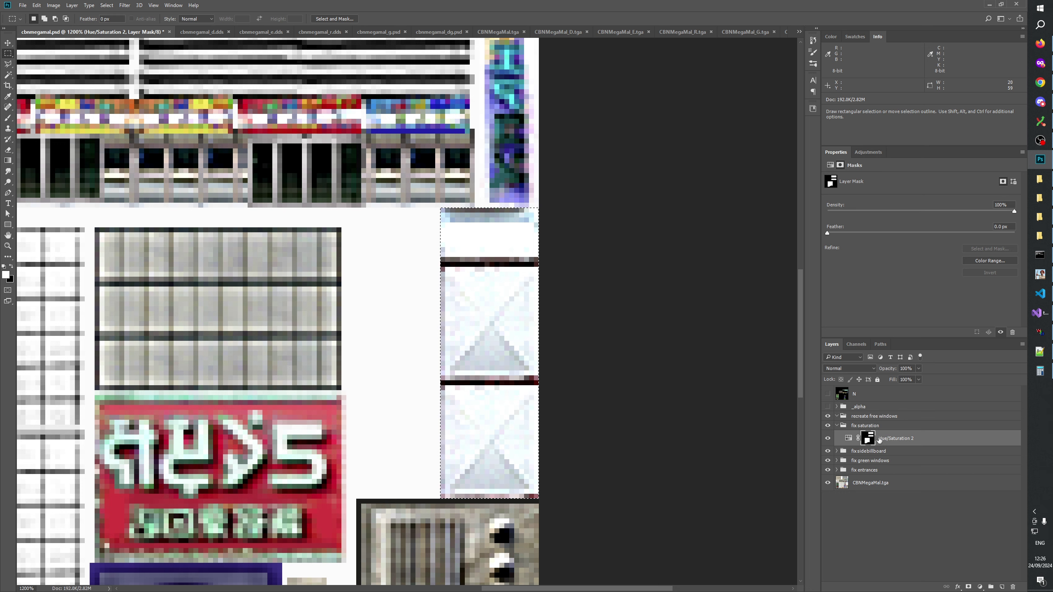
{"action": "key", "text": "alt"}
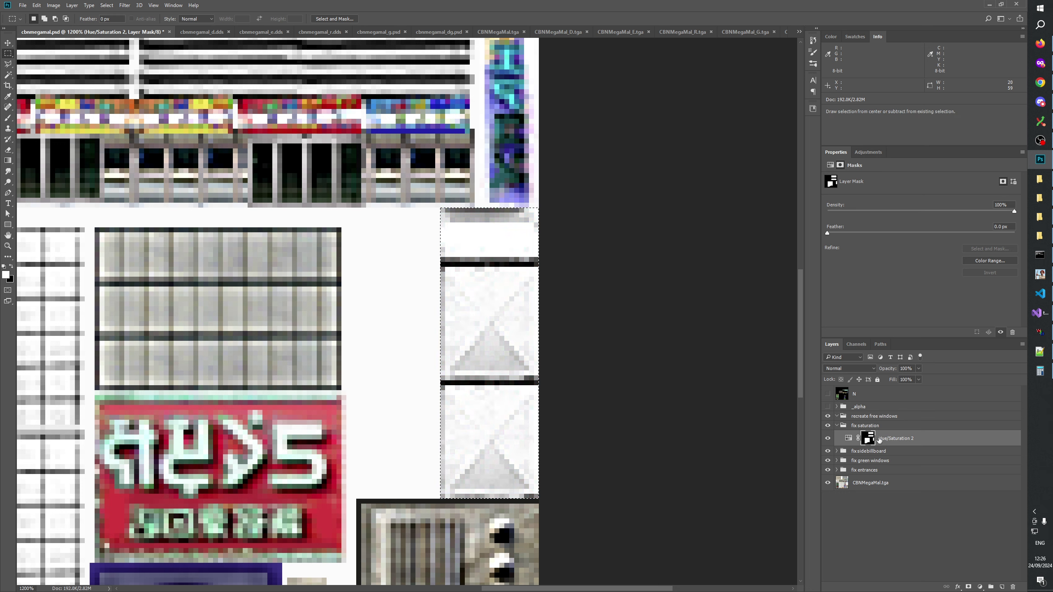
{"action": "key", "text": "alt+Tab"}
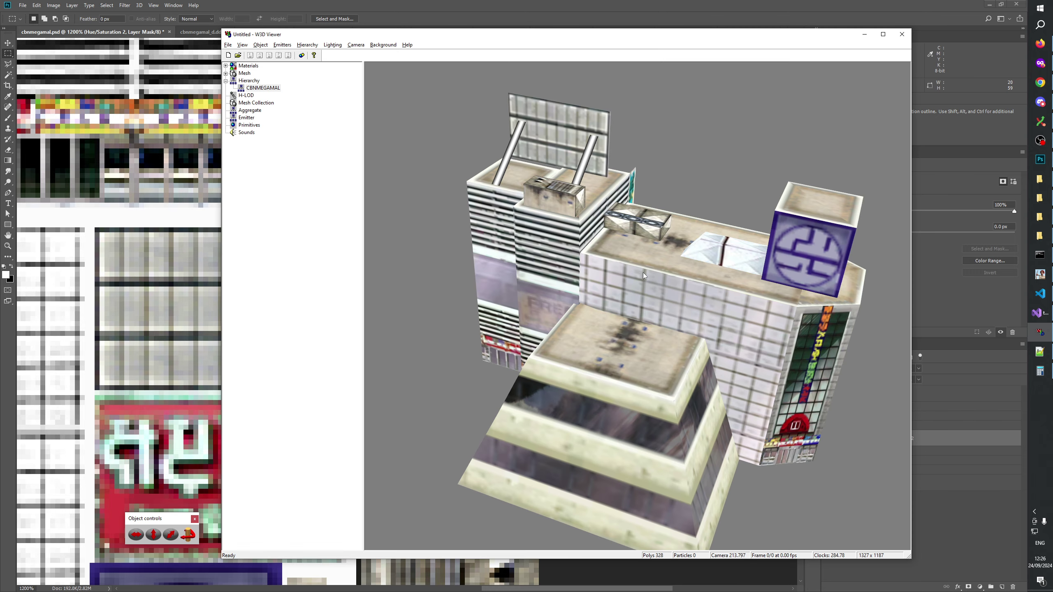
{"action": "key", "text": "alt+Tab"}
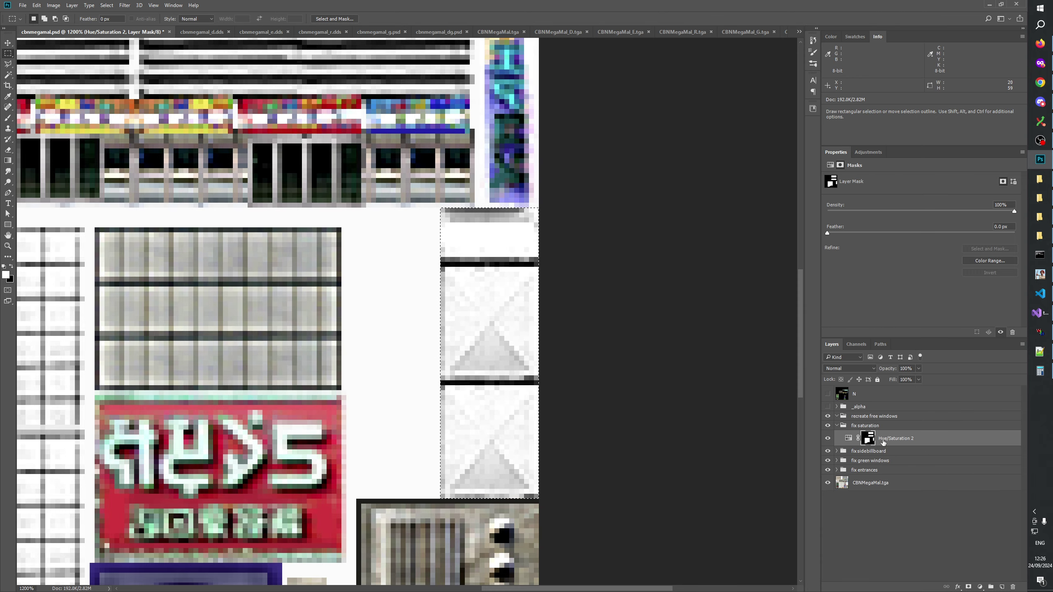
Add a Levels adjustment above Hue/Saturation 2, masked to the selected skylight strip
{"action": "key", "text": "ctrl+2"}
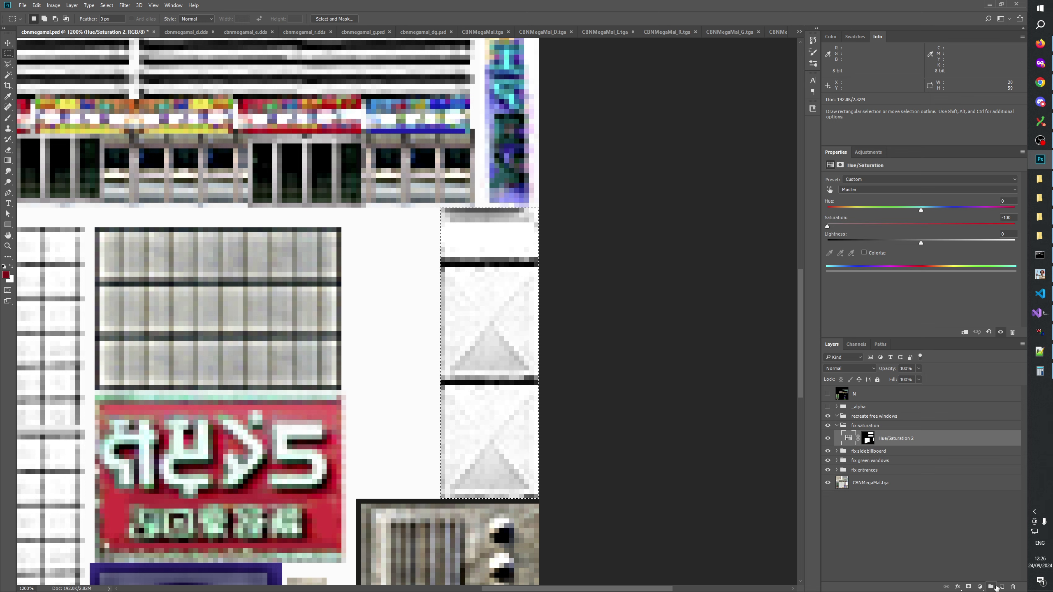
{"action": "left_click", "coordinate": [969, 587]}
{"action": "key", "text": "ctrl+z"}
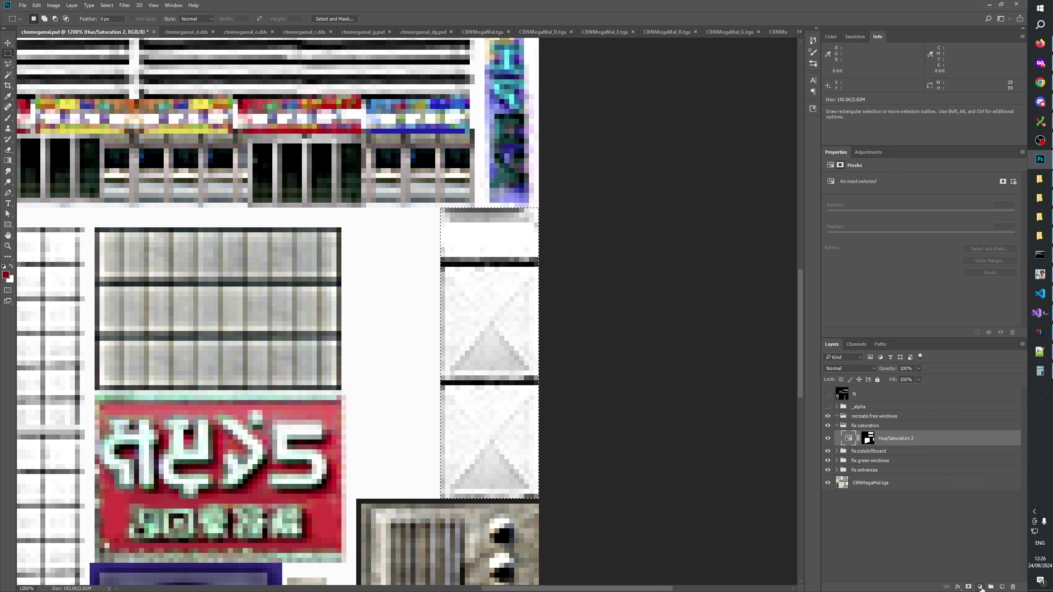
{"action": "left_click", "coordinate": [979, 587]}
{"action": "left_click", "coordinate": [961, 450]}
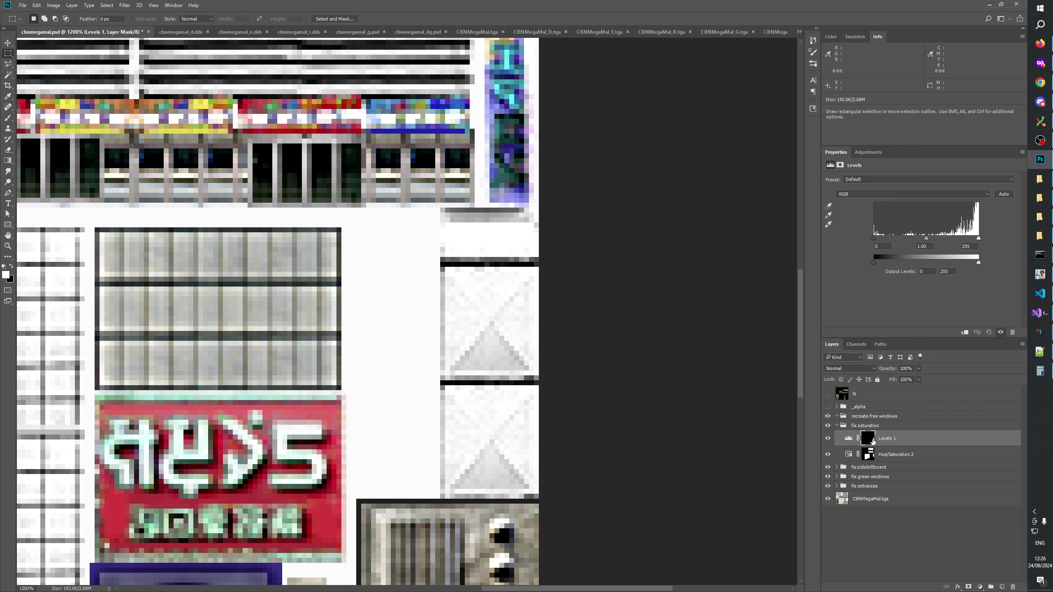
Darken the skylights with Levels, setting the midtone input to 0.70 and the white output level to 238, and deselect the layer
{"action": "left_click", "coordinate": [848, 439]}
{"action": "mouse_move", "coordinate": [977, 262]}
{"action": "left_mouse_down"}
{"action": "mouse_move", "coordinate": [958, 263]}
{"action": "mouse_move", "coordinate": [997, 264]}
{"action": "left_mouse_up"}
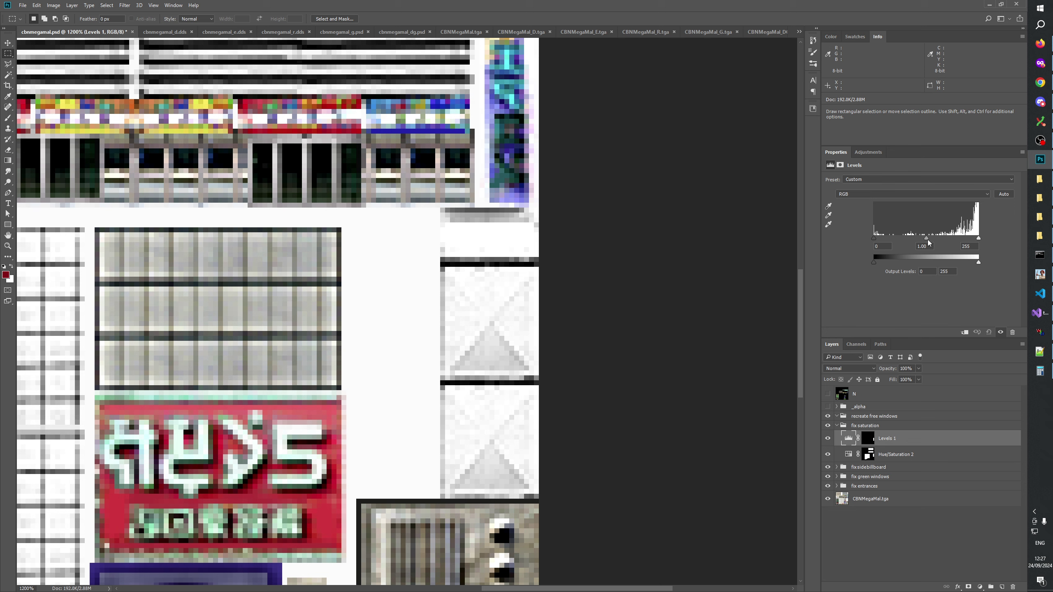
{"action": "left_click_drag", "start_coordinate": [928, 240], "coordinate": [938, 241]}
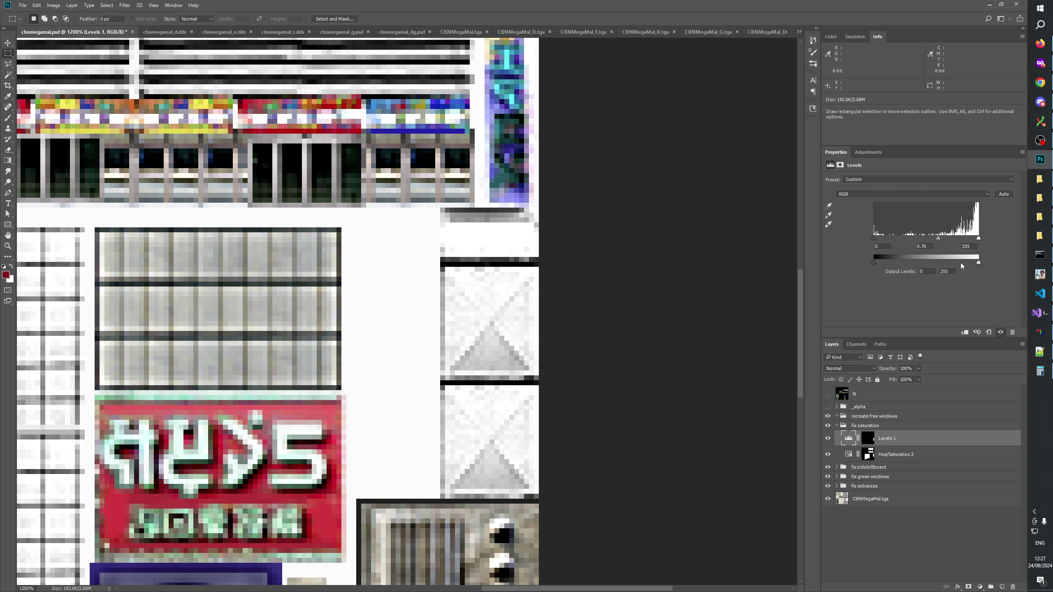
{"action": "left_click_drag", "start_coordinate": [977, 263], "coordinate": [973, 263]}
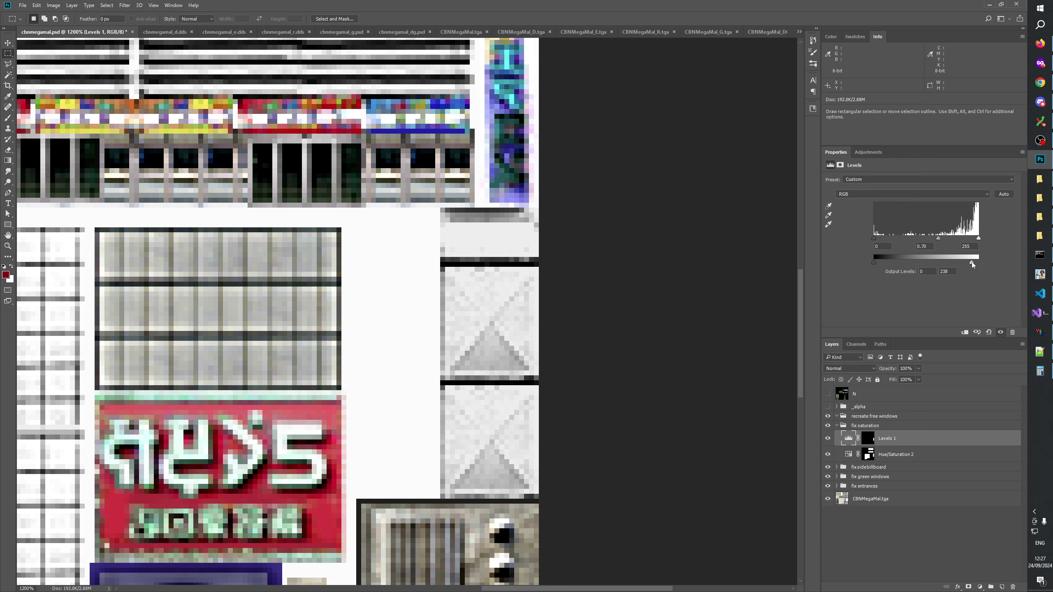
{"action": "left_click", "coordinate": [887, 439], "text": "ctrl"}
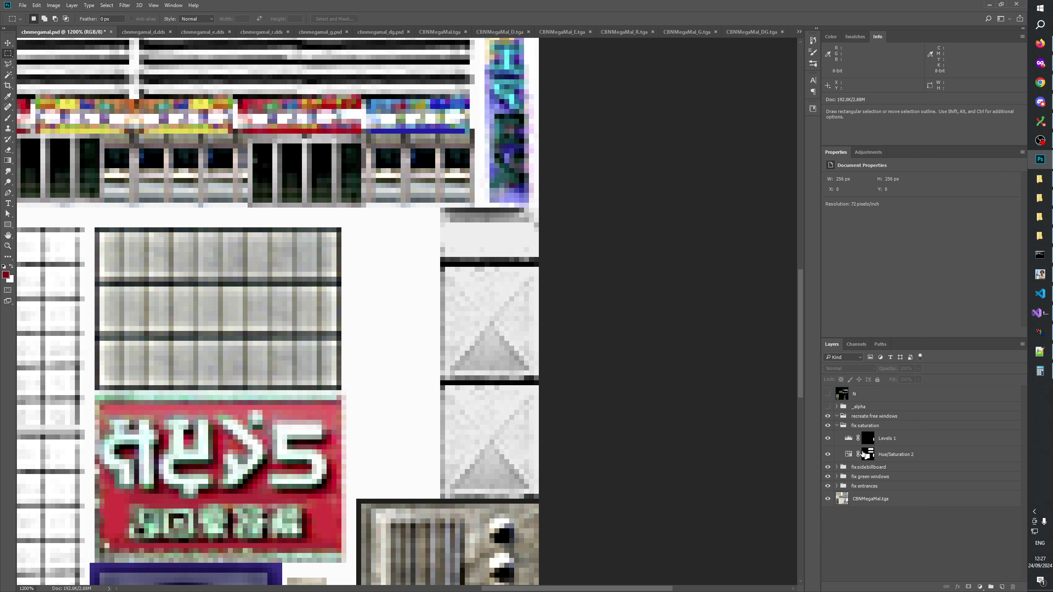
Compare the skylight strip with and without the Levels 1 adjustment
{"action": "left_click", "coordinate": [828, 439]}
{"action": "left_click", "coordinate": [828, 439]}
{"action": "left_click", "coordinate": [828, 438]}
{"action": "left_click", "coordinate": [828, 439]}
{"action": "left_click", "coordinate": [829, 439]}
{"action": "left_click", "coordinate": [829, 439]}
View the whole texture at 300% and compare it with and without the fix saturation group
{"action": "left_click", "coordinate": [7, 246]}
{"action": "right_click", "coordinate": [282, 297]}
{"action": "left_click", "coordinate": [303, 313]}
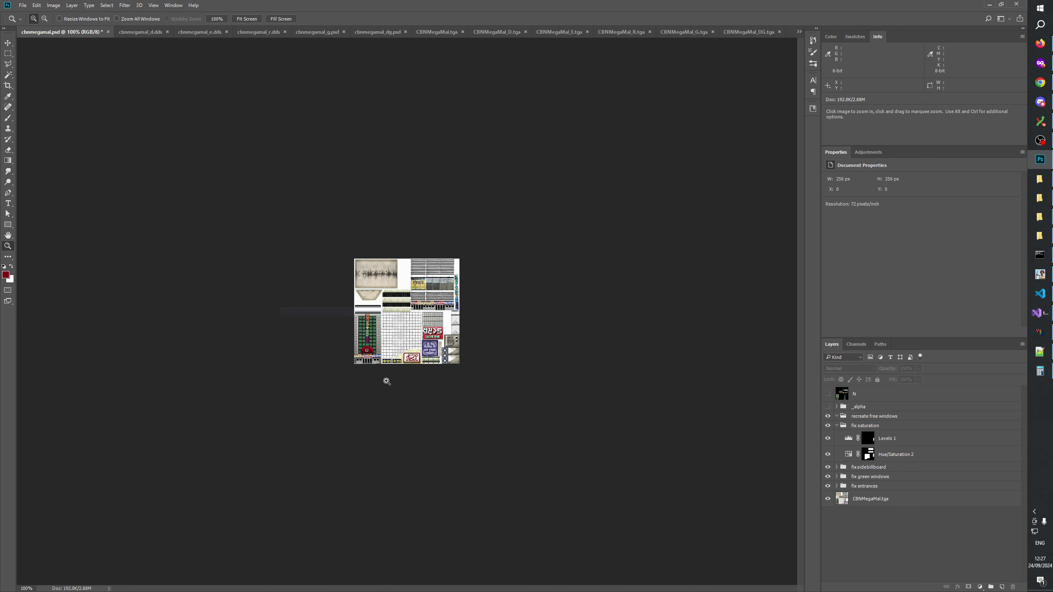
{"action": "key", "text": "ctrl+plus"}
{"action": "key", "text": "ctrl+plus"}
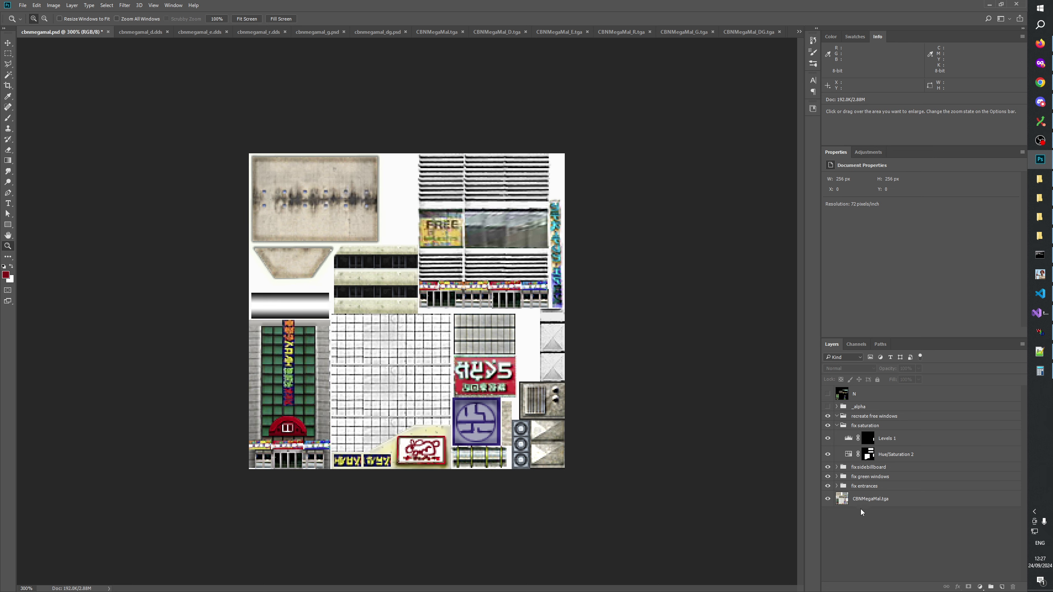
{"action": "left_click", "coordinate": [829, 426]}
{"action": "left_click", "coordinate": [829, 426]}
{"action": "left_click", "coordinate": [829, 426]}
{"action": "left_click", "coordinate": [828, 426]}
{"action": "left_click", "coordinate": [828, 426]}
{"action": "left_click", "coordinate": [828, 427]}
Duplicate the Hue/Saturation 2 adjustment layer together with its mask
{"action": "key", "text": "ctrl+plus"}
{"action": "key", "text": "ctrl+plus"}
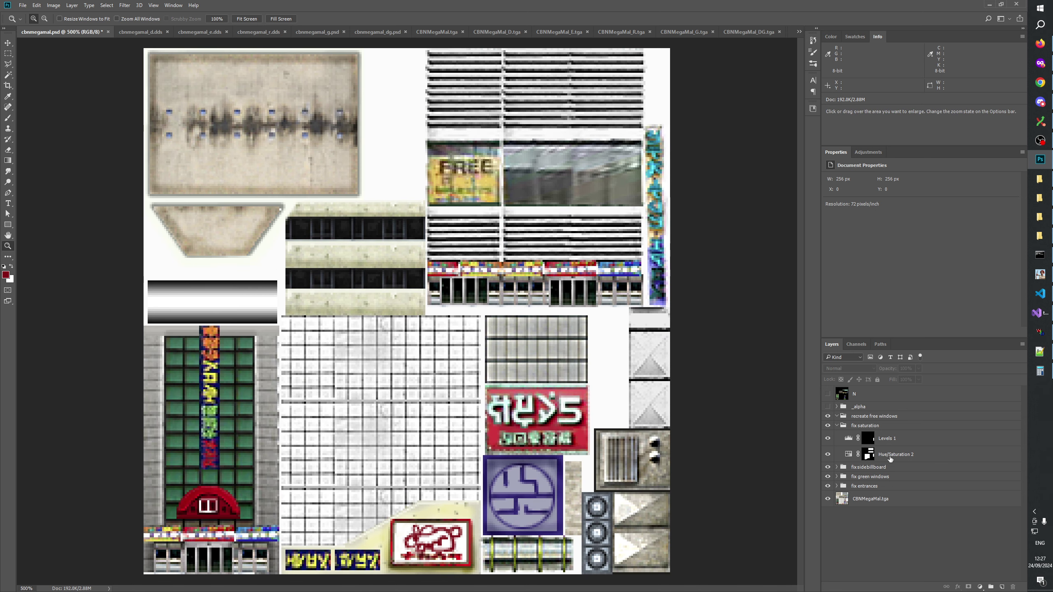
{"action": "left_click", "coordinate": [891, 456]}
{"action": "left_click", "coordinate": [869, 456]}
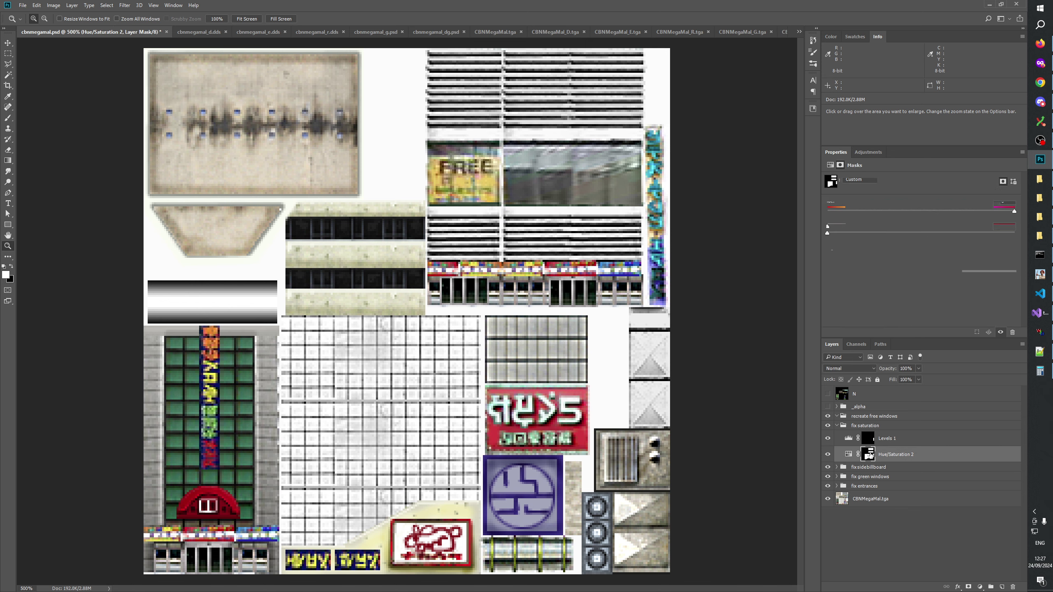
{"action": "key", "text": "ctrl+j"}
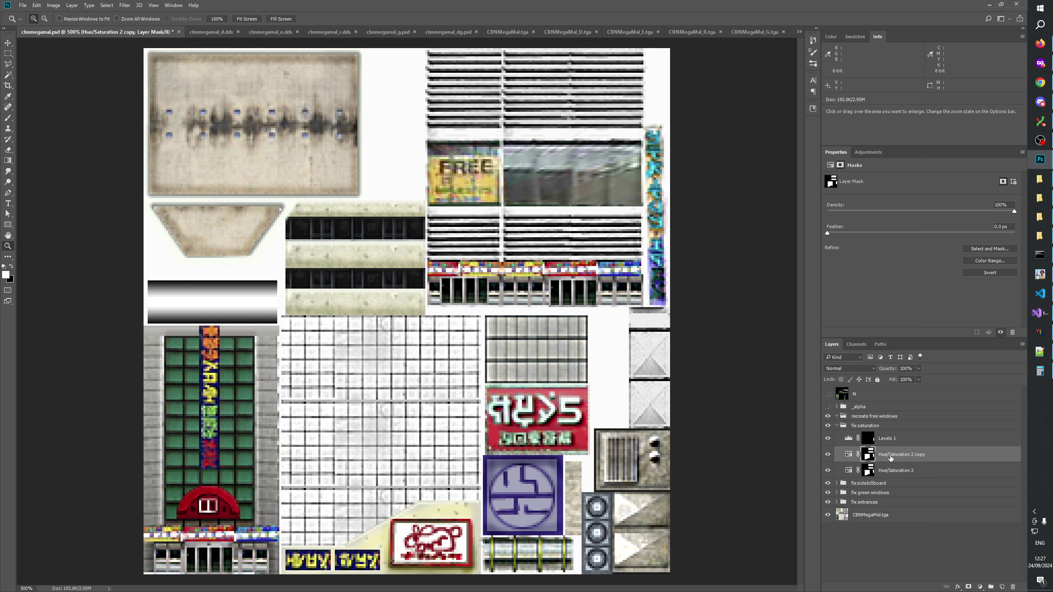
Rename the original Hue/Saturation 2 layer "Hue/Saturation walls"
{"action": "left_click", "coordinate": [895, 472]}
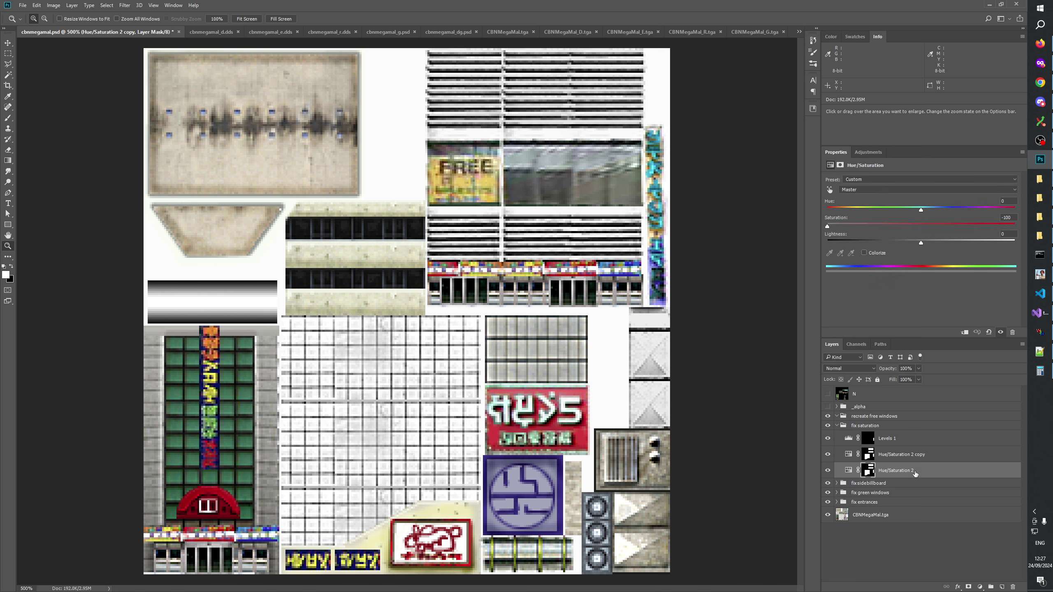
{"action": "double_click", "coordinate": [914, 473]}
{"action": "double_click", "coordinate": [918, 477]}
{"action": "type", "text": "wal"}
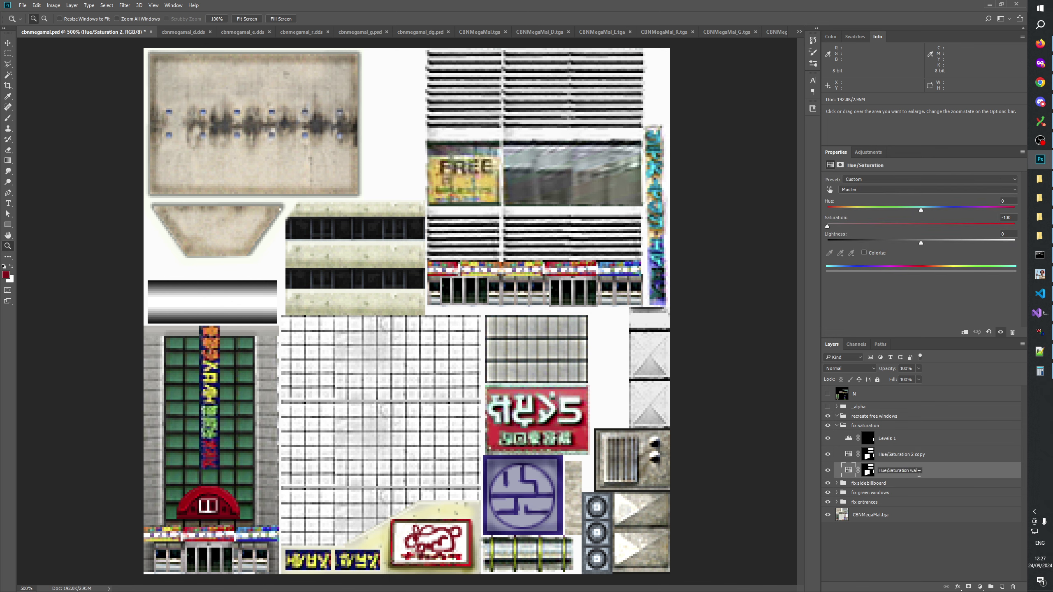
{"action": "type", "text": "ls"}
{"action": "key", "text": "Return"}
Rename the duplicated adjustment layer "Hue/Saturation vent"
{"action": "left_click", "coordinate": [898, 456]}
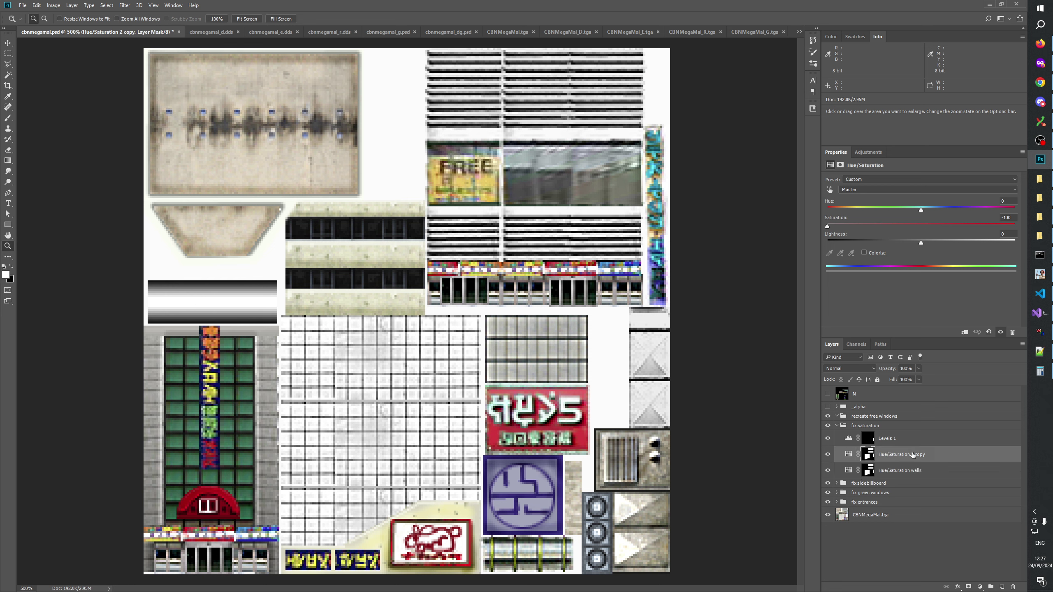
{"action": "double_click", "coordinate": [912, 454]}
{"action": "left_click_drag", "start_coordinate": [912, 455], "coordinate": [981, 457]}
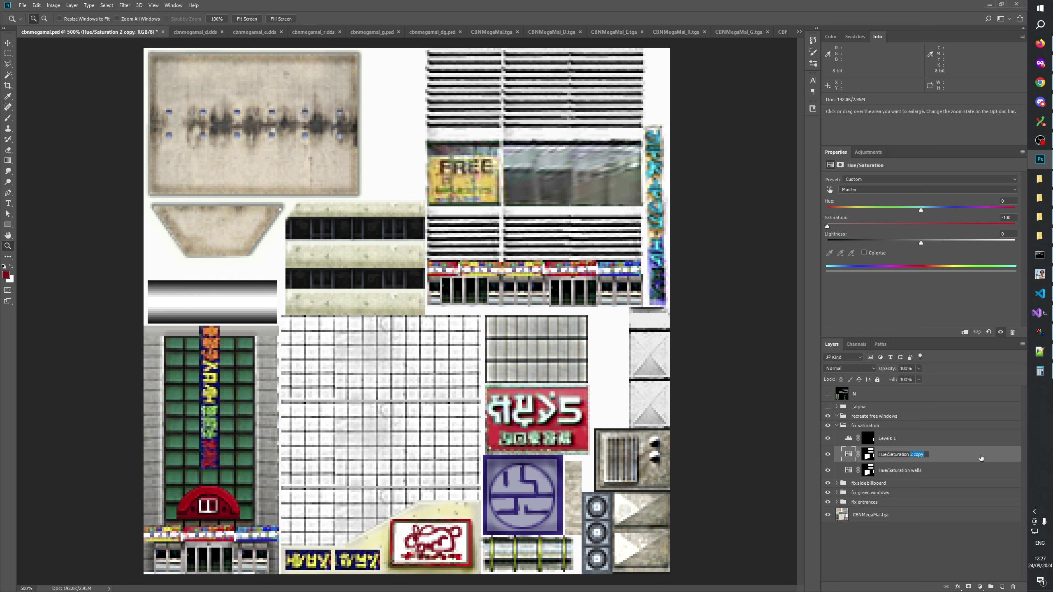
{"action": "type", "text": "venm"}
{"action": "type", "text": "t"}
{"action": "key", "text": "Return"}
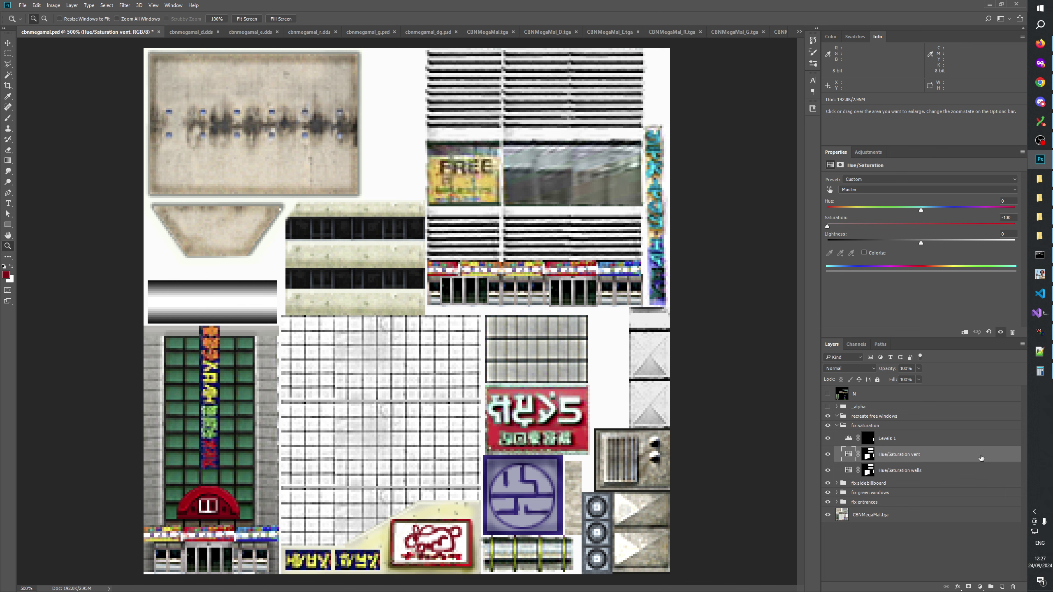
Rename the Levels 1 layer "Levels ve"
{"action": "double_click", "coordinate": [891, 439]}
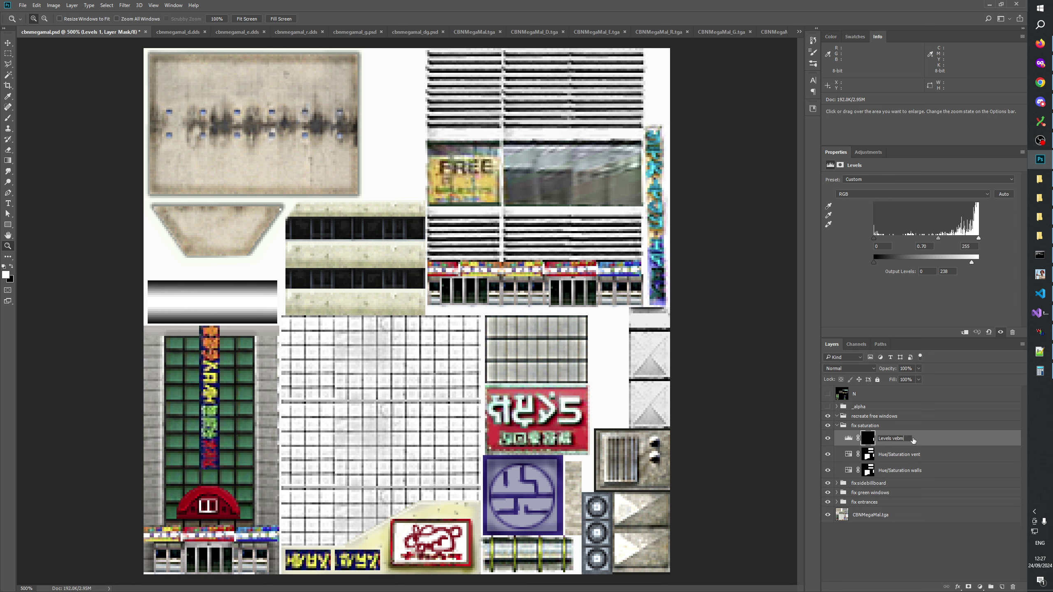
{"action": "type", "text": "ve"}
{"action": "key", "text": "Return"}
Create a group named "vent" inside the fix saturation group, above the Levels layer
{"action": "left_click", "coordinate": [900, 470], "text": "shift"}
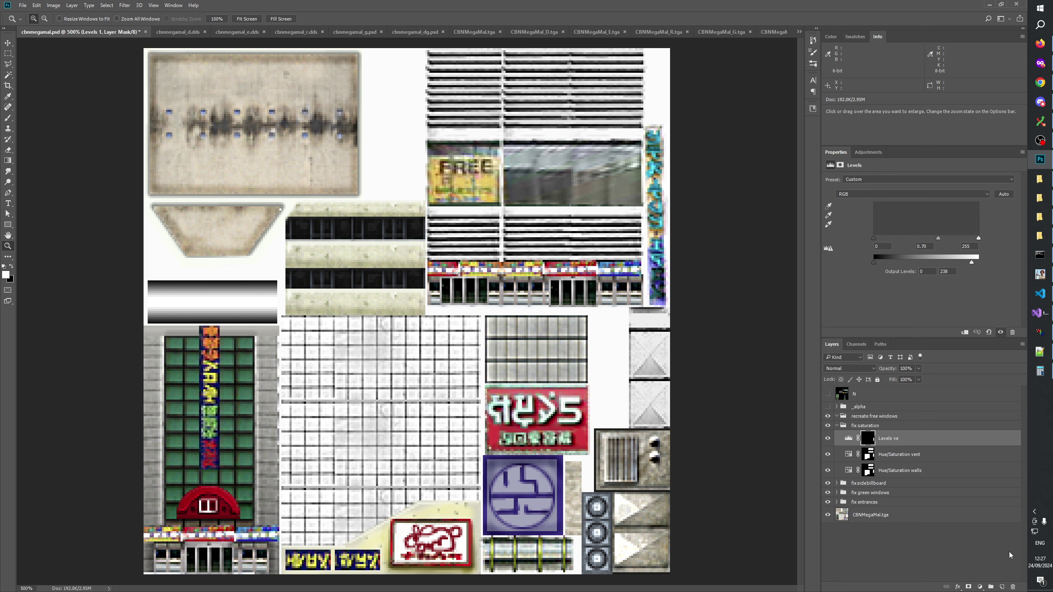
{"action": "key", "text": "ctrl+g"}
{"action": "double_click", "coordinate": [870, 436]}
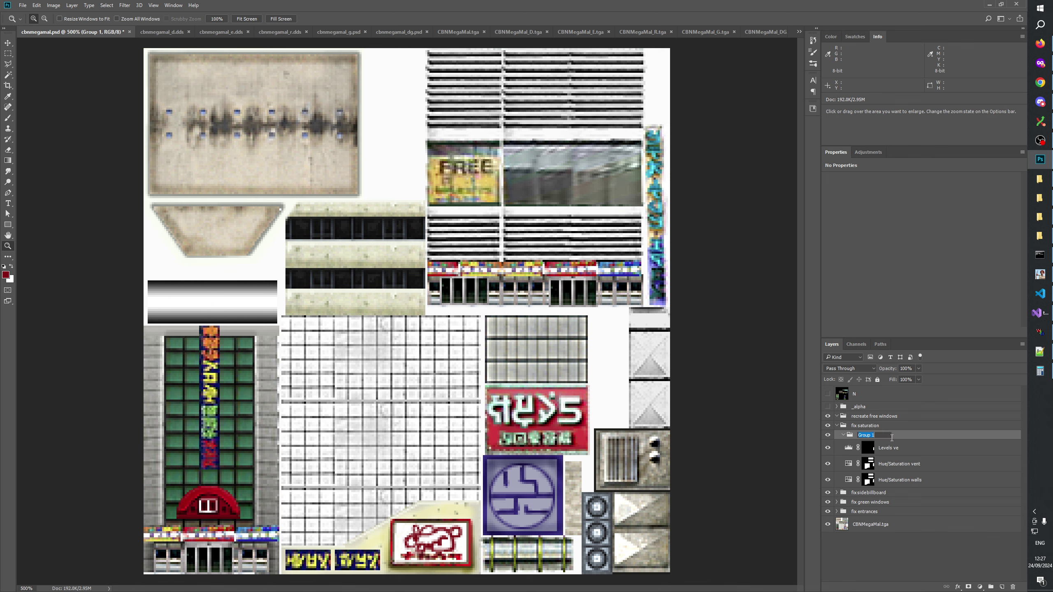
{"action": "type", "text": "vent"}
{"action": "key", "text": "Return"}
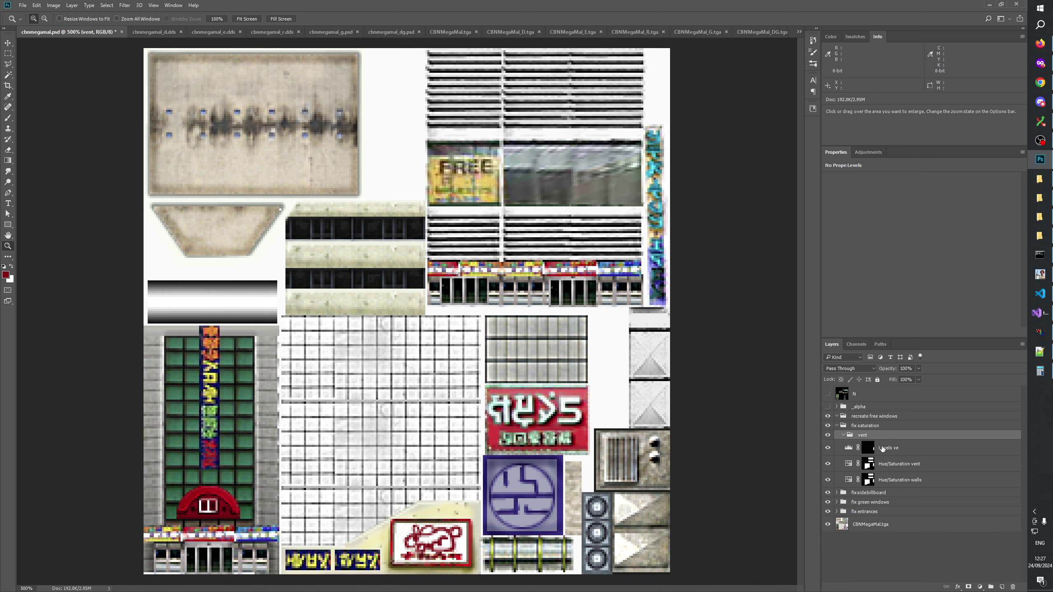
Transfer the Levels mask to the vent group and nest Levels ve and an unmasked Hue/Saturation vent inside it
{"action": "left_click", "coordinate": [891, 448]}
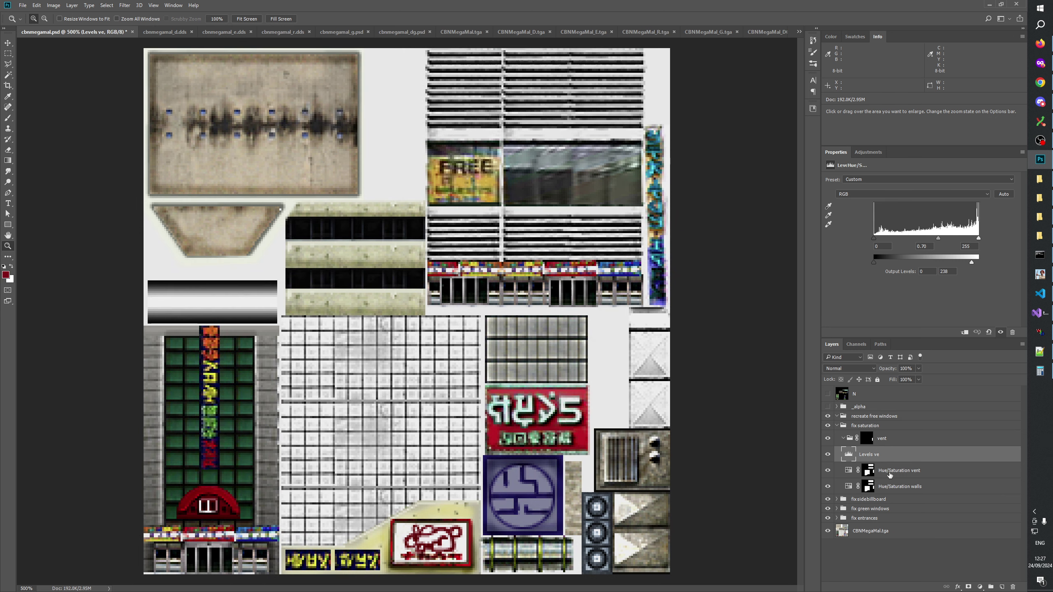
{"action": "left_click", "coordinate": [890, 473], "text": "shift"}
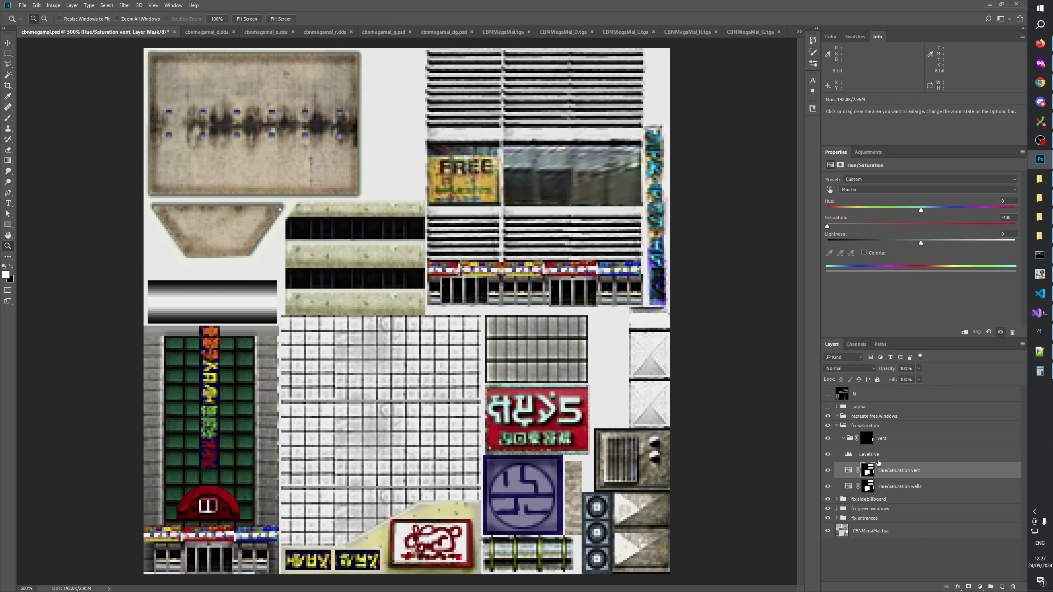
{"action": "left_click_drag", "start_coordinate": [891, 472], "coordinate": [866, 486]}
{"action": "left_click", "coordinate": [877, 471]}
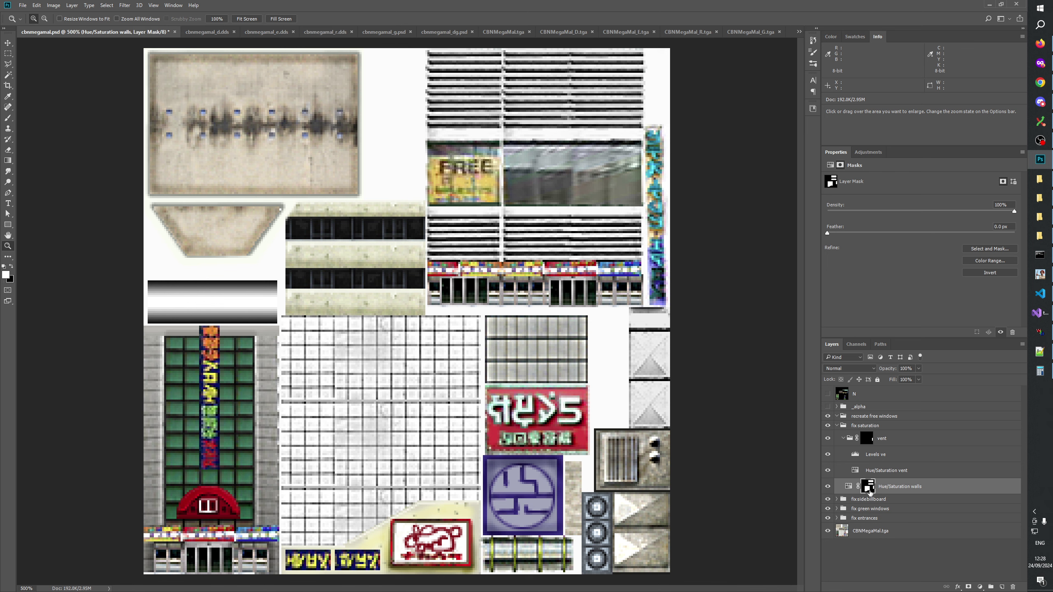
Clear the skylight strip from the Hue/Saturation walls mask, using a rectangular selection of about 22 × 93 px, and deselect
{"action": "left_click", "coordinate": [9, 55]}
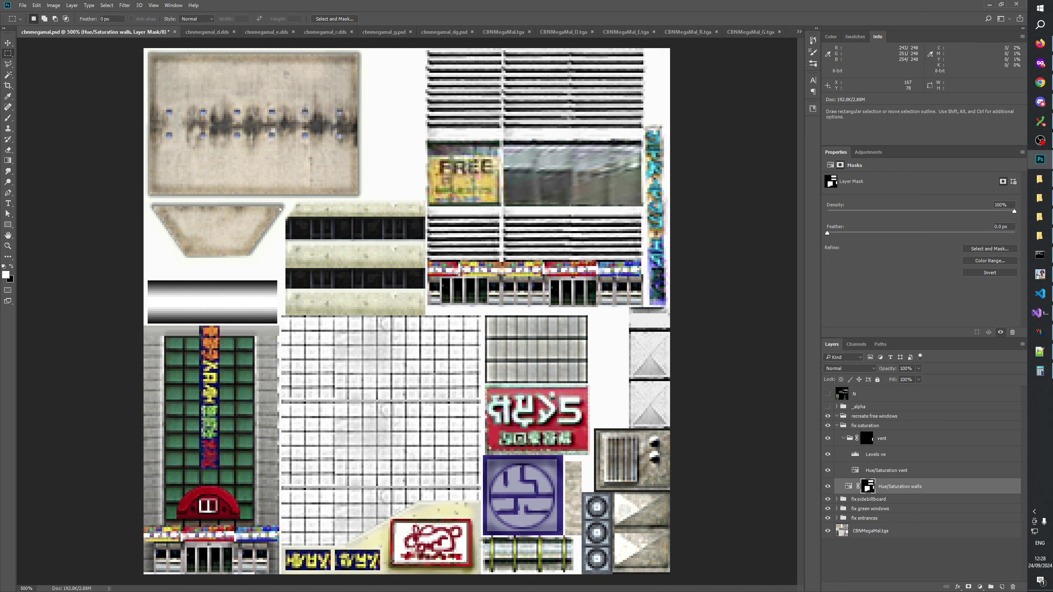
{"action": "left_click_drag", "start_coordinate": [625, 308], "coordinate": [754, 496]}
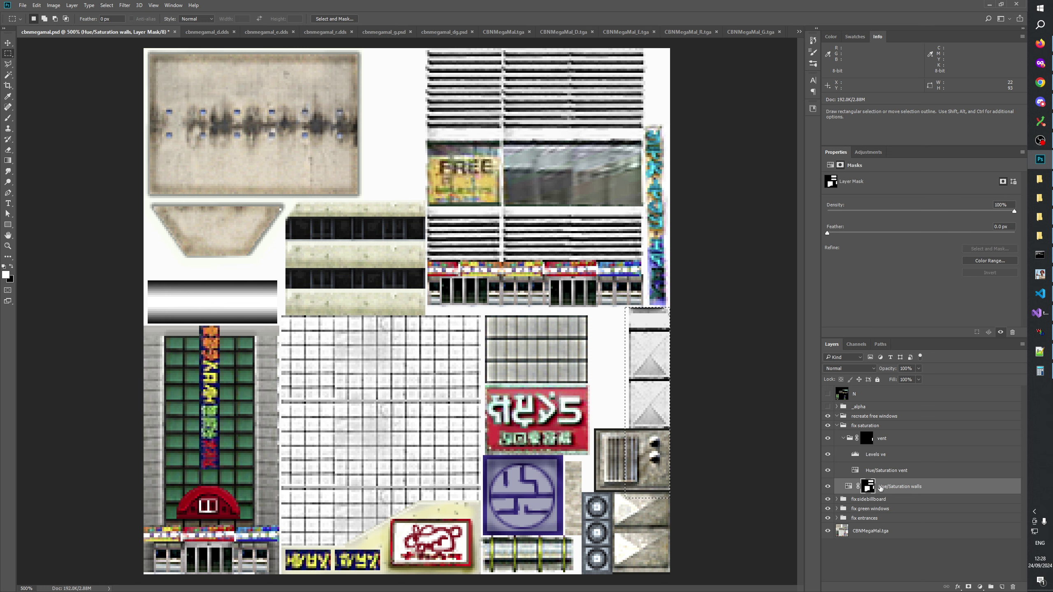
{"action": "key", "text": "alt+backslash"}
{"action": "key", "text": "Delete"}
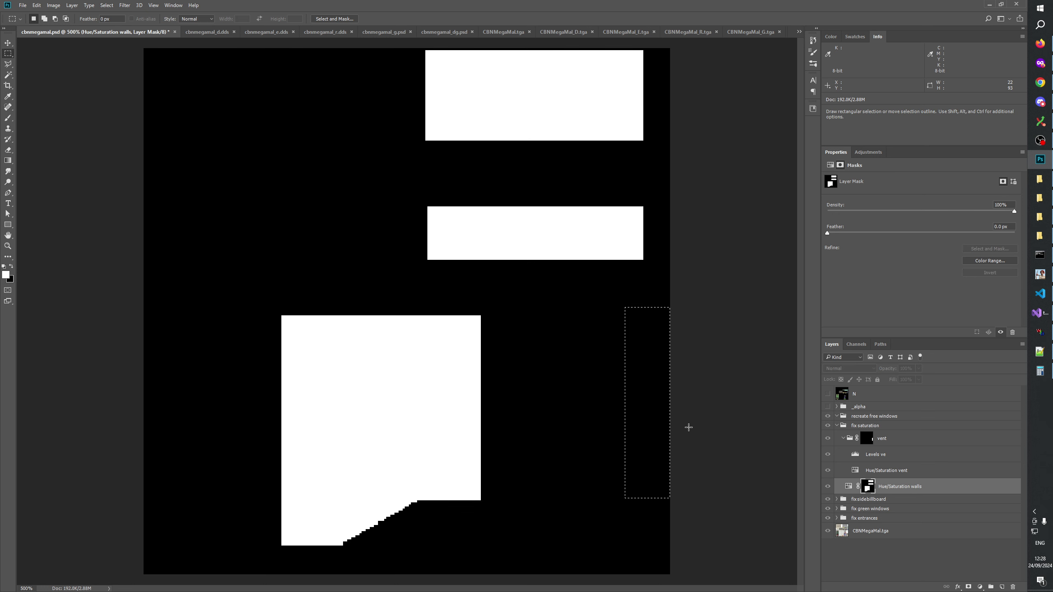
{"action": "key", "text": "ctrl+d"}
Examine the stepped diagonal edge of the Hue/Saturation walls mask against the texture
{"action": "mouse_move", "coordinate": [382, 515]}
{"action": "left_mouse_down"}
{"action": "mouse_move", "coordinate": [400, 501]}
{"action": "mouse_move", "coordinate": [372, 524]}
{"action": "left_mouse_up"}
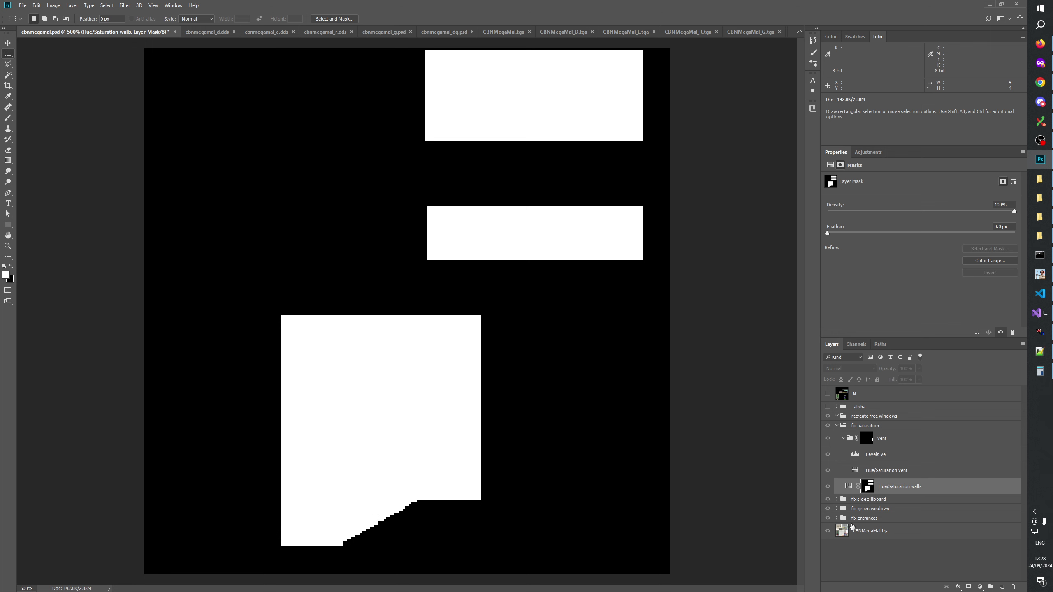
{"action": "key", "text": "alt+backslash"}
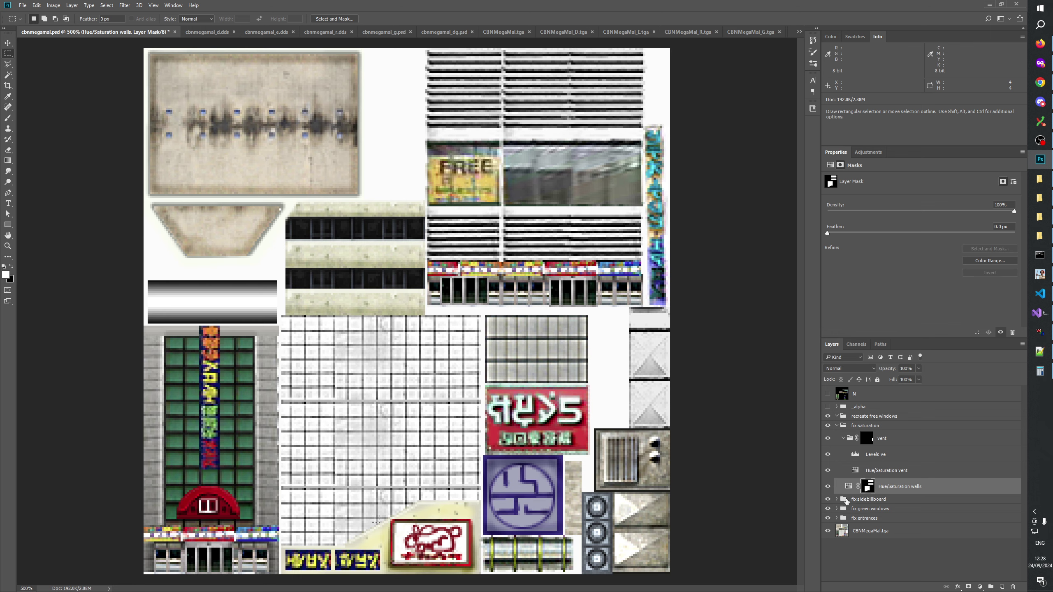
{"action": "key", "text": "alt+backslash"}
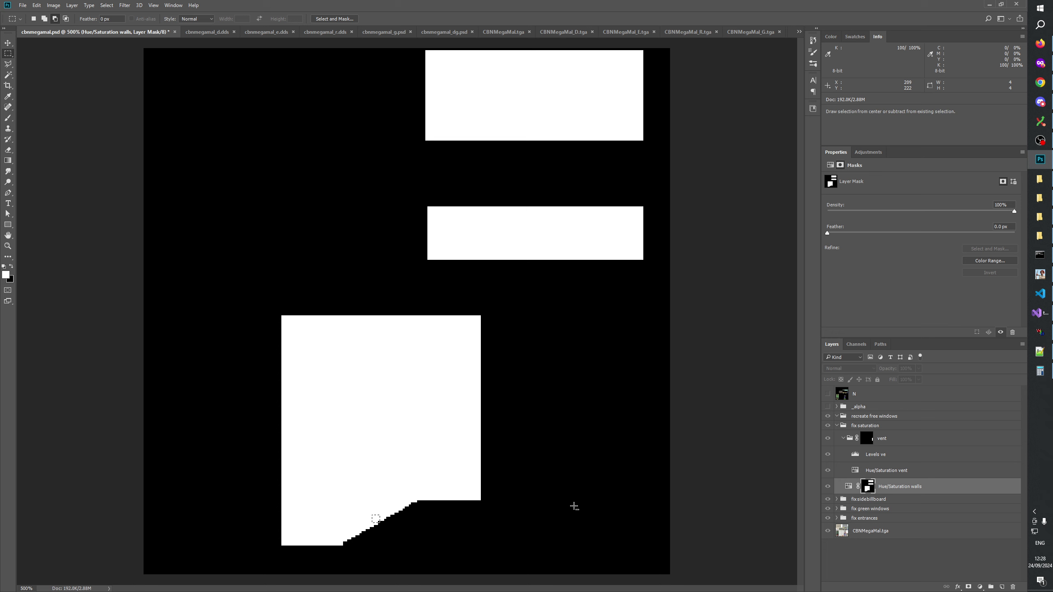
{"action": "key", "text": "ctrl+d"}
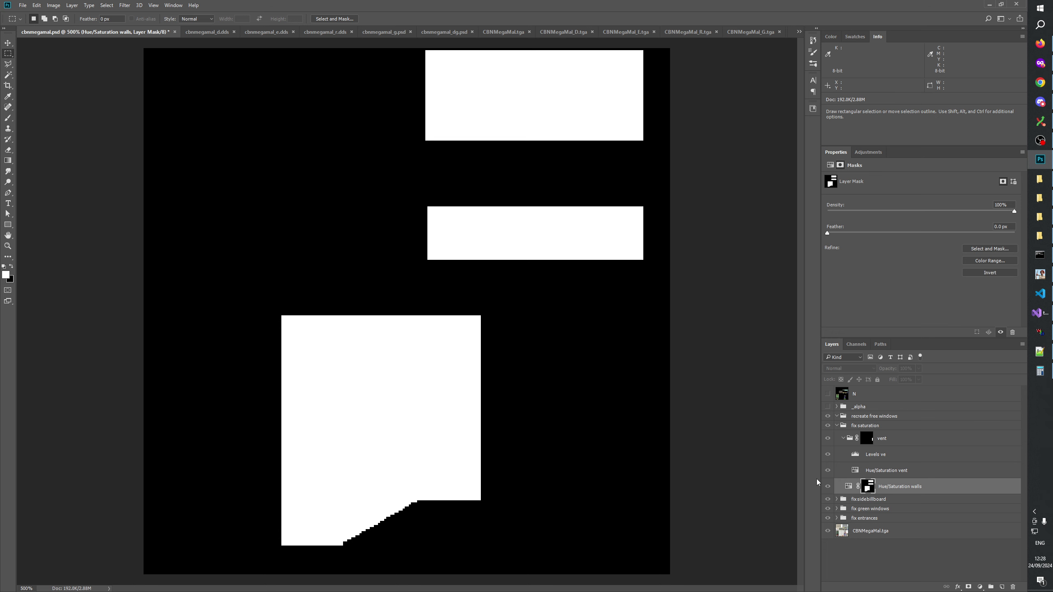
{"action": "key", "text": "alt+backslash"}
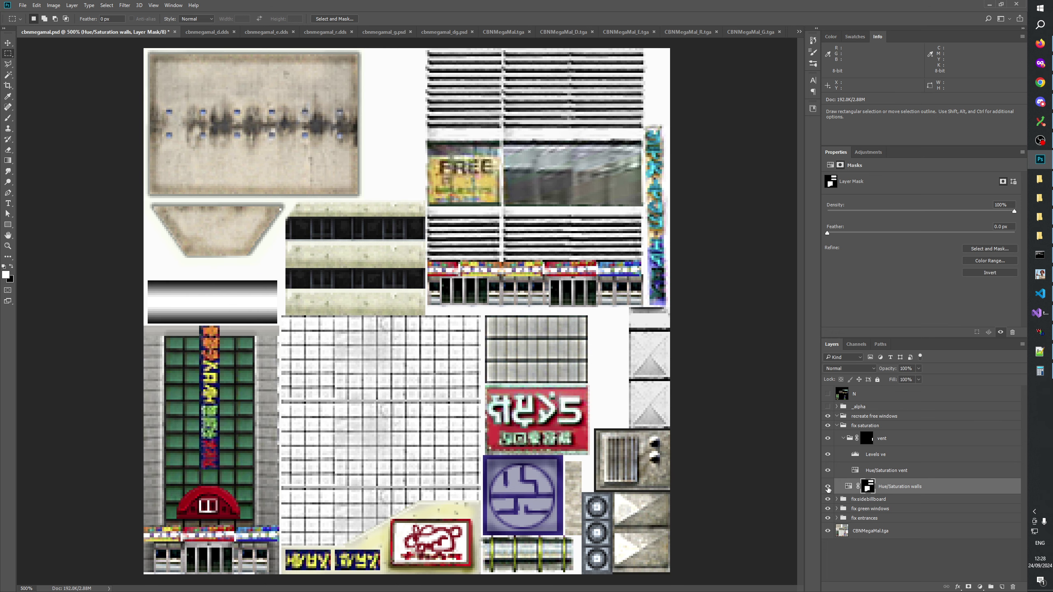
Compare the skylights with and without the vent group's adjustments
{"action": "left_click", "coordinate": [880, 568]}
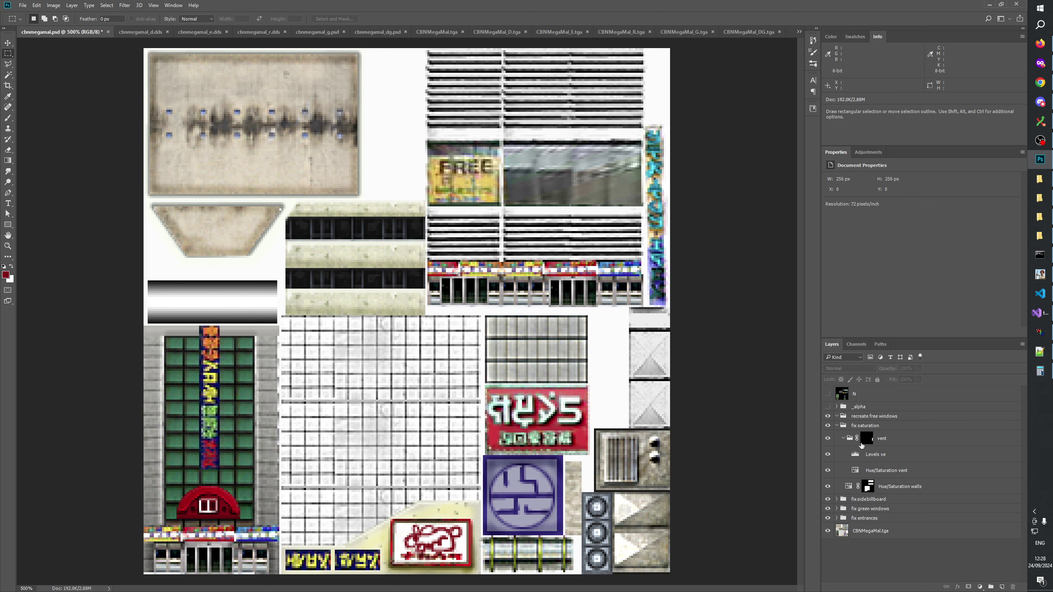
{"action": "left_click", "coordinate": [828, 439]}
{"action": "left_click", "coordinate": [828, 439]}
{"action": "left_click", "coordinate": [828, 439]}
{"action": "left_click", "coordinate": [828, 438]}
{"action": "left_click", "coordinate": [828, 438]}
{"action": "left_click", "coordinate": [828, 439]}
Set the saturation of the Hue/Saturation vent adjustment to -60
{"action": "left_click", "coordinate": [885, 470]}
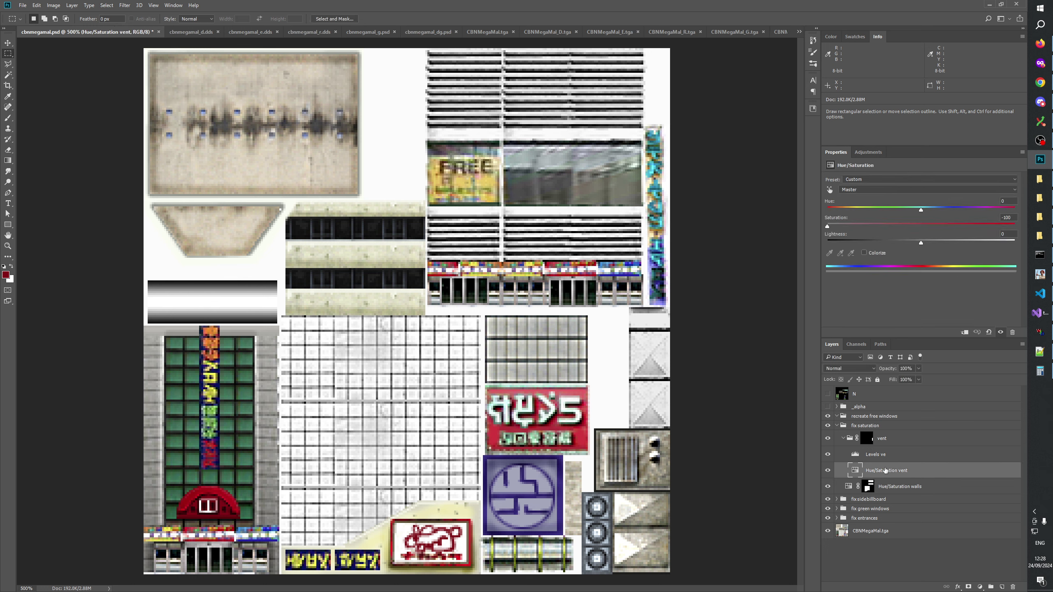
{"action": "left_click_drag", "start_coordinate": [829, 227], "coordinate": [861, 226]}
{"action": "left_click_drag", "start_coordinate": [864, 227], "coordinate": [865, 227]}
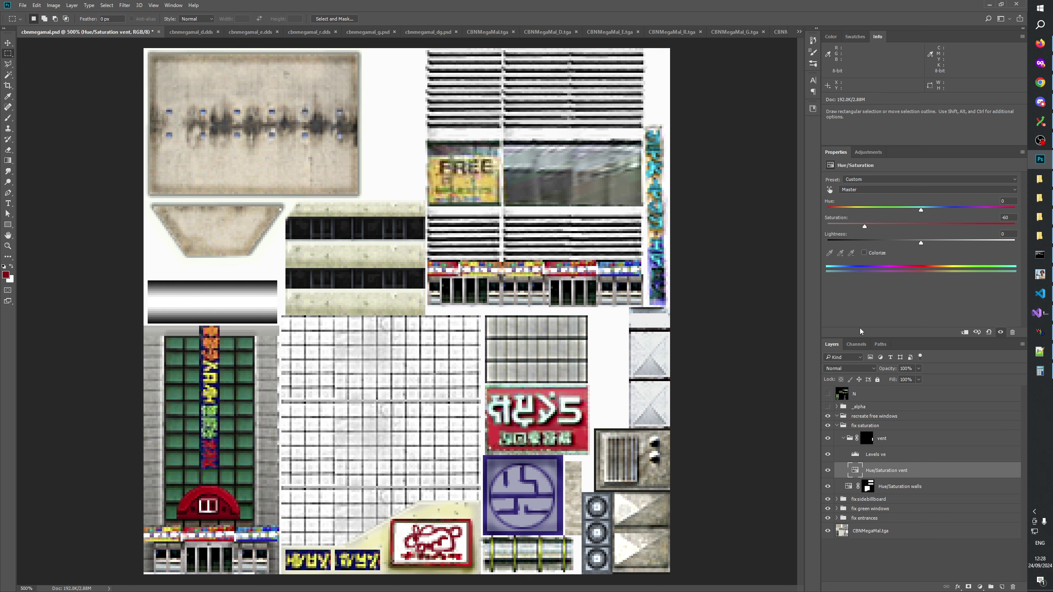
Compare the skylights with and without the Hue/Saturation vent adjustment, and clear the layer selection
{"action": "left_click", "coordinate": [828, 474]}
{"action": "left_click", "coordinate": [828, 475]}
{"action": "left_click", "coordinate": [828, 474]}
{"action": "left_click", "coordinate": [828, 473]}
{"action": "left_click", "coordinate": [829, 474]}
{"action": "left_click", "coordinate": [829, 476]}
{"action": "left_click", "coordinate": [854, 569]}
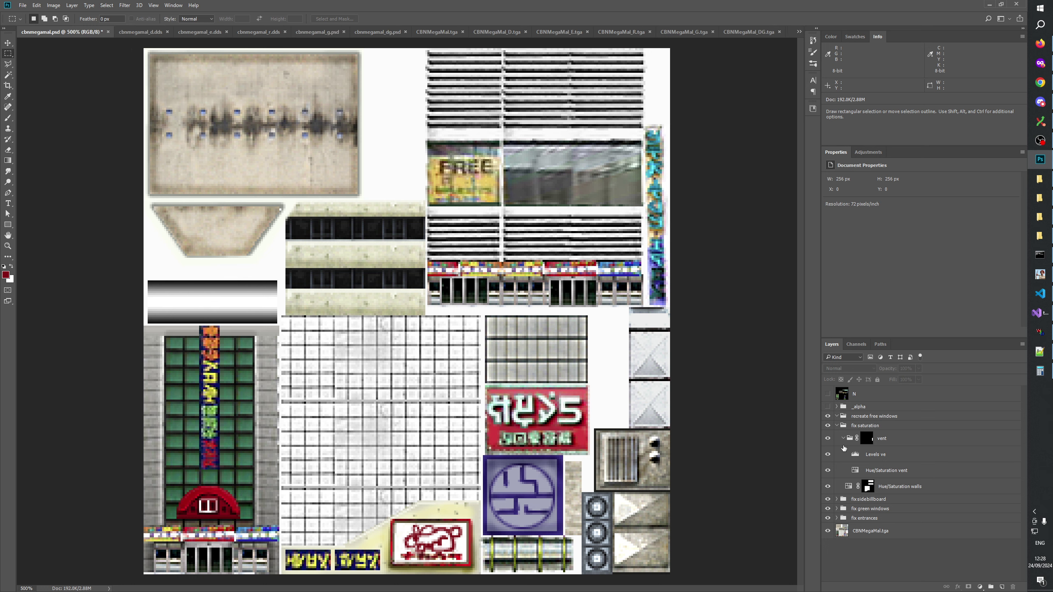
Rename the vent group's two adjustment layers to Levels and Hue/Saturation, and collapse the group
{"action": "left_click", "coordinate": [878, 456]}
{"action": "double_click", "coordinate": [892, 455]}
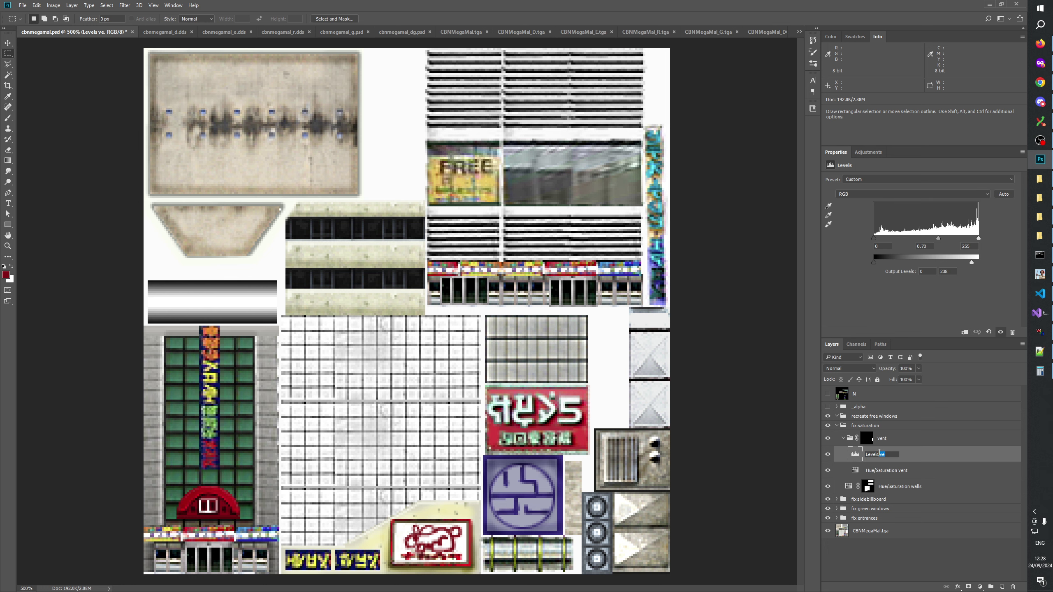
{"action": "key", "text": "BackSpace"}
{"action": "key", "text": "Return"}
{"action": "left_click", "coordinate": [892, 473]}
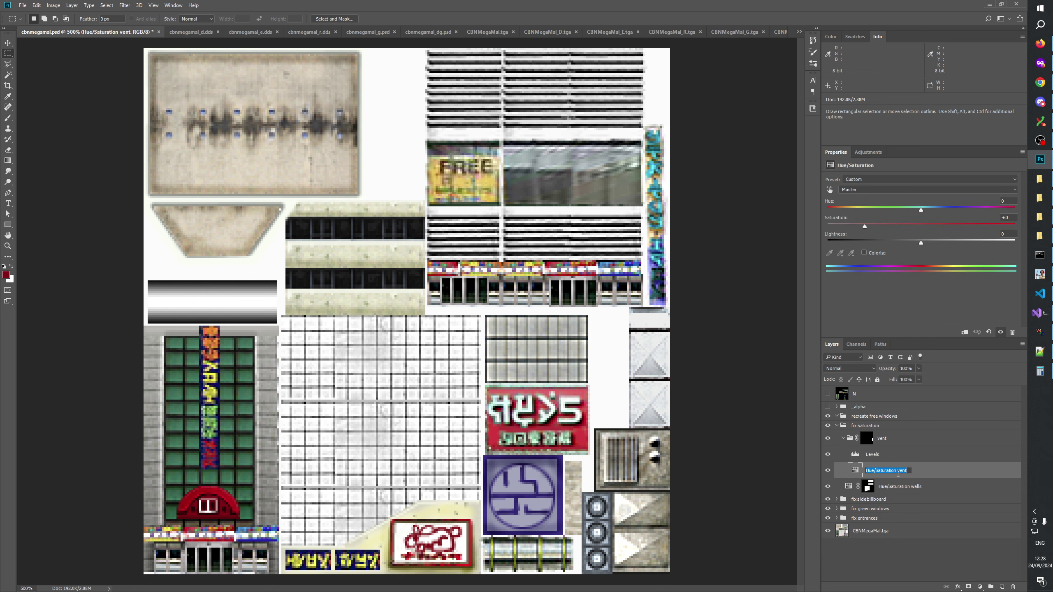
{"action": "double_click", "coordinate": [898, 473]}
{"action": "left_click_drag", "start_coordinate": [898, 473], "coordinate": [926, 479]}
{"action": "key", "text": "BackSpace"}
{"action": "key", "text": "Return"}
{"action": "left_click", "coordinate": [869, 558]}
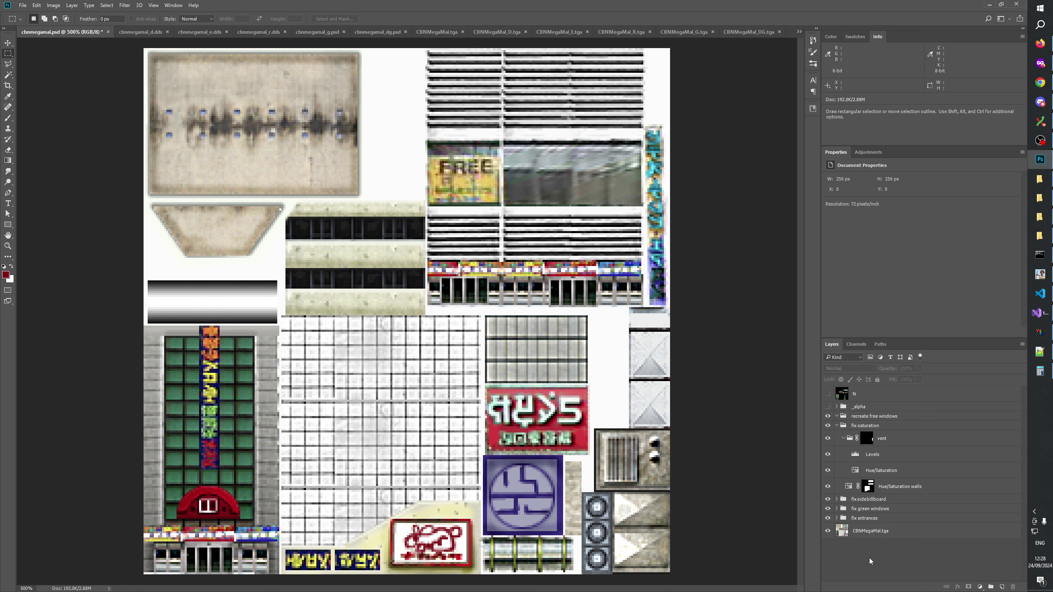
{"action": "left_click", "coordinate": [843, 438]}
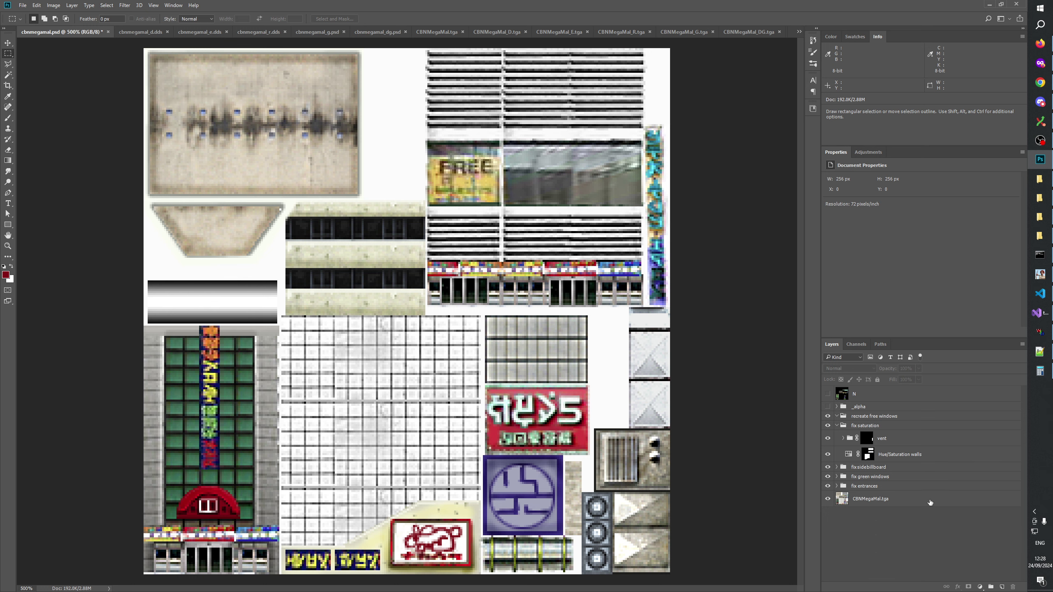
Create a group named walls above the Hue/Saturation walls adjustment in the fix saturation group
{"action": "left_click", "coordinate": [913, 460]}
{"action": "left_click", "coordinate": [991, 588]}
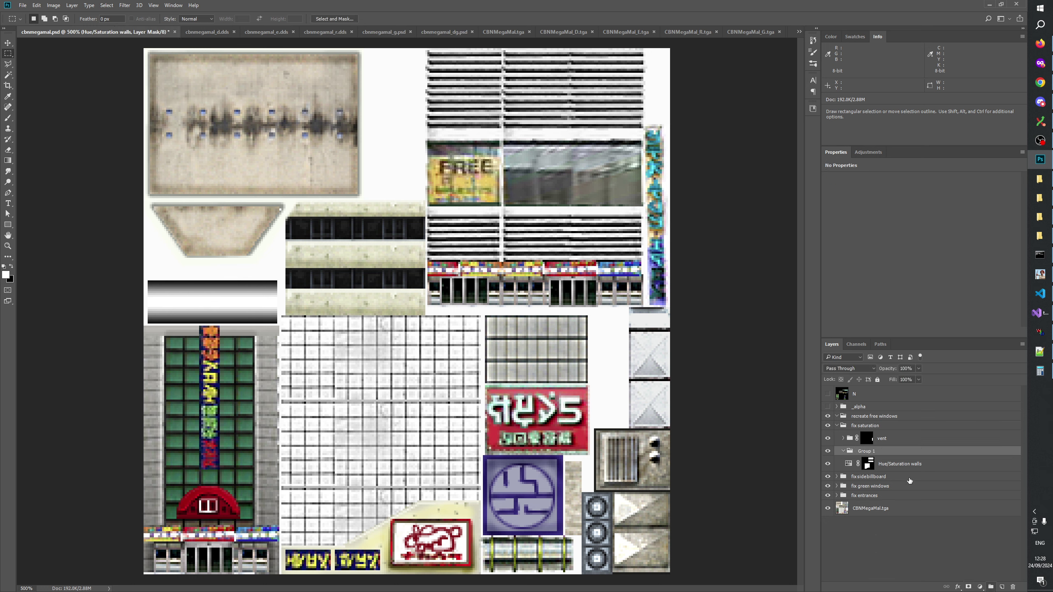
{"action": "double_click", "coordinate": [866, 451]}
{"action": "type", "text": "walls"}
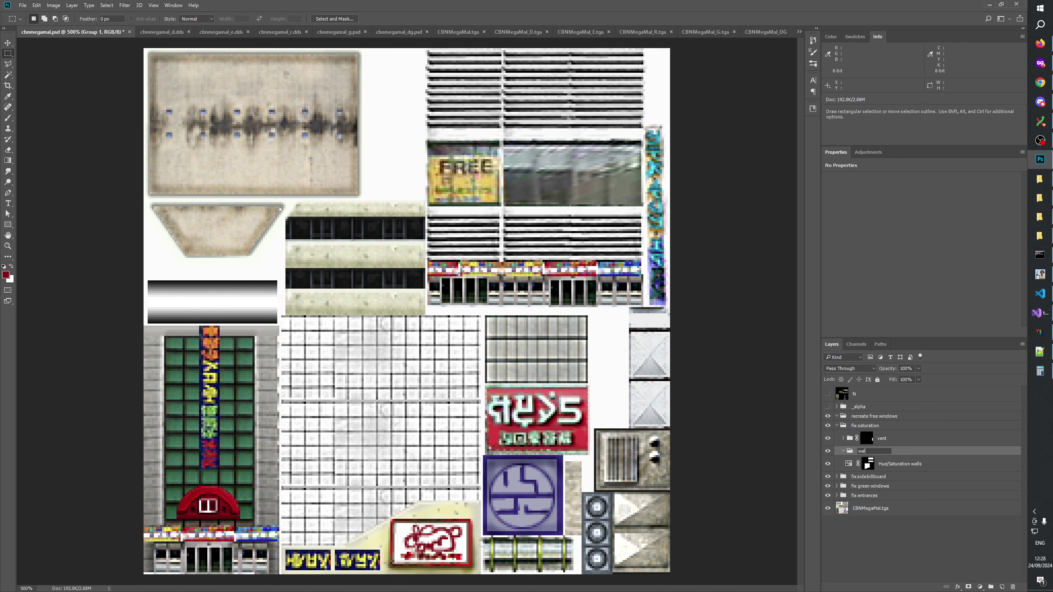
{"action": "key", "text": "Return"}
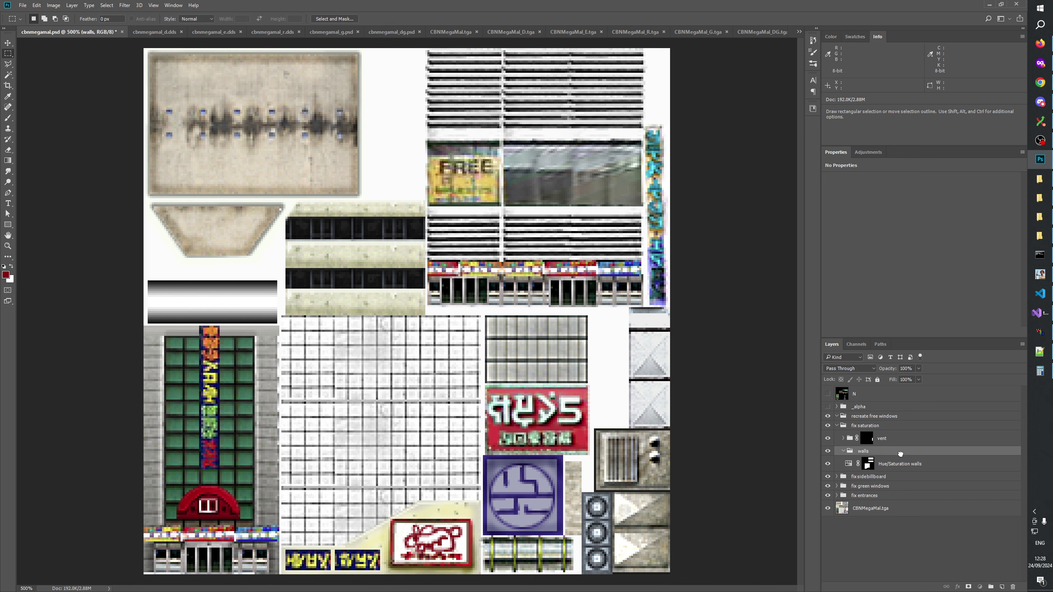
Place the Hue/Saturation walls adjustment inside the walls group with its mask transferred to the group, and collapse the group
{"action": "left_click_drag", "start_coordinate": [867, 464], "coordinate": [874, 453]}
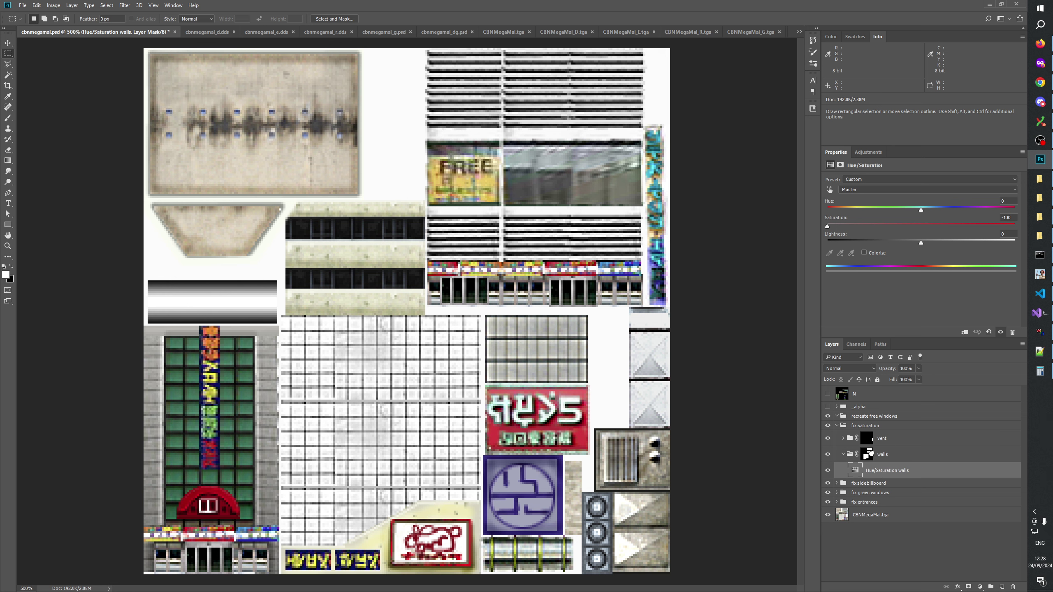
{"action": "left_click", "coordinate": [899, 565]}
{"action": "left_click", "coordinate": [843, 453]}
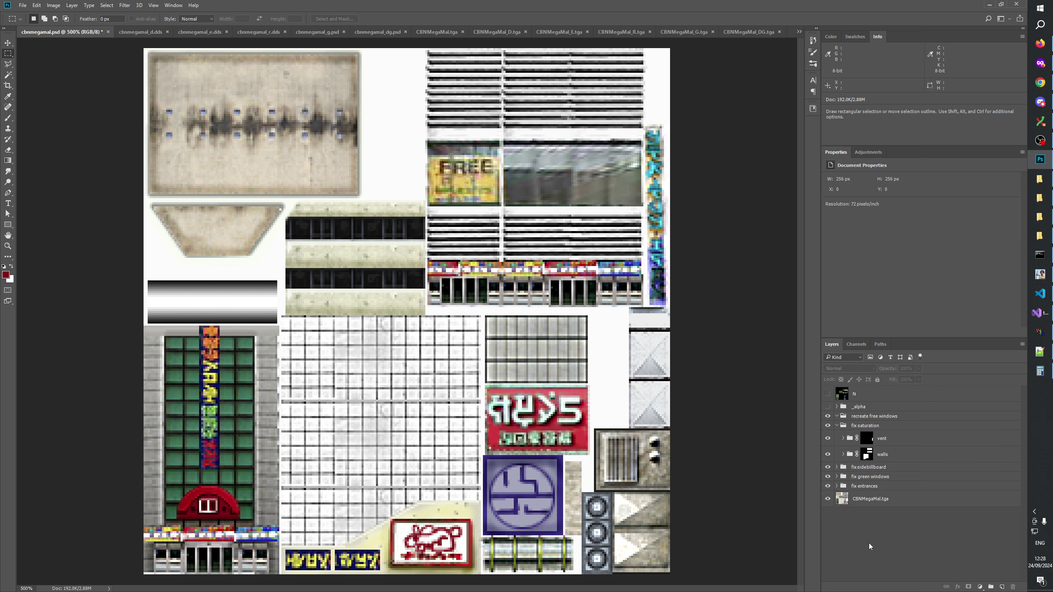
Collapse the fix saturation group and compare the texture with and without its corrections
{"action": "left_click", "coordinate": [838, 426]}
{"action": "left_click", "coordinate": [828, 426]}
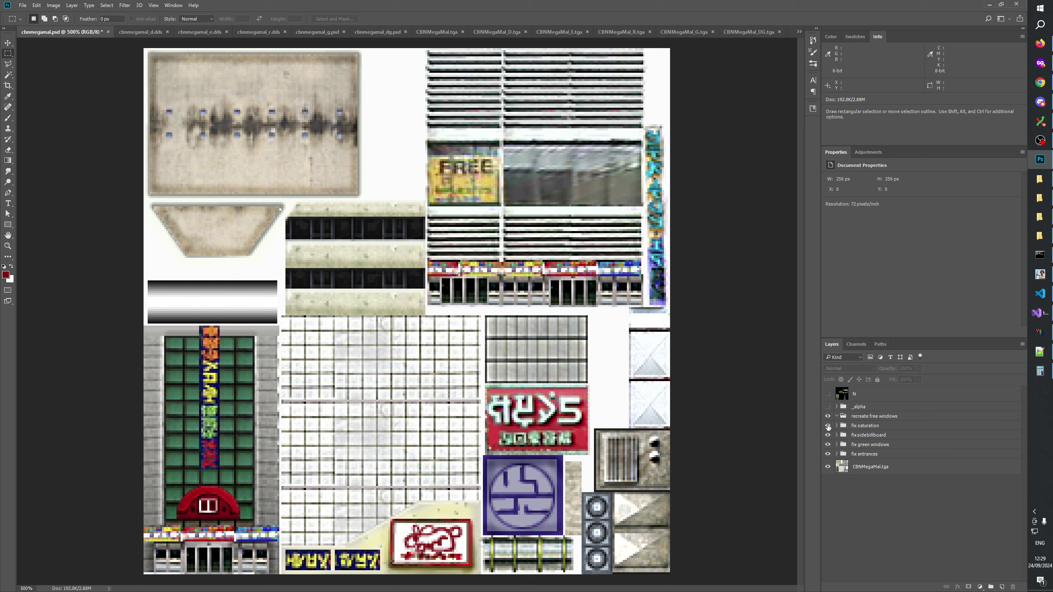
{"action": "left_click", "coordinate": [828, 426]}
{"action": "left_click", "coordinate": [828, 426]}
{"action": "left_click", "coordinate": [828, 426]}
{"action": "left_click", "coordinate": [828, 425]}
{"action": "left_click", "coordinate": [828, 426]}
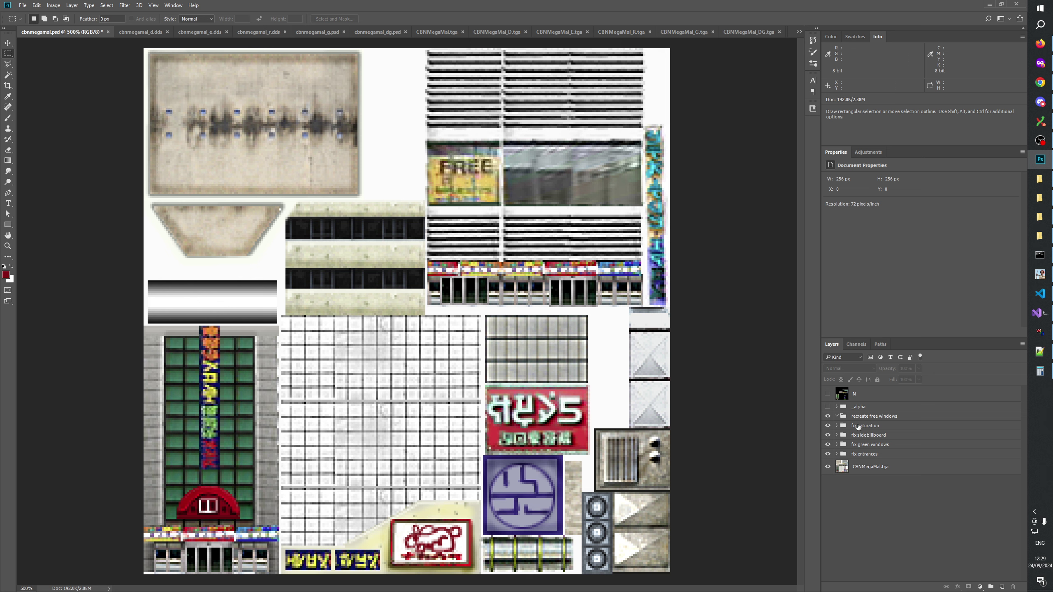
Inspect the mall model's roof and skylights in W3D Viewer and return to Photoshop
{"action": "left_click", "coordinate": [847, 417]}
{"action": "key", "text": "alt+Tab"}
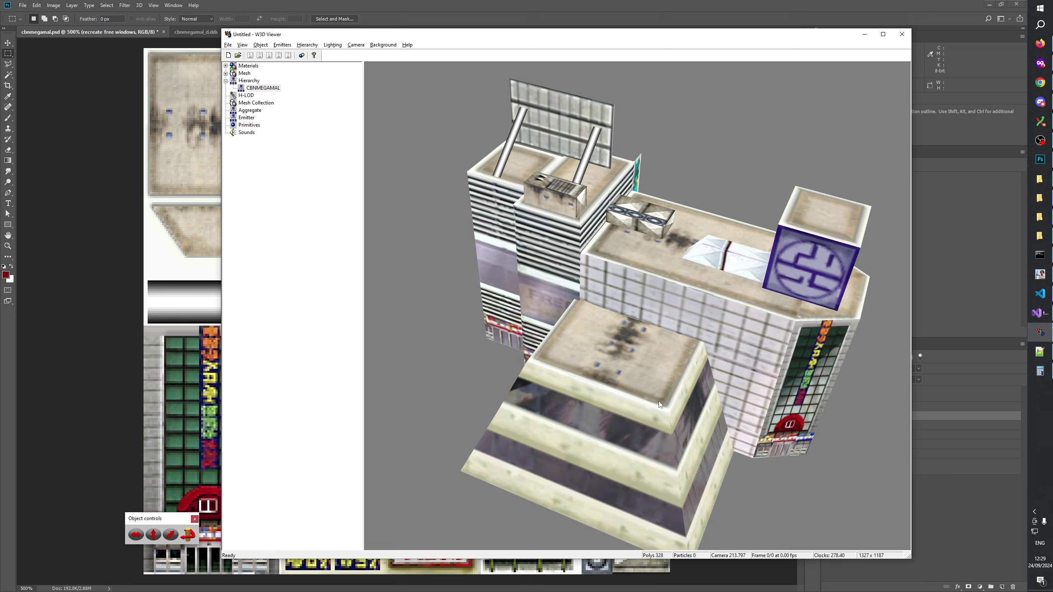
{"action": "left_click_drag", "start_coordinate": [640, 445], "coordinate": [667, 378]}
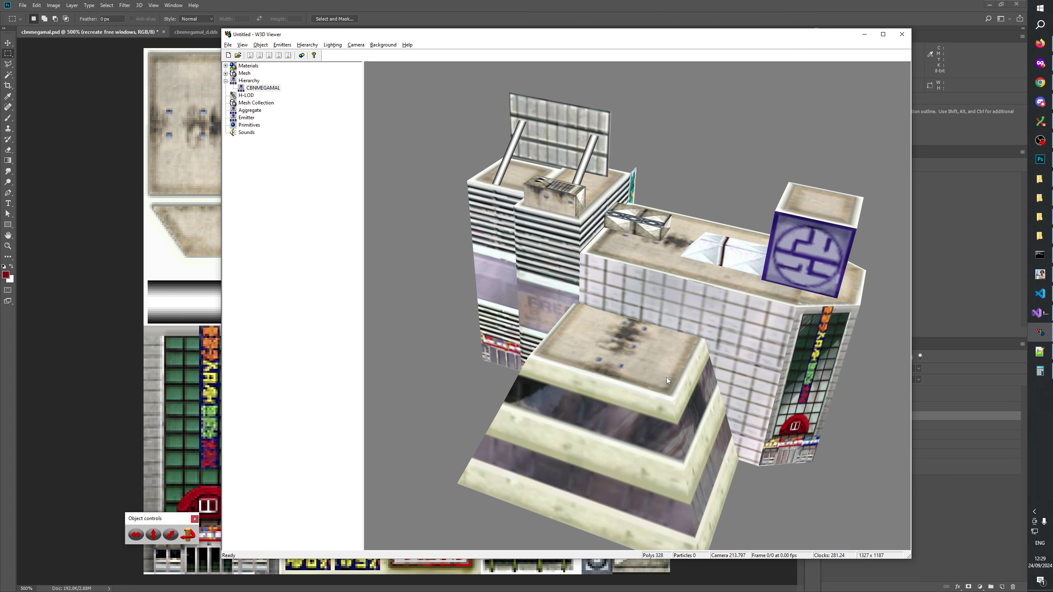
{"action": "key", "text": "alt+Tab"}
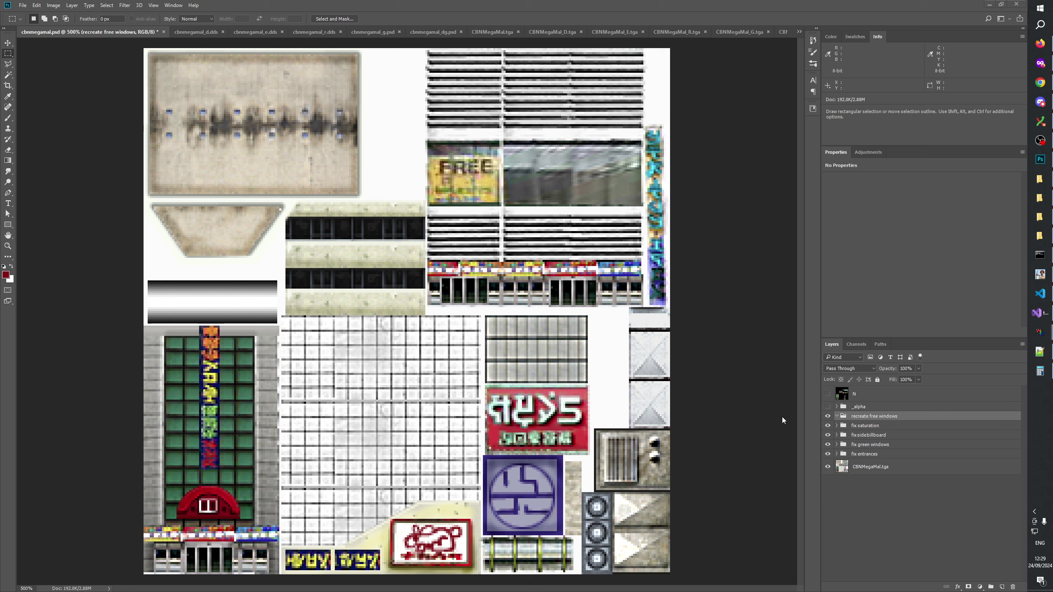
Set the output white level of the vent group's Levels adjustment to 242 and compare the fix saturation group on and off
{"action": "left_click", "coordinate": [837, 426]}
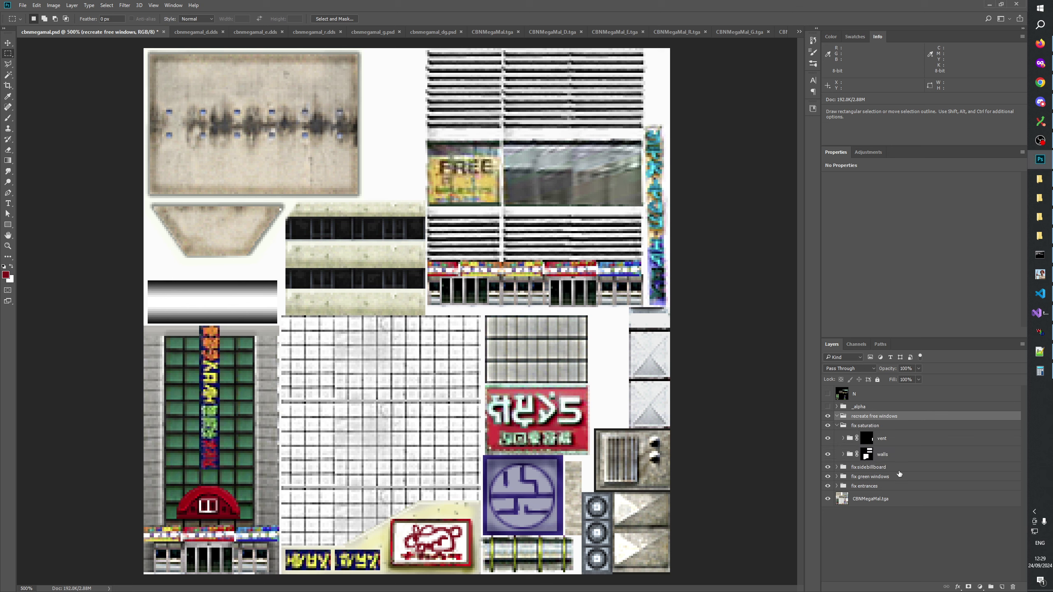
{"action": "left_click", "coordinate": [878, 439]}
{"action": "left_click", "coordinate": [843, 438]}
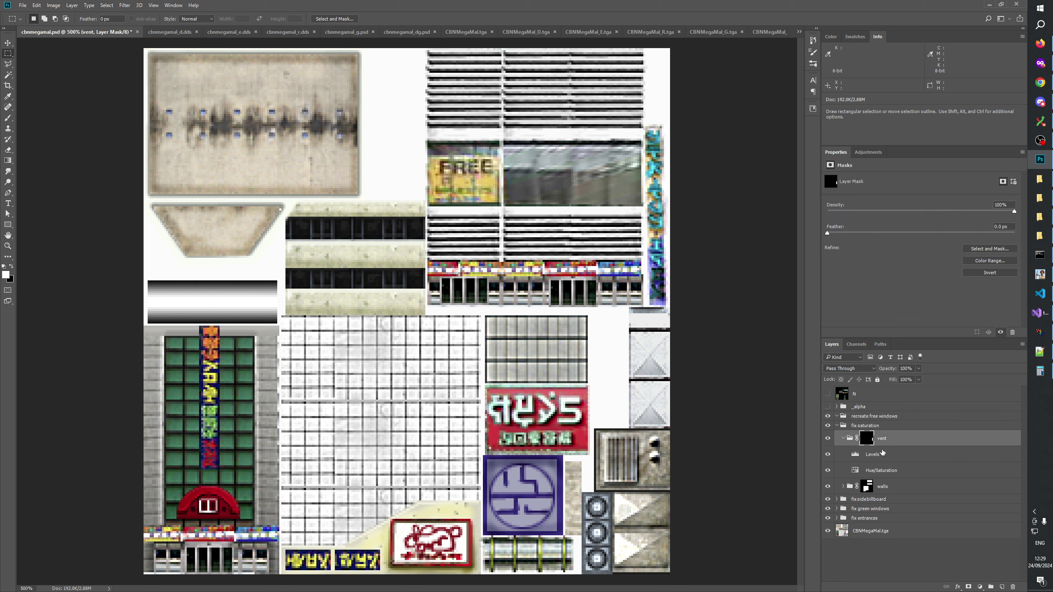
{"action": "left_click", "coordinate": [860, 448]}
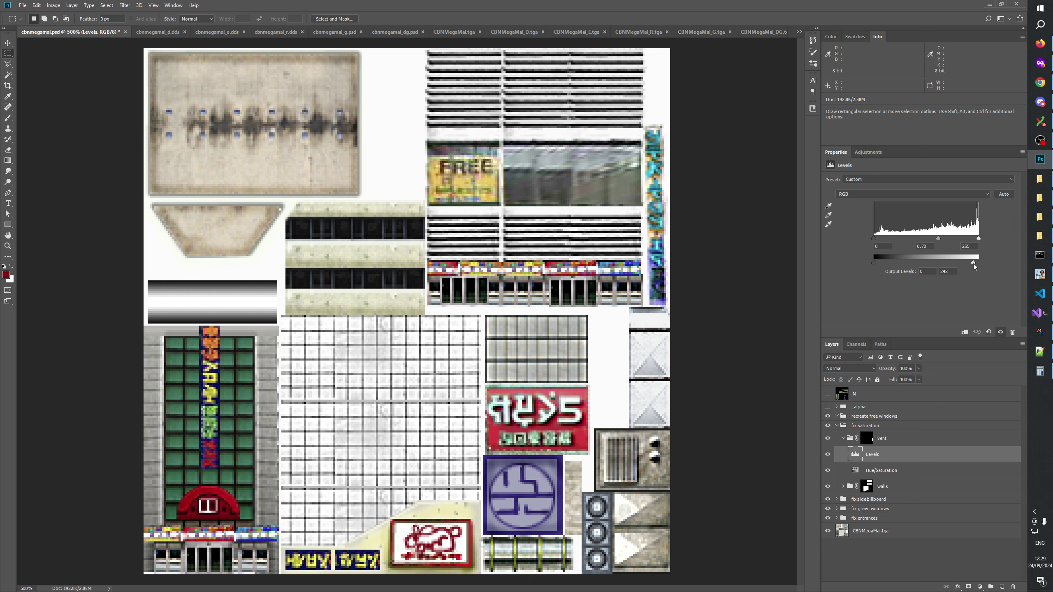
{"action": "left_click", "coordinate": [837, 426]}
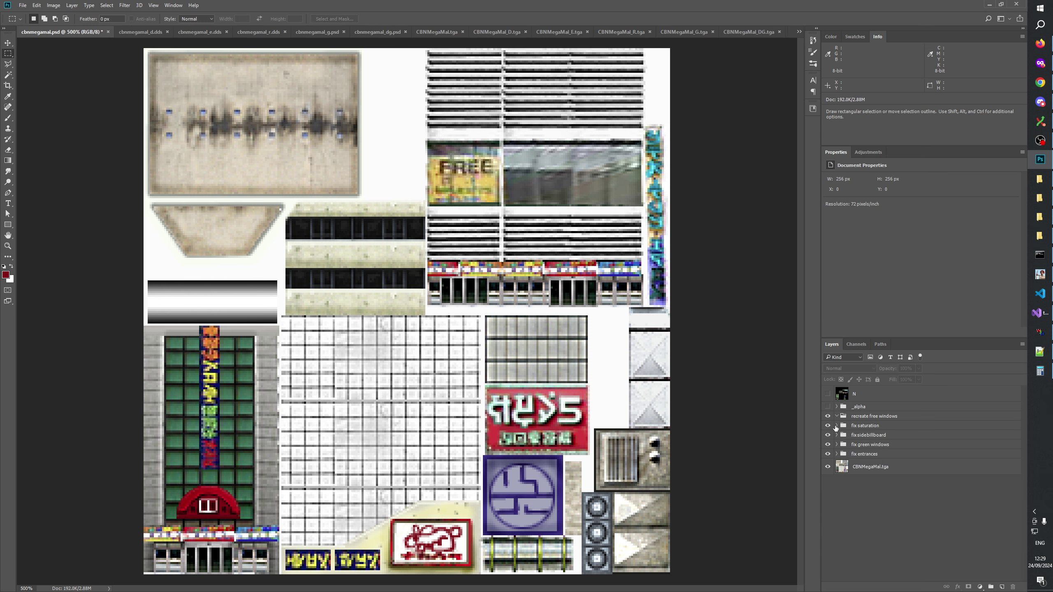
{"action": "left_click", "coordinate": [828, 426]}
{"action": "left_click", "coordinate": [829, 426]}
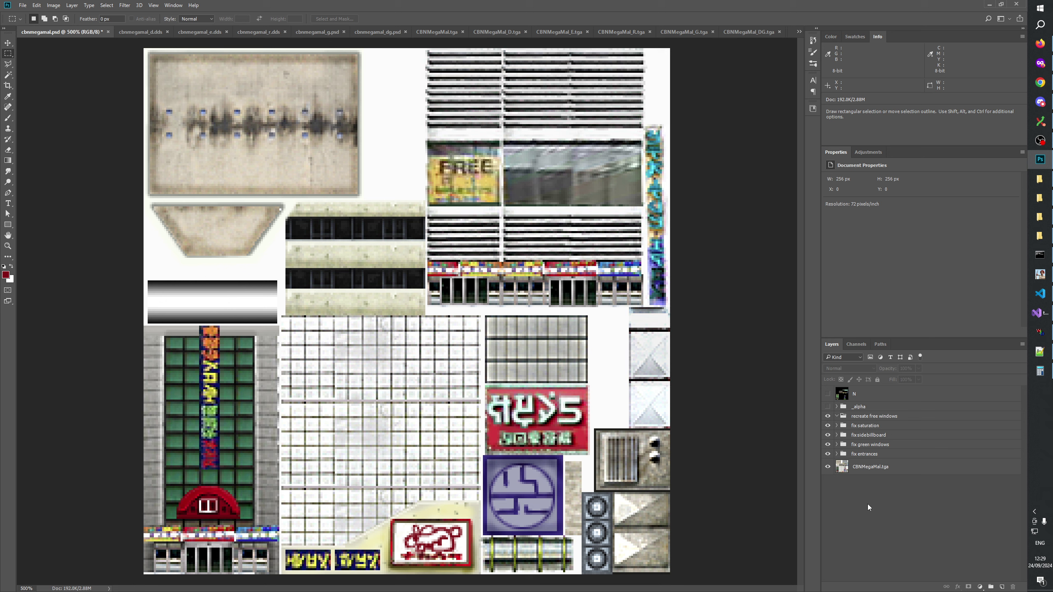
Save cbnmegamal.psd and run Build in Generals Mod Builder
{"action": "key", "text": "ctrl+s"}
{"action": "left_click", "coordinate": [1040, 274]}
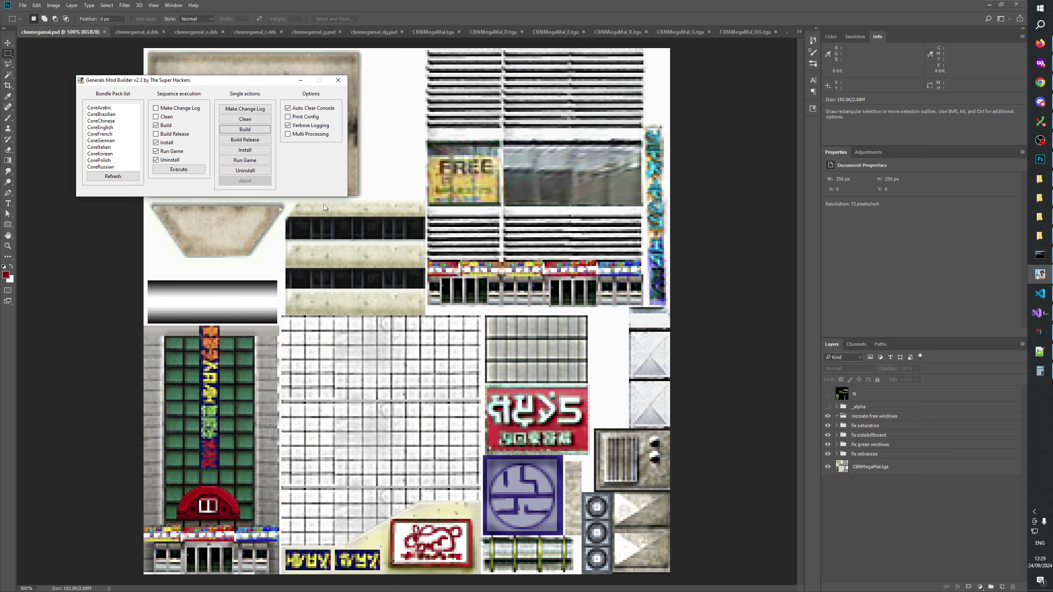
Switch to W3D Viewer, clear the scene, reopen CBNMegaMal.W3D and display the CBNMEGAMAL hierarchy
{"action": "left_click", "coordinate": [1040, 332]}
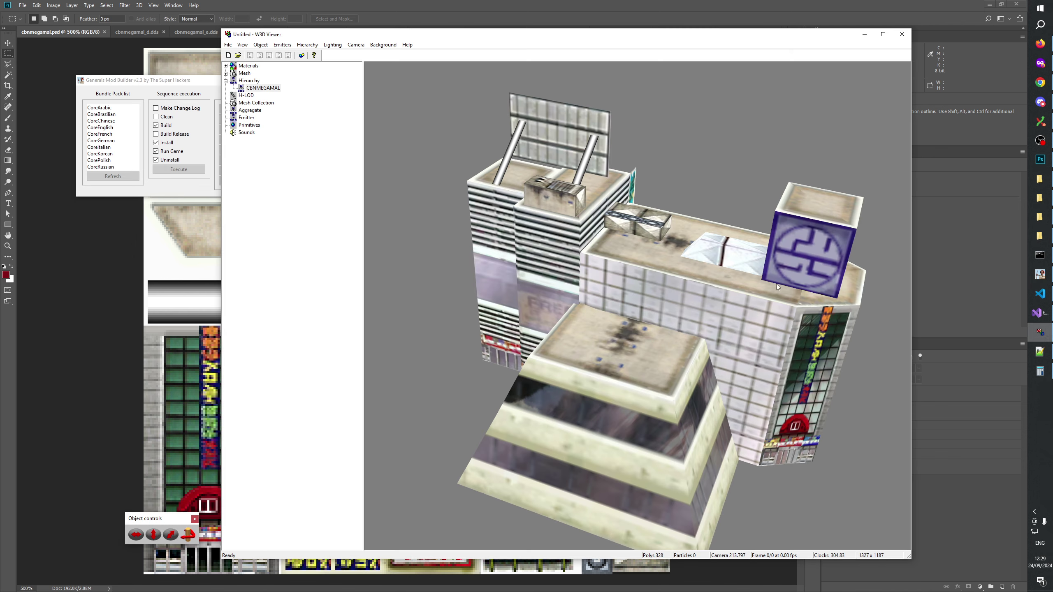
{"action": "left_click", "coordinate": [228, 56]}
{"action": "left_click", "coordinate": [239, 55]}
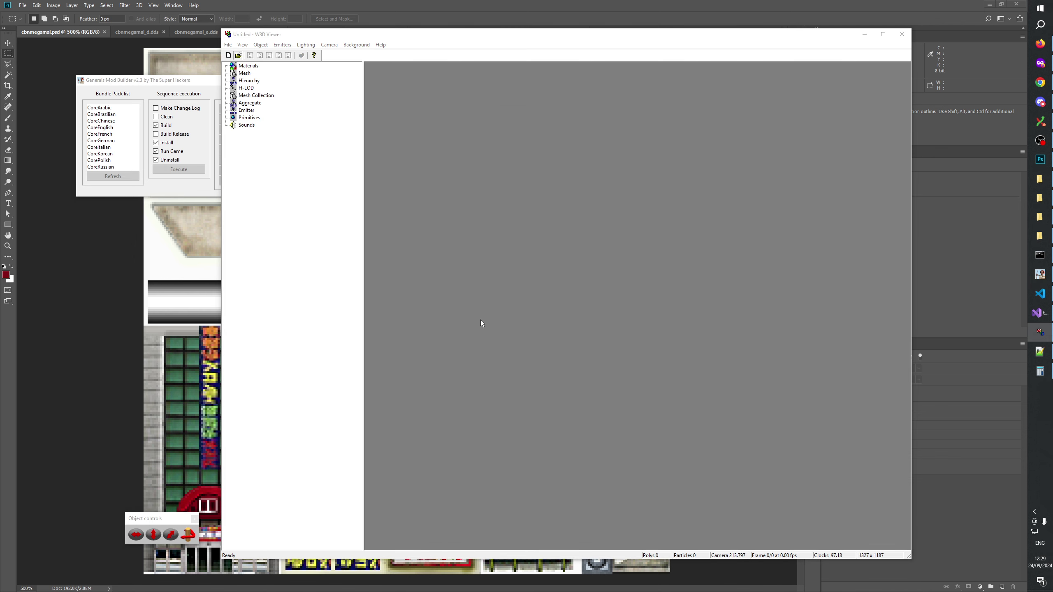
{"action": "left_click", "coordinate": [527, 359]}
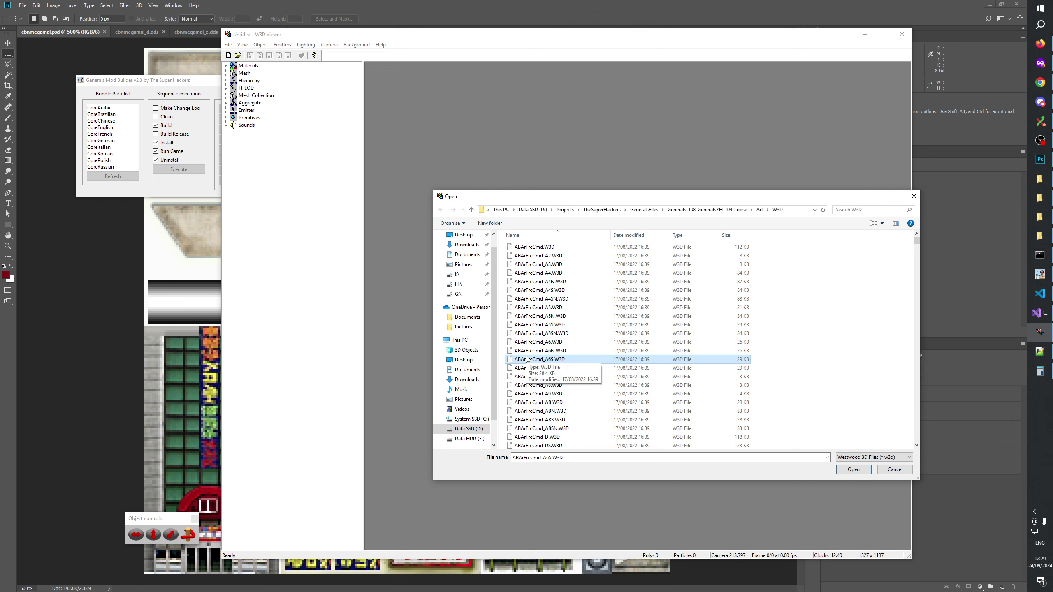
{"action": "type", "text": "cbnmegamal"}
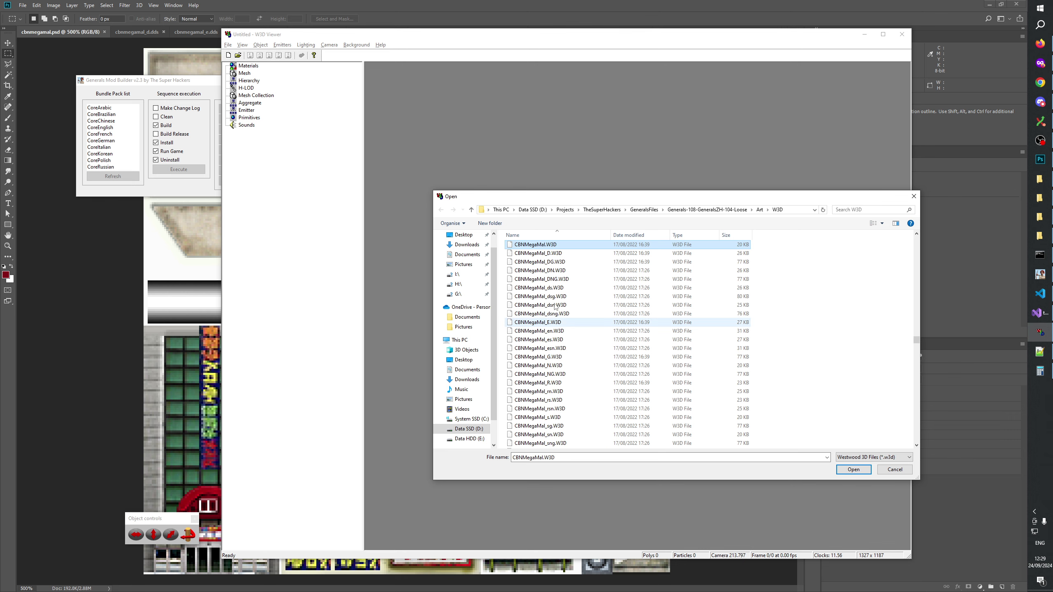
{"action": "left_click", "coordinate": [854, 469]}
{"action": "left_click", "coordinate": [225, 81]}
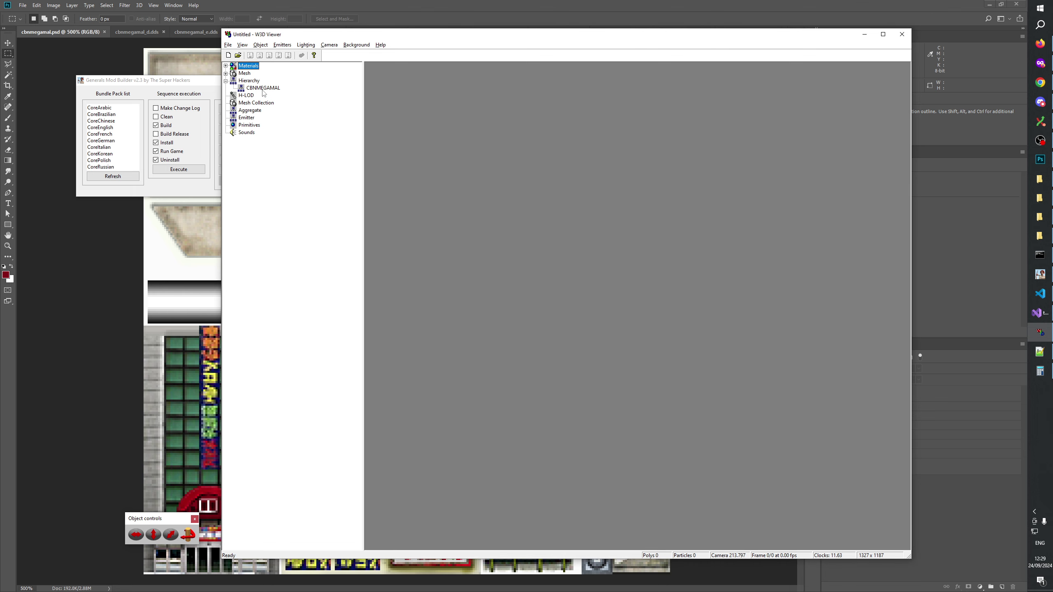
{"action": "left_click", "coordinate": [263, 88]}
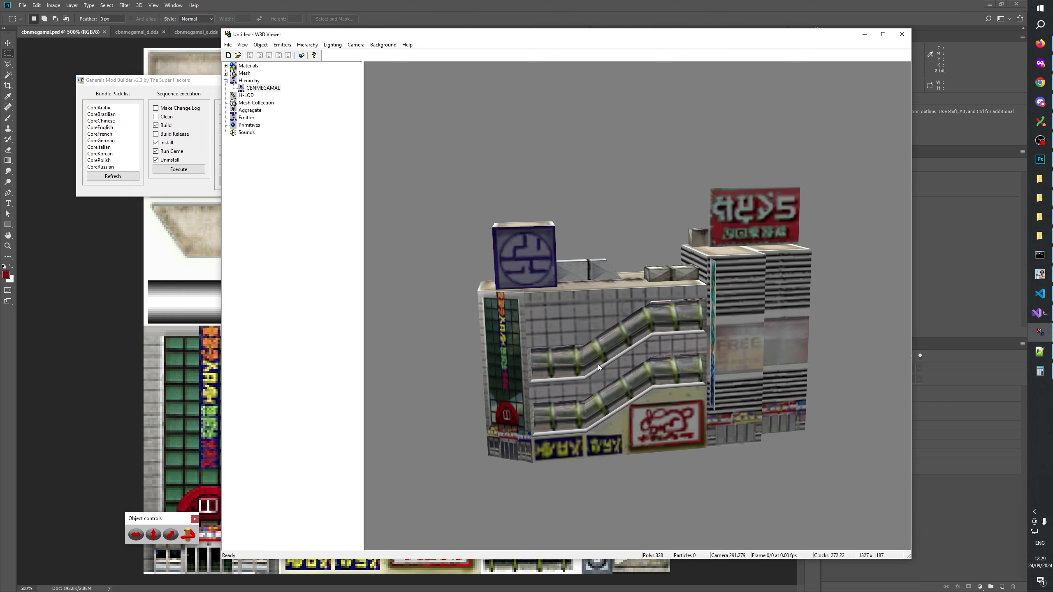
Examine the mall model's striped tower, FREE sign windows and skylights from all sides, both close up and at a distance
{"action": "left_click_drag", "start_coordinate": [597, 363], "coordinate": [684, 365]}
{"action": "scroll", "coordinate": [765, 324], "scroll_direction": "up", "scroll_amount": 5}
{"action": "left_click_drag", "start_coordinate": [702, 263], "coordinate": [596, 325]}
{"action": "scroll", "coordinate": [729, 227], "scroll_direction": "down", "scroll_amount": 5}
{"action": "scroll", "coordinate": [734, 289], "scroll_direction": "up", "scroll_amount": 5}
{"action": "left_click_drag", "start_coordinate": [734, 288], "coordinate": [579, 386]}
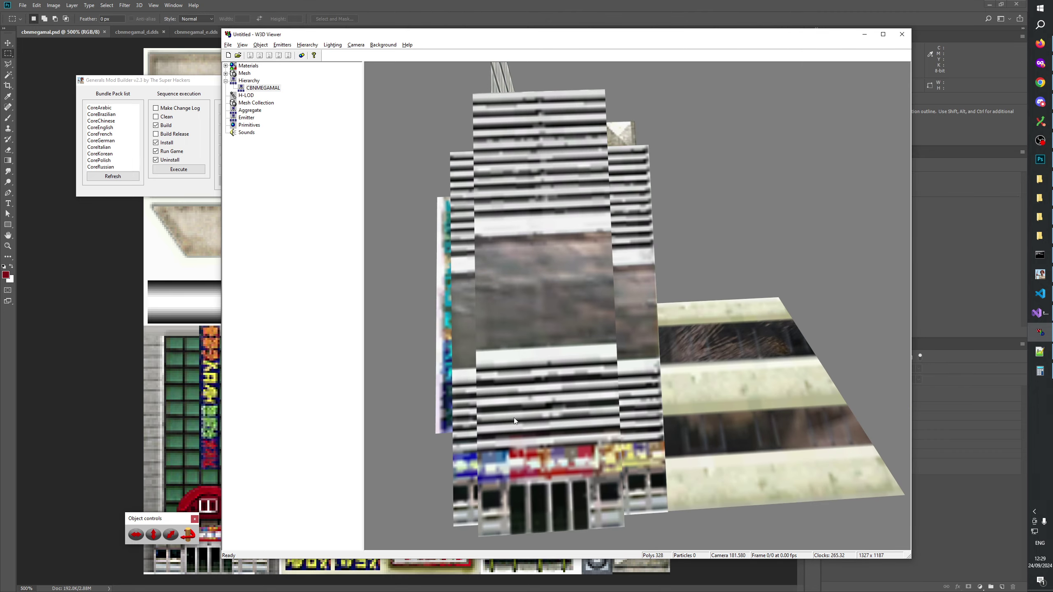
{"action": "left_click_drag", "start_coordinate": [514, 421], "coordinate": [721, 296]}
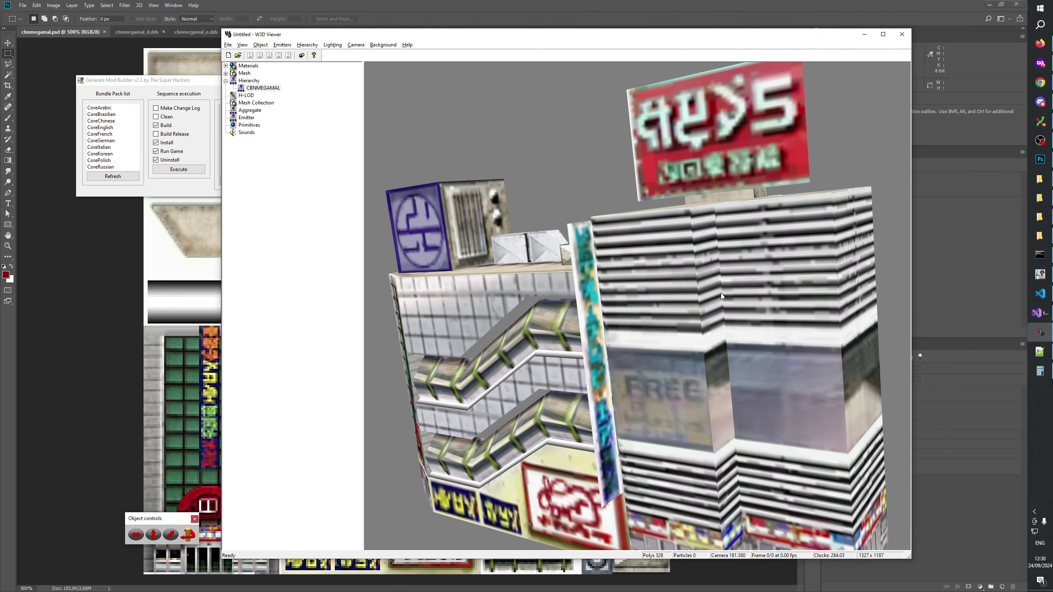
{"action": "scroll", "coordinate": [720, 293], "scroll_direction": "down", "scroll_amount": 5}
{"action": "left_click_drag", "start_coordinate": [683, 237], "coordinate": [619, 344]}
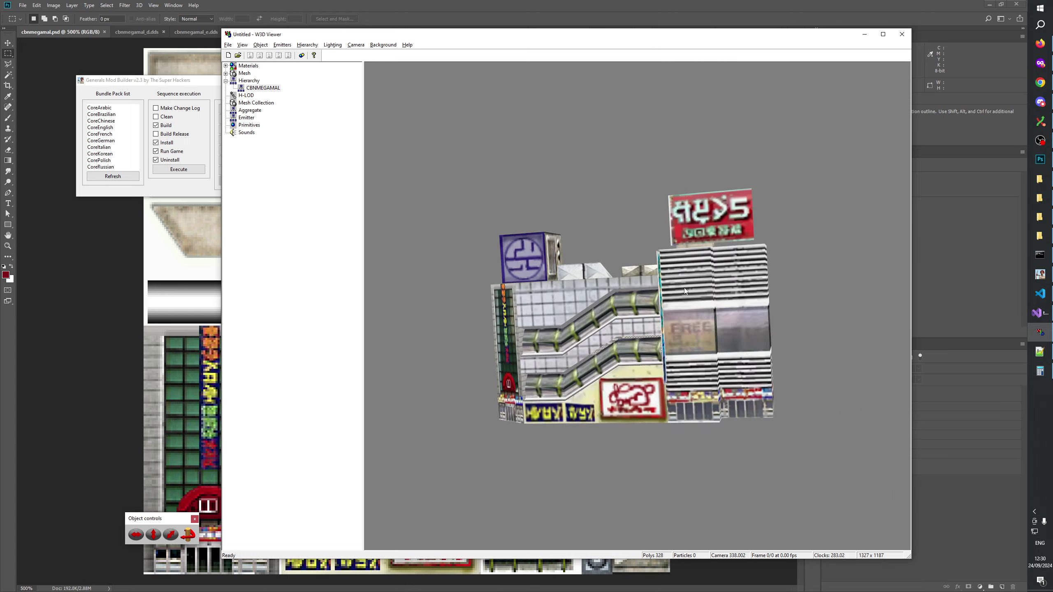
{"action": "scroll", "coordinate": [686, 293], "scroll_direction": "down", "scroll_amount": 2}
{"action": "scroll", "coordinate": [598, 434], "scroll_direction": "up", "scroll_amount": 6}
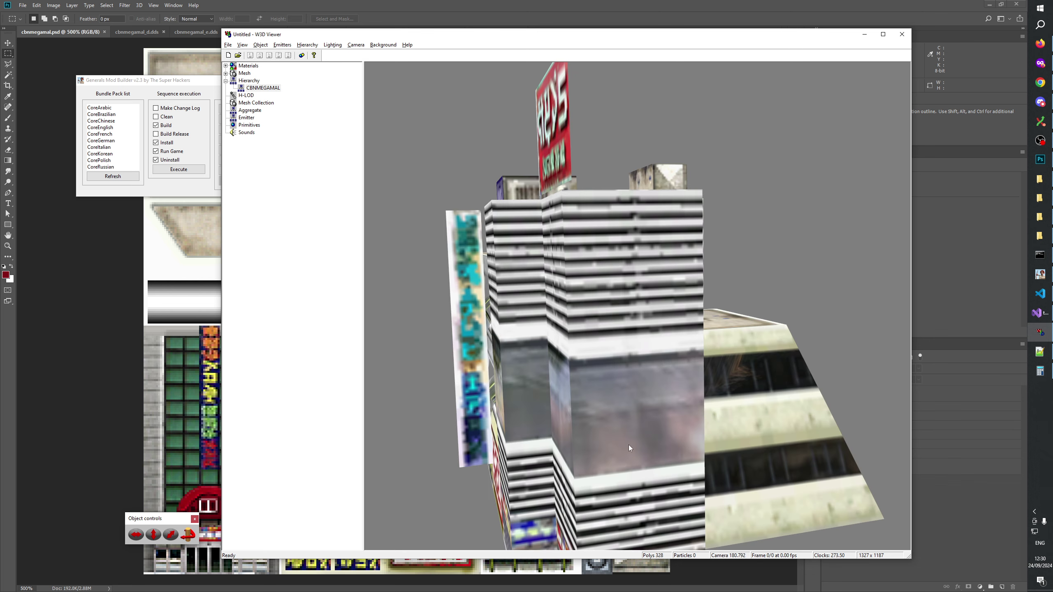
{"action": "left_click_drag", "start_coordinate": [629, 445], "coordinate": [622, 338]}
{"action": "scroll", "coordinate": [617, 328], "scroll_direction": "down", "scroll_amount": 6}
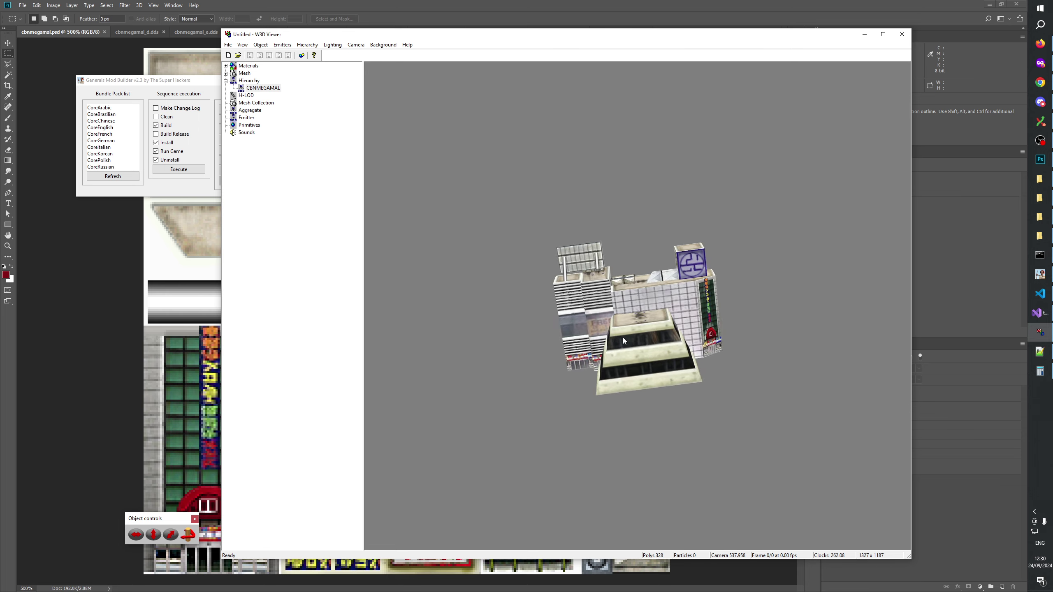
{"action": "scroll", "coordinate": [596, 378], "scroll_direction": "up", "scroll_amount": 4}
{"action": "left_click_drag", "start_coordinate": [596, 378], "coordinate": [655, 331]}
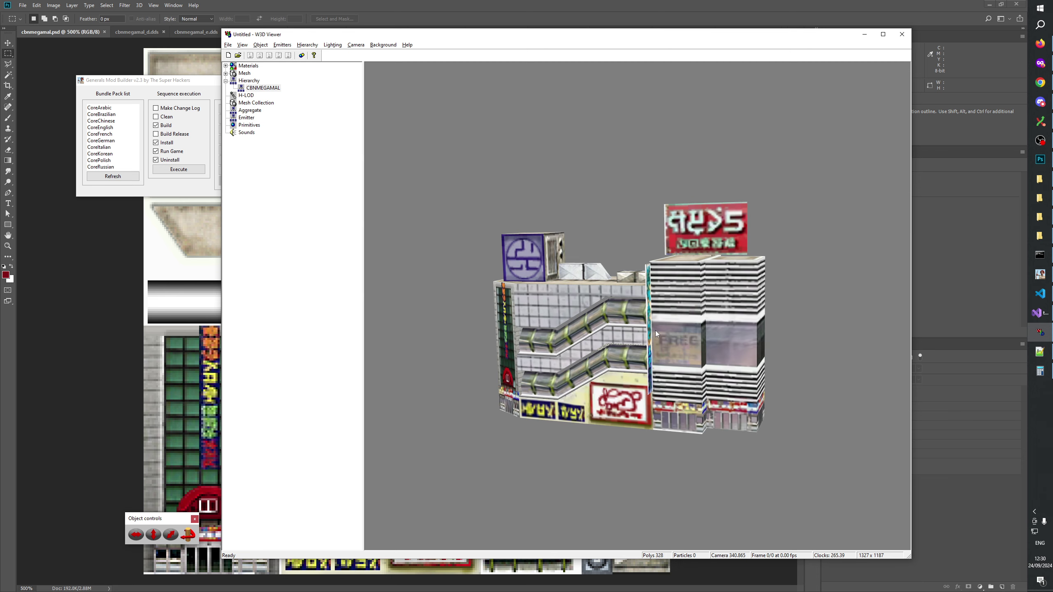
Switch to Photoshop and compare the whole texture with the fix entrances and fix green windows groups off and on
{"action": "left_click", "coordinate": [667, 5]}
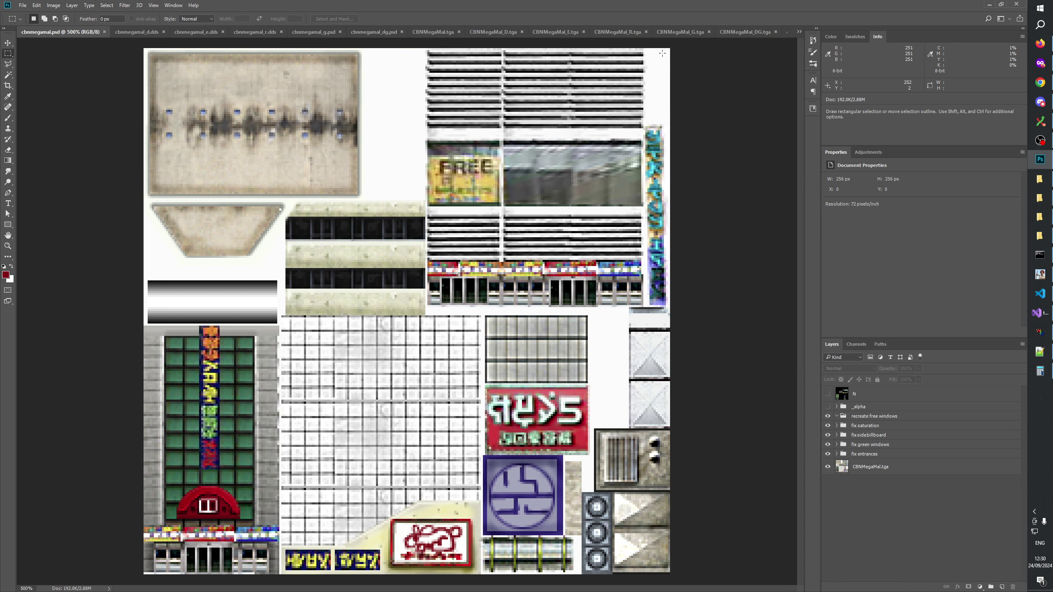
{"action": "key", "text": "z"}
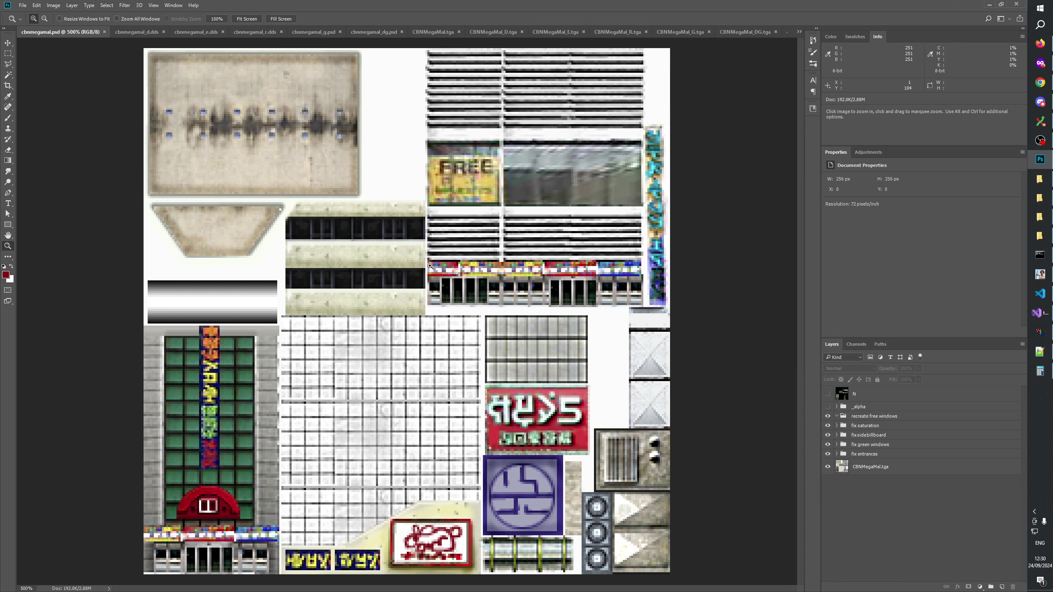
{"action": "right_click", "coordinate": [488, 267]}
{"action": "left_click", "coordinate": [506, 282]}
{"action": "left_click", "coordinate": [183, 87]}
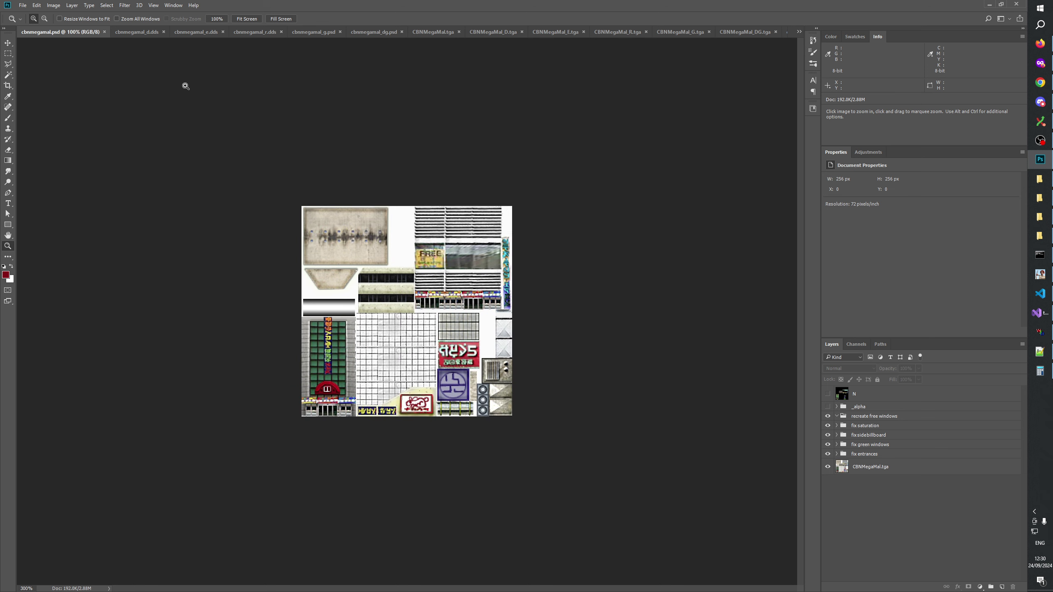
{"action": "left_click", "coordinate": [269, 102]}
{"action": "left_click", "coordinate": [828, 454]}
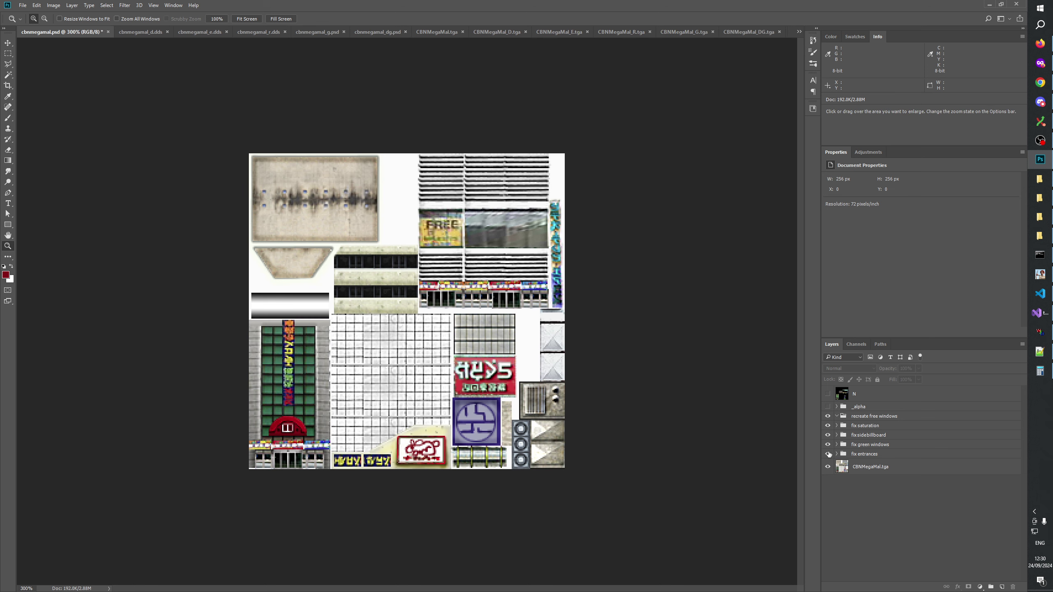
{"action": "left_click", "coordinate": [828, 453]}
{"action": "left_click", "coordinate": [828, 445]}
{"action": "left_click", "coordinate": [829, 445]}
Compare the texture with the fix sidebillboard, fix saturation and recreate free windows groups off and on
{"action": "left_click", "coordinate": [828, 436]}
{"action": "left_click", "coordinate": [828, 435]}
{"action": "left_click", "coordinate": [829, 426]}
{"action": "left_click", "coordinate": [828, 426]}
{"action": "left_click", "coordinate": [829, 425]}
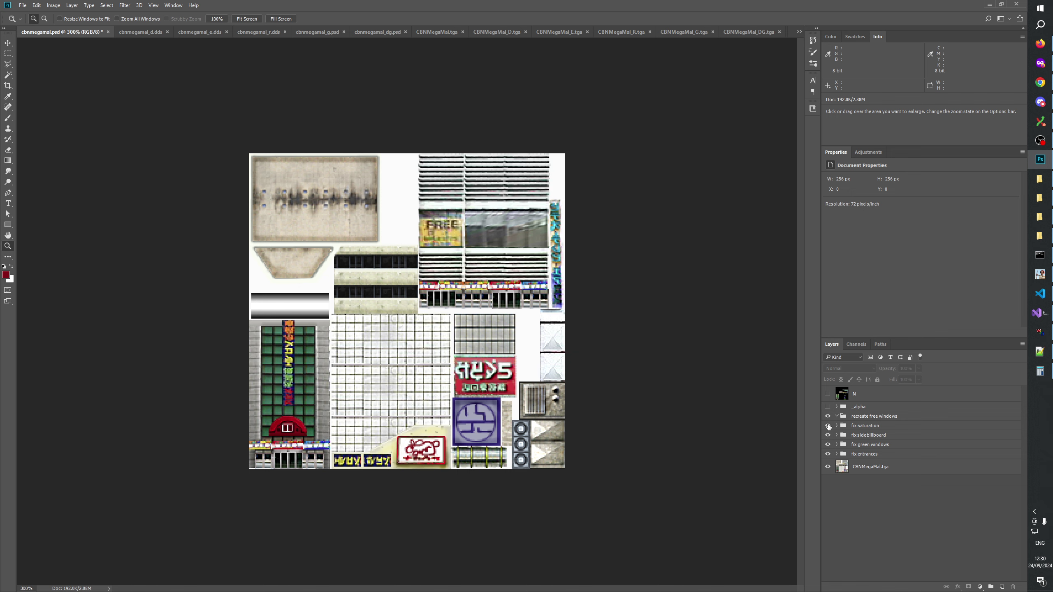
{"action": "left_click", "coordinate": [829, 426]}
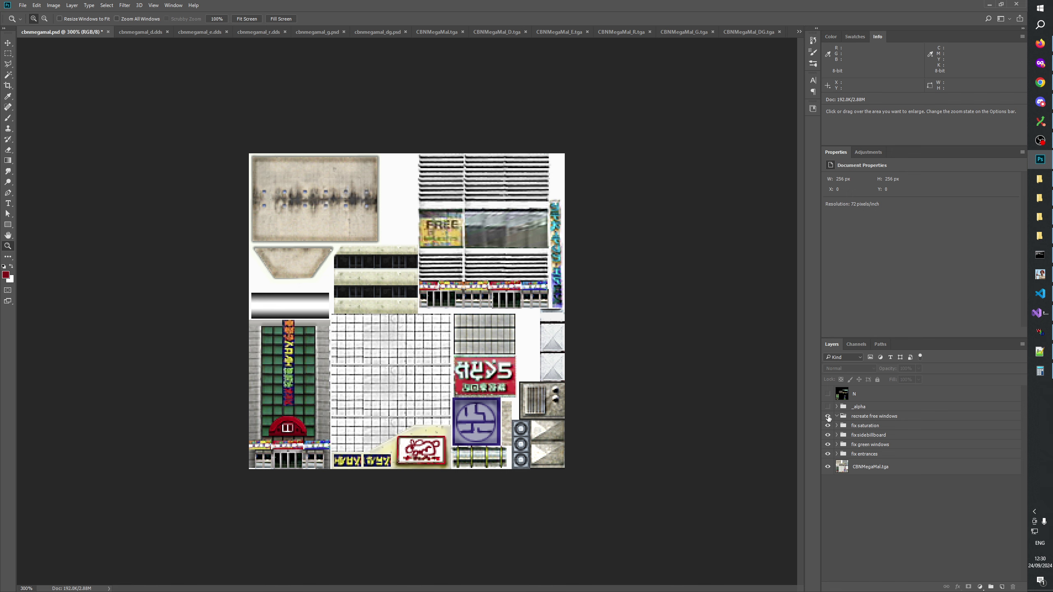
{"action": "left_click", "coordinate": [828, 416]}
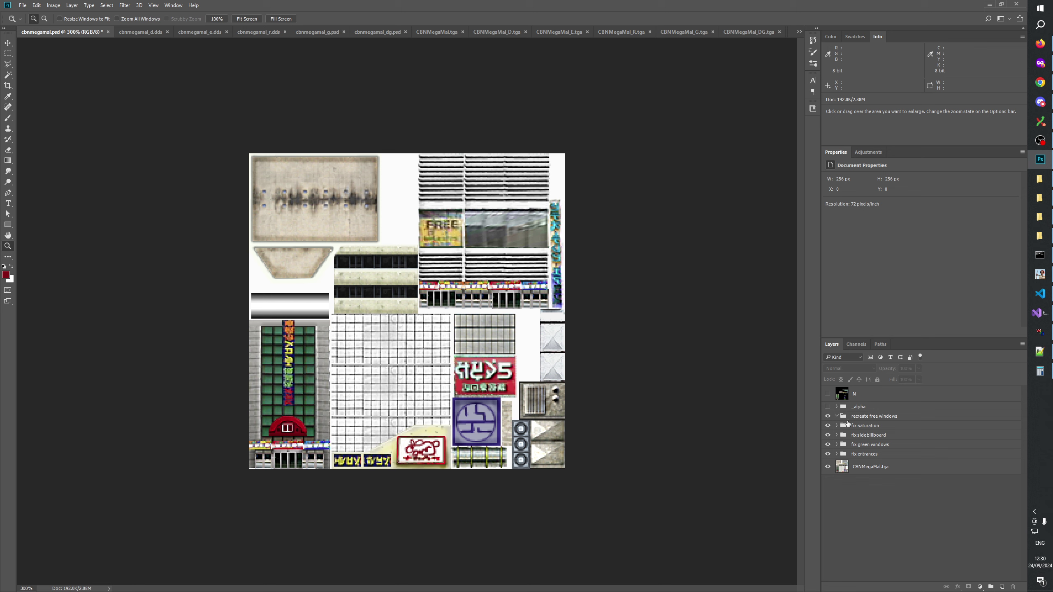
Show the N layer briefly to check the night texture, hide it again and save cbnmegamal.psd
{"action": "left_click", "coordinate": [829, 394]}
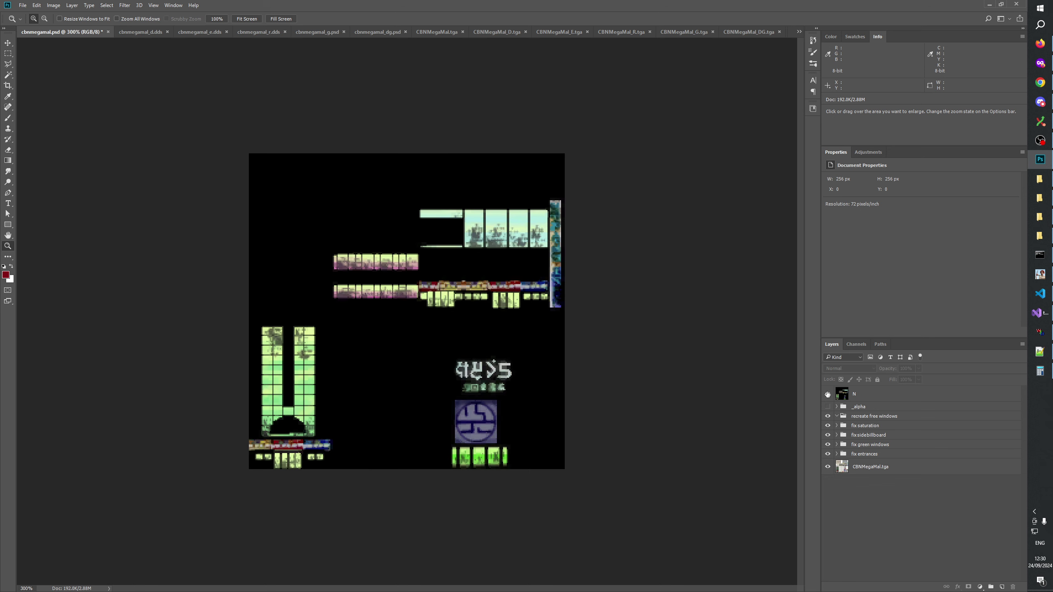
{"action": "left_click", "coordinate": [828, 394]}
{"action": "key", "text": "ctrl+s"}
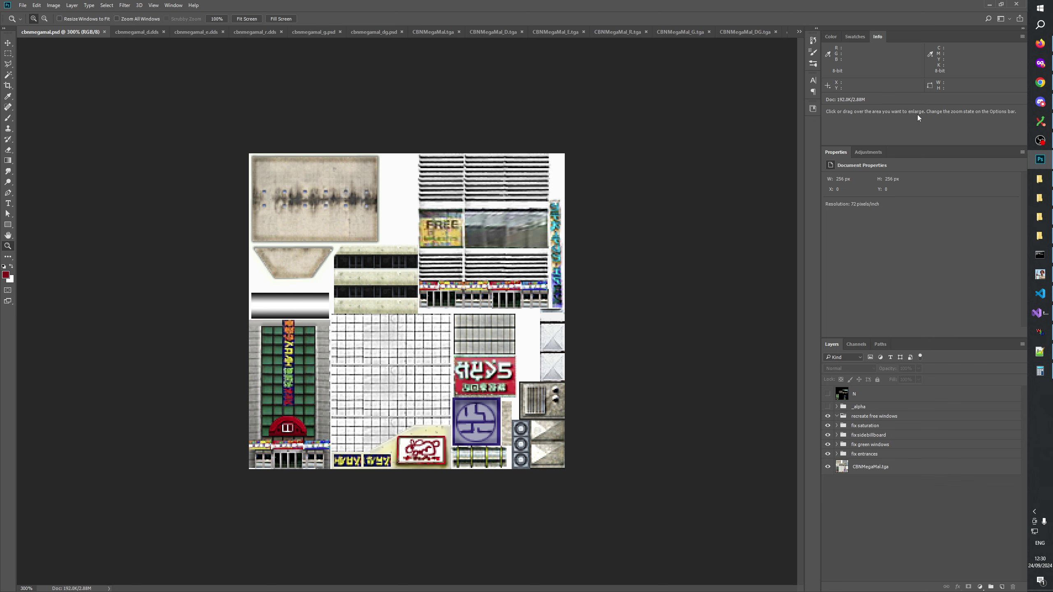
{"action": "left_click", "coordinate": [1042, 140]}
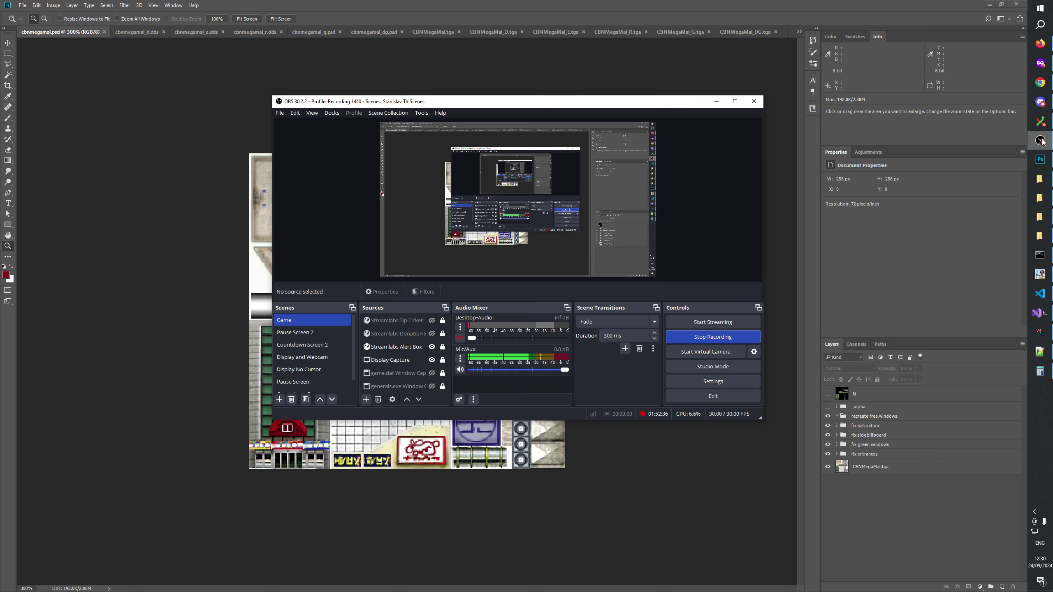
{"action": "left_click", "coordinate": [1041, 140]}
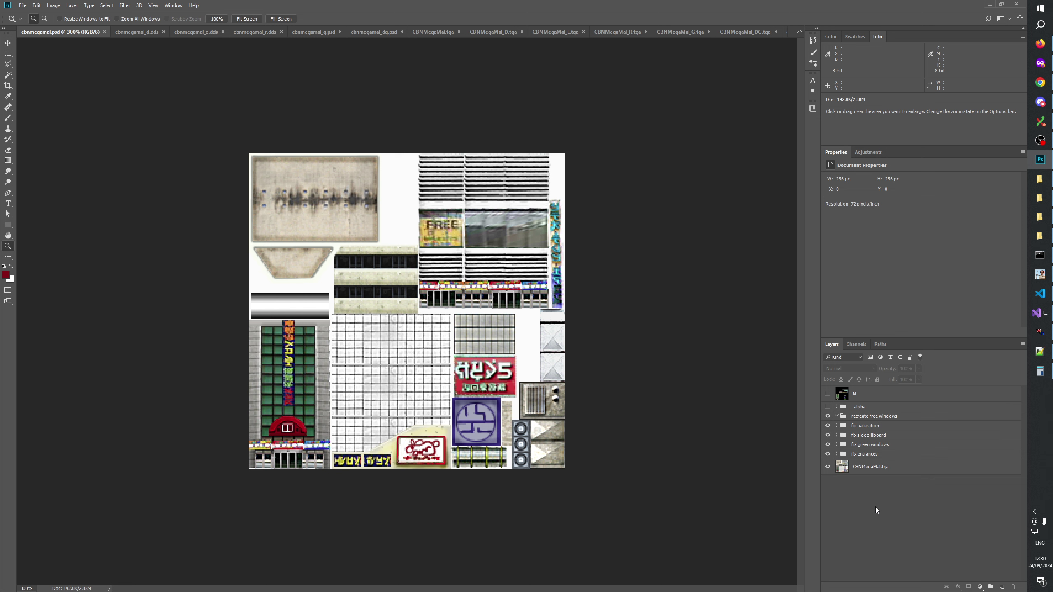
{"action": "left_click", "coordinate": [521, 353]}
{"action": "left_click", "coordinate": [521, 353]}
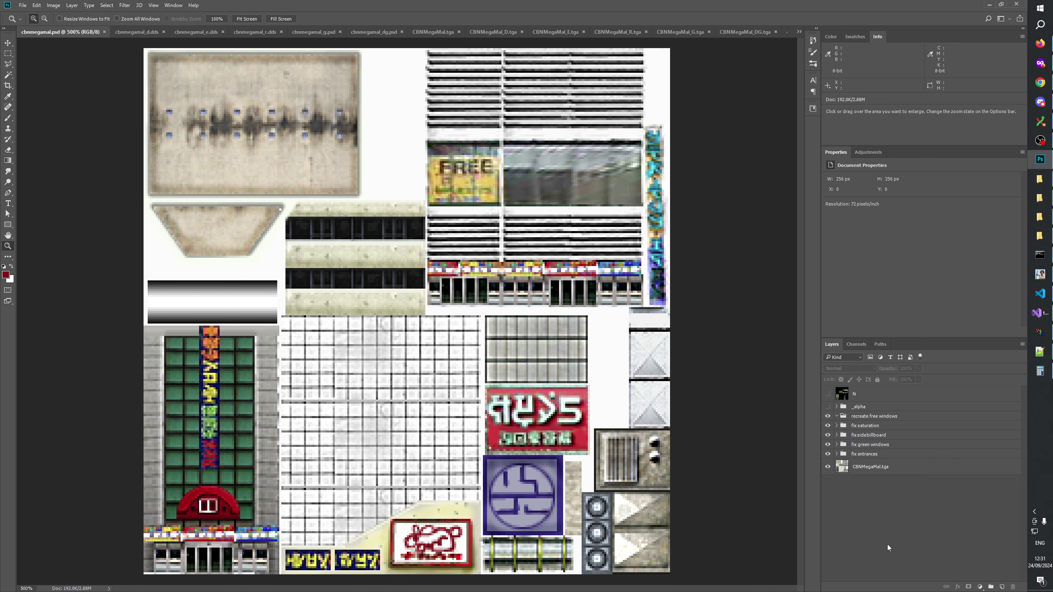
{"action": "right_click", "coordinate": [397, 360]}
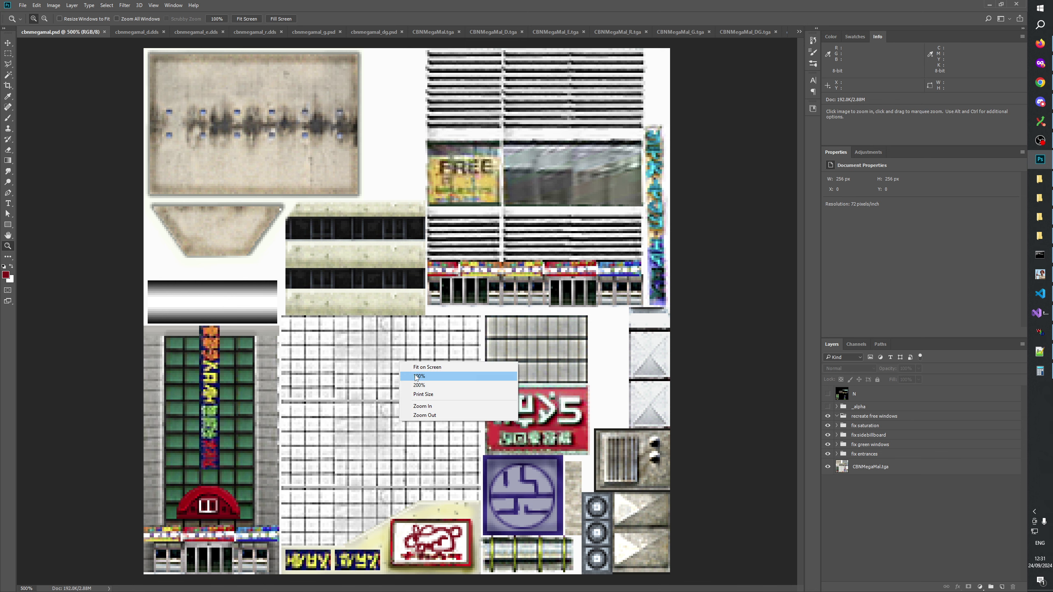
{"action": "left_click", "coordinate": [418, 377]}
{"action": "left_click", "coordinate": [399, 365]}
{"action": "left_click", "coordinate": [399, 365]}
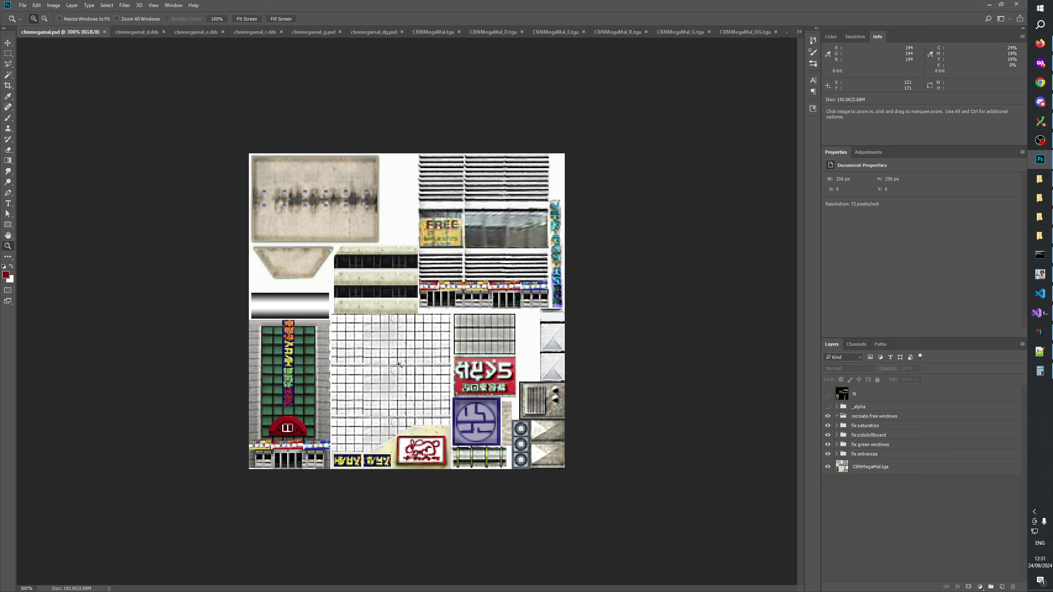
{"action": "left_click", "coordinate": [669, 500]}
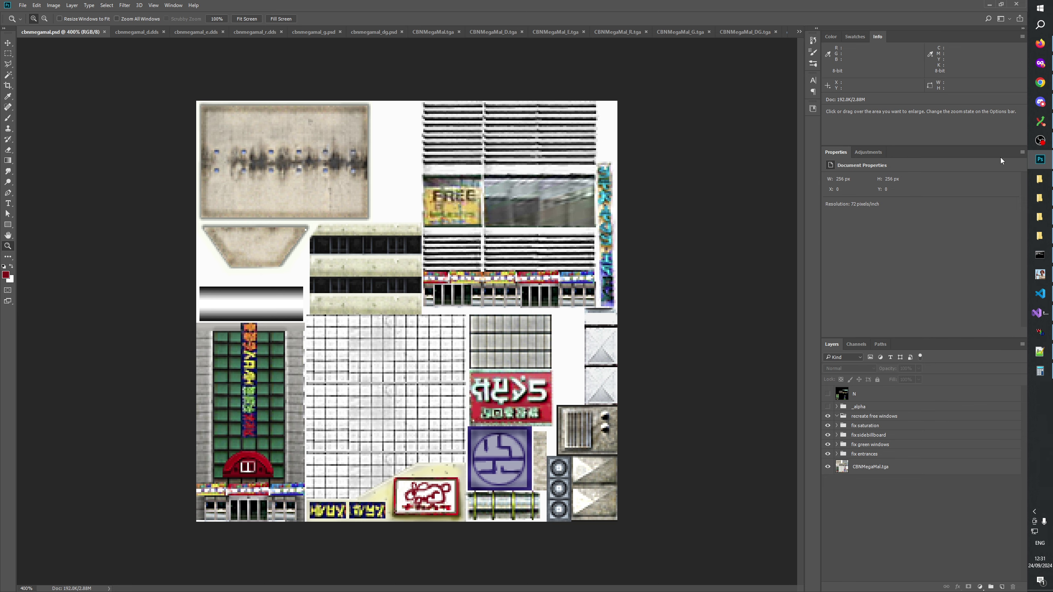
{"action": "left_click", "coordinate": [1040, 140]}
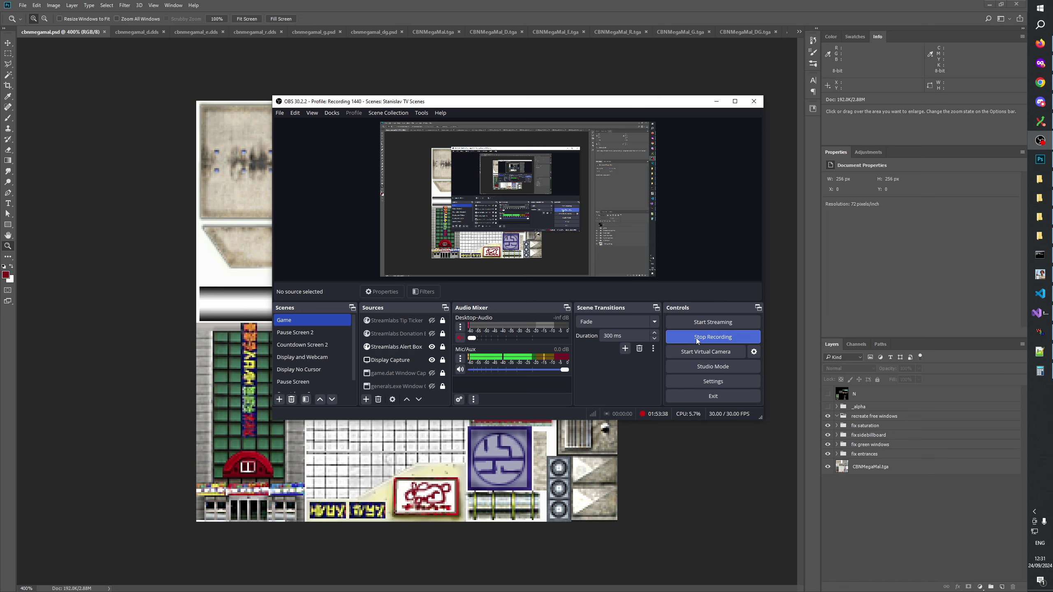